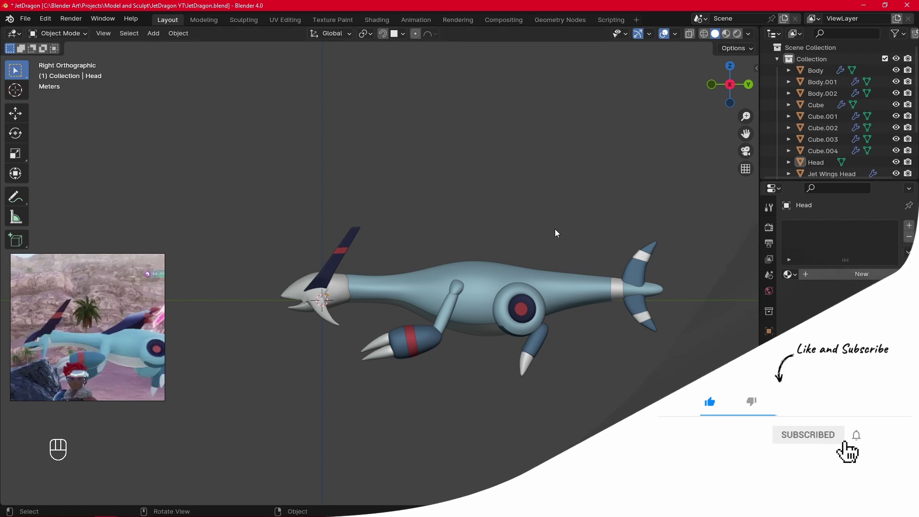
Step: Select the head together with its jet wings and wing bands, and nudge them slightly toward the body
shift+drag(305, 246, 355, 306)
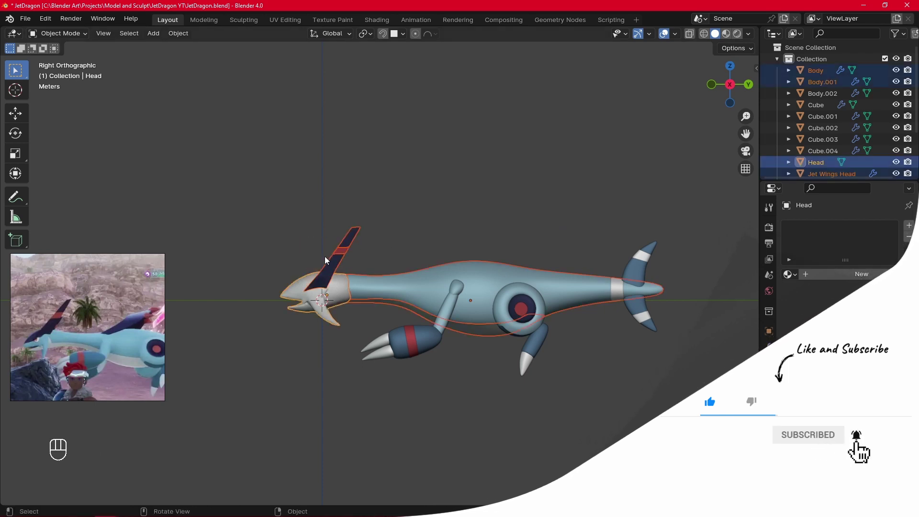
click(296, 249)
shift+drag(294, 249, 335, 317)
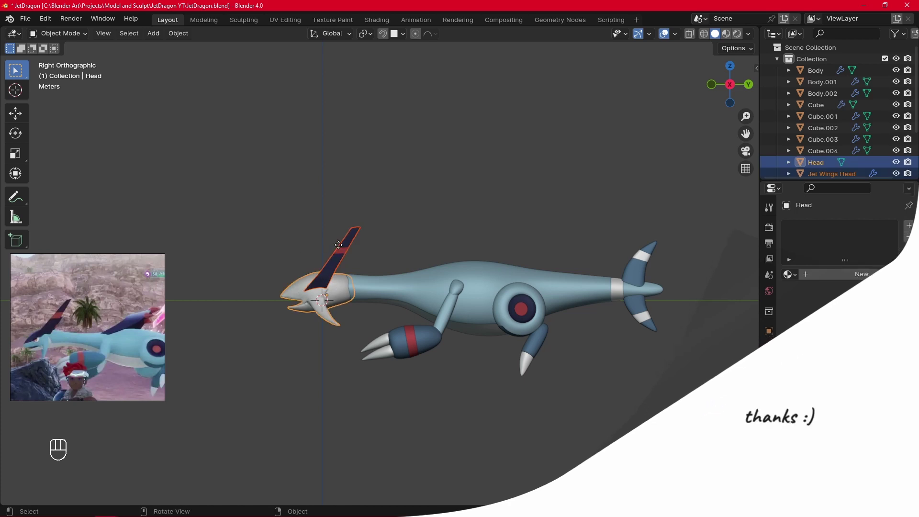
key(g)
click(373, 231)
click(508, 232)
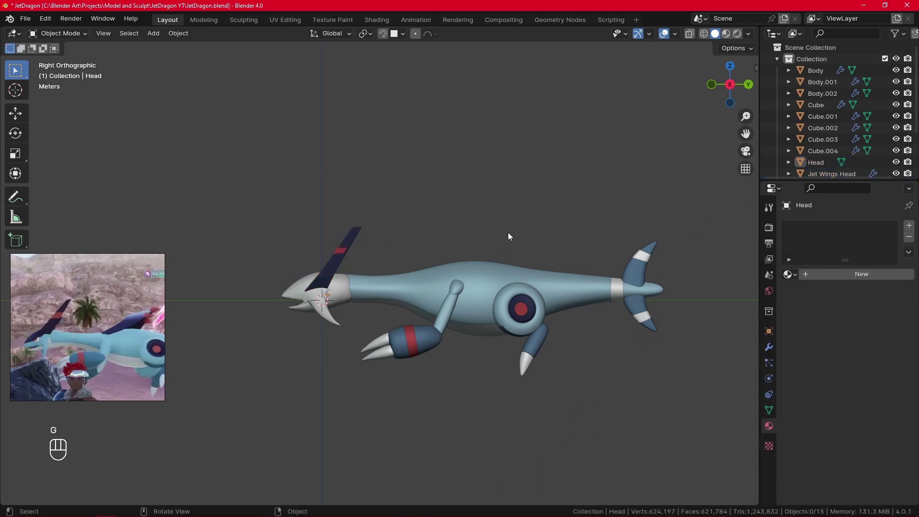
Step: Enlarge the object list to show every object and rename Body.001 as Belly
ctrl+alt+drag(625, 180, 631, 187)
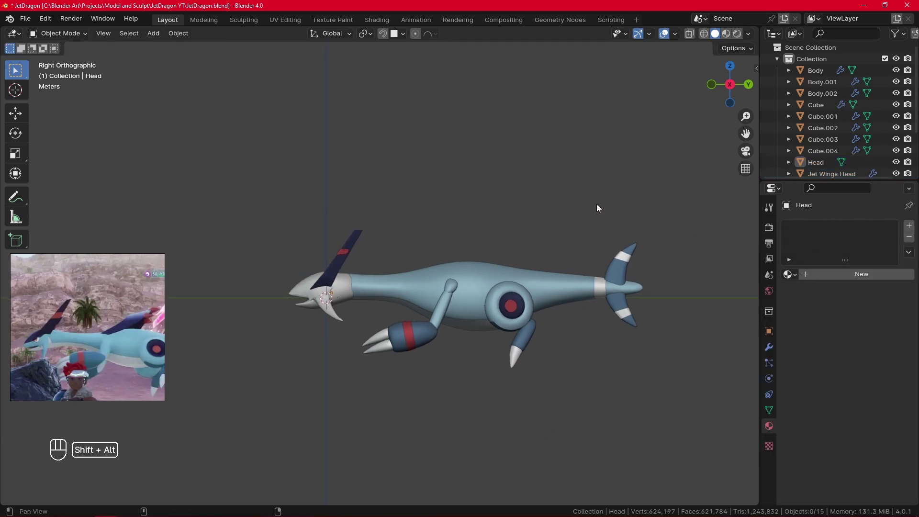
shift+middle_drag(599, 205, 585, 219)
drag(799, 180, 799, 296)
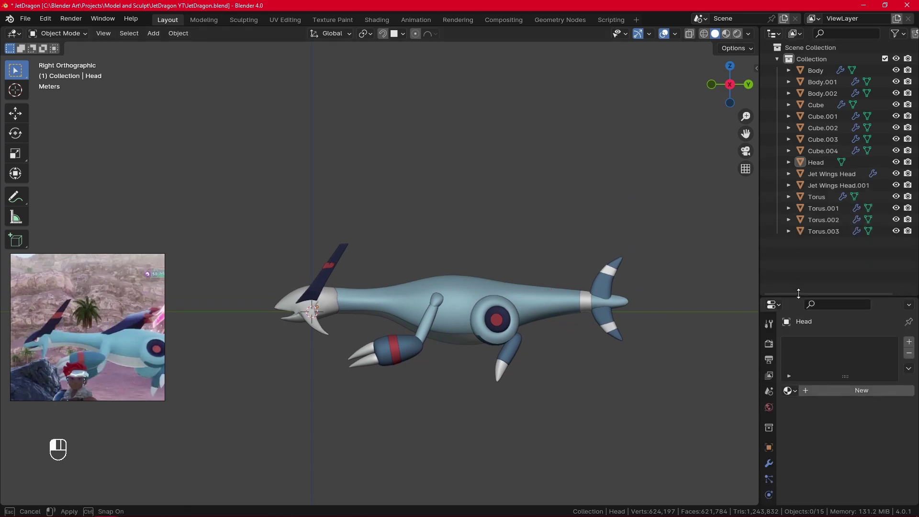
click(817, 71)
click(816, 80)
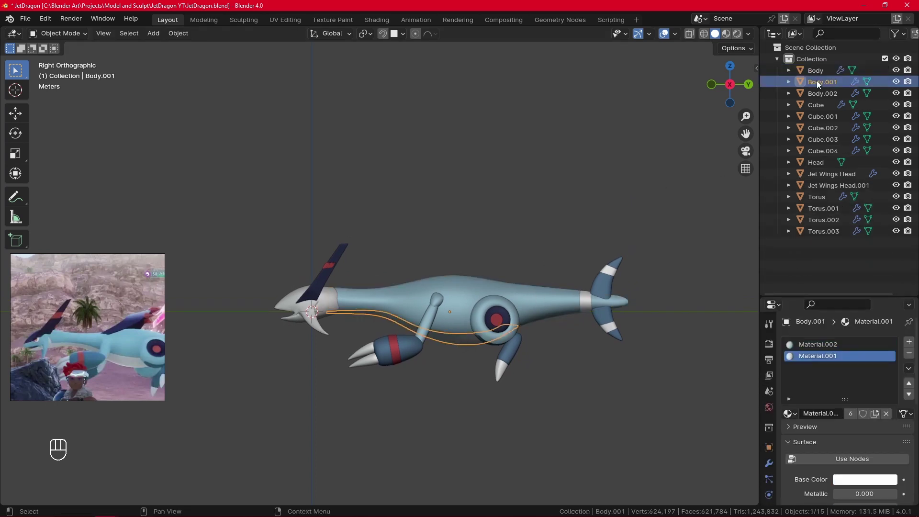
double_click(817, 82)
text(Be)
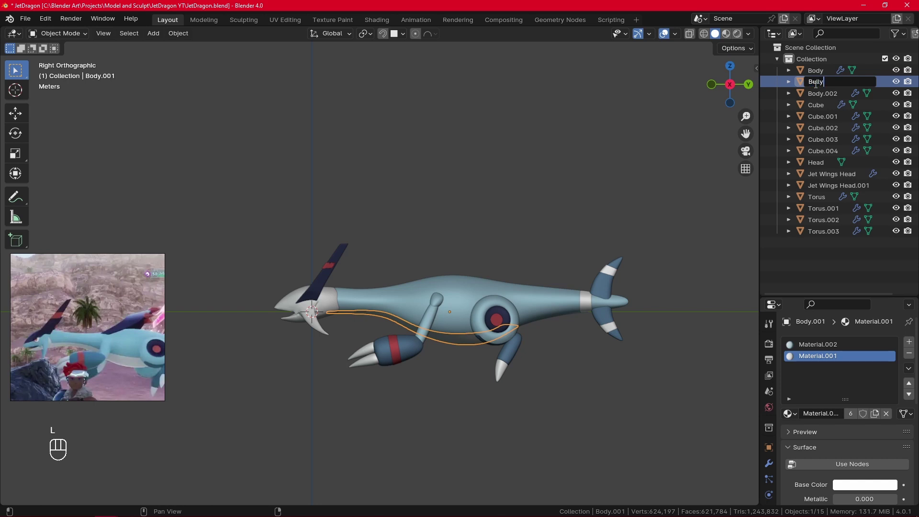
text(lly)
key(Return)
Step: Rename Body.002, the white band in front of the tail fin, as Tail Ring
click(818, 93)
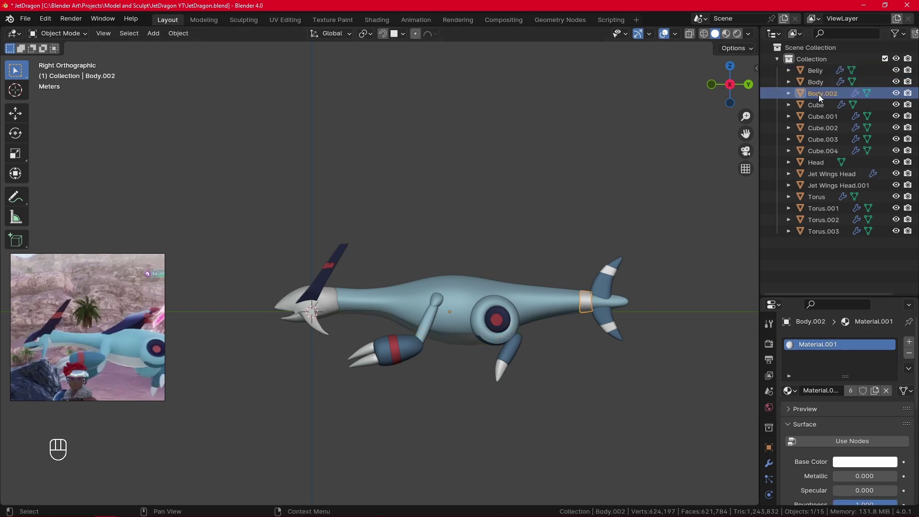
double_click(820, 94)
text(TailRing)
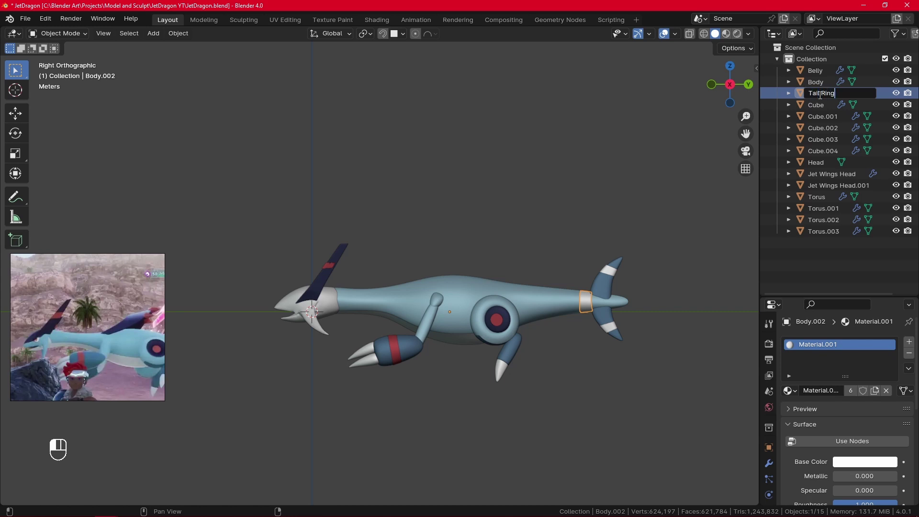
key(Return)
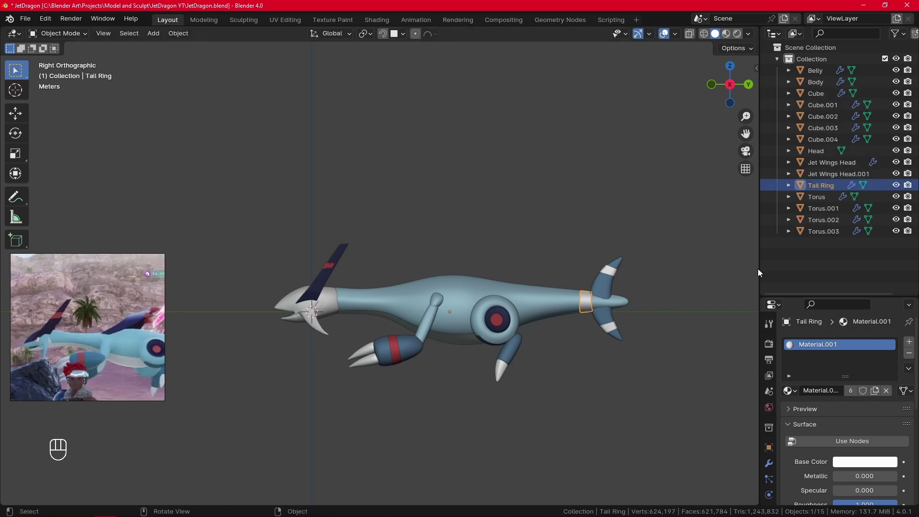
Step: Rename the crescent-shaped tail fin object, Cube, as Moon Tail
click(823, 95)
double_click(823, 95)
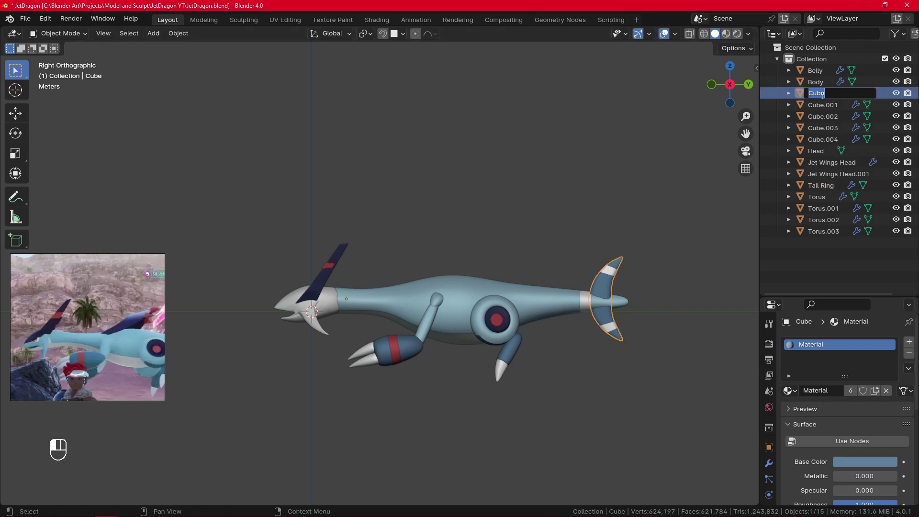
text(Moon Tail)
key(Return)
Step: Rename Cube.001, the rear foot mesh, as Feet
click(825, 94)
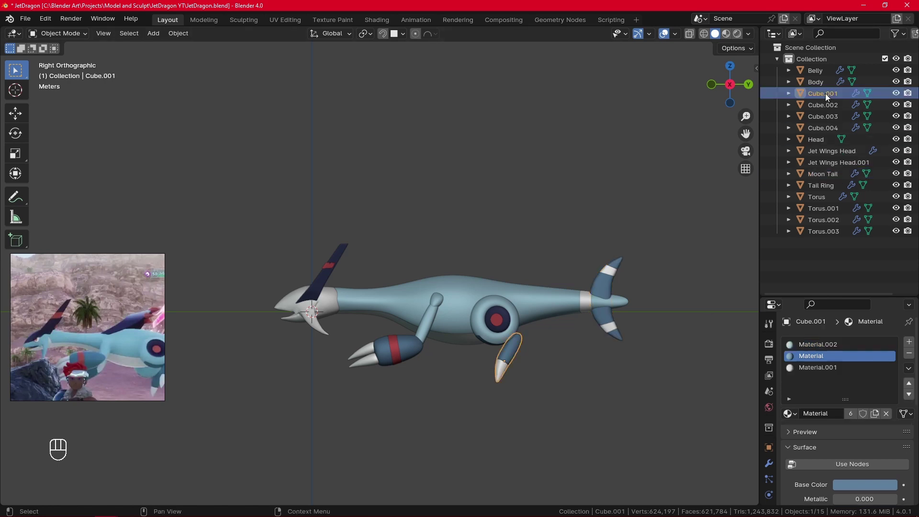
double_click(826, 94)
text(Fee)
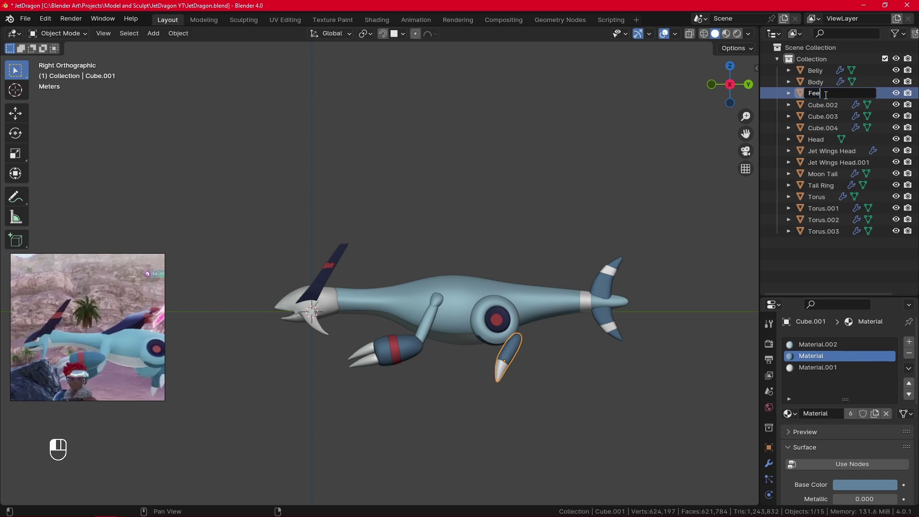
text(t)
key(Return)
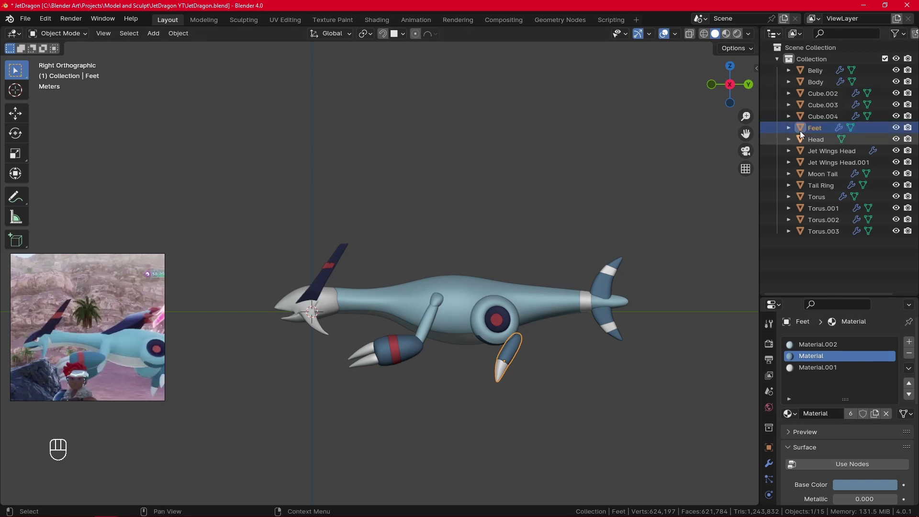
click(821, 96)
double_click(822, 95)
key(Escape)
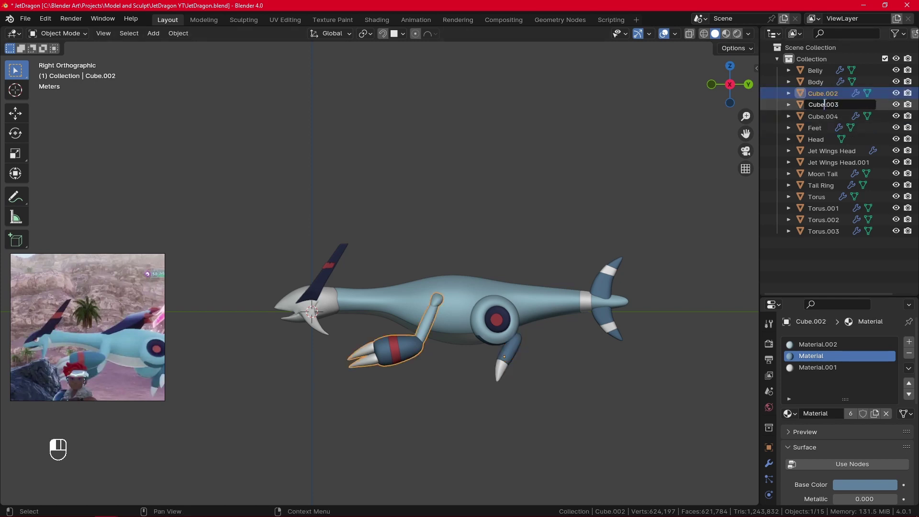
Step: Rename Cube.003, the red band around the forearm, as Hand Ring
click(823, 104)
double_click(823, 104)
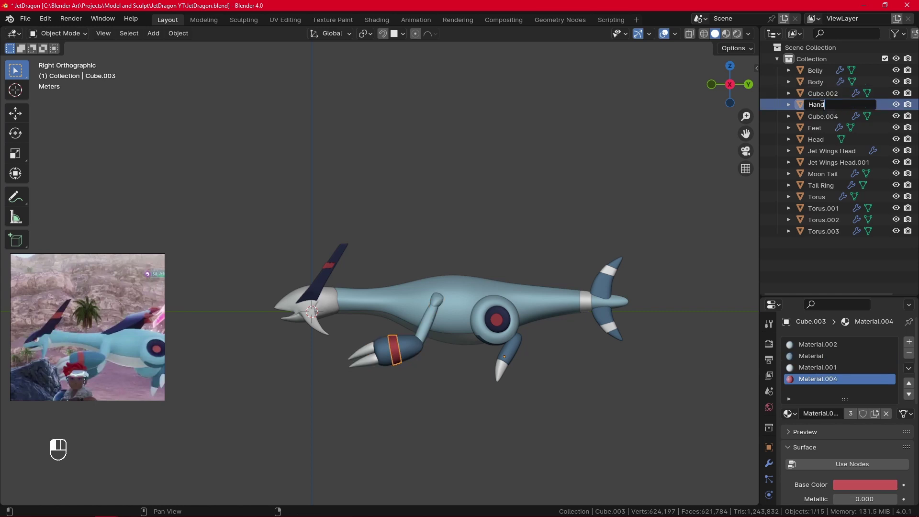
text(Hand Ring)
key(Return)
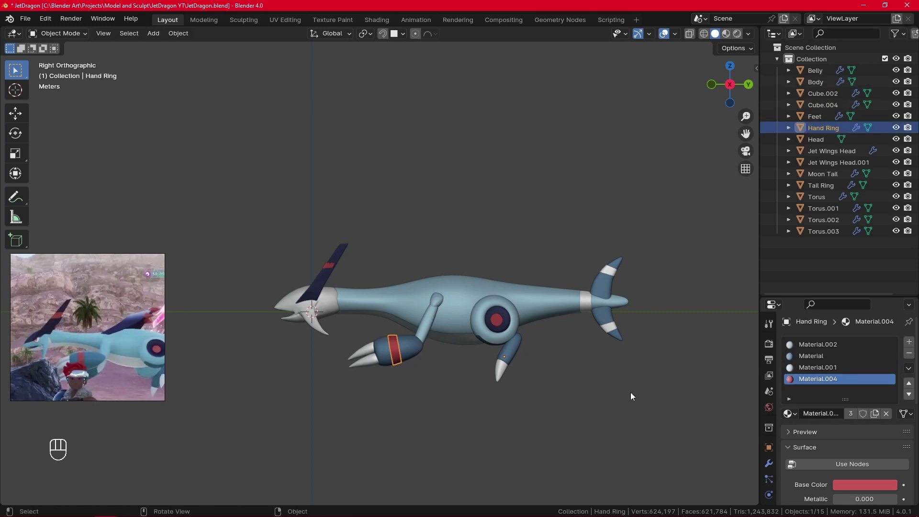
Step: Rename Cube.004, the white bands on the tail fin, as Moon Tail Rings
click(829, 102)
double_click(830, 102)
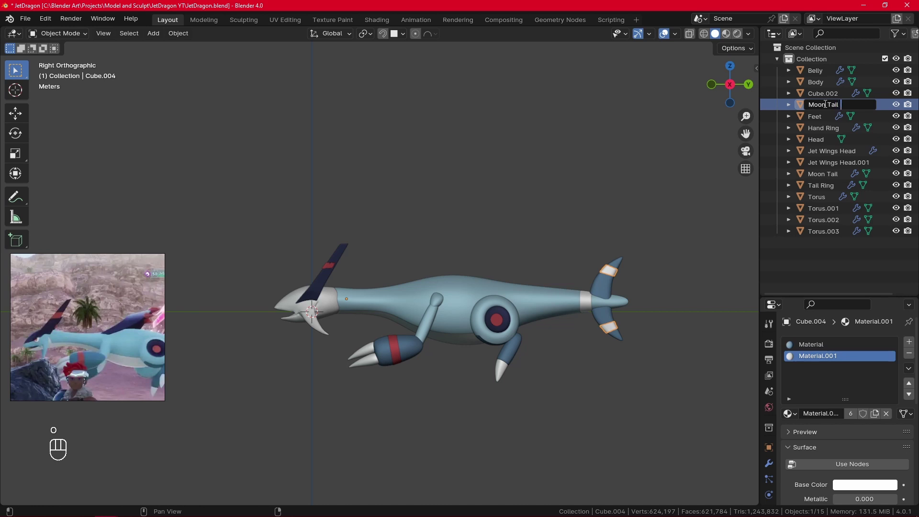
key(Return)
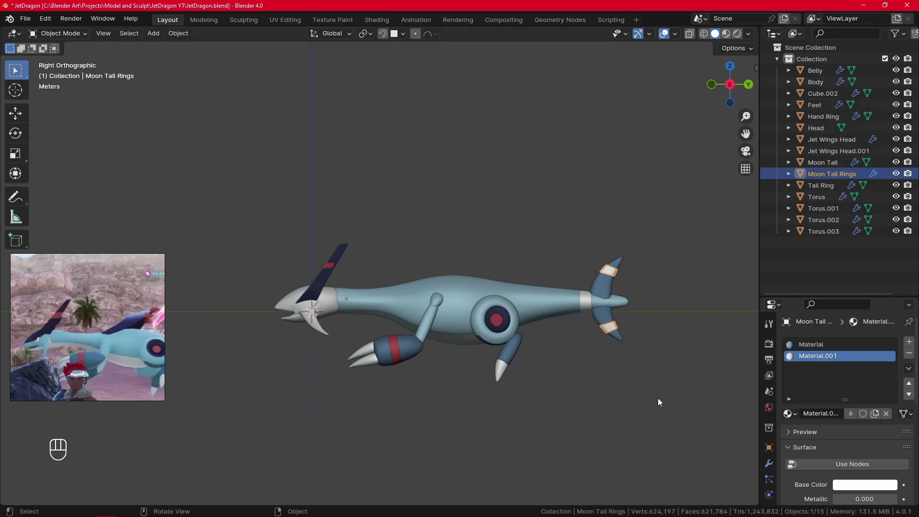
Step: Rename Jet Wings Head.001, the red bands on the head wings, as Jet Wing Rings
click(839, 139)
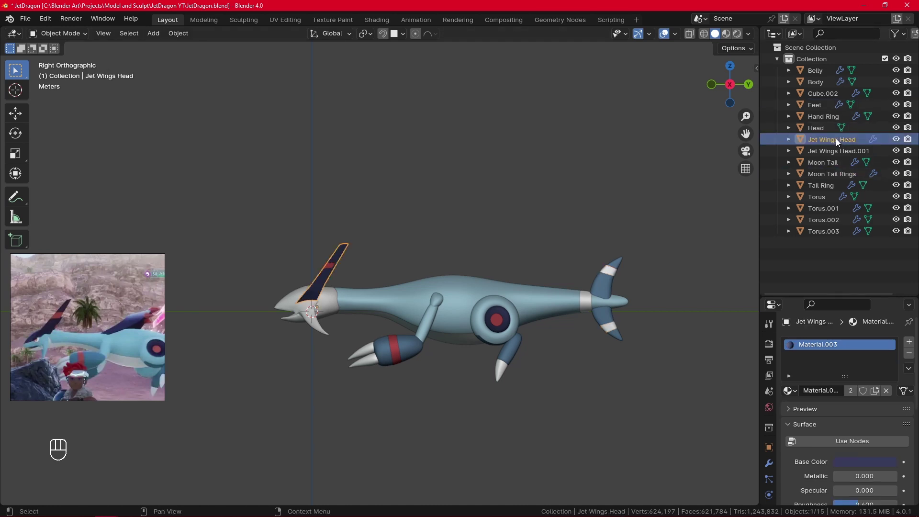
click(846, 151)
double_click(844, 151)
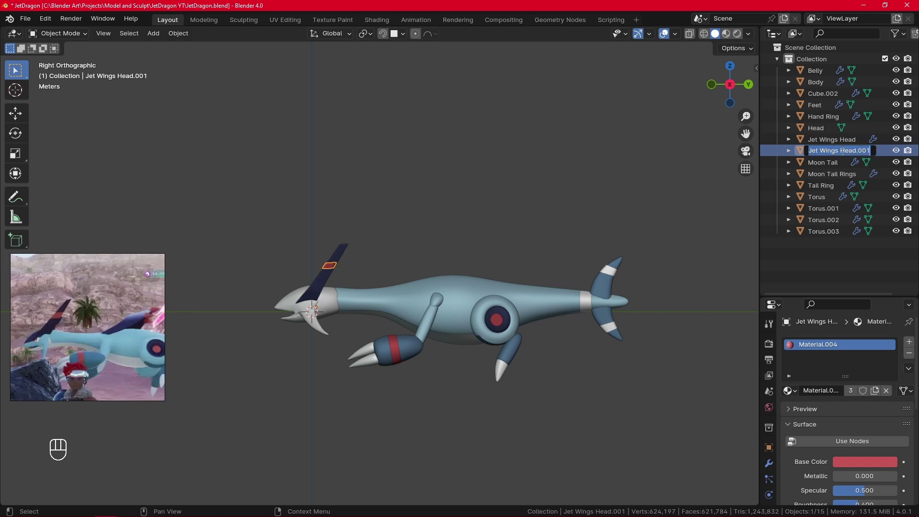
text(Jet Wing Rin)
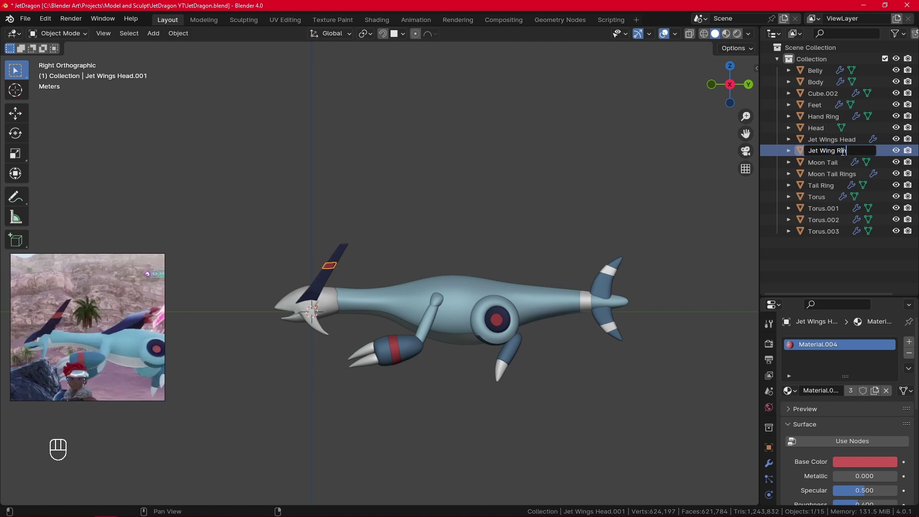
text(gs)
key(Return)
Step: Move the red wing bands about 0.038 m along the global Y axis to line them up with the head wings
ctrl+middle_drag(477, 437, 362, 294)
key(g)
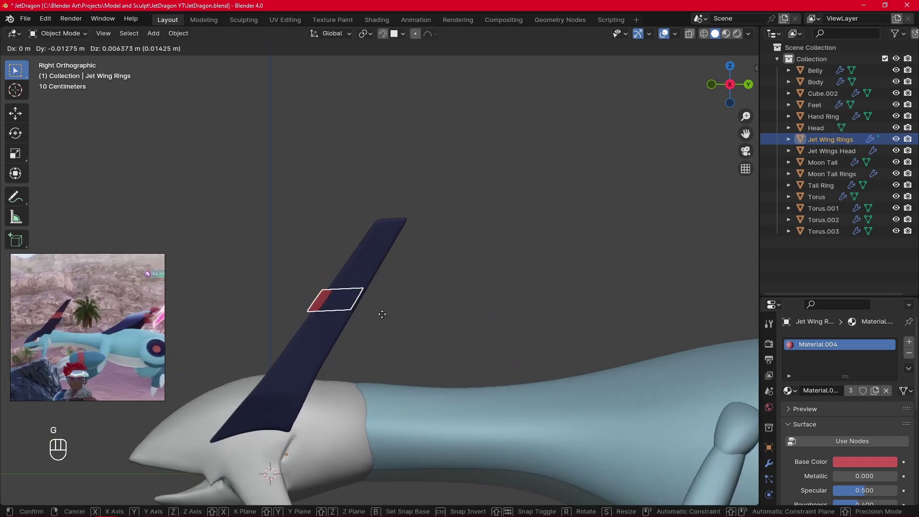
key(z)
key(y)
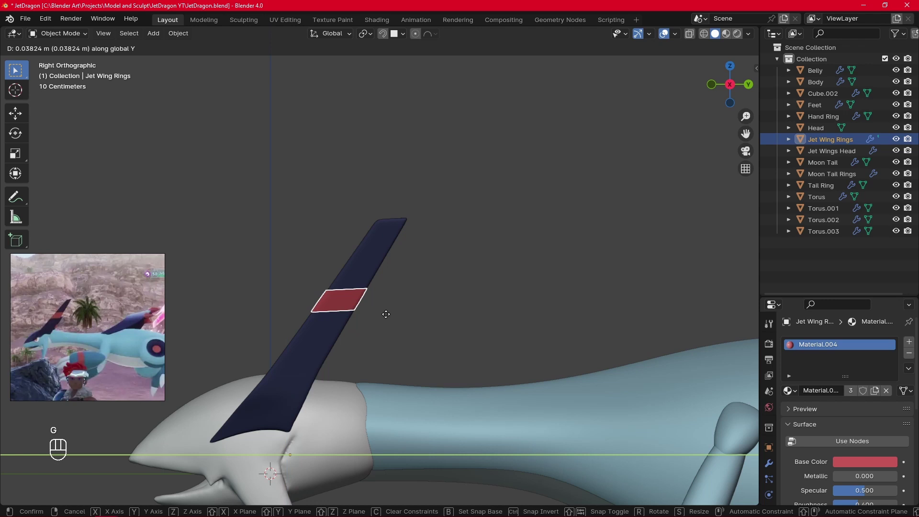
click(386, 314)
click(386, 315)
middle_drag(387, 315, 491, 299)
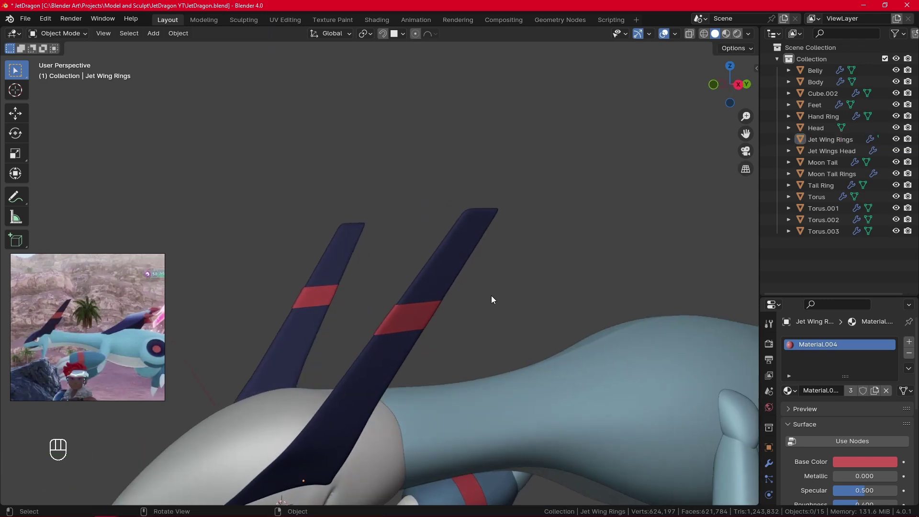
Step: Examine which part of the leg joint each of the four Torus objects represents in the side view
key(KP_3)
scroll(678, 211, down, 3)
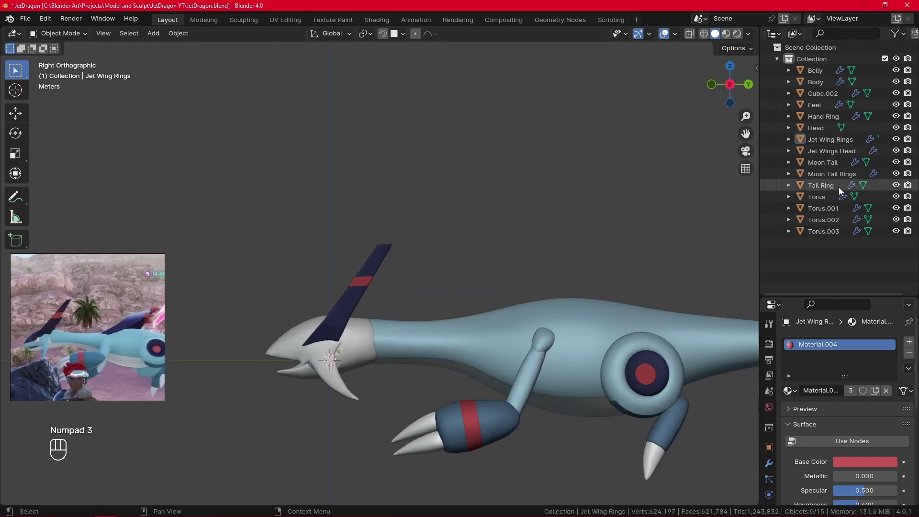
click(824, 197)
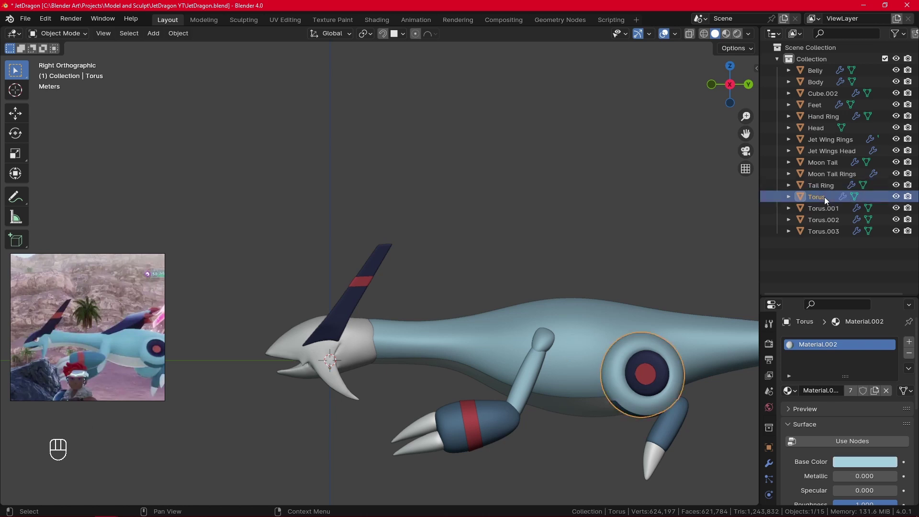
shift+middle_drag(658, 247, 575, 230)
click(816, 209)
click(817, 221)
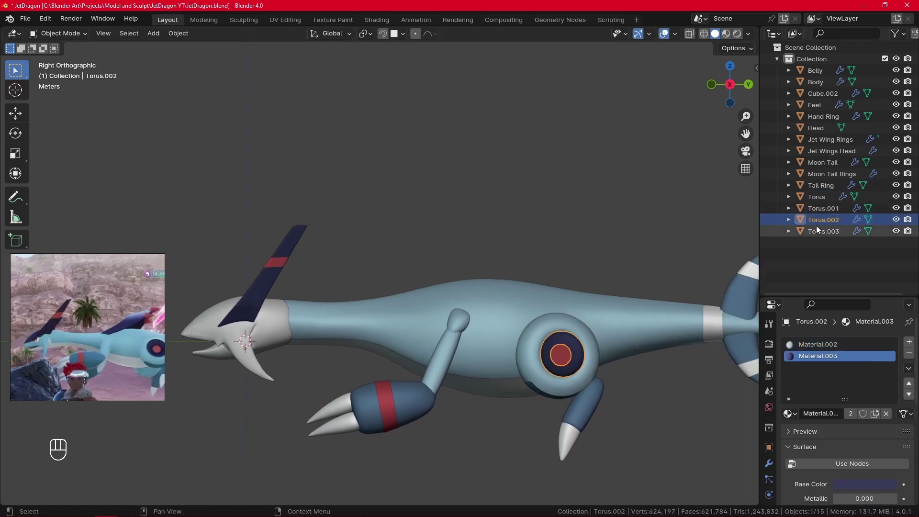
click(817, 231)
click(817, 270)
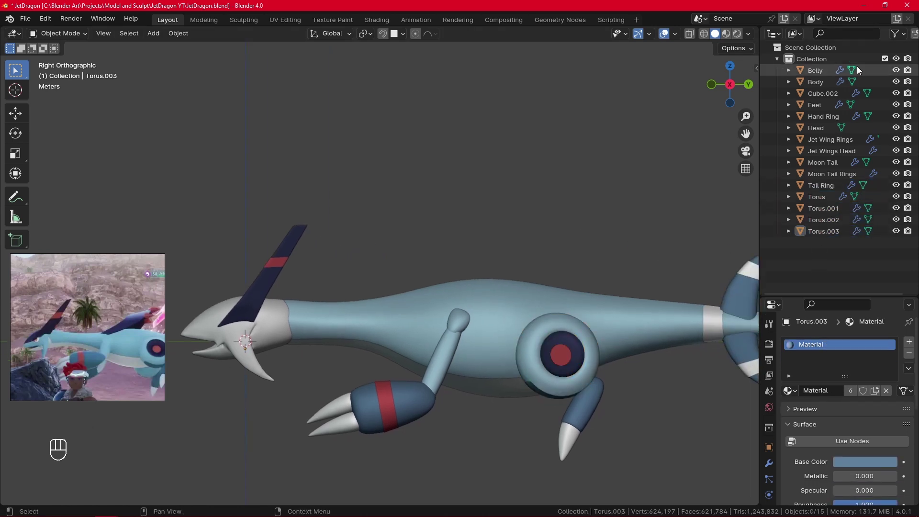
Step: Create a new collection inside Collection and name it Legs
click(915, 34)
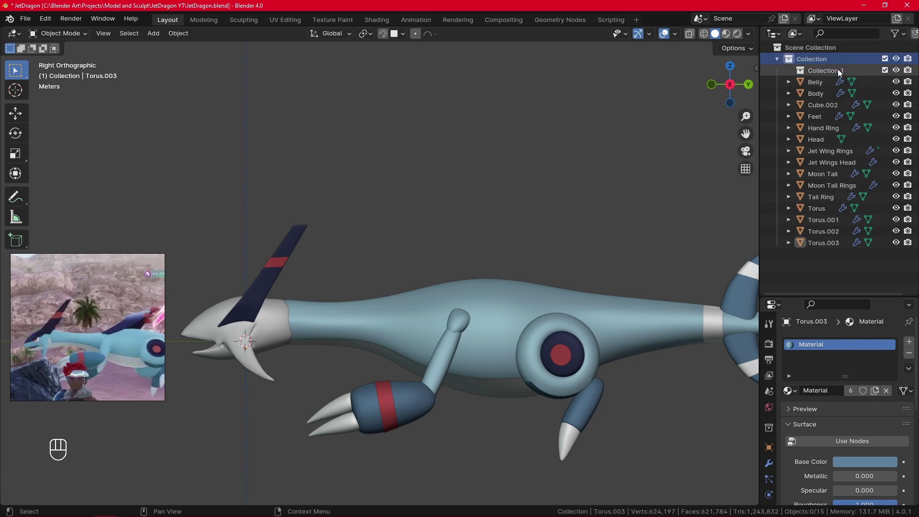
double_click(838, 69)
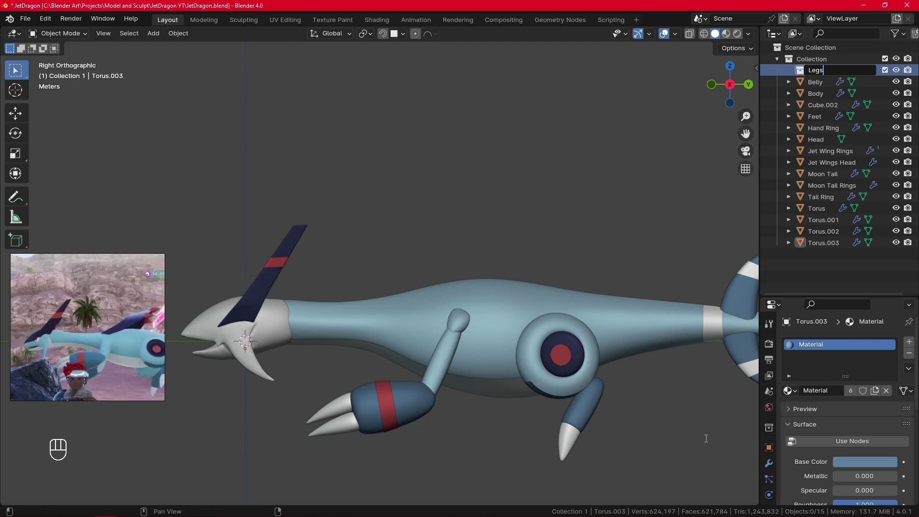
key(Return)
Step: Move Torus, Torus.001, Torus.002 and Torus.003 into the Legs collection
click(824, 239)
shift+click(826, 221)
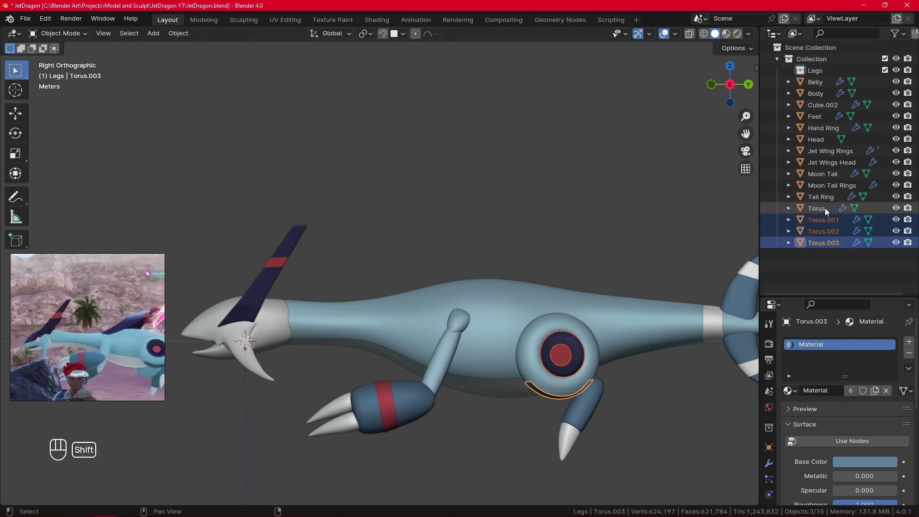
shift+click(826, 209)
key(m)
mouse_move(804, 245)
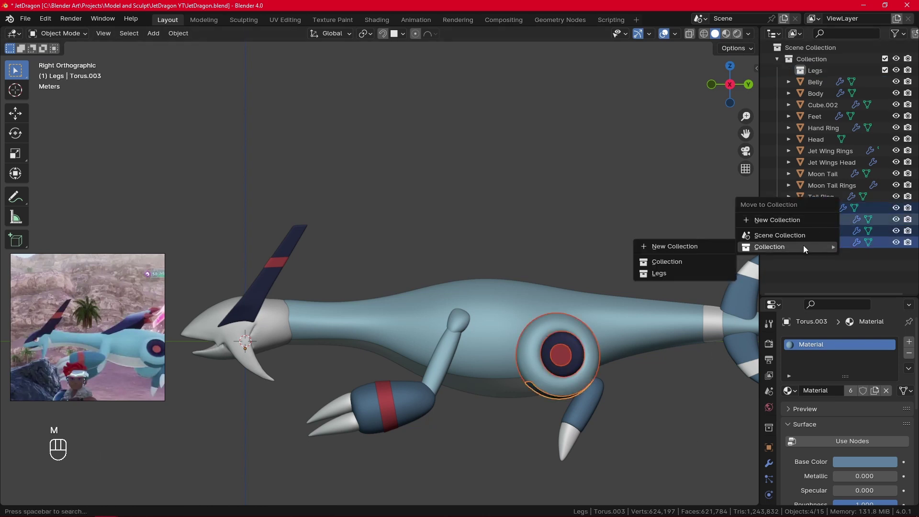
click(697, 273)
click(596, 214)
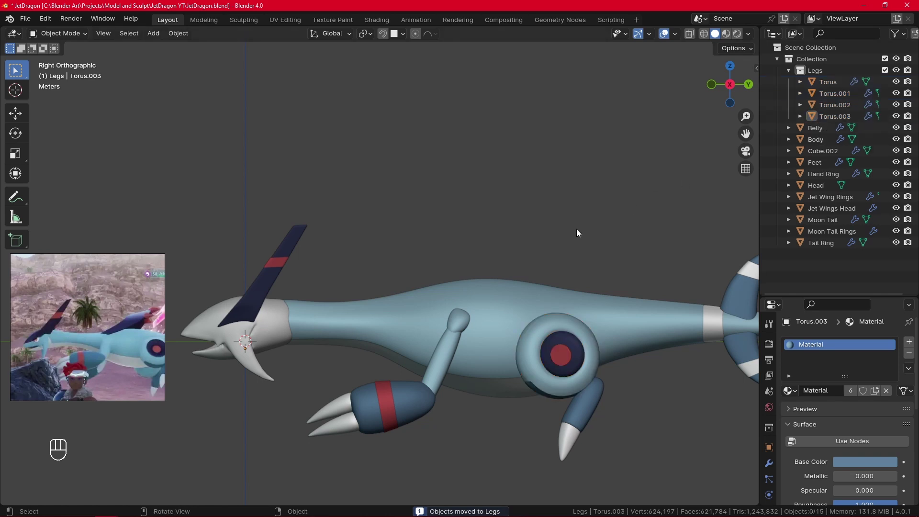
Step: Separate the hand and its claws from the arm mesh Cube.002 into their own object
key(Tab)
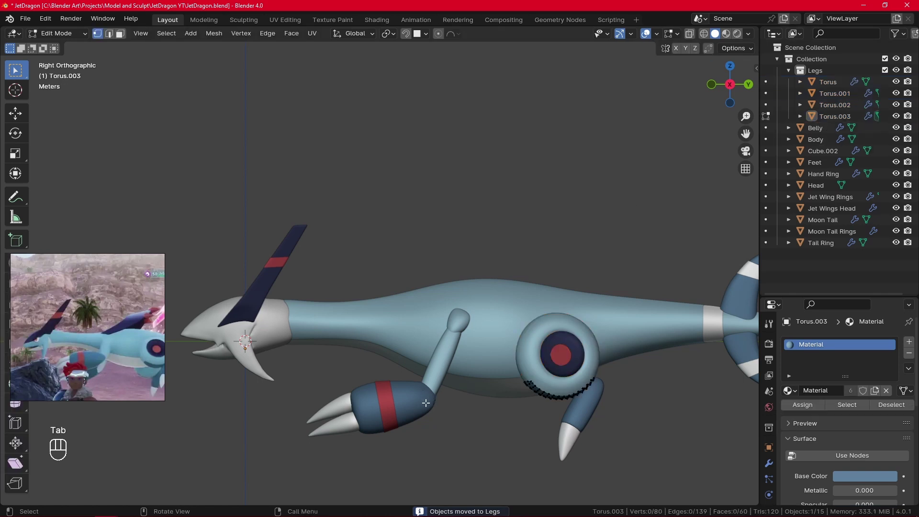
key(Tab)
click(422, 401)
key(Tab)
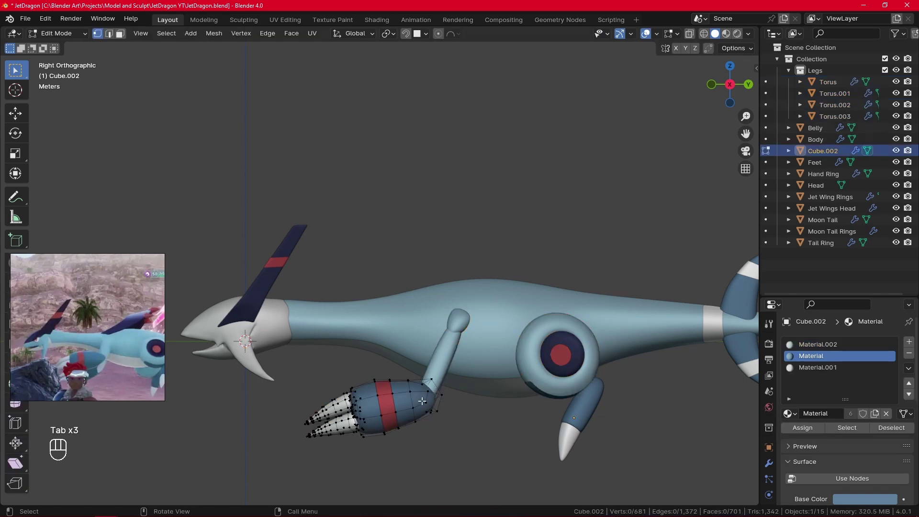
key(l)
key(l)
key(l)
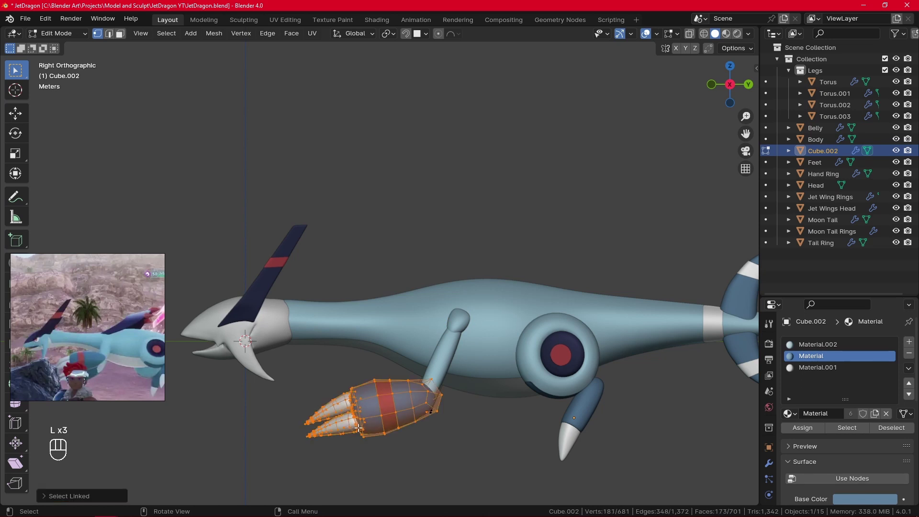
key(p)
click(358, 427)
key(Tab)
Step: Rename the separated hand object Cube.001 as Hands
click(392, 414)
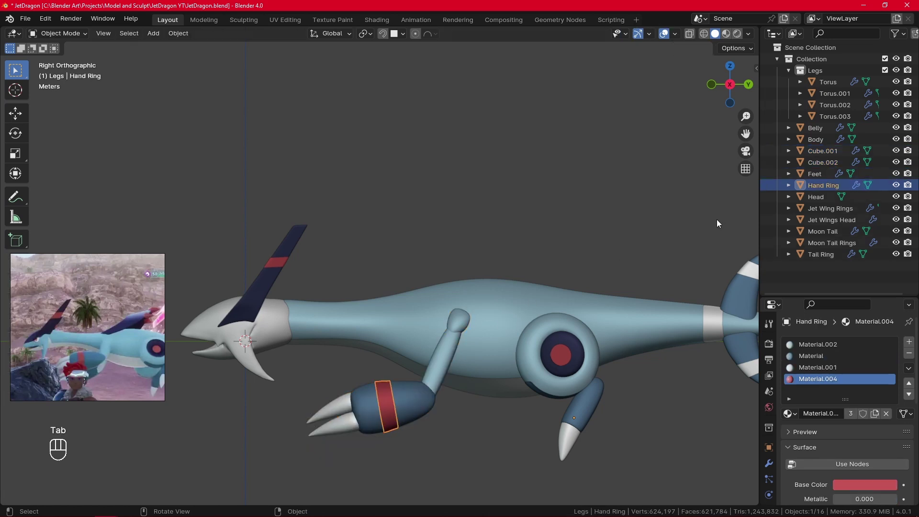
click(416, 399)
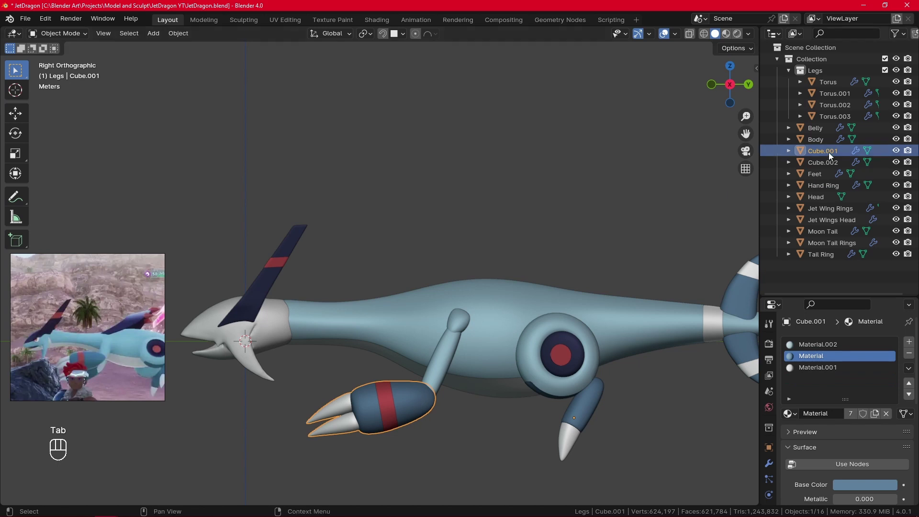
text(Hands)
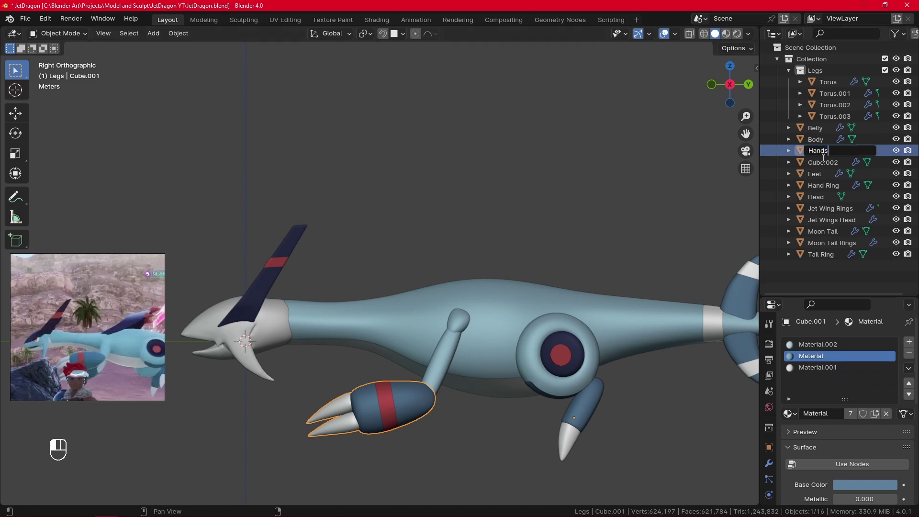
key(Return)
Step: Rename the Hand Ring object as Hand Rings
click(831, 172)
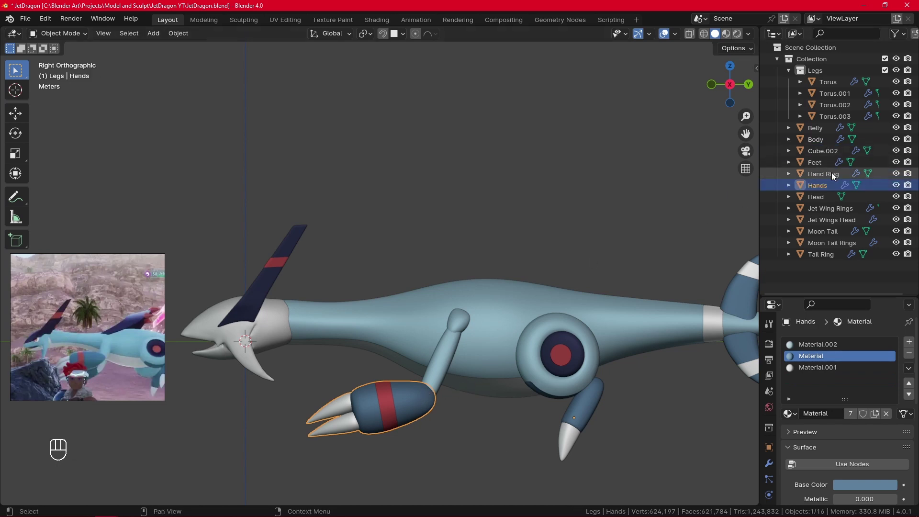
double_click(838, 171)
key(End)
text(s)
key(Return)
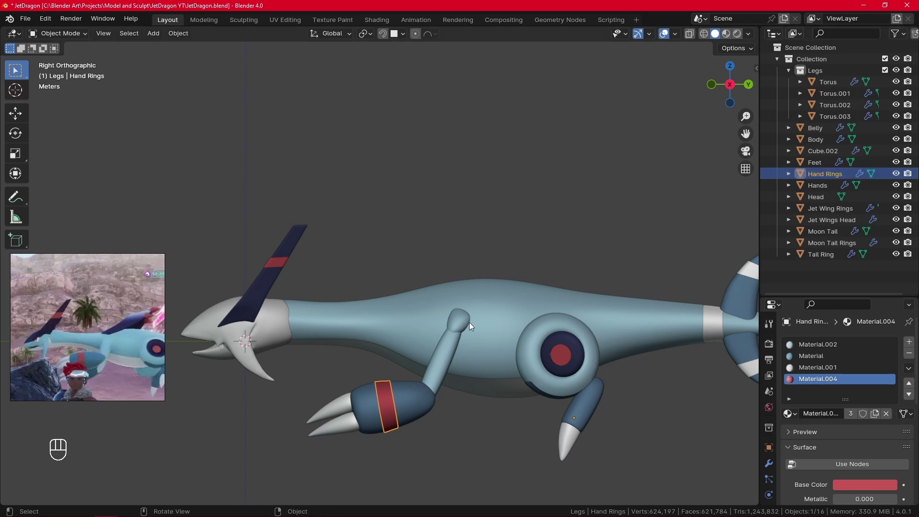
Step: Apply all transforms to the arm object Cube.002
click(466, 322)
alt+middle_drag(471, 356, 618, 344)
ctrl+alt+drag(619, 343, 548, 335)
key(Tab)
key(Tab)
alt+shift+drag(548, 335, 517, 299)
click(73, 34)
click(75, 35)
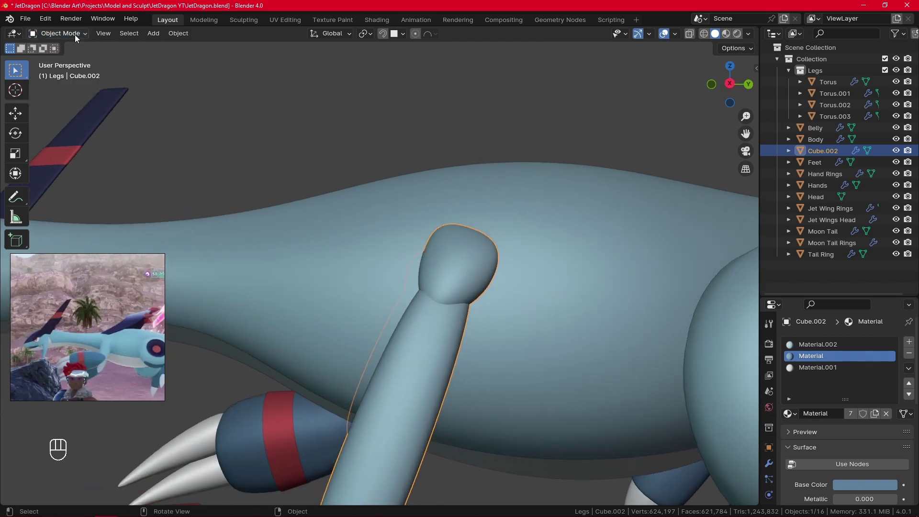
click(179, 34)
mouse_move(211, 92)
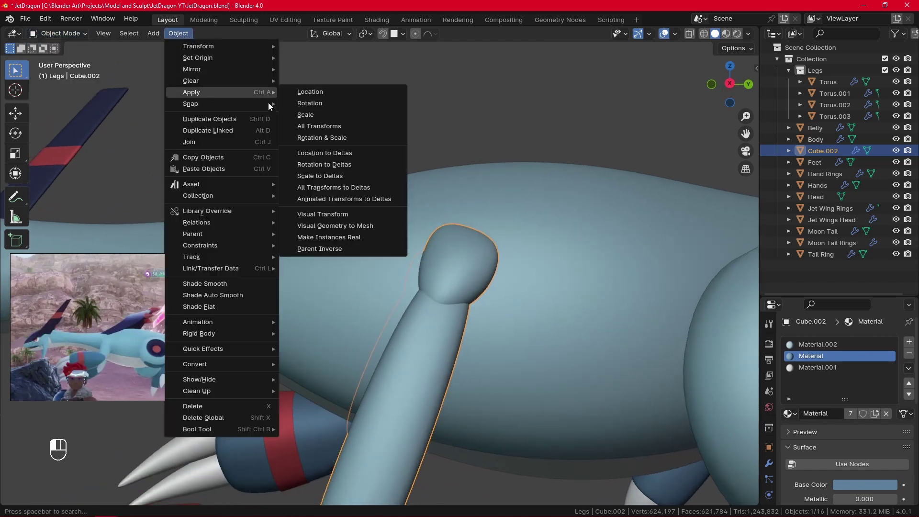
click(311, 126)
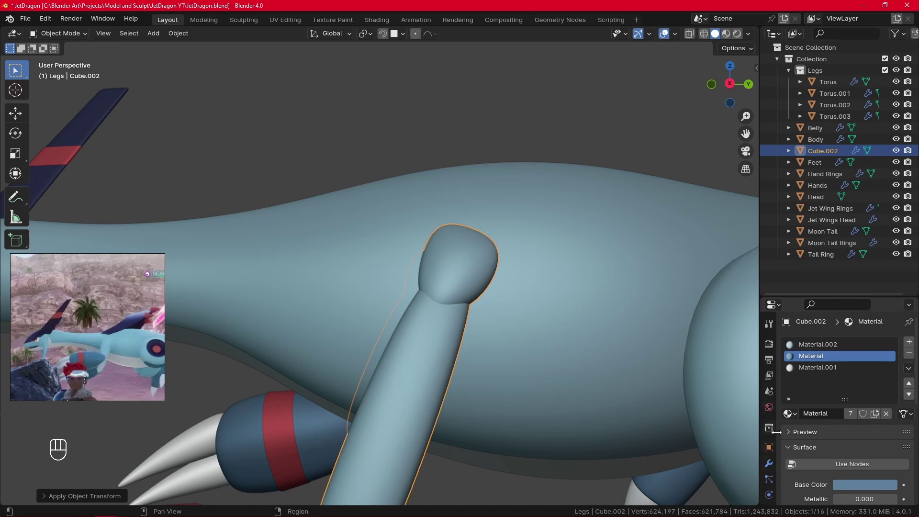
Step: Apply the arm's Subdivision and Mirror modifiers, and apply all its transforms again
drag(787, 294, 801, 227)
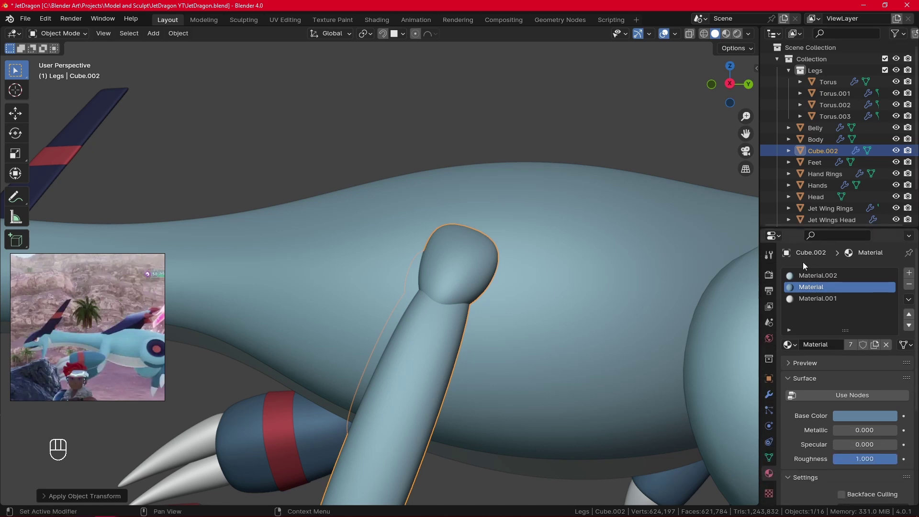
click(769, 395)
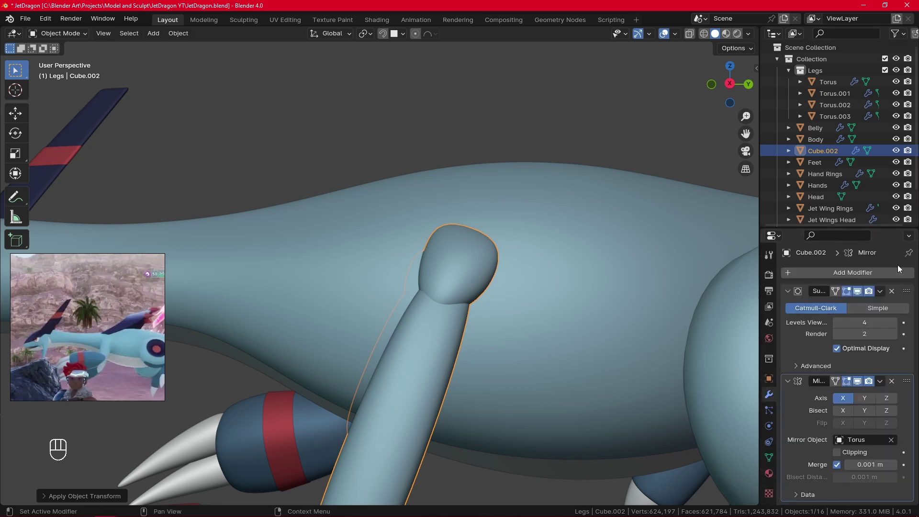
click(880, 291)
click(872, 303)
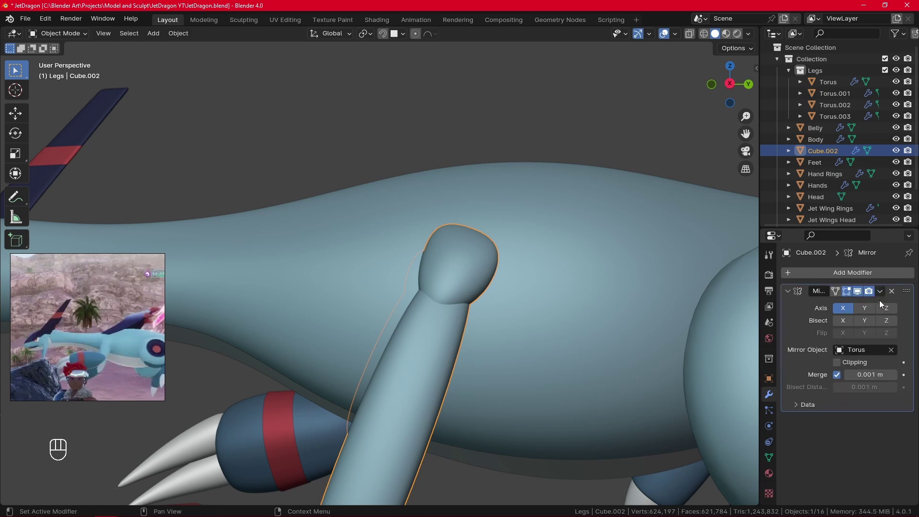
click(880, 292)
click(872, 303)
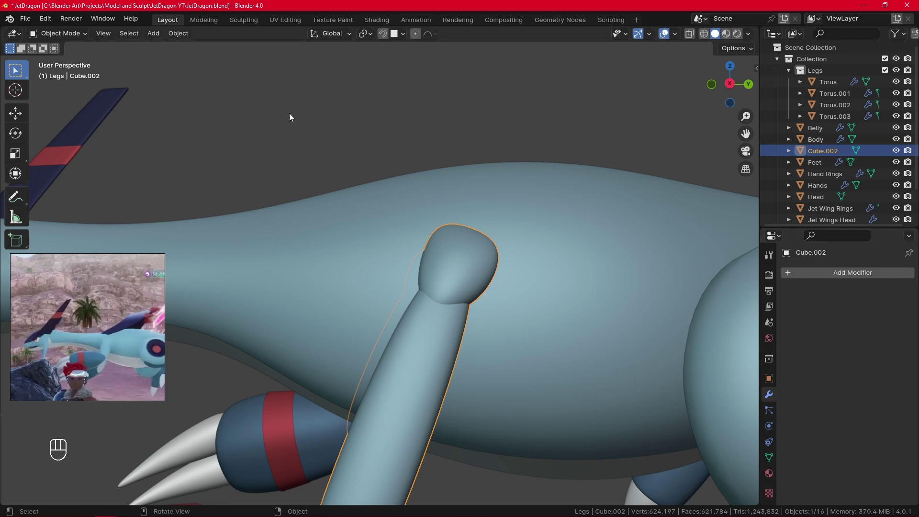
click(178, 33)
mouse_move(210, 90)
click(324, 128)
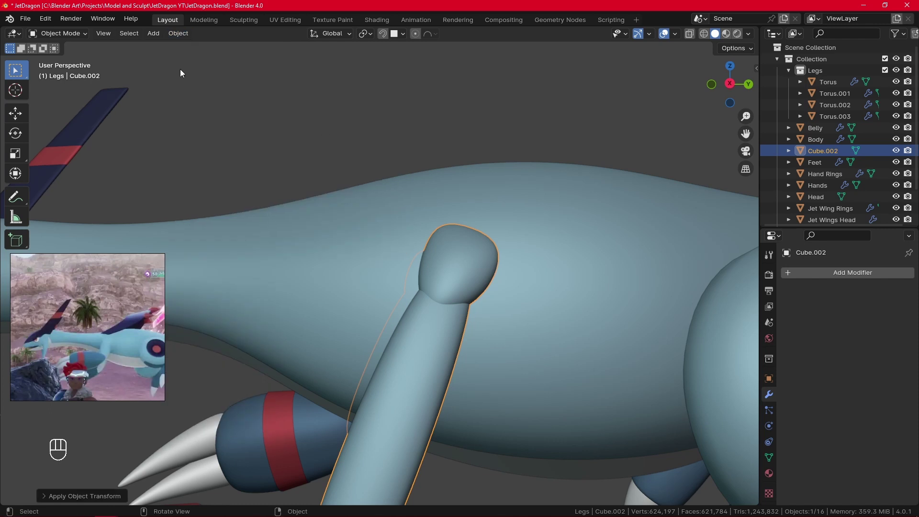
Step: Switch the arm to Sculpt Mode and voxel-remesh it with a voxel size of about 0.0345 m
click(76, 35)
click(47, 72)
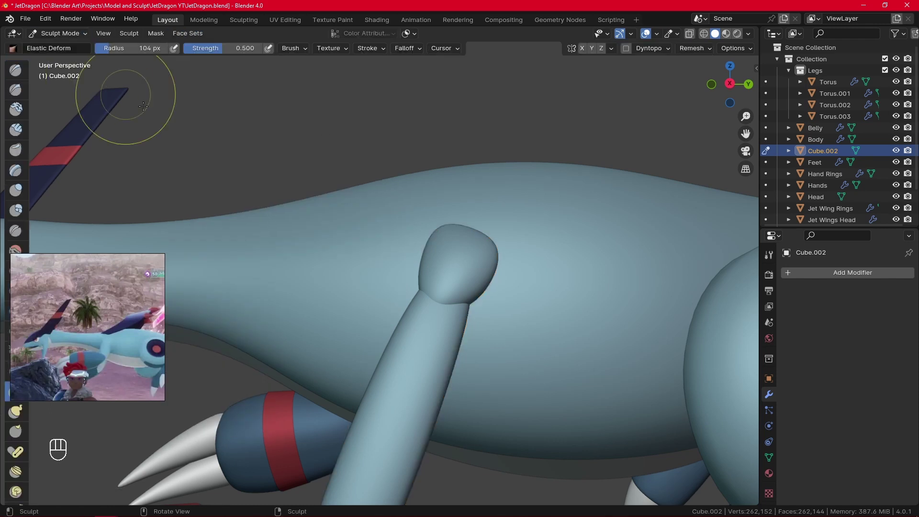
middle_drag(447, 159, 485, 326)
scroll(485, 326, up, 3)
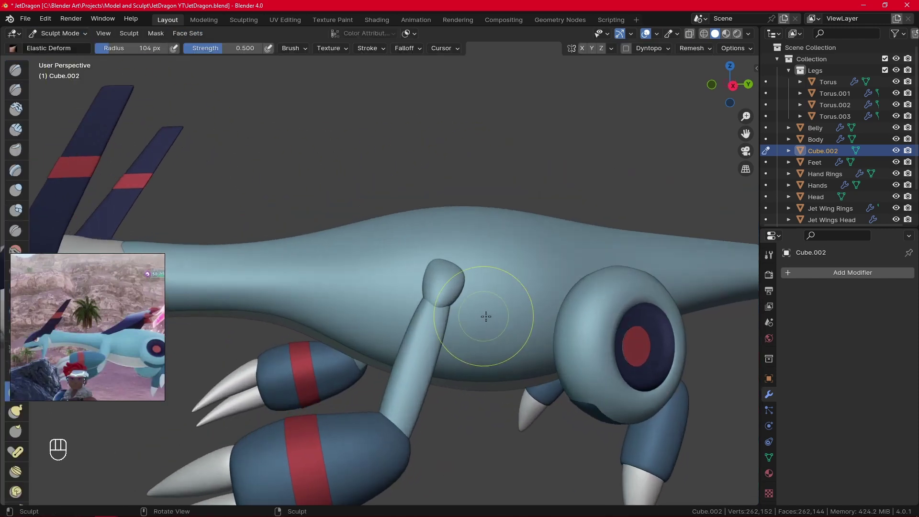
key(r)
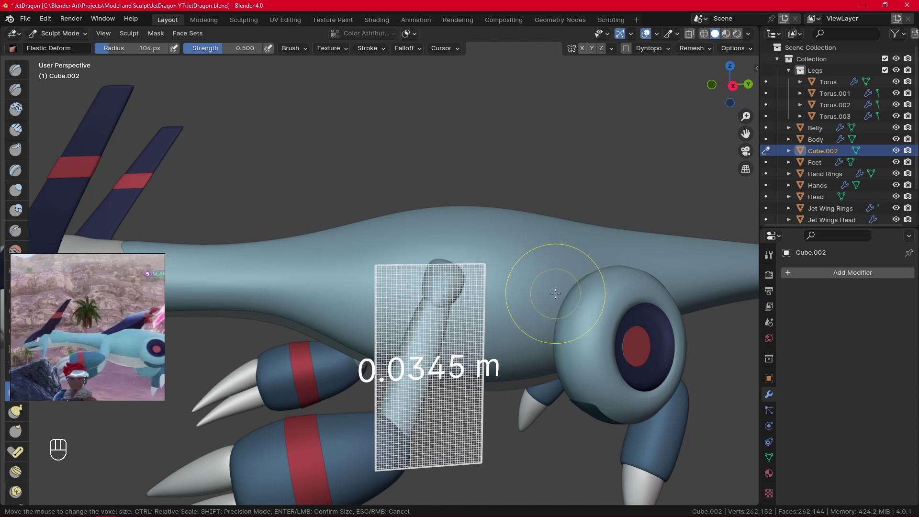
click(557, 290)
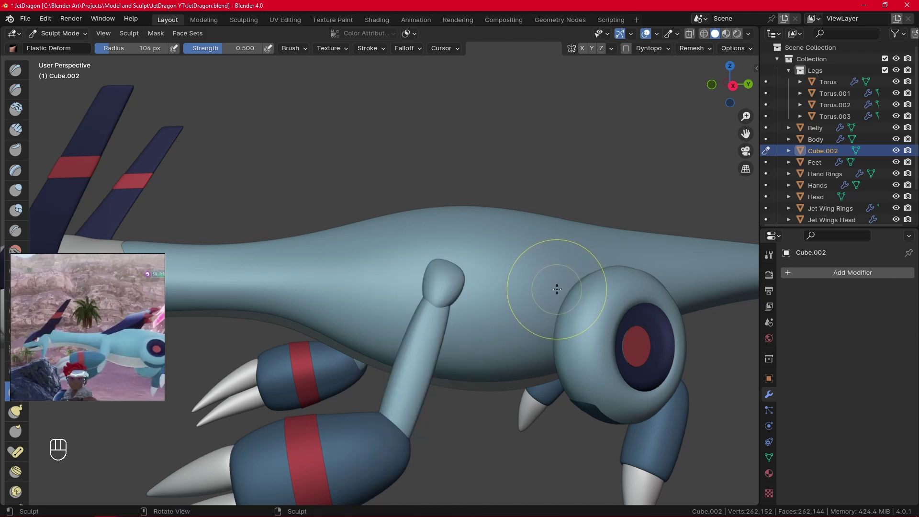
key(ctrl+r)
middle_drag(558, 289, 573, 344)
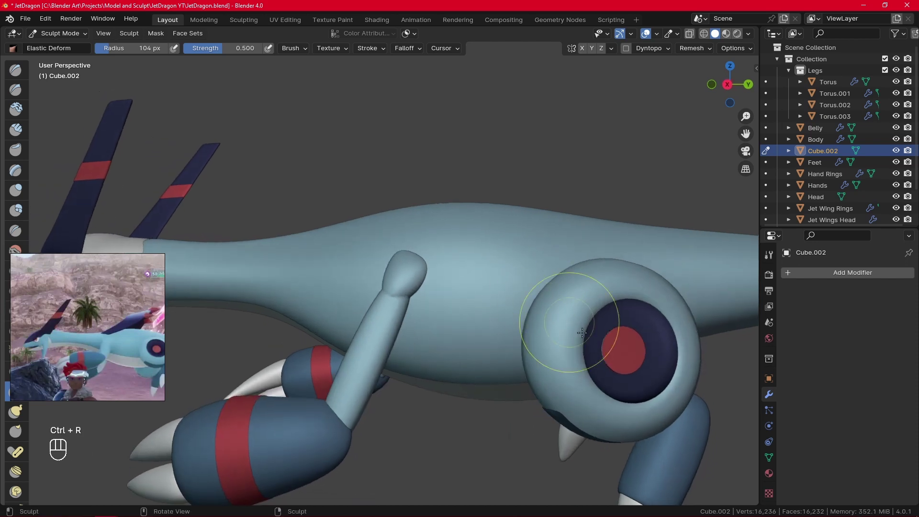
Step: Move the reference image clear of the sculpting brushes and enable X-axis sculpt symmetry
right_click(133, 334)
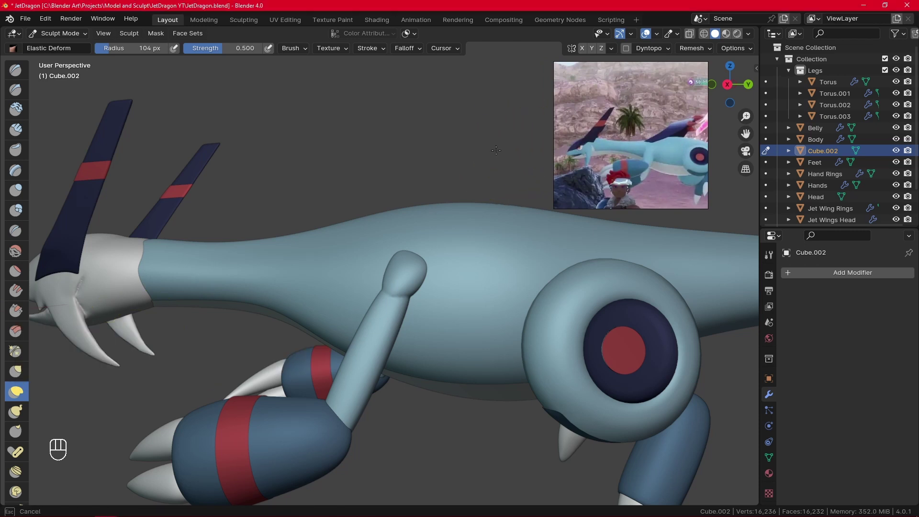
click(582, 48)
middle_drag(494, 173, 492, 291)
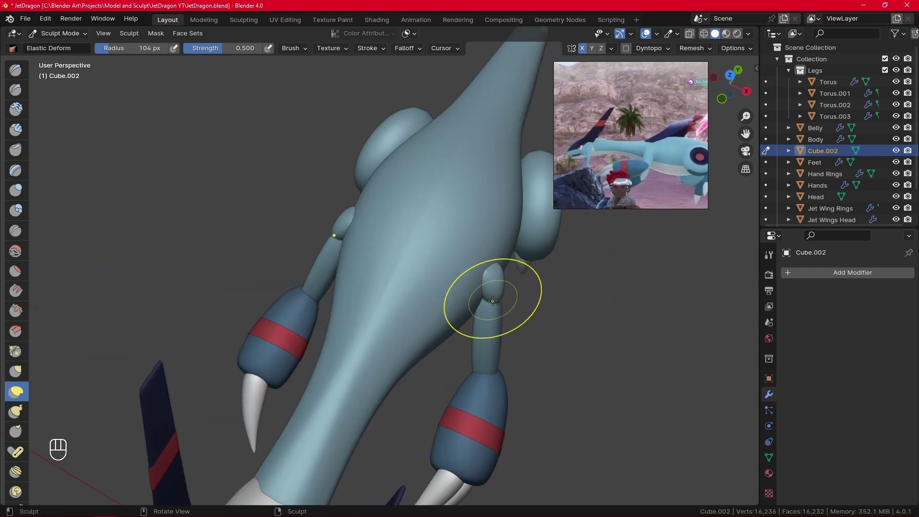
Step: Set up the Smooth brush with a radius of 85 px and a strength of about 0.407 for the shoulder
alt+drag(561, 341, 480, 268)
ctrl+alt+drag(480, 277, 507, 340)
key(f)
click(525, 328)
click(17, 252)
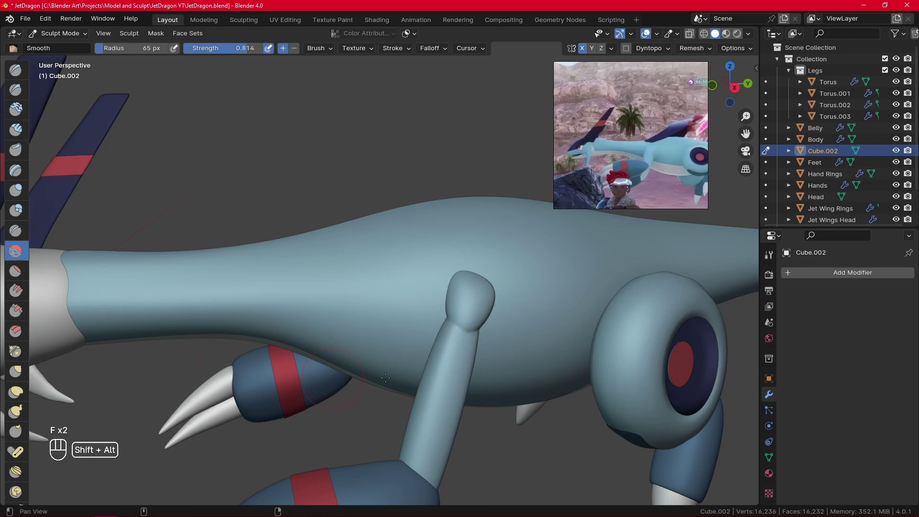
mouse_move(335, 216)
alt+shift+mouse_down()
mouse_move(256, 179)
mouse_move(294, 93)
alt+shift+mouse_up()
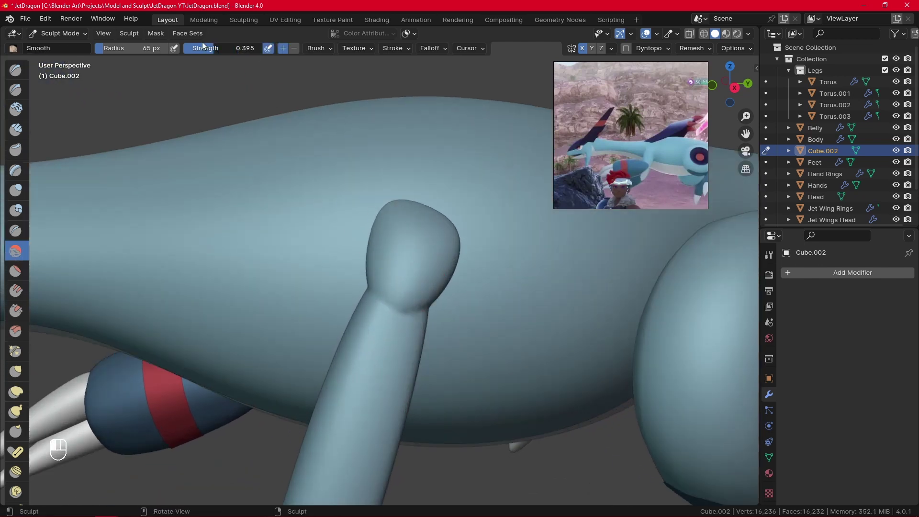
drag(205, 47, 205, 46)
key(f)
click(446, 287)
Step: Smooth the crease between the shoulder knob and the upper arm, working from the side and the front
alt+drag(402, 283, 391, 274)
drag(385, 273, 360, 306)
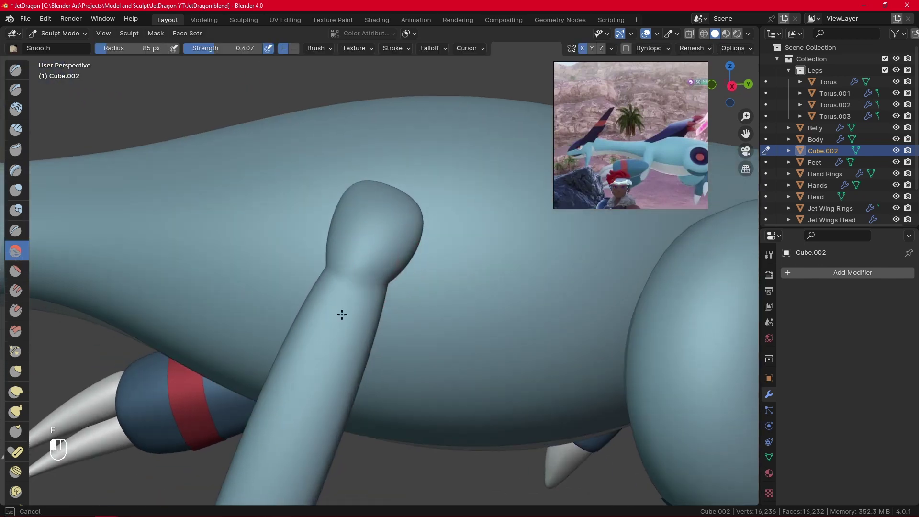
middle_drag(340, 282, 367, 239)
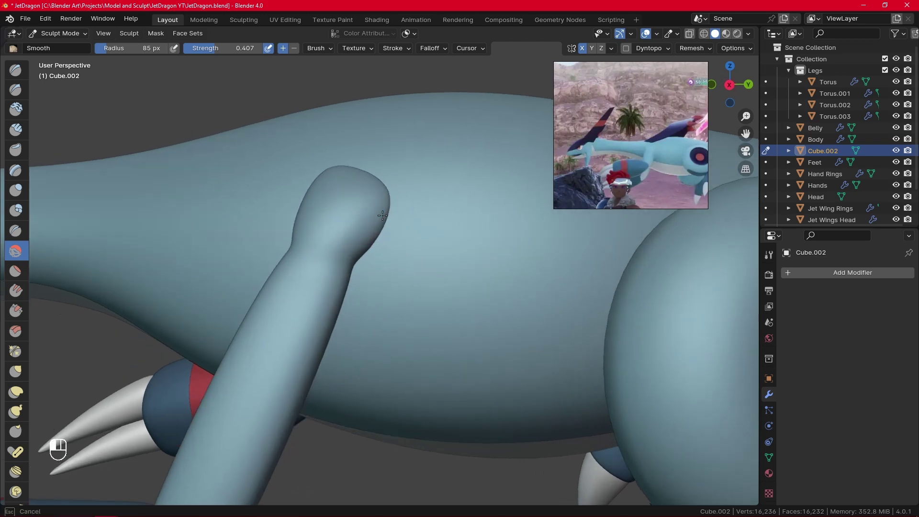
middle_drag(353, 301, 410, 250)
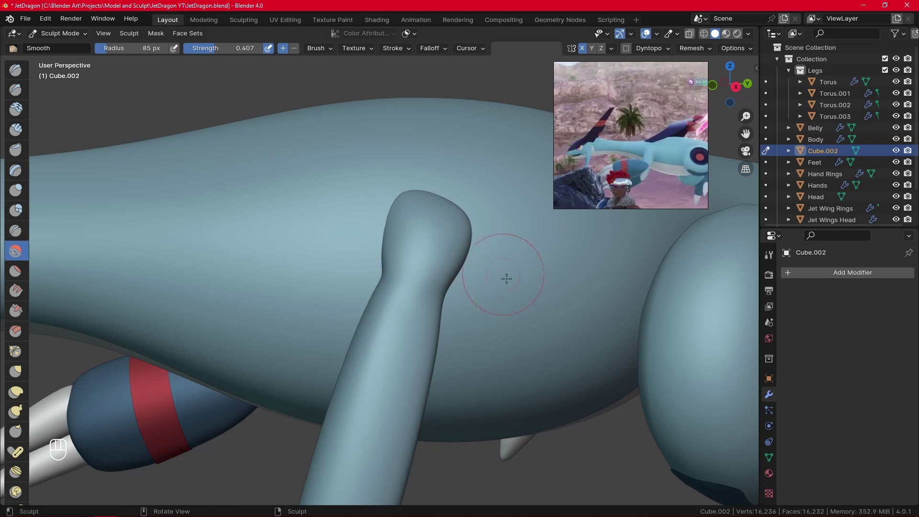
key(KP_1)
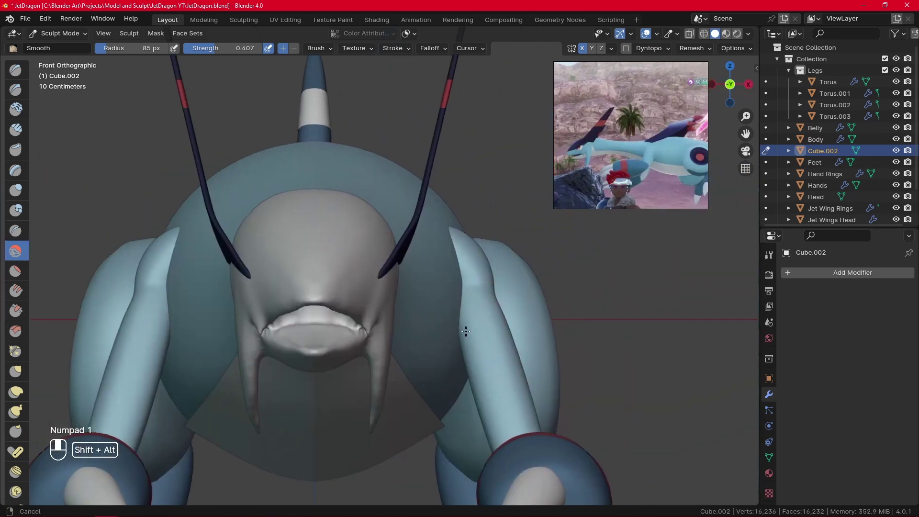
alt+shift+middle_drag(466, 332, 448, 334)
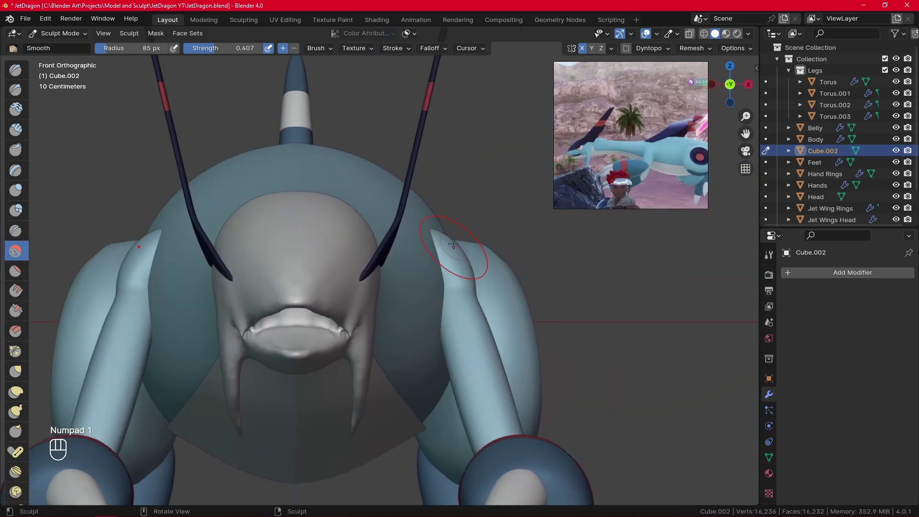
drag(468, 266, 469, 263)
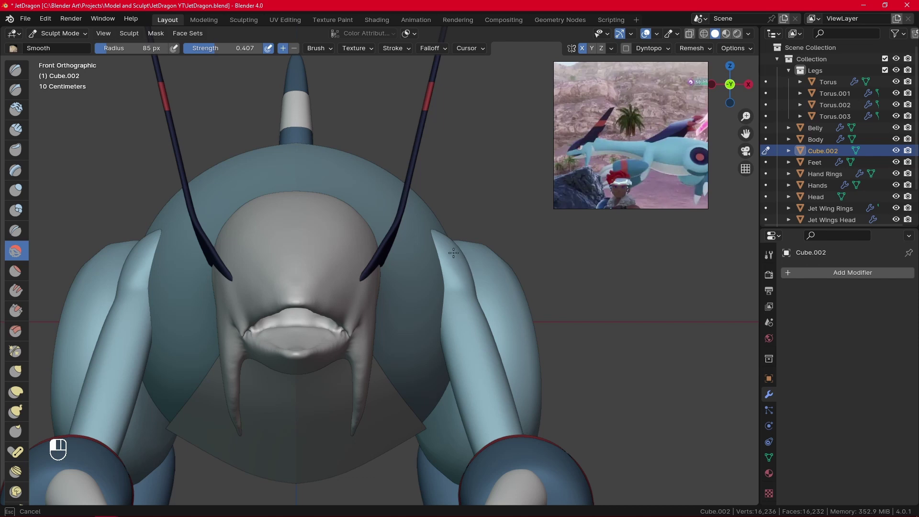
middle_drag(453, 253, 409, 269)
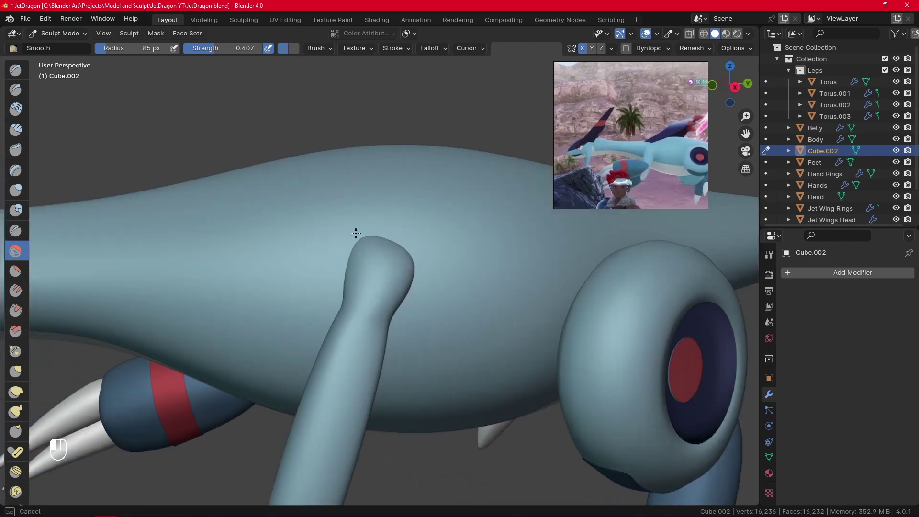
middle_drag(389, 220, 453, 364)
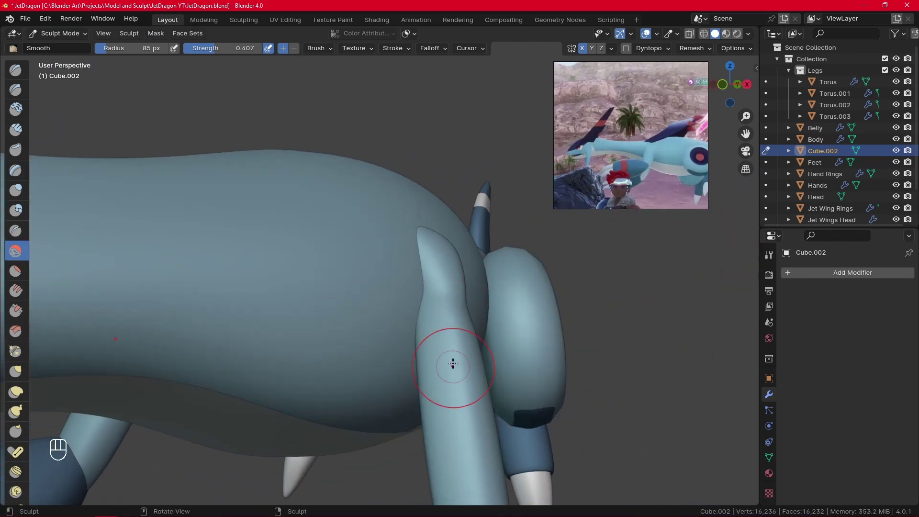
Step: Reduce the Smooth brush radius to 62 px and smooth the arm just below the shoulder knob, checking it from several sides
mouse_move(453, 364)
alt+mouse_down()
mouse_move(423, 271)
mouse_move(395, 290)
alt+mouse_up()
key(f)
click(411, 283)
drag(402, 214, 412, 291)
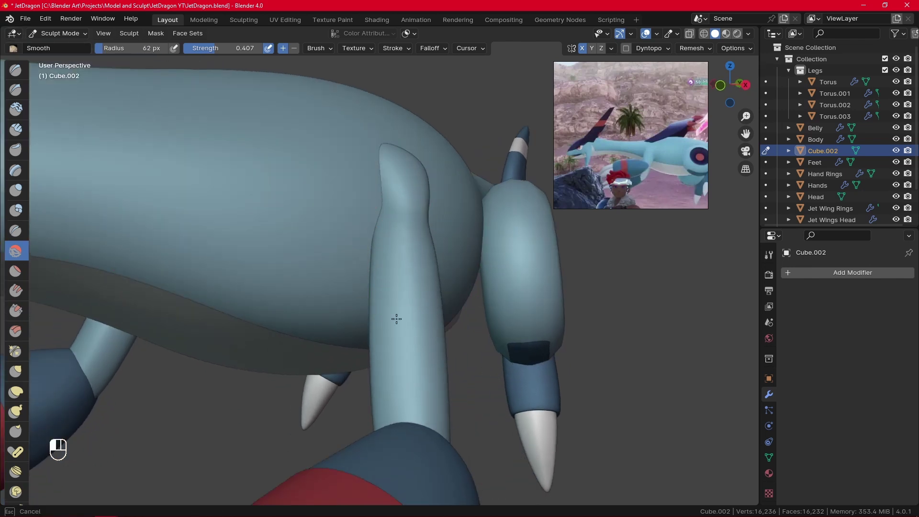
middle_drag(396, 319, 318, 221)
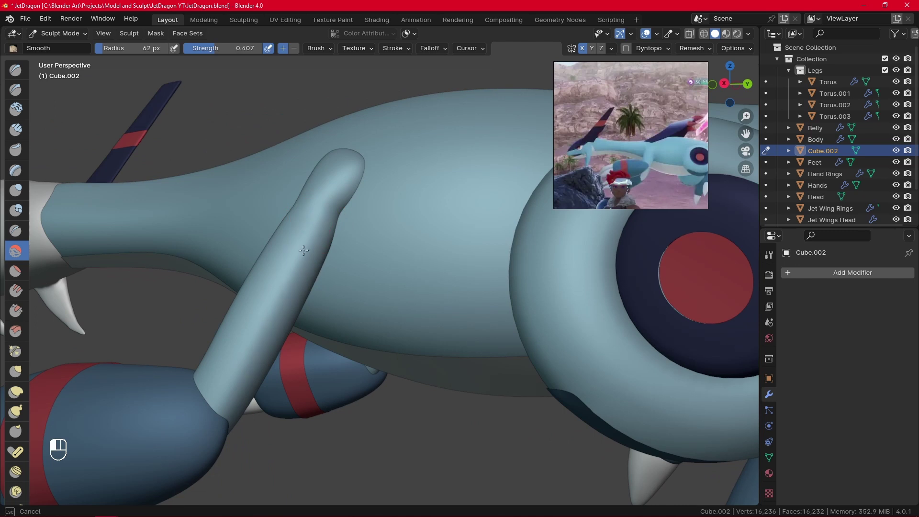
middle_drag(279, 285, 362, 239)
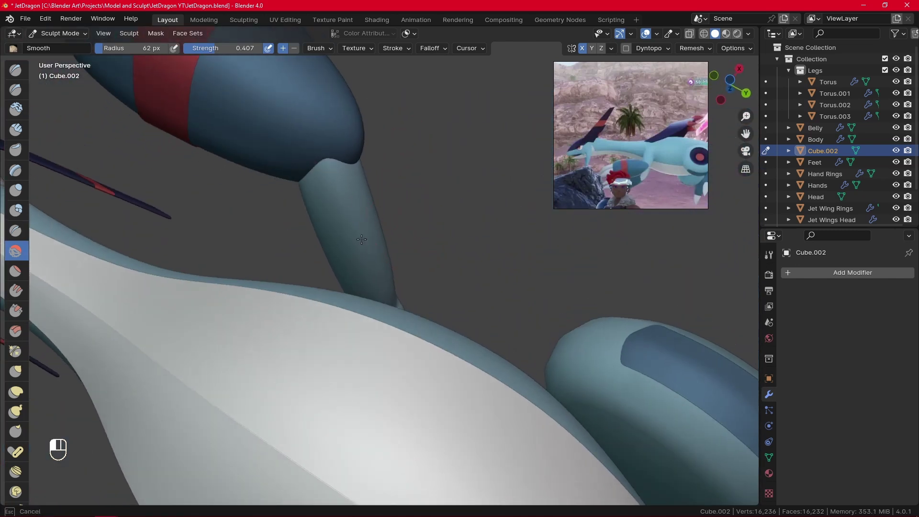
middle_drag(335, 183, 438, 330)
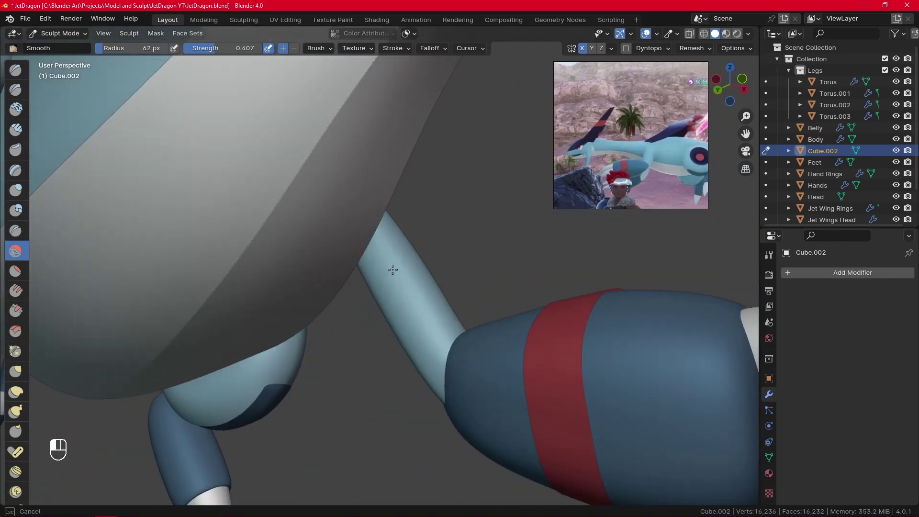
mouse_move(392, 269)
middle_down()
mouse_move(431, 344)
mouse_move(392, 311)
mouse_move(353, 297)
mouse_move(450, 364)
mouse_move(503, 344)
mouse_move(583, 350)
mouse_move(449, 360)
mouse_move(324, 261)
middle_up()
Step: Return to Object Mode and enable Merge with a 0.001 m distance on the Belly's Mirror modifier
click(76, 33)
click(76, 47)
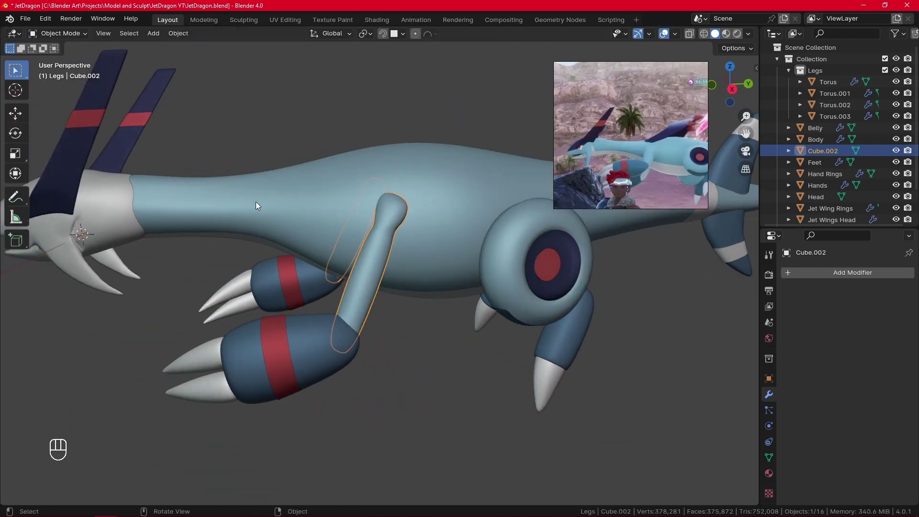
shift+middle_drag(392, 359, 425, 407)
click(470, 314)
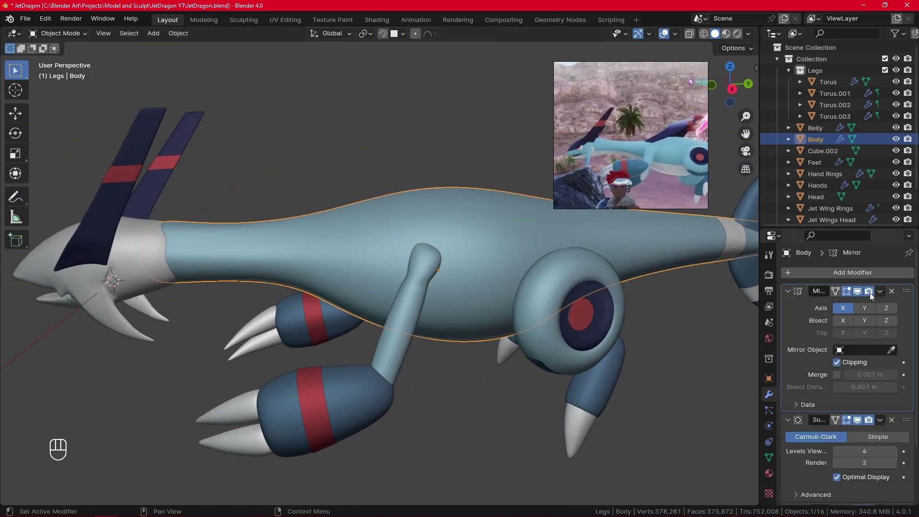
alt+middle_drag(550, 344, 374, 358)
click(349, 364)
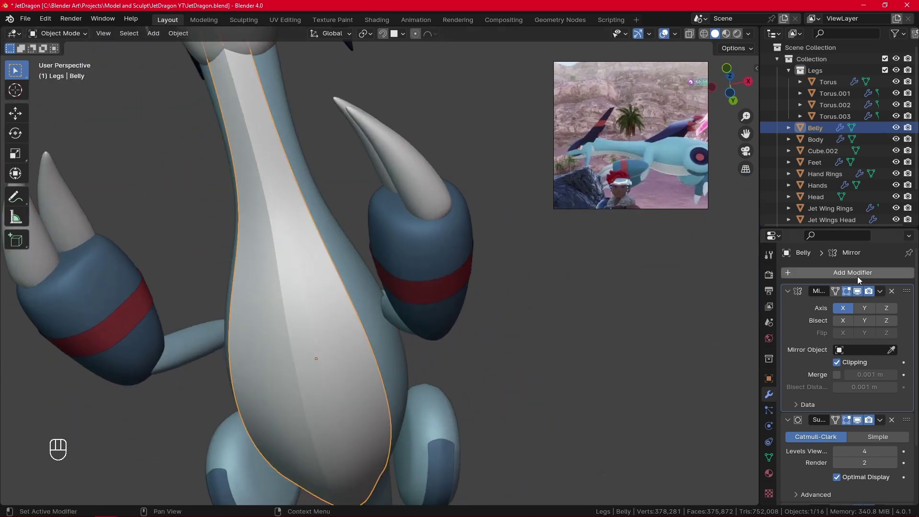
scroll(864, 334, down, 2)
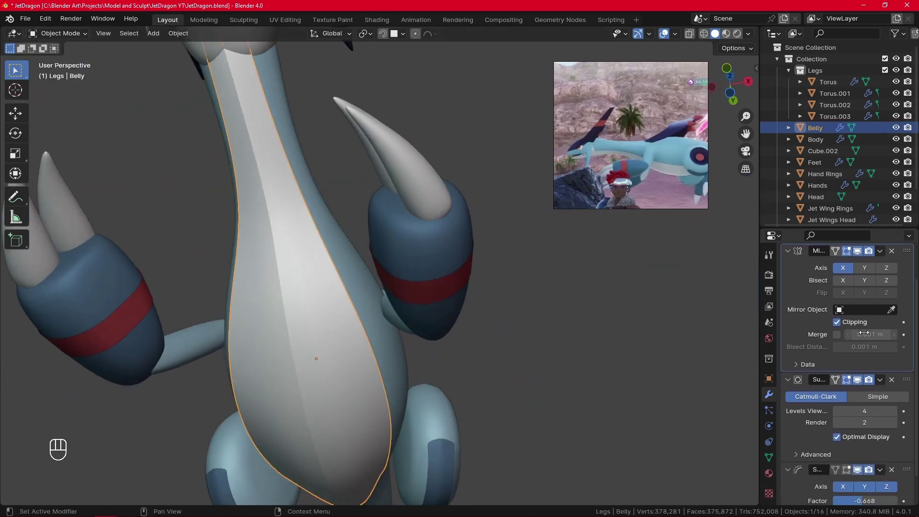
click(837, 334)
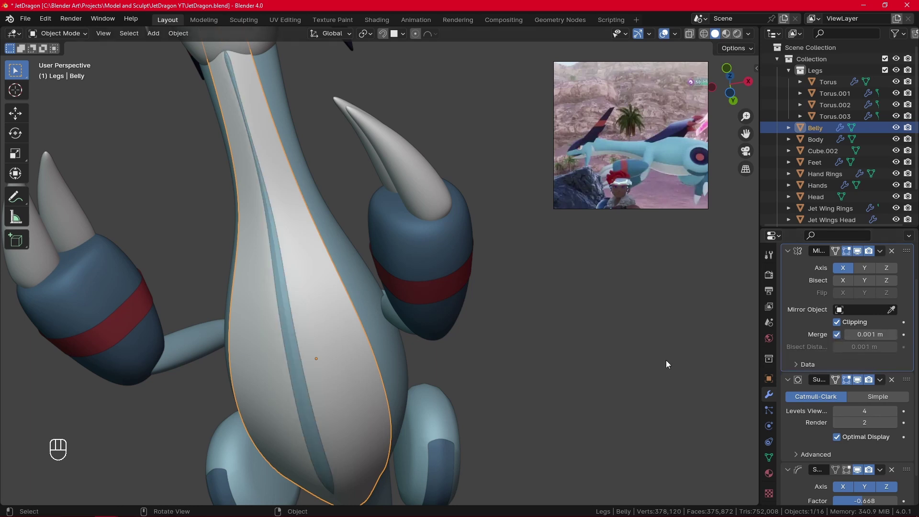
Step: Enable Merge with a 0.001 m distance on the Body's Mirror modifier and look over the body from the side
click(401, 364)
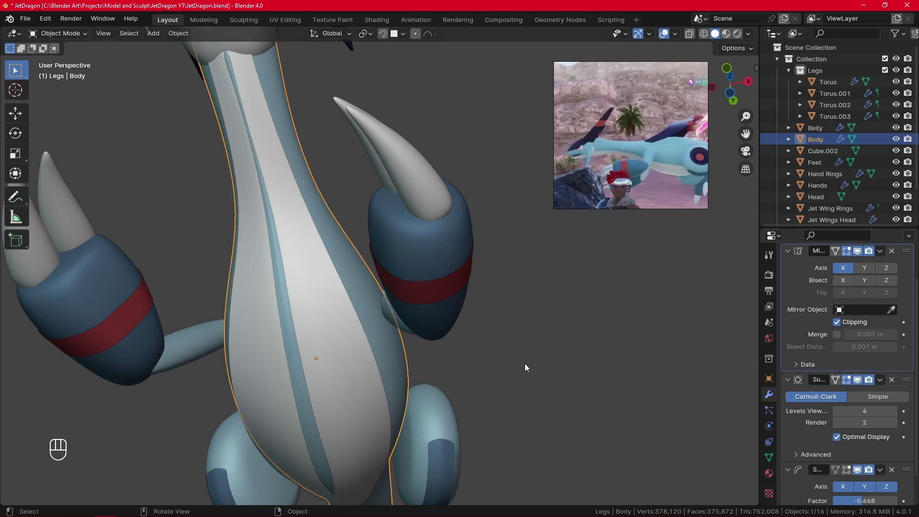
click(837, 335)
alt+middle_drag(694, 373, 541, 399)
alt+middle_drag(371, 285, 367, 243)
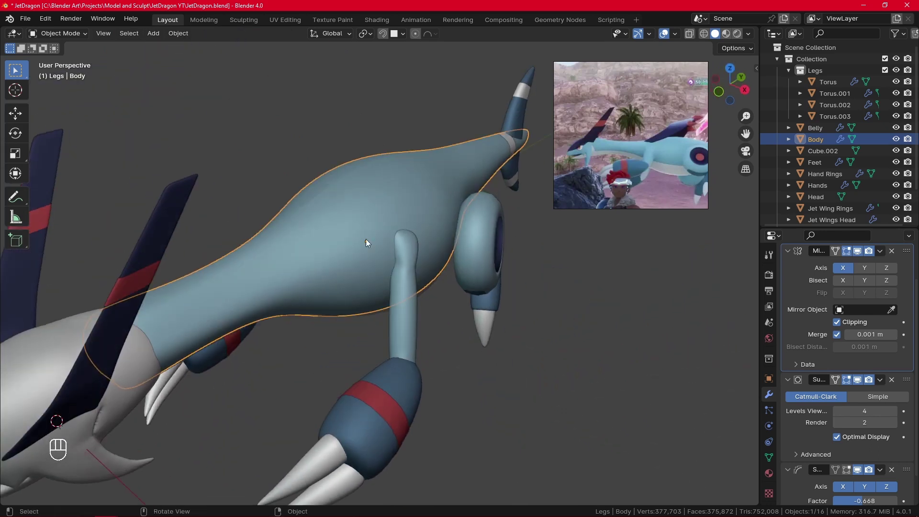
alt+middle_drag(363, 283, 427, 337)
alt+shift+drag(469, 331, 522, 425)
ctrl+alt+drag(501, 389, 493, 331)
alt+middle_drag(705, 354, 490, 329)
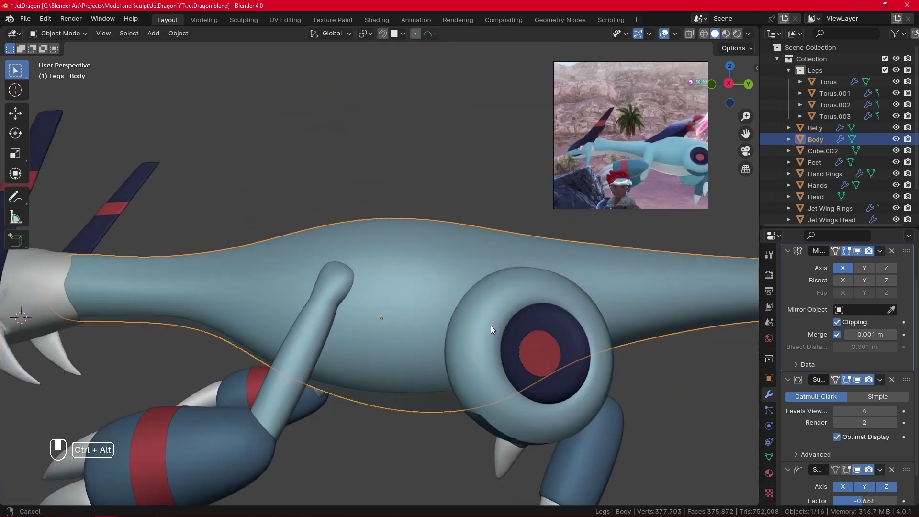
Step: Apply the Body's Mirror, Subdivision and Smooth modifiers in stack order
click(320, 337)
click(378, 317)
click(879, 291)
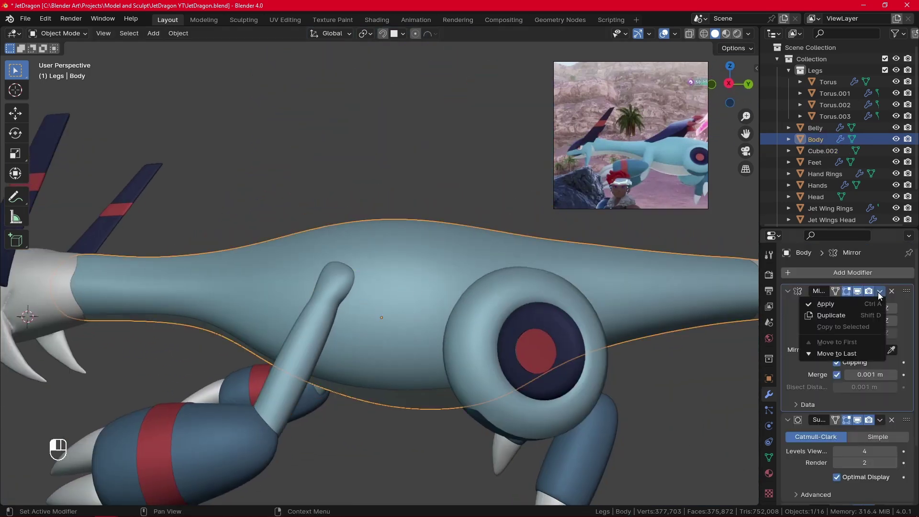
click(875, 300)
click(879, 292)
click(873, 300)
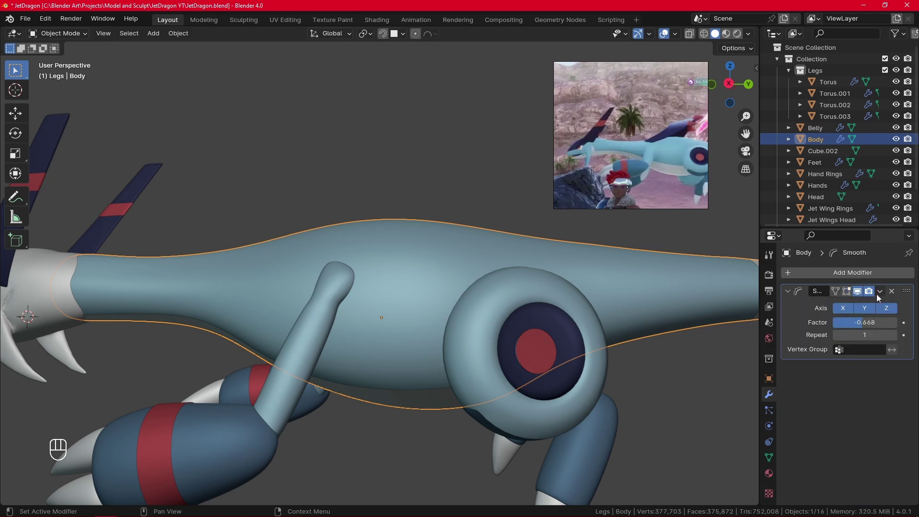
click(879, 291)
click(870, 301)
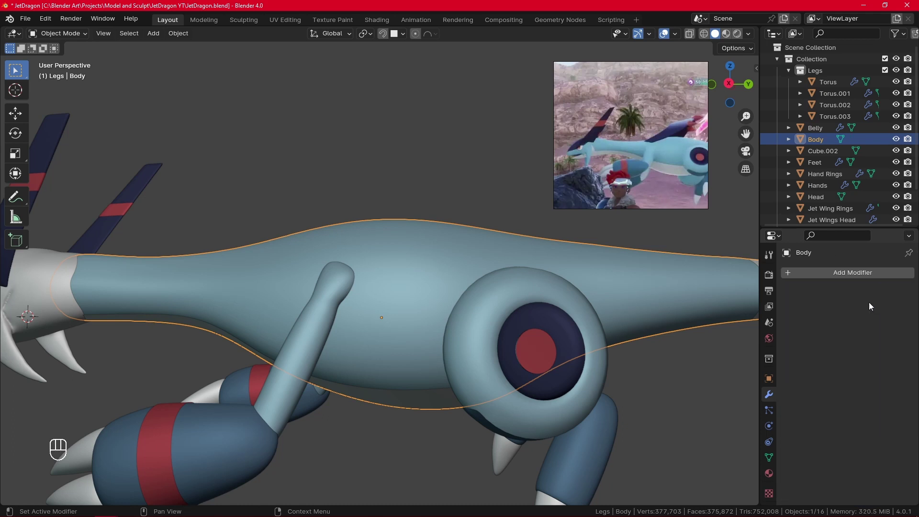
Step: Join the arm mesh Cube.002 into the Body object and switch the joined mesh to Sculpt Mode
shift+click(320, 319)
shift+click(406, 297)
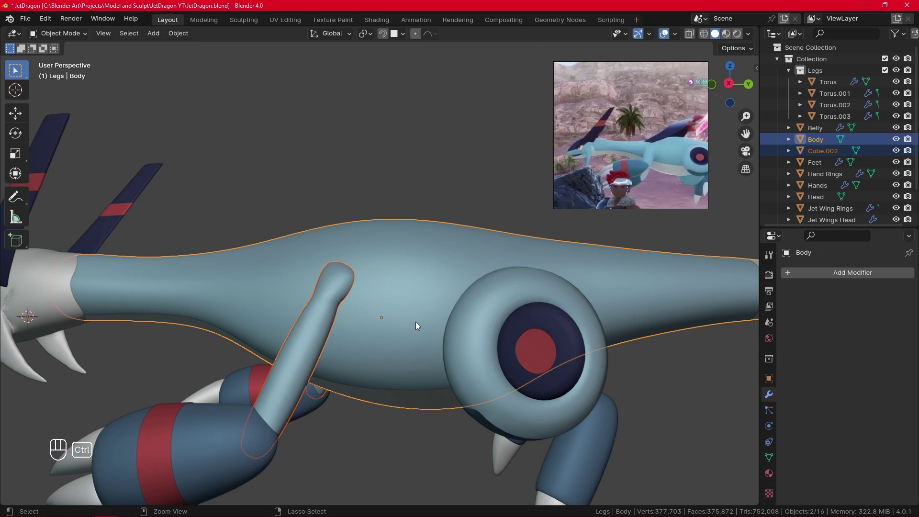
key(ctrl+j)
middle_drag(268, 143, 521, 218)
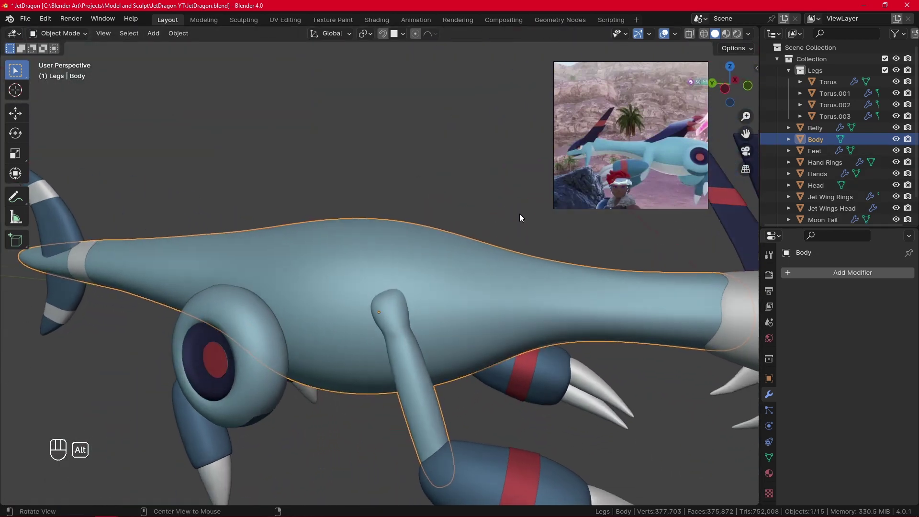
click(83, 33)
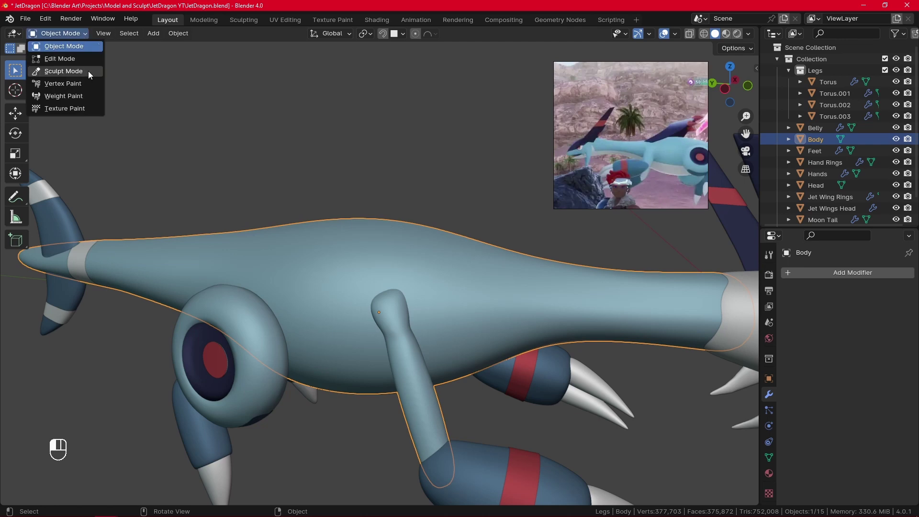
click(88, 71)
Step: Try a voxel remesh of the joined body with a voxel size of about 0.028 m, and undo it
key(r)
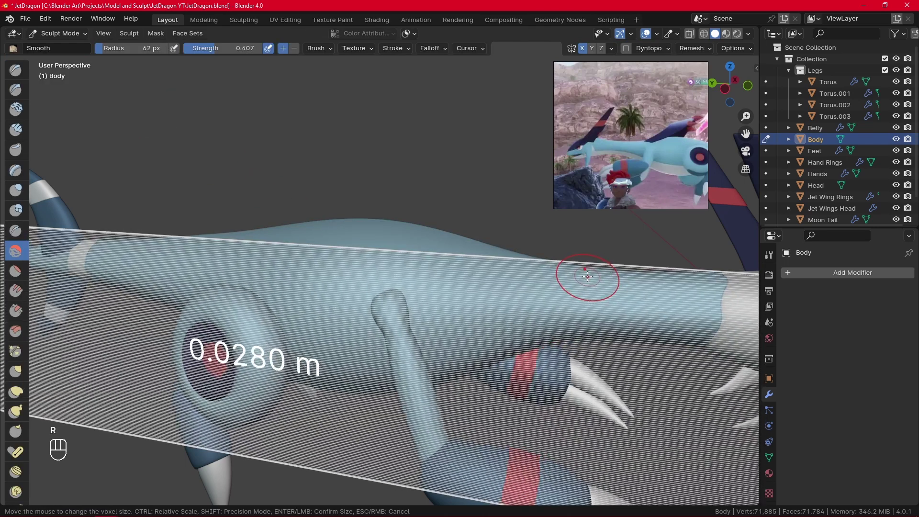
click(602, 280)
key(ctrl+r)
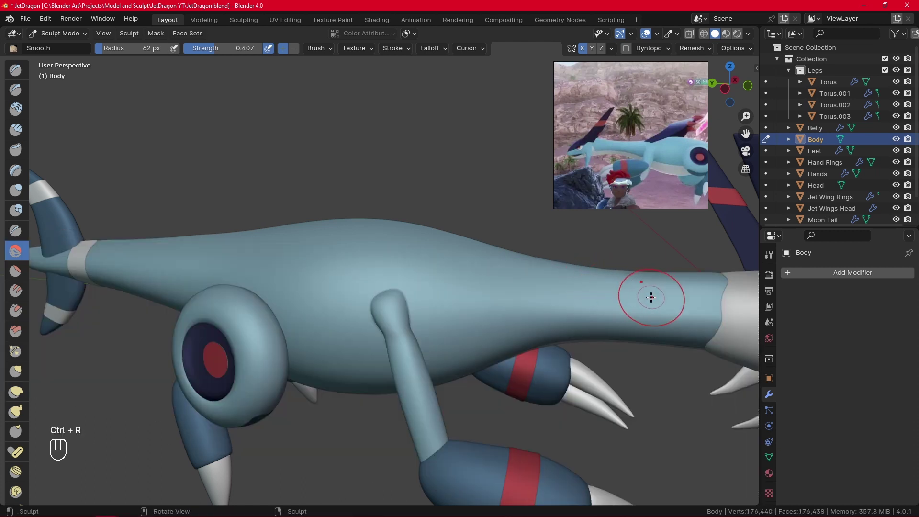
middle_drag(646, 303, 560, 293)
key(ctrl+z)
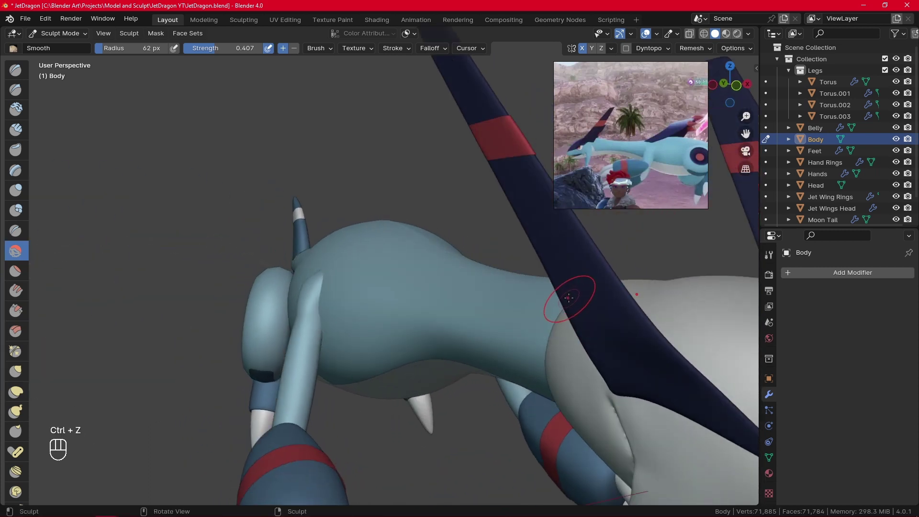
Step: Try a finer voxel remesh of the joined body, inspect the seam at the shoulder, and undo it
key(r)
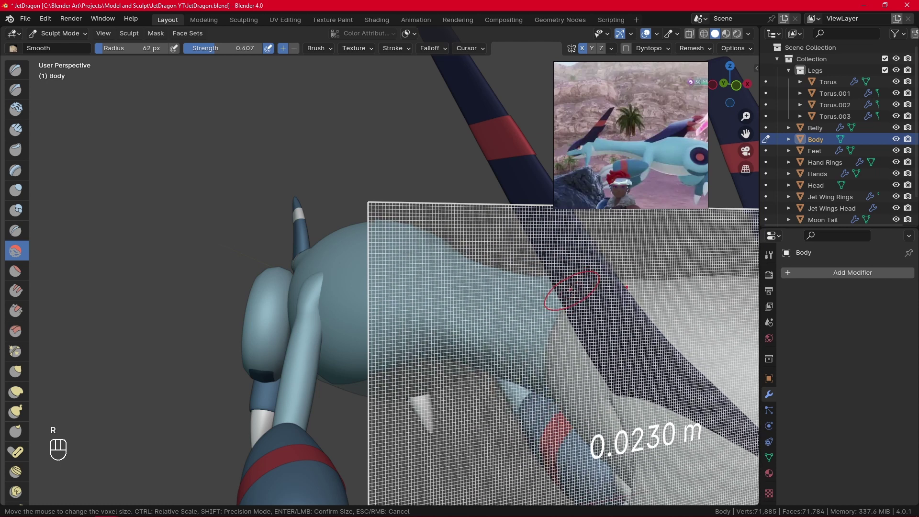
click(583, 279)
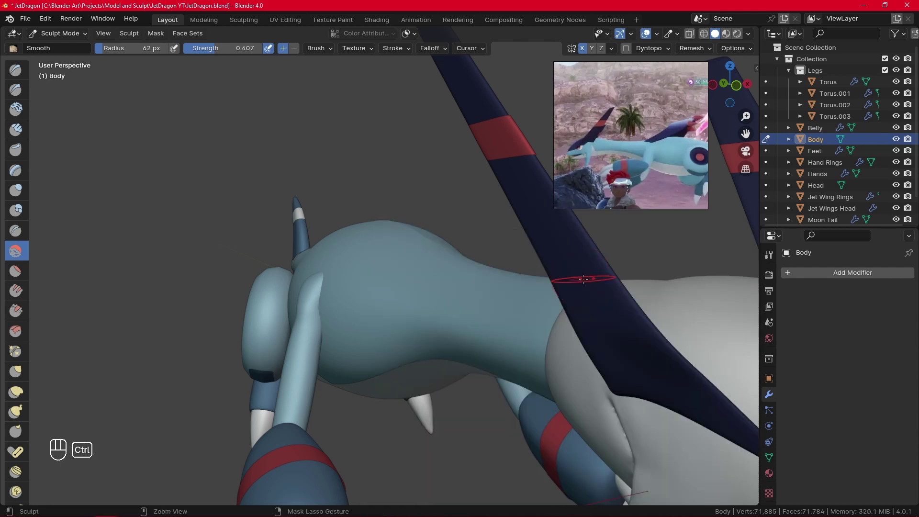
key(ctrl+r)
alt+drag(573, 293, 558, 256)
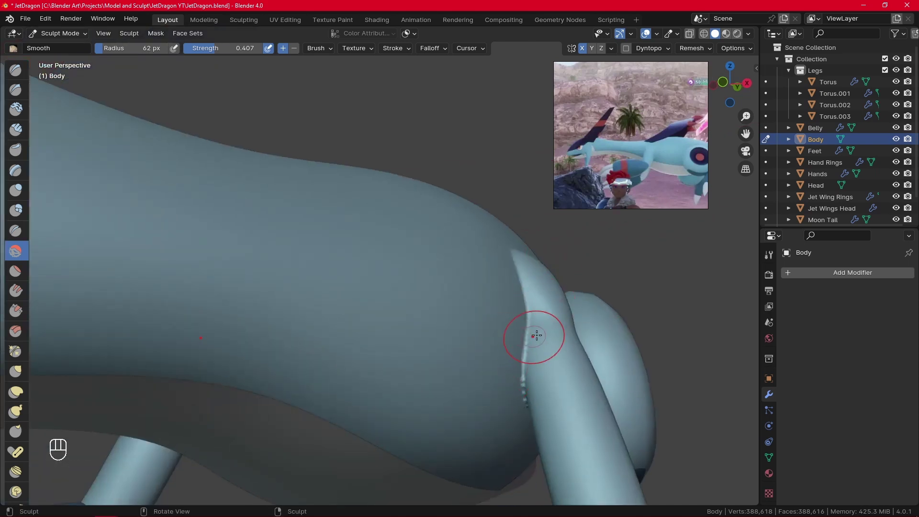
key(ctrl+z)
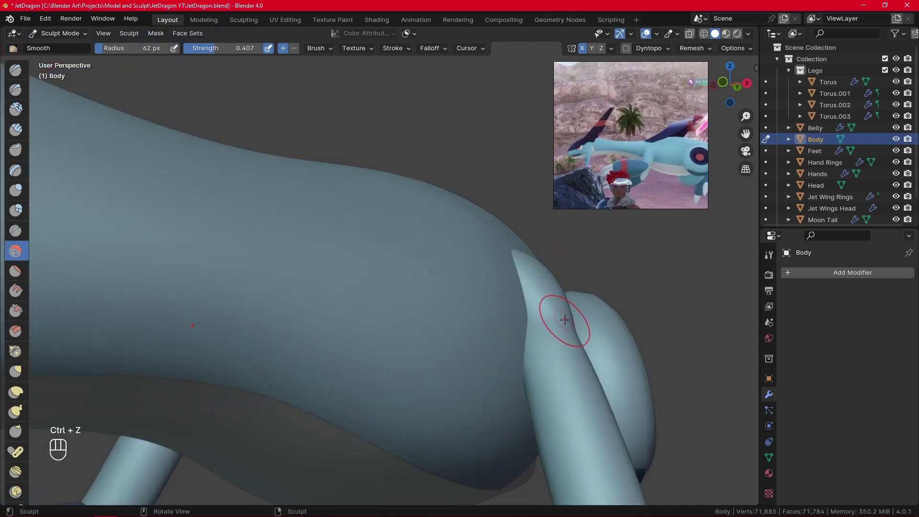
Step: Voxel-remesh the joined body and arms with a voxel size of about 0.0145 m
key(r)
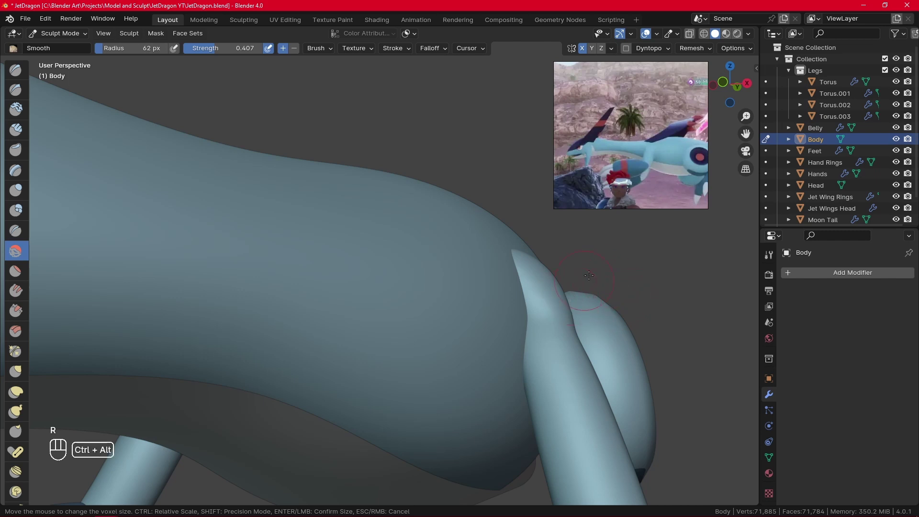
right_click(648, 265)
alt+drag(647, 266, 604, 269)
ctrl+alt+drag(604, 269, 572, 328)
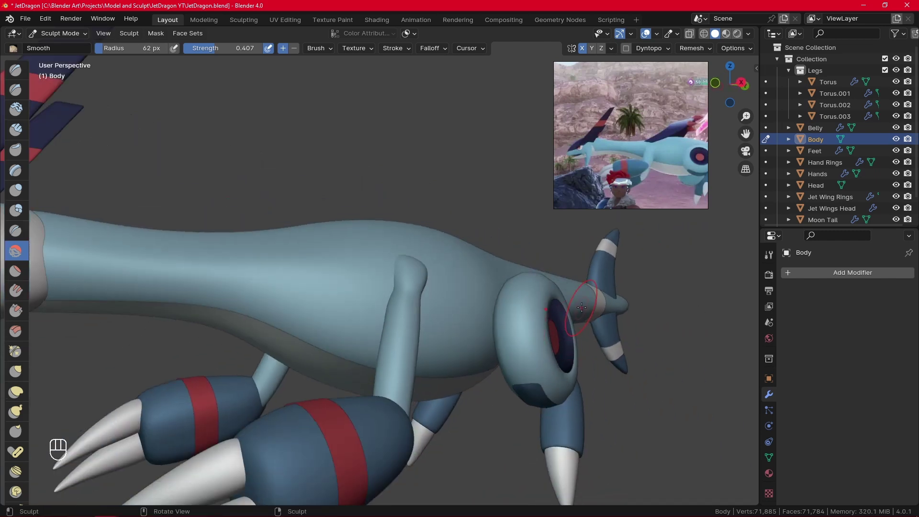
key(r)
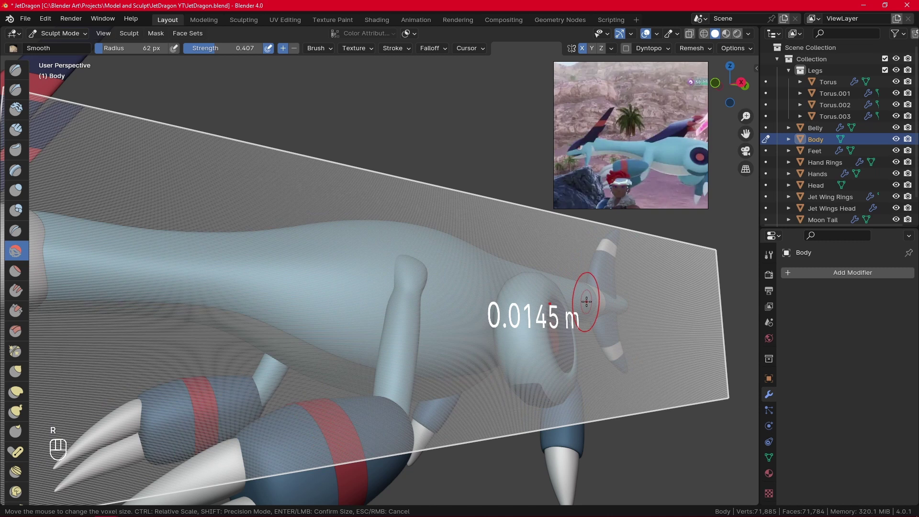
click(586, 302)
key(ctrl+r)
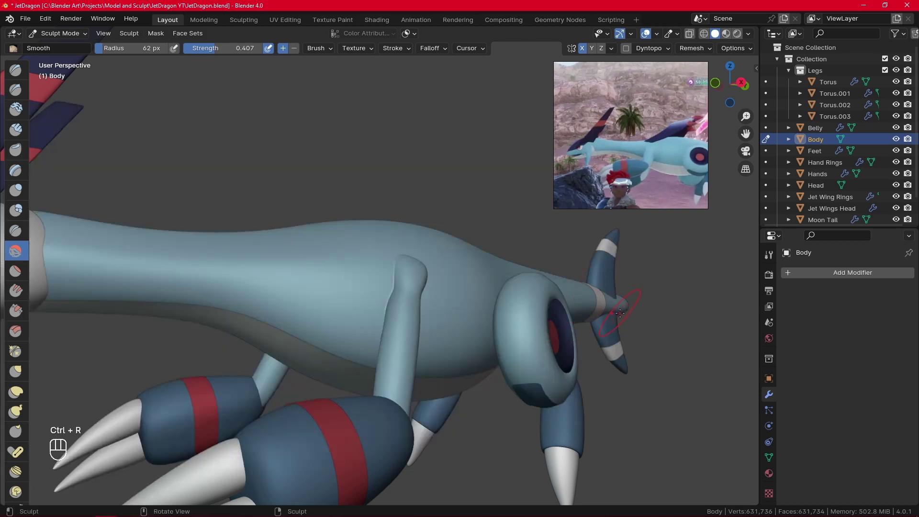
Step: Set the Smooth brush radius to 31 px and smooth the seam where the shoulder meets the body, around its upper and rear edges
scroll(570, 328, up, 5)
key(f)
click(555, 330)
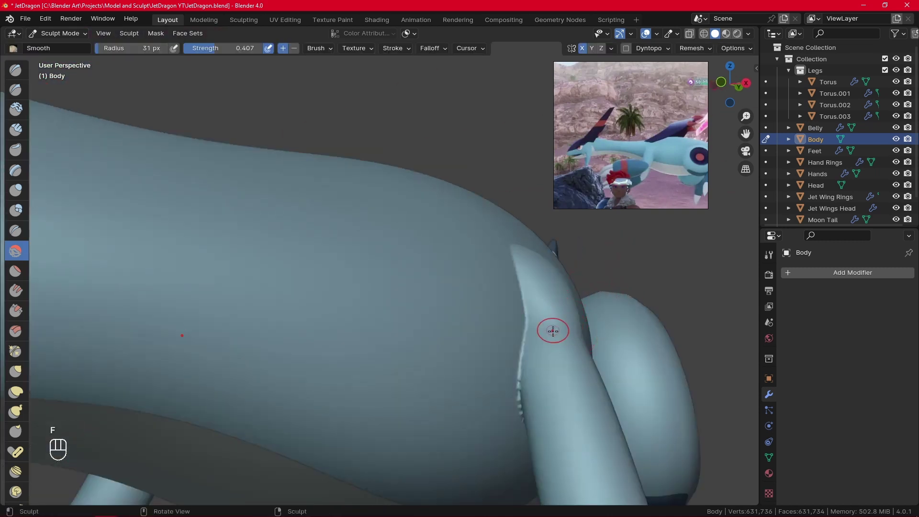
middle_drag(553, 331, 552, 318)
mouse_move(550, 291)
shift+mouse_down()
mouse_move(554, 256)
mouse_move(558, 347)
shift+mouse_up()
middle_drag(557, 342, 433, 273)
shift+drag(375, 206, 425, 199)
mouse_move(421, 203)
alt+middle_down()
mouse_move(388, 230)
mouse_move(308, 373)
alt+middle_up()
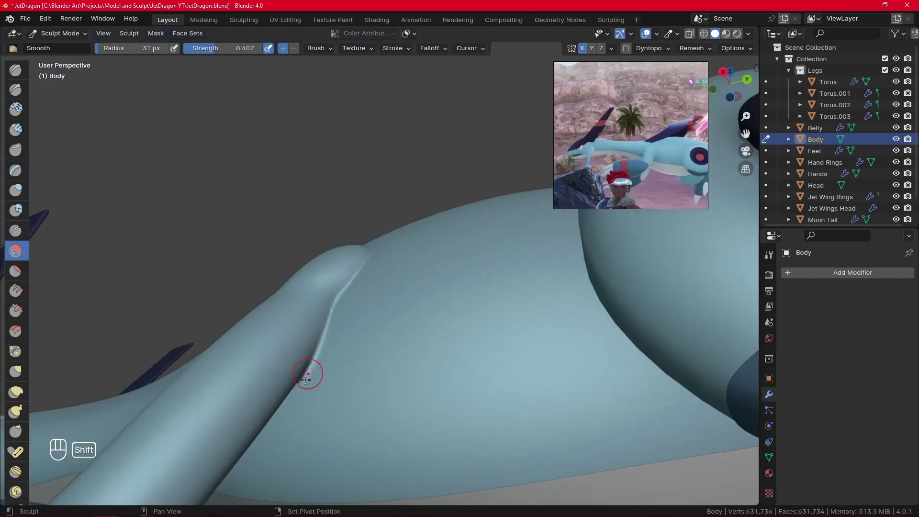
middle_drag(330, 314, 386, 394)
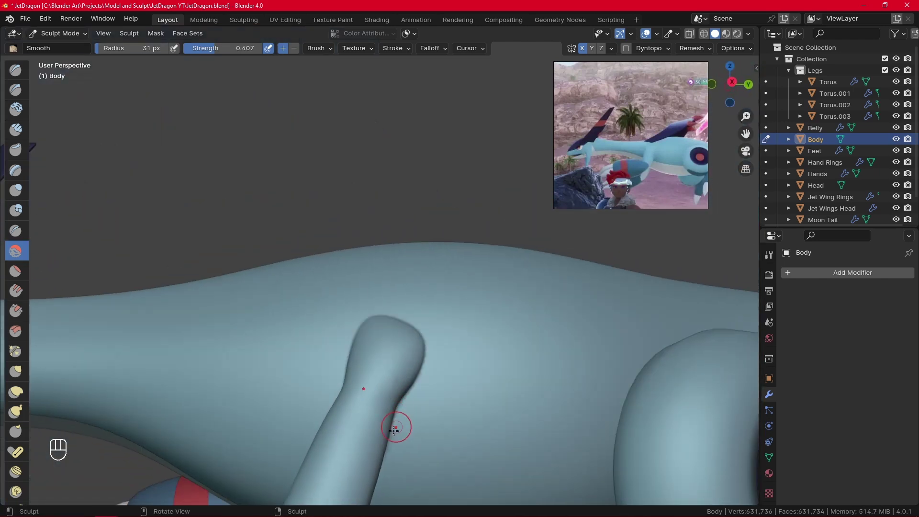
shift+drag(396, 451, 396, 421)
Step: Set the Smooth brush radius to 67 px and blend the top of the shoulder into the body
key(f)
click(417, 417)
alt+middle_drag(419, 416, 429, 443)
shift+drag(425, 386, 403, 376)
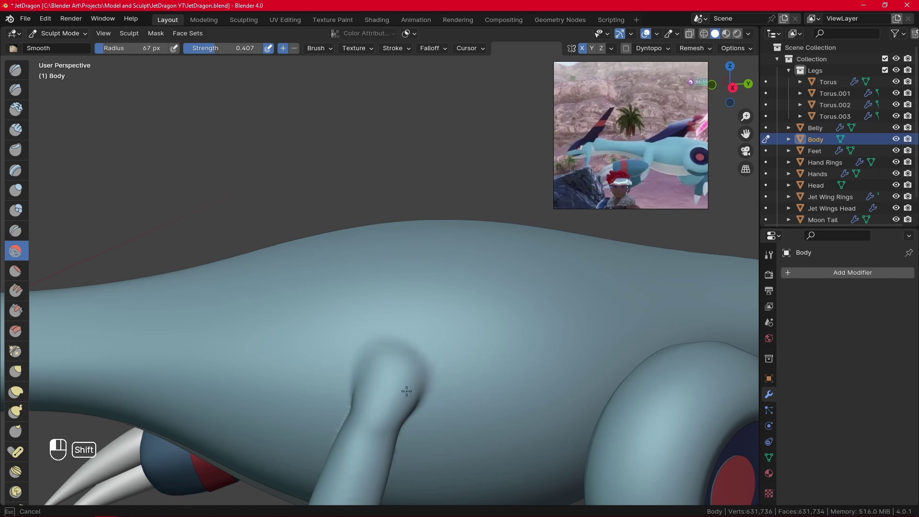
shift+drag(378, 395, 417, 328)
Step: Smooth the shoulder joint further from several angles, working on its front and rear edges where the arm leaves the body
mouse_move(416, 328)
middle_down()
mouse_move(455, 370)
mouse_move(586, 338)
mouse_move(585, 301)
mouse_move(577, 411)
middle_up()
alt+middle_drag(577, 412, 500, 399)
ctrl+middle_drag(500, 400, 396, 345)
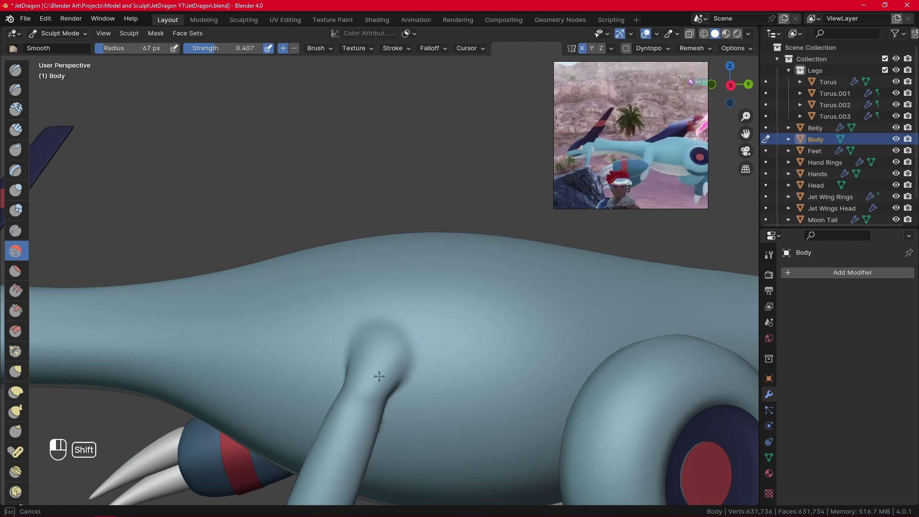
shift+drag(379, 376, 368, 389)
mouse_move(454, 341)
alt+middle_down()
mouse_move(551, 338)
mouse_move(498, 342)
alt+middle_up()
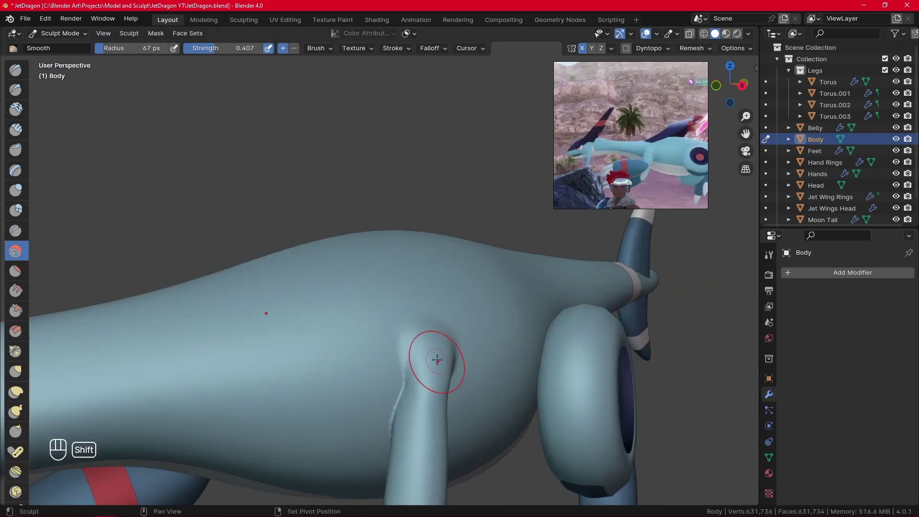
shift+drag(430, 360, 437, 349)
alt+middle_drag(441, 345, 398, 346)
mouse_move(397, 353)
shift+mouse_down()
mouse_move(398, 367)
mouse_move(409, 327)
shift+mouse_up()
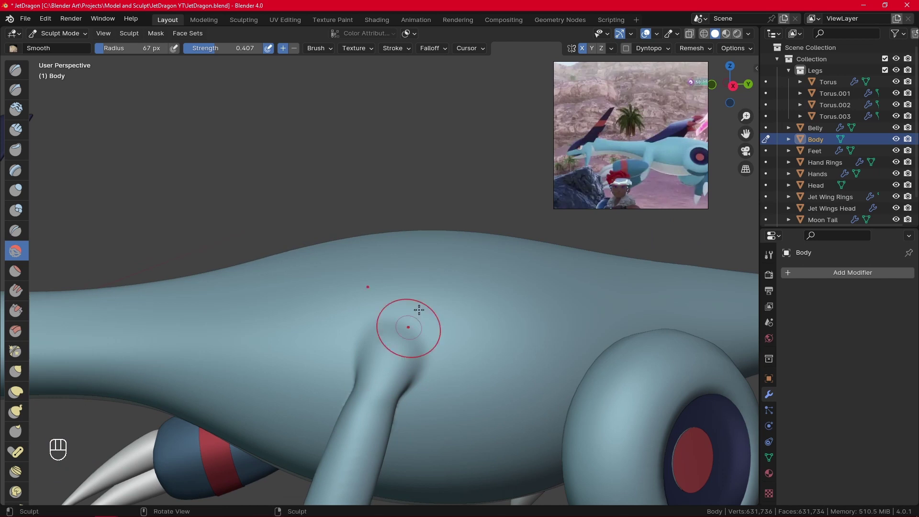
Step: Choose the Grab brush with a 104 px radius, and smooth the upper arm below the shoulder
ctrl+alt+middle_drag(454, 292, 453, 450)
alt+middle_drag(448, 421, 455, 317)
mouse_move(409, 421)
ctrl+alt+middle_down()
mouse_move(406, 399)
mouse_move(425, 404)
mouse_move(443, 356)
ctrl+alt+middle_up()
click(25, 372)
mouse_move(443, 356)
ctrl+alt+middle_down()
mouse_move(449, 314)
mouse_move(394, 295)
mouse_move(480, 277)
mouse_move(435, 429)
ctrl+alt+middle_up()
key(f)
click(469, 312)
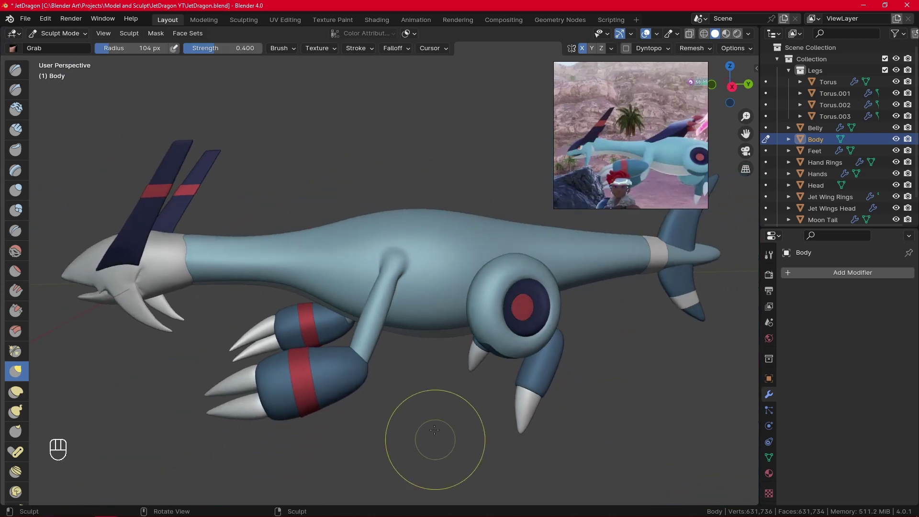
scroll(409, 277, up, 5)
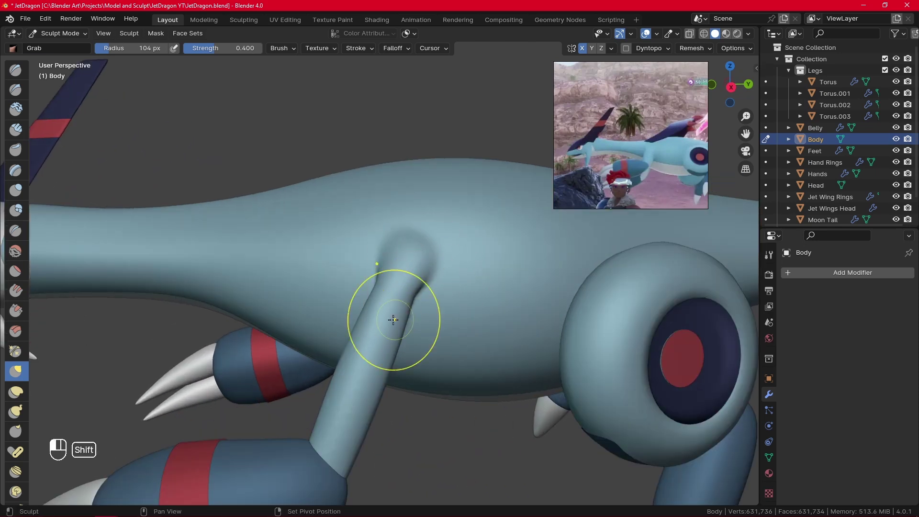
mouse_move(393, 320)
shift+mouse_down()
mouse_move(404, 254)
mouse_move(555, 249)
mouse_move(488, 379)
mouse_move(289, 389)
shift+mouse_up()
Step: Return to the Smooth brush and soften the ridge along the back, from the torso to the base of the tail
click(18, 250)
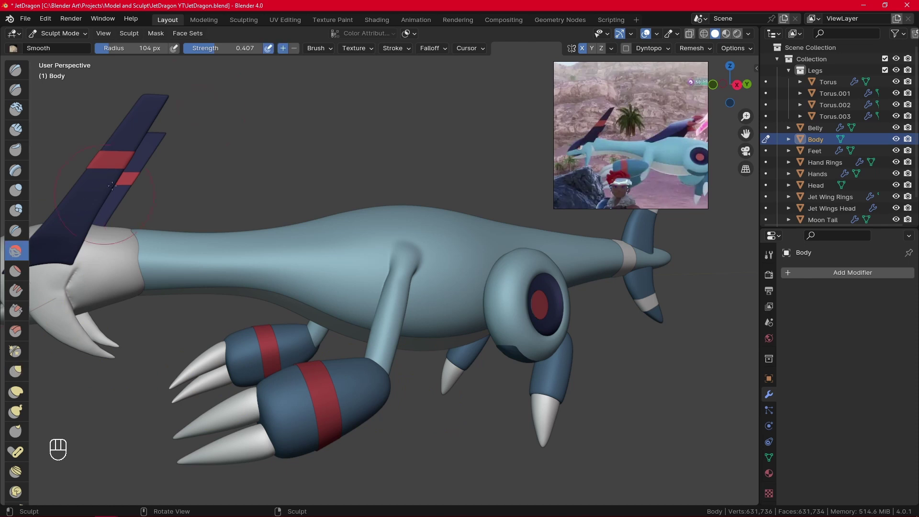
middle_drag(322, 116, 427, 175)
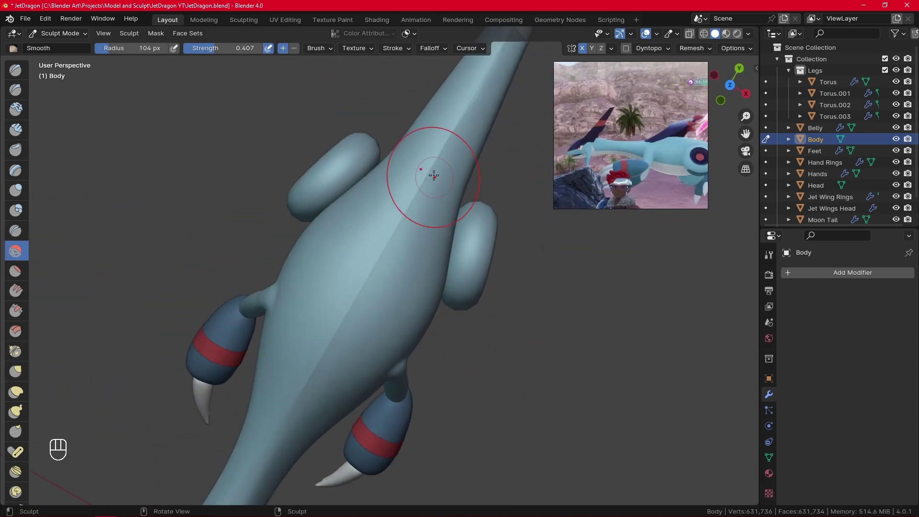
drag(321, 376, 381, 255)
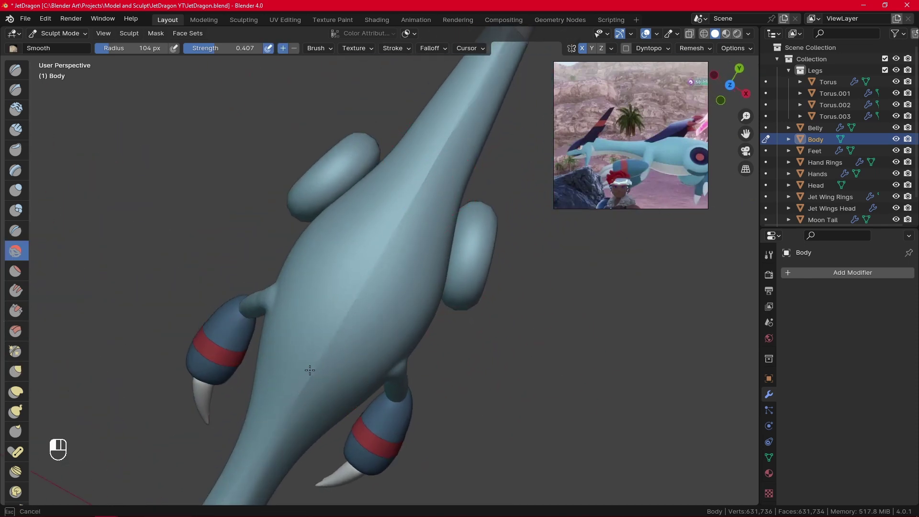
drag(412, 197, 458, 126)
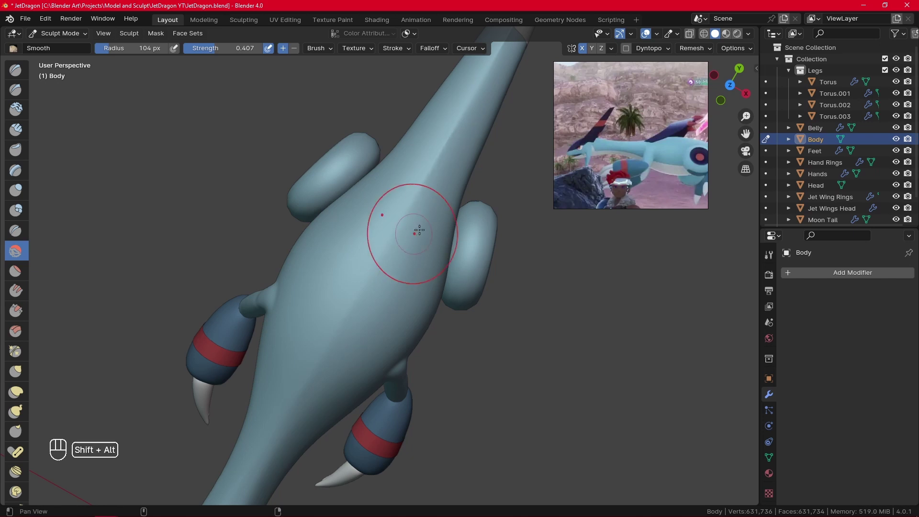
mouse_move(415, 231)
alt+shift+mouse_down()
mouse_move(353, 374)
mouse_move(422, 221)
alt+shift+mouse_up()
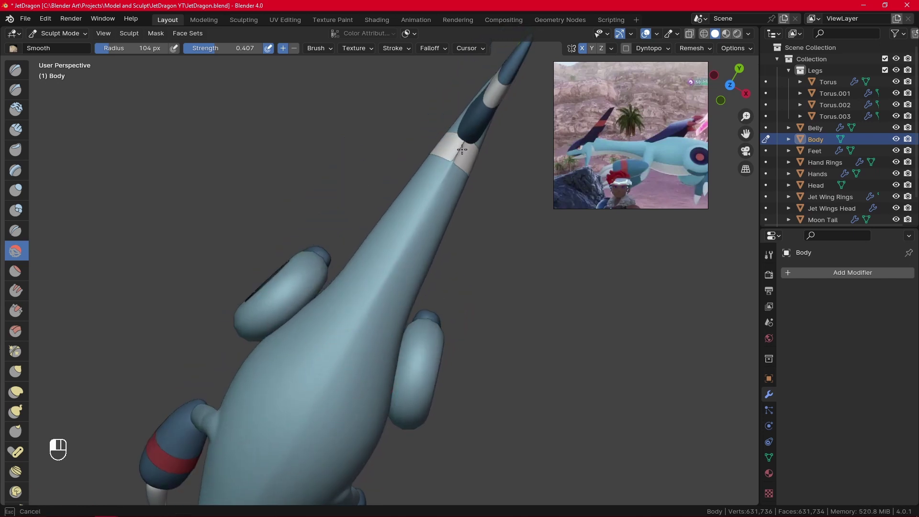
drag(430, 209, 400, 263)
Step: Reduce the Smooth brush radius to 39 px and smooth the ridge along the top of the tail and neck
key(f)
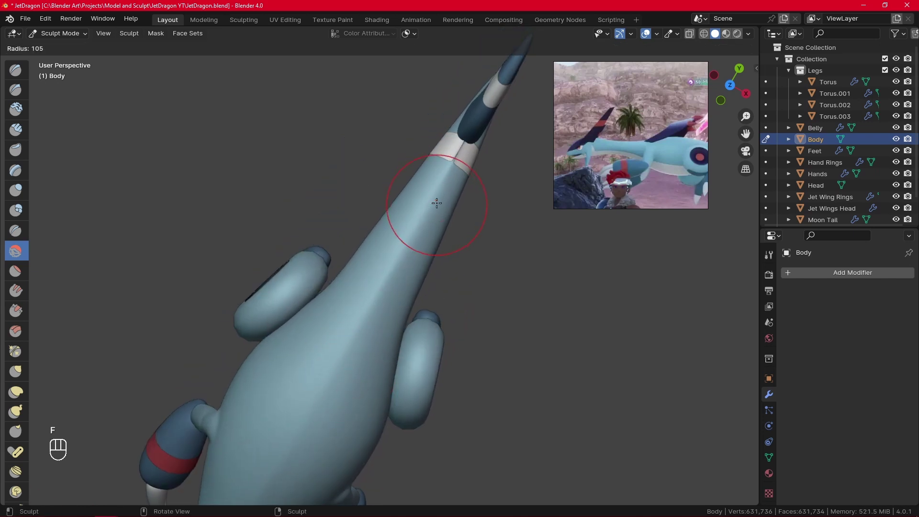
click(468, 203)
key(f)
click(455, 209)
drag(430, 196, 400, 263)
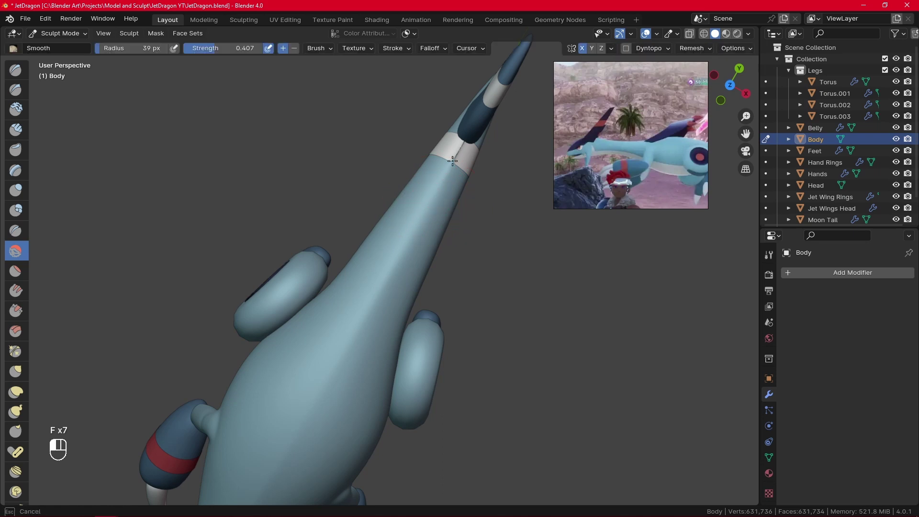
shift+middle_drag(311, 408, 459, 212)
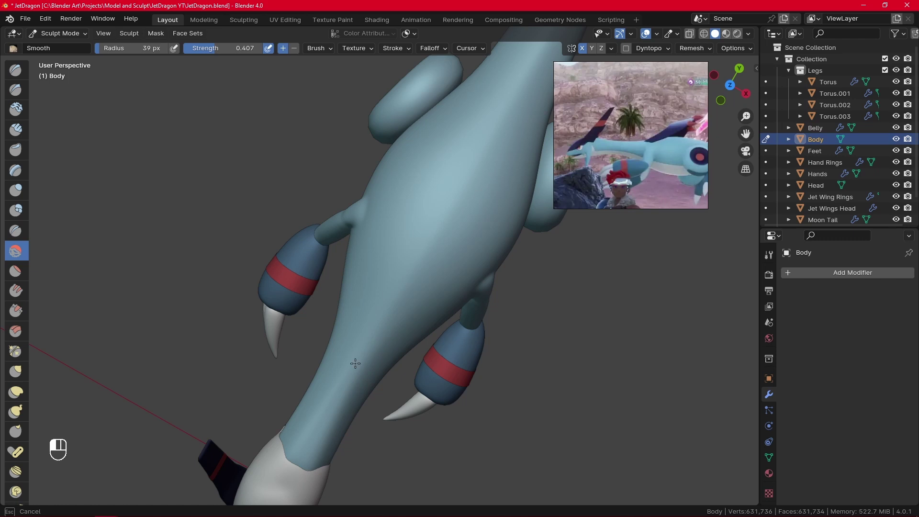
drag(305, 423, 312, 415)
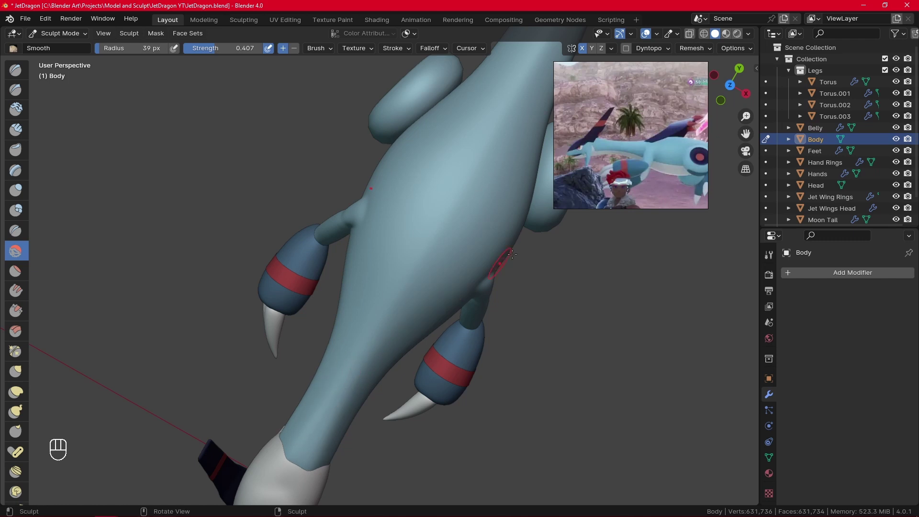
middle_drag(470, 351, 377, 301)
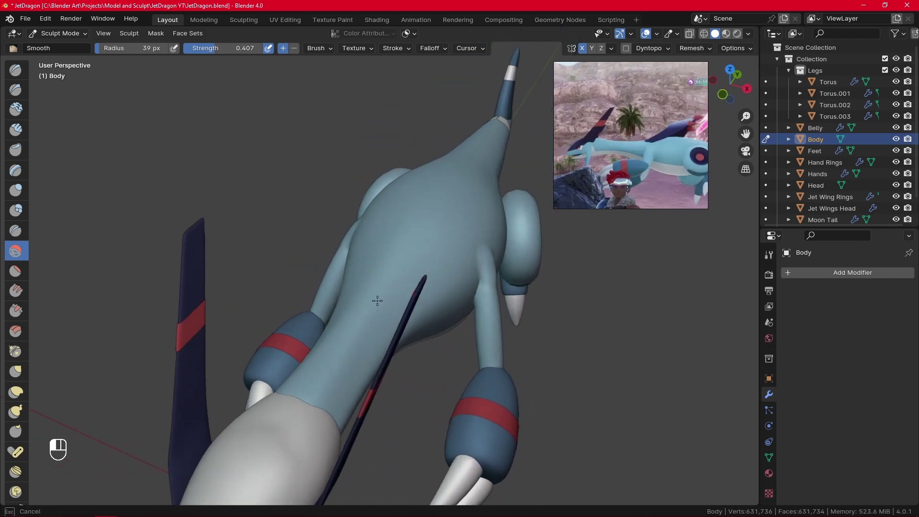
Step: Set the Smooth brush radius to 79 px and smooth the body's upper surface and its underside from the neck towards the tail
alt+drag(410, 255, 434, 231)
key(f)
click(453, 231)
drag(322, 188, 378, 230)
alt+drag(390, 242, 350, 143)
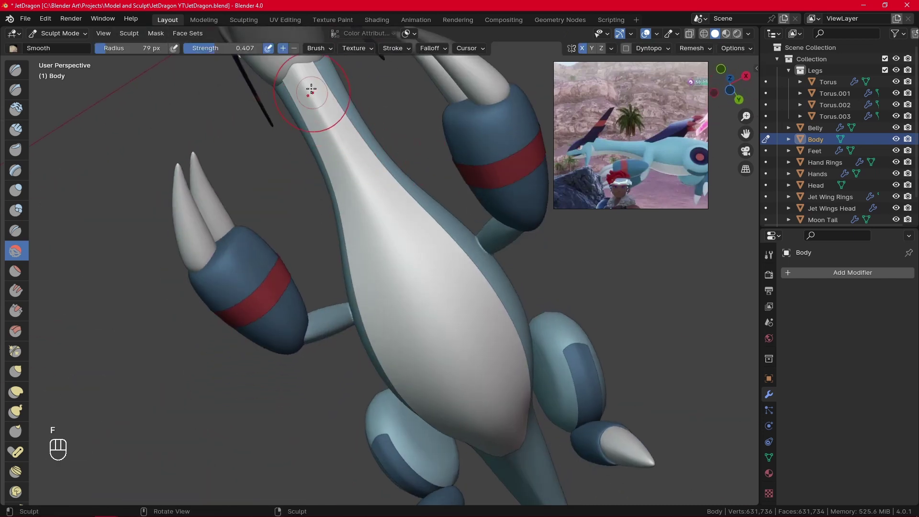
mouse_move(312, 90)
mouse_down()
mouse_move(452, 369)
mouse_move(472, 390)
mouse_up()
alt+shift+drag(479, 396, 417, 290)
mouse_move(417, 290)
middle_down()
mouse_move(440, 307)
mouse_move(416, 282)
middle_up()
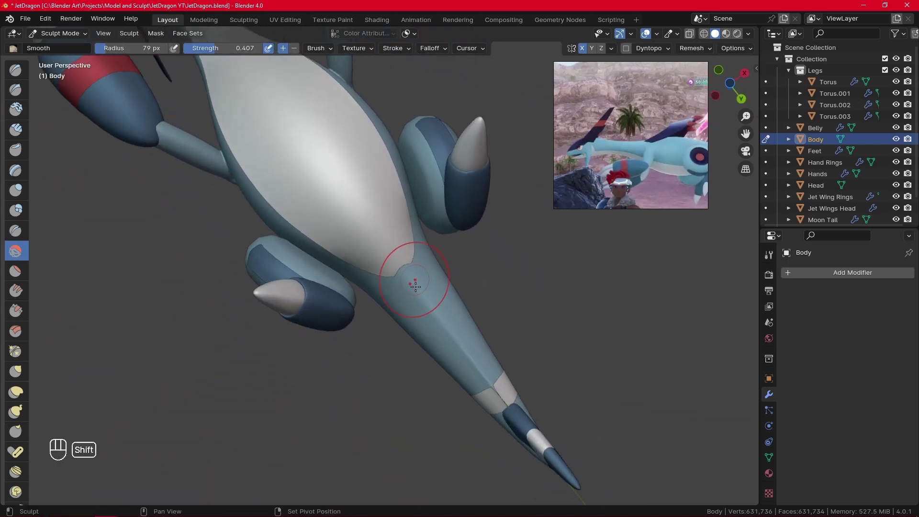
Step: Set the Smooth brush radius to 40 px and smooth the ridge along the underside of the tail behind the belly
key(f)
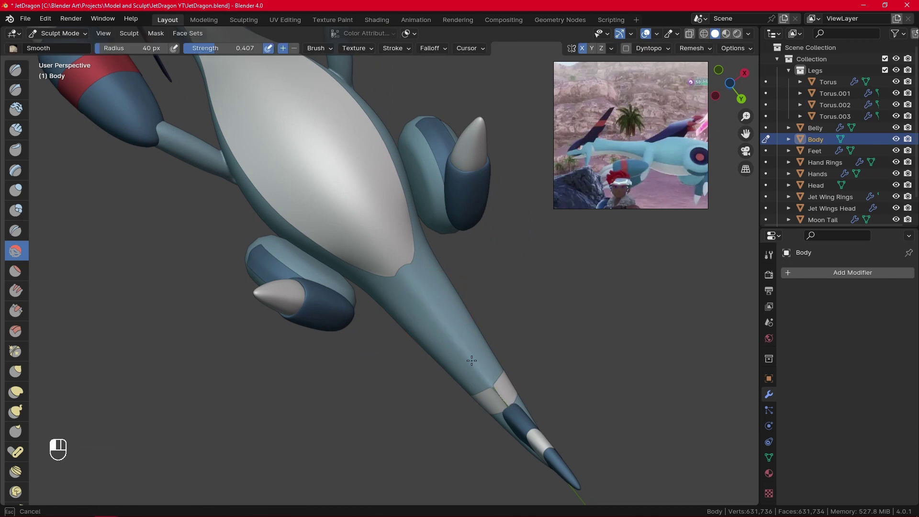
drag(472, 360, 400, 282)
alt+shift+drag(391, 231, 287, 128)
Step: Raise the Smooth brush strength to 0.604 and smooth the underside of the tail up to the white ring
click(249, 49)
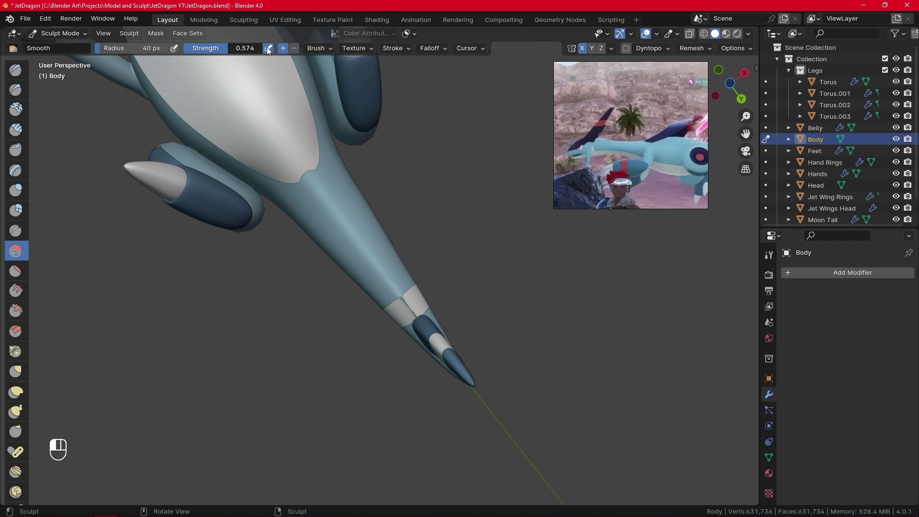
drag(268, 51, 271, 52)
drag(326, 204, 417, 316)
drag(362, 250, 412, 314)
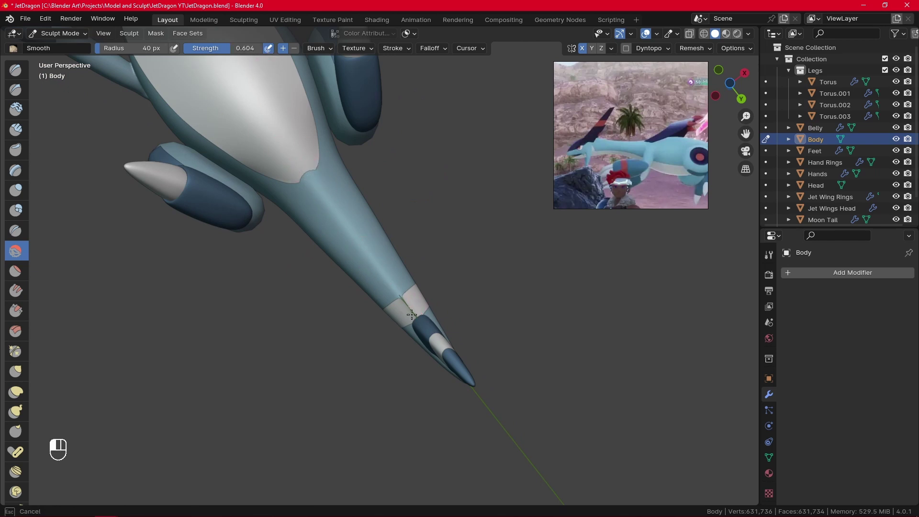
click(302, 156)
Step: Set the Smooth brush radius to 65 px and smooth the tail's surface between the legs and the white ring
mouse_move(302, 155)
middle_down()
mouse_move(399, 280)
mouse_move(399, 266)
middle_up()
key(f)
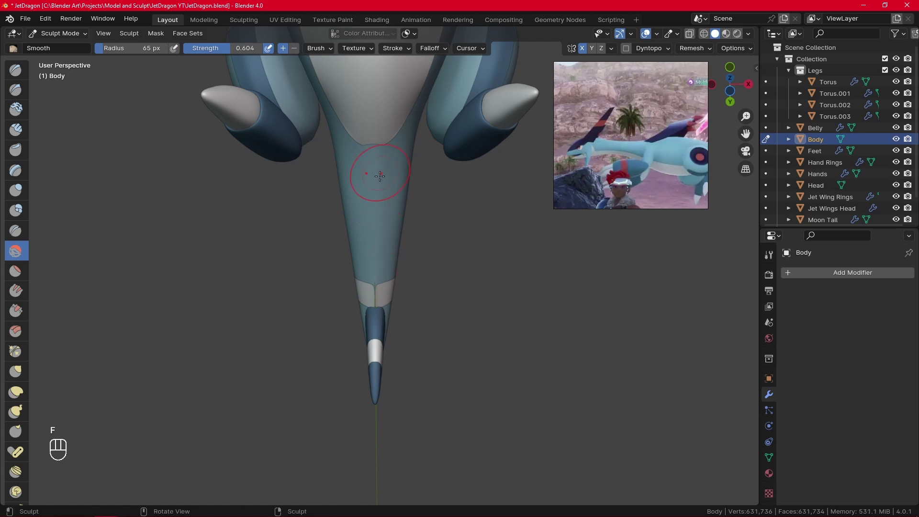
middle_drag(379, 177, 522, 365)
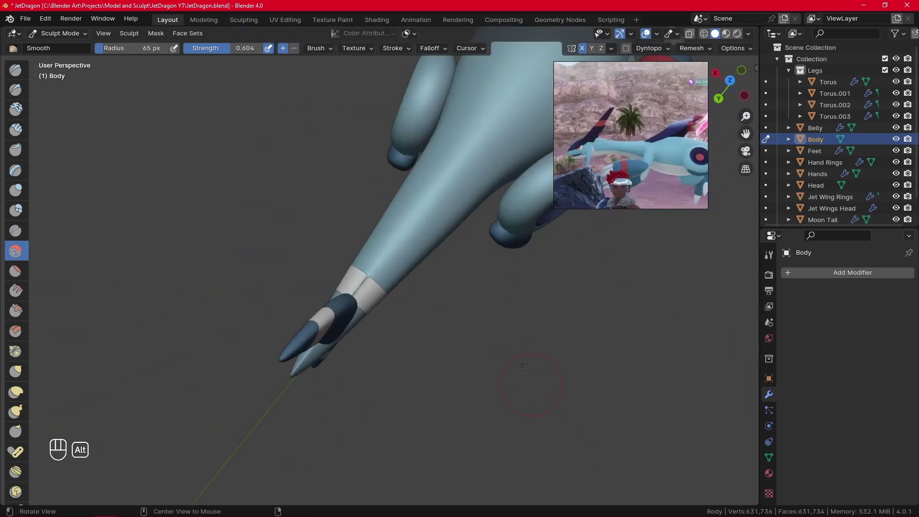
drag(458, 179, 431, 190)
drag(350, 301, 349, 309)
alt+drag(355, 345, 402, 297)
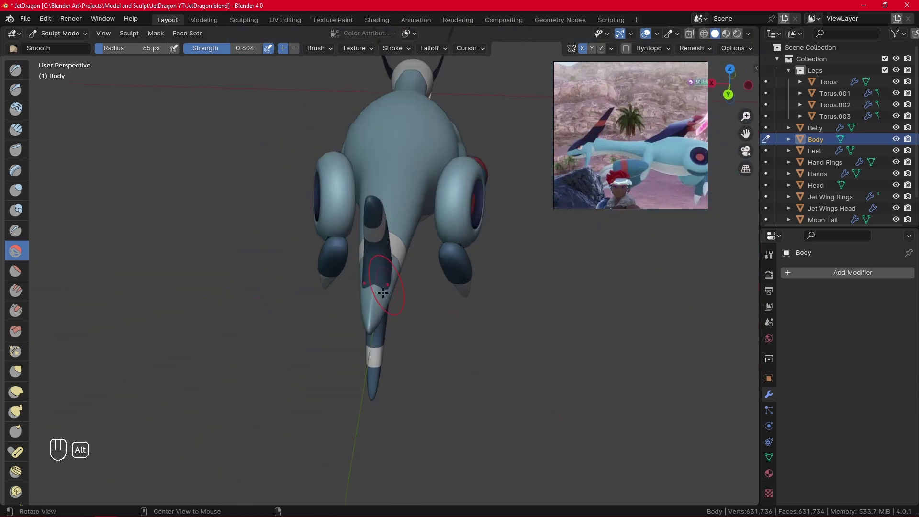
Step: Set the Smooth brush radius to 37 px and smooth the pointed tail tip between the fins
ctrl+alt+drag(410, 349, 426, 314)
key(f)
click(431, 314)
drag(363, 353, 362, 364)
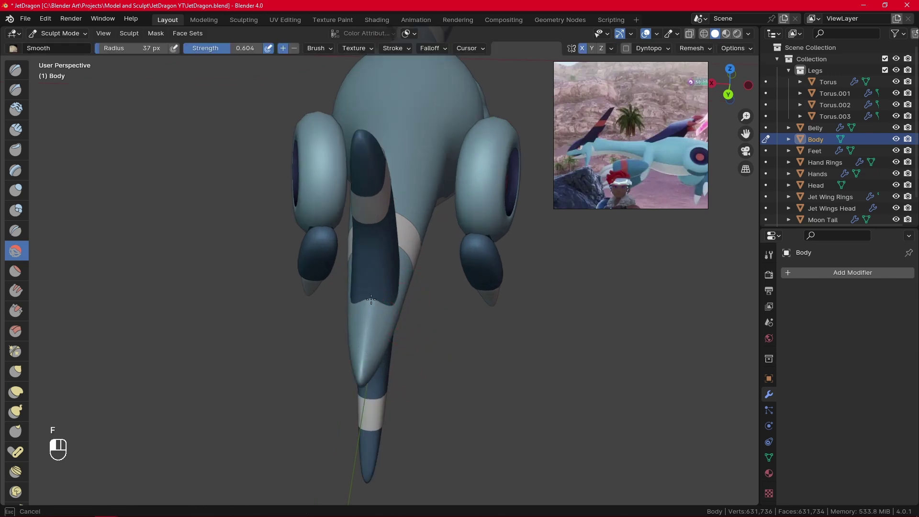
drag(367, 315, 368, 310)
mouse_move(381, 268)
alt+mouse_down()
mouse_move(393, 226)
mouse_move(417, 201)
alt+mouse_up()
alt+shift+drag(417, 201, 417, 221)
mouse_move(418, 221)
middle_down()
mouse_move(400, 205)
mouse_move(379, 278)
mouse_move(404, 318)
middle_up()
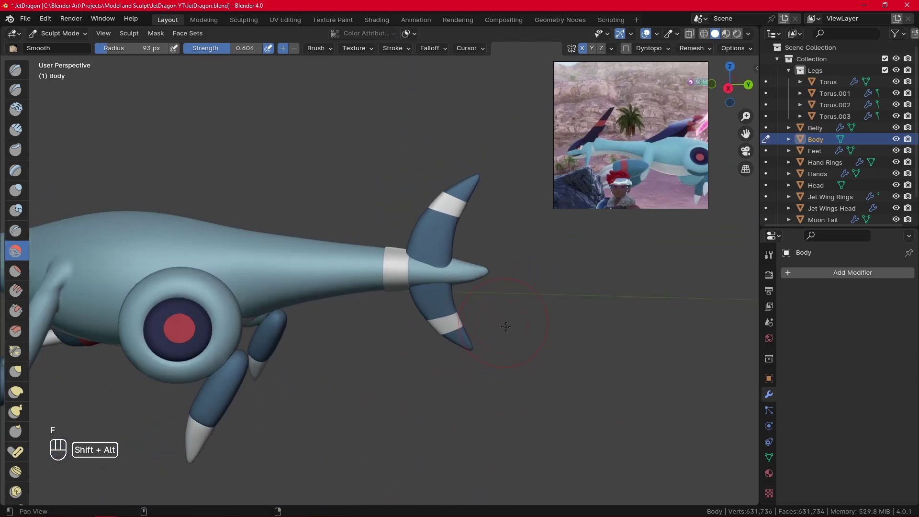
Step: Set the Smooth brush radius to 93 px and smooth the tail, torso and neck surfaces from the side and other angles
key(f)
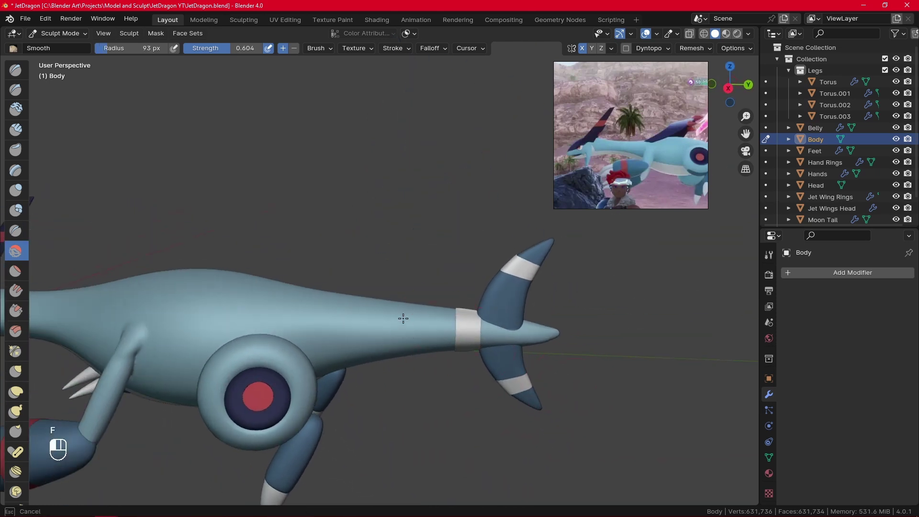
click(276, 317)
shift+middle_drag(287, 318, 315, 312)
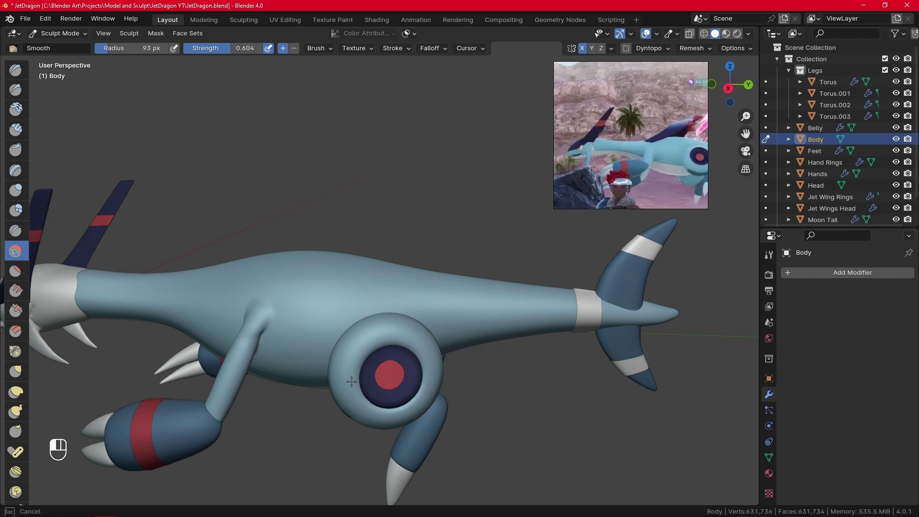
drag(140, 306, 191, 302)
mouse_move(219, 299)
alt+mouse_down()
mouse_move(351, 322)
mouse_move(347, 335)
alt+mouse_up()
mouse_move(354, 342)
mouse_down()
mouse_move(390, 397)
mouse_move(385, 455)
mouse_up()
alt+shift+drag(401, 365, 375, 235)
drag(381, 335, 387, 404)
middle_drag(387, 404, 445, 299)
middle_drag(456, 391, 330, 196)
ctrl+middle_drag(353, 248, 580, 311)
alt+middle_drag(579, 316, 337, 309)
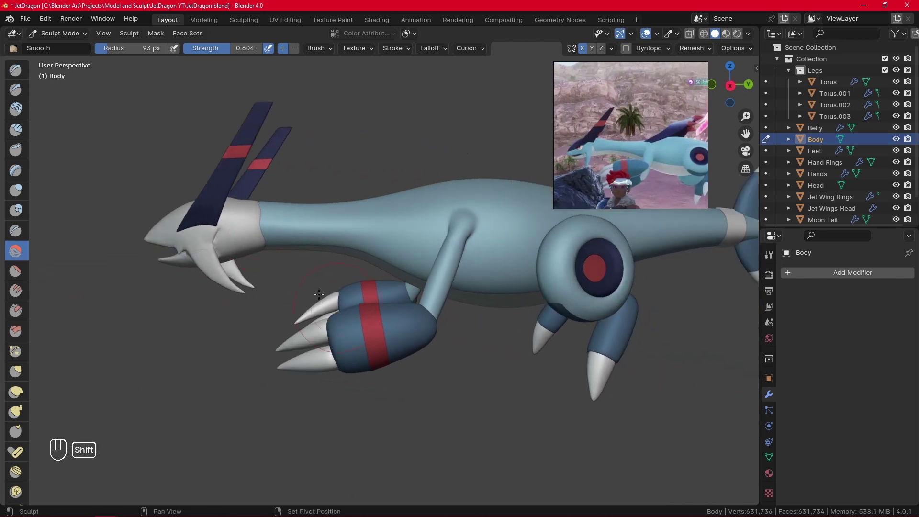
Step: Switch to Object Mode, select the head and body together, and view the model from the right side
click(71, 34)
click(76, 46)
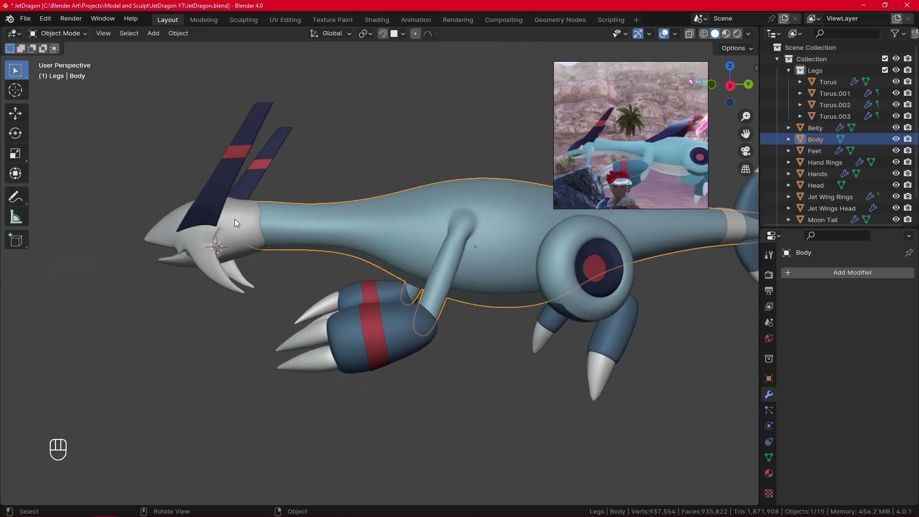
click(239, 236)
click(309, 225)
click(248, 235)
shift+click(334, 228)
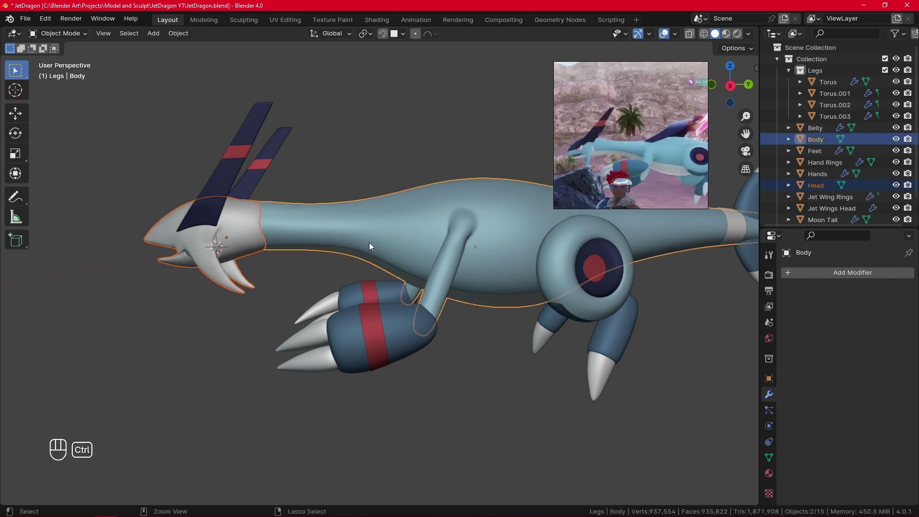
key(KP_3)
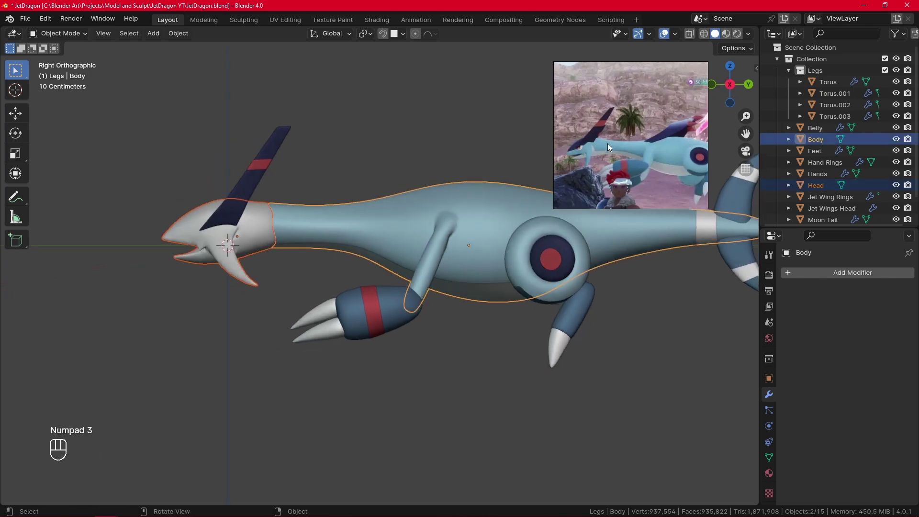
Step: Select the head together with its jet wings and wing rings, and rotate them by about -2.41° in the right view
click(447, 387)
shift+middle_drag(448, 387, 484, 403)
click(303, 250)
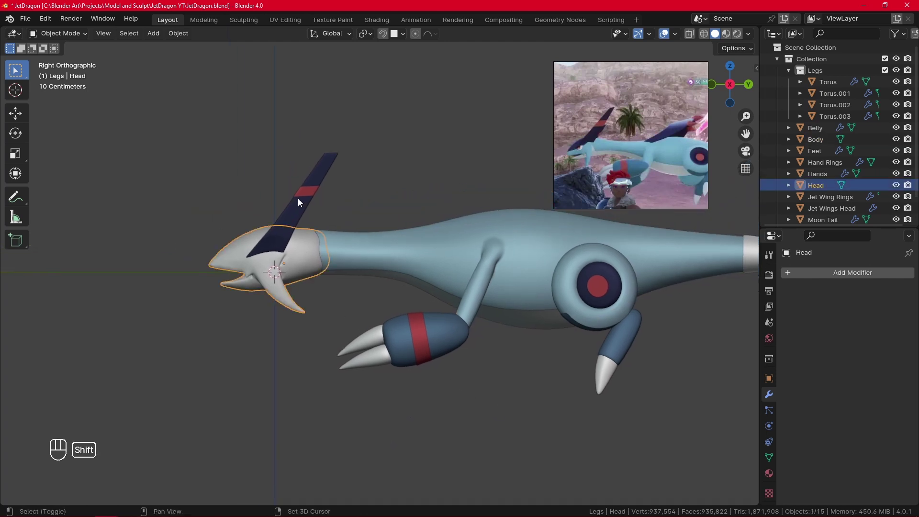
shift+drag(286, 176, 331, 204)
key(r)
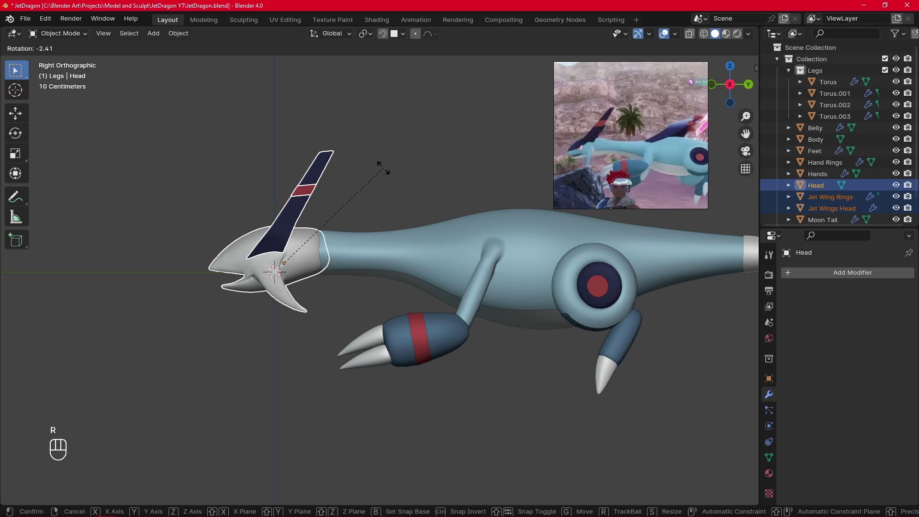
click(383, 168)
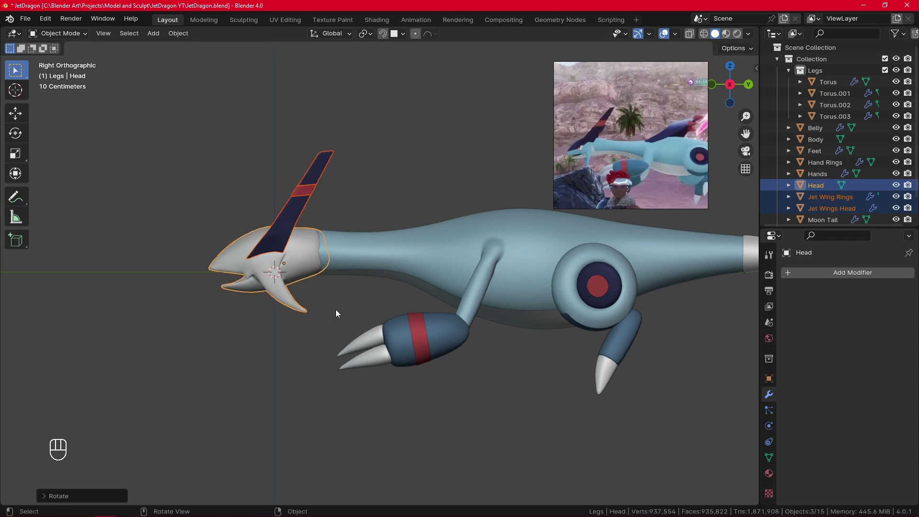
Step: Nudge the selected head, jet wings and wing rings slightly in the right view, and clear the selection
key(g)
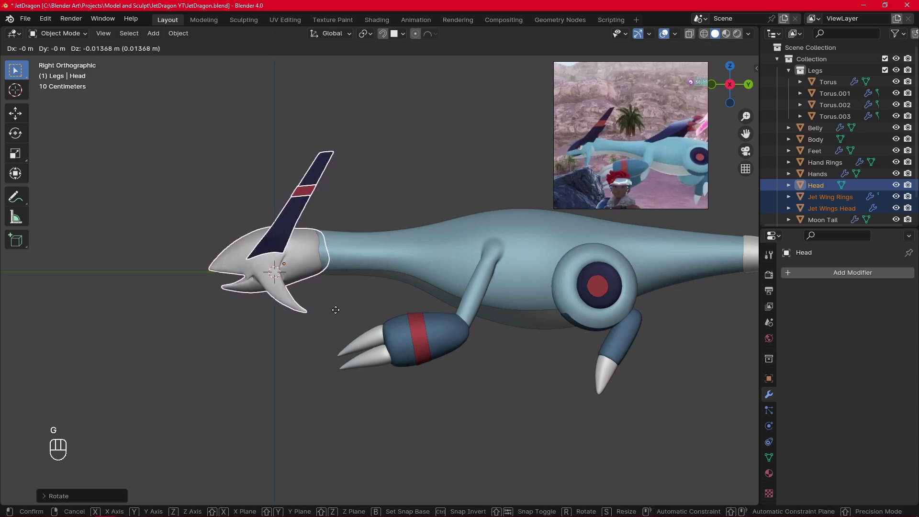
click(335, 312)
click(284, 475)
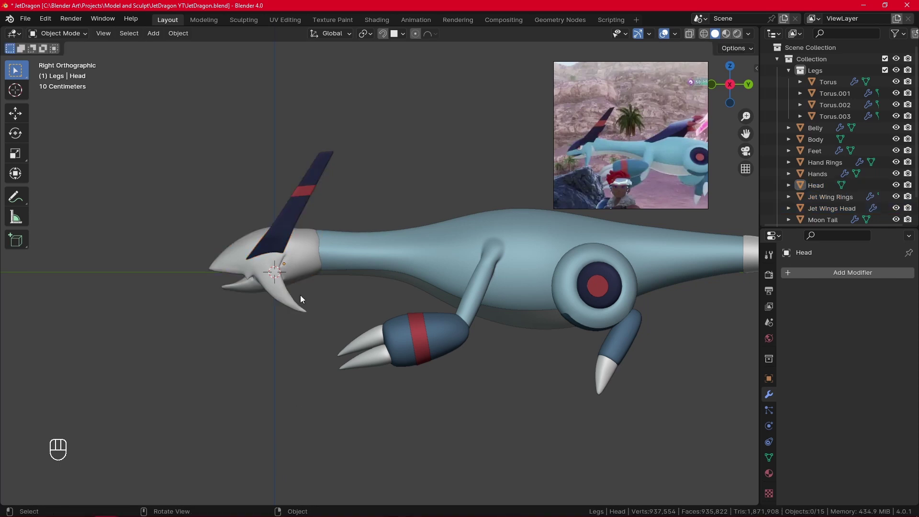
Step: Select the head and the body, with the body active, and join them into one object
click(307, 264)
shift+click(364, 255)
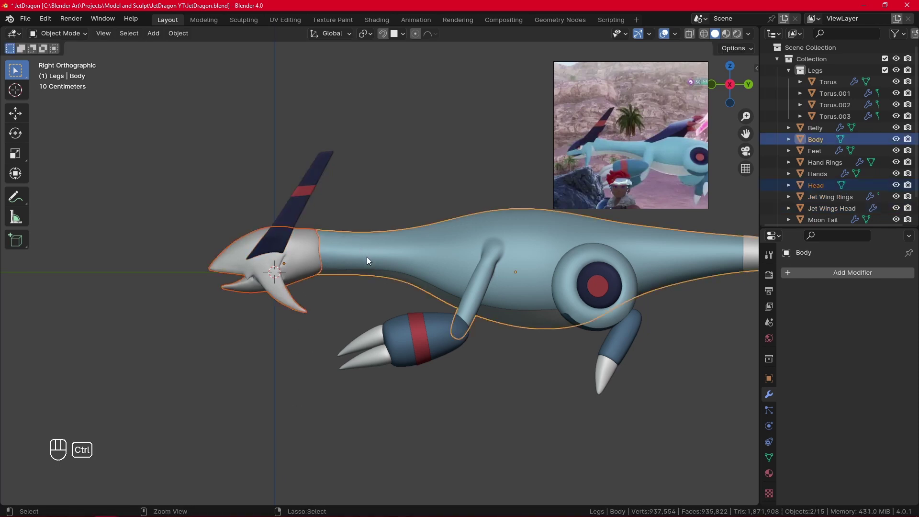
key(ctrl+j)
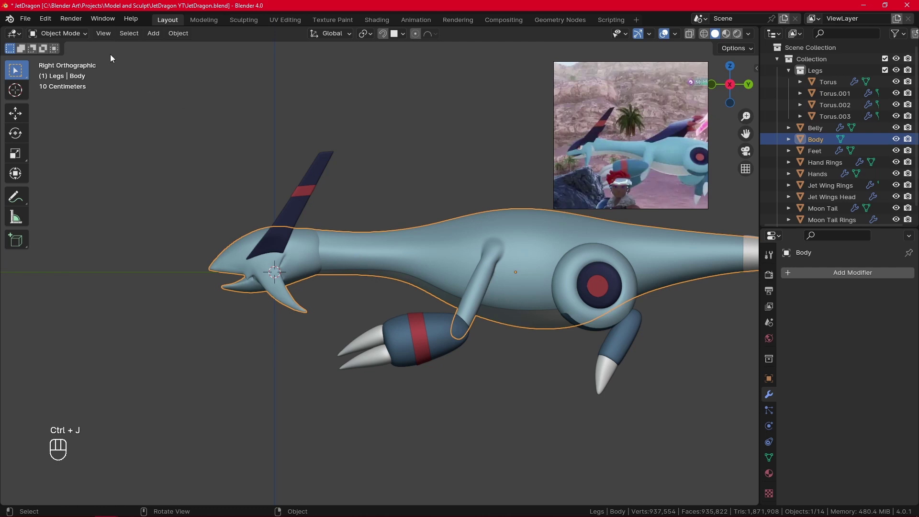
Step: Switch the joined body to Sculpt Mode and remesh it with a voxel size of 0.0145 m
click(58, 34)
click(62, 70)
click(693, 48)
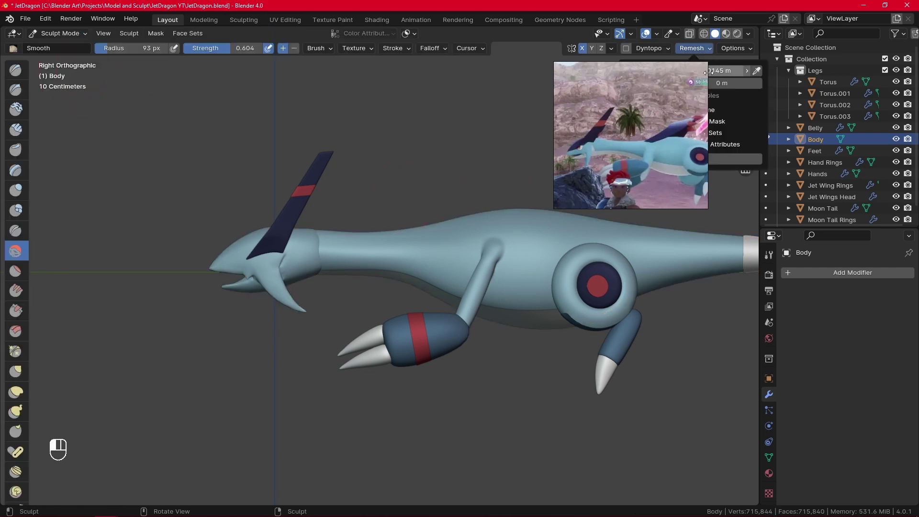
click(714, 158)
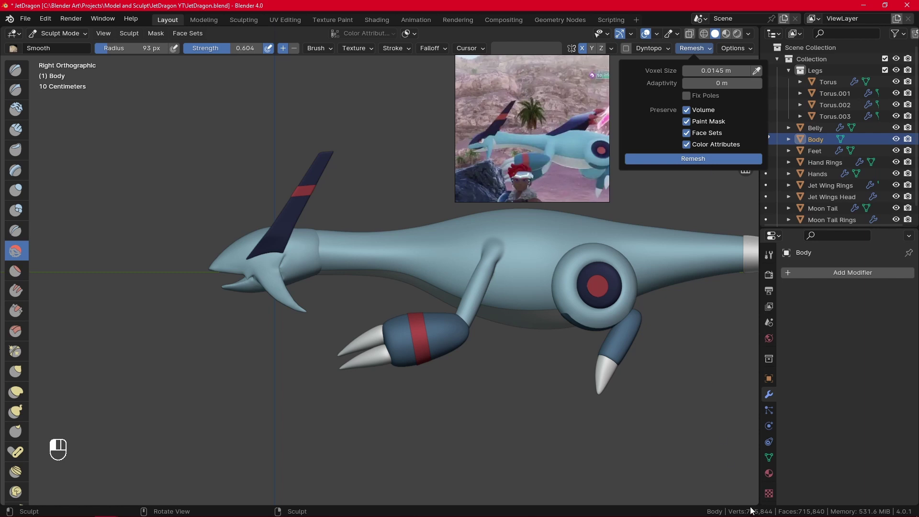
Step: Set the Smooth brush radius to 74 px and smooth the seam between head and neck from above, the side and below
mouse_move(730, 460)
middle_down()
mouse_move(622, 421)
mouse_move(431, 287)
mouse_move(471, 370)
middle_up()
alt+shift+middle_drag(471, 369, 443, 338)
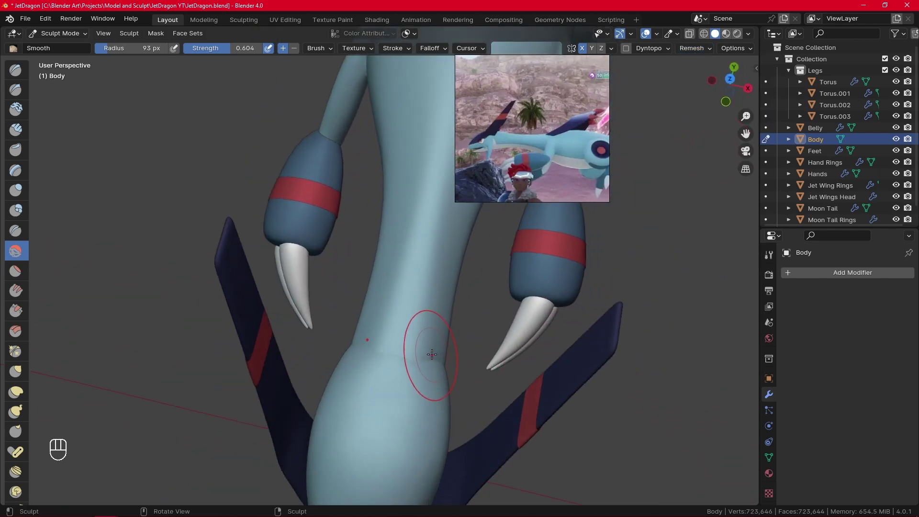
key(f)
click(427, 355)
drag(427, 354, 421, 350)
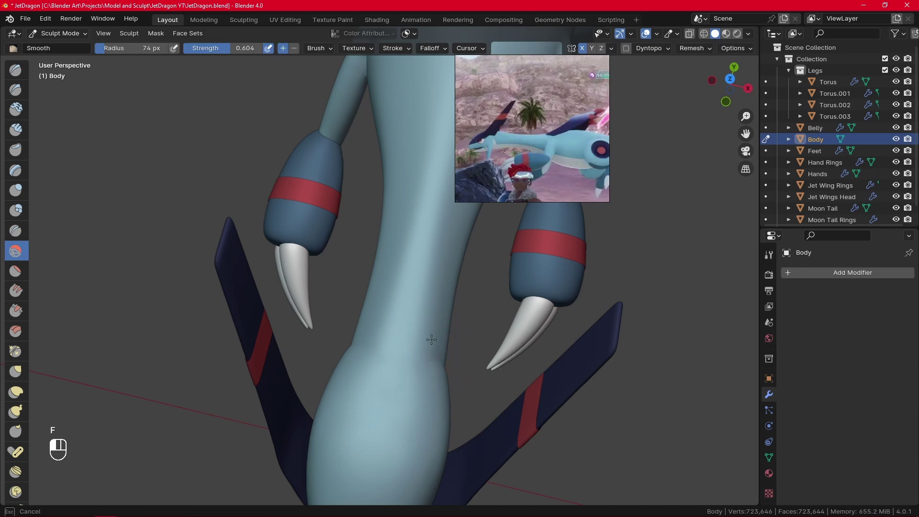
middle_drag(431, 339, 267, 205)
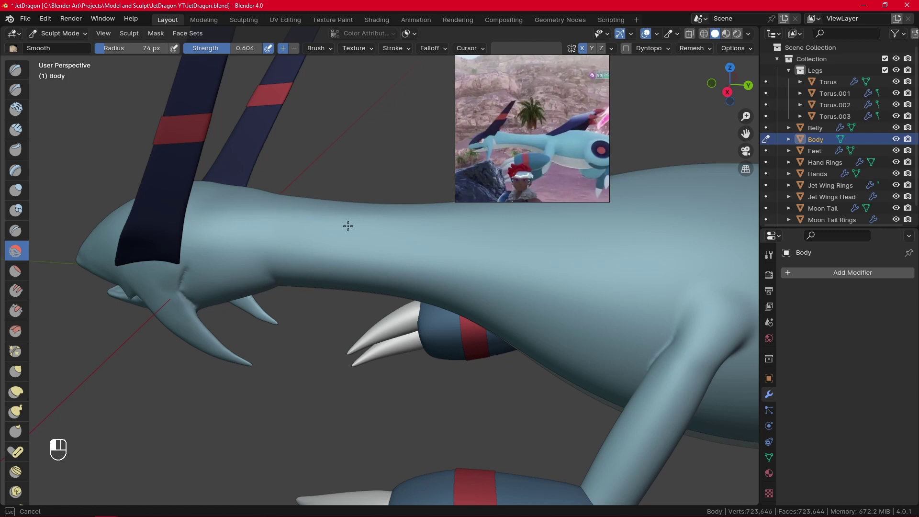
middle_drag(348, 226, 271, 220)
middle_drag(335, 245, 360, 158)
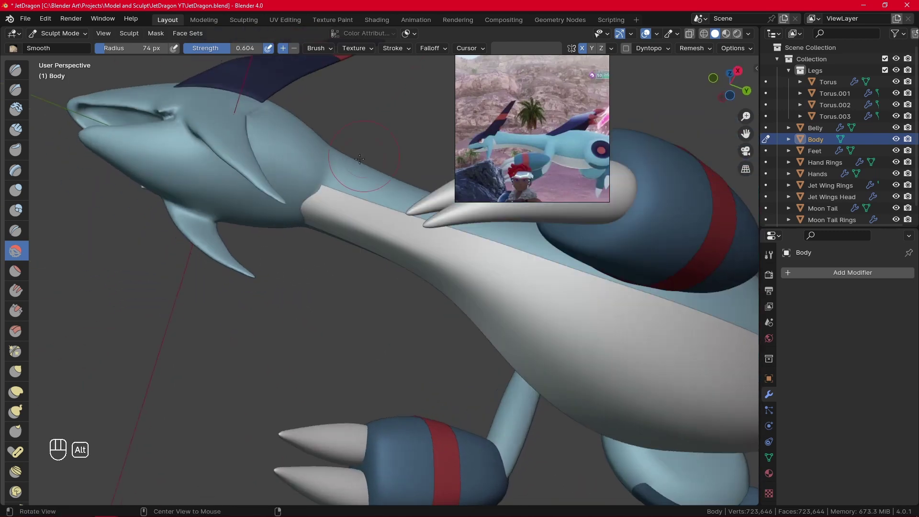
drag(360, 158, 325, 179)
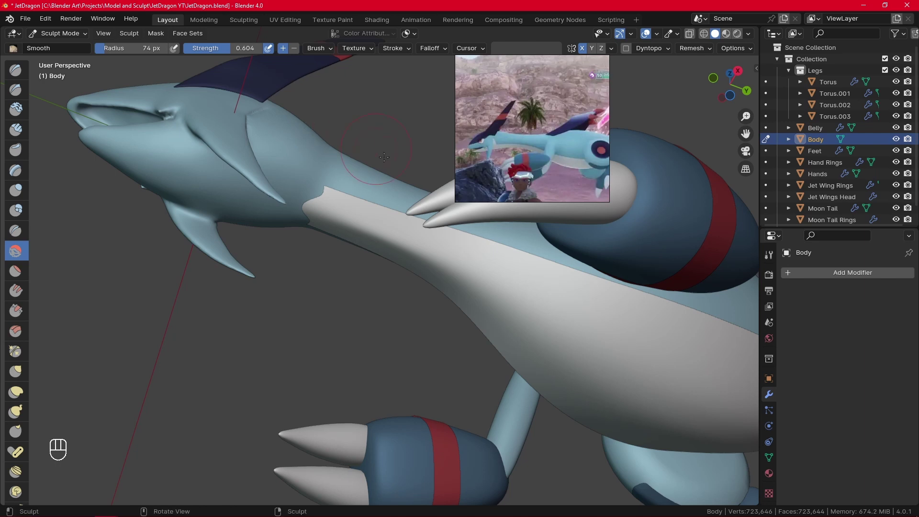
Step: Smooth the remaining transition from the back of the head along the side and top of the neck
key(KP_3)
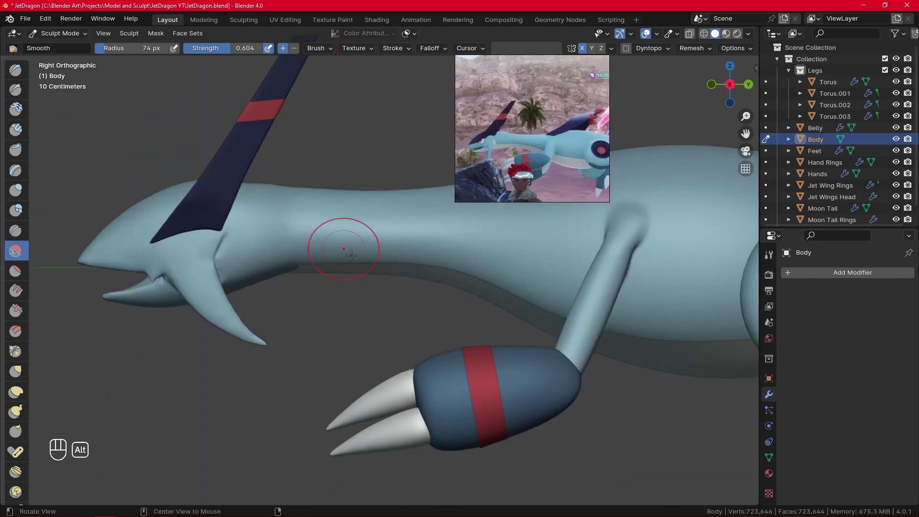
middle_drag(345, 251, 405, 420)
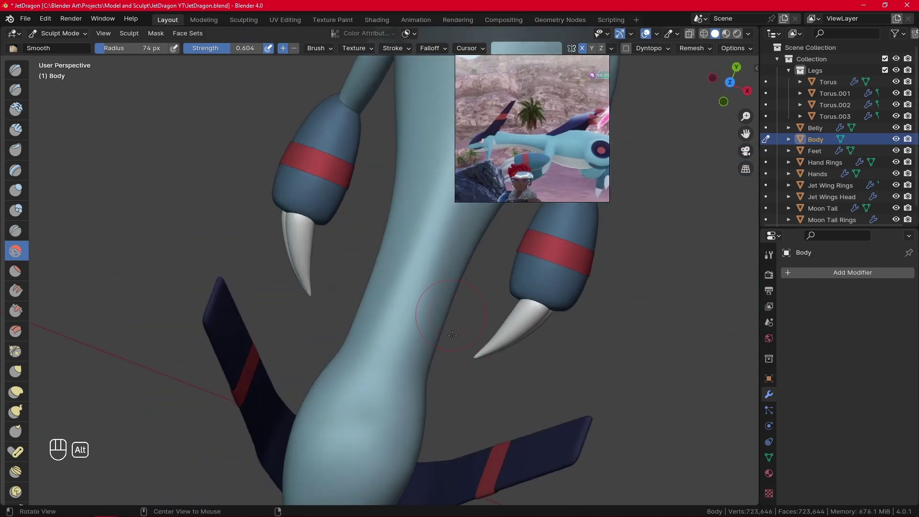
middle_drag(374, 368, 433, 241)
drag(348, 233, 319, 231)
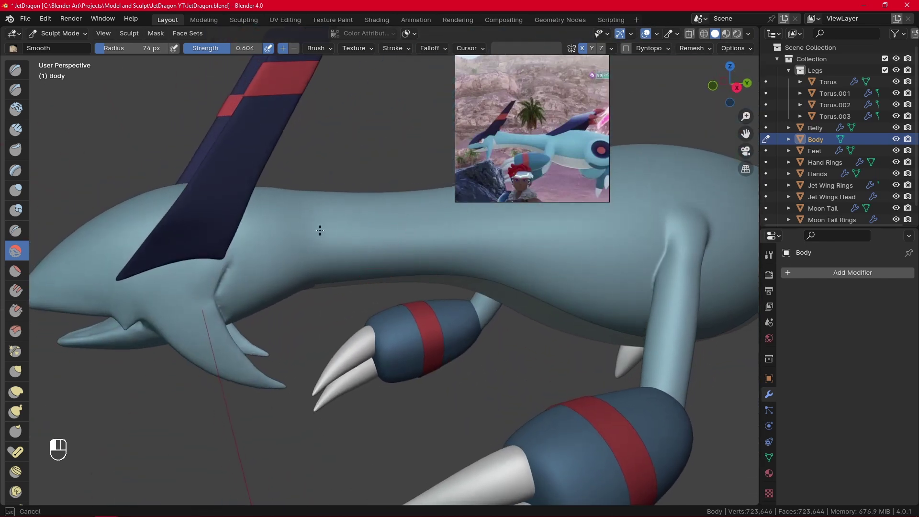
middle_drag(367, 240, 476, 356)
mouse_move(414, 373)
middle_down()
mouse_move(356, 268)
mouse_move(431, 266)
mouse_move(446, 296)
mouse_move(439, 302)
middle_up()
Step: Set the Smooth brush radius to 124 px and smooth the cheek horn and its junction with the head
key(KP_3)
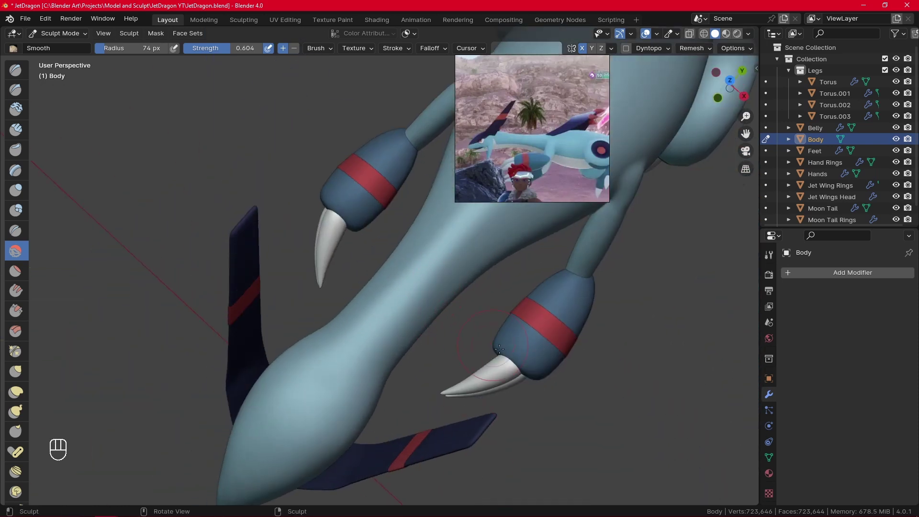
key(KP_3)
shift+middle_drag(410, 388, 555, 334)
ctrl+middle_drag(467, 391, 445, 293)
key(f)
click(392, 332)
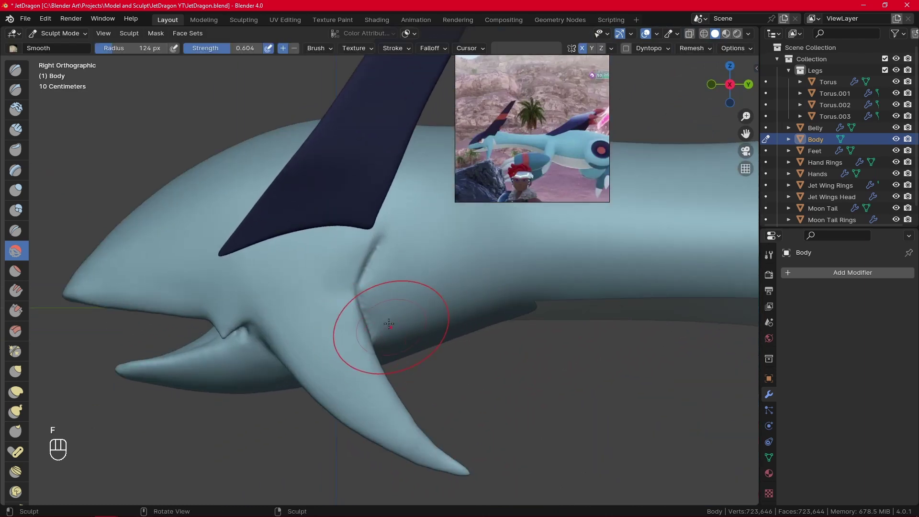
mouse_move(355, 239)
mouse_down()
mouse_move(348, 353)
mouse_move(332, 345)
mouse_up()
drag(332, 346, 440, 407)
Step: Smooth the top of the head, the snout and the lower jaw from the front and underside
middle_drag(446, 405, 471, 273)
shift+middle_drag(439, 243, 451, 308)
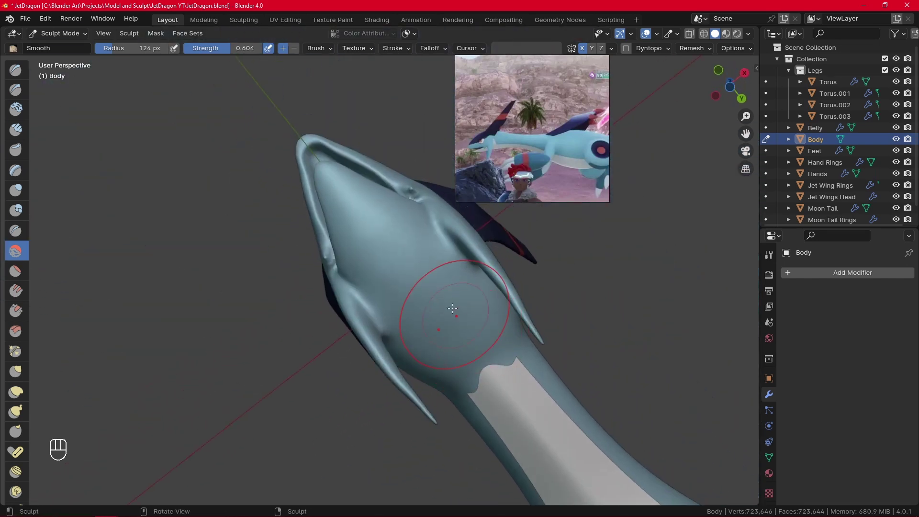
middle_drag(437, 251, 421, 285)
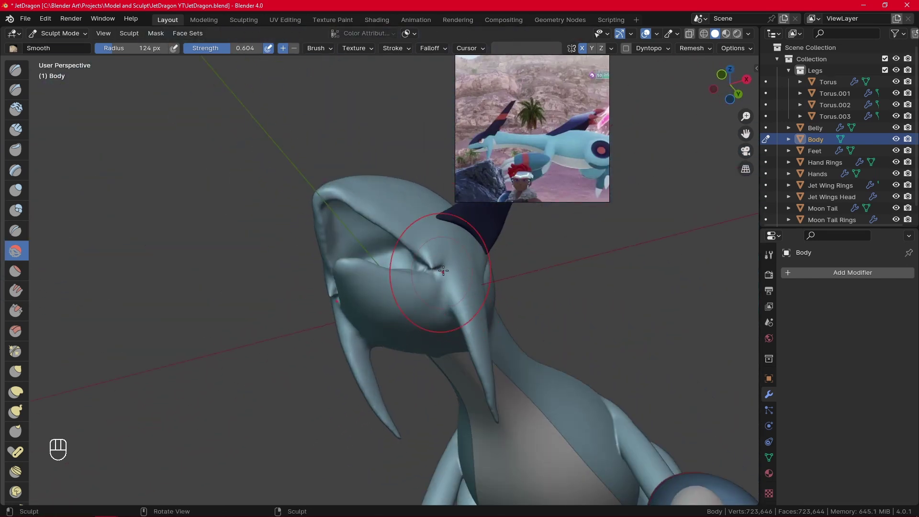
middle_drag(345, 177, 423, 268)
drag(429, 269, 436, 254)
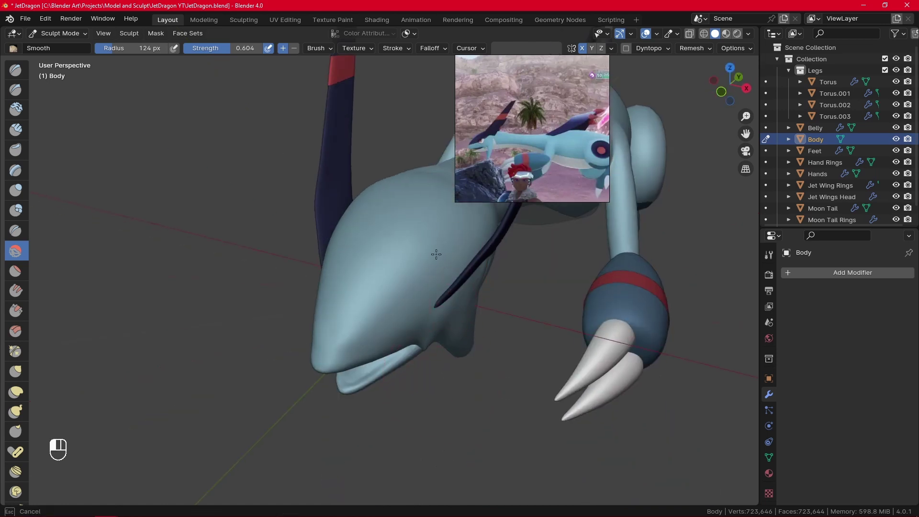
drag(487, 235, 486, 237)
mouse_move(369, 358)
alt+mouse_down()
mouse_move(423, 271)
mouse_move(416, 320)
mouse_move(407, 258)
alt+mouse_up()
drag(404, 223, 416, 248)
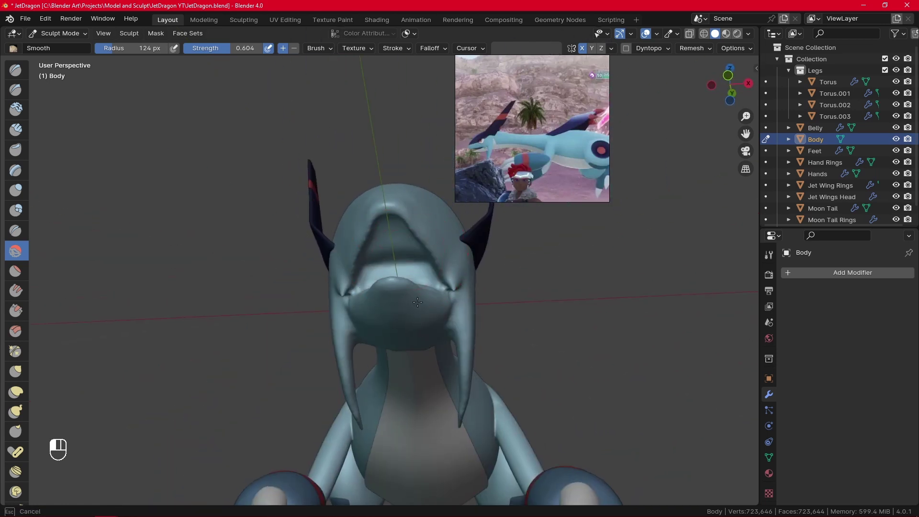
drag(418, 302, 419, 304)
middle_drag(418, 305, 390, 333)
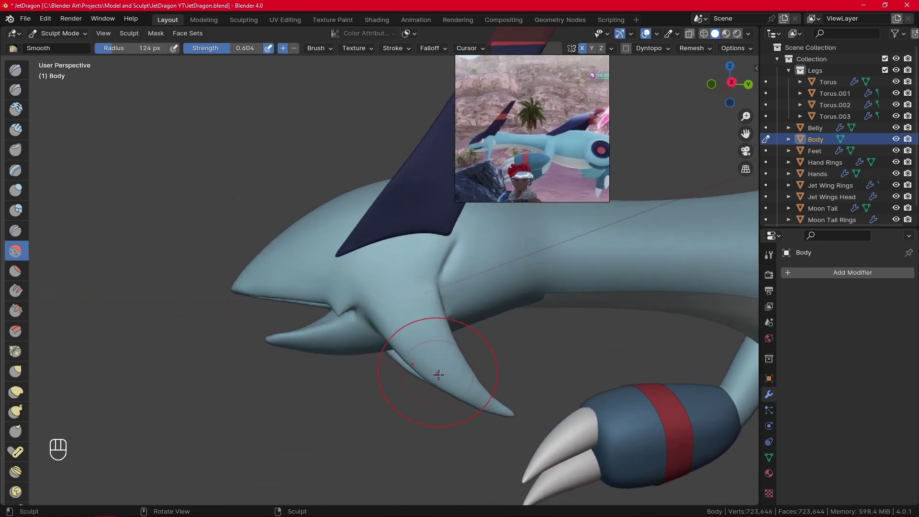
Step: Switch to the Crease brush in the right view and set its falloff curve to Smooth
key(KP_3)
click(16, 231)
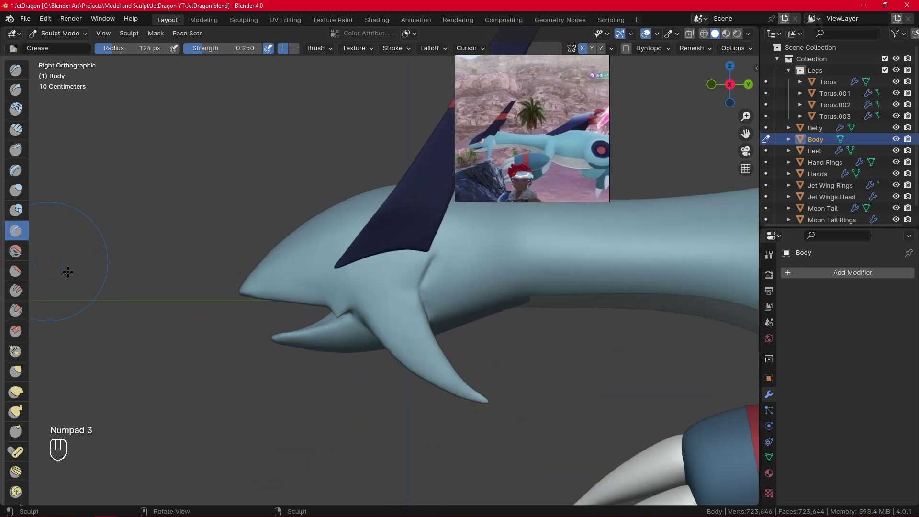
click(430, 49)
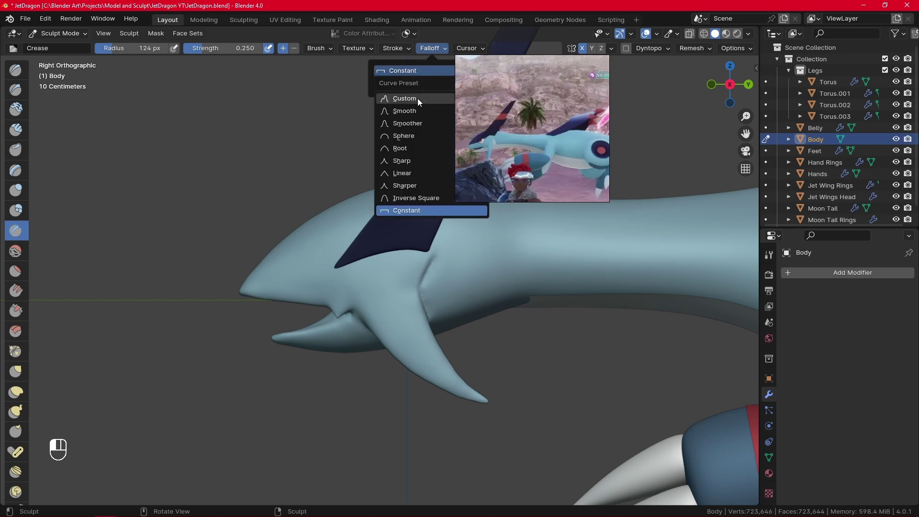
click(418, 111)
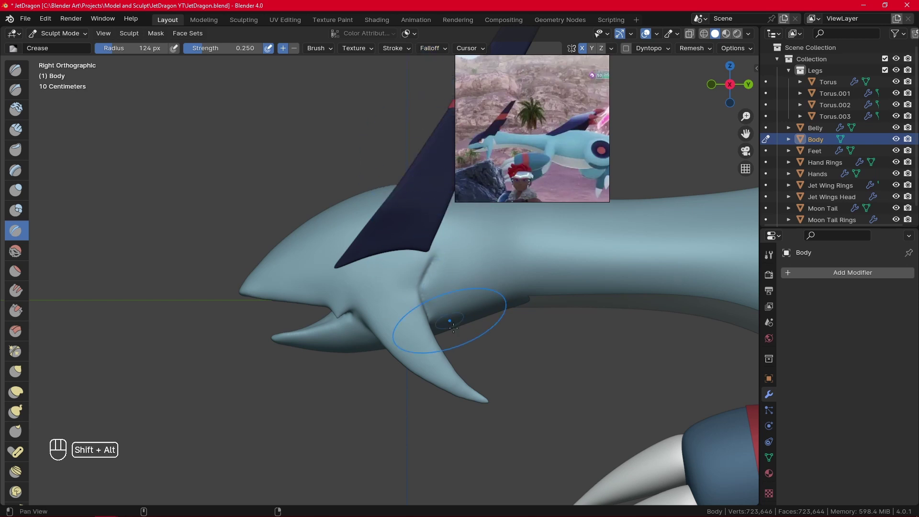
Step: Set the Crease brush to an 18 px radius, Constant falloff and subtract direction for the groove behind the cheek horn
alt+middle_click(443, 302)
scroll(371, 334, up, 5)
key(f)
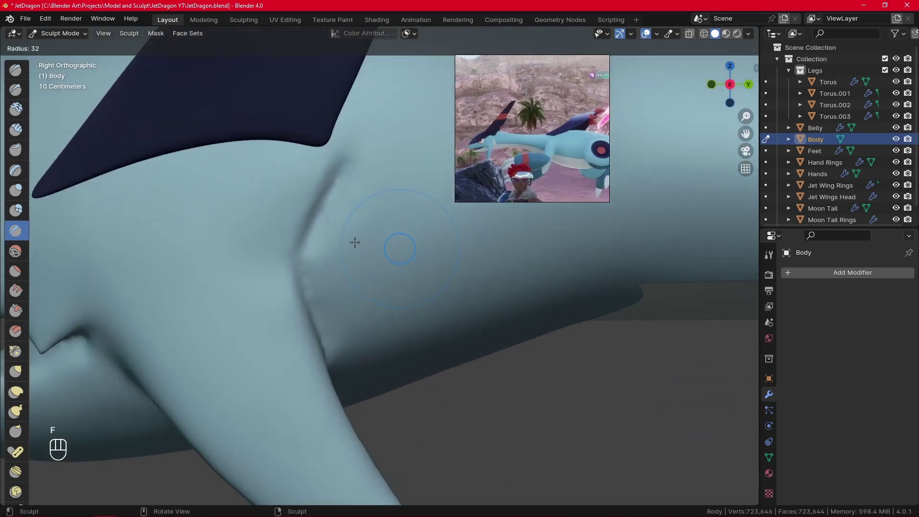
click(355, 243)
shift+middle_drag(374, 251, 404, 281)
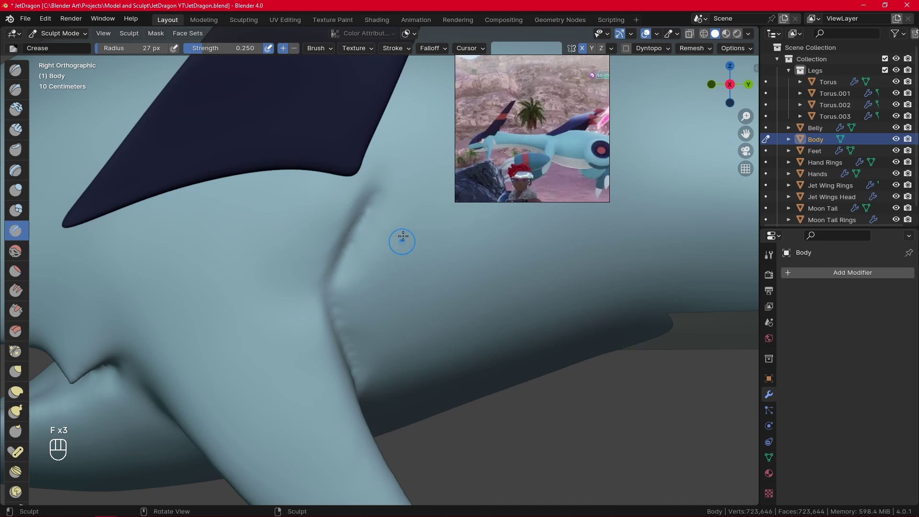
key(f)
click(352, 238)
click(439, 48)
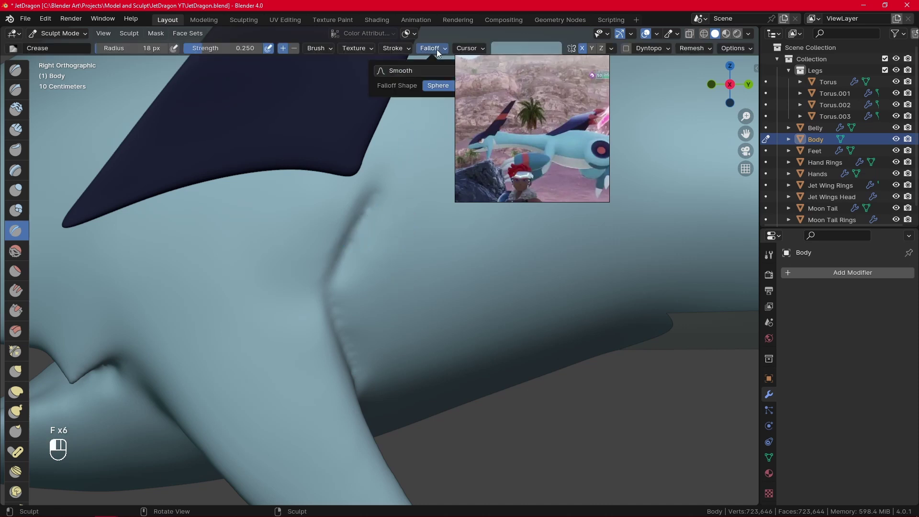
click(419, 70)
click(417, 211)
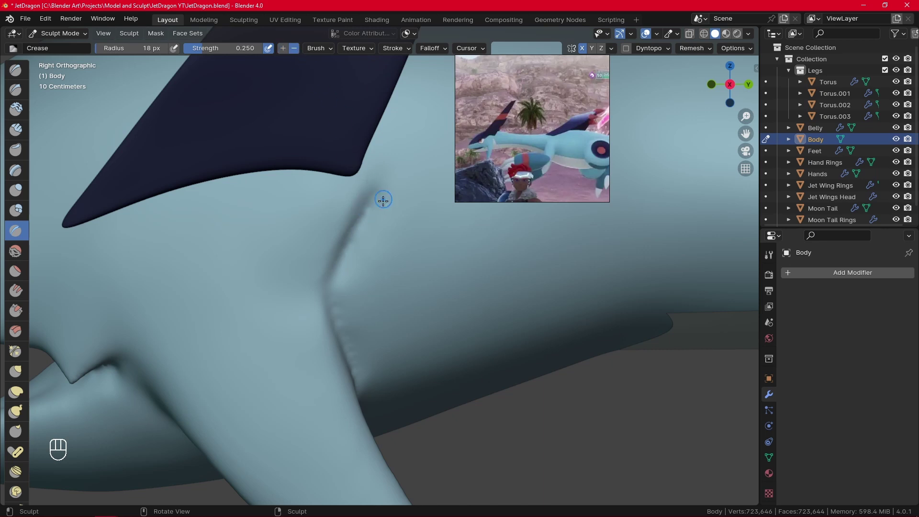
Step: Undo the long first crease stroke and sharpen the groove behind the cheek horn with shorter strokes
mouse_move(383, 200)
mouse_down()
mouse_move(330, 282)
mouse_move(351, 281)
mouse_move(335, 269)
mouse_move(328, 288)
mouse_move(352, 367)
mouse_up()
key(ctrl+z)
drag(328, 290, 334, 317)
drag(327, 283, 330, 300)
drag(331, 275, 351, 226)
Step: Set the Crease brush radius to 62 px and work along the lower edge where the cheek horn meets the head
mouse_move(344, 295)
alt+mouse_down()
mouse_move(314, 276)
mouse_move(363, 262)
alt+mouse_up()
key(f)
key(f)
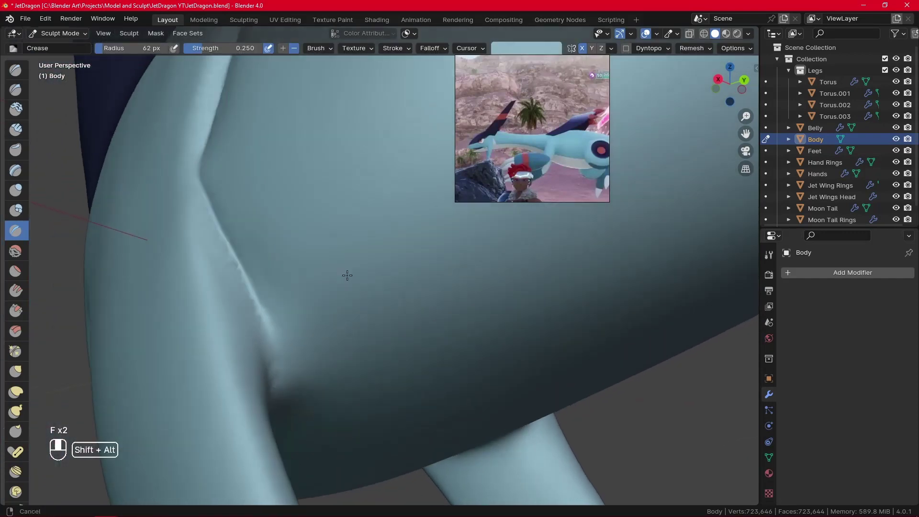
alt+shift+middle_drag(347, 275, 369, 277)
alt+middle_drag(369, 276, 362, 276)
mouse_move(224, 191)
mouse_down()
mouse_move(286, 350)
mouse_move(272, 267)
mouse_move(317, 318)
mouse_move(281, 288)
mouse_up()
Step: Set the Crease brush radius to 38 px and deepen the crease where the cheek horn's inner side meets the head
key(f)
key(f)
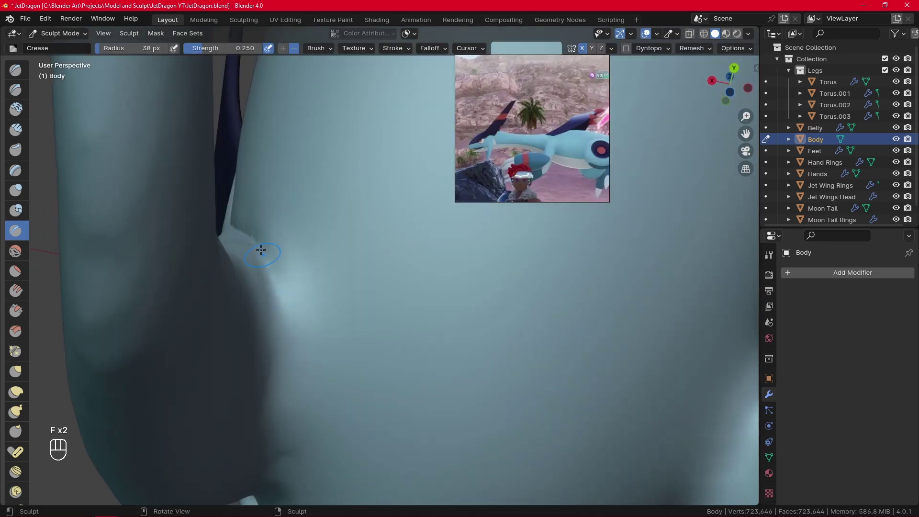
mouse_move(261, 250)
mouse_down()
mouse_move(283, 374)
mouse_move(297, 282)
mouse_up()
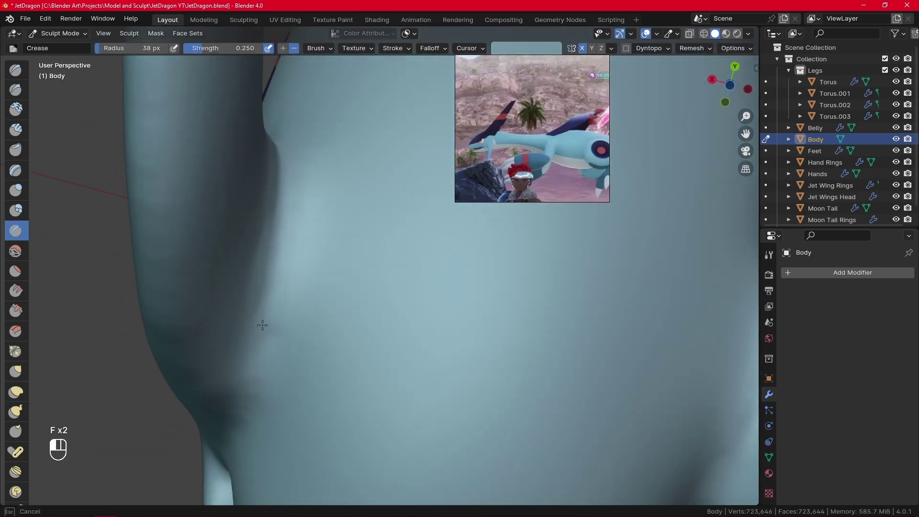
mouse_move(244, 373)
mouse_down()
mouse_move(277, 167)
mouse_move(269, 267)
mouse_up()
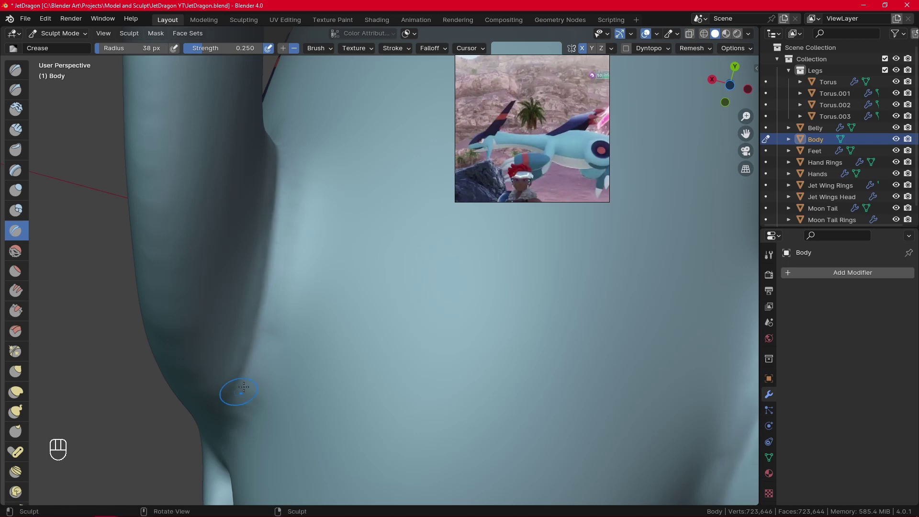
mouse_move(244, 388)
alt+mouse_down()
mouse_move(353, 324)
mouse_move(467, 383)
alt+mouse_up()
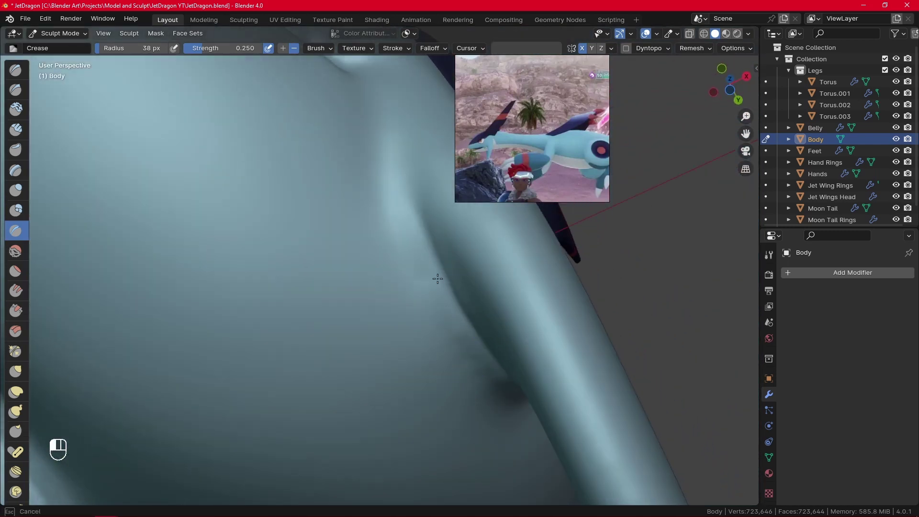
alt+drag(410, 195, 423, 402)
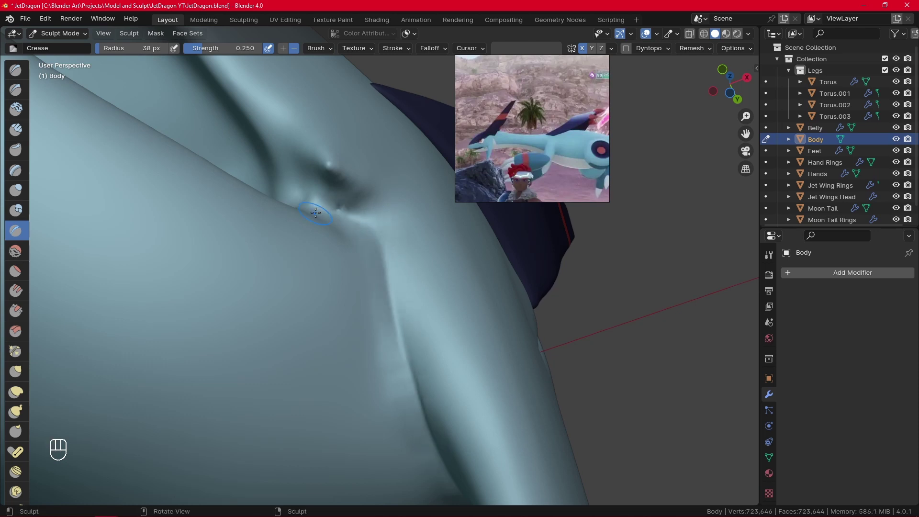
mouse_move(366, 222)
alt+mouse_down()
mouse_move(386, 299)
mouse_move(357, 322)
mouse_move(375, 320)
alt+mouse_up()
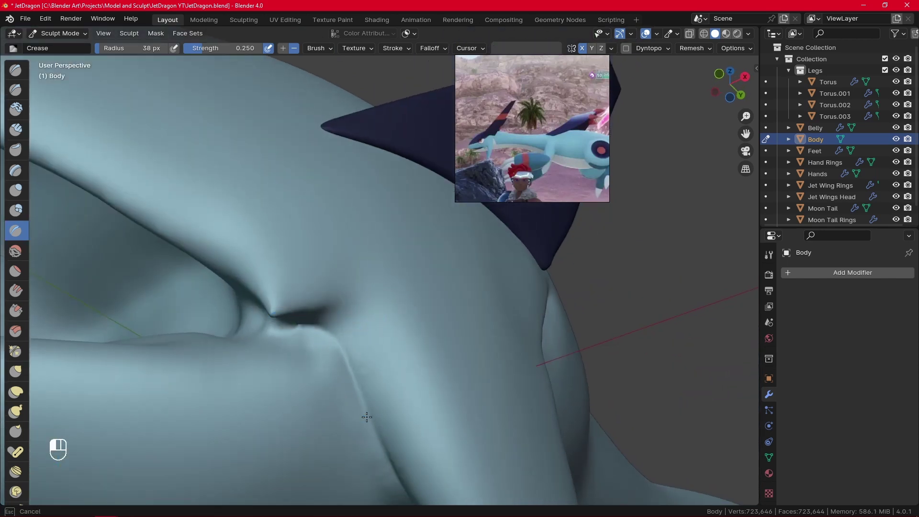
Step: Set the brush radius to 48 px and smooth the surface around the cheek horn's front and rear creases
ctrl+alt+drag(419, 273, 440, 383)
mouse_move(455, 385)
alt+mouse_down()
mouse_move(416, 424)
mouse_move(379, 395)
mouse_move(402, 387)
mouse_move(433, 403)
mouse_move(474, 379)
mouse_move(451, 319)
mouse_move(476, 303)
alt+mouse_up()
key(f)
click(431, 299)
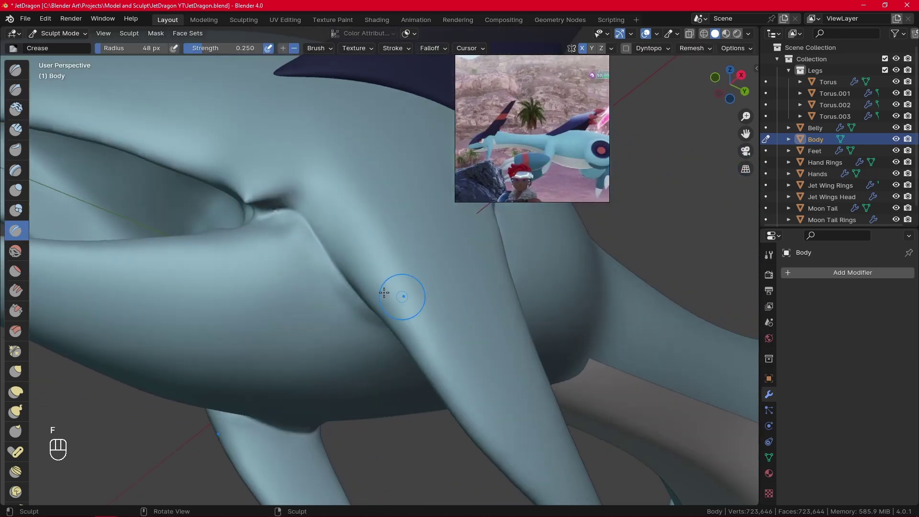
mouse_move(294, 254)
shift+mouse_down()
mouse_move(355, 314)
mouse_move(364, 239)
shift+mouse_up()
mouse_move(345, 203)
shift+mouse_down()
mouse_move(434, 276)
mouse_move(359, 236)
mouse_move(287, 272)
shift+mouse_up()
alt+drag(349, 281, 313, 264)
middle_drag(348, 329, 357, 414)
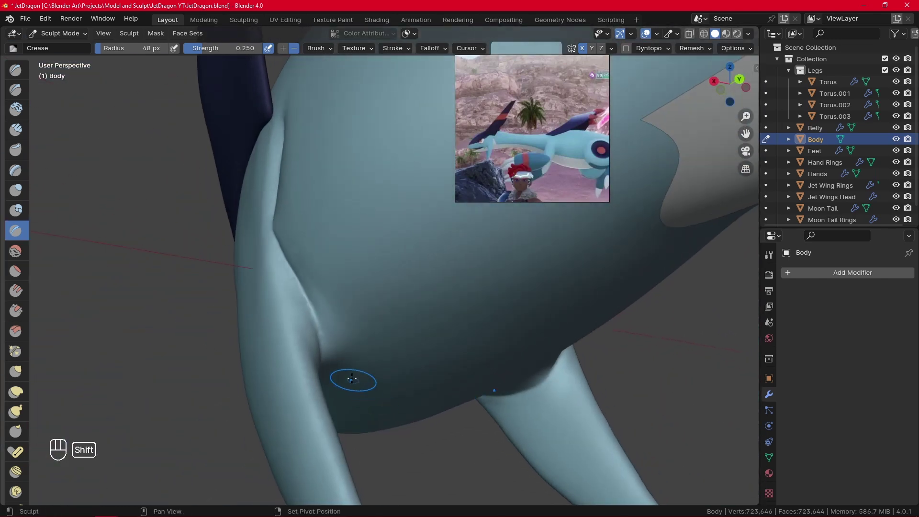
middle_drag(316, 282, 392, 323)
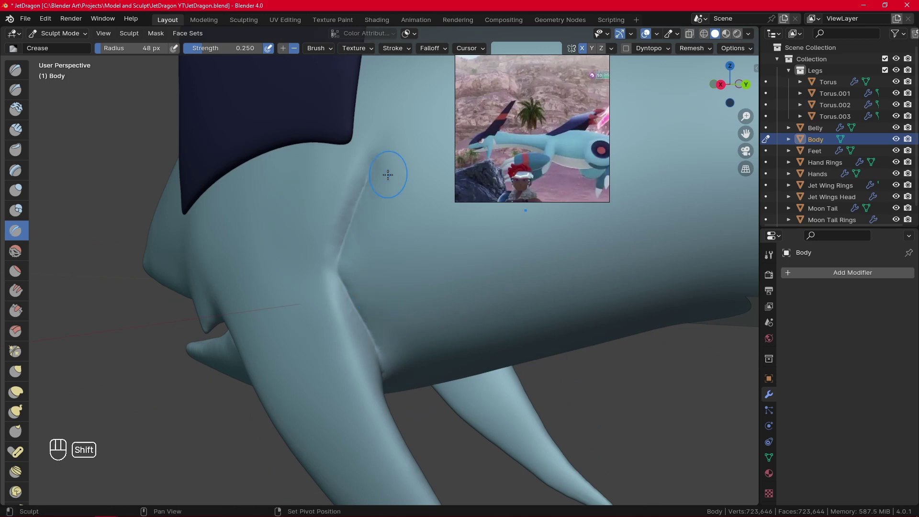
alt+drag(390, 297, 422, 353)
Step: Choose another falloff preset for the Crease brush, switch its direction to Add and set its radius to 39 px
click(432, 48)
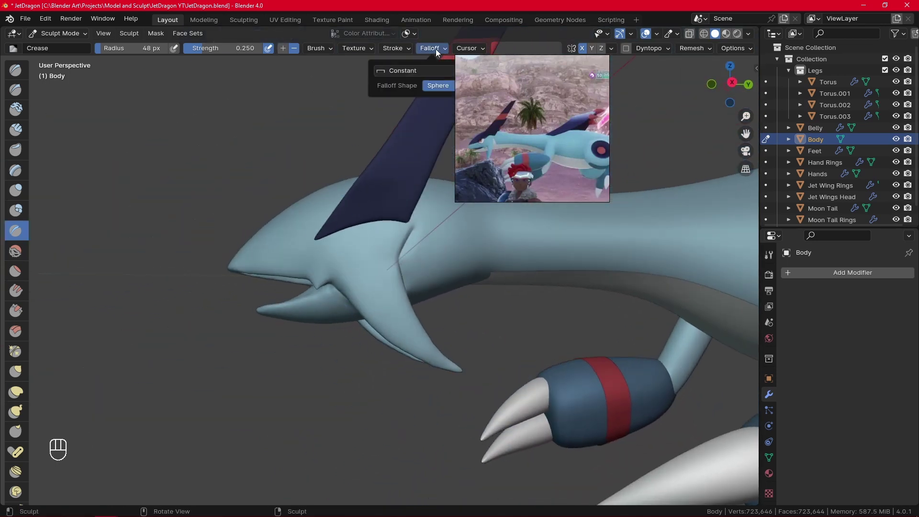
click(435, 70)
click(413, 111)
click(282, 49)
mouse_move(357, 400)
ctrl+alt+mouse_down()
mouse_move(390, 312)
mouse_move(464, 273)
ctrl+alt+mouse_up()
key(f)
click(449, 279)
middle_drag(464, 273, 487, 263)
mouse_move(488, 263)
ctrl+middle_down()
mouse_move(498, 278)
mouse_move(472, 268)
mouse_move(474, 238)
mouse_move(402, 267)
mouse_move(430, 260)
ctrl+middle_up()
key(f)
click(454, 264)
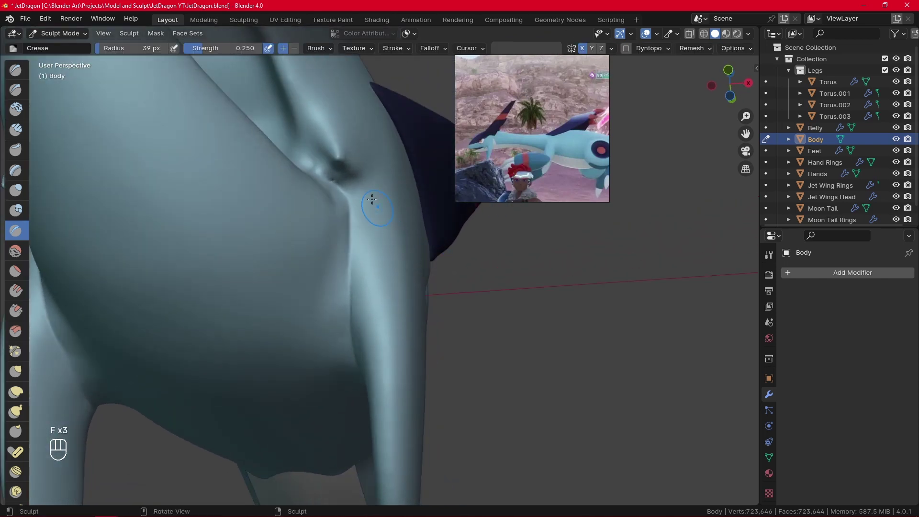
Step: Sharpen the raised ridge along the front of the cheek horn, enlarging the Crease brush to 57 px for the middle section
middle_drag(372, 199, 392, 176)
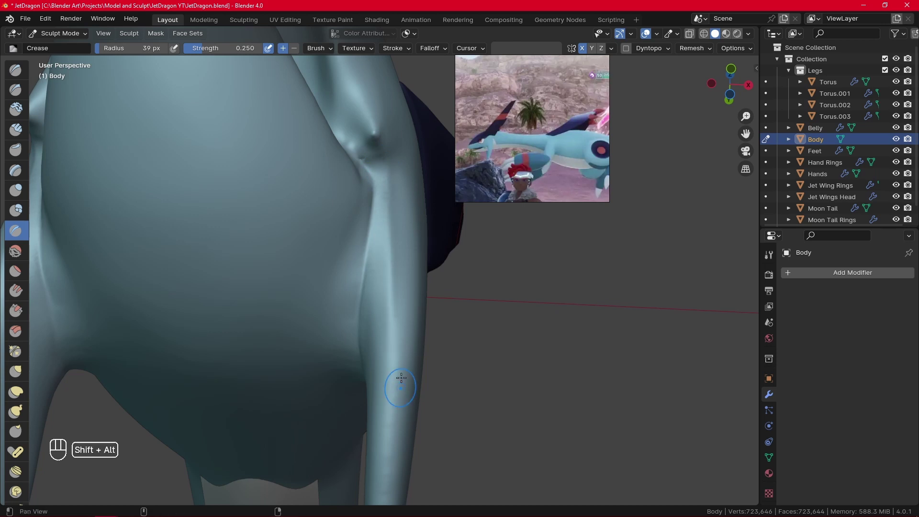
shift+middle_drag(401, 384, 400, 270)
key(f)
click(427, 271)
shift+middle_drag(389, 305, 395, 168)
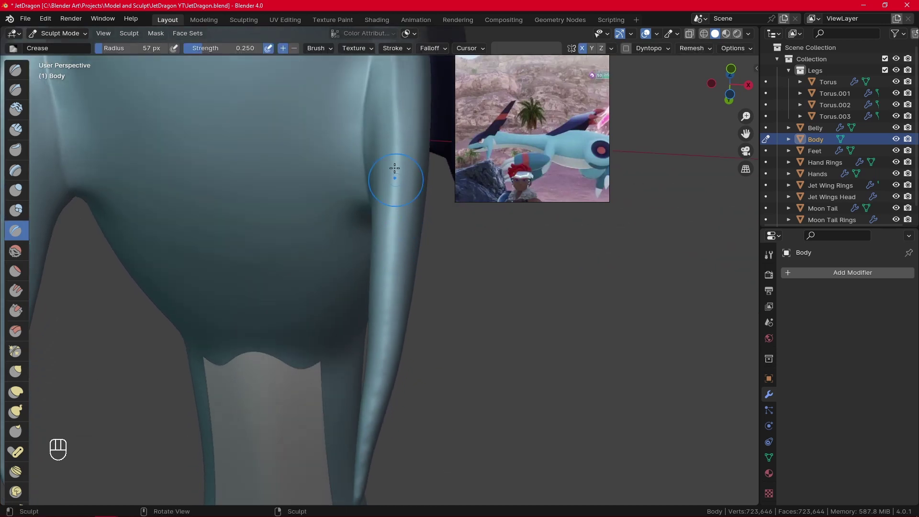
shift+middle_drag(384, 341, 401, 251)
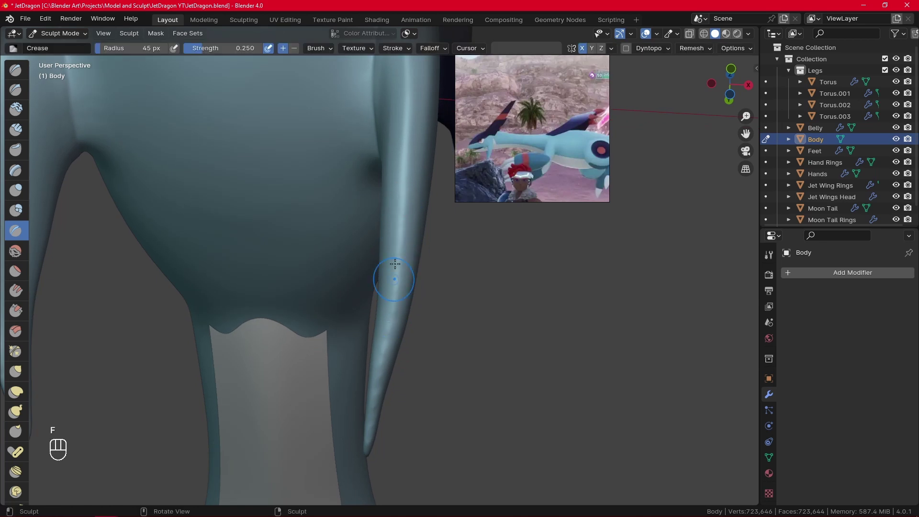
Step: Reduce the Crease brush radius to 36 px and continue the ridge down to the cheek horn's tip
key(f)
click(388, 323)
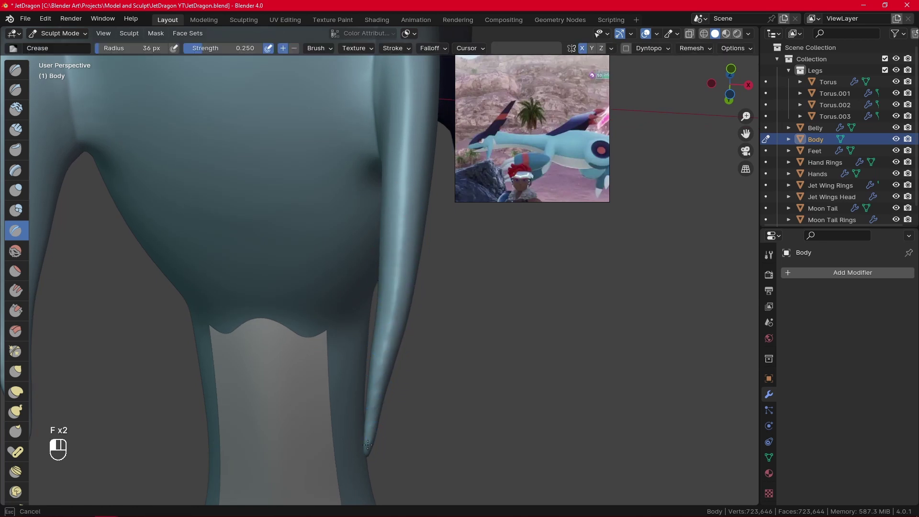
drag(406, 227, 376, 412)
Step: Sharpen the ridge beside the horn's front crease at 48 px radius and the edge near the mouth corner at 34 px
shift+middle_drag(426, 289, 425, 399)
key(f)
click(435, 415)
alt+middle_drag(412, 311, 375, 390)
mouse_move(376, 354)
alt+shift+middle_down()
mouse_move(411, 440)
mouse_move(349, 353)
alt+shift+middle_up()
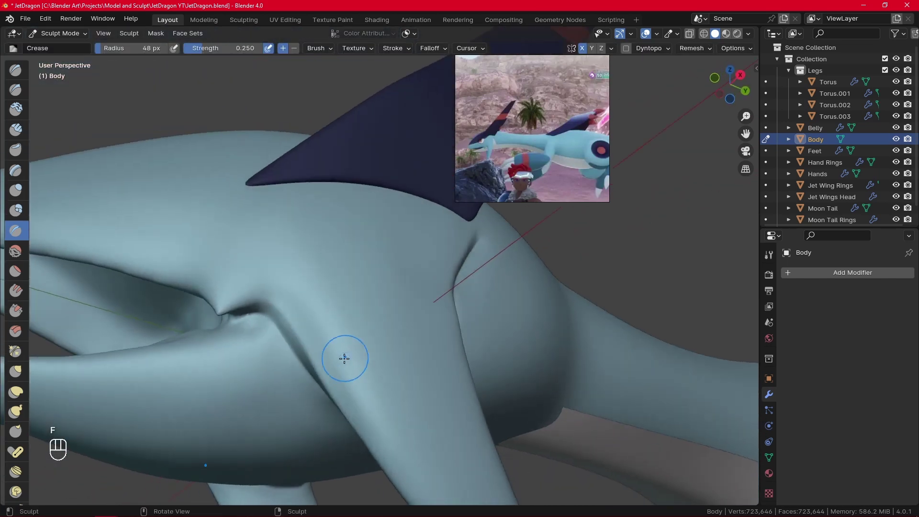
key(f)
click(275, 308)
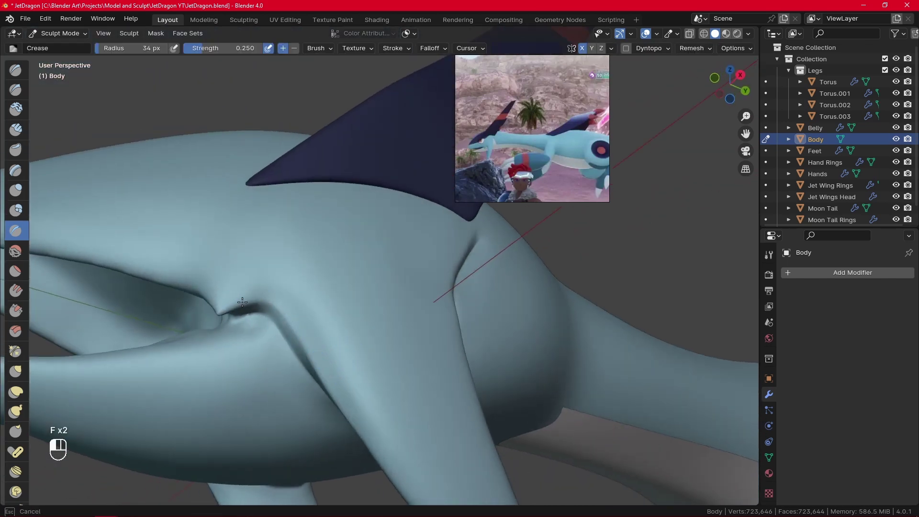
middle_drag(309, 338, 250, 319)
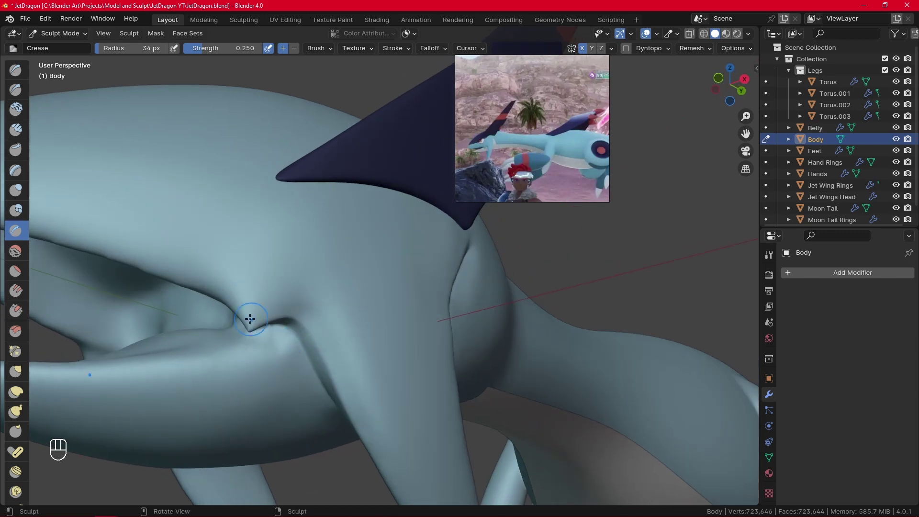
Step: Set the Crease brush radius to 47 px and sharpen the cheek horn's rear edge along the groove behind it
ctrl+alt+drag(276, 247, 278, 330)
mouse_move(488, 331)
alt+mouse_down()
mouse_move(434, 349)
mouse_move(370, 354)
mouse_move(413, 314)
mouse_move(483, 318)
alt+mouse_up()
key(f)
click(419, 314)
mouse_move(482, 319)
ctrl+alt+mouse_down()
mouse_move(483, 240)
mouse_move(441, 275)
ctrl+alt+mouse_up()
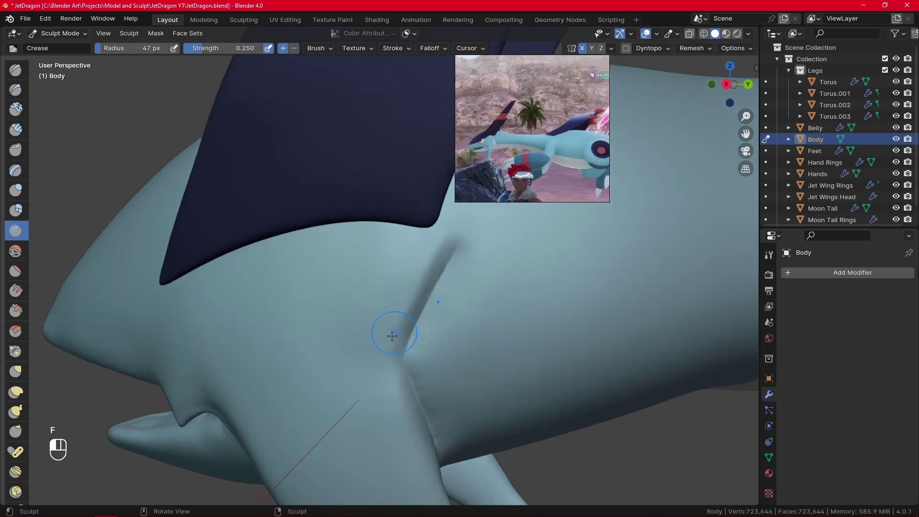
drag(393, 336, 386, 370)
shift+middle_drag(388, 371, 381, 315)
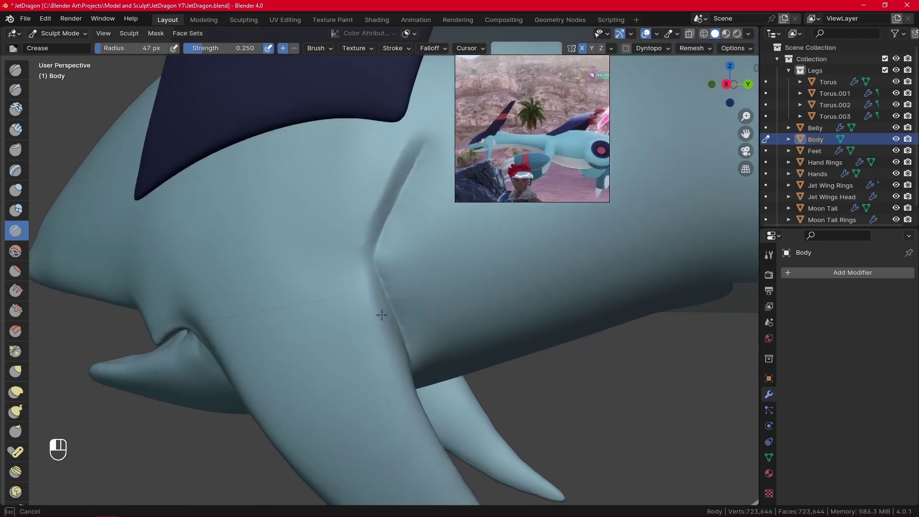
drag(367, 267, 416, 393)
alt+drag(413, 357, 352, 318)
mouse_move(351, 318)
alt+shift+mouse_down()
mouse_move(333, 255)
mouse_move(304, 229)
alt+shift+mouse_up()
Step: Enlarge the Crease brush to 56 px and pinch a ridge down the back of the cheek horn below the head
key(f)
click(336, 255)
middle_drag(374, 388, 290, 204)
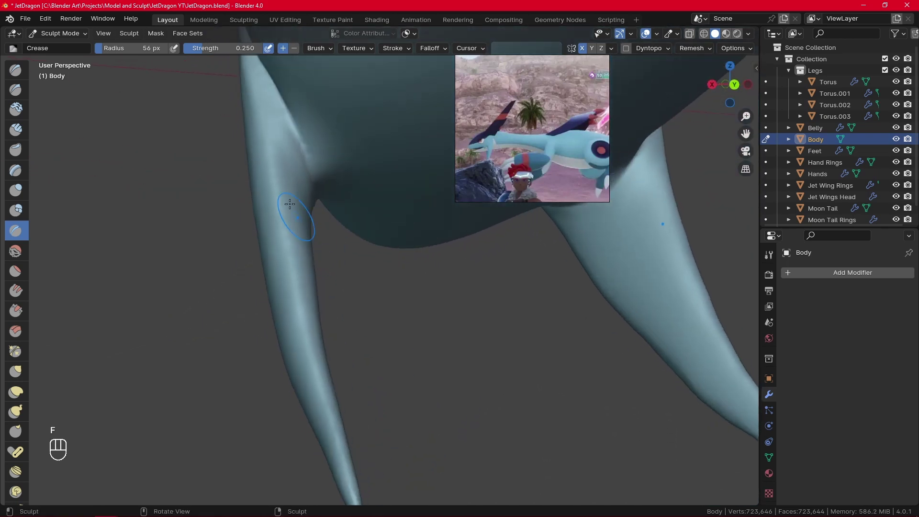
drag(283, 233, 321, 402)
Step: Set the Crease brush radius to 37 px and extend the rear ridge upward to where the cheek horn joins the head
key(f)
click(297, 305)
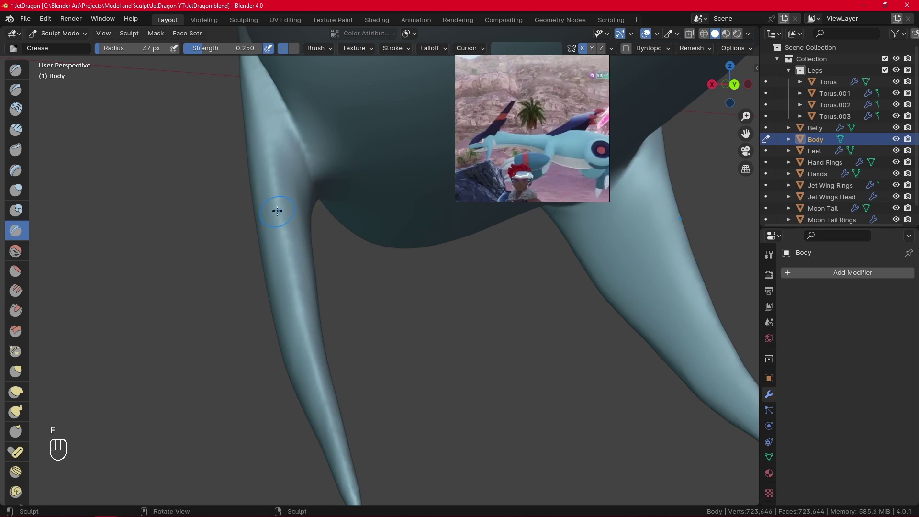
drag(277, 188, 264, 95)
mouse_move(307, 174)
alt+shift+mouse_down()
mouse_move(378, 268)
mouse_move(412, 283)
alt+shift+mouse_up()
drag(362, 238, 364, 242)
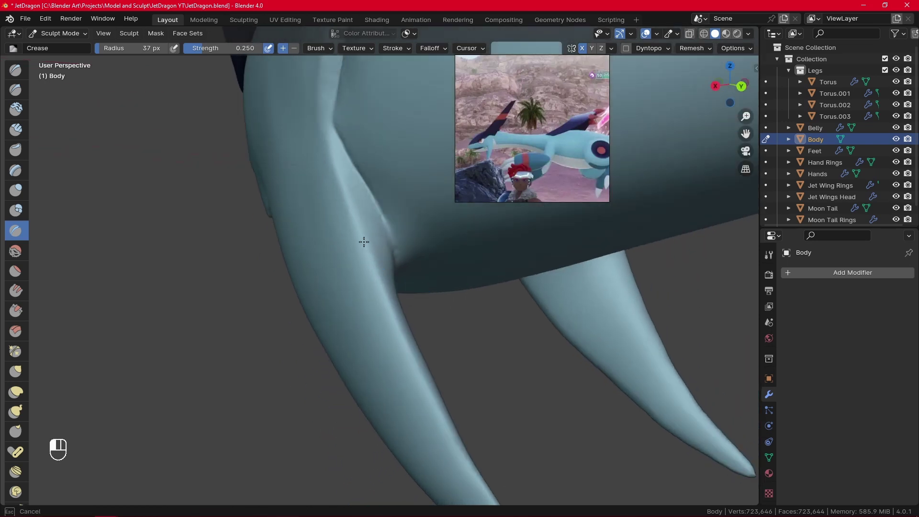
alt+drag(330, 138, 443, 211)
Step: Set the brush radius to 54 px and smooth the outer side of the cheek horn down to its tip
key(f)
mouse_move(400, 234)
ctrl+alt+mouse_down()
mouse_move(430, 311)
mouse_move(474, 286)
mouse_move(445, 279)
mouse_move(432, 240)
ctrl+alt+mouse_up()
click(471, 316)
shift+drag(293, 203, 313, 251)
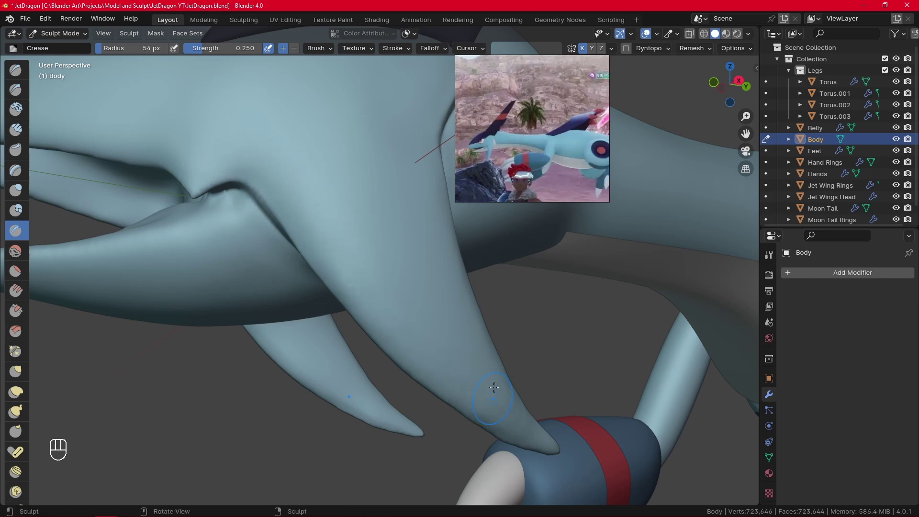
shift+middle_drag(478, 399, 531, 428)
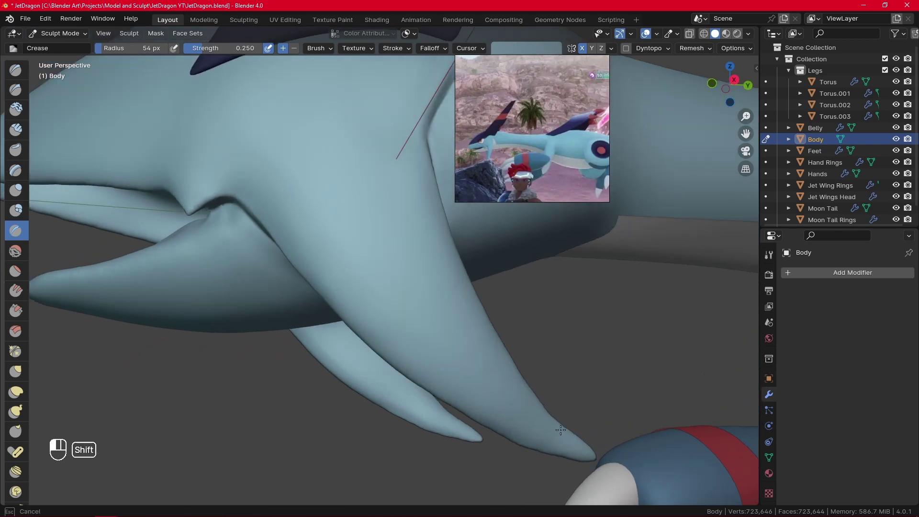
key(ctrl+y)
key(ctrl+y)
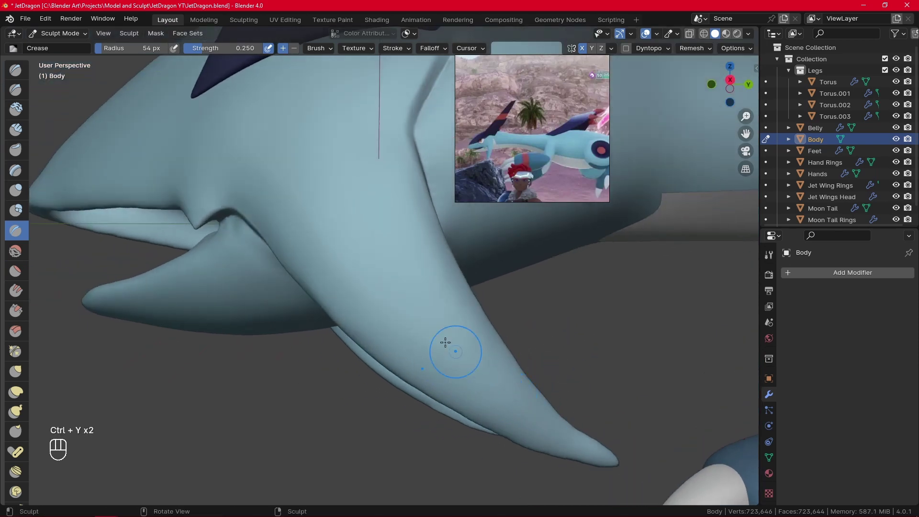
shift+drag(445, 342, 367, 300)
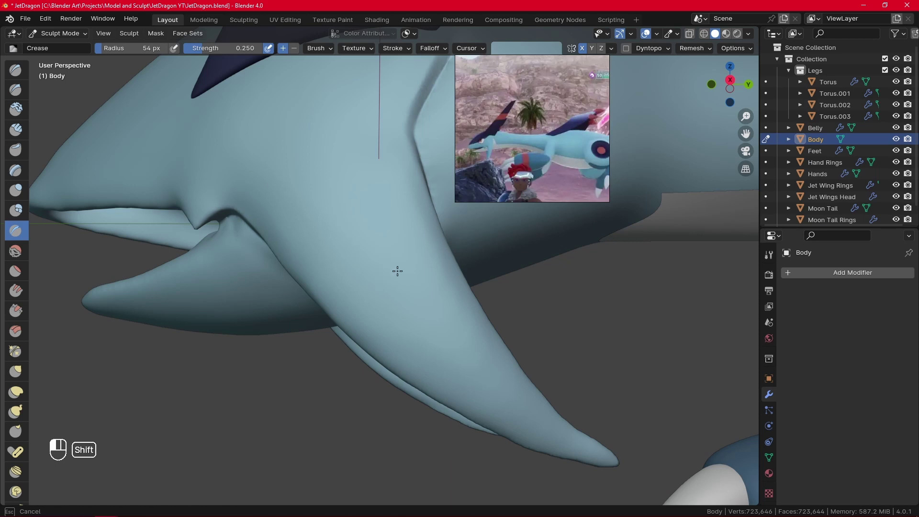
shift+drag(462, 321, 441, 307)
Step: Set the brush radius to 49 px and smooth the cheek horn's base between its rear groove and front crease
key(f)
shift+drag(448, 377, 496, 383)
mouse_move(519, 294)
alt+shift+mouse_down()
mouse_move(509, 376)
mouse_move(537, 393)
mouse_move(525, 376)
alt+shift+mouse_up()
key(f)
click(516, 375)
middle_drag(391, 216, 367, 220)
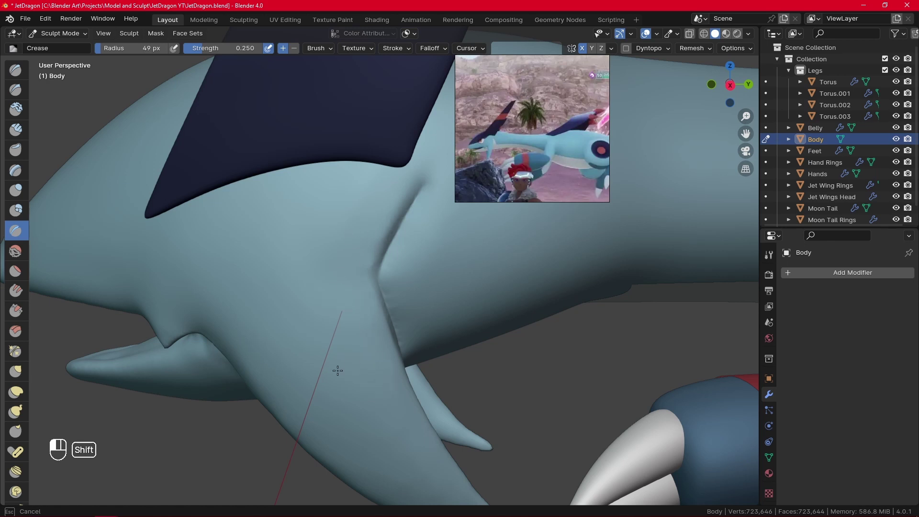
mouse_move(247, 352)
middle_down()
mouse_move(337, 273)
mouse_move(226, 256)
middle_up()
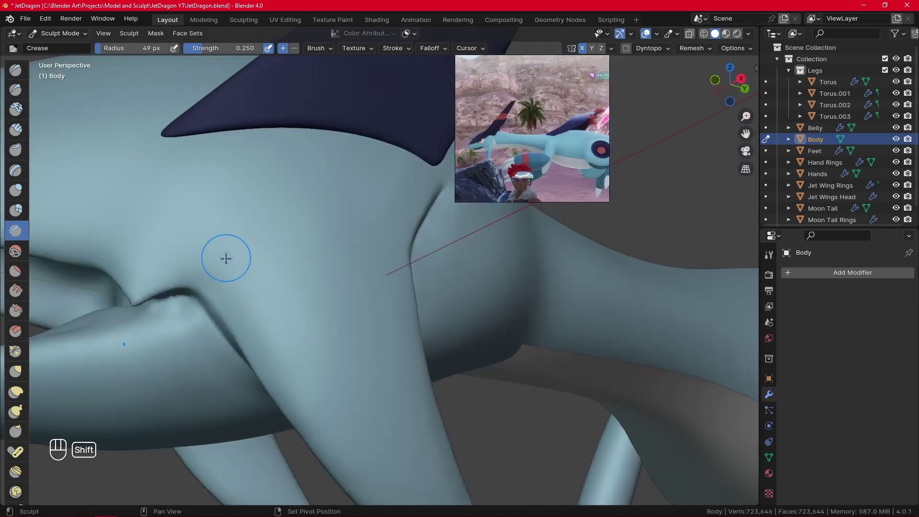
shift+drag(257, 315, 316, 378)
Step: Enlarge the brush radius to 77 px and smooth the broad surface of the upper cheek horn below the head fin
mouse_move(360, 343)
middle_down()
mouse_move(377, 318)
mouse_move(433, 293)
mouse_move(404, 304)
mouse_move(430, 309)
mouse_move(431, 322)
middle_up()
key(f)
click(420, 302)
mouse_move(386, 273)
shift+mouse_down()
mouse_move(375, 219)
mouse_move(390, 284)
shift+mouse_up()
mouse_move(390, 285)
shift+mouse_down()
mouse_move(394, 206)
mouse_move(392, 235)
shift+mouse_up()
middle_drag(438, 188, 415, 181)
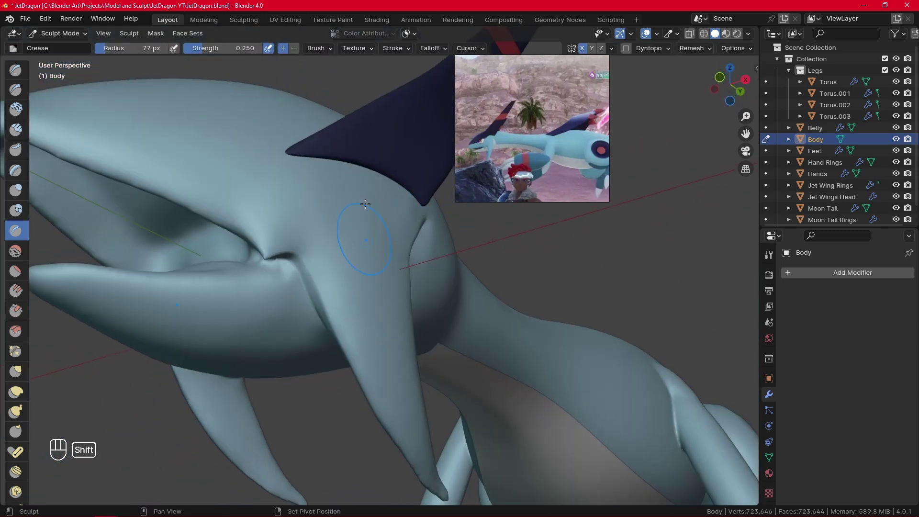
Step: Smooth the lower cheek horn from the outer side at 39 px radius and from behind at 37 px
middle_drag(365, 204, 352, 325)
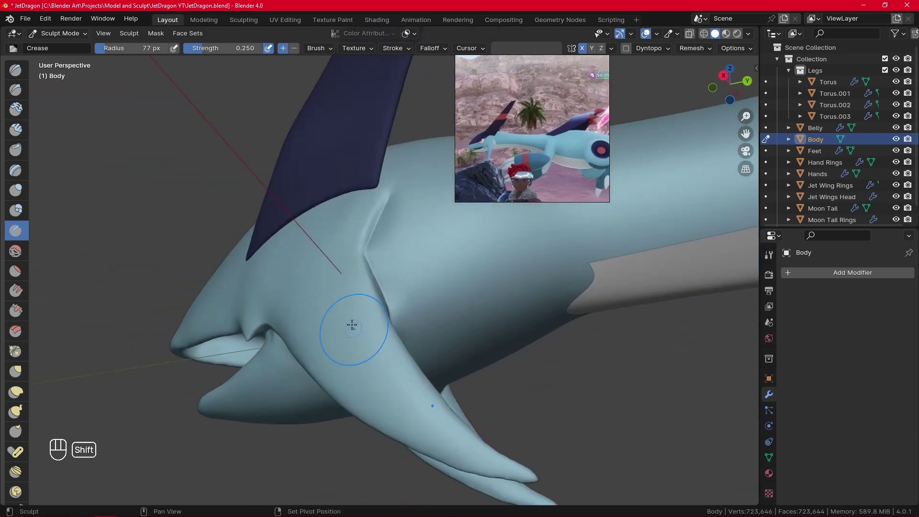
key(f)
click(383, 338)
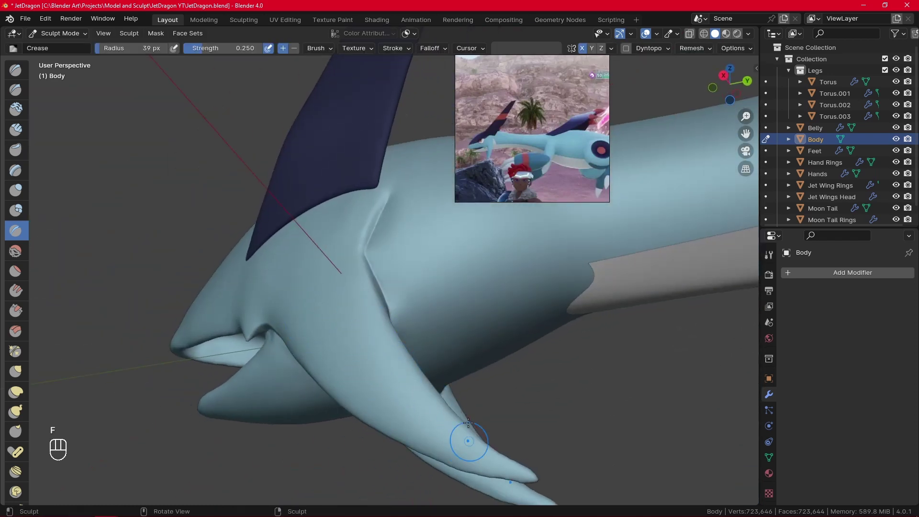
middle_drag(469, 423, 385, 347)
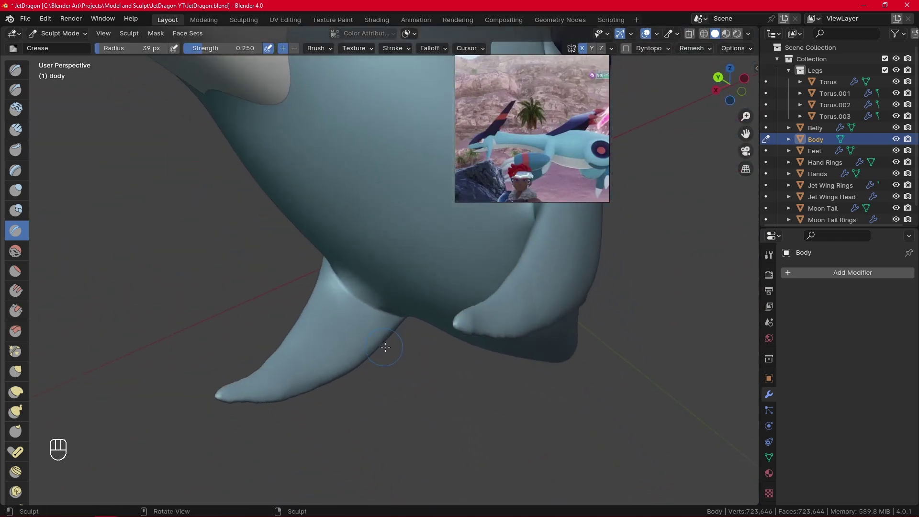
key(f)
key(f)
click(273, 380)
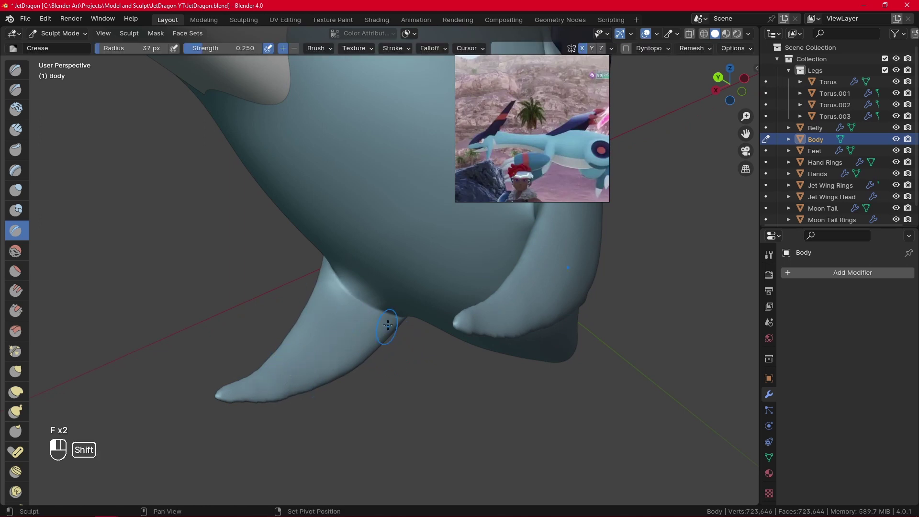
mouse_move(388, 325)
middle_down()
mouse_move(417, 257)
mouse_move(416, 308)
mouse_move(385, 298)
middle_up()
Step: Set the Grab brush radius to 85 px and reshape the end of the cheek horn as seen from below
click(17, 369)
key(f)
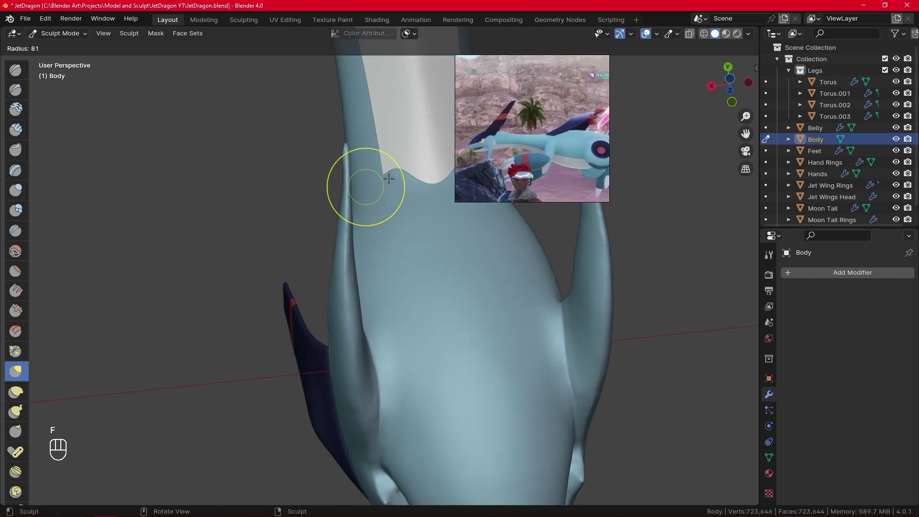
click(405, 185)
alt+drag(363, 184, 353, 181)
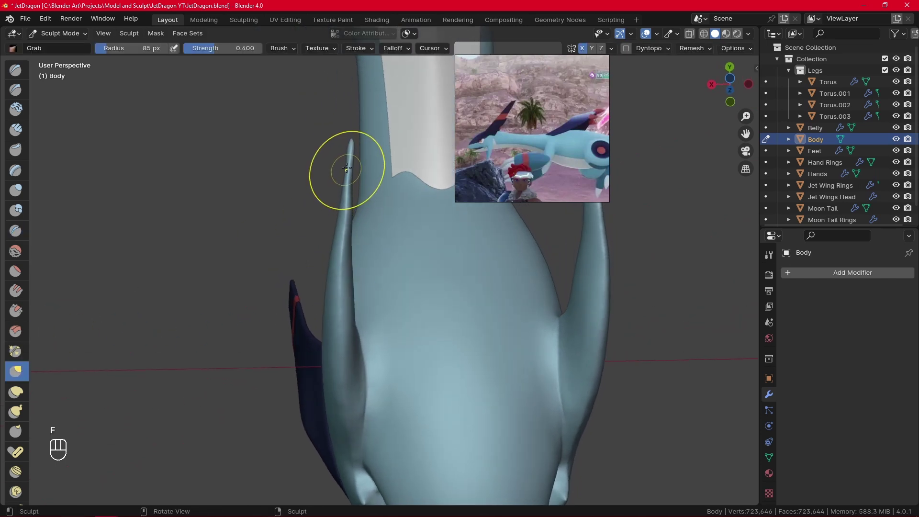
mouse_move(355, 196)
mouse_down()
mouse_move(353, 139)
mouse_move(406, 289)
mouse_move(401, 331)
mouse_up()
Step: Set the brush radius to 32 px and smooth the surface near the cheek horn's tip
key(f)
click(408, 399)
mouse_move(387, 400)
alt+mouse_down()
mouse_move(349, 396)
mouse_move(360, 258)
alt+mouse_up()
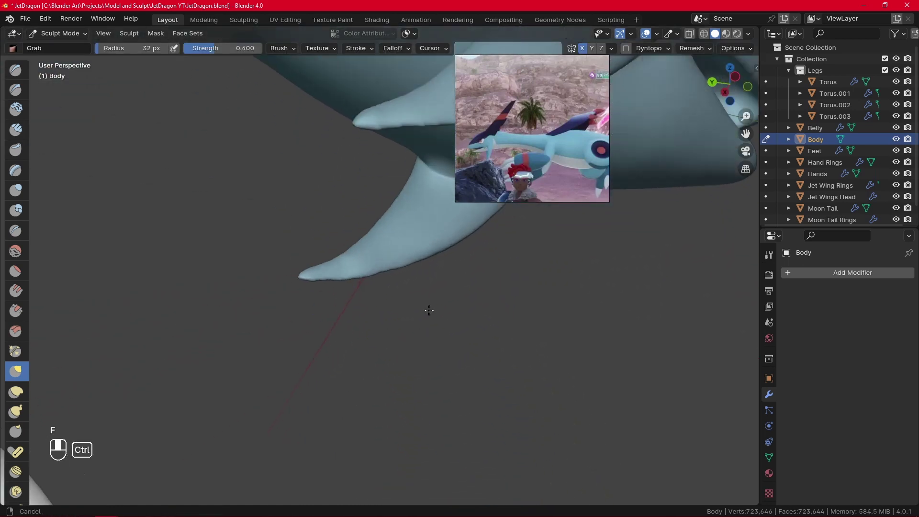
ctrl+alt+drag(411, 297, 466, 320)
shift+drag(381, 289, 374, 294)
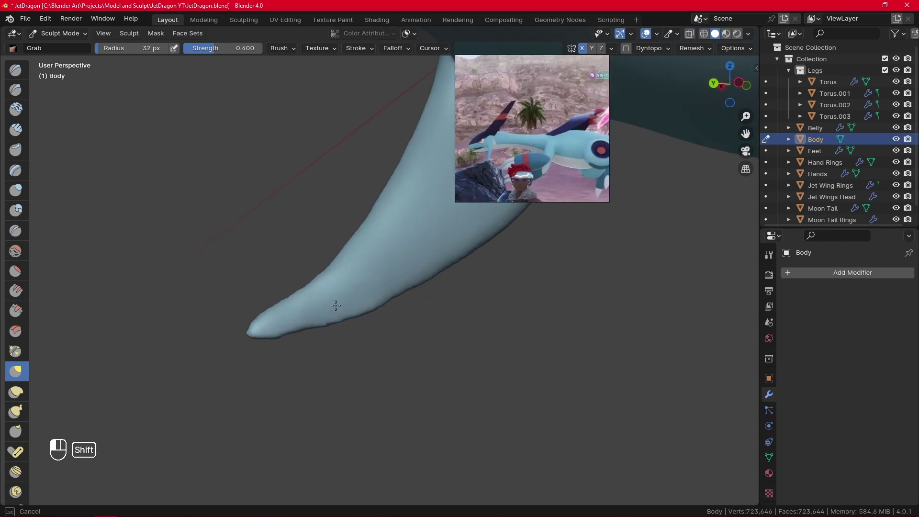
Step: Pull the cheek horn's tip into a slimmer, sharper point with the Grab brush at 37 px radius in right side view
key(KP_3)
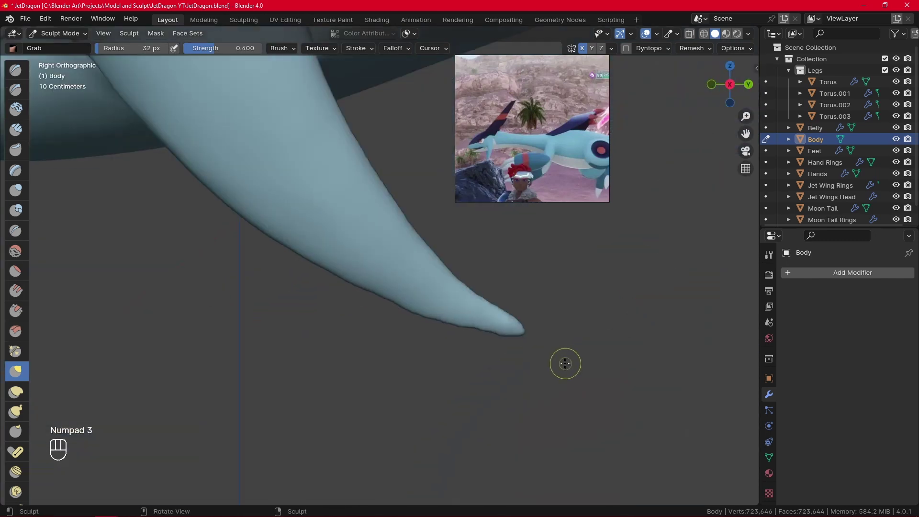
ctrl+alt+drag(564, 364, 528, 230)
alt+shift+drag(470, 379, 471, 423)
key(f)
click(433, 324)
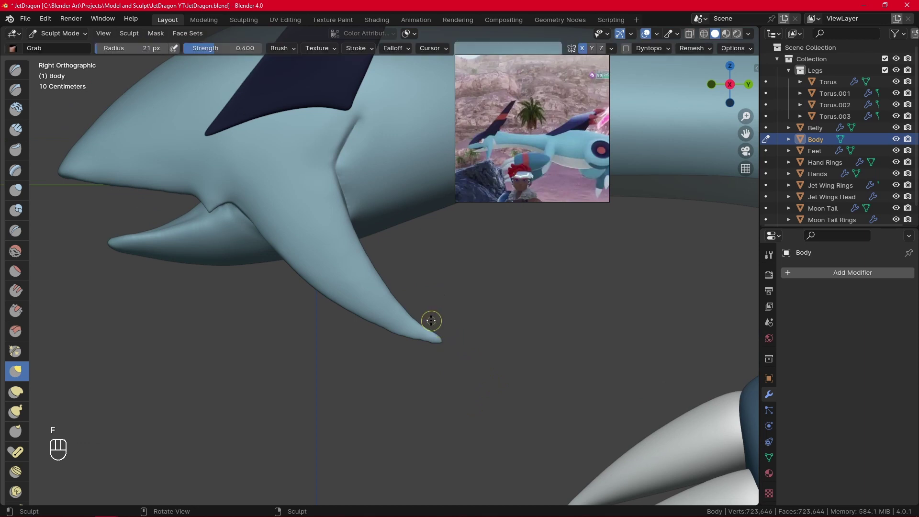
key(f)
click(391, 332)
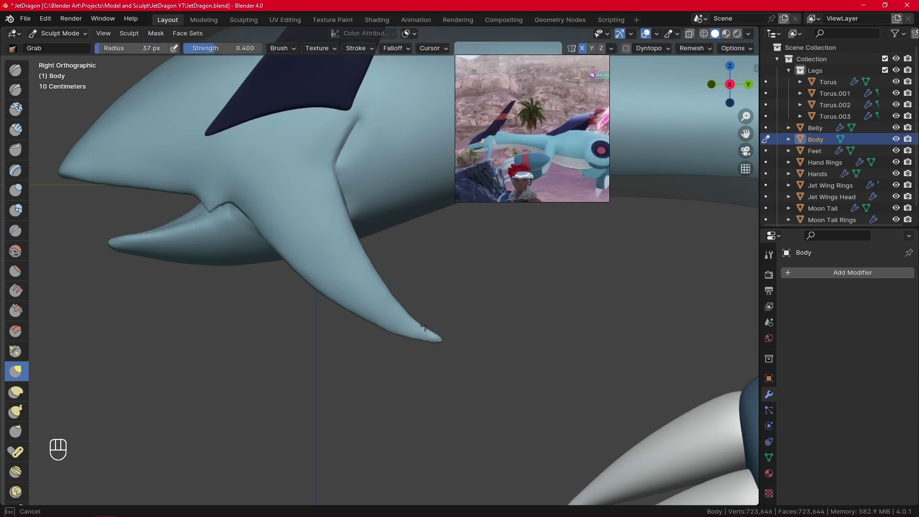
shift+middle_drag(431, 288, 461, 359)
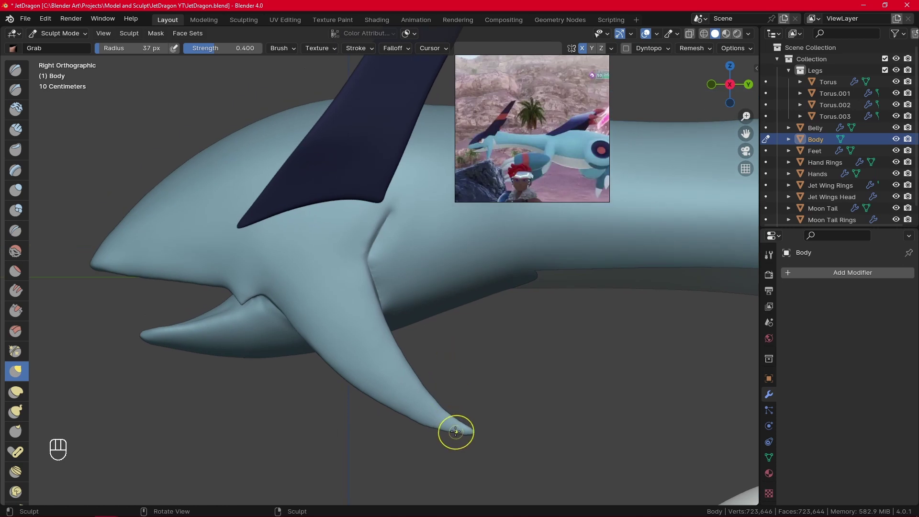
drag(456, 432, 458, 433)
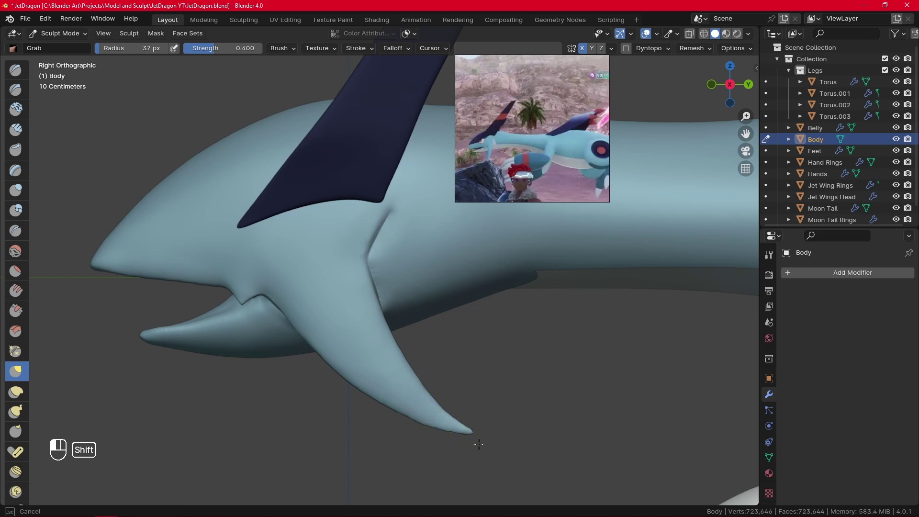
Step: Adjust the cheek horn's rear edge with the Grab brush at 73 px radius and smooth its rear crease at 37 px
shift+middle_drag(424, 328, 448, 369)
key(f)
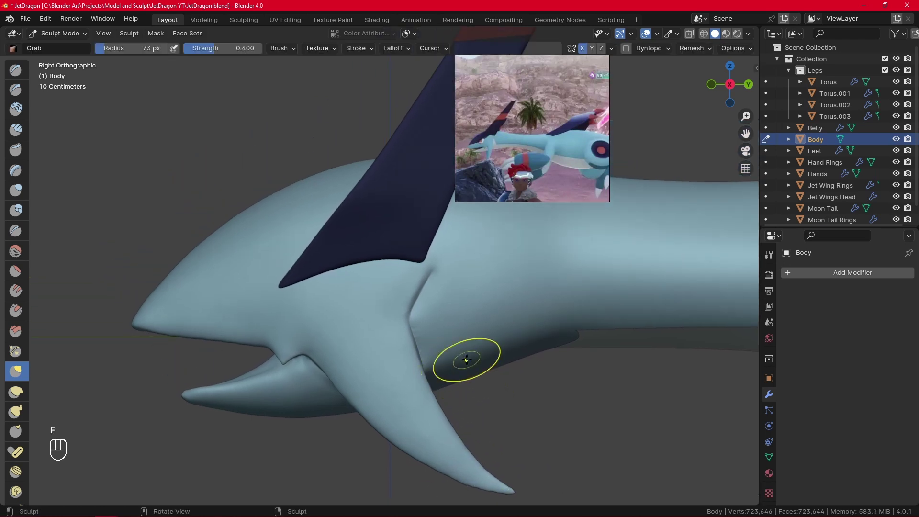
click(415, 342)
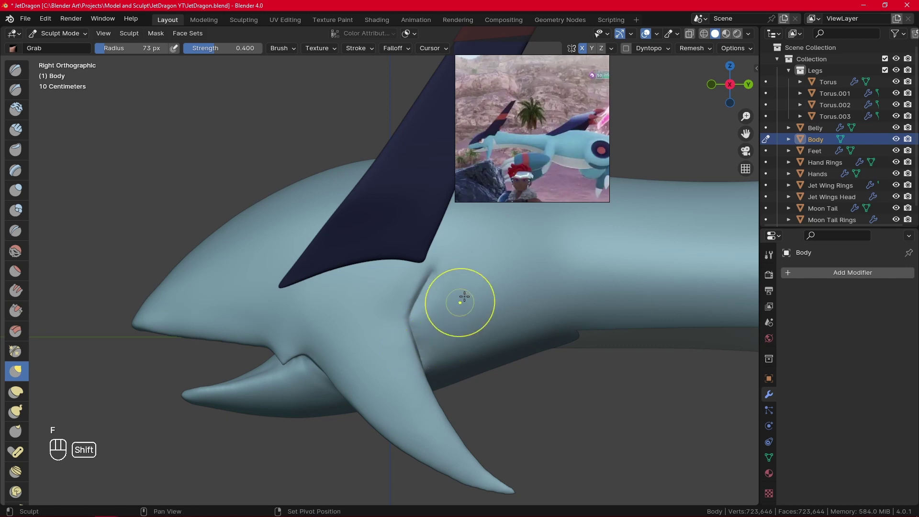
shift+middle_drag(501, 291, 517, 277)
middle_drag(474, 333, 447, 322)
ctrl+middle_drag(447, 321, 470, 283)
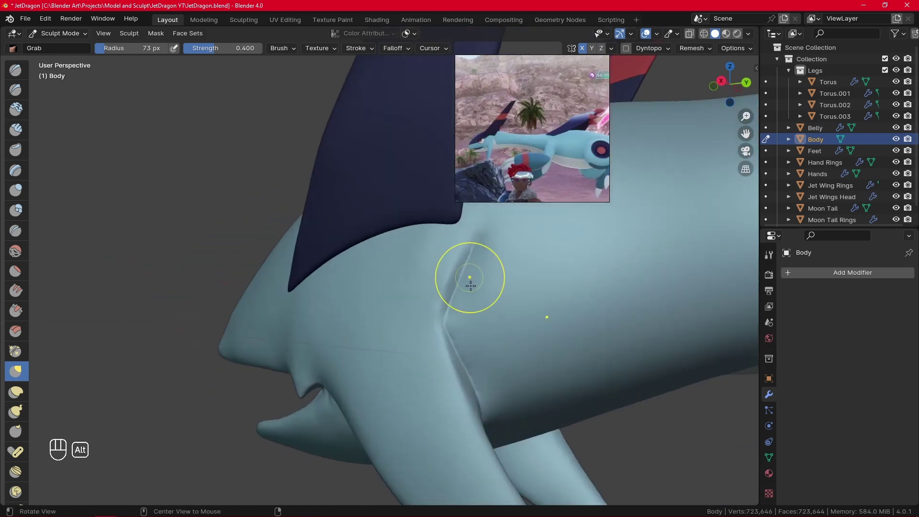
key(f)
click(460, 327)
shift+drag(467, 330, 464, 336)
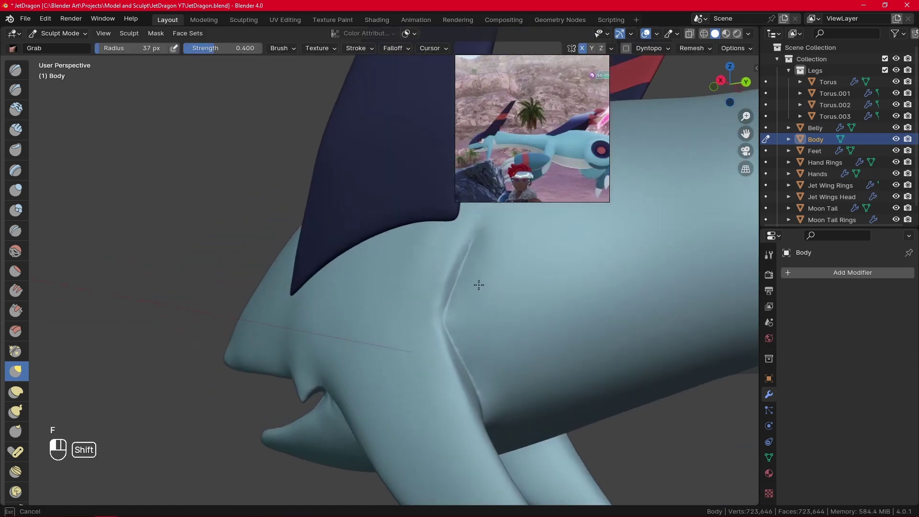
Step: Smooth the lower end of the cheek horn's rear crease and the horn's base from underneath
shift+drag(499, 418, 501, 413)
mouse_move(498, 378)
alt+mouse_down()
mouse_move(476, 364)
mouse_move(451, 365)
alt+mouse_up()
mouse_move(421, 429)
shift+mouse_down()
mouse_move(433, 403)
mouse_move(413, 360)
shift+mouse_up()
mouse_move(351, 328)
shift+mouse_down()
mouse_move(420, 393)
mouse_move(340, 324)
shift+mouse_up()
ctrl+alt+drag(395, 253, 450, 349)
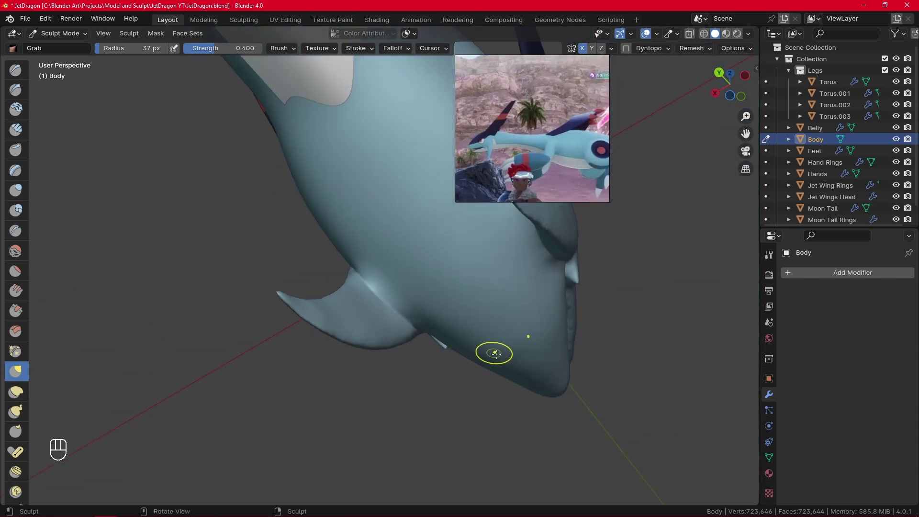
Step: Set the Grab brush radius to 63 px and examine the head in right side view and from below the open mouth
key(KP_3)
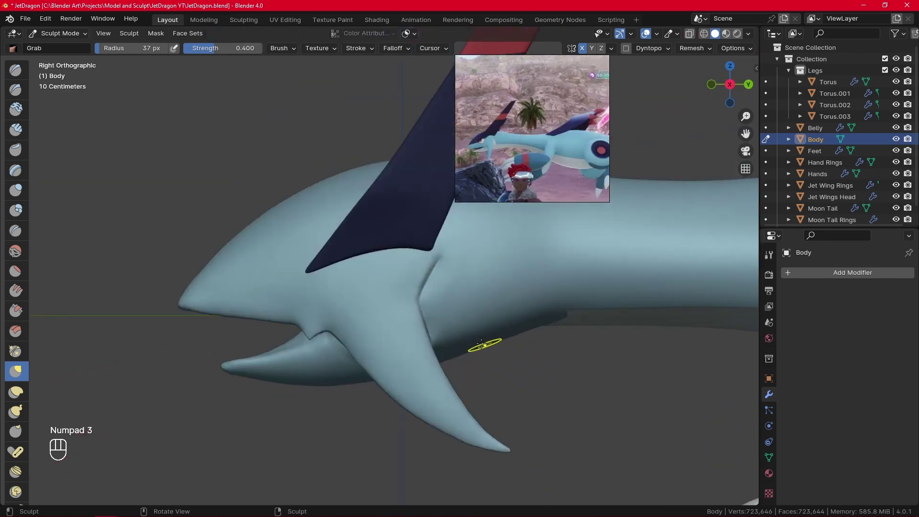
scroll(474, 347, up, 2)
key(f)
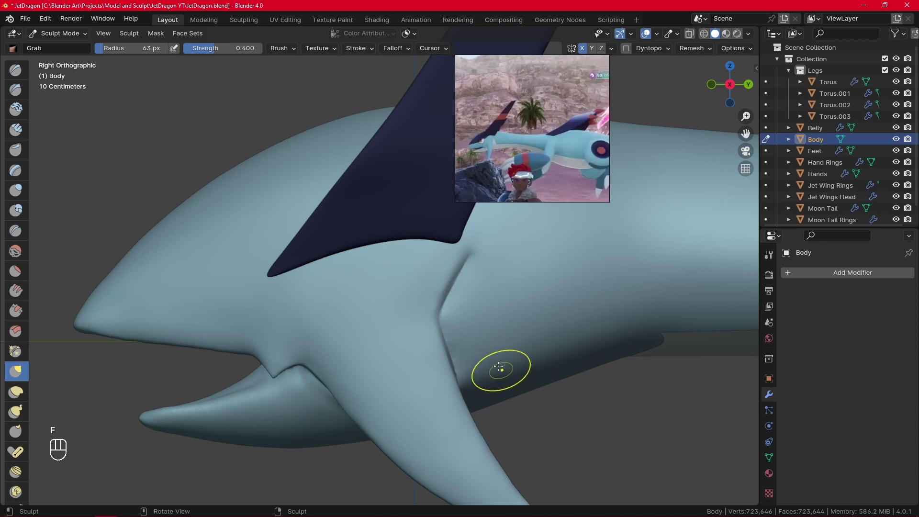
mouse_move(379, 416)
middle_down()
mouse_move(455, 342)
mouse_move(382, 353)
mouse_move(64, 252)
middle_up()
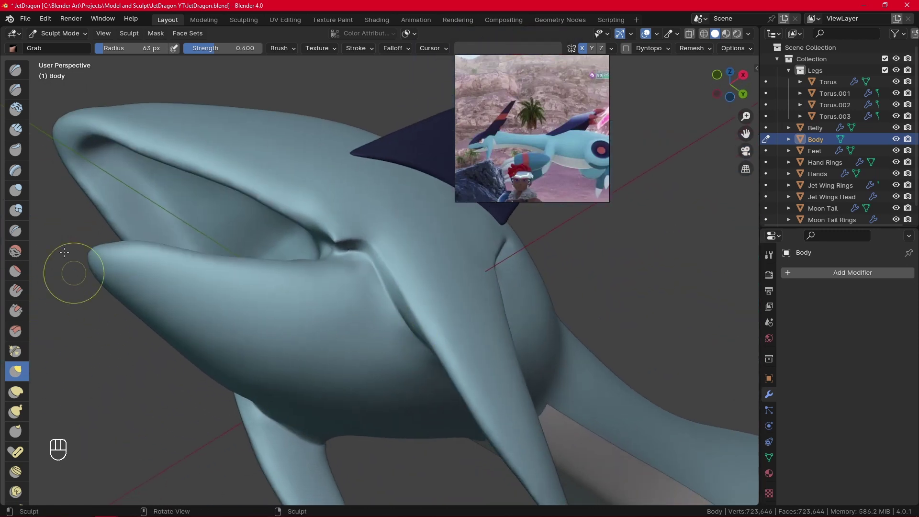
Step: Switch to the Inflate/Deflate brush at 74 px radius and smooth the lower jaw beside the cheek horn's front crease
click(18, 188)
scroll(374, 370, up, 3)
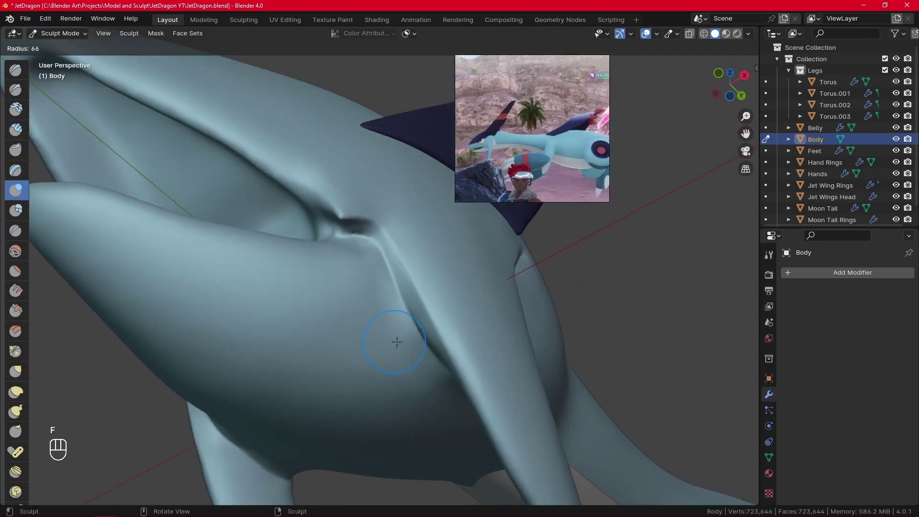
key(f)
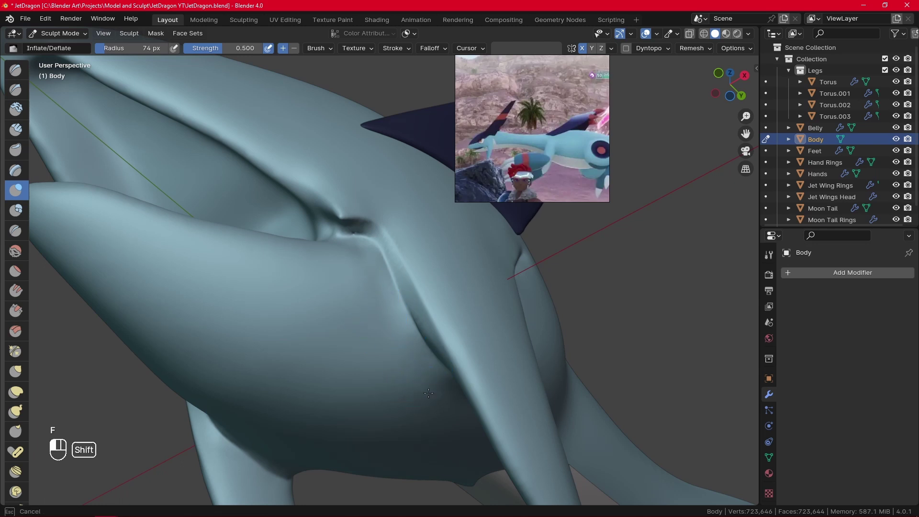
mouse_move(362, 266)
shift+mouse_down()
mouse_move(370, 265)
mouse_move(415, 371)
shift+mouse_up()
mouse_move(417, 376)
alt+middle_down()
mouse_move(369, 365)
mouse_move(377, 362)
alt+middle_up()
shift+drag(307, 349, 286, 341)
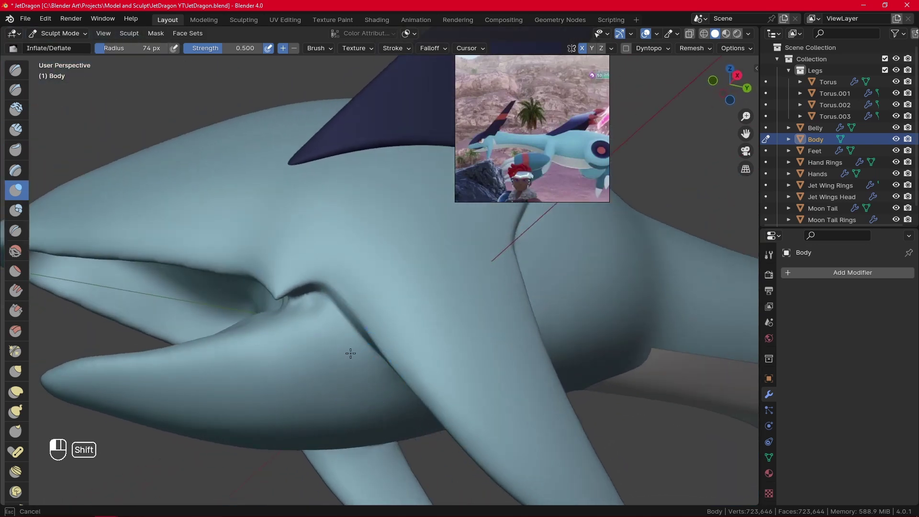
shift+drag(278, 374, 468, 369)
Step: Deflate the inner mouth corner with the subtractive Inflate/Deflate brush at 40 px radius and smooth it at 58 px
key(KP_3)
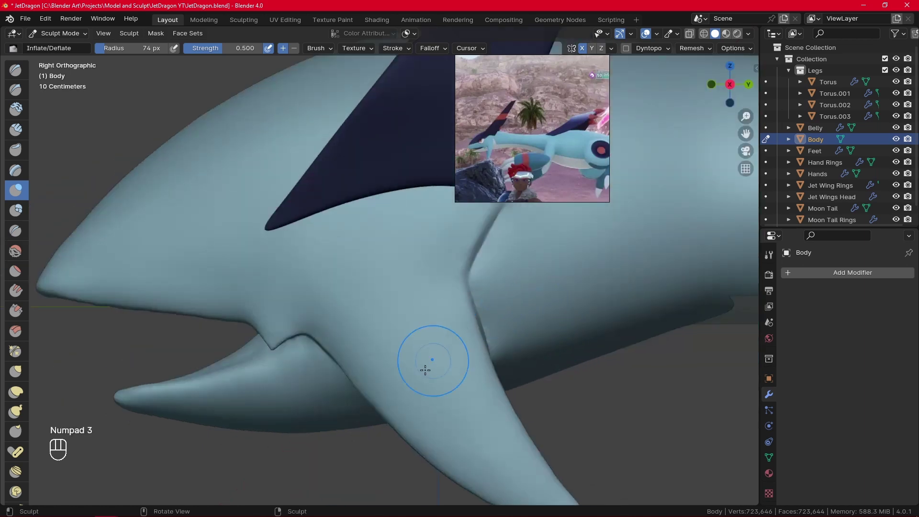
mouse_move(384, 386)
middle_down()
mouse_move(498, 349)
mouse_move(561, 300)
mouse_move(525, 283)
middle_up()
key(f)
click(428, 317)
alt+middle_drag(430, 319, 476, 359)
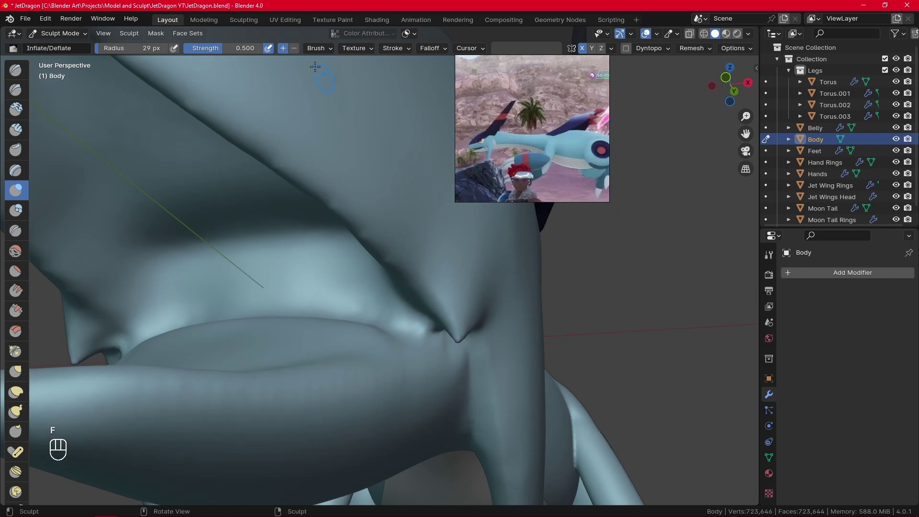
key(f)
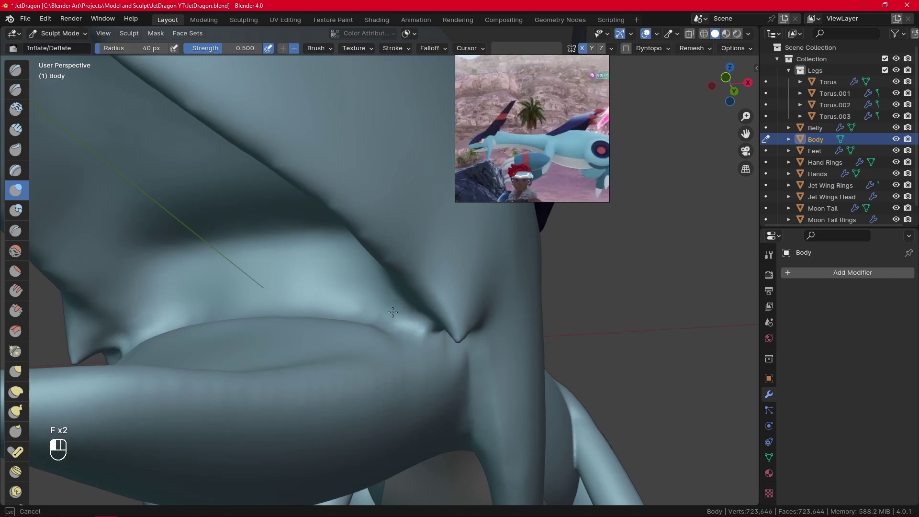
key(f)
mouse_move(400, 317)
mouse_down()
mouse_move(349, 296)
mouse_move(345, 281)
mouse_move(359, 290)
mouse_move(344, 283)
mouse_up()
click(380, 300)
shift+drag(390, 314, 401, 322)
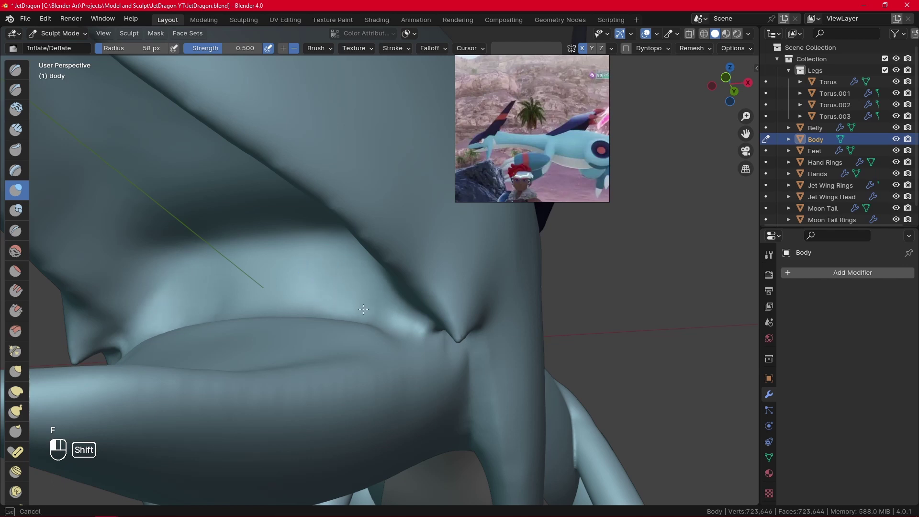
Step: Set the brush radius to 46 px and smooth the inner side of the cheek horn from its base toward the tip
alt+middle_drag(297, 263, 412, 268)
alt+middle_drag(366, 379, 361, 317)
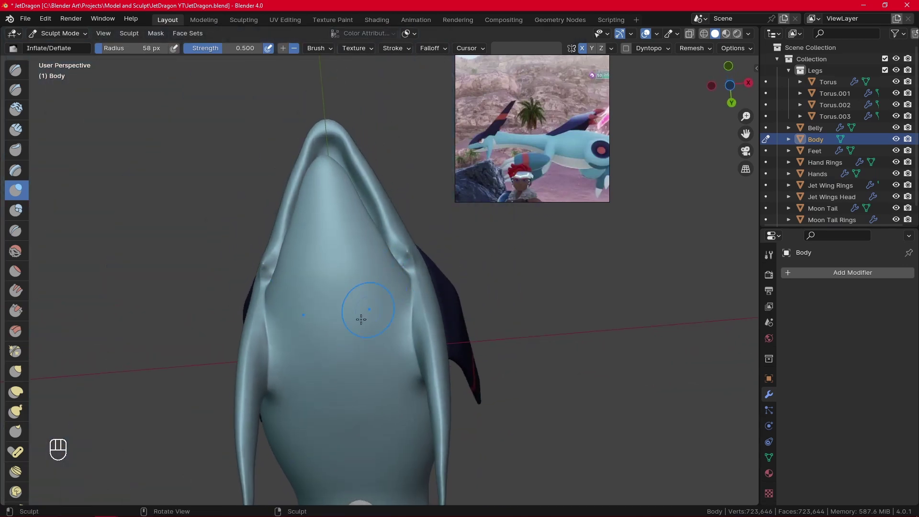
alt+shift+middle_drag(331, 397, 348, 268)
scroll(344, 274, up, 3)
key(f)
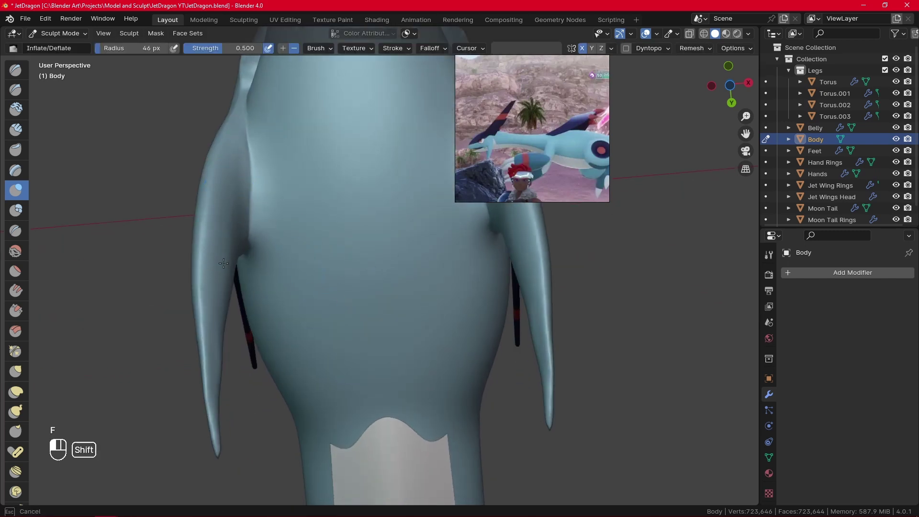
shift+drag(236, 205, 234, 213)
mouse_move(225, 196)
alt+middle_down()
mouse_move(247, 206)
mouse_move(192, 187)
alt+middle_up()
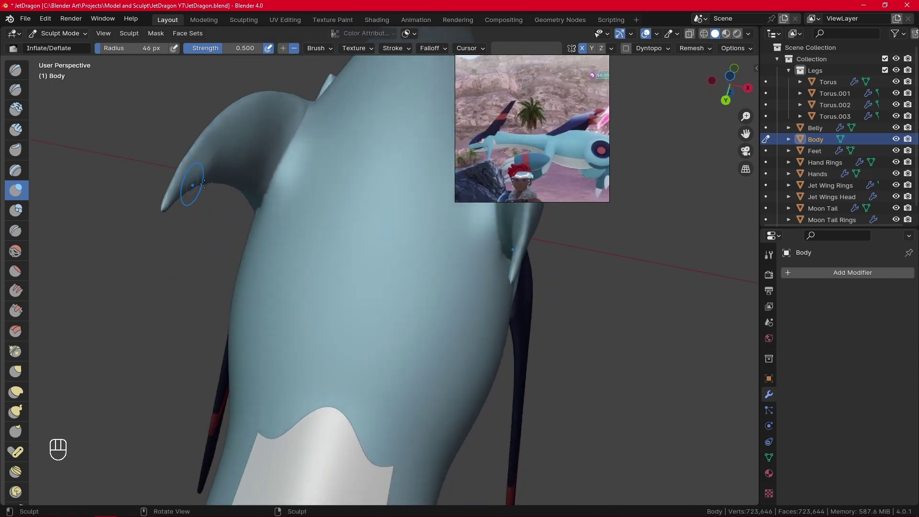
shift+drag(230, 161, 268, 145)
middle_drag(204, 165, 277, 198)
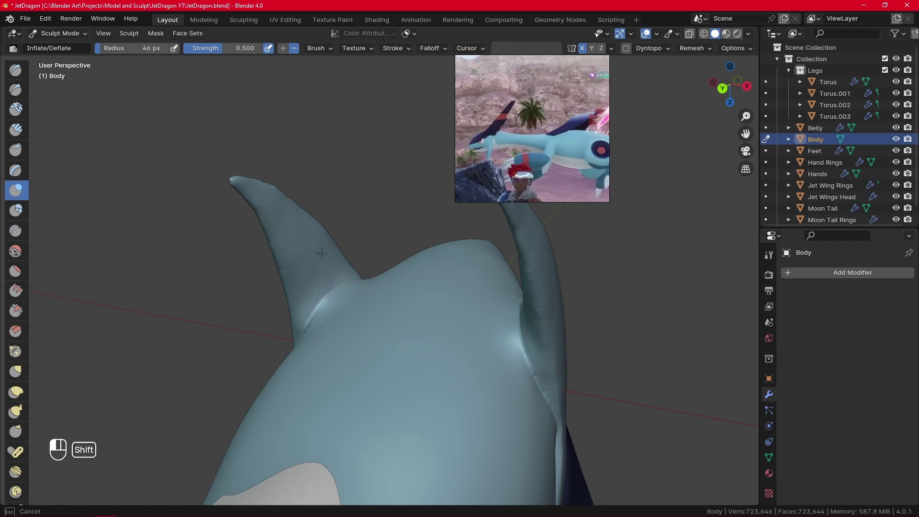
middle_drag(321, 253, 432, 250)
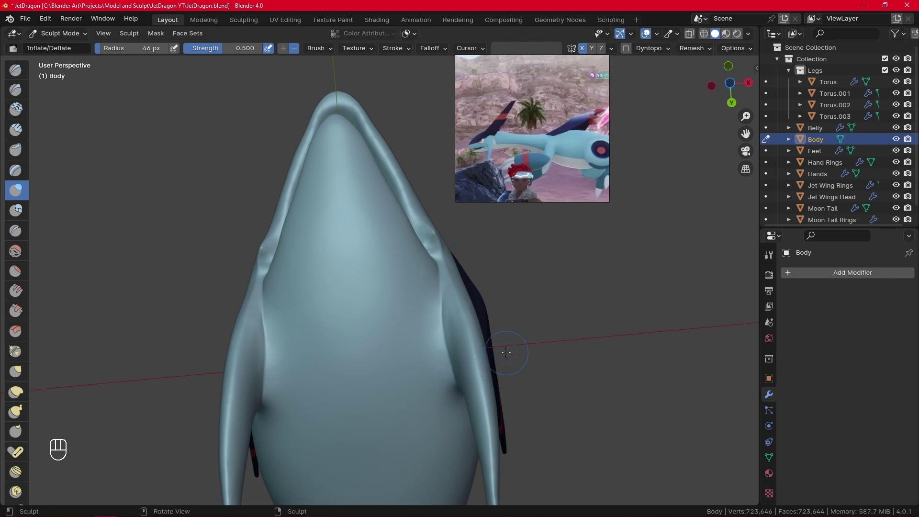
Step: Sharpen the upper jaw's rim from the mouth corner to the snout tip with the additive Crease brush at 49 px radius
mouse_move(434, 248)
alt+middle_down()
mouse_move(450, 272)
mouse_move(471, 257)
mouse_move(532, 250)
mouse_move(517, 252)
mouse_move(538, 311)
mouse_move(440, 287)
mouse_move(396, 429)
alt+middle_up()
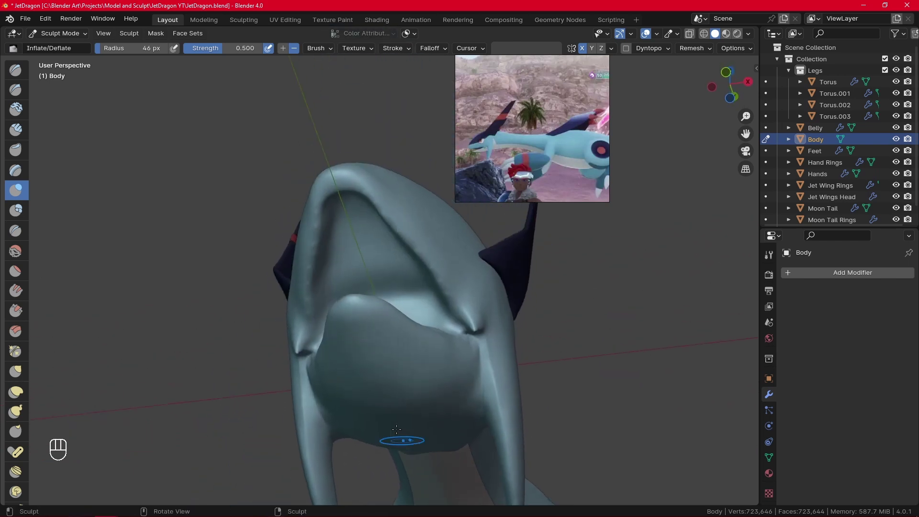
click(17, 237)
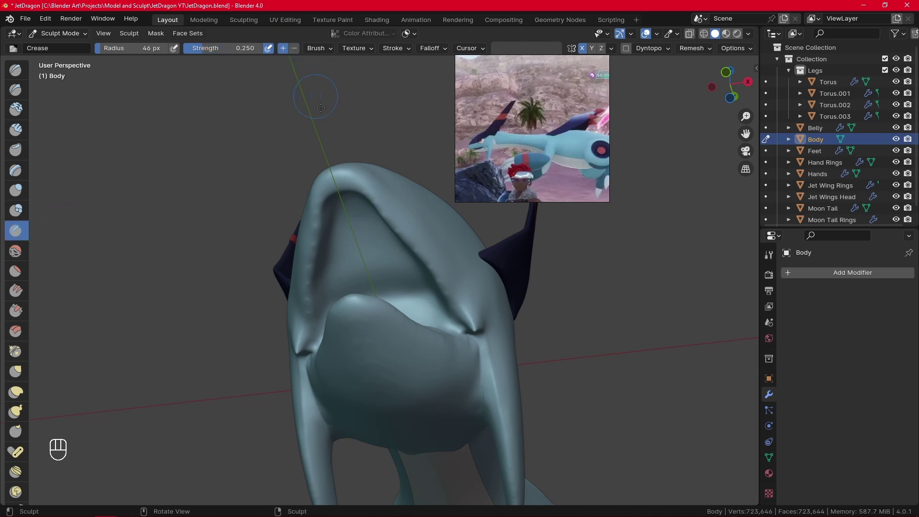
mouse_move(431, 268)
alt+shift+middle_down()
mouse_move(455, 378)
mouse_move(460, 297)
alt+shift+middle_up()
mouse_move(460, 297)
alt+middle_down()
mouse_move(484, 264)
mouse_move(433, 257)
mouse_move(437, 230)
alt+middle_up()
key(f)
click(473, 263)
key(f)
key(f)
key(f)
click(440, 250)
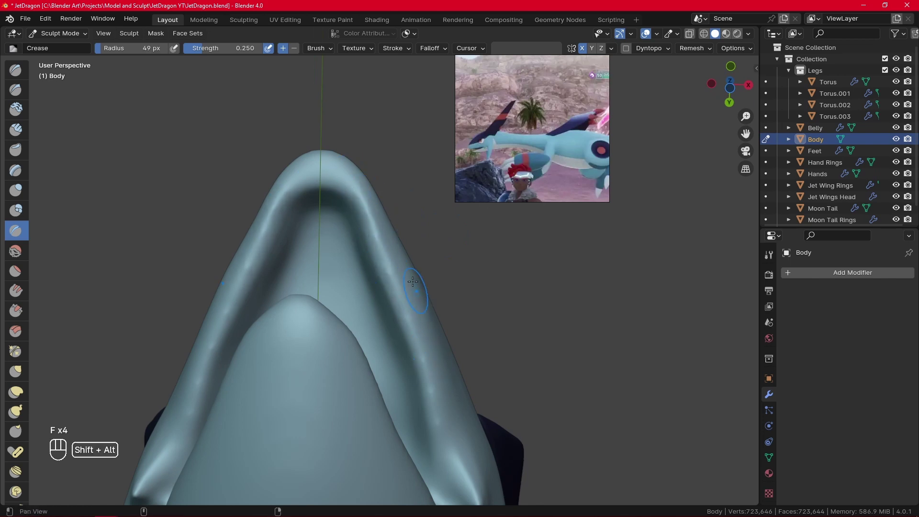
alt+shift+middle_drag(413, 282, 356, 174)
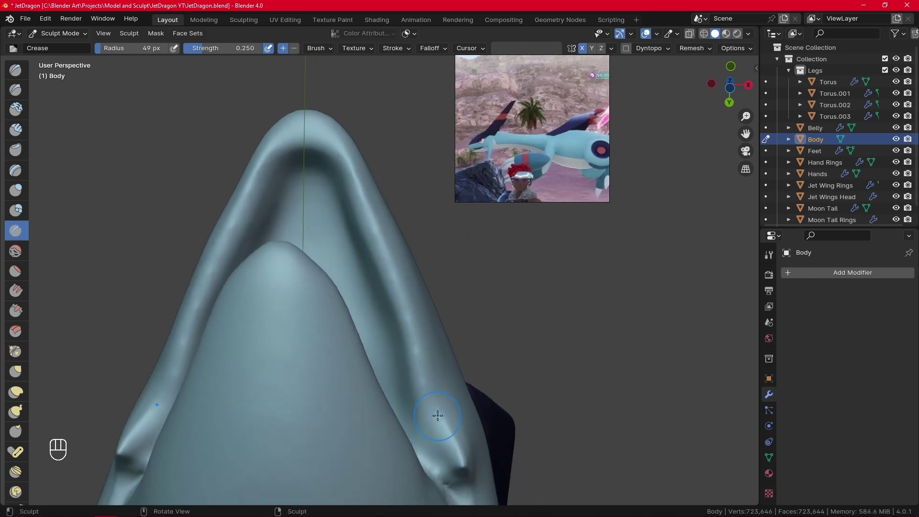
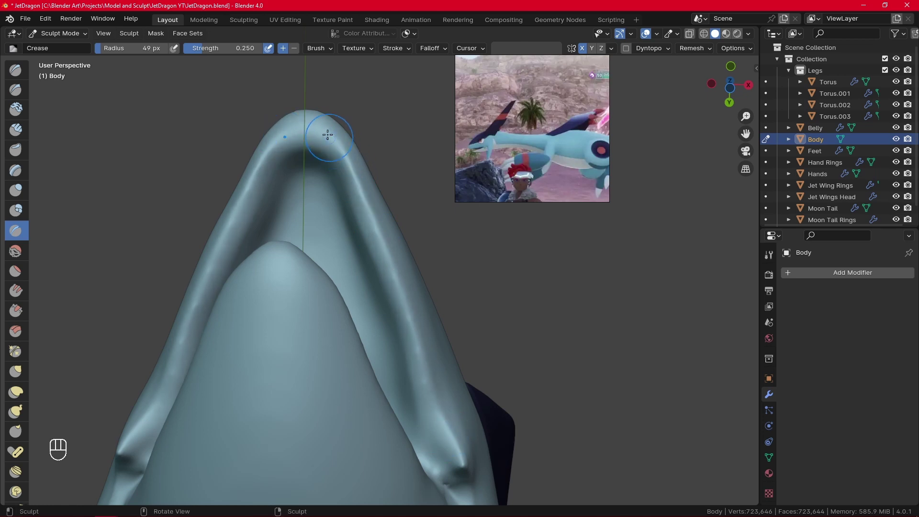
drag(328, 135, 372, 206)
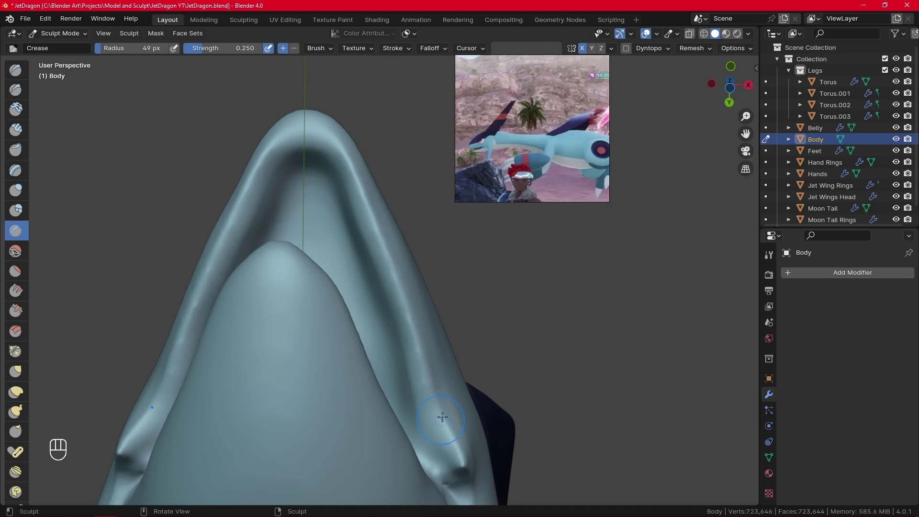
Step: Set the Crease brush radius to 53 px and smooth the upper jaw's inner surface along the rim from the snout tip to the mouth corner
mouse_move(442, 417)
alt+middle_down()
mouse_move(456, 324)
mouse_move(465, 329)
mouse_move(384, 355)
mouse_move(388, 379)
mouse_move(483, 283)
alt+middle_up()
key(f)
click(458, 329)
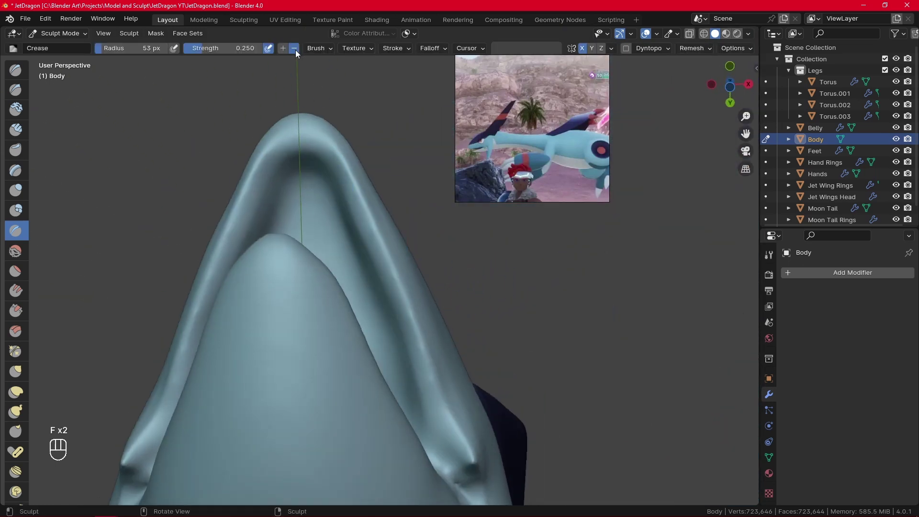
click(375, 267)
shift+drag(344, 207, 347, 201)
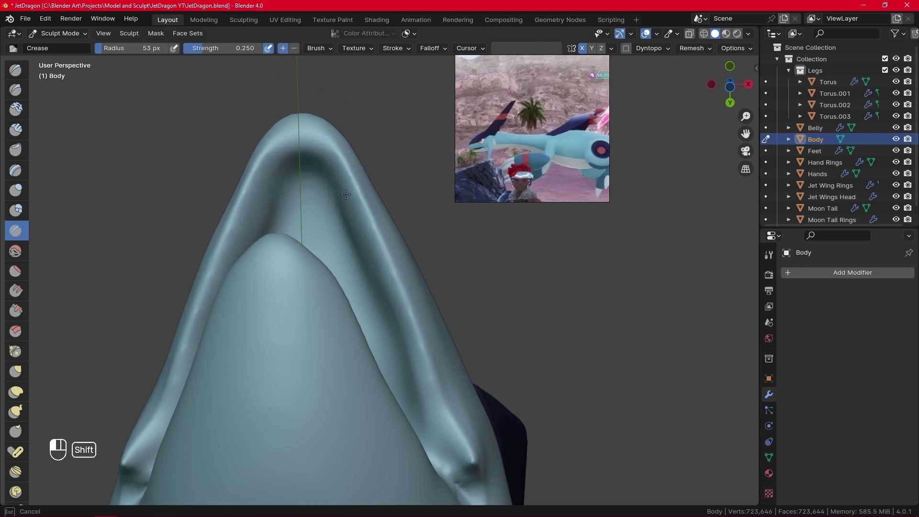
shift+drag(361, 234, 380, 271)
shift+drag(413, 370, 405, 365)
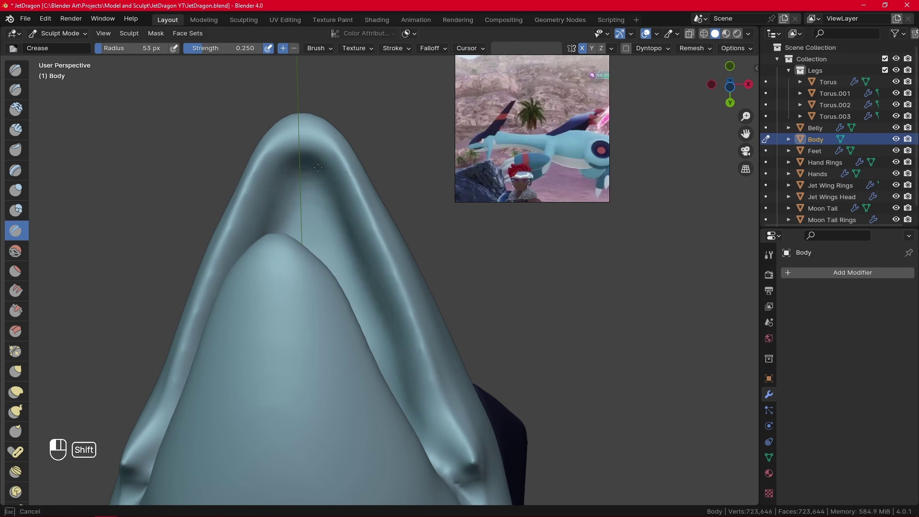
shift+drag(292, 163, 368, 282)
middle_drag(391, 302, 528, 339)
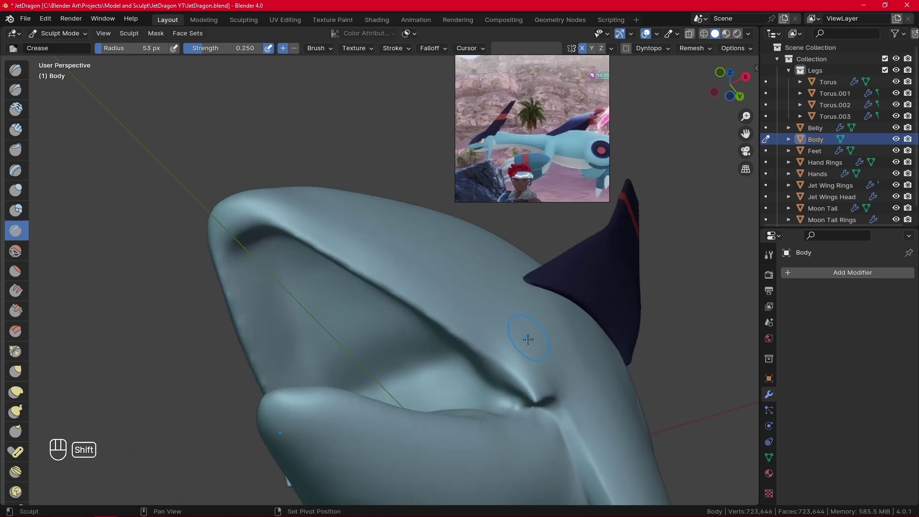
Step: Smooth the rim at the snout tip, raising the brush radius to 70 px for the underside seen from the right
shift+drag(268, 203, 269, 192)
middle_drag(383, 253, 468, 301)
key(KP_3)
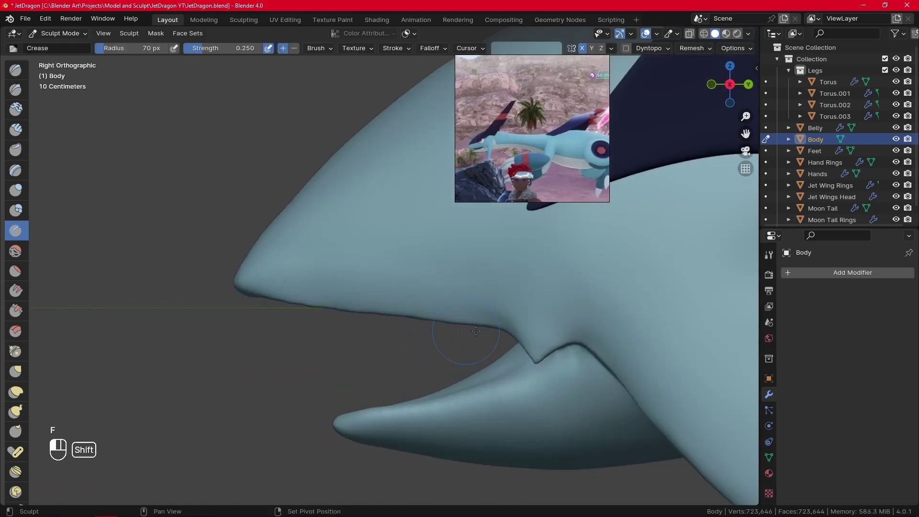
key(shift+f)
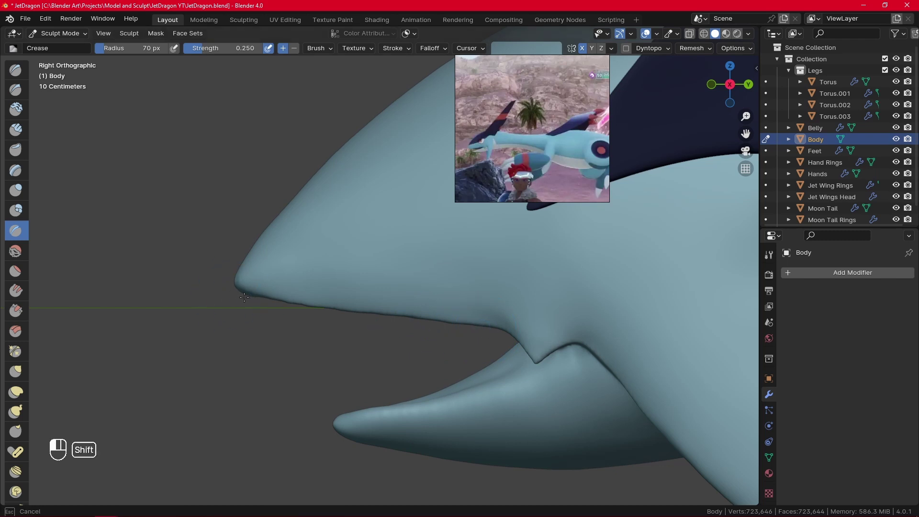
shift+drag(244, 297, 242, 298)
Step: Switch to the Grab brush at 89 px radius and pull the underside of the snout tip into a cleaner point
click(16, 372)
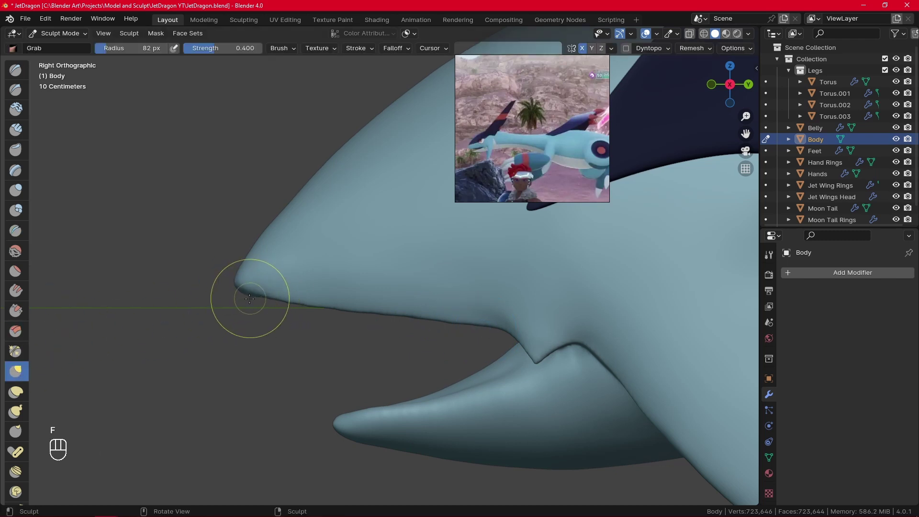
key(f)
click(247, 291)
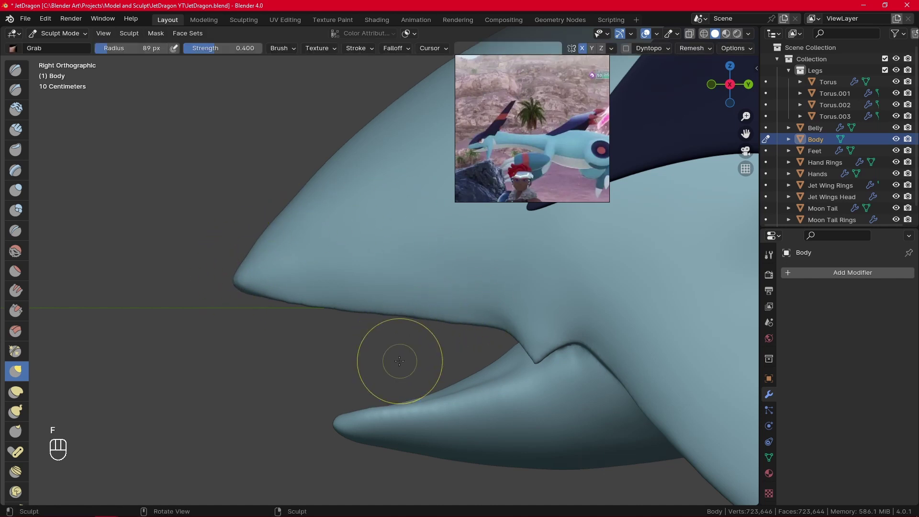
key(f)
click(429, 361)
middle_drag(389, 338, 125, 287)
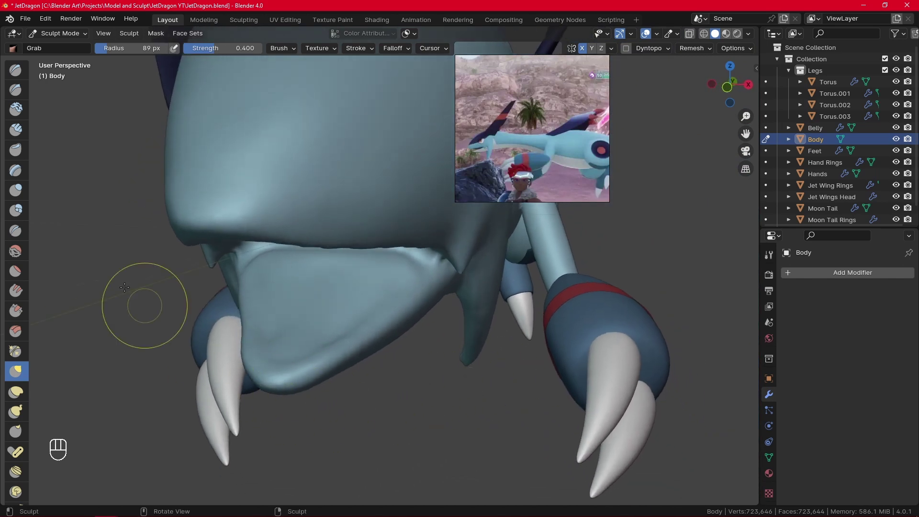
Step: Switch to the additive Crease brush at 37 px radius and sharpen the lower jaw's rim
click(16, 228)
mouse_move(316, 329)
middle_down()
mouse_move(383, 357)
mouse_move(410, 347)
middle_up()
key(f)
click(436, 375)
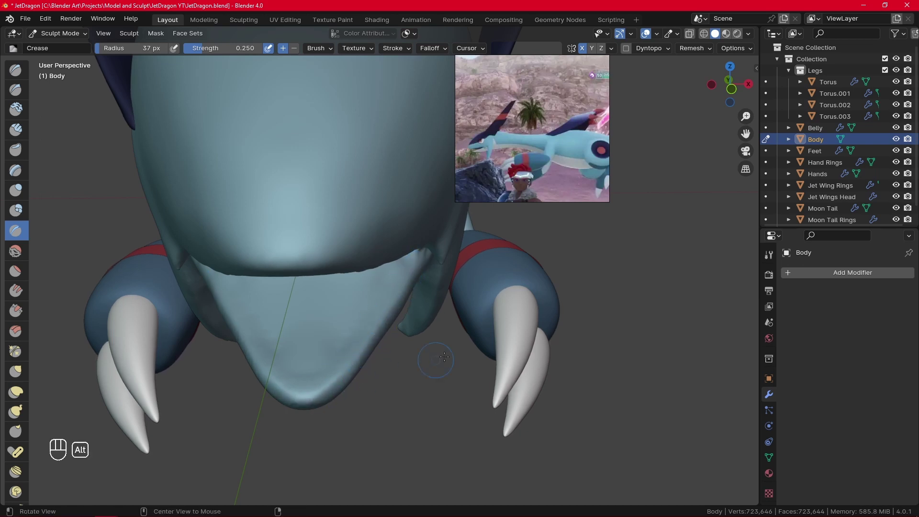
alt+drag(434, 359, 345, 323)
alt+drag(500, 262, 446, 282)
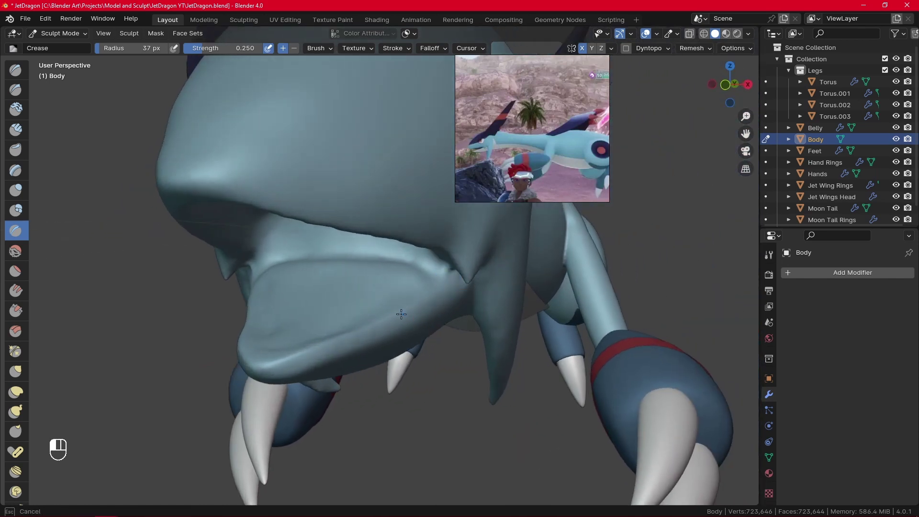
Step: Define the lower jaw's upper ridge back toward the mouth corner with the Crease brush at 24 px radius
alt+drag(369, 329, 403, 349)
key(f)
click(397, 349)
middle_drag(402, 349, 413, 330)
drag(443, 314, 446, 313)
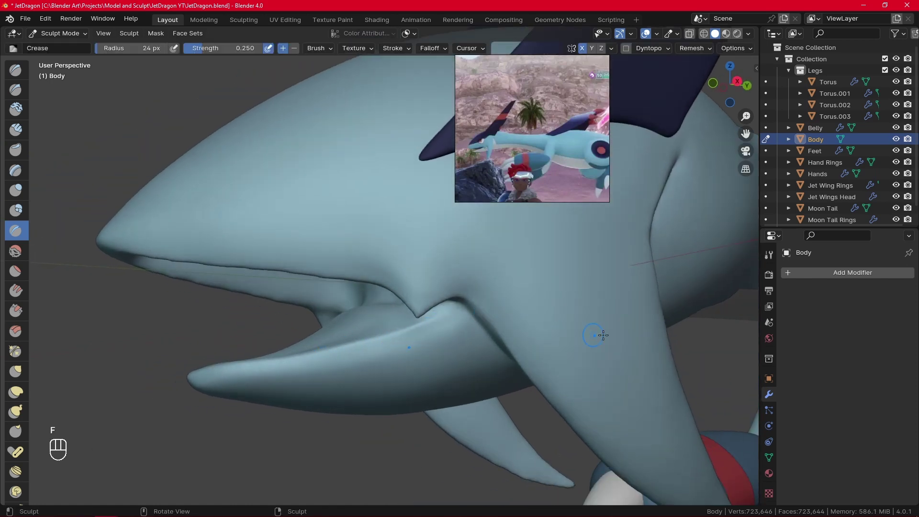
key(KP_3)
click(454, 308)
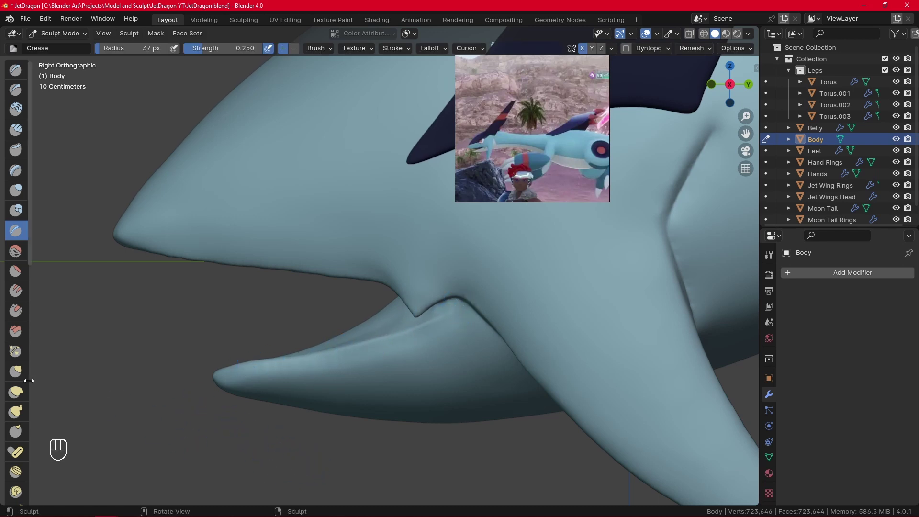
Step: Reshape the lower jaw below the cheek horn and near its tip with the Grab brush at 95 px radius, smoothing the rim
key(g)
key(f)
click(444, 327)
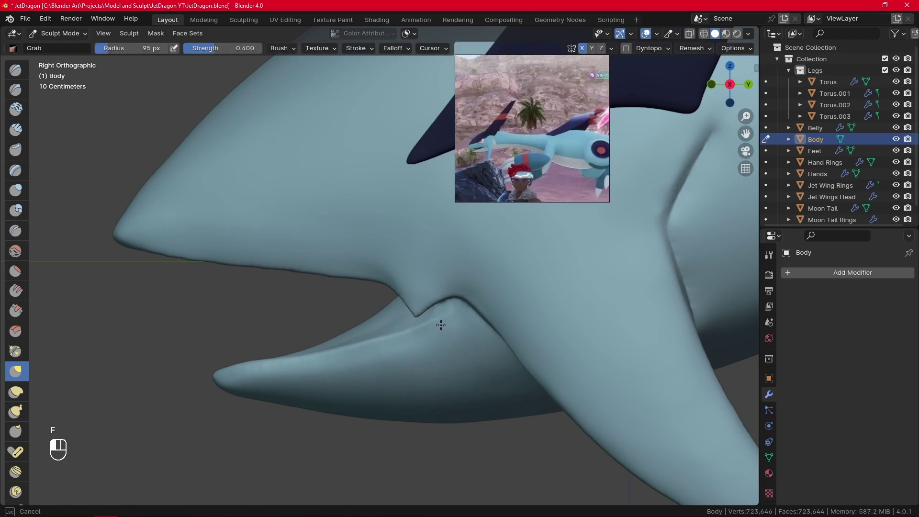
middle_drag(434, 340, 481, 333)
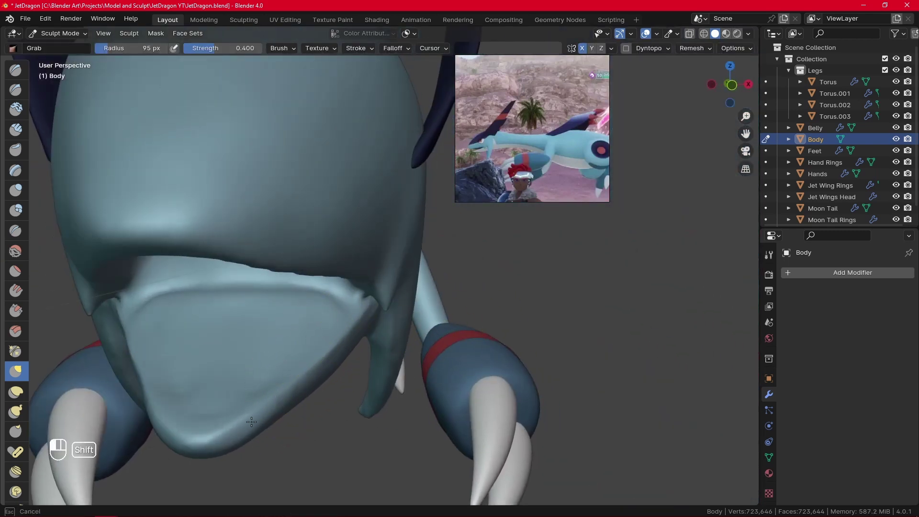
key(KP_3)
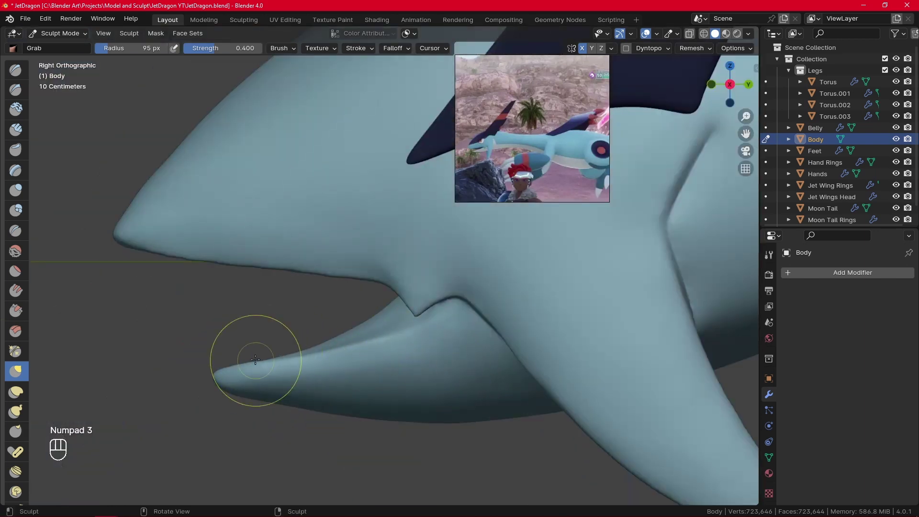
drag(244, 363, 232, 365)
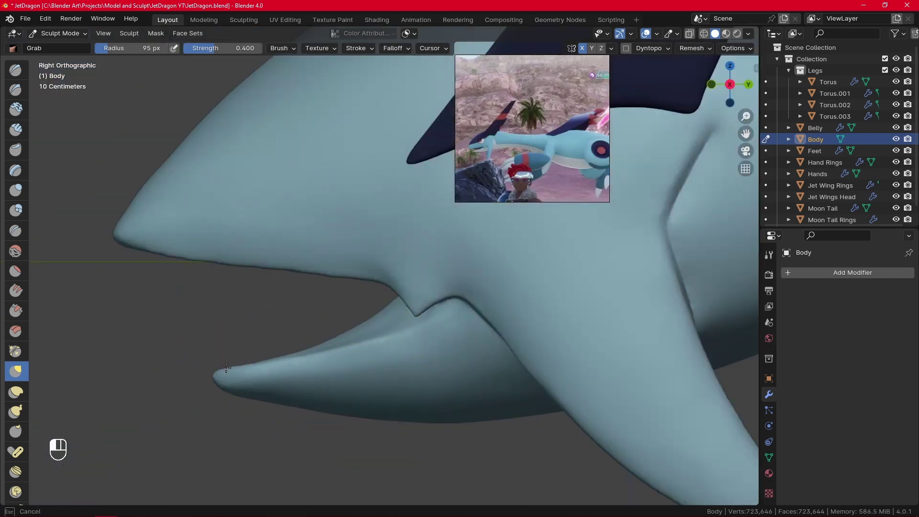
Step: Adjust the lower jaw's upper edge with the Grab brush at 77 px radius and its tip at 66 px
key(f)
click(278, 338)
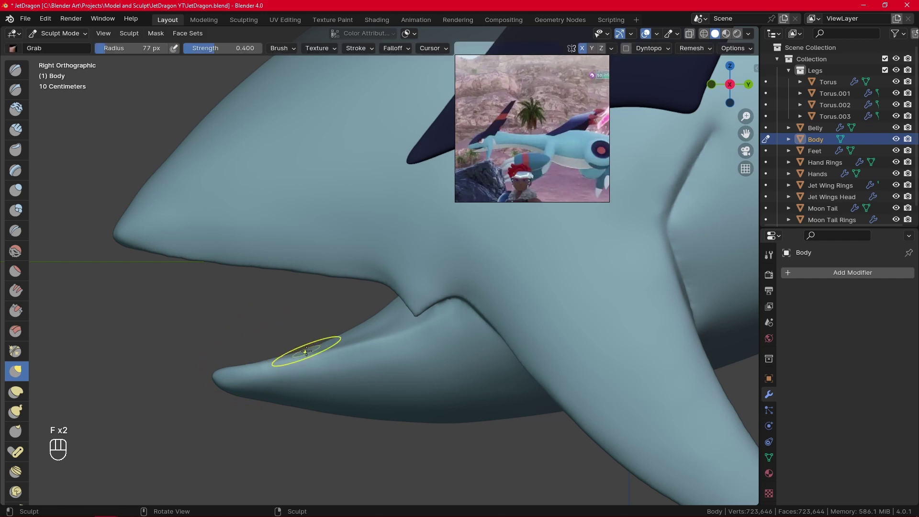
drag(299, 358, 320, 351)
drag(320, 351, 406, 331)
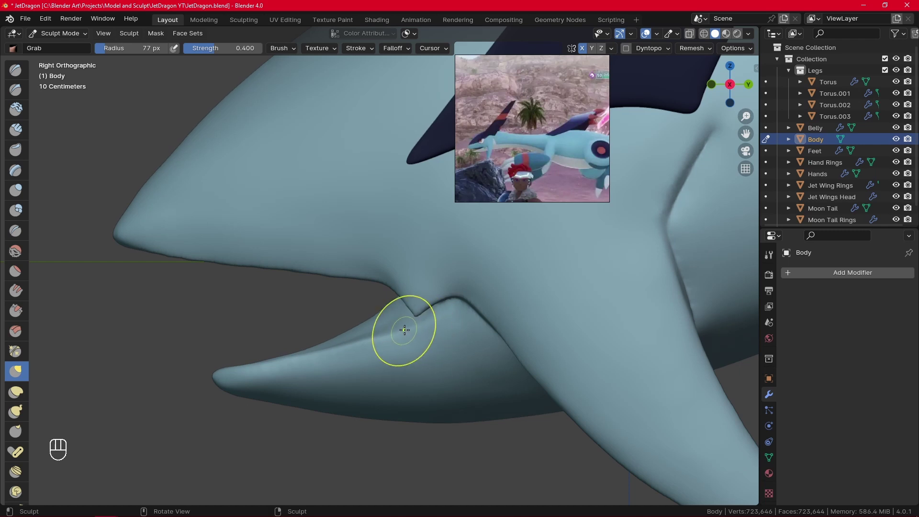
key(f)
click(365, 370)
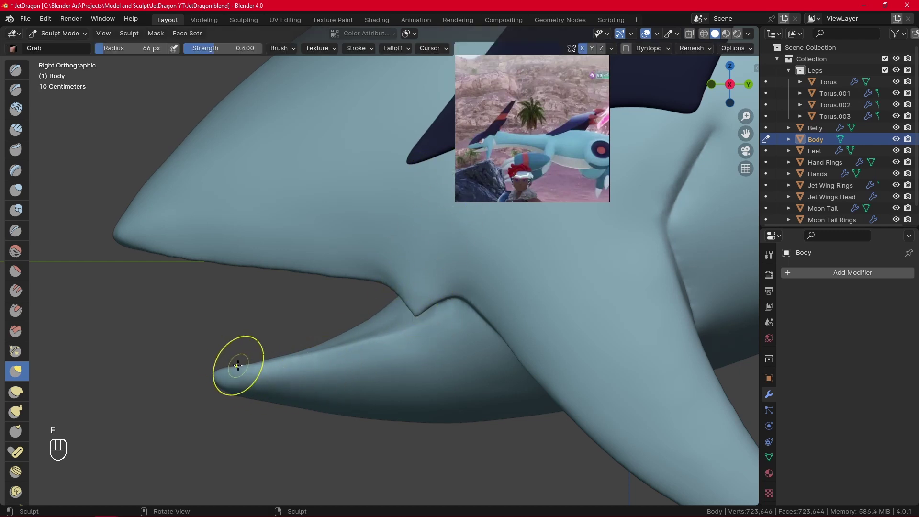
drag(238, 365, 225, 369)
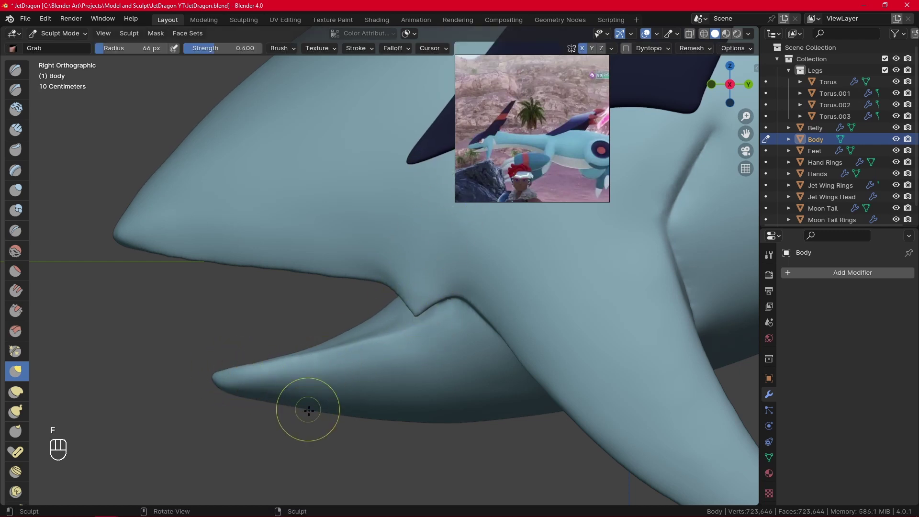
Step: Grab the lower jaw's underside near the front at 91 px radius and refine the pointed tip at 54 px
key(f)
click(261, 401)
mouse_move(261, 402)
mouse_down()
mouse_move(236, 401)
mouse_move(264, 407)
mouse_up()
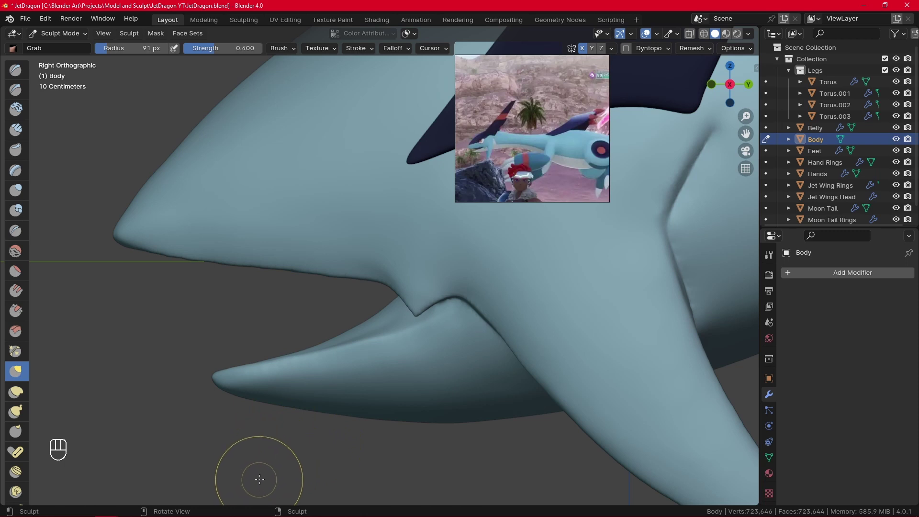
key(f)
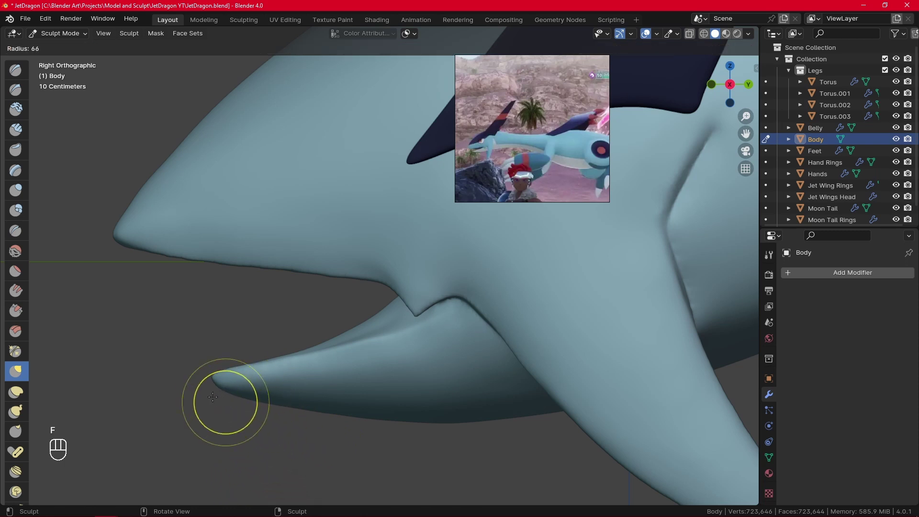
click(214, 399)
key(f)
click(224, 408)
drag(223, 391, 214, 378)
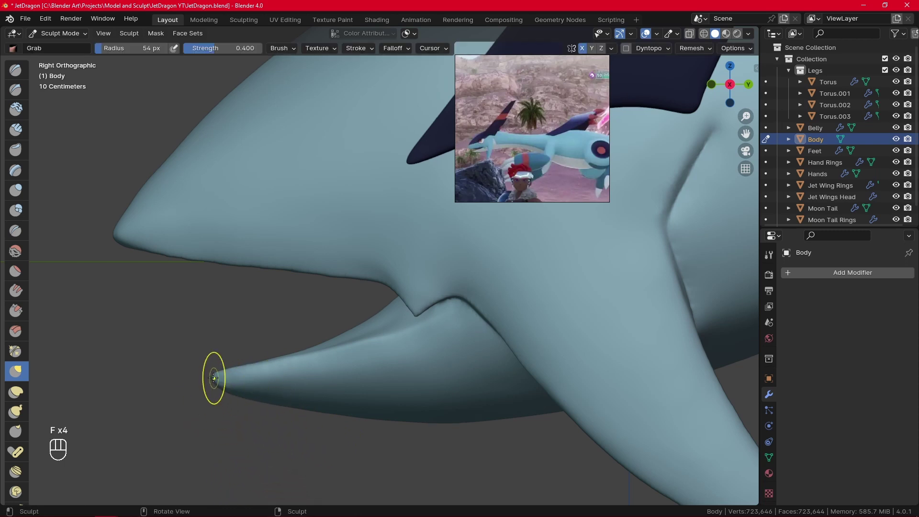
Step: Bring the dragon's head into view in the reference image and lift the lower jaw's tip with the Grab brush
middle_drag(482, 166, 535, 166)
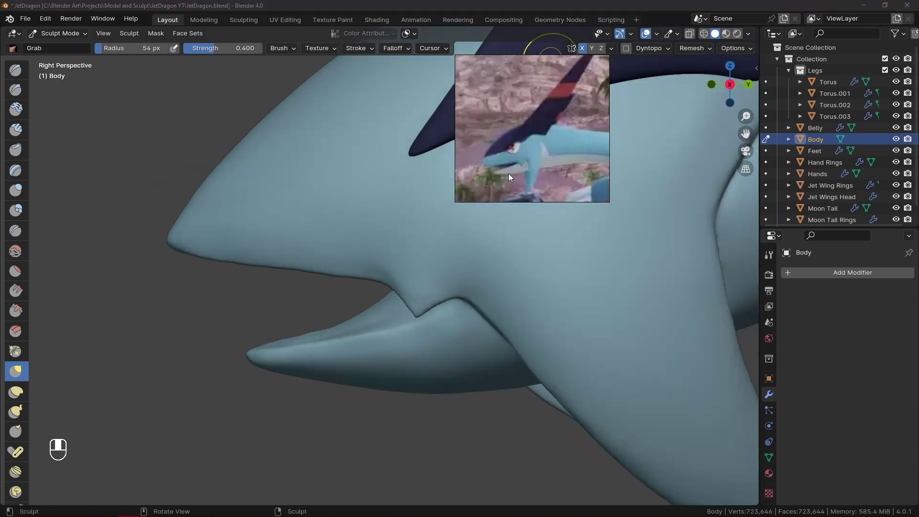
click(409, 434)
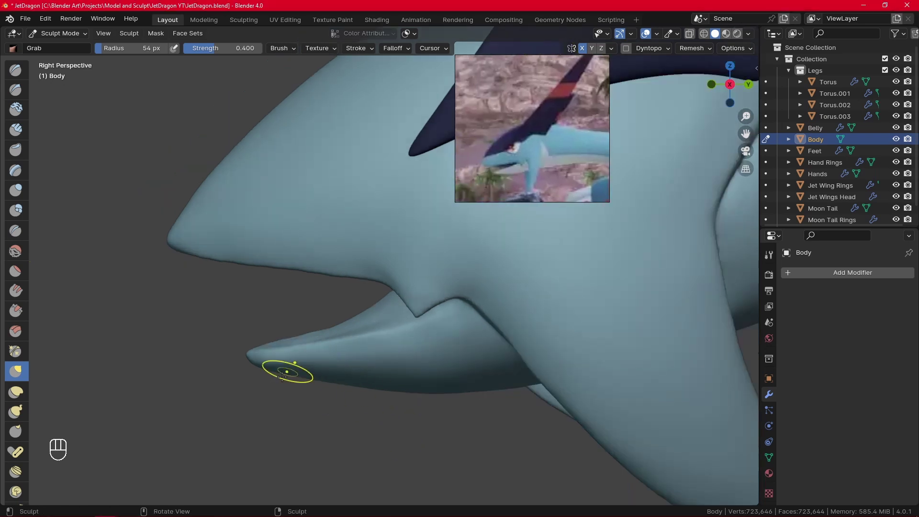
key(f)
click(302, 375)
key(f)
drag(255, 367, 250, 351)
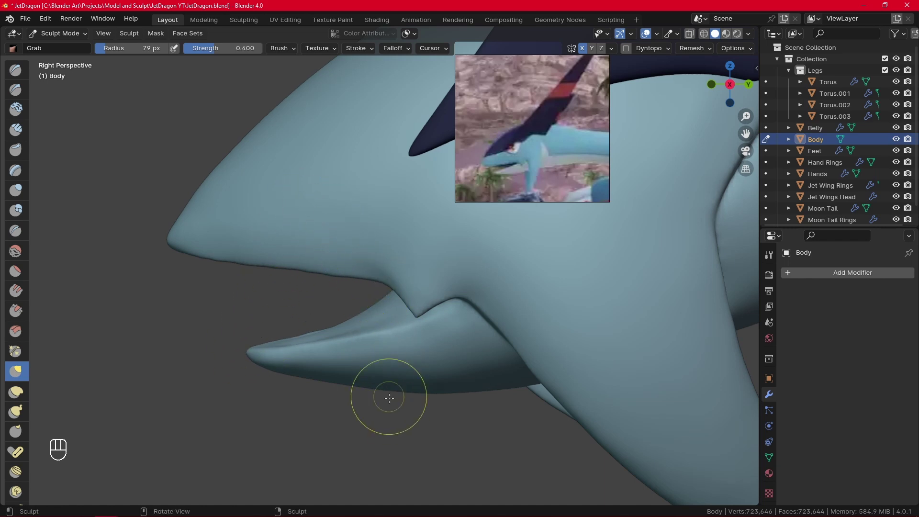
Step: Set the brush radius to 65 px and smooth the lower jaw's outer rim from the mouth corner to the tip
mouse_move(381, 401)
alt+mouse_down()
mouse_move(424, 402)
mouse_move(363, 401)
mouse_move(346, 386)
alt+mouse_up()
key(f)
click(416, 402)
shift+drag(313, 386, 284, 426)
shift+drag(281, 434, 273, 446)
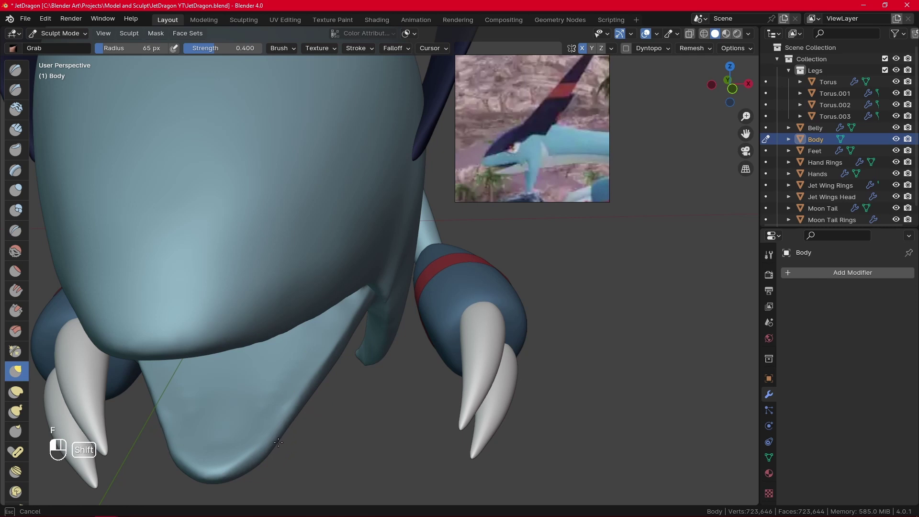
shift+drag(250, 477, 258, 465)
mouse_move(279, 426)
shift+mouse_down()
mouse_move(338, 361)
mouse_move(308, 394)
mouse_move(333, 374)
shift+mouse_up()
alt+drag(337, 364, 347, 333)
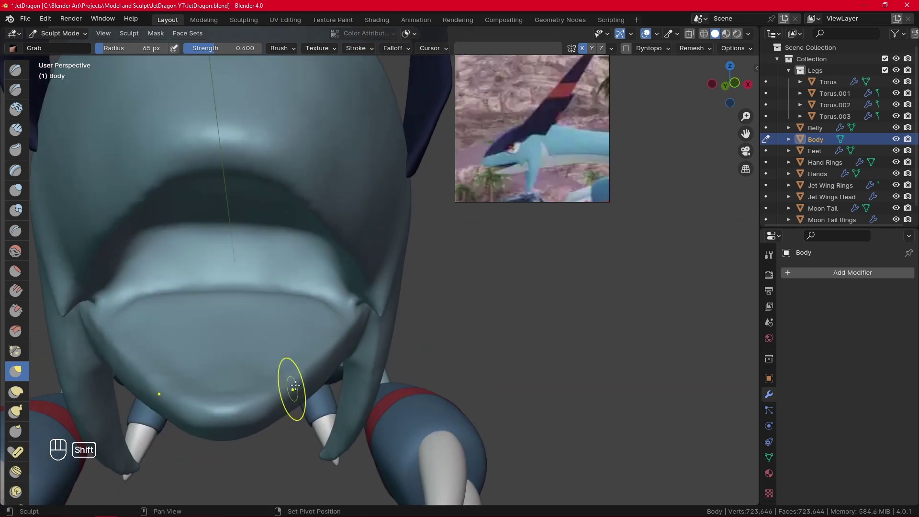
Step: Refine the lower jaw's tip from the right side at 49 px brush radius and smooth the upper jaw's side above the mouth
key(KP_3)
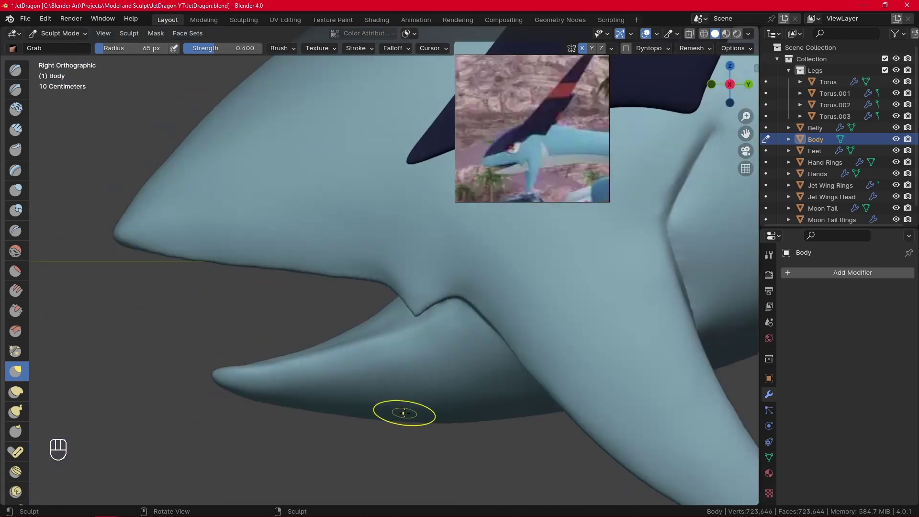
key(f)
click(229, 359)
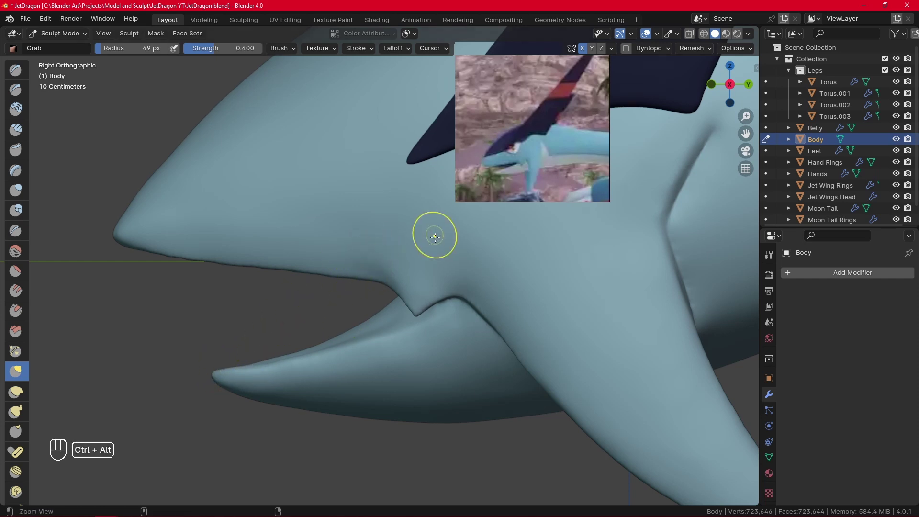
mouse_move(433, 236)
ctrl+alt+mouse_down()
mouse_move(413, 389)
mouse_move(428, 375)
mouse_move(429, 276)
ctrl+alt+mouse_up()
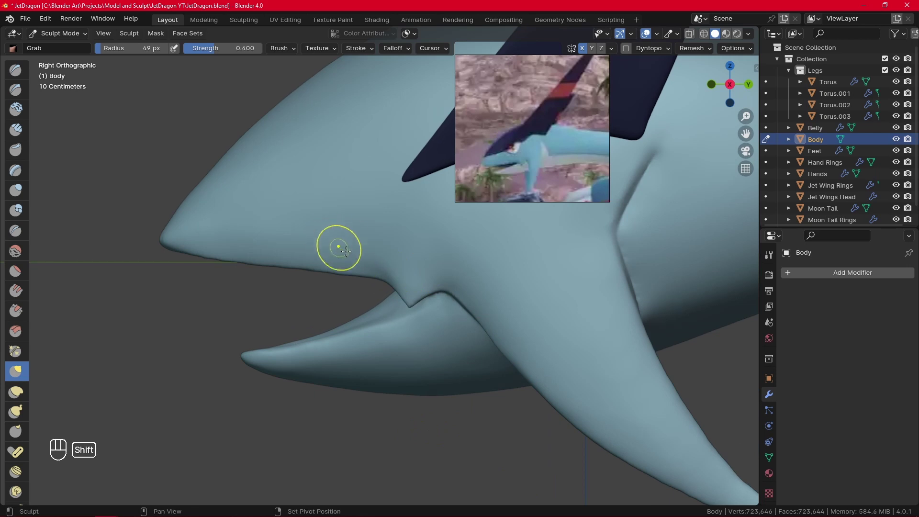
shift+drag(324, 227, 324, 221)
Step: Set the brush radius to 75 px, smooth the neck just behind the head, and check the head from the front
mouse_move(376, 202)
ctrl+alt+middle_down()
mouse_move(390, 255)
mouse_move(391, 383)
mouse_move(307, 431)
ctrl+alt+middle_up()
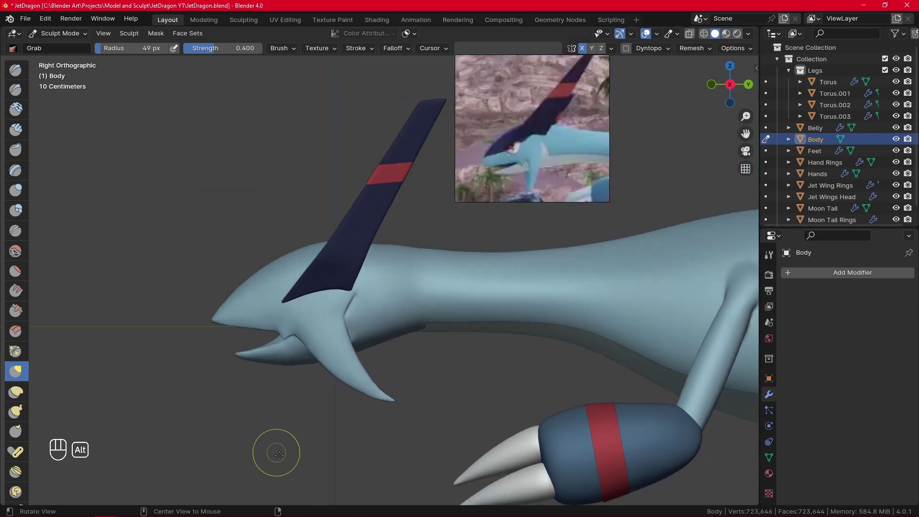
mouse_move(425, 414)
alt+middle_down()
mouse_move(452, 401)
mouse_move(452, 421)
alt+middle_up()
key(f)
click(480, 404)
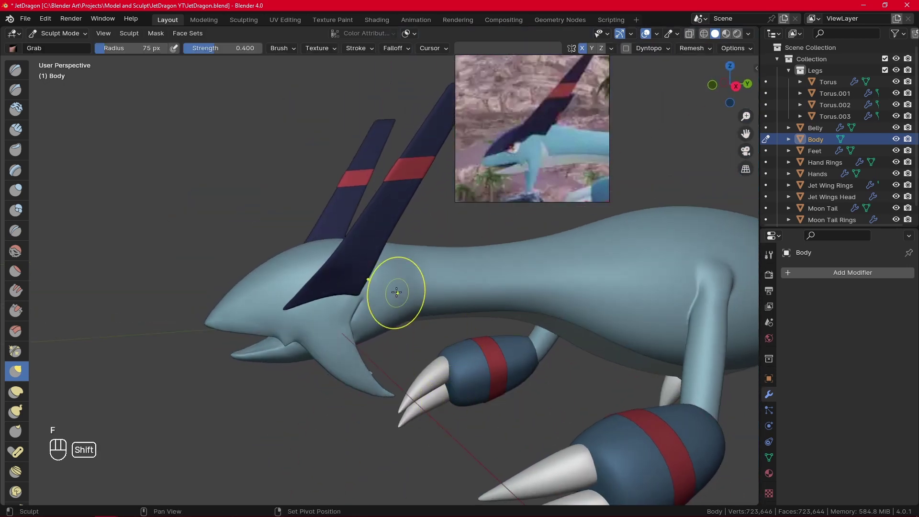
shift+drag(396, 293, 409, 296)
middle_drag(410, 295, 303, 390)
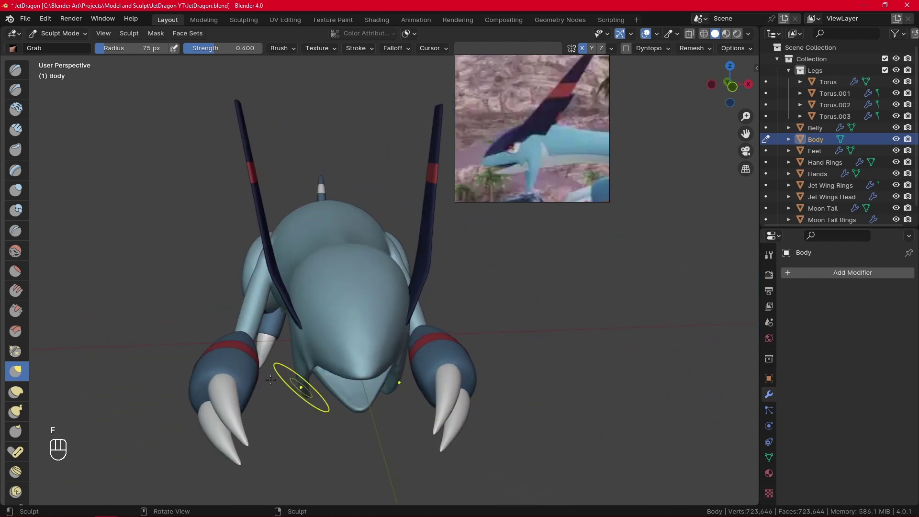
Step: With the Crease brush at 26 px radius, define a ridge line along each side of the head's top down to the snout
click(15, 231)
mouse_move(380, 437)
ctrl+alt+middle_down()
mouse_move(407, 389)
mouse_move(397, 331)
mouse_move(414, 333)
ctrl+alt+middle_up()
key(f)
click(389, 386)
alt+drag(414, 334, 392, 344)
key(f)
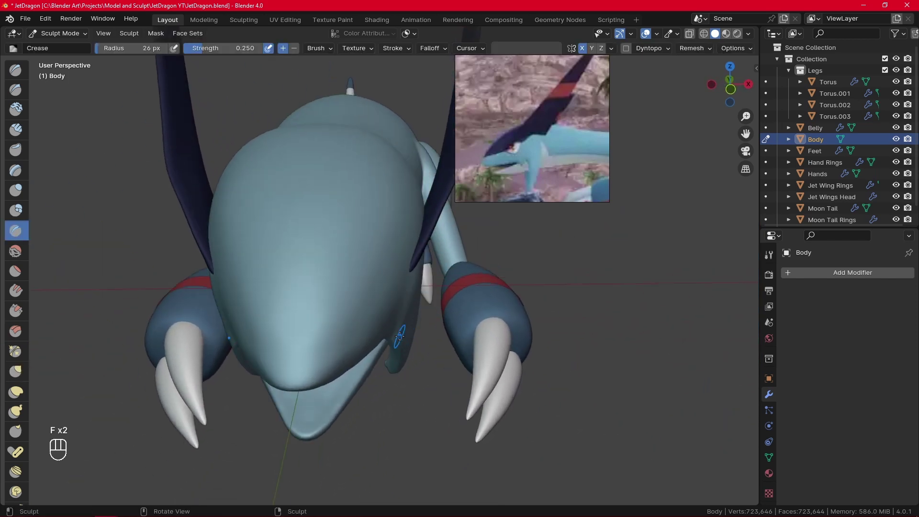
click(373, 357)
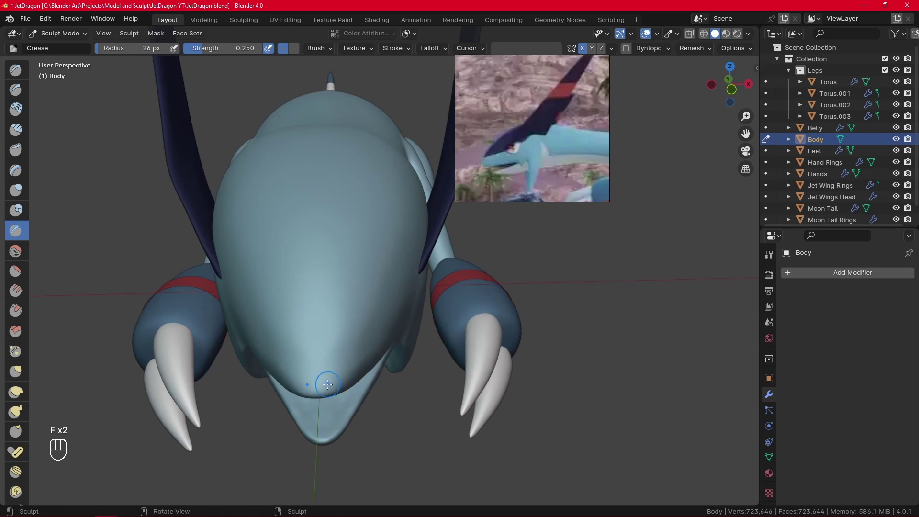
alt+drag(393, 252, 379, 415)
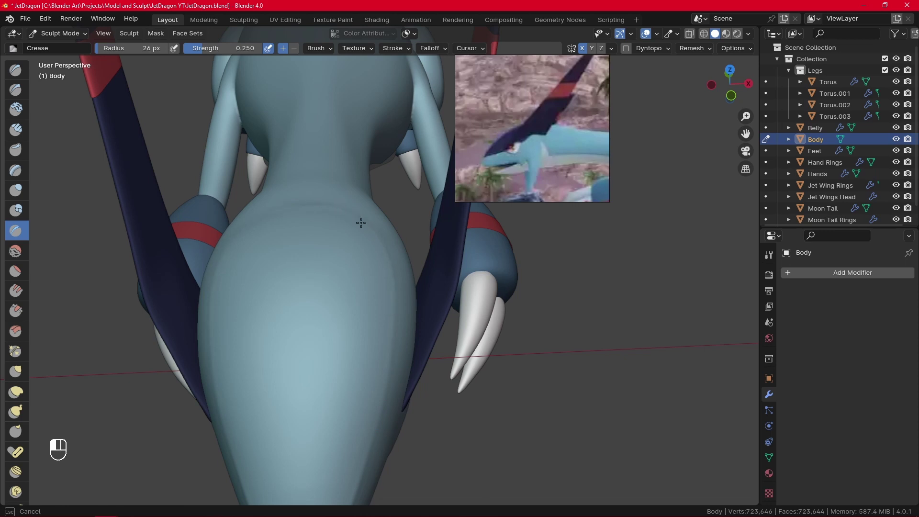
alt+drag(390, 281, 392, 222)
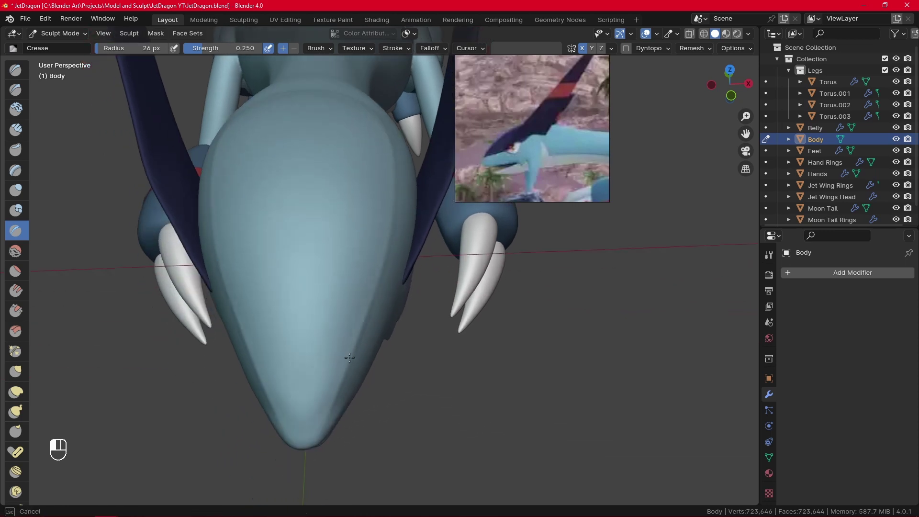
alt+drag(350, 358, 361, 266)
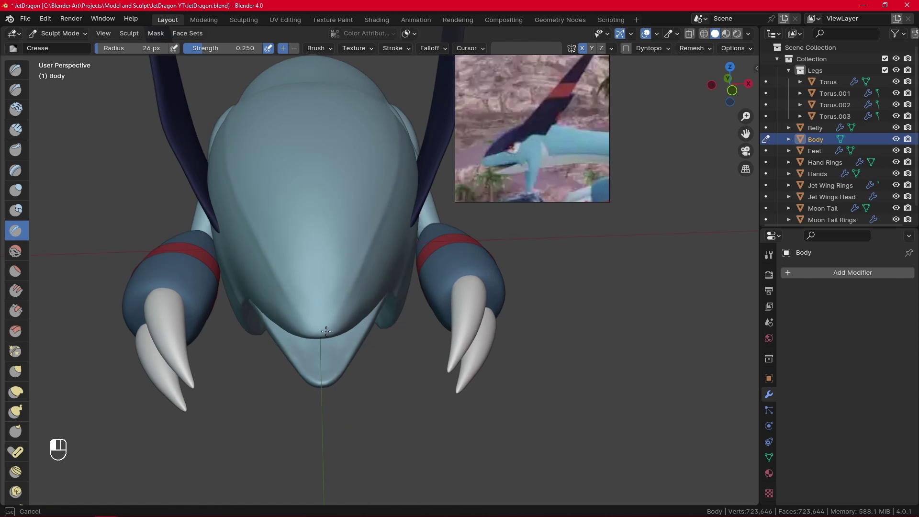
Step: Soften the ridge lines on the upper head by smoothing with the brush radius at 44 px and 63 px
key(f)
click(362, 315)
mouse_move(400, 309)
alt+shift+mouse_down()
mouse_move(404, 334)
mouse_move(391, 326)
alt+shift+mouse_up()
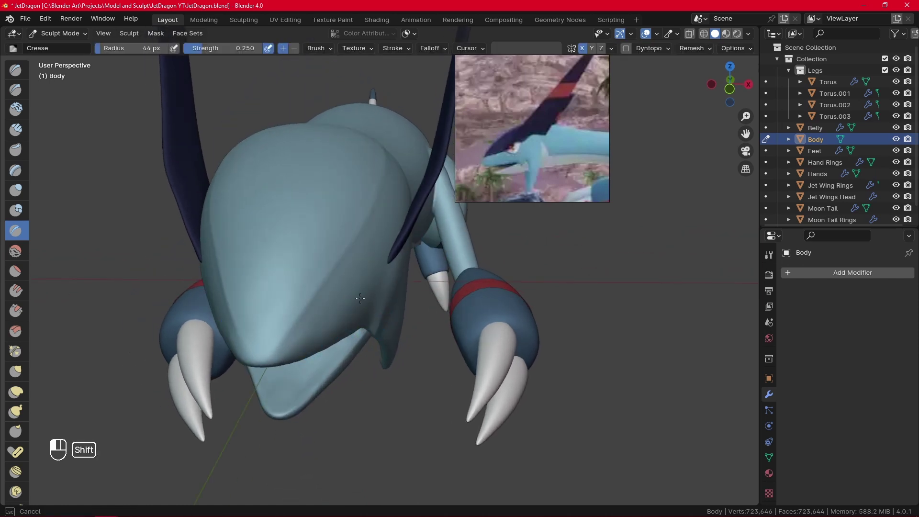
key(f)
click(335, 317)
alt+drag(335, 317, 339, 330)
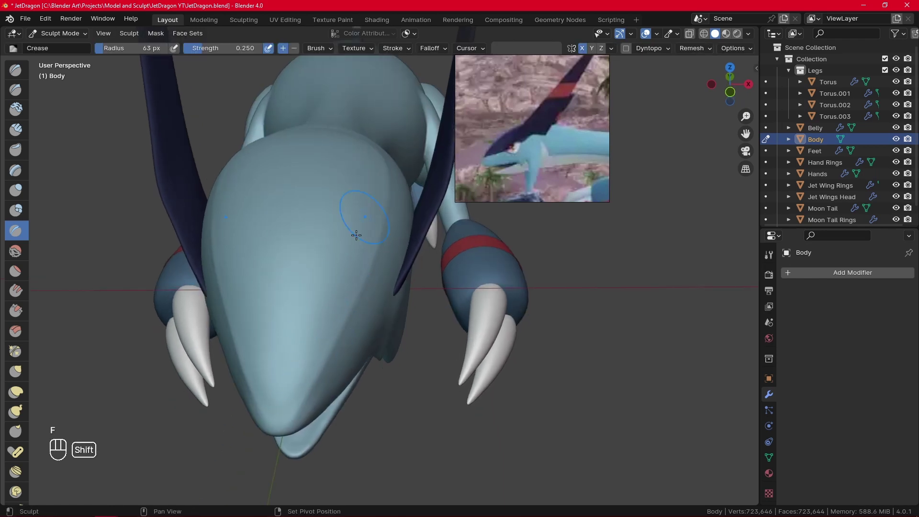
shift+drag(397, 194, 392, 221)
alt+drag(384, 263, 379, 297)
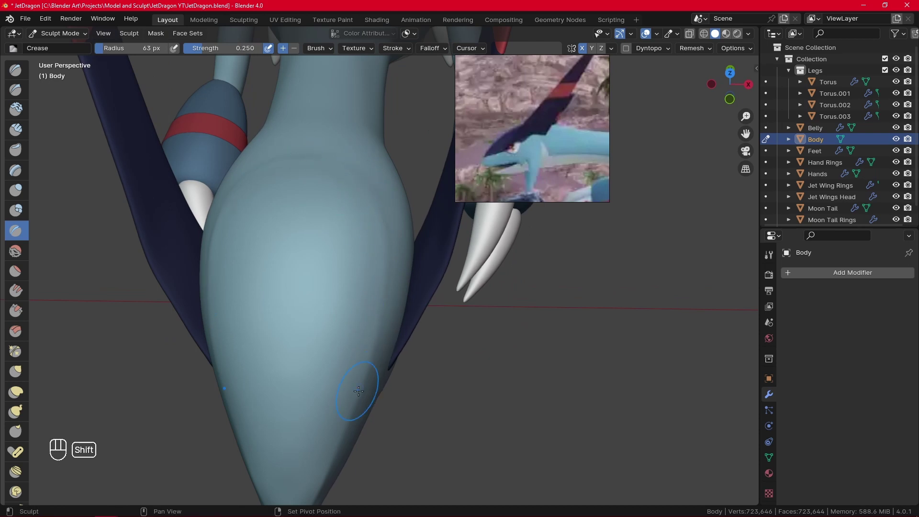
Step: Set the brush radius to 45 px and smooth the ridge and upper jaw side from the snout tip toward the mouth corner
middle_drag(359, 391, 382, 348)
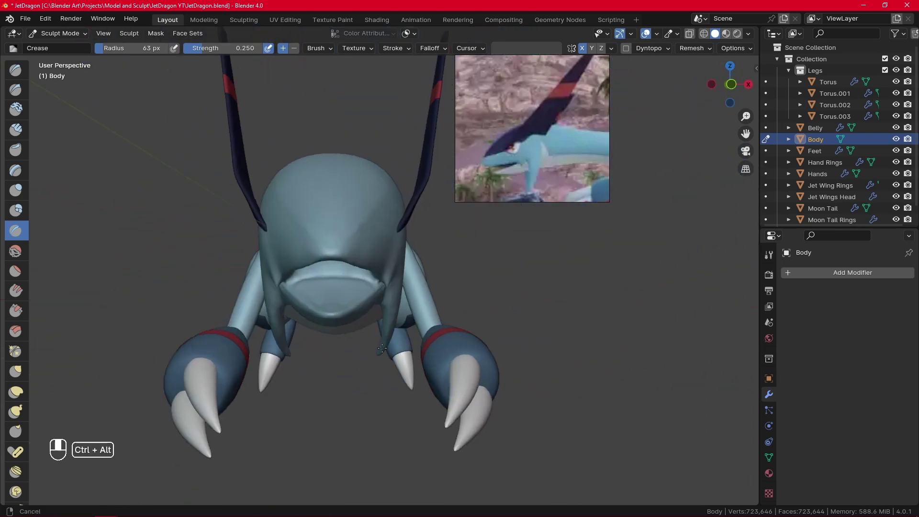
scroll(382, 348, up, 4)
key(f)
click(309, 232)
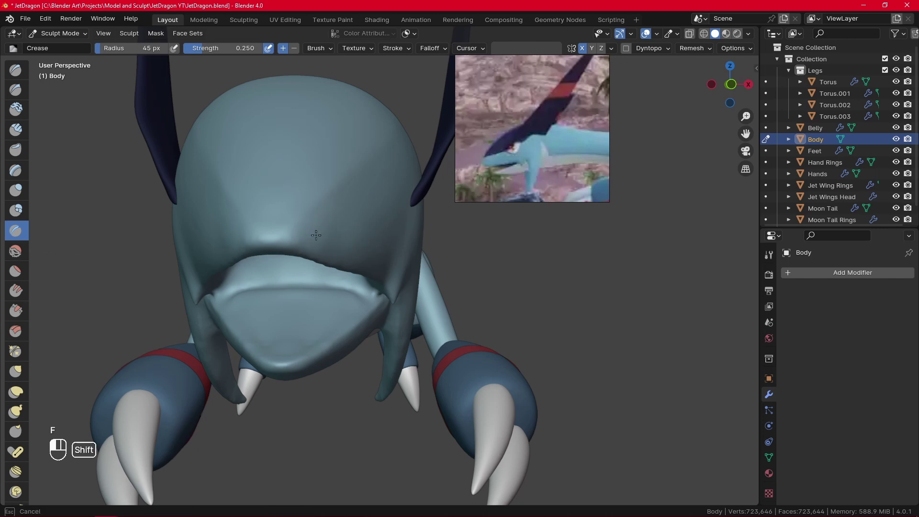
middle_drag(325, 252, 320, 281)
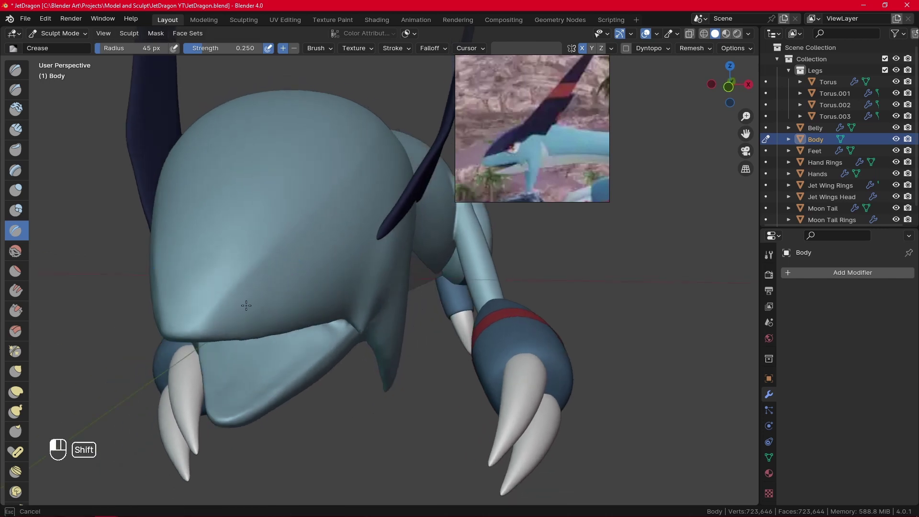
shift+drag(287, 310, 353, 299)
mouse_move(353, 300)
alt+mouse_down()
mouse_move(390, 270)
mouse_move(395, 237)
mouse_move(322, 271)
mouse_move(328, 320)
alt+mouse_up()
middle_drag(327, 321, 311, 306)
Step: Check the head in side and front views and smooth the side of the head beside the head wing's base
key(KP_3)
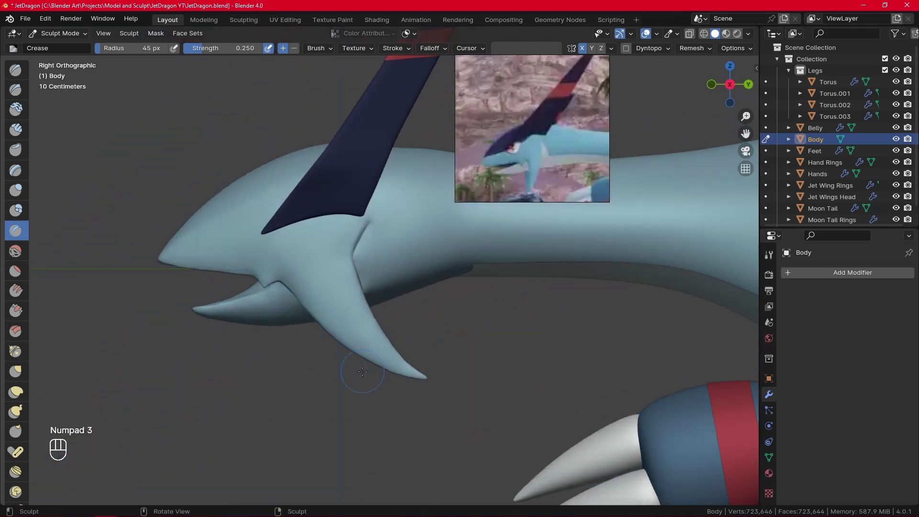
key(KP_1)
ctrl+middle_drag(422, 361, 416, 264)
shift+drag(376, 205, 368, 208)
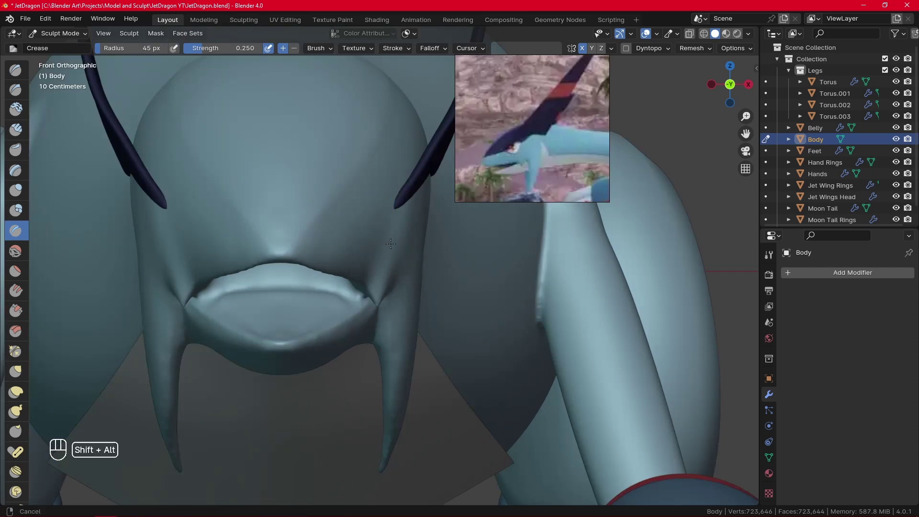
Step: Set the brush radius to 57 px, smooth the top of the head, and check its profile from the right side
scroll(327, 250, down, 5)
mouse_move(396, 308)
alt+middle_down()
mouse_move(409, 396)
mouse_move(423, 336)
alt+middle_up()
key(f)
click(416, 386)
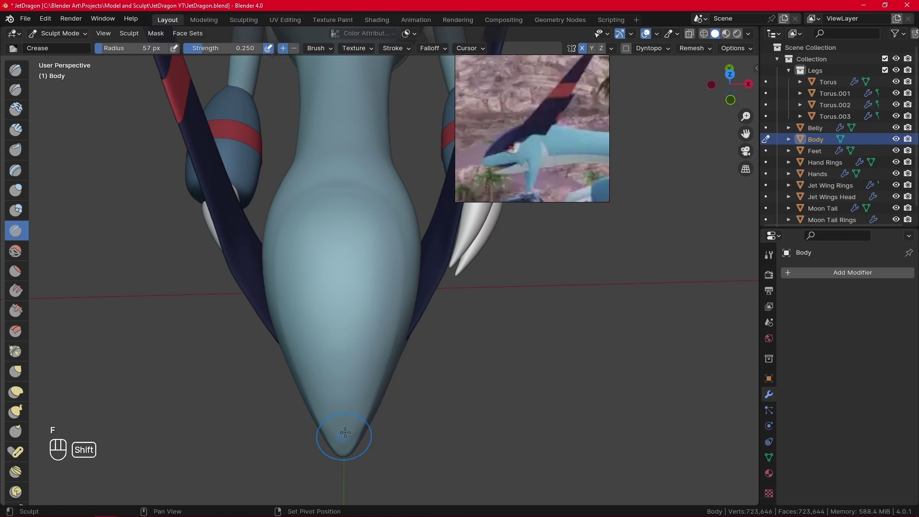
alt+middle_drag(357, 358, 452, 375)
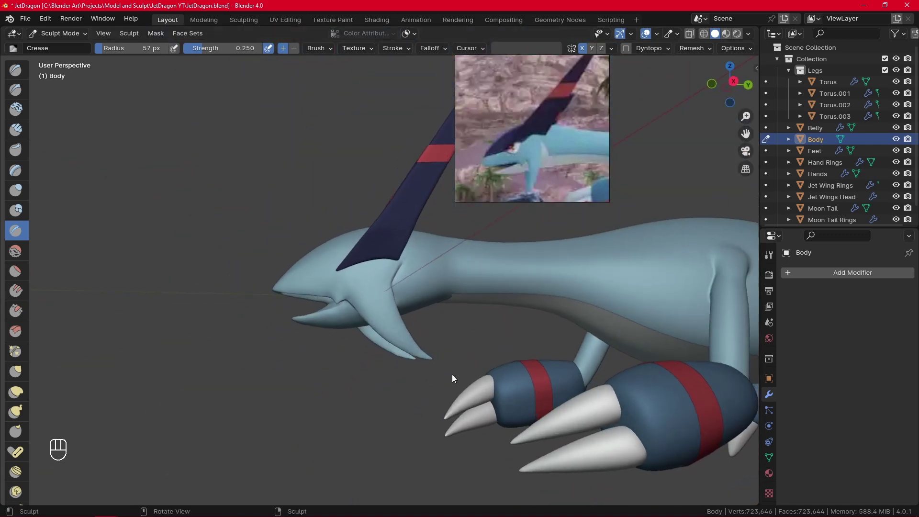
key(KP_3)
alt+shift+middle_drag(267, 430, 264, 468)
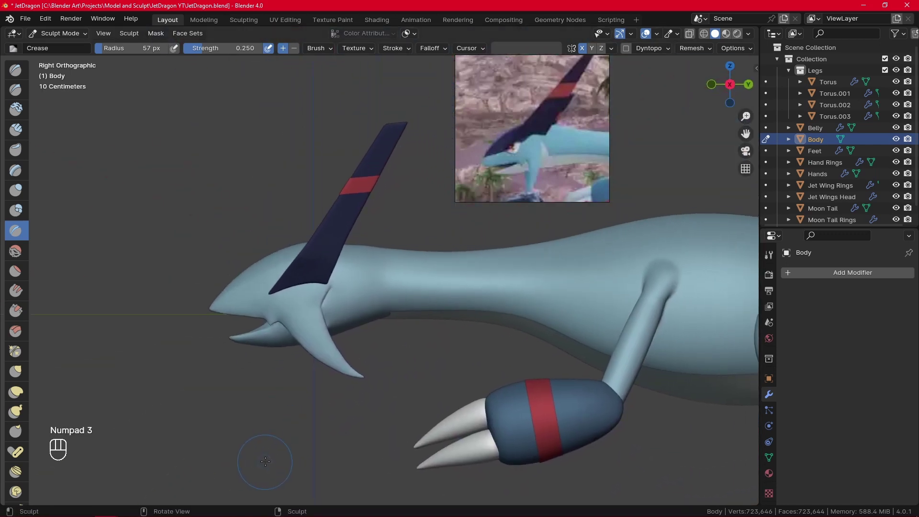
alt+middle_drag(306, 448, 389, 432)
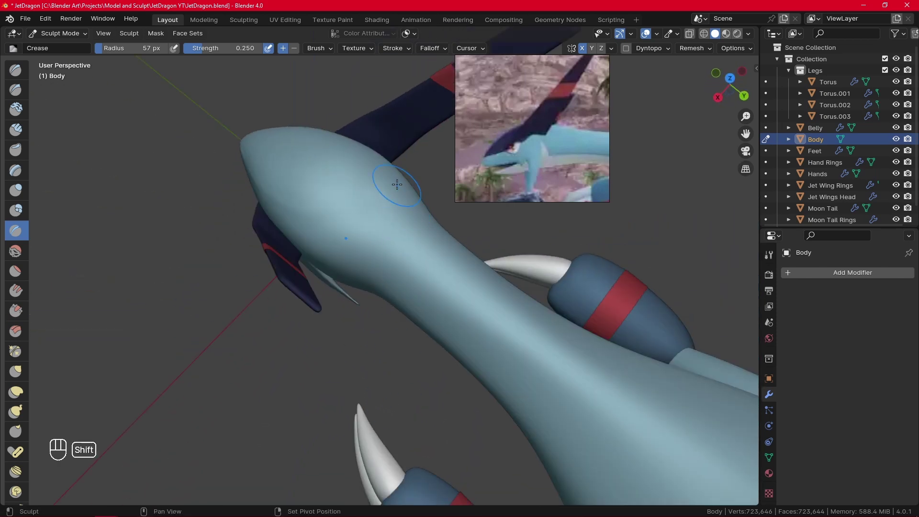
key(KP_3)
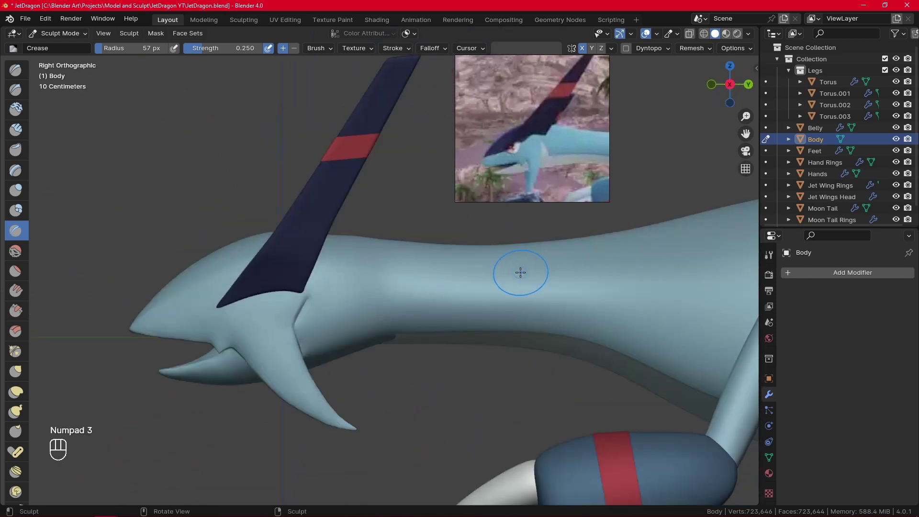
Step: Return to Object Mode with the whole dragon in view and deselect the body
ctrl+alt+middle_drag(513, 263, 354, 434)
click(72, 33)
click(45, 45)
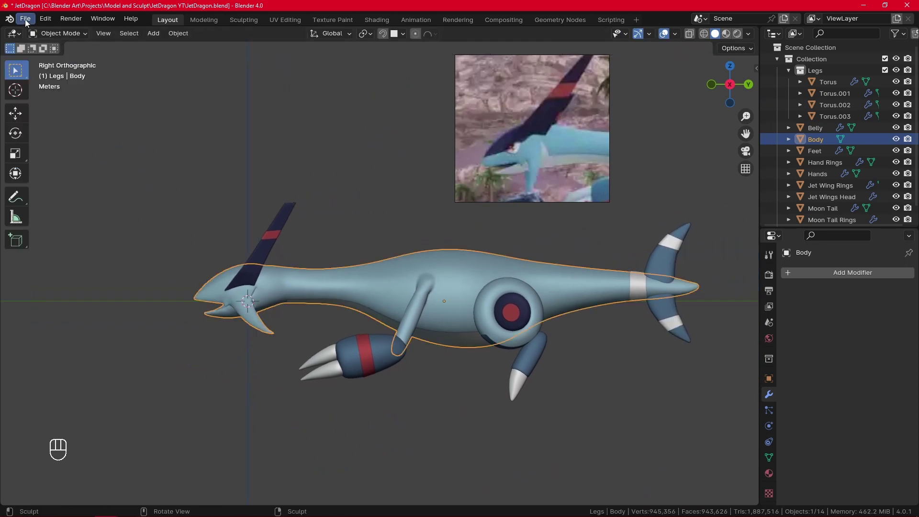
click(115, 172)
Step: Show the dragon's back wings and body in the reference image and move the image beside the model's head
shift+middle_drag(568, 375, 528, 376)
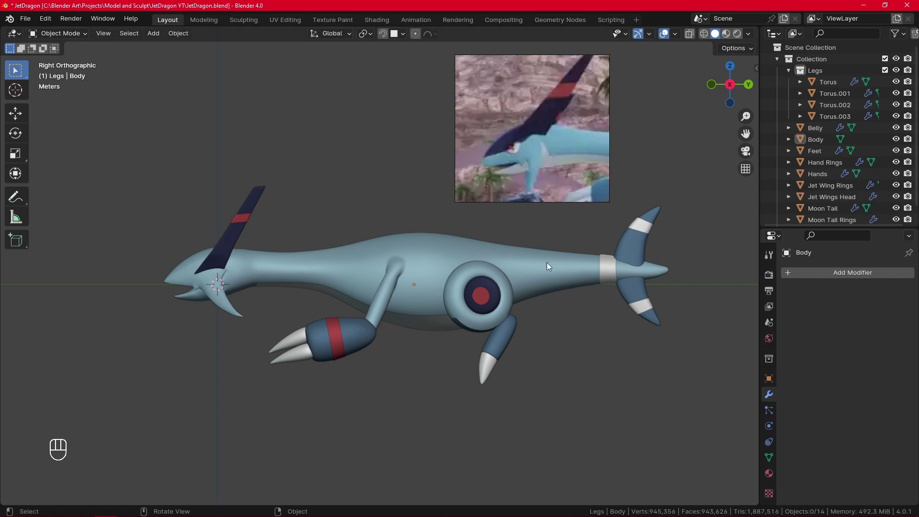
scroll(531, 164, down, 8)
middle_drag(560, 159, 528, 159)
scroll(527, 159, up, 8)
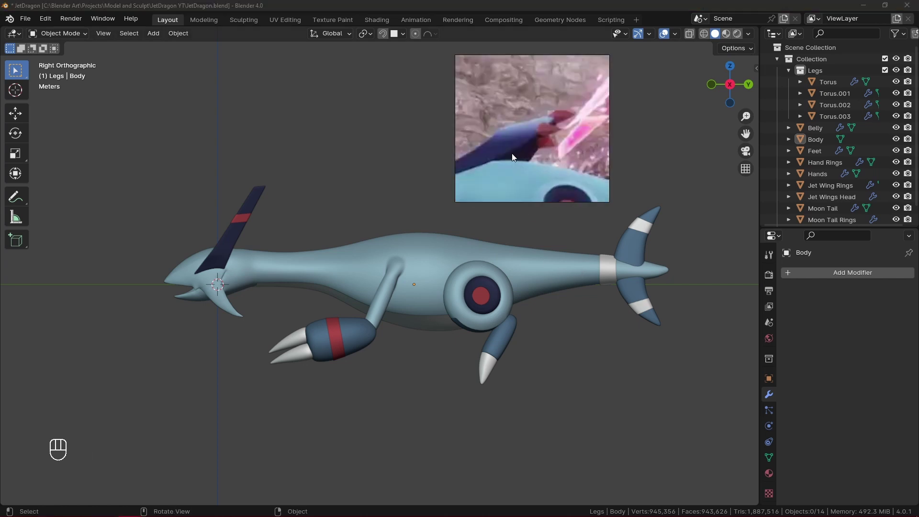
key(shift+a)
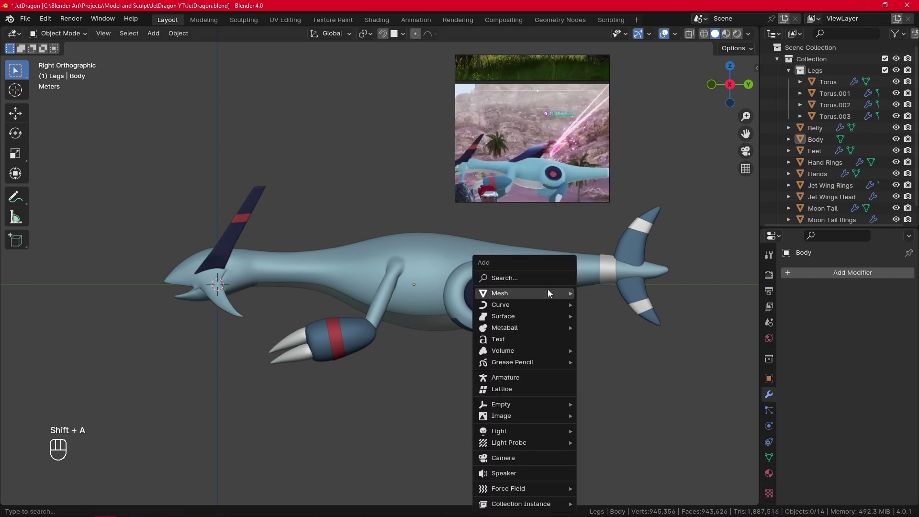
mouse_move(553, 294)
drag(566, 121, 119, 331)
click(335, 315)
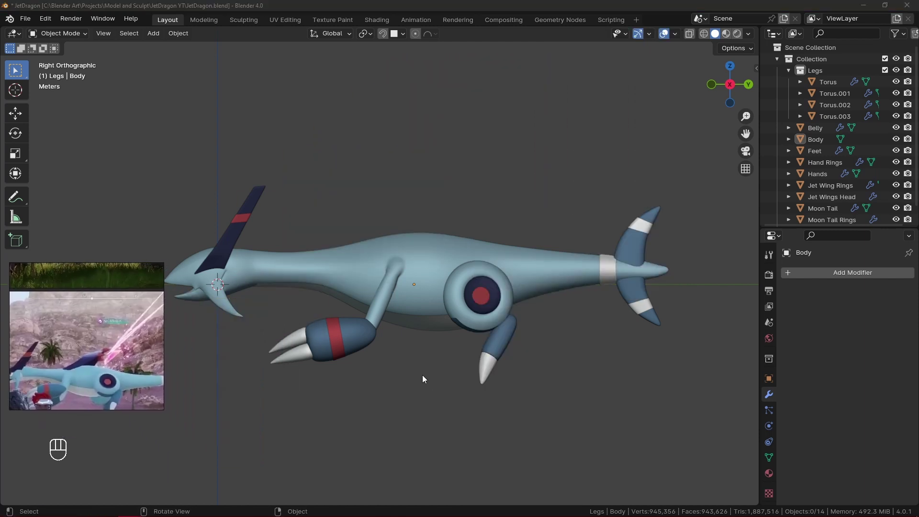
click(437, 212)
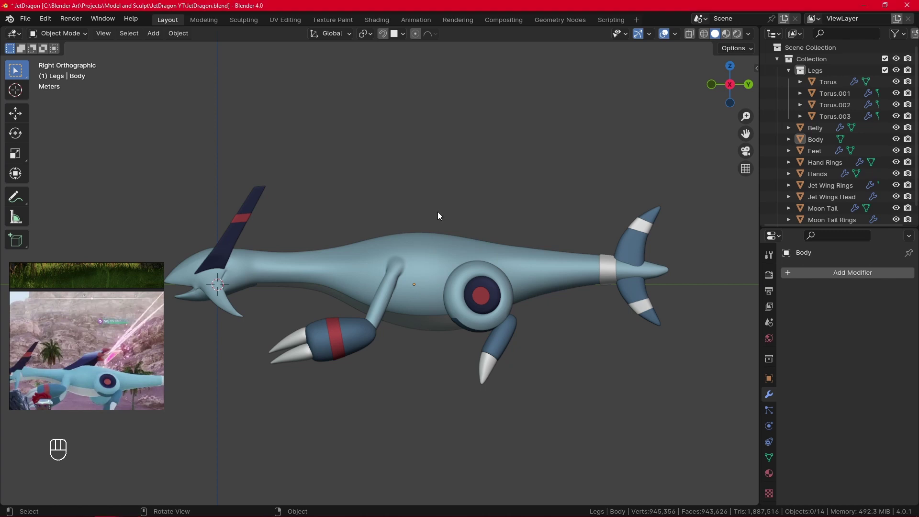
Step: Add a plane mesh and, in Edit Mode, move its geometry above the middle of the dragon's body
key(shift+a)
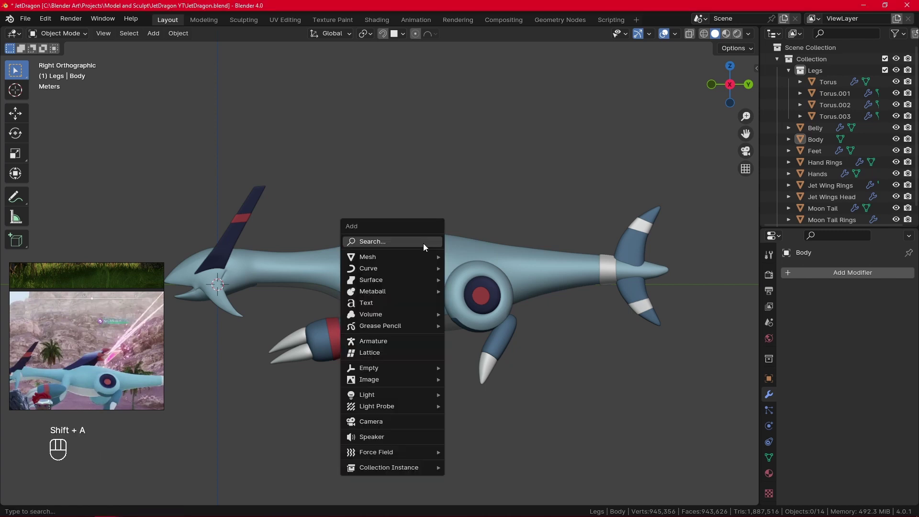
mouse_move(427, 258)
click(497, 256)
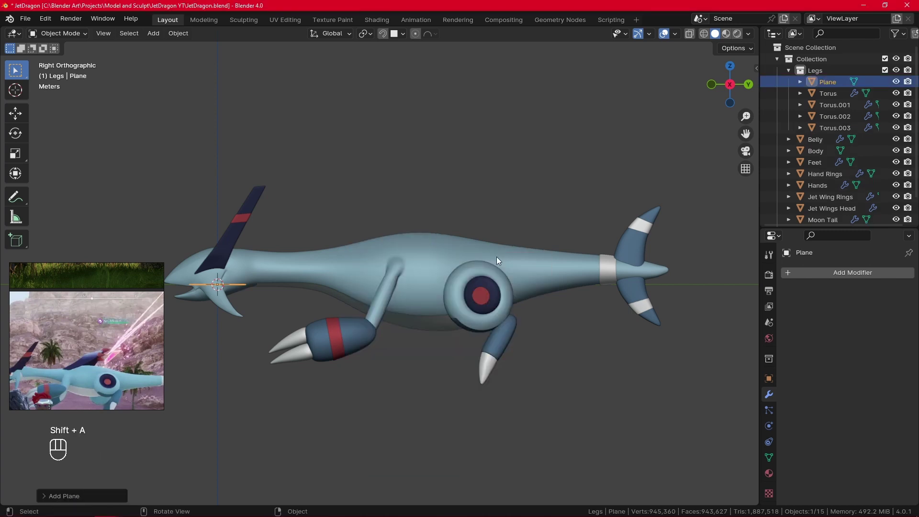
key(Tab)
key(g)
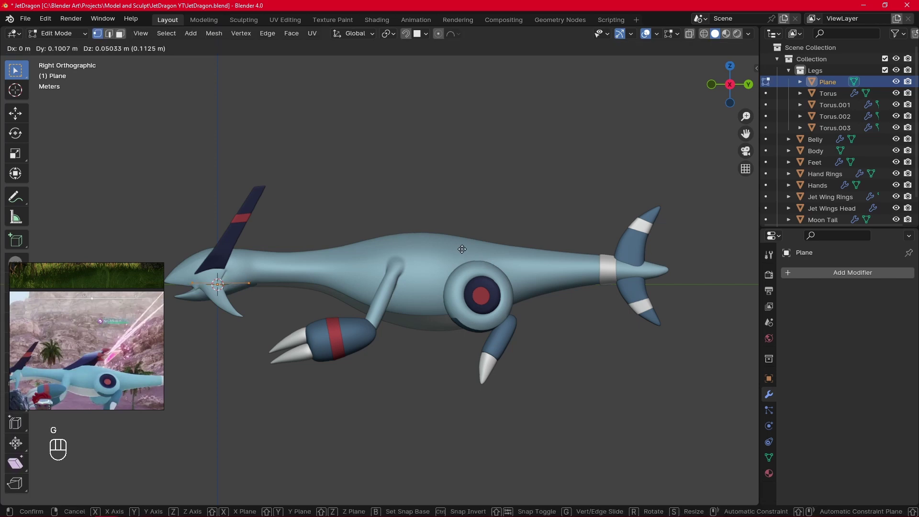
click(666, 224)
Step: Move the plane along the X axis until it sits clear of the body's side
middle_drag(586, 230, 534, 275)
key(g)
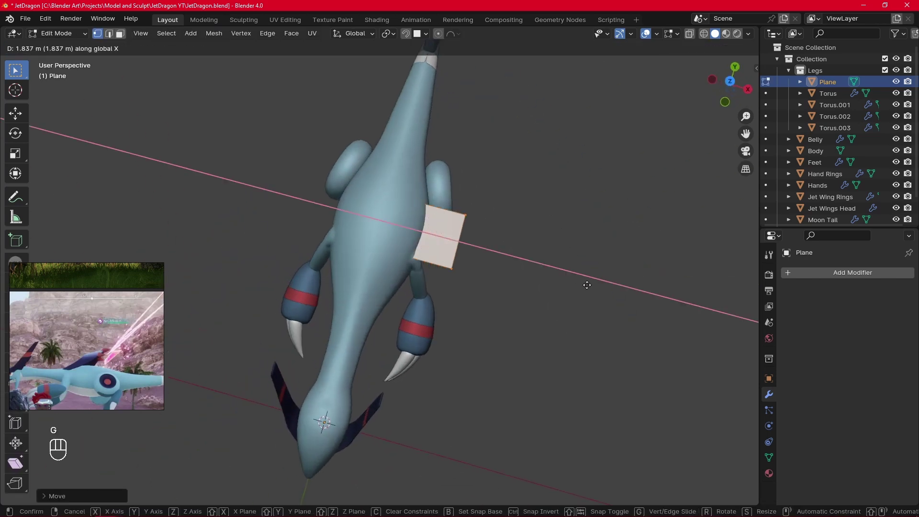
click(608, 290)
key(g)
click(623, 292)
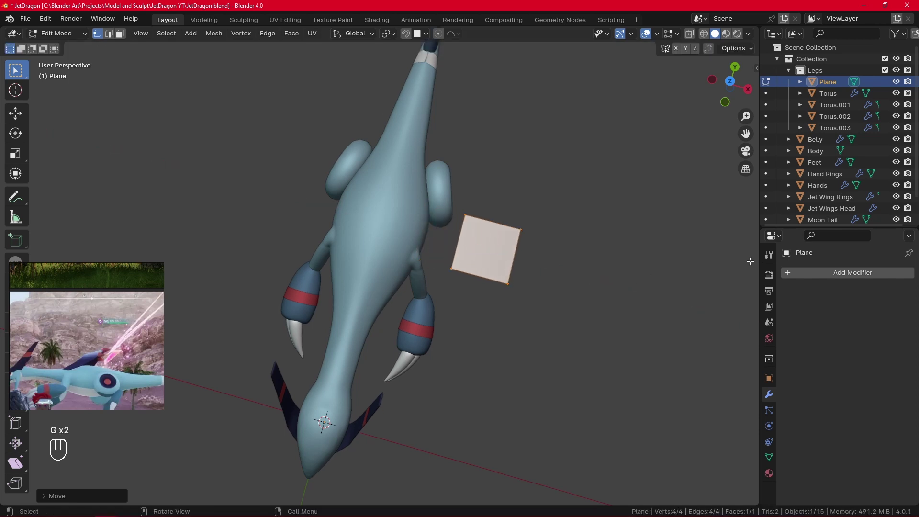
Step: Add a Mirror modifier to the plane on the X axis with Clipping enabled
click(820, 273)
click(809, 275)
text(mi)
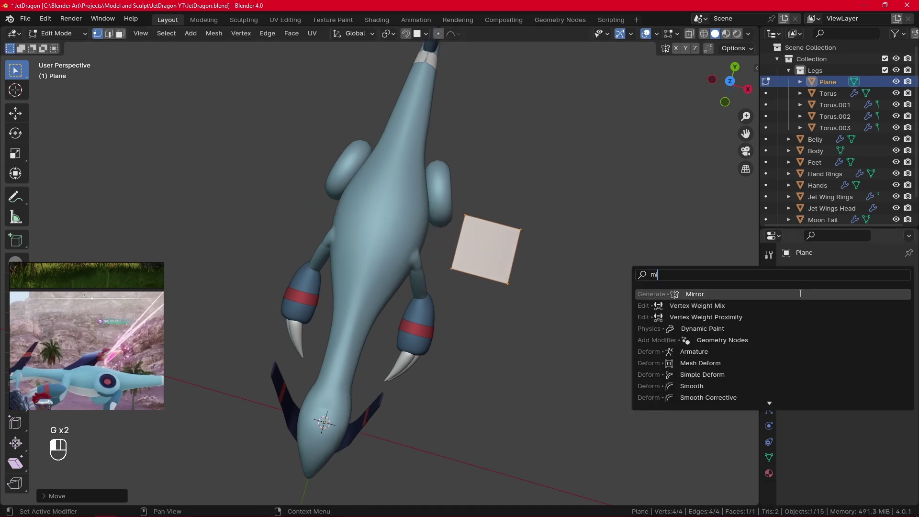
click(801, 294)
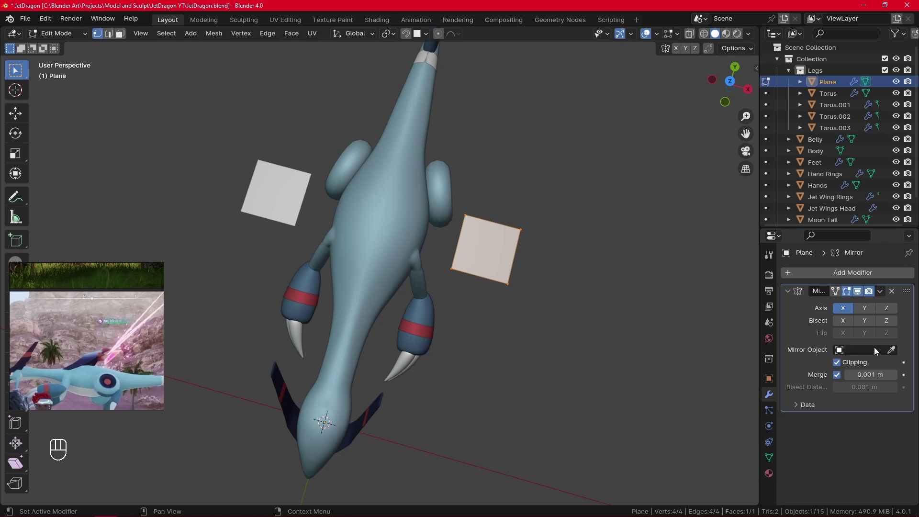
Step: Move the plane inward to meet its mirrored copy at the centreline and raise it above the dragon's back
key(g)
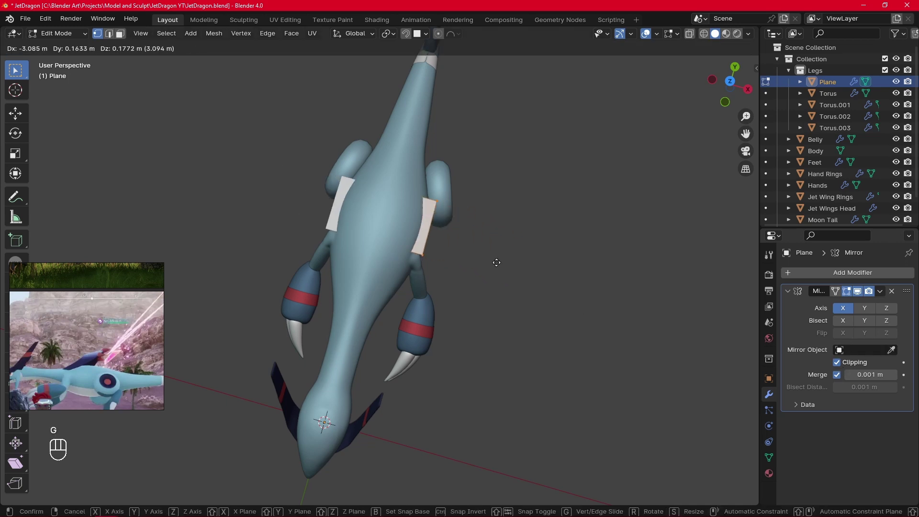
click(488, 264)
key(g)
key(y)
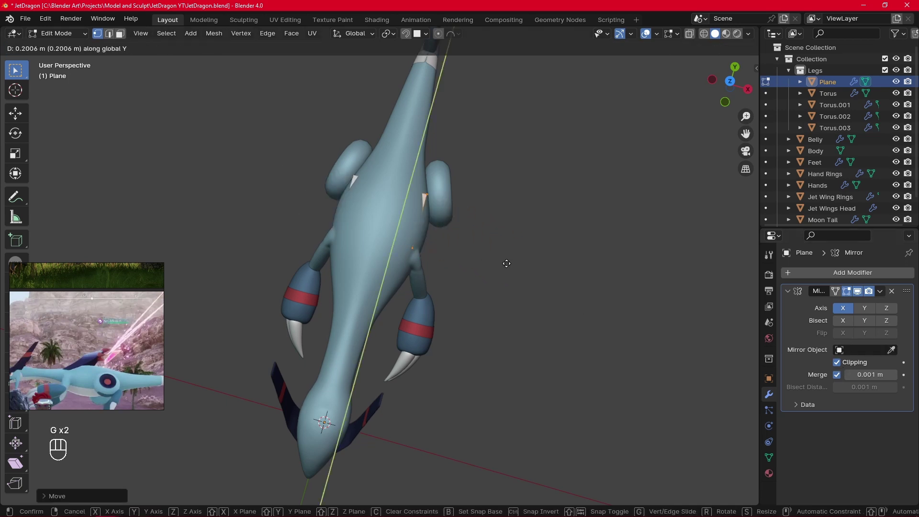
key(z)
click(523, 249)
Step: Lower the plane's outer edge along the Z axis so the mirrored halves form an inverted V above the back
mouse_move(527, 257)
middle_down()
mouse_move(527, 206)
mouse_move(550, 172)
mouse_move(526, 272)
middle_up()
scroll(526, 272, up, 4)
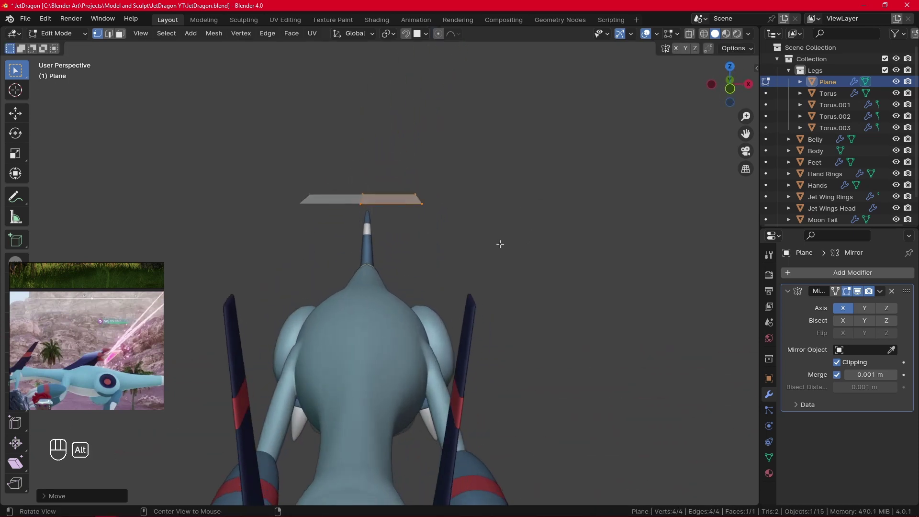
click(420, 202)
key(g)
key(y)
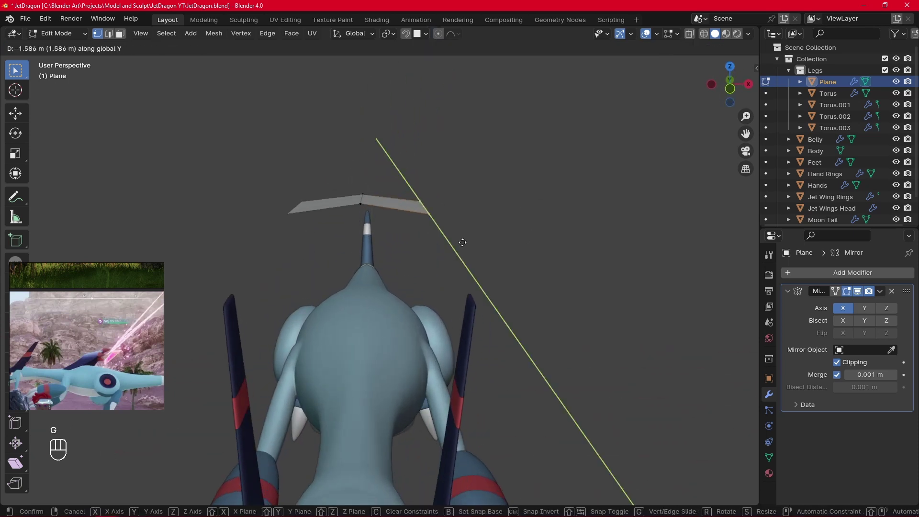
key(z)
click(464, 290)
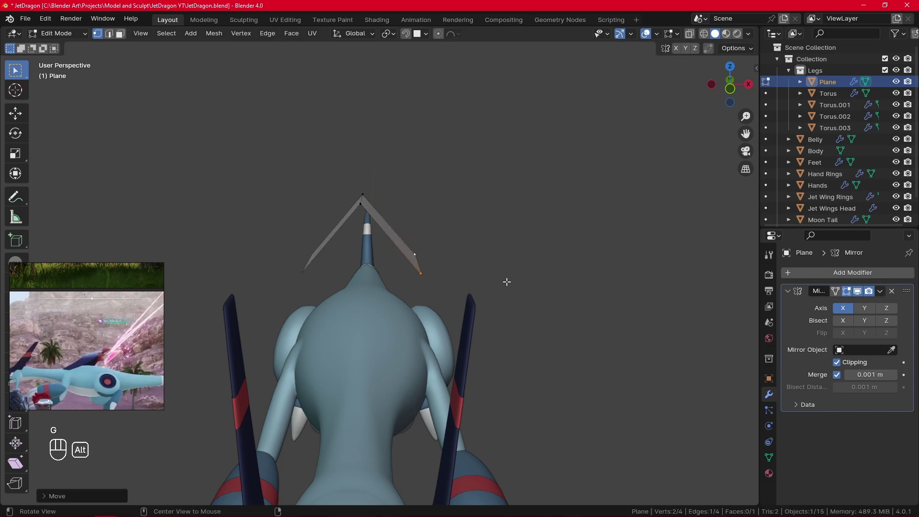
Step: In right side view, move the lower edge about 0.93 m forward along the Y axis and scale it narrower
alt+middle_drag(507, 281, 476, 271)
key(KP_3)
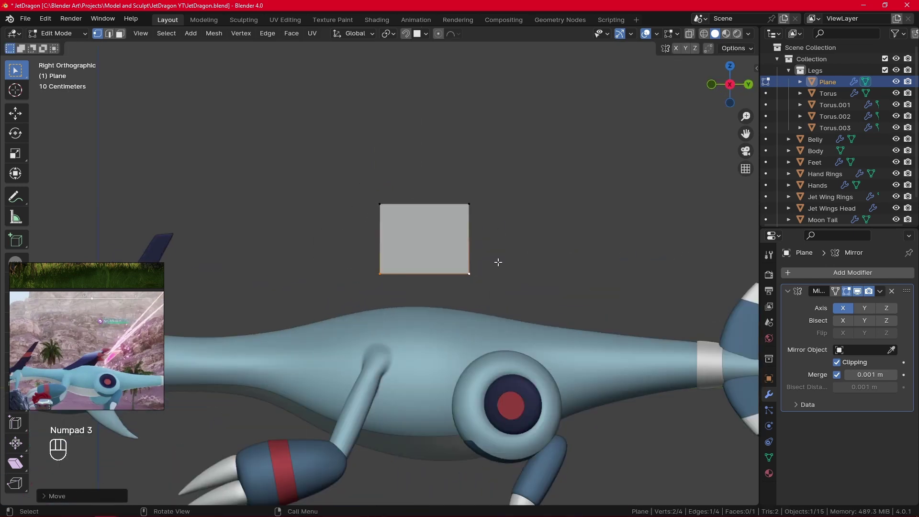
key(g)
middle_drag(497, 259, 458, 286)
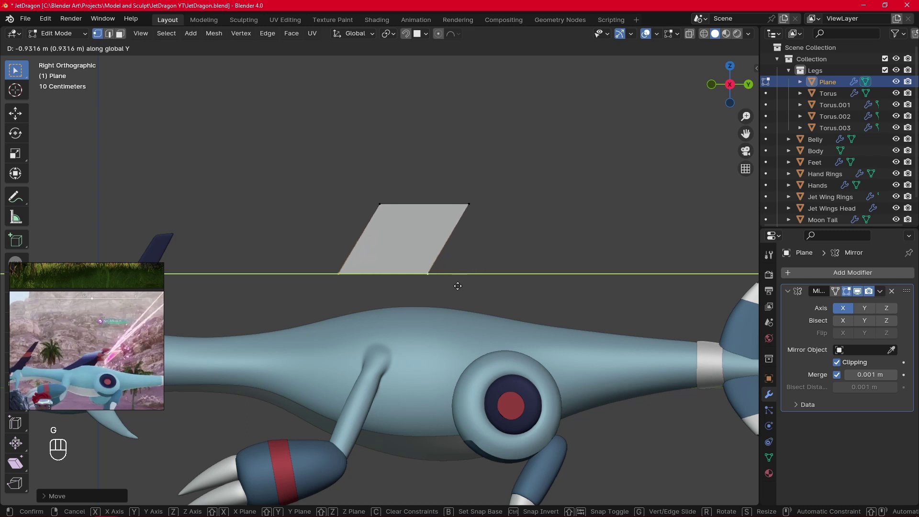
click(458, 287)
key(s)
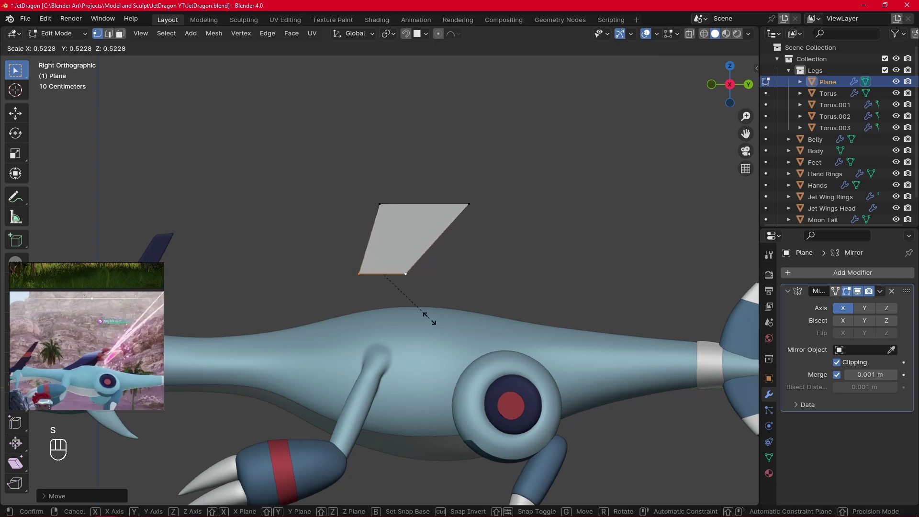
click(397, 322)
Step: Move the narrowed lower edge down and forward onto the body above the arm, and rotate it by about 10.6°
key(g)
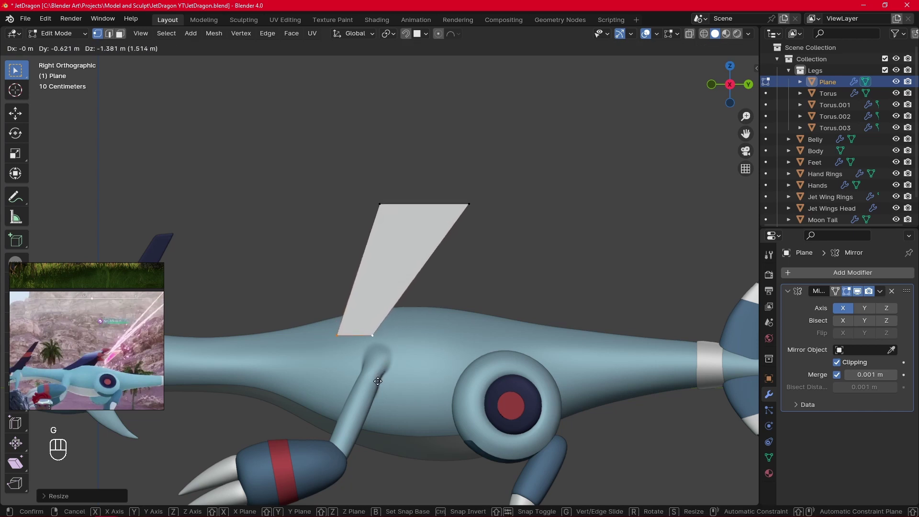
click(436, 322)
key(r)
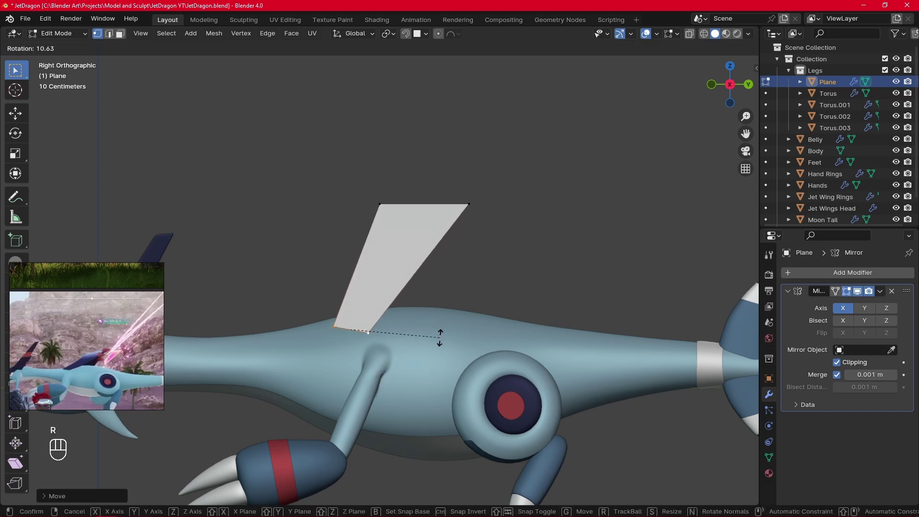
click(439, 336)
Step: Lower the wing's upper edge and shift it slightly toward the tail, and rotate it by about -7°
click(468, 266)
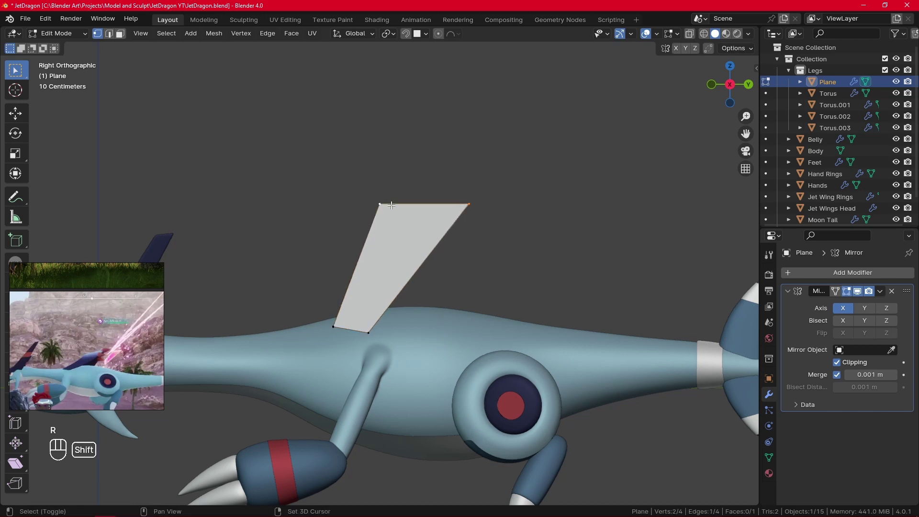
key(g)
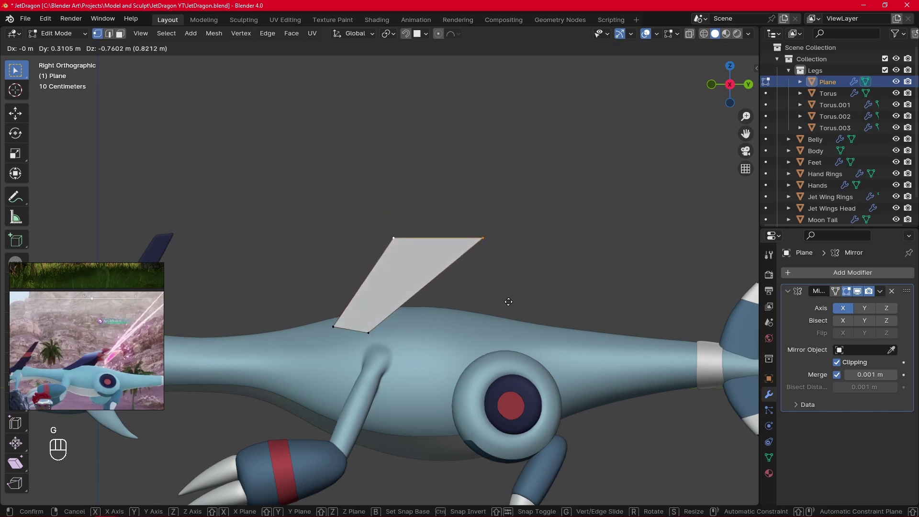
click(512, 302)
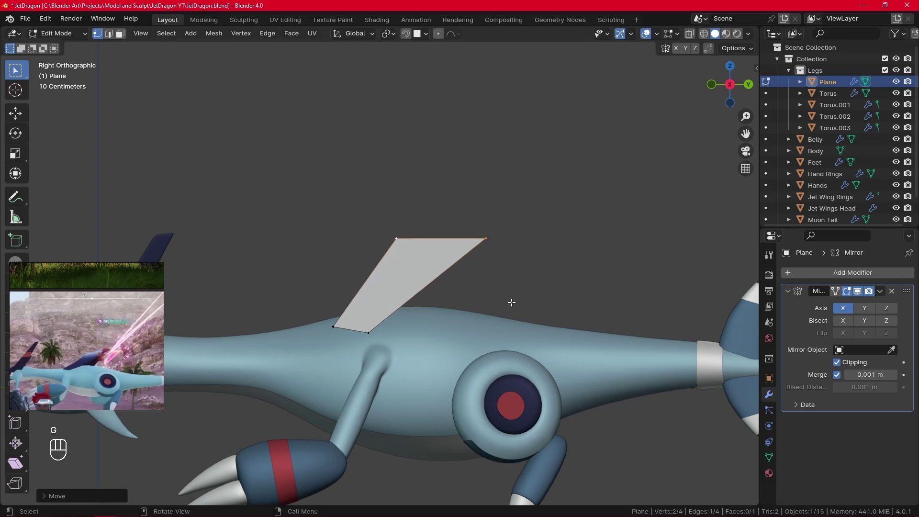
key(r)
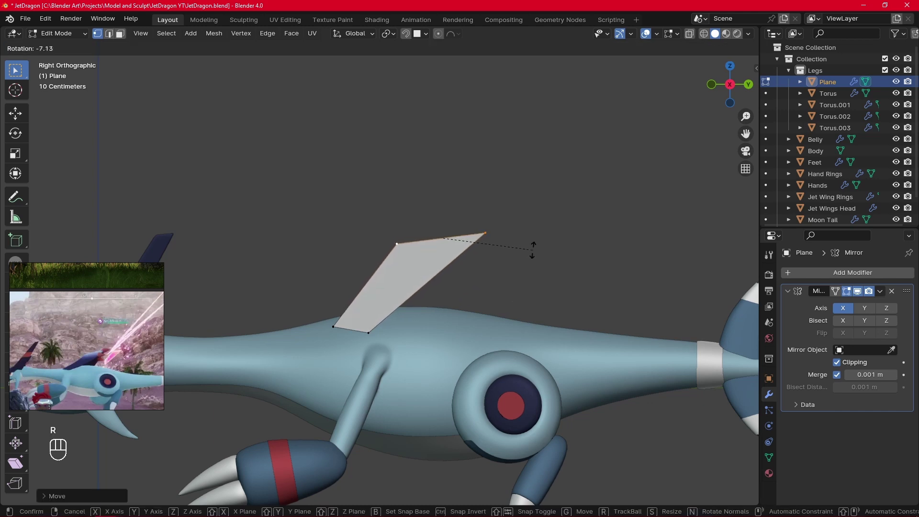
click(533, 248)
Step: Nudge the wing's upper edge slightly lower to match its proportions to the whole dragon in side view
key(g)
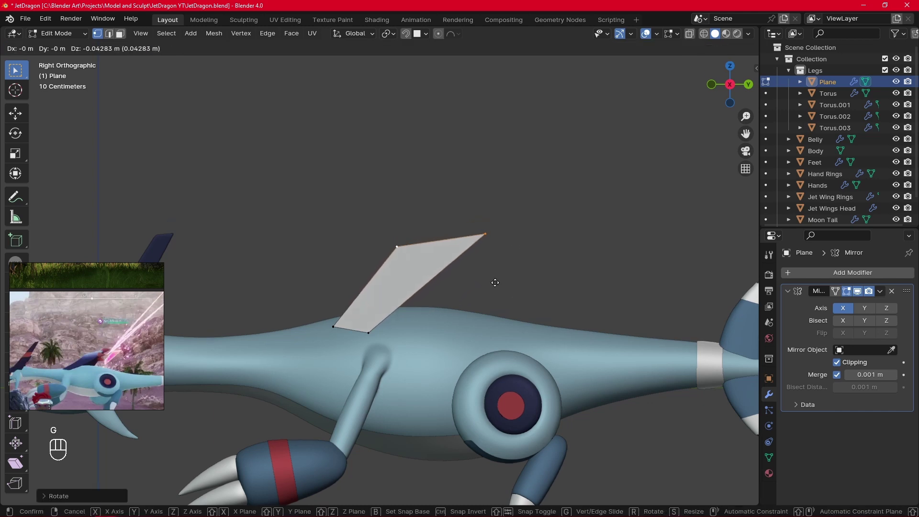
click(495, 283)
ctrl+alt+middle_drag(495, 282, 497, 328)
alt+shift+middle_drag(497, 329, 510, 324)
alt+shift+drag(510, 325, 510, 323)
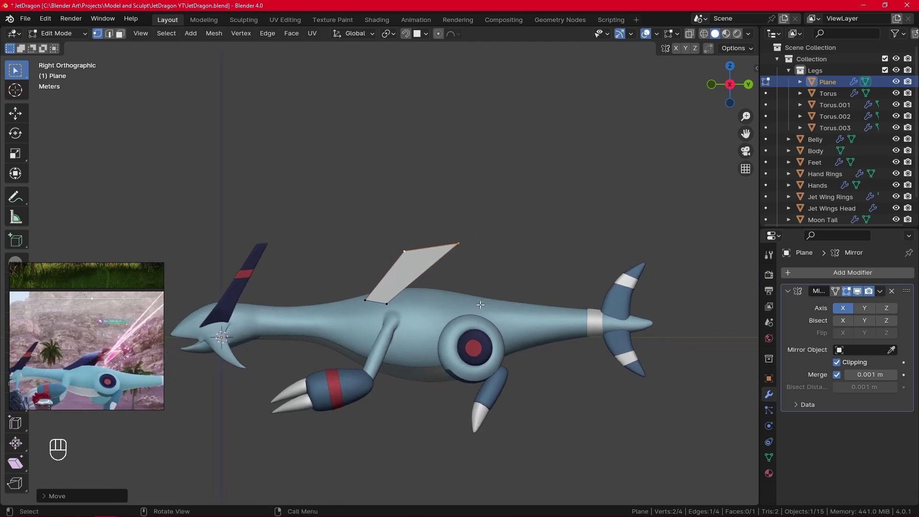
key(g)
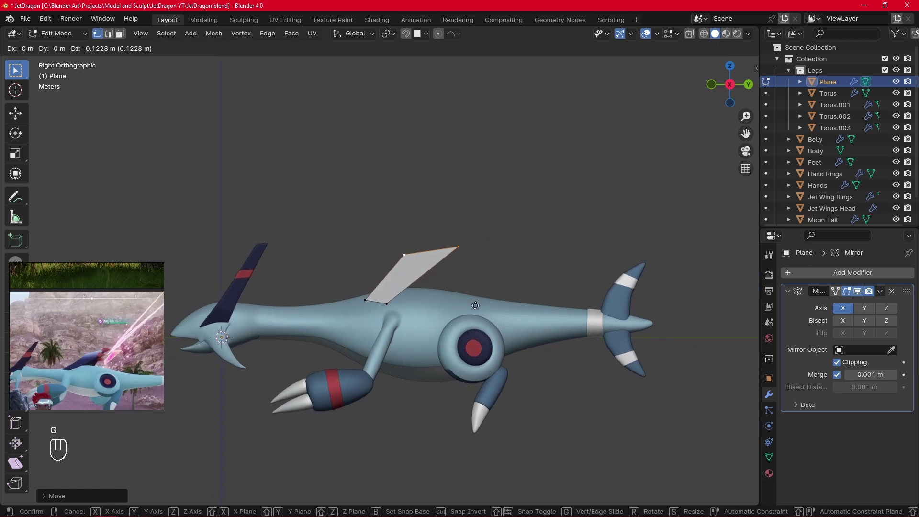
click(478, 307)
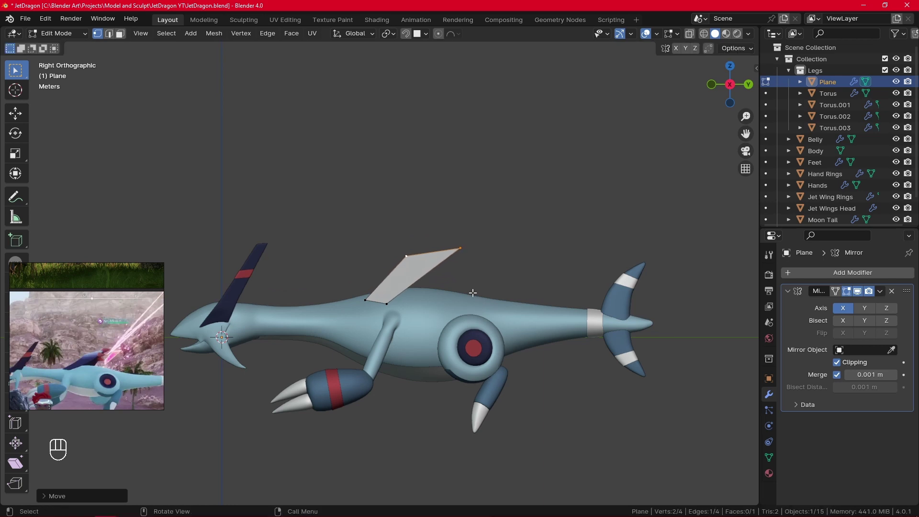
Step: Add one loop cut across the middle of the wing plane, between its upper and lower edges
mouse_move(473, 293)
shift+middle_down()
mouse_move(508, 309)
mouse_move(610, 311)
mouse_move(627, 355)
mouse_move(436, 288)
mouse_move(522, 331)
mouse_move(487, 291)
shift+middle_up()
key(alt)
key(ctrl+r)
click(435, 287)
click(435, 286)
key(g)
right_click(491, 266)
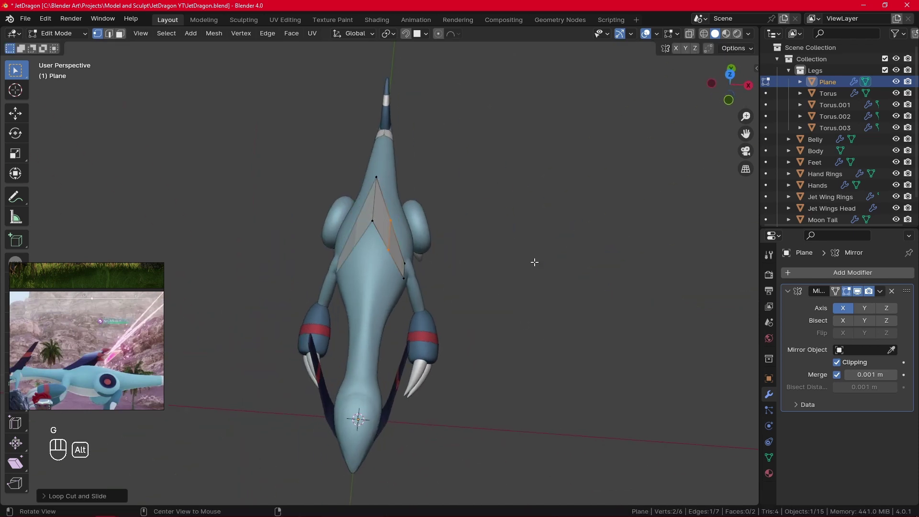
Step: Move the middle loop-cut edge back along the Y axis toward the tail to bend the wing
alt+drag(533, 263, 422, 226)
alt+drag(483, 280, 473, 316)
key(g)
key(x)
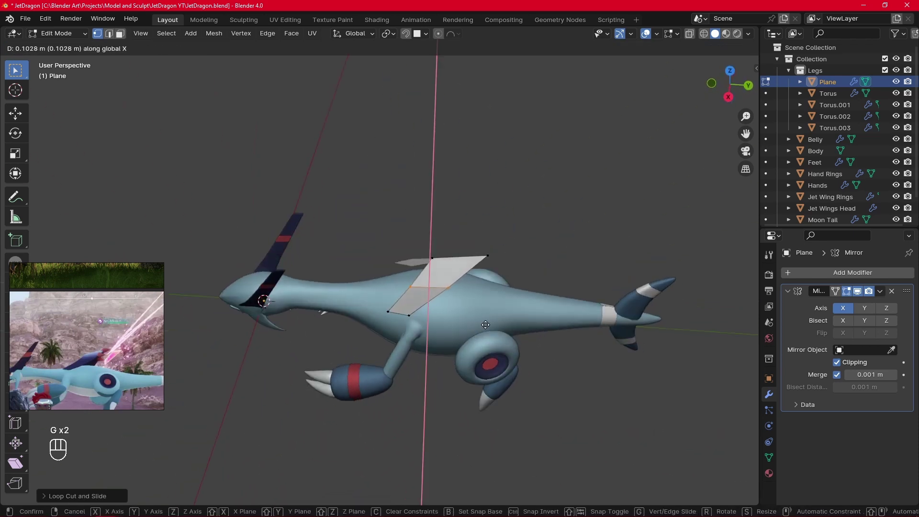
key(z)
key(y)
click(507, 330)
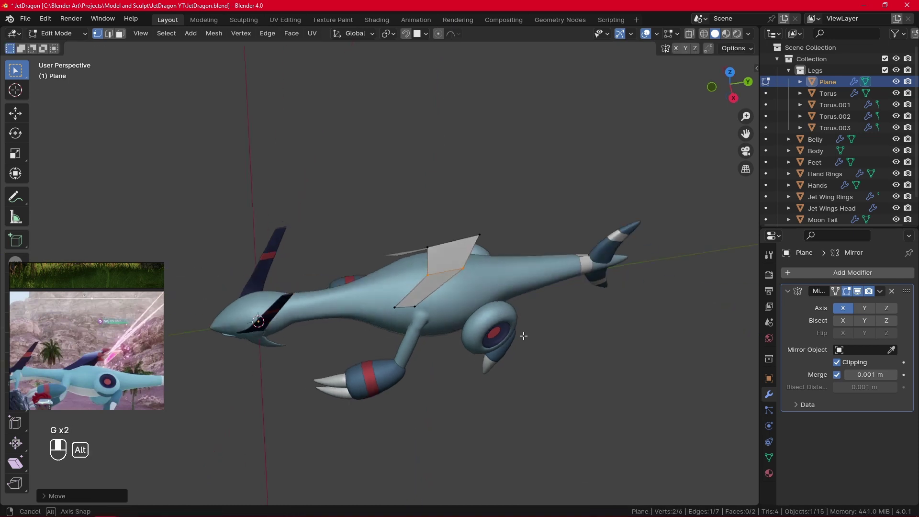
Step: Move the middle edge outward along the X axis to widen the wing arch around the body
middle_drag(524, 335, 536, 286)
key(g)
key(x)
click(479, 248)
Step: Rotate the wing's lower edge and reposition it along the Z axis beside the body
key(r)
click(501, 344)
key(g)
click(536, 287)
key(g)
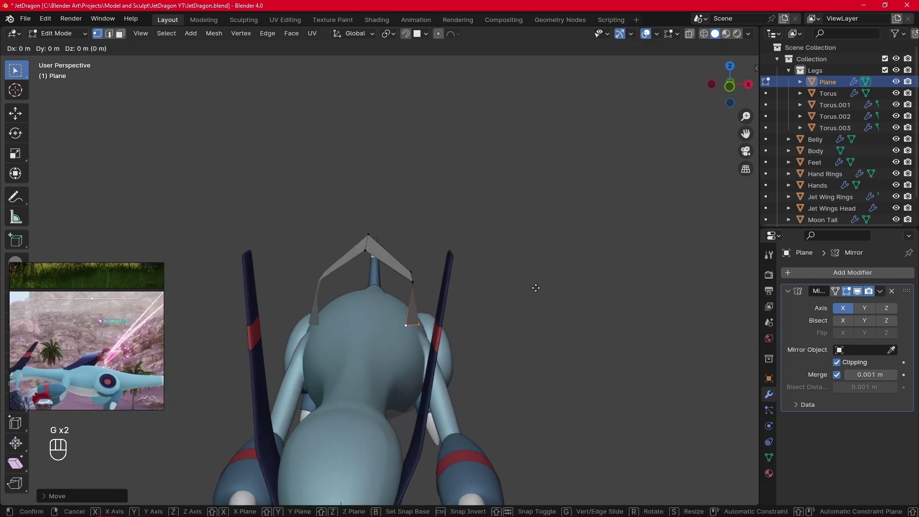
key(y)
key(z)
click(537, 302)
Step: Move the inner vertex of the middle edge about 0.38 m toward the centreline along the X axis
middle_drag(537, 302, 456, 281)
middle_drag(348, 253, 620, 277)
key(g)
key(x)
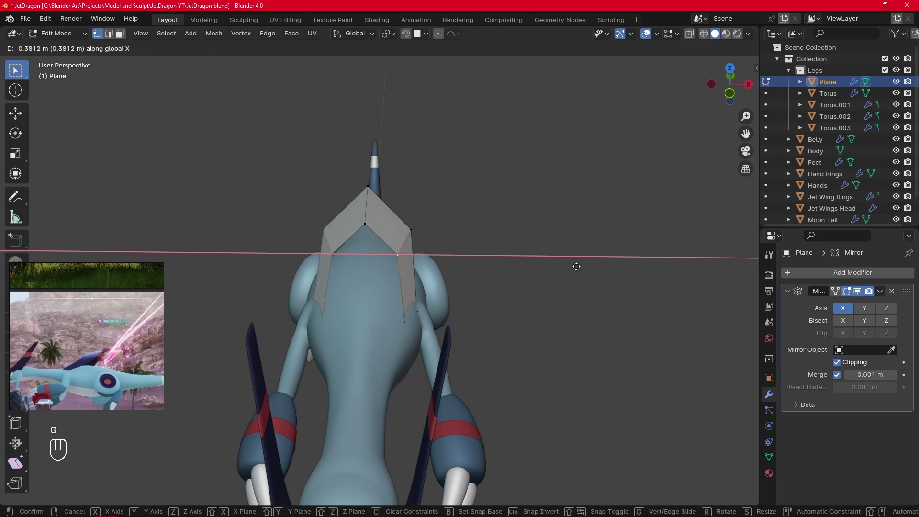
click(578, 266)
Step: Compare the wing's side profile and bring up the front-view reference image of JetDragon with its pink wings
middle_drag(578, 266, 452, 228)
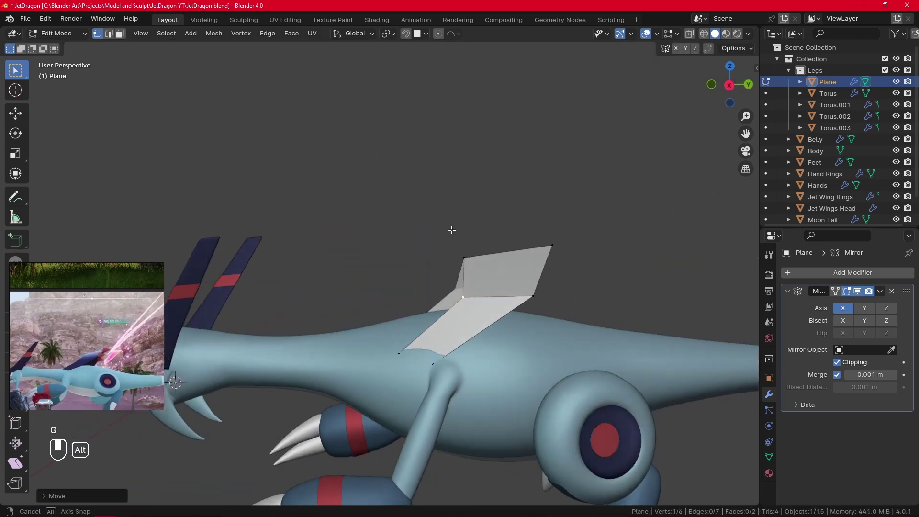
scroll(127, 318, down, 8)
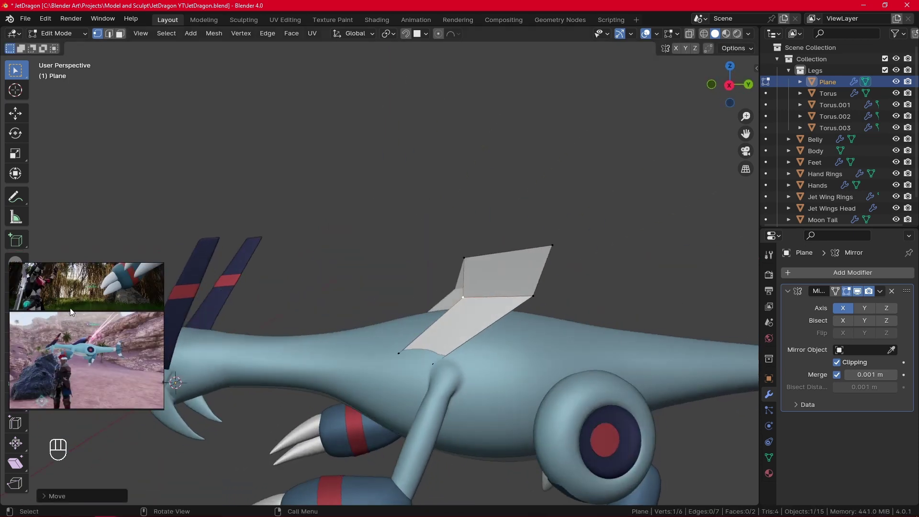
alt+drag(114, 318, 95, 341)
click(124, 342)
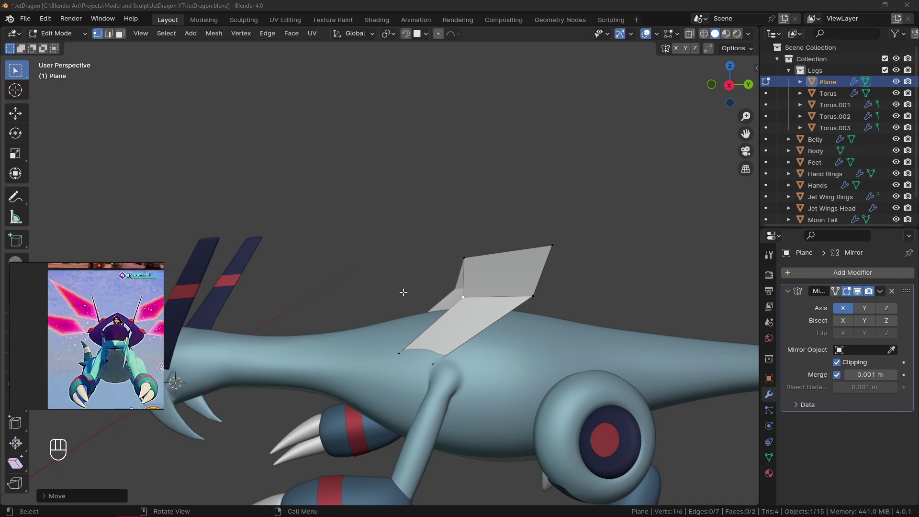
Step: Move the middle edge's outer vertex about 0.8 m outward and down, and nudge its inner vertex slightly inward
middle_drag(406, 284, 549, 298)
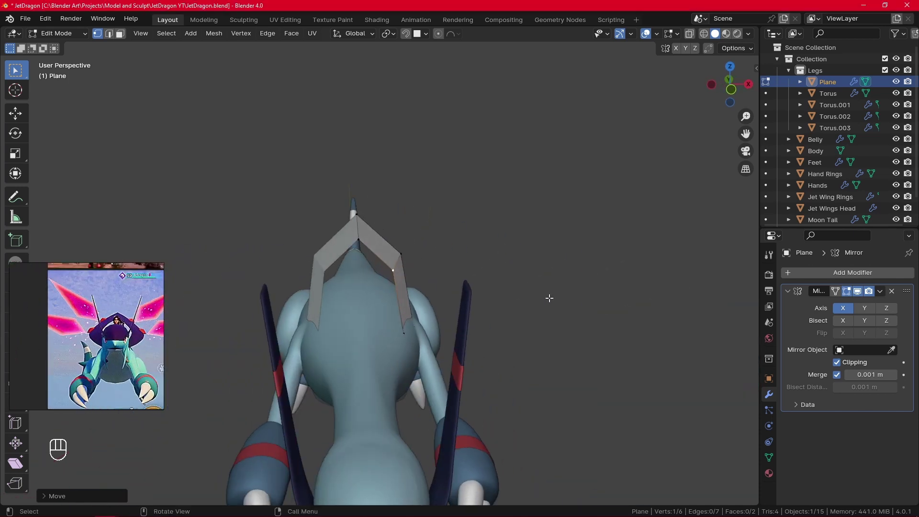
middle_drag(405, 253, 449, 247)
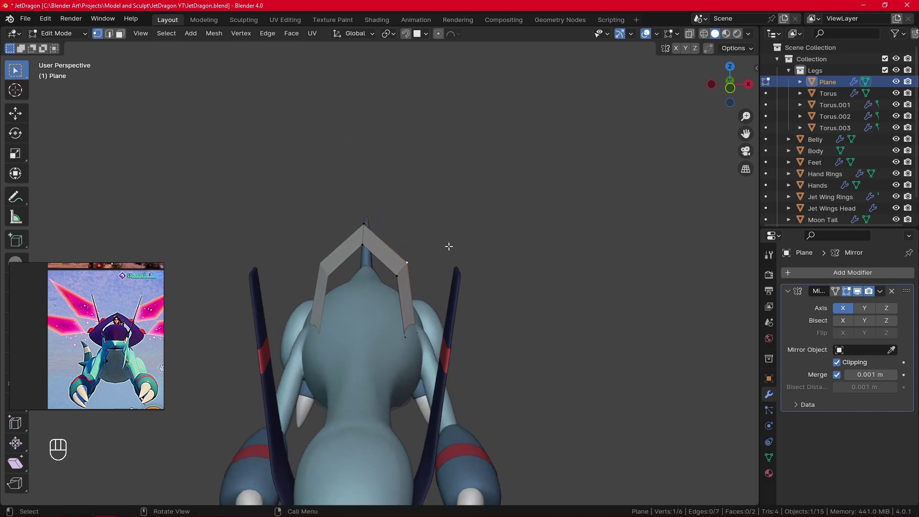
key(g)
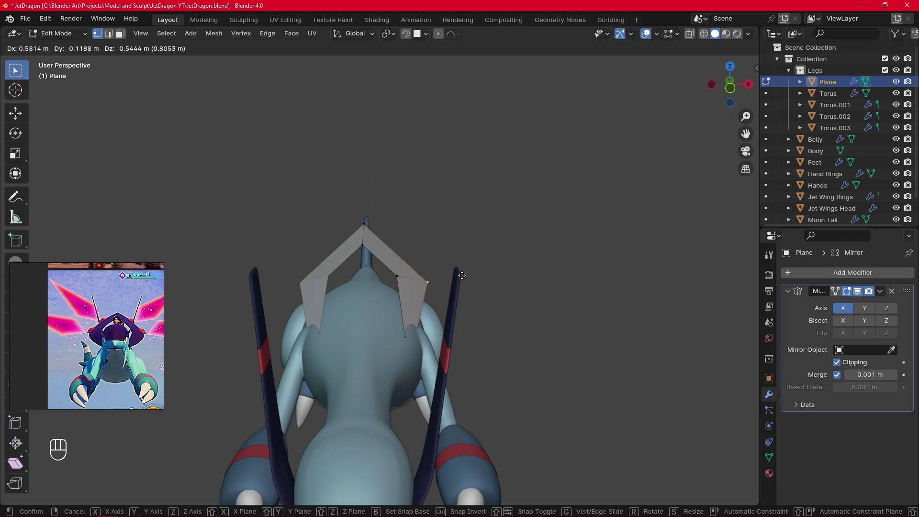
click(462, 277)
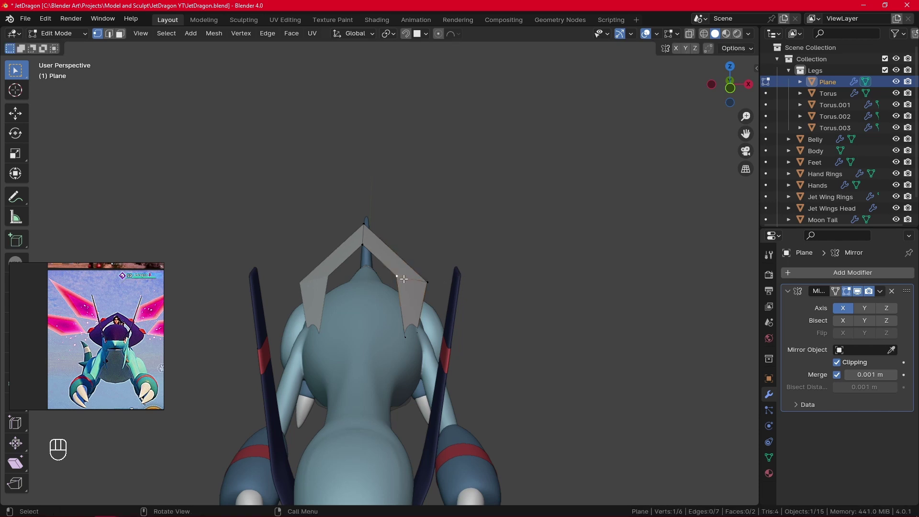
key(g)
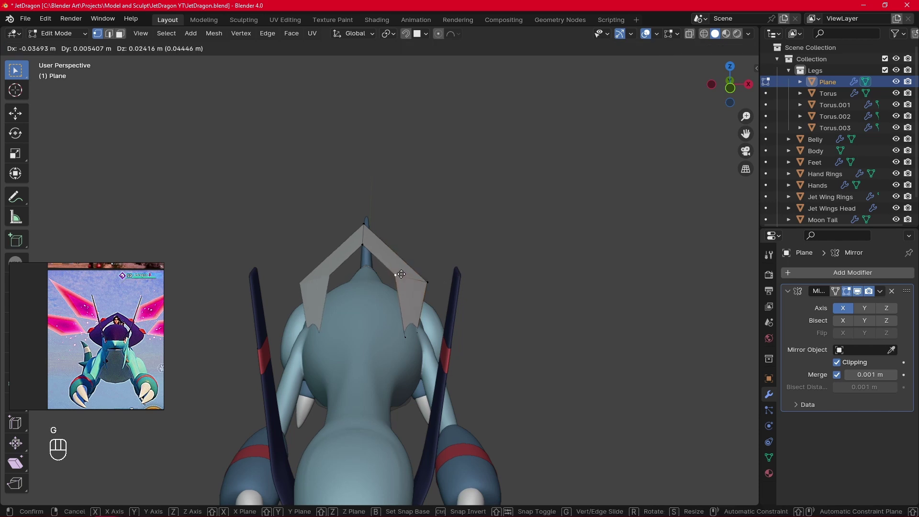
click(401, 275)
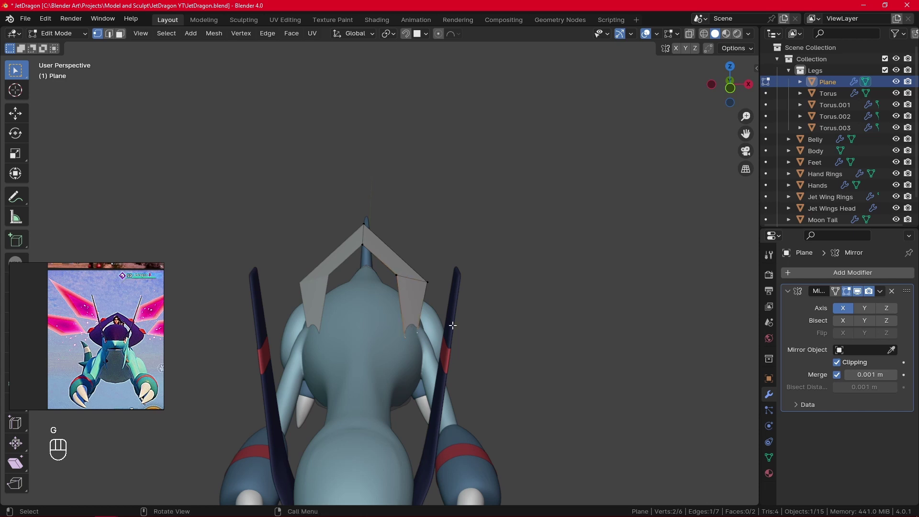
Step: Slide the wing's lower edge up along the adjoining edges and move its inner vertex about 0.2 m inward along the X axis
key(g)
key(g)
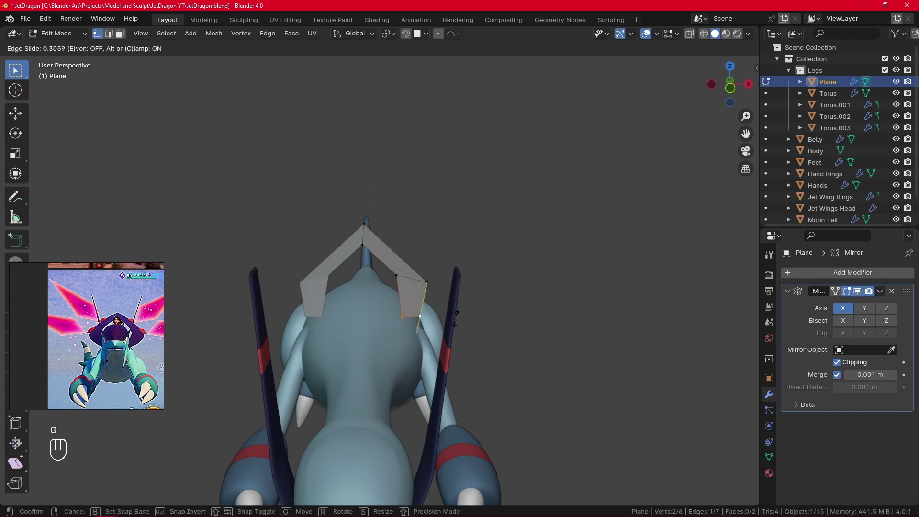
click(456, 323)
middle_drag(455, 330, 529, 320)
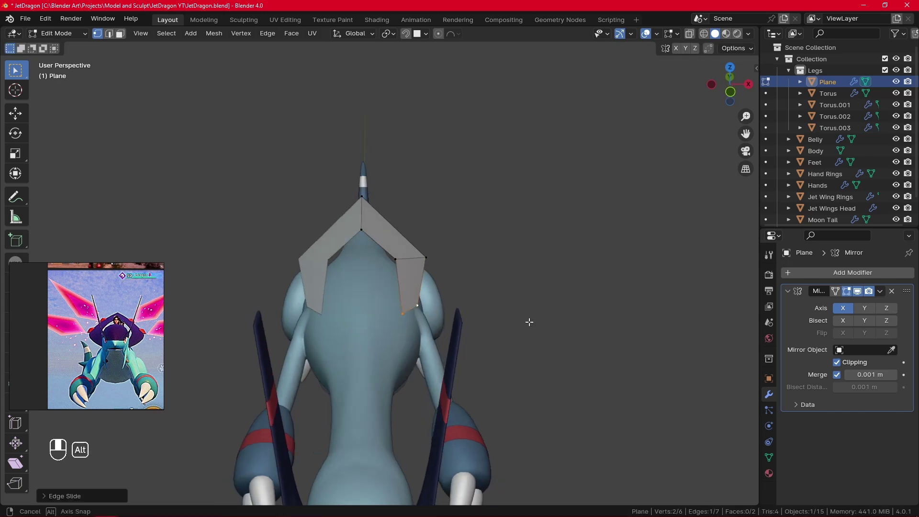
key(x)
click(414, 348)
key(g)
key(x)
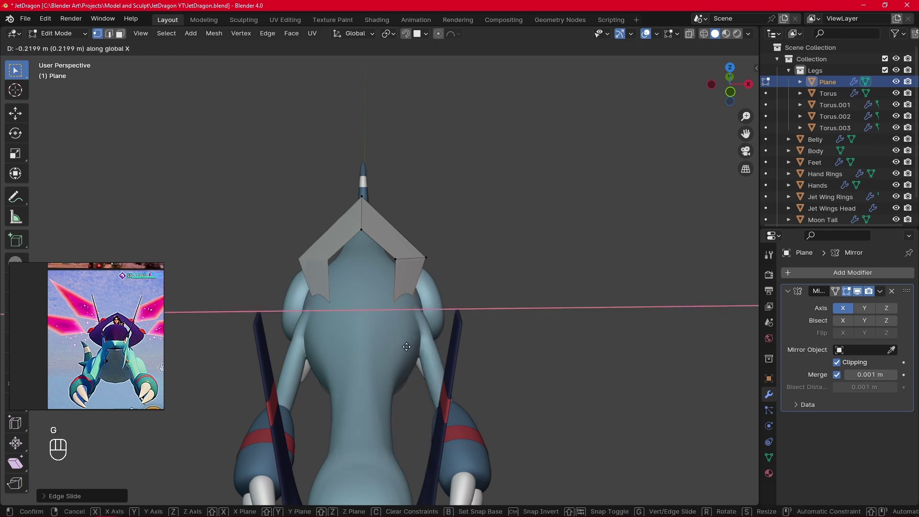
click(405, 344)
Step: Select the entire wing mesh and raise it clear of the dragon's back
alt+drag(512, 286, 499, 280)
key(a)
key(g)
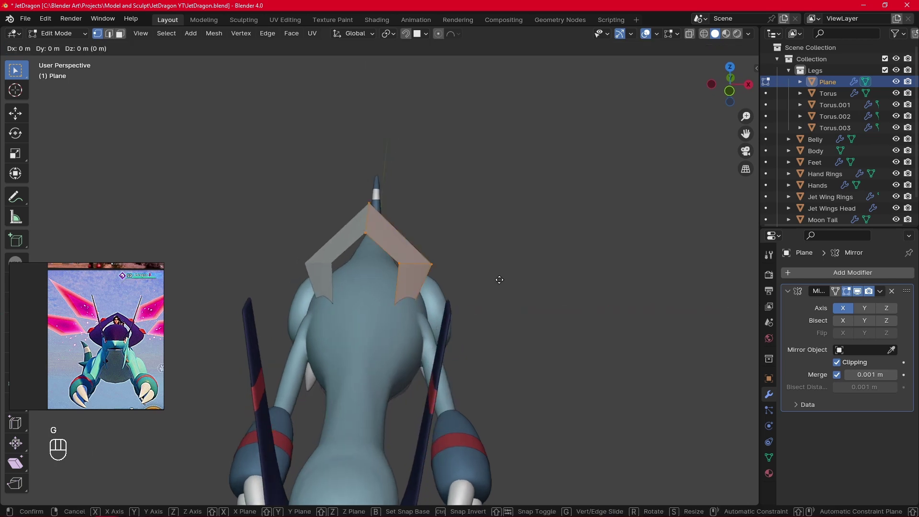
key(y)
click(498, 226)
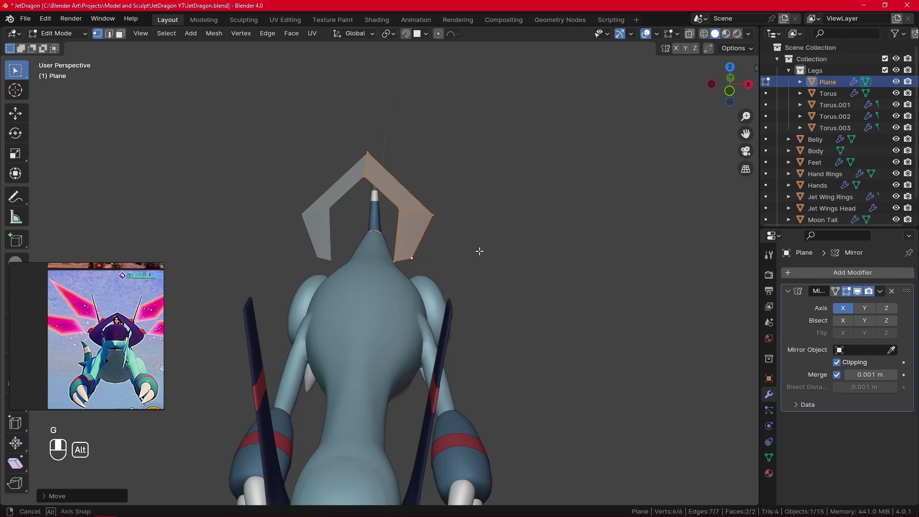
Step: Shift the wing's lower edge inward along the X axis and forward along the Y axis toward the head
middle_drag(478, 252, 421, 261)
click(393, 263)
key(g)
key(x)
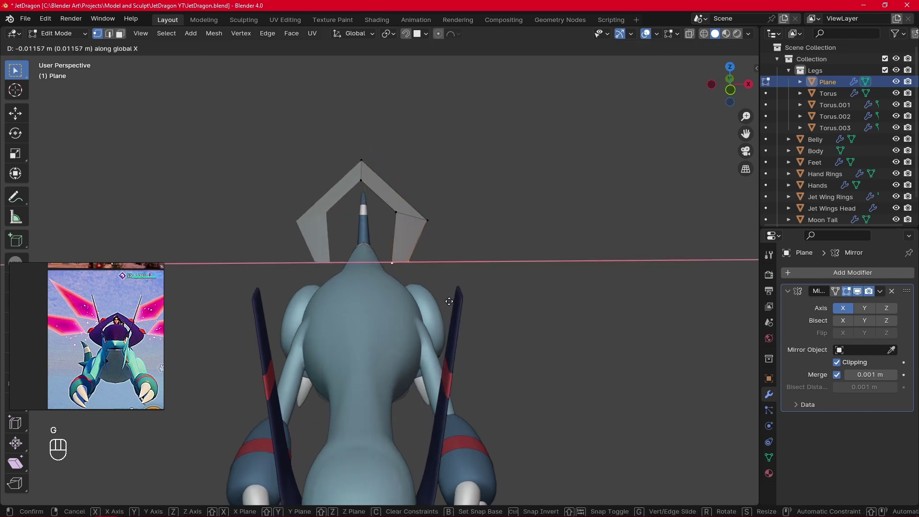
key(g)
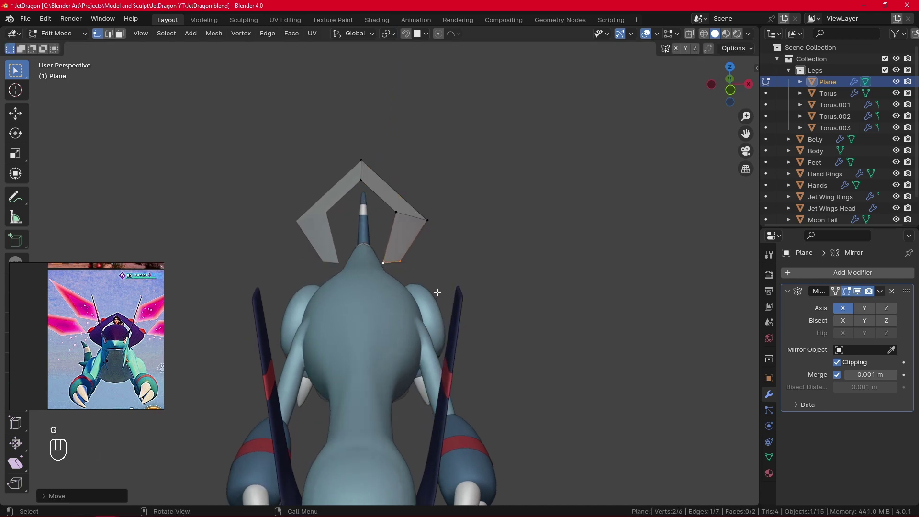
key(g)
key(y)
click(440, 302)
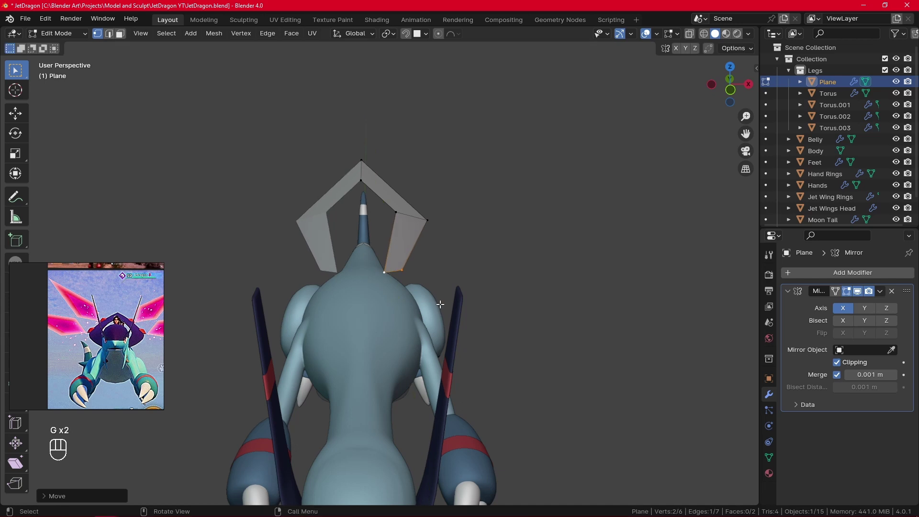
Step: Move the wing's inner vertex on the centre line about 0.38 m back toward the tail
middle_drag(517, 251, 464, 238)
click(466, 192)
alt+drag(479, 200, 519, 185)
key(g)
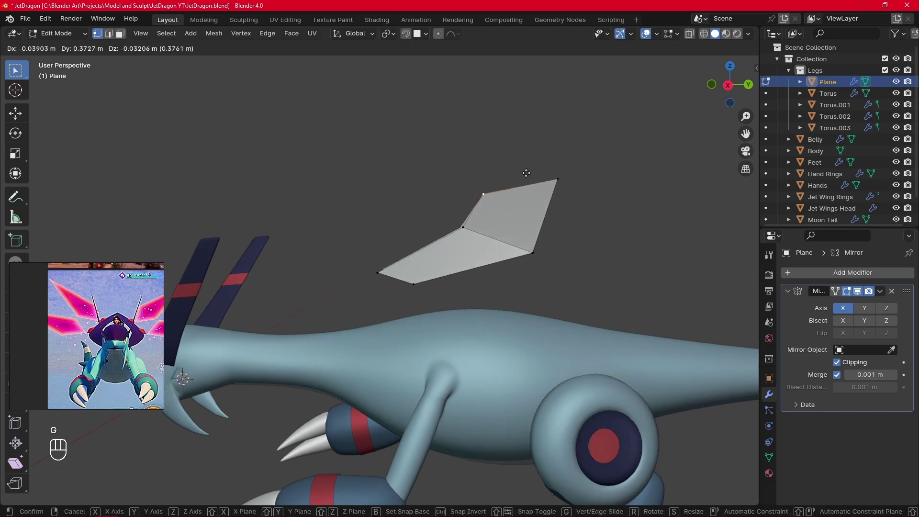
click(528, 172)
Step: Add a Catmull-Clark Subdivision Surface modifier to the wing and set its viewport level to 4
middle_drag(527, 172, 749, 239)
click(819, 272)
text(su)
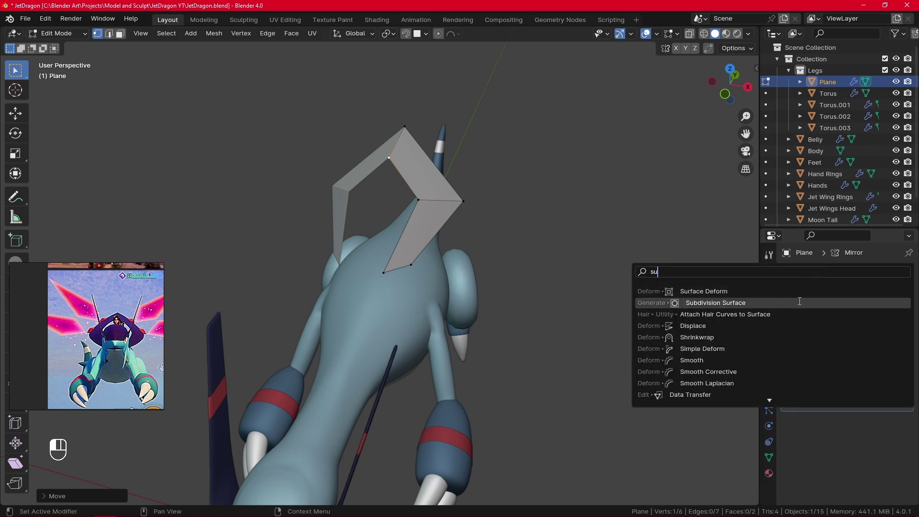
click(800, 304)
drag(910, 421, 892, 400)
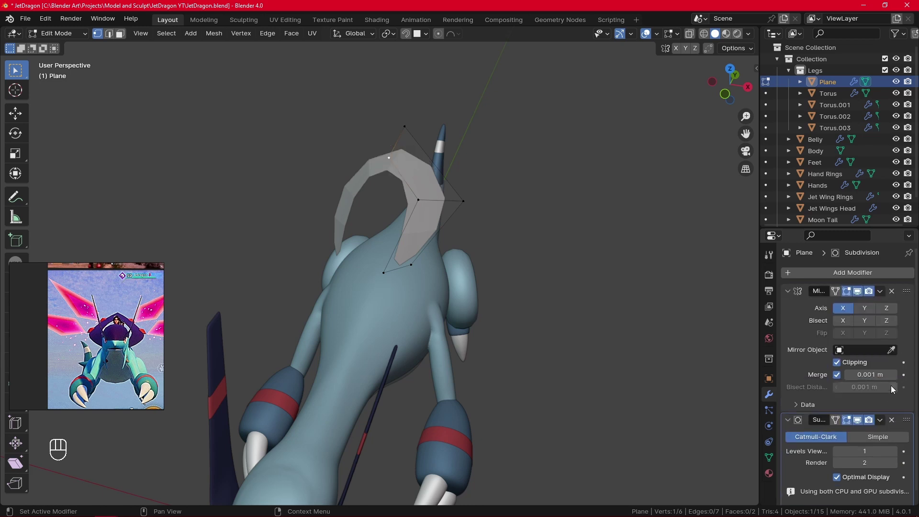
scroll(895, 435, down, 1)
click(894, 440)
click(896, 441)
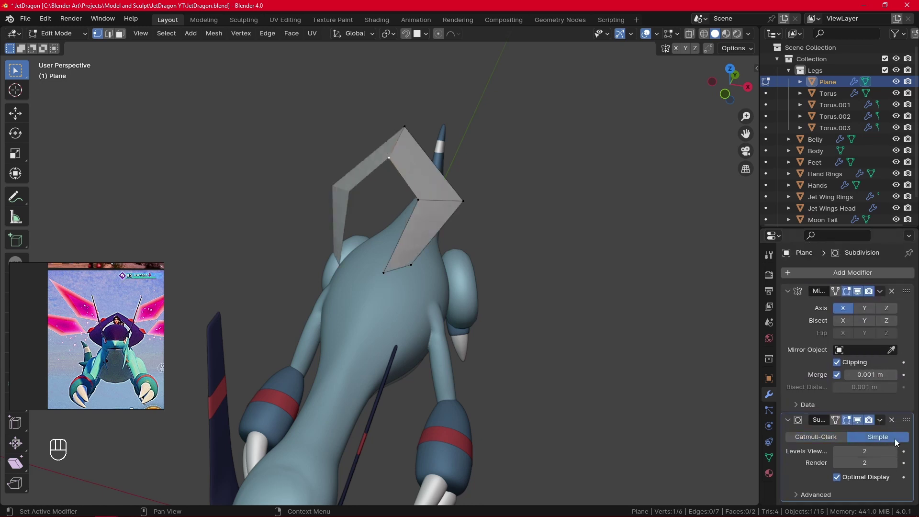
key(ctrl+z)
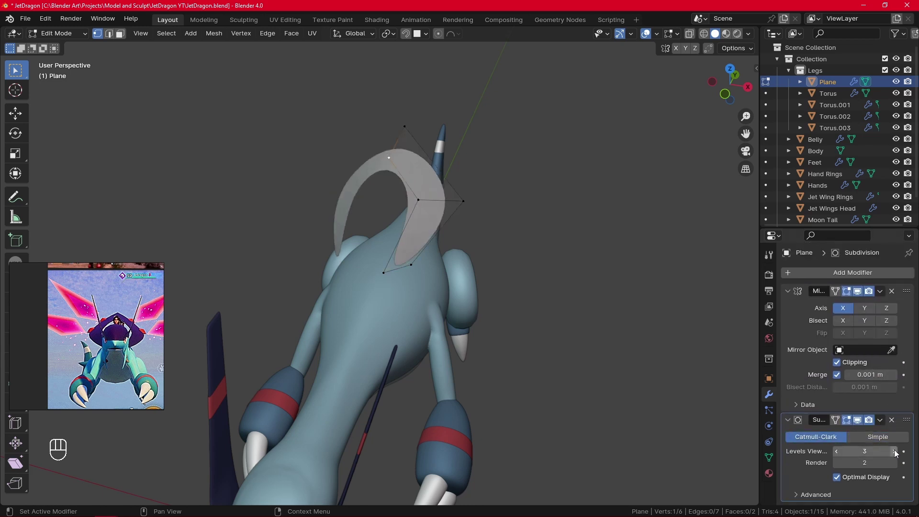
click(896, 454)
Step: Select the entire wing mesh and move it outward along the X axis, widening the mirrored wings
middle_drag(629, 388, 435, 248)
key(g)
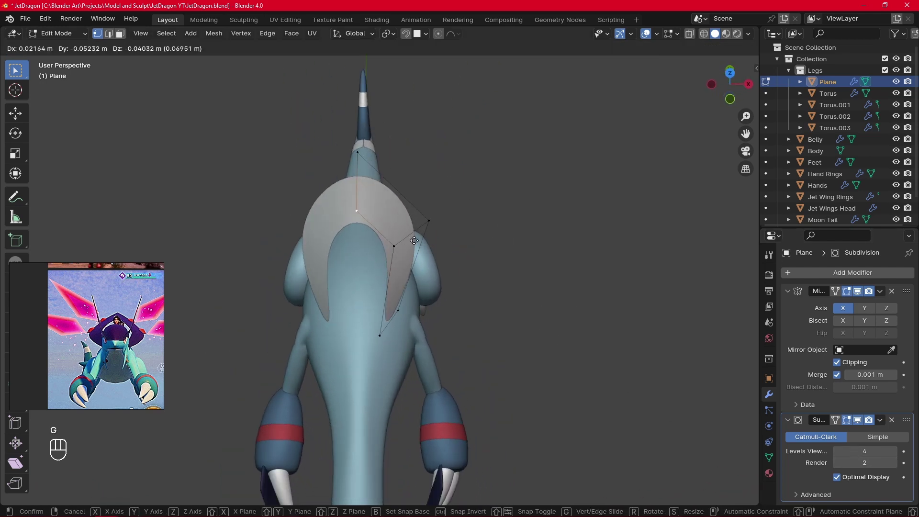
key(Escape)
key(a)
key(g)
key(x)
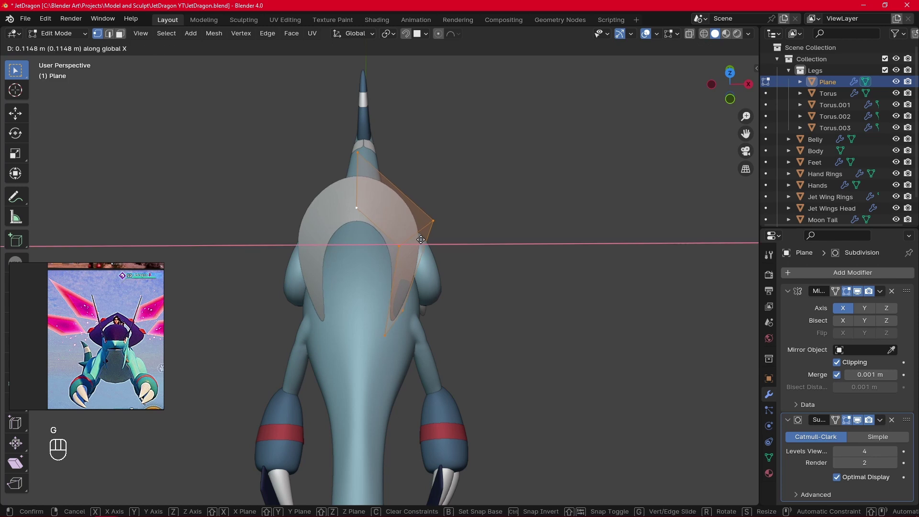
click(454, 256)
Step: Lower the entire wing mesh about 1.6 m along the Z axis onto the dragon's back
key(KP_1)
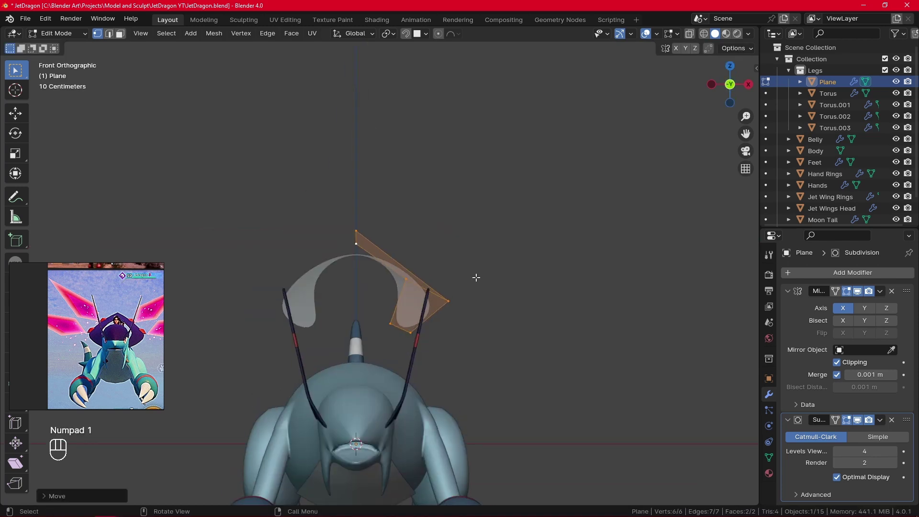
key(g)
key(z)
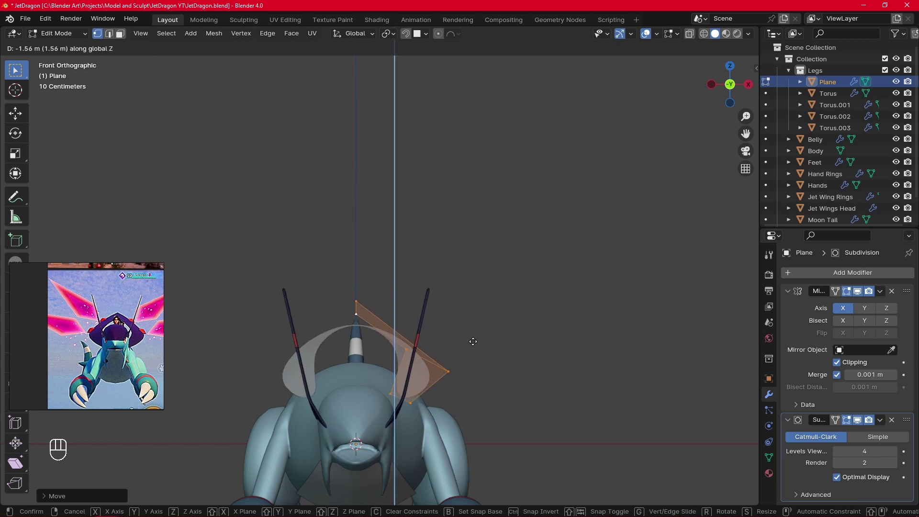
click(472, 343)
middle_drag(472, 343, 474, 318)
Step: Raise the wing's topmost centre vertex about 0.39 m along the Z axis in the front view
key(KP_1)
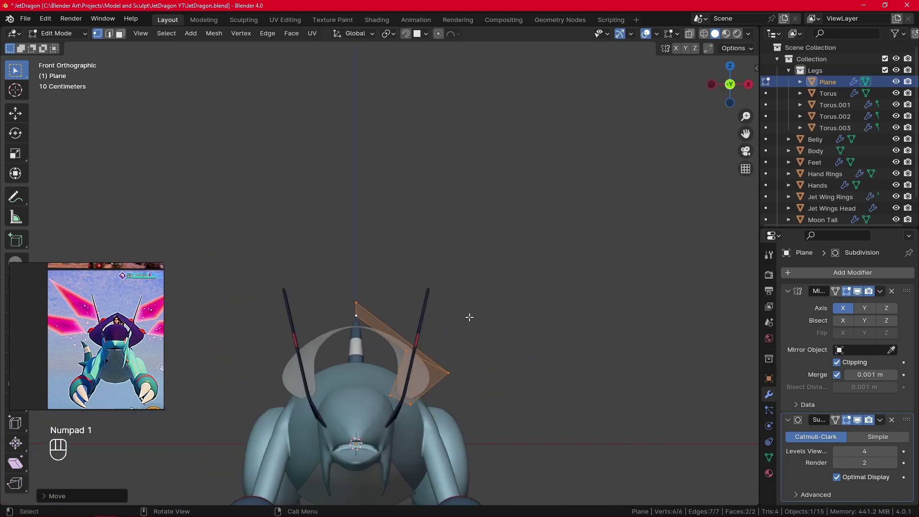
click(353, 293)
key(g)
key(z)
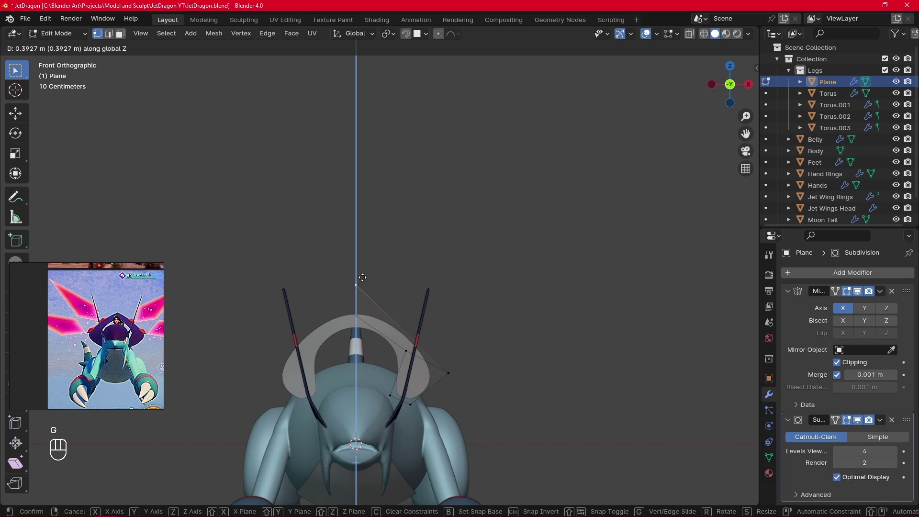
click(363, 279)
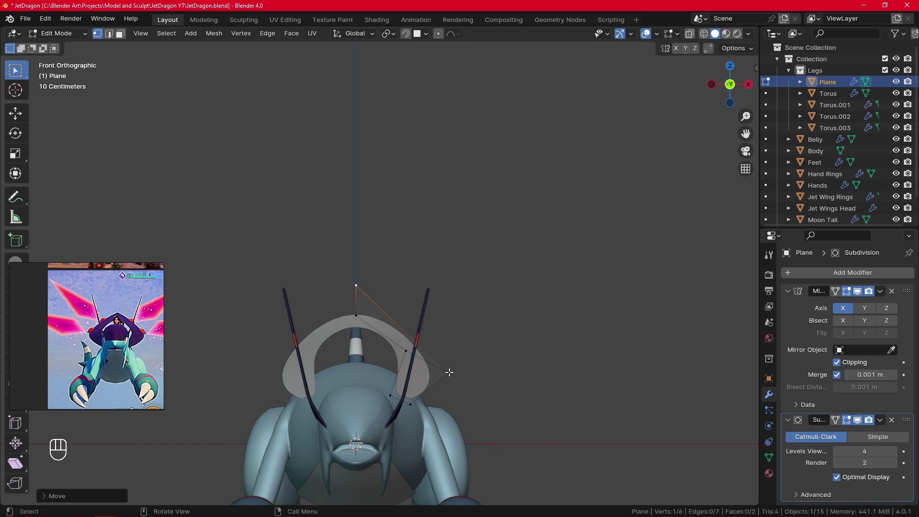
Step: Add an edge loop midway across the wing's lower section
key(ctrl+r)
click(425, 379)
click(444, 376)
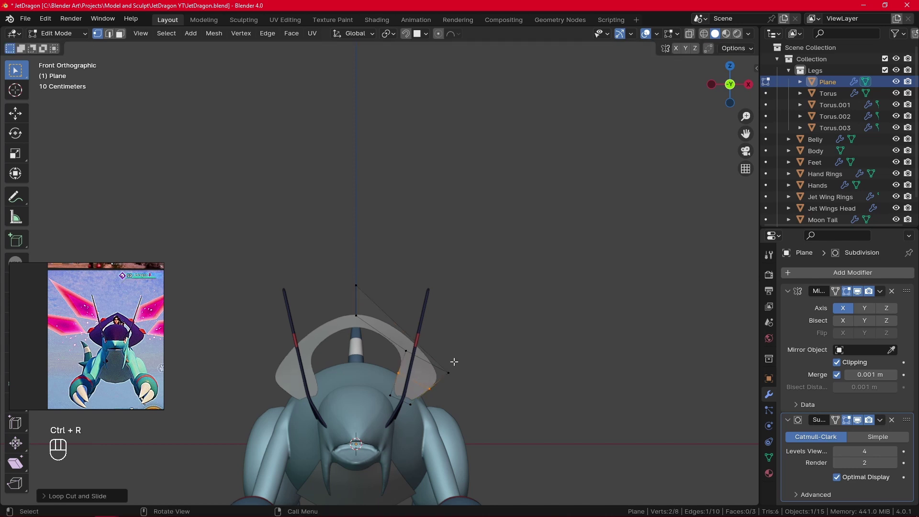
Step: Add an edge loop across the wing's upper section and slide it up close to the centre peak
key(ctrl+r)
click(420, 337)
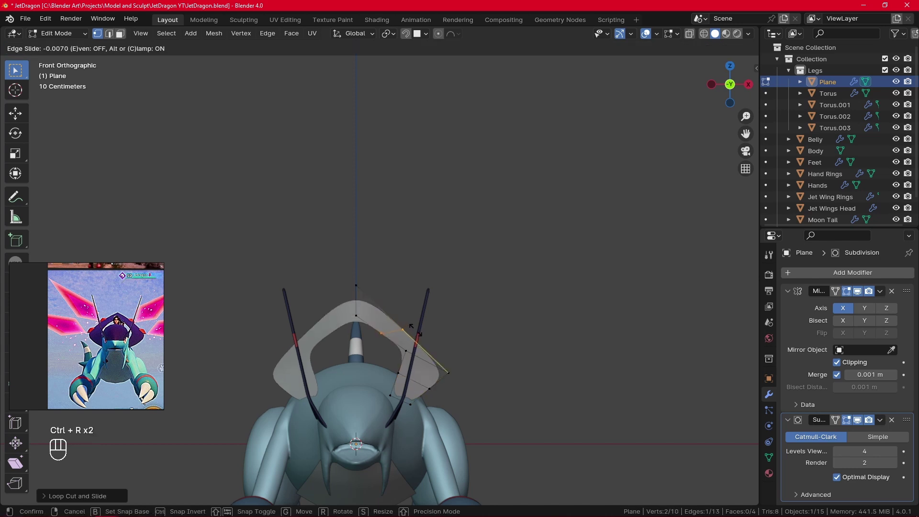
click(415, 330)
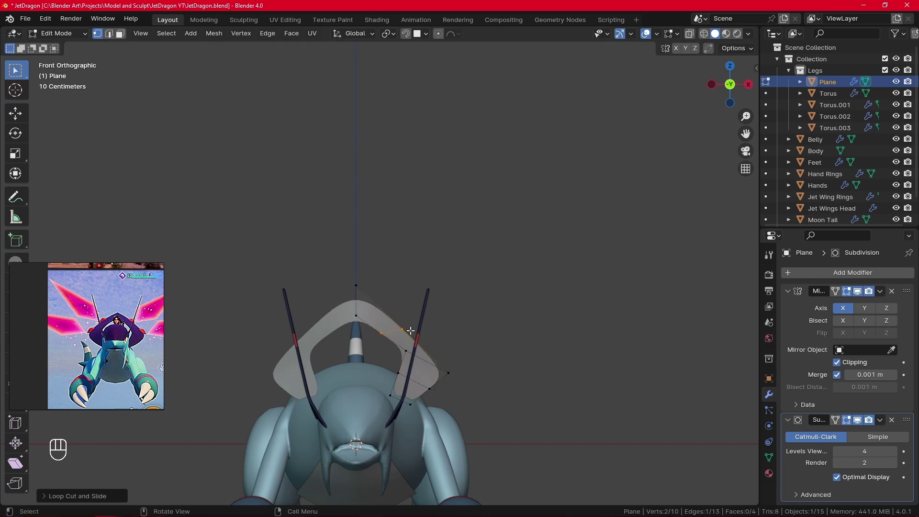
key(g)
key(g)
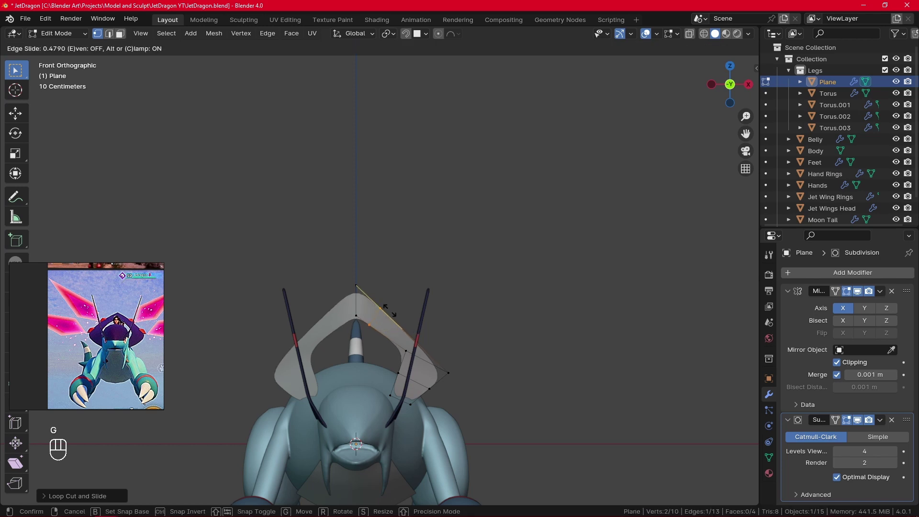
click(383, 304)
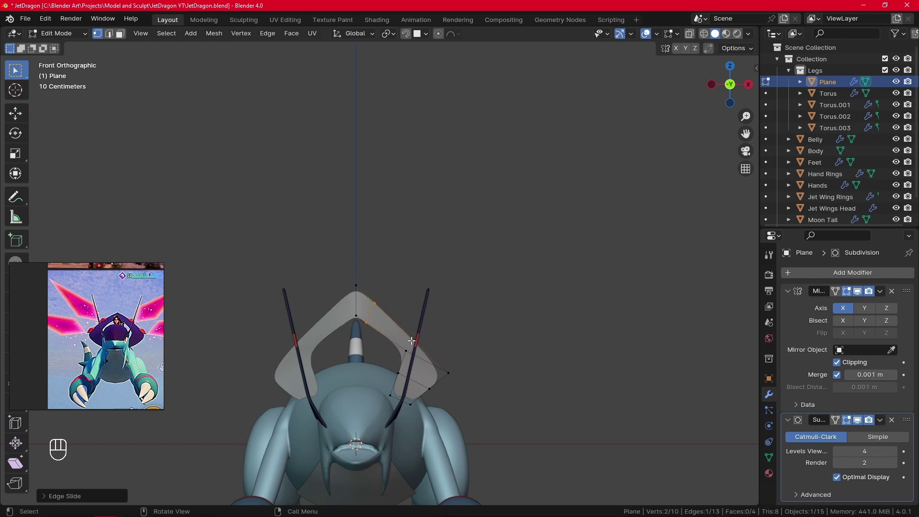
Step: Try to slide the wing's outer corner edge and the loop below it along their adjoining edges
click(409, 353)
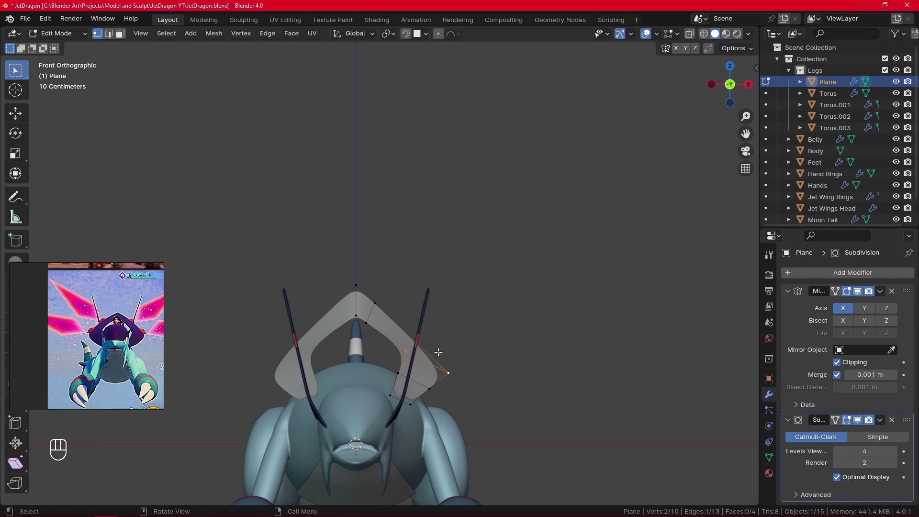
key(g)
key(g)
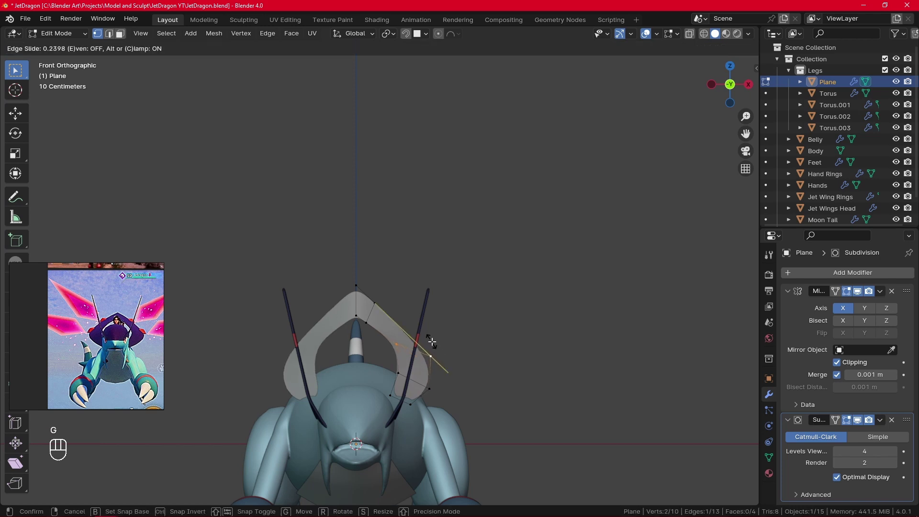
click(433, 342)
alt+shift+click(425, 385)
key(g)
key(g)
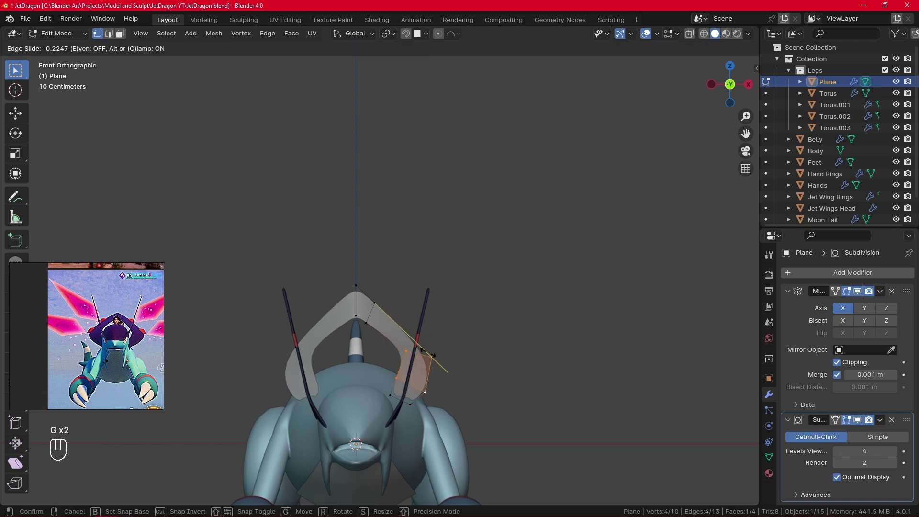
right_click(427, 354)
Step: Select both vertices of the wing's middle corner edge and move them slightly up and back toward the tail
click(420, 357)
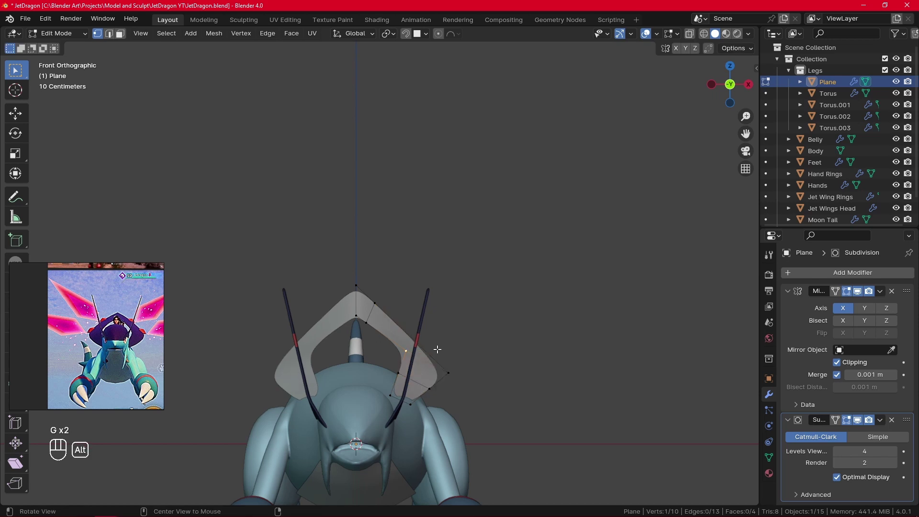
alt+middle_drag(437, 349, 404, 351)
shift+click(472, 358)
alt+middle_drag(499, 307, 457, 317)
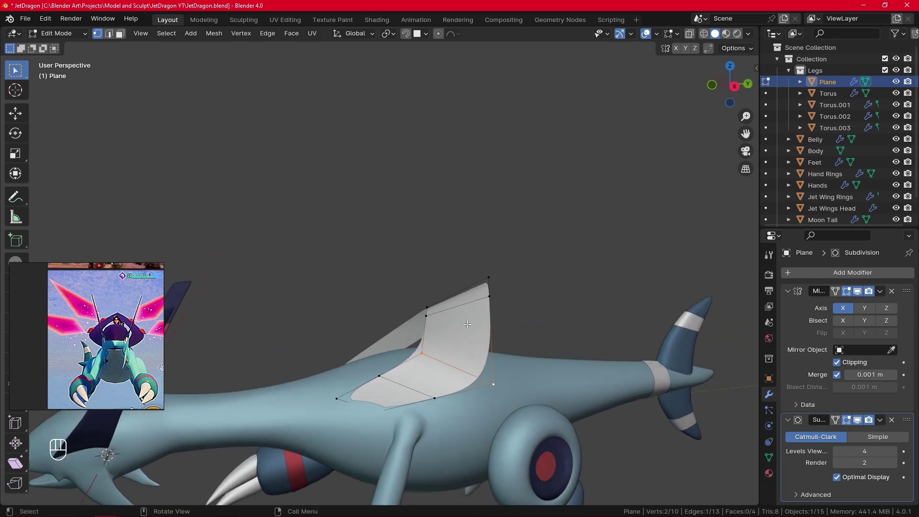
key(g)
click(485, 317)
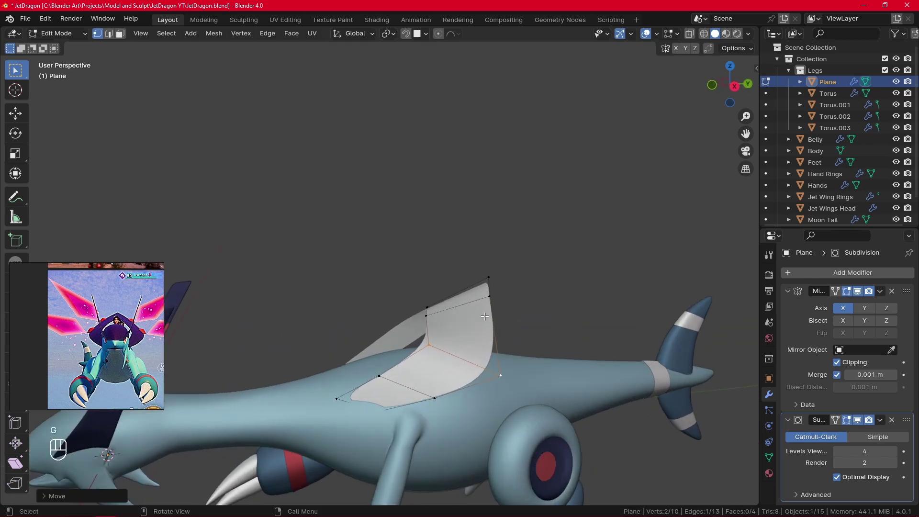
Step: Move the inner vertex of the wing's middle corner edge about 0.2 m inward in the front view
key(KP_1)
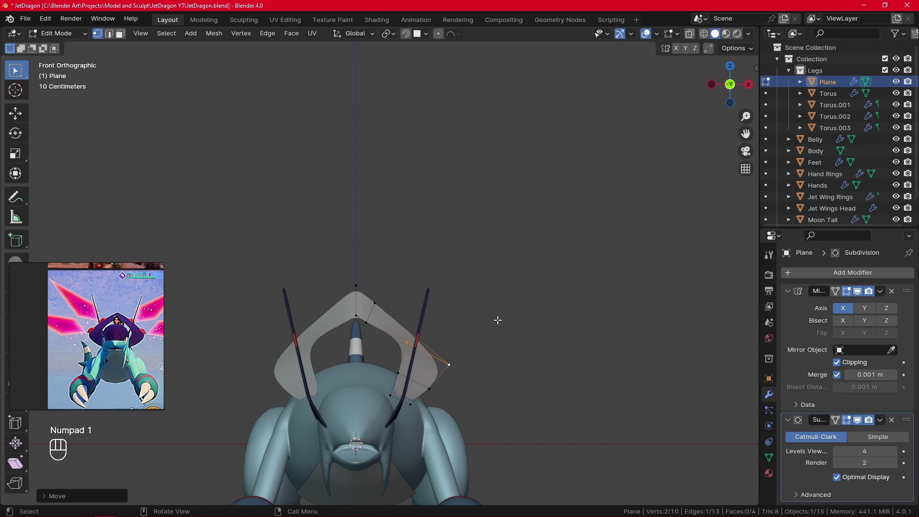
key(r)
click(490, 310)
key(g)
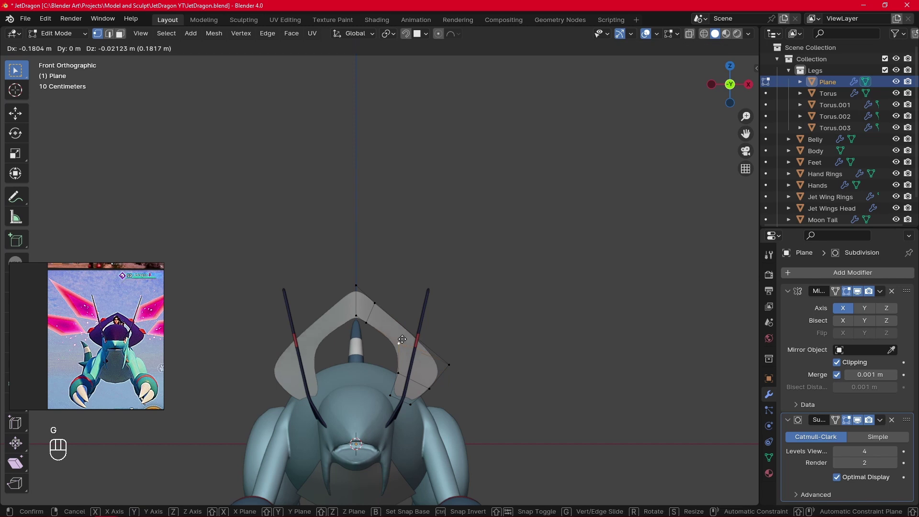
click(400, 341)
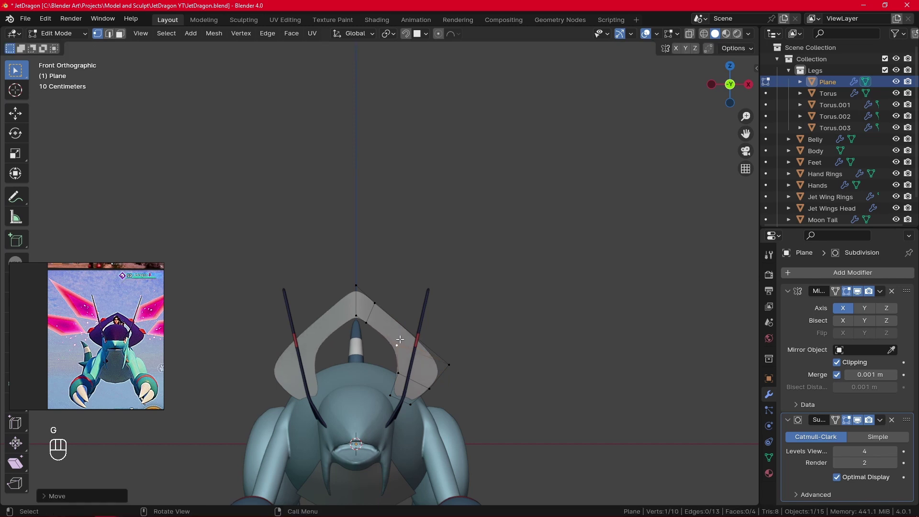
Step: Move the upper loop's inner vertex about 0.13 m outward and the wing's lower inner corner about 0.2 m inward and up
key(g)
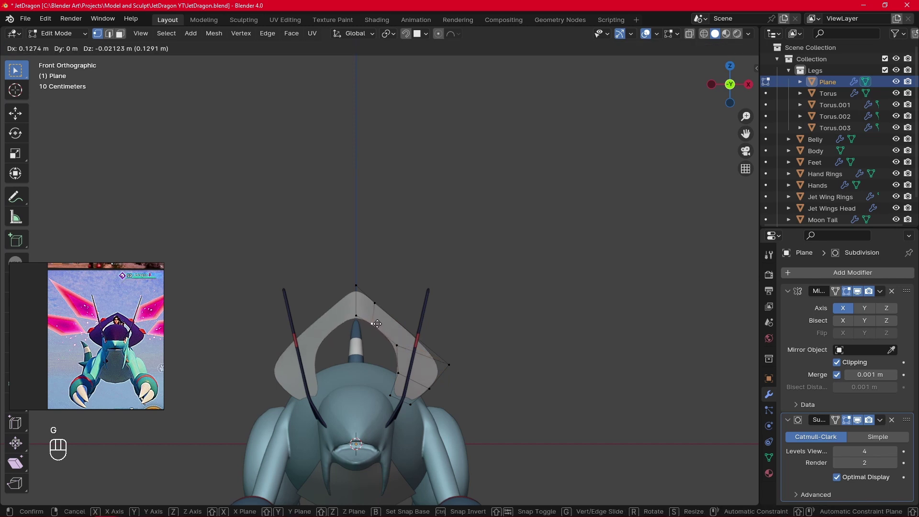
click(381, 335)
key(g)
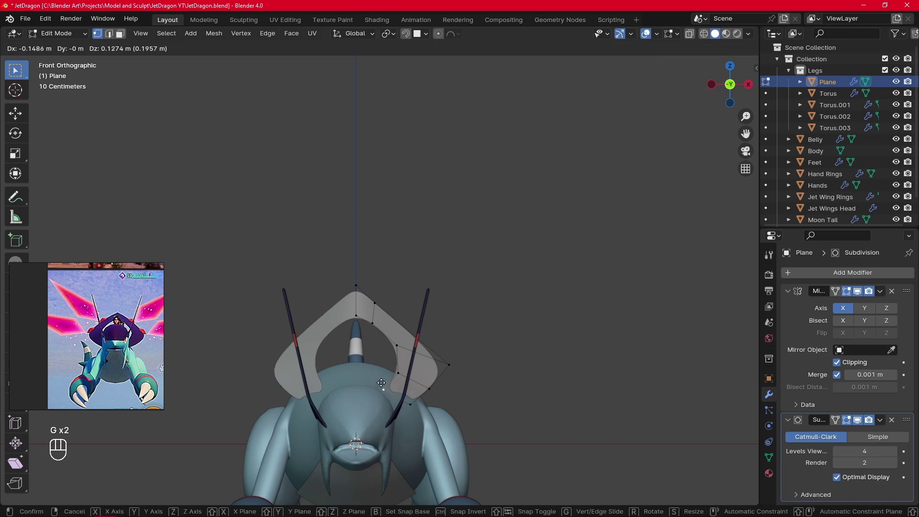
click(380, 383)
Step: Move the wing's lower outer corner vertex about 0.41 m forward, slightly inward and up
alt+drag(582, 312, 490, 312)
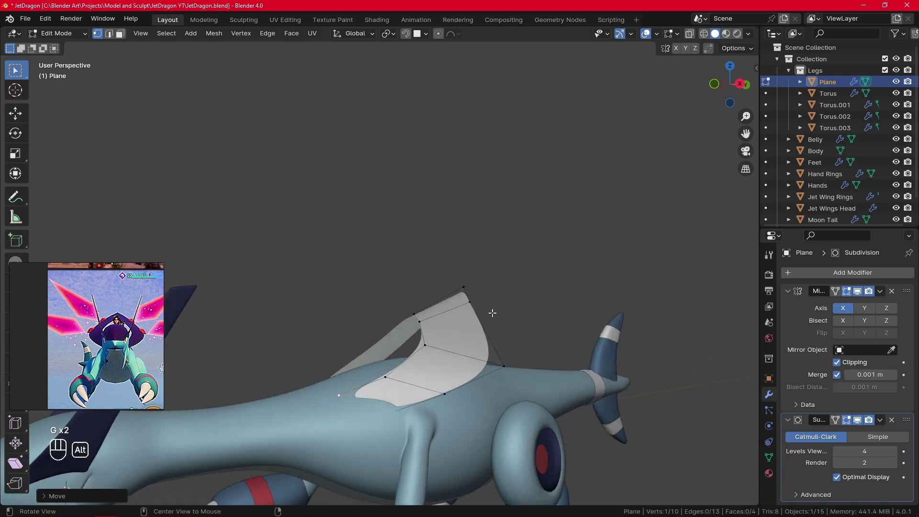
key(g)
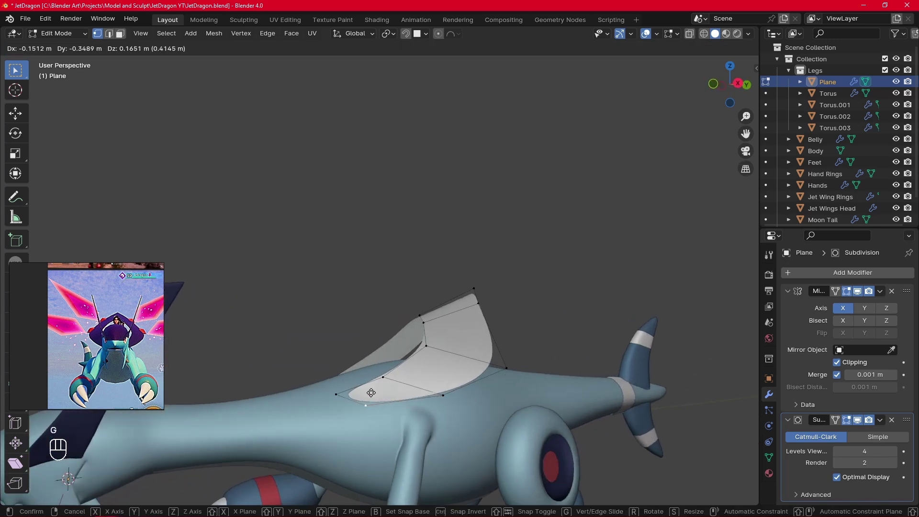
click(372, 395)
Step: Find the side-view JetDragon image on the reference board and compare it with the wing's side profile
key(KP_3)
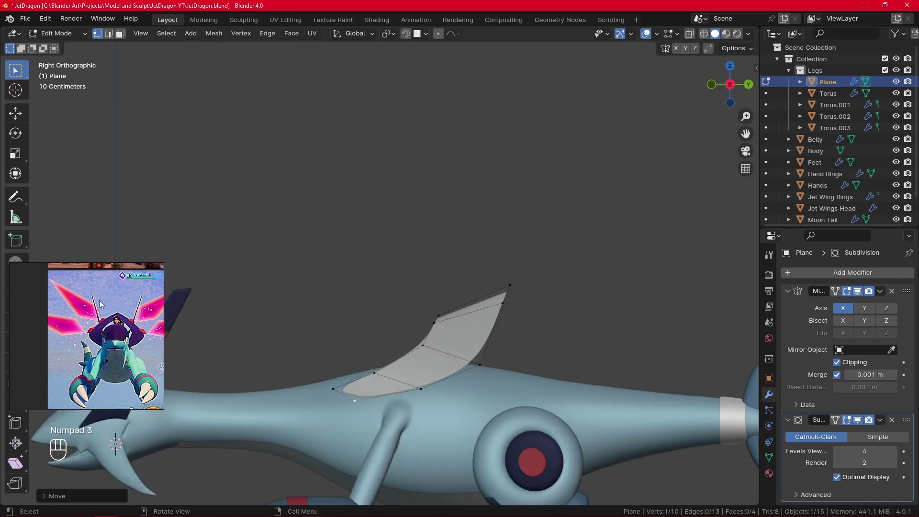
scroll(102, 306, down, 8)
scroll(137, 330, up, 6)
scroll(107, 318, down, 3)
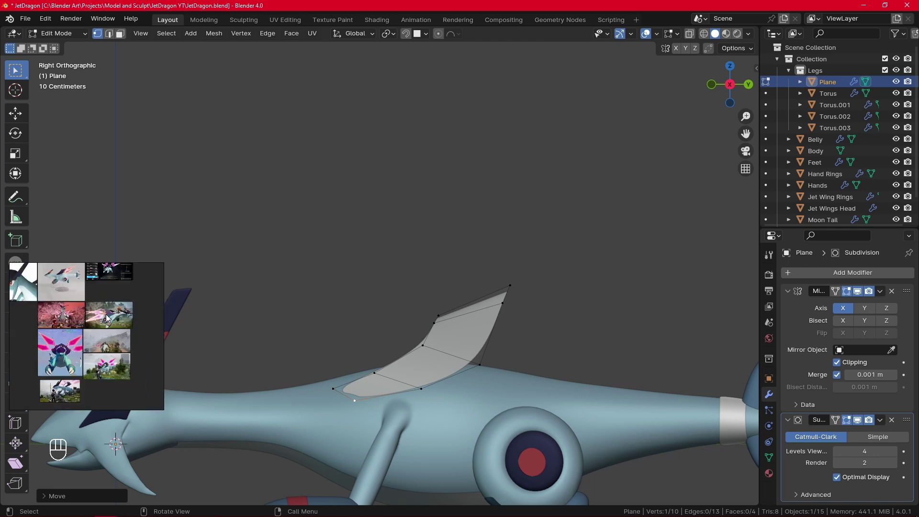
scroll(105, 316, down, 2)
scroll(110, 340, up, 4)
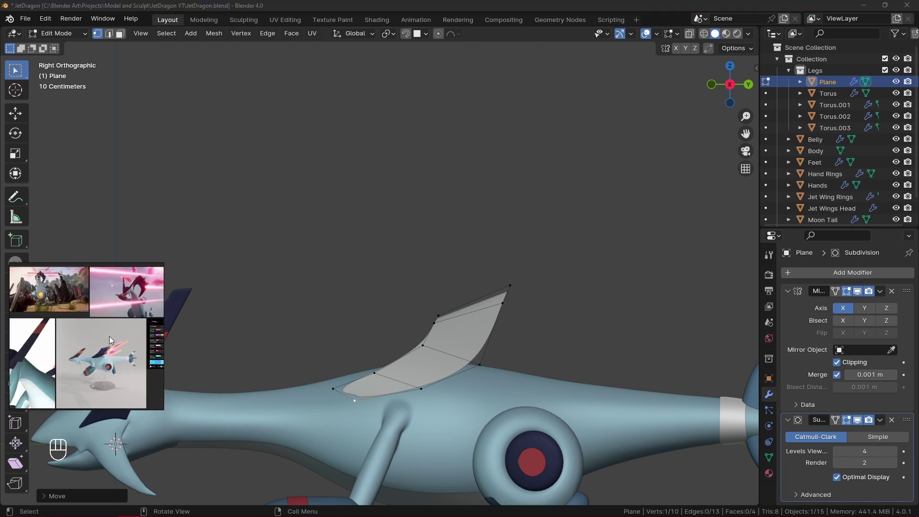
scroll(96, 348, down, 3)
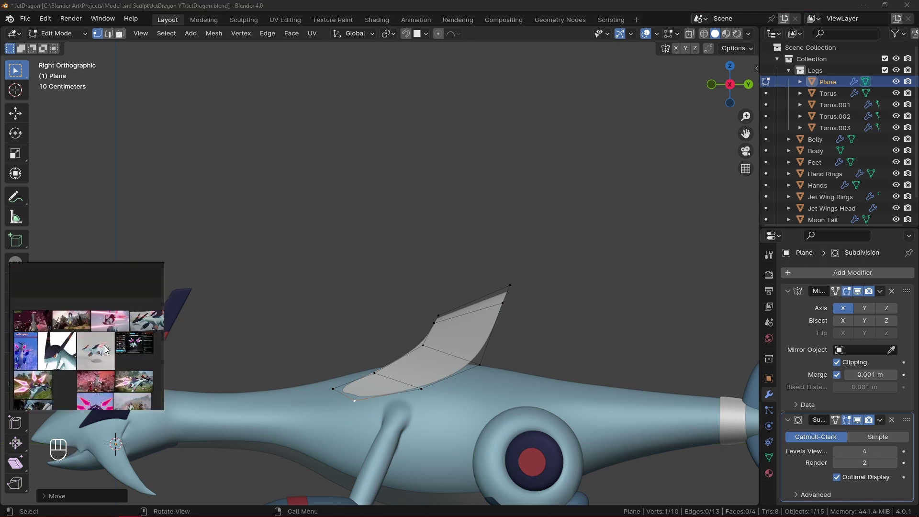
scroll(106, 350, up, 3)
scroll(106, 349, down, 3)
scroll(107, 350, up, 4)
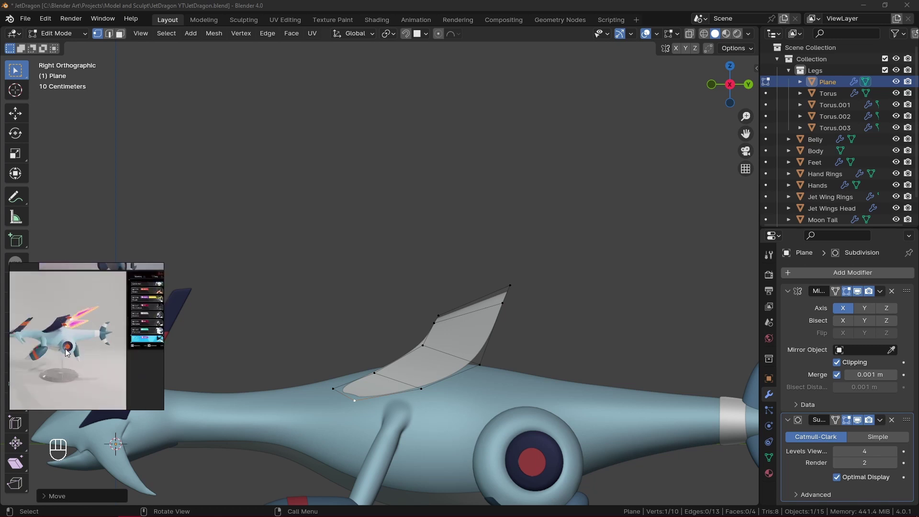
click(366, 251)
key(KP_3)
scroll(522, 305, down, 3)
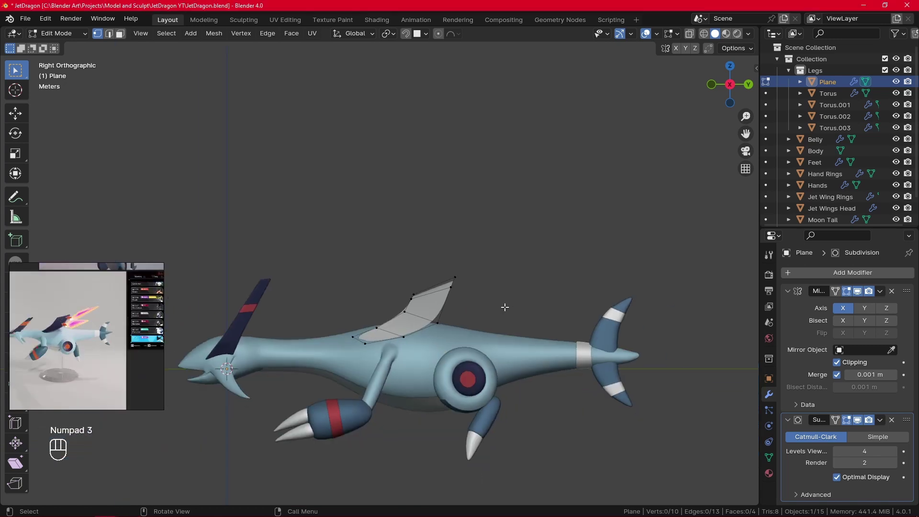
Step: Inspect the white back plate on the dragon from the side and from the front, without and with its mesh cage
key(Tab)
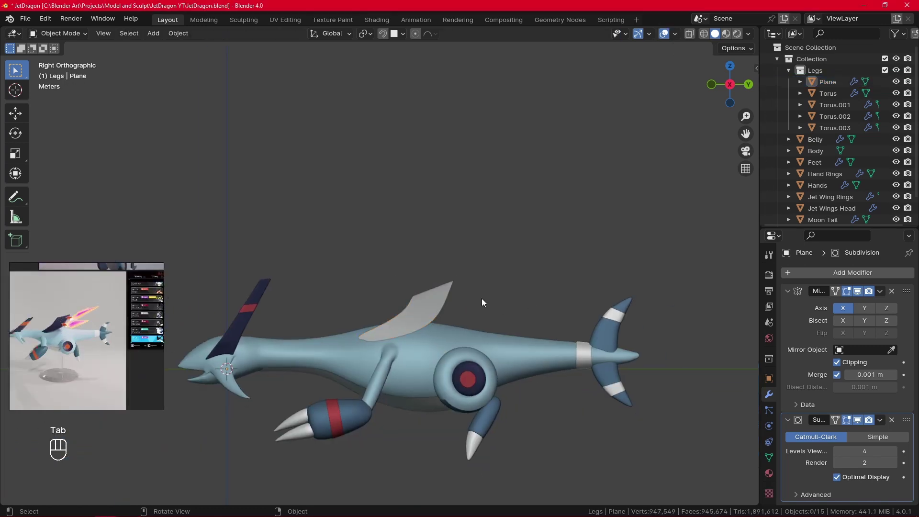
click(417, 317)
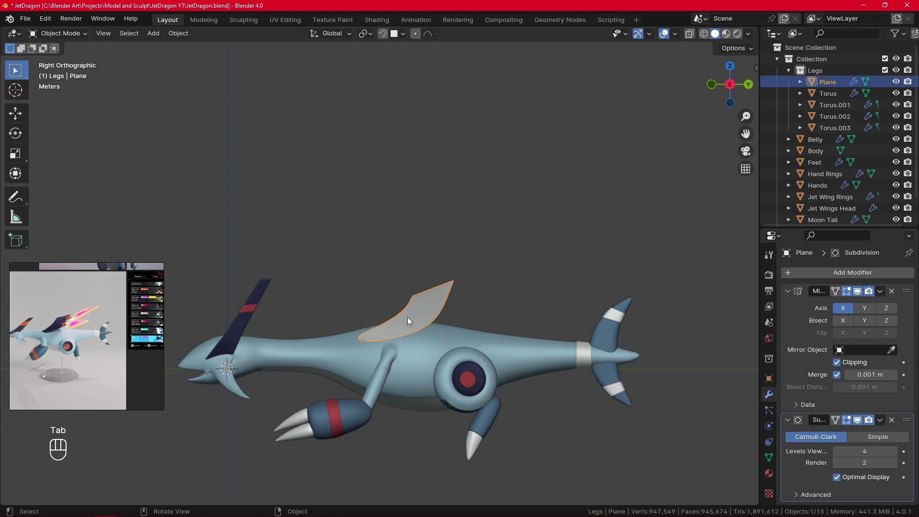
scroll(343, 373, up, 3)
key(Tab)
click(345, 426)
middle_drag(344, 426, 513, 470)
alt+middle_drag(481, 420, 477, 390)
click(502, 392)
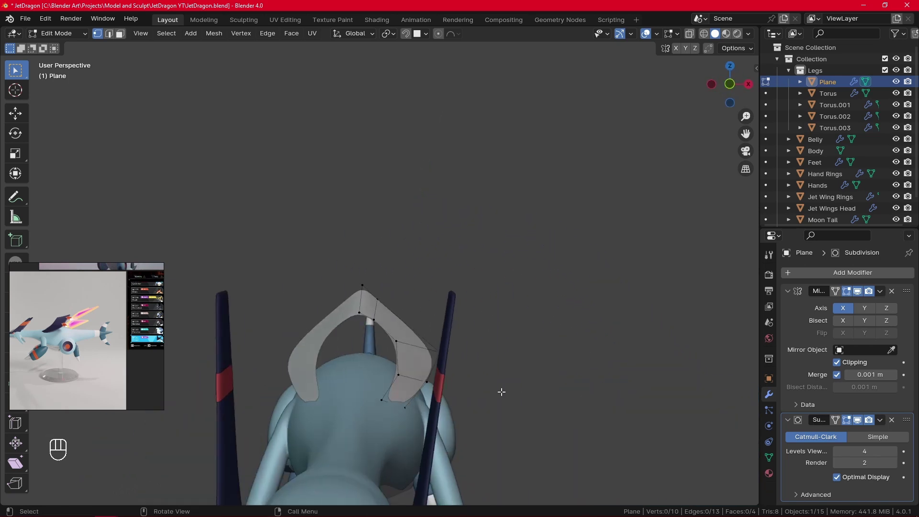
Step: Browse the reference images and zoom in on the Jetdragon side shot that shows the back plate behind the neck
key(KP_1)
scroll(98, 343, down, 8)
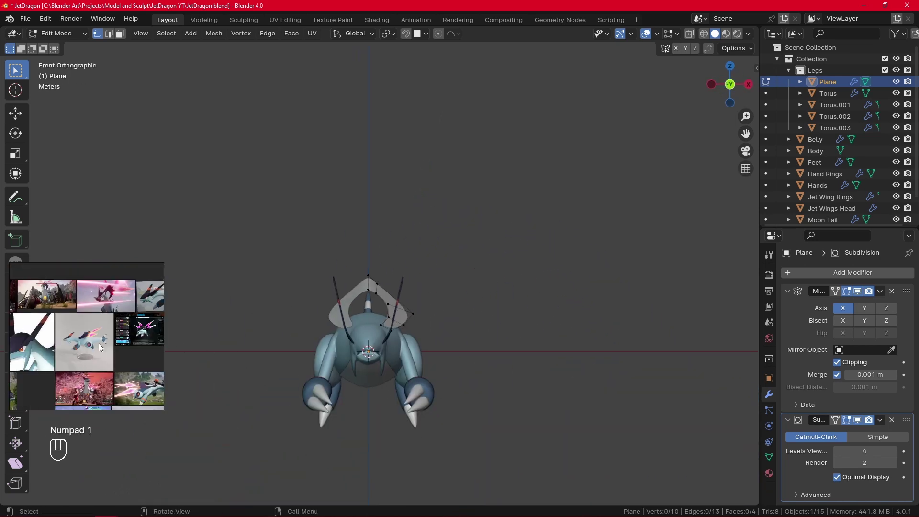
middle_drag(65, 363, 96, 359)
scroll(85, 332, up, 6)
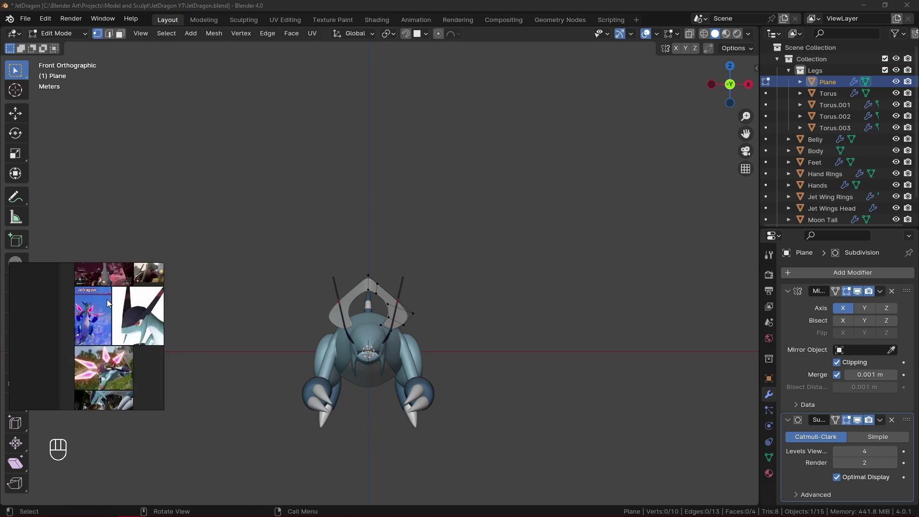
mouse_move(107, 300)
middle_down()
mouse_move(100, 348)
mouse_move(91, 295)
middle_up()
middle_drag(92, 379, 82, 288)
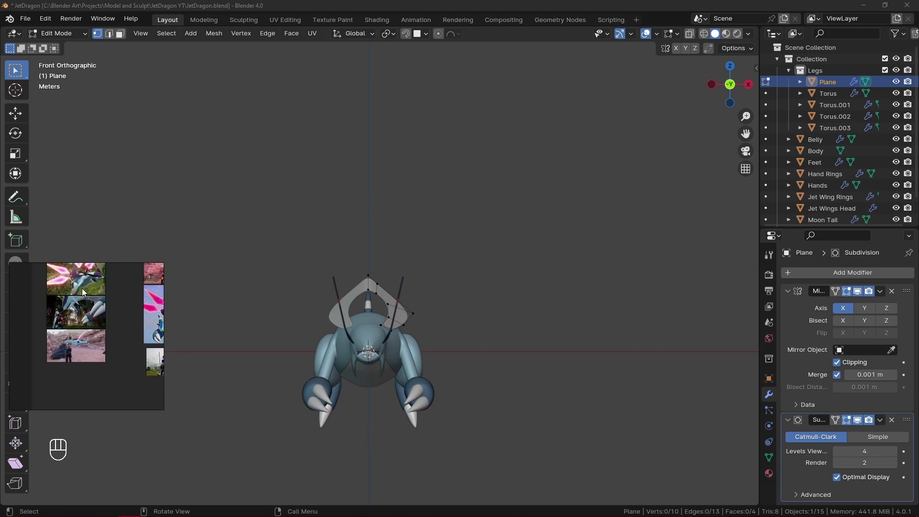
scroll(82, 288, up, 5)
scroll(87, 329, down, 5)
middle_drag(114, 349, 91, 316)
scroll(96, 342, up, 5)
scroll(86, 378, up, 3)
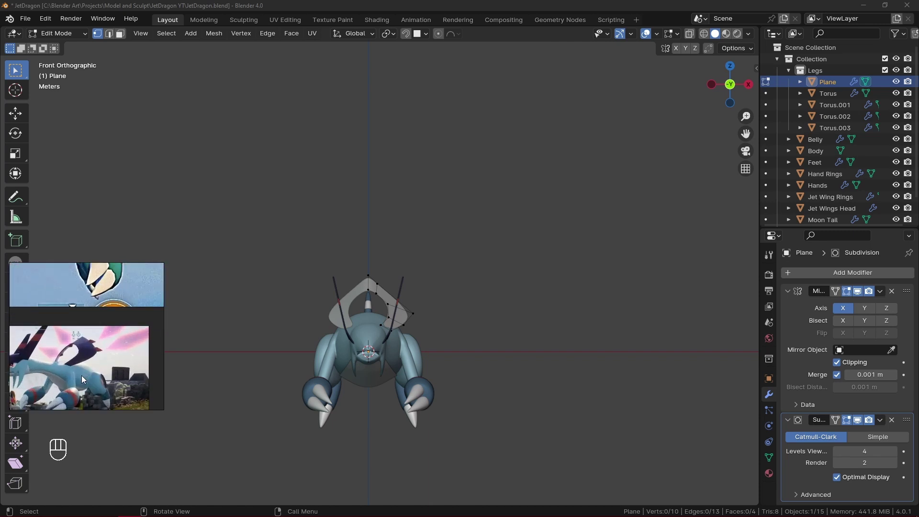
middle_drag(81, 375, 109, 350)
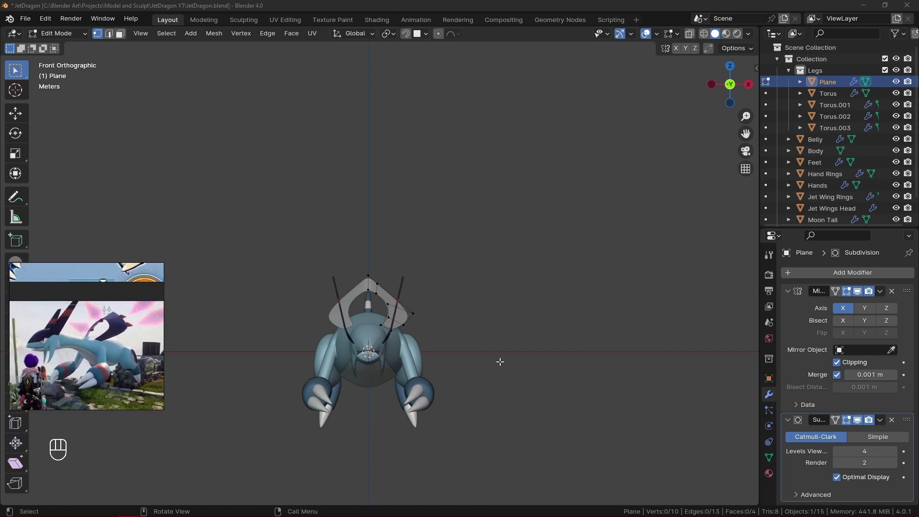
Step: Move the middle vertex on the back plate's inner edge along the Z axis
middle_drag(501, 362, 458, 368)
alt+middle_drag(458, 368, 452, 280)
click(413, 320)
key(g)
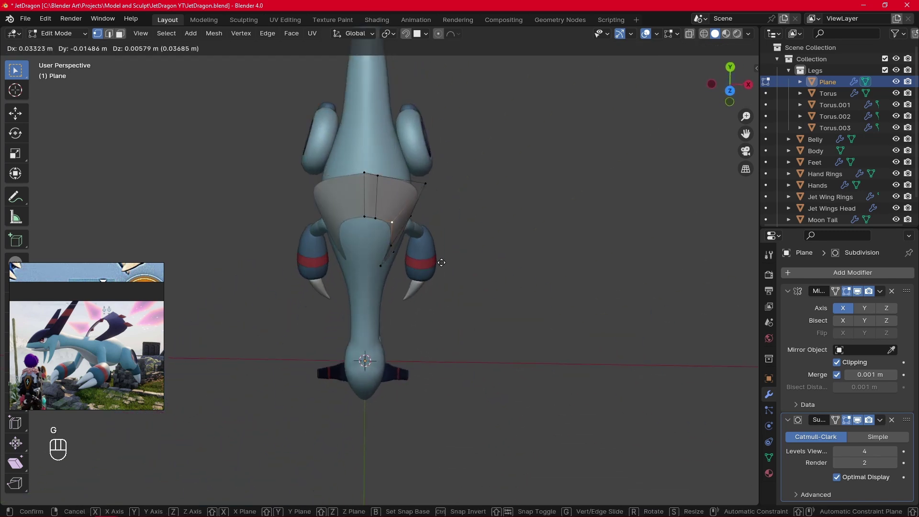
key(x)
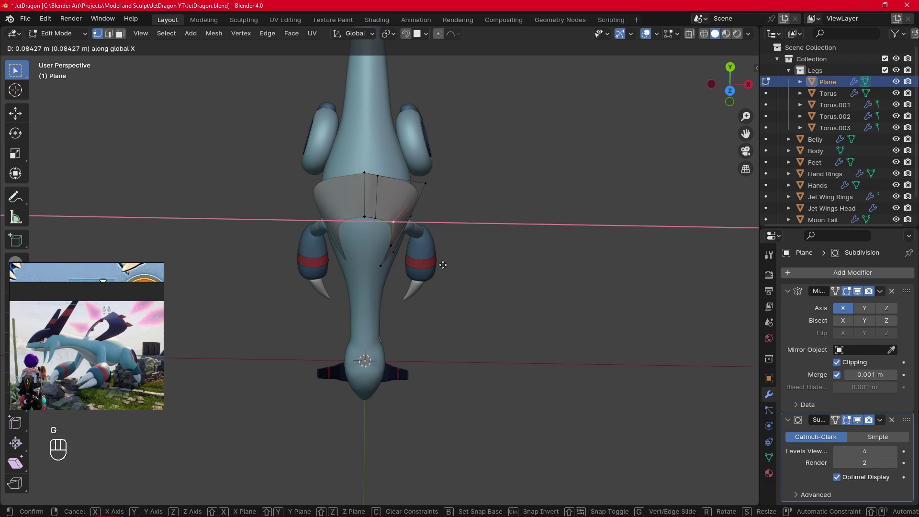
key(z)
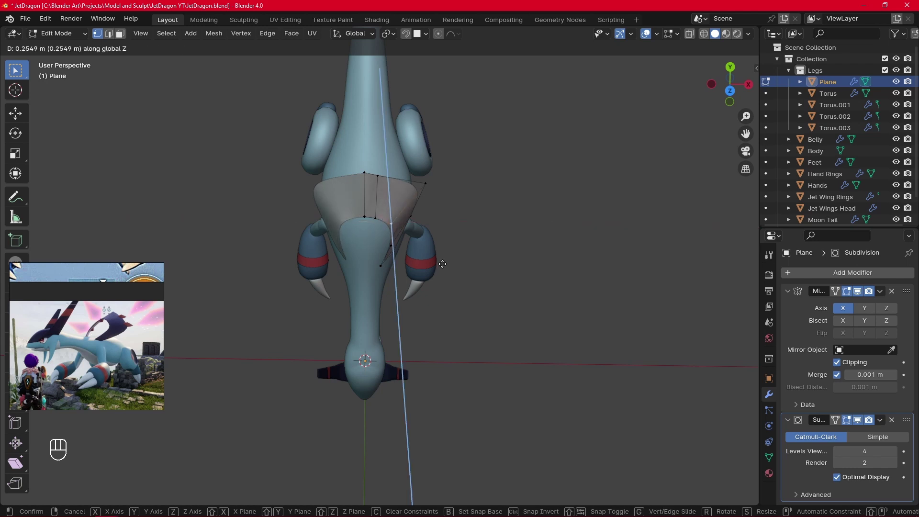
click(454, 275)
Step: Slide the rear-edge vertex beside the back plate's centreline along its edge toward the outer corner
middle_drag(454, 276, 569, 369)
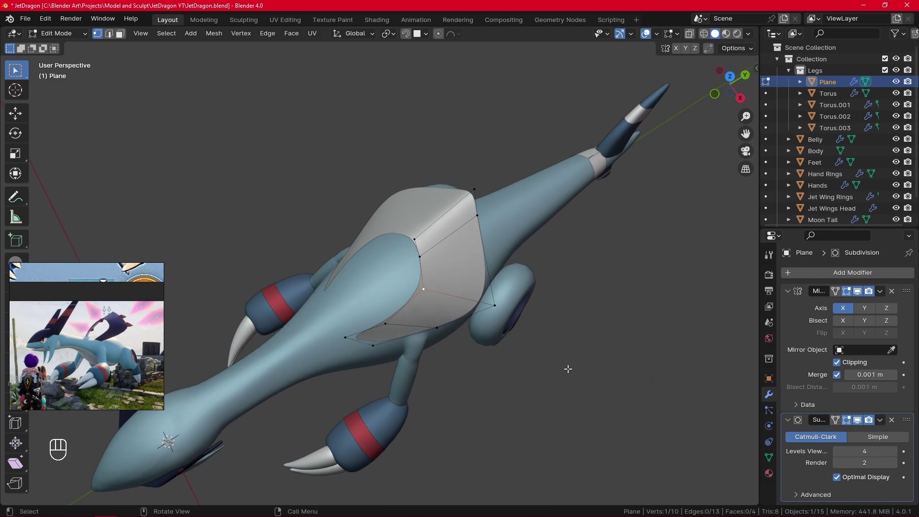
middle_drag(480, 251, 496, 227)
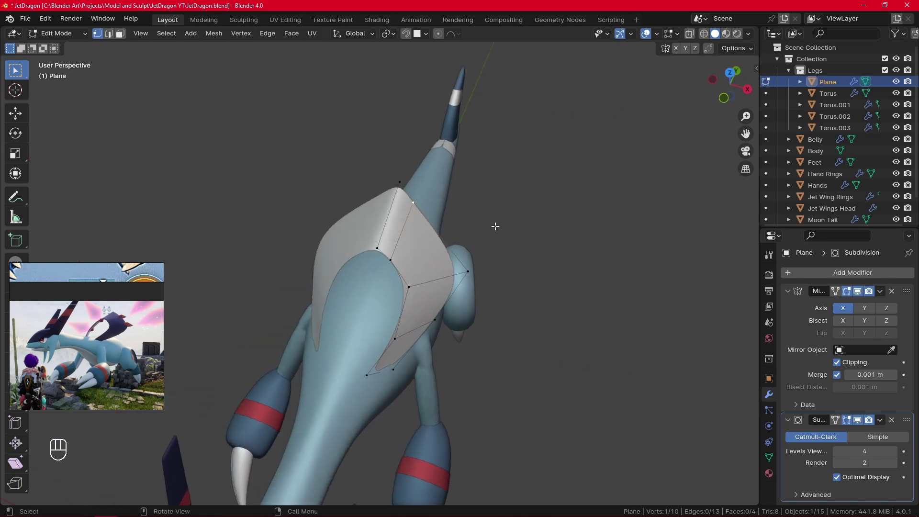
key(g)
key(g)
click(450, 224)
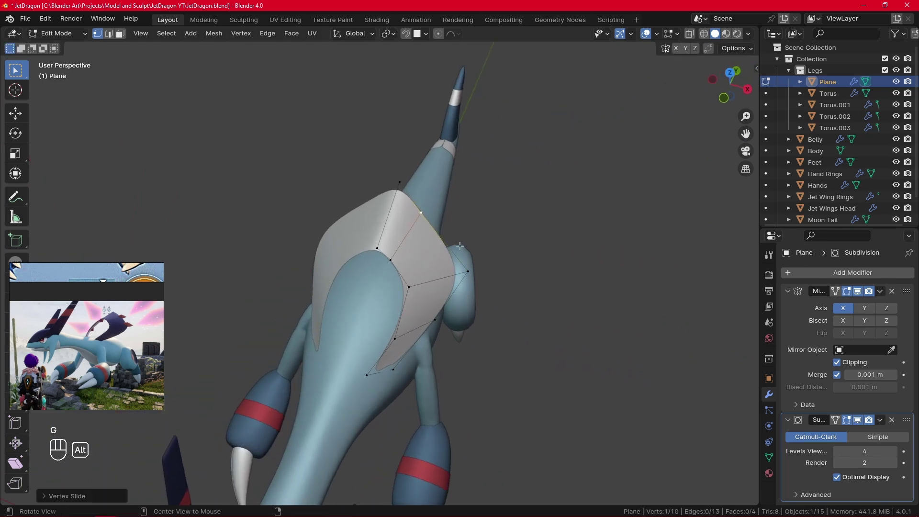
Step: Shift the inner-edge middle vertex and the inner front tip vertex of the back plate along the X axis
middle_drag(479, 268, 423, 329)
key(g)
key(x)
click(424, 291)
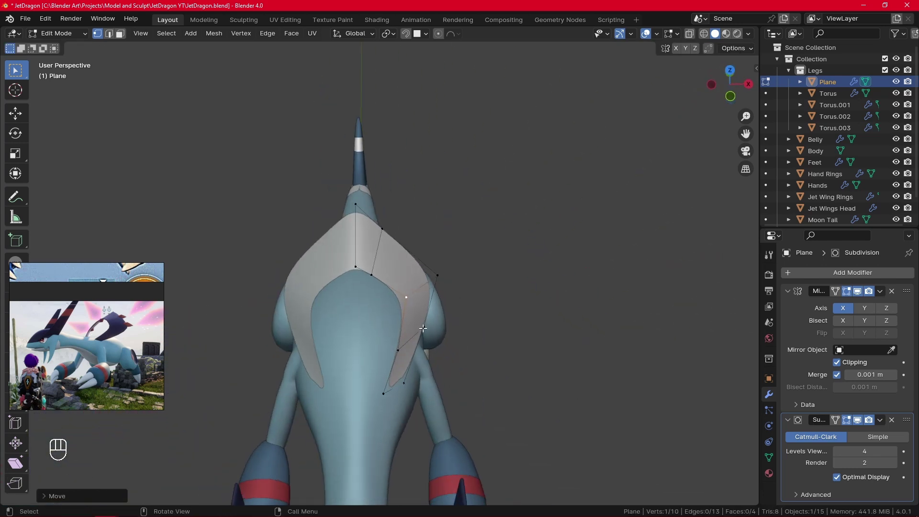
click(398, 349)
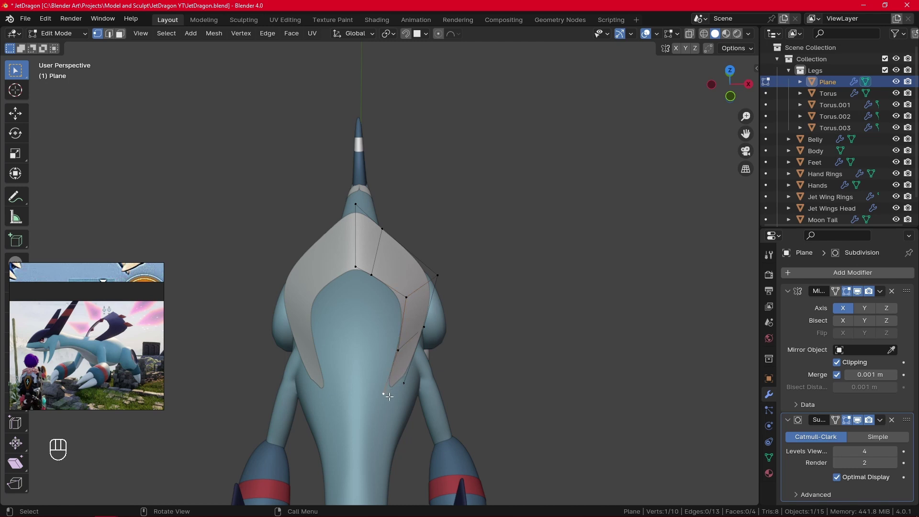
key(g)
key(x)
click(404, 394)
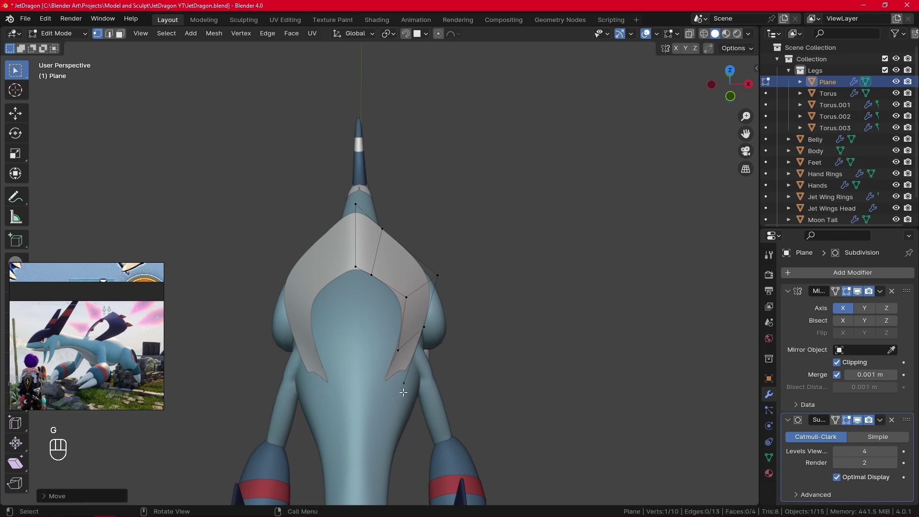
Step: Select the whole back plate mesh and move it outward along the X axis to widen the mirrored shape
key(a)
key(g)
key(y)
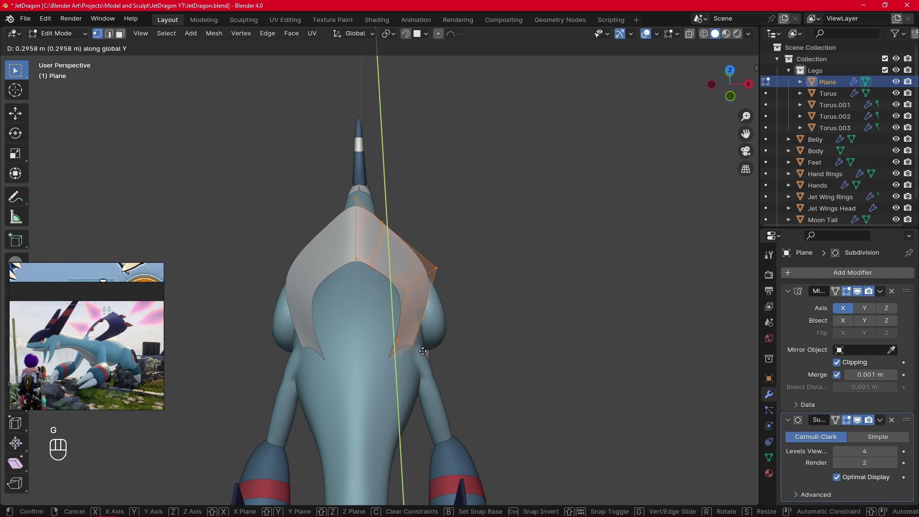
key(x)
click(425, 344)
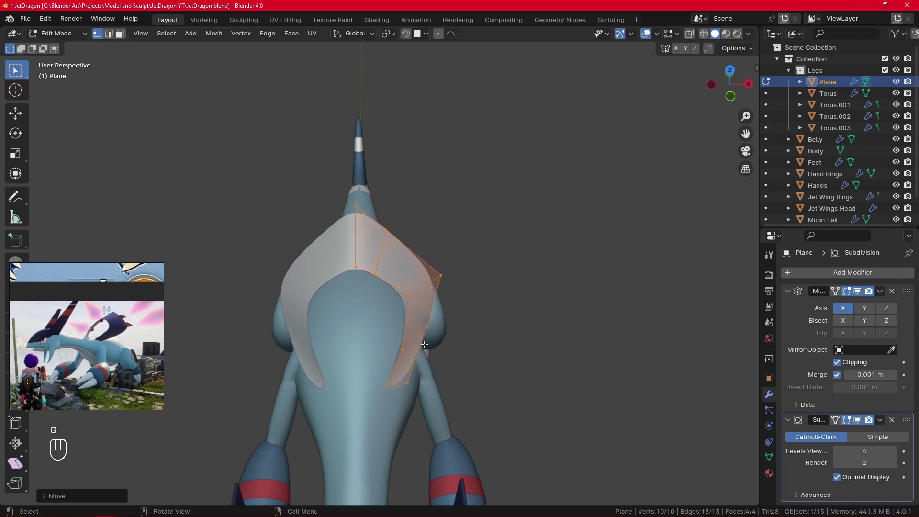
middle_drag(425, 344, 433, 293)
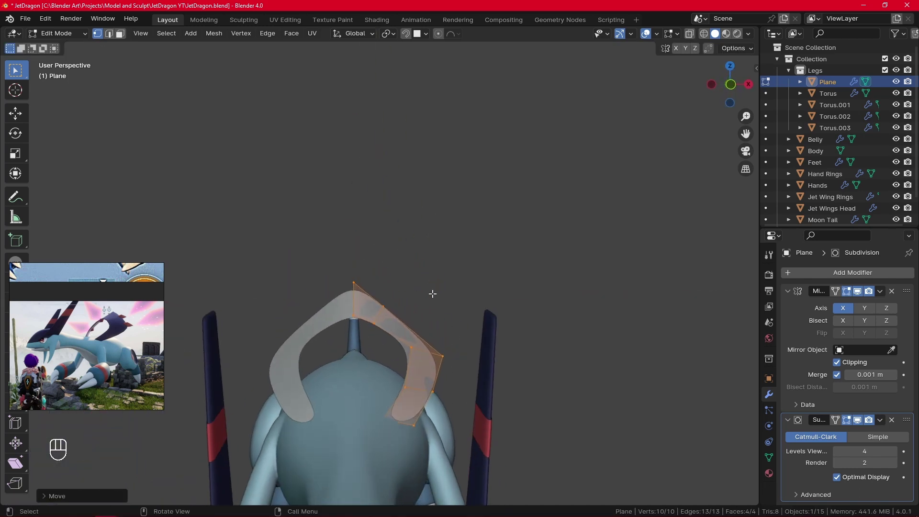
key(g)
key(x)
click(450, 316)
Step: Adjust the whole back plate's height along the Z axis and check its fit on the body in side view
key(g)
key(y)
key(z)
click(454, 314)
middle_drag(453, 314, 351, 277)
click(461, 228)
key(KP_3)
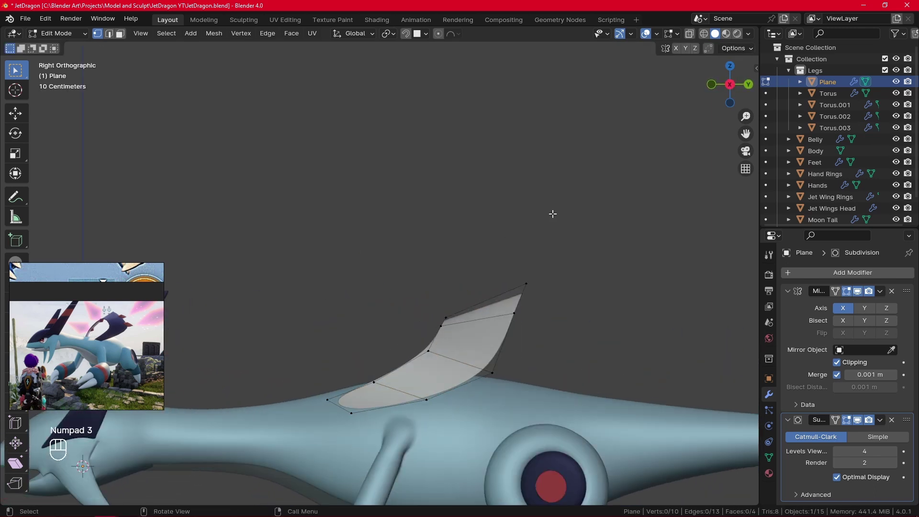
middle_drag(553, 214, 540, 354)
key(KP_3)
scroll(570, 277, down, 4)
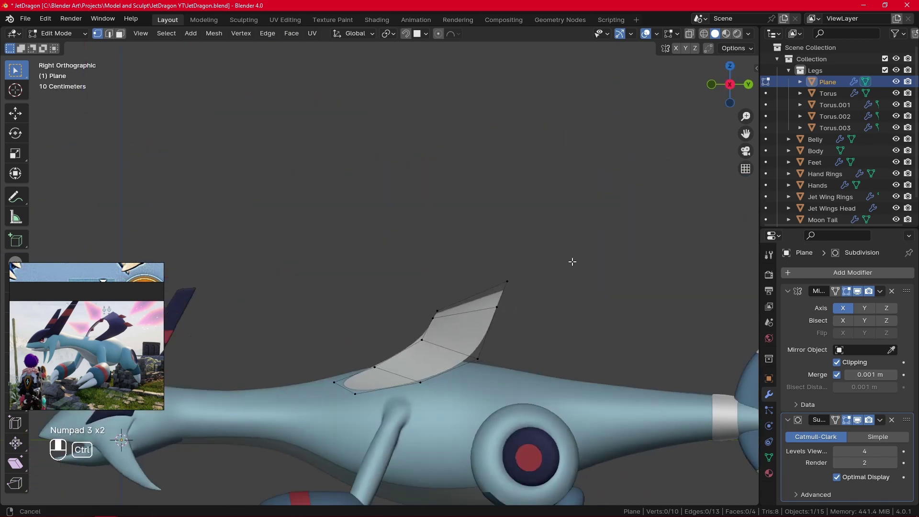
Step: Reposition the outer-edge vertex on the back plate's front arm, just ahead of the outer corner
key(Tab)
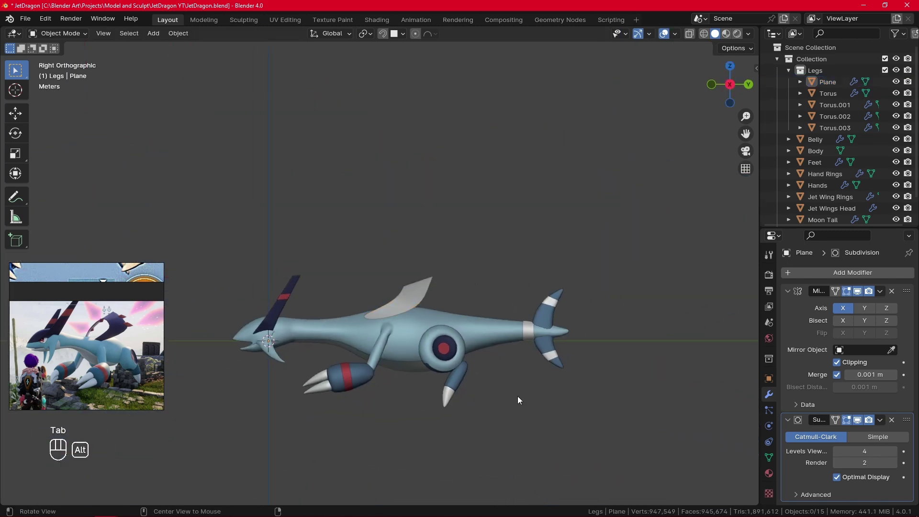
alt+drag(518, 395, 546, 266)
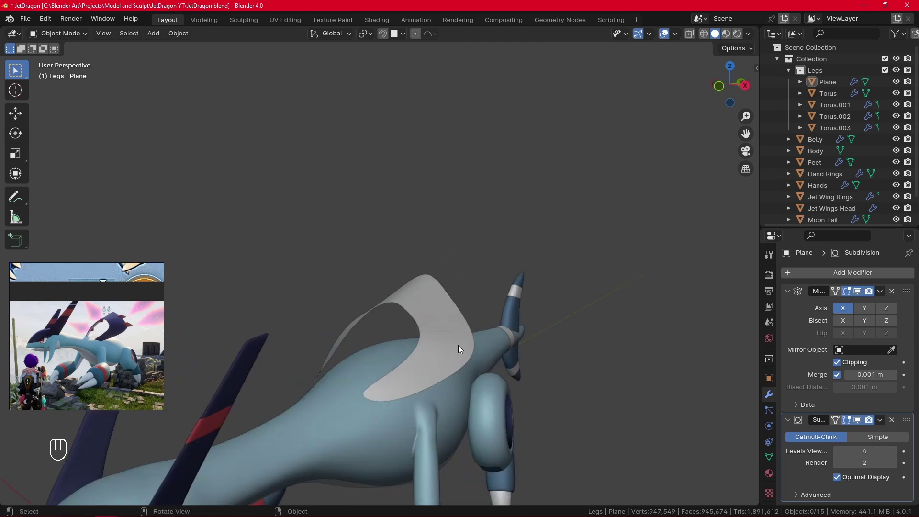
click(460, 347)
key(Tab)
key(g)
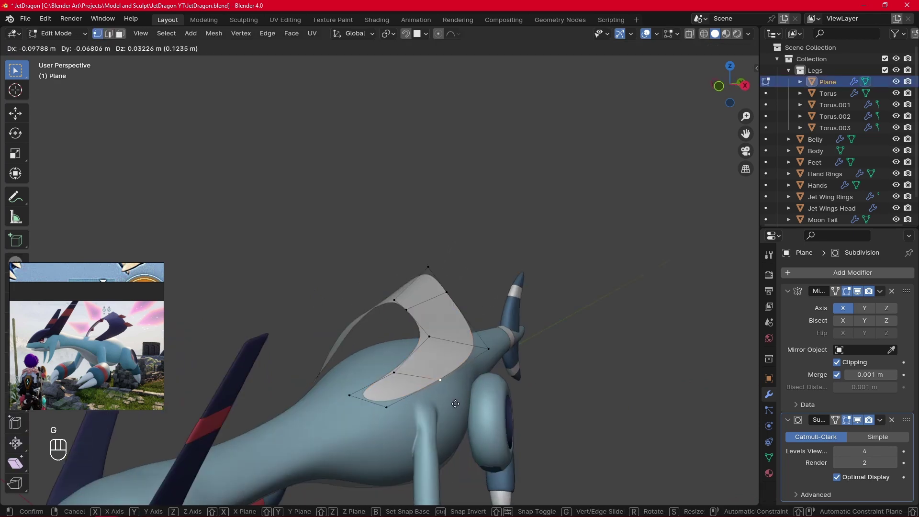
click(455, 403)
click(563, 322)
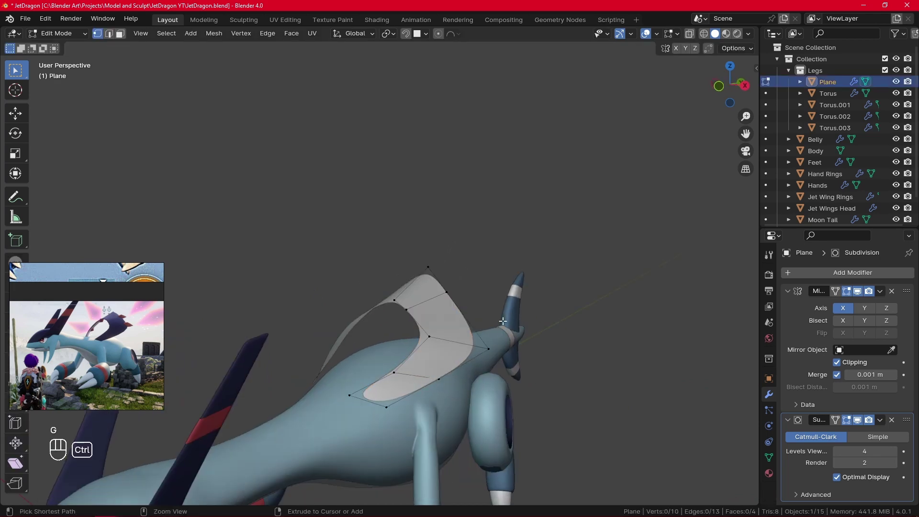
Step: Try a loop cut across the back plate between the centre strip and the outer corner, slid close to the corner
key(ctrl+r)
click(466, 324)
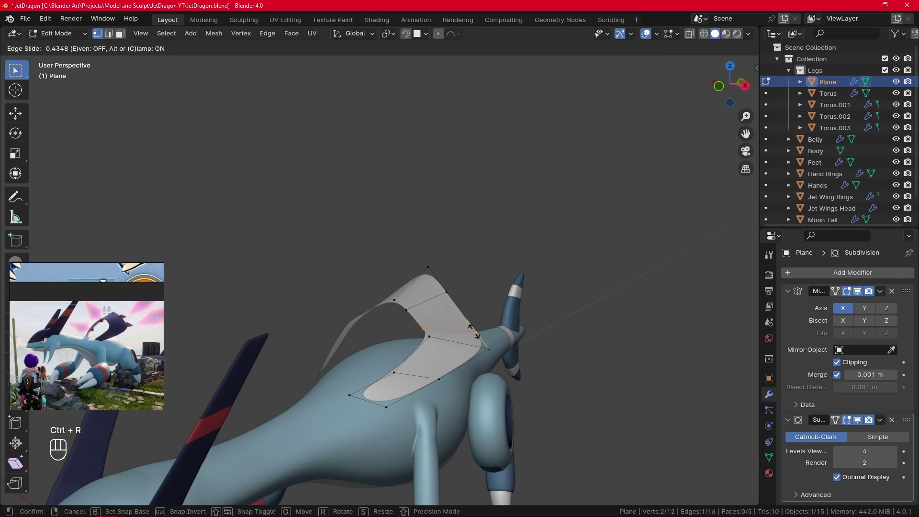
click(474, 332)
click(524, 384)
alt+middle_drag(527, 386, 598, 429)
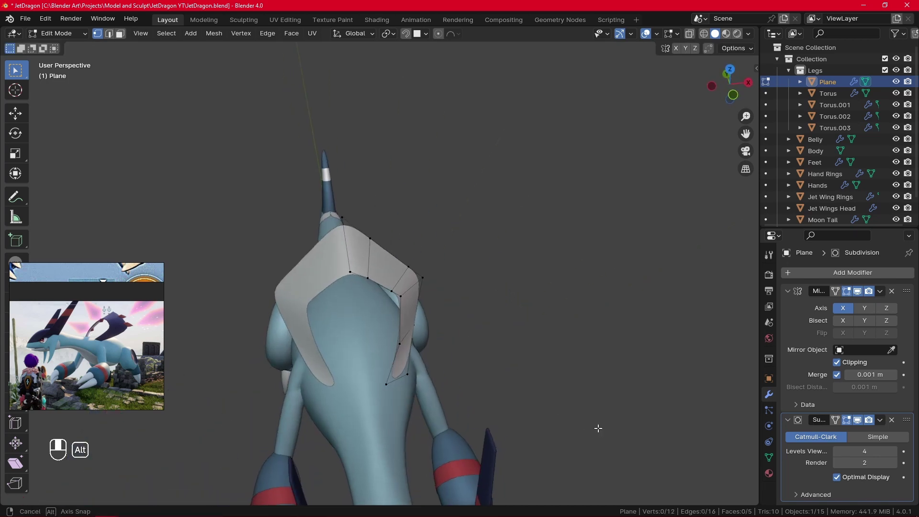
alt+drag(598, 428, 595, 425)
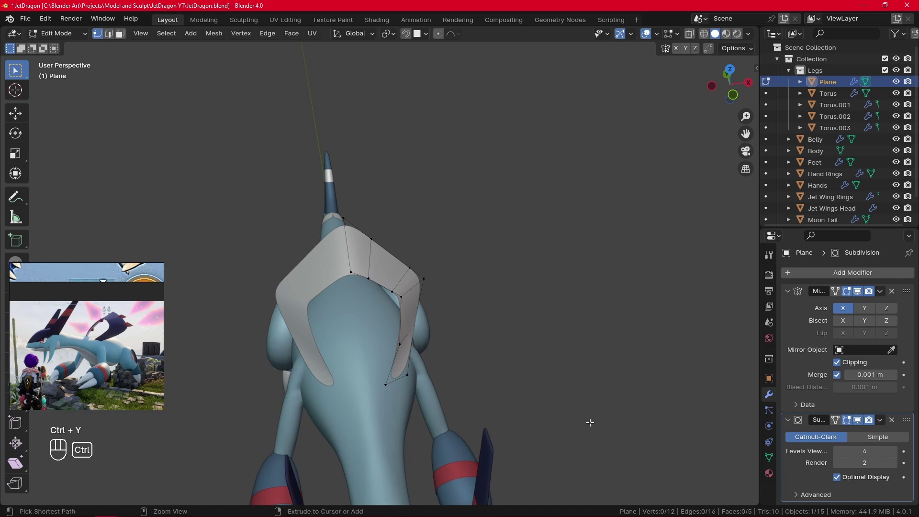
key(ctrl+z)
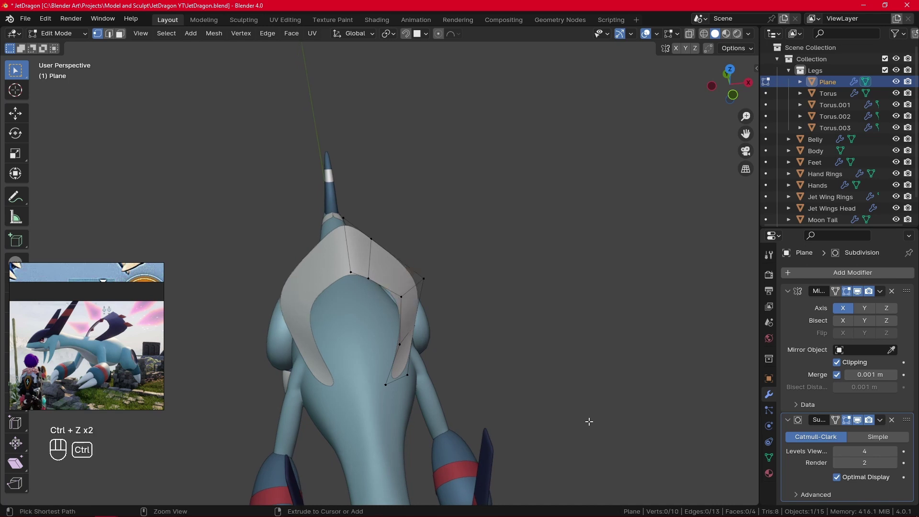
Step: Add a loop cut across the back plate's front arm, just ahead of the outer corner
key(ctrl+r)
click(420, 312)
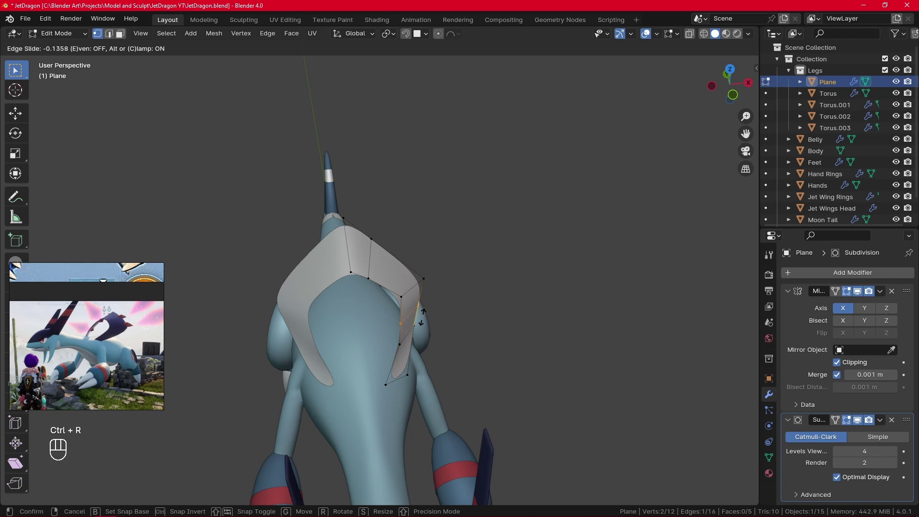
click(422, 318)
Step: Dissolve the two edges that cross the back plate's front arm between the outer corner and the tip
middle_drag(482, 328, 419, 321)
click(409, 295)
shift+click(419, 322)
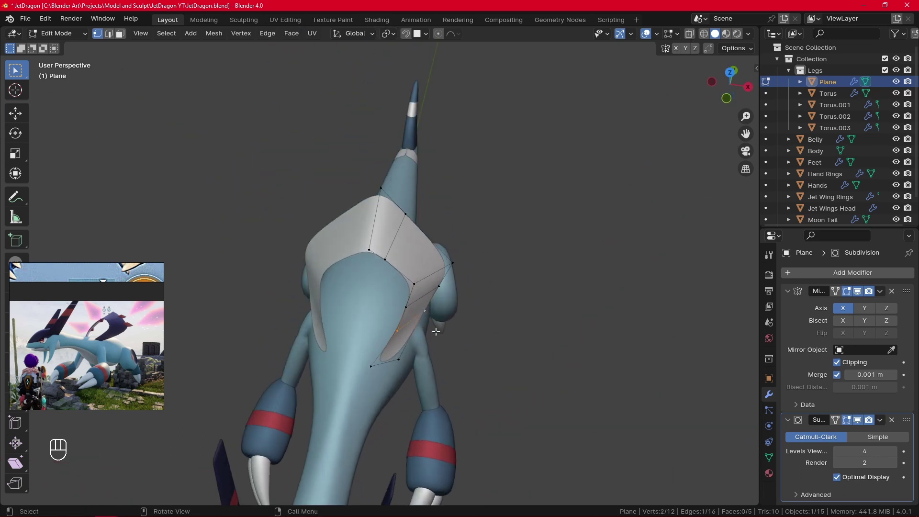
key(x)
click(438, 406)
middle_drag(444, 403, 421, 306)
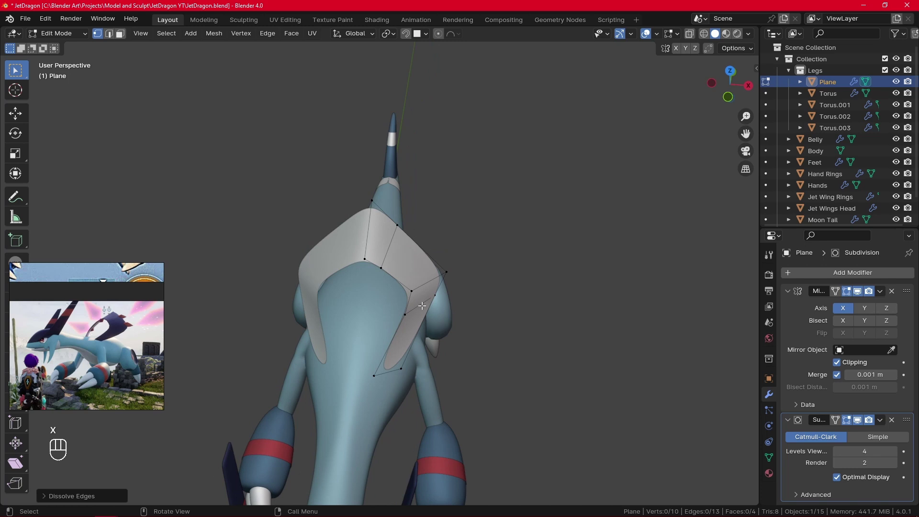
shift+click(423, 305)
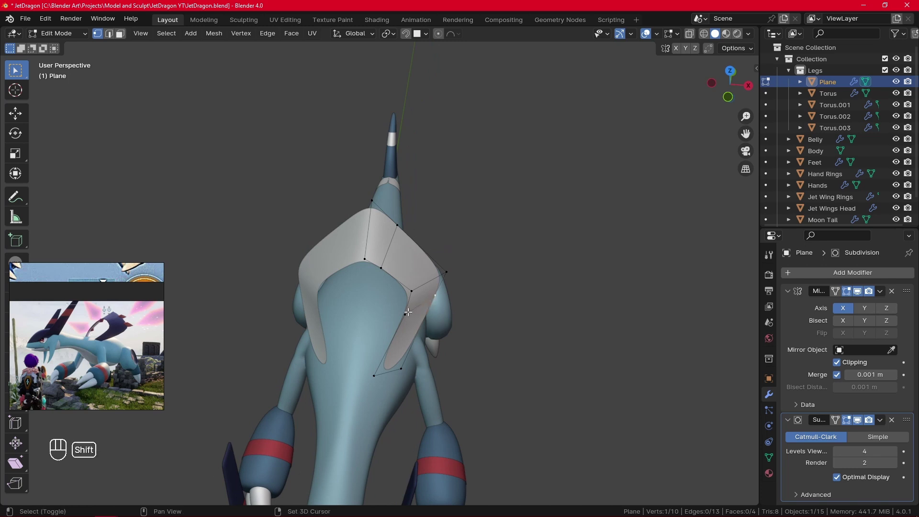
shift+click(424, 314)
key(x)
click(424, 320)
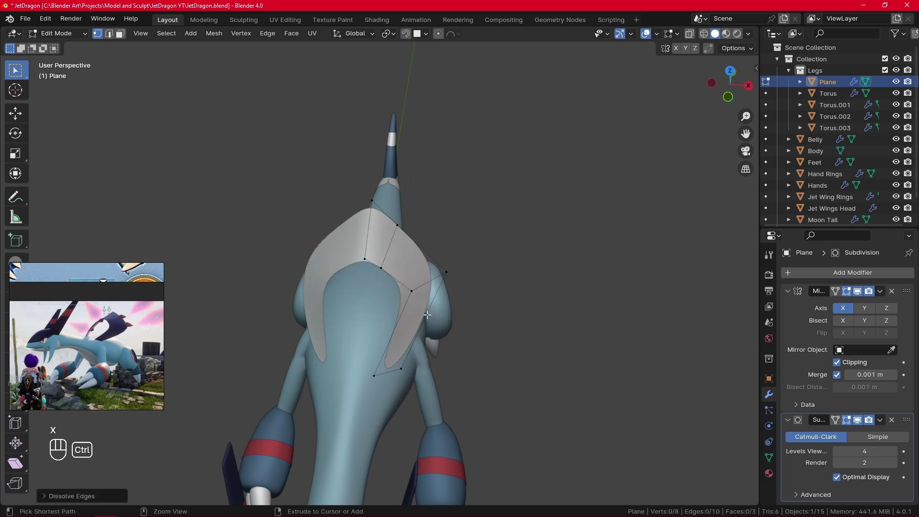
Step: Add a loop cut across the back plate's front arm, between the outer corner and the tip
key(ctrl+r)
click(424, 315)
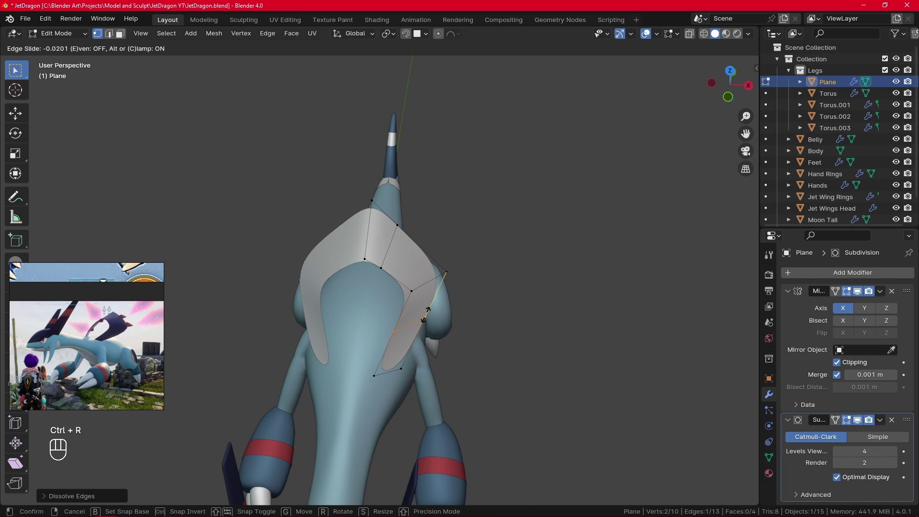
click(430, 307)
alt+middle_drag(430, 307, 435, 339)
click(387, 379)
shift+click(415, 403)
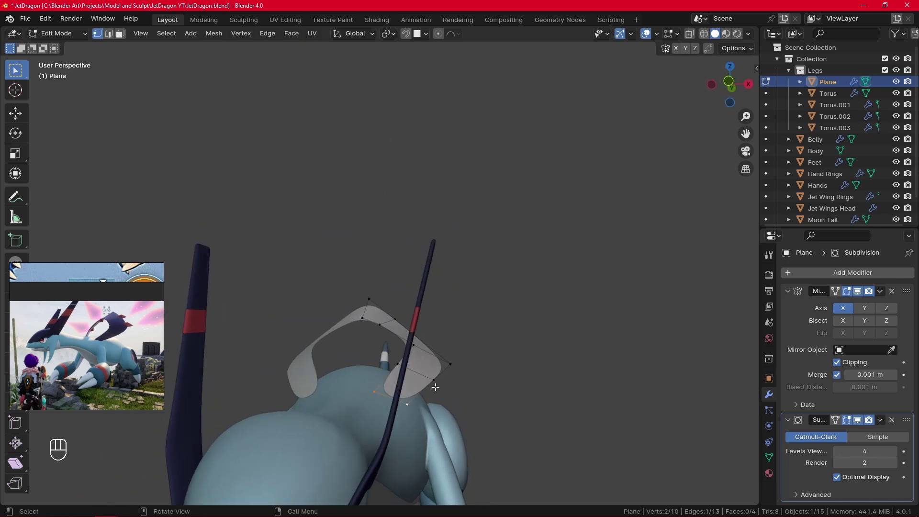
alt+middle_drag(435, 385, 486, 315)
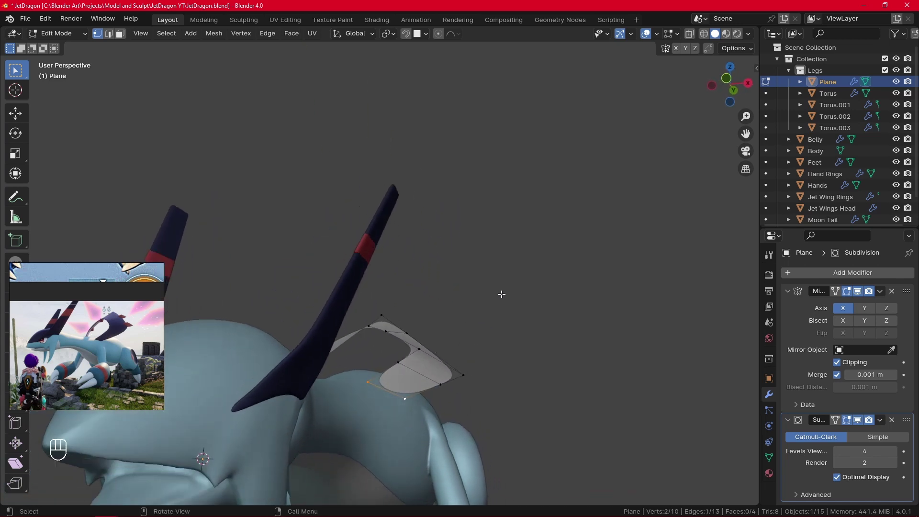
key(r)
right_click(499, 289)
Step: Rotate the whole back plate mesh by about -1° as seen from the side, and clear the selection
key(a)
middle_drag(493, 314, 505, 277)
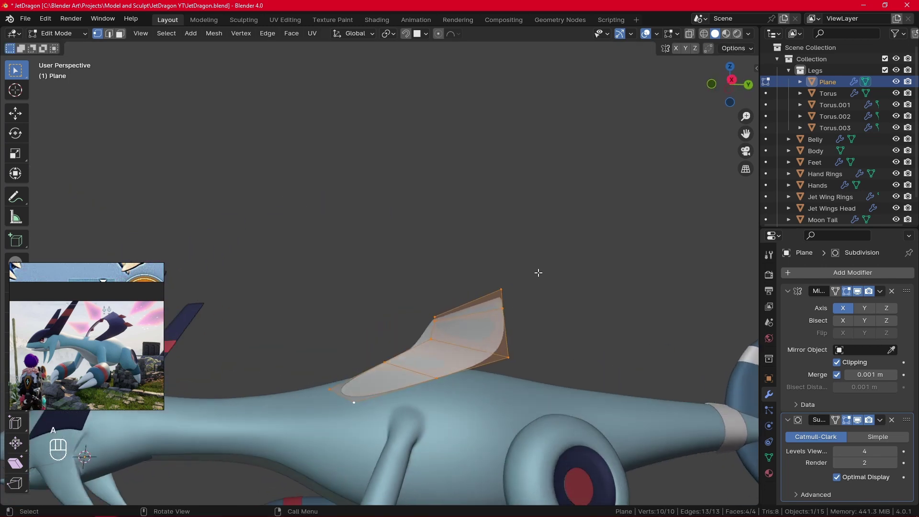
key(r)
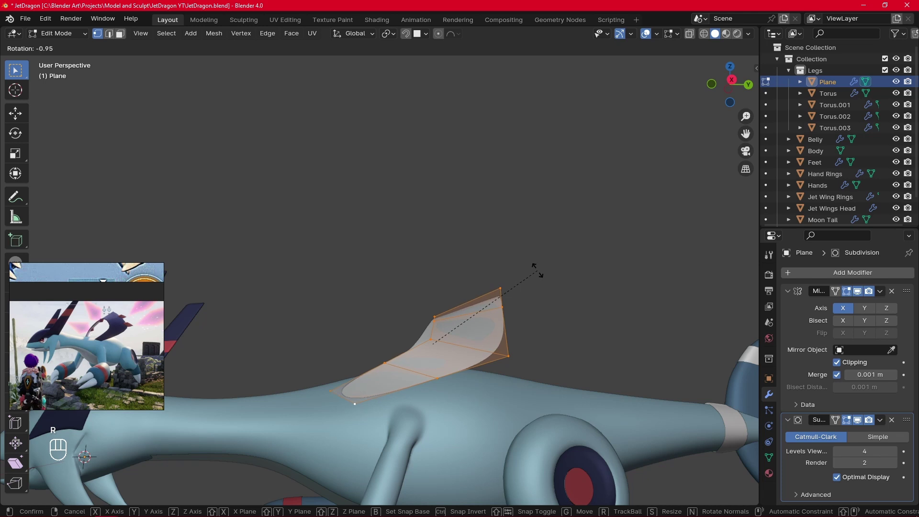
click(537, 270)
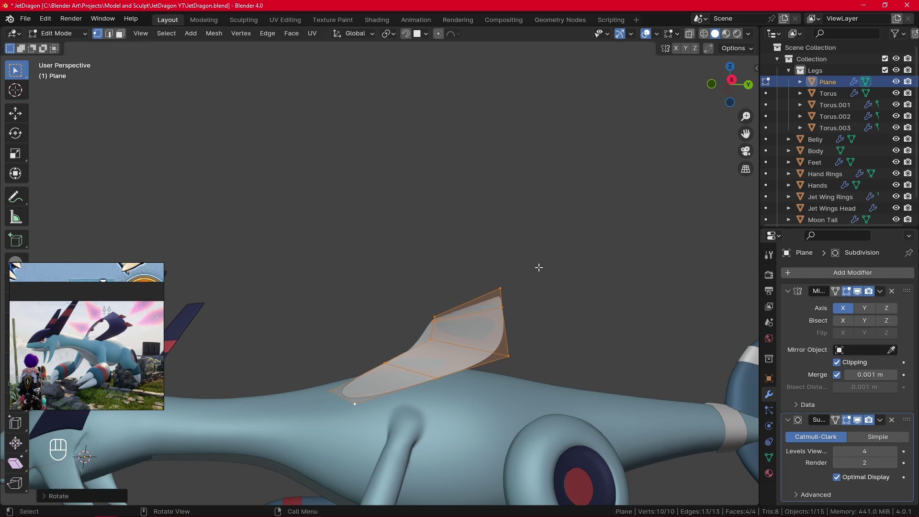
key(alt+a)
Step: Compare the back plate's side profile with the reference image that shows the dragon's body from the side
middle_drag(538, 267, 593, 300)
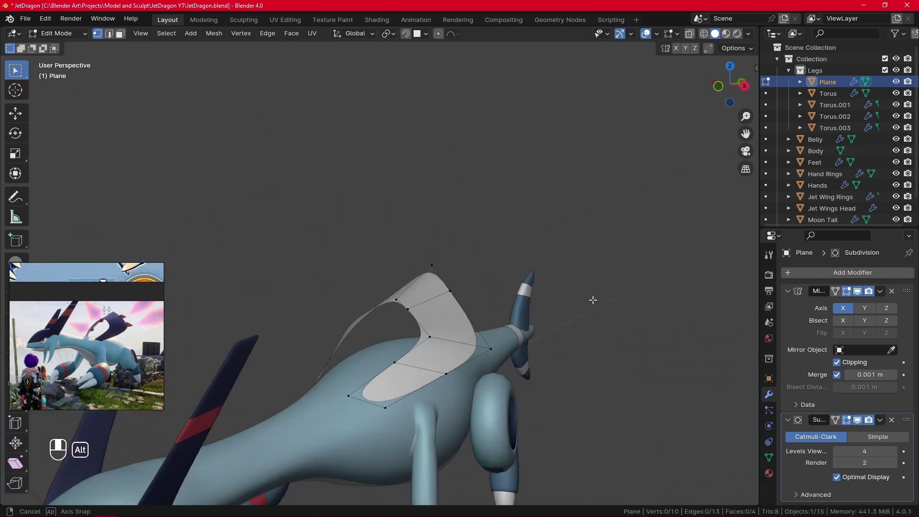
key(Tab)
key(KP_3)
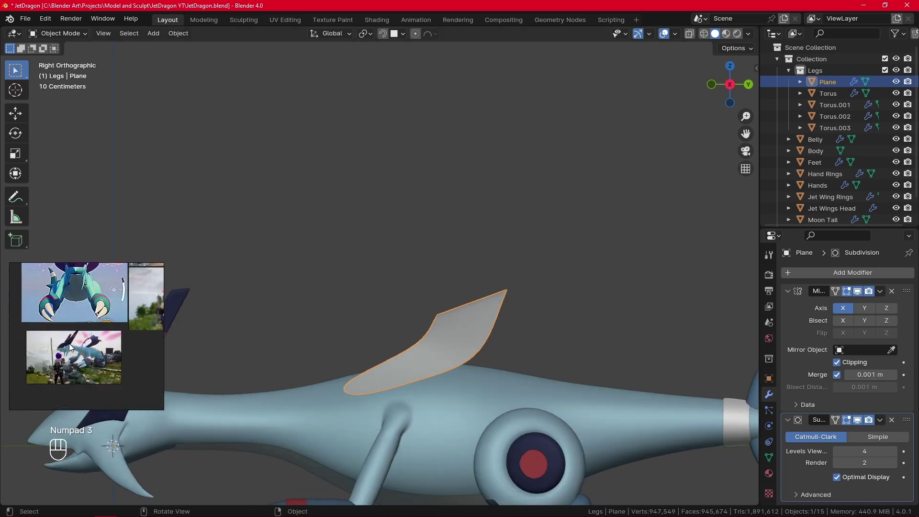
key(KP_5)
middle_drag(93, 344, 115, 346)
scroll(63, 344, up, 8)
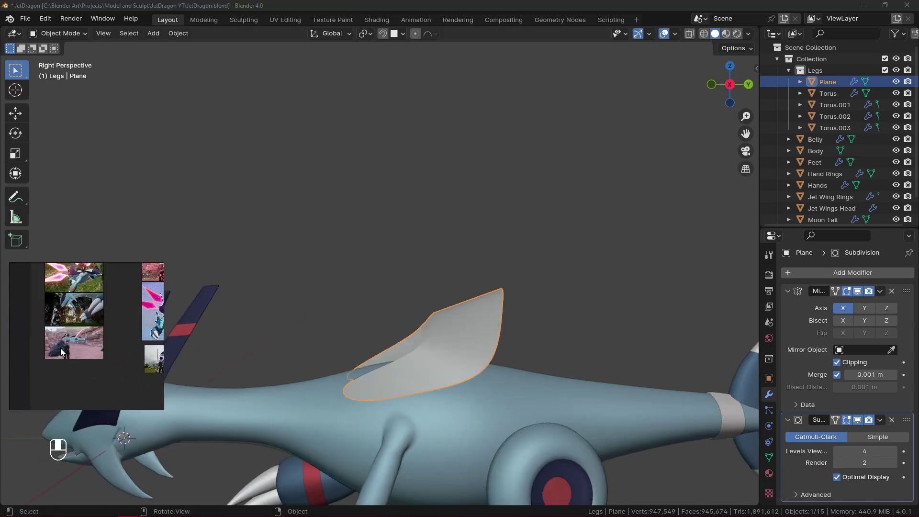
middle_drag(102, 306, 88, 335)
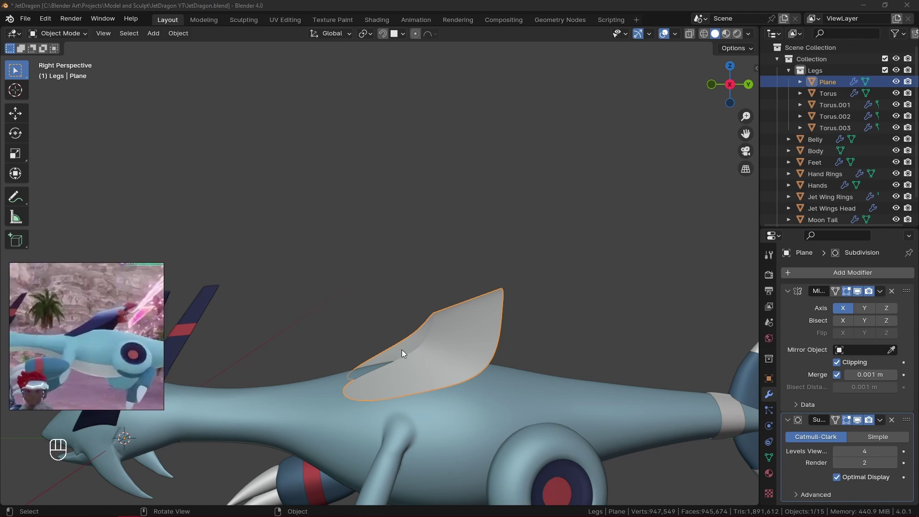
scroll(558, 334, down, 5)
click(540, 274)
key(KP_3)
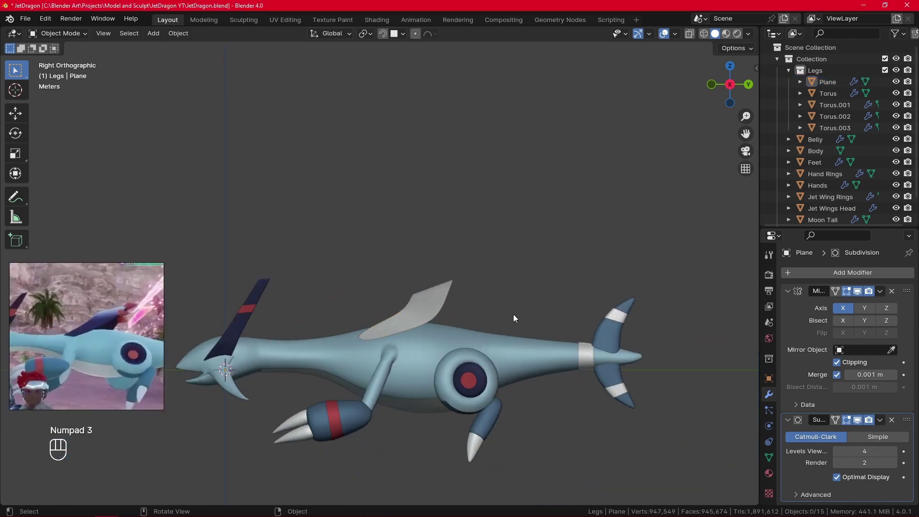
Step: Move the back plate's centre-strip face about 0.23 m toward the tail along Y and rotate it about 3.4° in side view
click(448, 302)
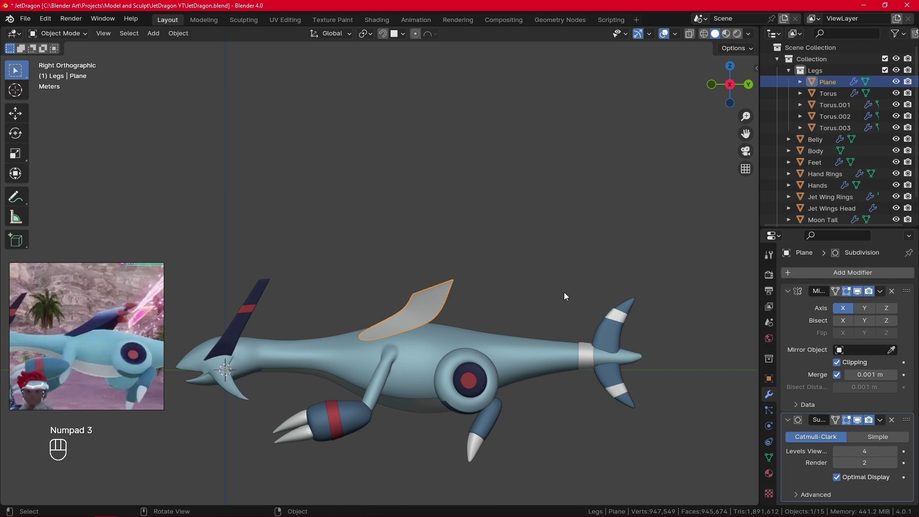
key(Tab)
scroll(460, 279, up, 2)
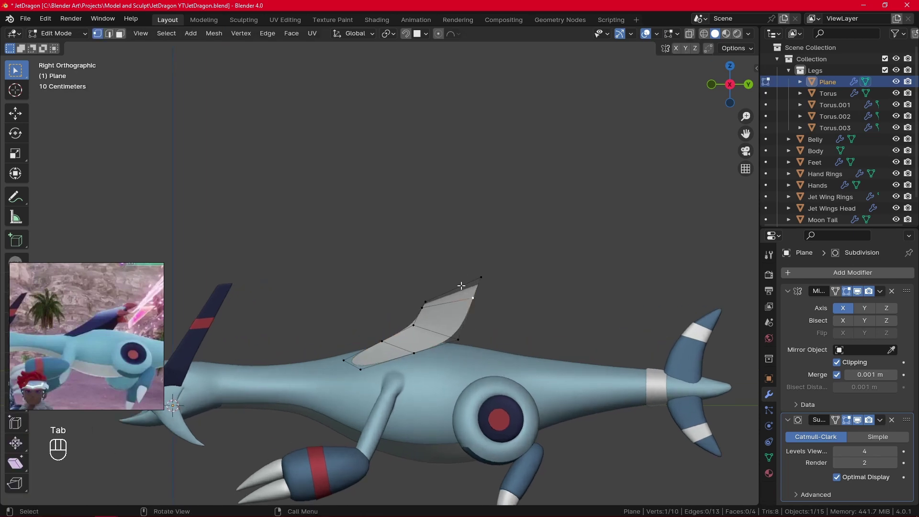
click(466, 292)
key(g)
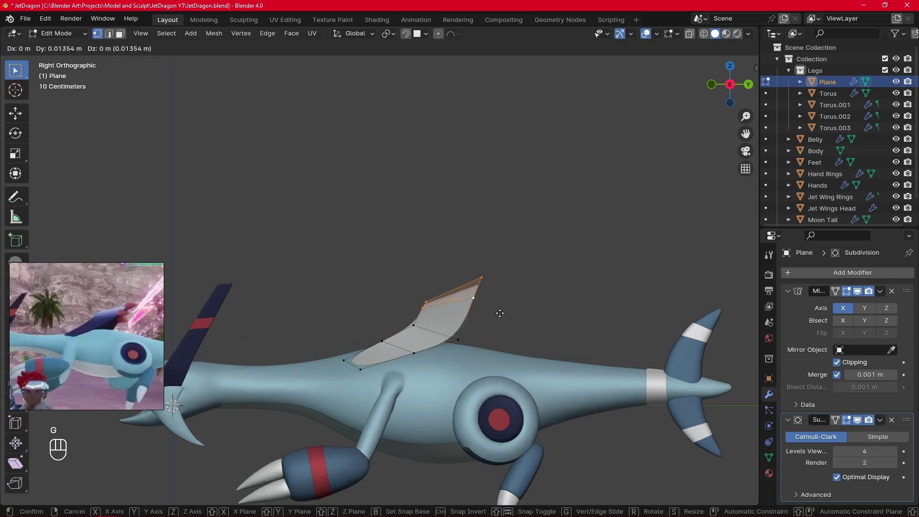
key(x)
key(z)
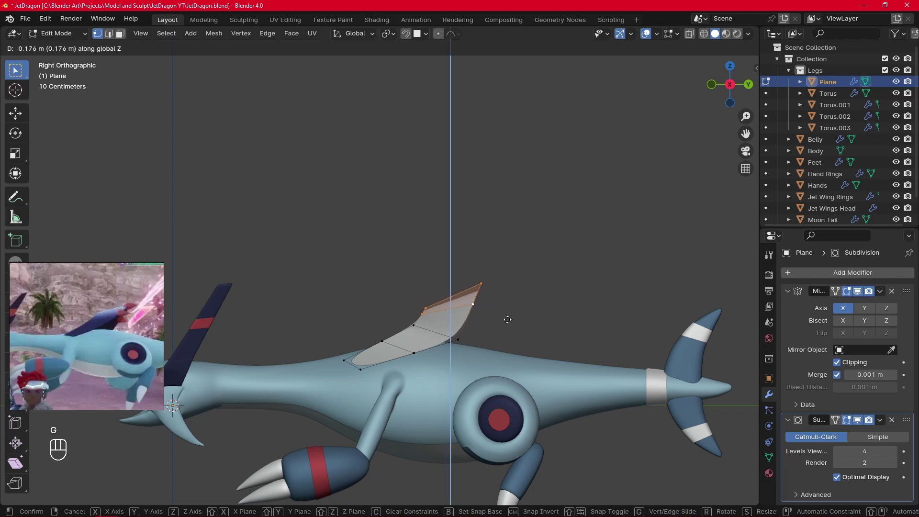
key(y)
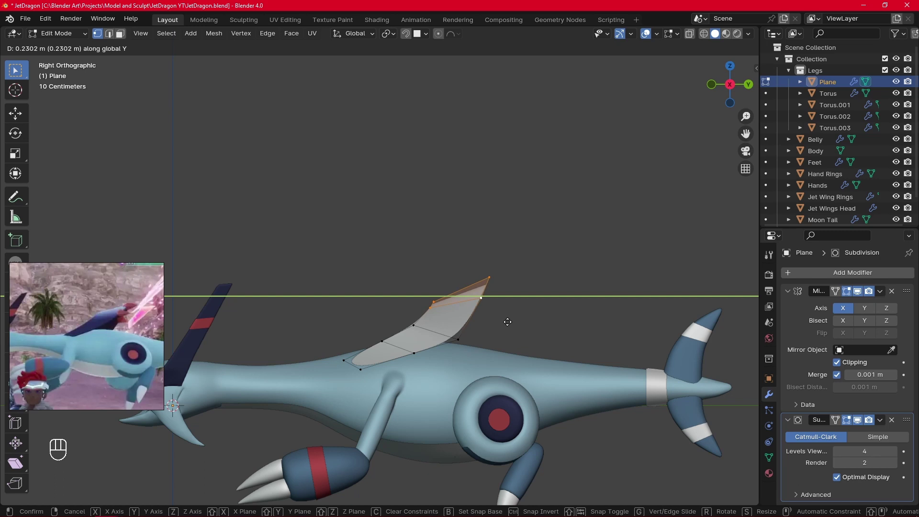
click(509, 319)
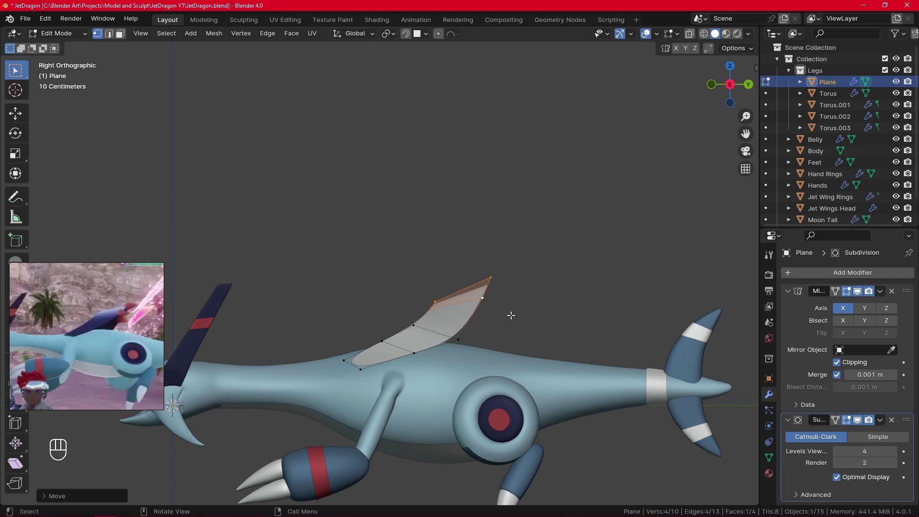
key(r)
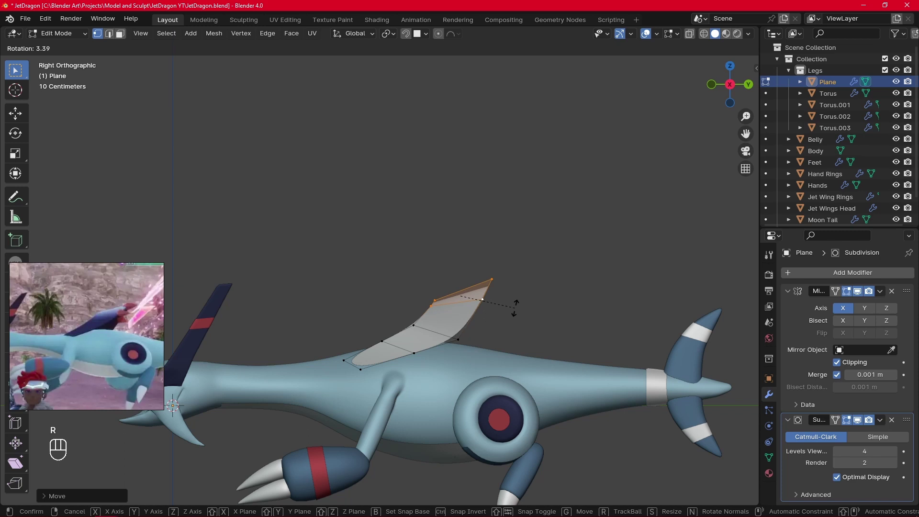
click(515, 308)
Step: Nudge the cross edge at the back plate's outer corner slightly upward in side view
click(466, 337)
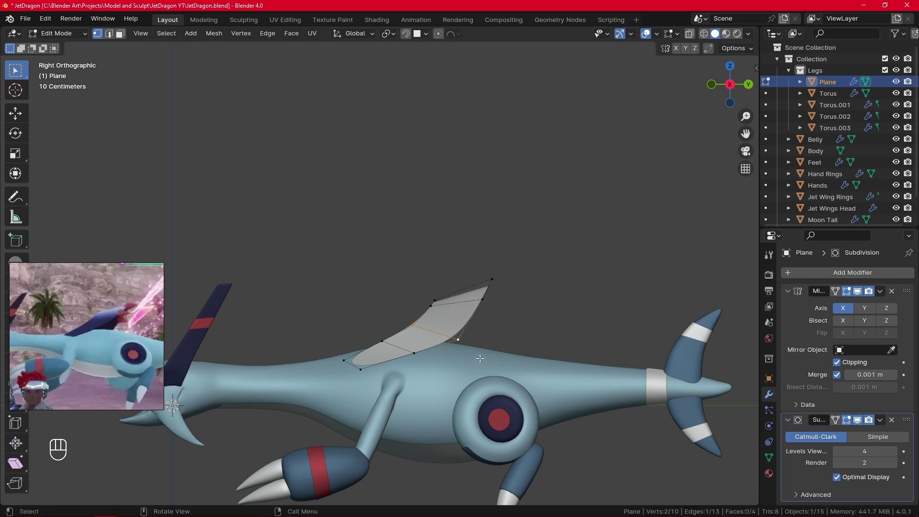
key(g)
click(479, 357)
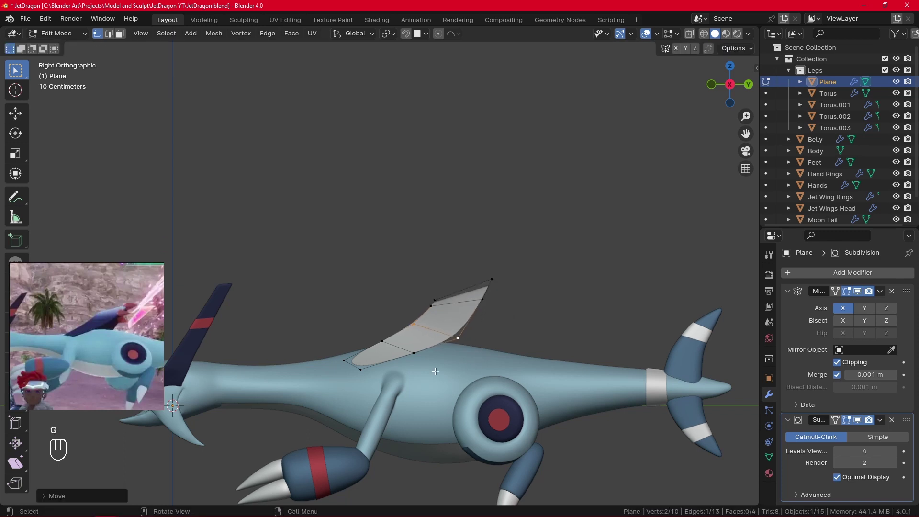
Step: Return to Object Mode and add a Solidify modifier to the back plate
middle_drag(356, 366, 560, 369)
key(Tab)
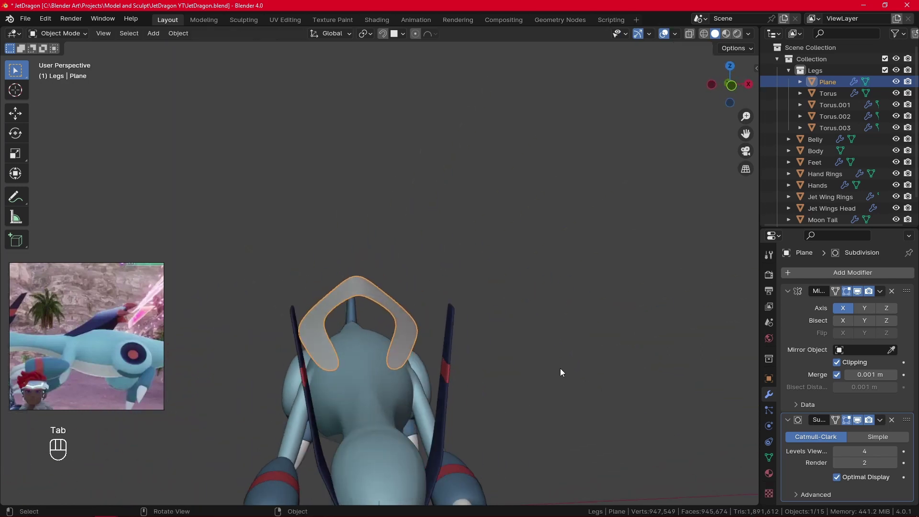
key(KP_1)
click(555, 344)
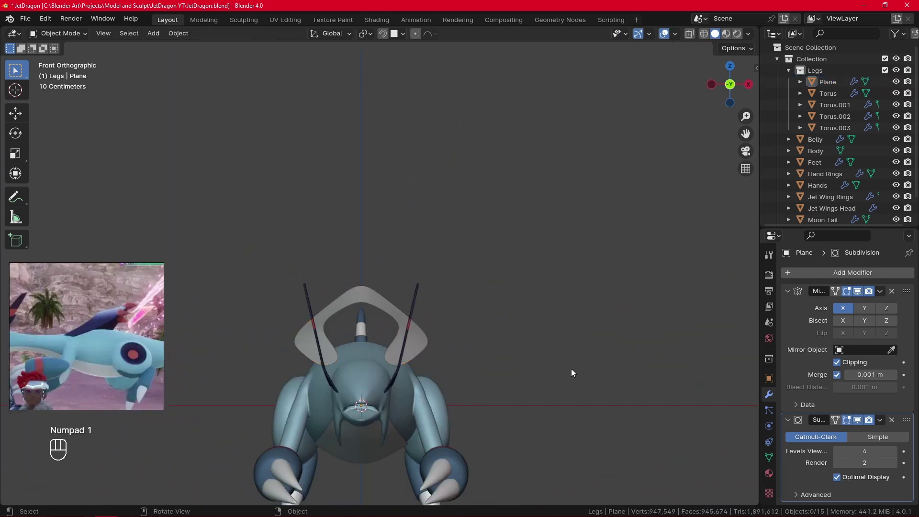
key(KP_3)
click(497, 305)
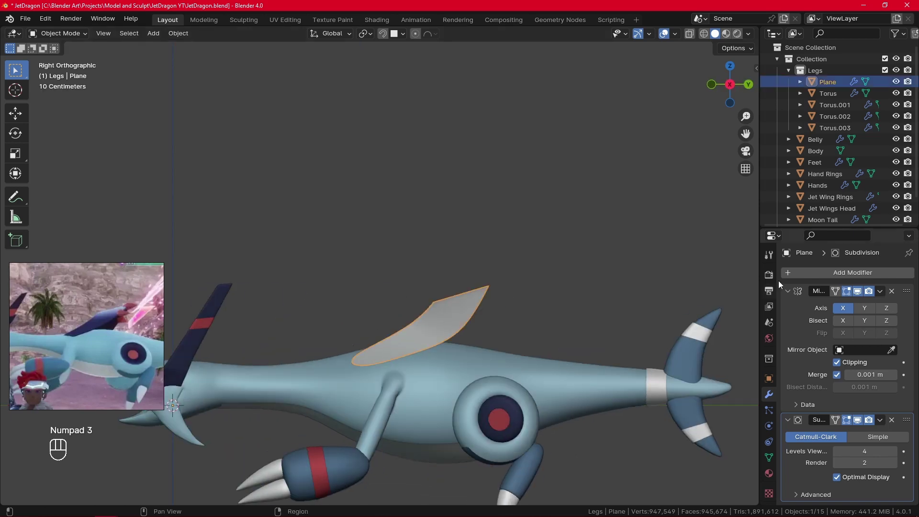
click(843, 272)
text(s)
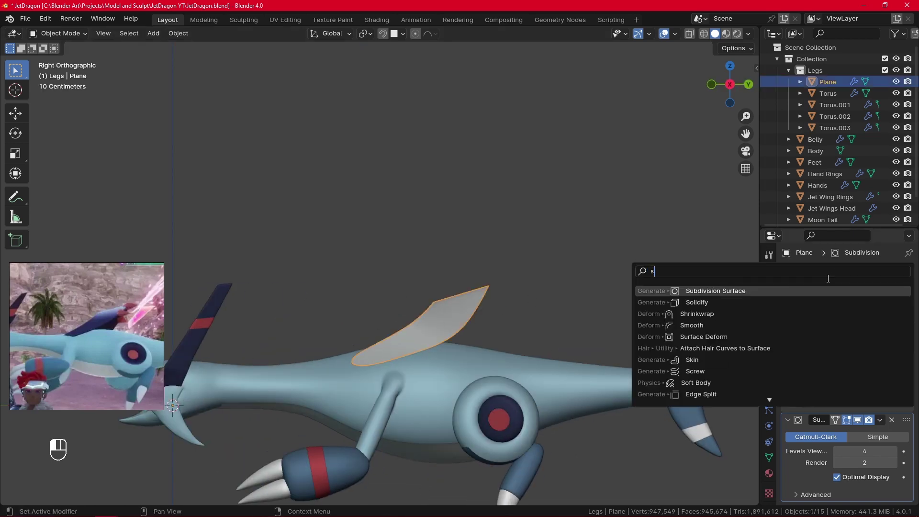
click(813, 302)
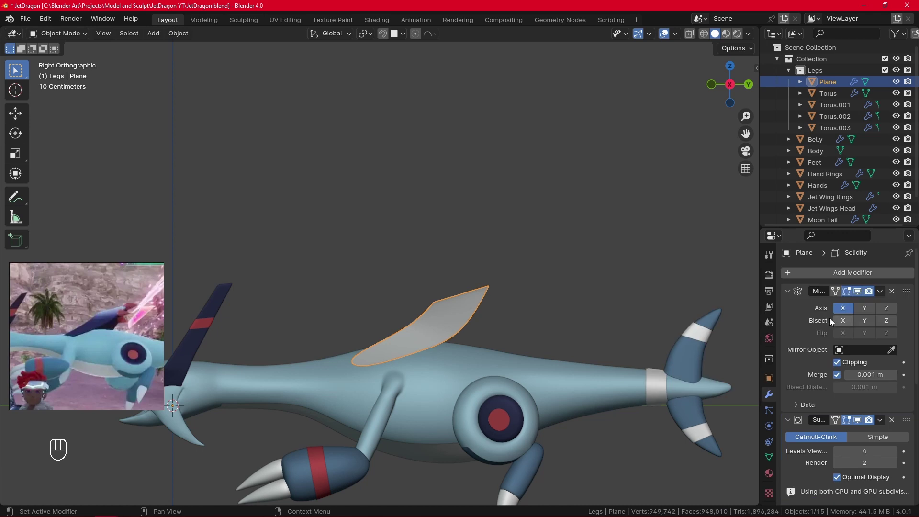
Step: Set the back plate's Solidify offset to 1
middle_drag(737, 364, 674, 338)
scroll(863, 435, down, 8)
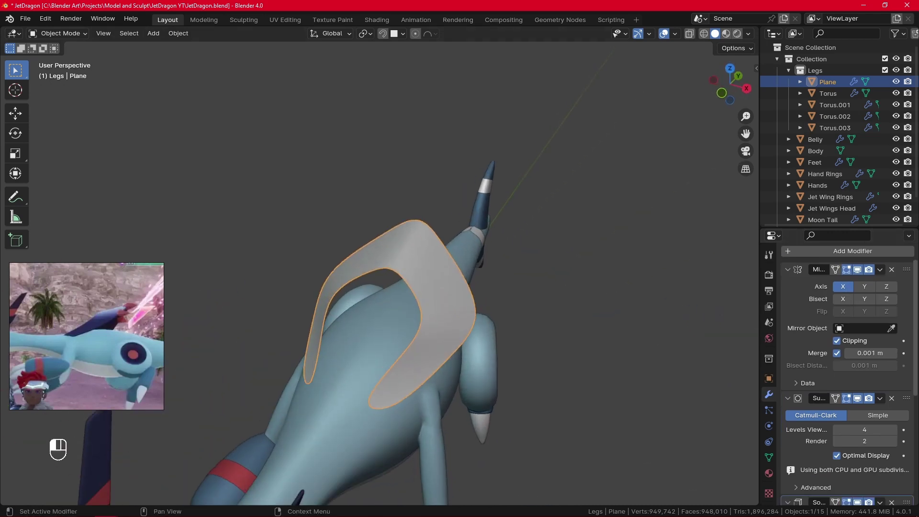
drag(877, 383, 916, 391)
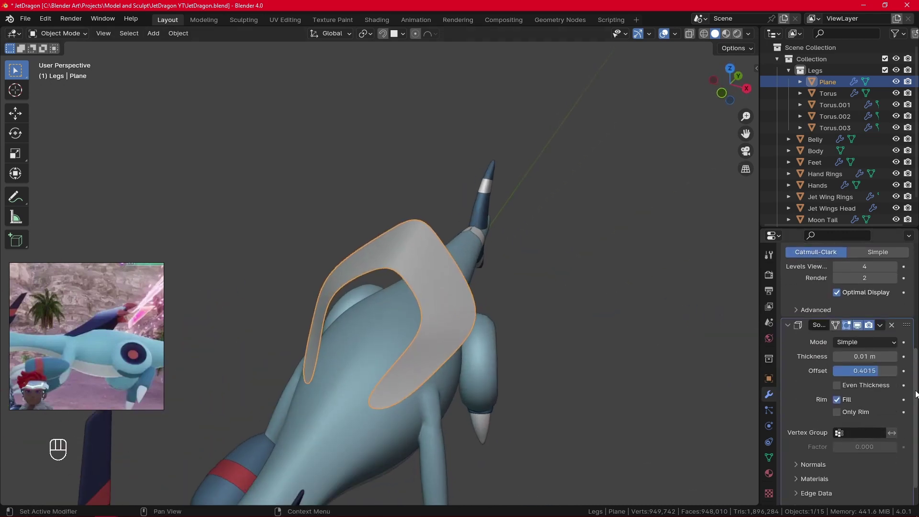
drag(872, 373, 917, 372)
Step: Set the back plate's Solidify thickness to -0.05 m
middle_drag(644, 383, 566, 306)
middle_drag(566, 307, 580, 249)
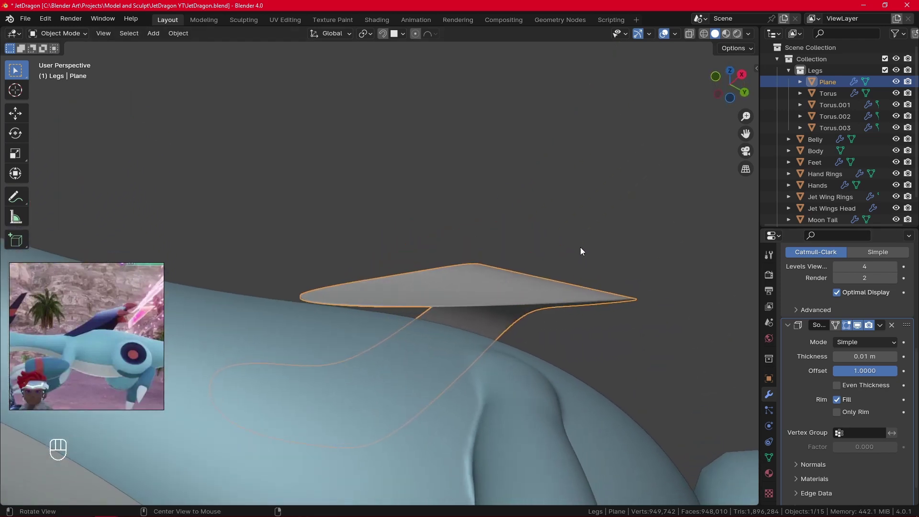
mouse_move(893, 357)
mouse_down()
mouse_move(844, 356)
mouse_move(878, 356)
mouse_up()
middle_drag(643, 354, 643, 312)
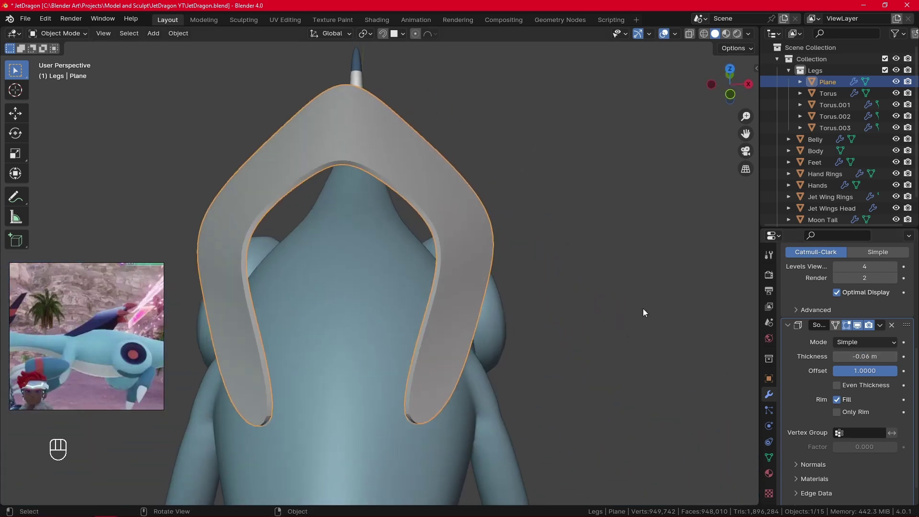
click(836, 356)
click(894, 359)
click(894, 357)
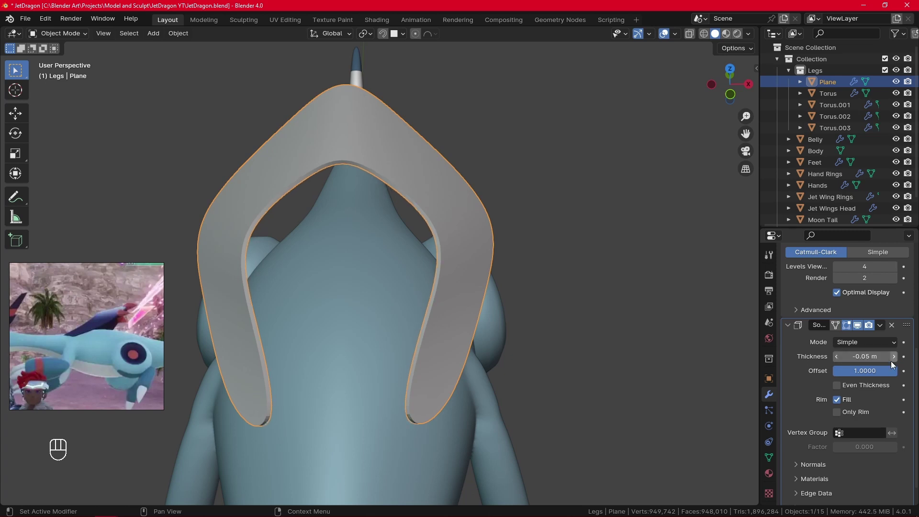
Step: Try placing the Solidify modifier above the Subdivision modifier, and move it back below
click(799, 329)
click(788, 279)
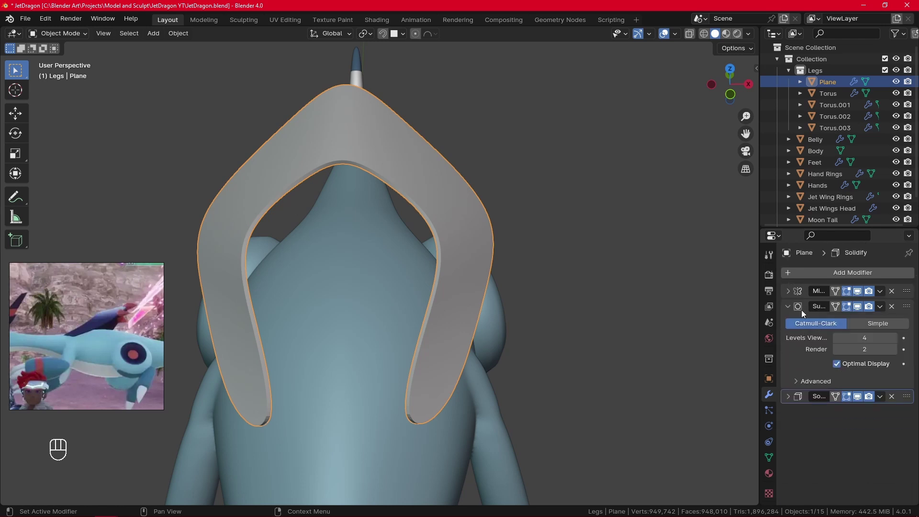
drag(902, 398, 891, 309)
alt+drag(728, 394, 616, 299)
drag(908, 310, 885, 382)
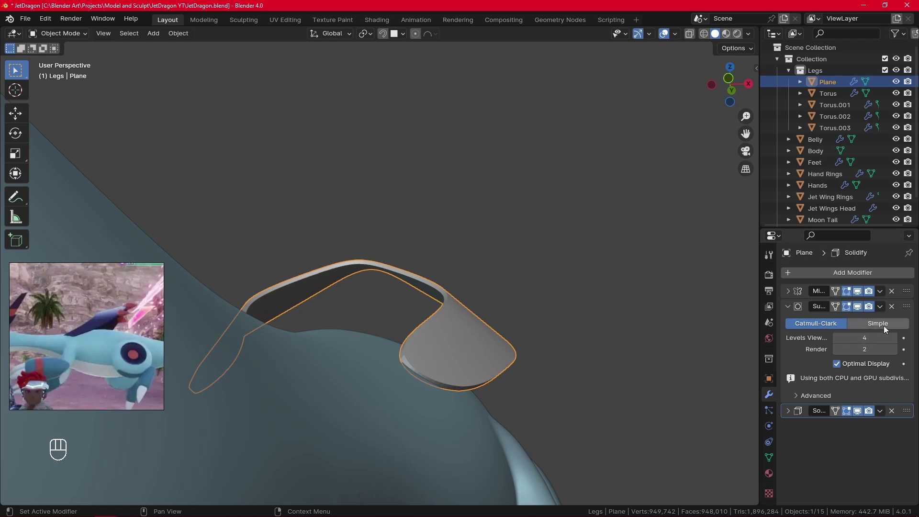
Step: Set the back plate's render subdivision level to 4 and shade the object smooth
click(894, 350)
click(893, 349)
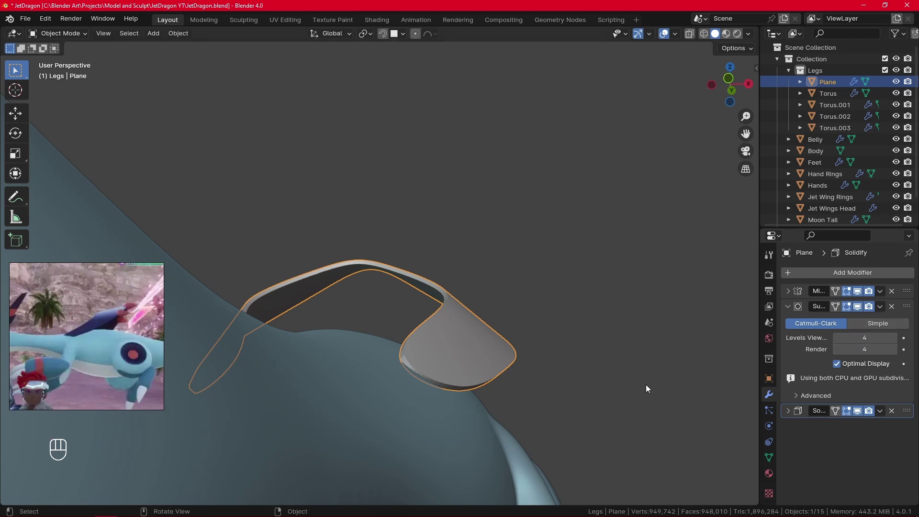
right_click(482, 355)
click(479, 306)
alt+middle_drag(504, 311, 493, 379)
Step: Move the vertices at the back plate's lower front end inward along the X axis by about 0.045 m
key(Tab)
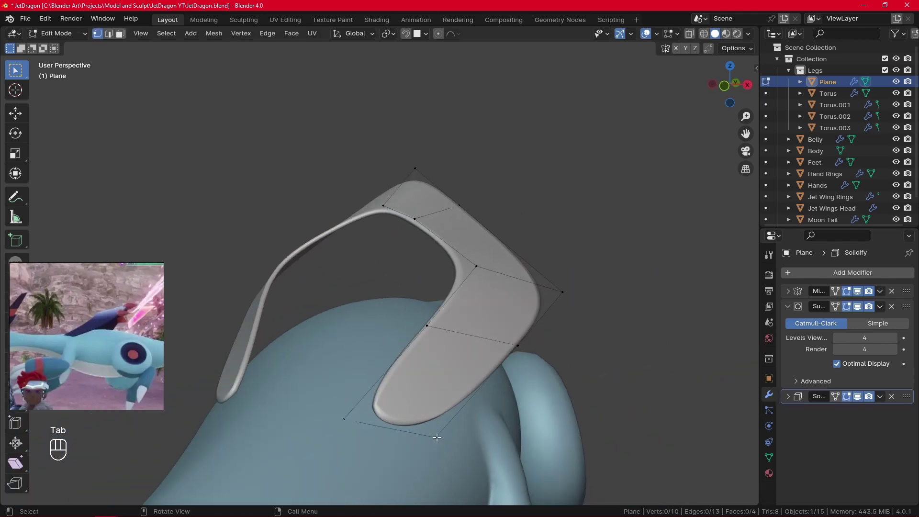
click(436, 435)
middle_drag(342, 416, 523, 404)
key(g)
key(x)
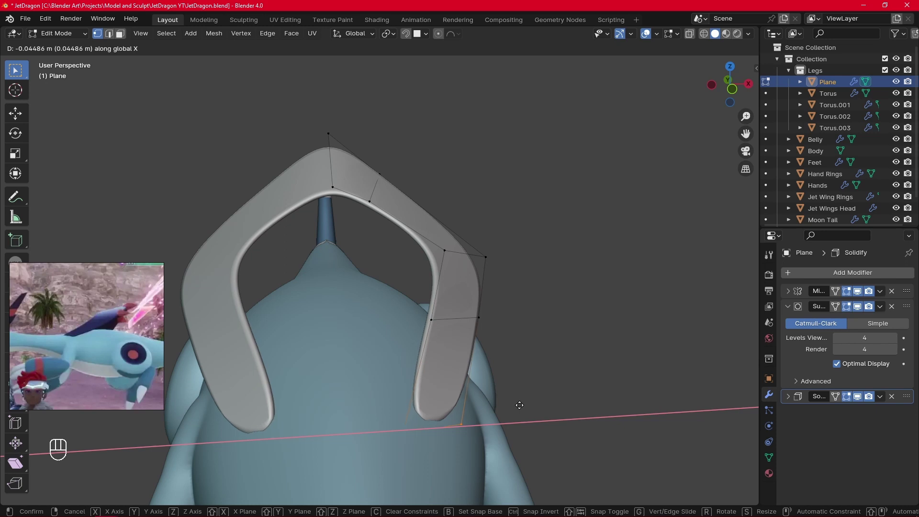
click(520, 405)
key(Tab)
middle_drag(539, 413, 454, 381)
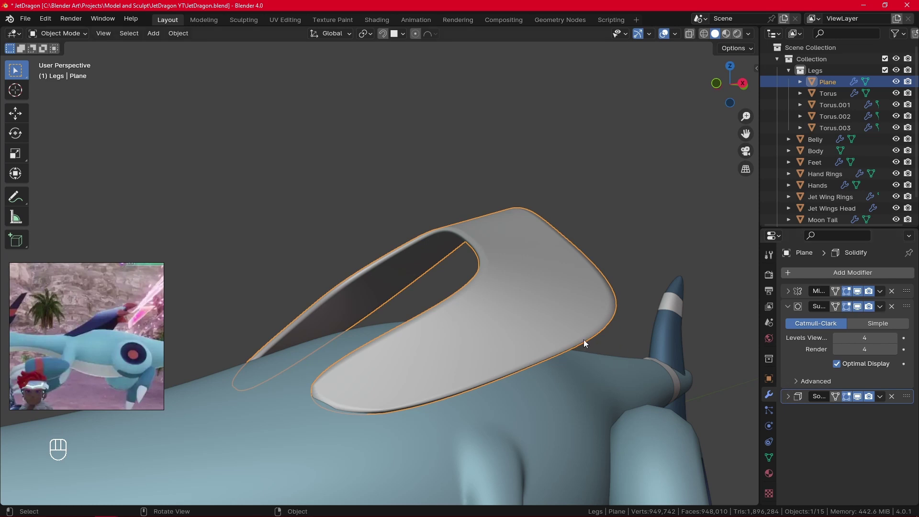
Step: Try Solidify thickness values between -0.07 m and 0.02 m on the back plate and compare its edge
click(788, 397)
click(836, 427)
click(836, 427)
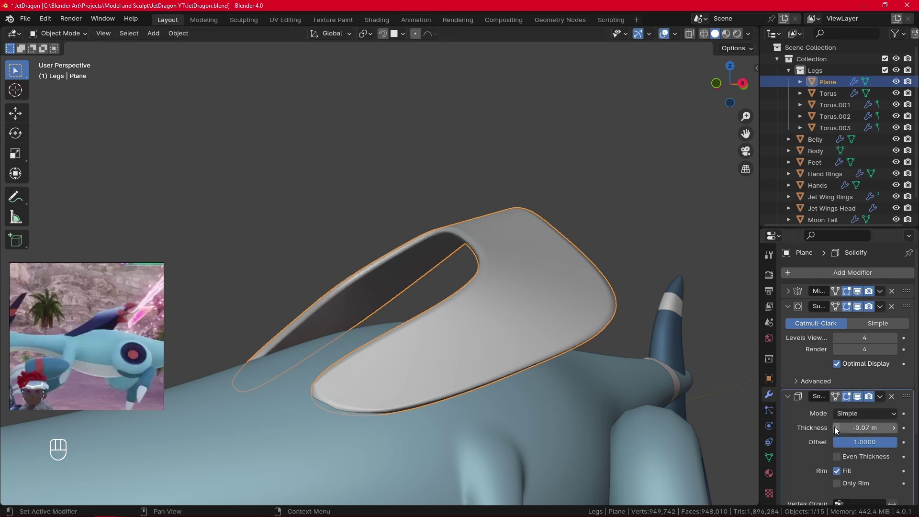
click(892, 428)
click(892, 428)
click(892, 429)
click(892, 428)
click(891, 429)
click(892, 429)
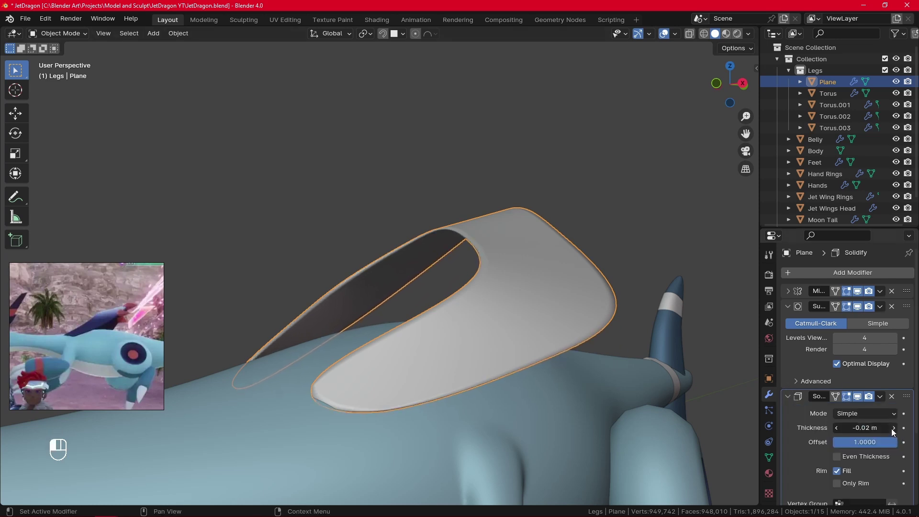
click(891, 429)
click(891, 428)
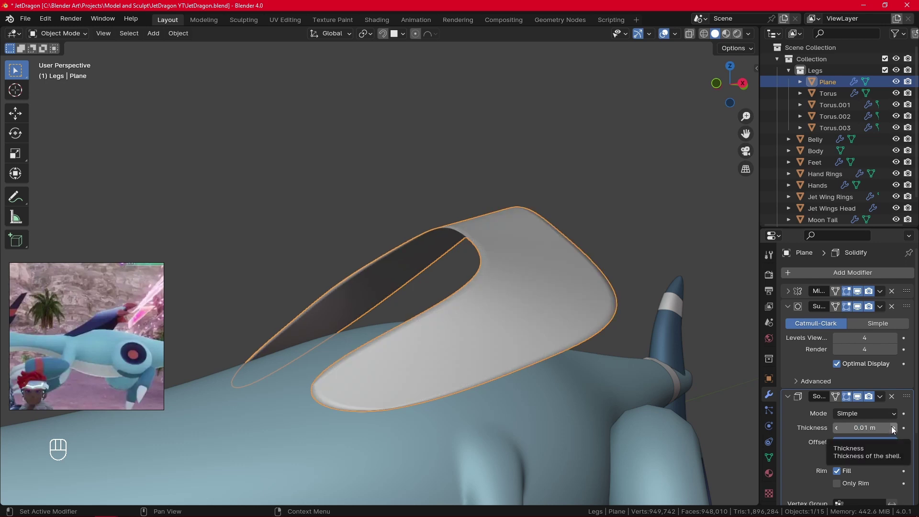
click(893, 429)
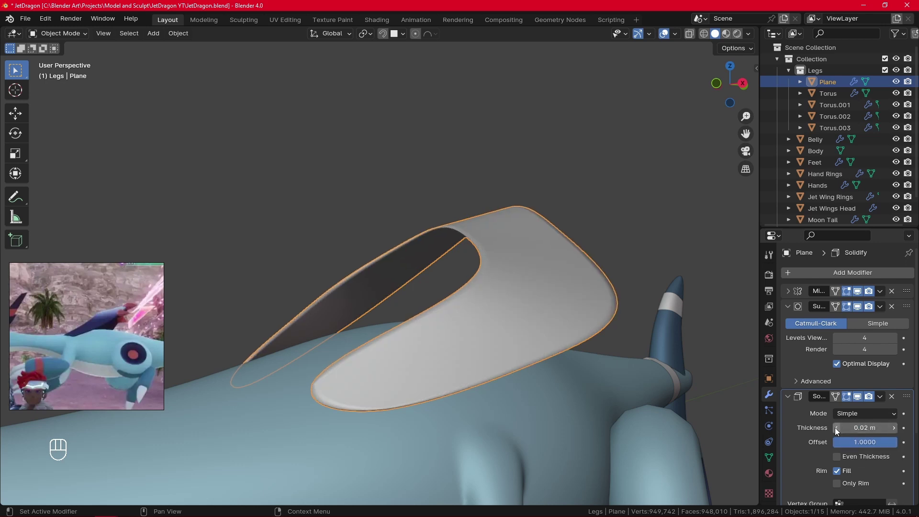
middle_drag(619, 429, 691, 384)
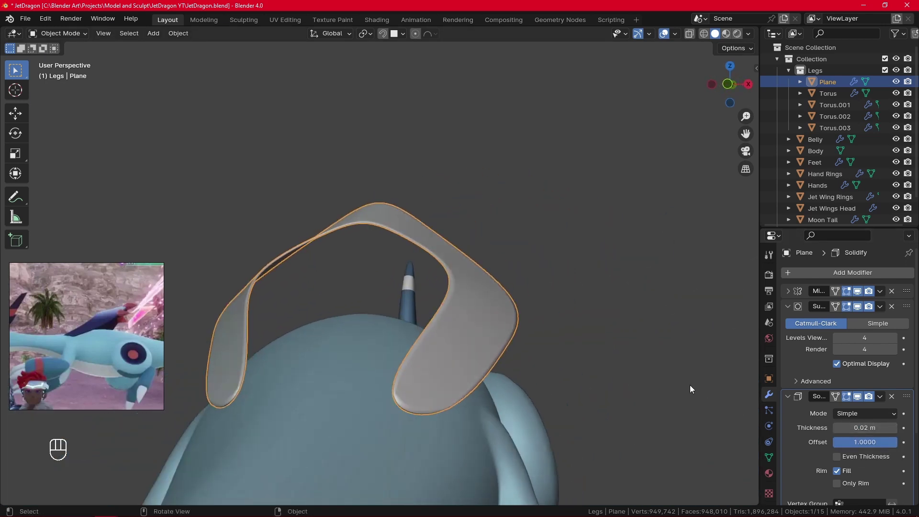
Step: Set the back plate's Solidify thickness to -0.01 m
click(837, 427)
click(837, 427)
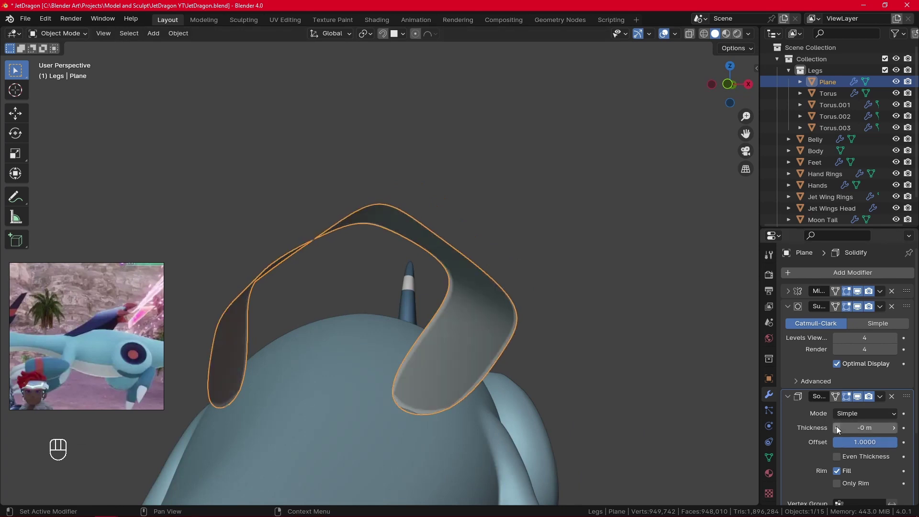
click(837, 427)
Step: Assign the existing dark navy Material.003 to the back plate
middle_drag(741, 414, 630, 400)
ctrl+middle_drag(641, 243, 567, 401)
click(613, 387)
key(KP_3)
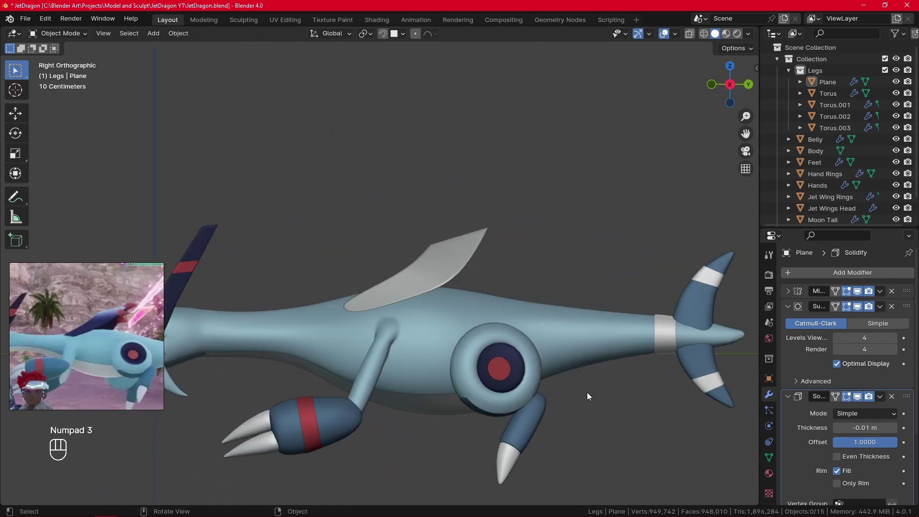
click(436, 261)
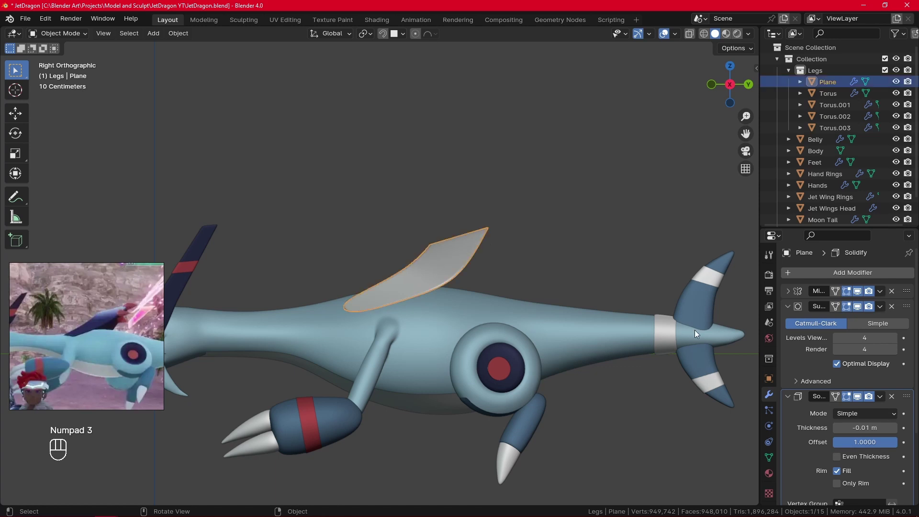
click(769, 473)
click(790, 322)
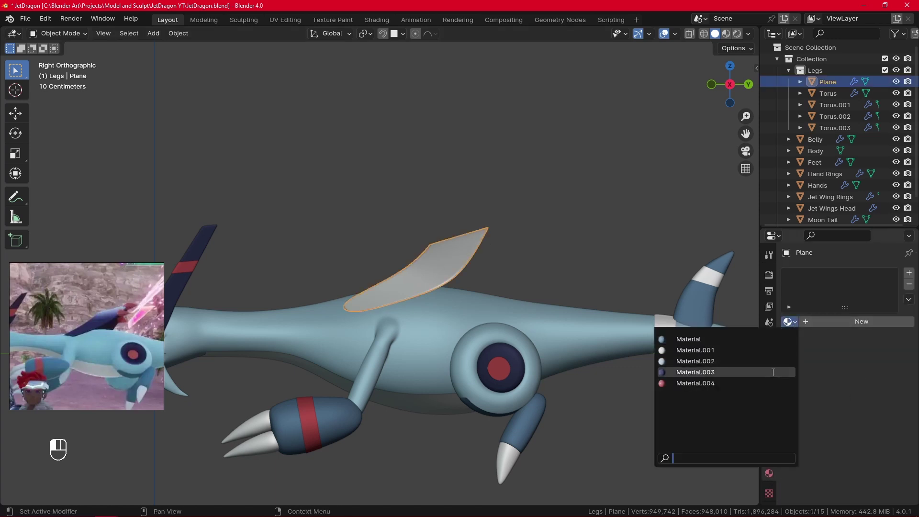
click(773, 372)
click(651, 418)
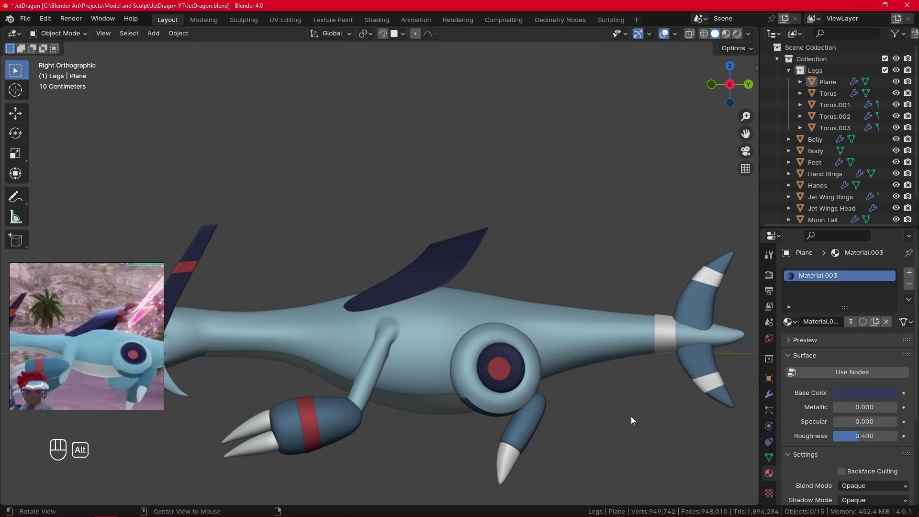
Step: Compare the back plate's shape and position on the model with the dragon's reference images
alt+drag(631, 416, 671, 457)
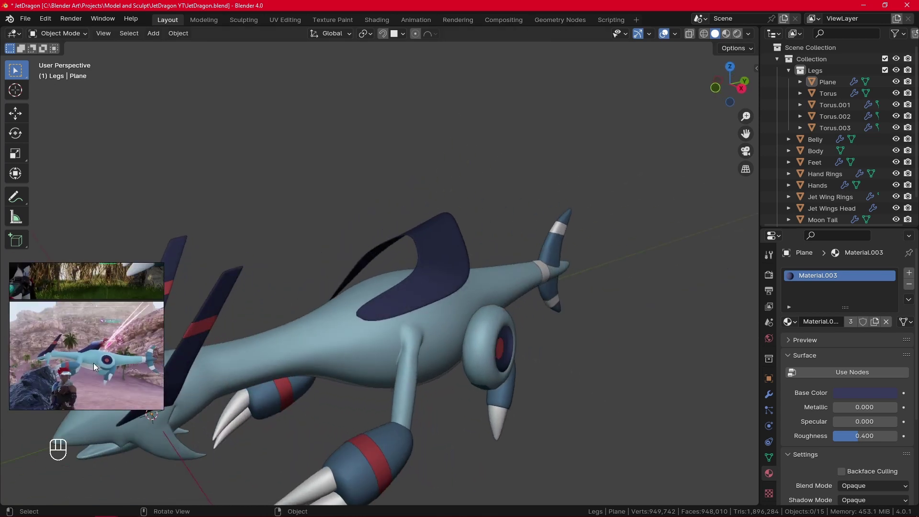
scroll(100, 339, down, 4)
alt+drag(101, 302, 85, 350)
scroll(99, 330, down, 4)
scroll(133, 351, up, 3)
scroll(96, 356, up, 4)
scroll(101, 339, down, 4)
scroll(82, 378, up, 5)
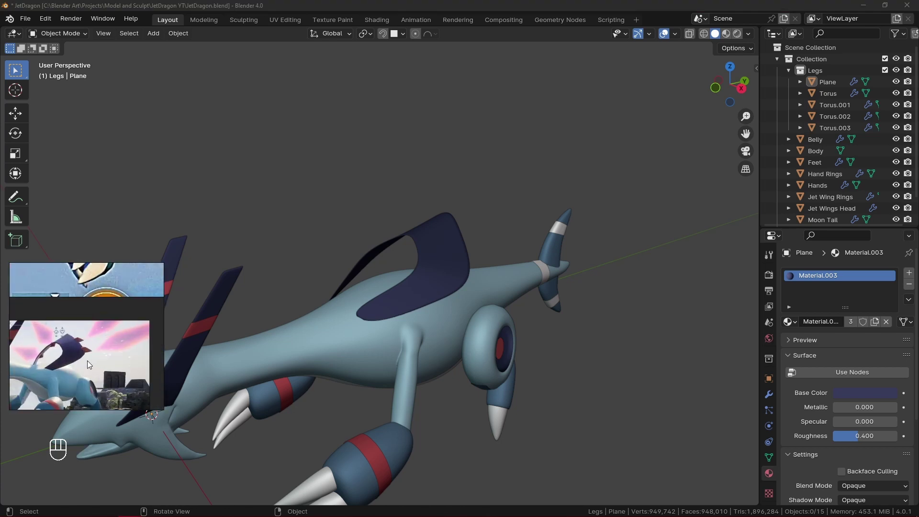
scroll(109, 304, up, 5)
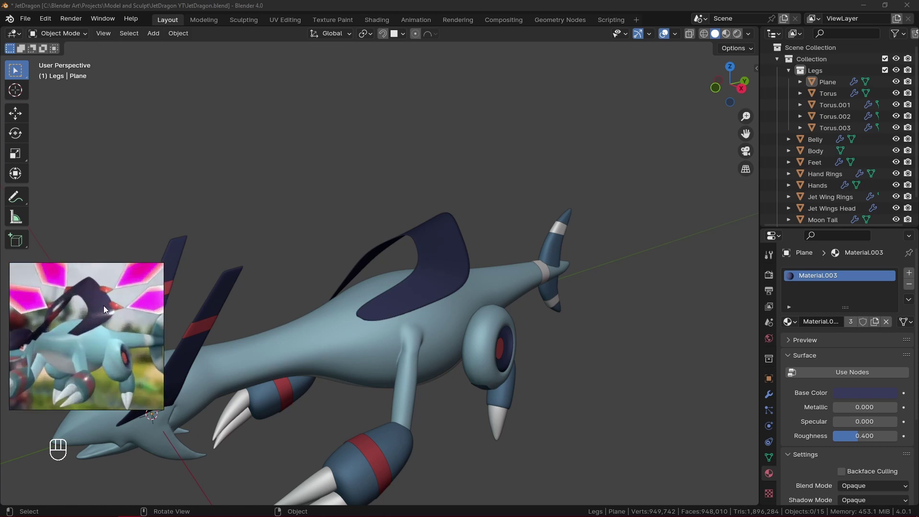
click(480, 455)
scroll(447, 449, down, 3)
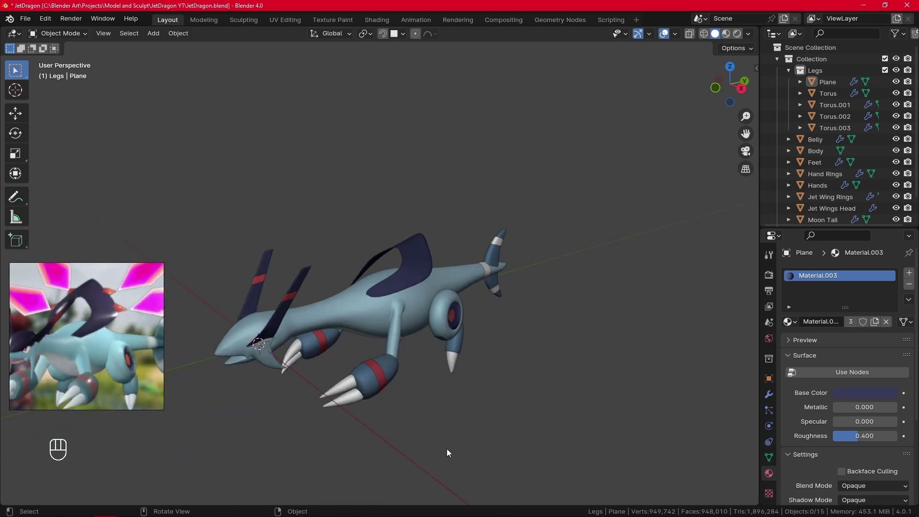
alt+drag(446, 450, 430, 423)
scroll(105, 318, down, 3)
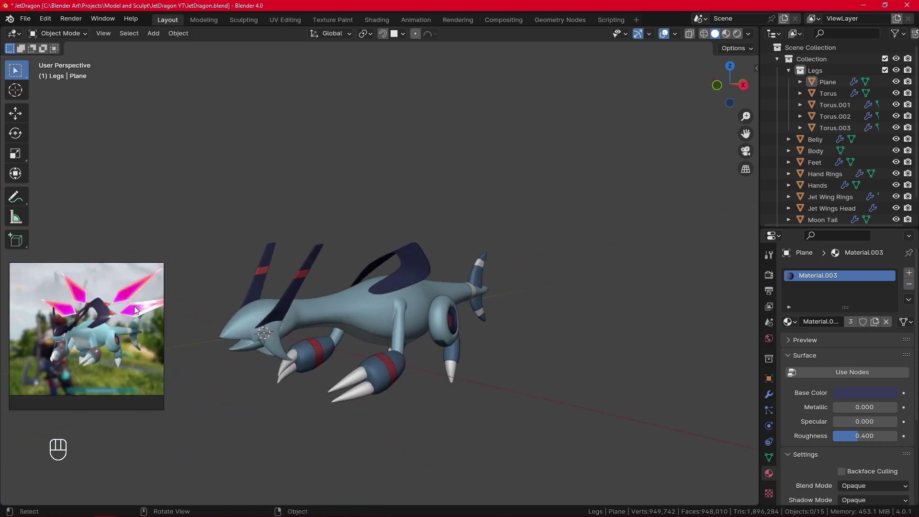
Step: Open the back plate's mesh for editing
click(399, 264)
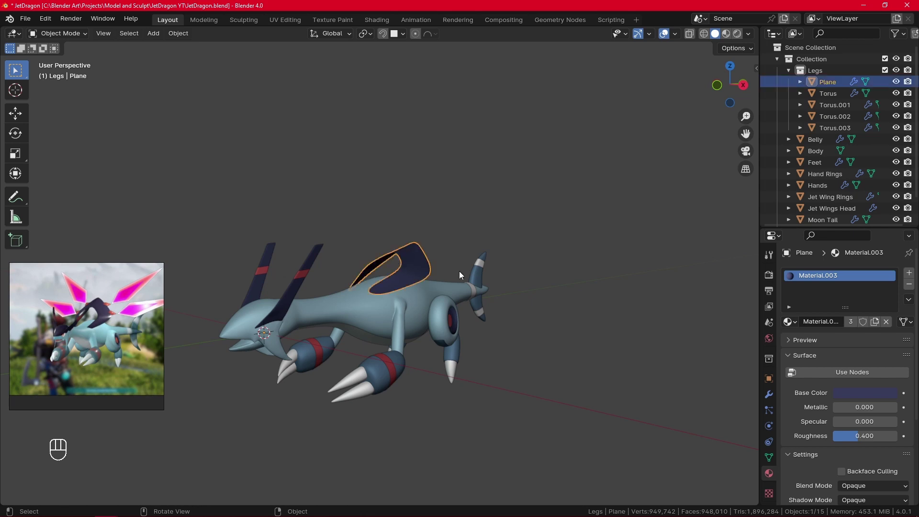
key(Tab)
scroll(469, 269, up, 2)
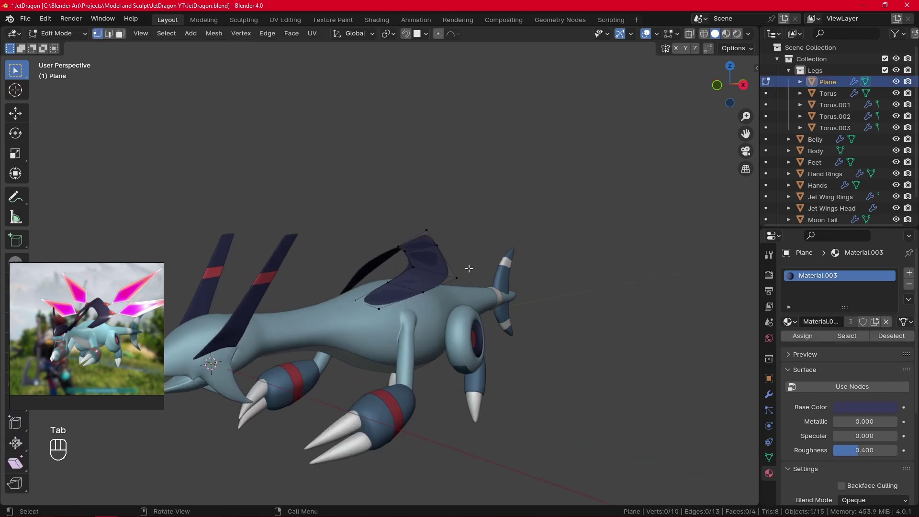
Step: Try rotating the whole back plate mesh about the X axis
key(a)
key(r)
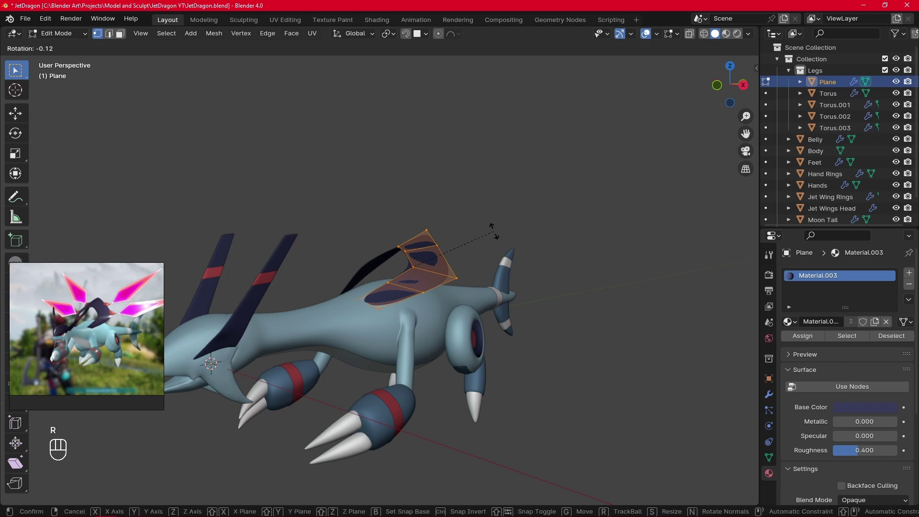
key(y)
key(x)
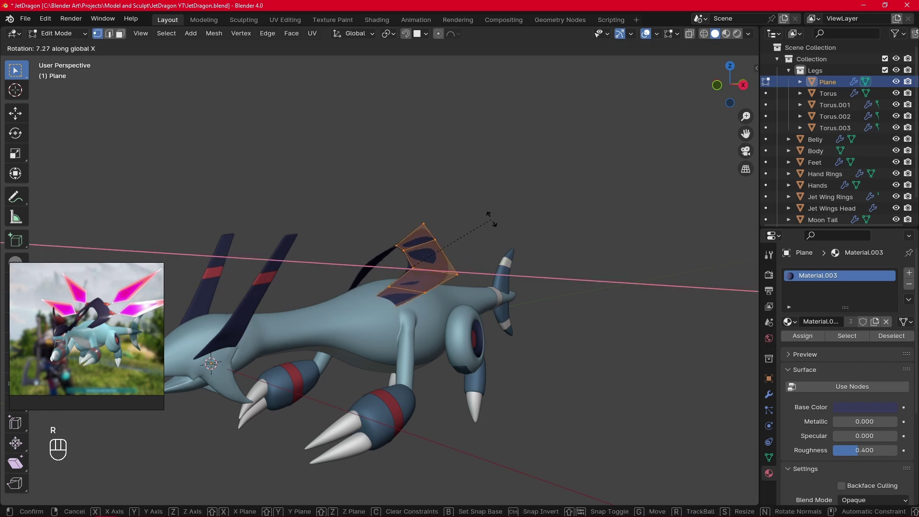
click(491, 221)
click(488, 226)
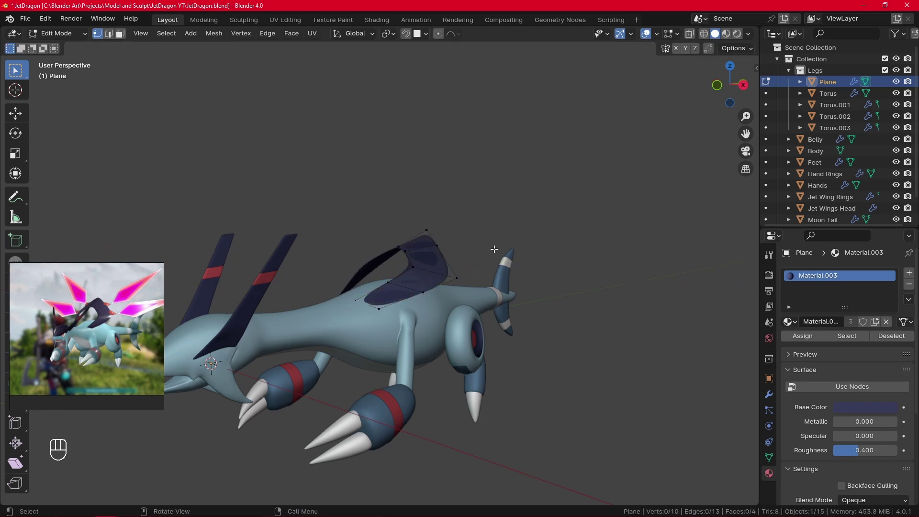
Step: Move the whole back plate mesh slightly outward along the X axis
alt+drag(476, 265, 521, 293)
key(a)
alt+drag(459, 266, 466, 279)
key(g)
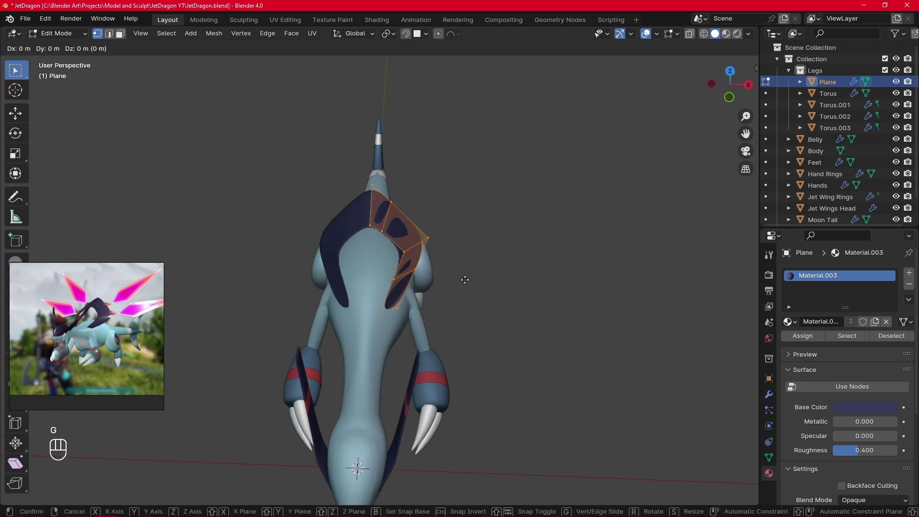
key(x)
click(468, 279)
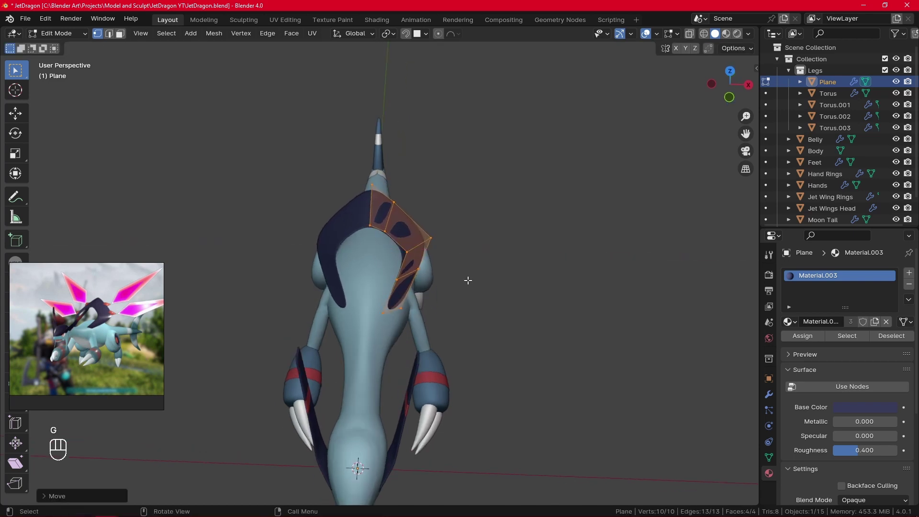
Step: Rotate the whole back plate mesh by about 4 degrees in the view plane and finish editing it
key(r)
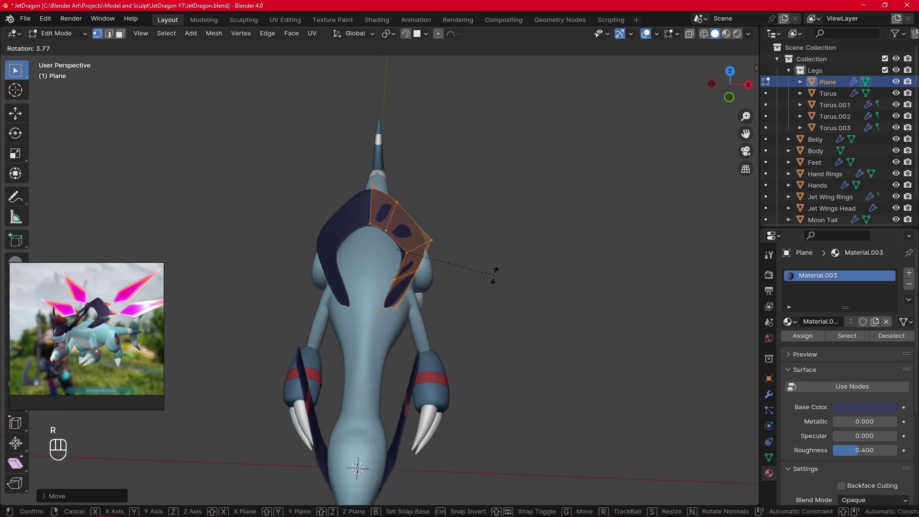
click(494, 275)
alt+drag(505, 290, 458, 266)
click(516, 293)
alt+drag(587, 280, 564, 275)
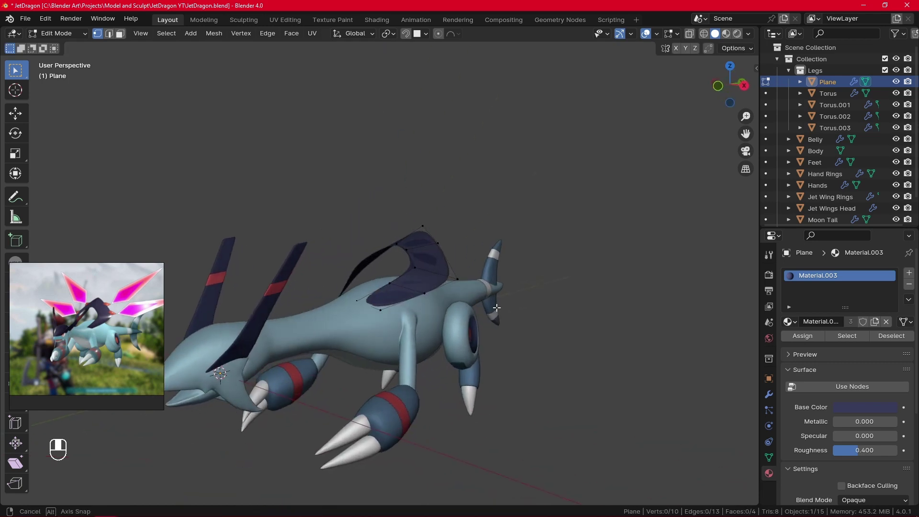
key(Tab)
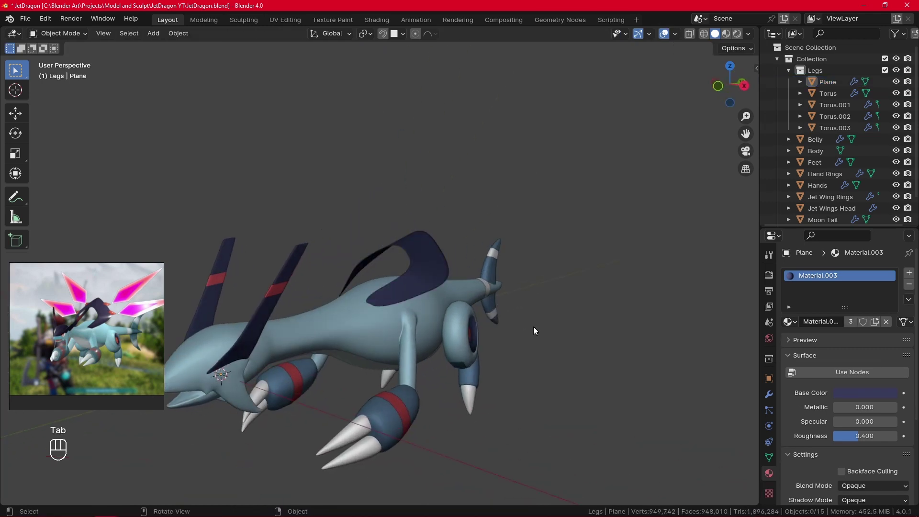
Step: Add a cube mesh and isolate it in local view
shift+middle_drag(509, 313, 477, 352)
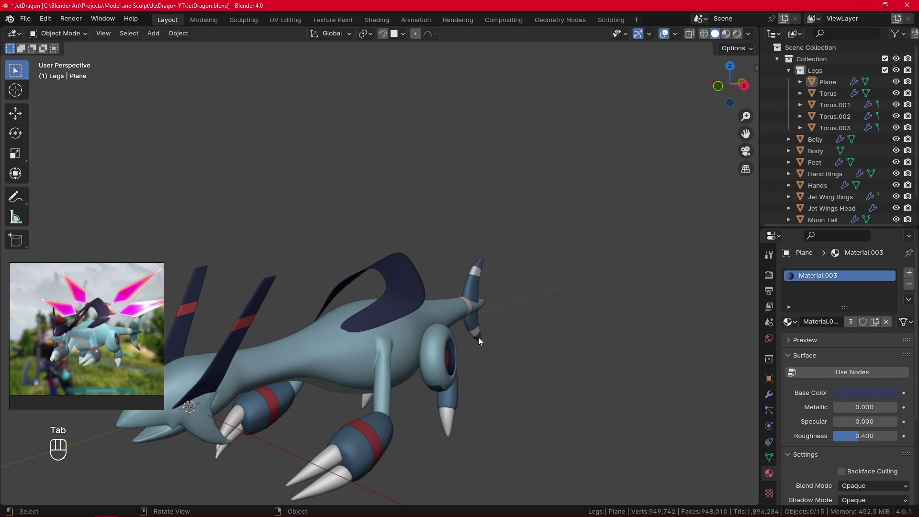
key(shift+a)
mouse_move(470, 289)
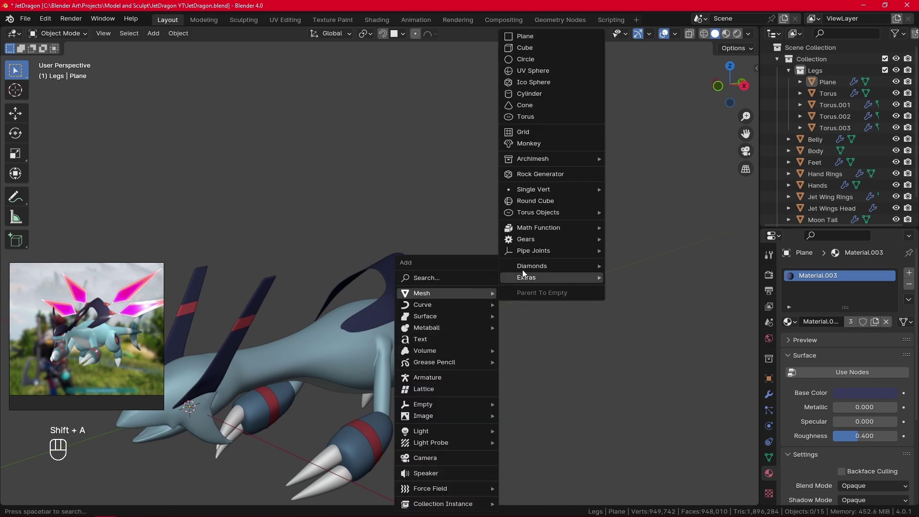
click(565, 47)
shift+middle_drag(441, 220, 572, 271)
key(KP_Divide)
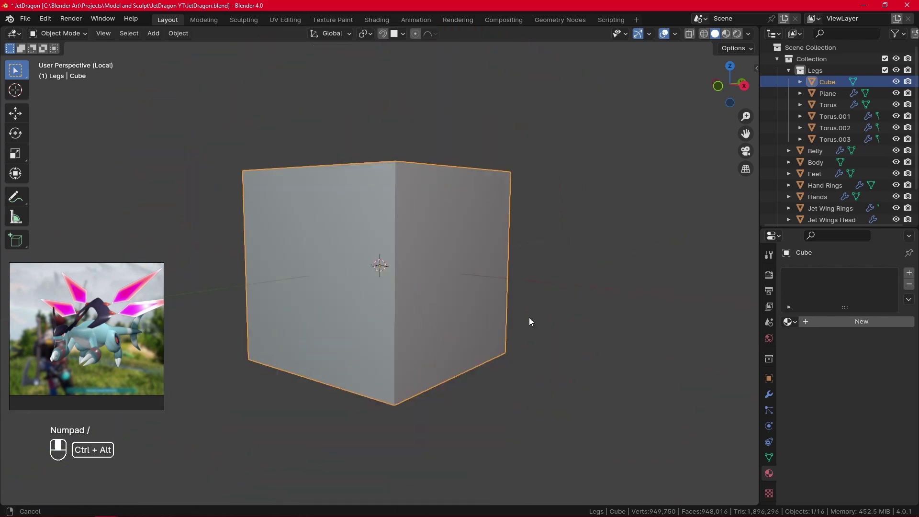
Step: Merge the cube's four upper vertices at their center to form a pyramid
key(Tab)
middle_drag(492, 311, 518, 348)
click(426, 258)
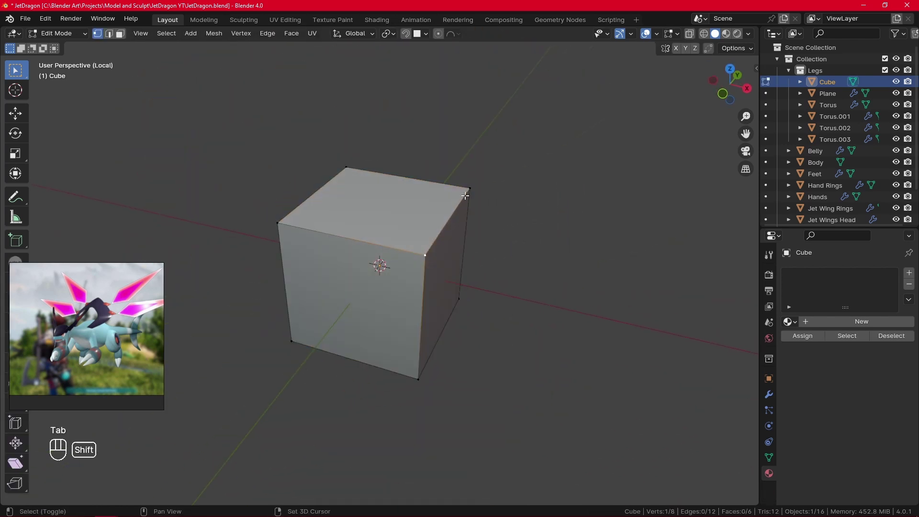
key(m)
click(427, 214)
alt+middle_drag(468, 221, 489, 169)
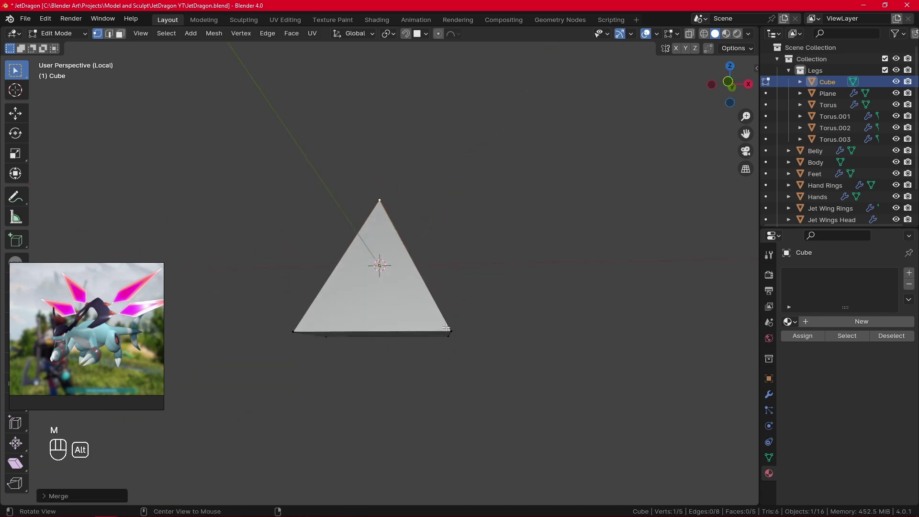
Step: Extrude the pyramid's square base face downward and scale the new face down to form a taper
alt+middle_drag(446, 327, 450, 296)
shift+click(448, 350)
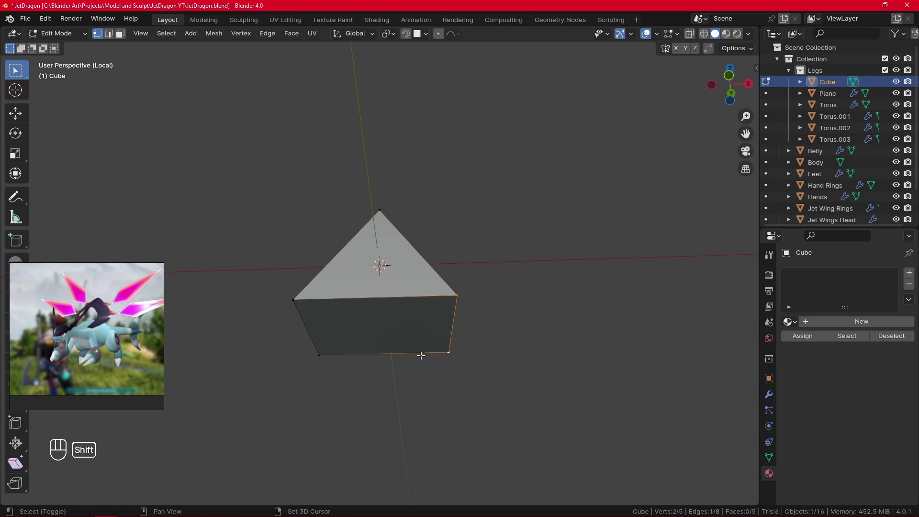
shift+click(302, 299)
ctrl+alt+middle_drag(469, 264, 466, 287)
key(e)
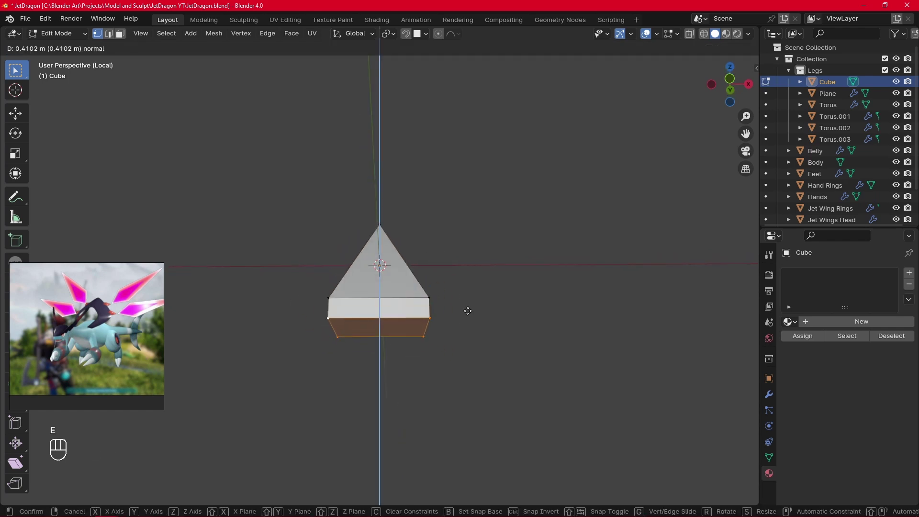
click(491, 343)
key(s)
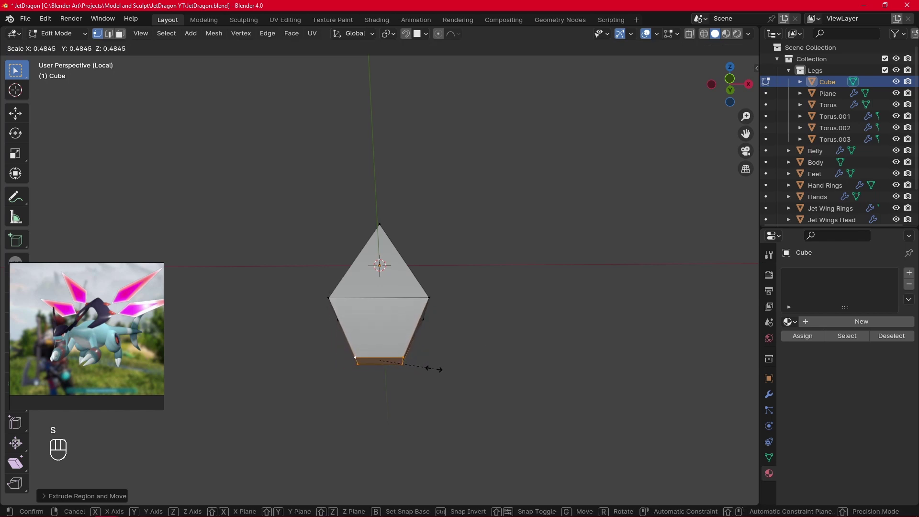
click(431, 371)
Step: Move the extruded bottom face further down along Z and merge its four vertices at their center into a lower point
key(g)
key(y)
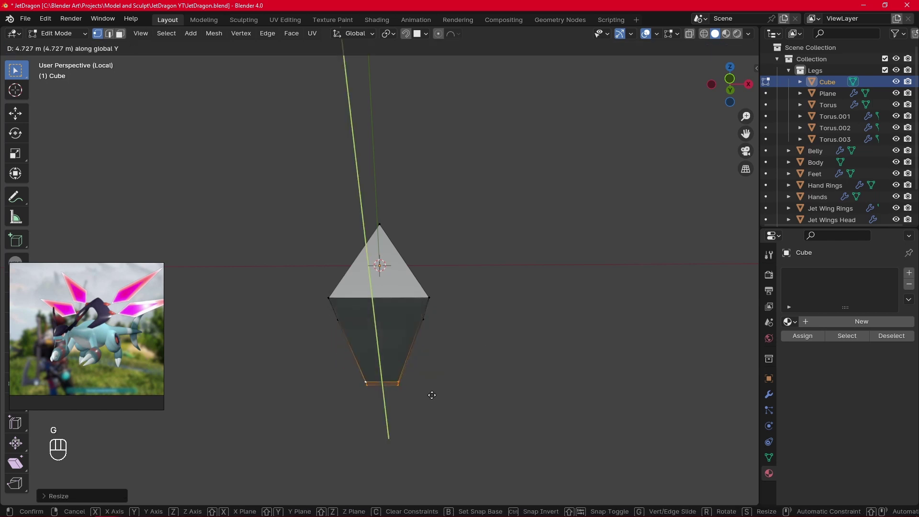
key(z)
click(431, 429)
key(m)
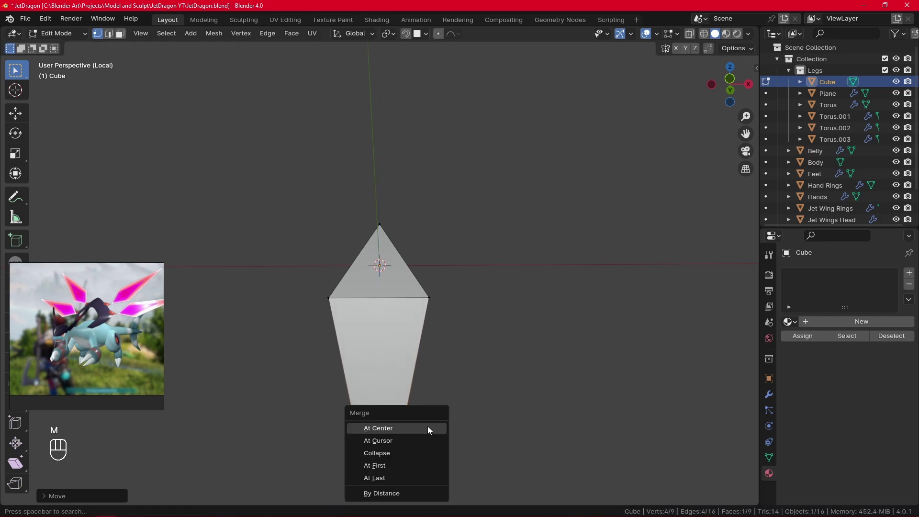
click(427, 426)
alt+middle_drag(433, 421, 453, 390)
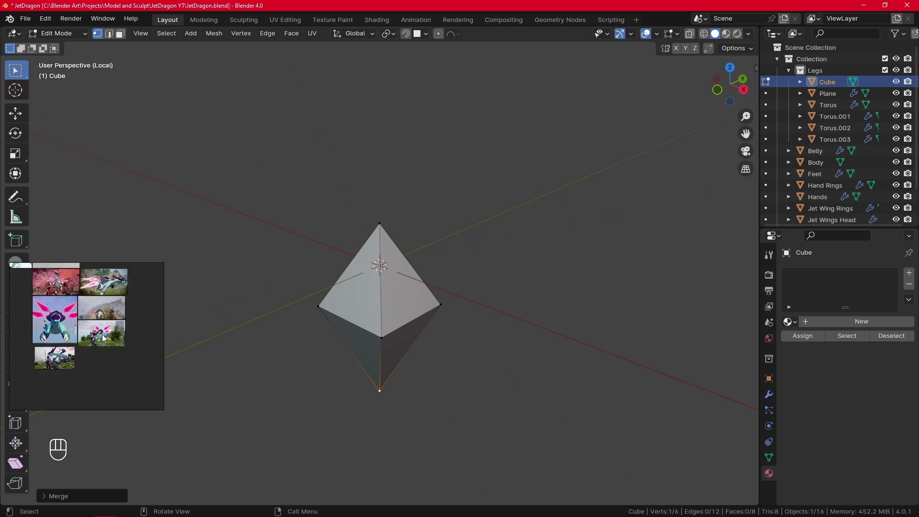
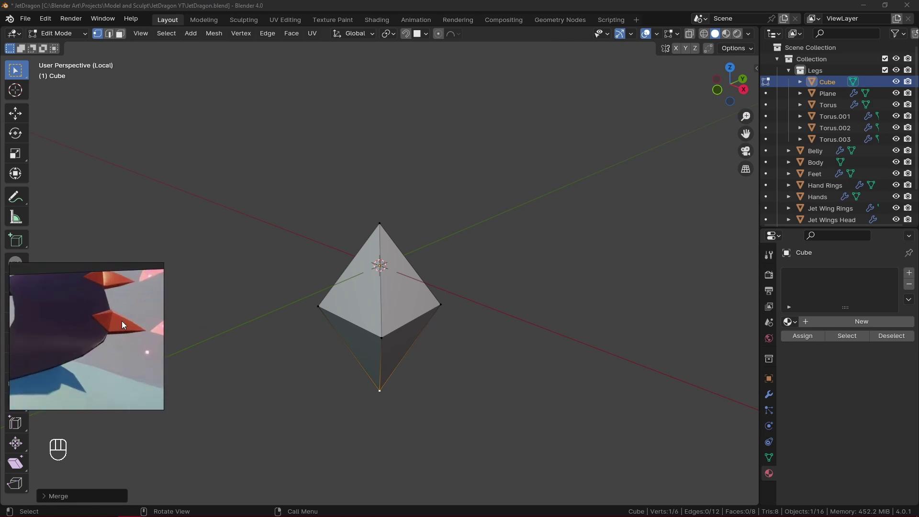
click(122, 321)
middle_drag(467, 352, 508, 242)
key(a)
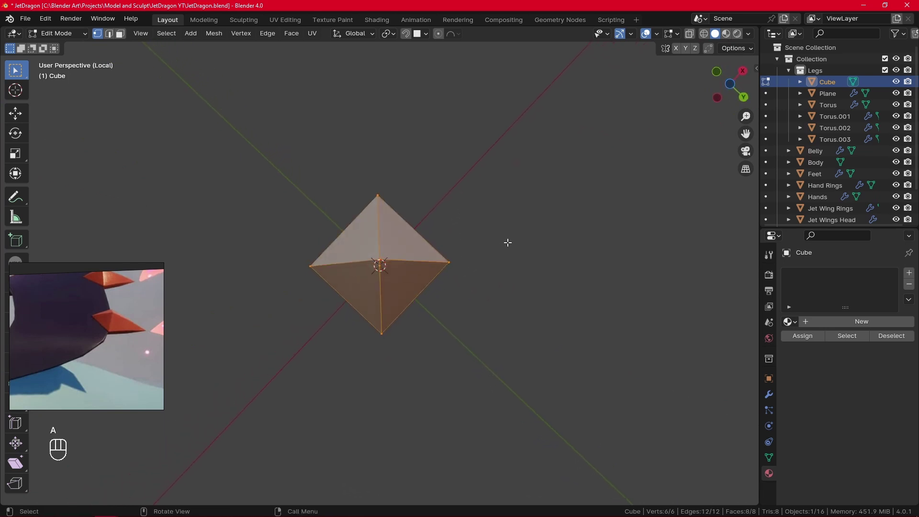
key(s)
key(x)
key(z)
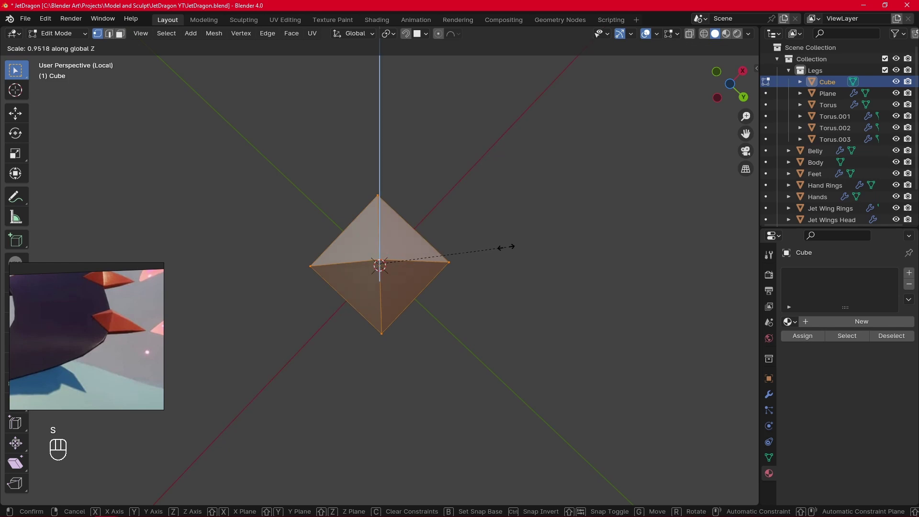
key(y)
right_click(500, 249)
Step: Bring two opposite middle vertices of the spike closer together by scaling them to about 0.8
alt+middle_drag(499, 248, 466, 372)
click(359, 334)
mouse_move(500, 297)
alt+middle_down()
mouse_move(422, 330)
mouse_move(496, 305)
mouse_move(487, 301)
alt+middle_up()
shift+click(436, 296)
key(s)
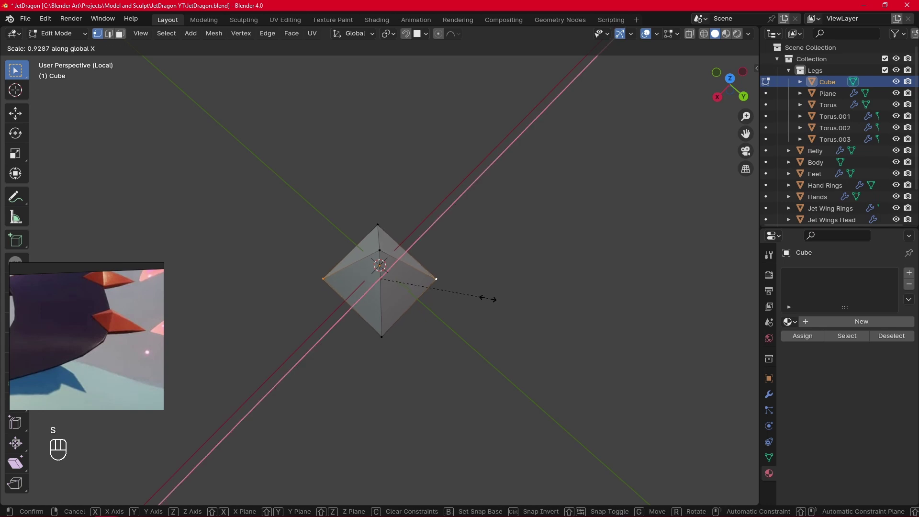
key(s)
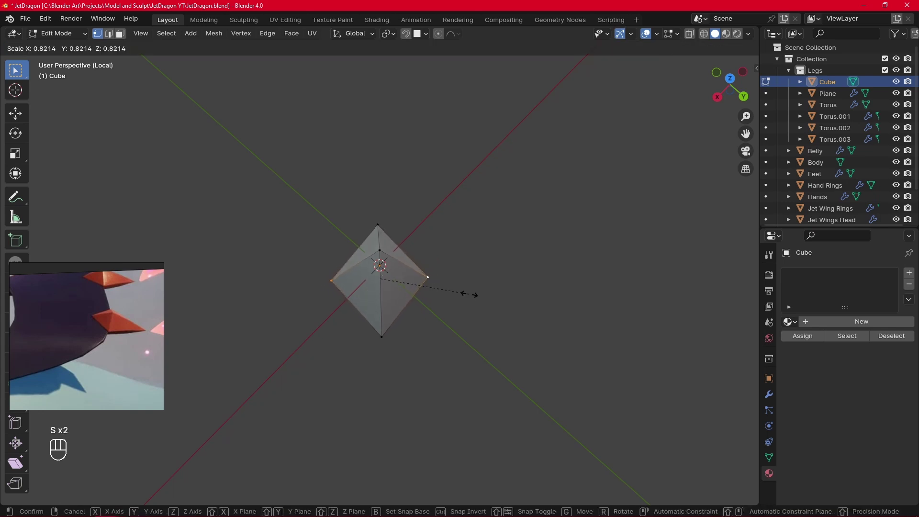
click(465, 297)
alt+middle_drag(462, 300, 576, 220)
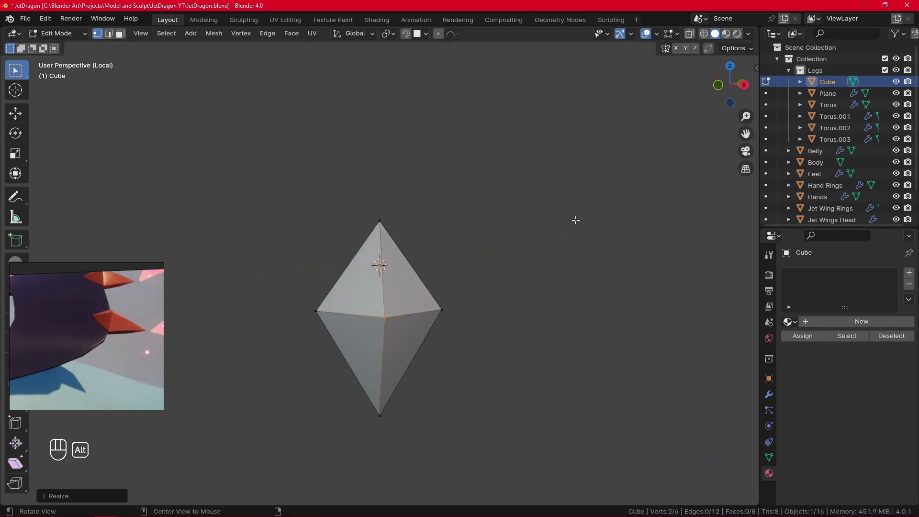
Step: Slide the spike's middle edge loop upward, scale it up slightly, and return from mesh editing and local view
alt+click(486, 288)
key(g)
key(g)
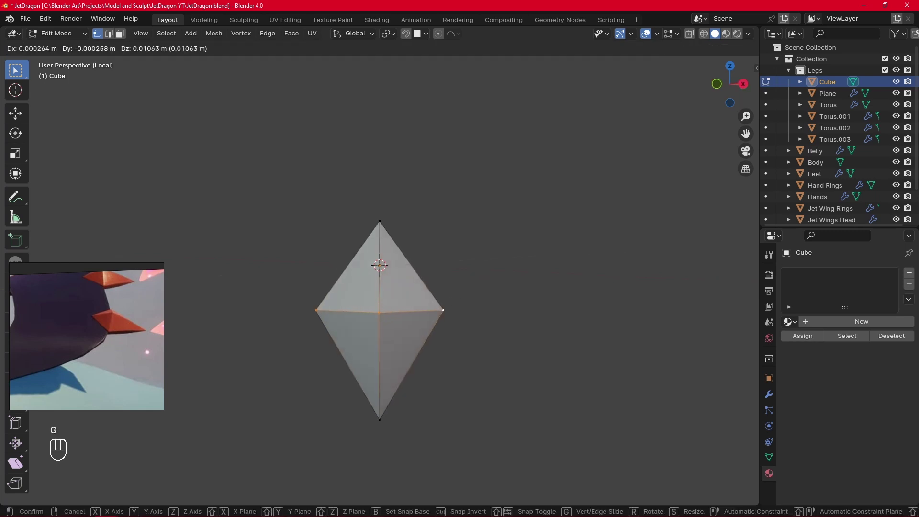
click(483, 255)
key(s)
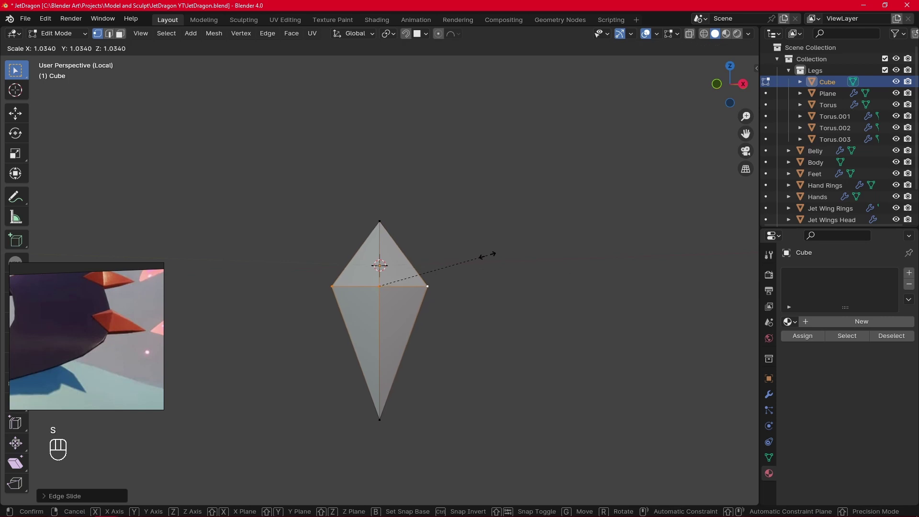
click(490, 256)
key(Tab)
middle_drag(492, 289, 445, 338)
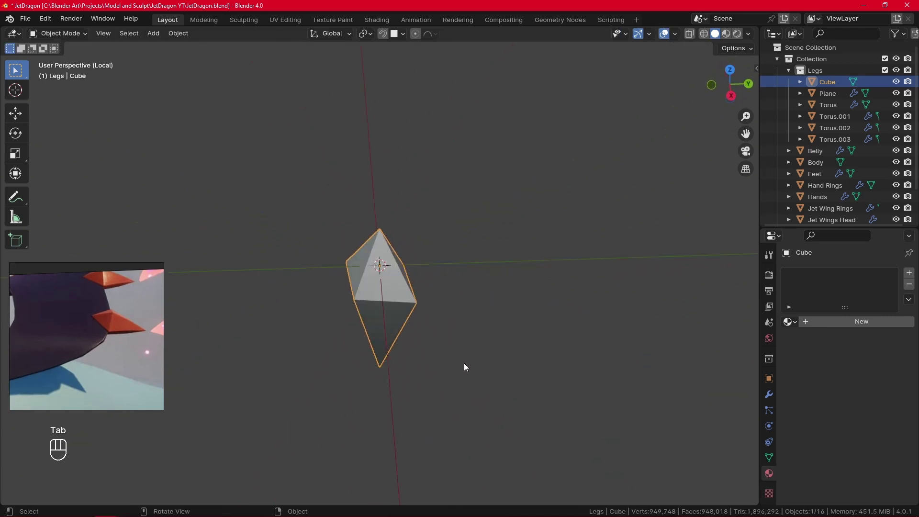
key(KP_Divide)
Step: Snap the spike to the 3D cursor at the back plate's edge and scale it down to fit there
middle_drag(601, 267, 571, 211)
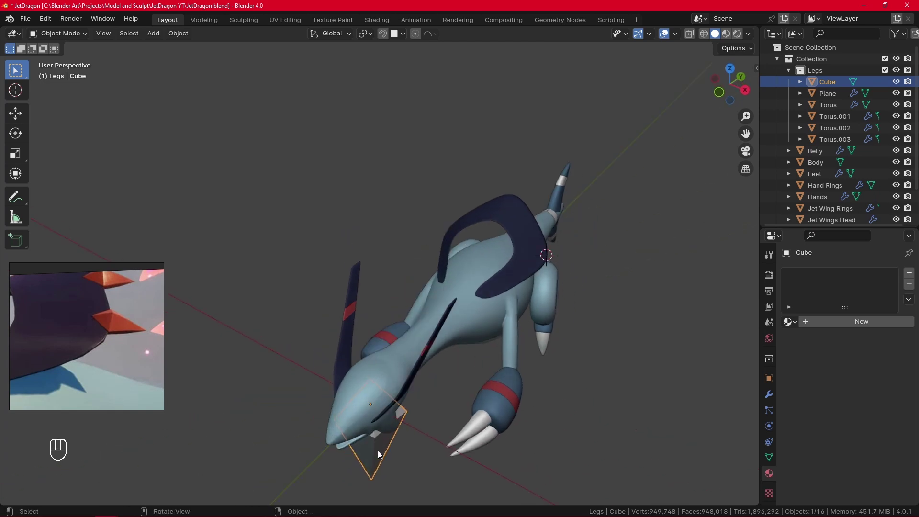
key(shift+s)
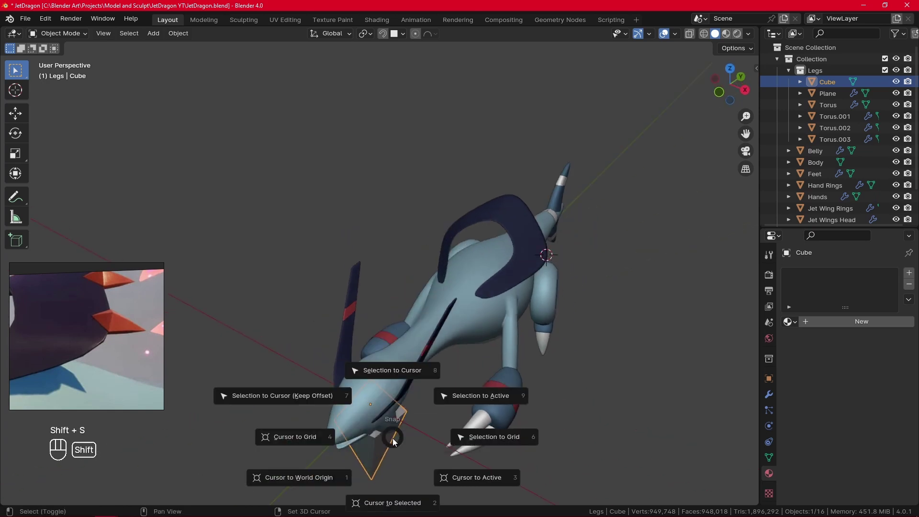
click(405, 380)
shift+middle_drag(621, 299, 483, 346)
ctrl+middle_drag(507, 388, 575, 293)
middle_drag(576, 291, 565, 297)
key(s)
click(477, 350)
middle_drag(477, 349, 503, 373)
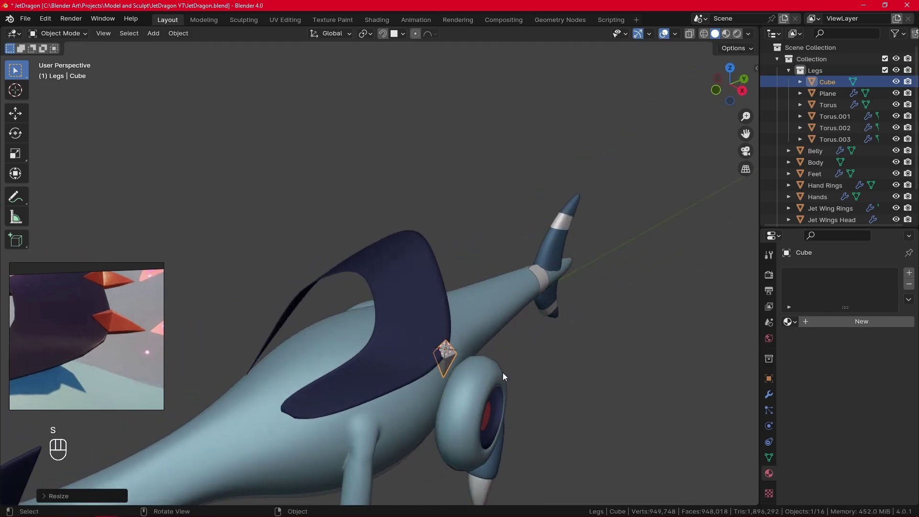
Step: Rotate the spike freely from two viewing angles to align it roughly with the back plate's edge
key(r)
click(486, 286)
middle_drag(486, 286, 450, 221)
key(r)
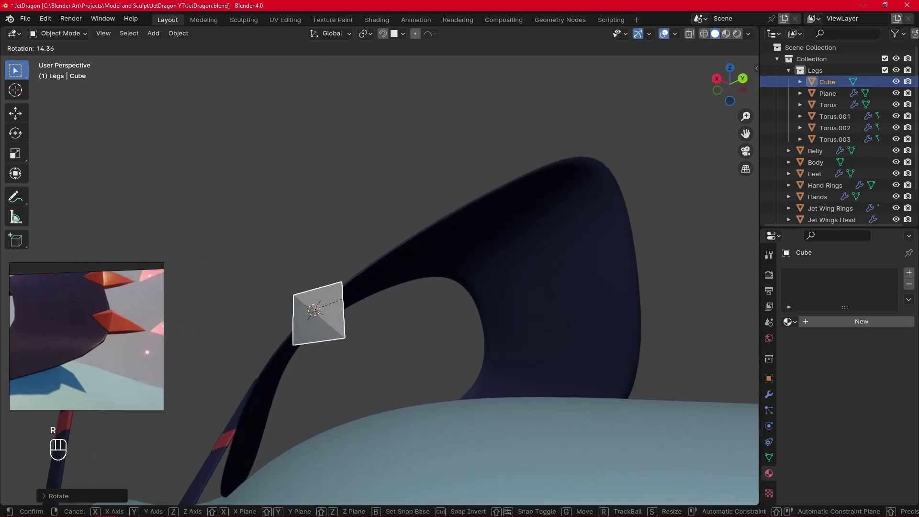
click(462, 273)
middle_drag(459, 277, 397, 336)
Step: Fine-tune the spike's rotation against the back plate's edge, trying the global axes and free rotation
key(r)
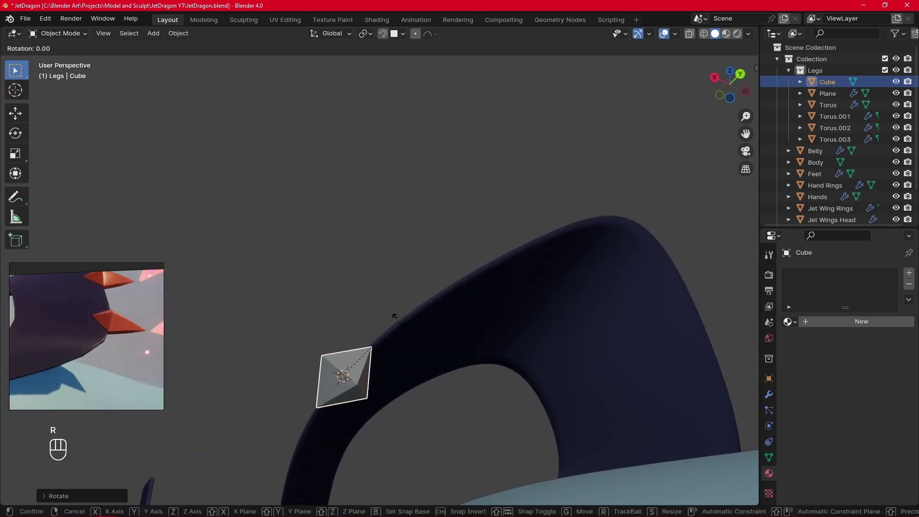
key(y)
key(x)
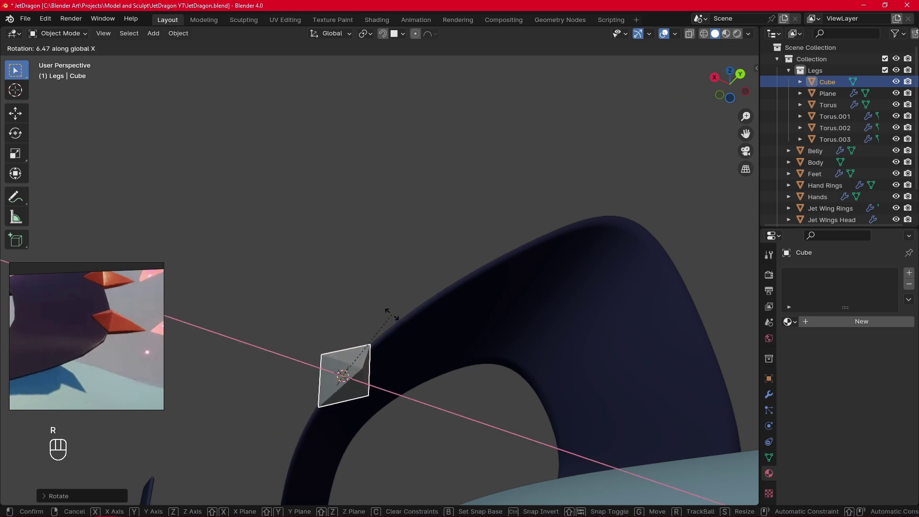
key(z)
key(r)
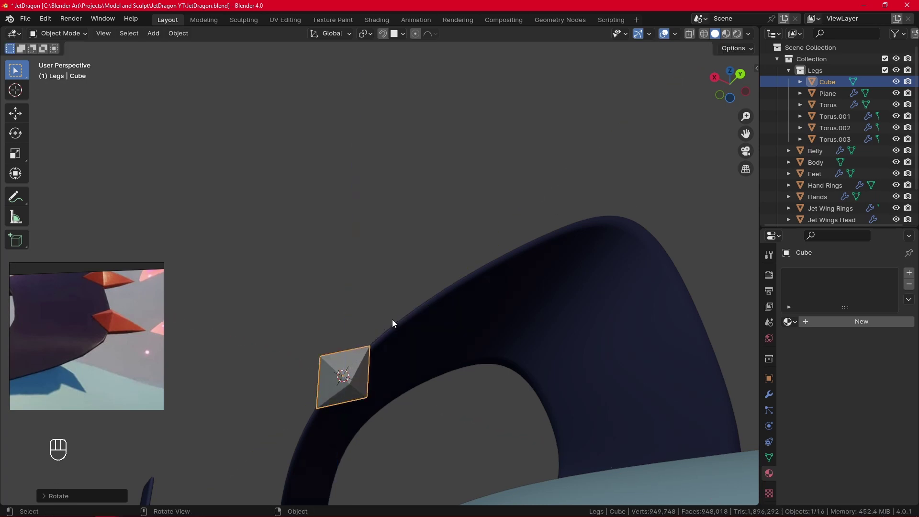
click(402, 309)
middle_drag(365, 388, 358, 384)
key(r)
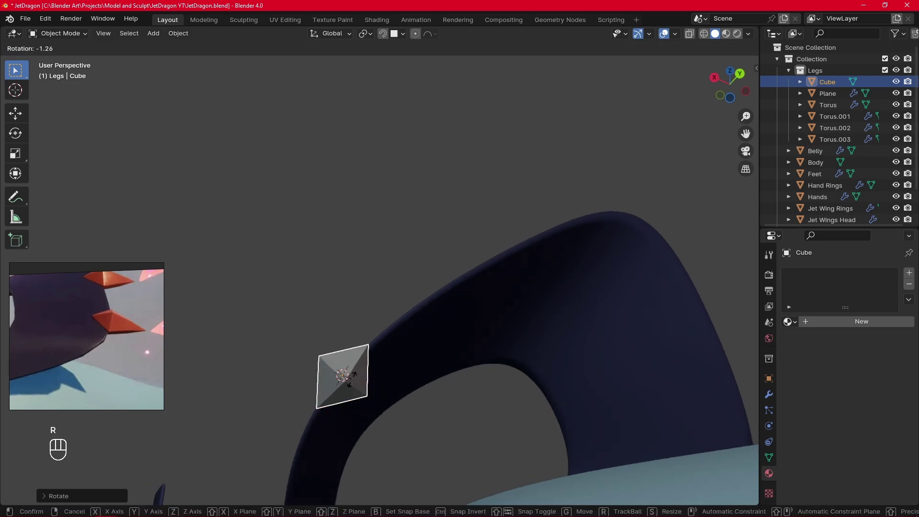
click(353, 379)
Step: Set the transform orientation to Local, then tilt the spike about its local X axis and adjust it with a free rotation
click(340, 33)
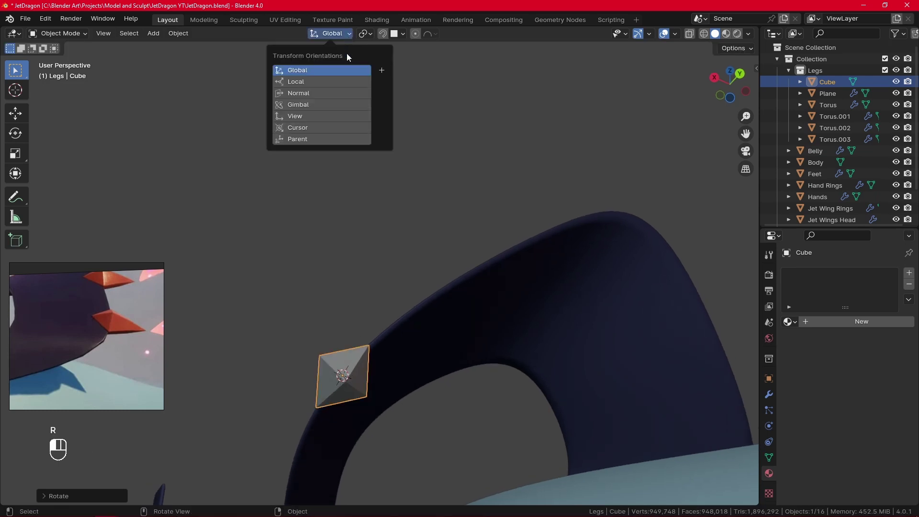
click(346, 81)
key(r)
key(y)
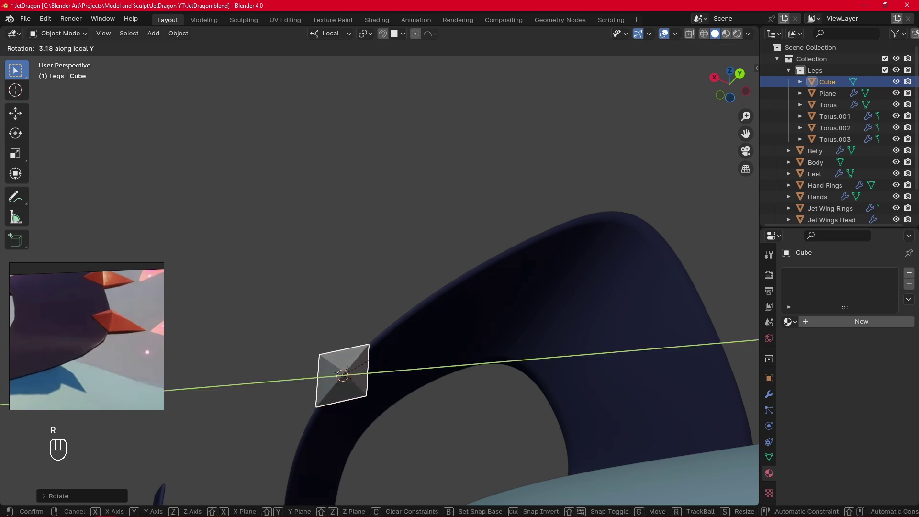
key(x)
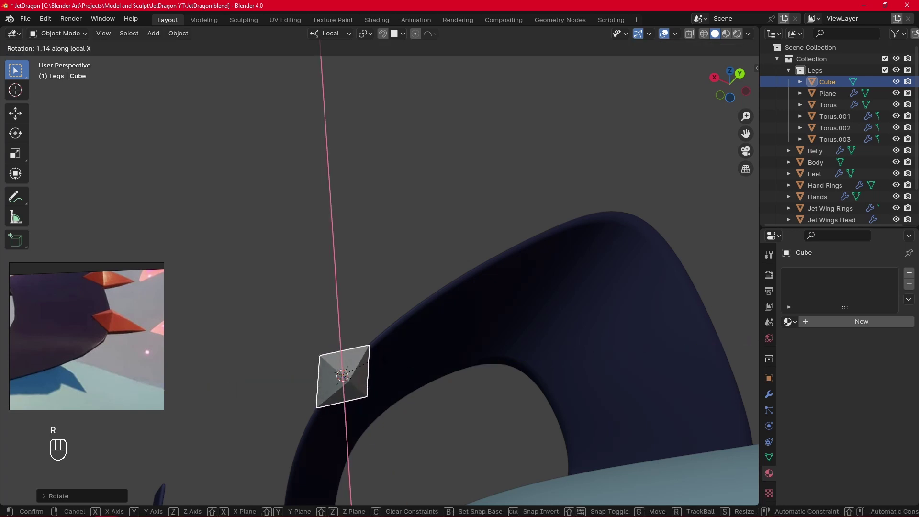
click(390, 353)
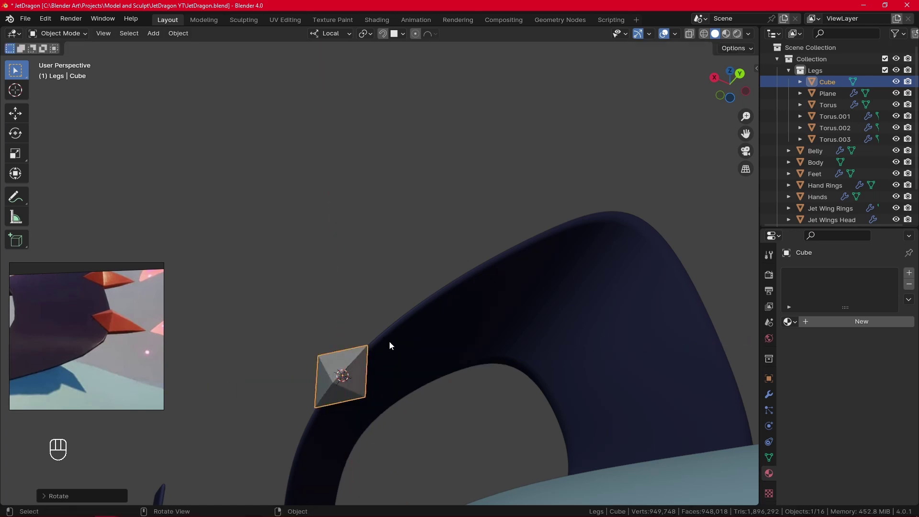
key(r)
click(383, 328)
Step: Move the spike onto the back plate's lower rear edge and deselect it
middle_drag(385, 315, 483, 313)
key(g)
click(433, 376)
key(g)
click(356, 253)
click(485, 324)
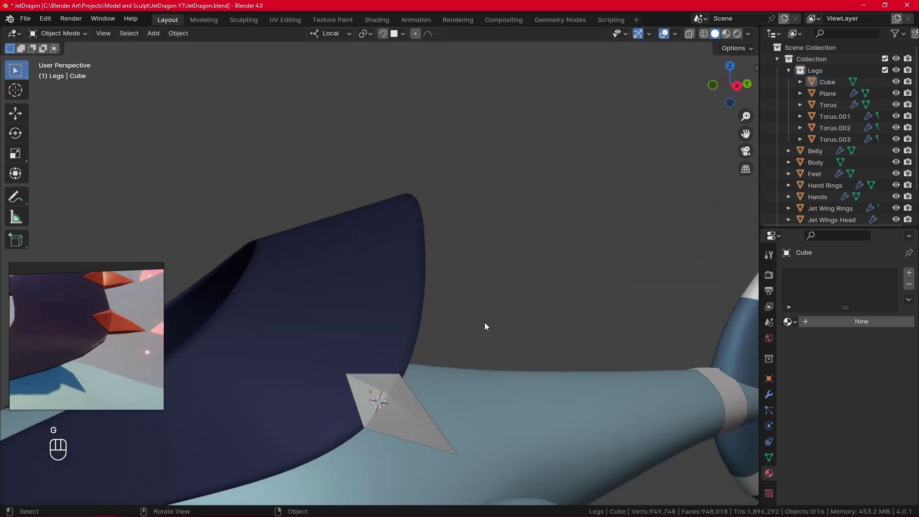
Step: Examine the Jetdragon reference images for the spikes' placement on the back plate and compare with the whole model
scroll(105, 338, down, 12)
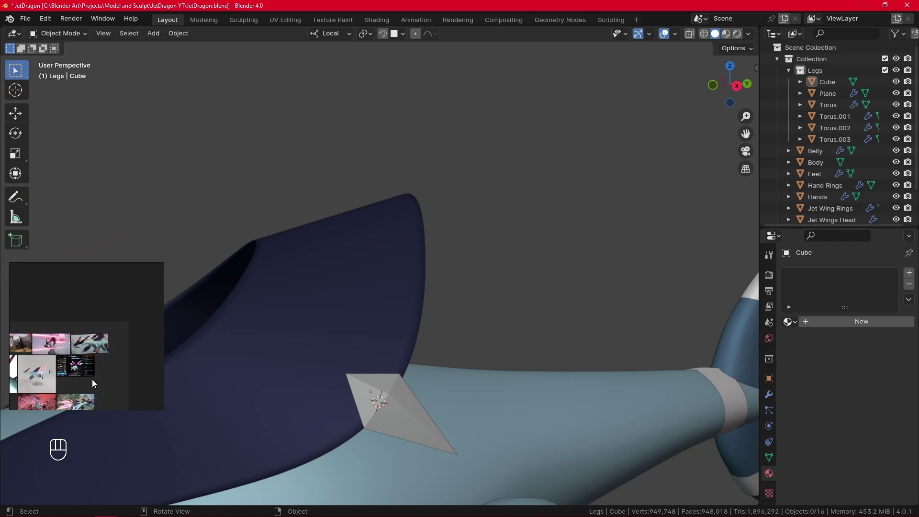
middle_drag(92, 379, 121, 335)
scroll(121, 323, up, 8)
scroll(100, 322, down, 4)
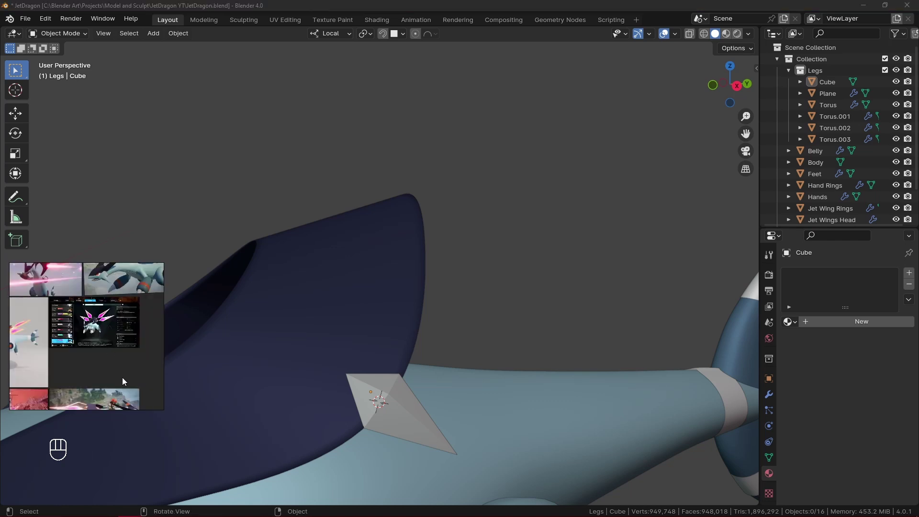
middle_drag(122, 377, 121, 314)
scroll(74, 378, down, 3)
scroll(119, 343, up, 4)
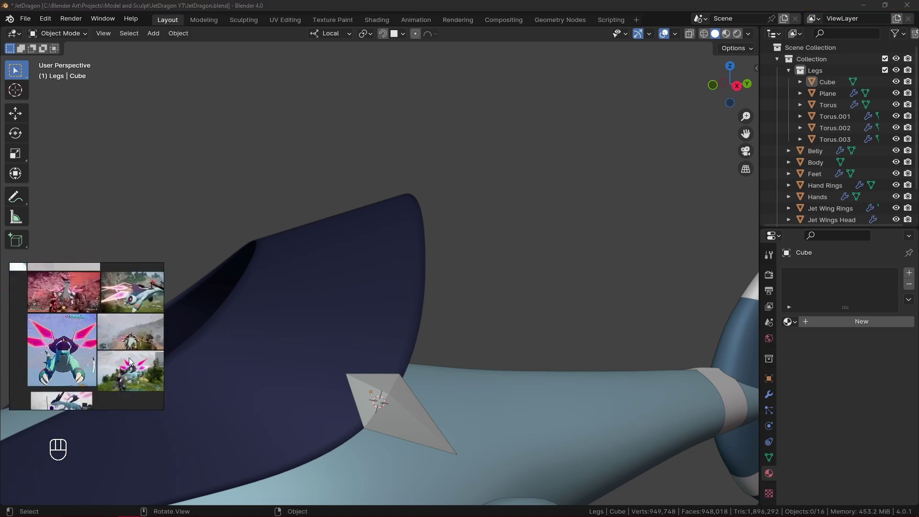
middle_drag(139, 376, 104, 335)
middle_drag(68, 365, 157, 310)
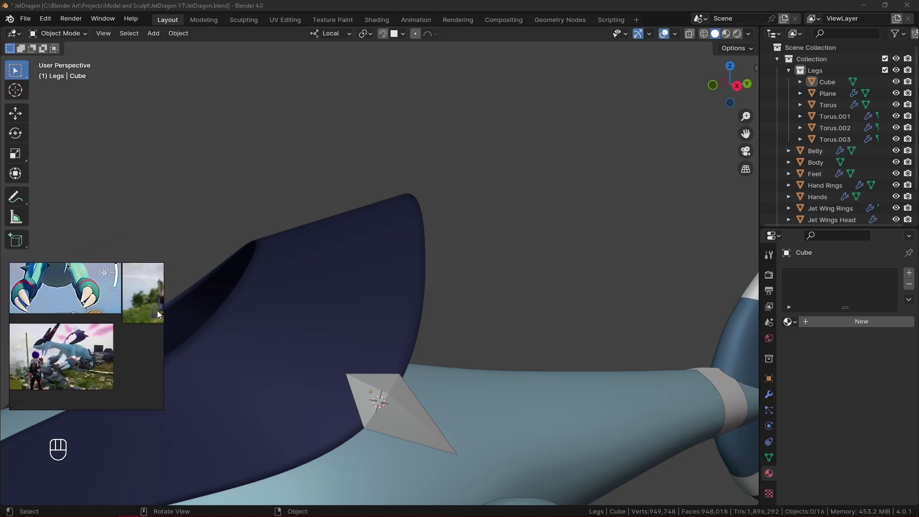
scroll(118, 369, down, 4)
scroll(88, 358, up, 4)
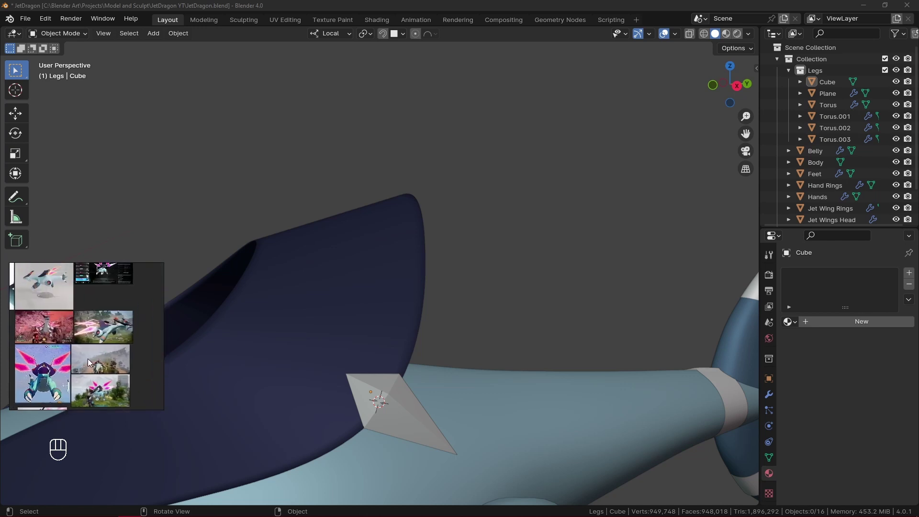
scroll(102, 324, up, 4)
scroll(99, 346, up, 1)
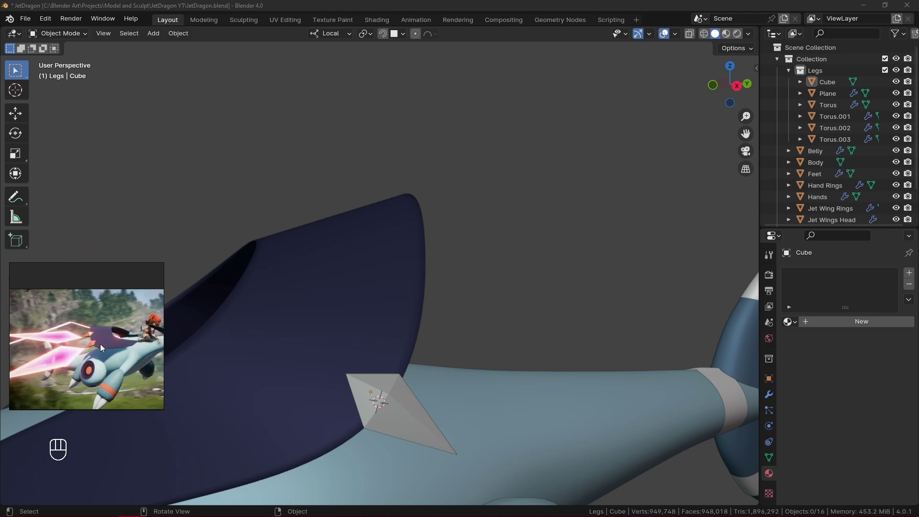
scroll(458, 291, down, 4)
scroll(458, 296, down, 5)
middle_drag(478, 347, 517, 411)
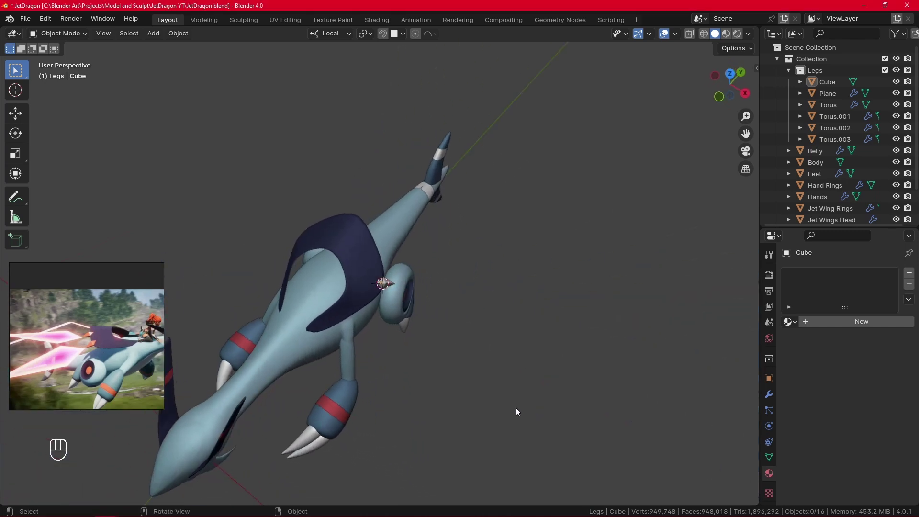
Step: Hide the 3D cursor in the viewport overlays
click(675, 33)
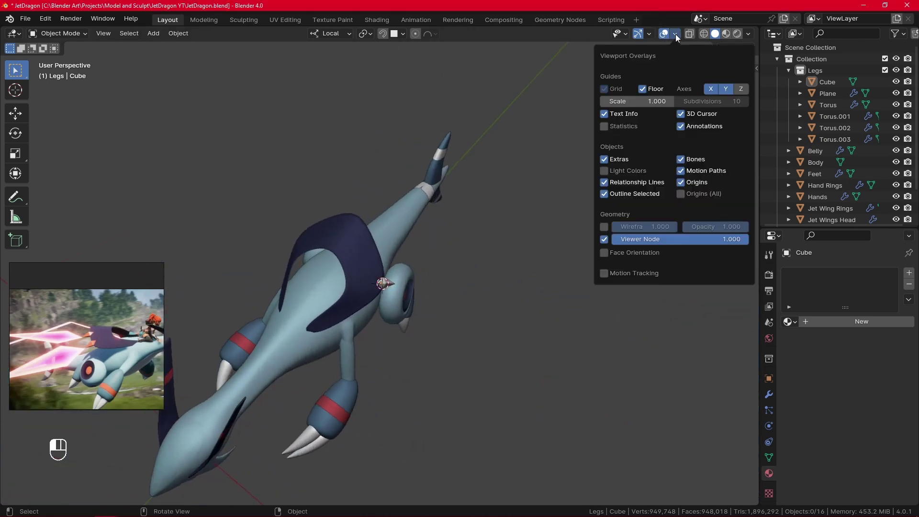
click(680, 113)
scroll(484, 296, up, 3)
alt+middle_drag(484, 298, 505, 282)
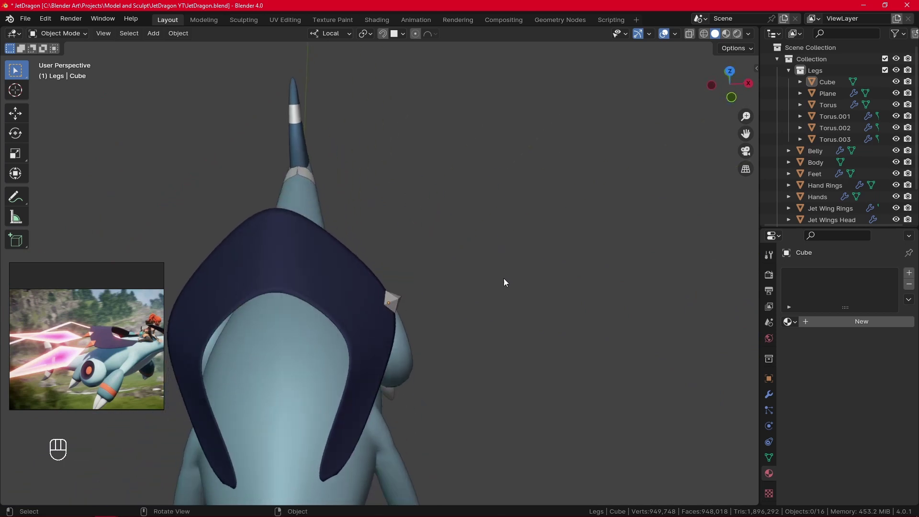
Step: Select the spike on the back plate and rotate it about -21 degrees around its local X axis
click(399, 305)
alt+middle_drag(399, 305, 529, 215)
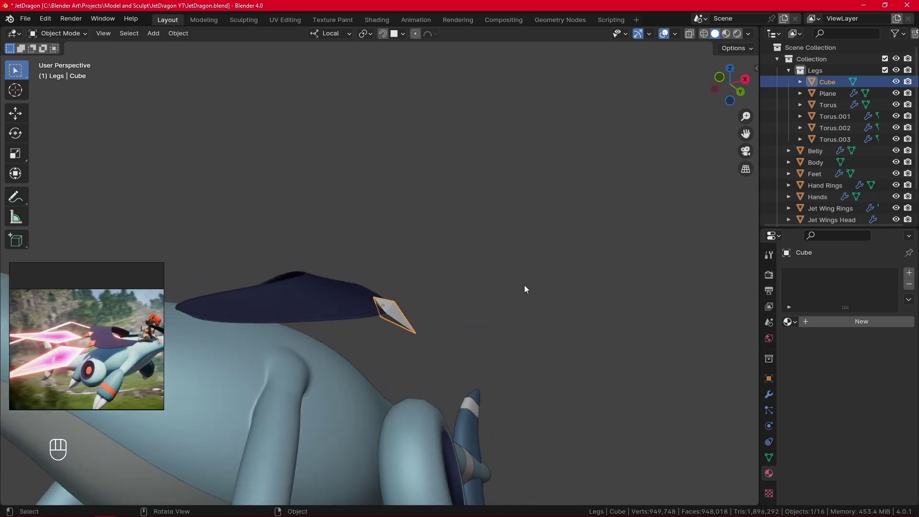
key(r)
key(z)
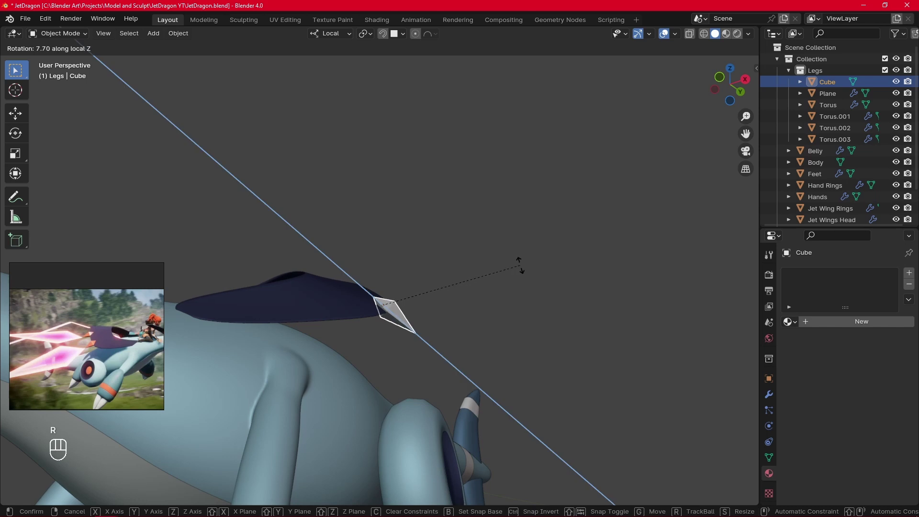
key(x)
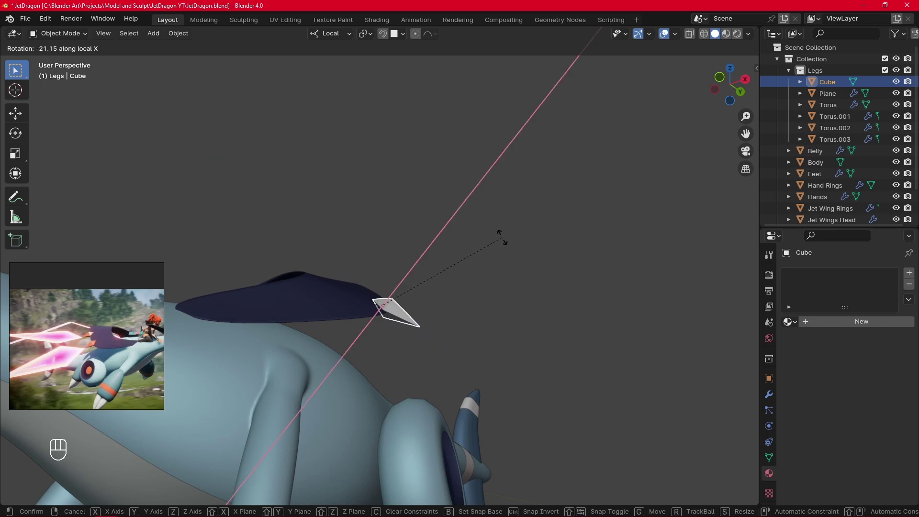
click(501, 236)
Step: Rotate the spike again around its local X axis, then around its local Y axis
middle_drag(531, 252, 395, 384)
key(r)
key(z)
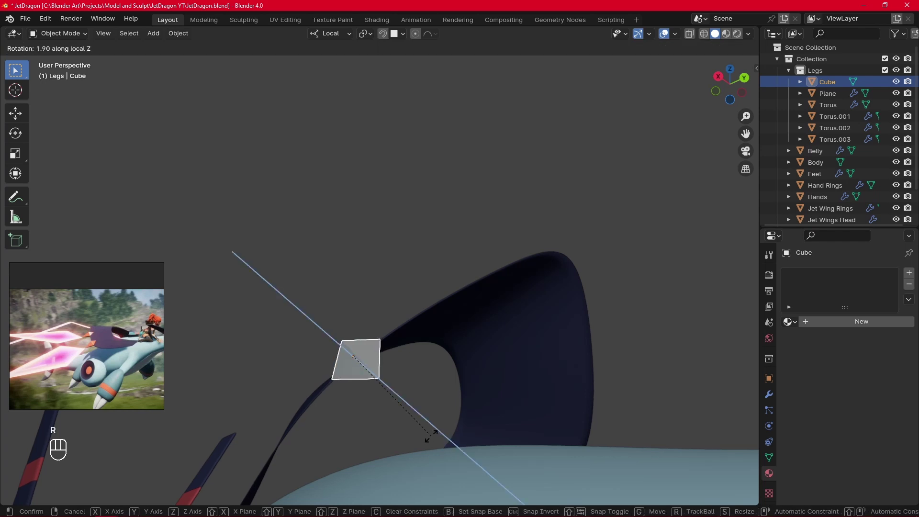
key(x)
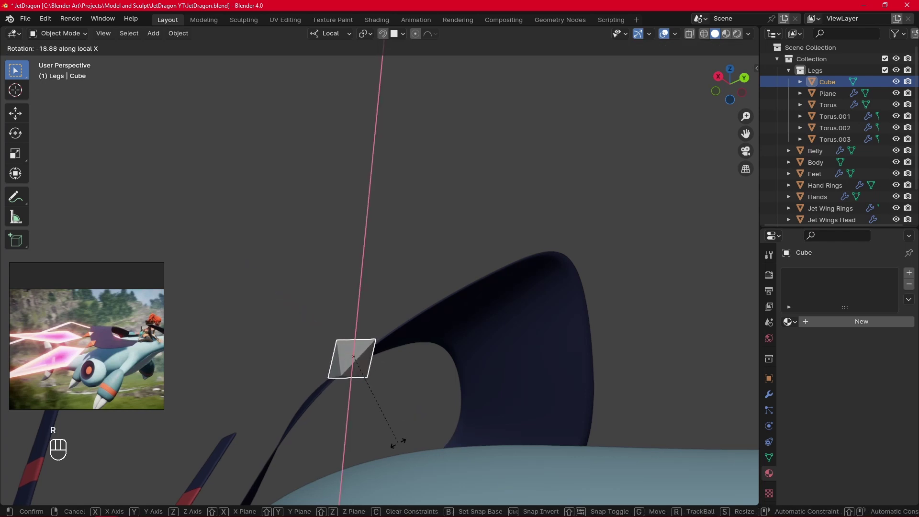
click(399, 471)
key(r)
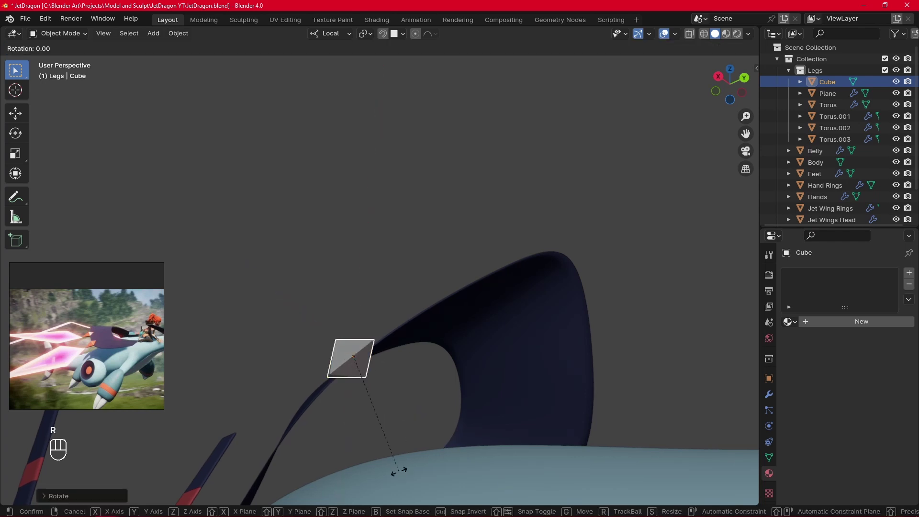
key(y)
click(380, 420)
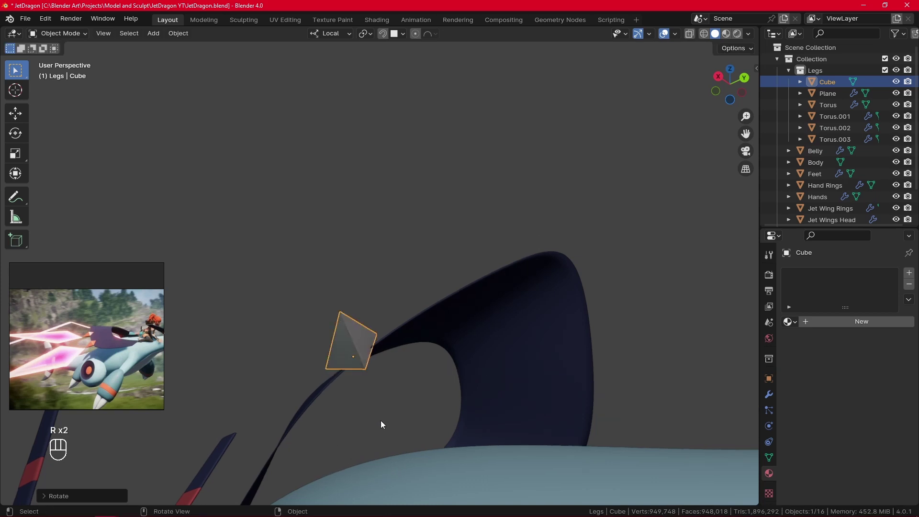
Step: Set the transform orientation to Global and rotate the spike freely by about 20 degrees against the plate's edge
click(345, 34)
click(330, 72)
key(r)
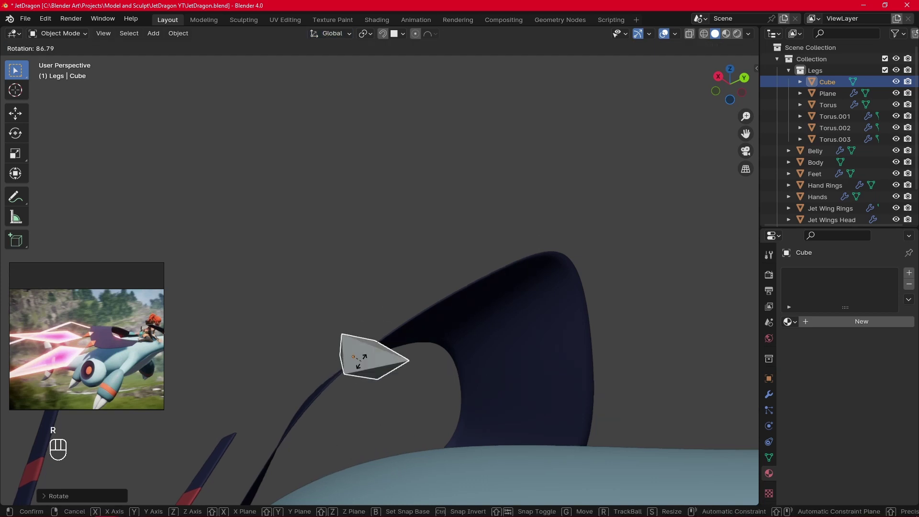
right_click(361, 356)
alt+drag(393, 340, 409, 374)
key(r)
key(x)
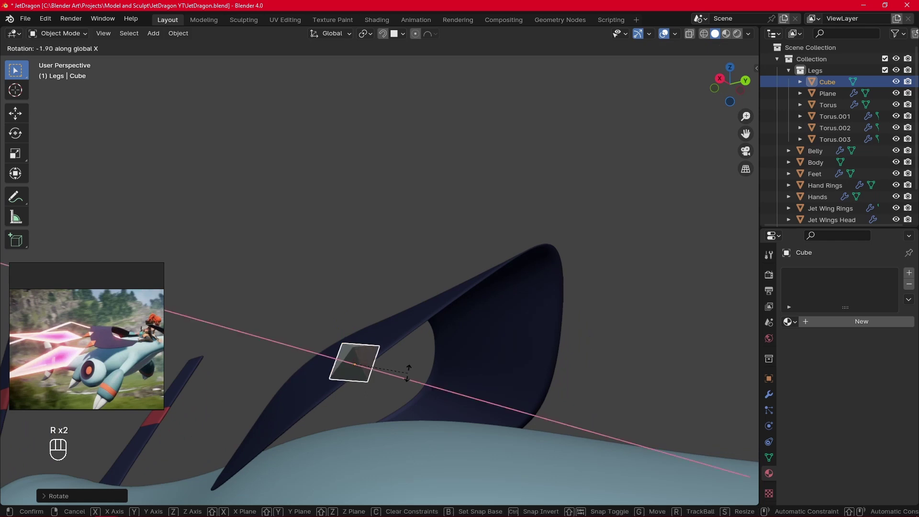
key(r)
key(r)
key(r)
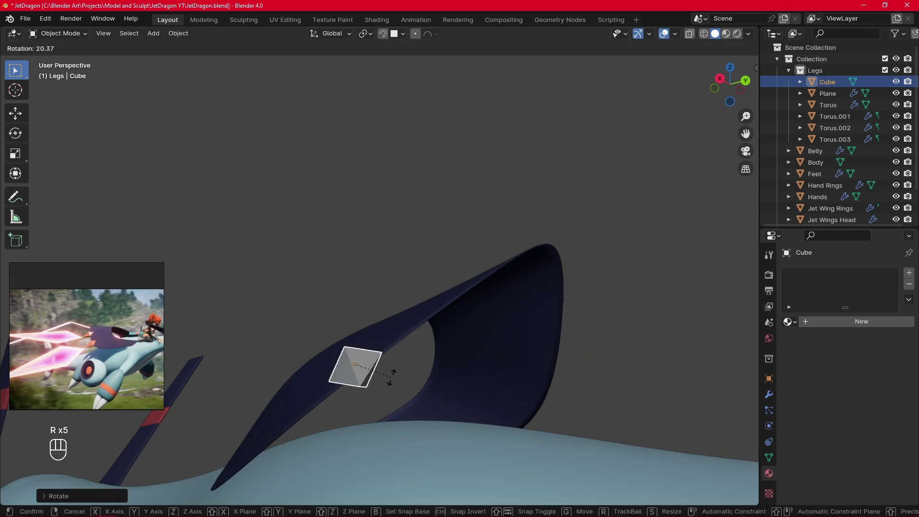
click(391, 377)
Step: Rotate the spike freely by about -7 degrees in the side view, then adjust its tilt from a second angle
alt+drag(392, 378, 442, 437)
key(r)
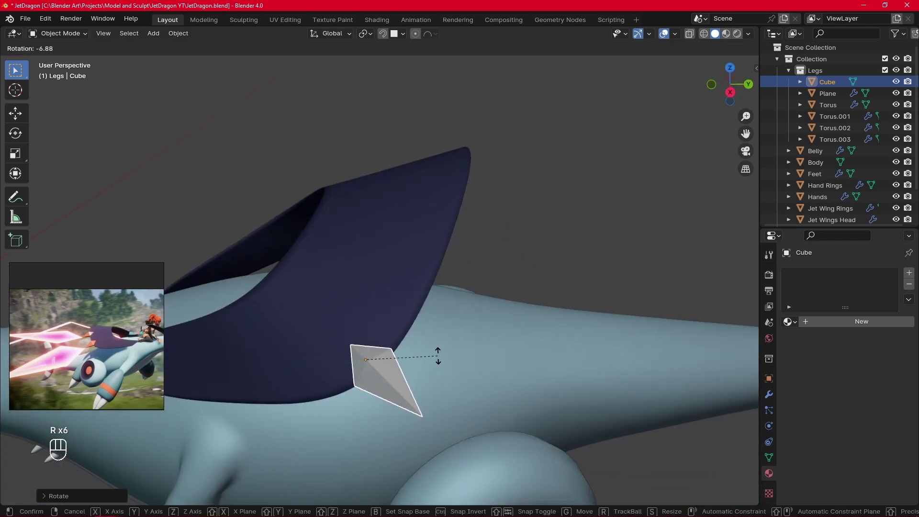
click(438, 356)
middle_drag(438, 356, 535, 289)
key(r)
click(528, 307)
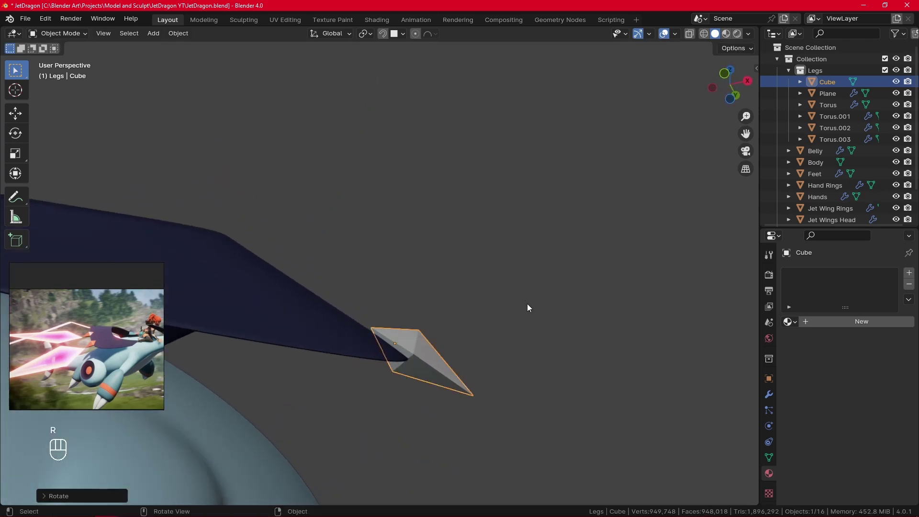
Step: Move the spike against the back plate's edge, refine its rotation from further angles, and deselect it
key(g)
click(521, 306)
middle_drag(522, 306, 457, 300)
key(r)
click(380, 297)
key(r)
click(495, 326)
key(g)
click(505, 238)
click(511, 240)
Step: Reselect the spike, shift it slightly up the back plate's edge, and adjust its rotation to match
click(414, 286)
key(g)
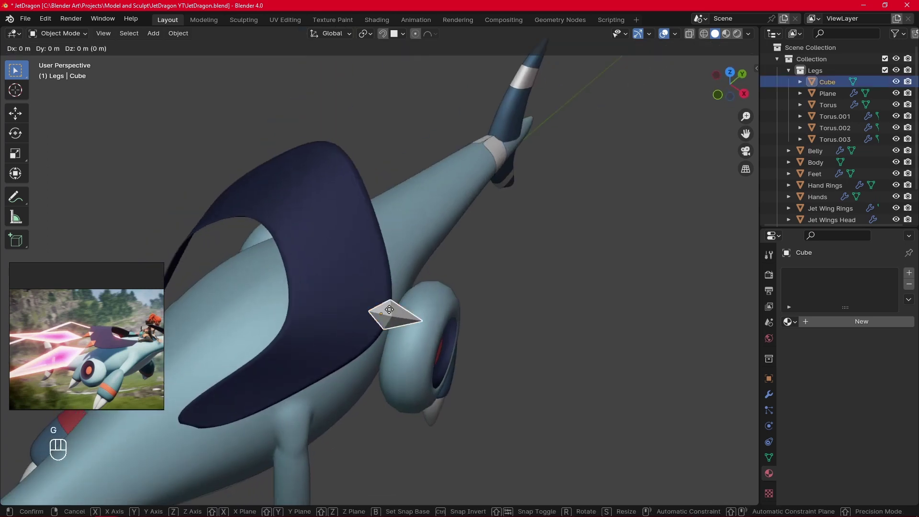
right_click(393, 297)
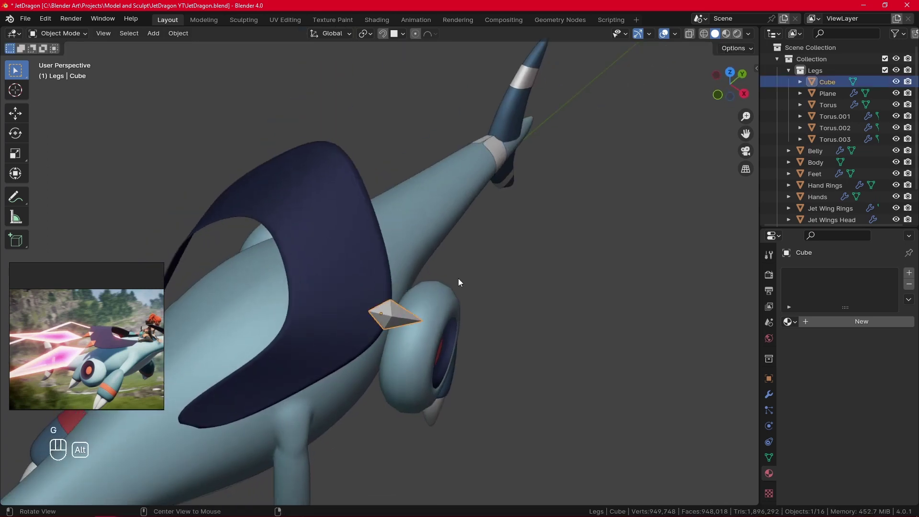
alt+middle_drag(458, 282, 388, 270)
key(g)
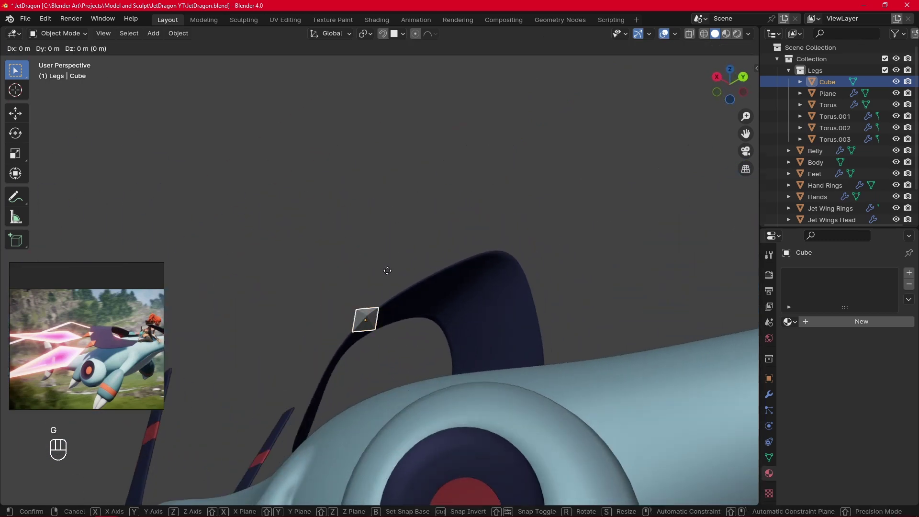
click(397, 262)
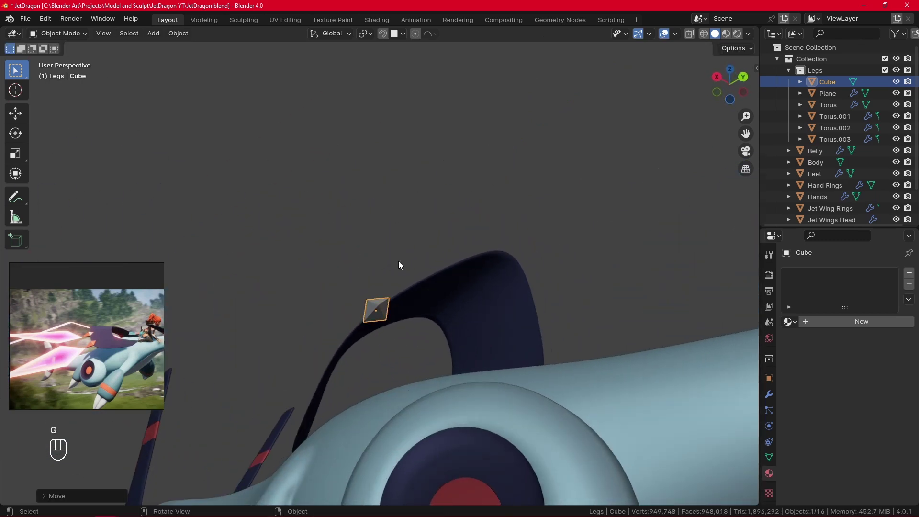
key(r)
click(410, 260)
alt+middle_drag(417, 259, 439, 358)
click(554, 328)
Step: Duplicate the spike and place the copy about 1 m farther along the plate's edge toward the tail
click(440, 355)
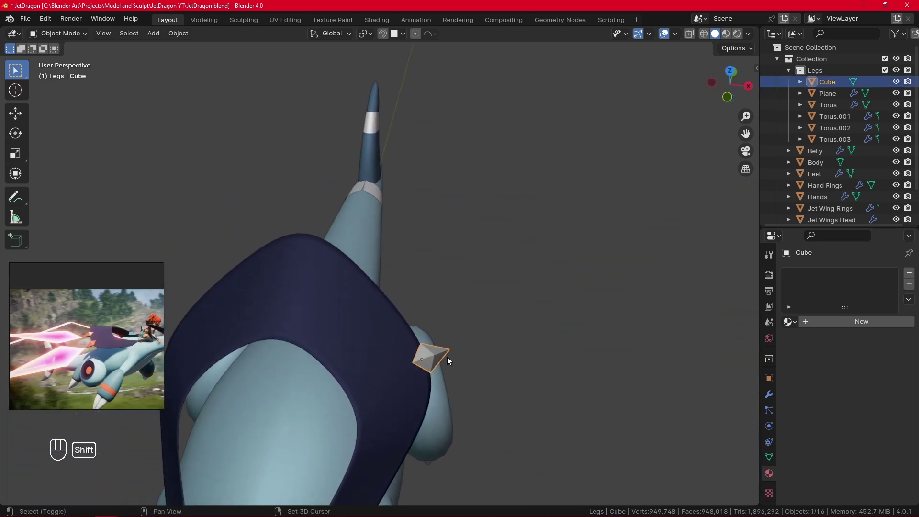
key(shift+d)
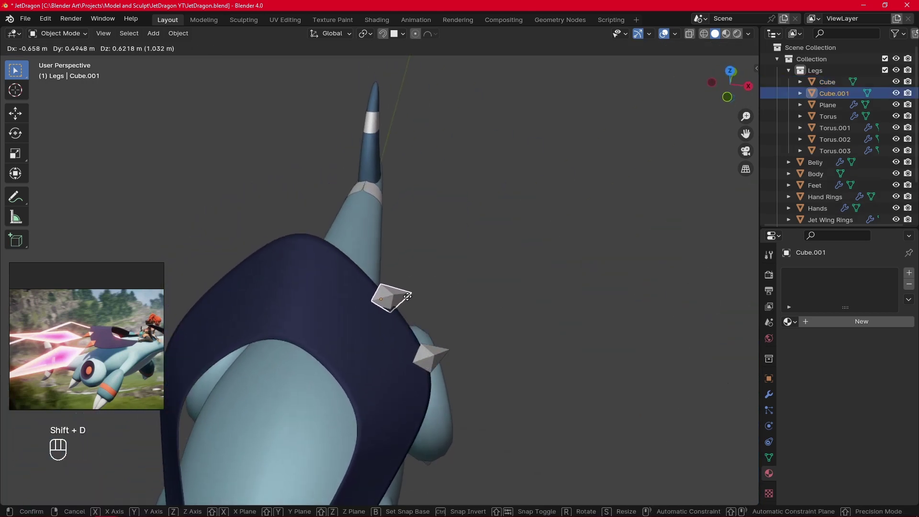
click(410, 297)
Step: Rotate the duplicated spike to line up with the back plate's edge at its position
alt+middle_drag(445, 276, 368, 215)
key(r)
click(410, 263)
key(r)
click(426, 271)
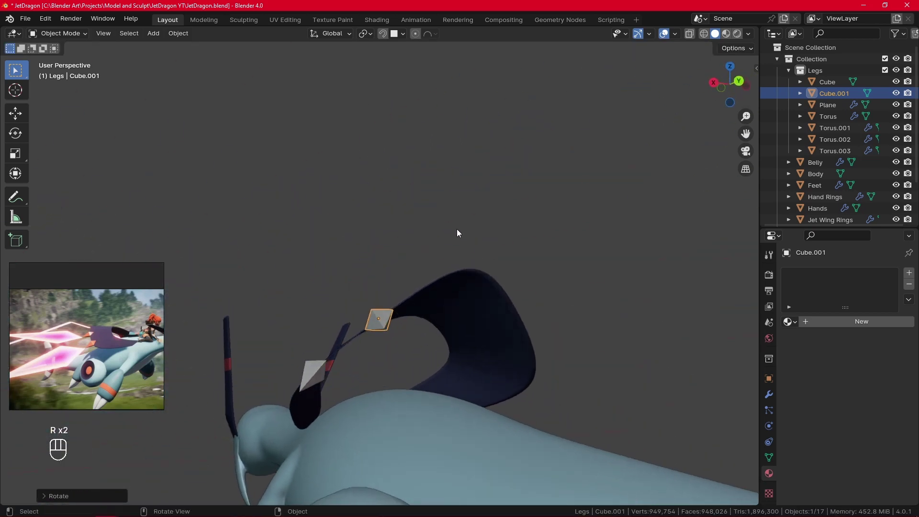
Step: Select both spikes and join them into one object
middle_drag(457, 229, 677, 323)
shift+click(437, 329)
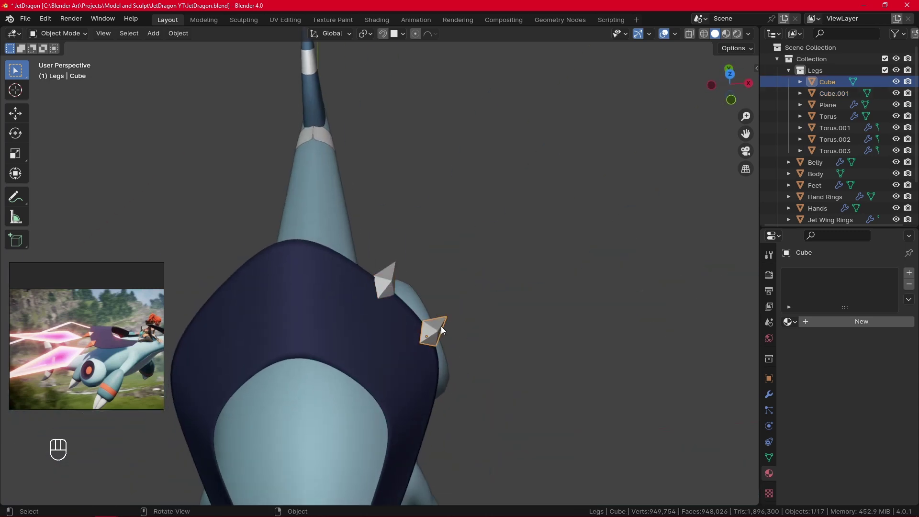
shift+click(392, 281)
key(ctrl+j)
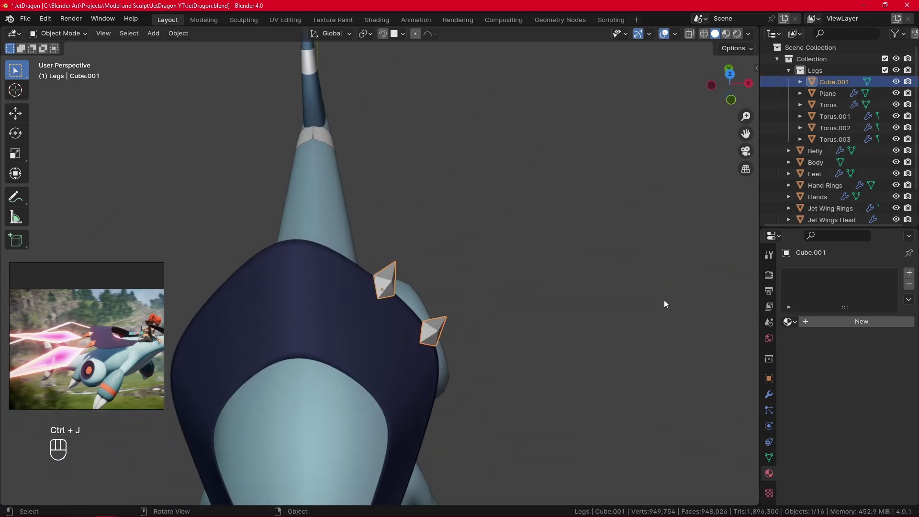
Step: Add a Mirror modifier to the joined spikes, using the back plate (Plane) as the mirror object
click(834, 323)
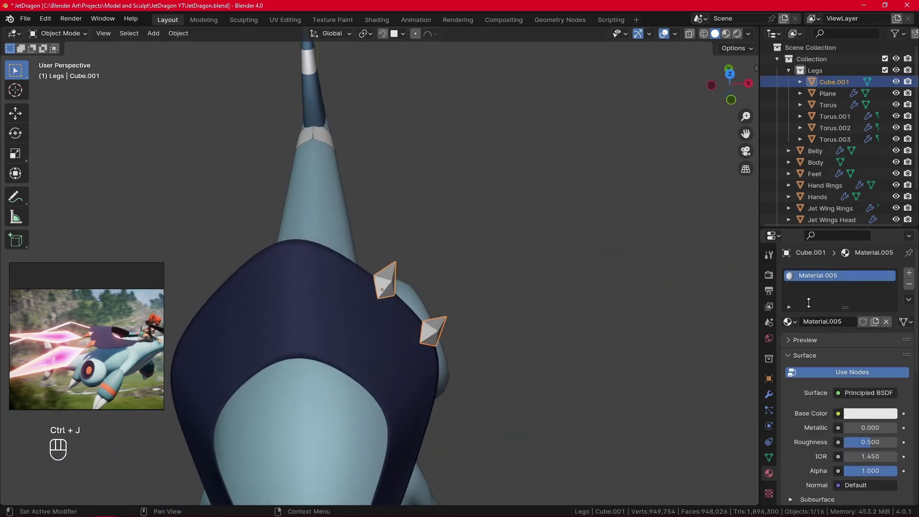
click(887, 322)
click(769, 394)
click(823, 272)
text(mi)
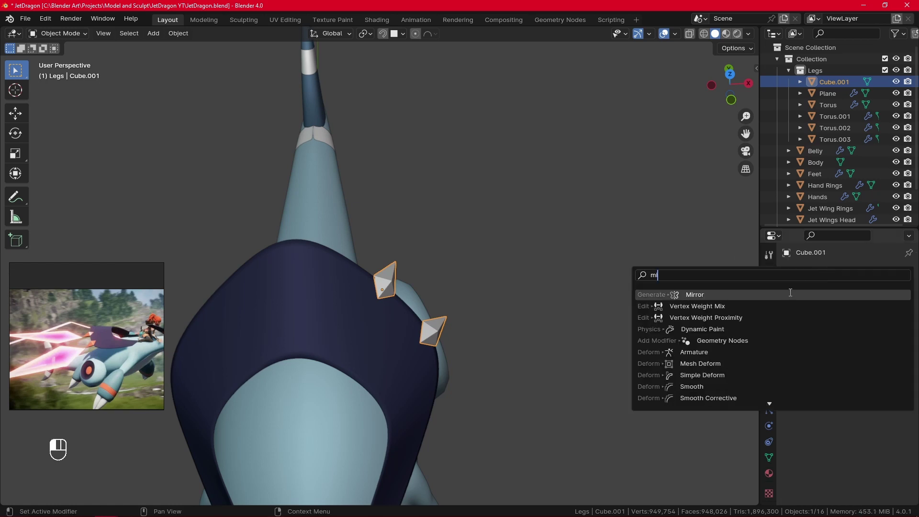
key(Return)
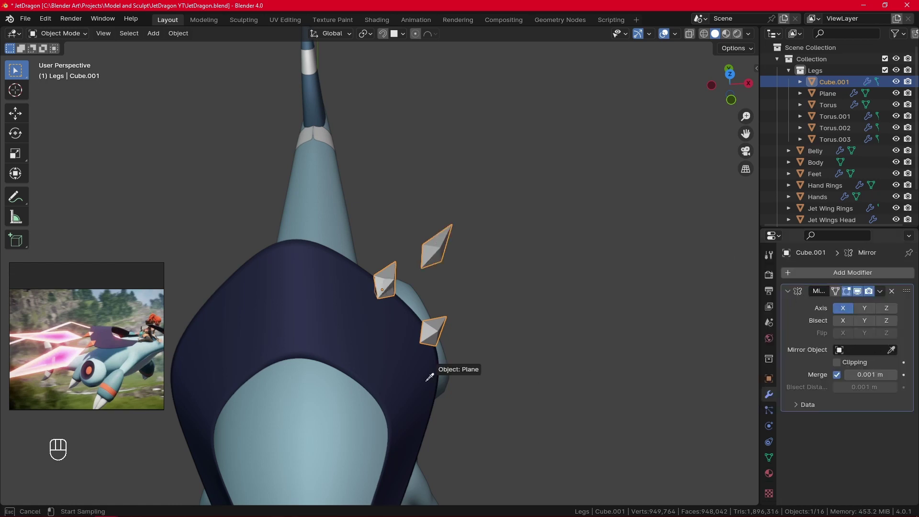
click(429, 378)
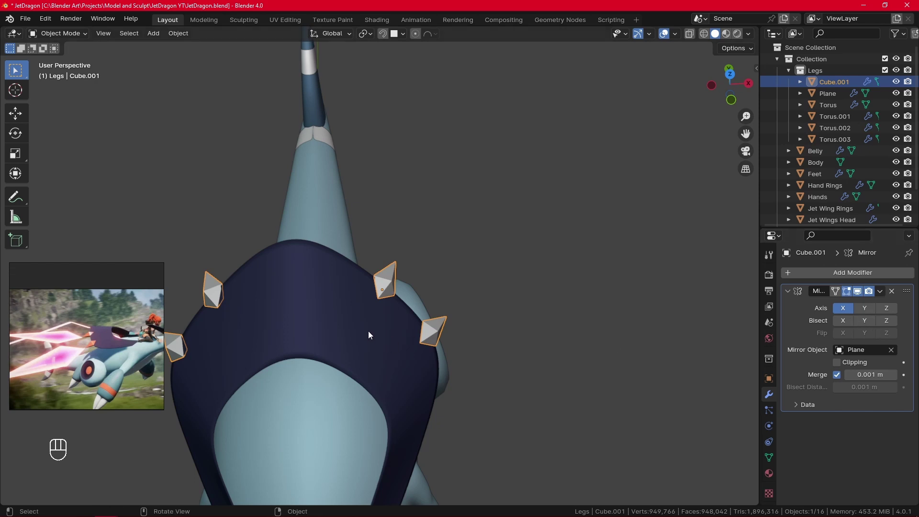
Step: Apply the back plate's object transforms, then reselect the mirrored spikes
click(274, 258)
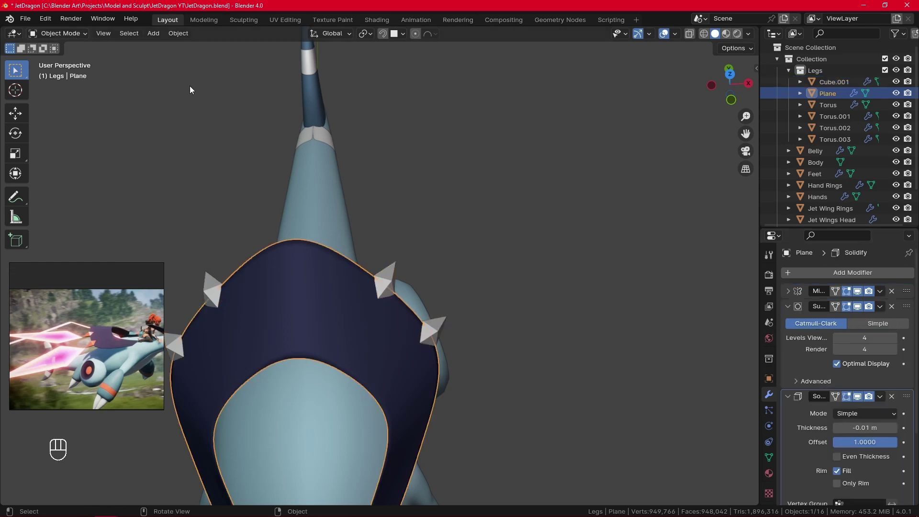
click(178, 33)
mouse_move(221, 92)
click(337, 127)
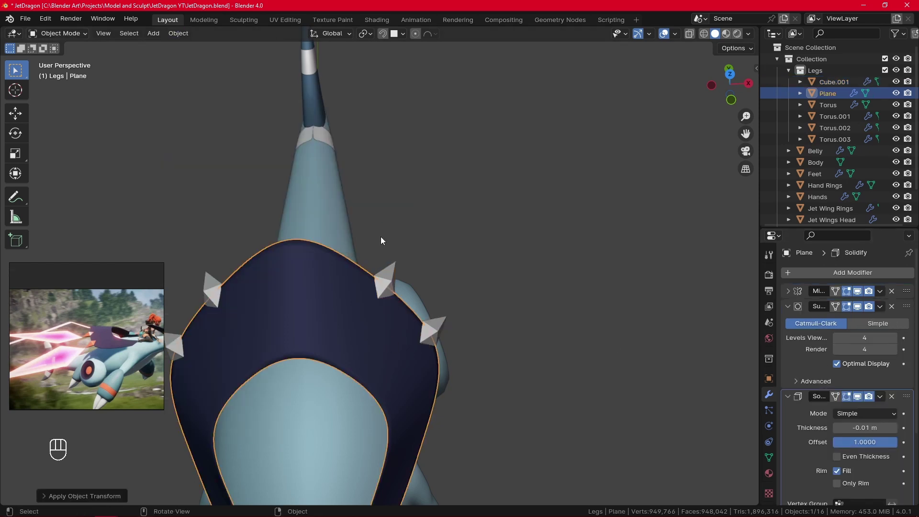
click(407, 275)
Step: Examine the Jetdragon reference images for the spikes' number and position, and compare them with the mirrored spikes on the model
middle_drag(407, 275, 392, 327)
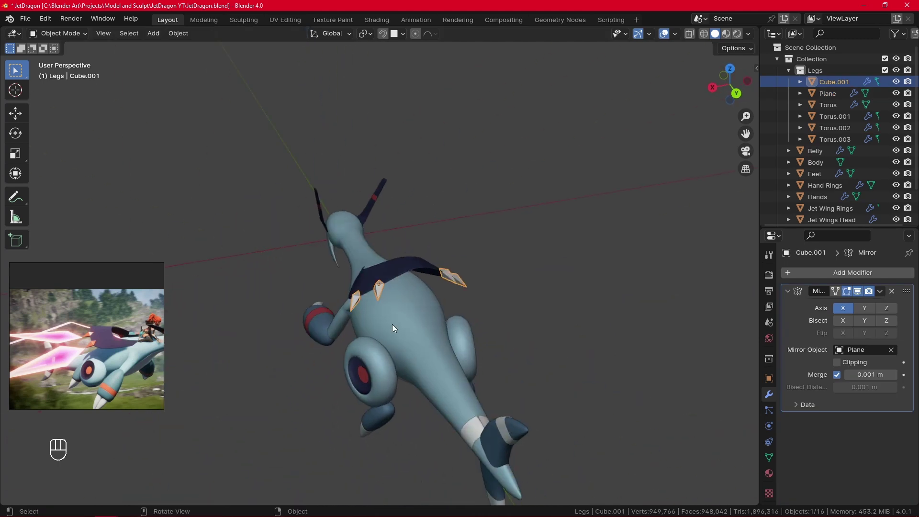
scroll(122, 349, down, 5)
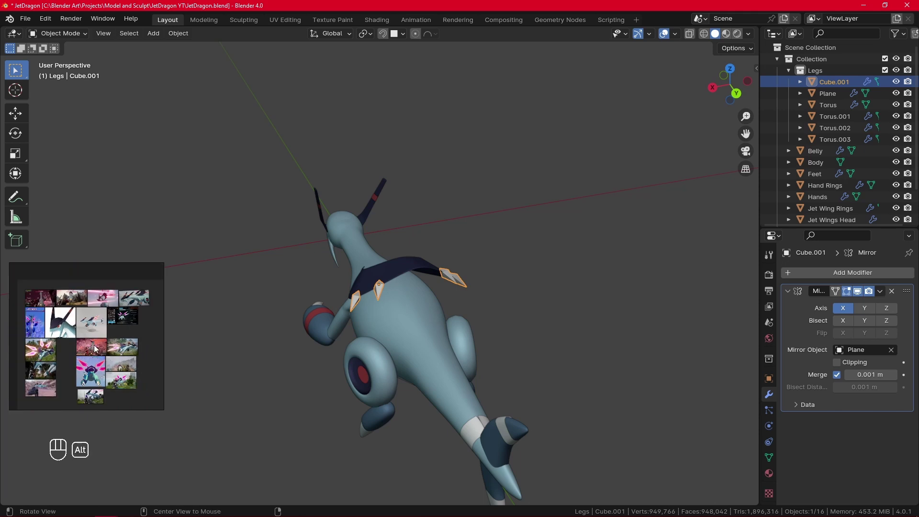
scroll(58, 371, up, 7)
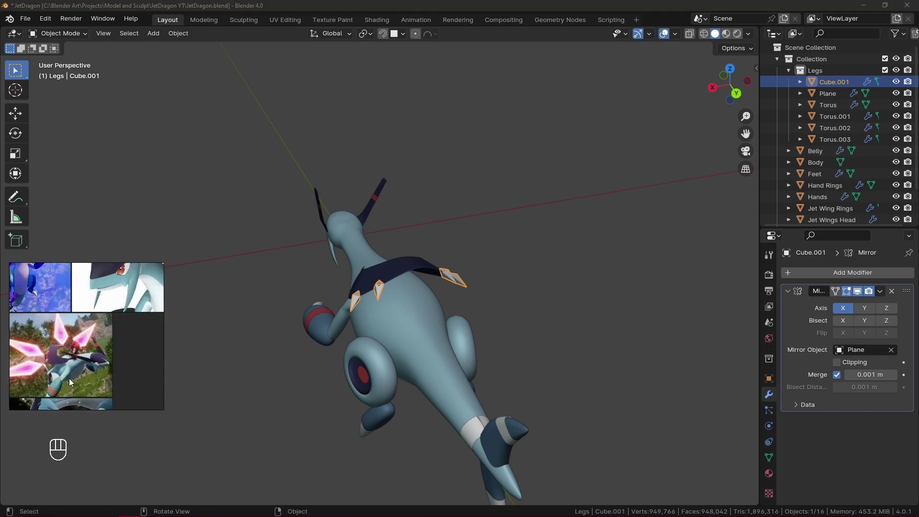
scroll(69, 378, down, 5)
middle_drag(69, 378, 84, 324)
scroll(84, 324, up, 4)
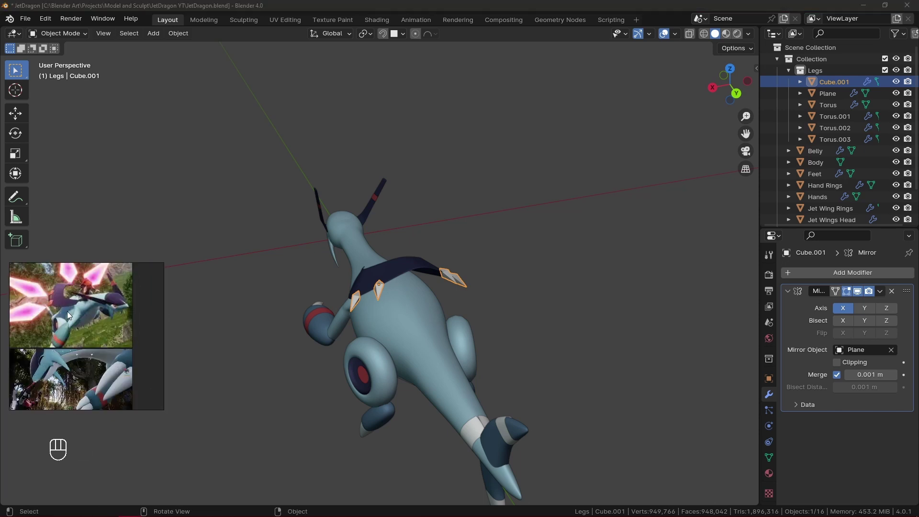
scroll(45, 337, up, 2)
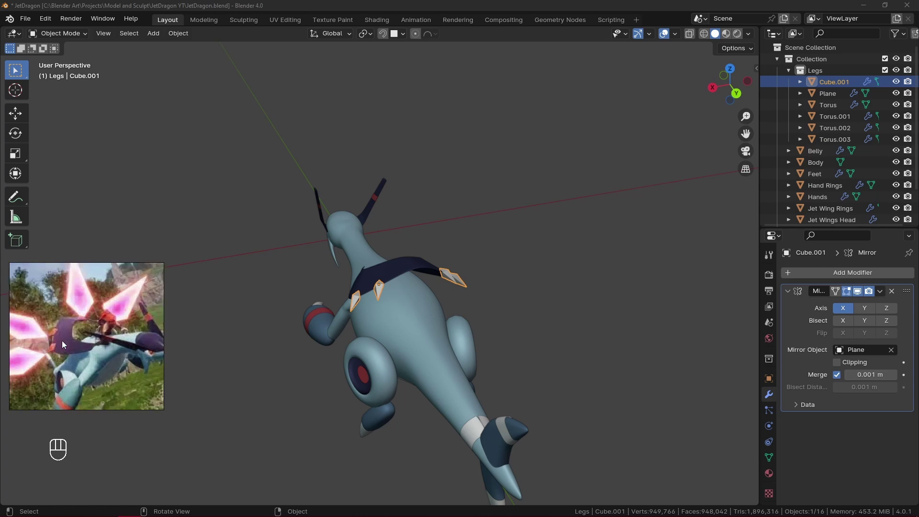
scroll(62, 340, up, 2)
middle_drag(301, 412, 499, 429)
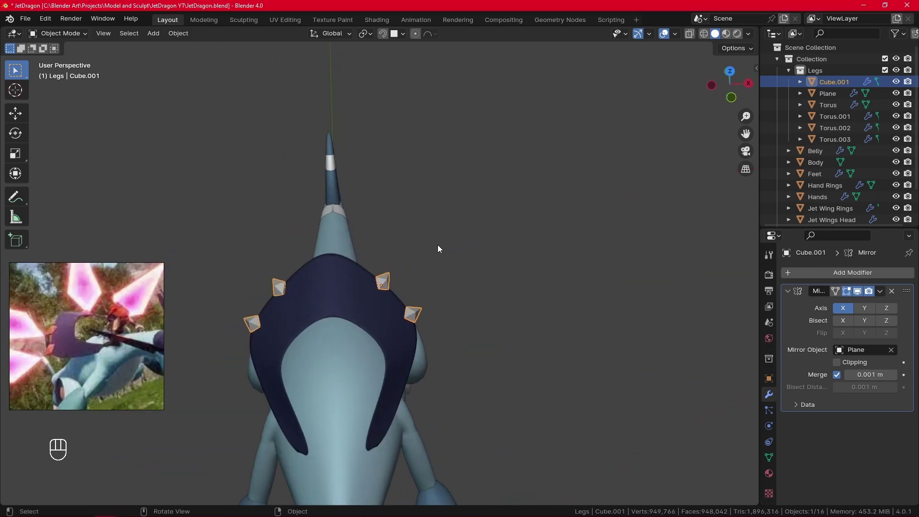
Step: Scale up both spikes together in the mesh by a factor of about 1.19
middle_drag(437, 246, 443, 261)
key(Tab)
key(s)
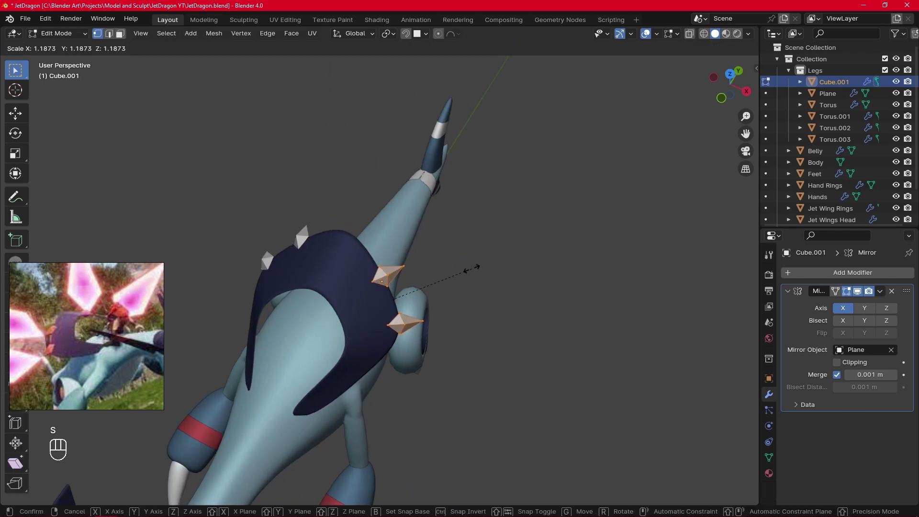
click(471, 269)
middle_drag(470, 283, 490, 288)
alt+drag(490, 300, 446, 274)
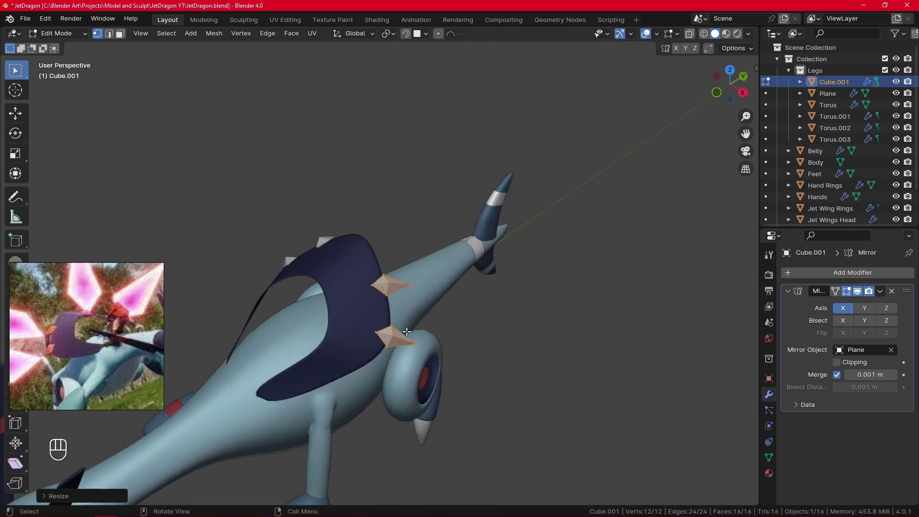
Step: Select the outer spike, scale it down to about 0.87 of its size, and reposition it on the plate's edge
click(404, 335)
key(l)
key(s)
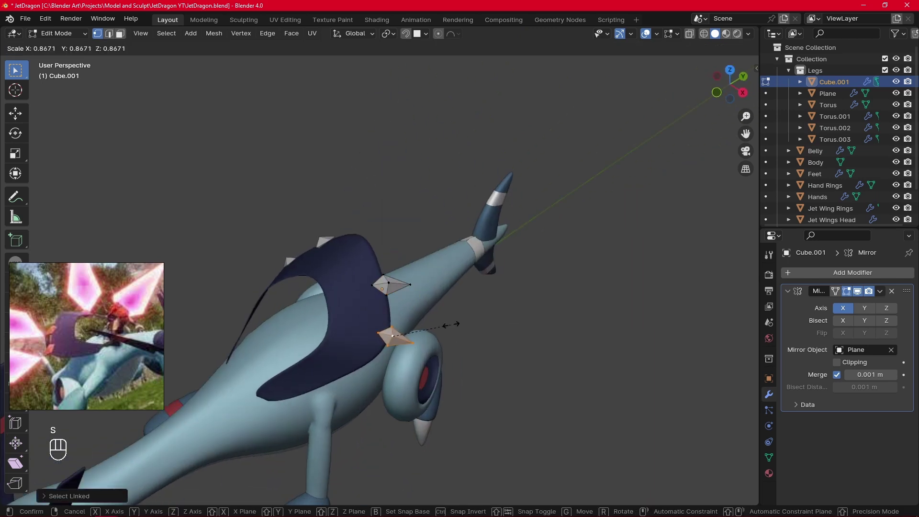
click(451, 326)
alt+middle_drag(451, 327, 594, 299)
key(g)
click(456, 325)
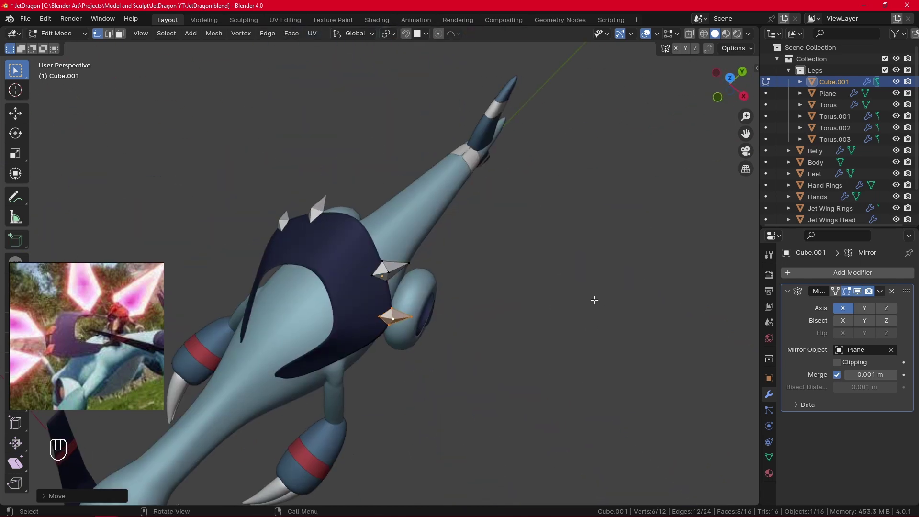
Step: Compare the front view with the reference, and shift the upper spike about -0.14 m in X and 0.12 m in Z along the plate
key(KP_1)
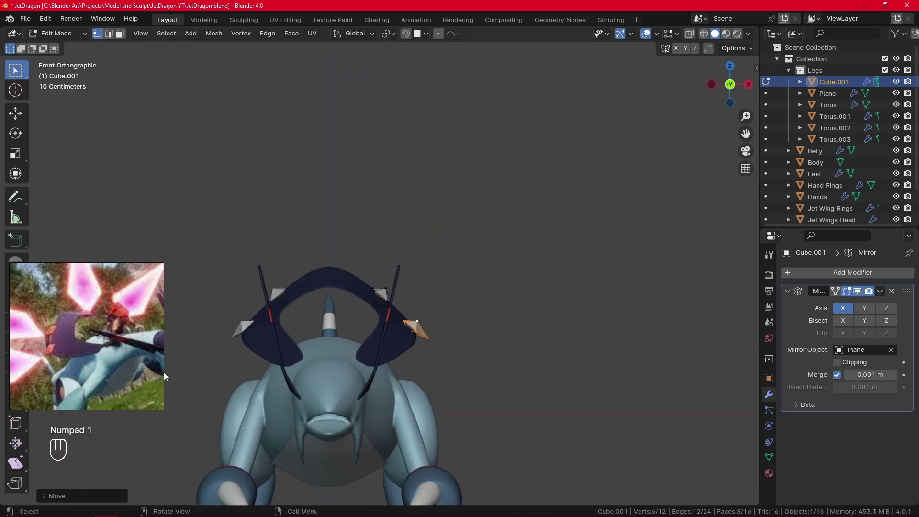
scroll(53, 345, down, 5)
scroll(132, 344, up, 6)
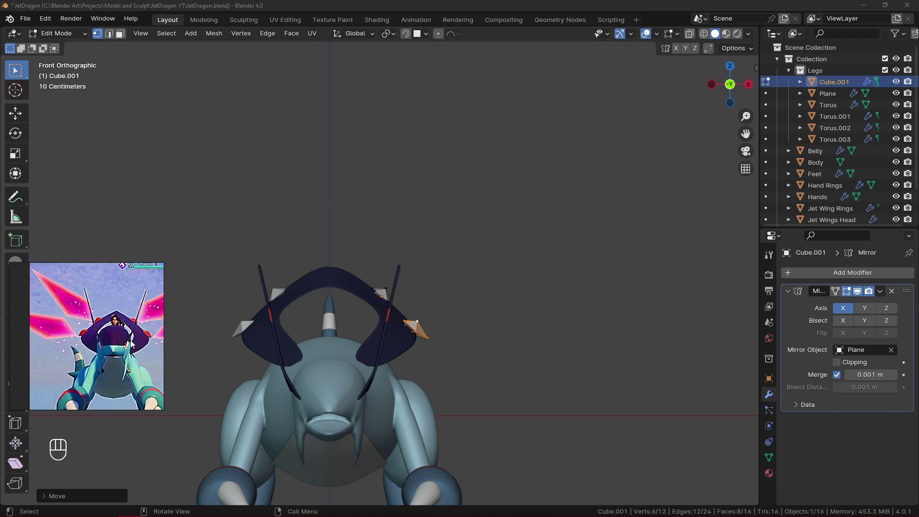
scroll(132, 344, down, 2)
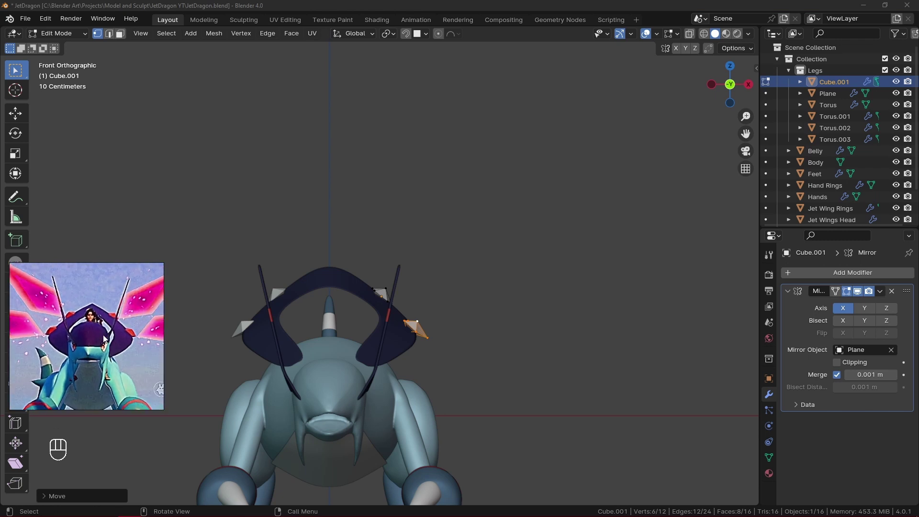
key(alt+a)
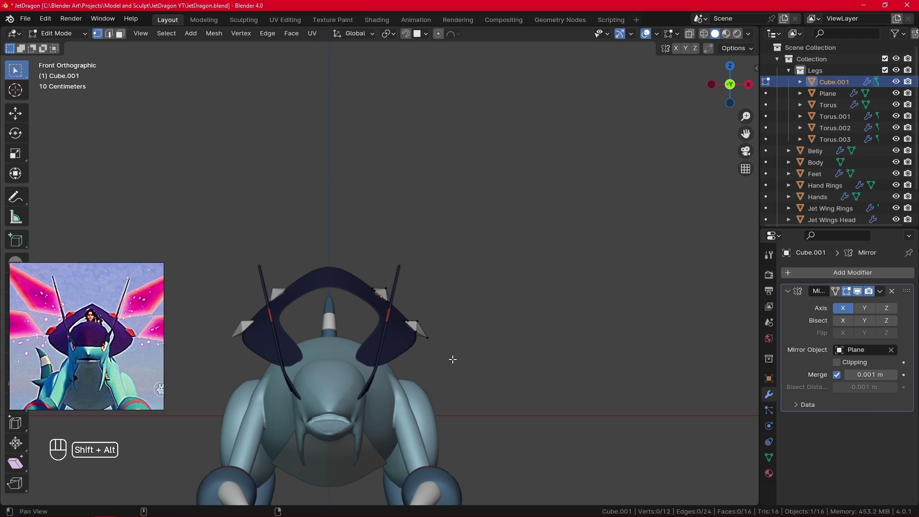
key(l)
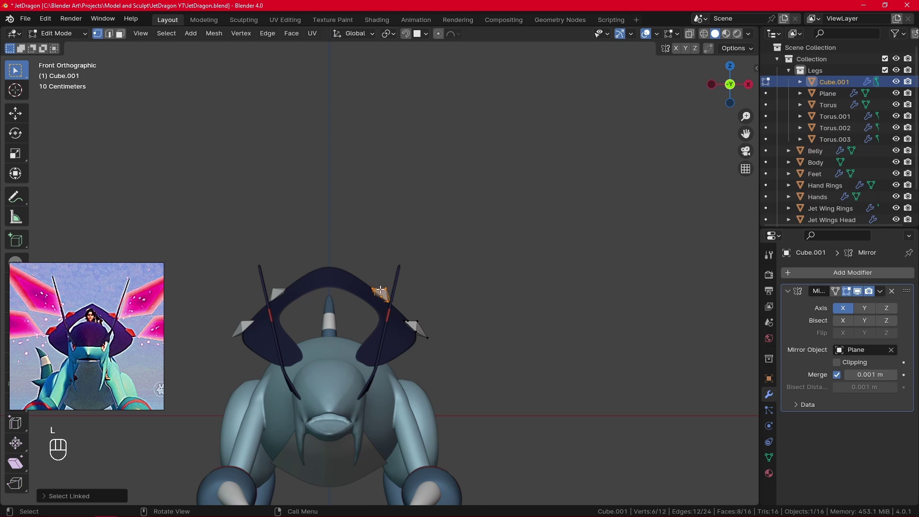
key(g)
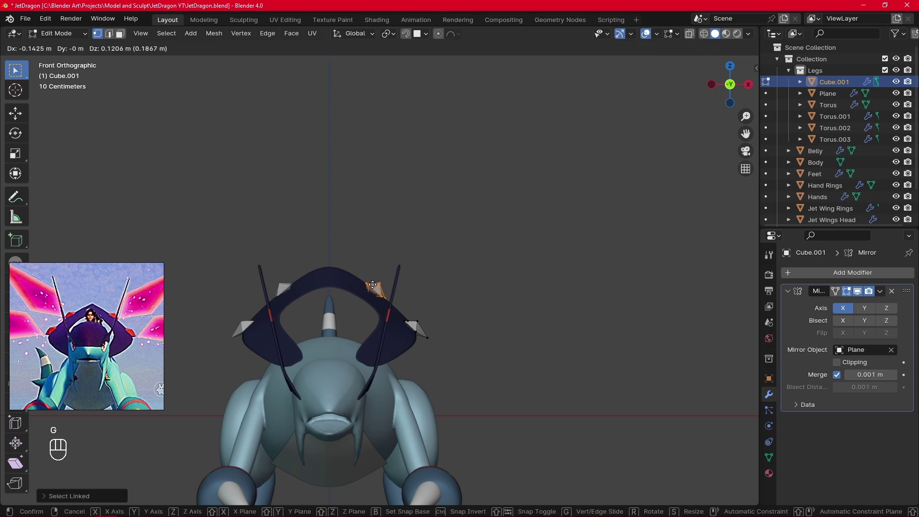
click(373, 285)
Step: Select the whole outer spike and nudge it slightly inward and up along the plate's edge
click(413, 323)
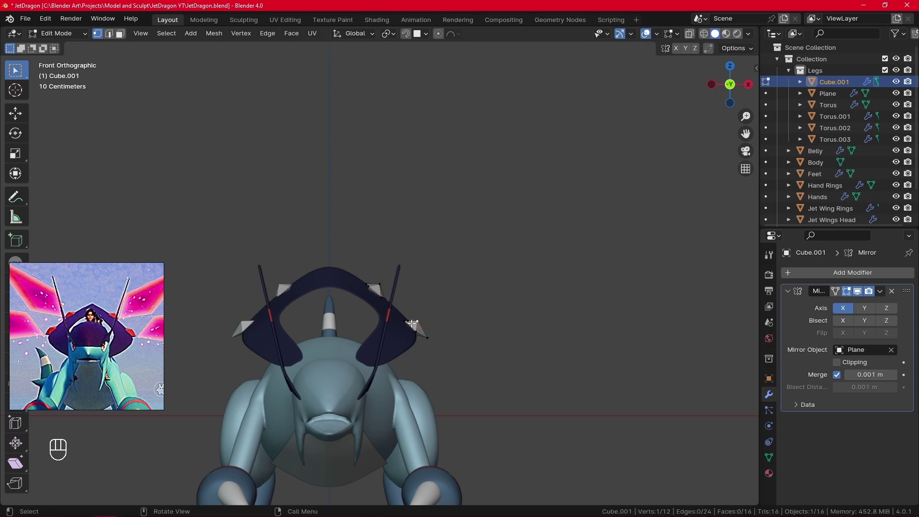
key(l)
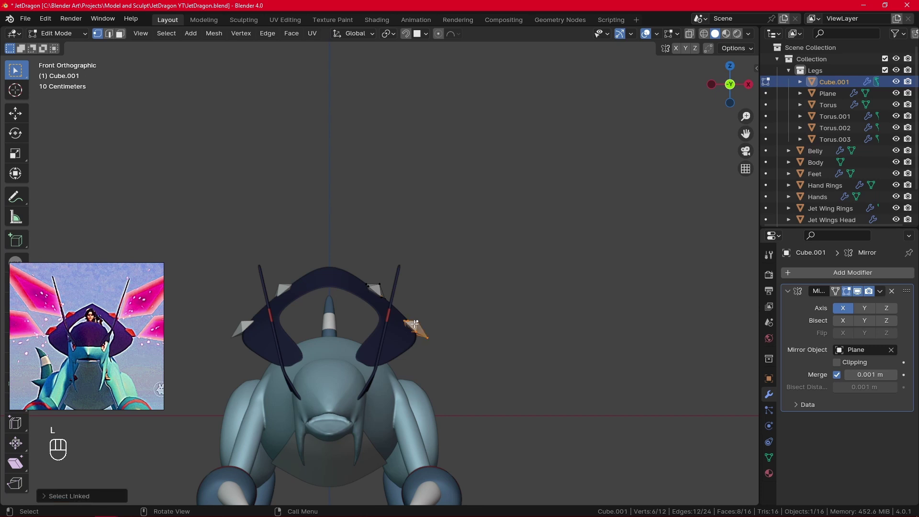
key(g)
click(415, 326)
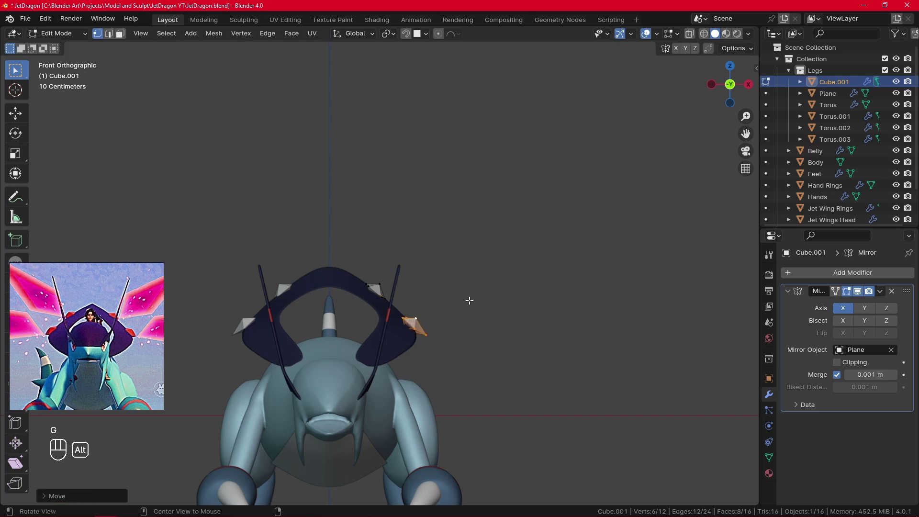
Step: Rotate the outer spike by about -15° from above the back plate
middle_drag(468, 301, 468, 404)
click(419, 289)
key(l)
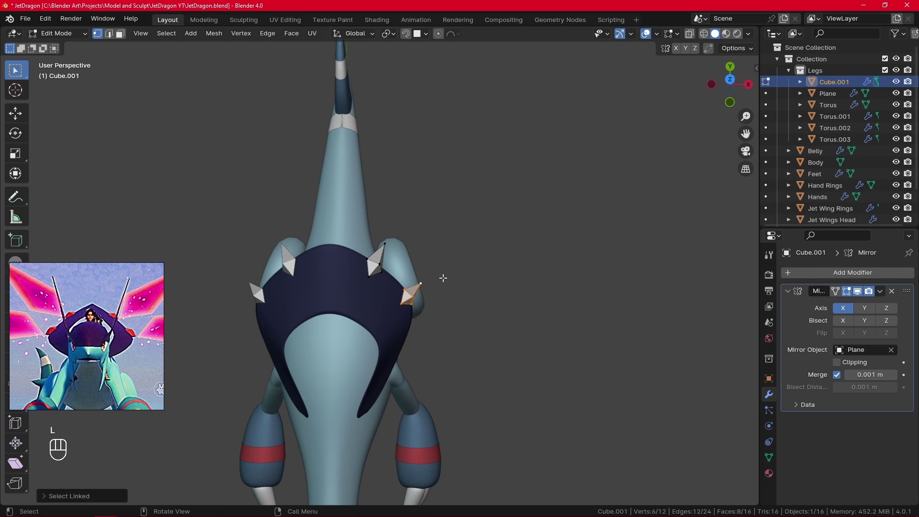
middle_drag(444, 276, 439, 246)
key(r)
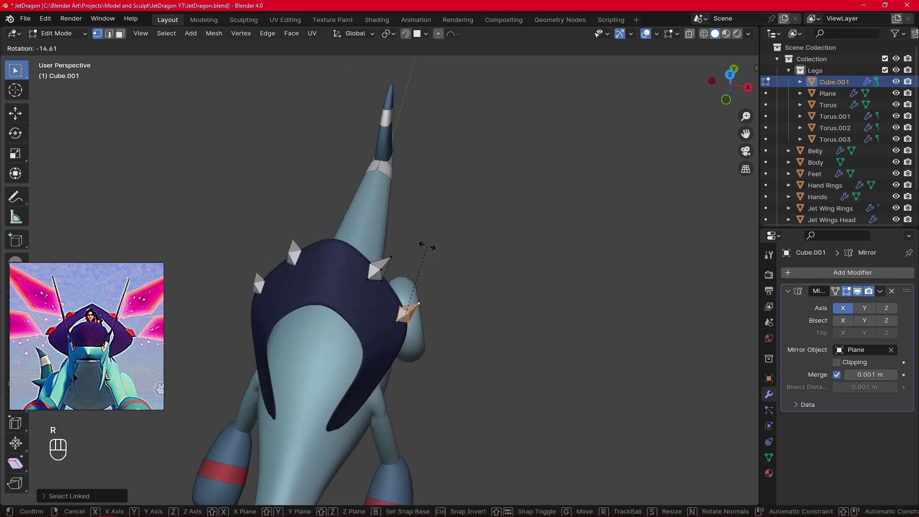
click(432, 250)
Step: Rotate the outer spike from the inner side of the plate and move it to sit on the edge
key(KP_1)
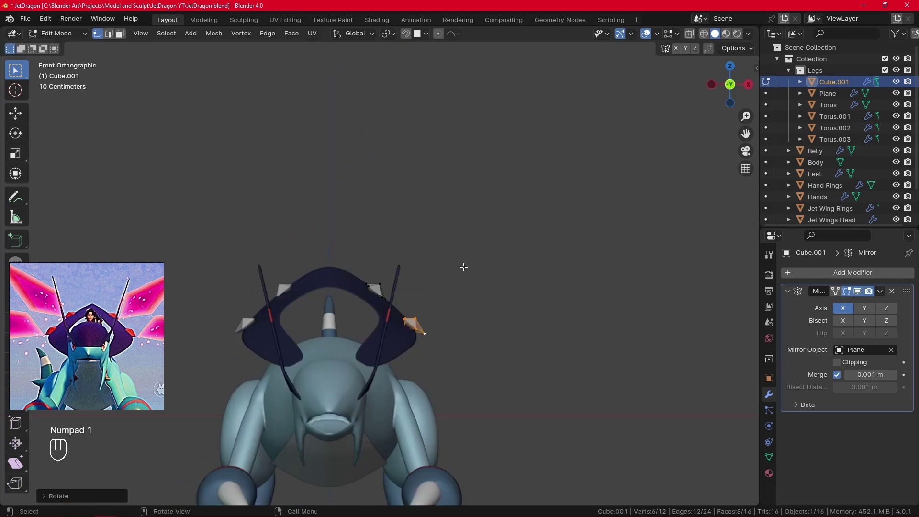
ctrl+middle_drag(482, 363, 355, 288)
key(r)
click(343, 281)
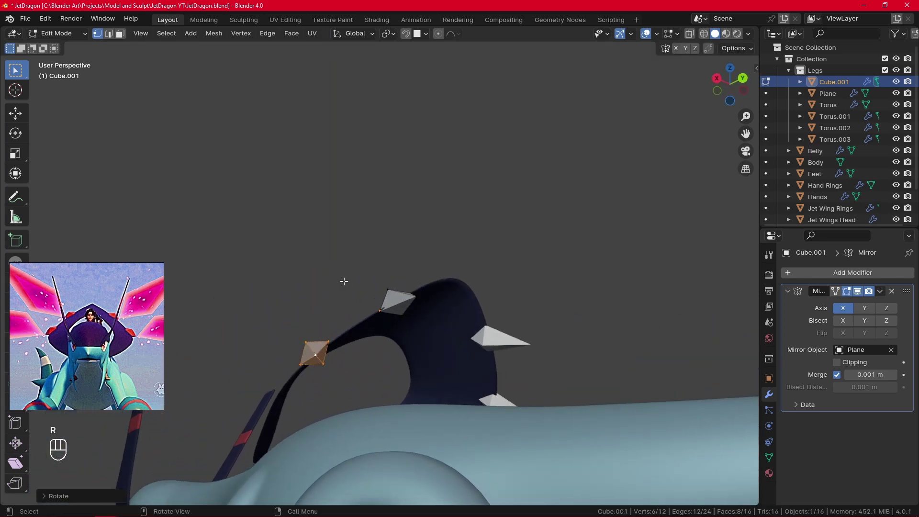
key(g)
click(344, 284)
key(KP_1)
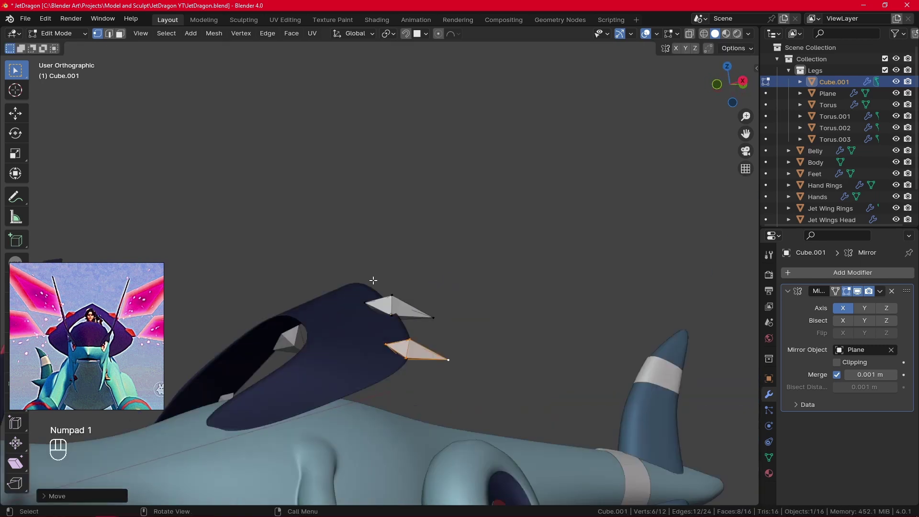
Step: Rotate the outer spike about 12° around the global Z axis
key(r)
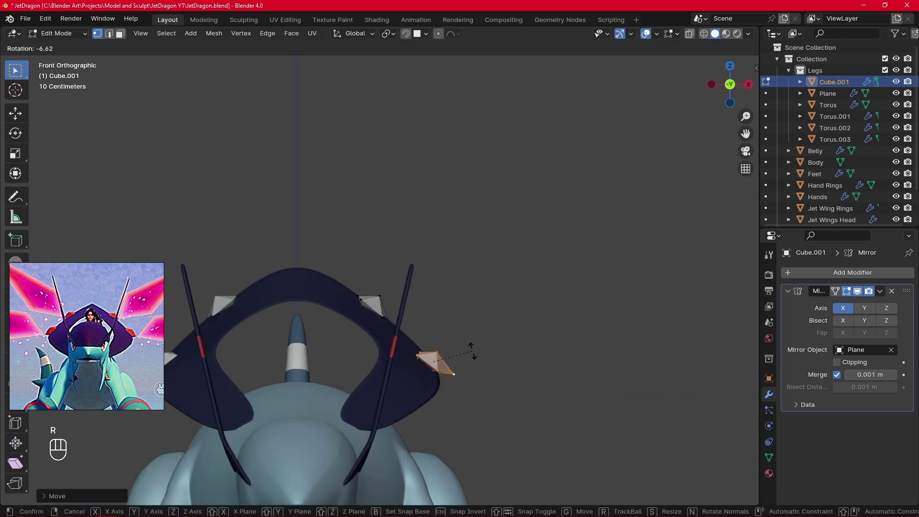
key(x)
key(y)
key(z)
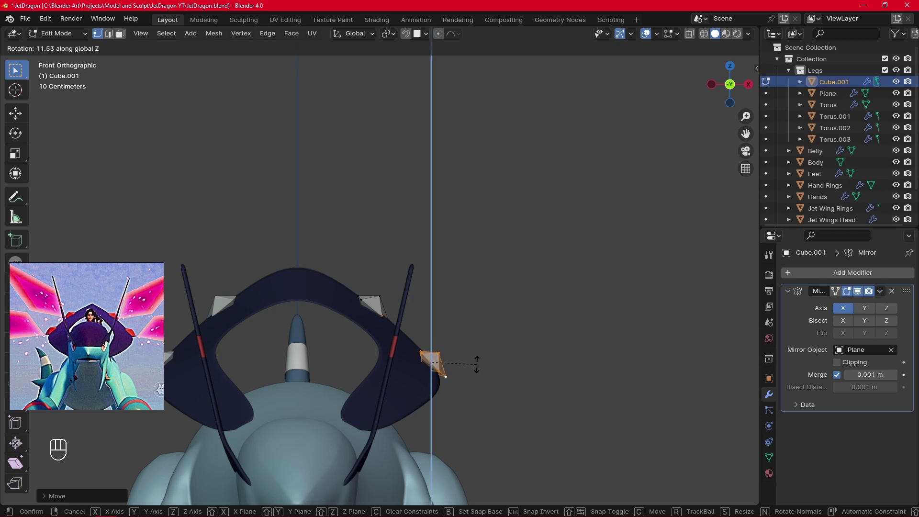
click(477, 366)
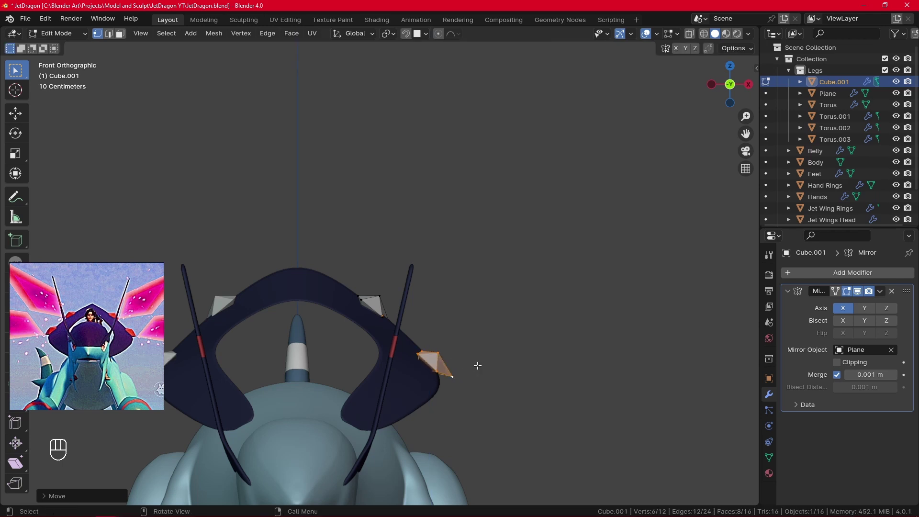
key(r)
key(z)
key(x)
key(y)
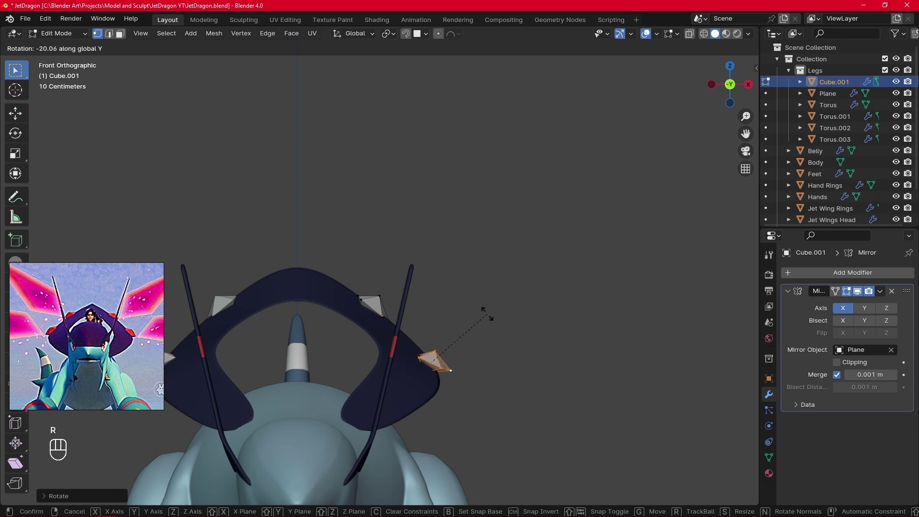
right_click(488, 319)
key(r)
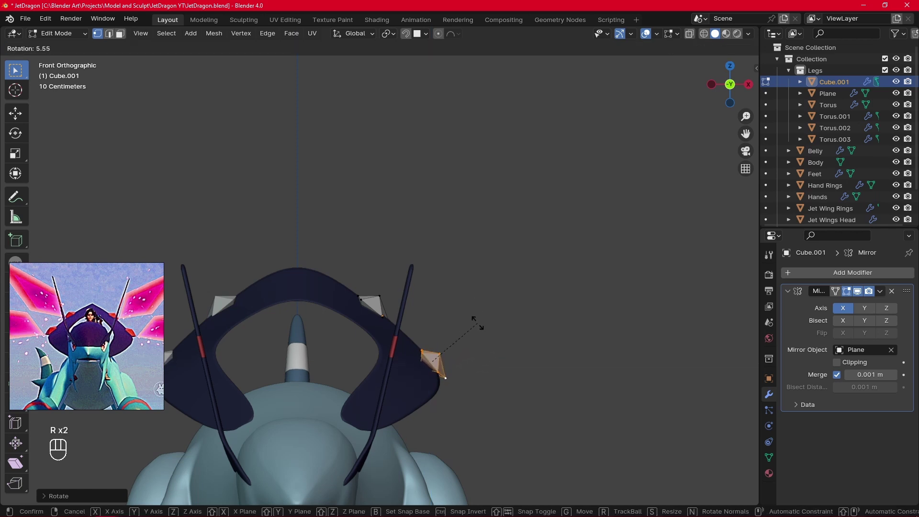
right_click(477, 323)
Step: Rotate the outer spike slightly in a side view of the back plate
middle_drag(476, 324, 429, 257)
key(r)
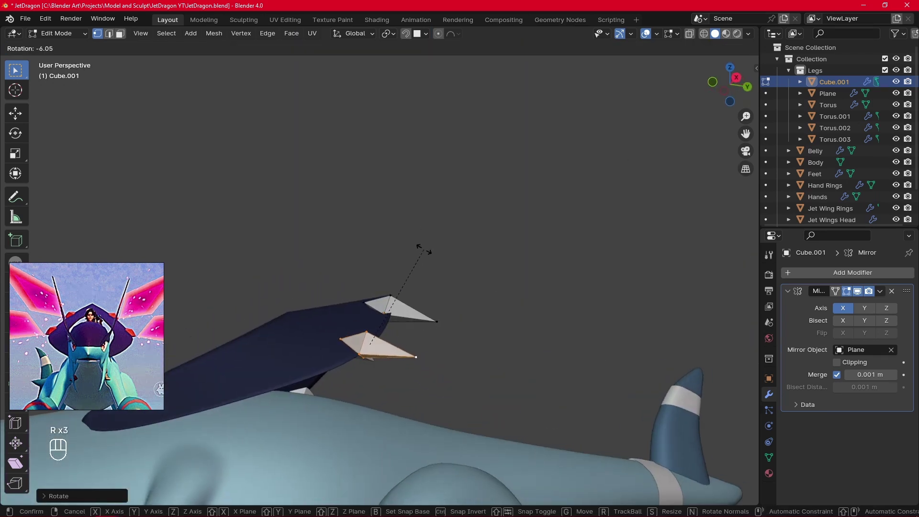
click(416, 245)
Step: Select the whole upper spike, rotate it to follow the plate's edge, and check the spikes against the reference from the front
key(KP_1)
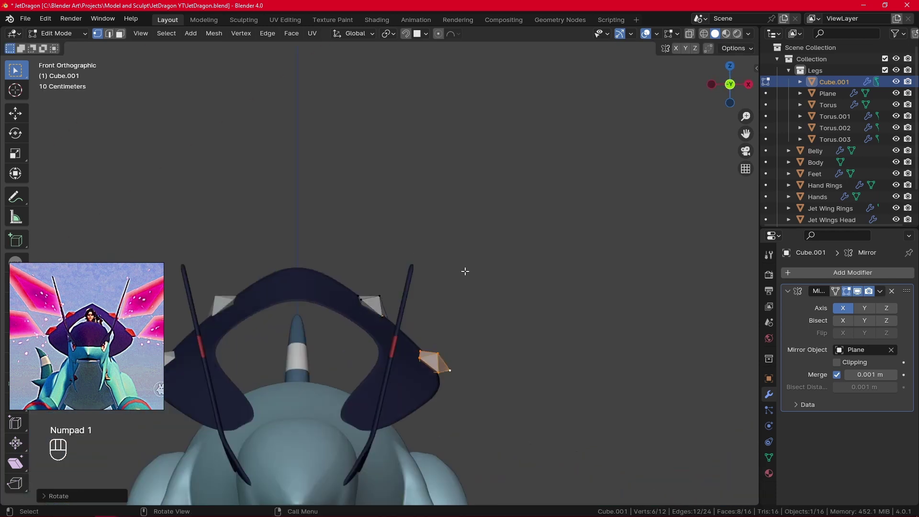
click(466, 290)
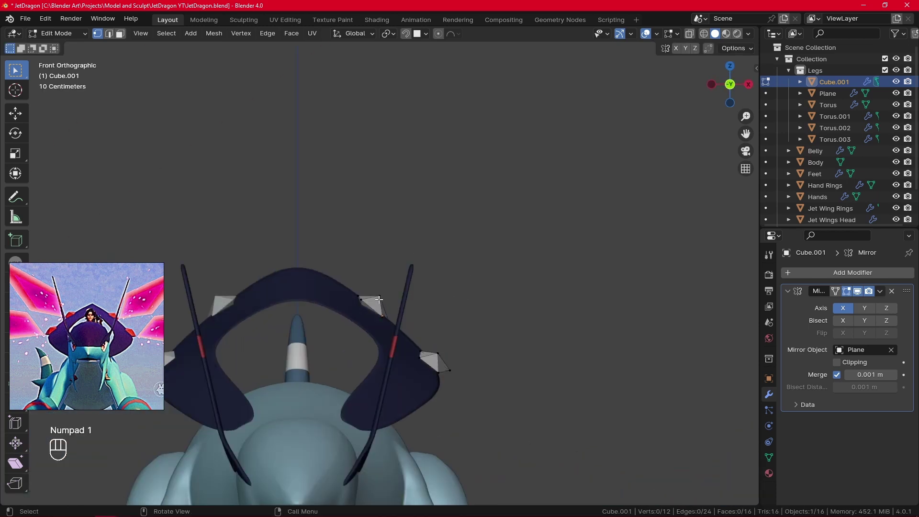
key(l)
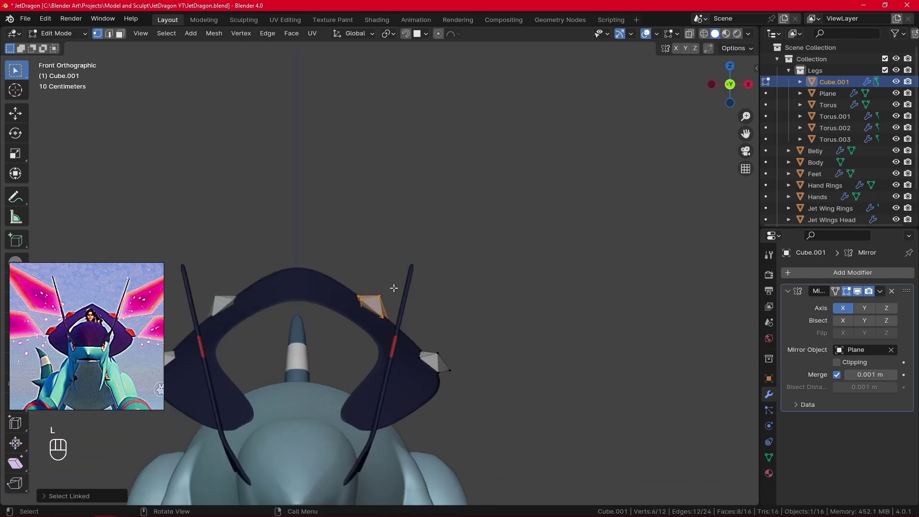
key(r)
right_click(433, 236)
middle_drag(471, 225, 497, 344)
key(r)
click(407, 184)
click(413, 191)
key(KP_1)
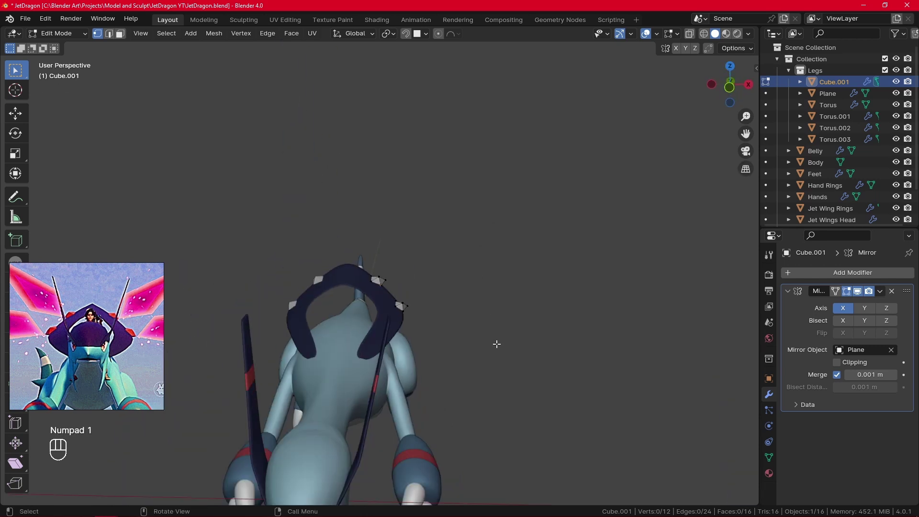
key(KP_1)
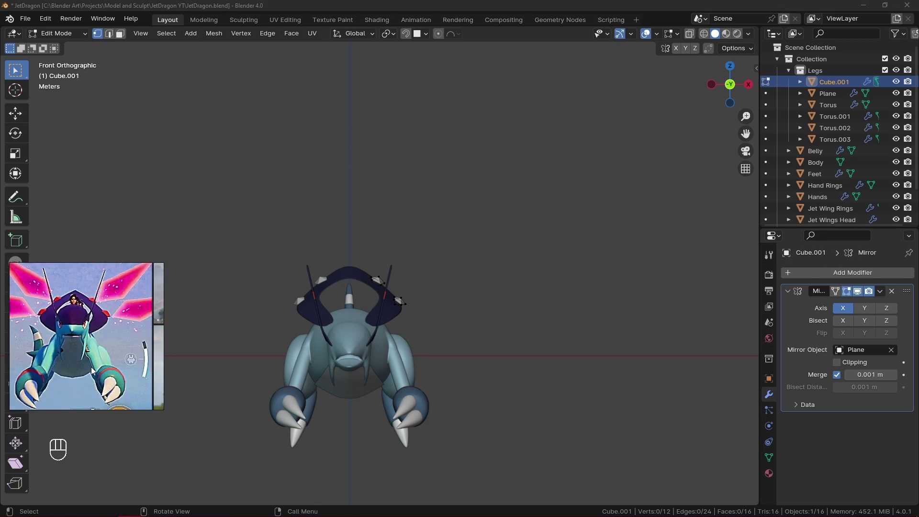
Step: Return to Object Mode and apply all transforms to the hind leg's Torus object
key(Tab)
click(410, 361)
middle_drag(493, 338, 373, 268)
click(178, 34)
mouse_move(215, 92)
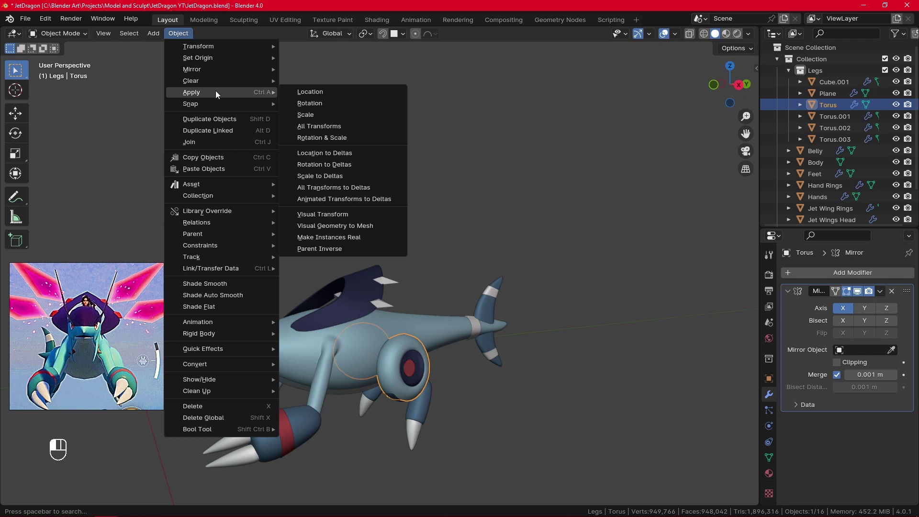
click(320, 126)
key(KP_1)
key(r)
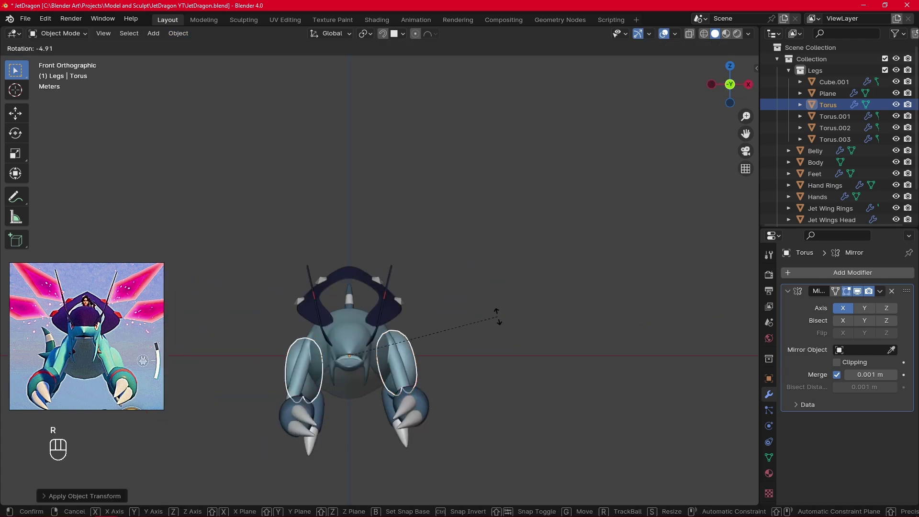
right_click(501, 326)
click(486, 335)
Step: Duplicate the upper spike inside the mirrored spikes' mesh and place the copy behind the plate, towards the tail
middle_drag(486, 335, 407, 329)
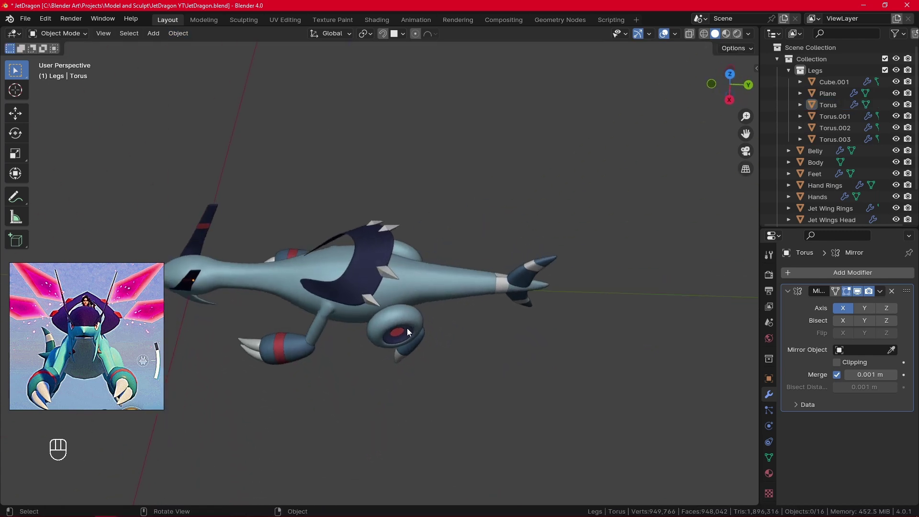
click(377, 297)
ctrl+middle_drag(446, 383, 447, 317)
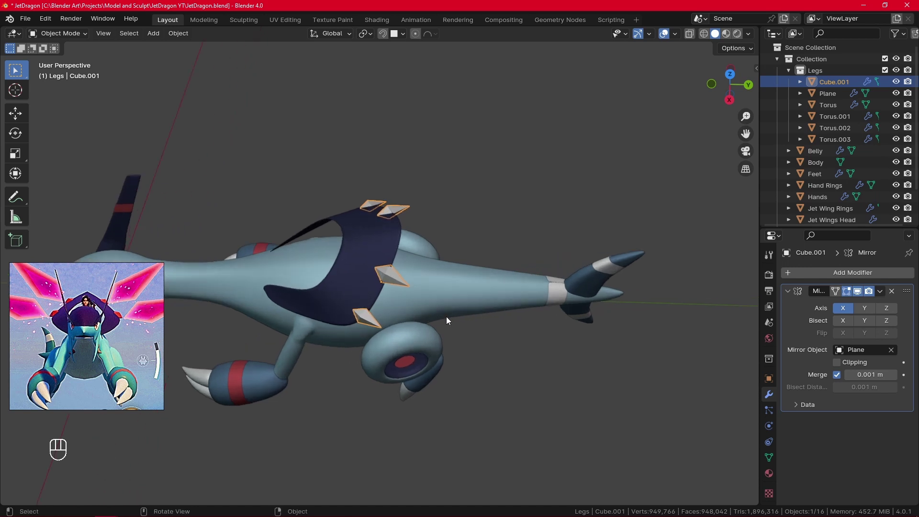
key(Tab)
click(400, 277)
key(l)
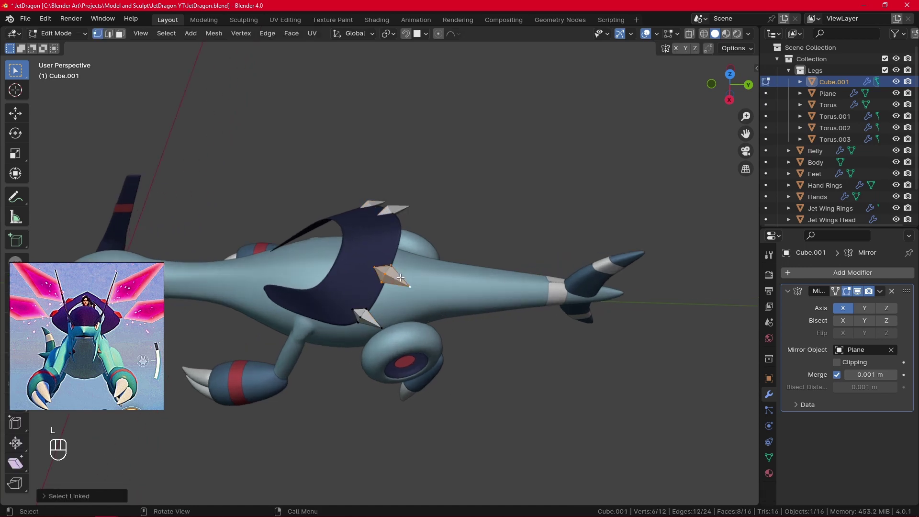
key(shift+d)
click(446, 300)
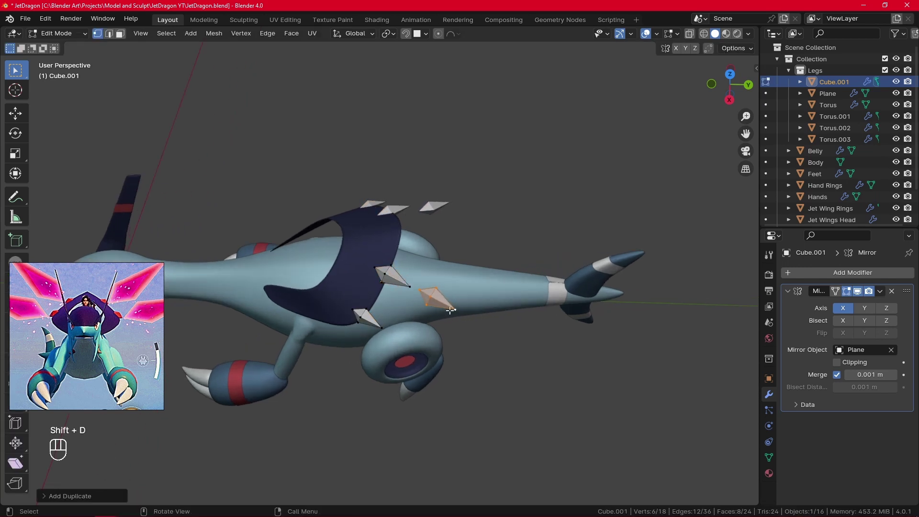
Step: Scale the duplicated spike up in stages into a large wing crystal behind the back plate
middle_drag(471, 321, 517, 312)
key(s)
click(635, 187)
scroll(634, 188, down, 4)
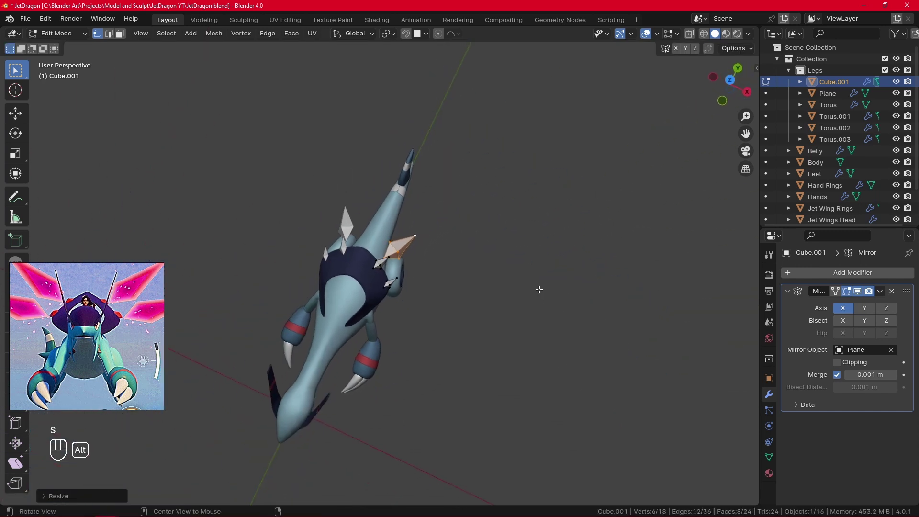
key(s)
click(632, 134)
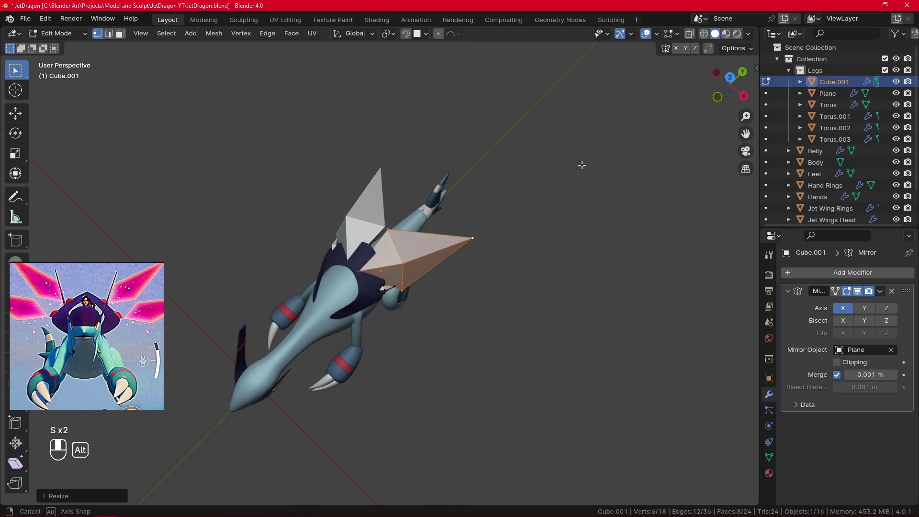
Step: Select the large crystal's two opposite middle vertices and scale them together to about 0.33 to flatten it
middle_drag(581, 164, 441, 195)
click(384, 271)
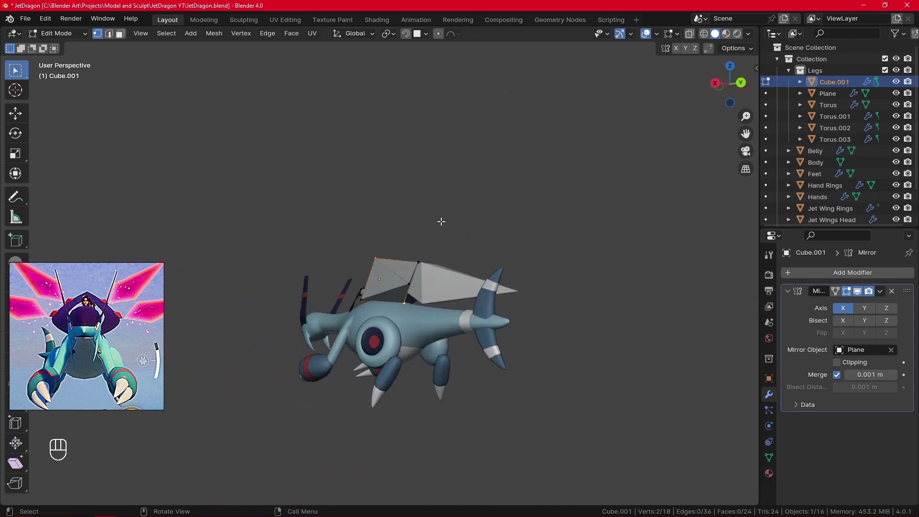
key(s)
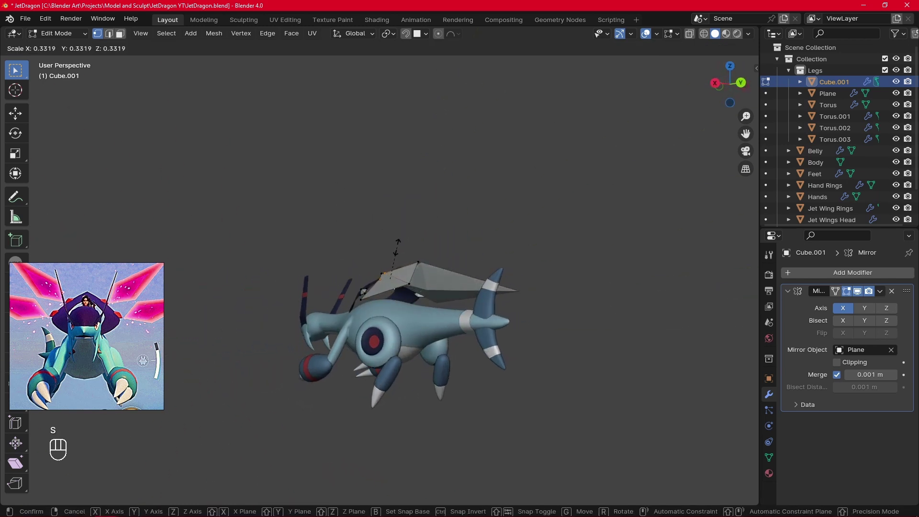
click(394, 249)
alt+middle_drag(394, 249, 616, 350)
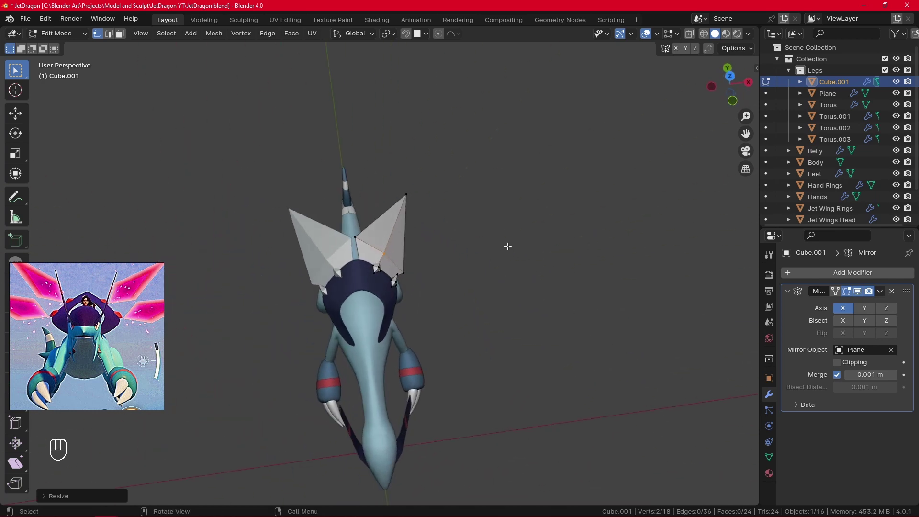
Step: Select the whole linked crystal and move it away from the back plate, up and towards the tail
key(a)
click(397, 231)
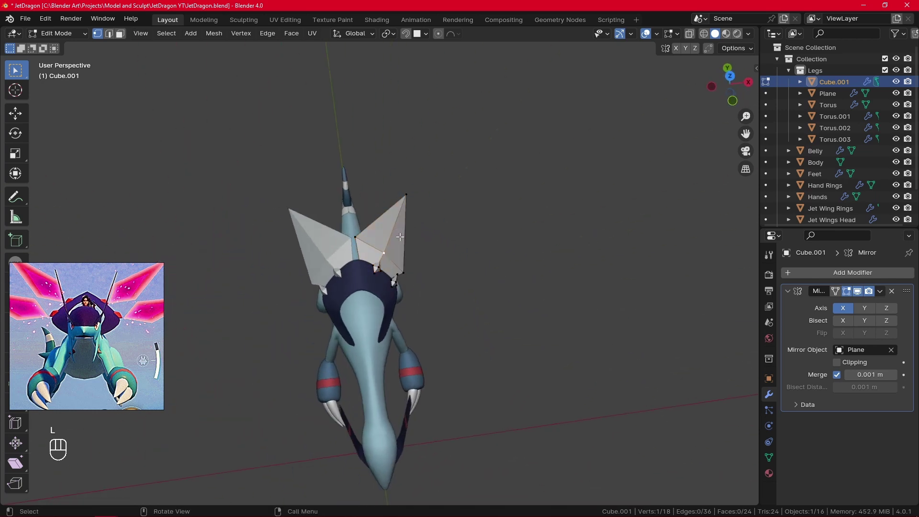
key(l)
key(s)
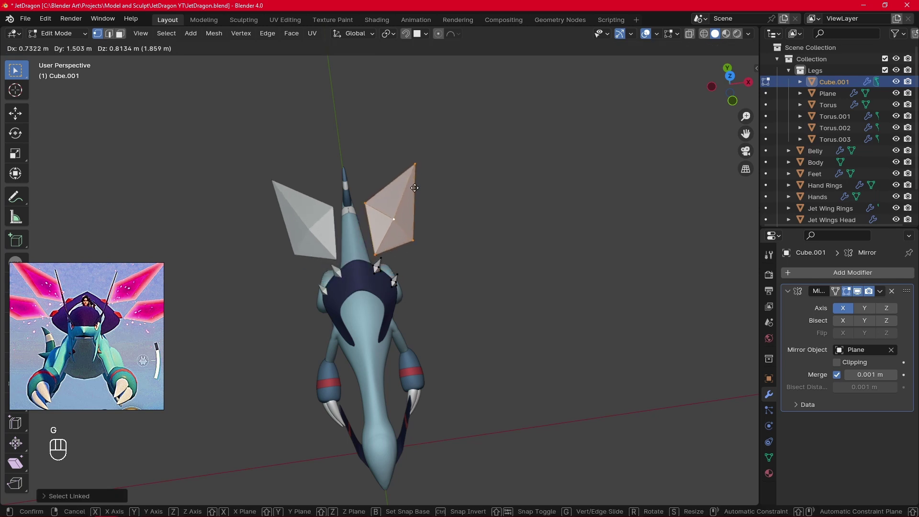
click(429, 198)
Step: Rotate the crystal slightly as seen from above and adjust its overall size
alt+drag(448, 197, 444, 178)
key(r)
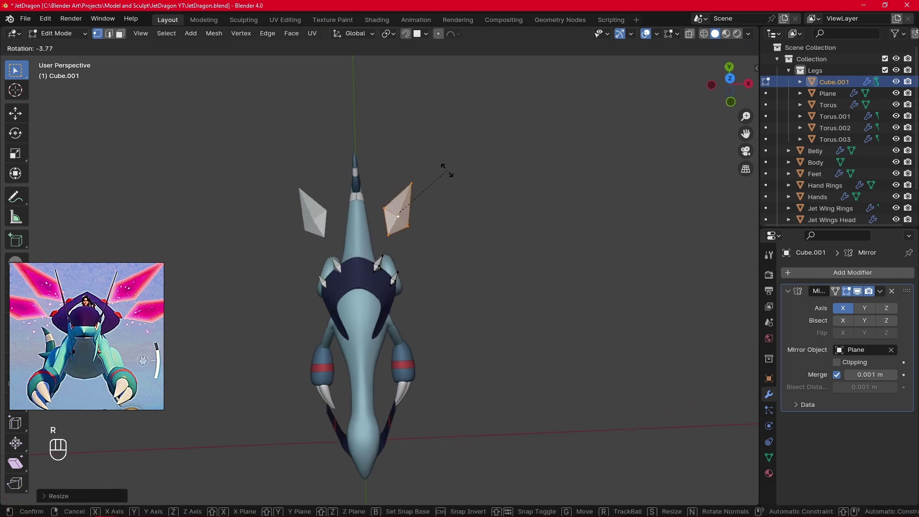
click(431, 161)
key(s)
click(455, 160)
middle_drag(456, 160, 491, 233)
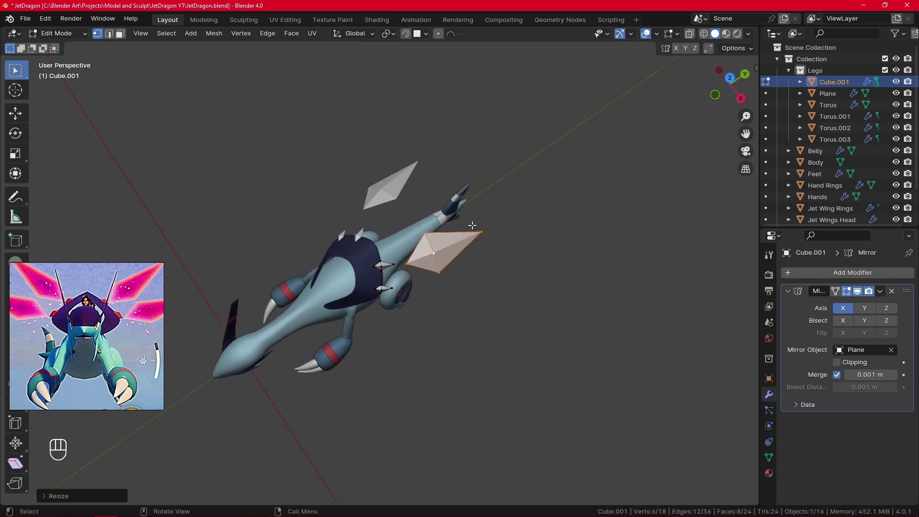
Step: Scale only the whole wing crystal down slightly and select its tip vertex
key(a)
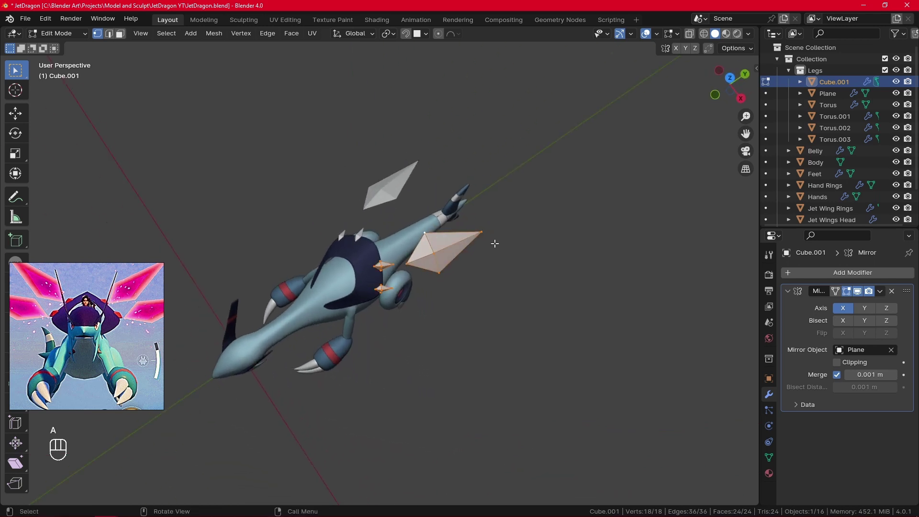
click(463, 242)
key(ctrl+l)
key(s)
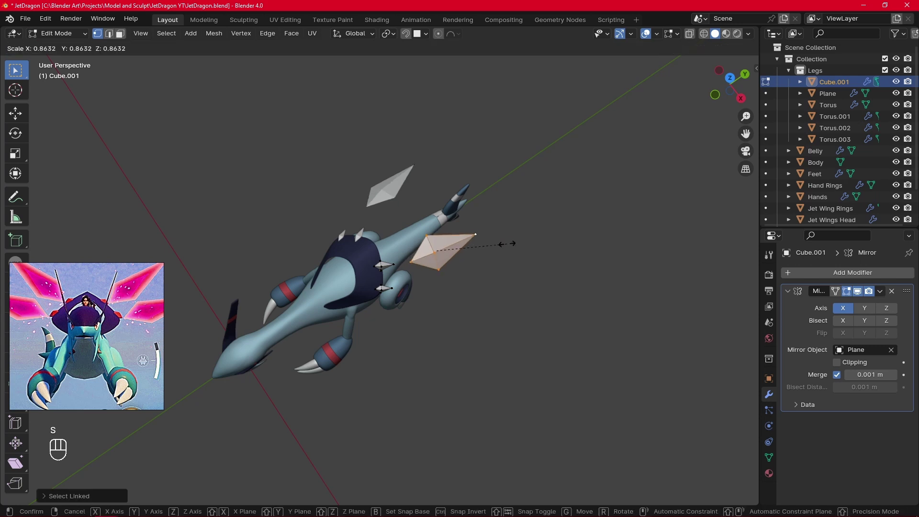
click(503, 240)
click(473, 235)
key(g)
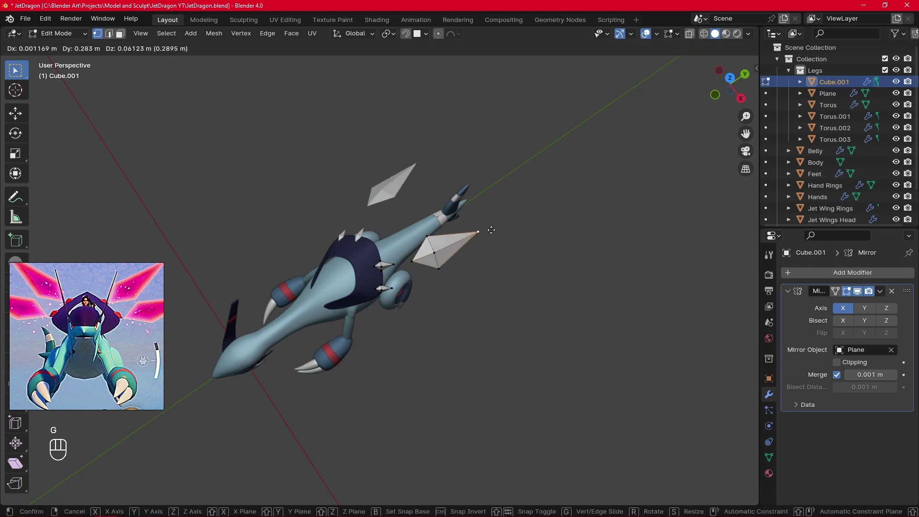
right_click(523, 217)
alt+drag(530, 226, 354, 88)
key(g)
key(z)
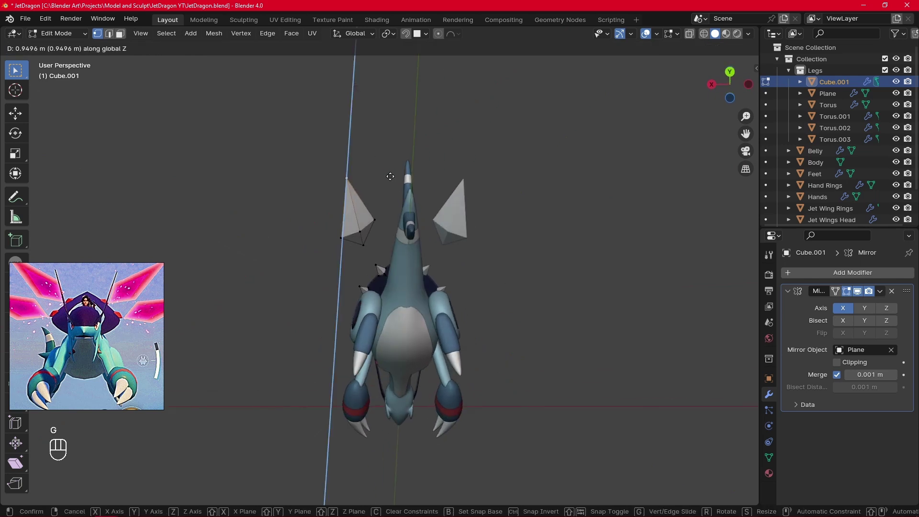
key(y)
right_click(392, 176)
Step: Switch the transform orientation to Local and try moving the crystal's tip vertex along the local X and Z axes
click(364, 34)
click(360, 83)
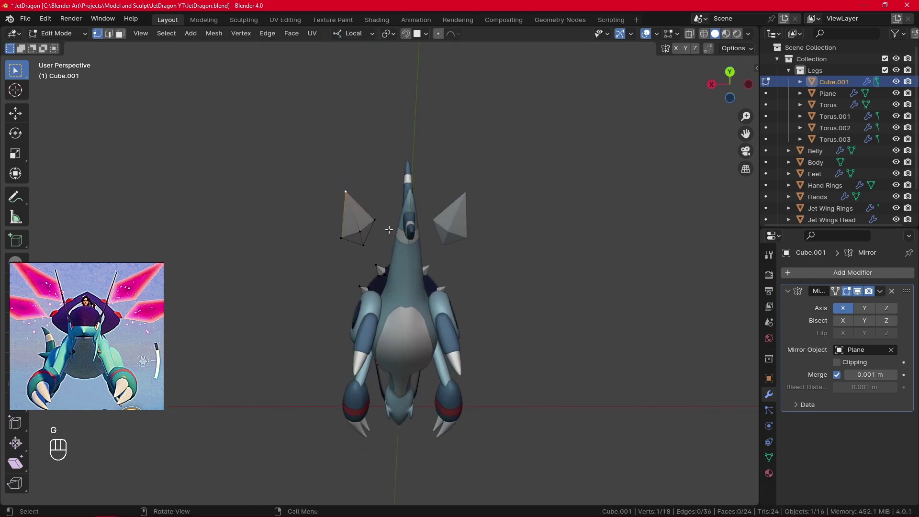
alt+drag(360, 82, 361, 179)
key(g)
key(x)
key(x)
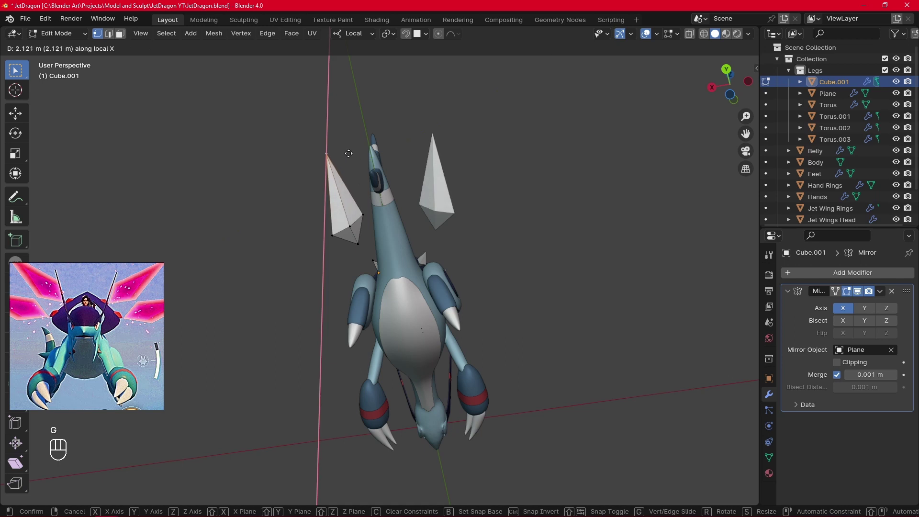
key(z)
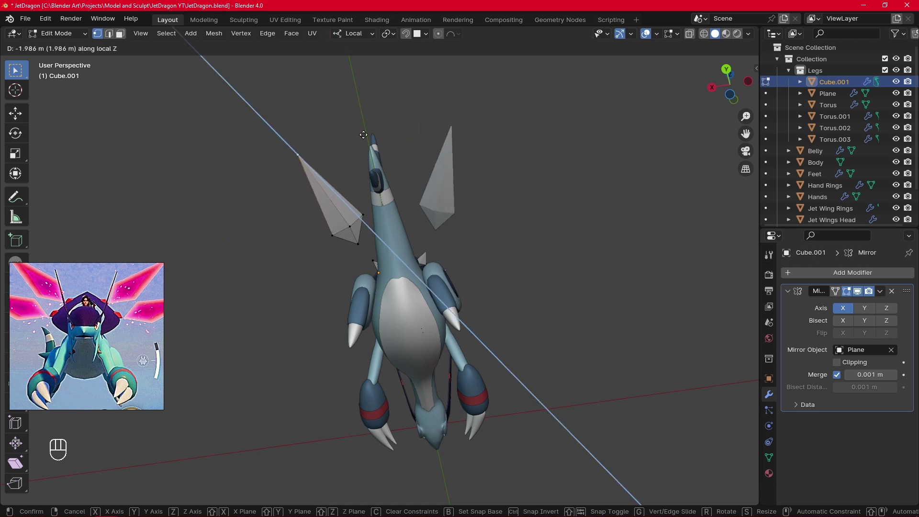
right_click(383, 162)
Step: Move the crystal's tip vertex towards the tail to lengthen the crystal
alt+shift+drag(378, 156, 578, 292)
key(g)
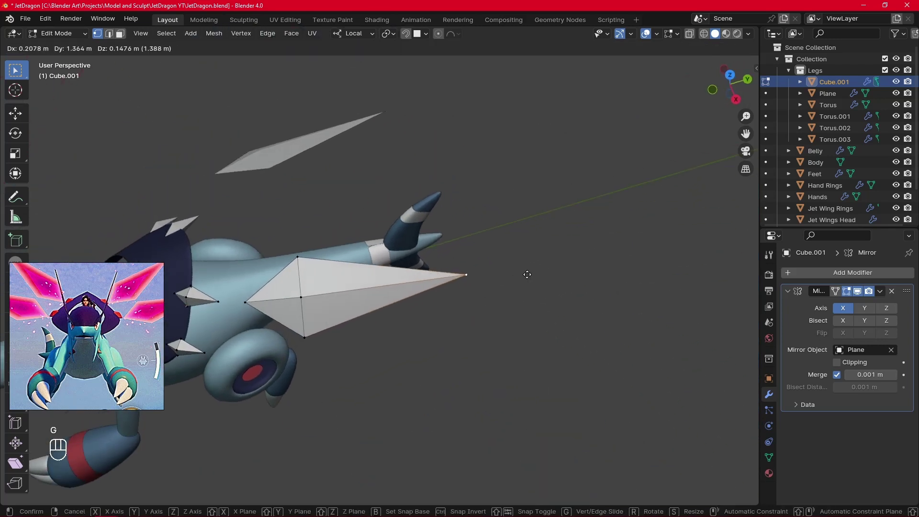
click(561, 274)
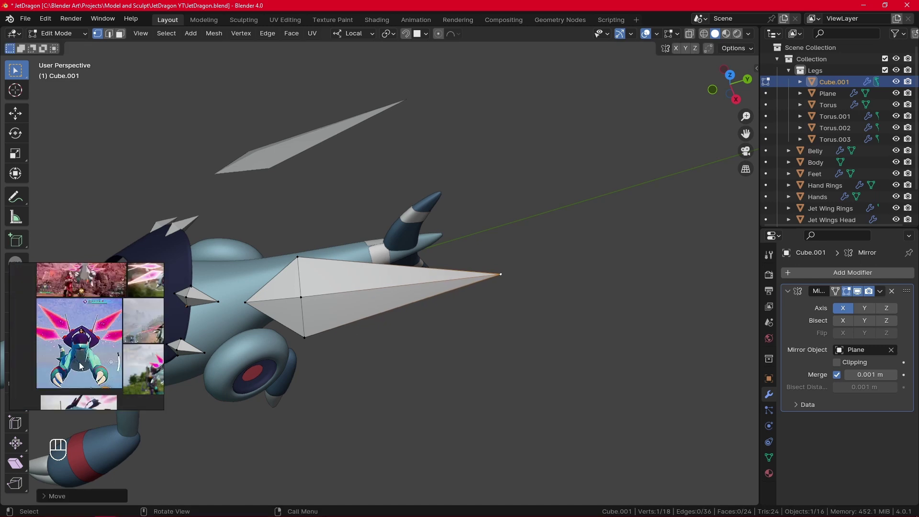
Step: Select the whole crystal and rotate it around its local Y and X axes in front view so it points up and outward
click(437, 303)
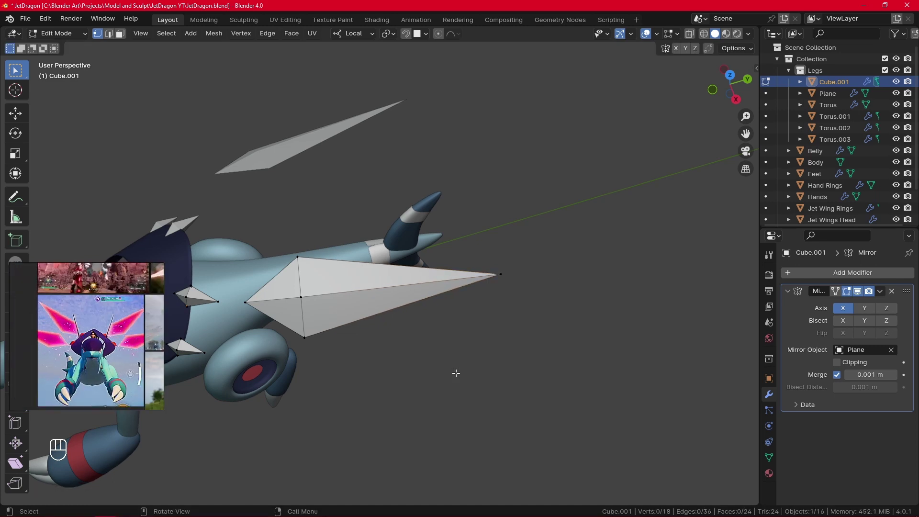
key(KP_1)
key(l)
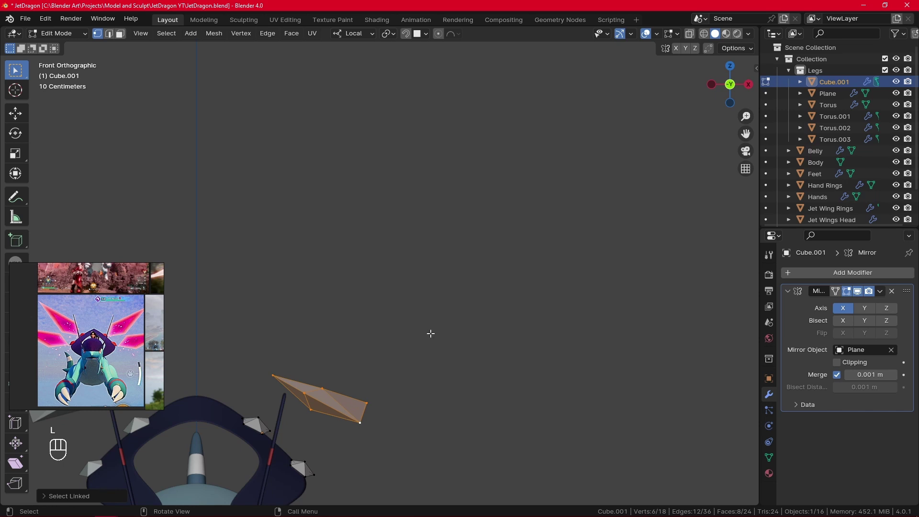
key(r)
key(z)
key(y)
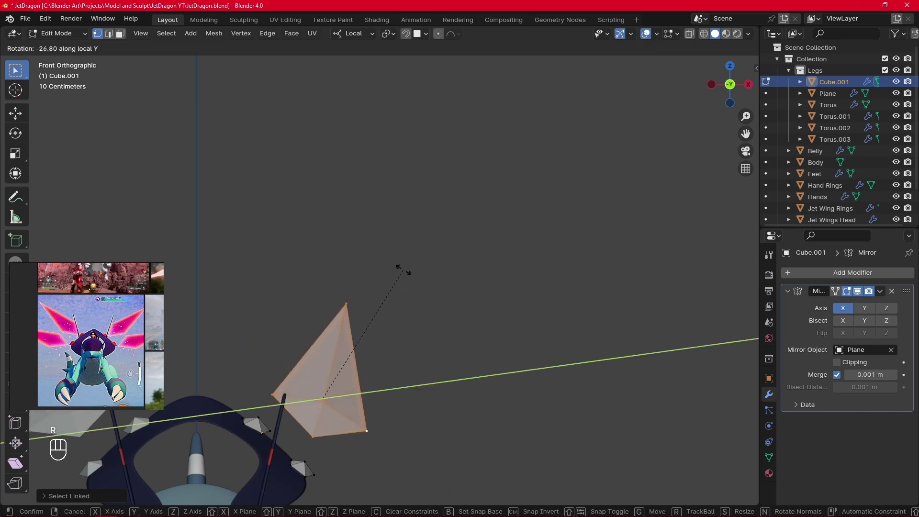
click(405, 270)
key(r)
key(x)
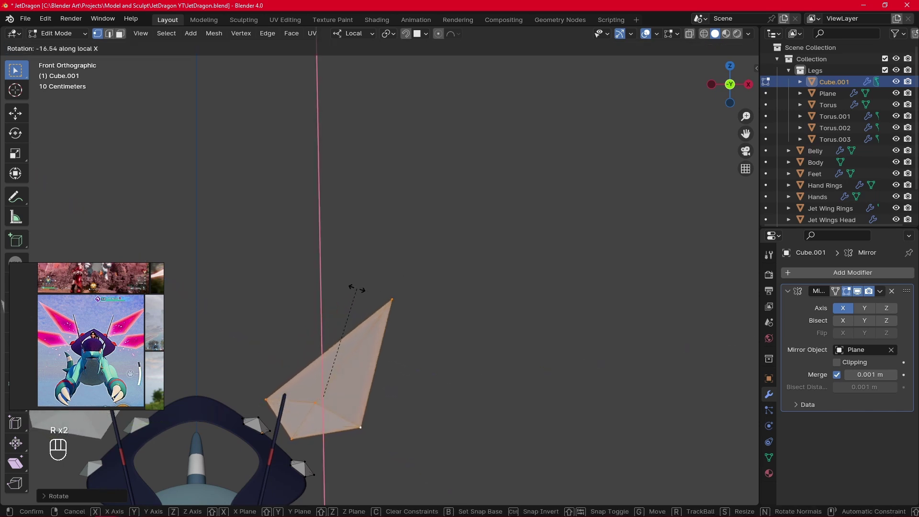
click(370, 272)
scroll(407, 380, down, 5)
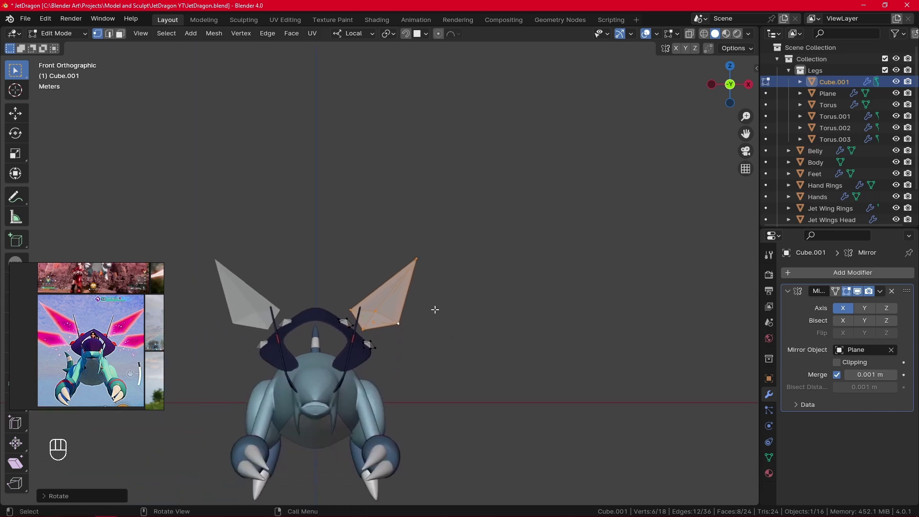
Step: Switch the transform orientation back to Global and move the crystal so its base meets the upper spike's tip in side view
click(354, 33)
click(335, 71)
middle_drag(462, 271, 303, 221)
key(g)
click(373, 307)
shift+middle_drag(283, 254, 352, 219)
key(g)
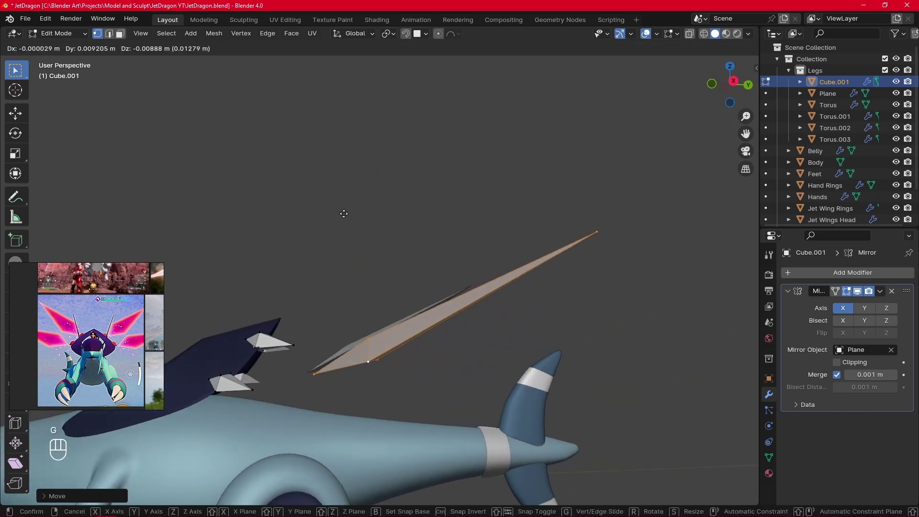
key(z)
key(g)
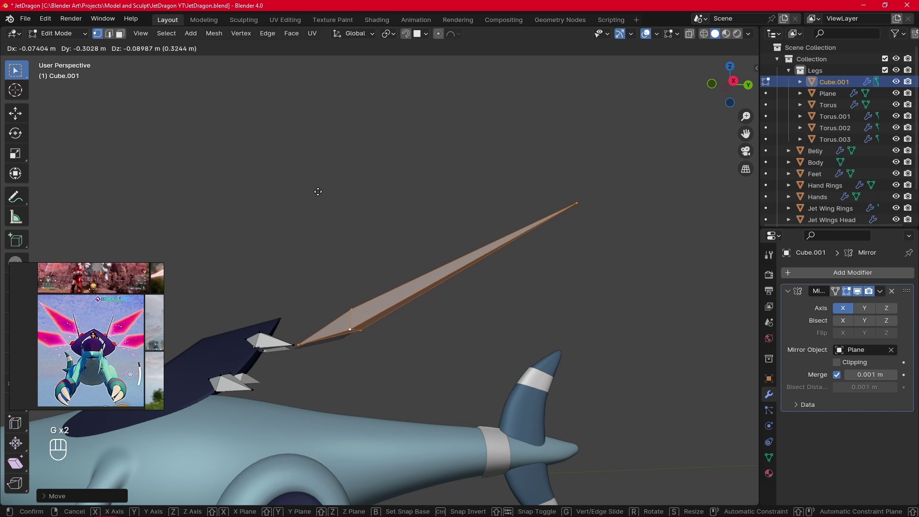
click(316, 192)
Step: Tilt the crystal slightly further outward in front view and raise it a little above the upper spike
middle_drag(337, 208, 428, 282)
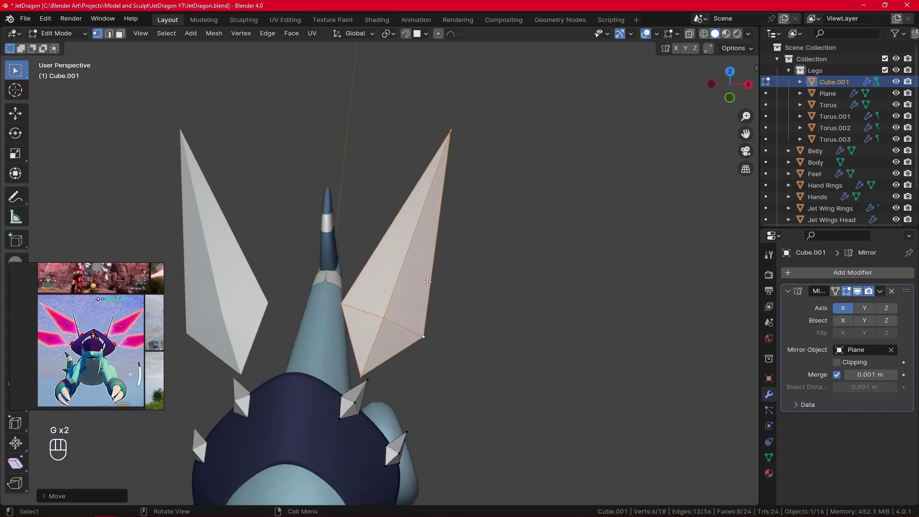
key(KP_1)
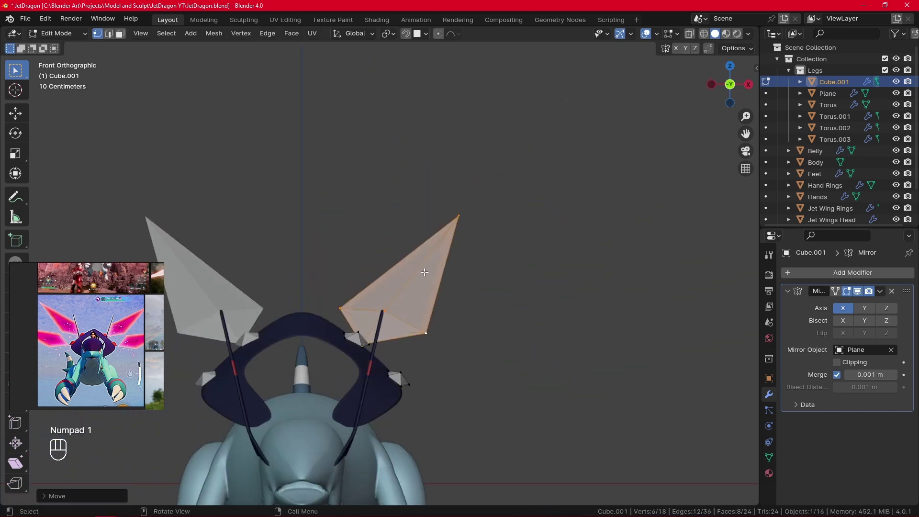
key(r)
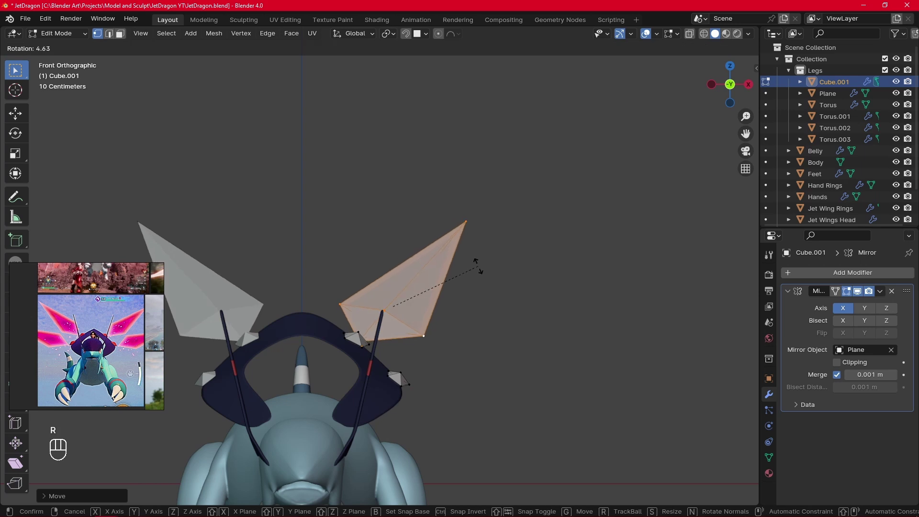
click(478, 266)
key(g)
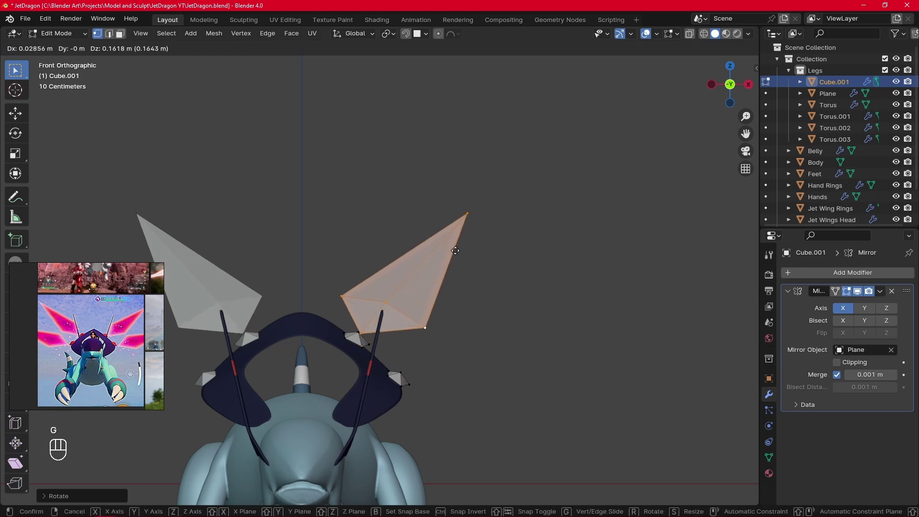
click(454, 250)
Step: Move the crystal from several angles to seat its base on the upper spike's tip, and check it from the front
middle_drag(455, 250, 451, 306)
key(g)
click(380, 267)
key(g)
click(341, 268)
key(g)
click(385, 148)
key(KP_1)
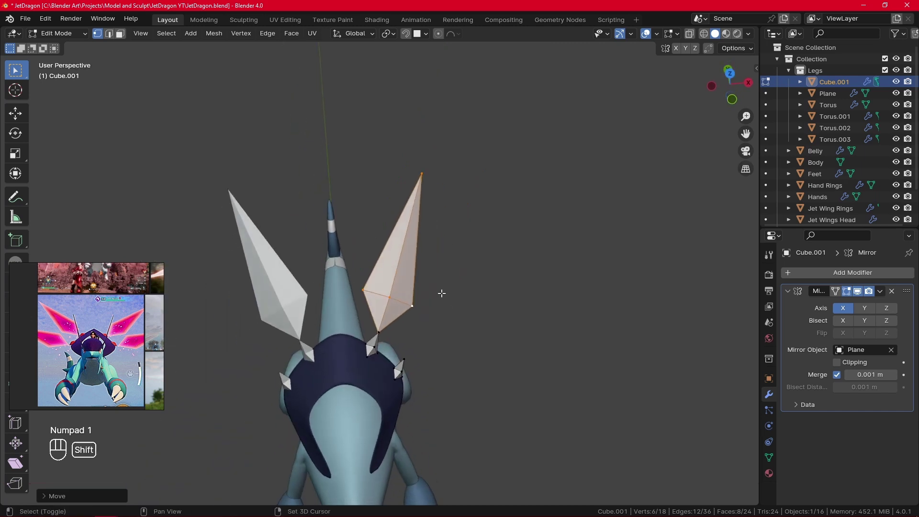
Step: Duplicate the wing crystal, rotate the copy outward by about 20 degrees, and place it behind the lower spike
key(shift+d)
click(470, 318)
key(r)
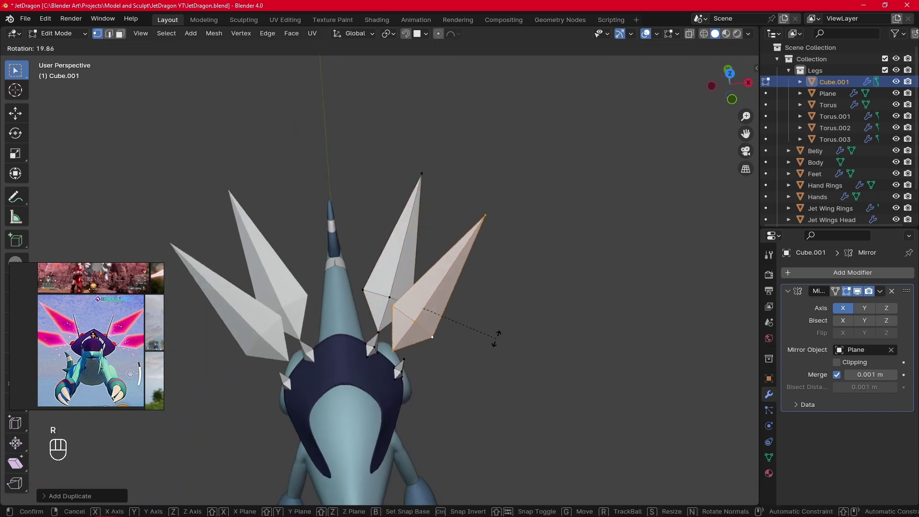
click(493, 333)
key(g)
click(507, 336)
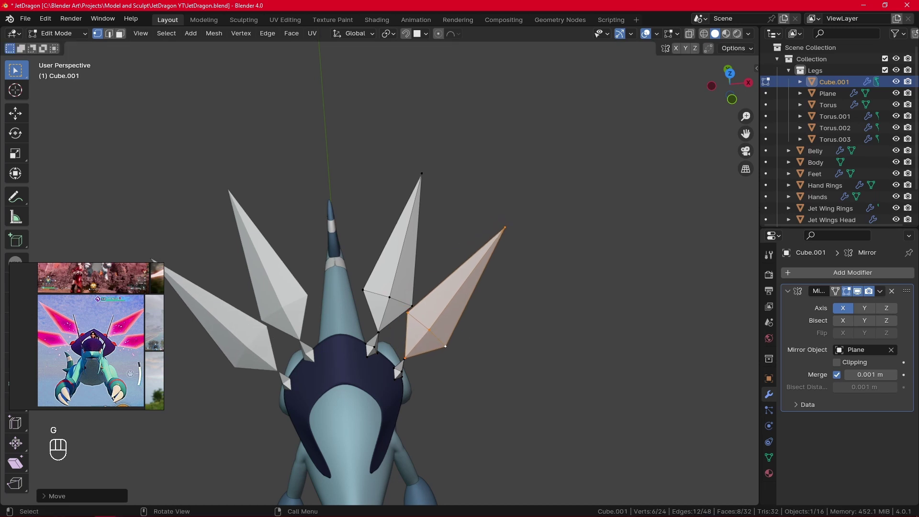
Step: Scale the second crystal down, move its base onto the lower spike's tip, and bring other reference images into view for comparison
key(s)
click(497, 332)
key(g)
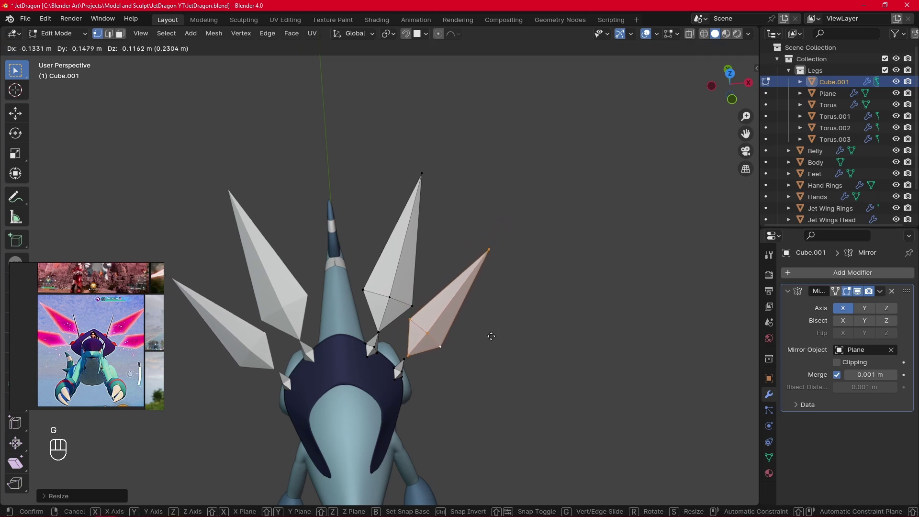
click(490, 336)
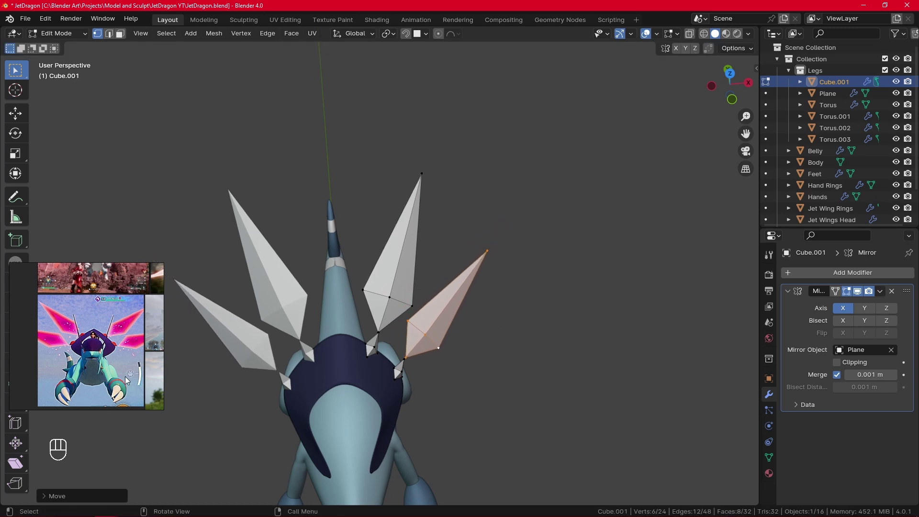
scroll(125, 376, down, 7)
middle_drag(123, 370, 82, 359)
scroll(104, 368, up, 5)
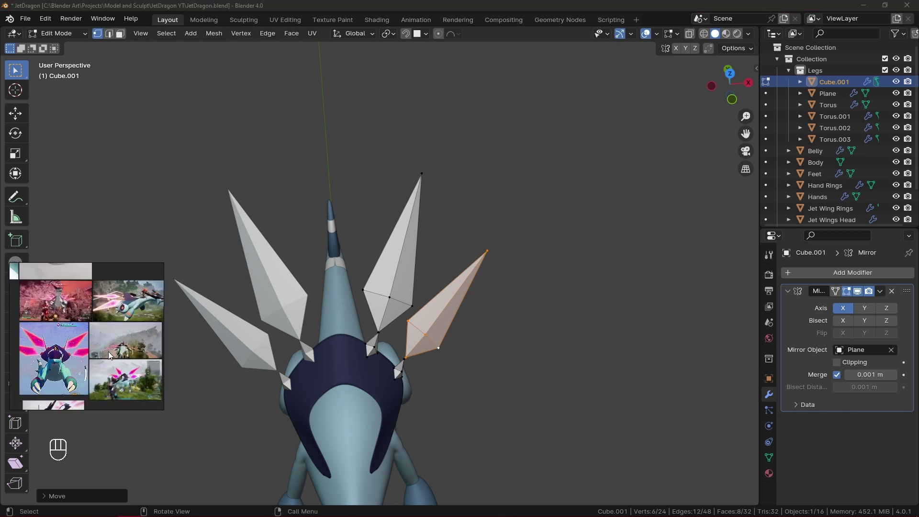
Step: Browse the reference images for the spread and angle of the Jetdragon's wing crystals
scroll(103, 349, down, 3)
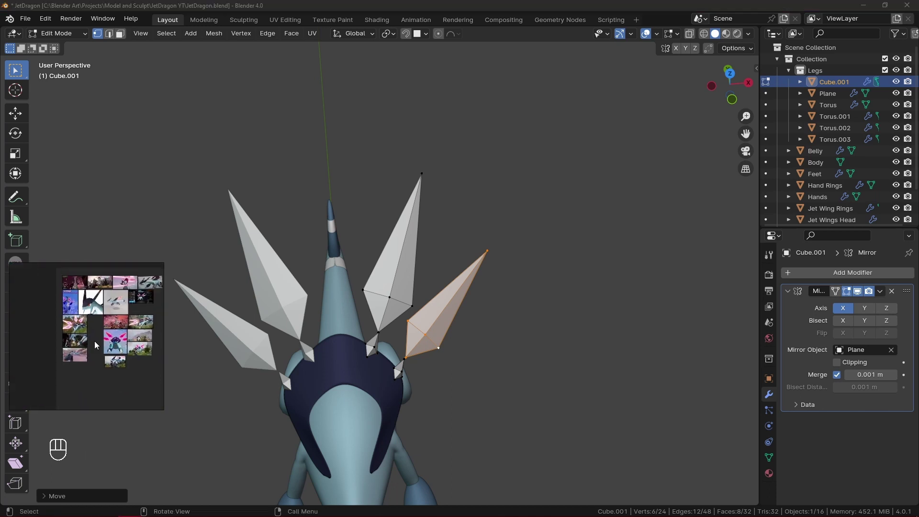
scroll(98, 342, up, 5)
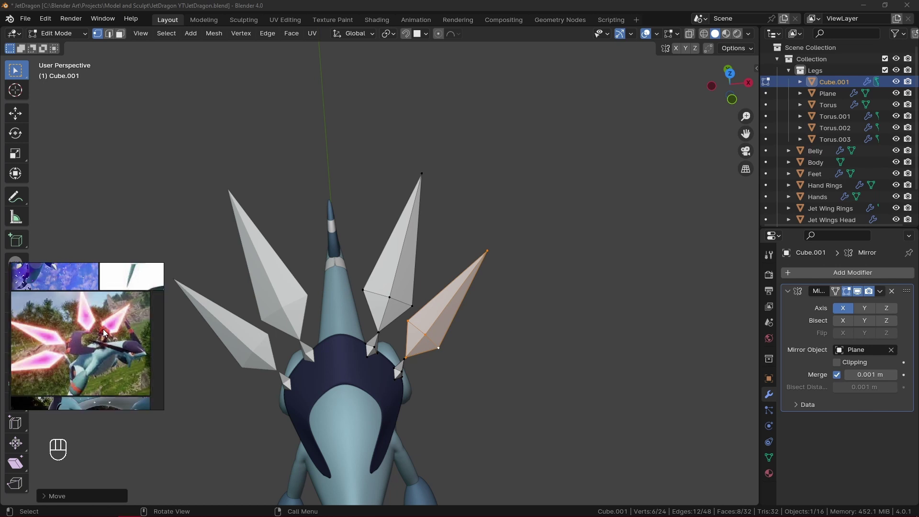
scroll(104, 333, down, 1)
scroll(85, 330, down, 2)
middle_drag(120, 353, 98, 312)
scroll(104, 363, up, 4)
middle_drag(130, 363, 85, 361)
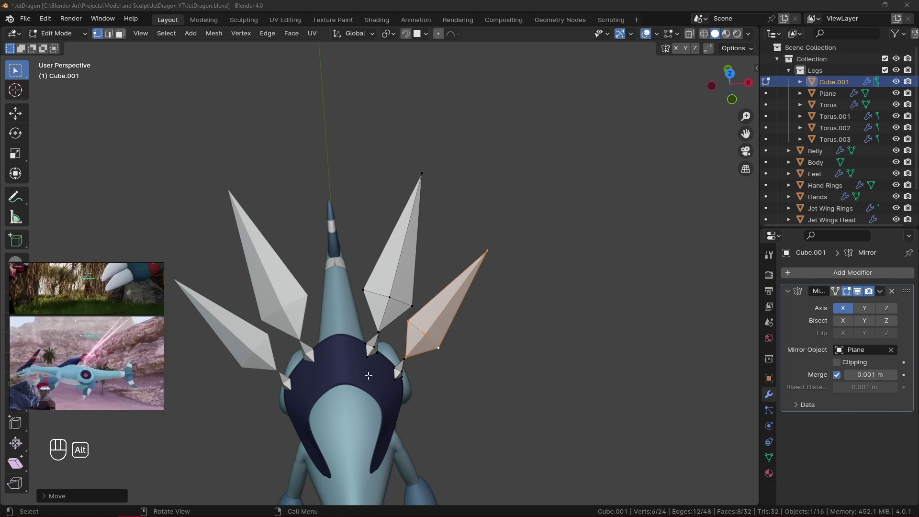
Step: Compare the crystals in right side view with the close-up side reference of the back plate and wings
click(522, 360)
key(KP_3)
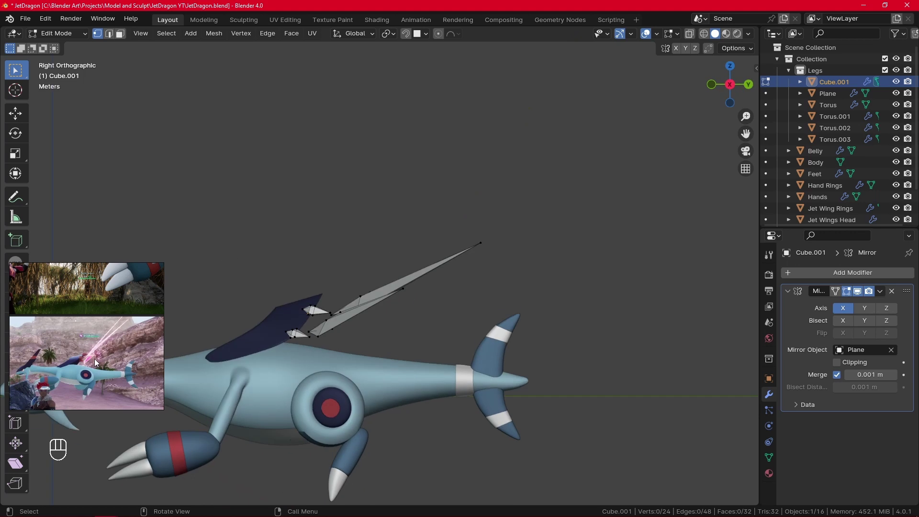
scroll(94, 371, up, 4)
mouse_move(94, 335)
middle_down()
mouse_move(95, 361)
mouse_move(93, 350)
middle_up()
scroll(95, 360, down, 3)
scroll(98, 342, down, 4)
scroll(98, 338, down, 8)
scroll(132, 369, up, 5)
middle_drag(114, 320, 78, 359)
scroll(79, 315, up, 5)
scroll(97, 332, up, 3)
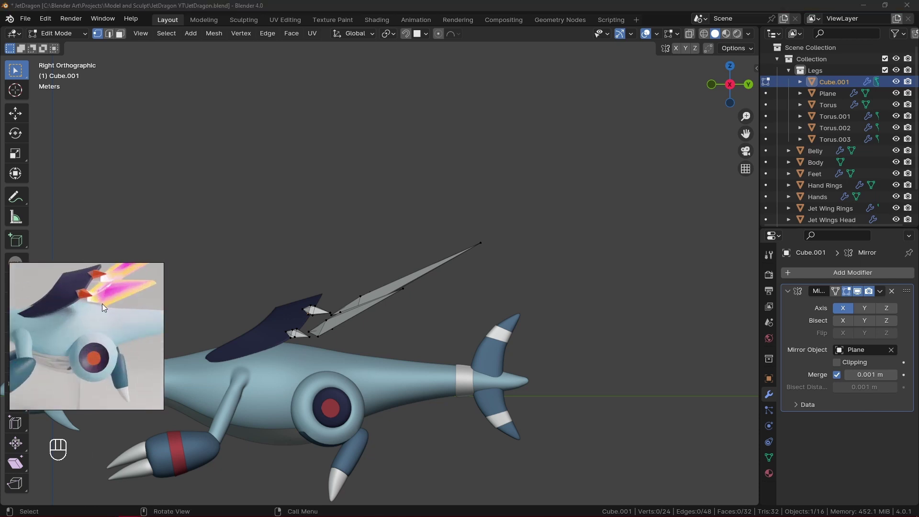
Step: Select the whole lower wing crystal, lower it slightly along Z, and adjust its base behind the lower spike
click(332, 328)
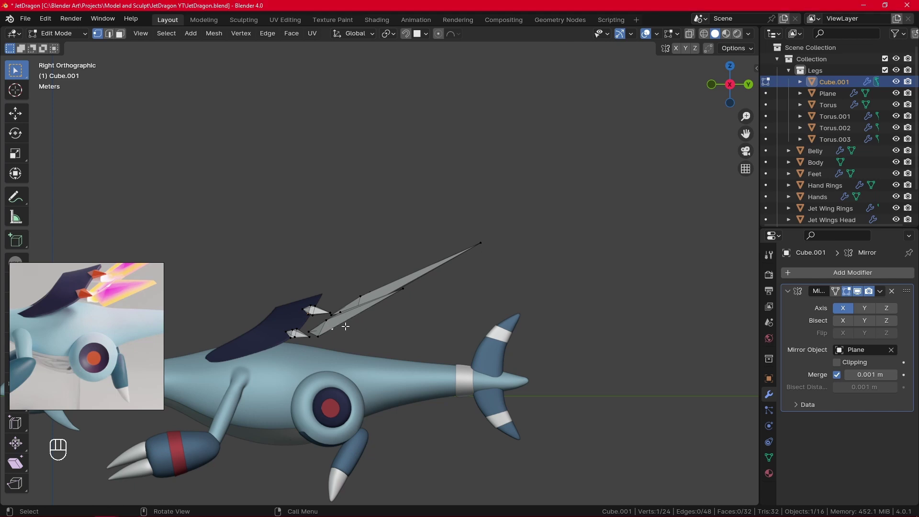
alt+drag(344, 324, 379, 364)
key(ctrl+l)
middle_drag(402, 369, 350, 353)
key(g)
key(z)
click(378, 283)
key(g)
click(358, 349)
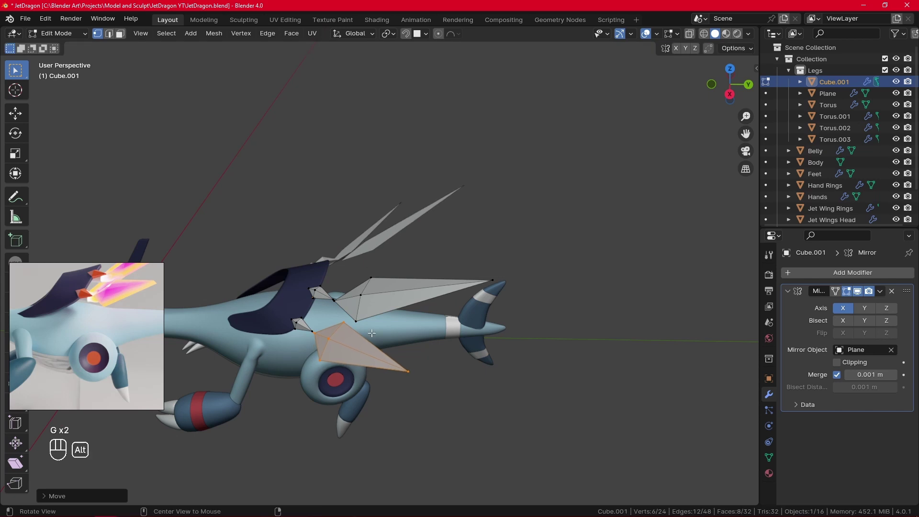
Step: Examine the mirrored wing crystals in Object Mode from behind, above, the front and the right side
alt+drag(358, 348, 432, 268)
click(490, 314)
key(Tab)
click(485, 311)
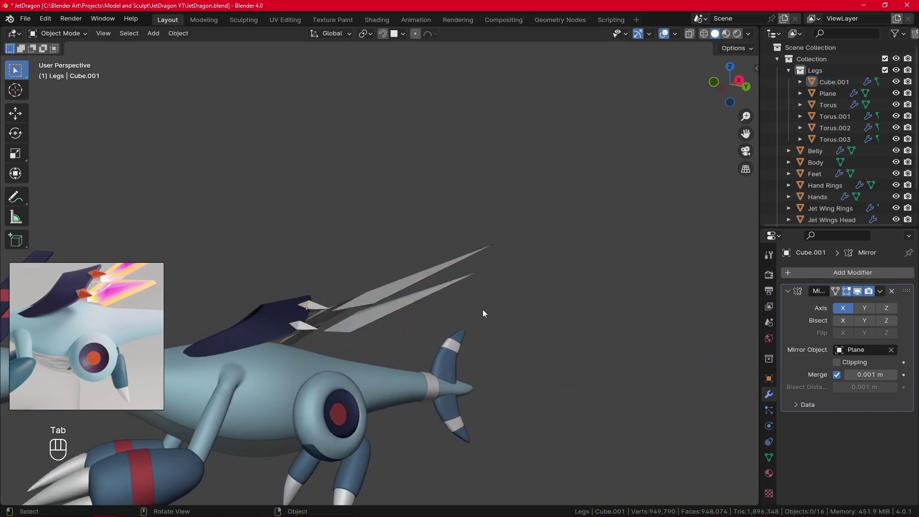
middle_drag(483, 309, 580, 356)
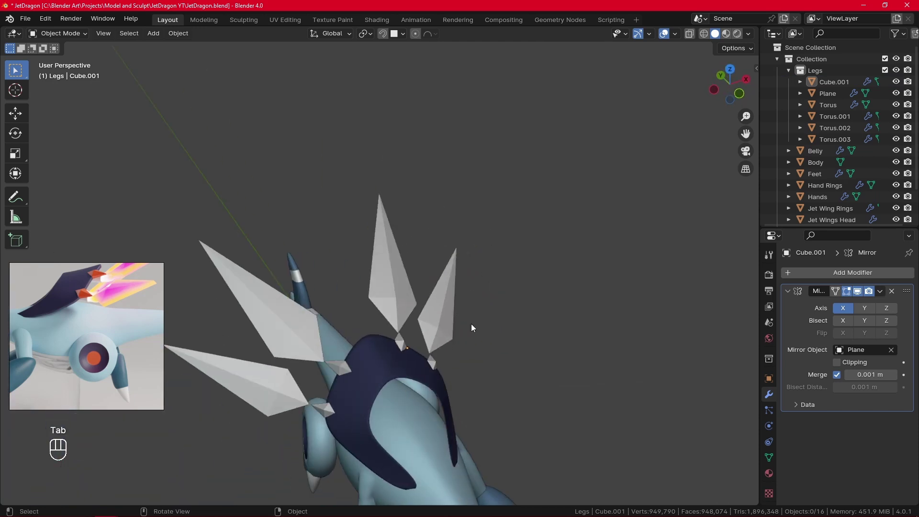
alt+drag(471, 324, 441, 318)
key(KP_1)
key(KP_3)
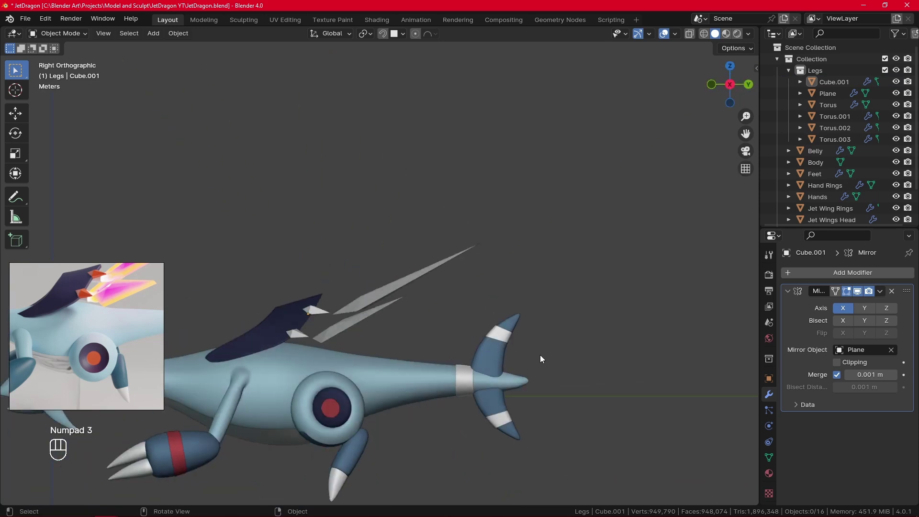
Step: Separate the small back plate spikes from the wing crystals into their own object
click(383, 306)
key(Tab)
middle_drag(395, 307, 316, 313)
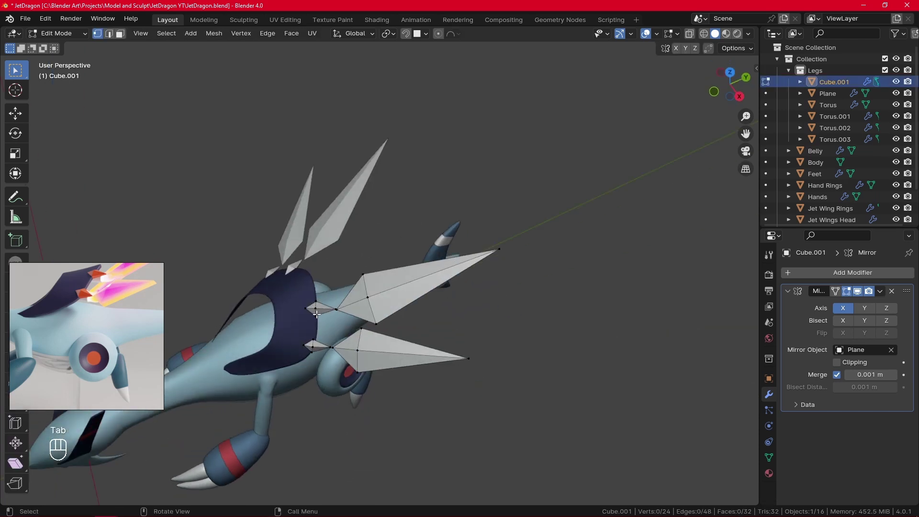
key(l)
key(p)
click(325, 348)
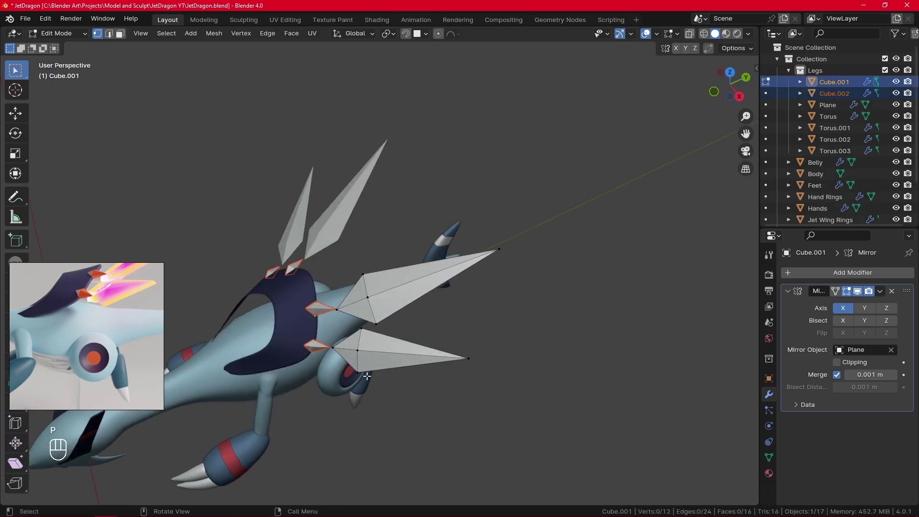
key(Tab)
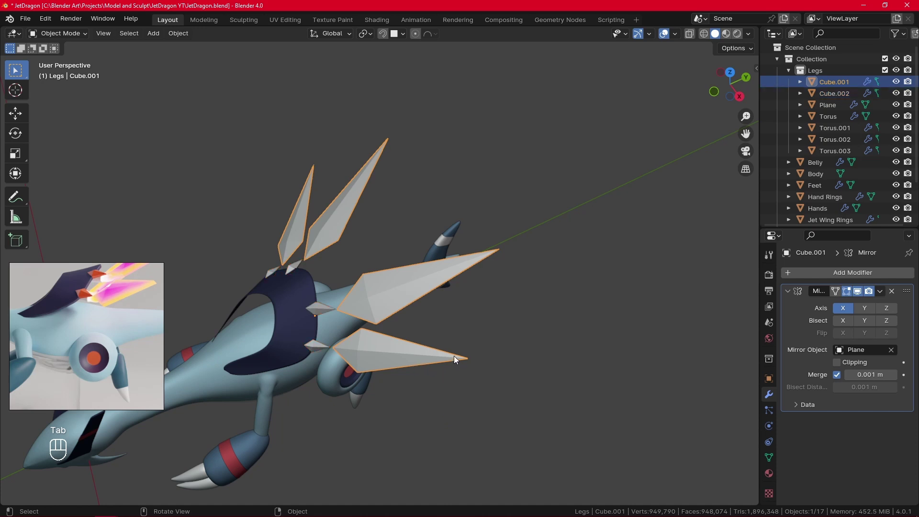
Step: Try smooth shading on the wing crystals and restore their flat shading
middle_drag(562, 280, 579, 352)
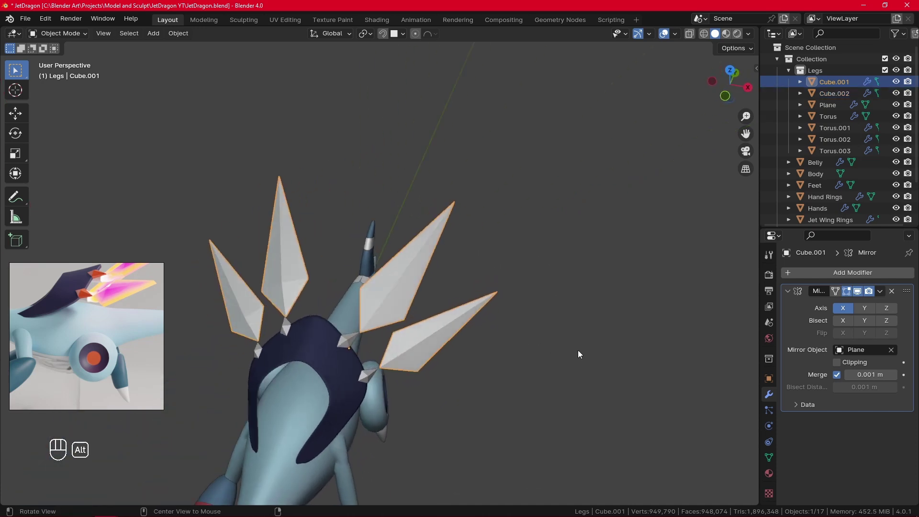
right_click(449, 333)
click(444, 305)
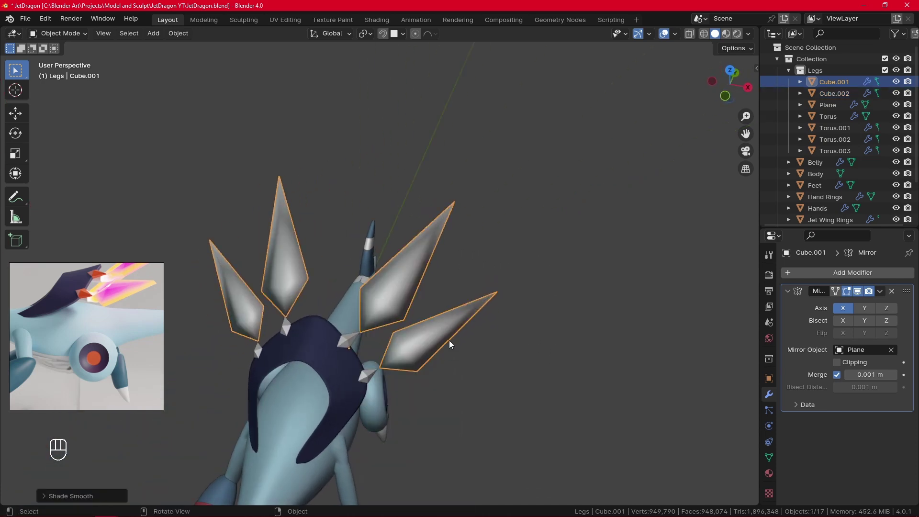
right_click(449, 340)
click(439, 327)
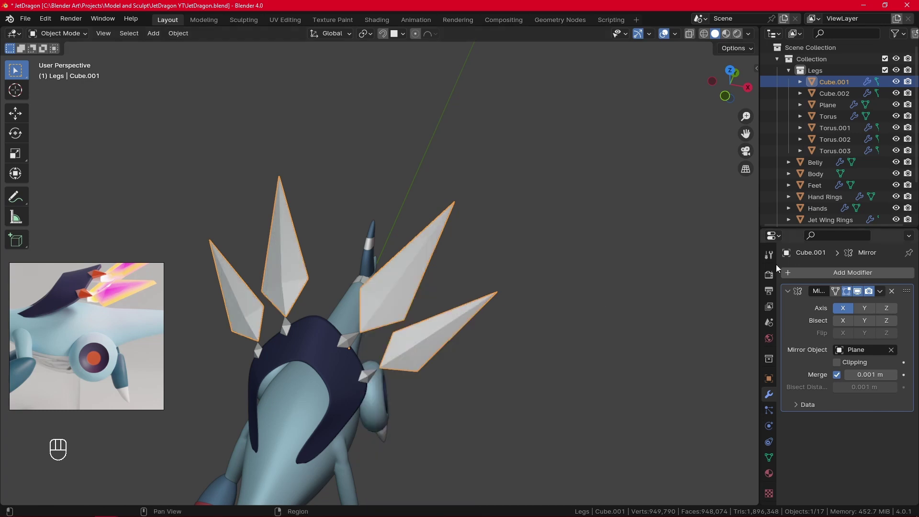
click(822, 271)
click(814, 269)
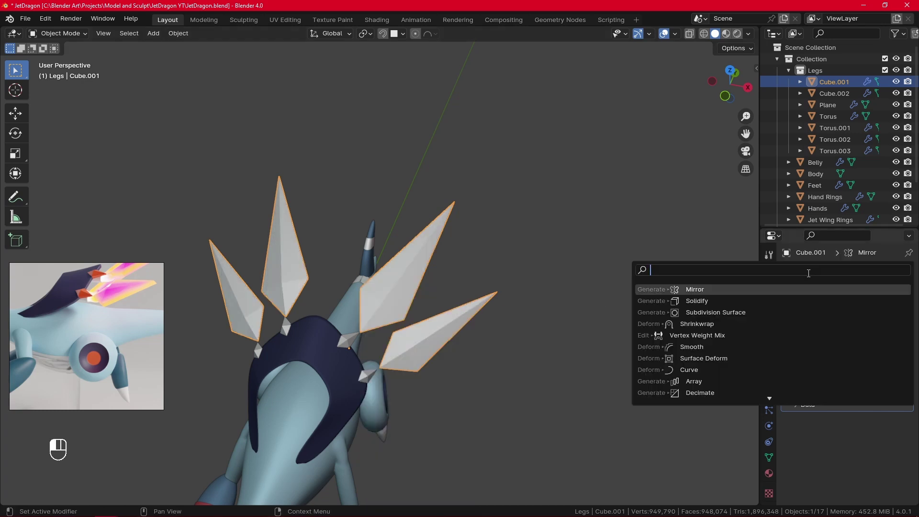
key(Escape)
middle_drag(617, 273, 368, 361)
click(338, 360)
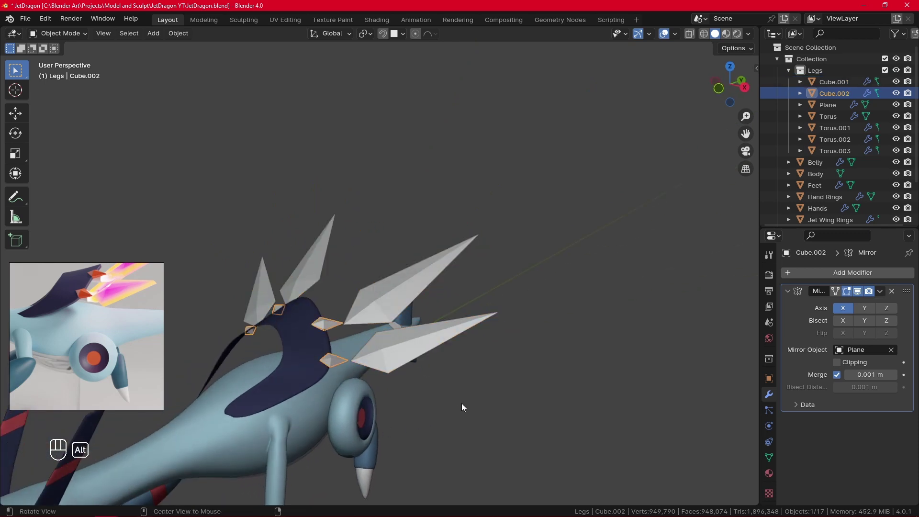
Step: Add a loop cut across the back plate's mesh and slide it close to the plate's front end
middle_drag(461, 403, 506, 344)
click(266, 335)
right_click(392, 309)
click(388, 308)
click(506, 230)
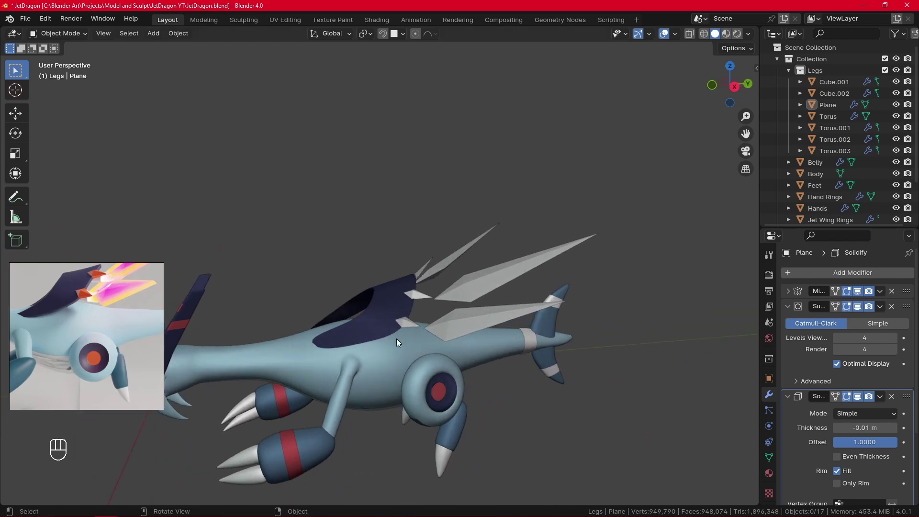
key(Tab)
ctrl+middle_drag(396, 338, 436, 303)
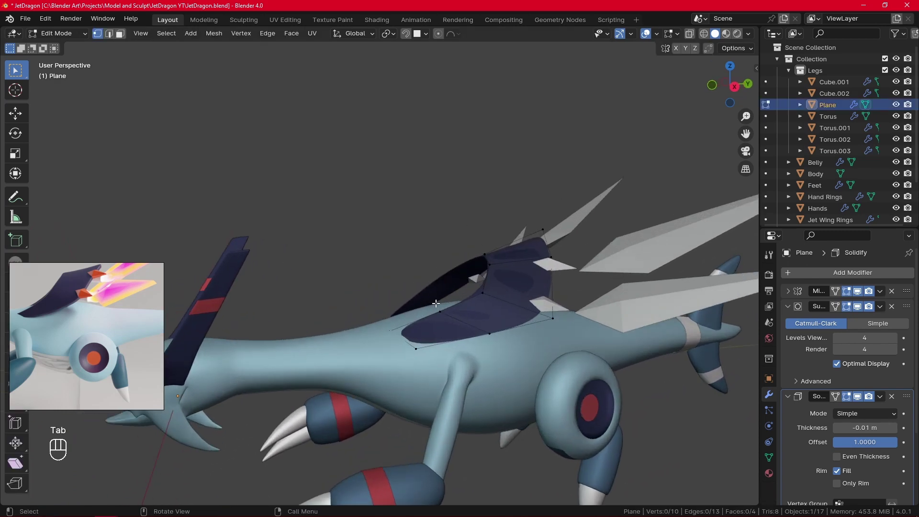
key(ctrl+r)
click(430, 327)
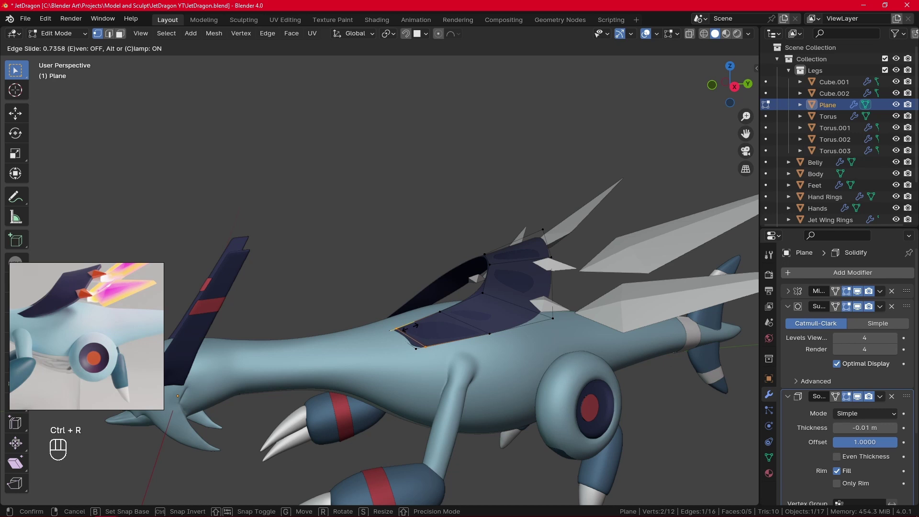
click(407, 330)
click(413, 350)
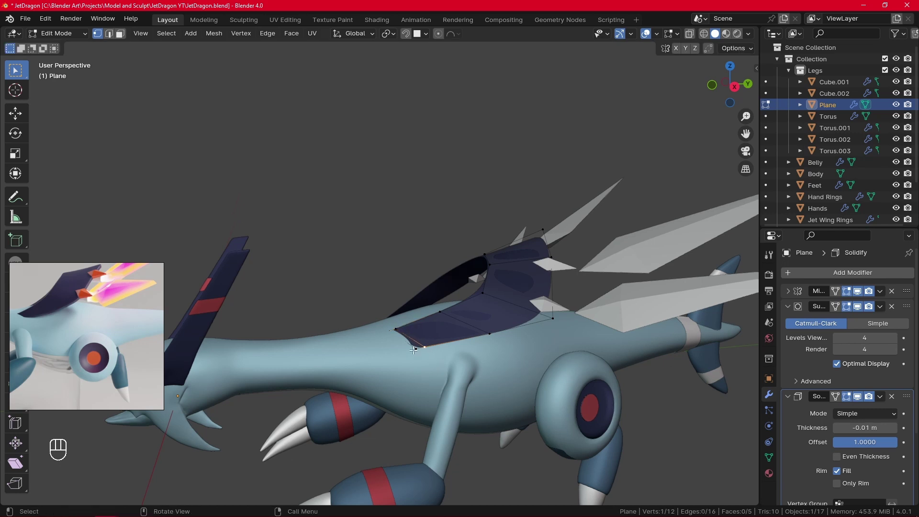
key(Tab)
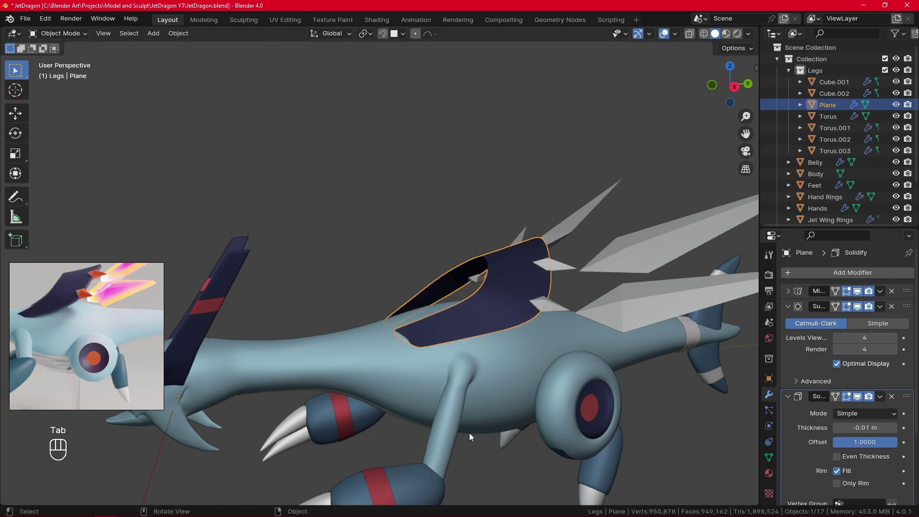
Step: Delete the two outermost vertices at the back plate's front end, beyond the loop cut
click(452, 342)
key(Tab)
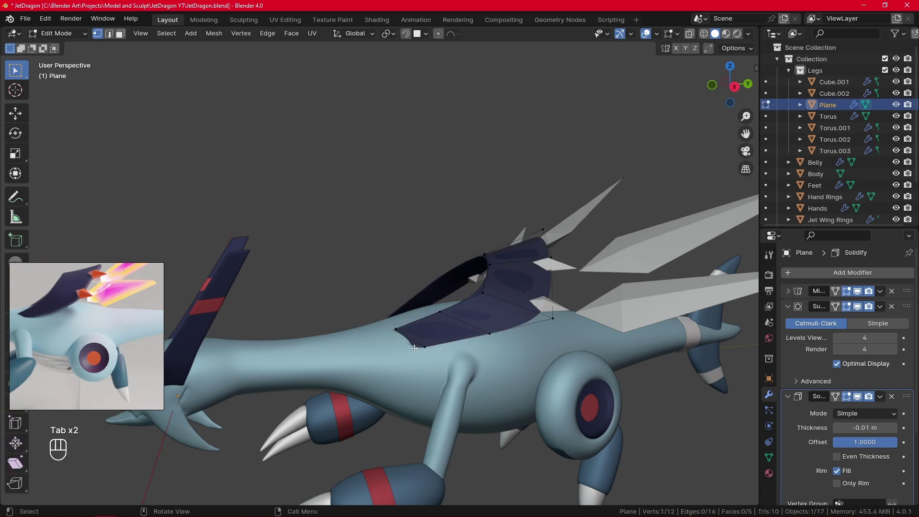
key(g)
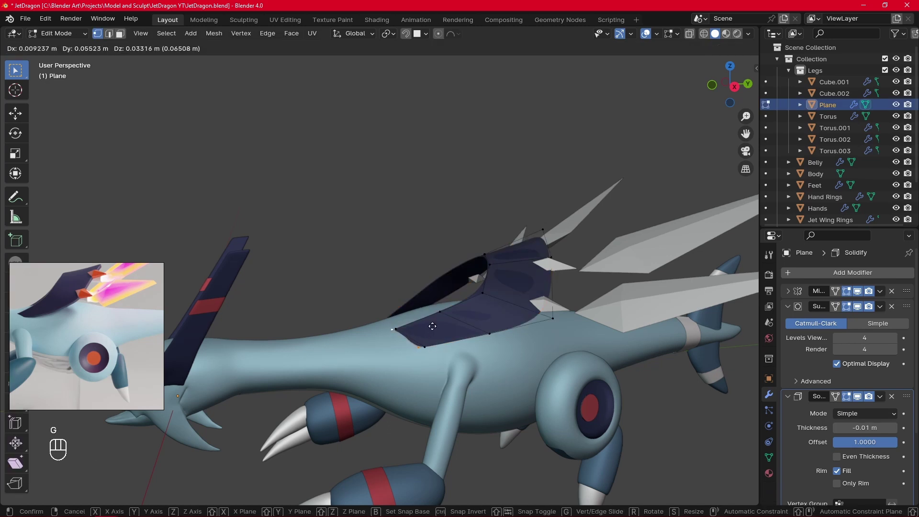
click(431, 328)
key(x)
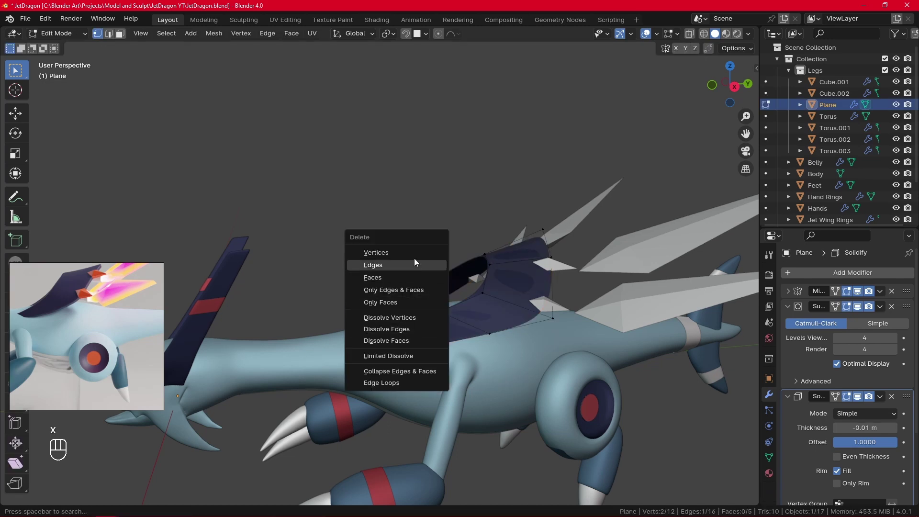
click(415, 253)
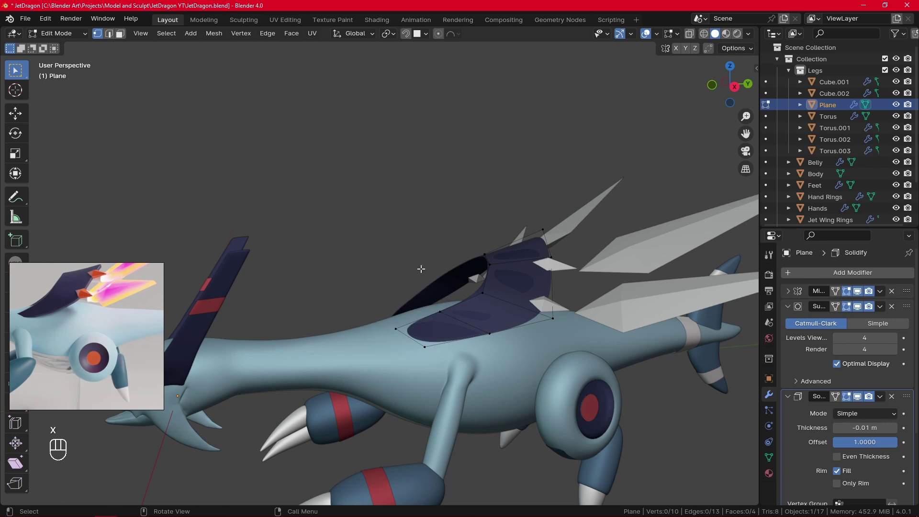
Step: Add another loop cut near the back plate's shortened front end to sharpen its corners, and return to Object Mode
key(ctrl+r)
click(446, 330)
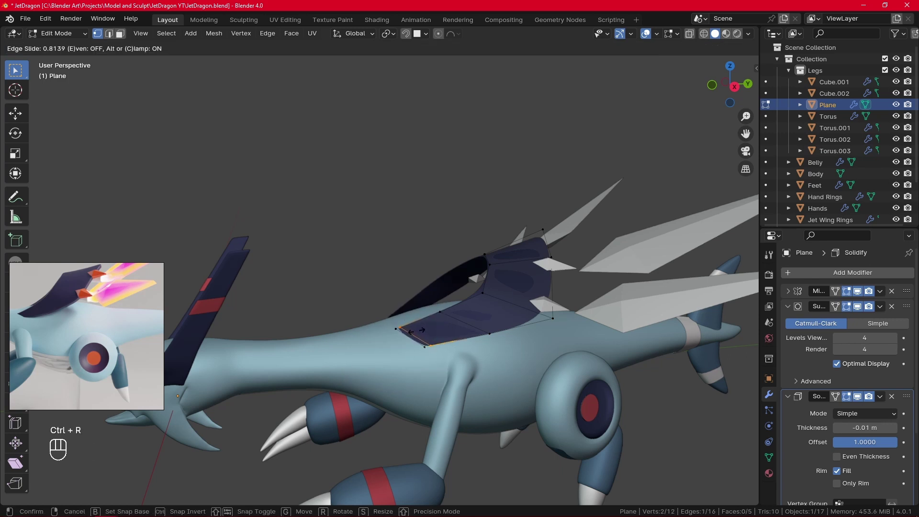
click(416, 331)
key(Tab)
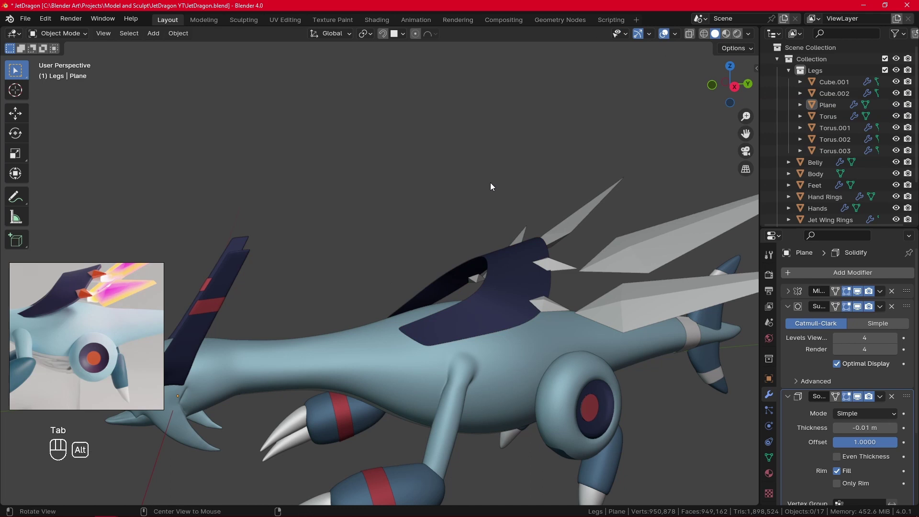
Step: Show the whole dragon in right side view and save JetDragon.blend
ctrl+alt+drag(490, 182, 571, 335)
key(KP_3)
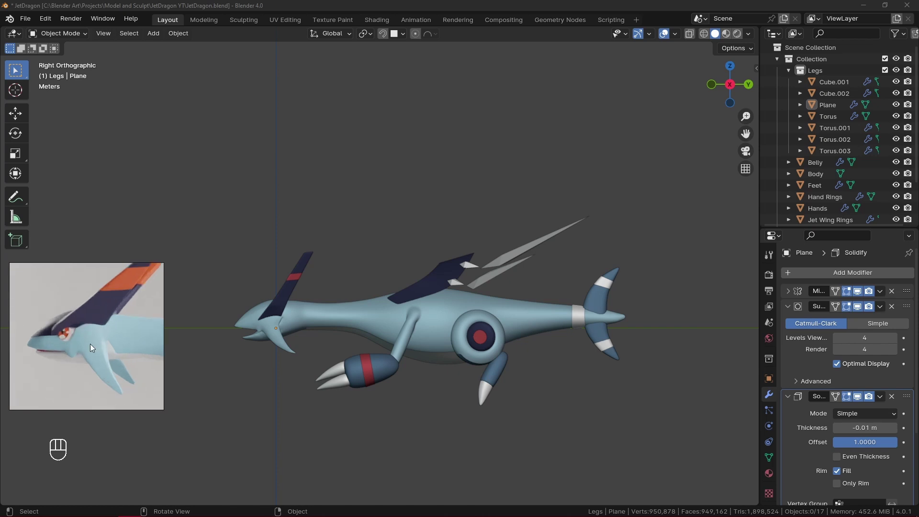
click(159, 101)
click(22, 20)
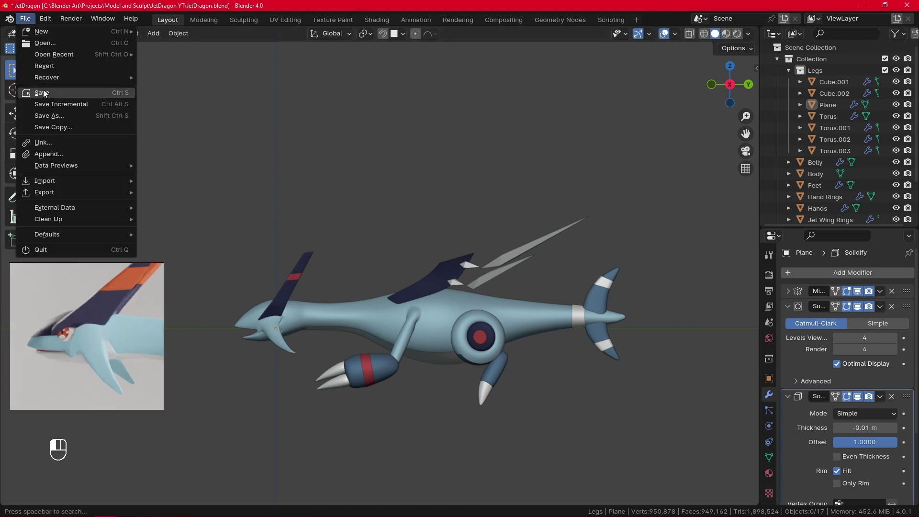
click(44, 93)
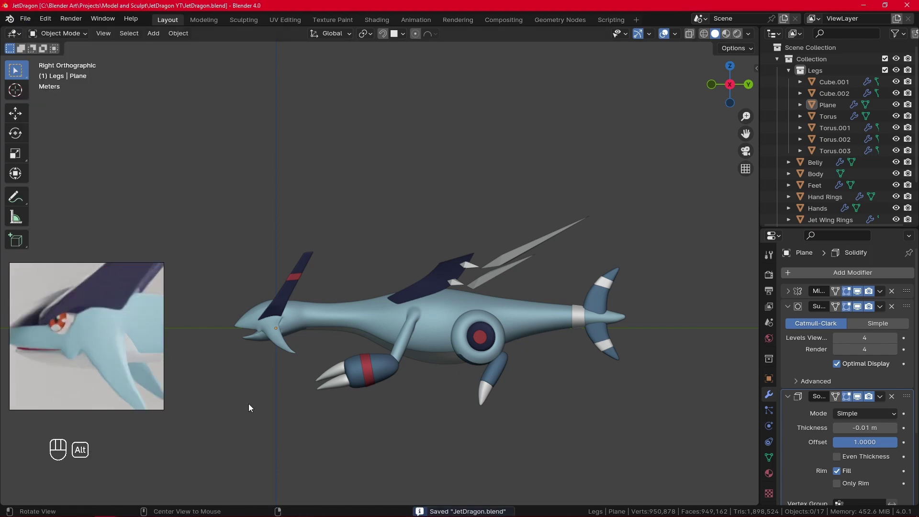
Step: Focus on the dragon's head and turn on display of the 3D cursor in the viewport overlays
alt+drag(249, 408, 350, 312)
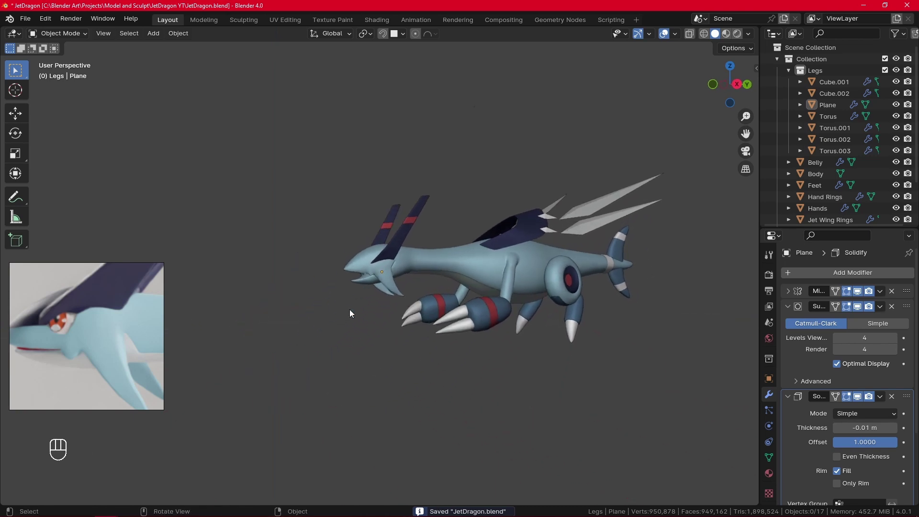
scroll(363, 287, up, 5)
shift+click(388, 257)
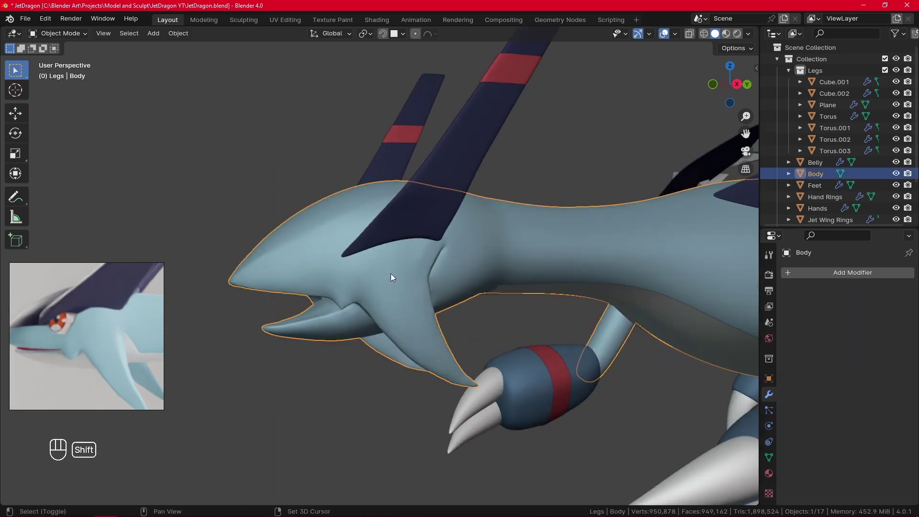
shift+middle_drag(391, 277, 388, 273)
click(675, 34)
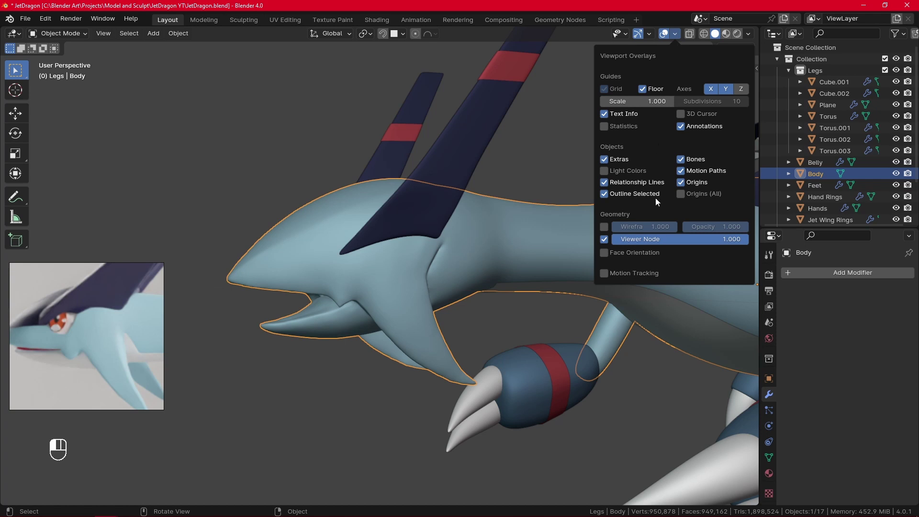
click(499, 179)
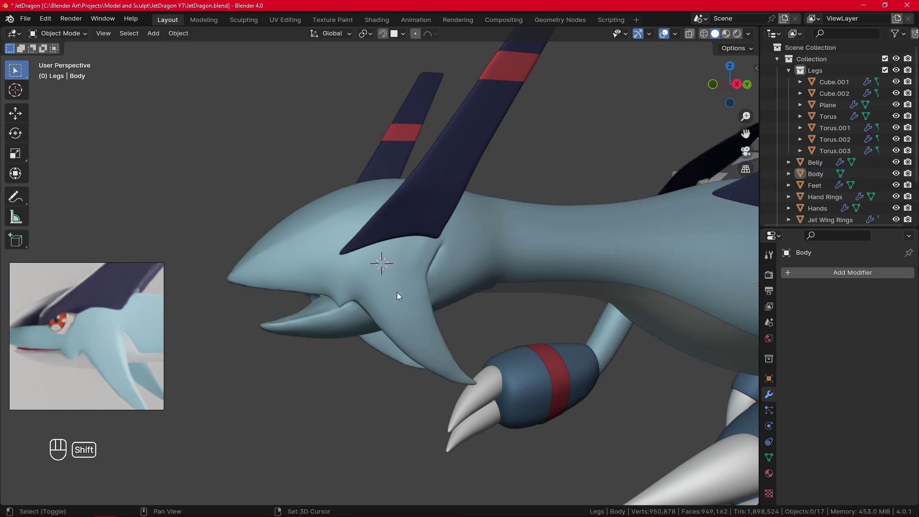
Step: Place the 3D cursor on the side of the head just below the antenna's base, and restore the Select Box tool
click(21, 97)
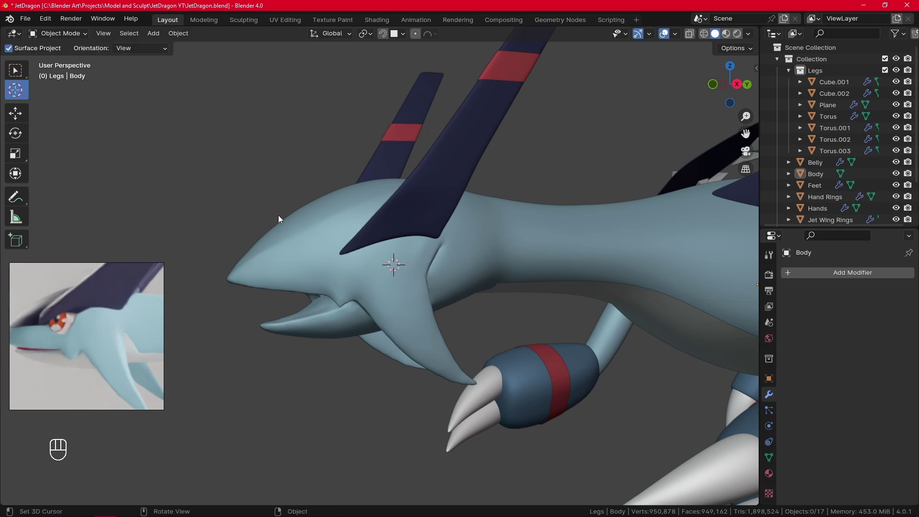
middle_drag(410, 269, 390, 263)
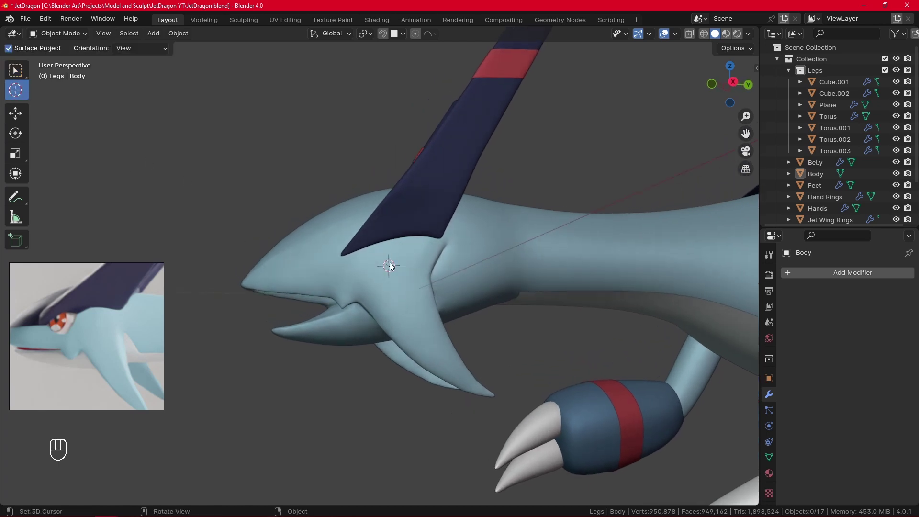
click(22, 74)
click(22, 74)
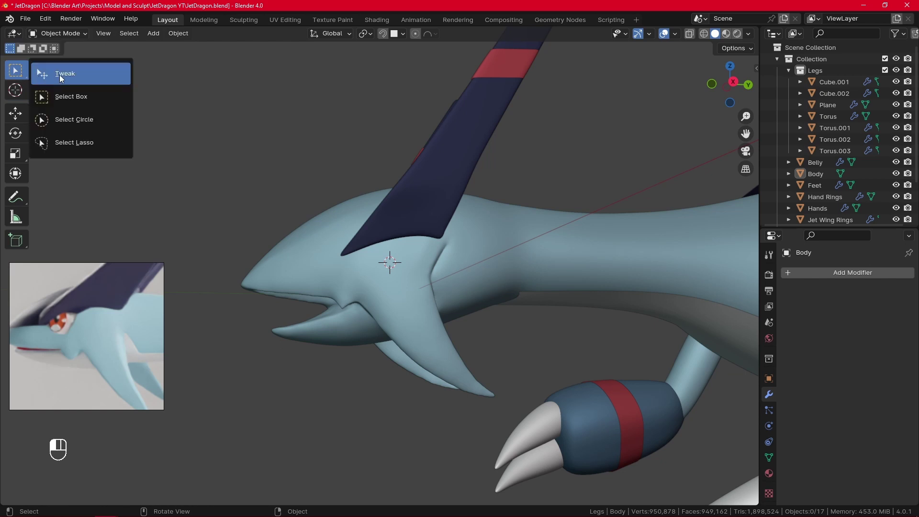
click(64, 99)
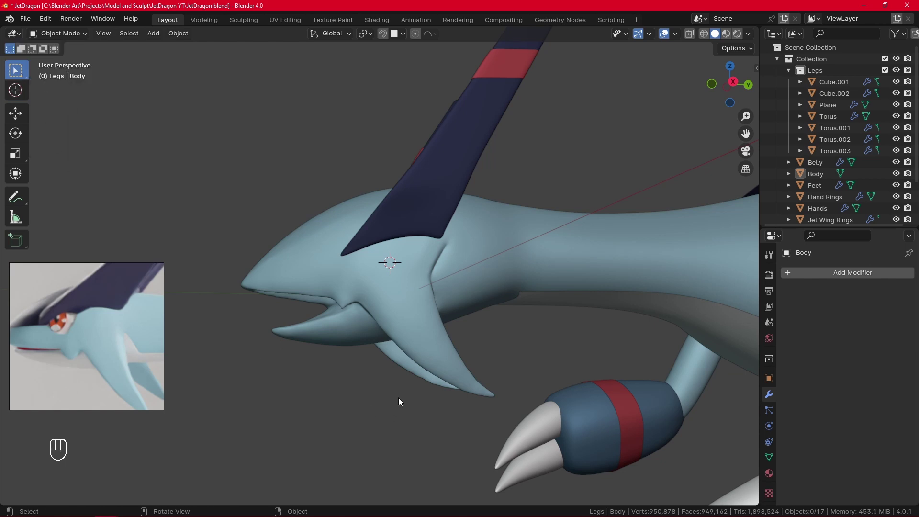
Step: Add a plane at the 3D cursor and rotate its mesh 90° about the global X axis
middle_drag(398, 398, 410, 324)
key(shift+a)
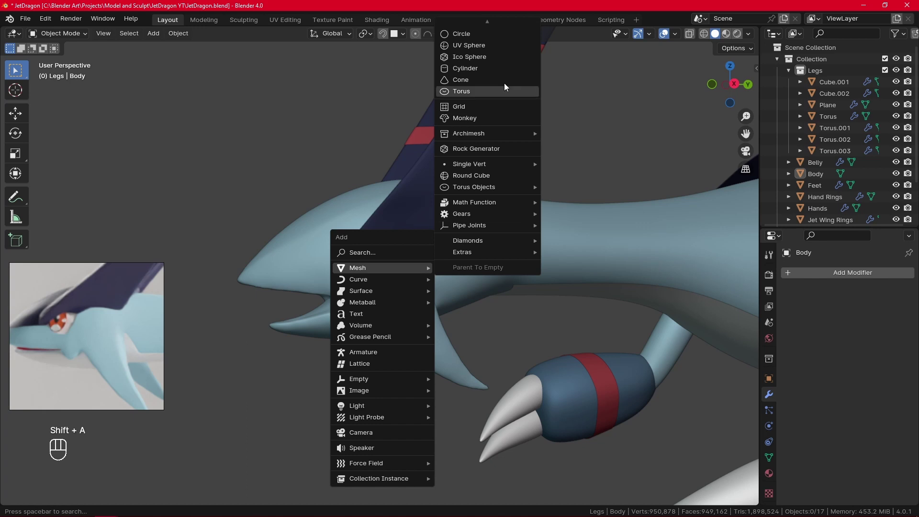
mouse_move(487, 24)
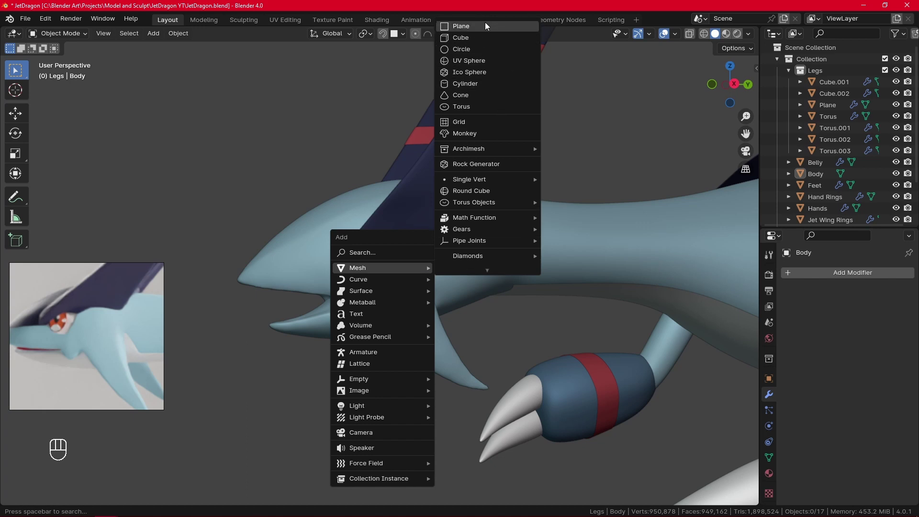
click(482, 27)
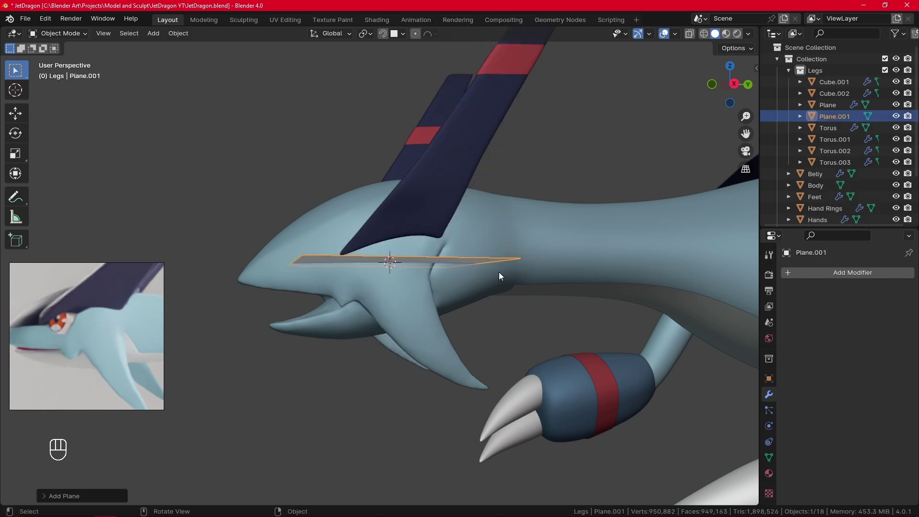
middle_drag(499, 277, 485, 264)
key(Tab)
text(rx)
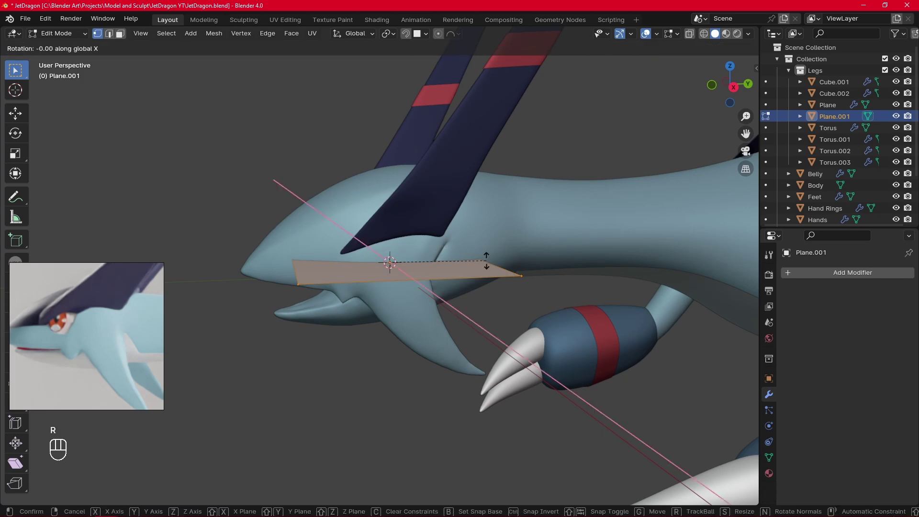
text(90)
click(488, 261)
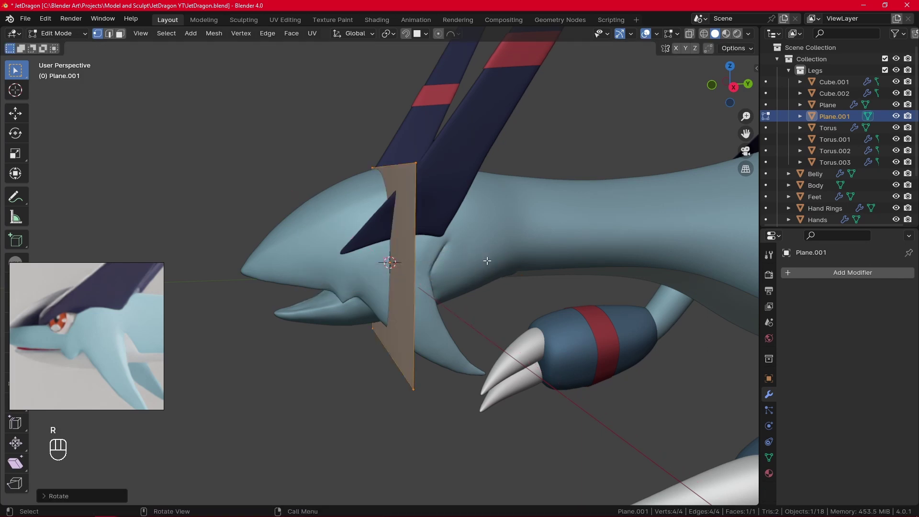
Step: Rotate the plane's mesh 90° about the global Z axis and scale it down to roughly eye size on the head
key(r)
key(y)
text(z)
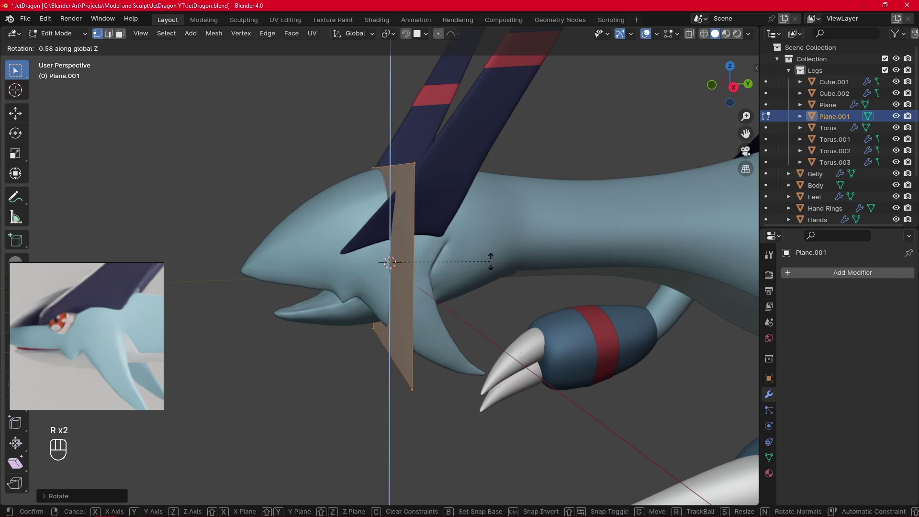
text(90)
click(490, 261)
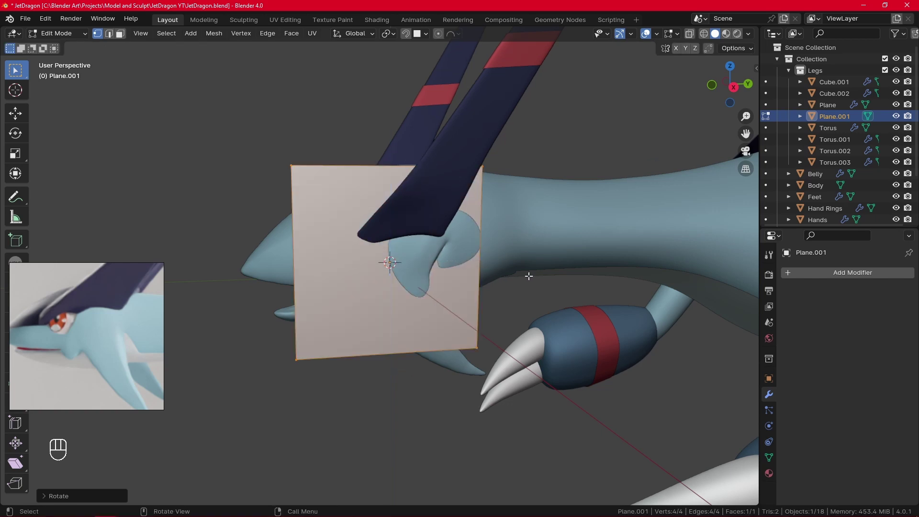
key(s)
click(441, 285)
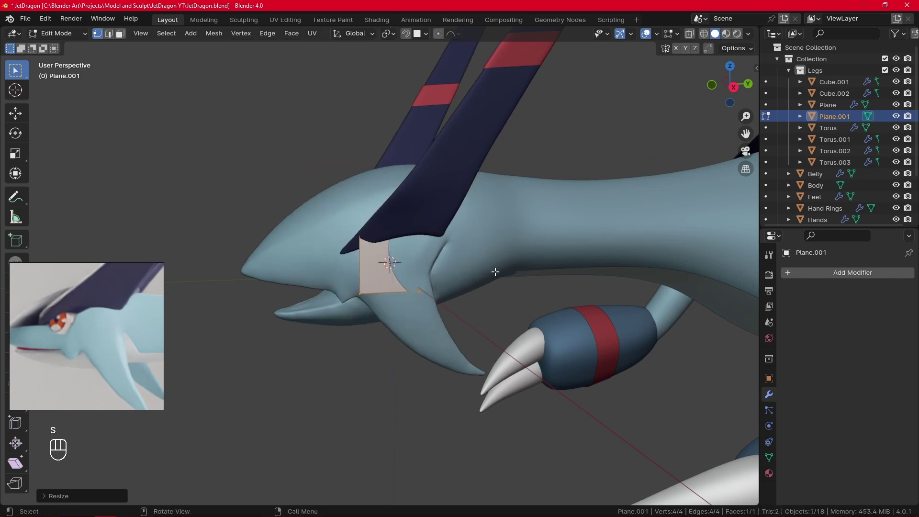
Step: Isolate the eye plane in local view and select its two bottom vertices
key(KP_Divide)
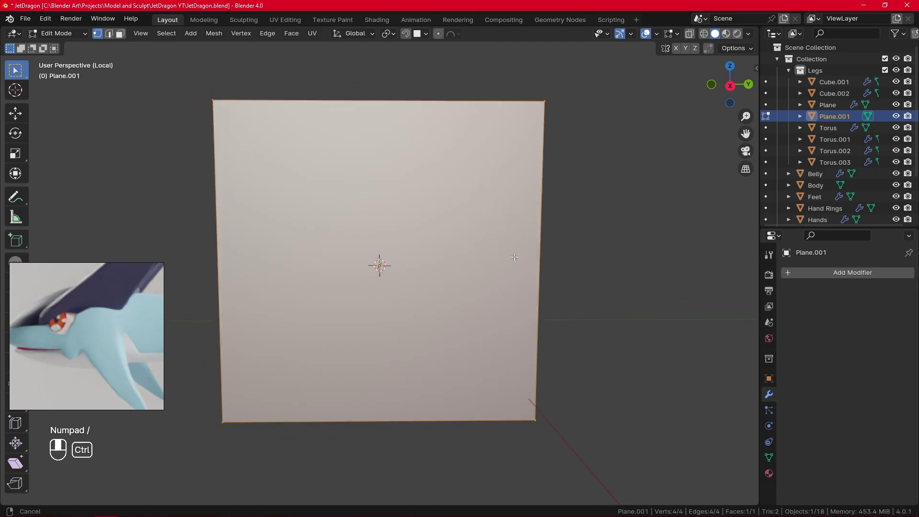
key(alt+a)
click(476, 362)
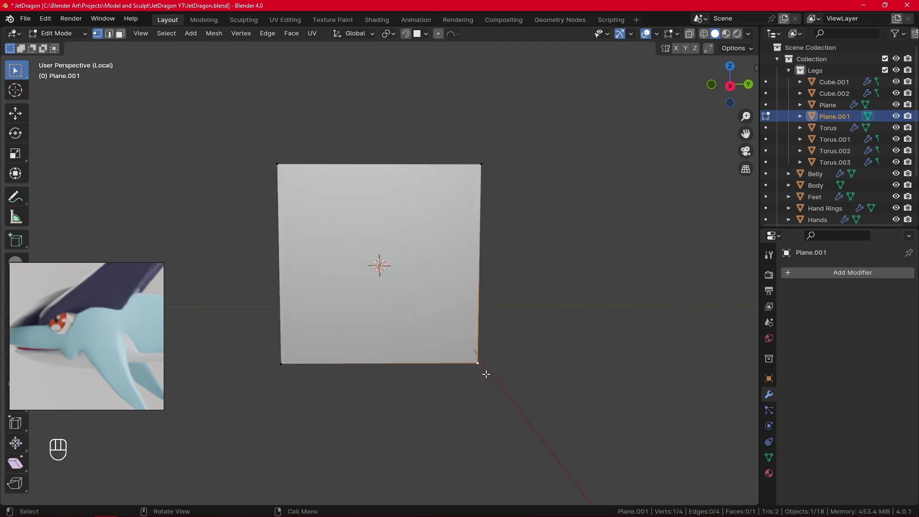
shift+click(293, 366)
Step: Try to merge the two bottom vertices at their center and add a loop cut to the resulting triangle
key(m)
click(401, 332)
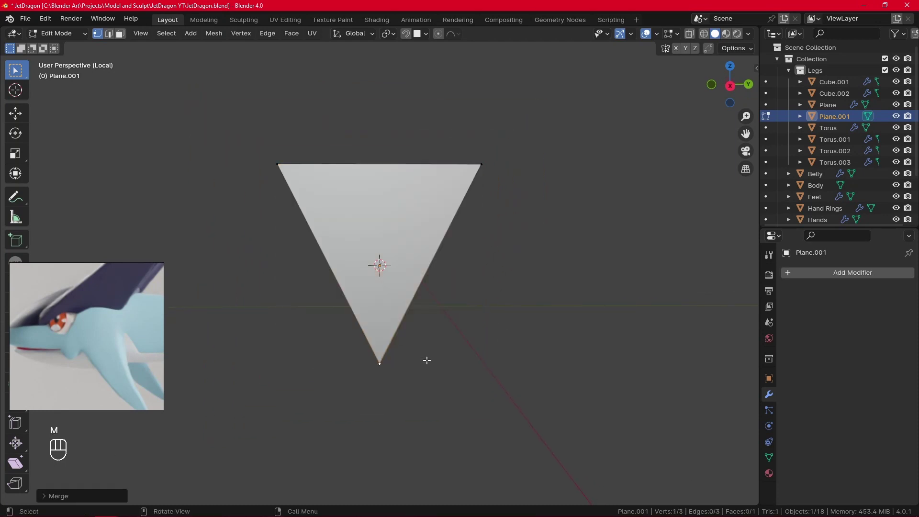
click(460, 275)
key(ctrl+r)
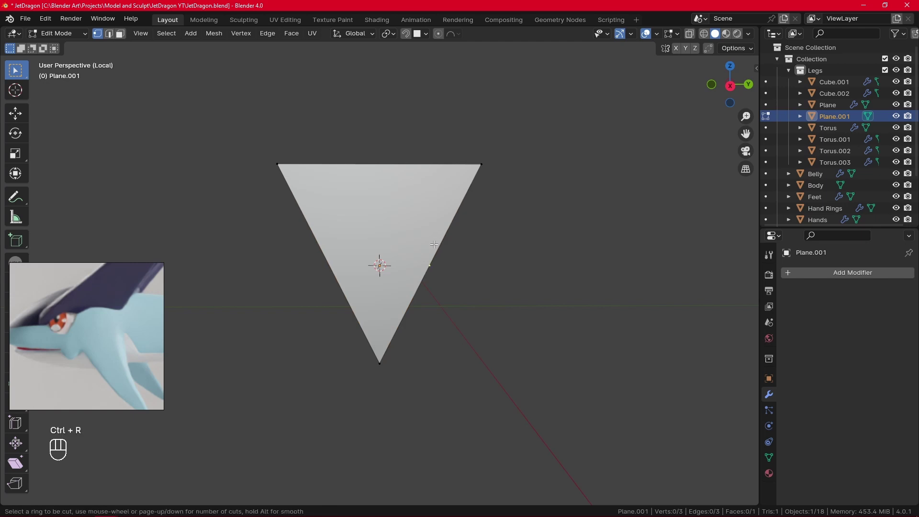
key(ctrl+z)
key(ctrl+z)
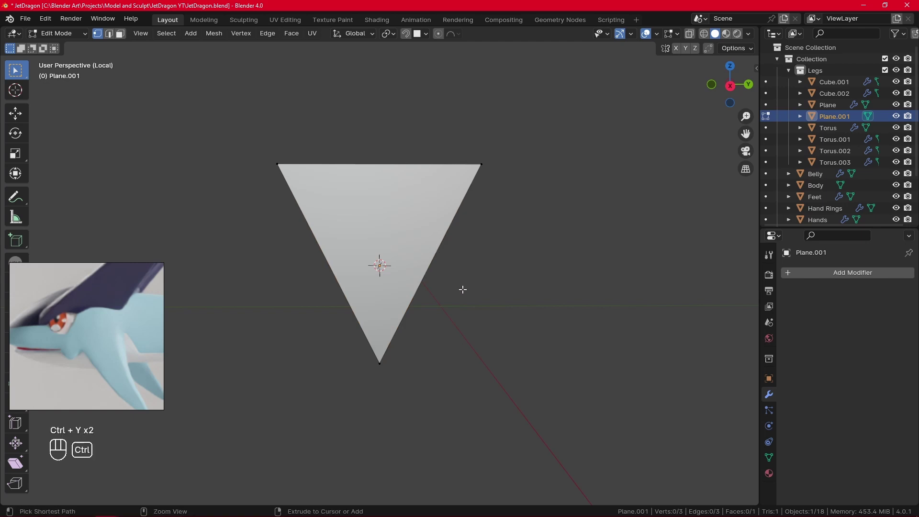
Step: Scale the eye plane's bottom edge down to a short edge, tapering the shape toward its lower end
key(s)
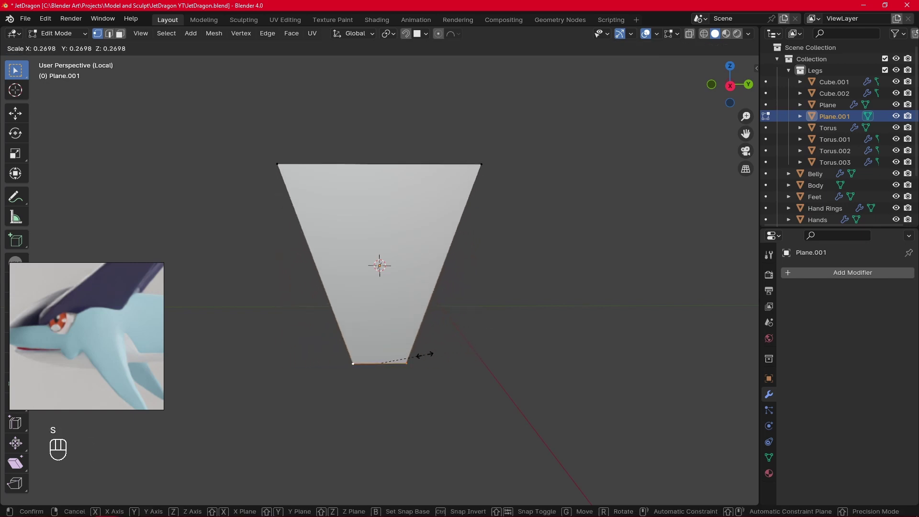
click(402, 365)
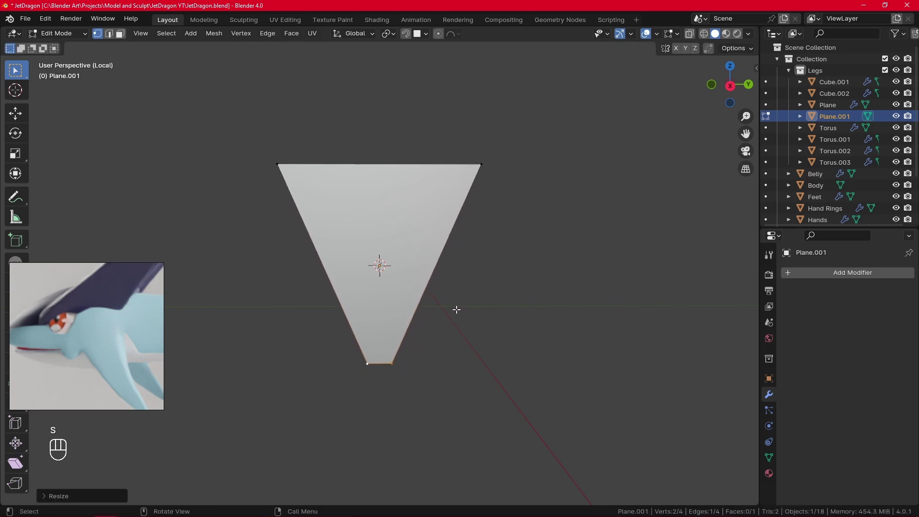
ctrl+drag(461, 314, 450, 288)
Step: Add a horizontal loop cut across the middle of the tapered shape and widen it by a factor of about 1.42
key(ctrl+r)
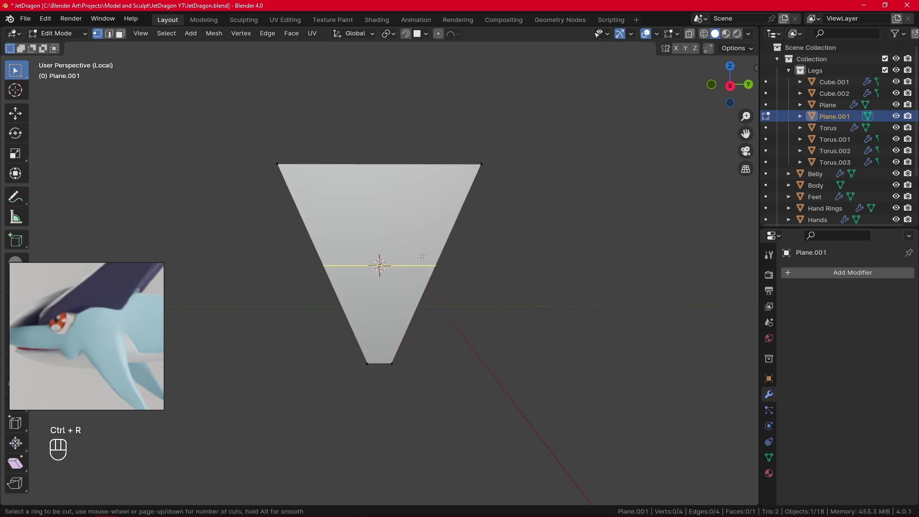
click(433, 254)
key(s)
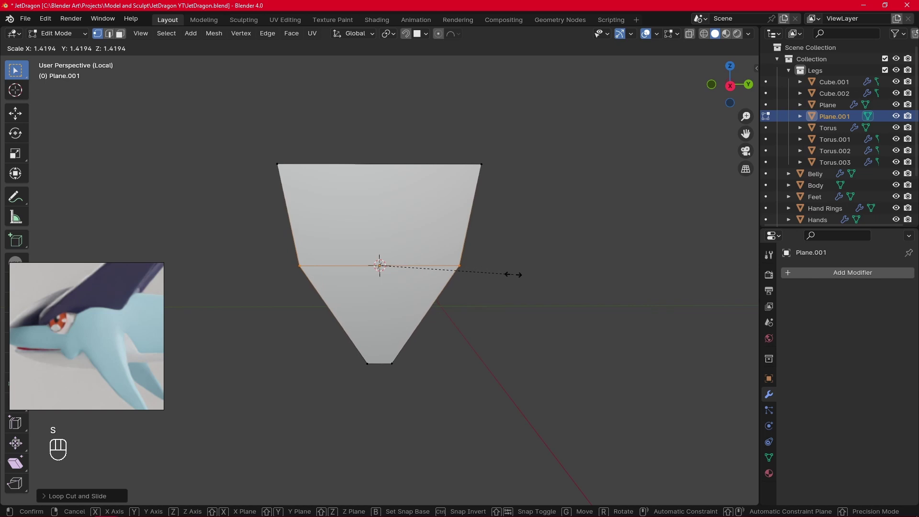
click(512, 274)
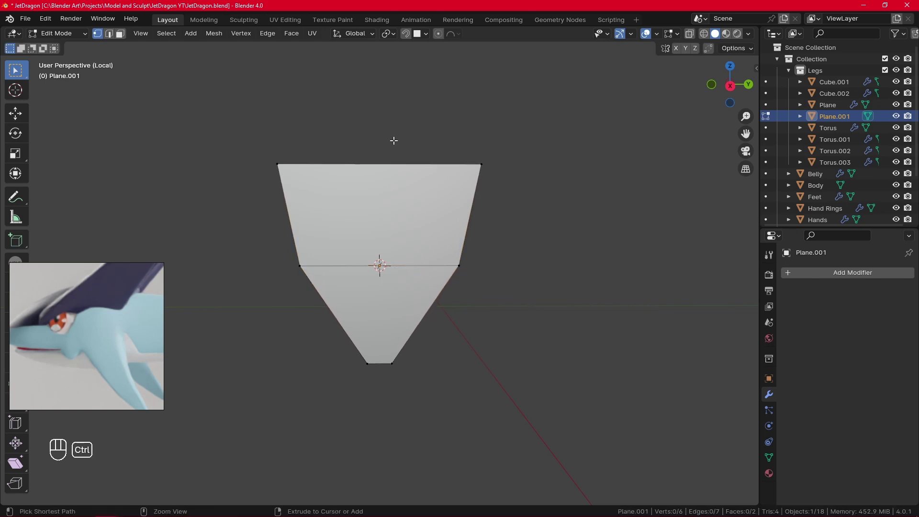
Step: Add a centered vertical loop cut through the eye shape
key(ctrl+r)
click(392, 164)
key(Escape)
Step: Lower the eye shape's two top corner vertices about 0.073 m along Z, leaving the top middle vertex as the peak
click(420, 162)
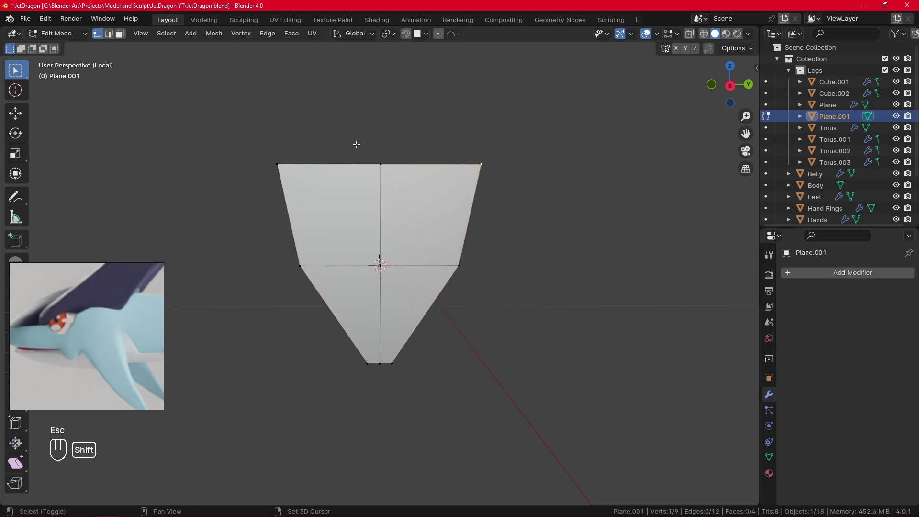
key(s)
right_click(512, 202)
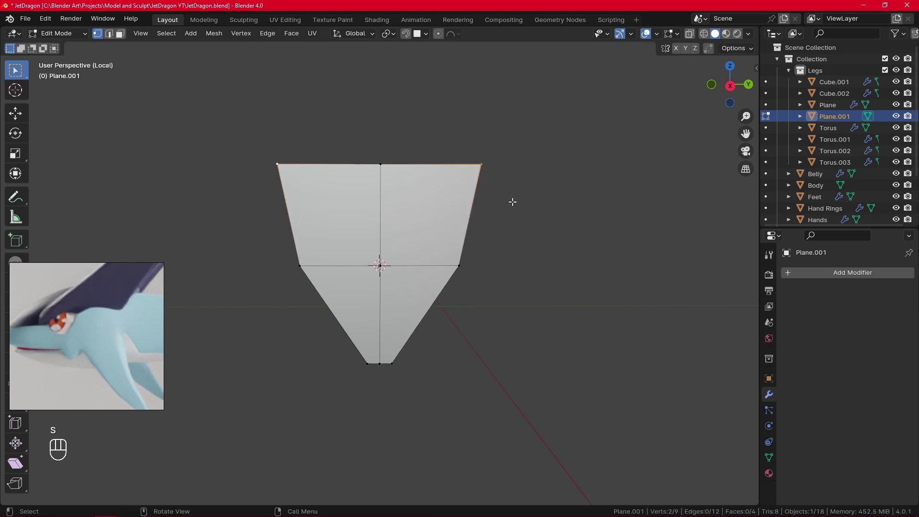
key(g)
key(z)
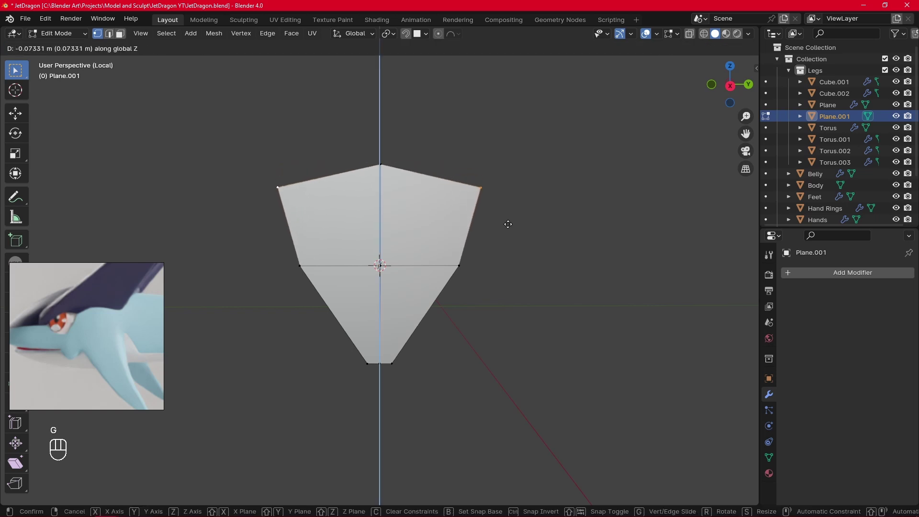
click(509, 224)
Step: Add a Subdivision Surface modifier to the eye shape and set its viewport levels to 4
click(812, 274)
text(s)
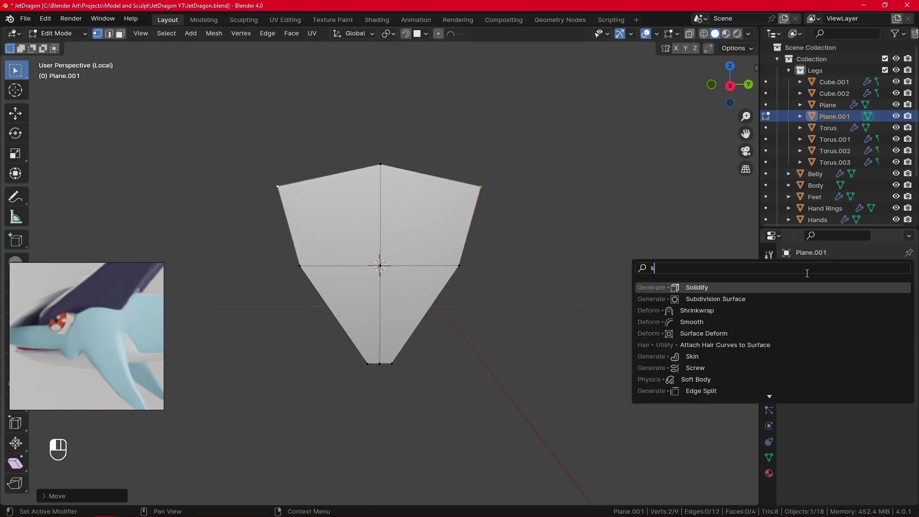
click(802, 299)
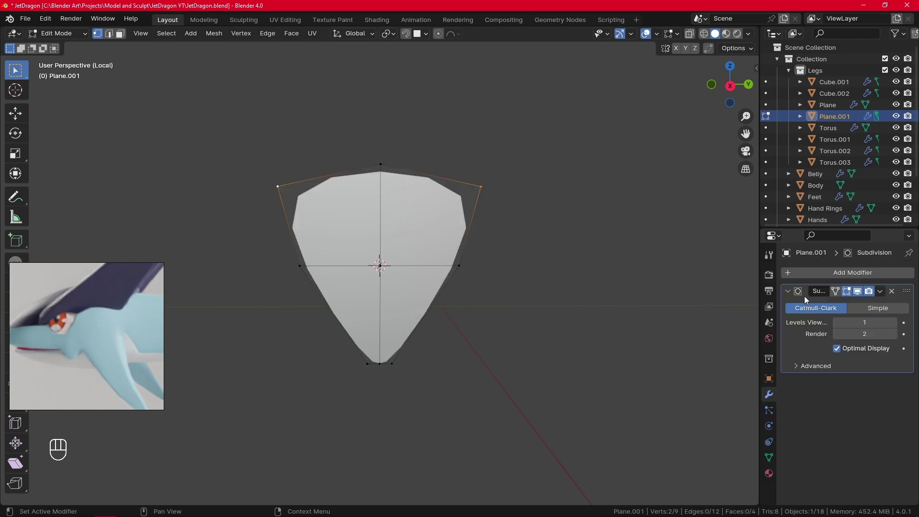
click(894, 323)
click(895, 323)
click(895, 323)
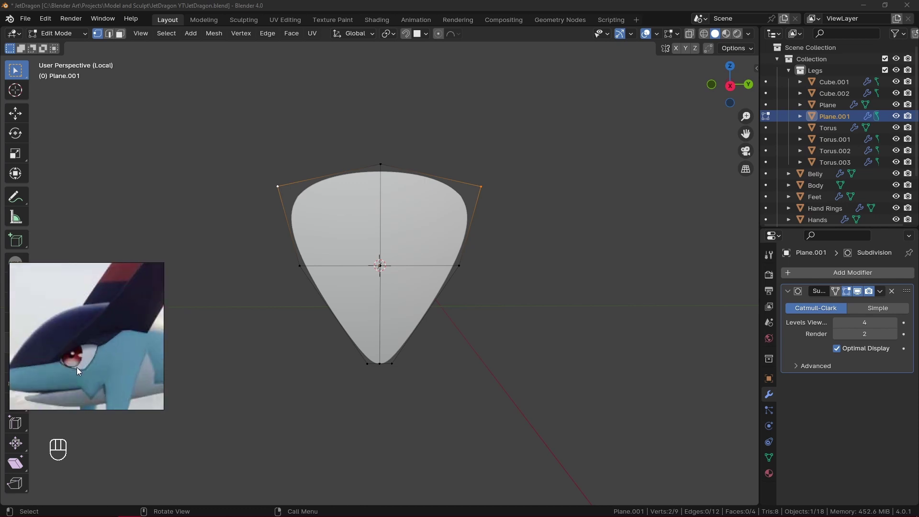
Step: Select the whole eye mesh and tilt it about 7° counterclockwise to follow the reference eye
click(509, 274)
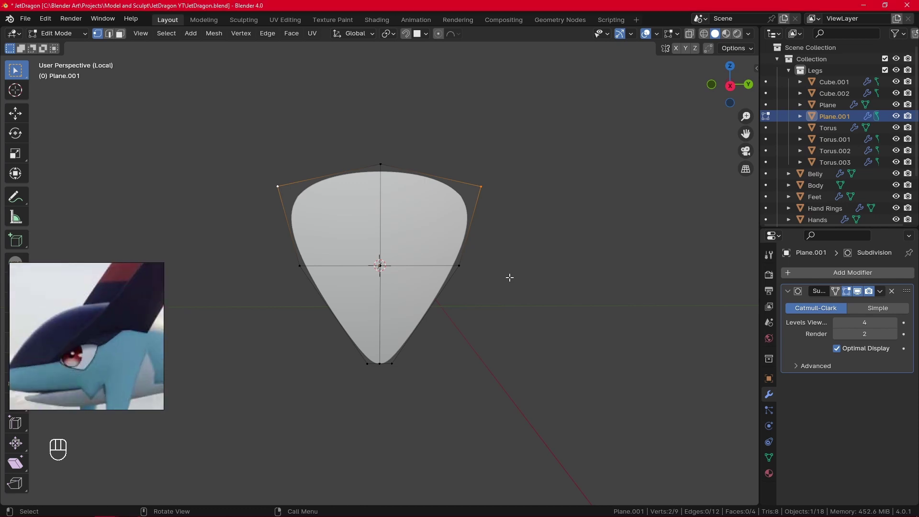
click(284, 182)
shift+click(300, 265)
click(430, 208)
key(a)
key(r)
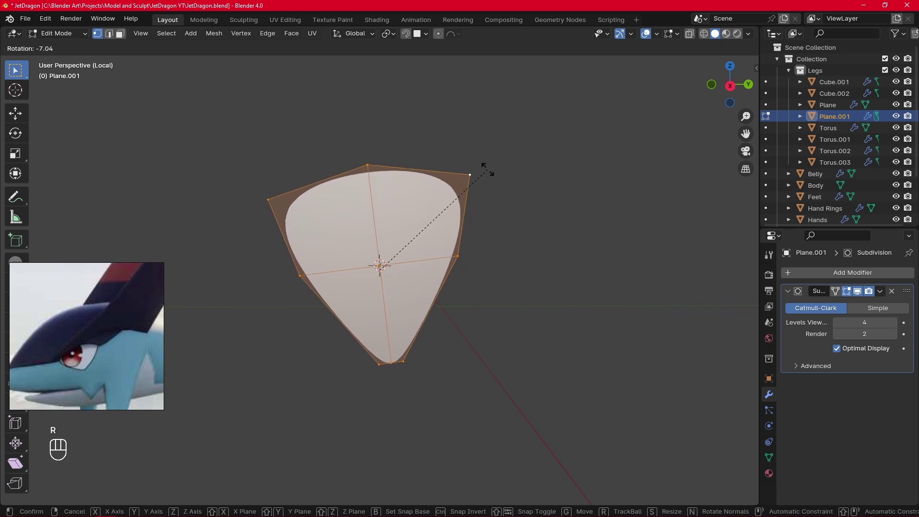
click(469, 172)
Step: In right orthographic view, move the eye's upper front corner vertex about 0.09 m forward and slightly down
click(270, 198)
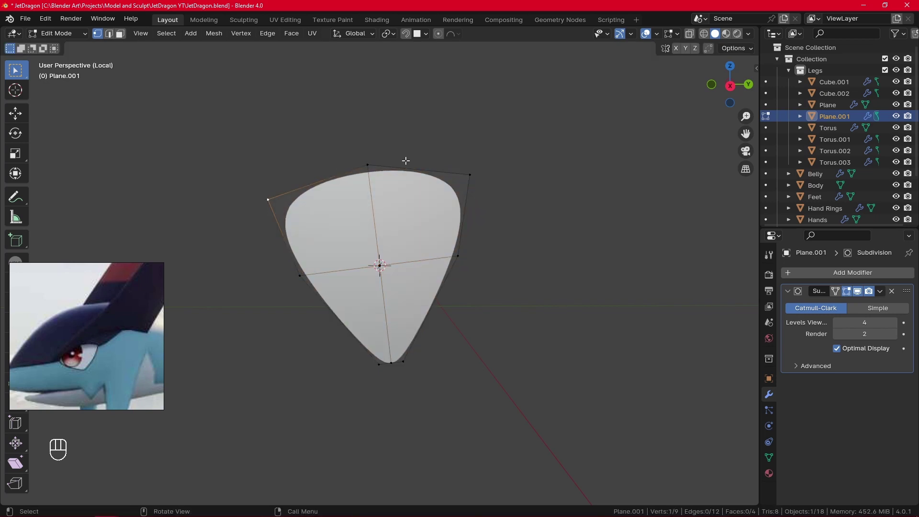
key(g)
right_click(367, 170)
key(KP_3)
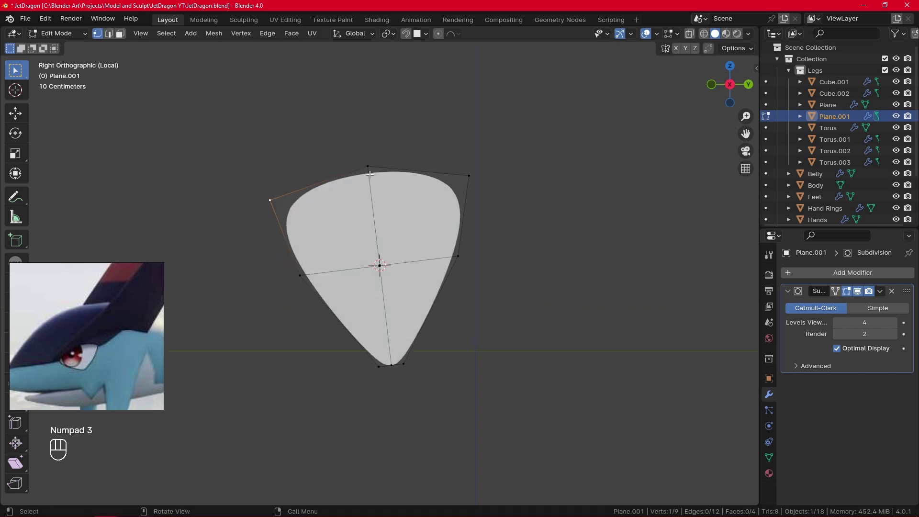
key(g)
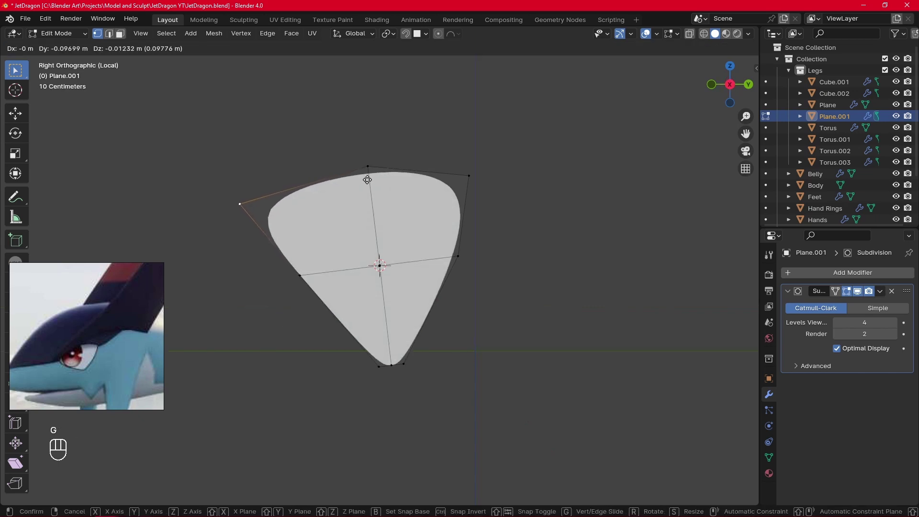
click(368, 182)
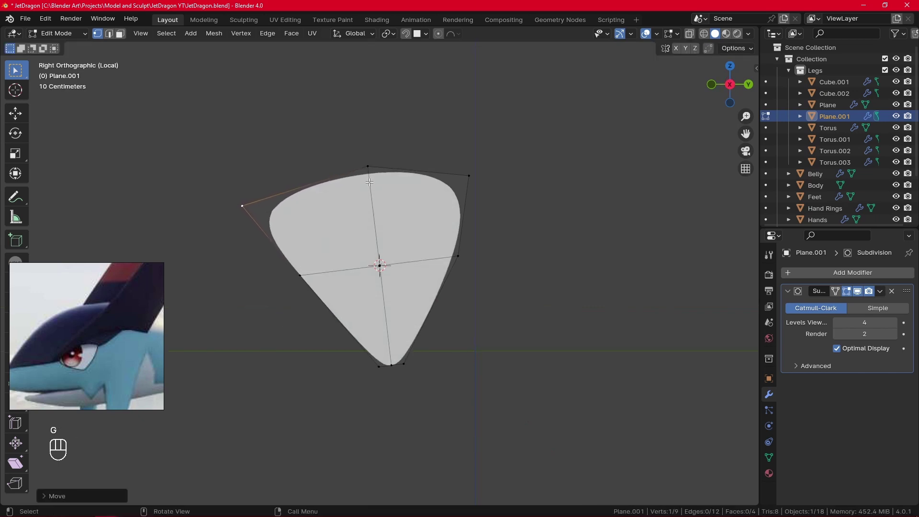
Step: Lower the eye's front middle vertex about 0.045 m and move the lower front corner about 0.07 m up and forward
click(300, 276)
key(g)
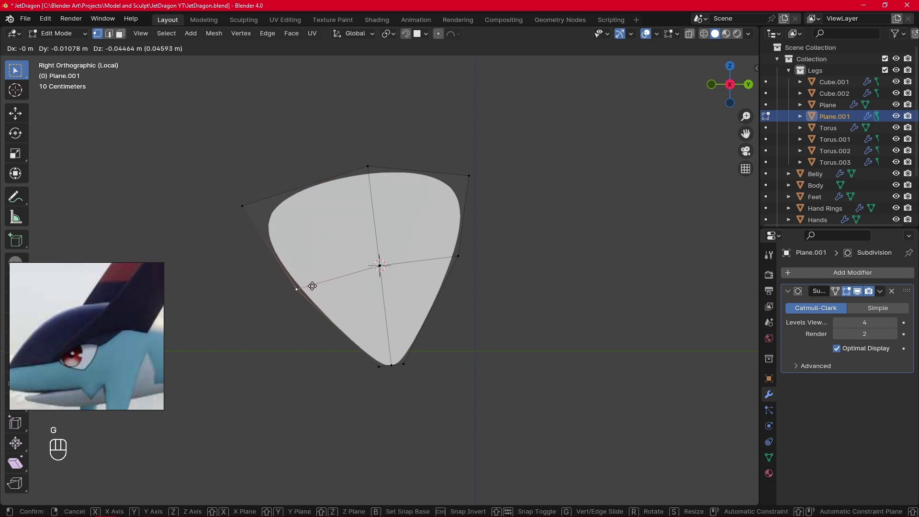
click(312, 285)
click(379, 364)
key(g)
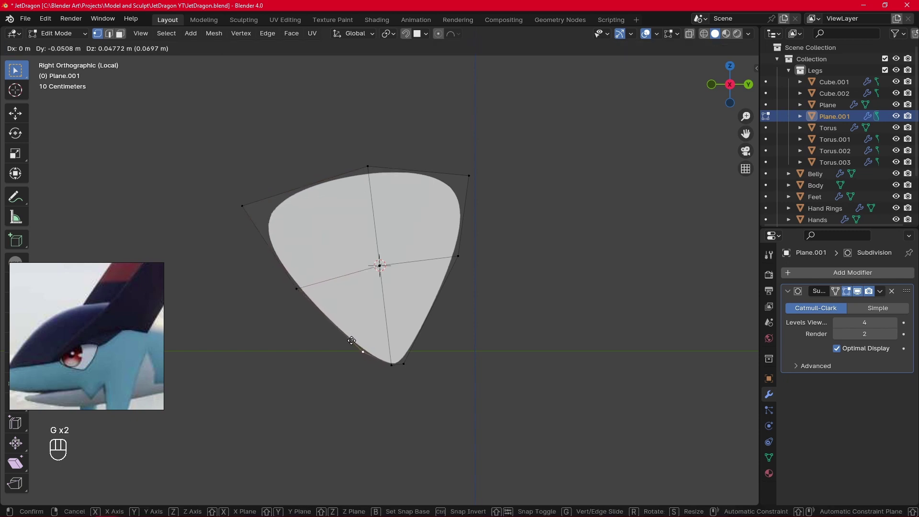
click(349, 339)
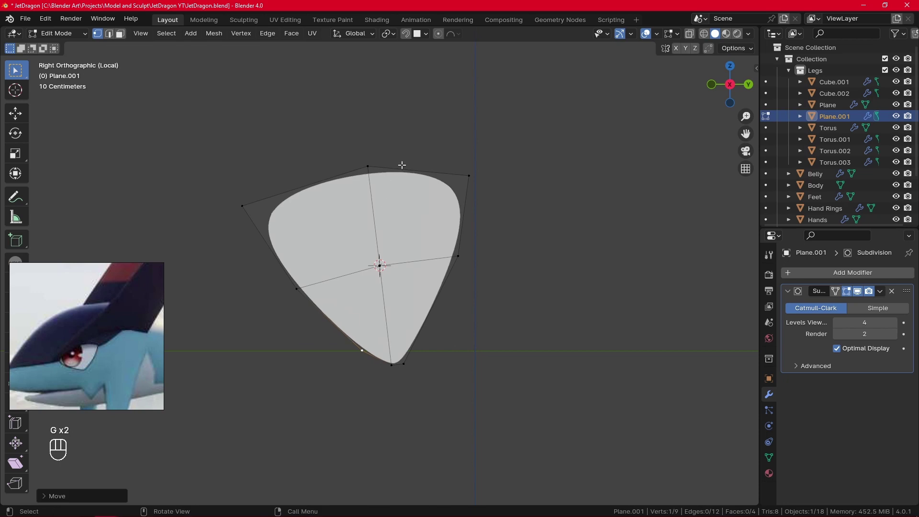
Step: Move the eye's top middle vertex about 0.04 m forward and up, and nudge the upper rear corner slightly outward
click(467, 178)
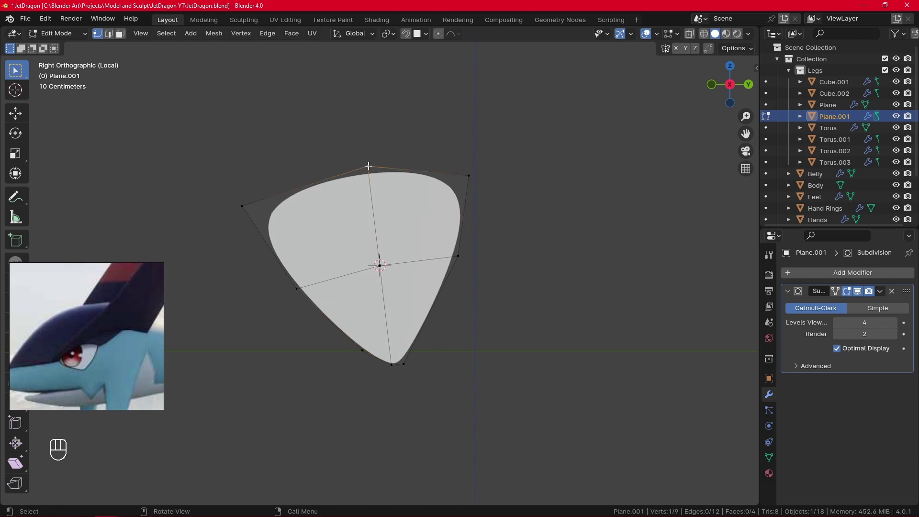
key(g)
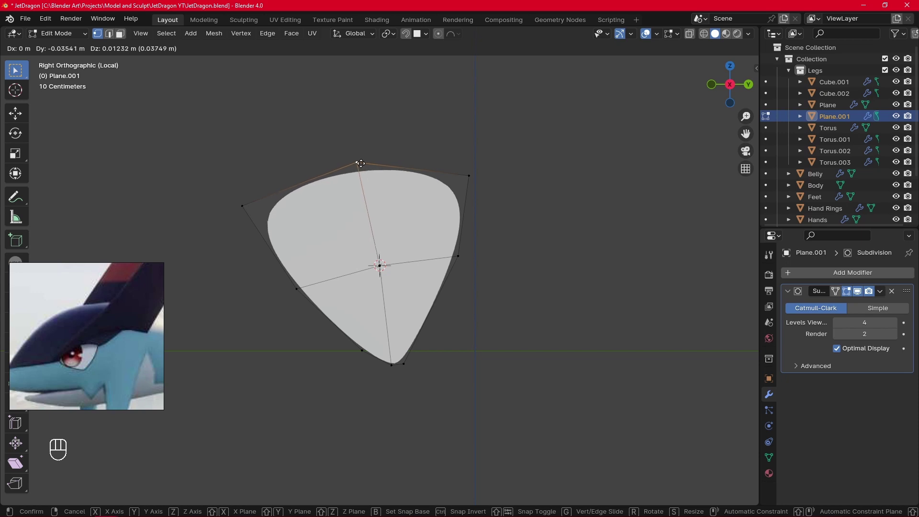
click(360, 163)
click(468, 175)
key(g)
click(470, 178)
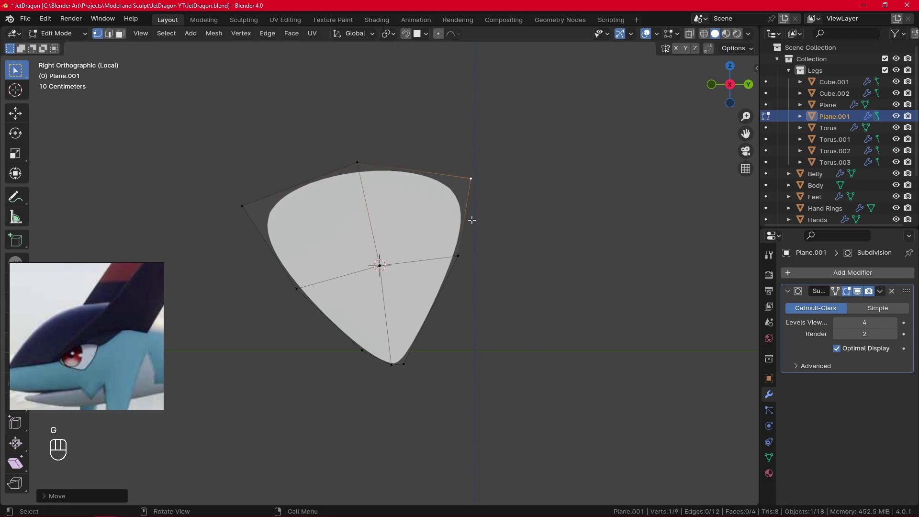
Step: Nudge the eye's rear middle vertex and move the lower rear corner vertex about 0.12 m up and backward
click(460, 257)
key(g)
click(462, 262)
click(405, 363)
key(g)
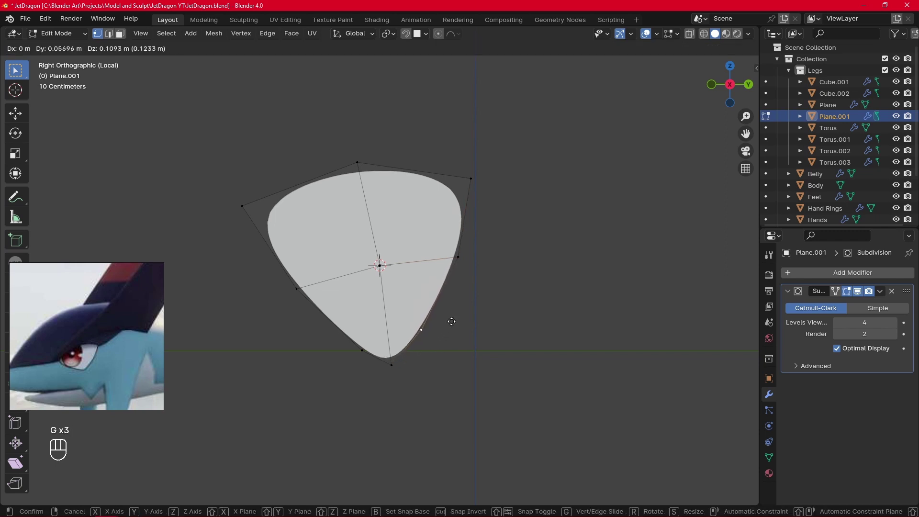
click(451, 322)
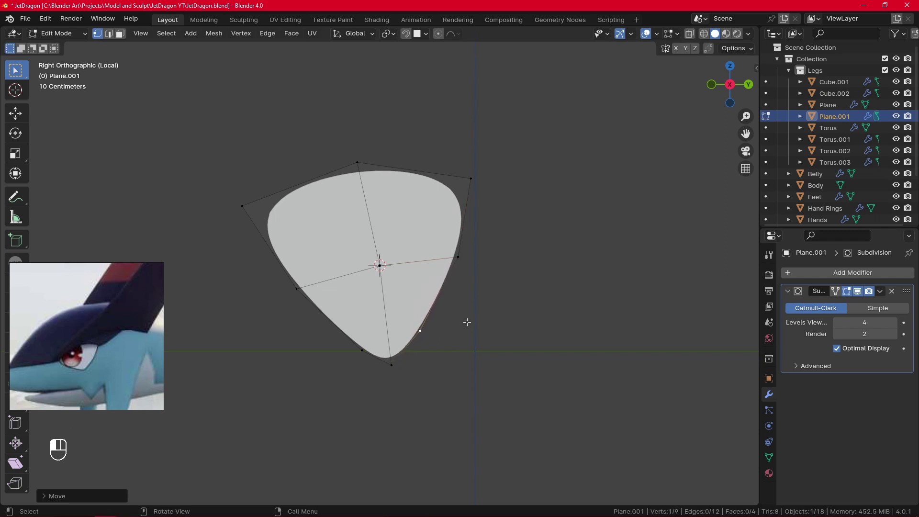
Step: Add a horizontal loop cut close to the eye's top edge to sharpen its two upper corners
key(ctrl+r)
click(457, 209)
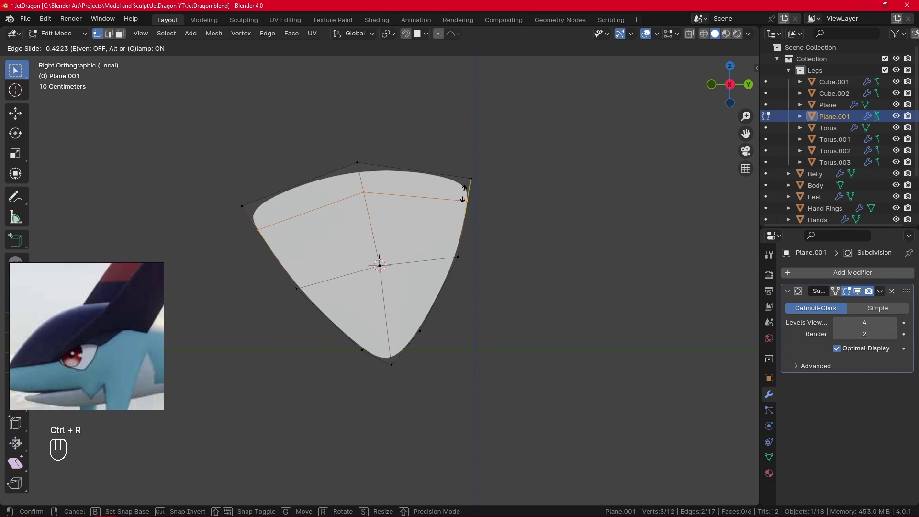
click(464, 191)
key(Tab)
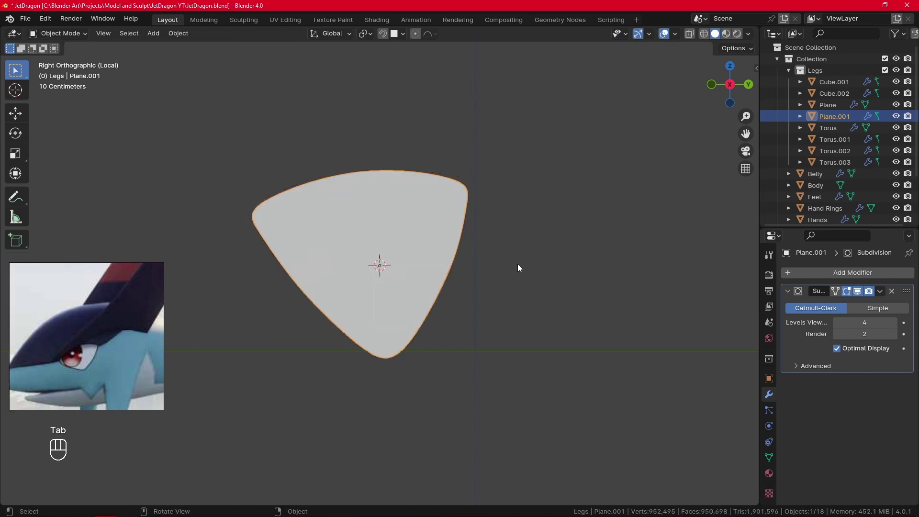
key(Tab)
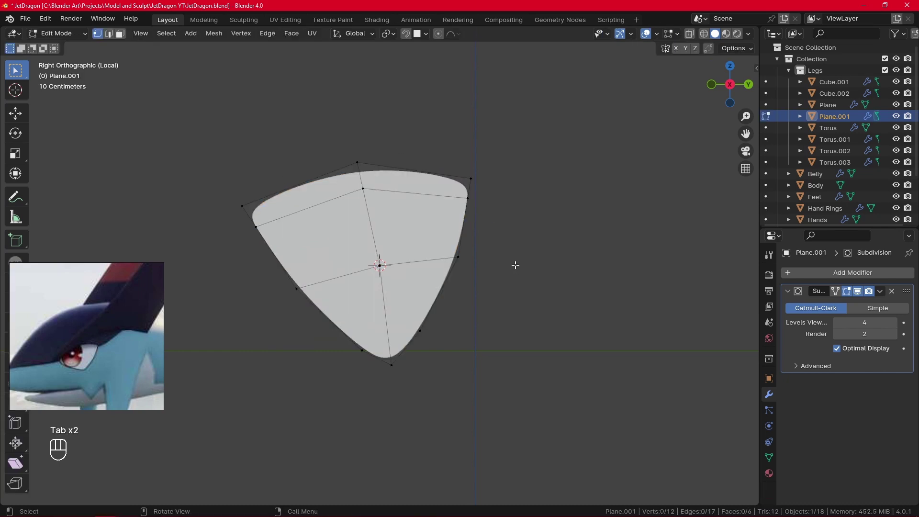
Step: Select the top two rows of eye vertices and slide them down along their edges by roughly half
shift+drag(198, 135, 503, 221)
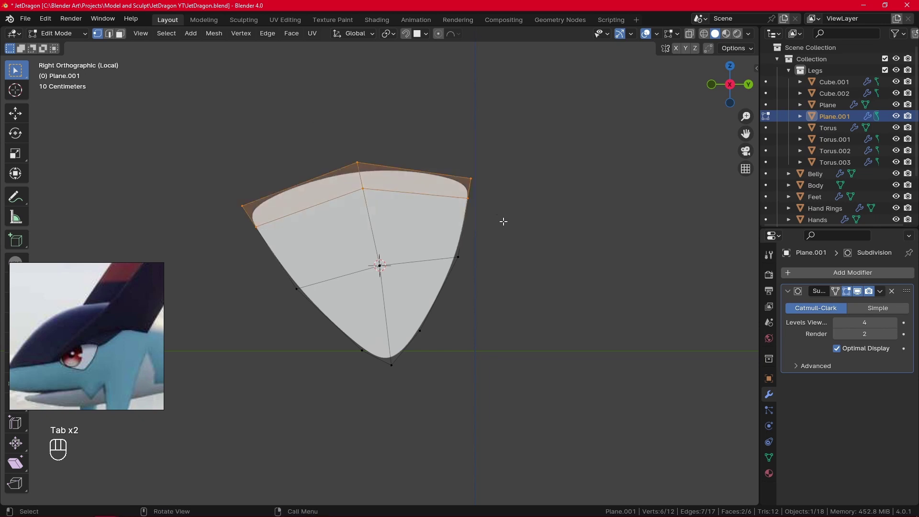
key(g)
key(g)
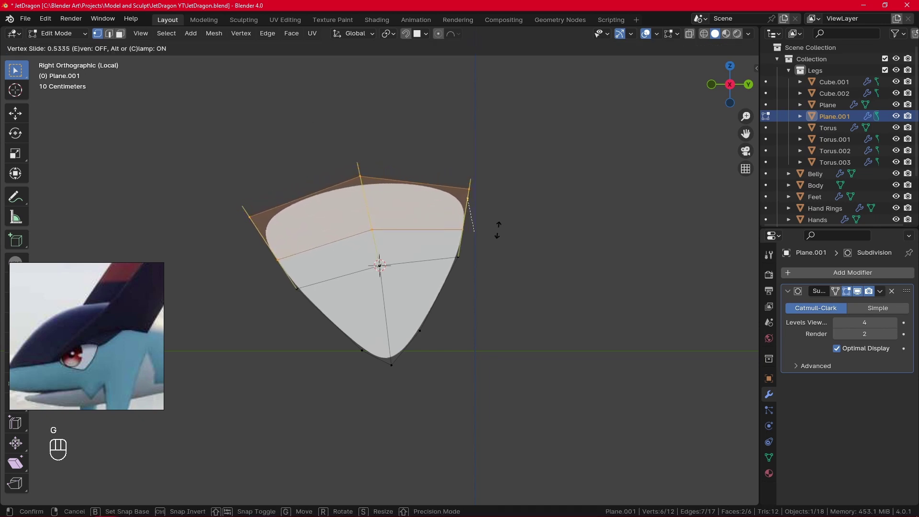
click(499, 232)
click(511, 268)
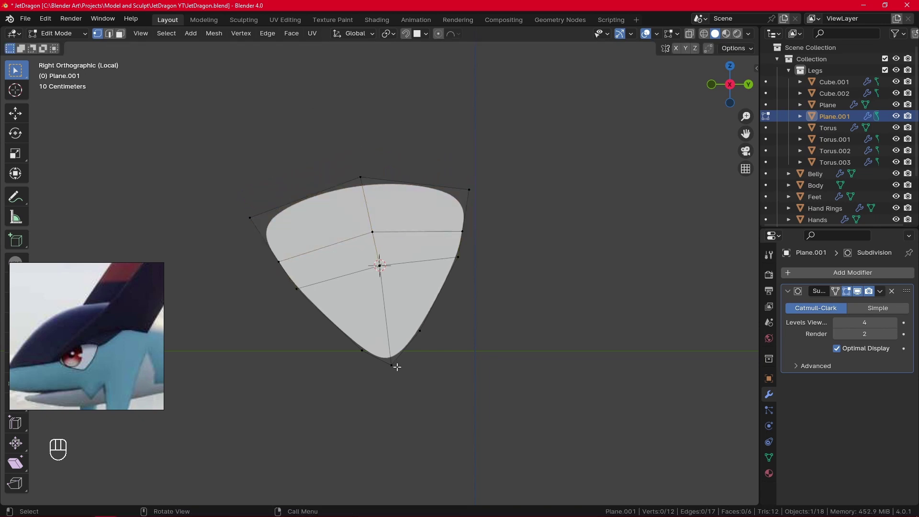
Step: Slide the eye's lower front corner vertex slightly up its edge and check the outline in Object Mode
key(g)
key(g)
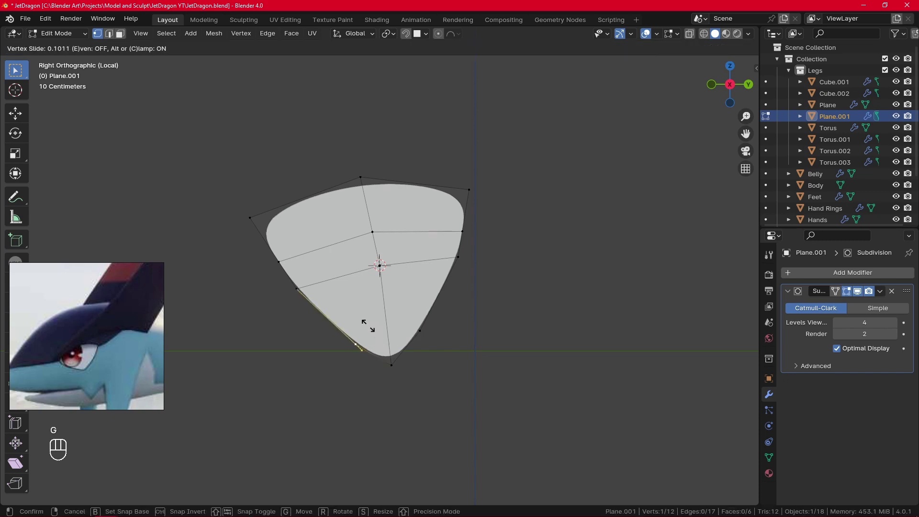
click(365, 319)
click(447, 370)
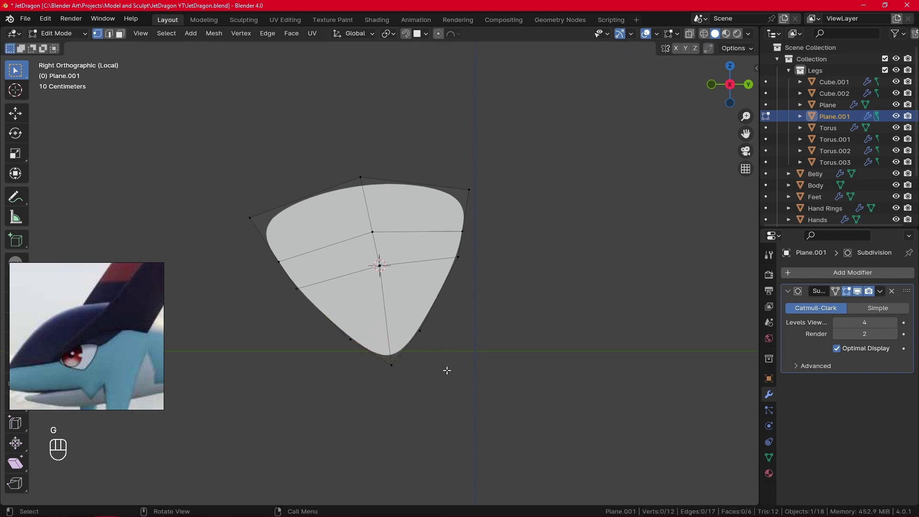
key(Tab)
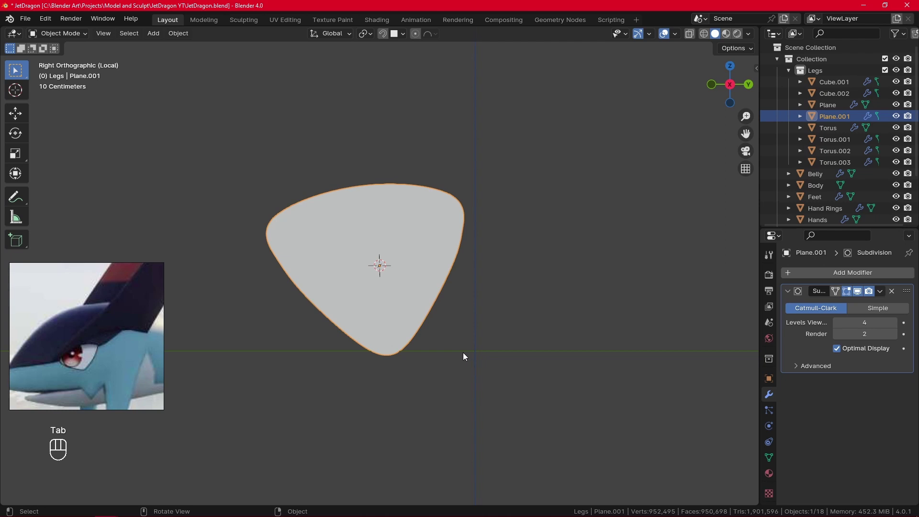
key(Tab)
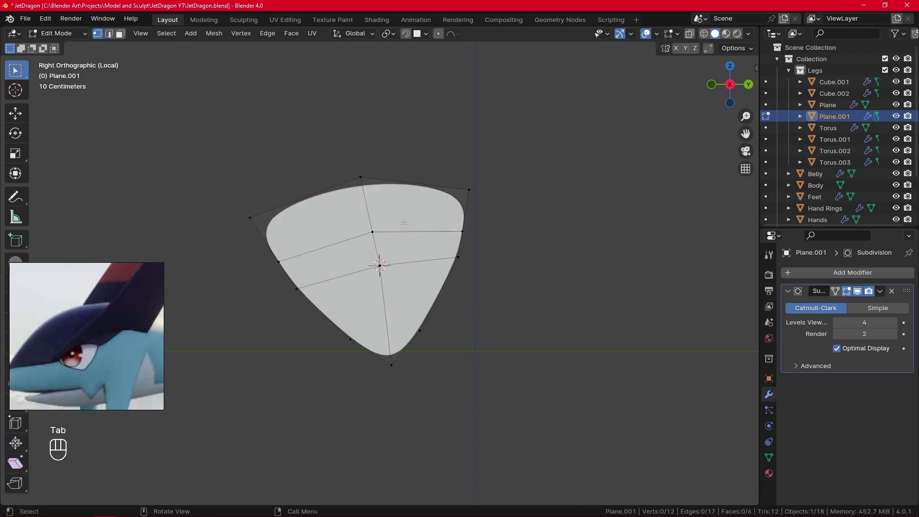
Step: Move the four vertices of the eye's front side about 0.045 m forward along the Y axis
drag(221, 190, 354, 339)
key(g)
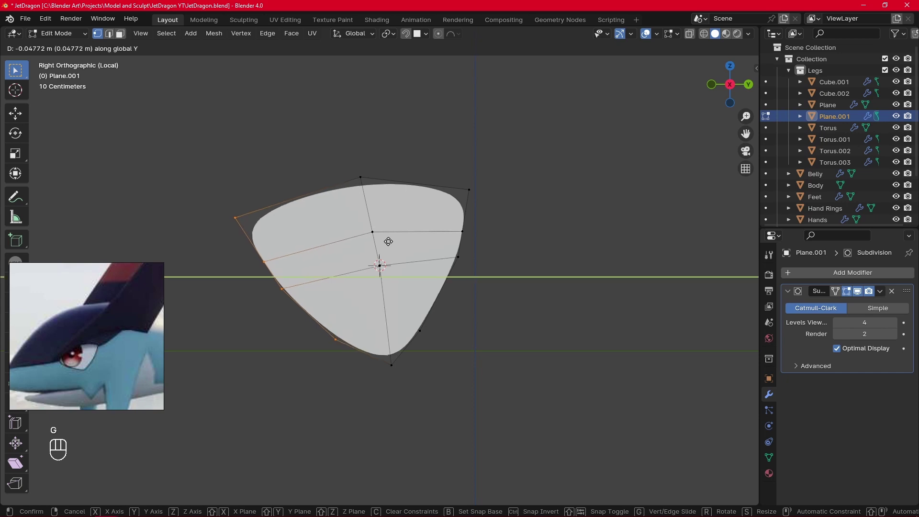
click(388, 241)
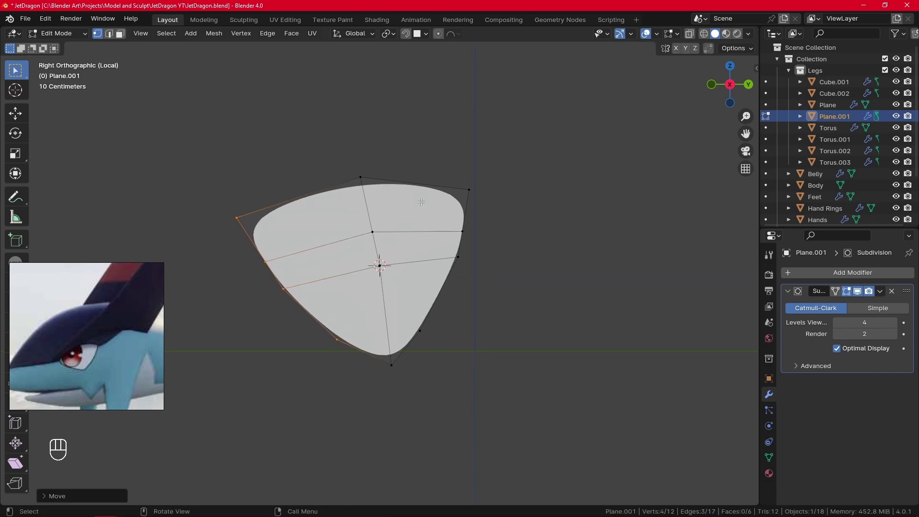
click(461, 149)
Step: Add a horizontal loop cut midway between the eye's top edge and the vertex row below it
key(ctrl+r)
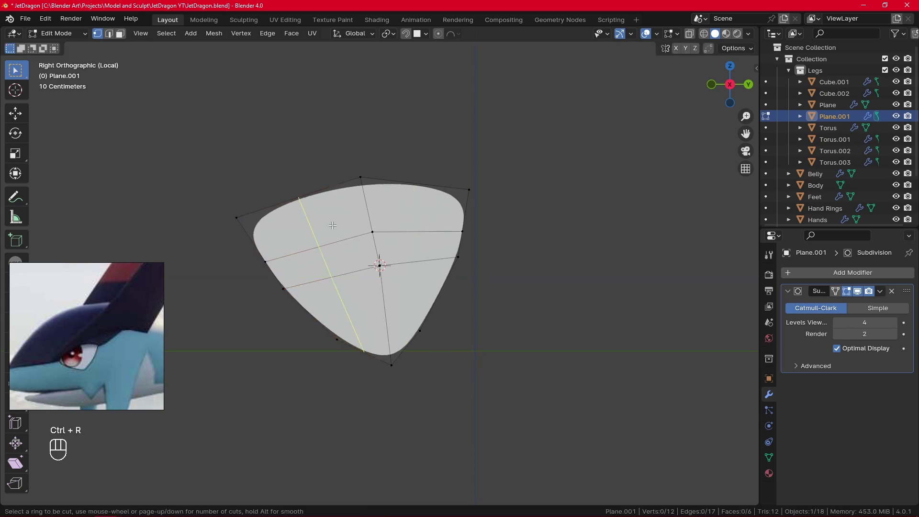
click(349, 213)
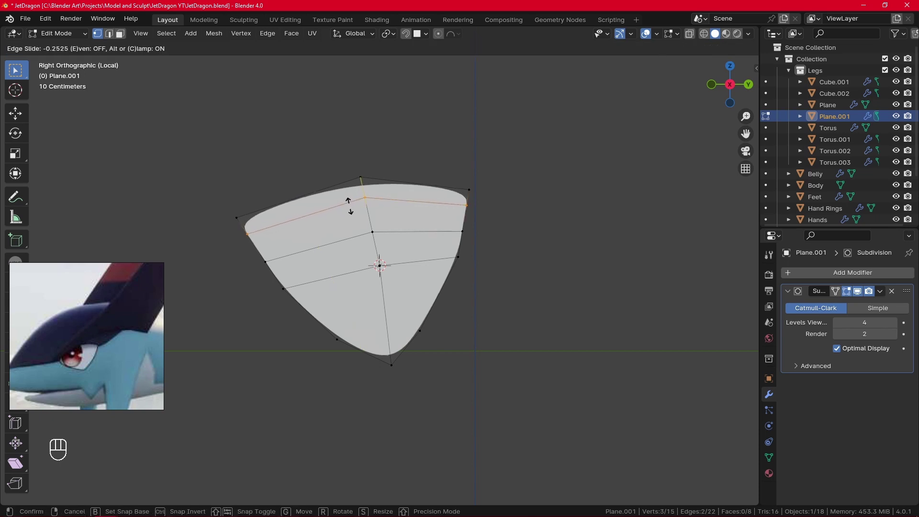
click(351, 209)
click(441, 159)
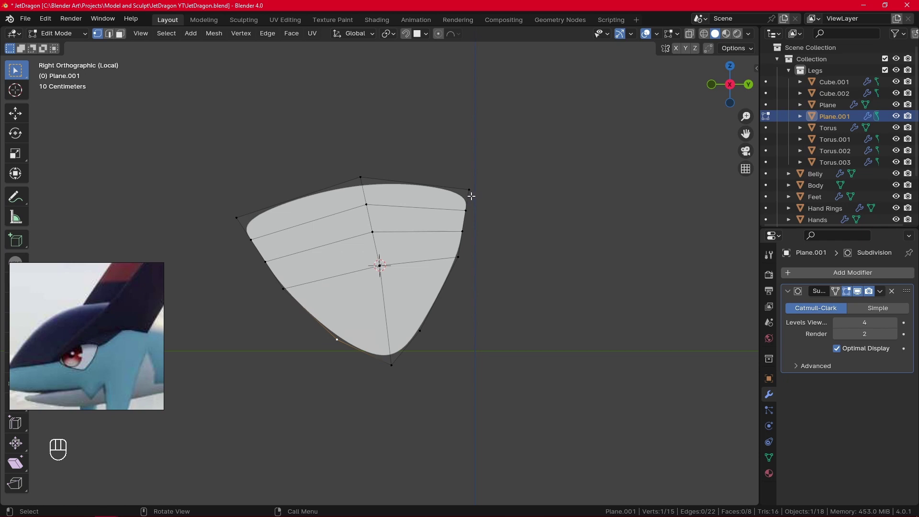
Step: Raise the eye's top middle vertex and upper rear corner vertex slightly to flatten the slope of the upper edge
key(g)
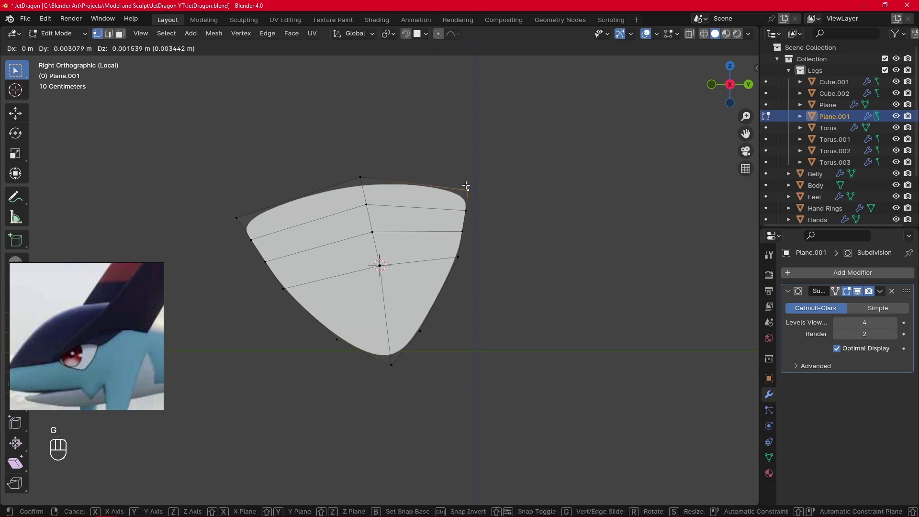
click(467, 188)
click(360, 177)
key(g)
click(362, 159)
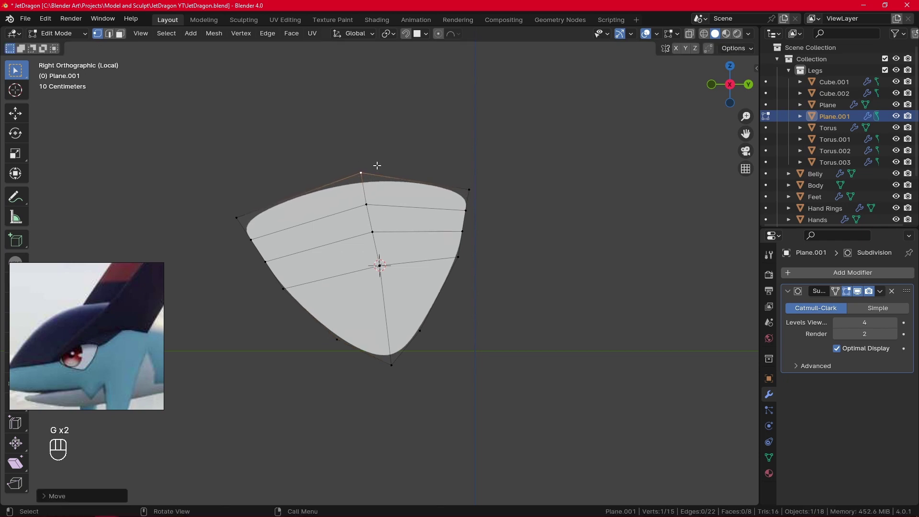
click(467, 187)
key(g)
click(466, 176)
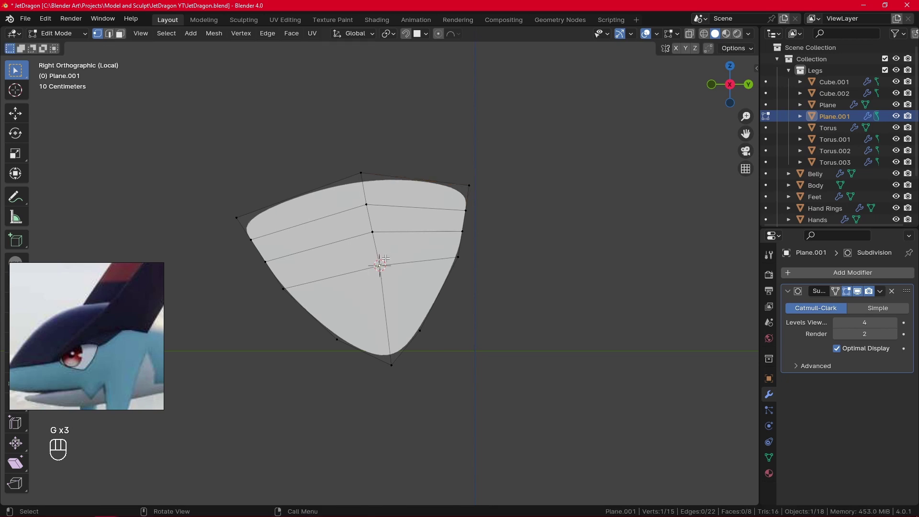
Step: Exit local view and scale the whole eye mesh down to fit below the horn on the side of the head
key(KP_Divide)
key(a)
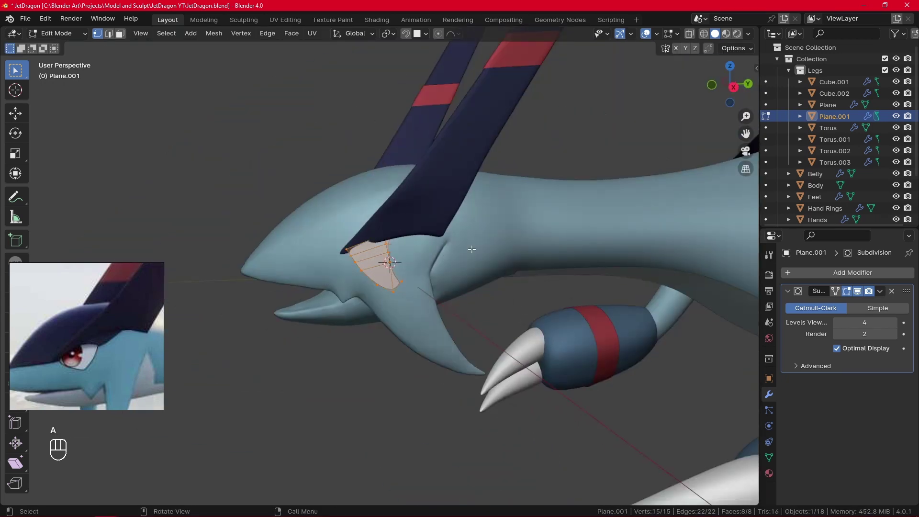
alt+drag(472, 248, 480, 227)
key(s)
click(456, 218)
middle_drag(463, 226, 475, 239)
Step: Rotate the eye mesh a few degrees around the global Y and Z axes to align it with the head's surface
key(r)
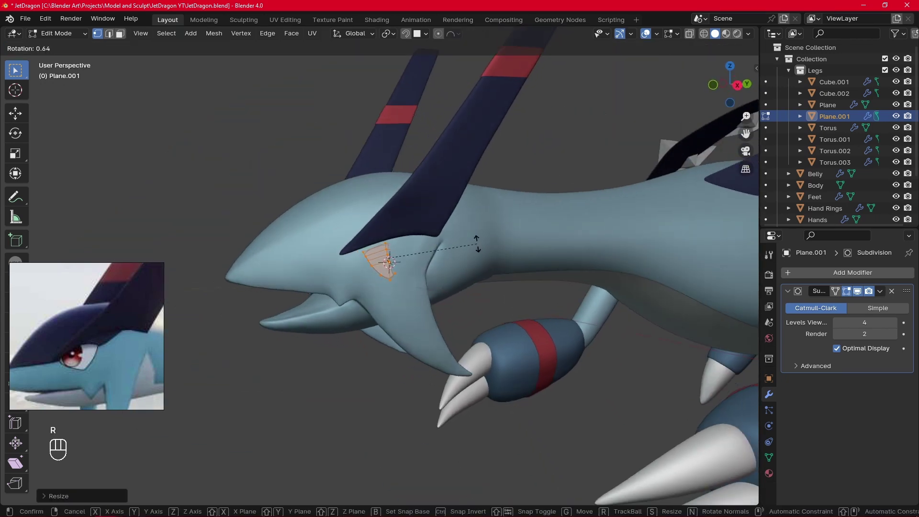
key(x)
key(y)
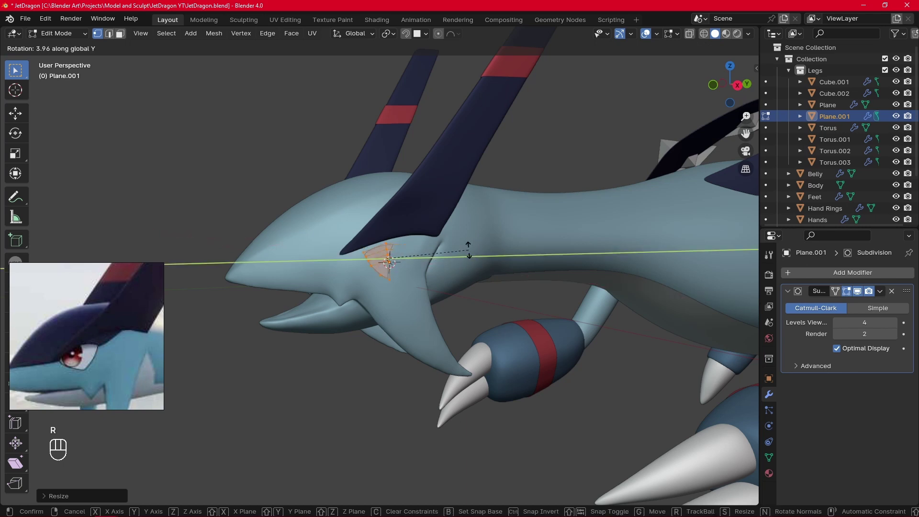
key(z)
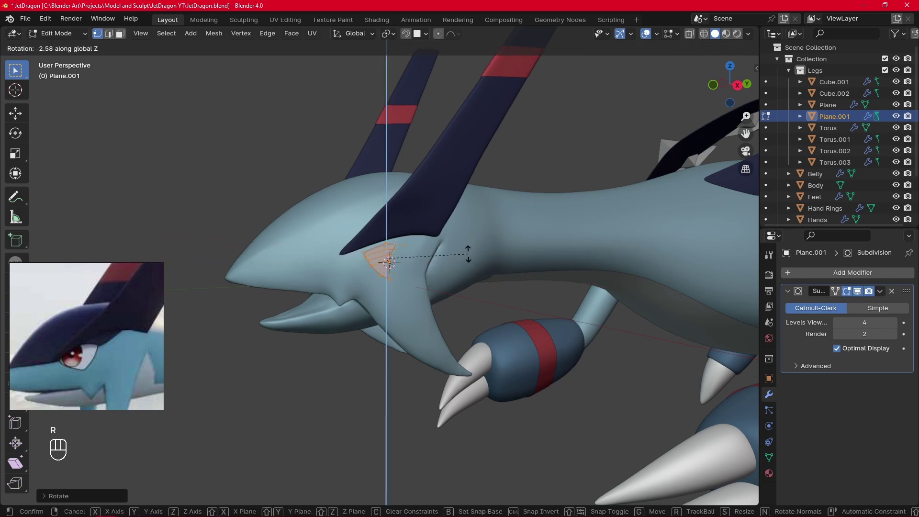
click(461, 261)
middle_drag(460, 261, 425, 254)
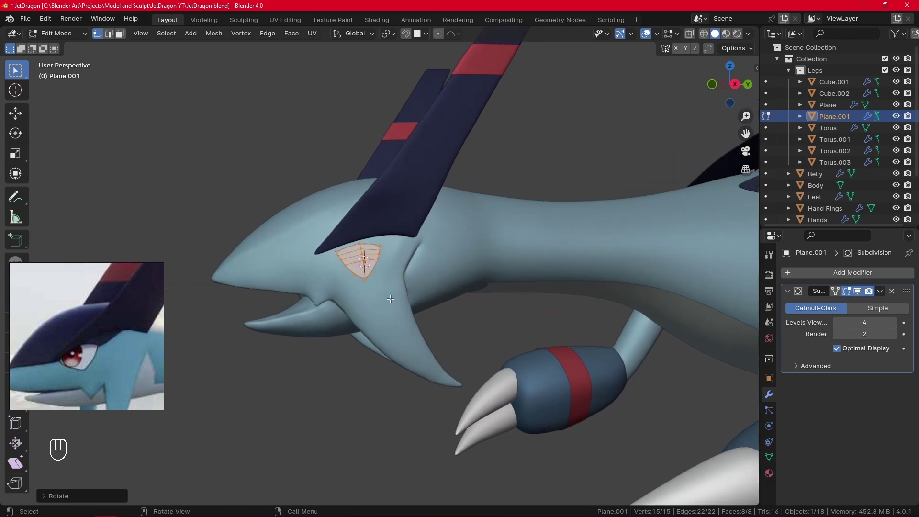
Step: Nudge the eye mesh slightly and rotate it a little to refine its placement on the side of the head
key(g)
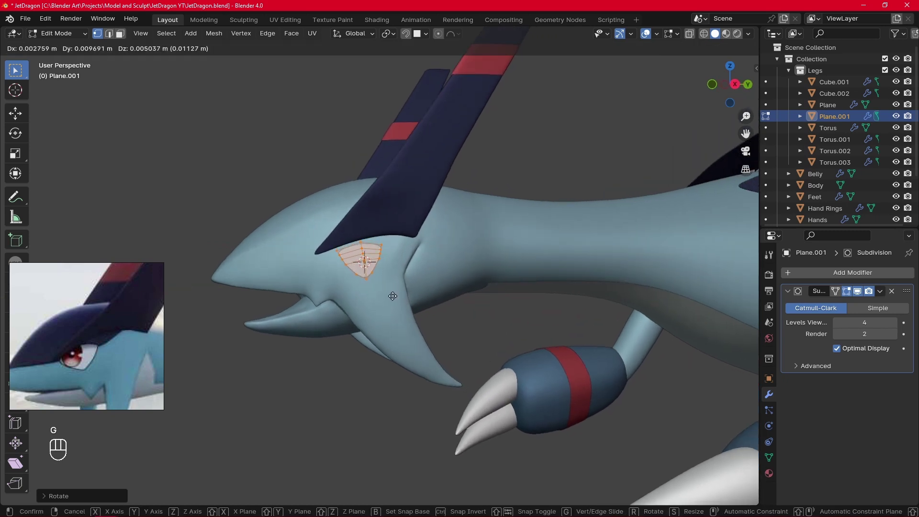
click(394, 295)
key(r)
click(416, 265)
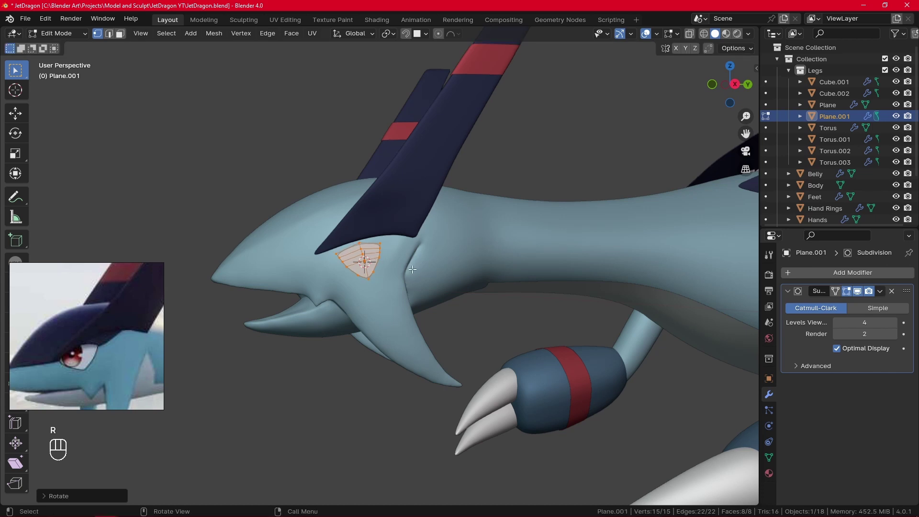
key(g)
click(415, 271)
alt+middle_drag(428, 278, 419, 274)
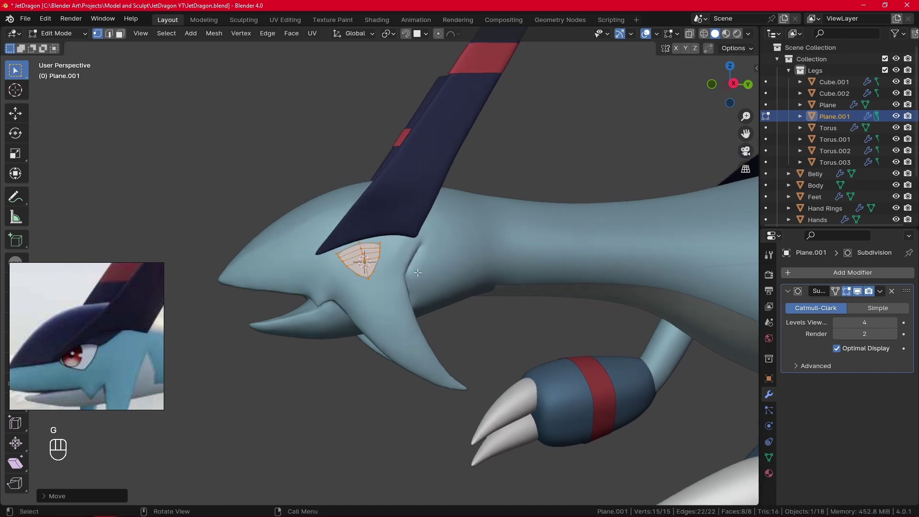
Step: Move the eye mesh forward beneath the horn's front tip and scale it down slightly
key(g)
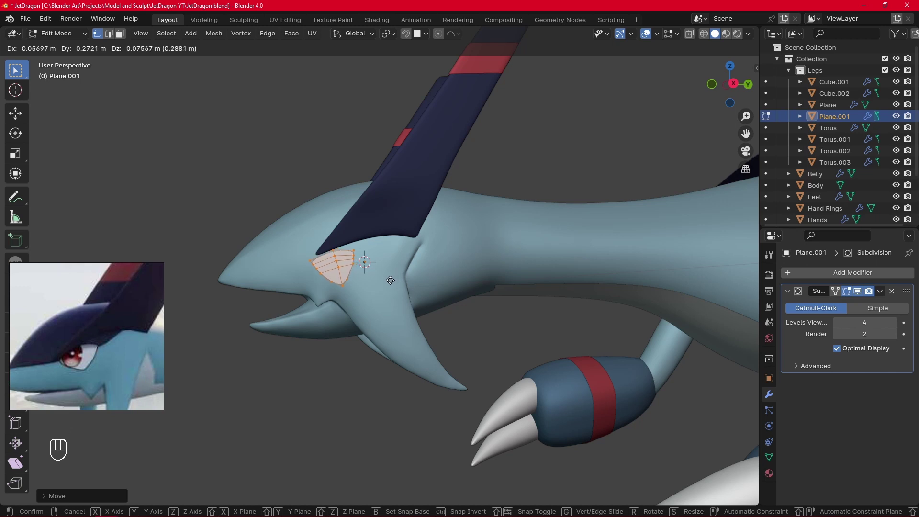
click(388, 279)
key(s)
click(380, 277)
key(g)
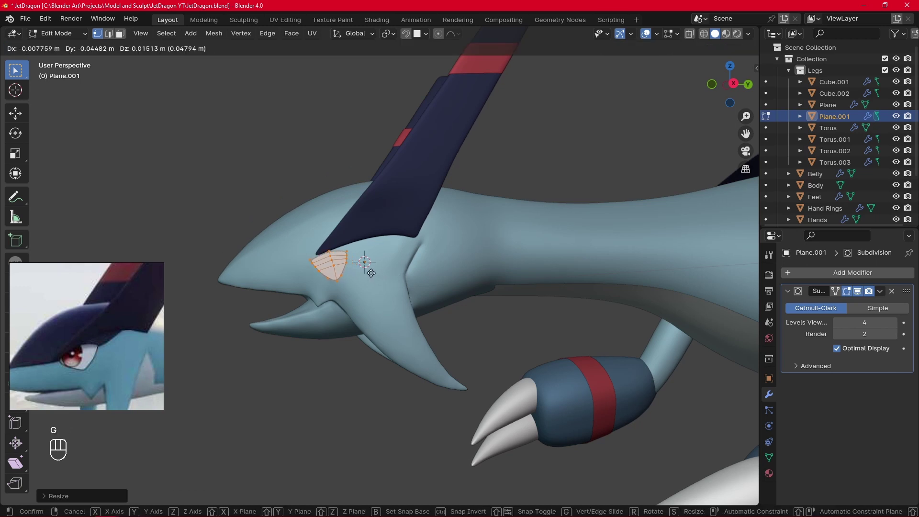
click(372, 274)
Step: Rotate the eye mesh a few degrees and nudge it so its upper edge follows the horn's lower edge
key(r)
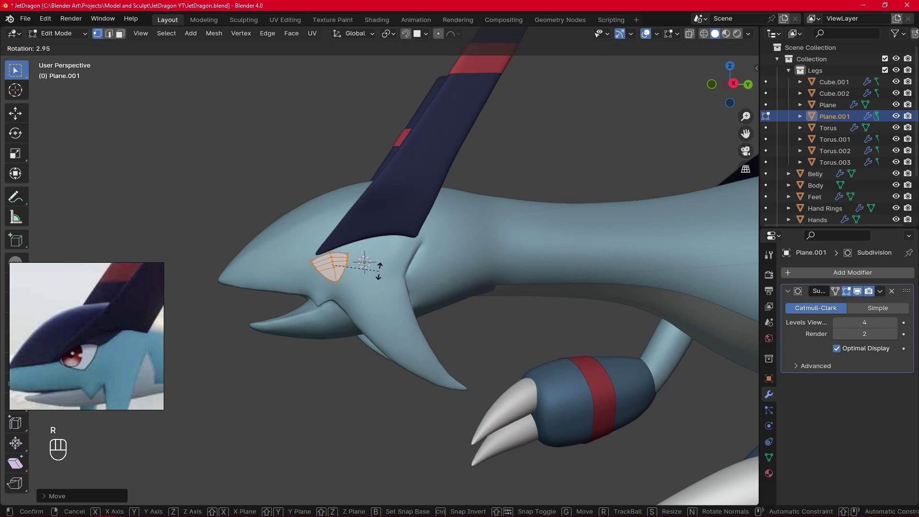
click(378, 271)
key(g)
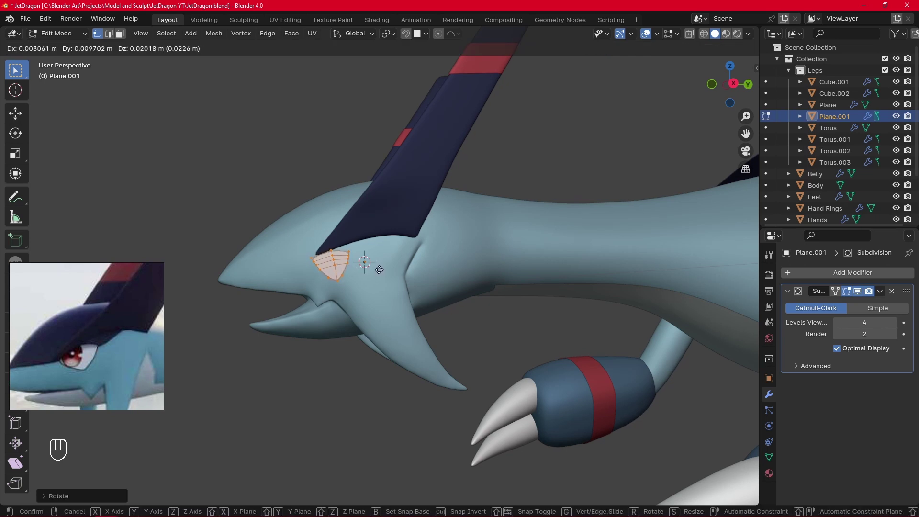
click(378, 269)
ctrl+alt+drag(377, 269, 378, 230)
key(r)
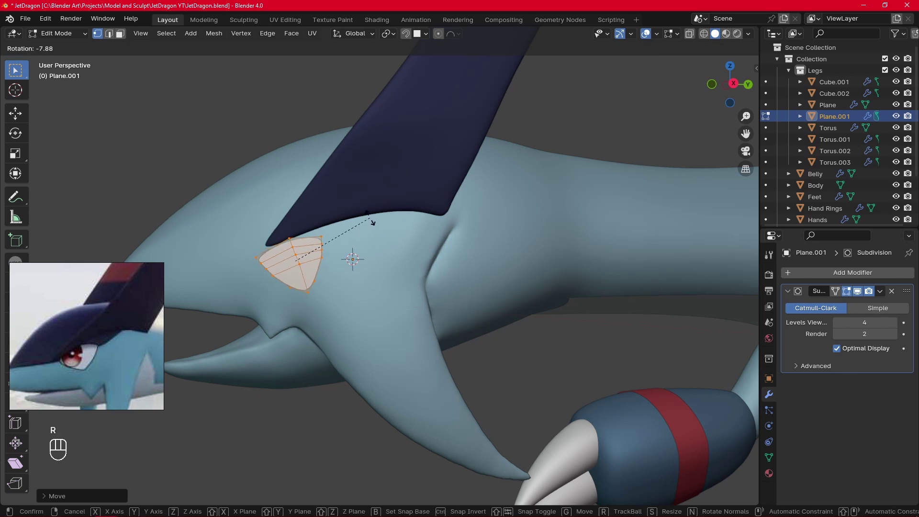
click(371, 220)
Step: In the right side view, slide the eye's lowest middle vertex slightly upward along its edge
click(309, 290)
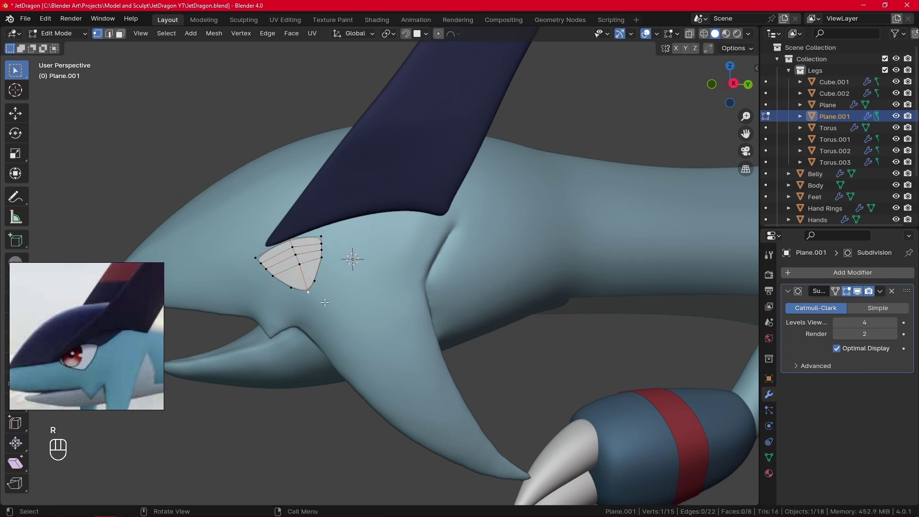
key(KP_3)
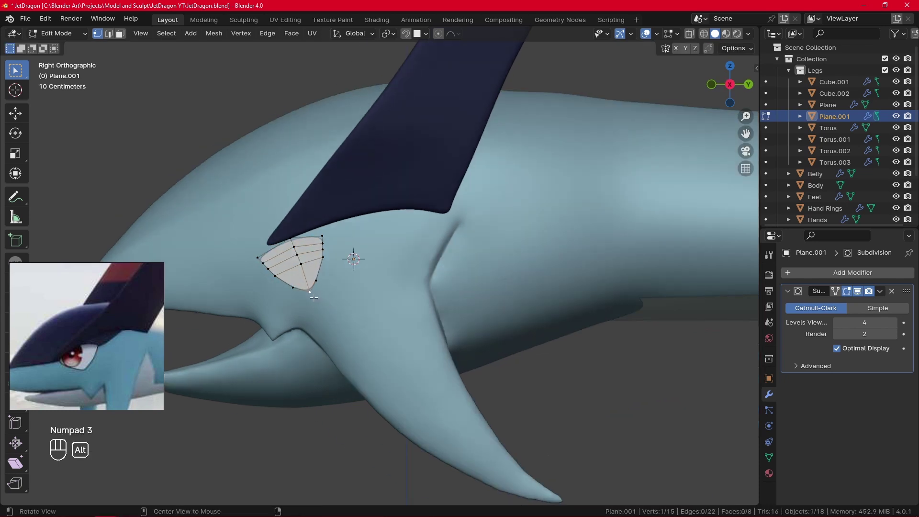
middle_drag(324, 301, 355, 261)
key(KP_3)
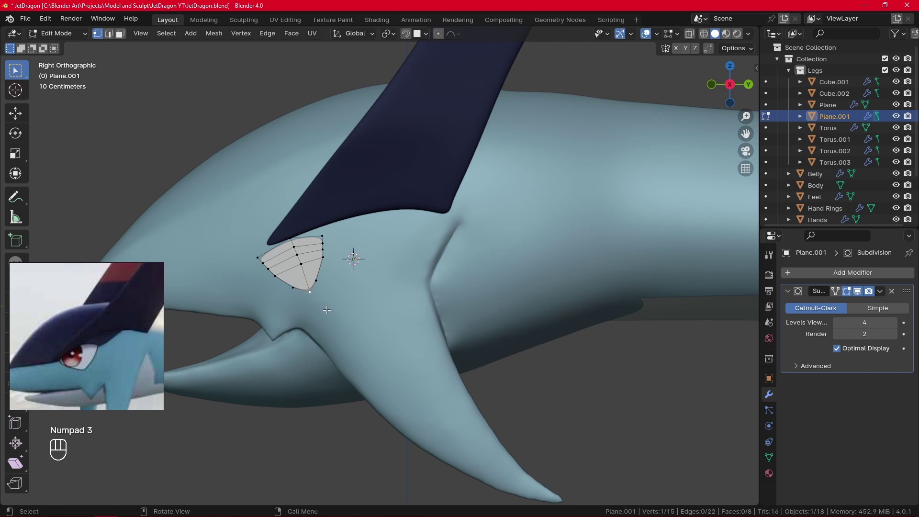
key(g)
key(g)
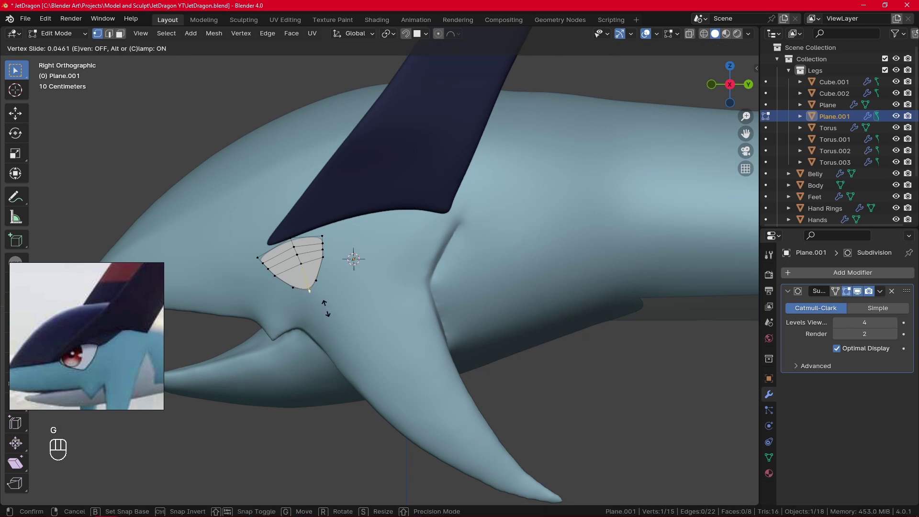
click(326, 308)
Step: Slide the eye's bottom edge row slightly upward and scale it narrower
ctrl+click(327, 303)
key(g)
key(g)
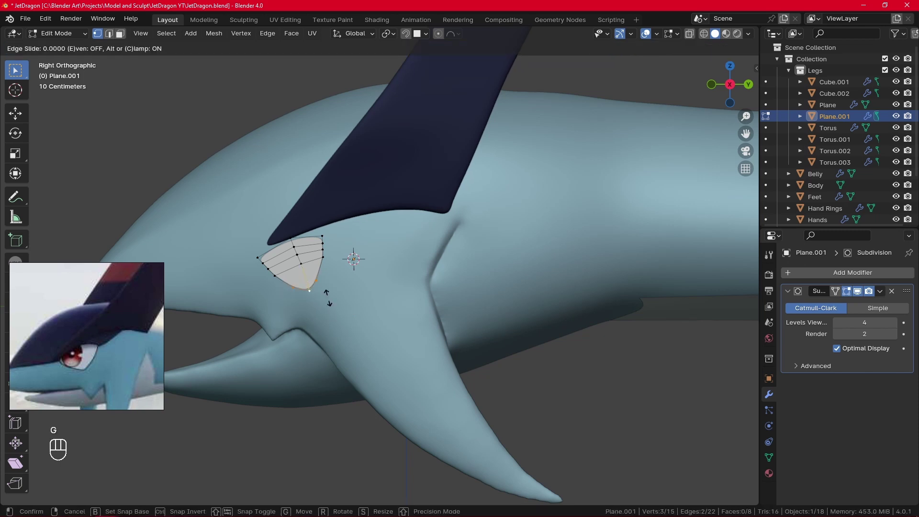
click(327, 295)
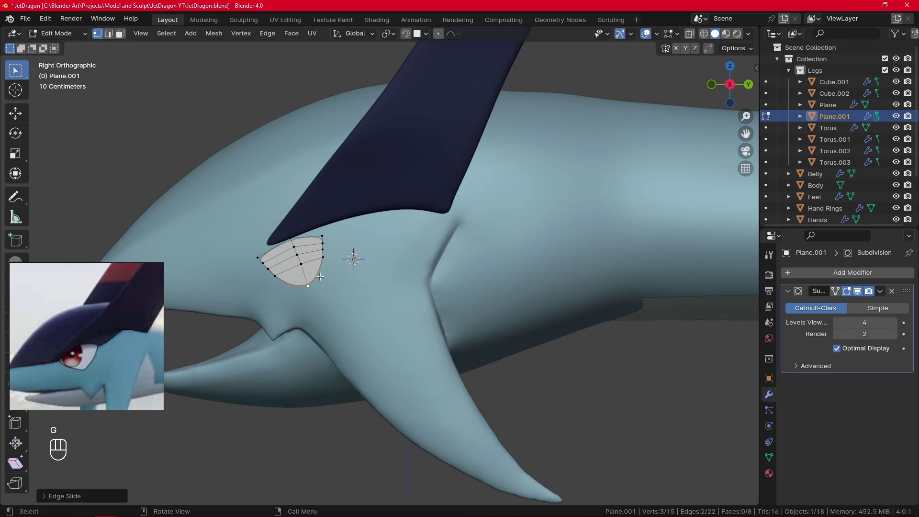
key(s)
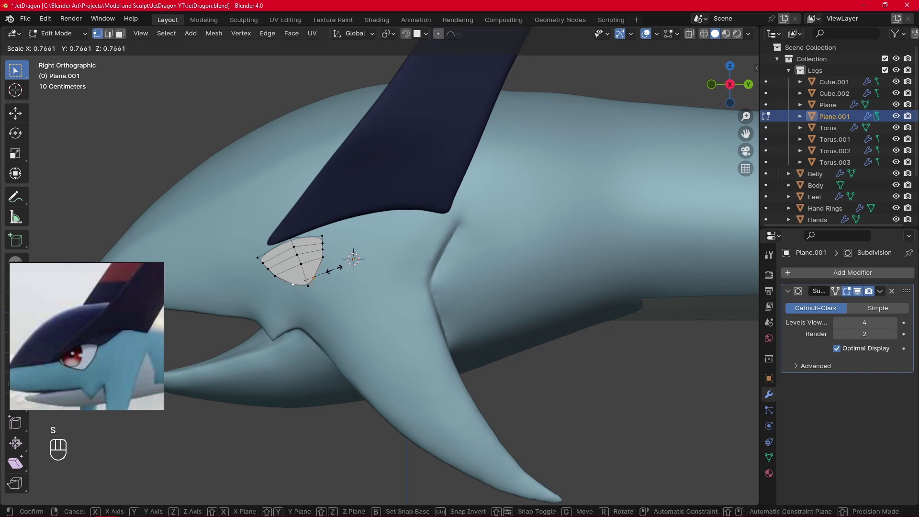
click(334, 270)
Step: Scale the eye's three inner horizontal edge rows individually, widening the upper two slightly, to round the side outline
click(352, 292)
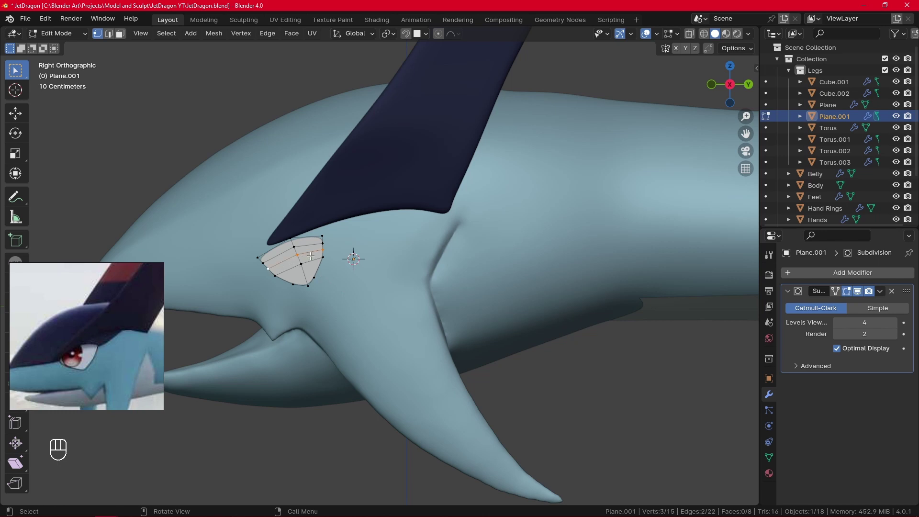
key(s)
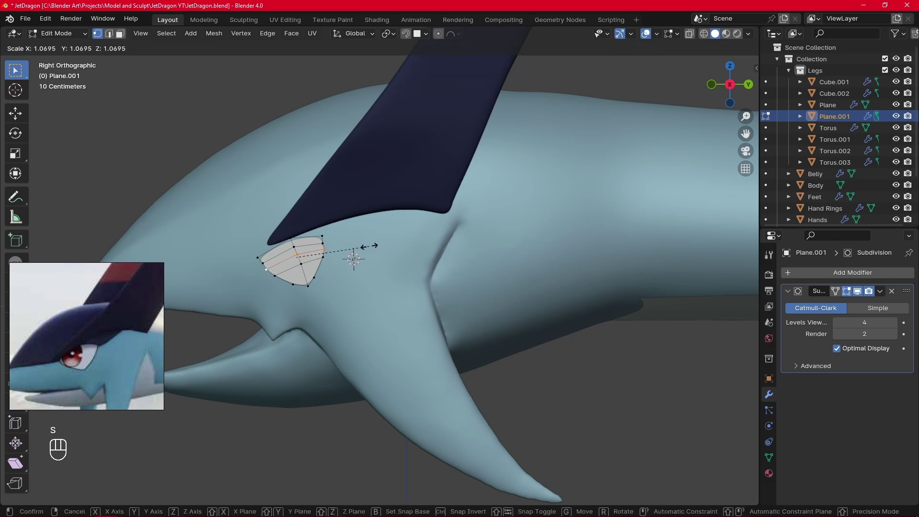
click(369, 247)
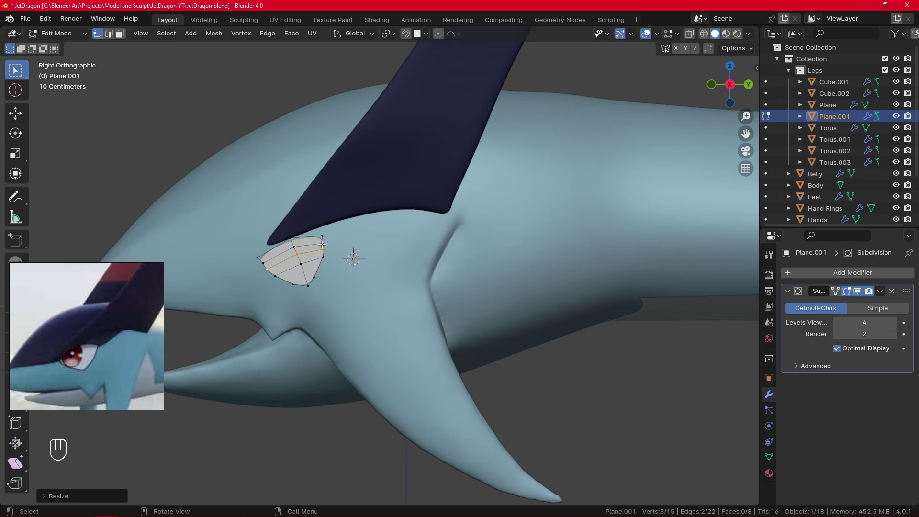
key(s)
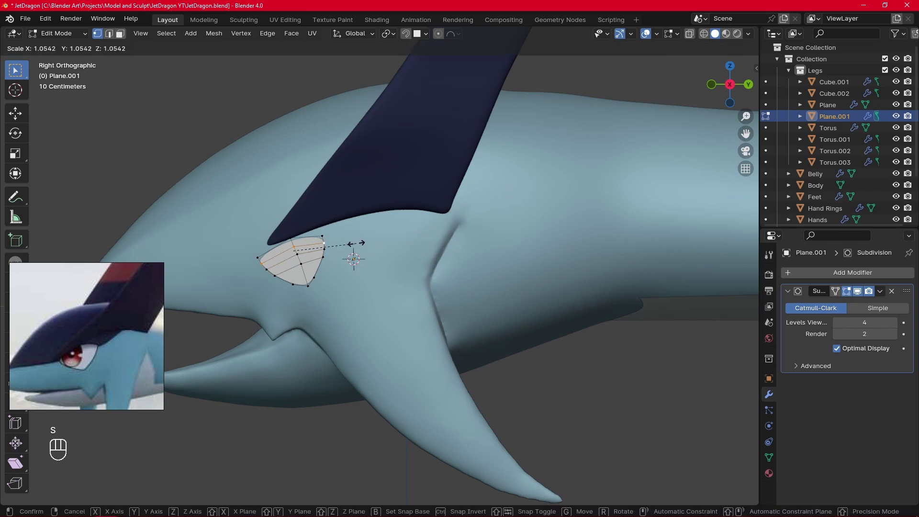
click(356, 246)
alt+click(307, 263)
key(s)
click(348, 269)
Step: Scale the eye's top edge row down to about 0.9 and check the smoothed outline in Object Mode
alt+click(310, 238)
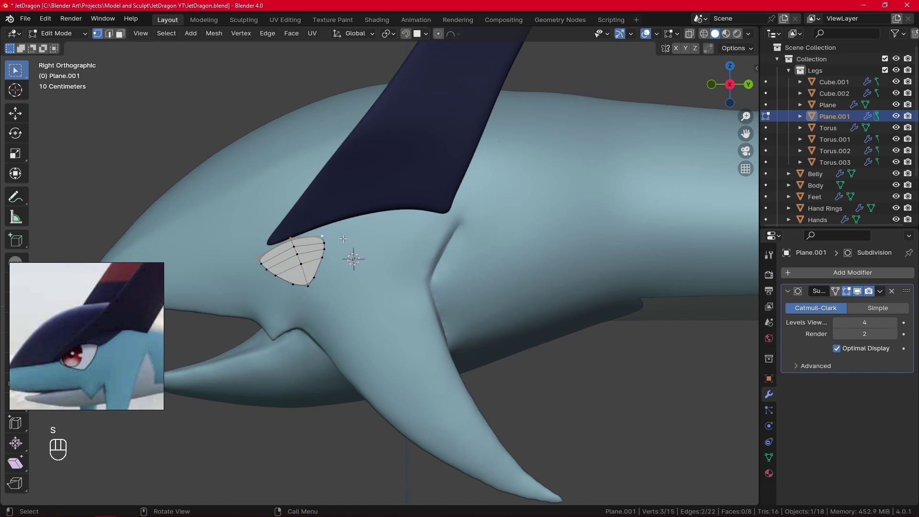
key(s)
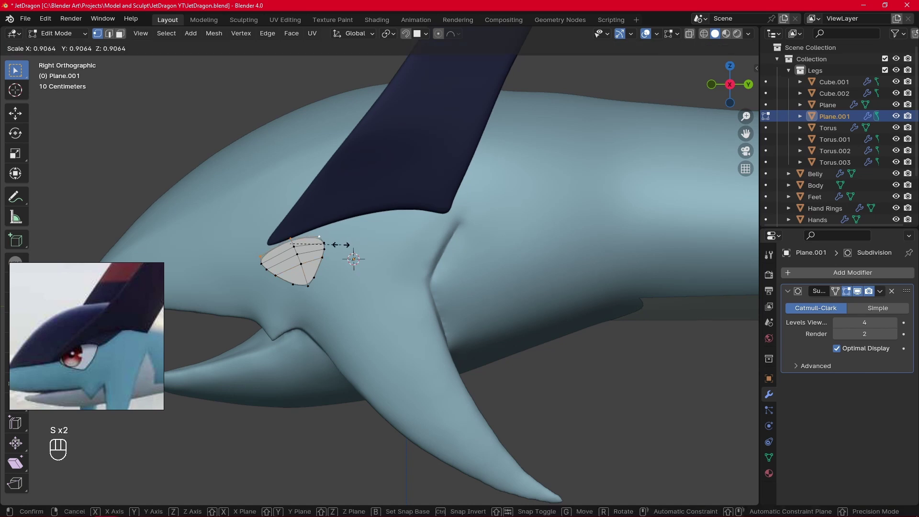
click(341, 245)
key(Tab)
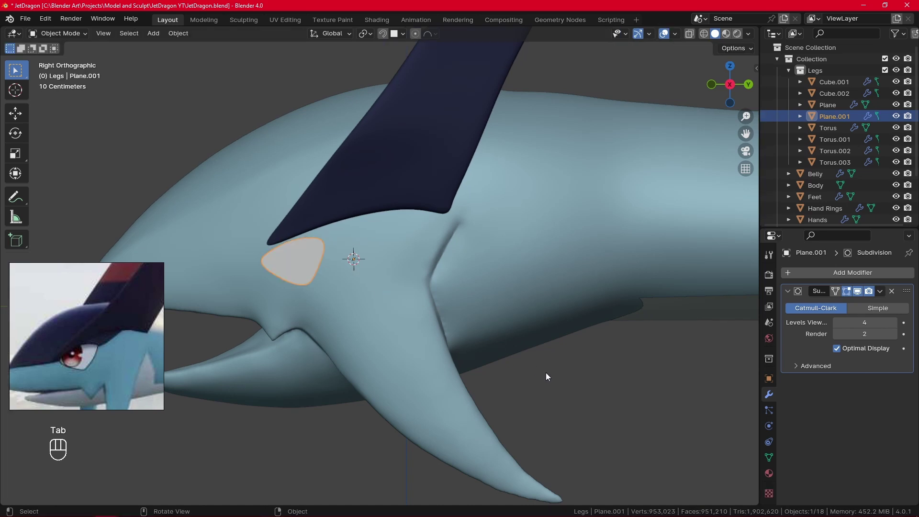
key(Tab)
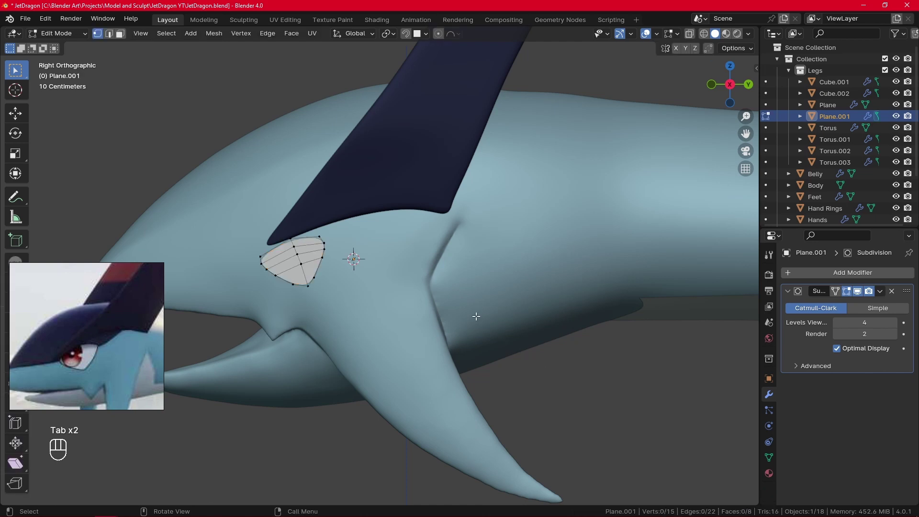
Step: Isolate the eye in local view, place the 3D cursor near its centre and add a plane to its mesh there
key(KP_Divide)
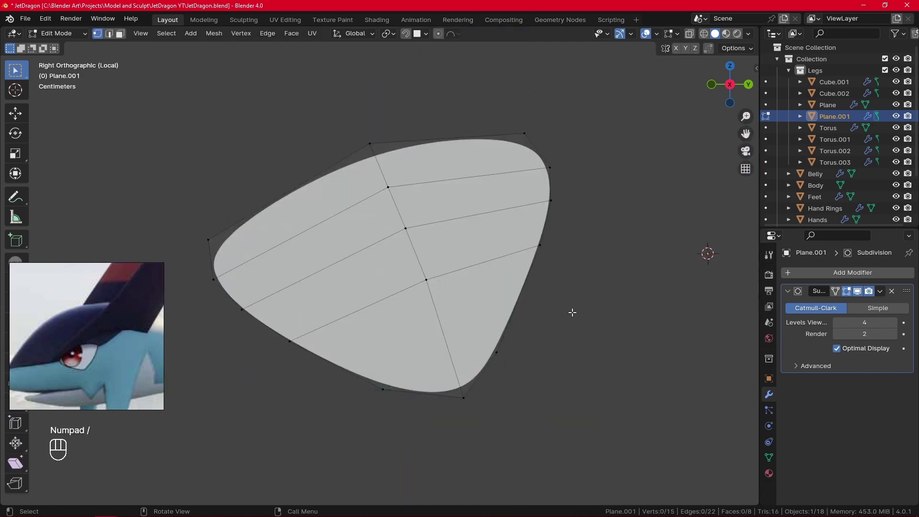
ctrl+alt+middle_drag(563, 229, 445, 263)
key(Tab)
key(Tab)
shift+right_click(392, 261)
key(shift+a)
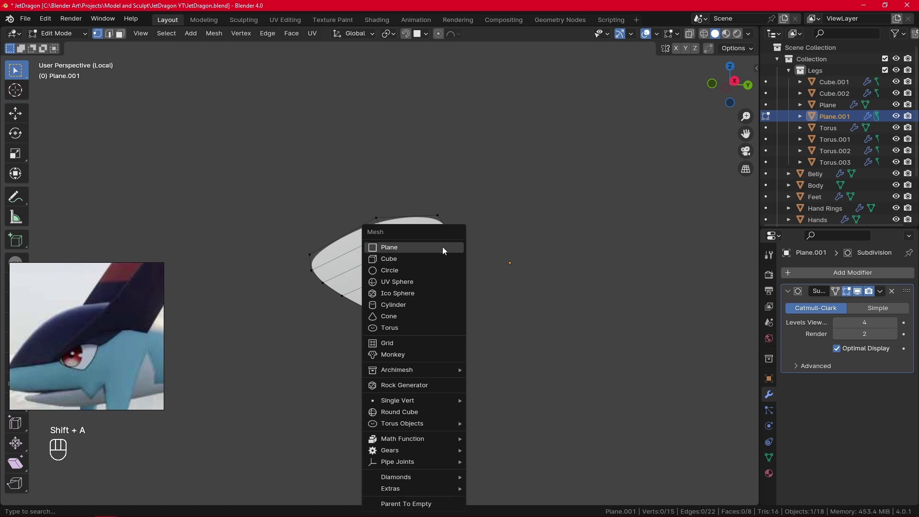
click(443, 246)
key(KP_3)
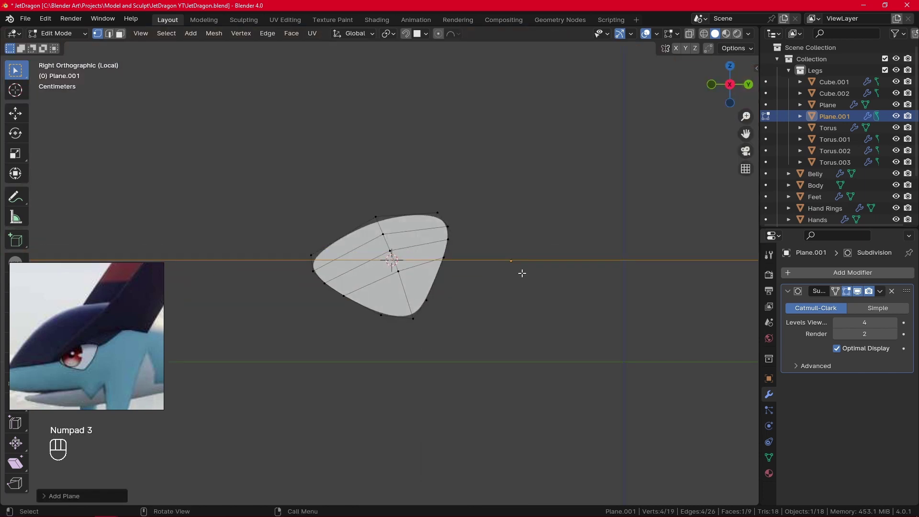
Step: Scale the new plane down to roughly the eye's width and rotate it 90° around the global Y axis
key(r)
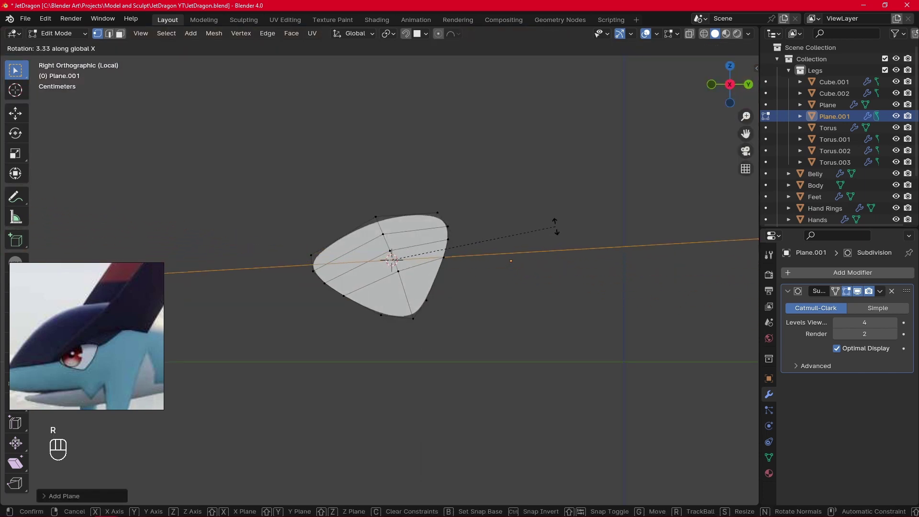
right_click(563, 227)
key(s)
click(421, 263)
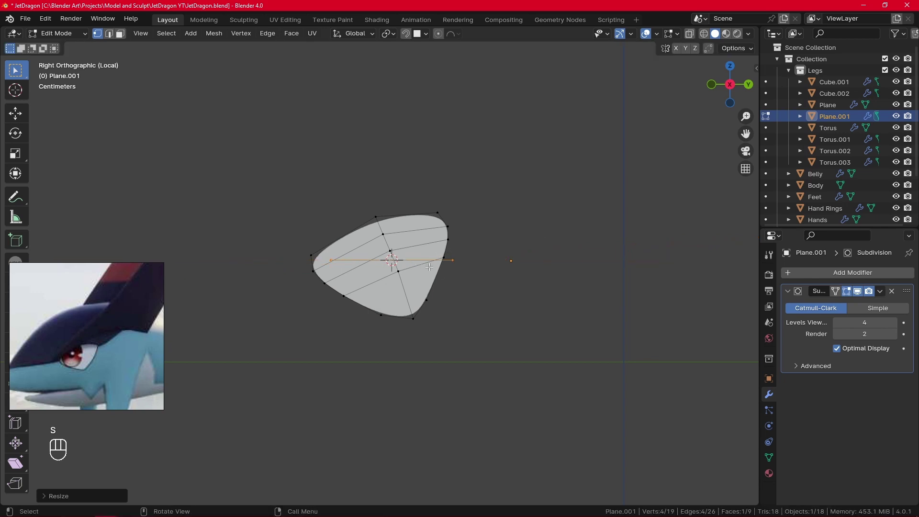
text(rzy90)
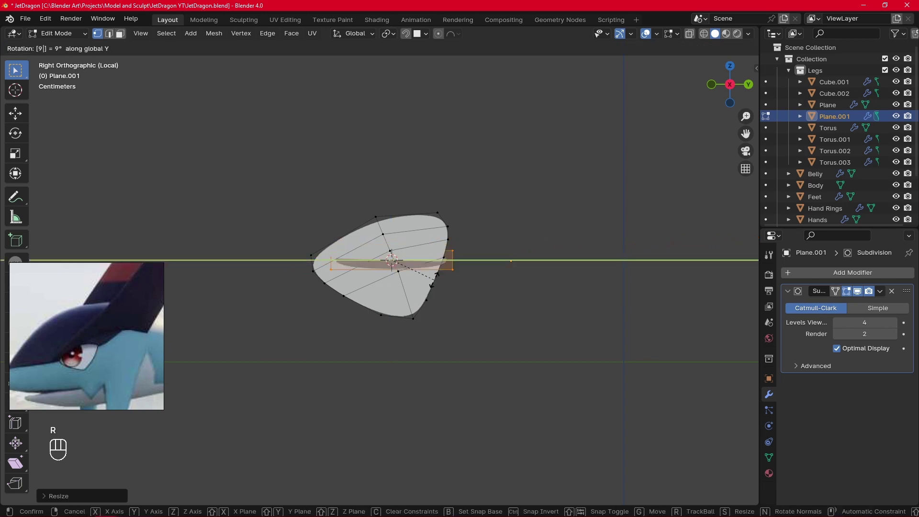
key(Return)
Step: Scale the new plane down further and move it toward the front half of the eye for the iris
key(s)
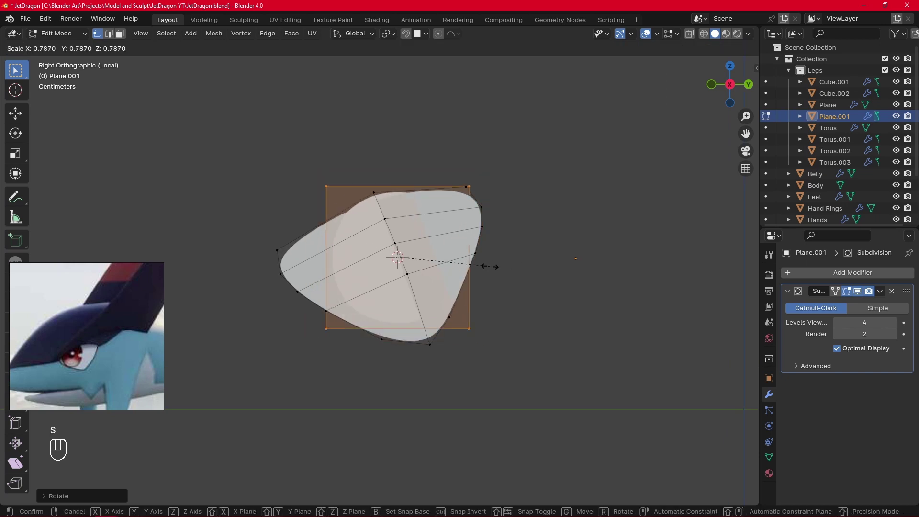
click(440, 279)
key(g)
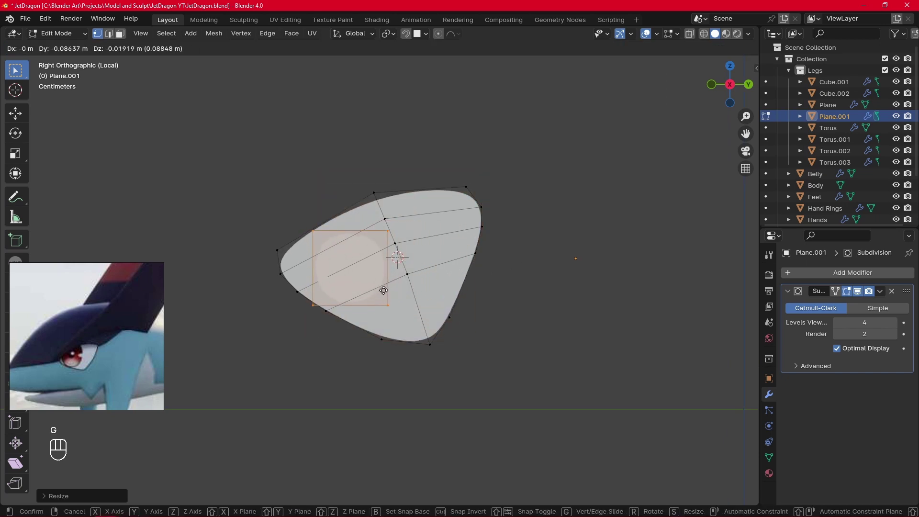
click(388, 289)
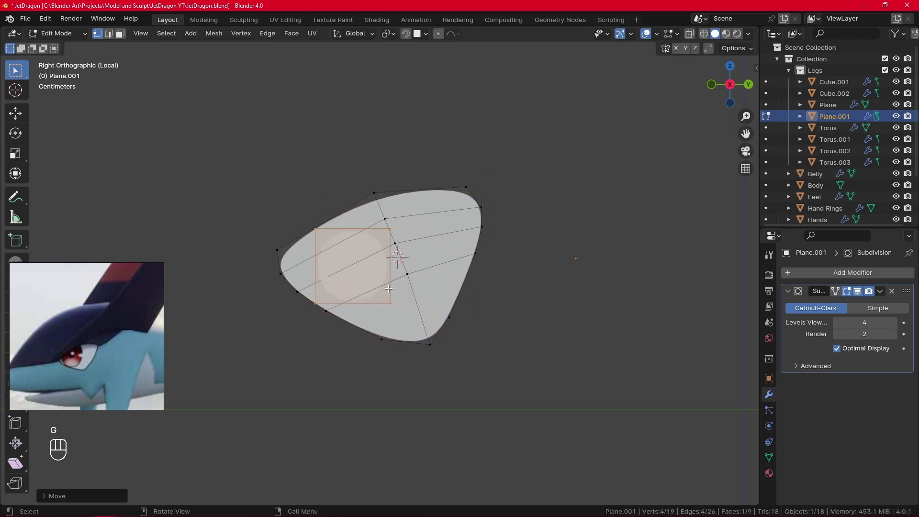
Step: Open the Viewport Display options in the eye object's properties
click(769, 378)
scroll(877, 435, down, 2)
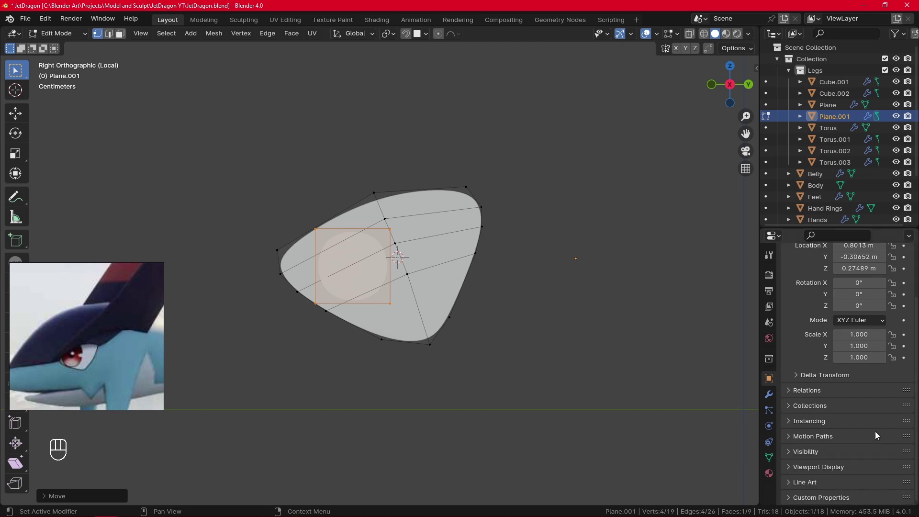
click(830, 468)
scroll(842, 462, down, 5)
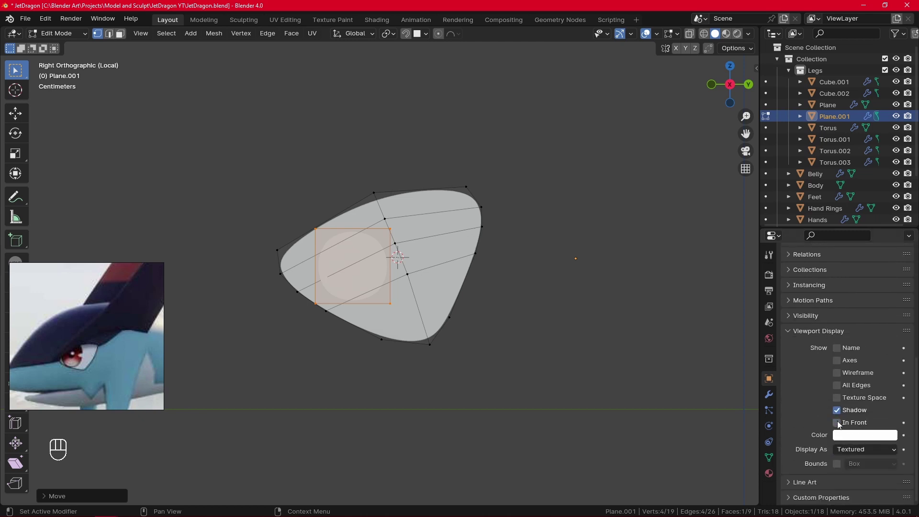
Step: Move the selected iris face slightly so it sits in front of the eye surface
middle_drag(646, 378, 541, 311)
key(g)
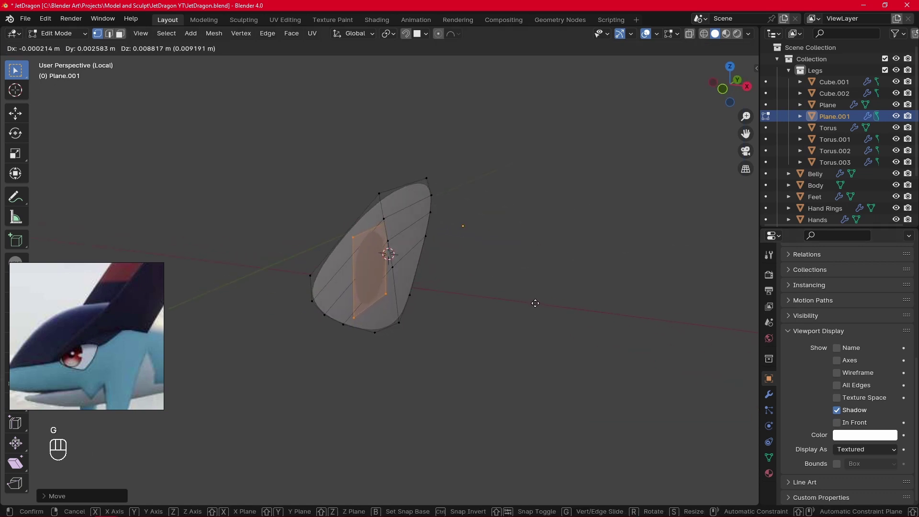
click(534, 305)
middle_drag(523, 292, 388, 257)
Step: Separate the selected iris face into its own object and select it in Object Mode
key(Tab)
key(Tab)
key(p)
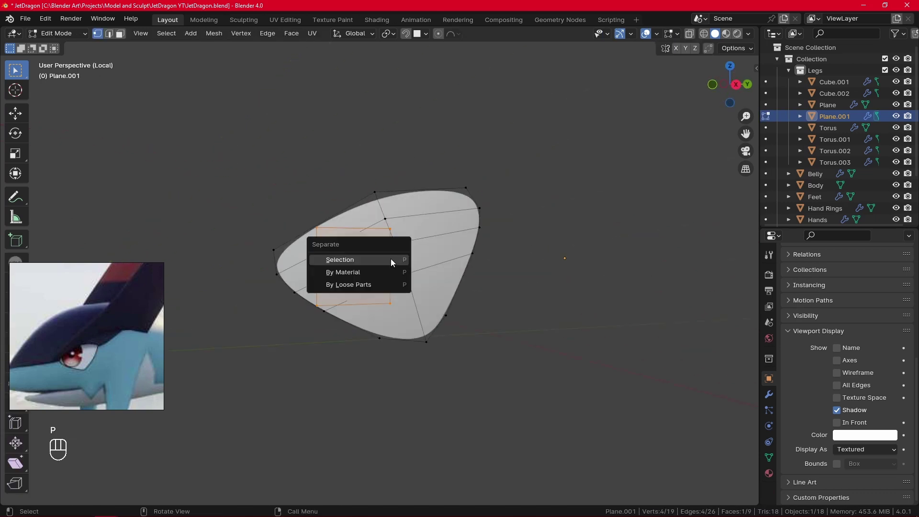
click(390, 258)
key(Tab)
click(384, 266)
key(KP_3)
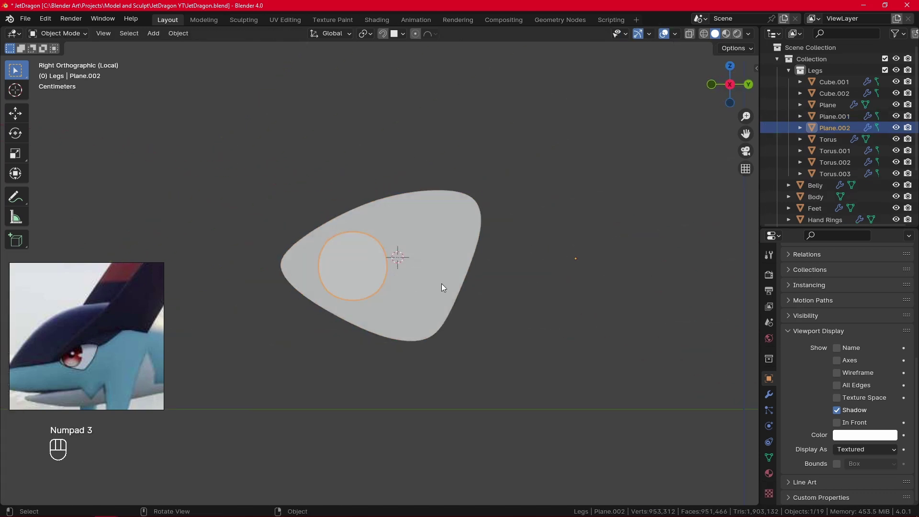
Step: Resize the separated iris face smaller and, with snapping on, move it back onto the front half of the eye
key(Tab)
scroll(460, 311, up, 3)
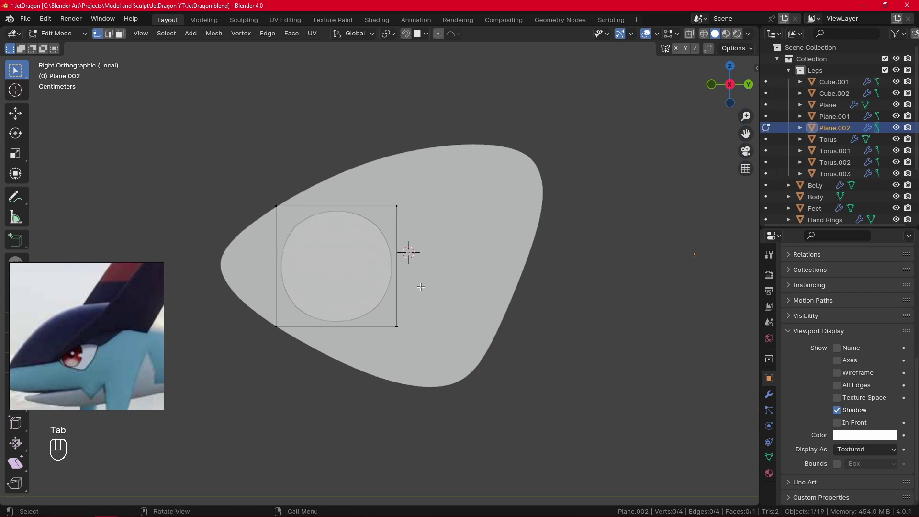
key(s)
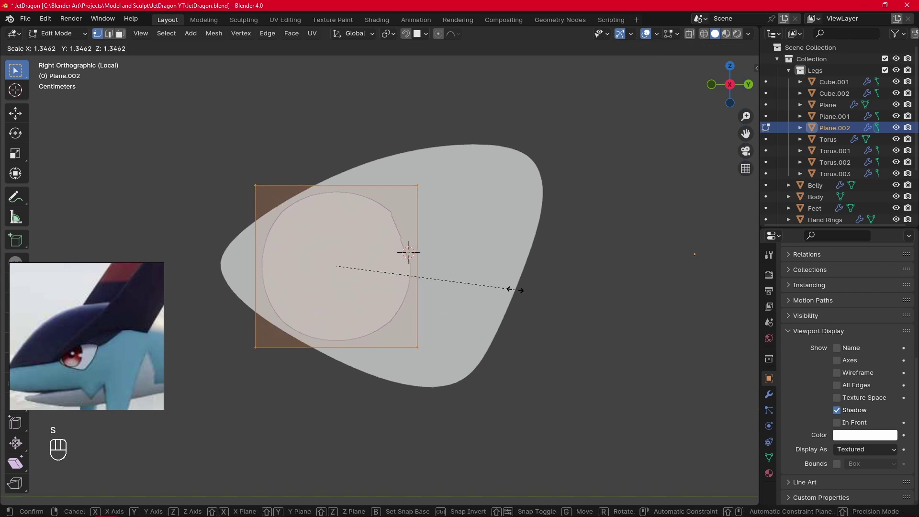
click(543, 286)
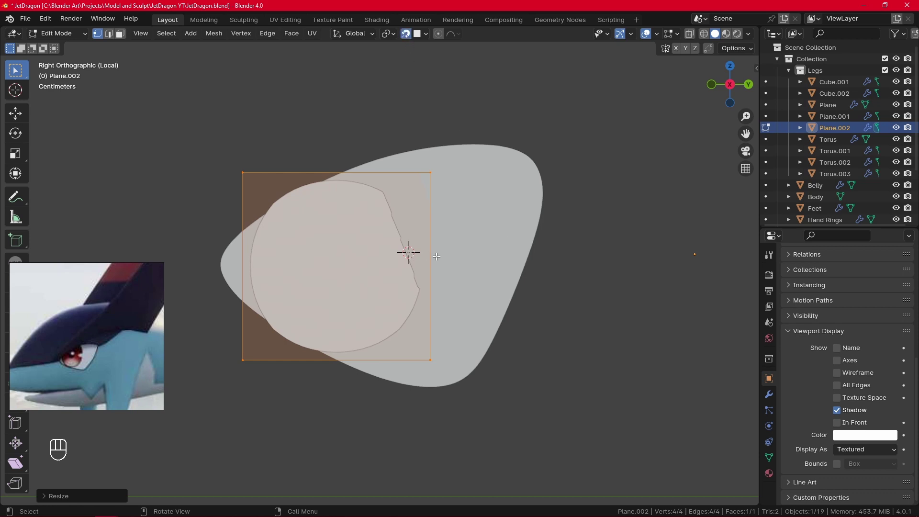
key(s)
click(354, 276)
key(g)
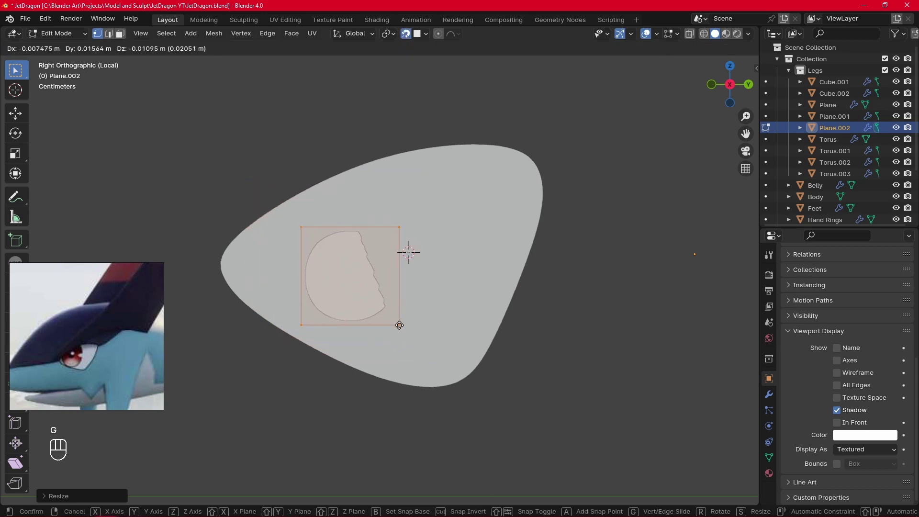
click(399, 324)
Step: Snap the iris plane's two front corners onto the eye surface
middle_drag(438, 302, 489, 331)
click(312, 239)
key(g)
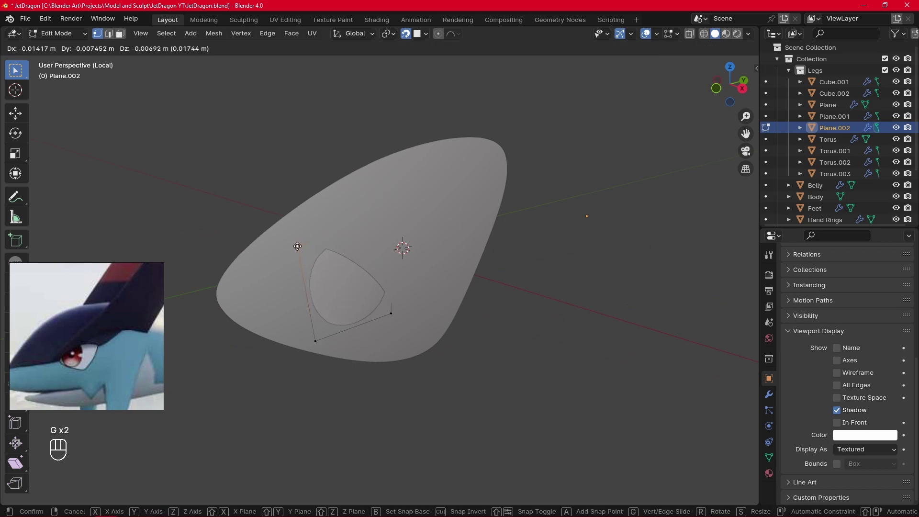
click(297, 246)
click(316, 340)
key(g)
click(314, 336)
Step: Snap the iris plane's two rear corners onto the eye surface
middle_drag(398, 298, 370, 280)
click(398, 322)
key(g)
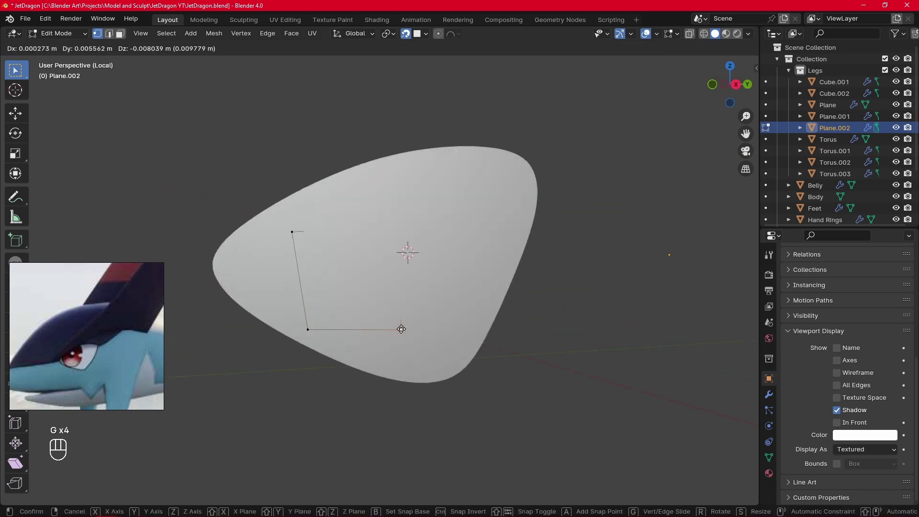
click(402, 329)
click(404, 213)
key(g)
click(399, 223)
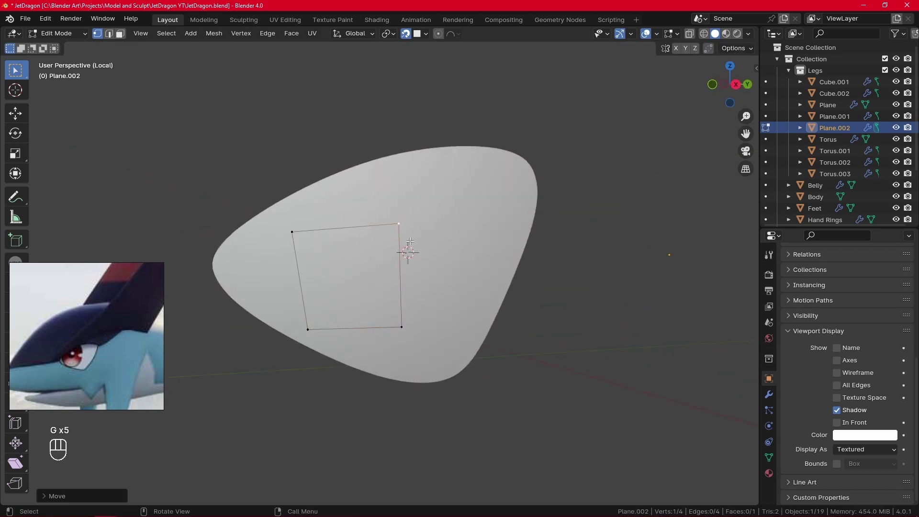
Step: Turn snapping off and move the whole iris plane slightly out in front of the eye surface
key(a)
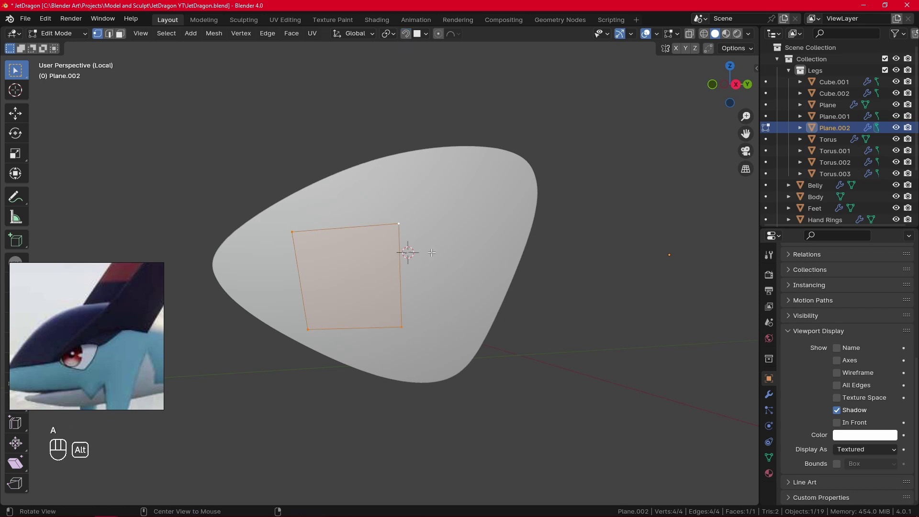
middle_drag(432, 252, 479, 273)
key(g)
click(509, 294)
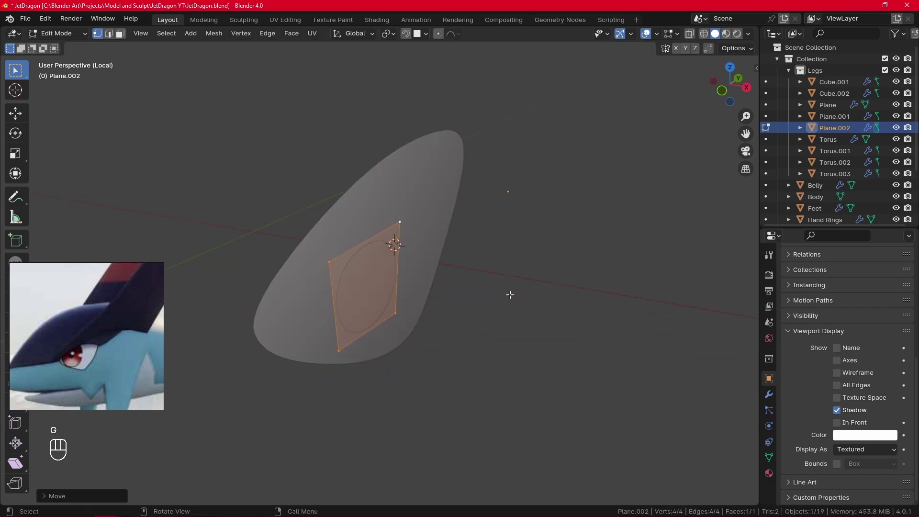
Step: In the right side view, move the iris plane's upper rear and lower front corners slightly outward to round the shape
key(KP_3)
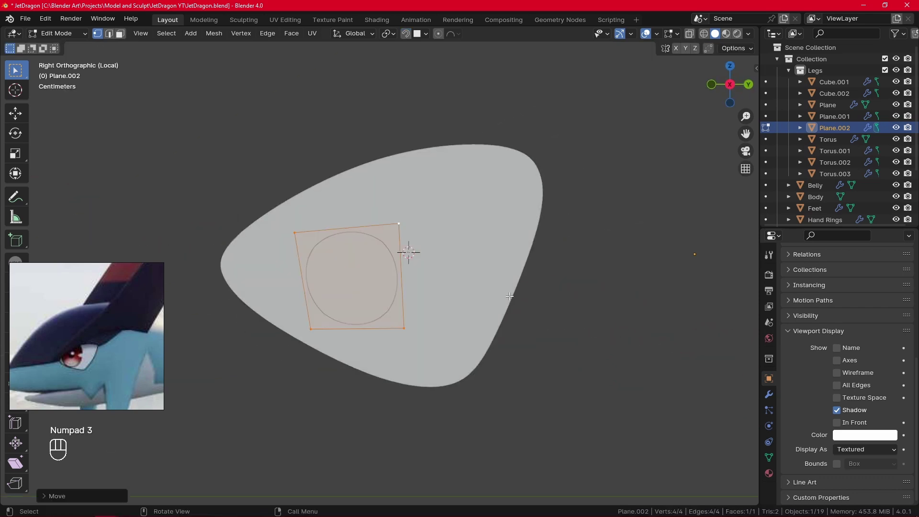
click(398, 224)
key(g)
click(402, 218)
click(312, 328)
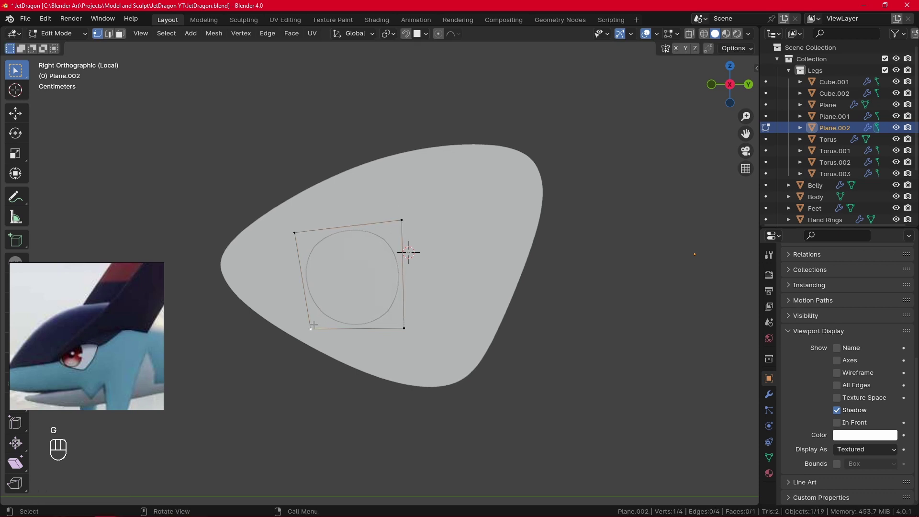
key(g)
click(307, 328)
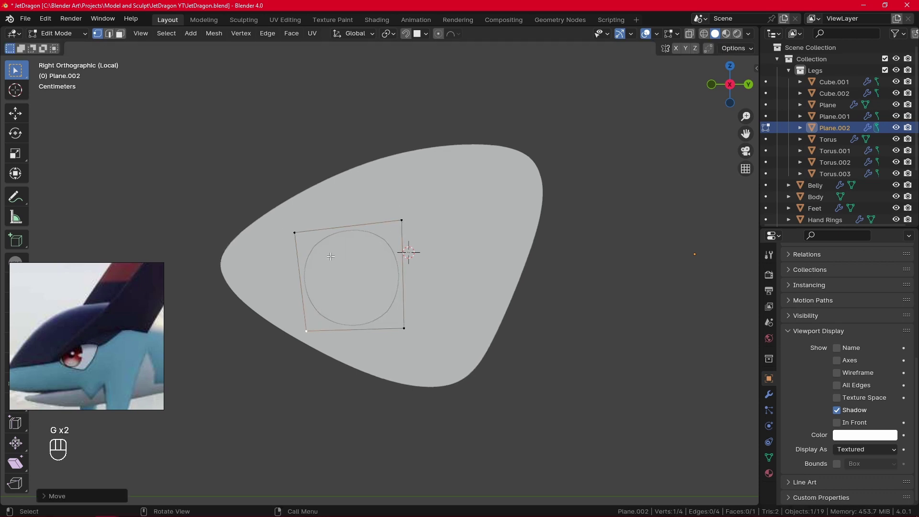
Step: Scale up the whole iris plane in two passes and reposition it over the front half of the eye
key(a)
key(s)
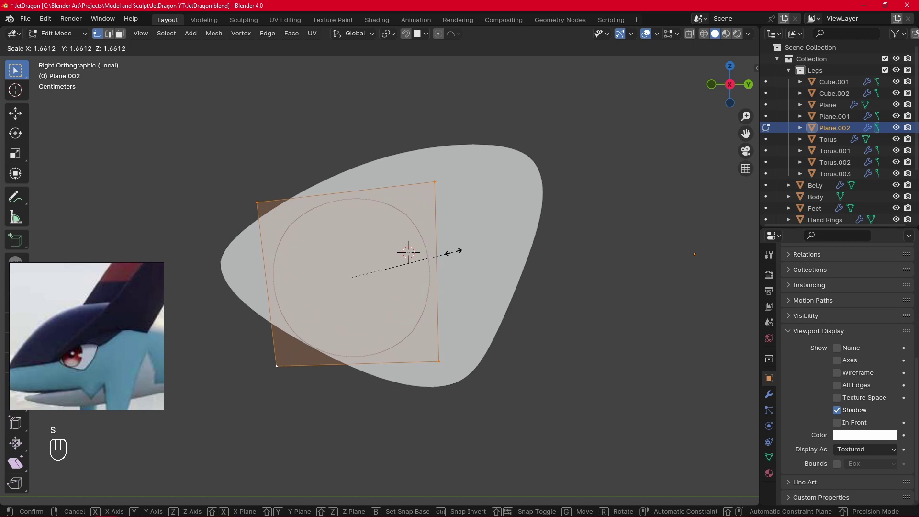
click(453, 252)
key(g)
click(443, 244)
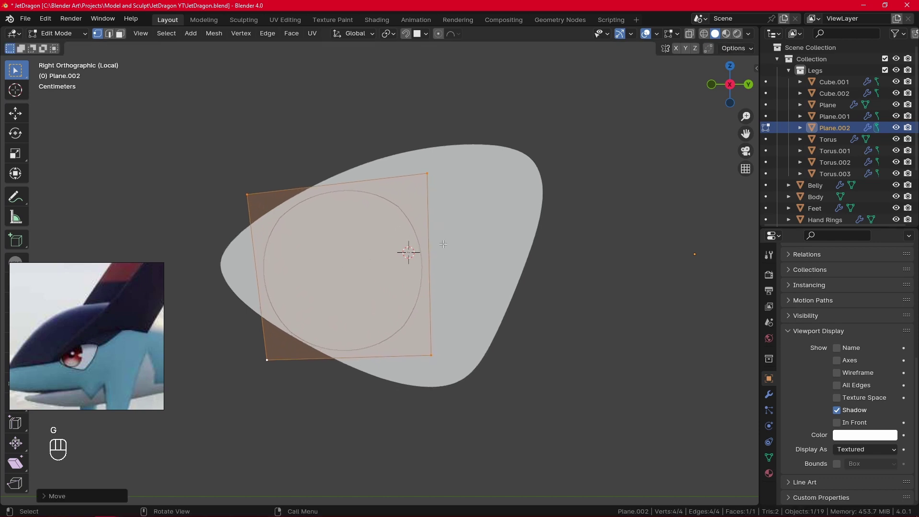
key(s)
click(460, 239)
key(g)
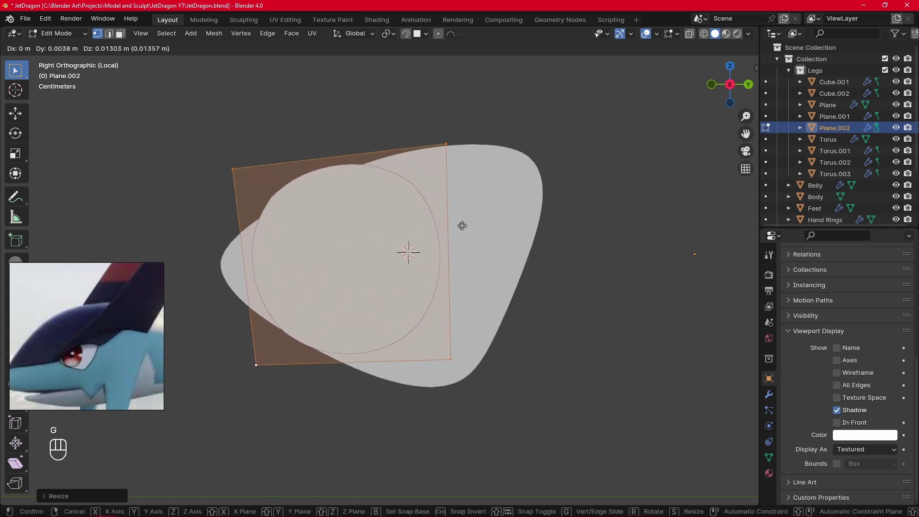
click(463, 225)
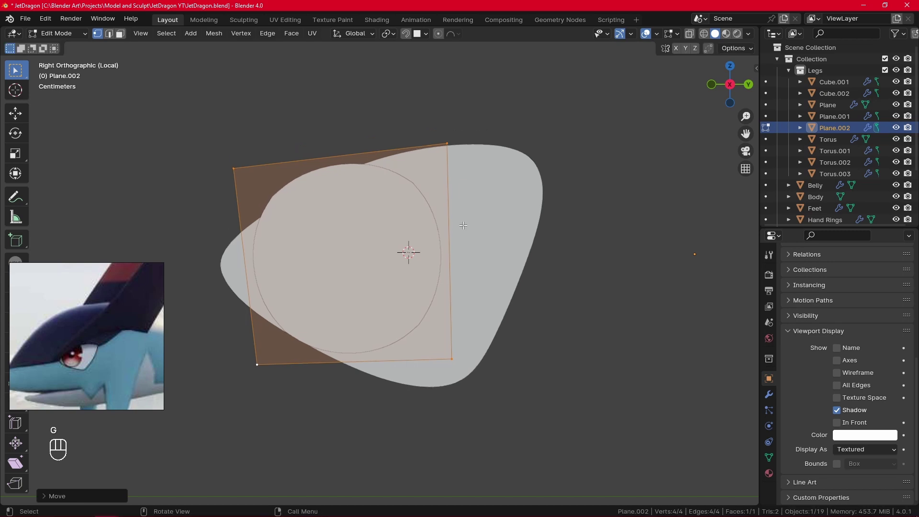
click(450, 356)
key(g)
click(472, 360)
Step: Apply Smooth Vertices to all vertices of the iris plane
key(a)
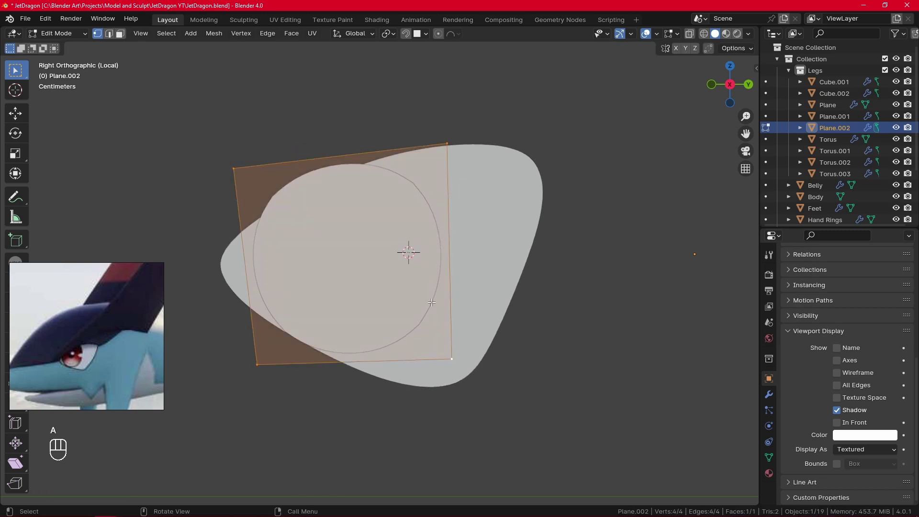
right_click(430, 301)
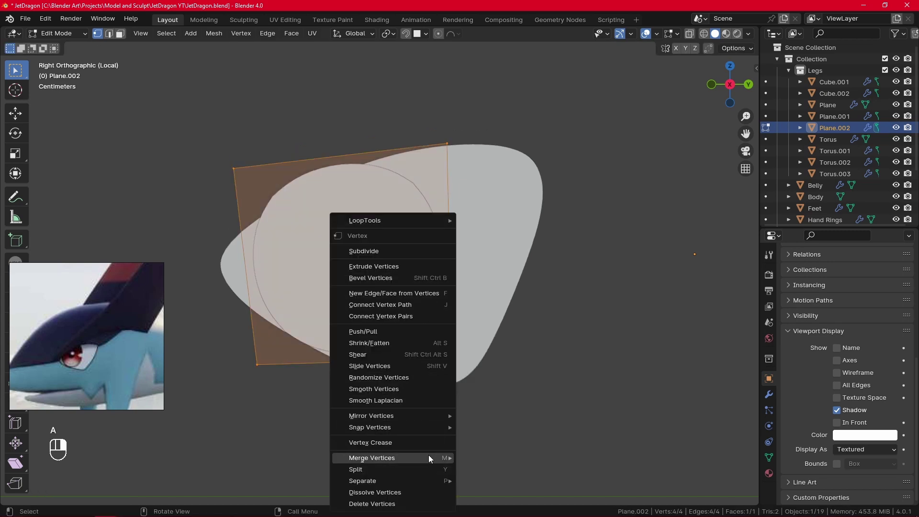
click(419, 389)
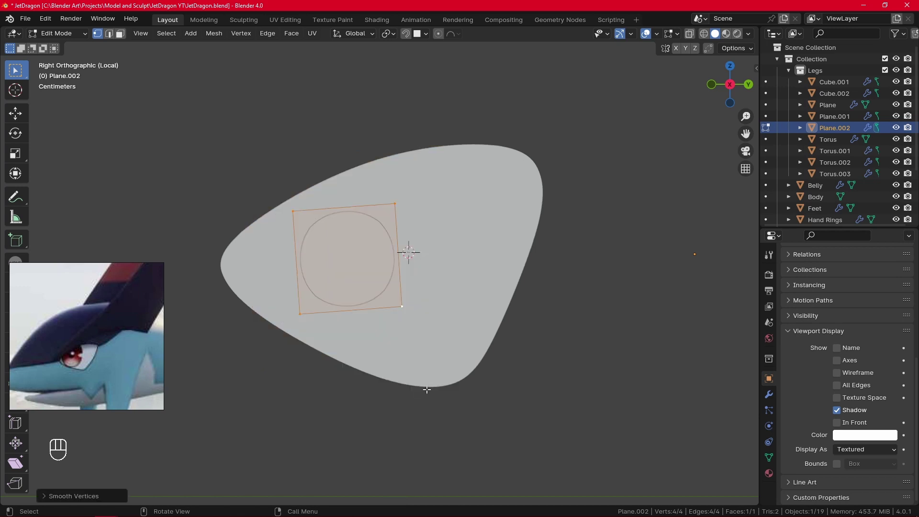
Step: Scale the smoothed iris plane up to about twice its size and shift it toward the front of the eye
key(s)
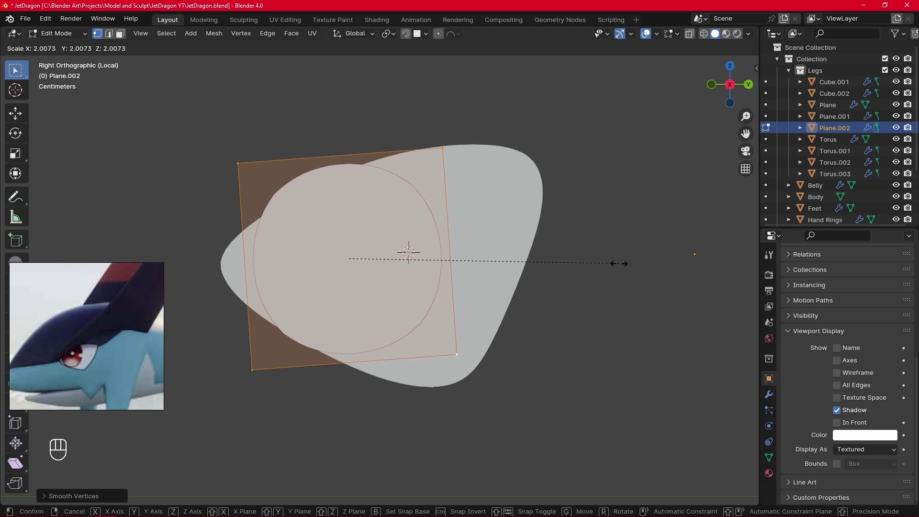
click(618, 261)
key(g)
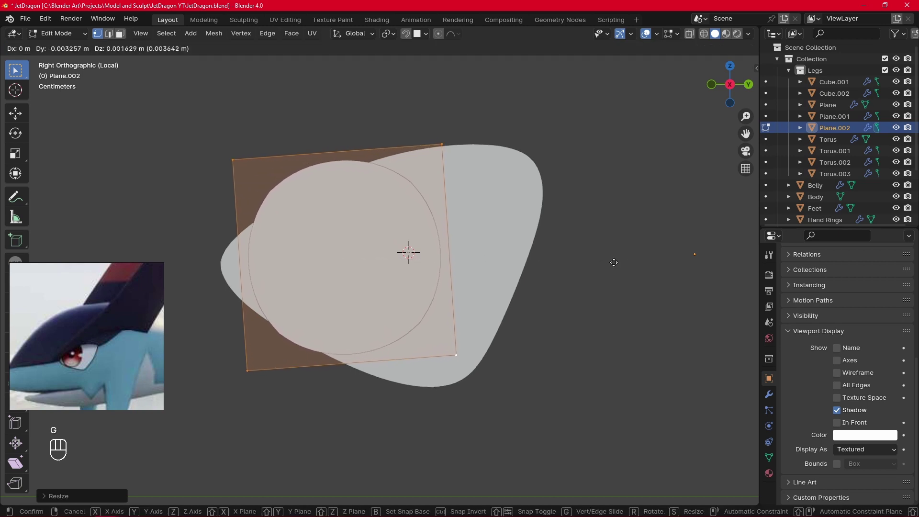
click(613, 262)
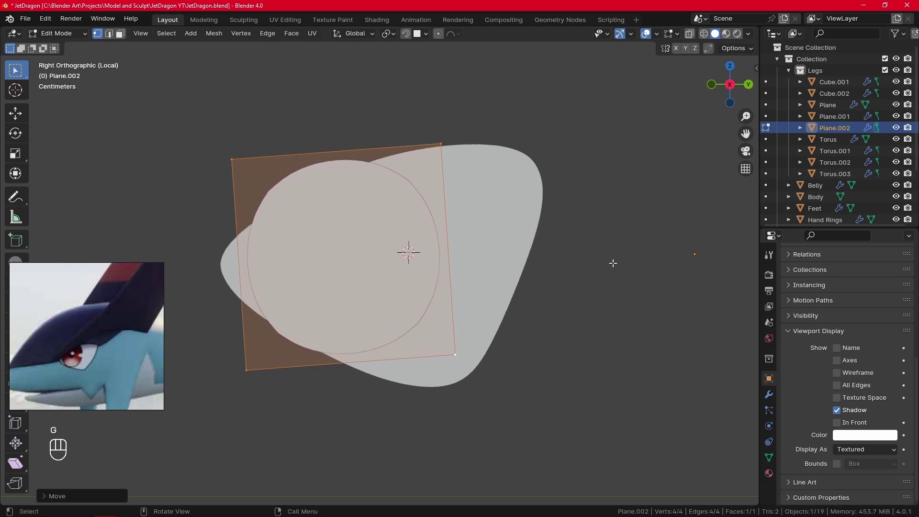
key(s)
click(615, 262)
key(g)
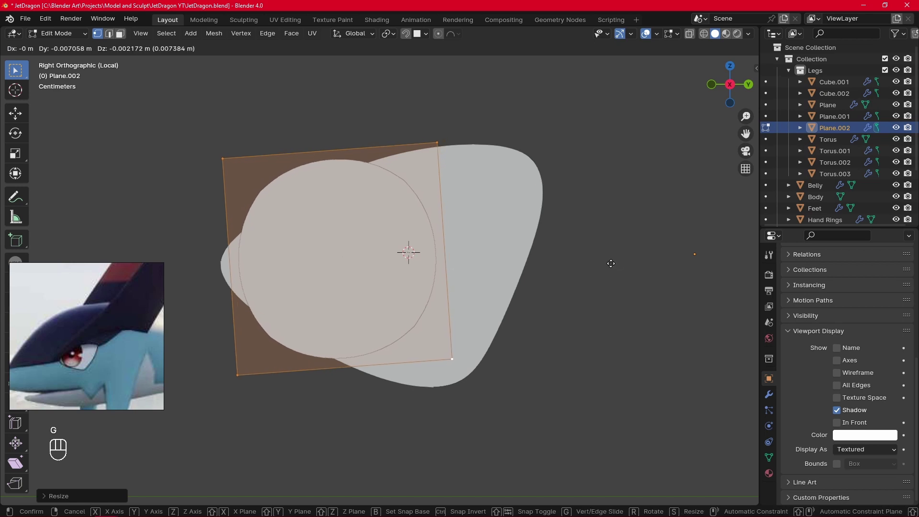
click(610, 261)
click(611, 262)
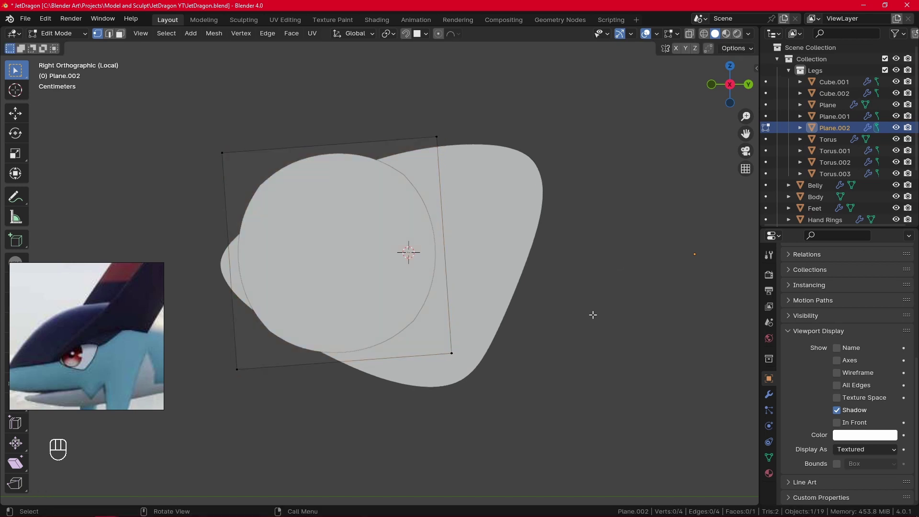
Step: Add a mesh circle at the 3D cursor and rotate it 90 degrees around the Y axis
middle_drag(593, 314, 620, 285)
key(KP_3)
key(shift+a)
click(411, 271)
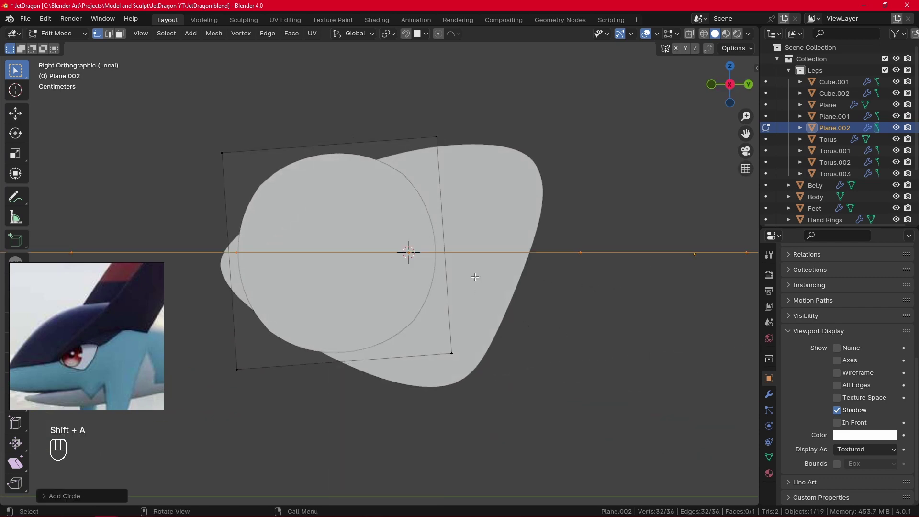
text(ry90)
key(Return)
Step: Scale the new circle down to about the iris size and move it over the iris outline
ctrl+alt+middle_drag(530, 236, 534, 359)
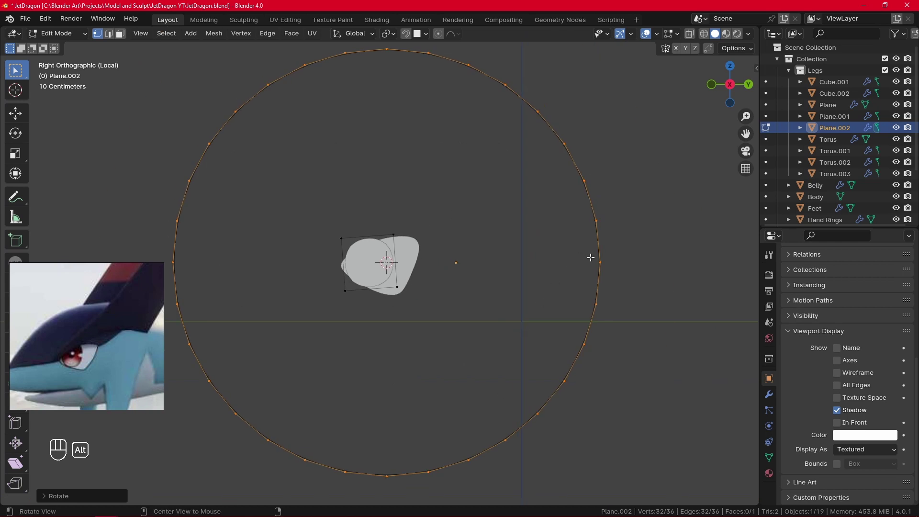
key(s)
click(404, 267)
scroll(448, 254, up, 5)
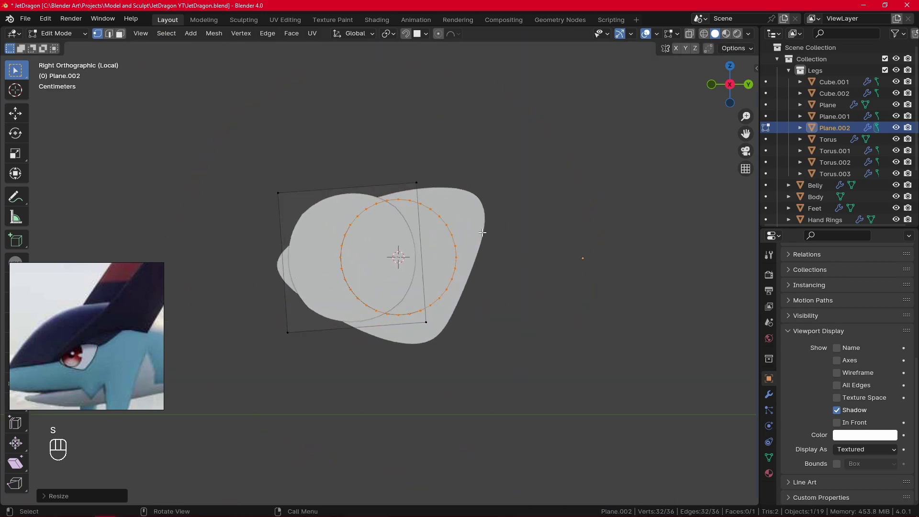
scroll(484, 249, up, 2)
key(g)
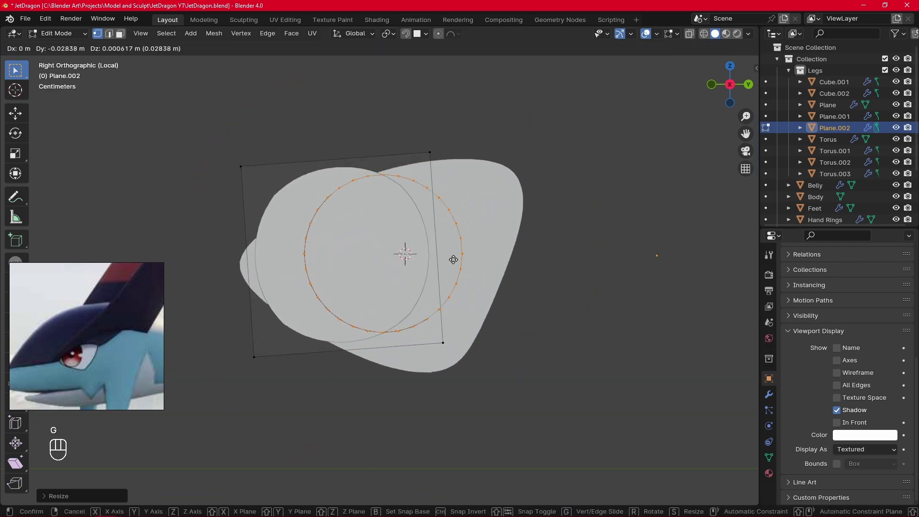
click(410, 260)
key(s)
click(433, 263)
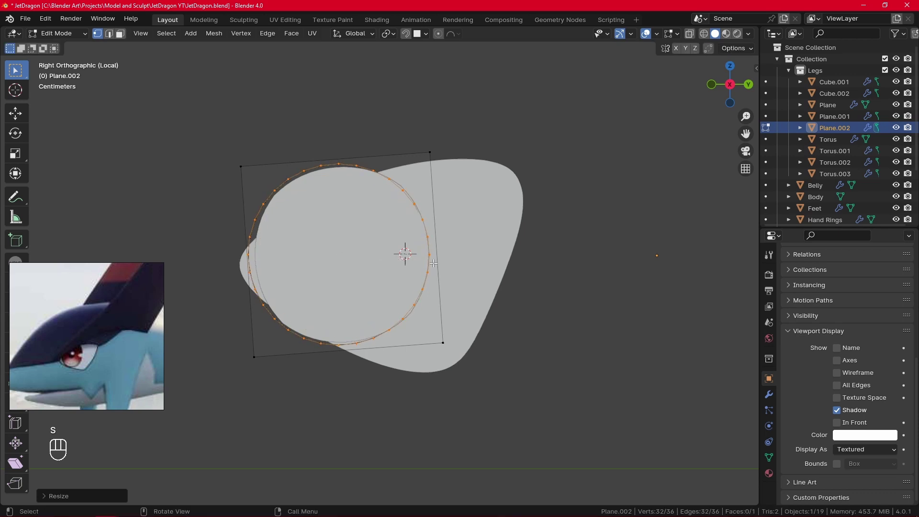
key(g)
click(437, 264)
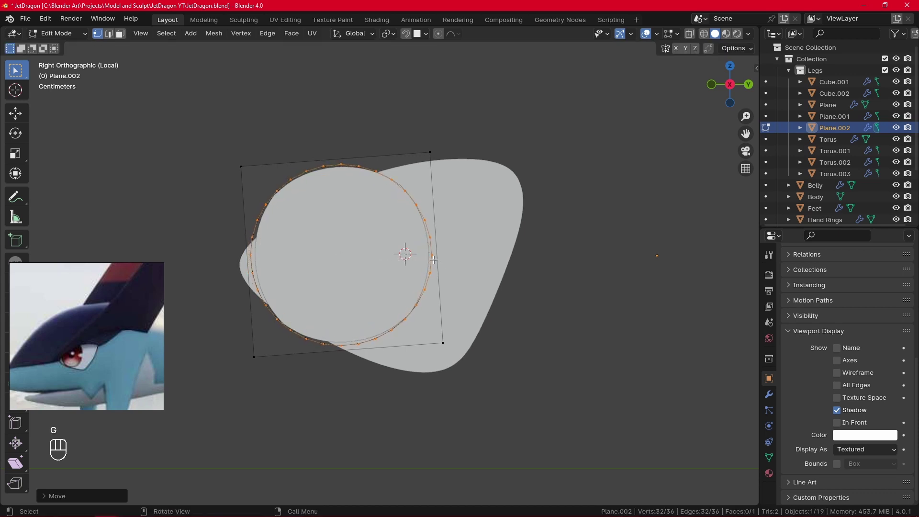
Step: Fill the iris circle with a face and rotate it about -8 degrees around the Z axis to follow the eye surface
right_click(429, 245)
key(Escape)
key(f)
middle_drag(427, 243, 496, 268)
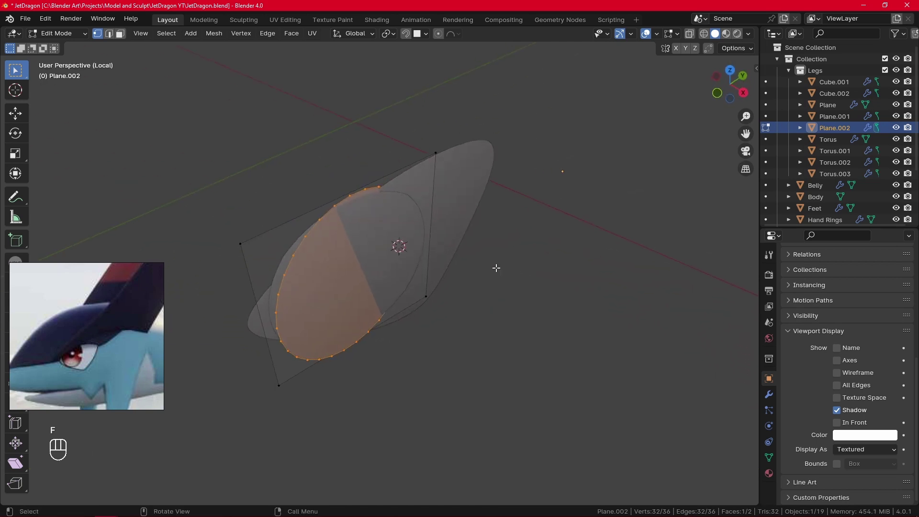
key(r)
key(y)
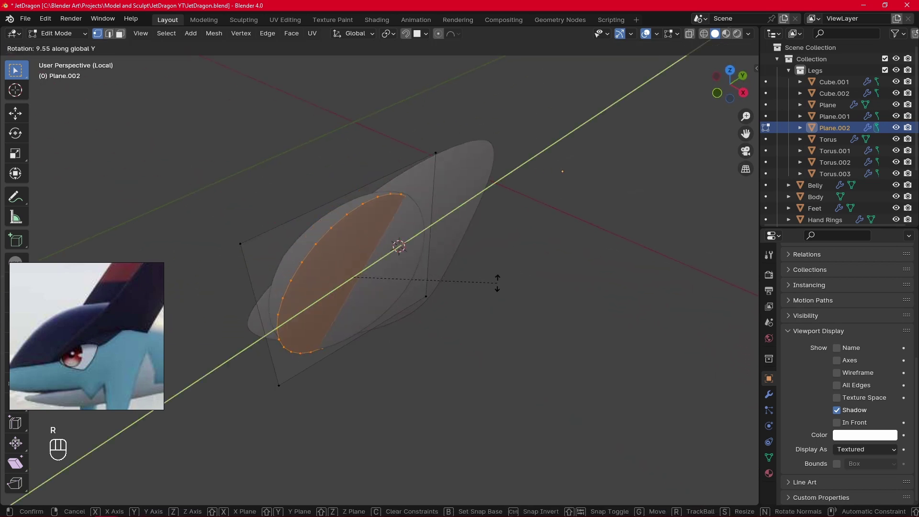
key(z)
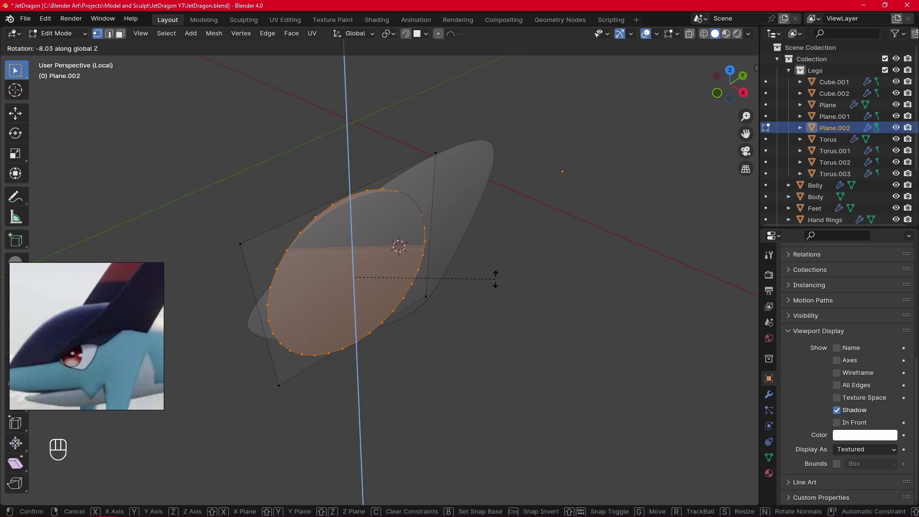
click(496, 279)
Step: Fine-tune the iris circle's tilt with small rotations around the Y axis and about -1.6 degrees around the Z axis
middle_drag(511, 260, 538, 235)
key(r)
key(x)
key(y)
click(567, 219)
key(r)
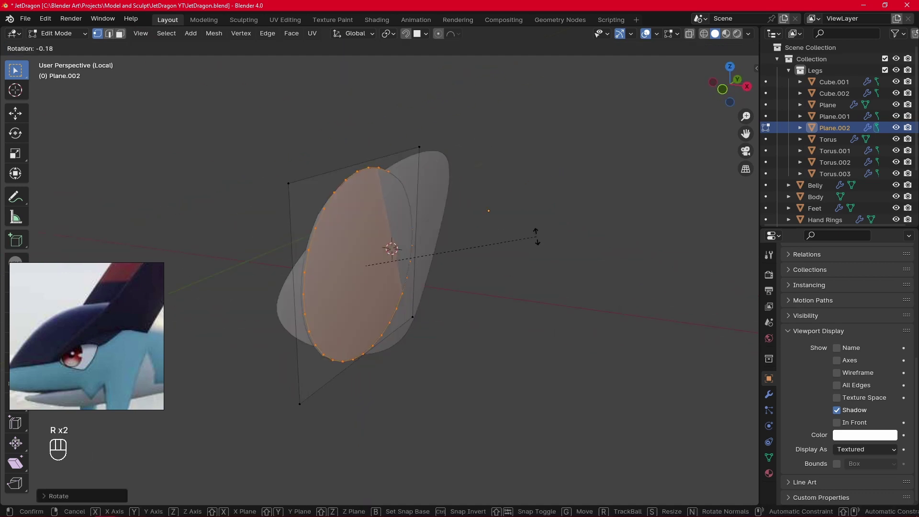
key(x)
key(y)
key(z)
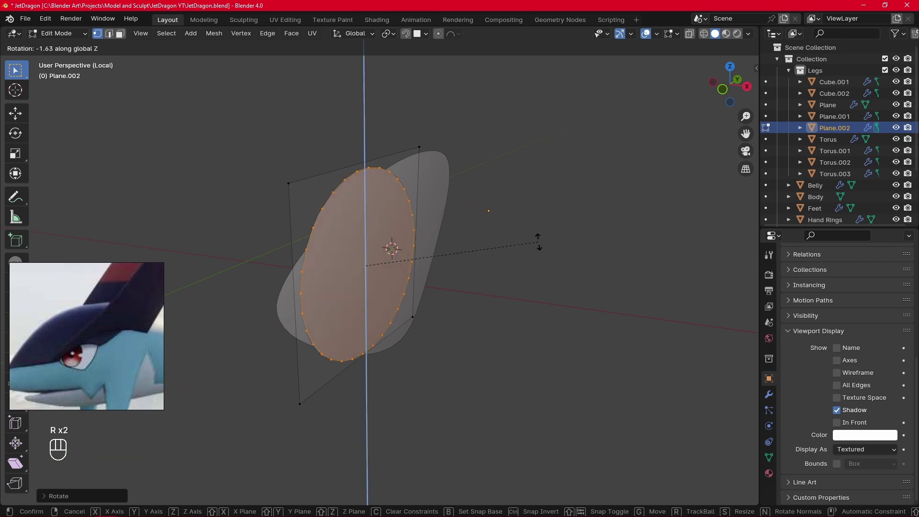
click(537, 241)
Step: Delete the old square iris plane behind the new circle
click(421, 147)
key(l)
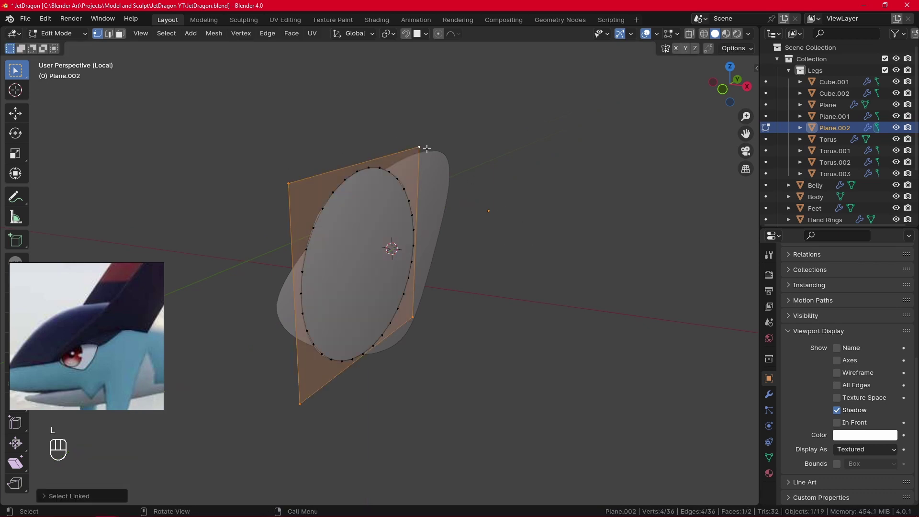
key(x)
click(427, 150)
Step: Duplicate the iris circle in place and move the copy slightly outward along the X axis
key(KP_3)
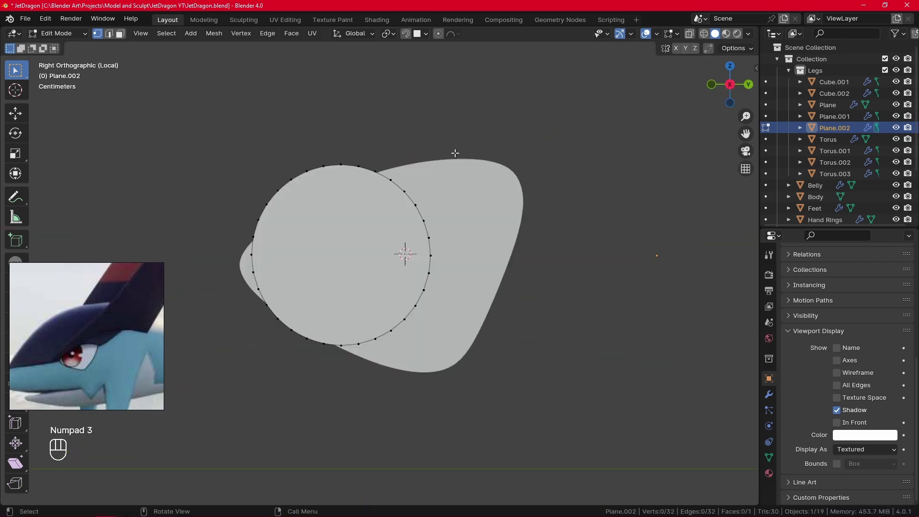
key(l)
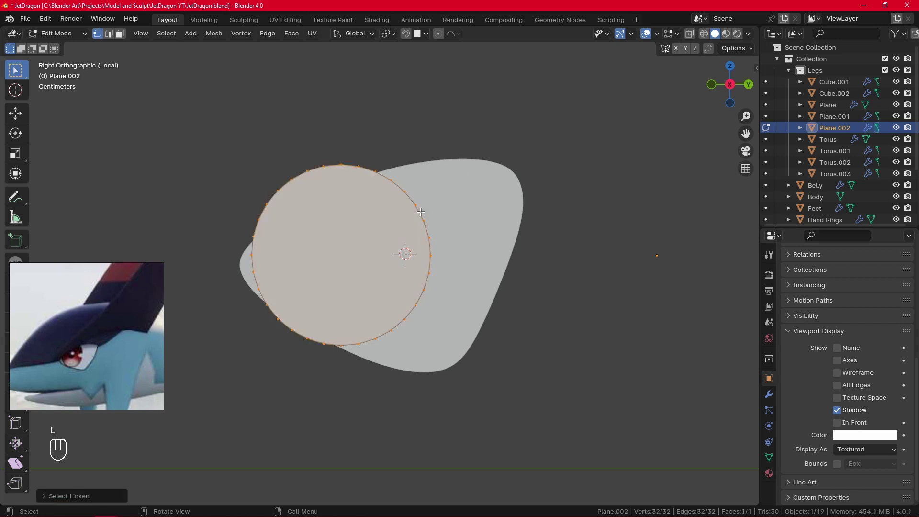
key(shift+d)
right_click(453, 214)
key(g)
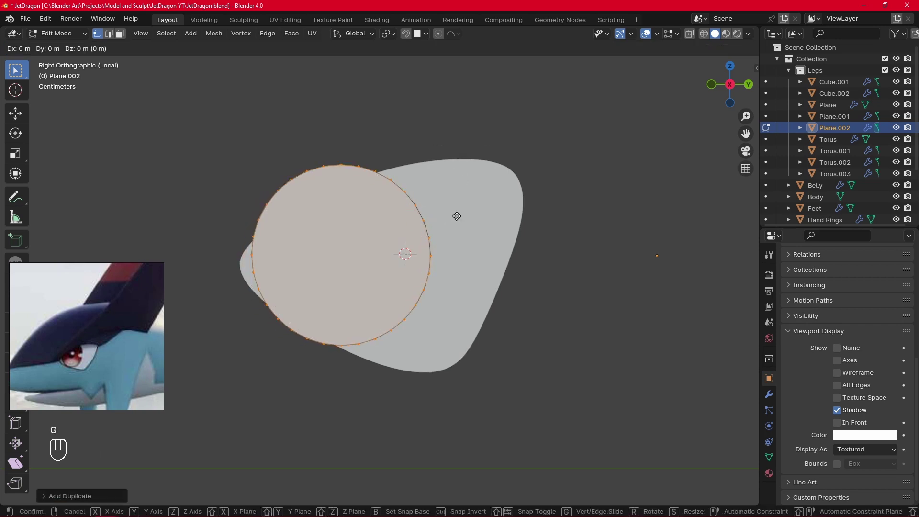
right_click(458, 220)
alt+drag(458, 222, 600, 258)
key(g)
key(x)
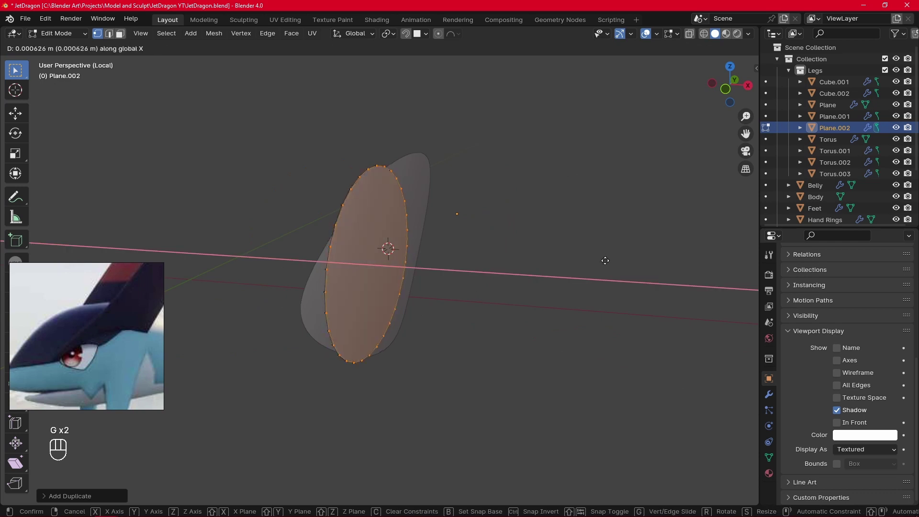
click(607, 262)
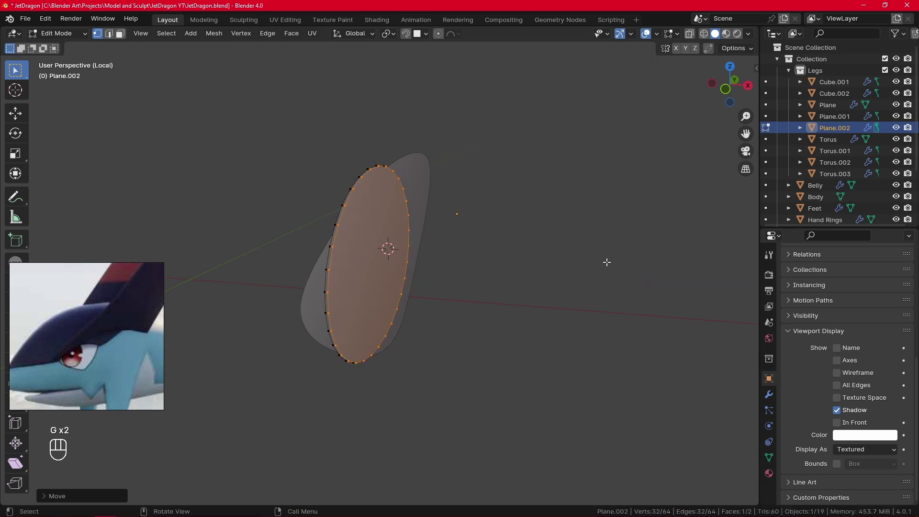
Step: Scale the copied circle down to pupil size, about a quarter of the iris, and move it toward the iris's upper front
key(KP_3)
key(s)
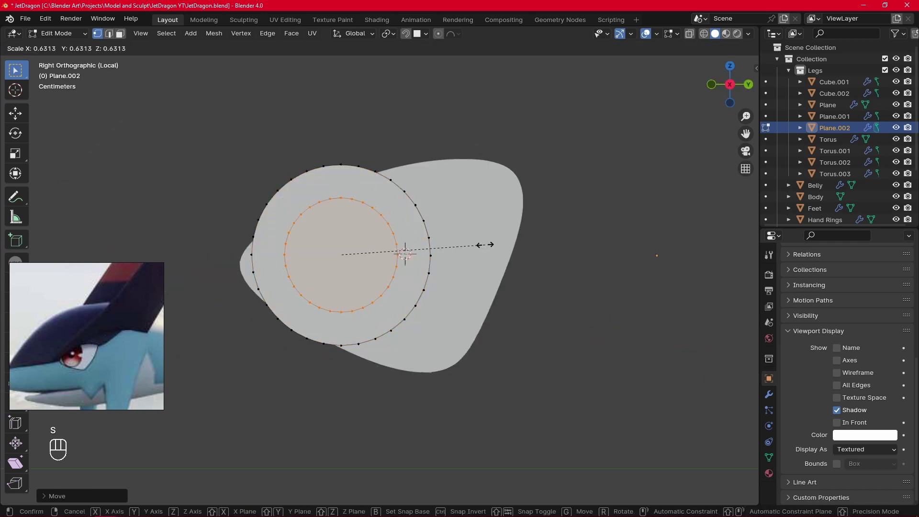
click(392, 237)
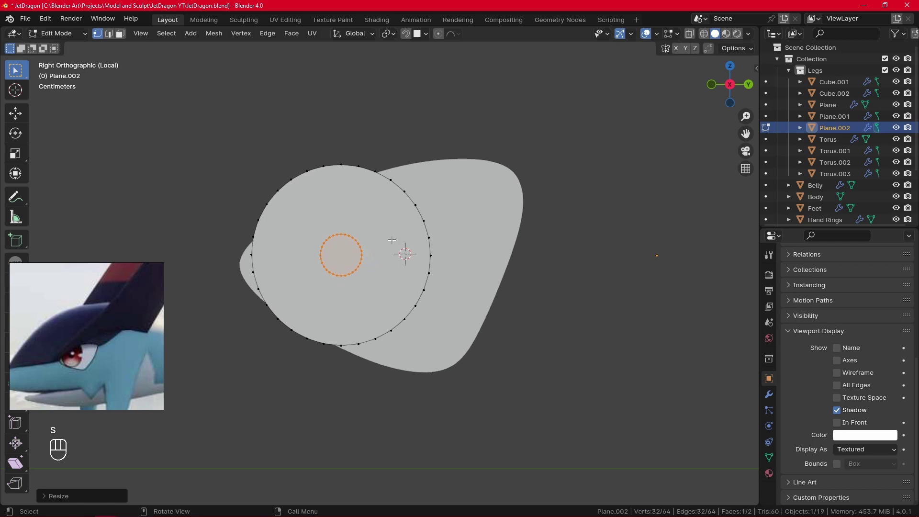
scroll(391, 212, up, 2)
key(g)
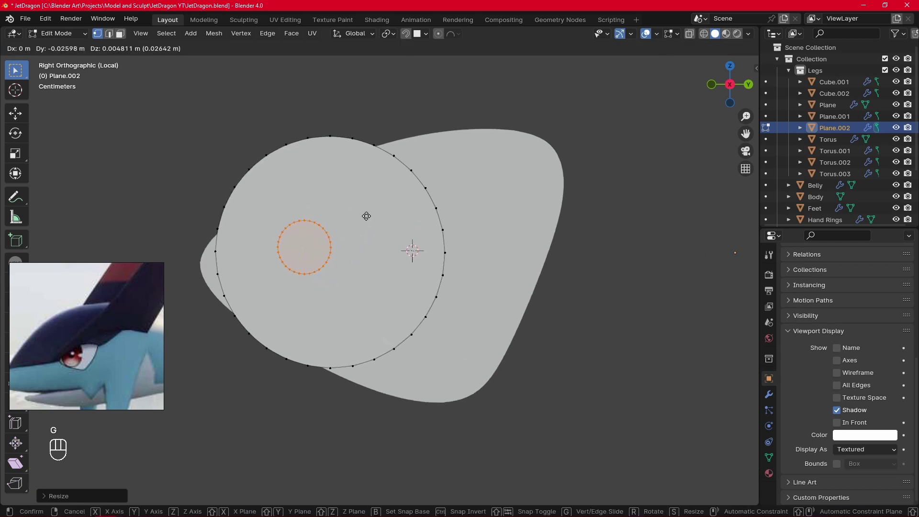
click(363, 213)
key(s)
click(374, 212)
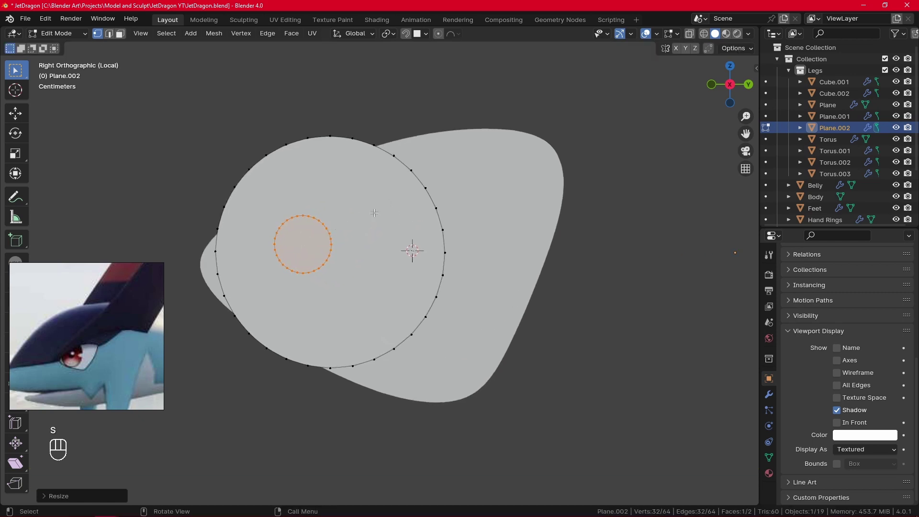
Step: Duplicate the pupil circle to its upper rear edge, scale the copy to about half, and move it outward along the X axis
key(shift+d)
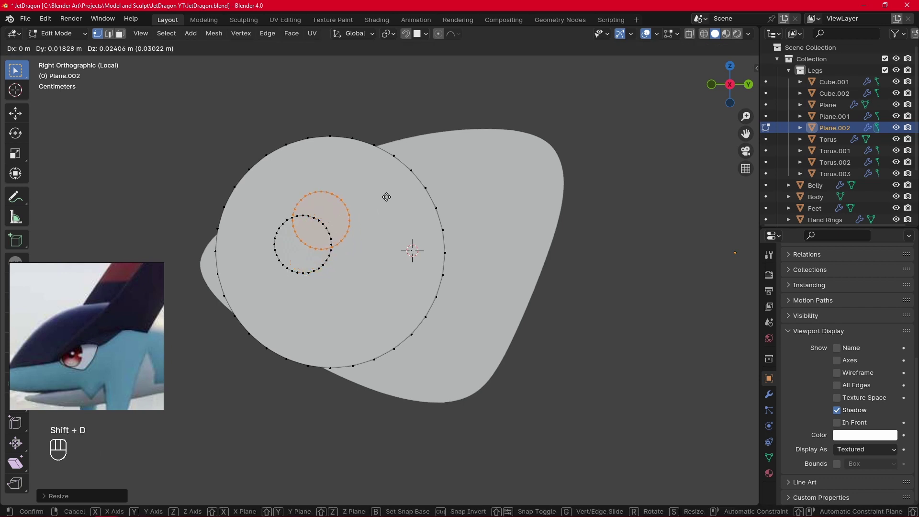
click(387, 197)
key(s)
click(361, 205)
middle_drag(361, 205, 469, 220)
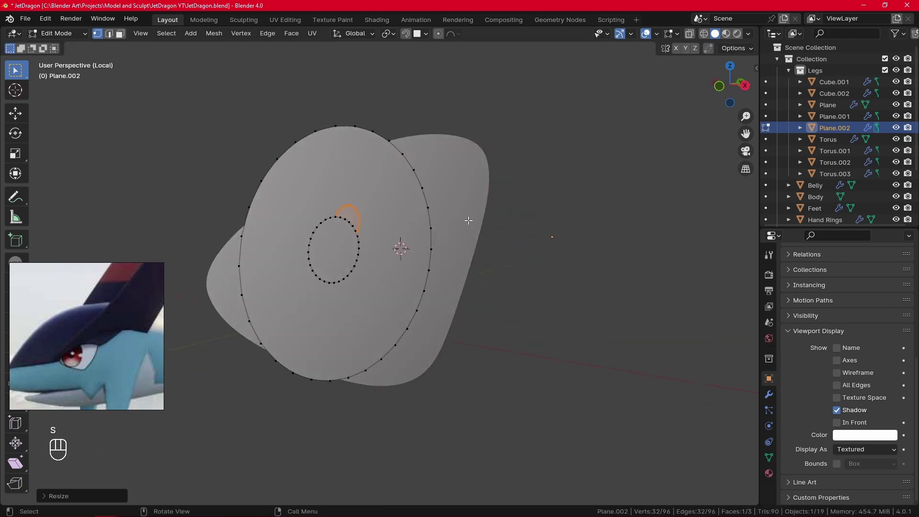
key(g)
key(x)
click(472, 220)
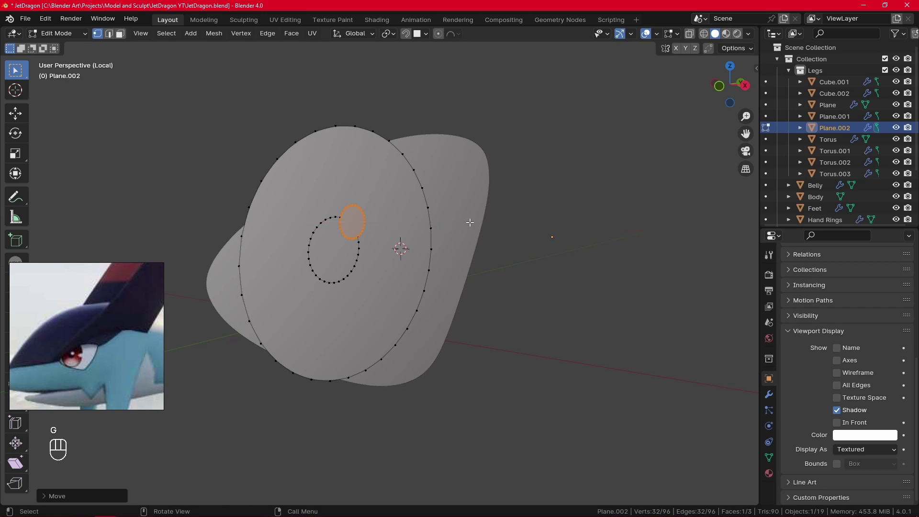
Step: Duplicate the small highlight circle to the iris's lower rear edge and adjust its depth along the X axis
key(KP_3)
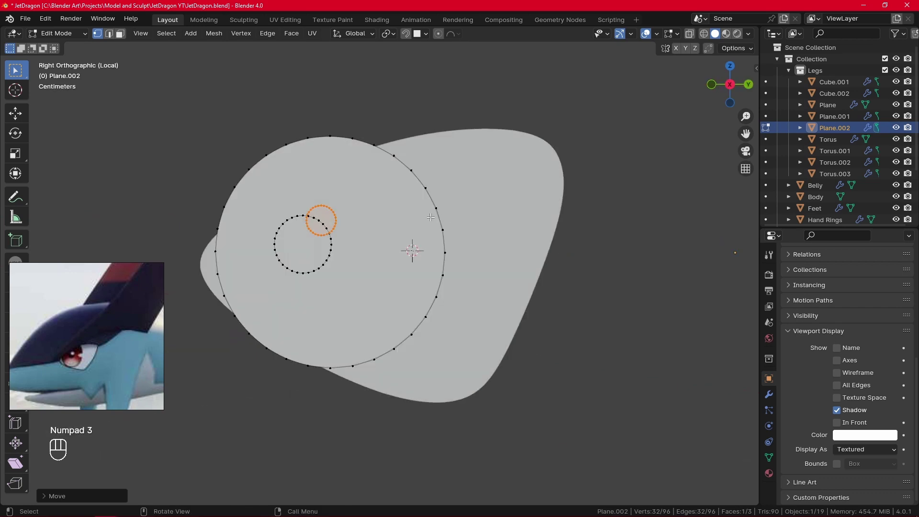
key(shift+d)
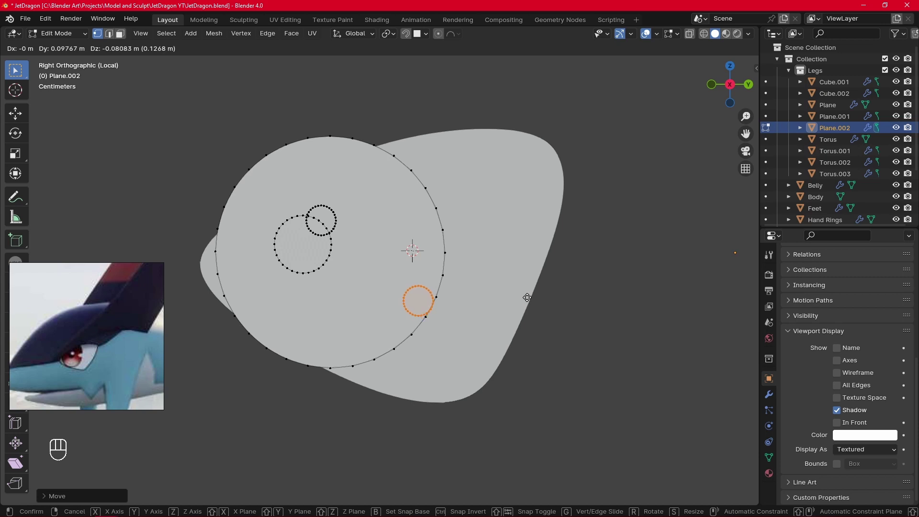
click(530, 298)
middle_drag(530, 298, 640, 288)
key(g)
key(x)
click(566, 315)
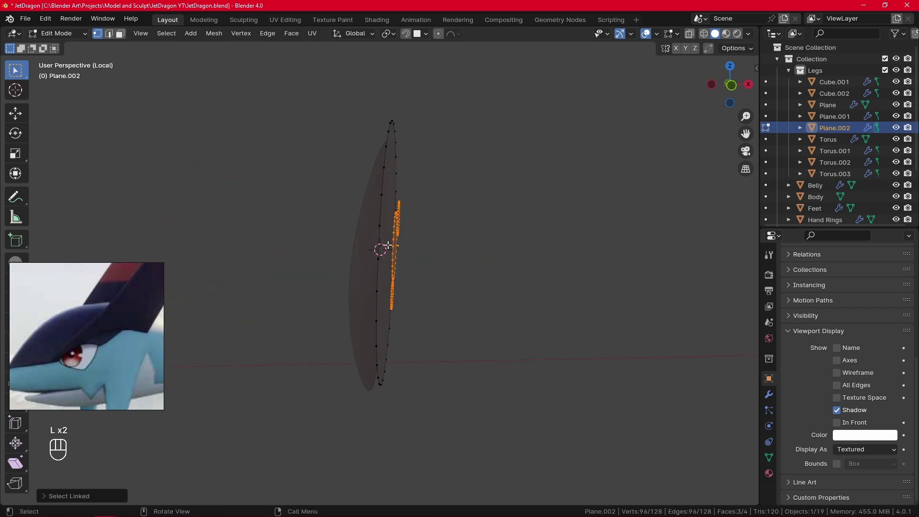
Step: Select all four iris circles and move them about -0.007 m along the X axis toward the eye
key(l)
key(g)
key(x)
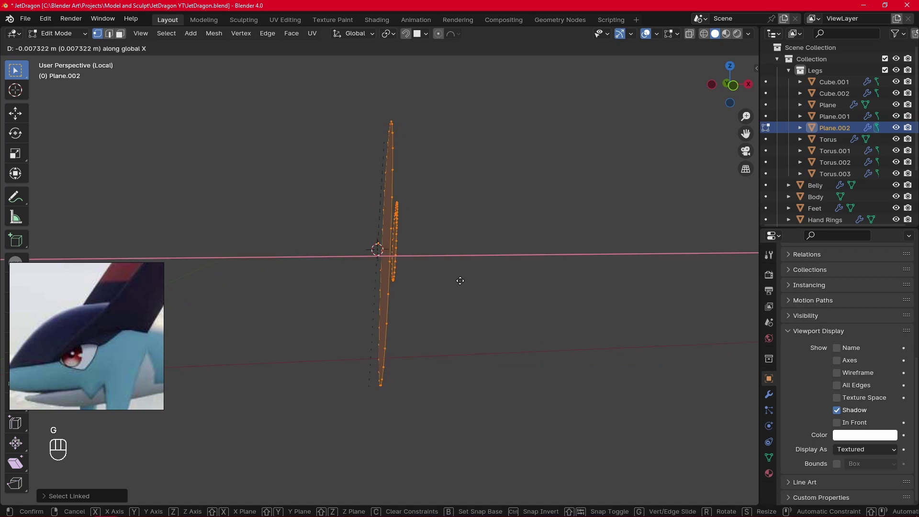
click(459, 283)
Step: Rotate all four circles slightly around the Y and Z axes and nudge them along X to lie along the eye surface
alt+middle_drag(459, 285, 486, 273)
key(r)
key(x)
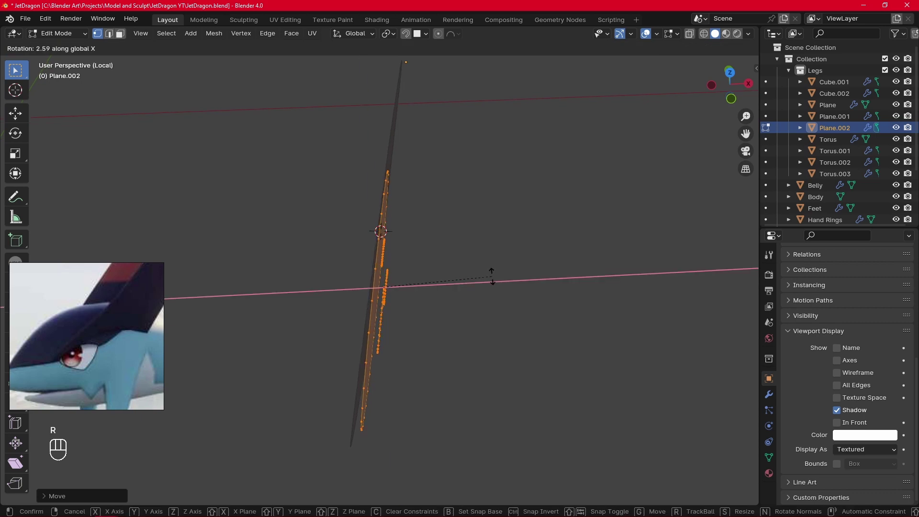
key(y)
click(489, 275)
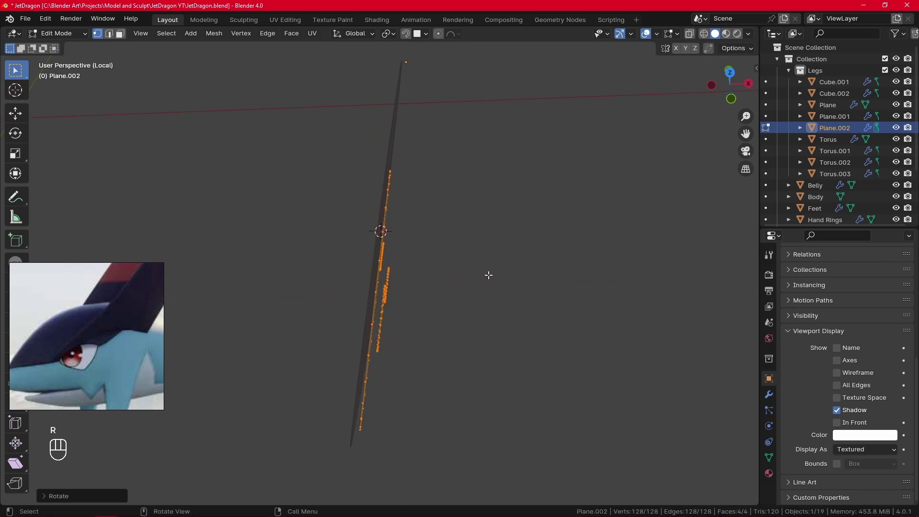
key(r)
key(z)
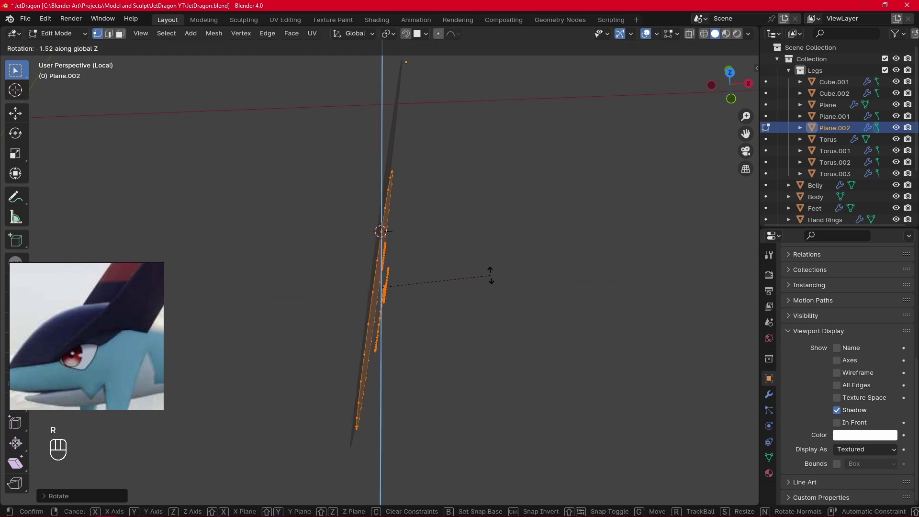
click(490, 275)
key(g)
key(x)
click(492, 279)
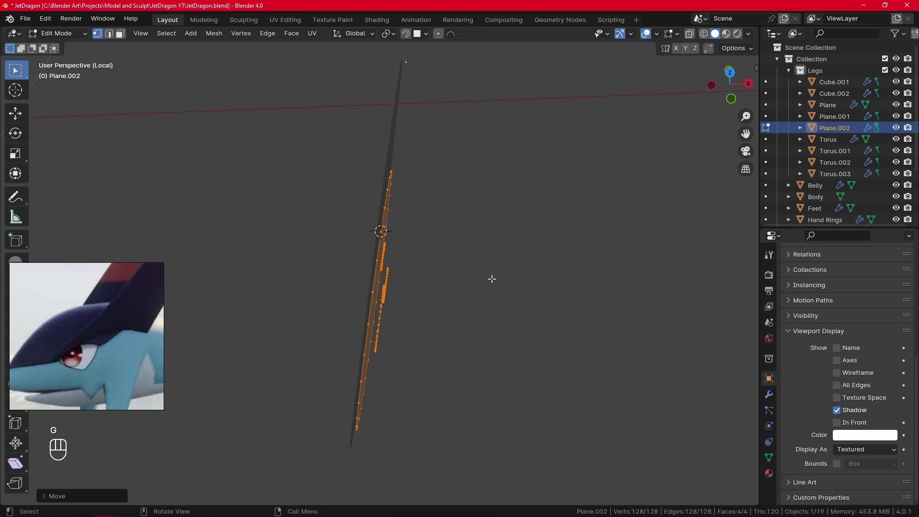
Step: Separate the iris, pupil and highlight circles into individual objects by loose parts
click(492, 279)
alt+drag(492, 279, 410, 199)
key(Tab)
key(Tab)
middle_drag(472, 249, 441, 286)
key(l)
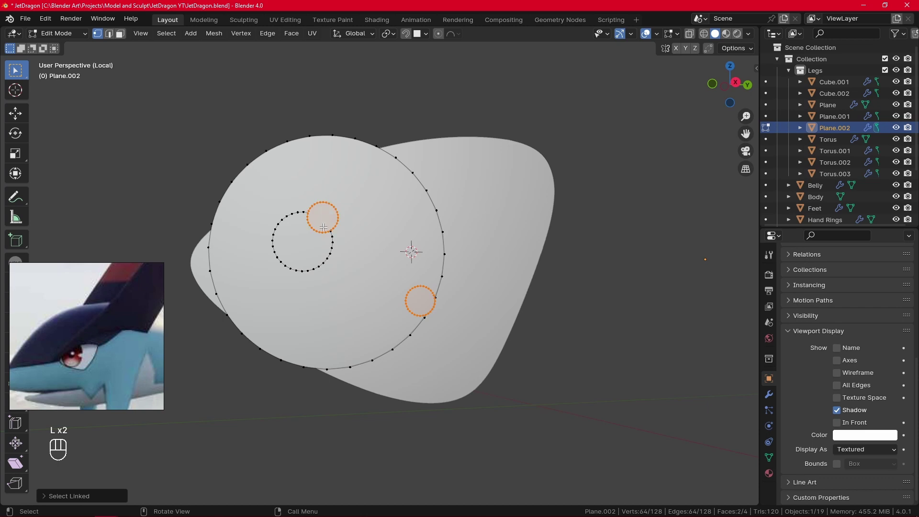
key(p)
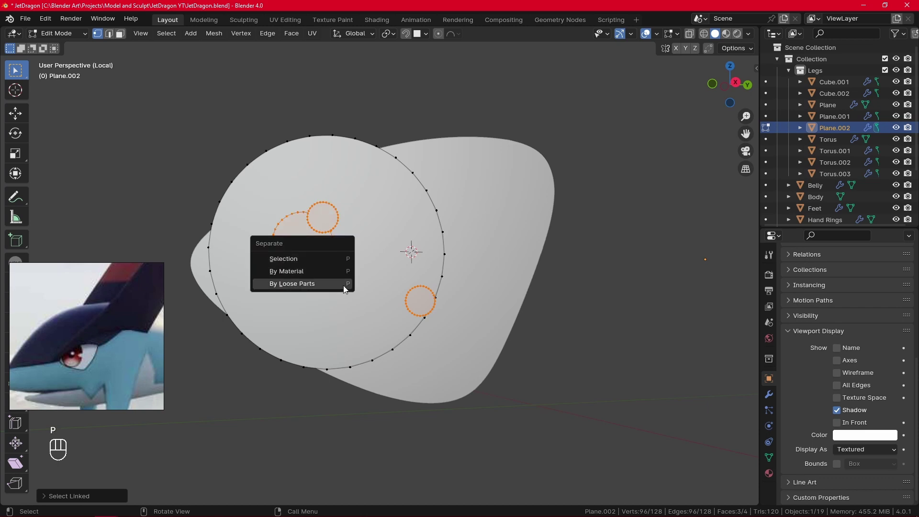
key(Escape)
key(a)
key(p)
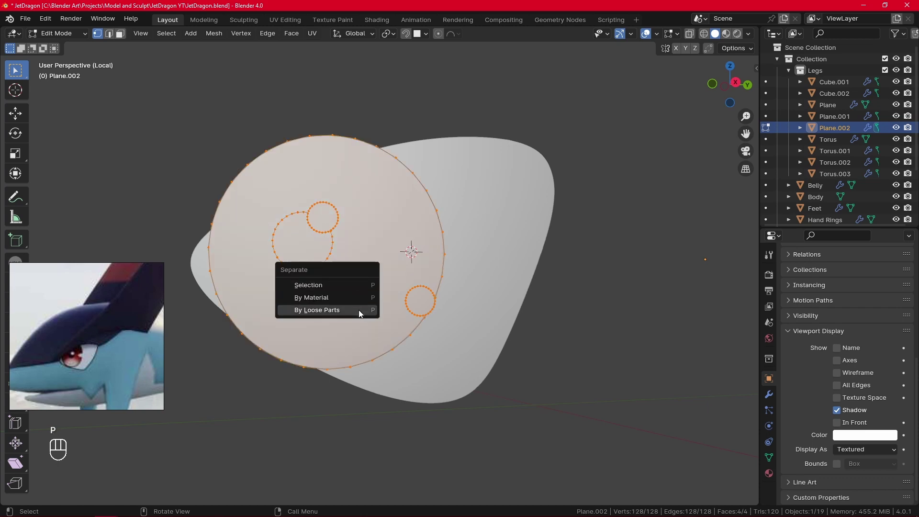
click(365, 309)
Step: Return to Object Mode, deselect the eye parts and leave local view to show the whole dragon
key(Tab)
click(330, 248)
click(429, 222)
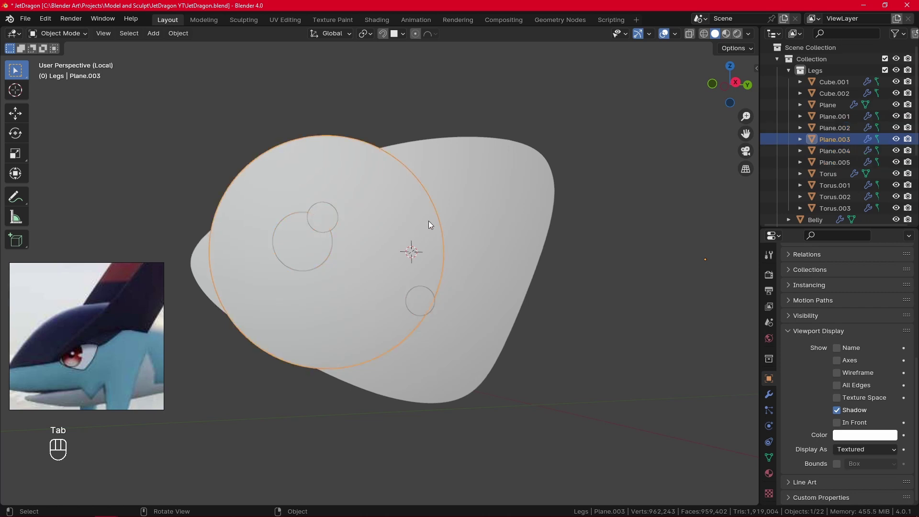
click(549, 193)
click(600, 308)
key(KP_Divide)
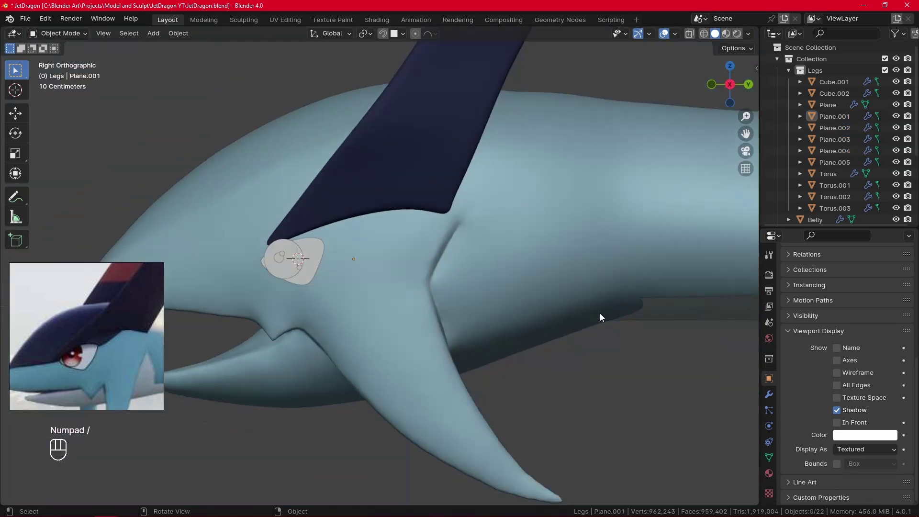
Step: Open the large iris circle for editing and delete two adjacent vertices on its lower front edge
alt+shift+drag(431, 341, 505, 341)
ctrl+alt+drag(489, 335, 465, 253)
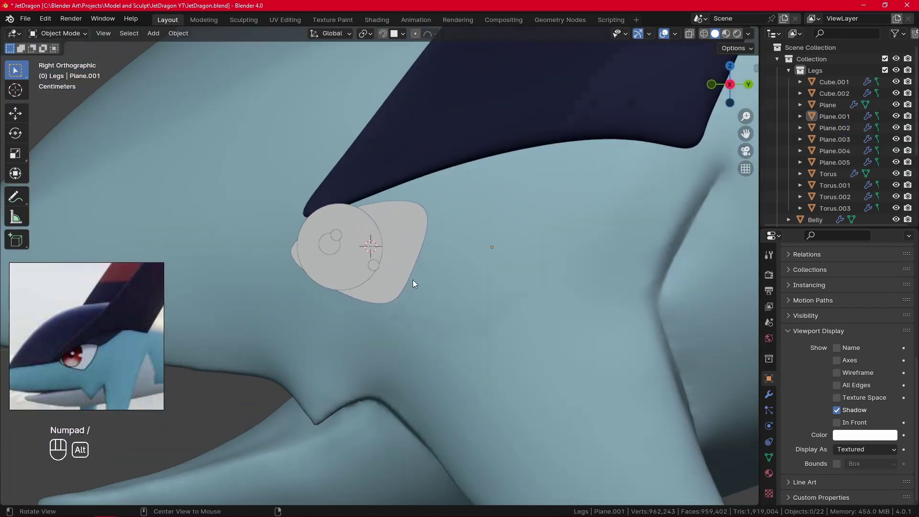
alt+drag(412, 280, 426, 278)
click(357, 247)
key(Tab)
alt+shift+drag(379, 326, 439, 339)
ctrl+alt+drag(439, 339, 461, 261)
alt+drag(421, 320, 402, 303)
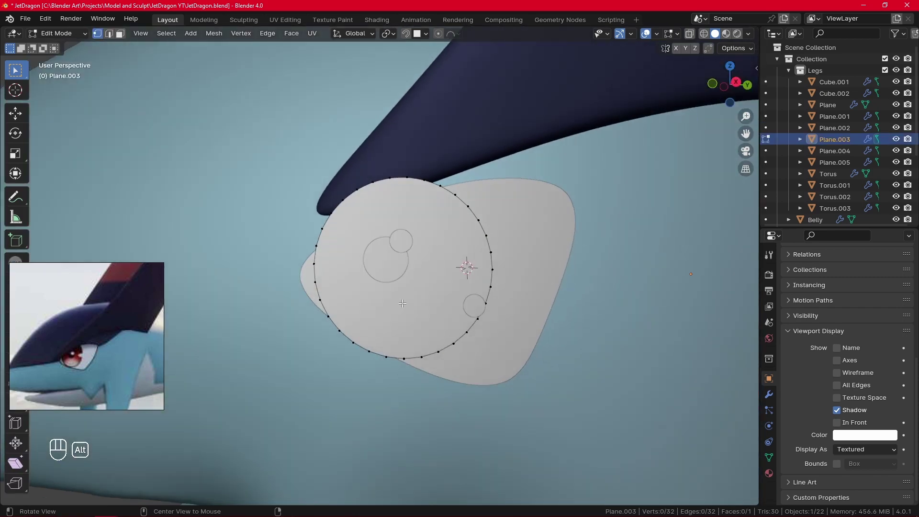
shift+click(371, 353)
key(x)
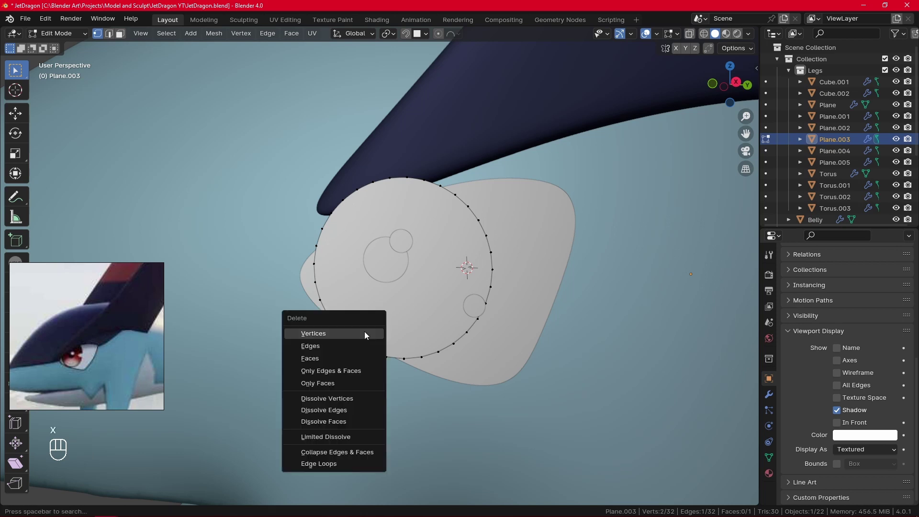
click(366, 333)
key(ctrl+y)
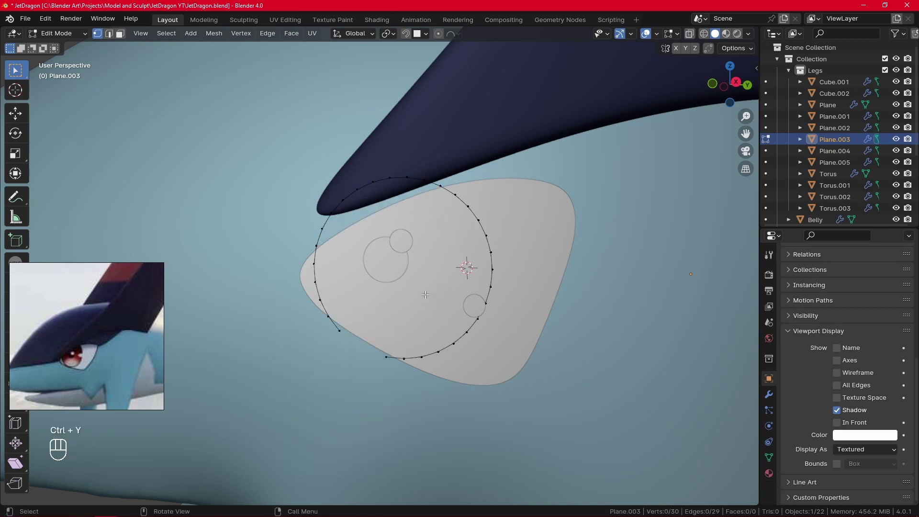
Step: Delete the two end vertices at the iris's lower front gap and nudge its rear end vertex onto the eye's edge
key(x)
click(371, 347)
key(x)
click(386, 355)
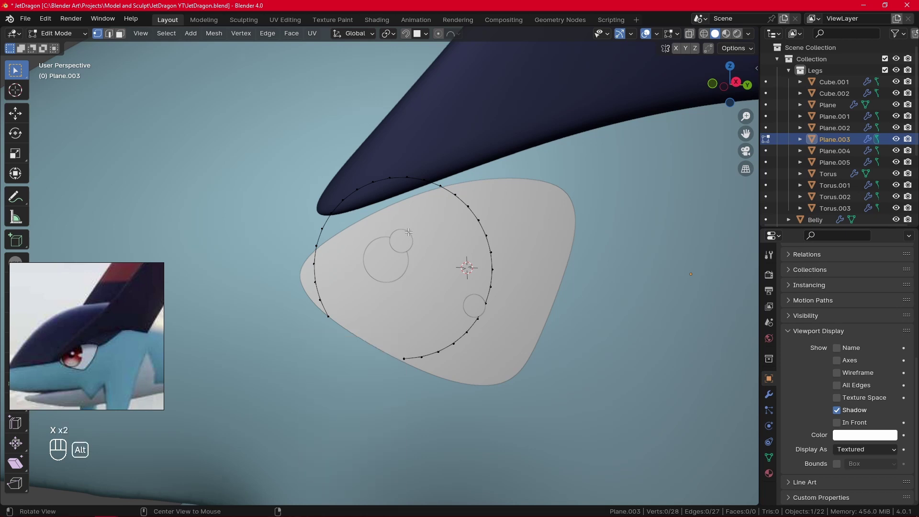
key(KP_3)
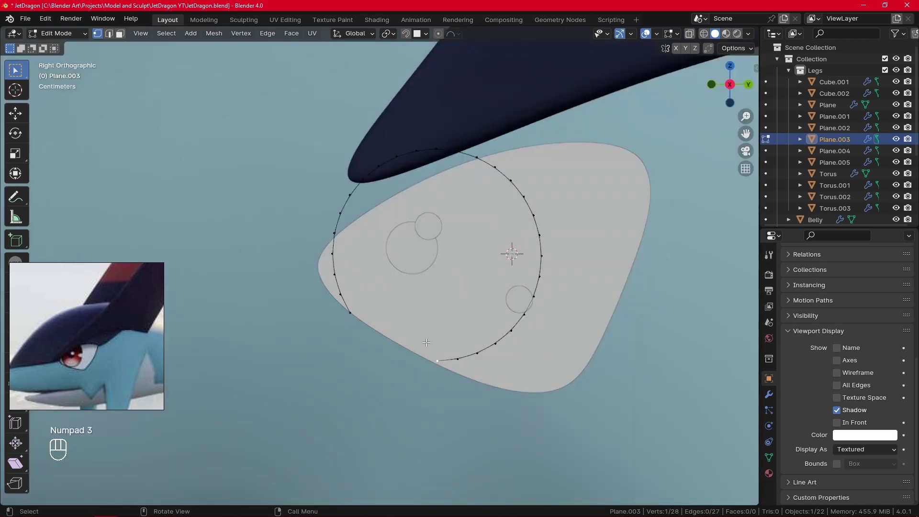
key(g)
click(426, 355)
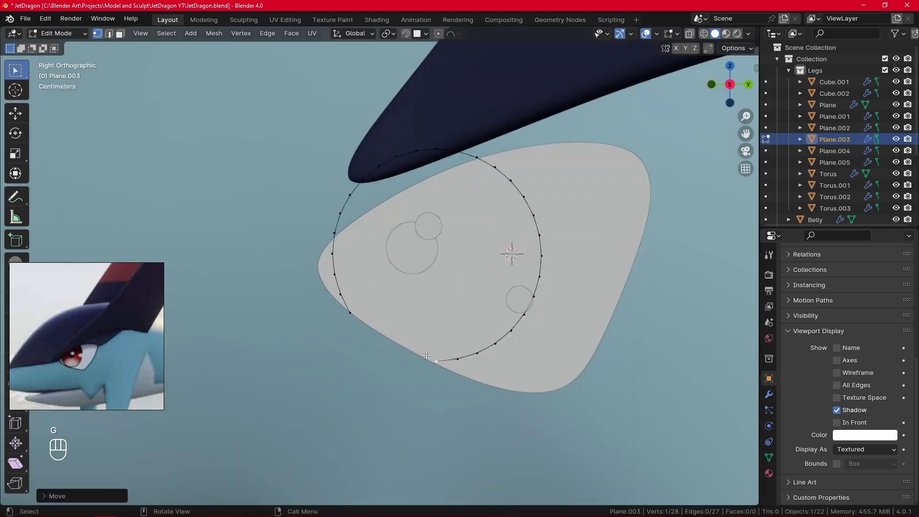
Step: Delete the run of vertices on the iris's upper front arc that extends beyond the eye outline
click(460, 150)
shift+click(340, 213)
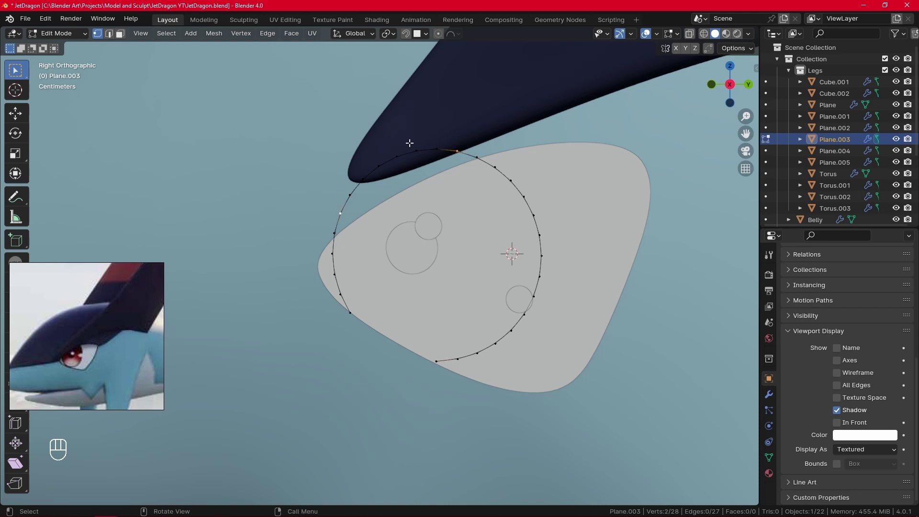
shift+click(433, 150)
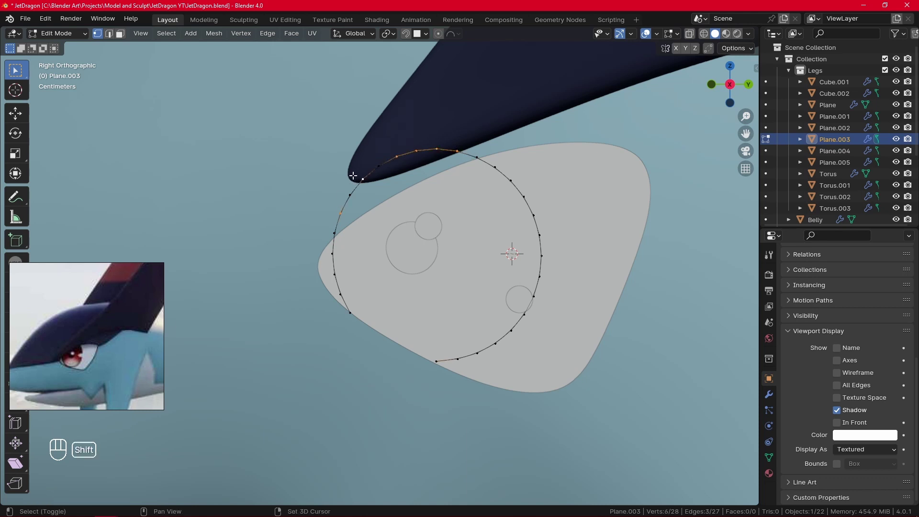
shift+click(377, 163)
key(x)
click(382, 164)
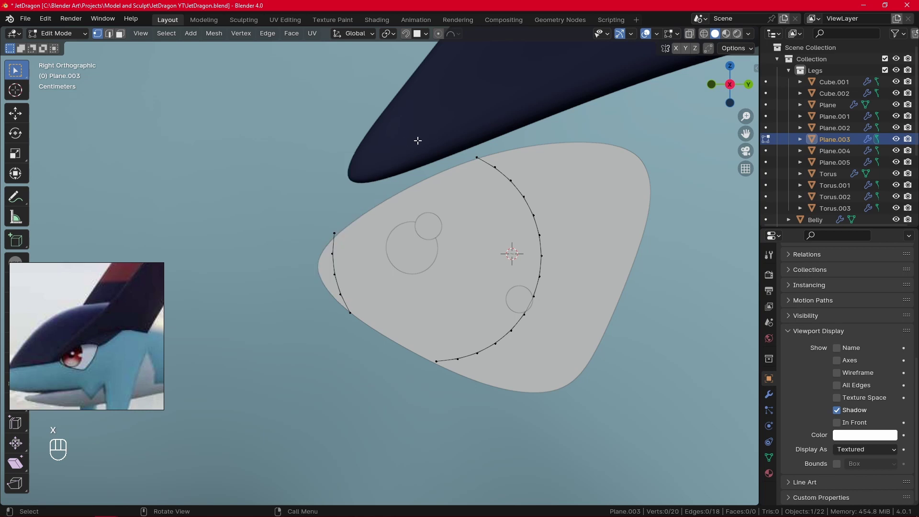
Step: Adjust the iris's two upper end vertices to meet the eye's edge and fill the whole iris outline with a face
key(g)
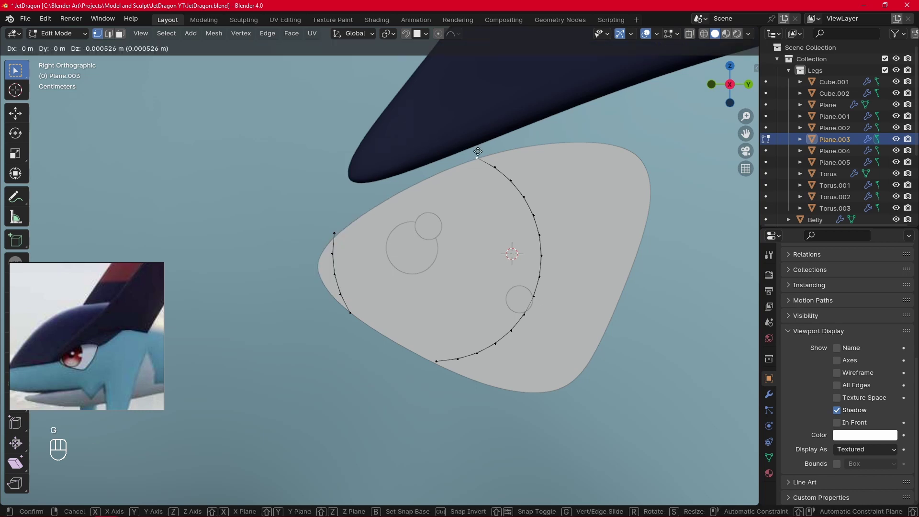
click(478, 152)
click(334, 232)
key(g)
key(g)
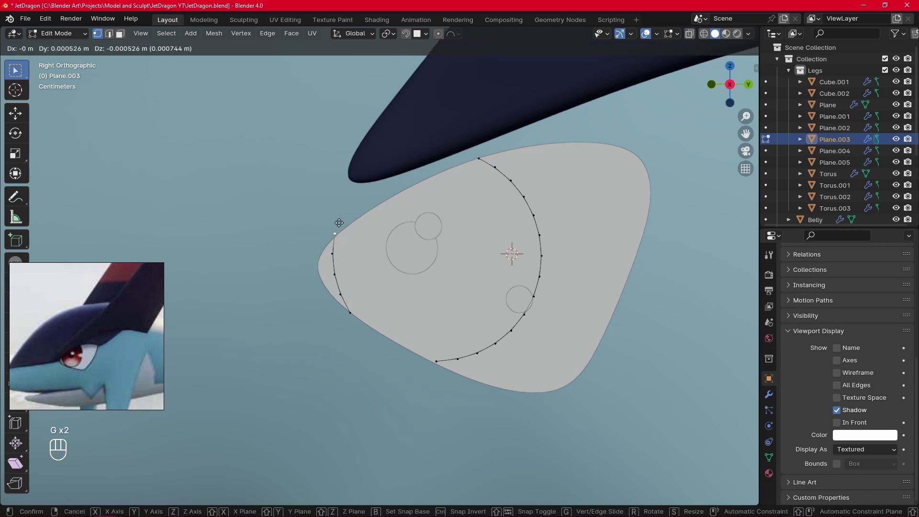
click(339, 228)
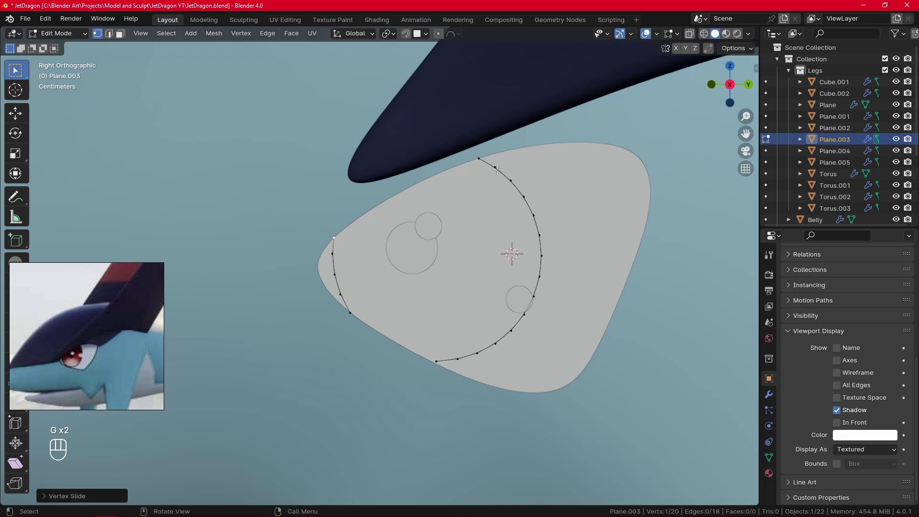
key(a)
key(f)
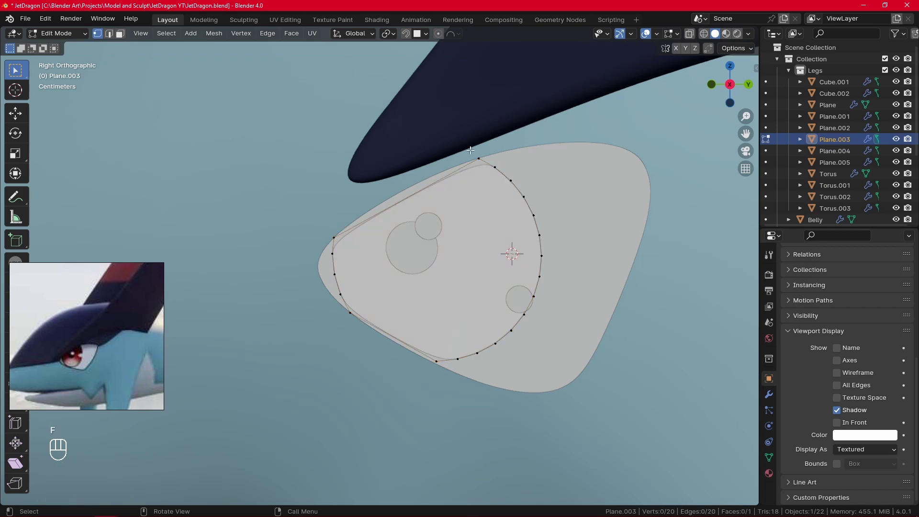
Step: Move the iris's lower straight edge slightly outward and rotate it a little to follow the eye outline
click(348, 315)
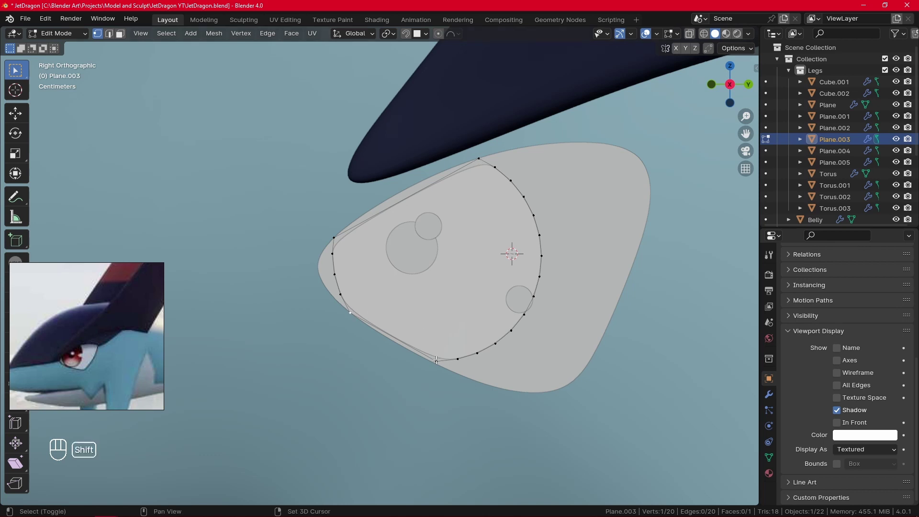
shift+click(436, 361)
key(g)
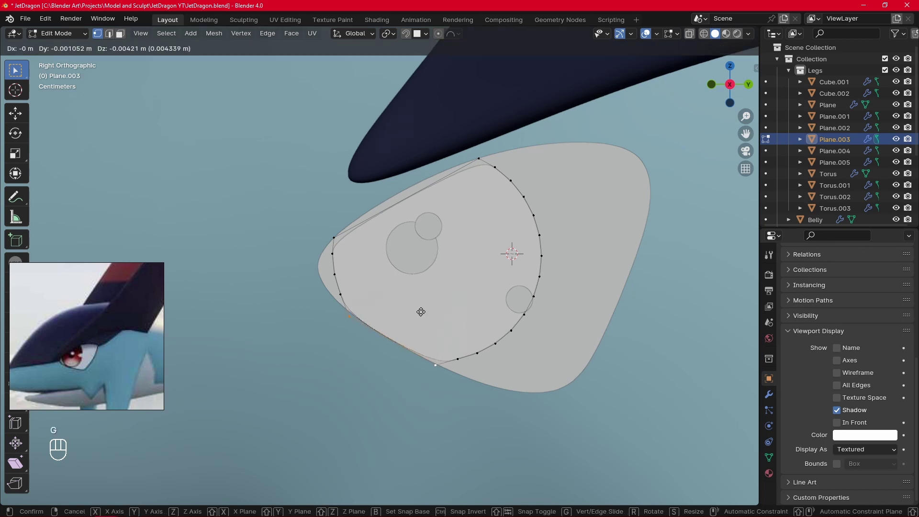
click(421, 311)
key(r)
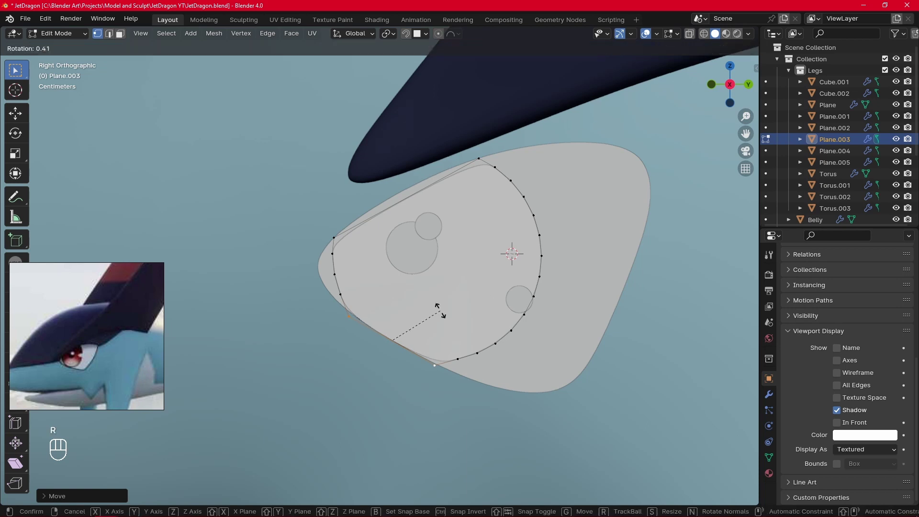
right_click(439, 312)
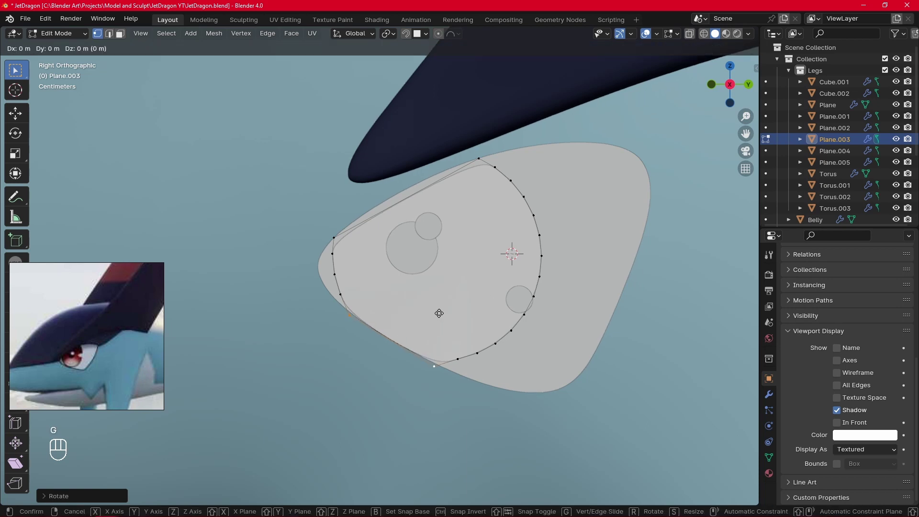
key(g)
right_click(438, 314)
Step: Rotate the iris's upper straight edge slightly and raise it about 0.01 m to reach the eye's upper outline
click(478, 159)
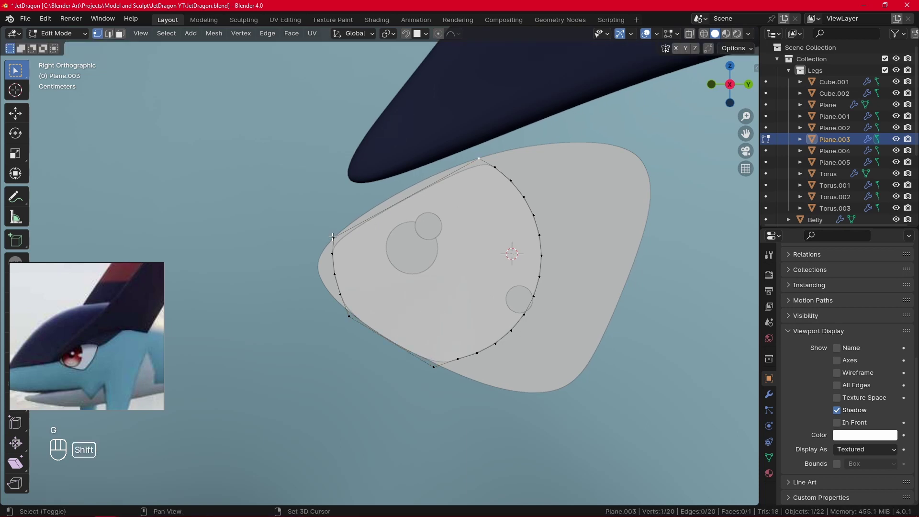
shift+click(334, 237)
key(r)
click(504, 221)
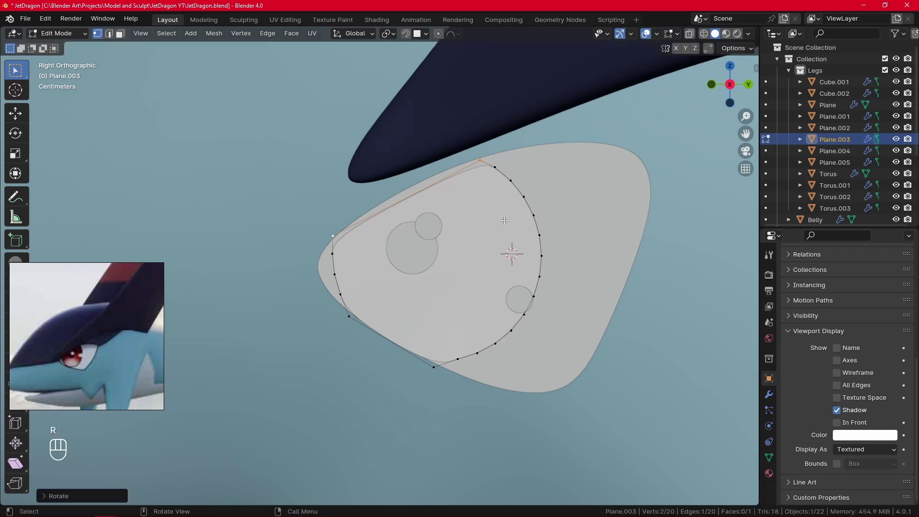
key(f)
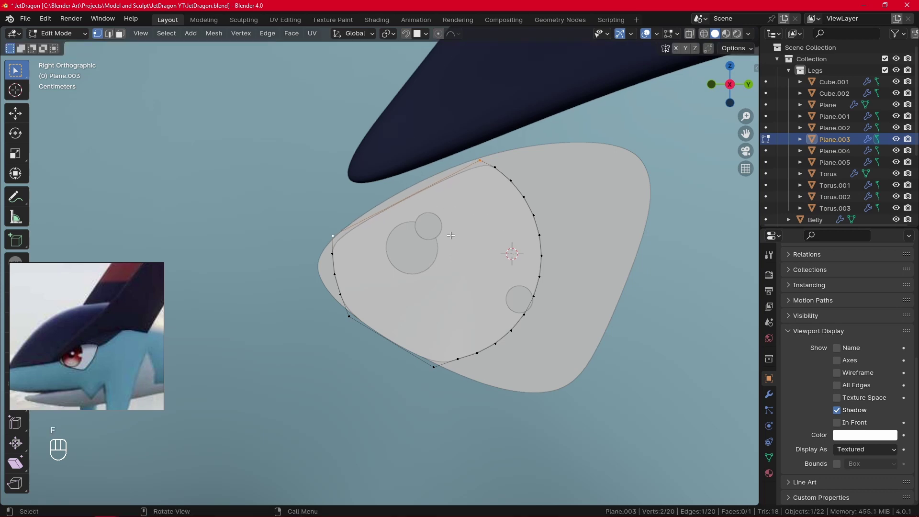
key(g)
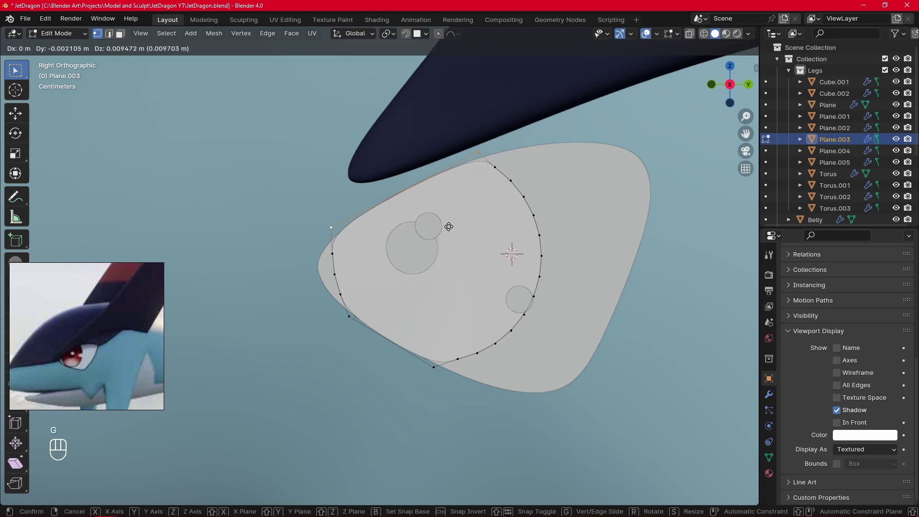
click(449, 226)
click(487, 414)
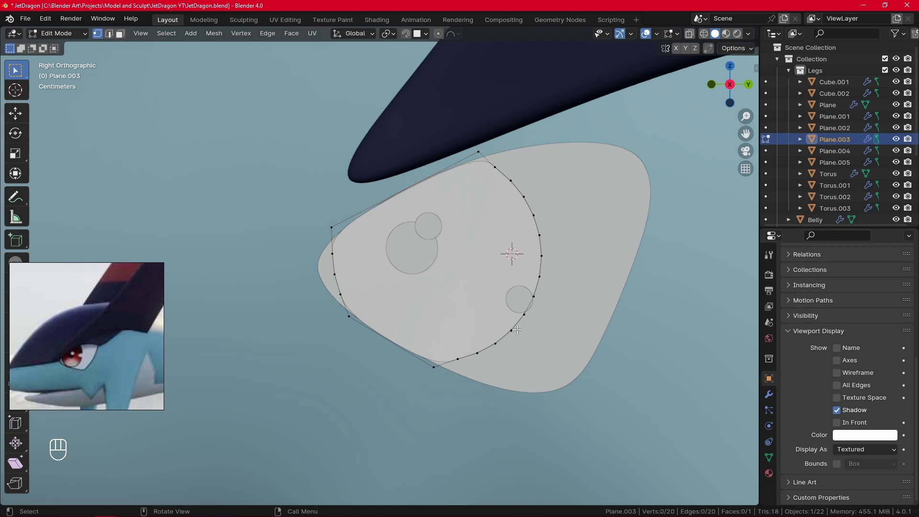
Step: Return to Object Mode, deselect everything and place the 3D cursor away from the eye, in the empty space above the snout
key(Tab)
scroll(557, 384, down, 6)
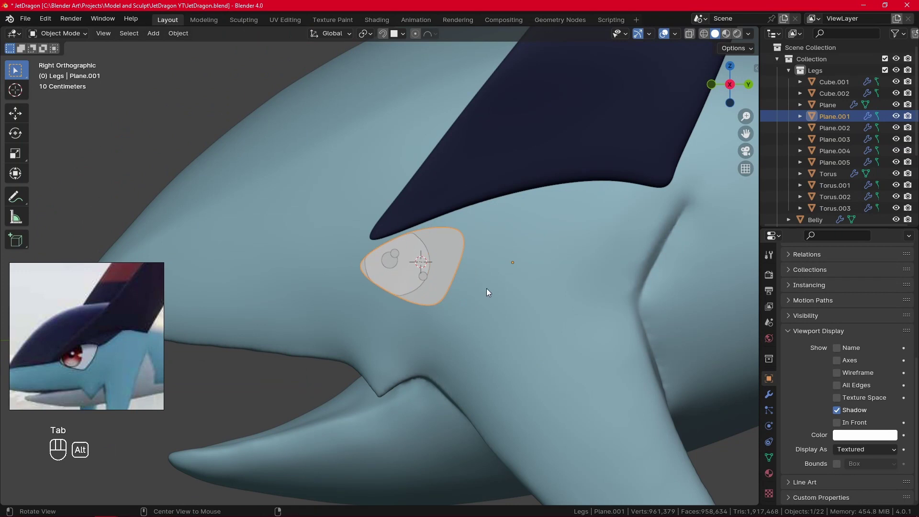
click(437, 289)
ctrl+alt+drag(532, 215, 455, 412)
click(439, 420)
ctrl+alt+drag(560, 270, 512, 337)
middle_drag(512, 337, 435, 281)
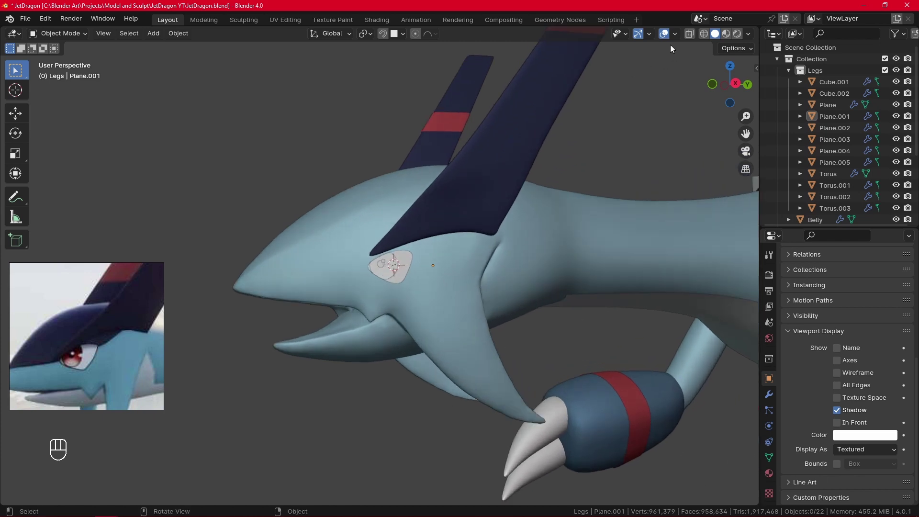
click(675, 34)
shift+right_click(318, 145)
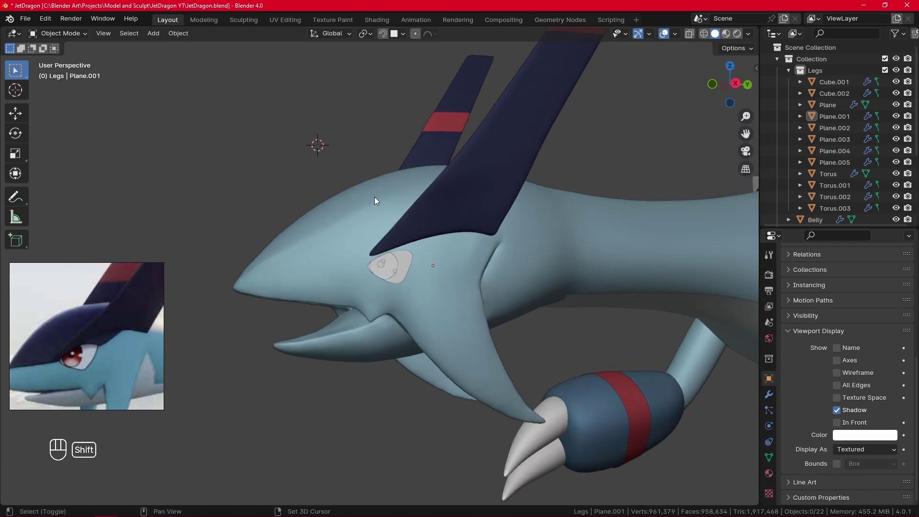
alt+middle_click(519, 301)
Step: Join the iris, pupil and both highlights into the white eye object
key(KP_3)
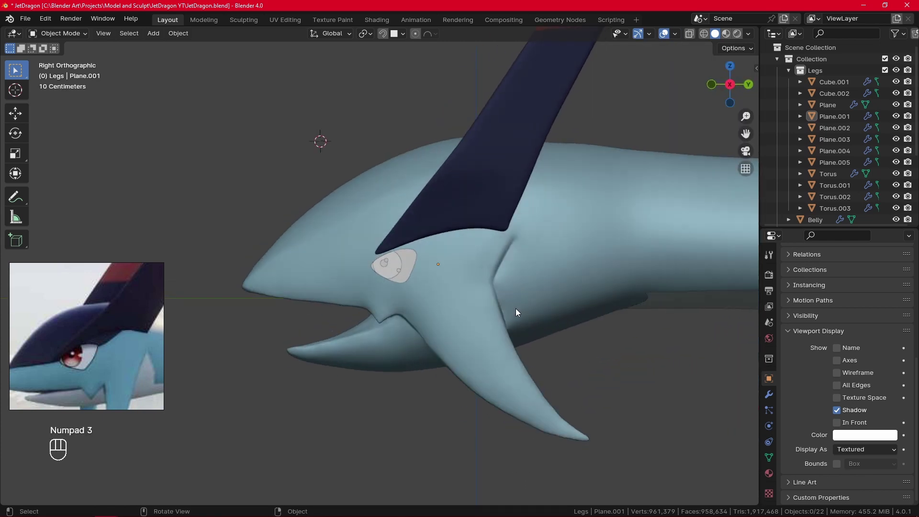
click(408, 269)
shift+click(404, 270)
shift+click(399, 270)
shift+click(397, 262)
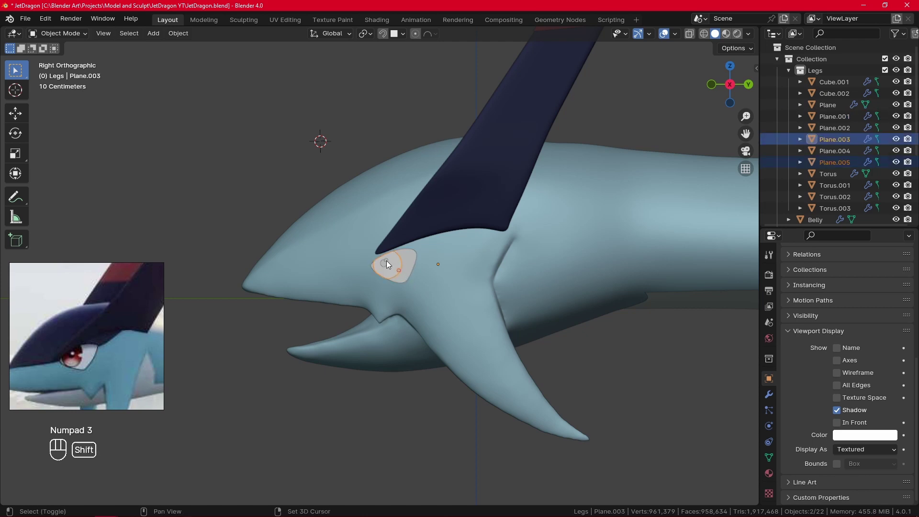
shift+click(386, 262)
shift+click(384, 266)
shift+click(408, 262)
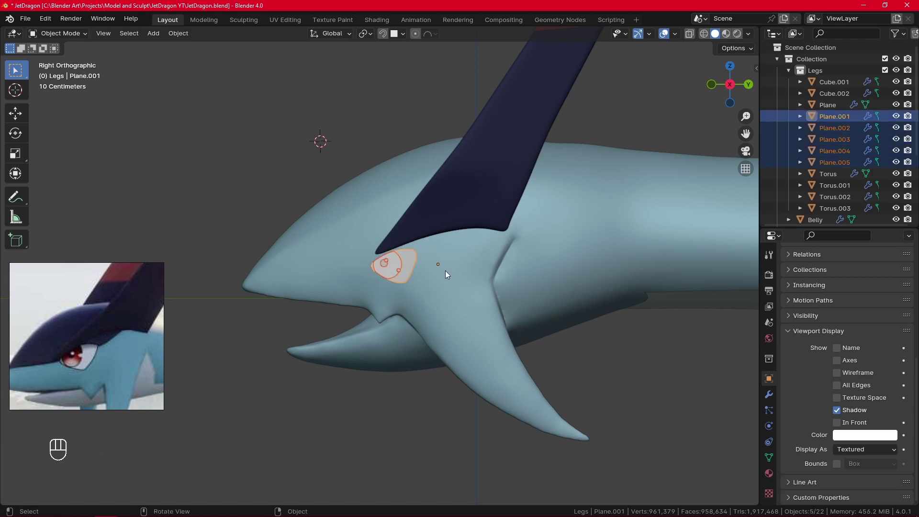
key(ctrl+j)
middle_drag(443, 267, 470, 271)
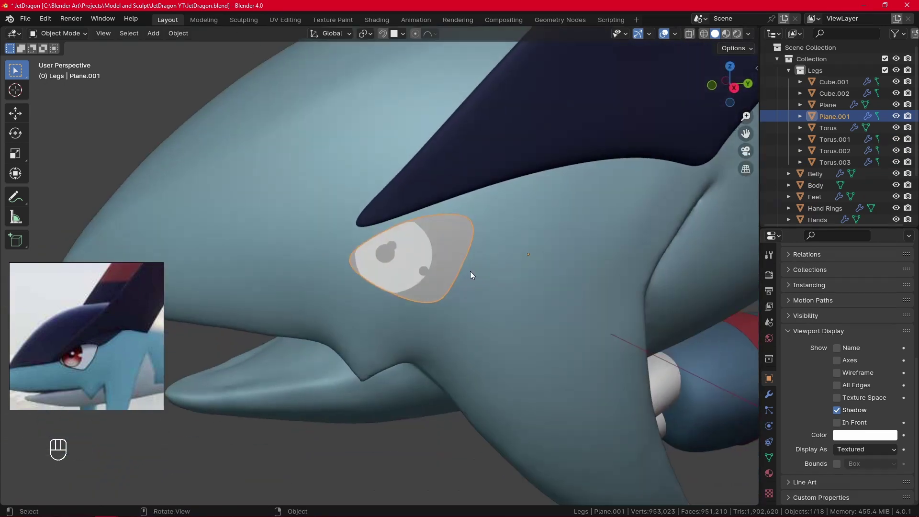
key(KP_3)
ctrl+middle_drag(521, 177, 494, 326)
key(s)
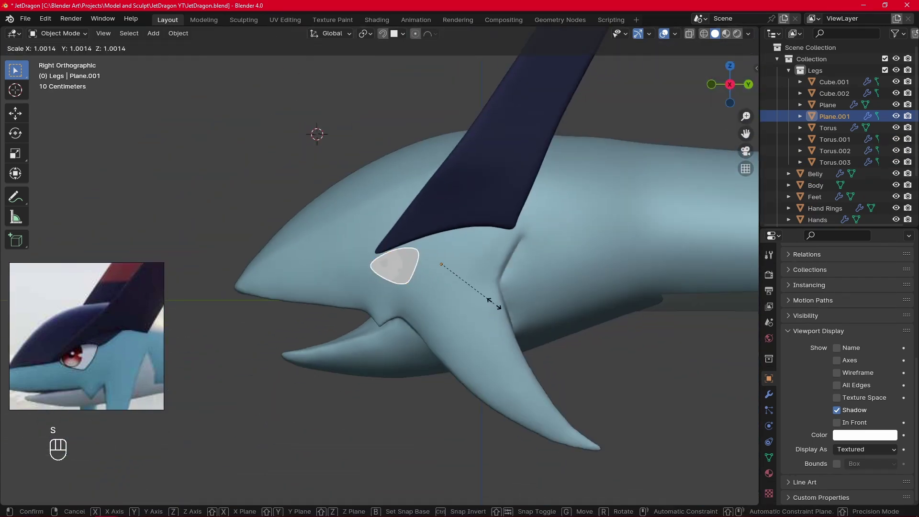
click(498, 308)
Step: Apply the joined eye's object transforms and try scaling it about its origin
click(182, 33)
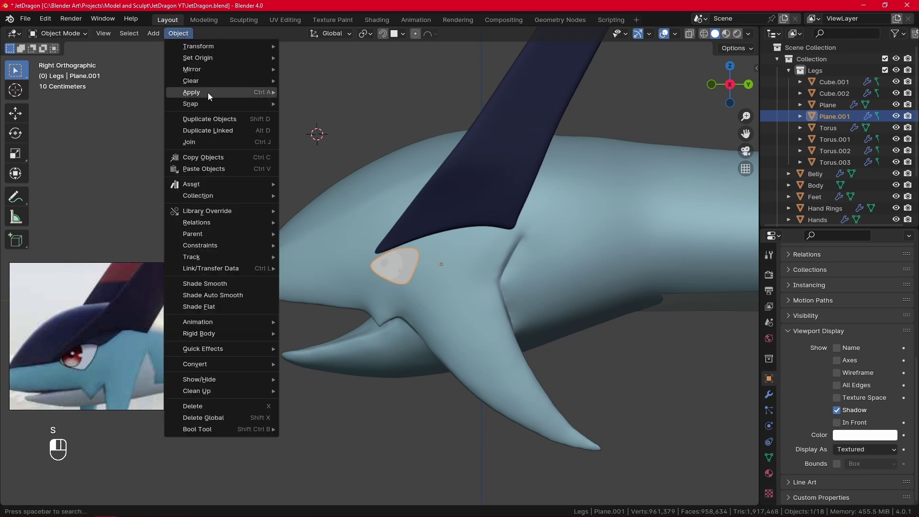
mouse_move(208, 93)
click(329, 119)
key(s)
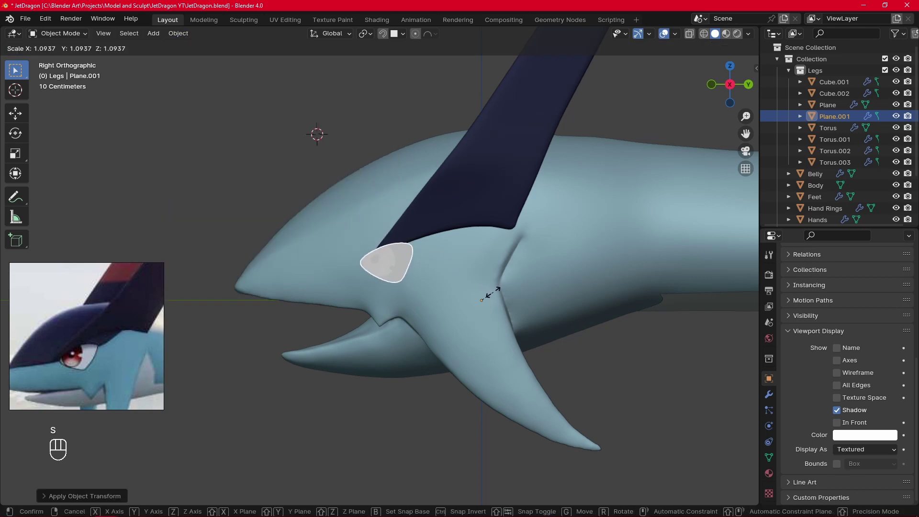
click(491, 297)
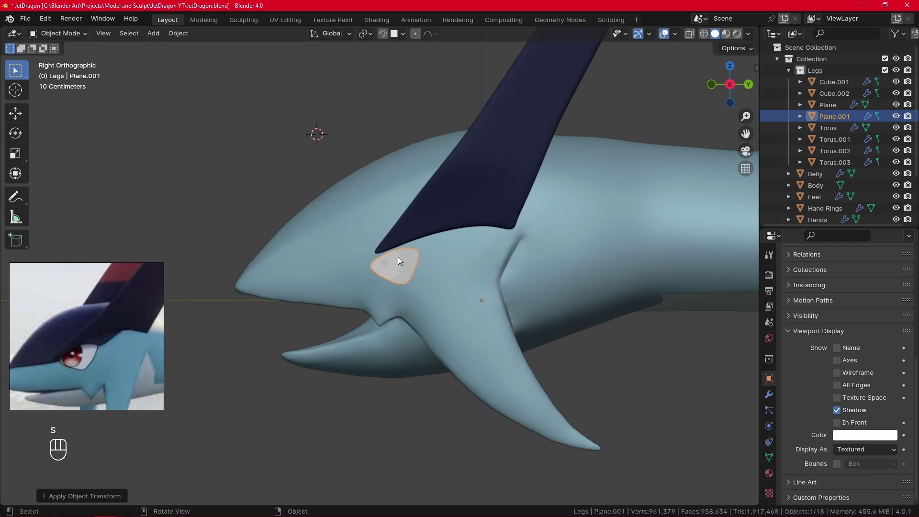
Step: Set the eye's origin to its geometry and scale the eye up uniformly by about 1.09
click(184, 33)
mouse_move(213, 61)
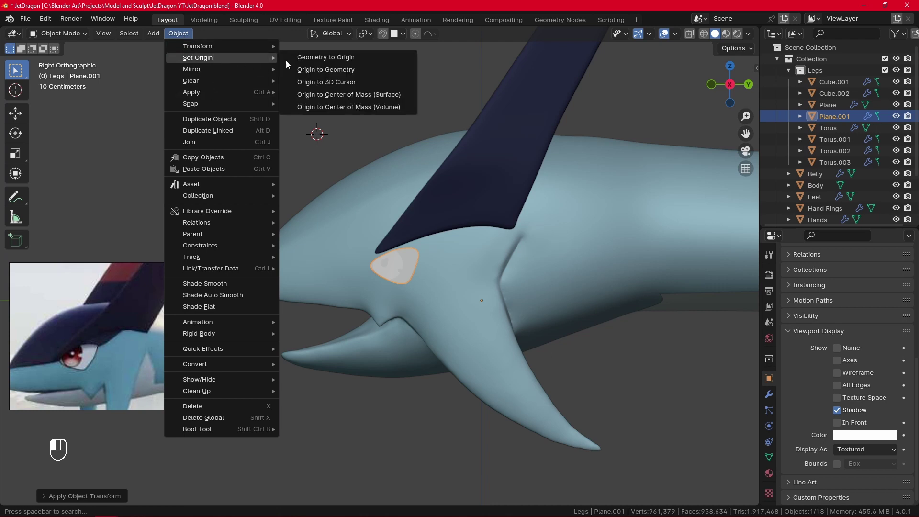
click(335, 71)
key(s)
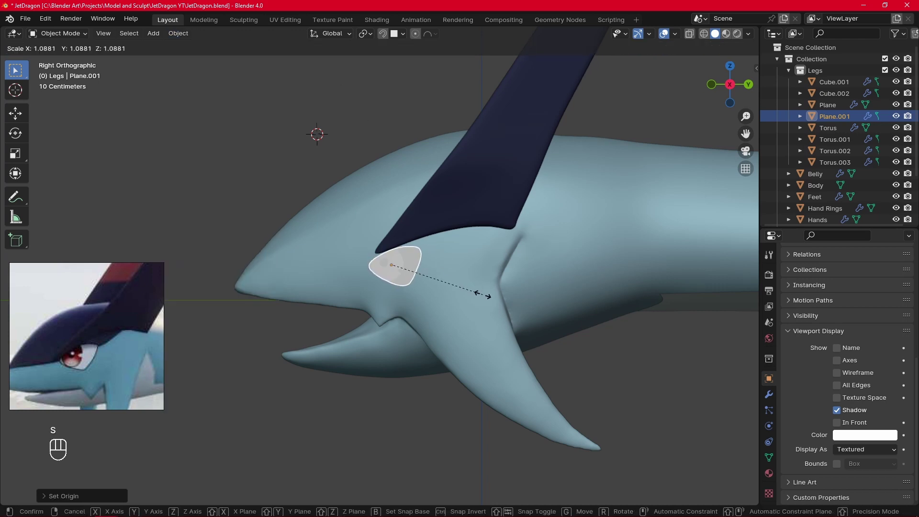
click(484, 296)
Step: Move the head wings up about 0.06 m along Z and back about 0.1 m along Y
scroll(509, 286, down, 4)
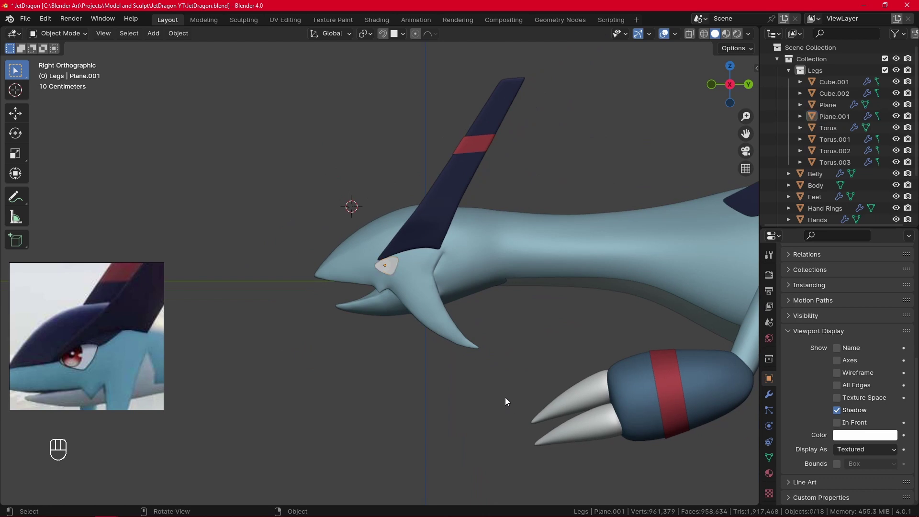
shift+scroll(540, 335, up, 3)
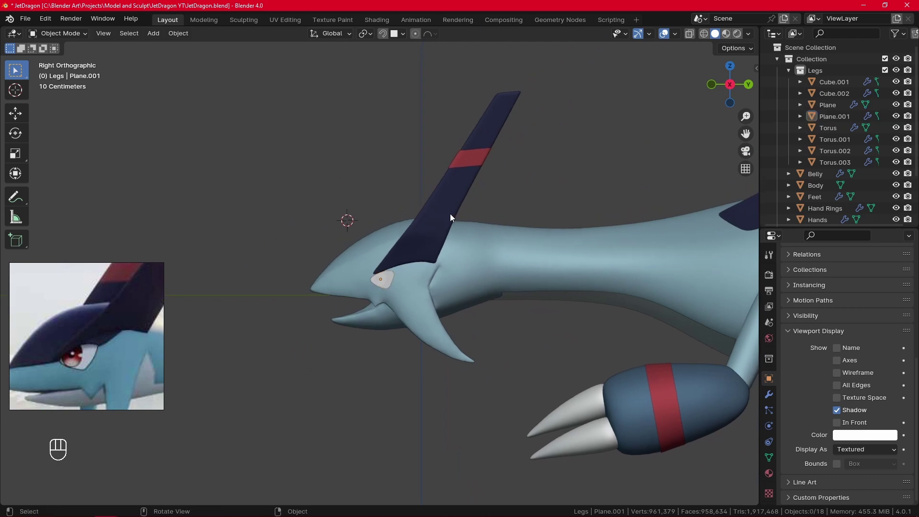
click(443, 216)
key(g)
key(z)
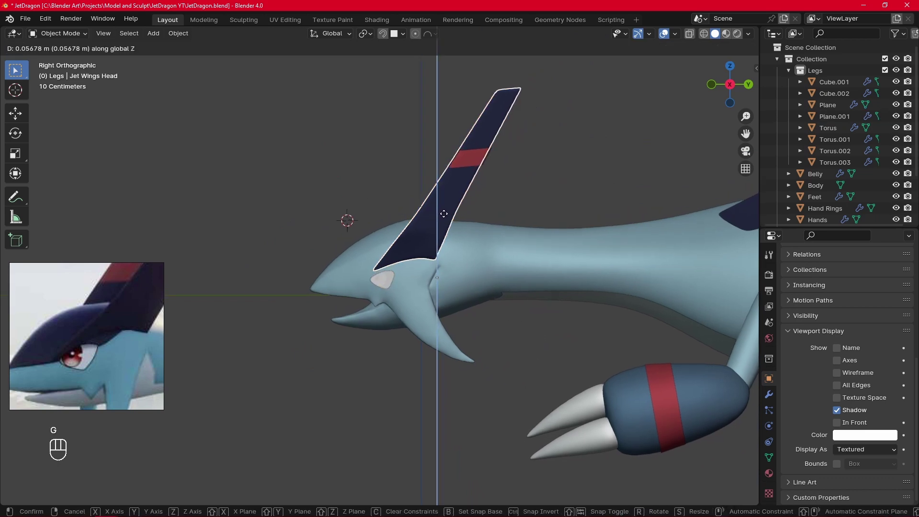
key(g)
key(y)
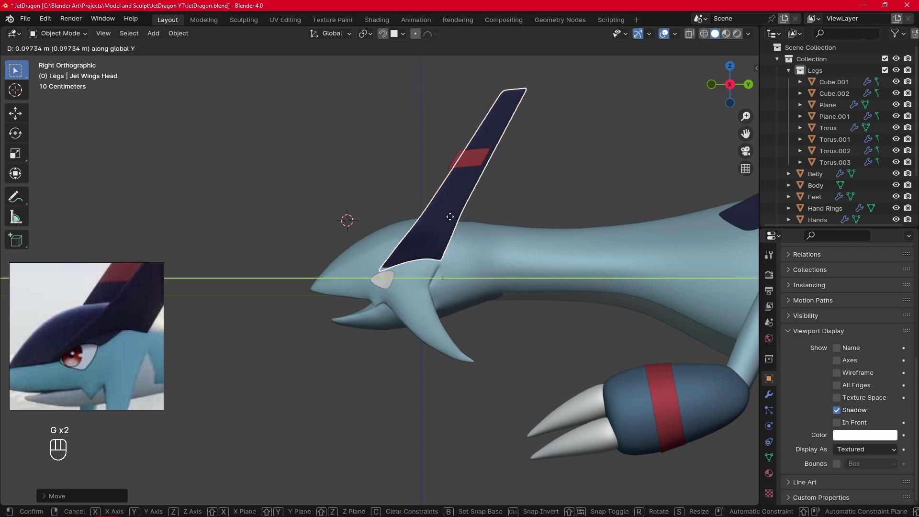
click(449, 219)
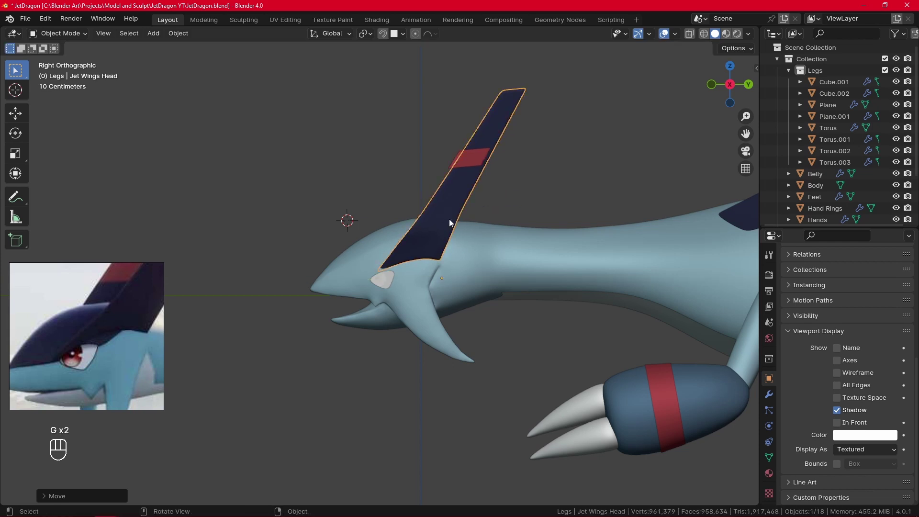
Step: Rotate the head wings about 1.2 degrees around the X axis
middle_drag(449, 219, 545, 275)
key(r)
key(x)
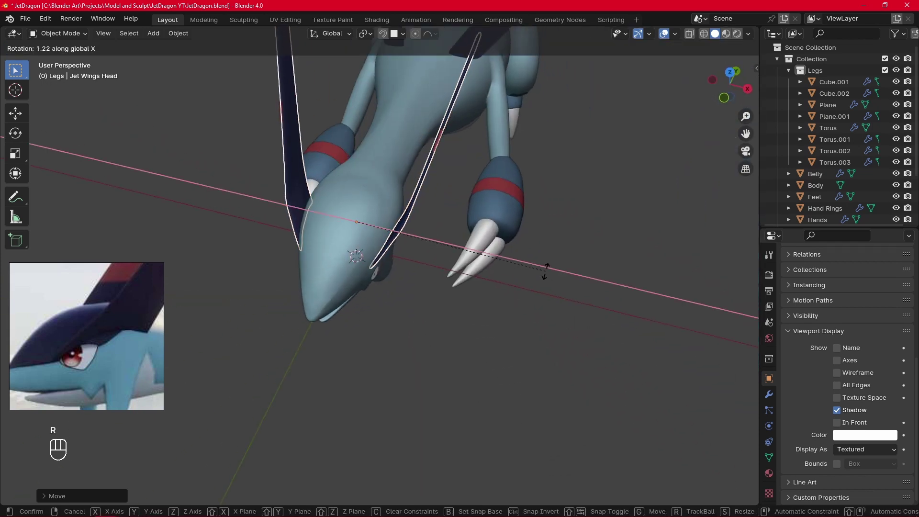
click(544, 270)
middle_drag(494, 280, 518, 226)
key(Tab)
key(a)
key(g)
key(x)
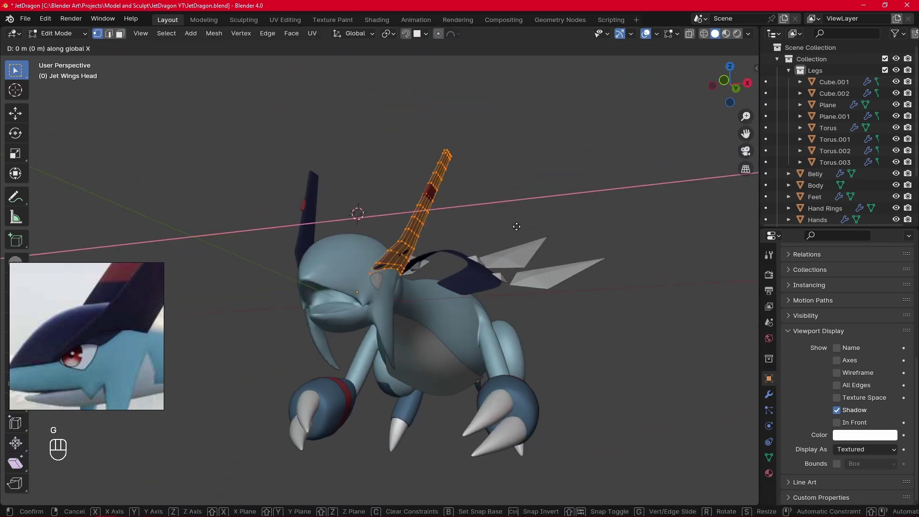
click(518, 227)
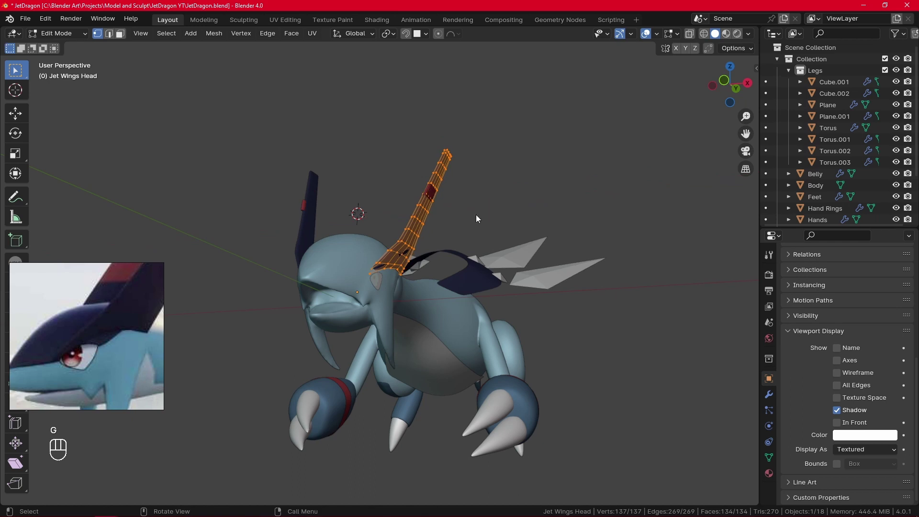
key(Tab)
Step: Edit the head wings and their red rings together, shift all their geometry about 0.03 m along X, and deselect
shift+click(431, 193)
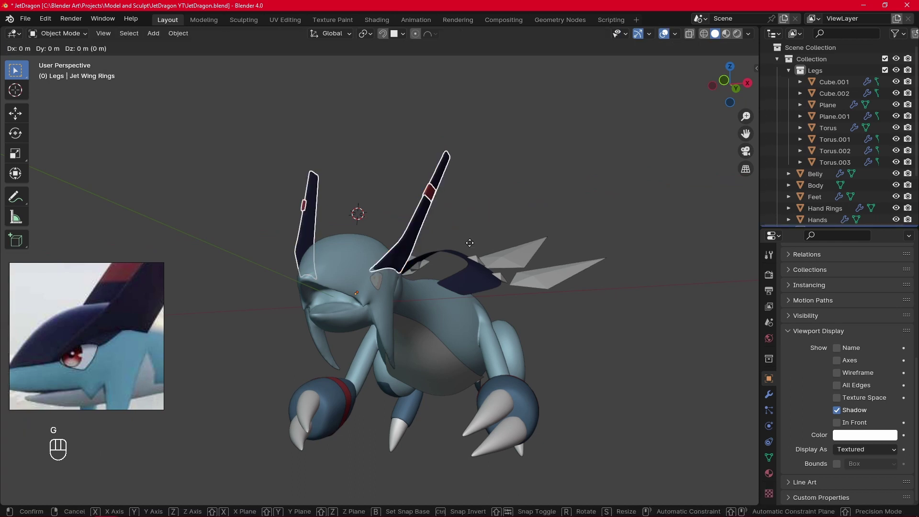
key(Tab)
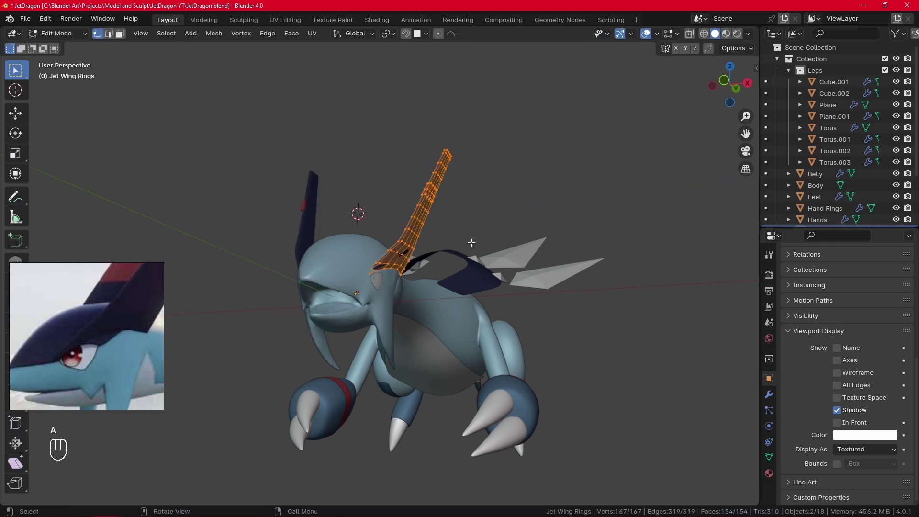
key(g)
key(x)
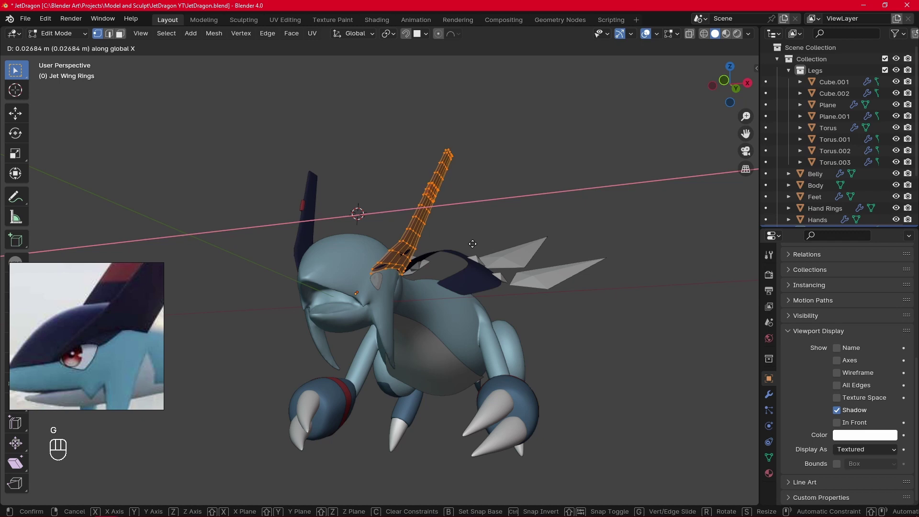
click(473, 244)
click(475, 231)
key(Tab)
click(497, 223)
alt+drag(497, 223, 430, 222)
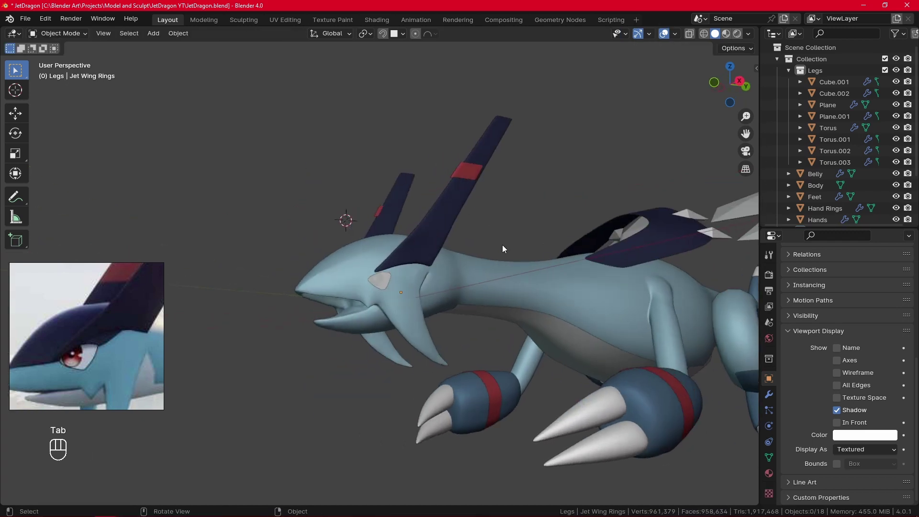
Step: Move the red wing rings about 0.05 m back along Y in the right side view
key(KP_3)
ctrl+middle_drag(496, 331, 447, 288)
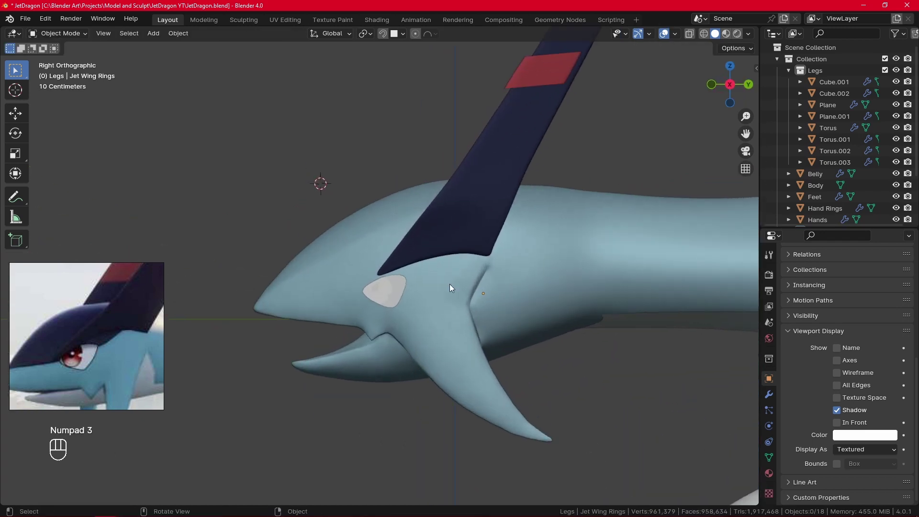
click(404, 290)
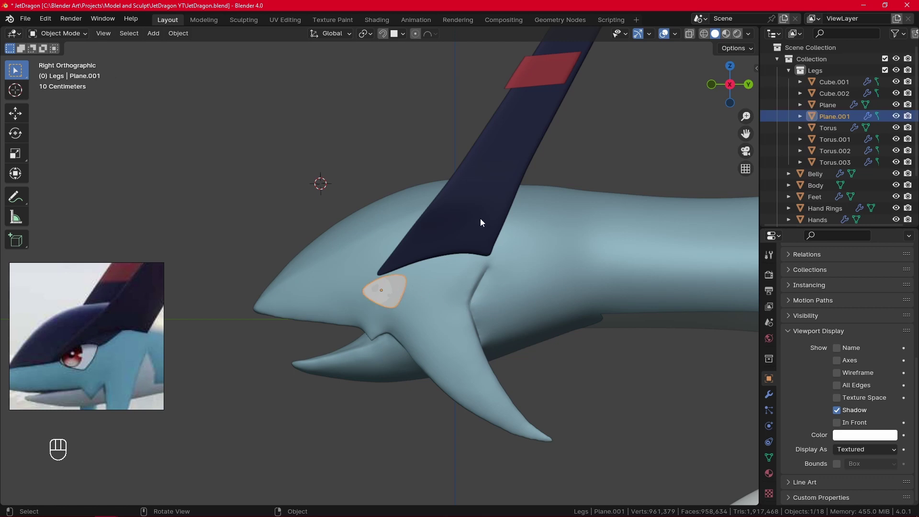
click(550, 86)
key(g)
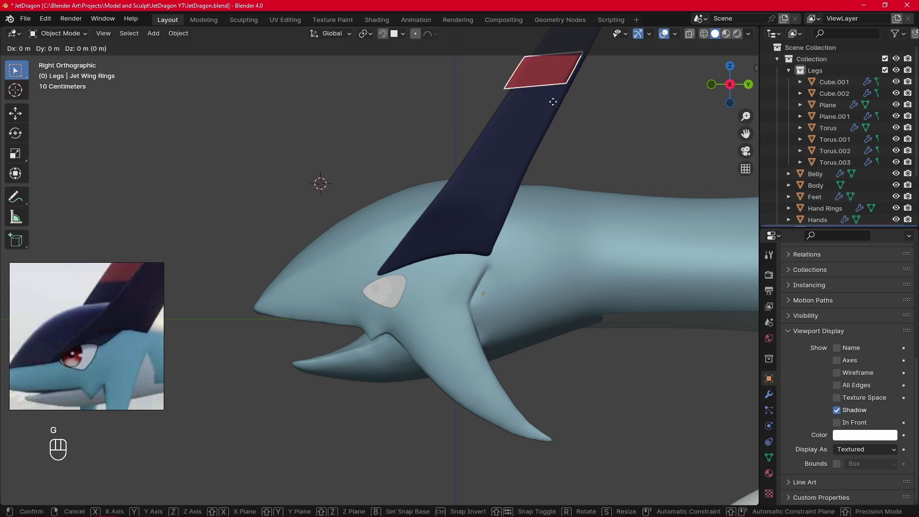
key(y)
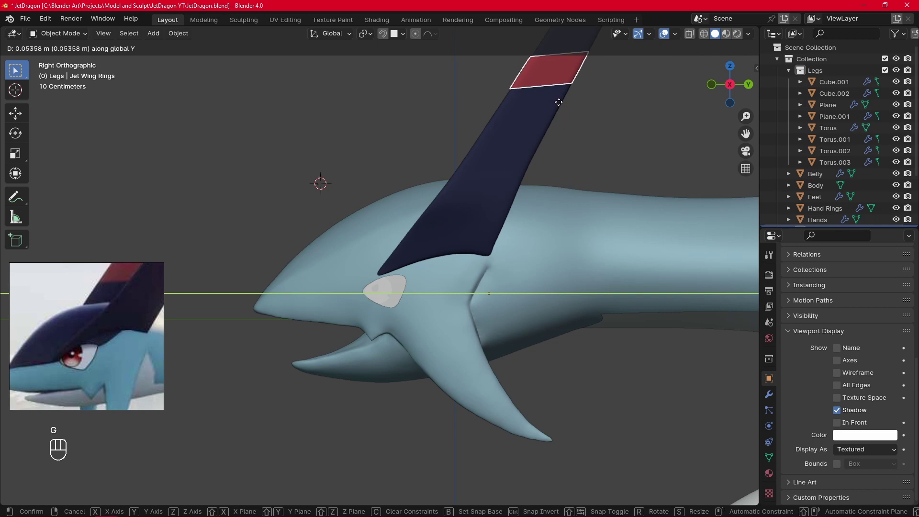
click(559, 102)
Step: Move the head wings and their red rings together about 0.04 m forward along Y
click(542, 120)
key(g)
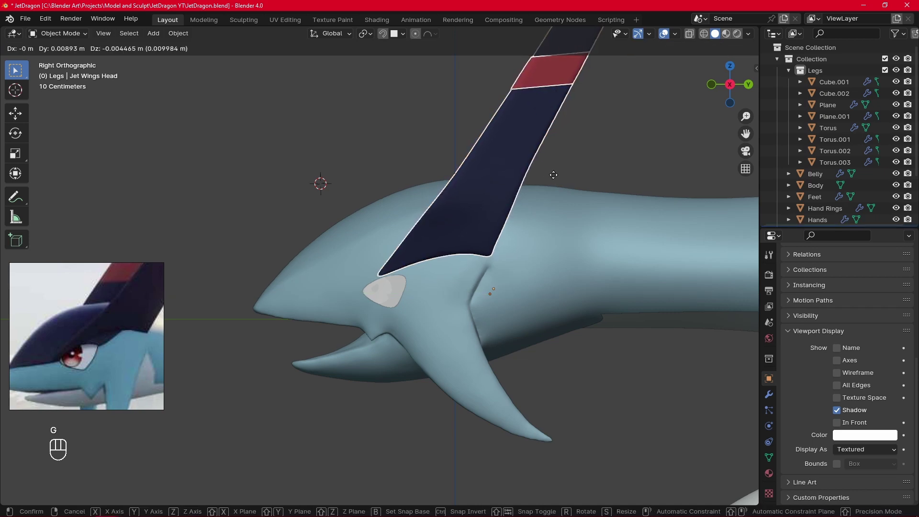
key(y)
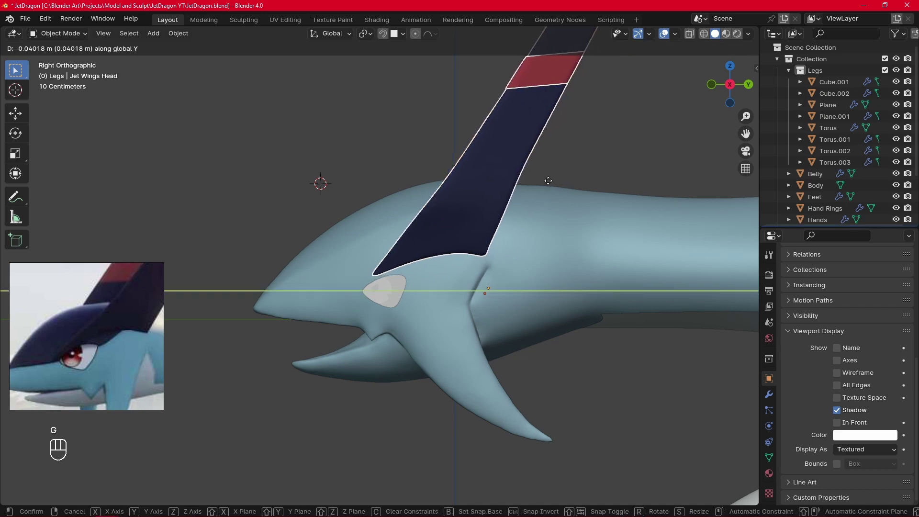
click(549, 180)
Step: Rotate the eye slightly and nudge it under the front corner of the head wing, leaving nothing selected
click(393, 289)
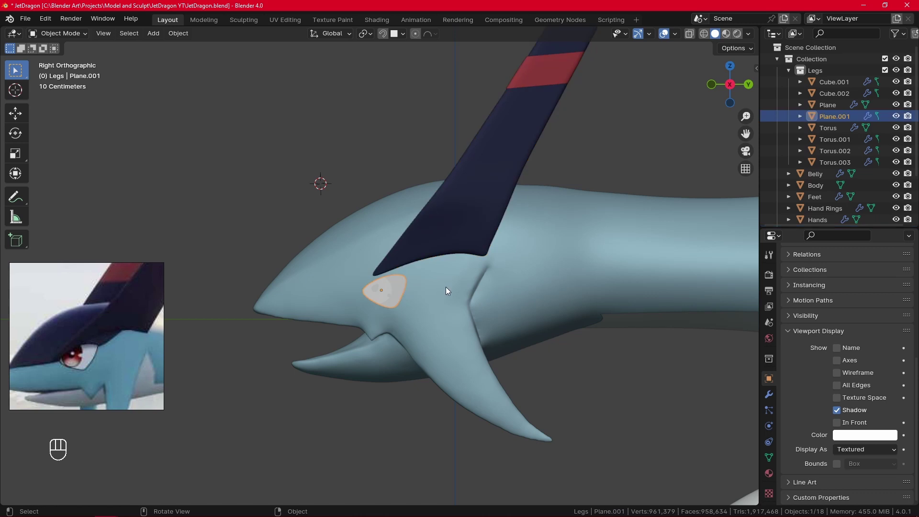
key(r)
click(445, 289)
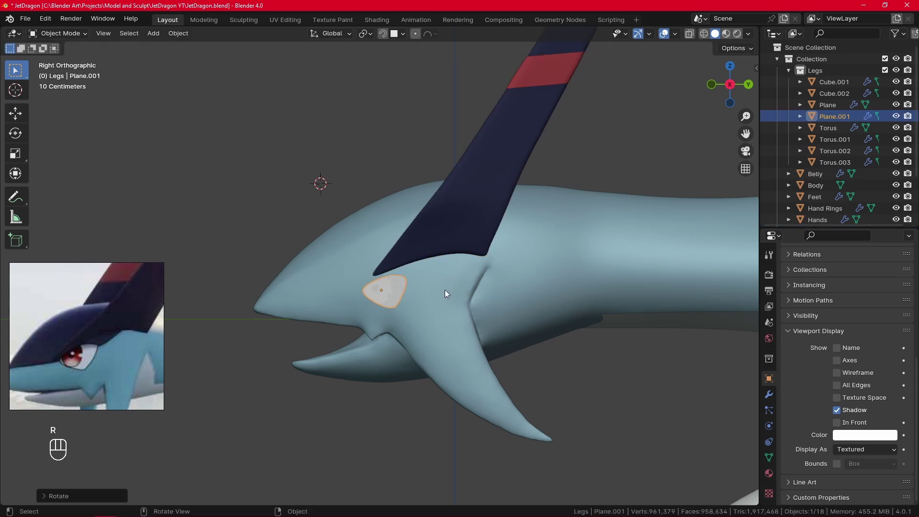
key(g)
click(444, 288)
key(alt+a)
Step: Examine the fit of the eye and head wings against the head from the side and from above the snout
middle_drag(573, 256, 493, 417)
scroll(517, 324, up, 3)
key(KP_3)
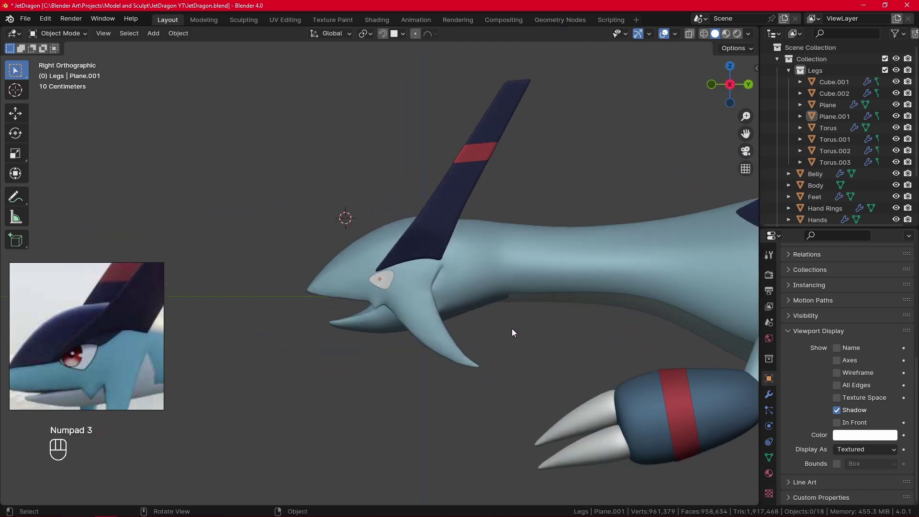
scroll(407, 326, up, 2)
click(439, 230)
middle_drag(439, 231, 579, 359)
click(508, 387)
middle_drag(508, 386, 455, 386)
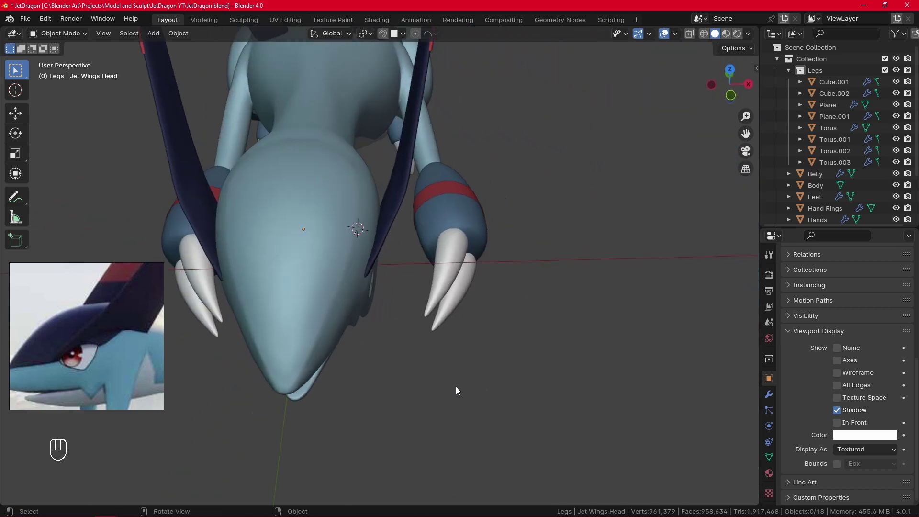
Step: Place the 3D cursor on the top centre of the head and add a plane mesh there
shift+right_click(285, 268)
key(shift+a)
mouse_move(289, 270)
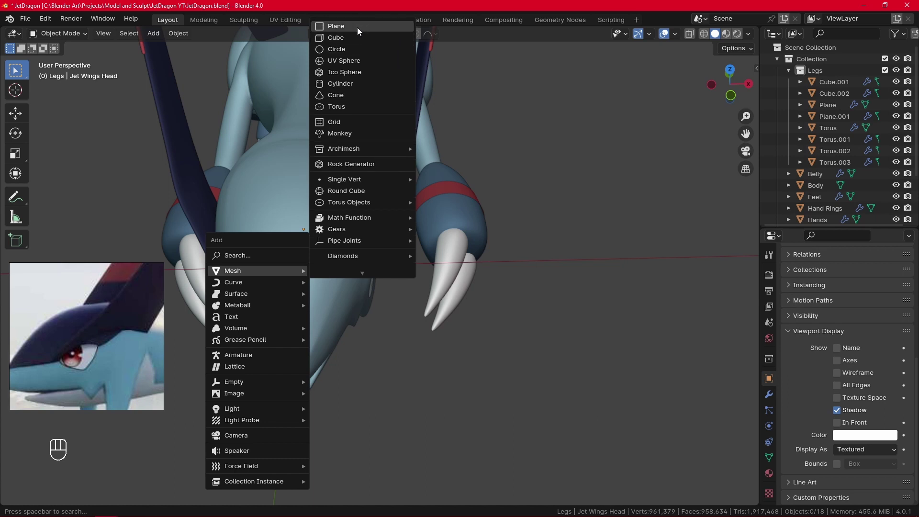
click(357, 27)
Step: Add Subdivision Surface and Mirror modifiers to the new plane
click(769, 394)
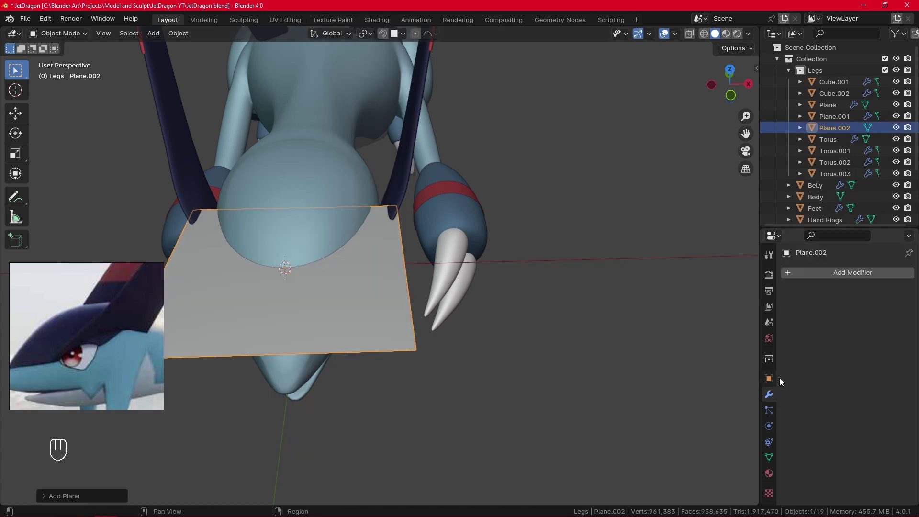
click(833, 273)
click(825, 275)
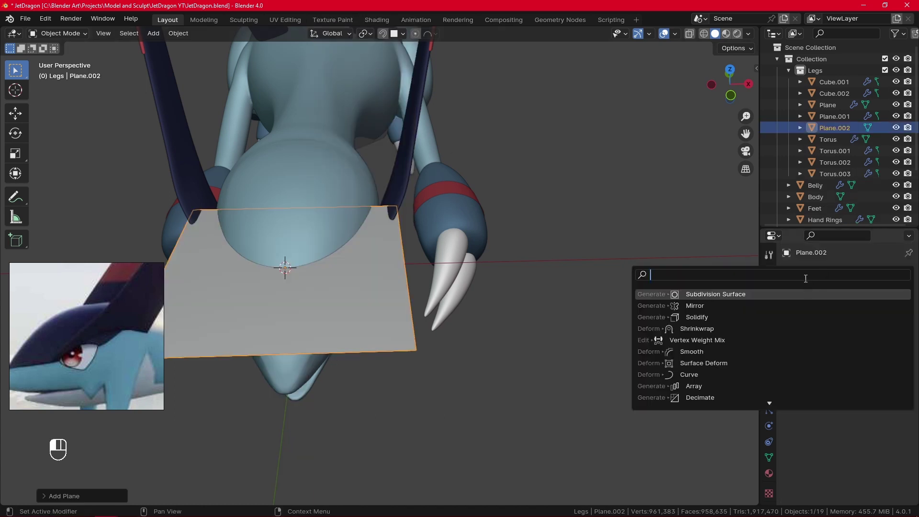
click(783, 292)
click(832, 272)
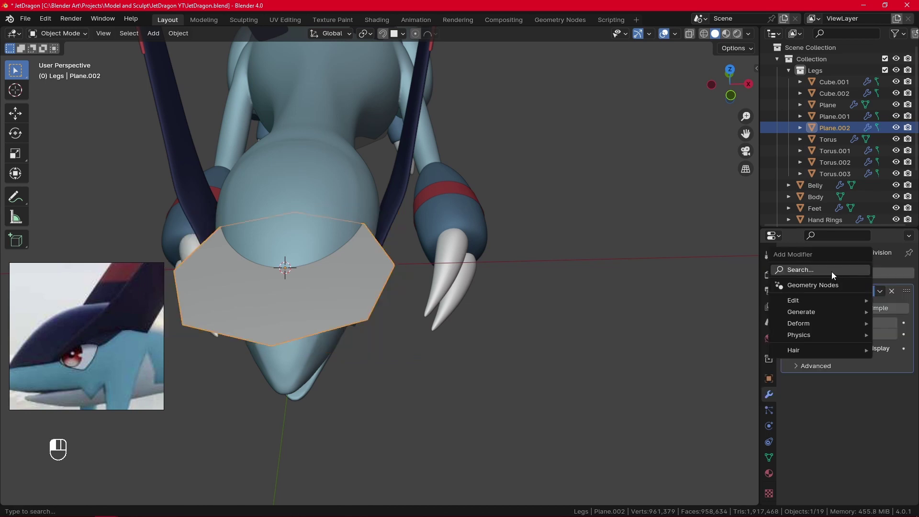
text(m)
click(819, 290)
Step: Add a Shrinkwrap modifier to the plane and set the viewport subdivision level to 2
click(829, 271)
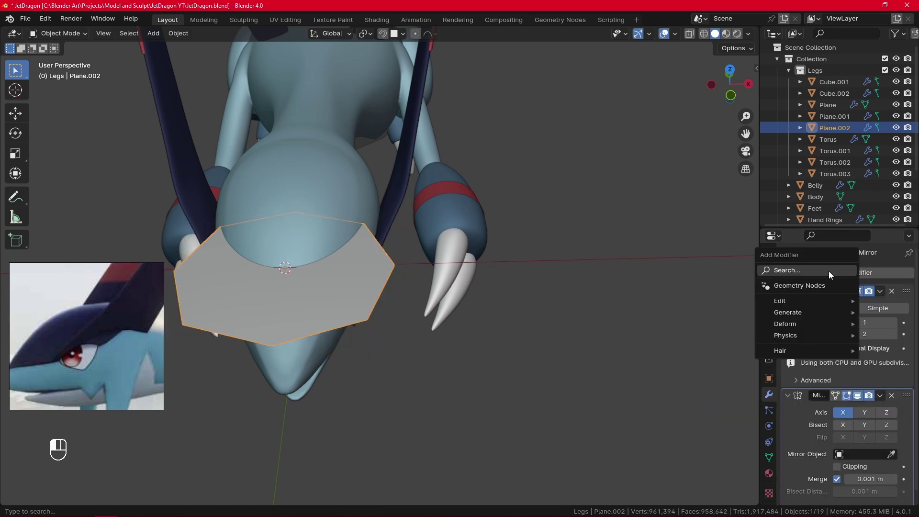
key(space)
text(s)
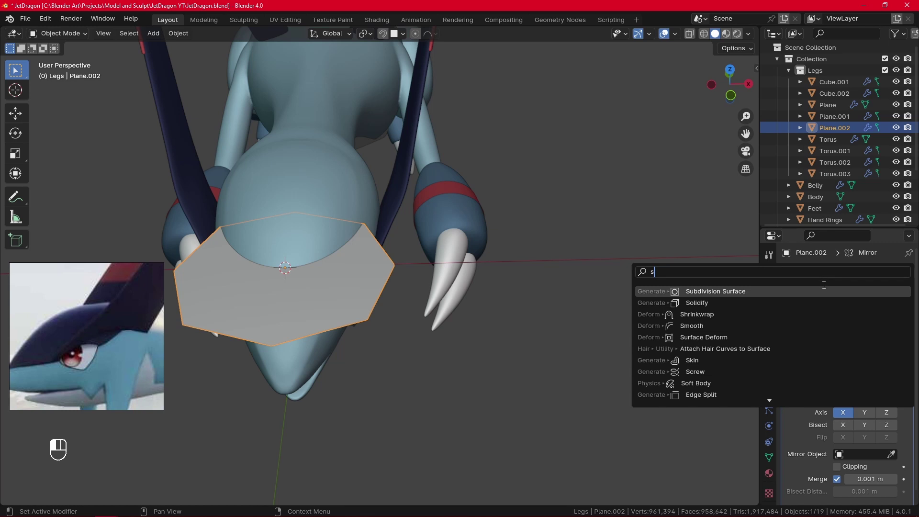
click(808, 315)
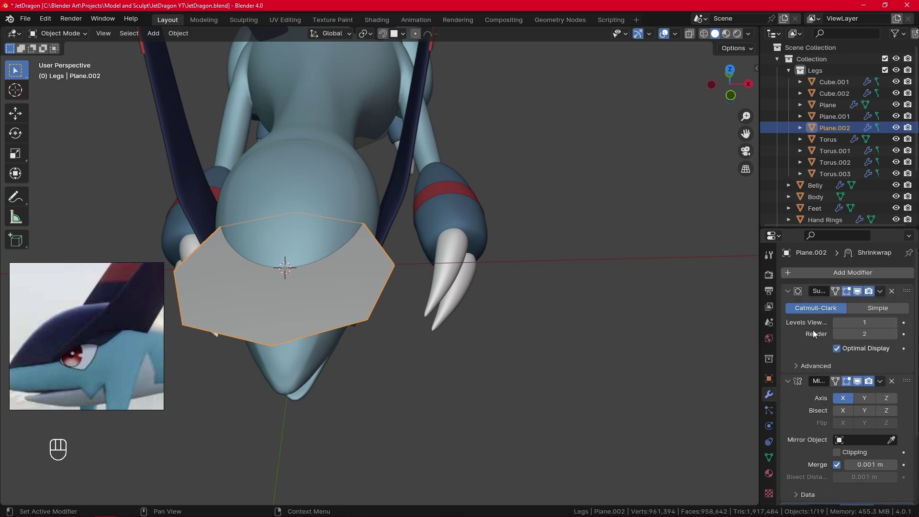
click(893, 323)
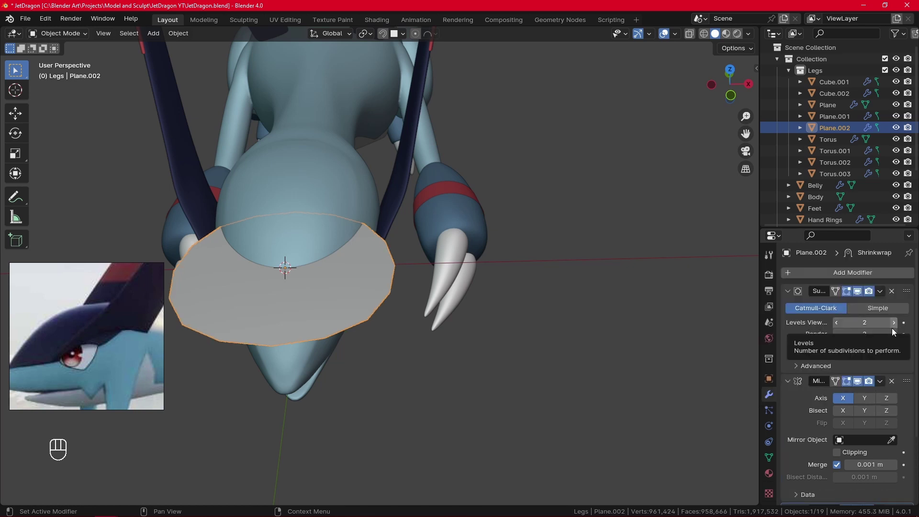
shift+middle_drag(498, 371, 562, 354)
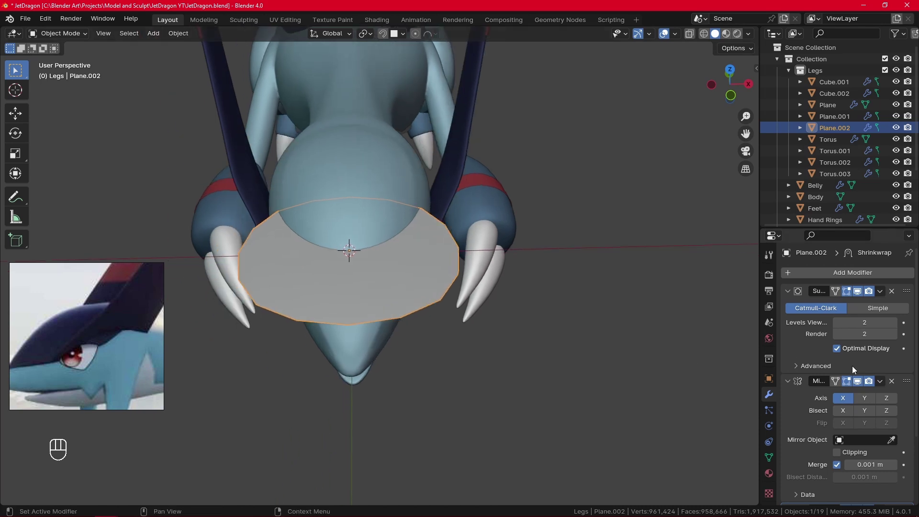
Step: Set the Shrinkwrap snap mode to Above Surface and its target to the Body object
scroll(886, 441, down, 4)
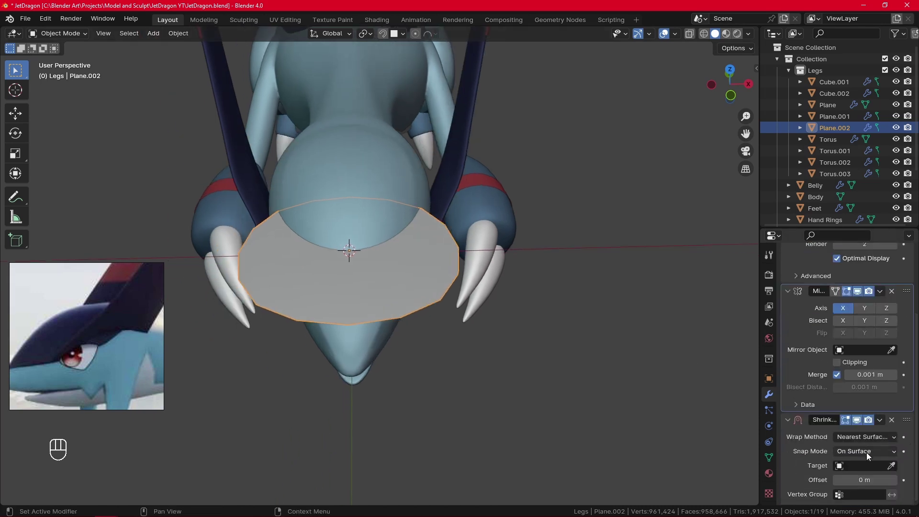
click(862, 451)
click(860, 439)
click(891, 466)
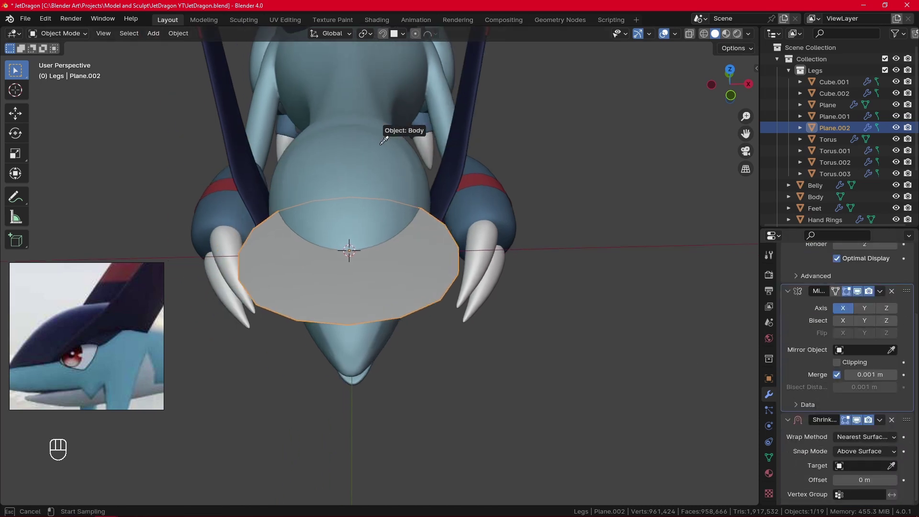
click(394, 153)
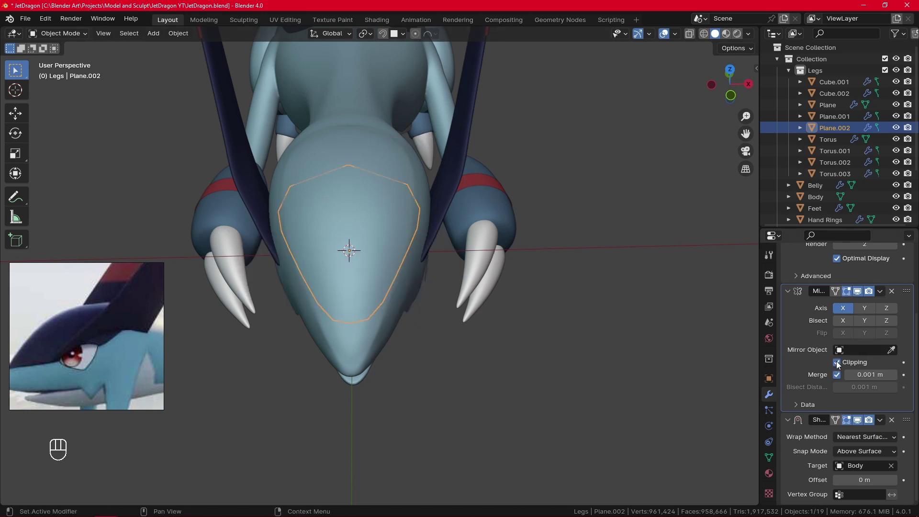
Step: Enable Clipping on the Mirror modifier and place it first in the modifier stack
drag(906, 291, 897, 226)
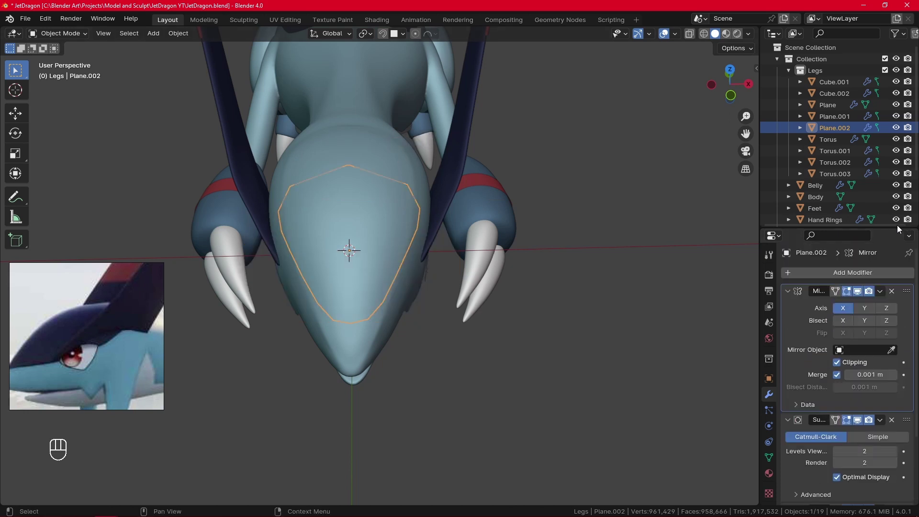
Step: Scale the whole plane down in Edit Mode and move it onto the top of the snout
click(788, 291)
click(788, 306)
key(Tab)
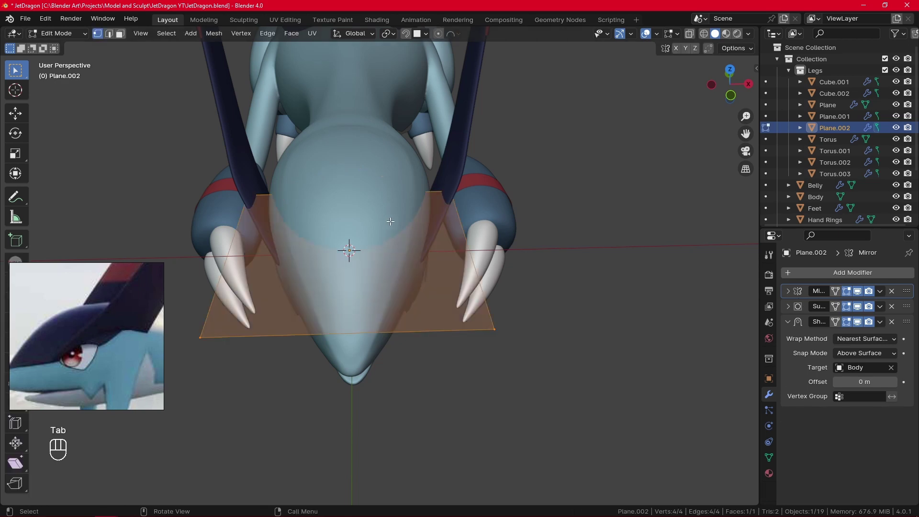
middle_drag(399, 258, 424, 261)
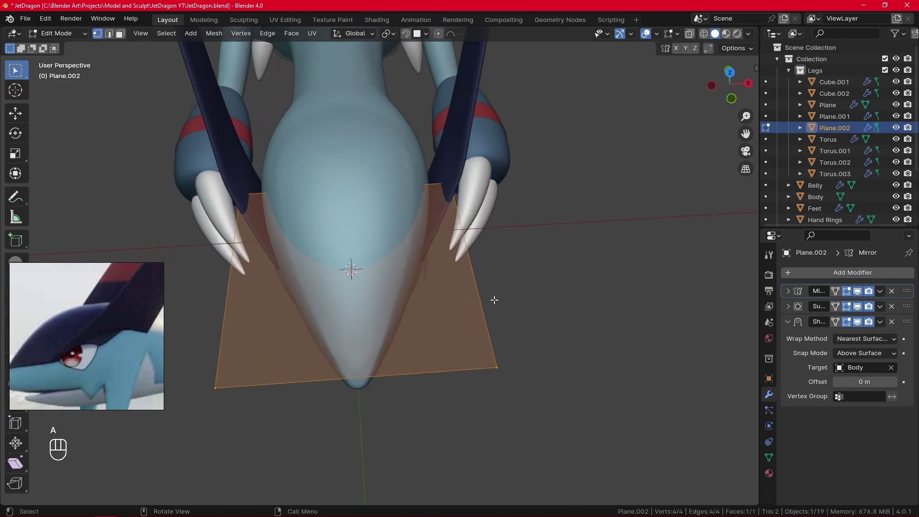
key(s)
click(407, 289)
key(g)
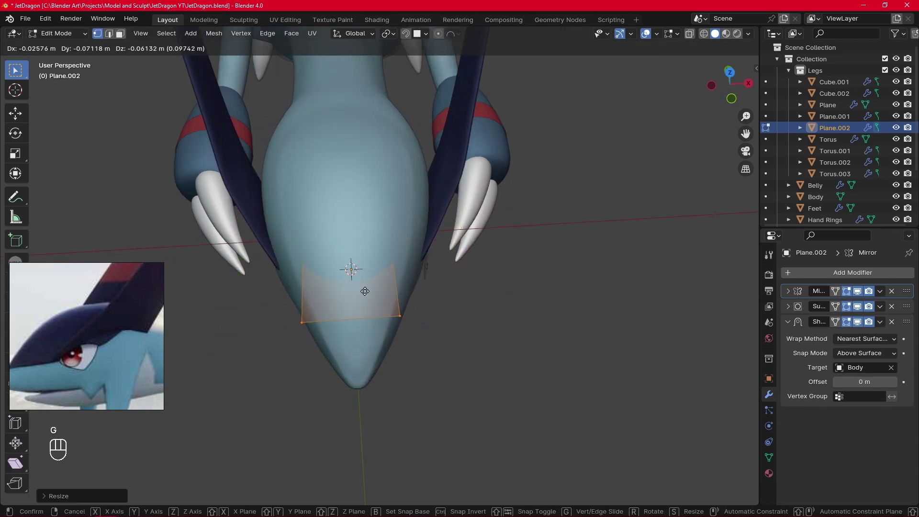
click(365, 291)
Step: Turn on snapping and move the plane's corner vertices onto the head surface
click(397, 315)
key(g)
click(391, 312)
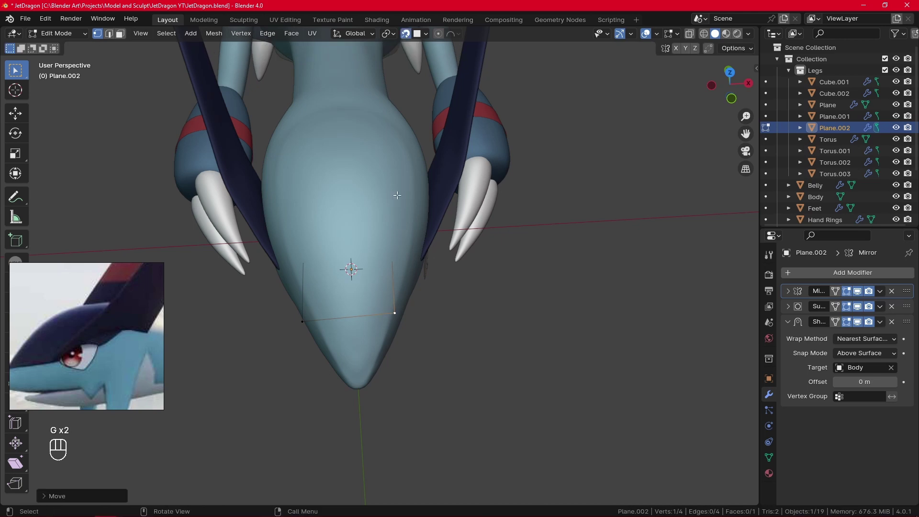
key(g)
click(392, 314)
key(g)
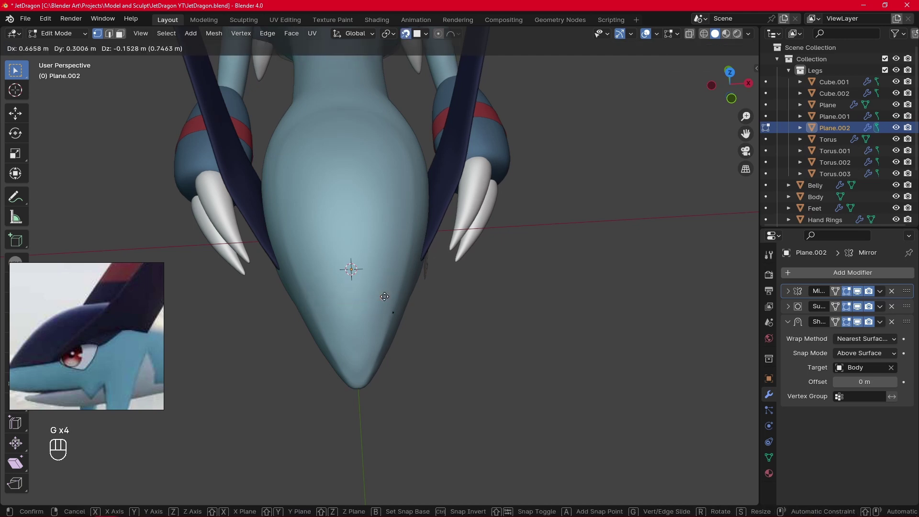
click(369, 308)
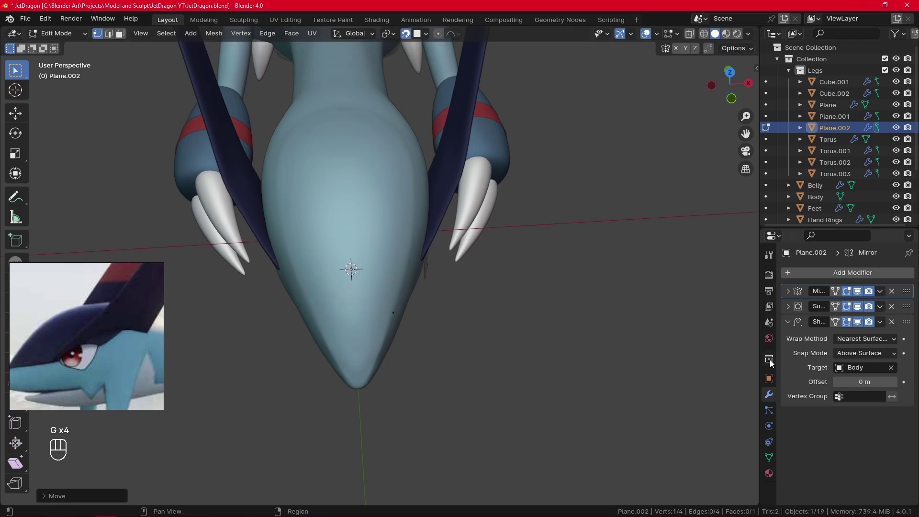
Step: Enable In Front in the plane's viewport display settings
click(768, 378)
scroll(845, 415, down, 8)
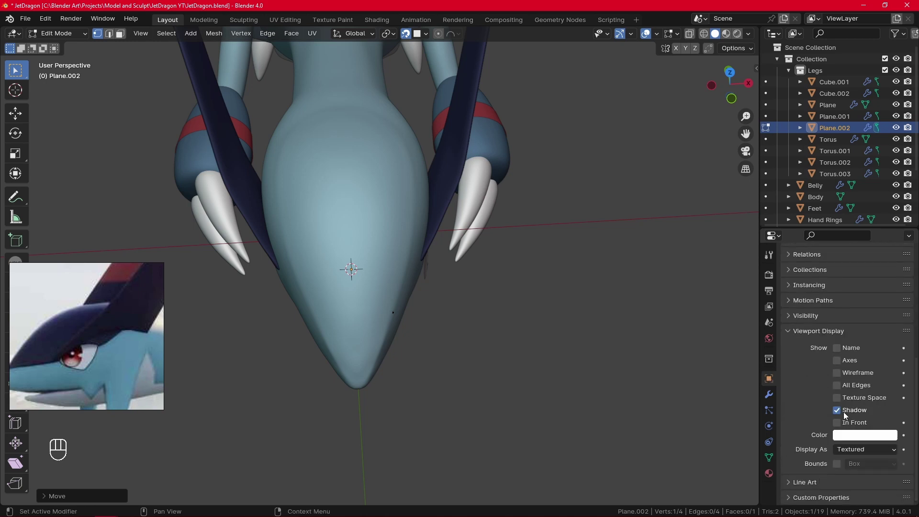
click(839, 422)
Step: Move the whole plane sideways so its inner edge meets the head's mirror line
alt+shift+drag(397, 273, 412, 334)
key(a)
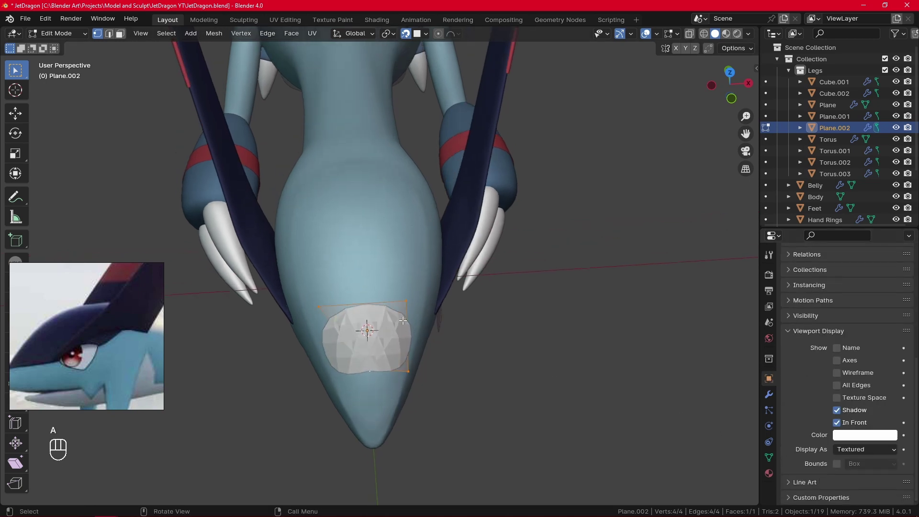
key(g)
click(435, 312)
middle_drag(435, 312, 421, 330)
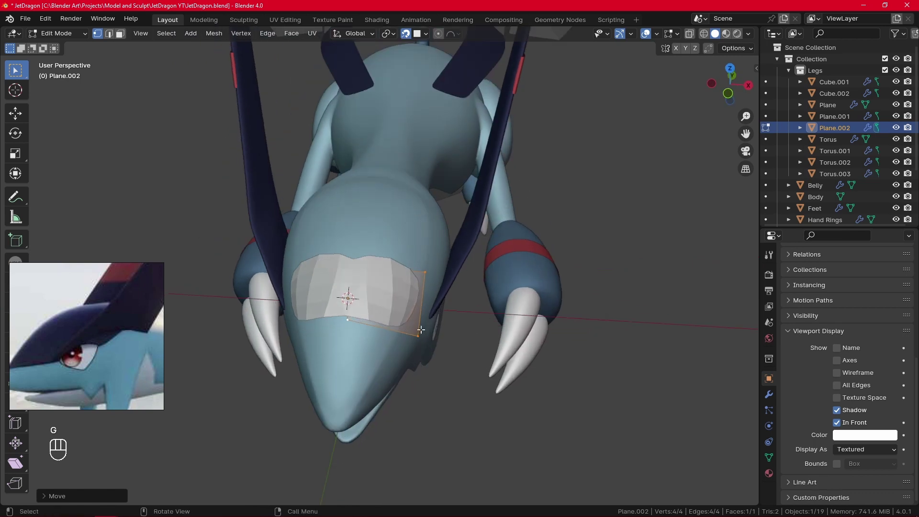
Step: Pull the plane's front outer corner forward and its front centre vertex toward the snout tip
click(420, 333)
key(g)
click(348, 319)
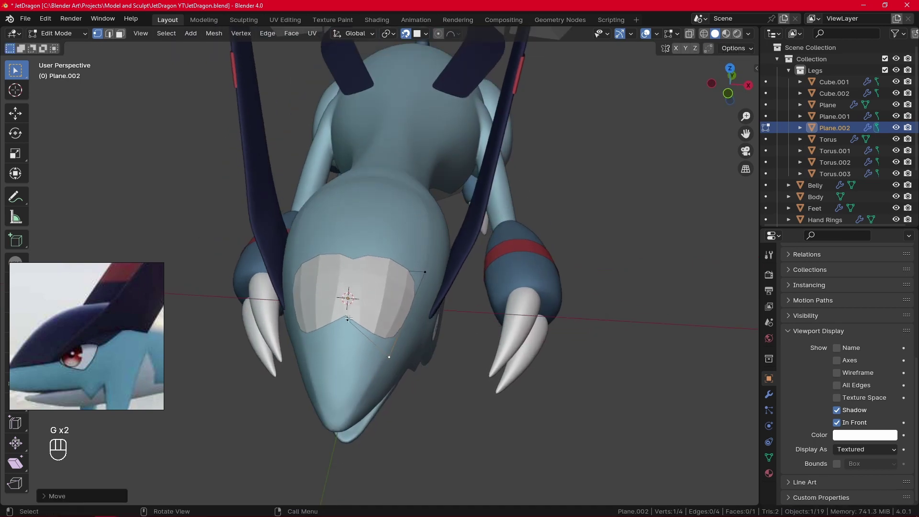
click(348, 319)
key(g)
click(344, 412)
alt+middle_drag(391, 339, 415, 349)
key(g)
click(355, 365)
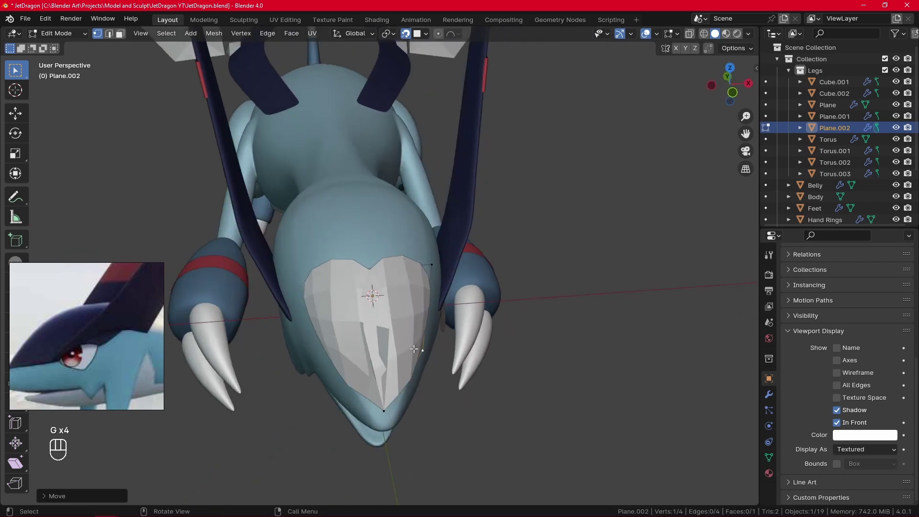
Step: Reposition the plane's rear outer and rear centre vertices to even out the back edge
click(428, 263)
key(g)
click(425, 268)
click(370, 274)
key(g)
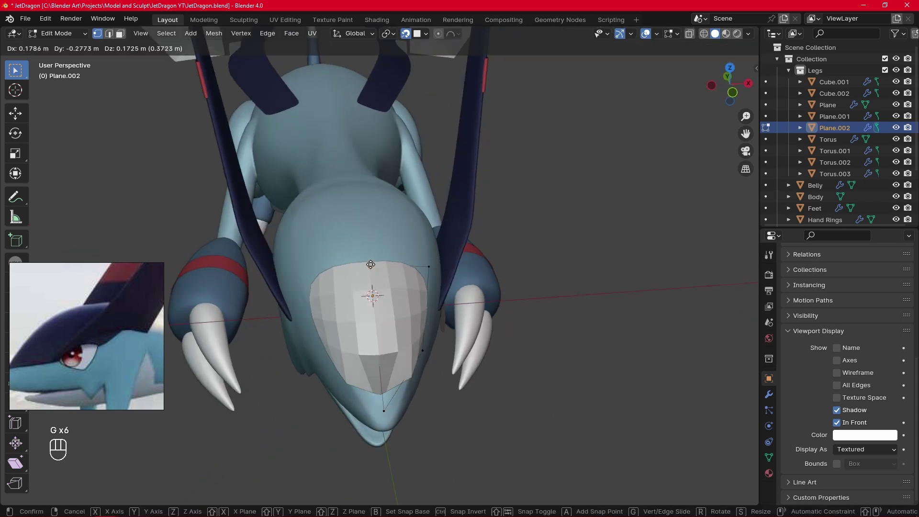
click(371, 266)
Step: Adjust the front centre and front outer vertices to taper the covering along the snout
click(380, 402)
key(g)
click(380, 390)
alt+middle_drag(449, 321, 422, 348)
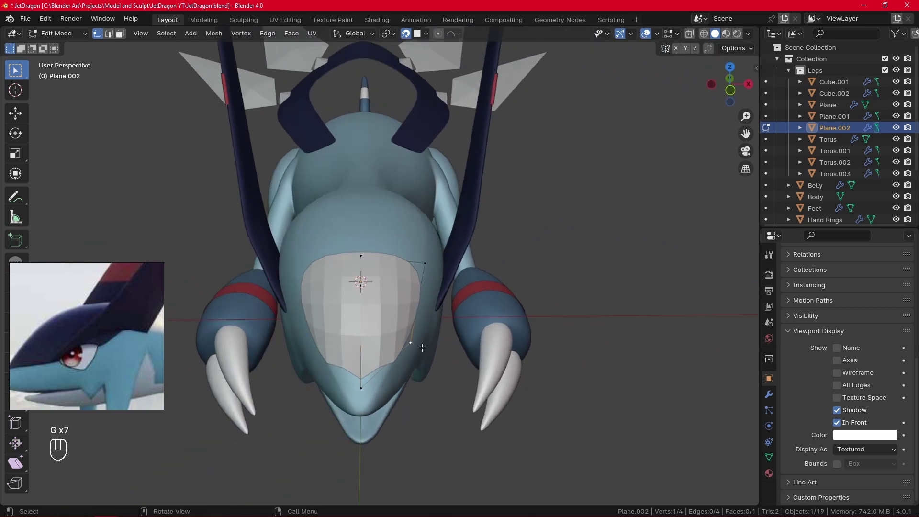
key(g)
click(398, 365)
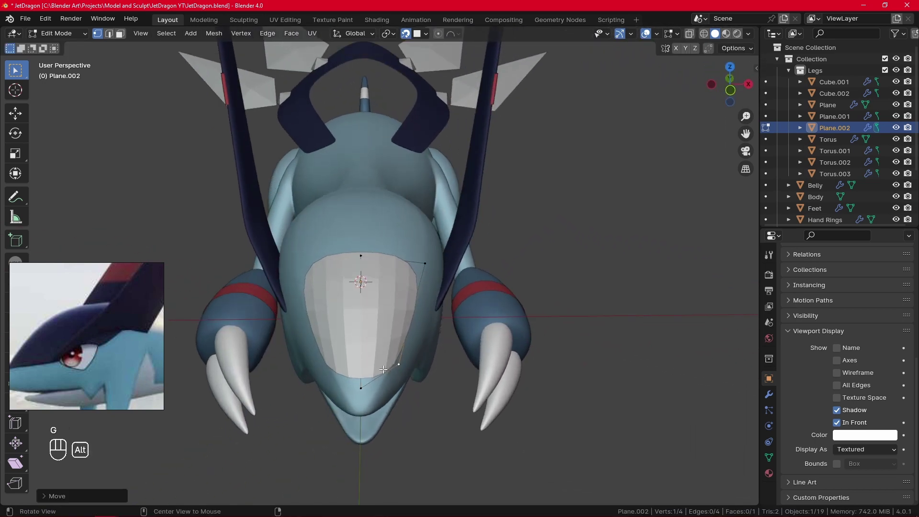
Step: Extrude the covering's rear edge backward over the top of the head
alt+middle_drag(399, 365, 425, 287)
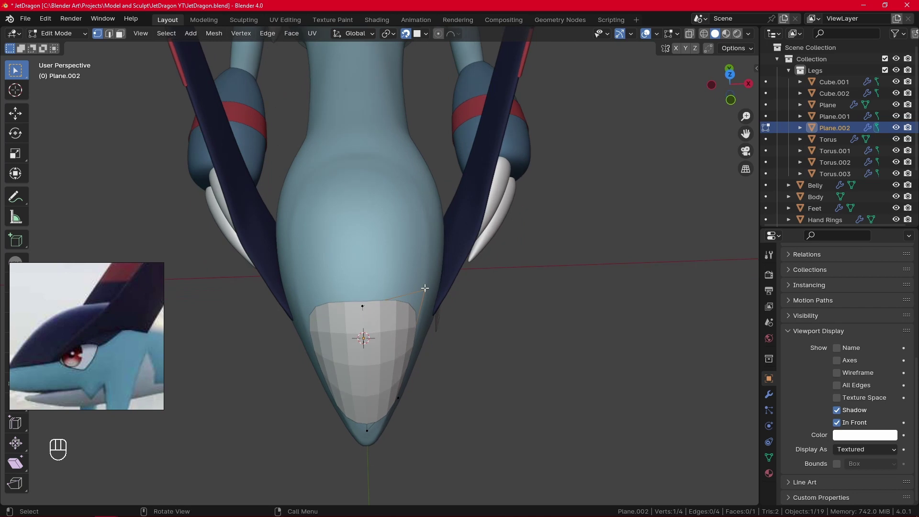
key(g)
right_click(421, 300)
key(e)
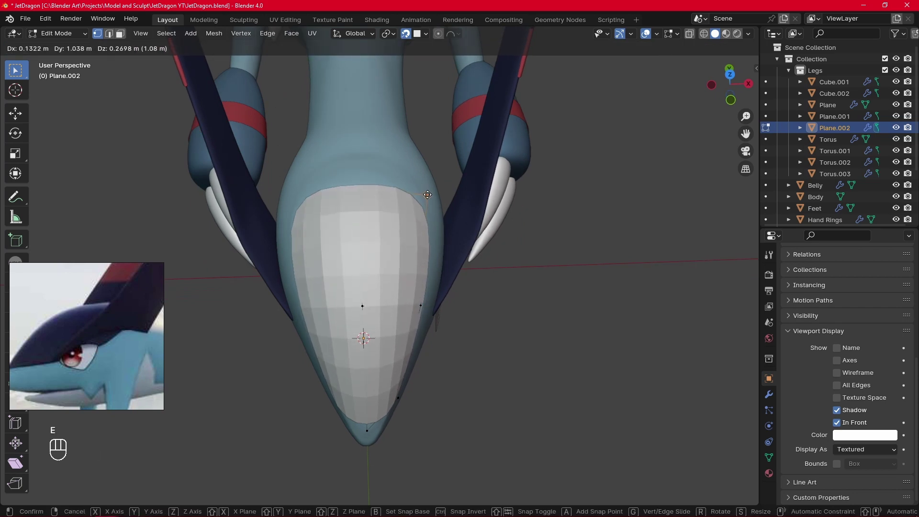
click(424, 192)
Step: Reposition the extruded rear edge and extrude it once more to the back of the head
shift+middle_drag(425, 192, 431, 284)
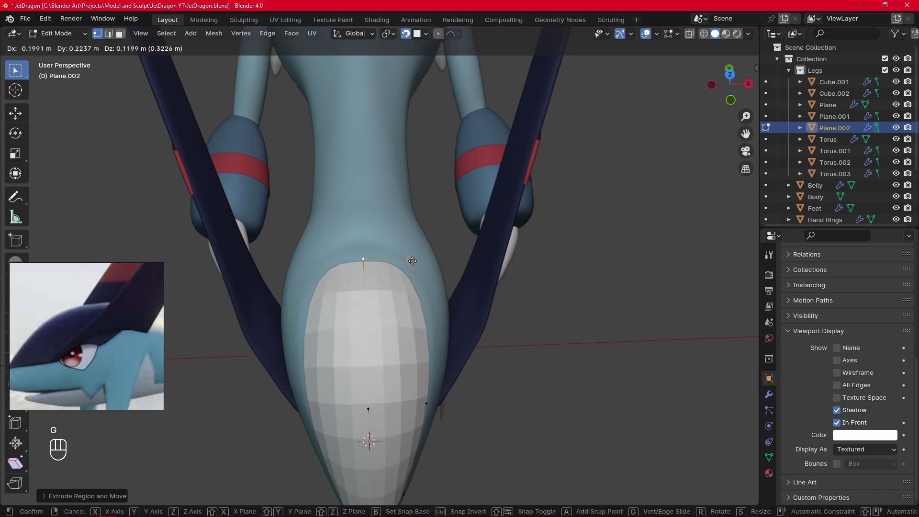
click(406, 277)
key(e)
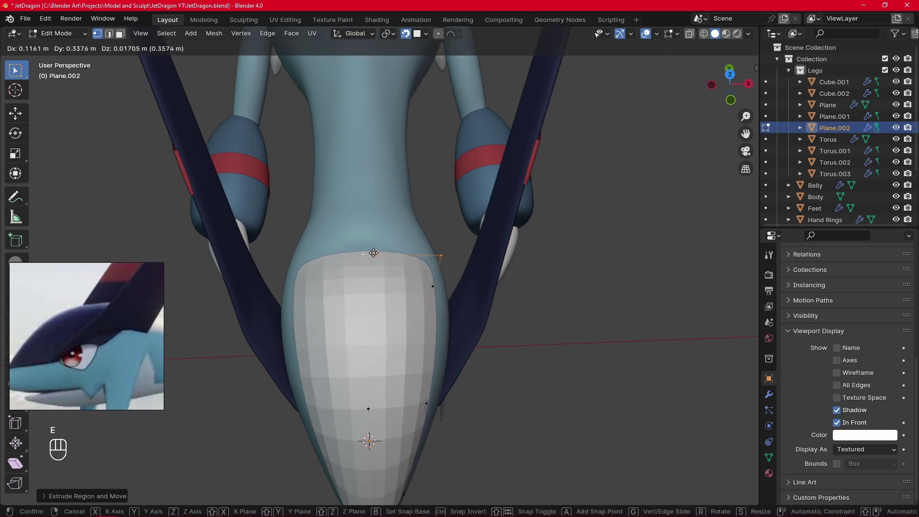
click(373, 251)
Step: Pull the covering's rear centre vertex back toward the neck to round the rear edge
alt+middle_drag(445, 225, 402, 287)
click(343, 296)
key(g)
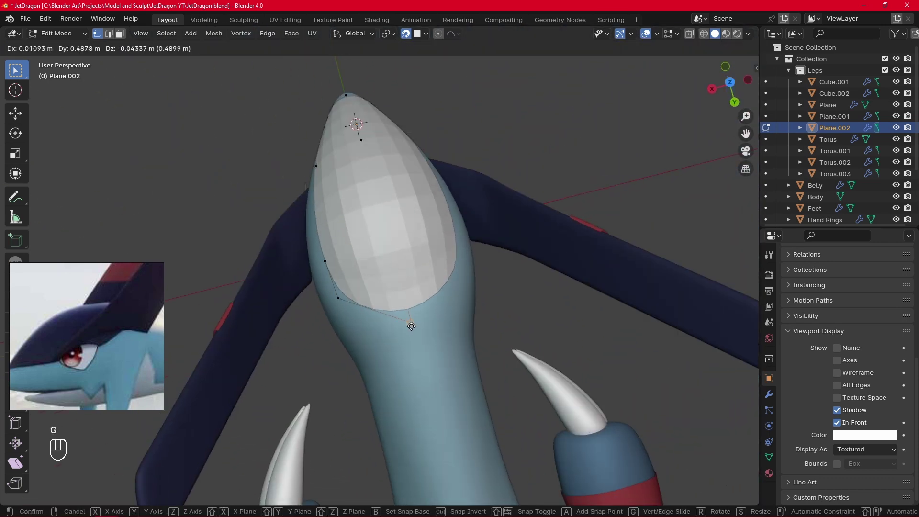
click(424, 334)
Step: Select the covering's outer side vertices and extrude that edge down the side of the head
middle_drag(423, 334, 530, 227)
middle_drag(409, 284, 388, 318)
shift+click(265, 367)
middle_drag(463, 306, 428, 337)
shift+click(416, 287)
shift+click(434, 277)
key(w)
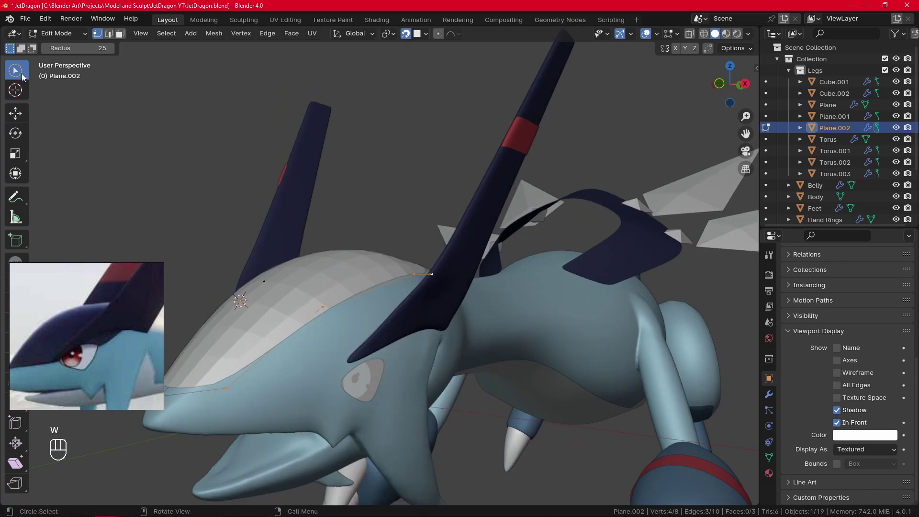
drag(23, 77, 62, 94)
middle_drag(431, 331, 437, 337)
key(e)
right_click(410, 347)
key(g)
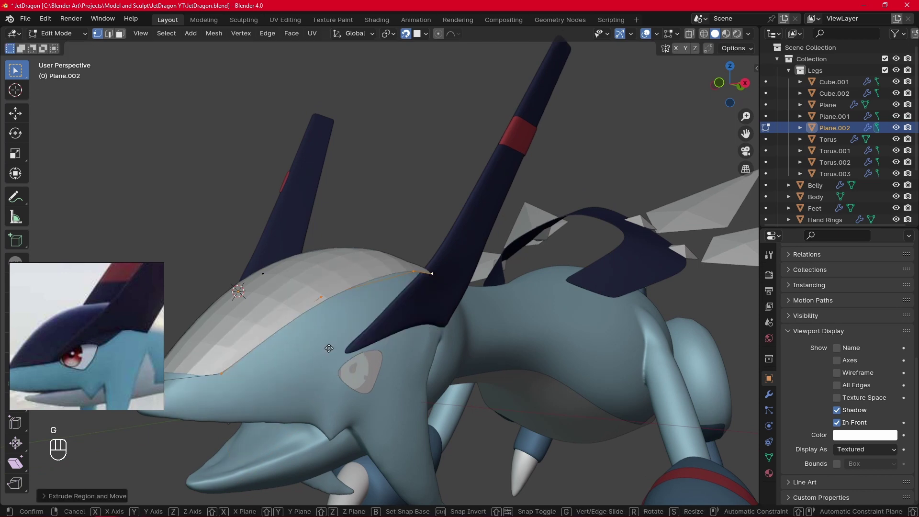
click(321, 361)
Step: Move the lower side vertices down toward the eye and the base of the head wing
key(g)
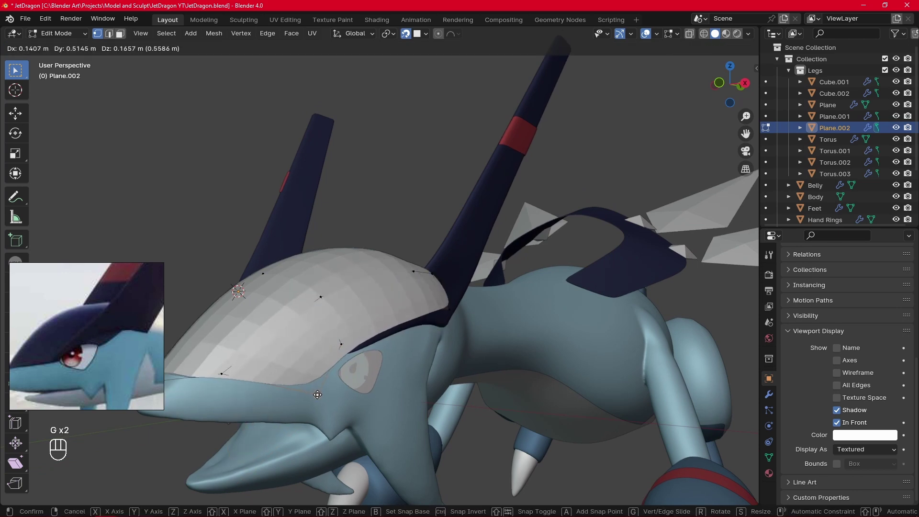
click(318, 396)
alt+drag(319, 396, 371, 438)
click(360, 435)
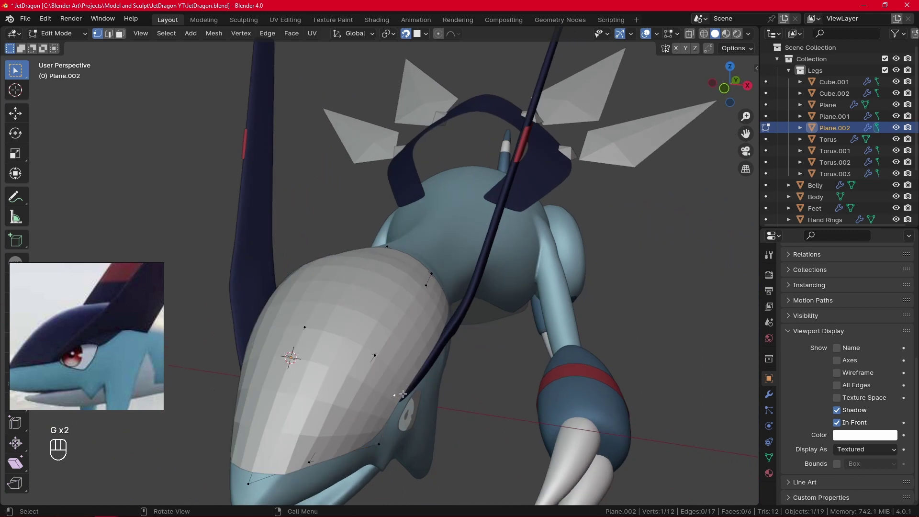
alt+drag(438, 390, 386, 346)
key(g)
right_click(377, 362)
Step: Adjust the extruded side vertices so the covering's edge follows the head wing's base
alt+drag(462, 315, 406, 347)
key(g)
click(396, 330)
key(g)
click(431, 331)
Step: Compare the right view with the reference and adjust the vertices on the covering's lower snout edge
alt+drag(349, 398, 398, 369)
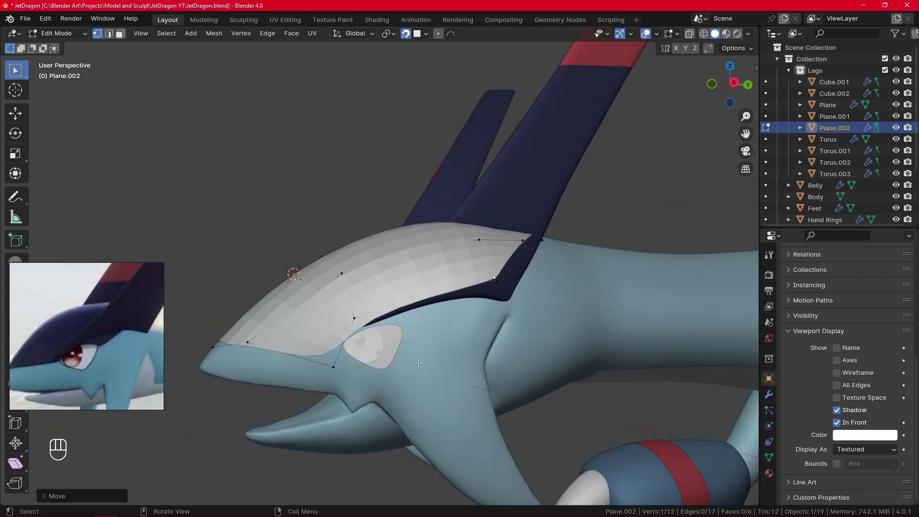
key(KP_3)
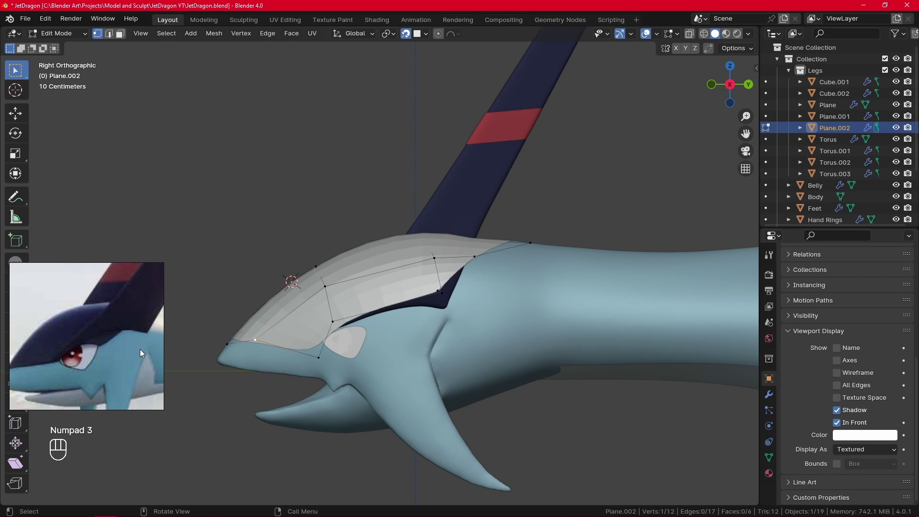
middle_drag(114, 368, 138, 366)
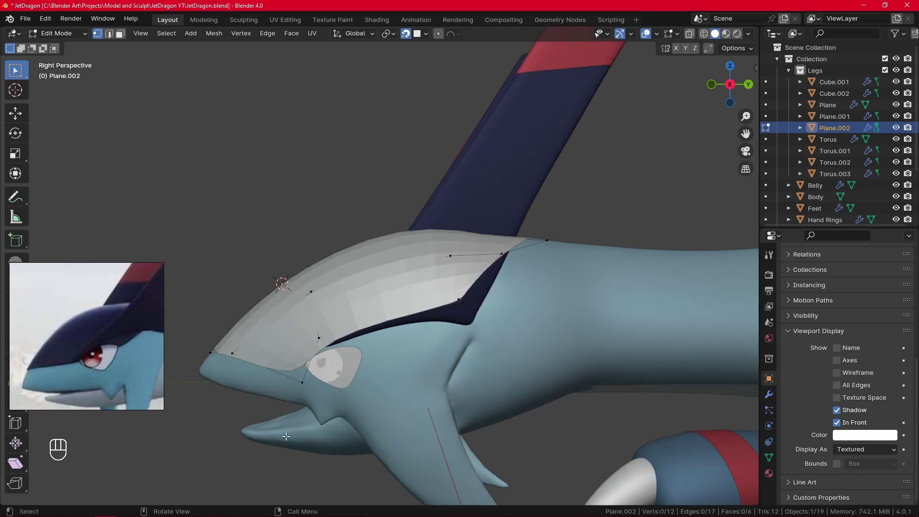
key(KP_3)
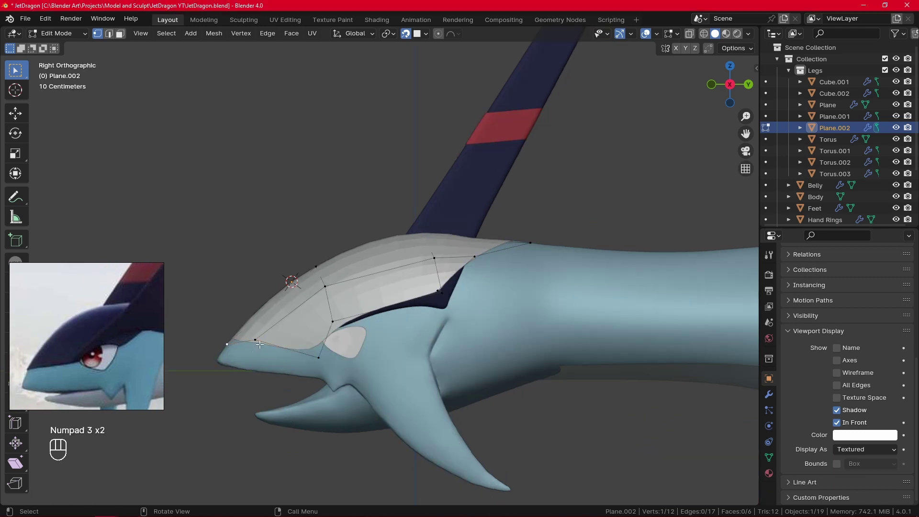
key(g)
click(267, 349)
key(g)
click(261, 346)
Step: Move the covering's front centre vertex back up from the snout tip
middle_drag(261, 345, 288, 371)
key(g)
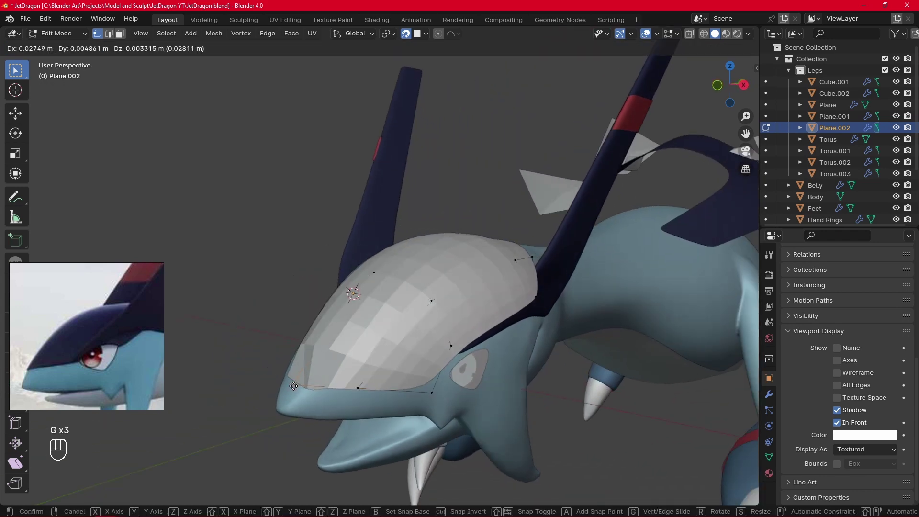
click(304, 365)
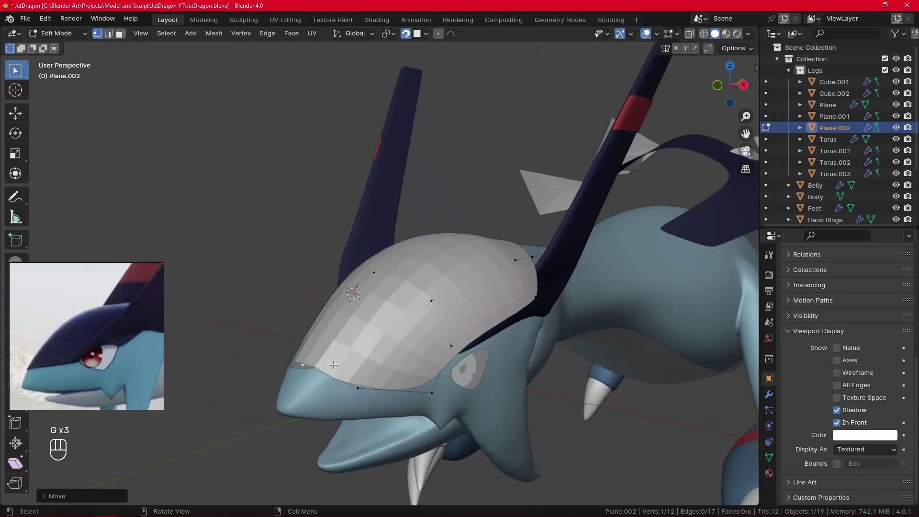
Step: Fine-tune the vertex on the covering's lower snout edge in the right view
key(KP_3)
click(263, 348)
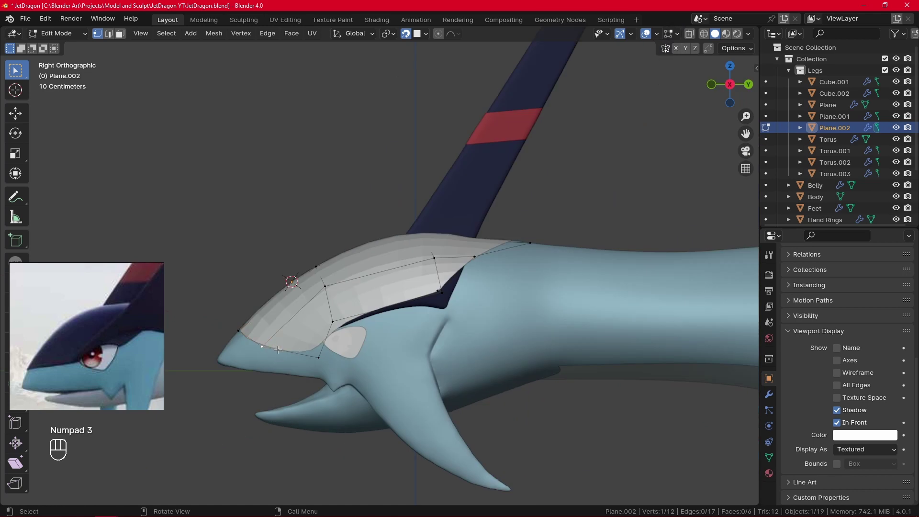
key(g)
key(g)
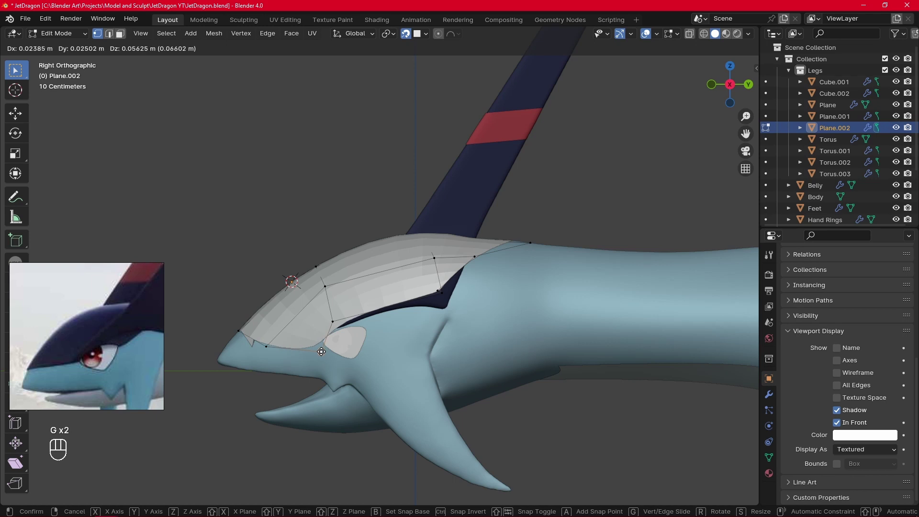
click(321, 352)
Step: Adjust the front centre vertex along the mirror line until the covering's snout edge is smooth
middle_drag(241, 332, 435, 431)
key(g)
click(414, 204)
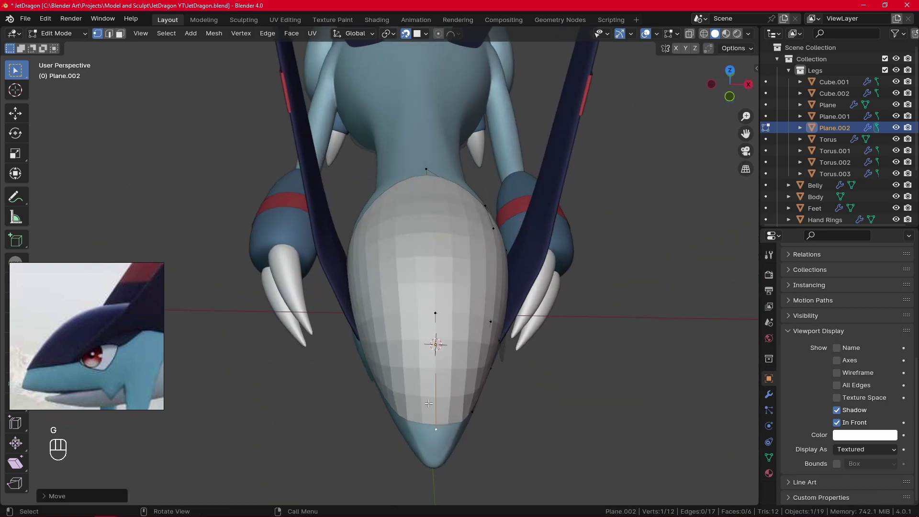
key(g)
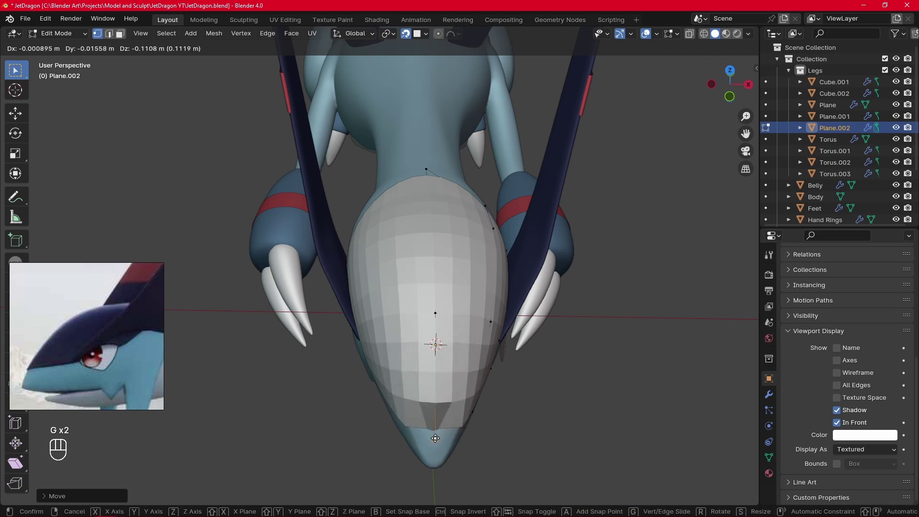
click(435, 426)
key(ctrl+z)
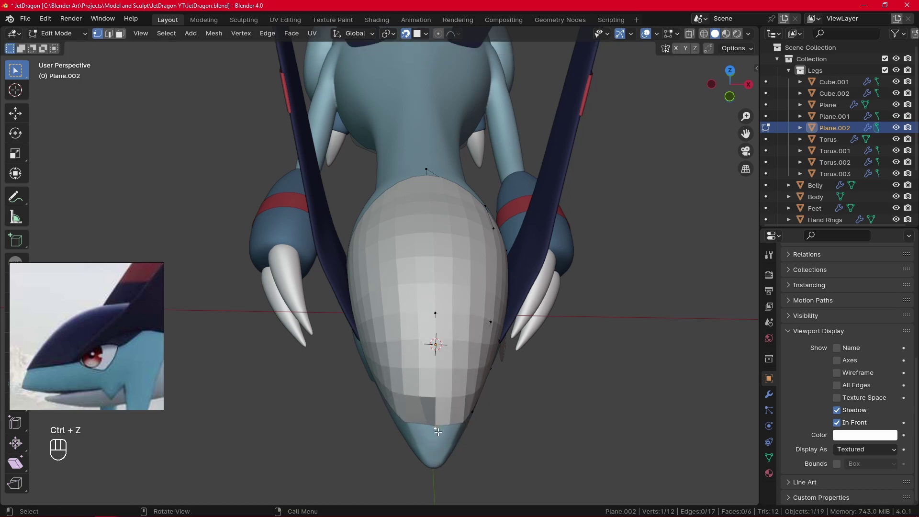
key(g)
click(436, 431)
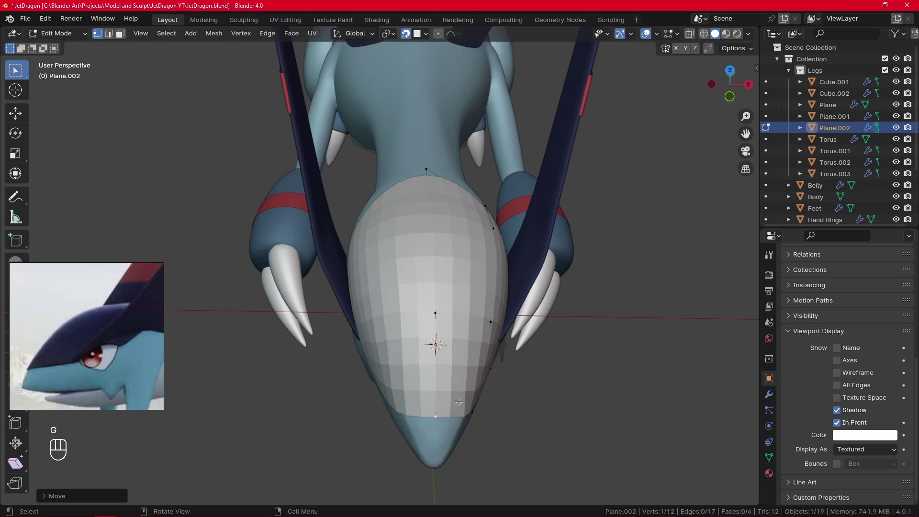
Step: Pull the covering's front centre vertex forward and down over the snout tip
middle_drag(436, 431, 311, 330)
key(g)
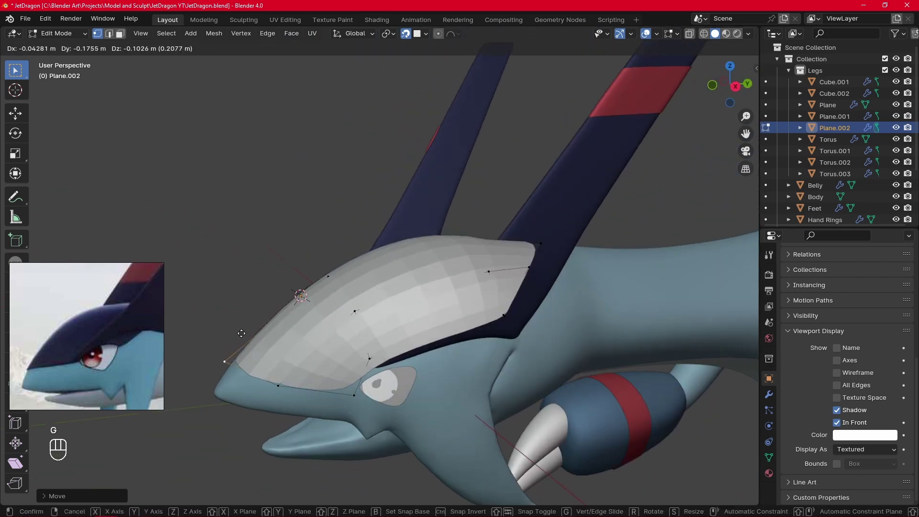
click(231, 340)
key(KP_3)
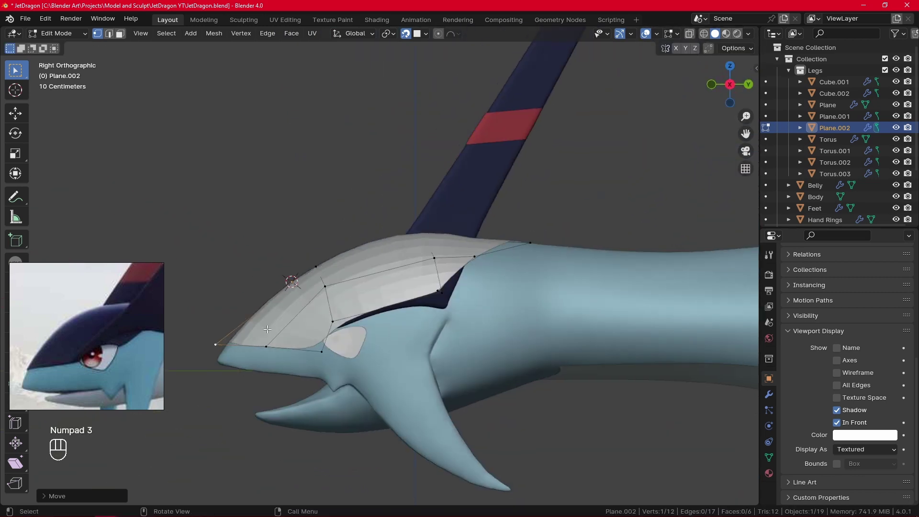
Step: Merge all of the covering's vertices by distance
key(ctrl+z)
key(a)
key(m)
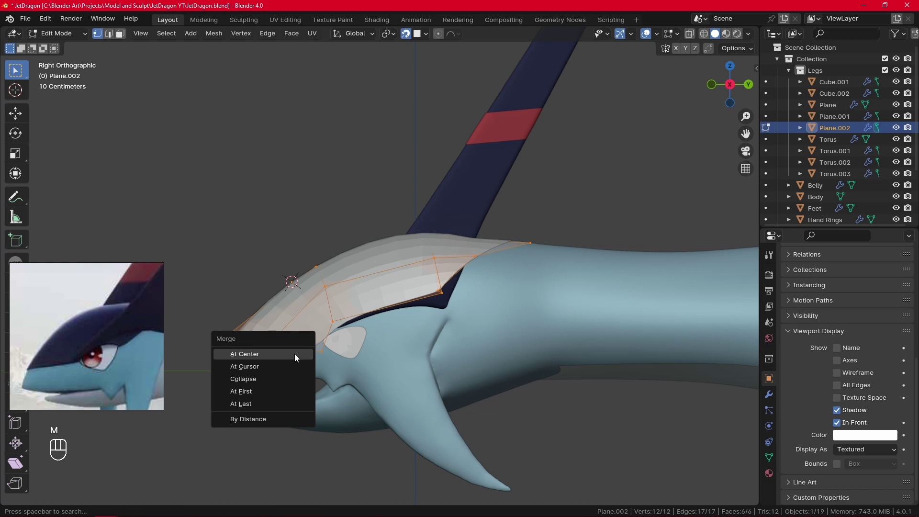
click(290, 415)
Step: Nudge the vertex in the middle of the covering's lower snout edge slightly downward in the right view
click(268, 343)
key(g)
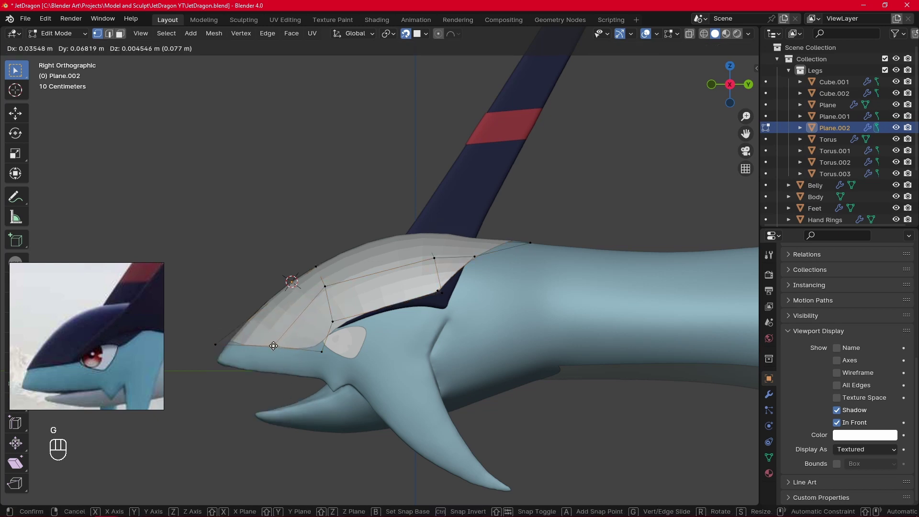
click(270, 352)
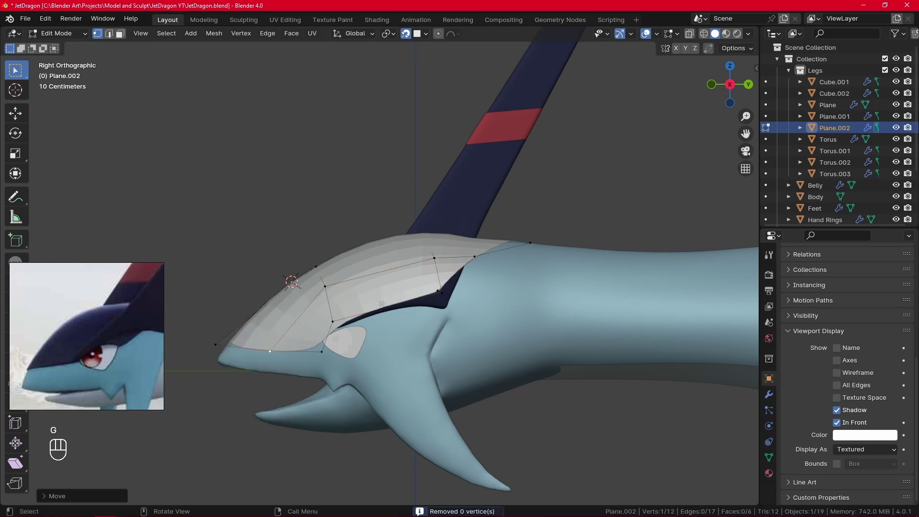
Step: Move the covering's vertex above the eye backward and slightly down so the lower edge crosses the eye
click(351, 329)
key(g)
click(372, 329)
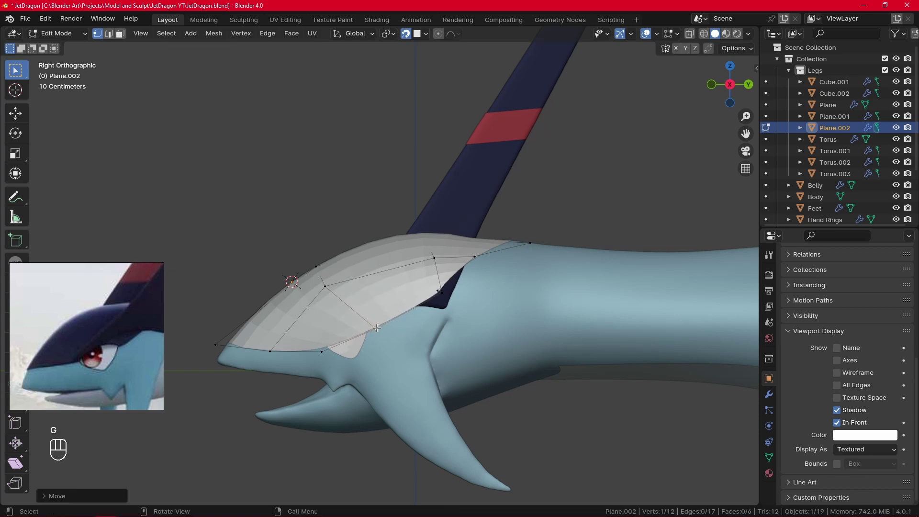
middle_drag(371, 330, 489, 285)
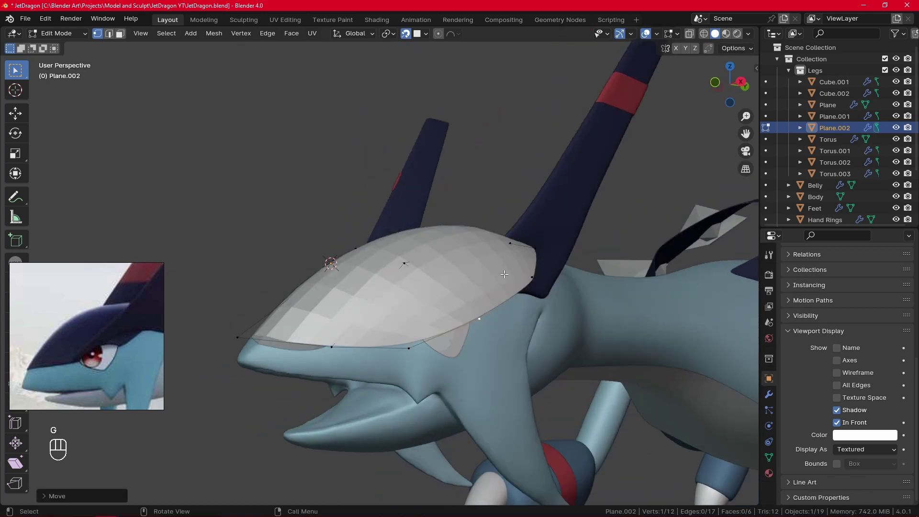
key(KP_3)
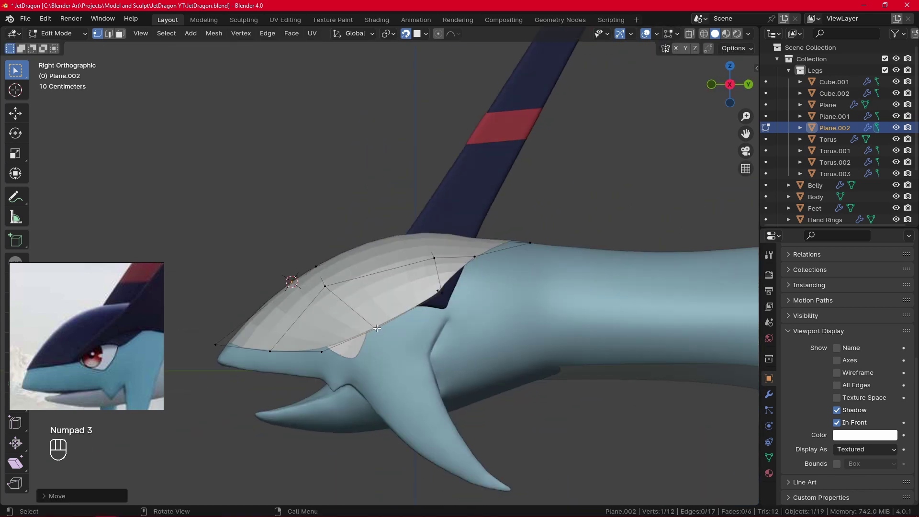
key(g)
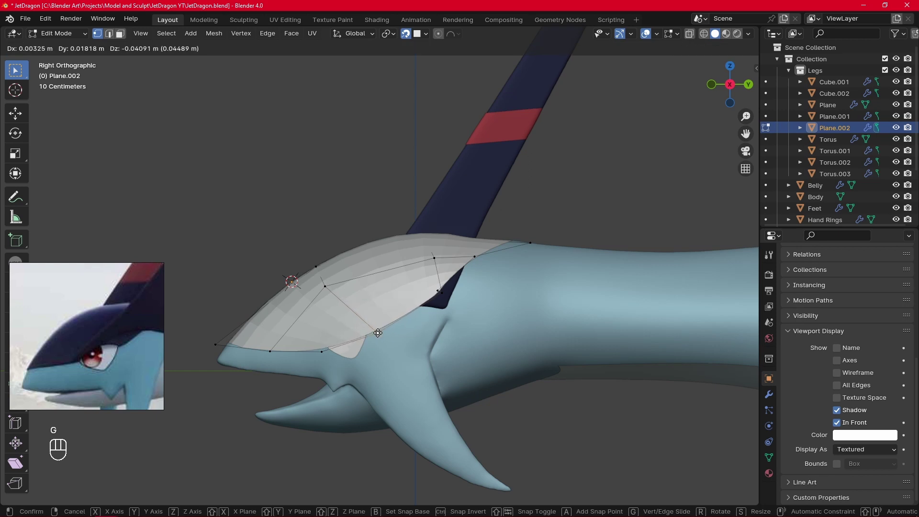
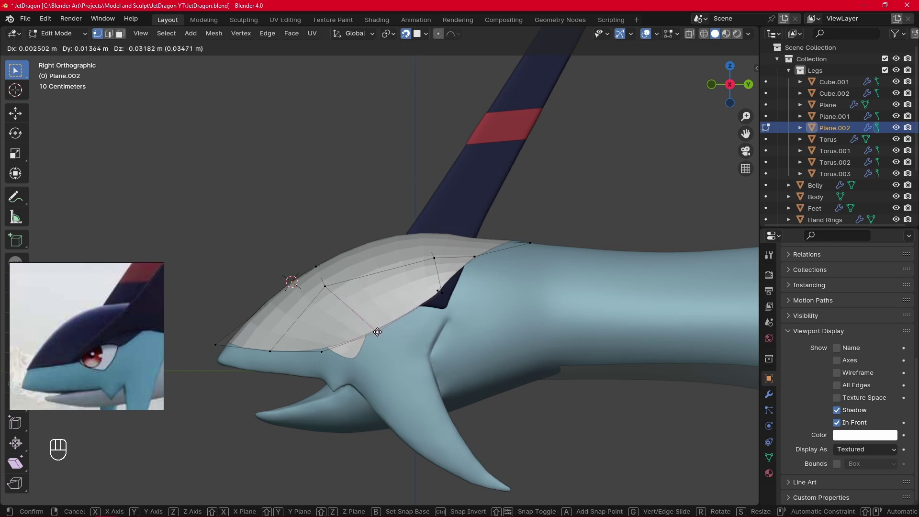
click(378, 332)
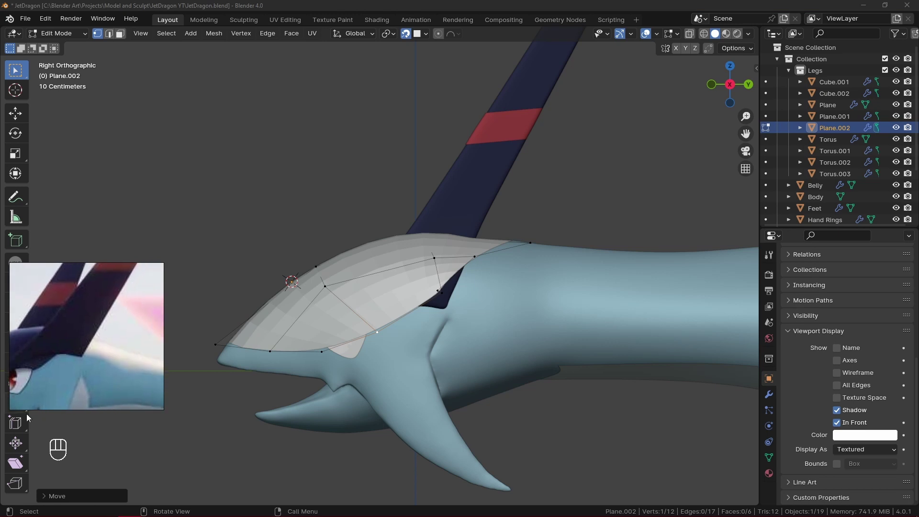
Step: Adjust the rear centre vertex where the covering meets the neck
middle_drag(532, 305, 470, 380)
key(g)
click(472, 371)
Step: Check the covering outside Edit Mode, then resume editing with X-ray display enabled
key(Tab)
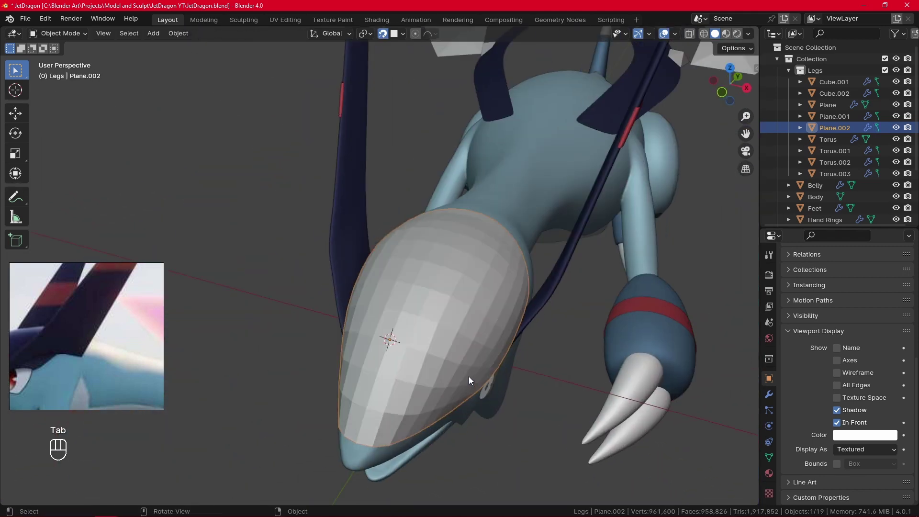
key(Tab)
click(690, 33)
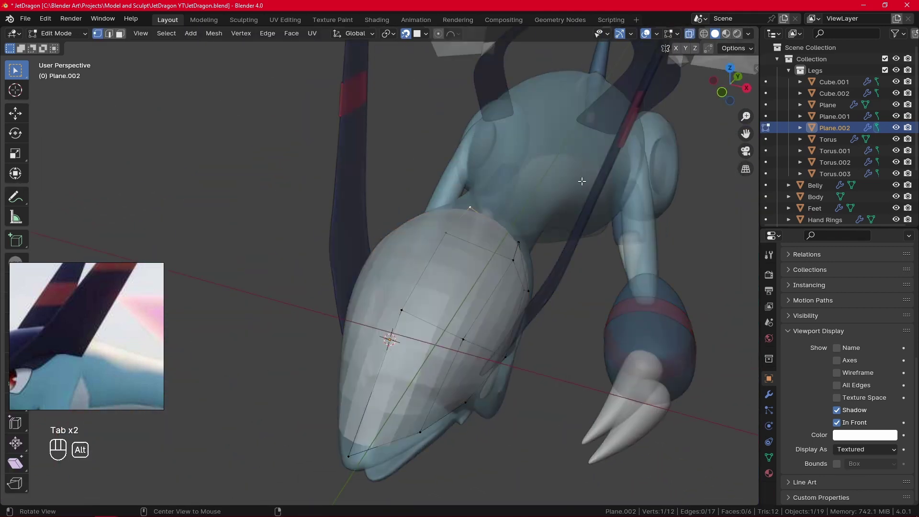
alt+drag(580, 179, 502, 175)
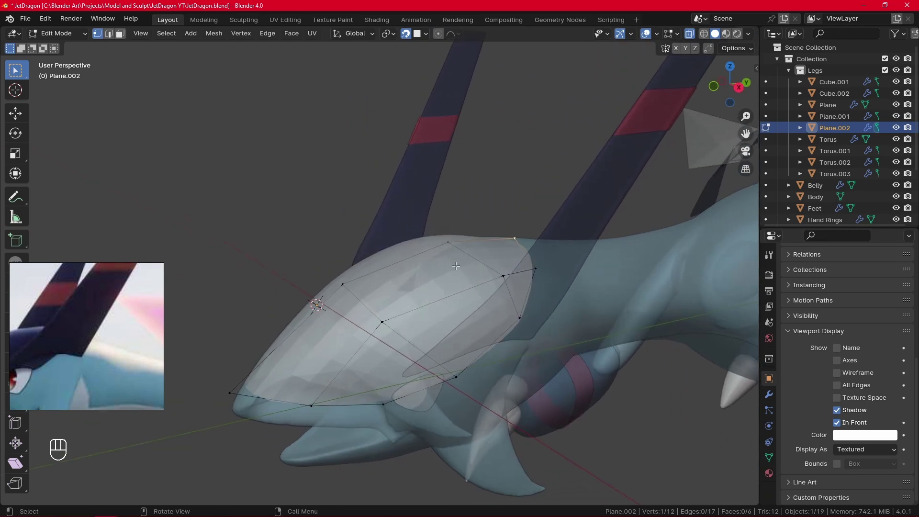
key(ctrl+r)
click(424, 268)
key(Escape)
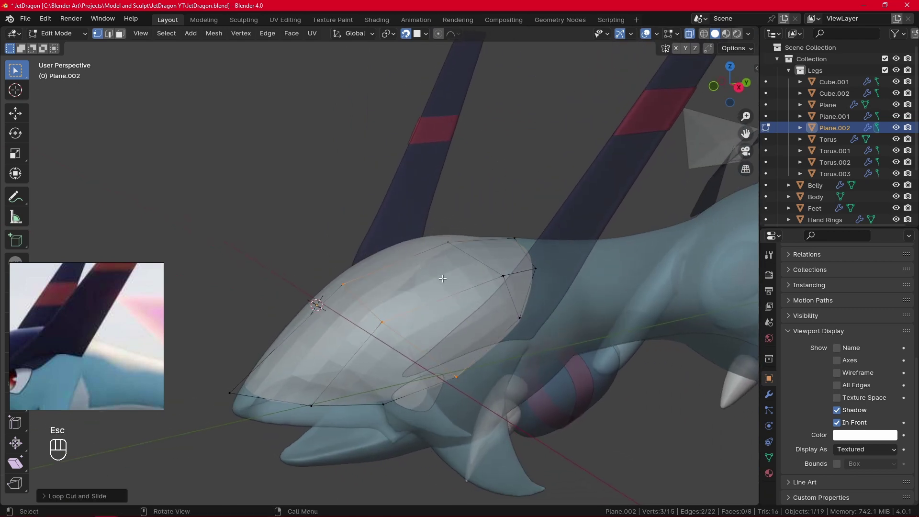
key(ctrl+z)
Step: Add two centred crosswise loop cuts to the covering, one in its middle section and one in its front section
key(ctrl+r)
click(430, 263)
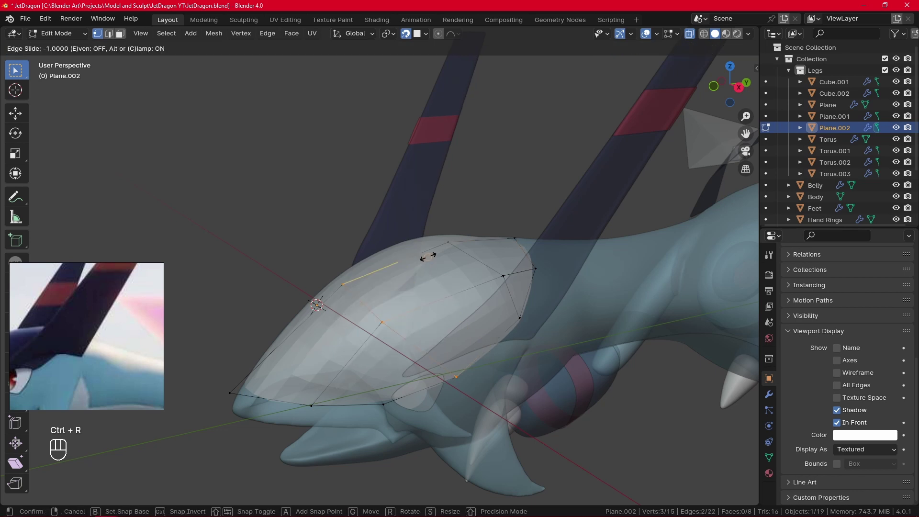
key(Escape)
key(ctrl+r)
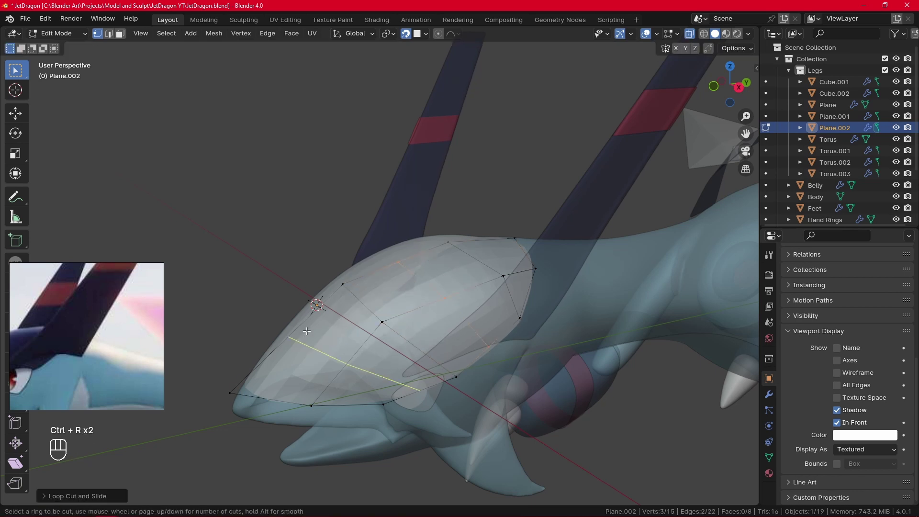
click(307, 332)
right_click(307, 331)
Step: Add a lengthwise loop cut along the covering and further loop cuts to increase its mesh density
alt+drag(545, 209, 570, 255)
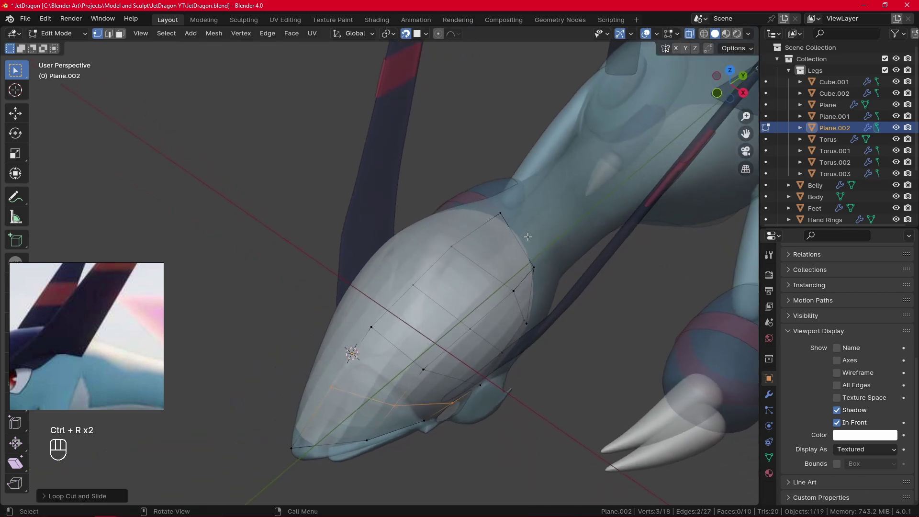
middle_drag(527, 236, 543, 222)
key(ctrl+r)
click(496, 207)
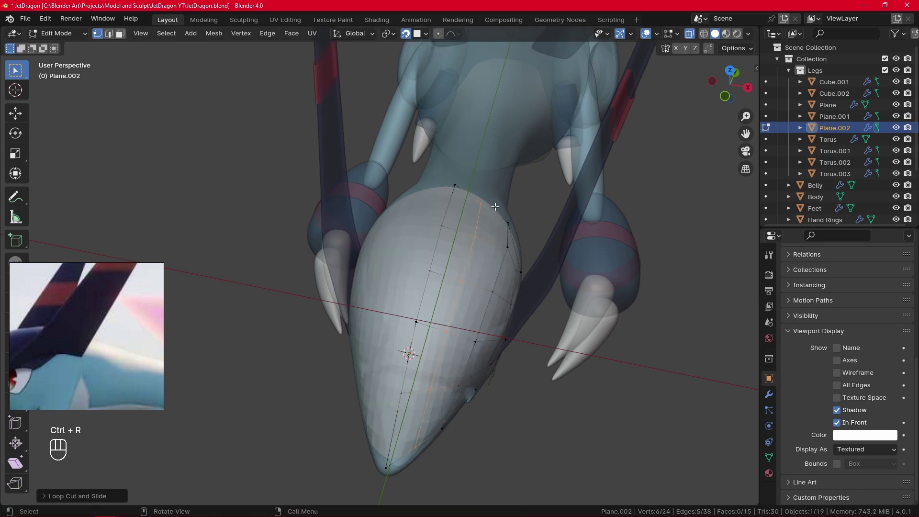
middle_drag(496, 206, 548, 240)
key(ctrl+r)
click(534, 284)
click(536, 283)
Step: Return to Object Mode, turn off X-ray display, and deselect the covering
key(Tab)
middle_drag(582, 301, 623, 318)
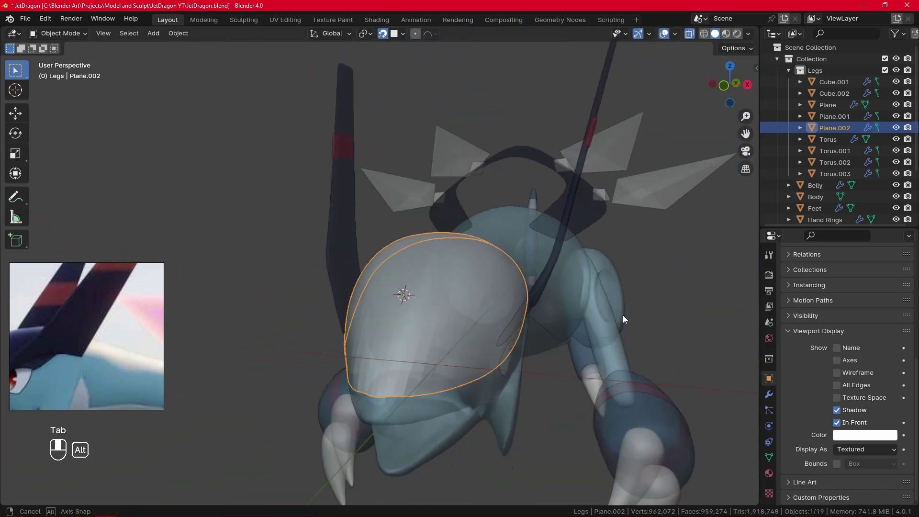
click(687, 36)
click(652, 286)
Step: Turn off In Front display for the covering
middle_drag(653, 287, 550, 264)
scroll(899, 420, up, 2)
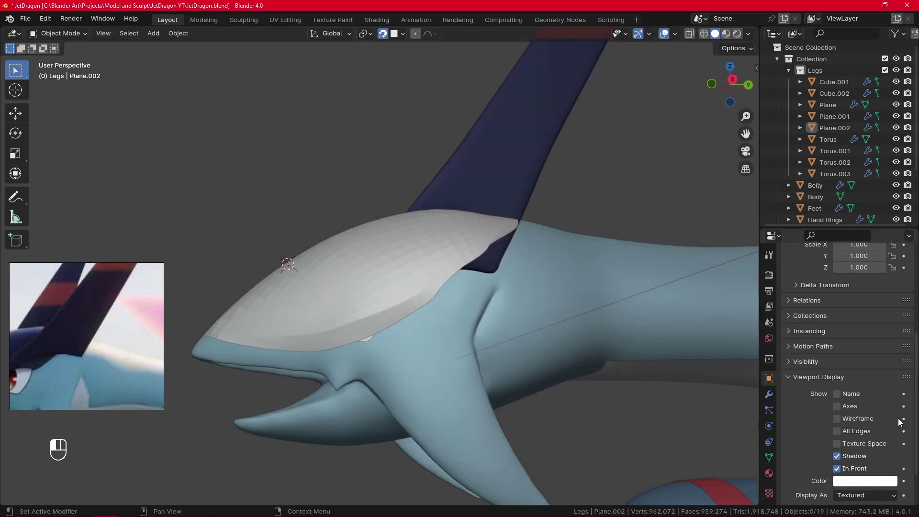
scroll(891, 426, down, 1)
click(838, 451)
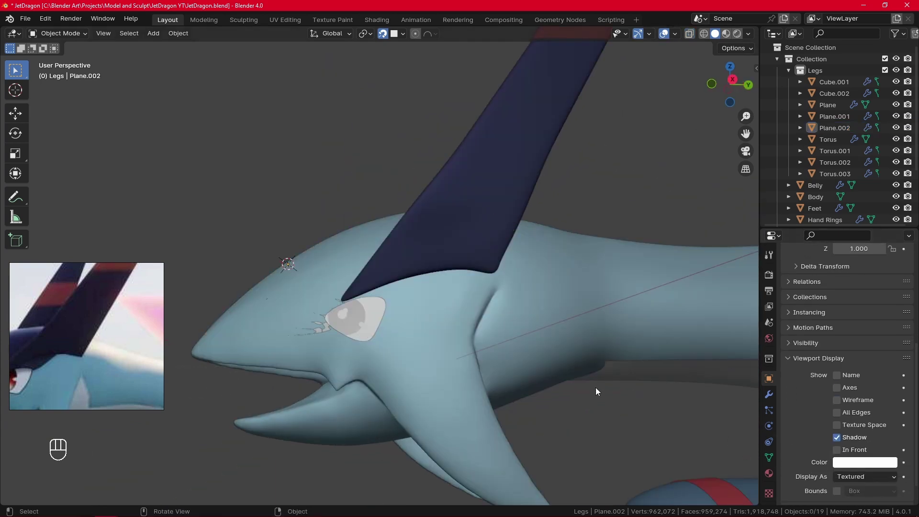
Step: Select the head covering again and show its modifier settings
click(335, 277)
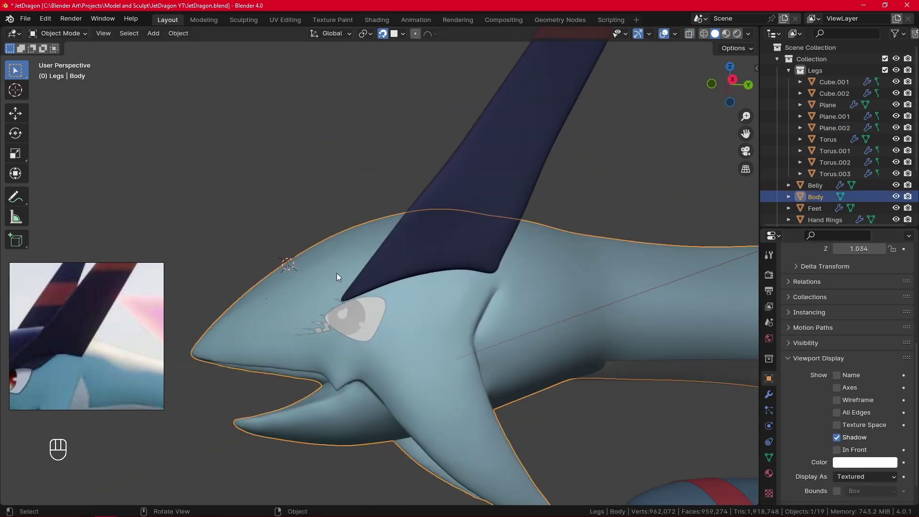
click(321, 326)
middle_drag(320, 323, 633, 317)
key(g)
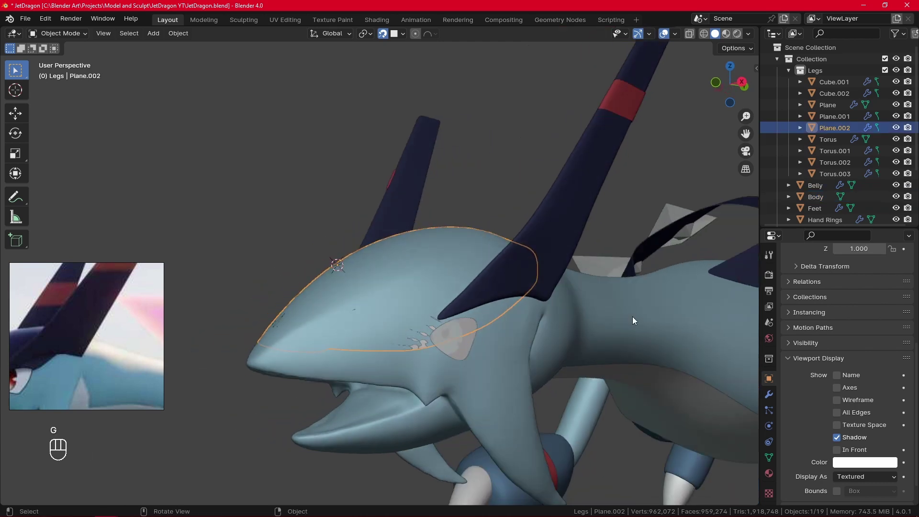
click(769, 395)
click(880, 291)
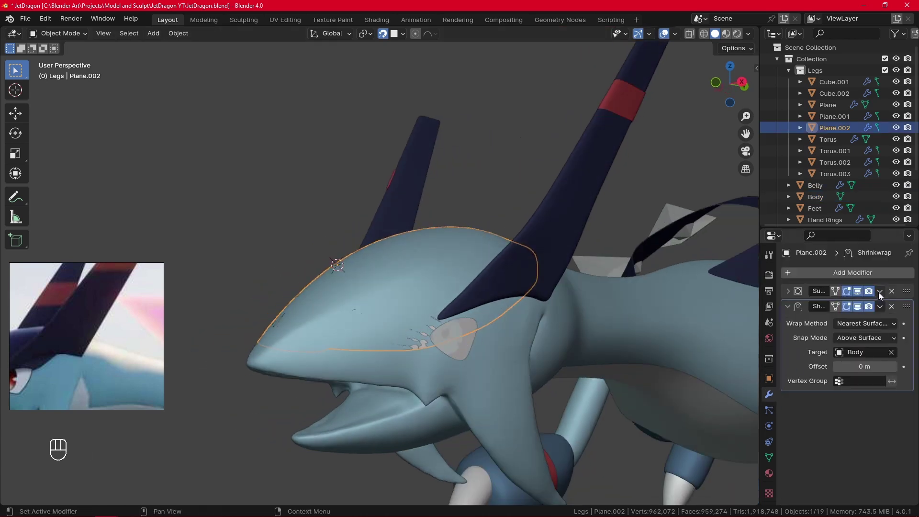
Step: Switch the covering to Sculpt Mode, move the reference image clear of the brushes, and choose the Slide Relax brush
click(82, 37)
click(84, 72)
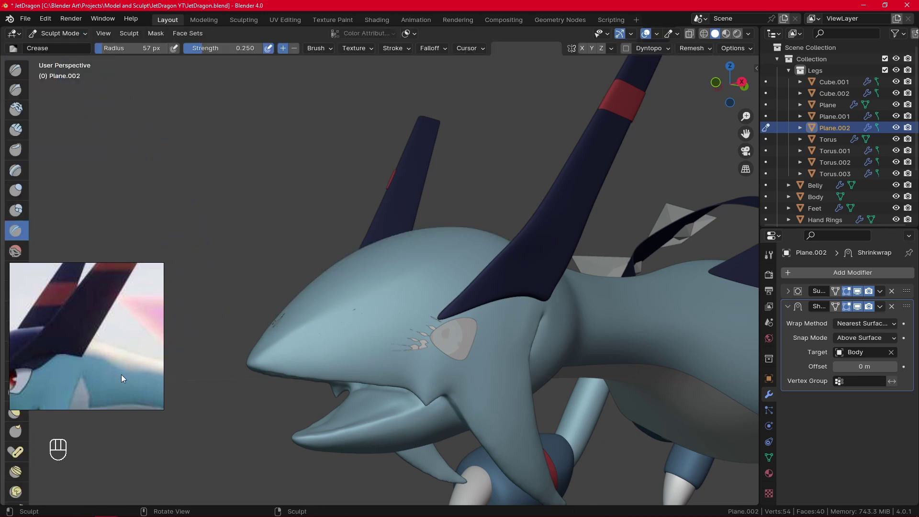
drag(122, 375, 174, 189)
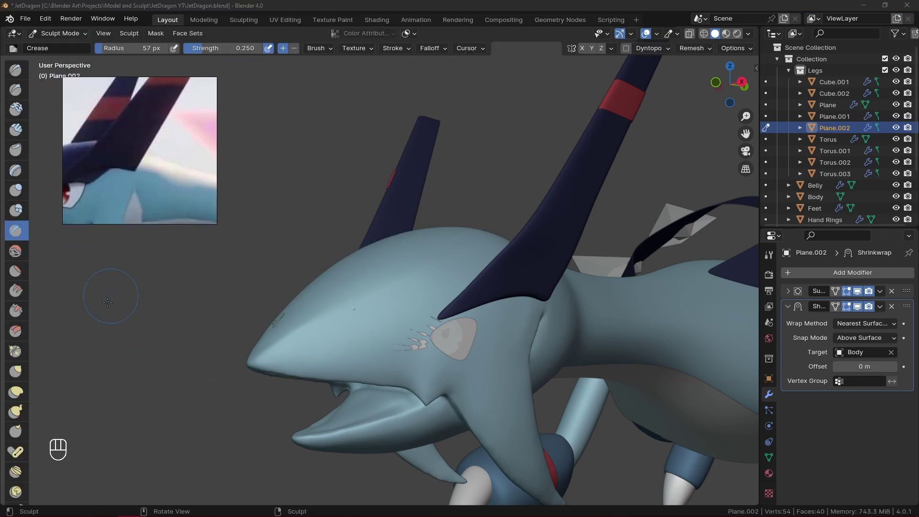
click(31, 257)
scroll(31, 277, down, 6)
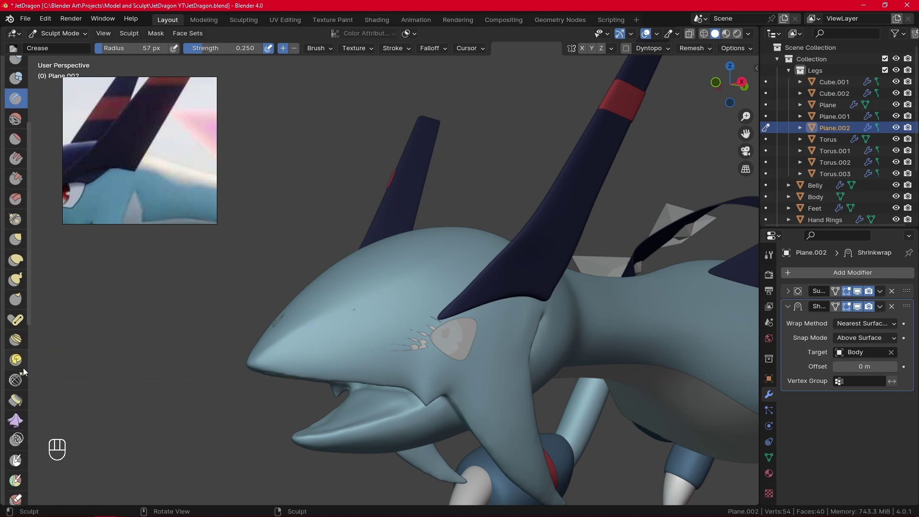
click(17, 379)
Step: Enable In Front display for the covering while viewing the head from above
middle_drag(345, 356, 490, 299)
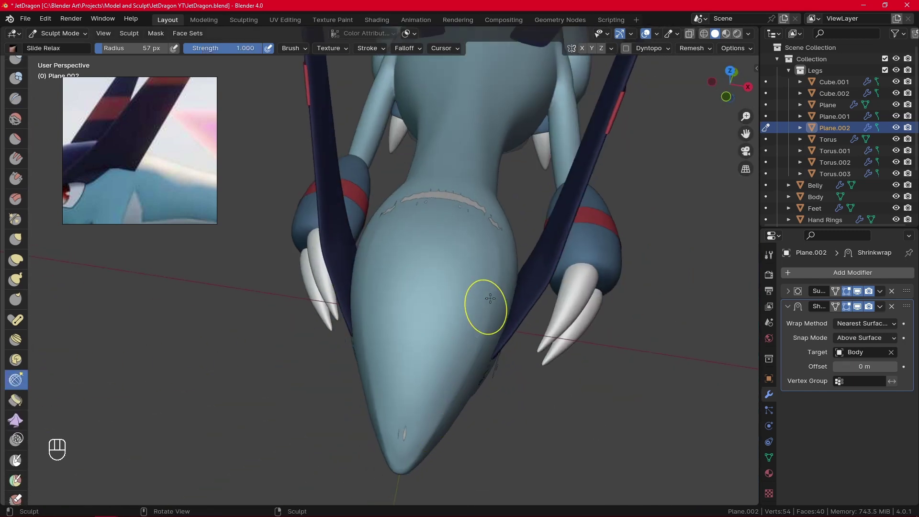
click(769, 379)
scroll(852, 421, down, 8)
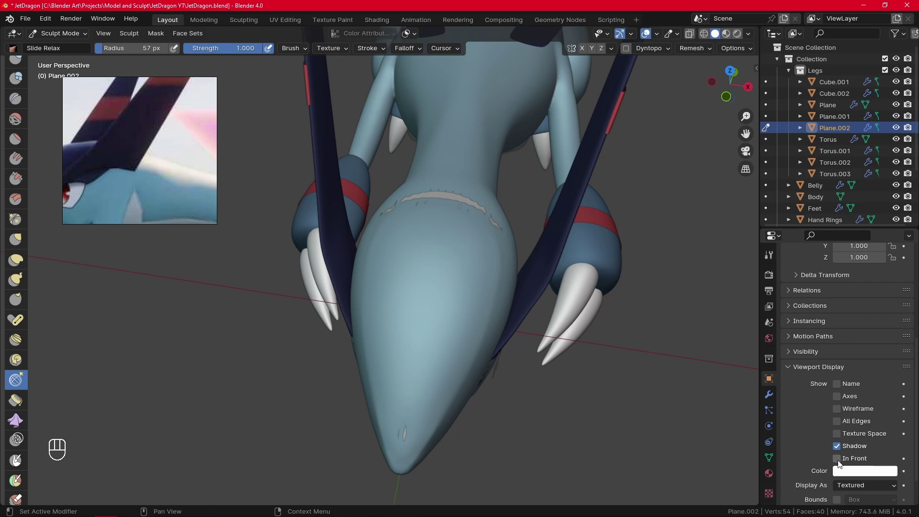
click(837, 458)
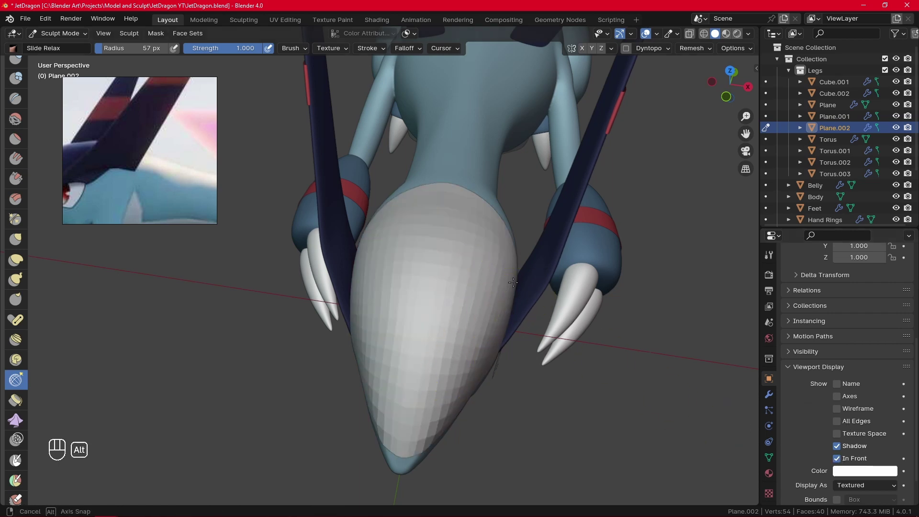
Step: Turn on X-axis sculpt symmetry for the head covering and check it from several angles
middle_drag(513, 283, 472, 322)
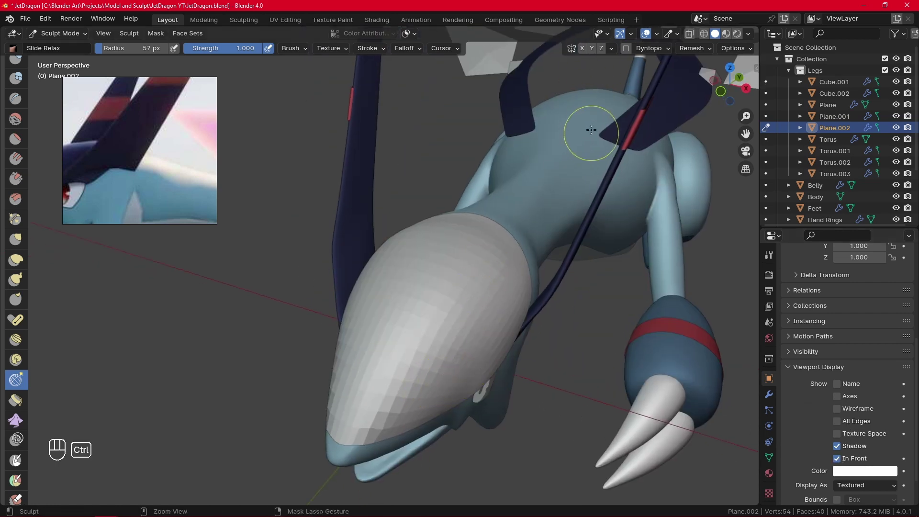
click(583, 48)
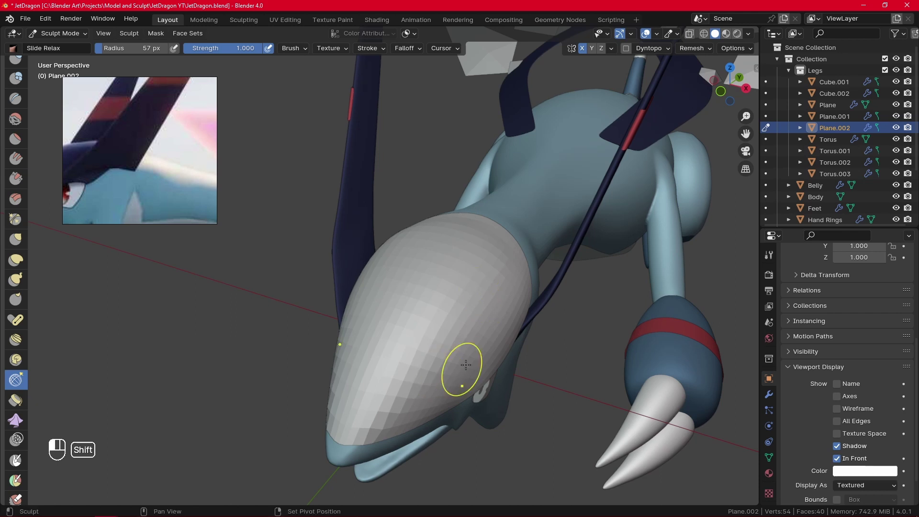
mouse_move(510, 300)
middle_down()
mouse_move(511, 346)
mouse_move(516, 275)
middle_up()
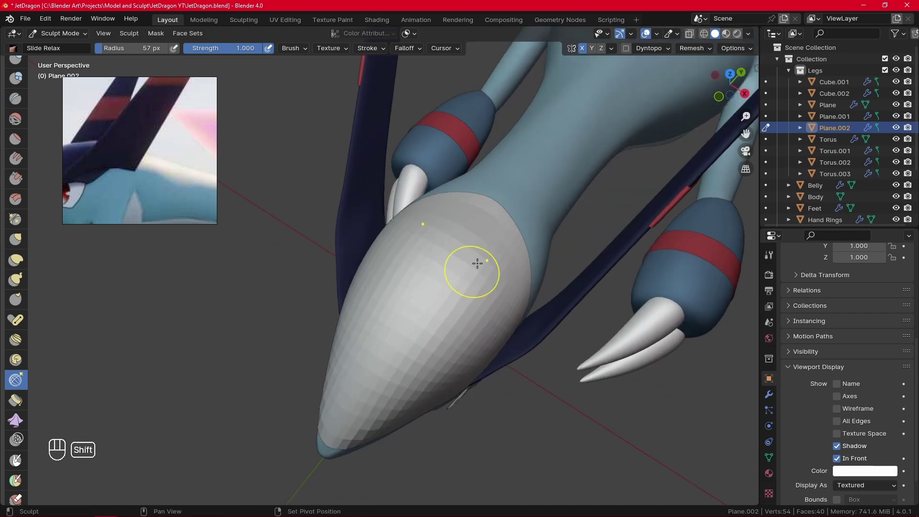
middle_drag(429, 363, 449, 356)
mouse_move(439, 397)
middle_down()
mouse_move(435, 324)
mouse_move(371, 379)
middle_up()
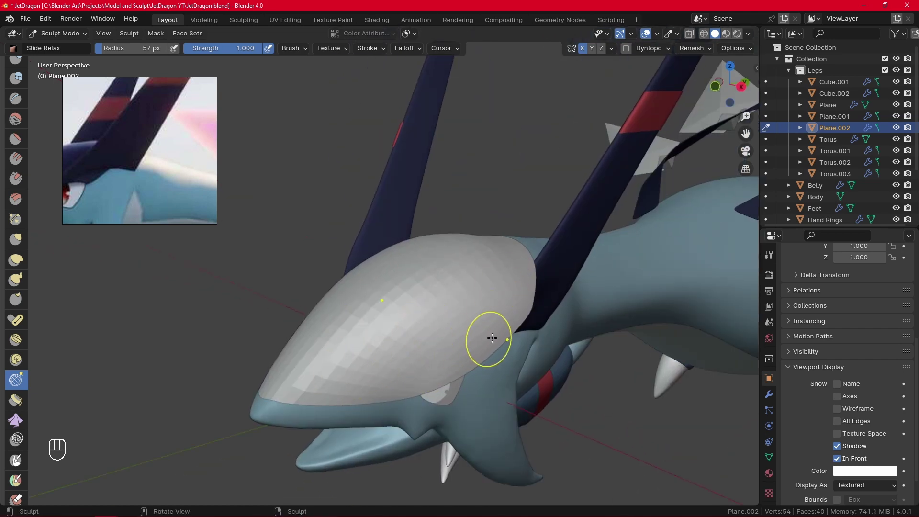
key(Tab)
middle_drag(549, 359, 585, 398)
key(Tab)
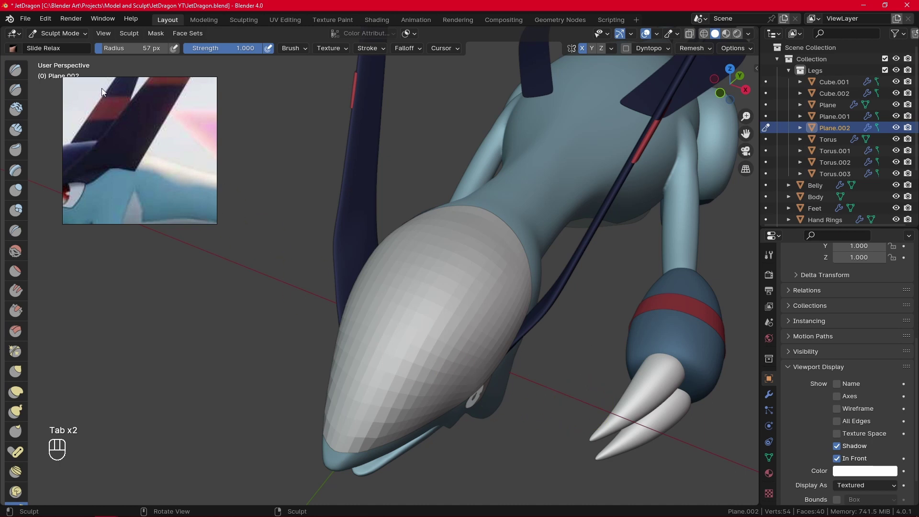
Step: Return the head covering to Object Mode and apply its Subdivision modifier
click(58, 33)
click(50, 59)
click(769, 395)
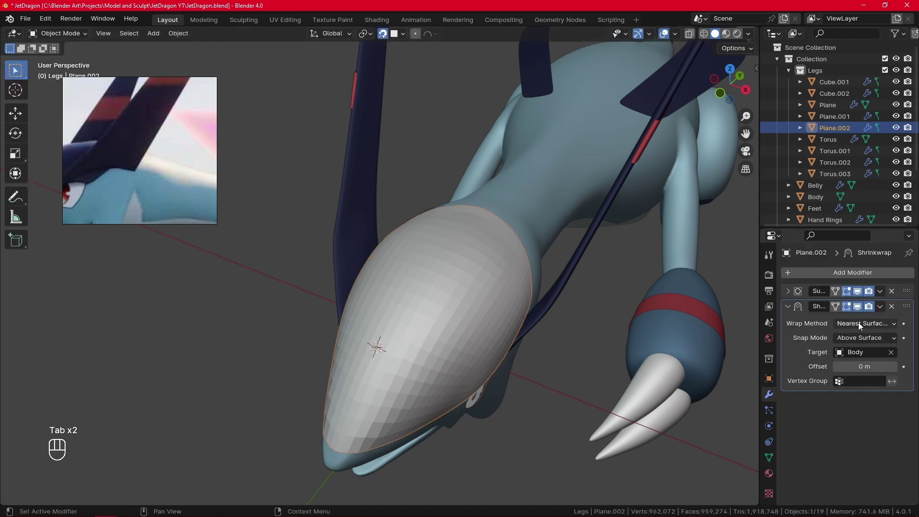
click(879, 292)
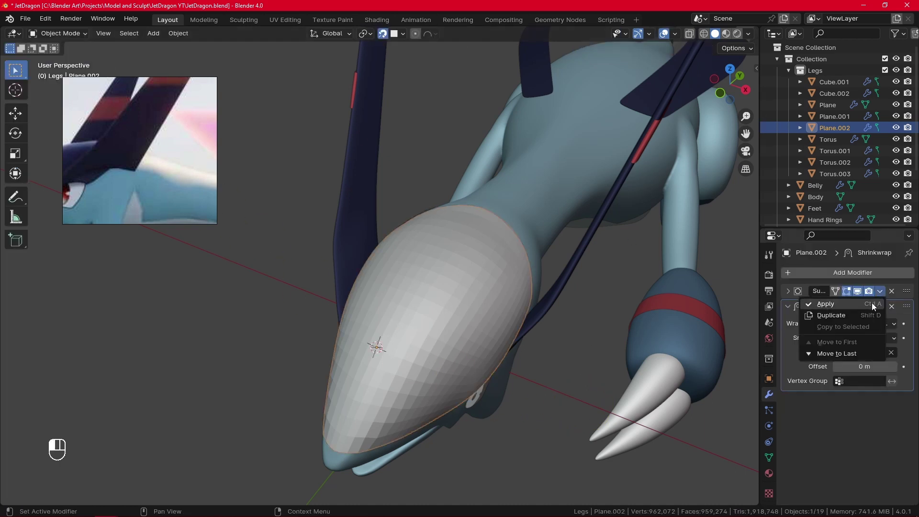
click(872, 304)
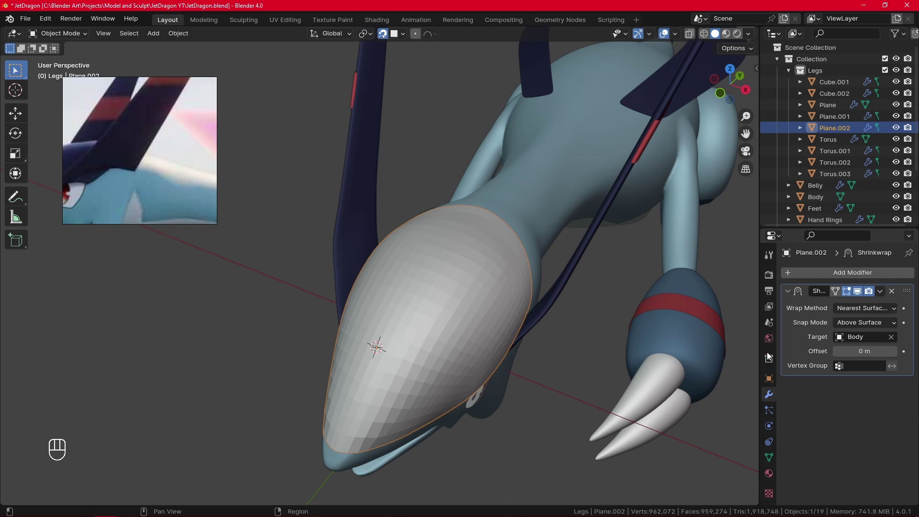
Step: Turn off In Front display for the head covering and apply its Shrinkwrap modifier
click(769, 378)
scroll(865, 445, down, 10)
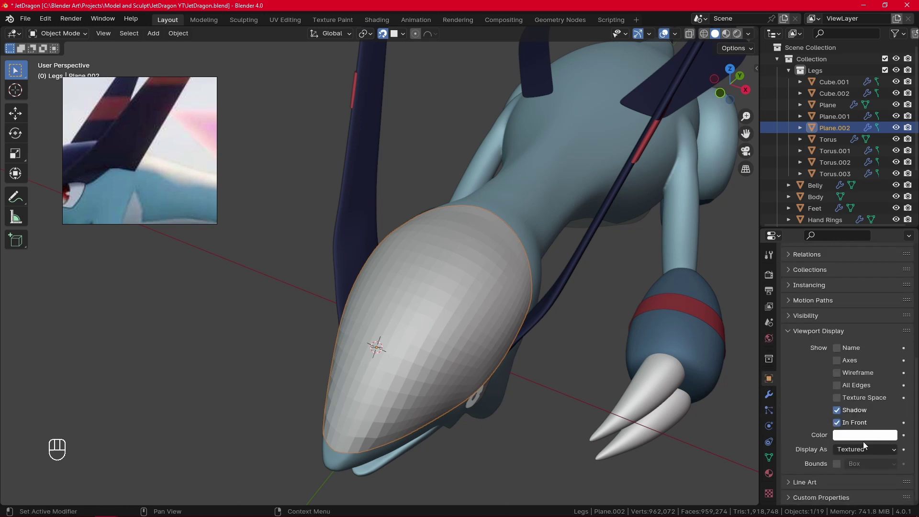
click(838, 423)
click(769, 394)
click(875, 292)
click(857, 304)
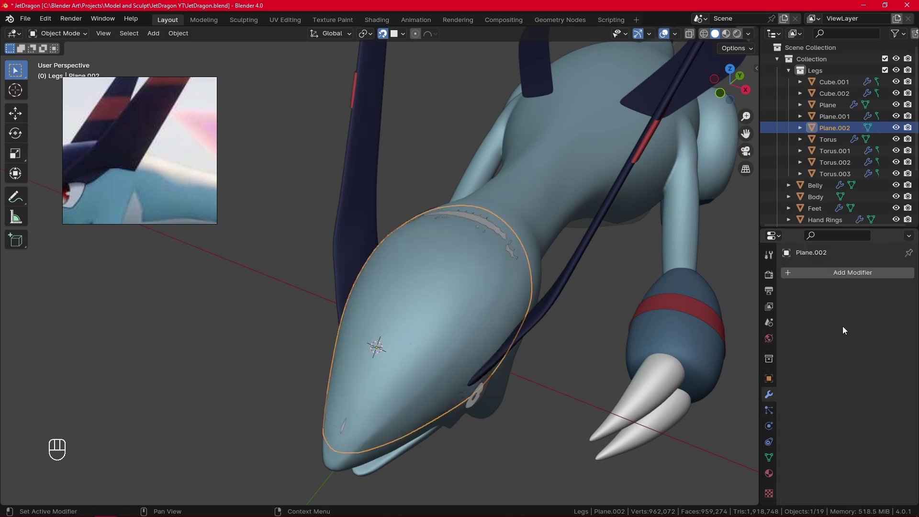
Step: Add a Solidify modifier to the head covering with a thickness of -0.01 m
middle_drag(718, 330, 558, 247)
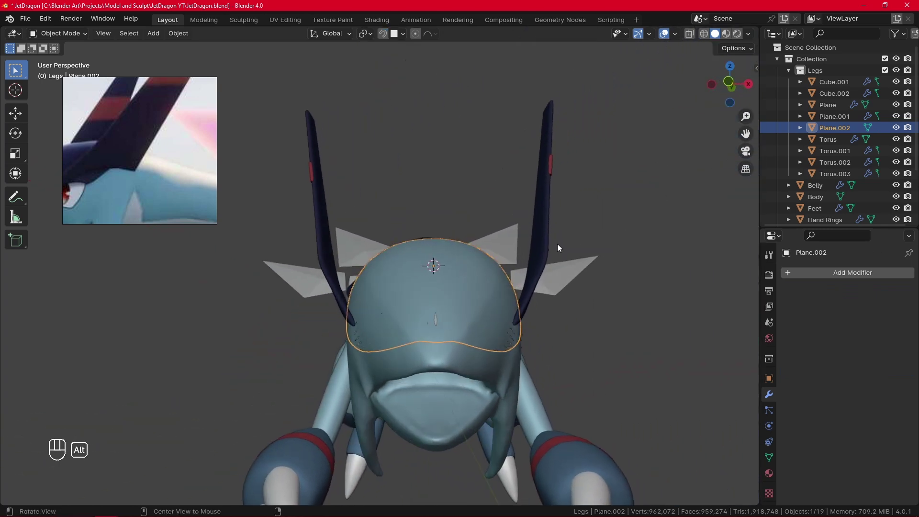
click(820, 272)
text(s)
click(798, 290)
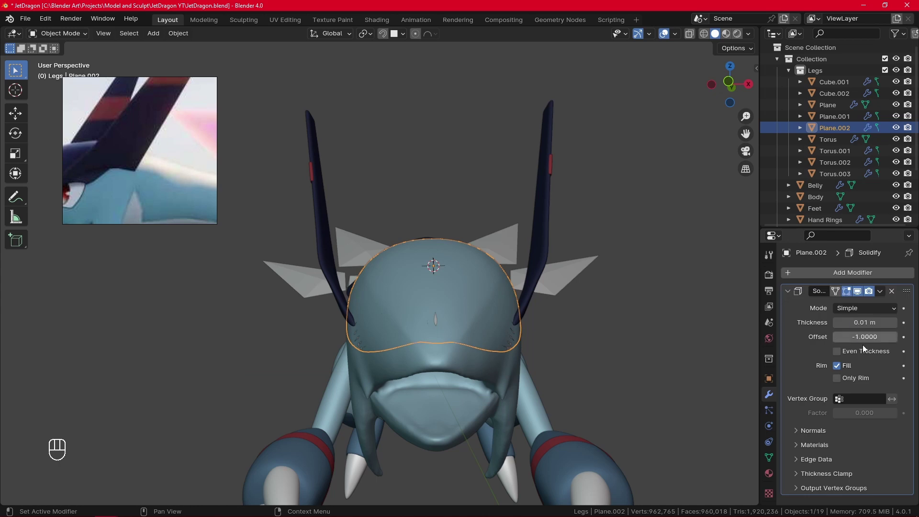
middle_drag(751, 345, 734, 320)
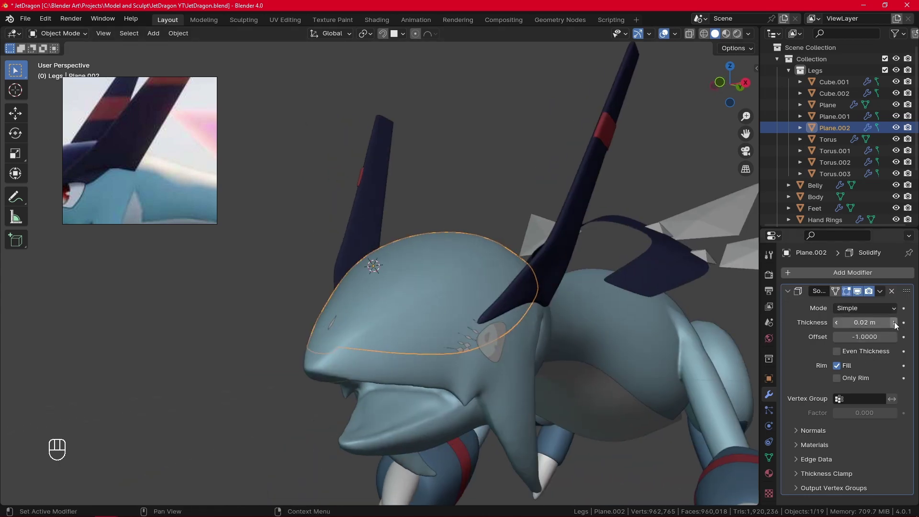
mouse_move(892, 322)
mouse_down()
mouse_move(869, 323)
mouse_move(888, 324)
mouse_up()
alt+middle_drag(414, 298, 391, 288)
Step: Add a Subdivision Surface modifier to the covering, using Catmull-Clark with 5 viewport levels
click(834, 272)
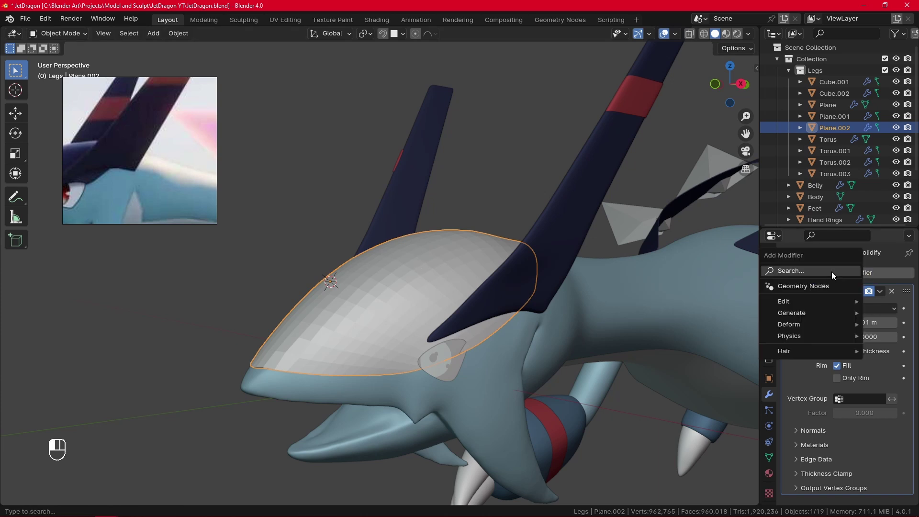
text(s)
click(809, 314)
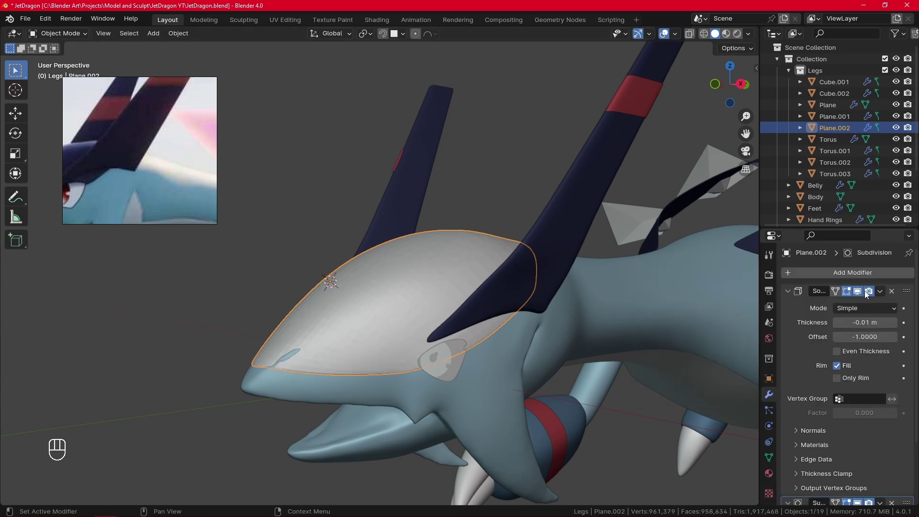
scroll(847, 374, down, 3)
click(892, 453)
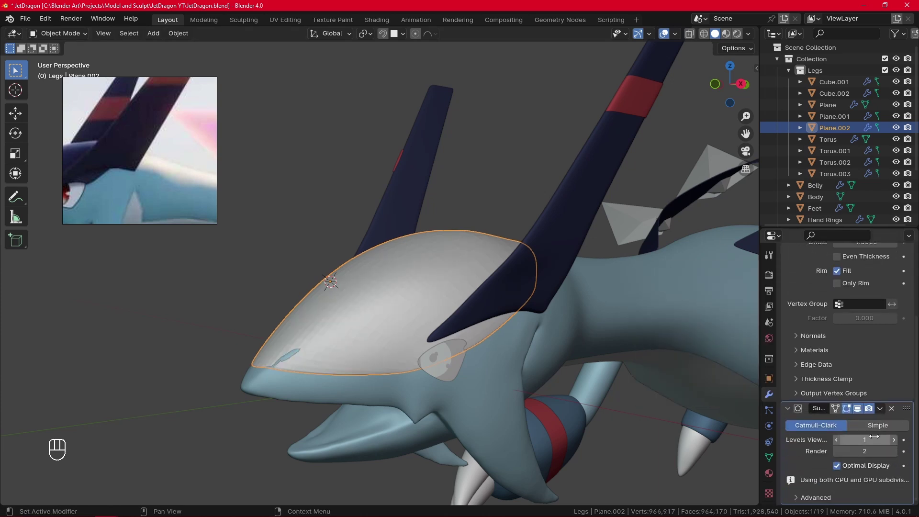
click(894, 440)
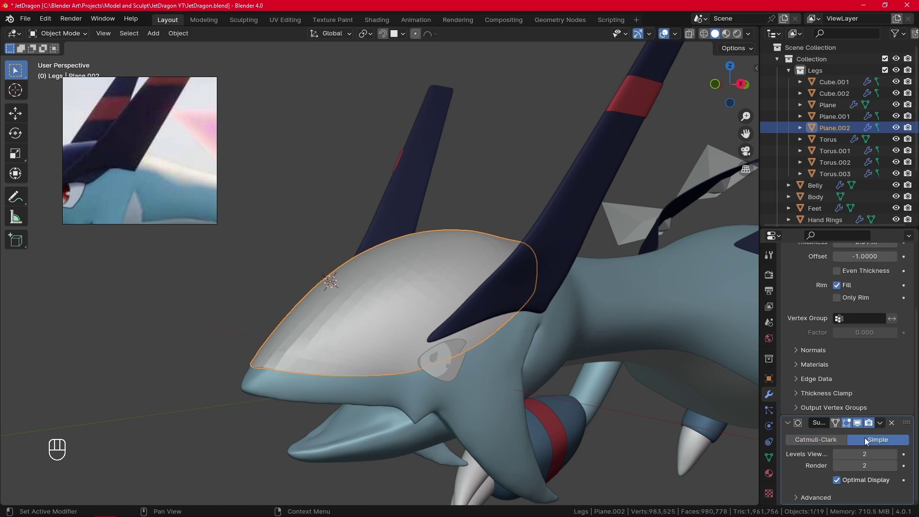
click(832, 440)
click(895, 454)
click(895, 454)
click(895, 455)
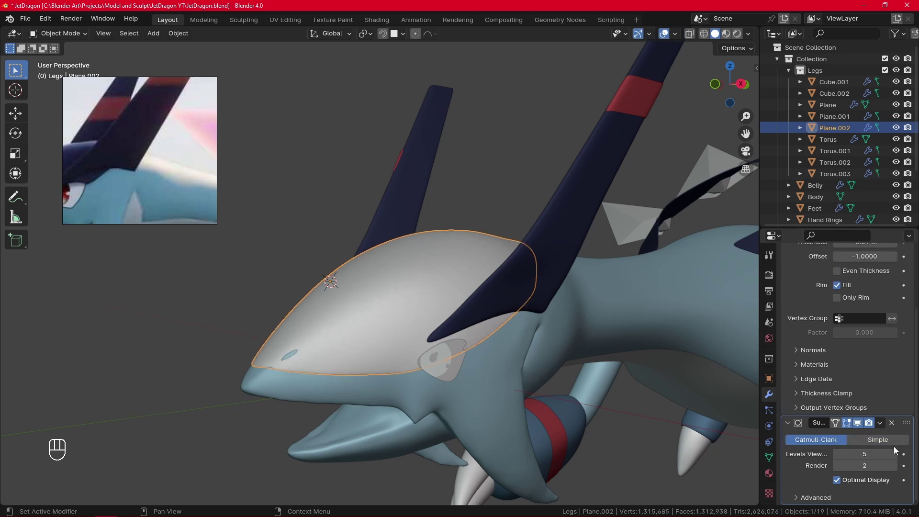
Step: Set the covering's Solidify thickness to -0.02 m so it sits clear of the head, and deselect it
scroll(900, 306, up, 2)
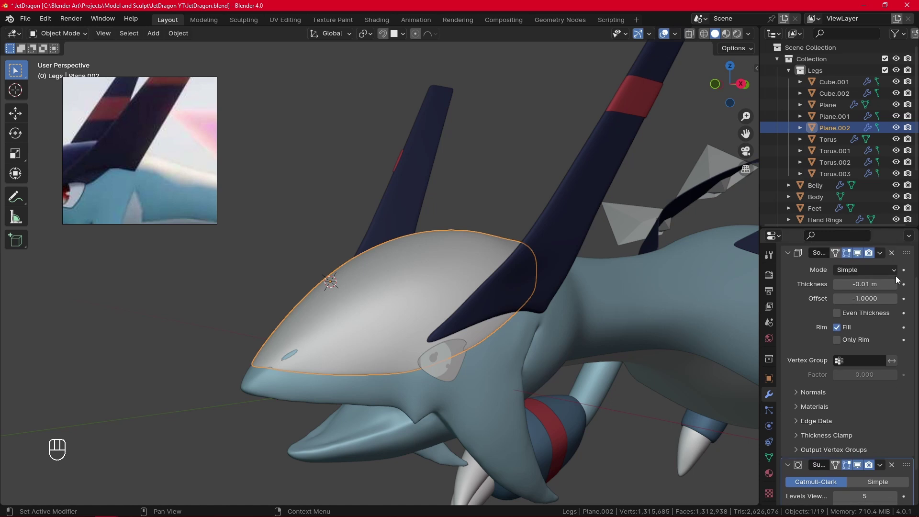
click(893, 285)
click(893, 285)
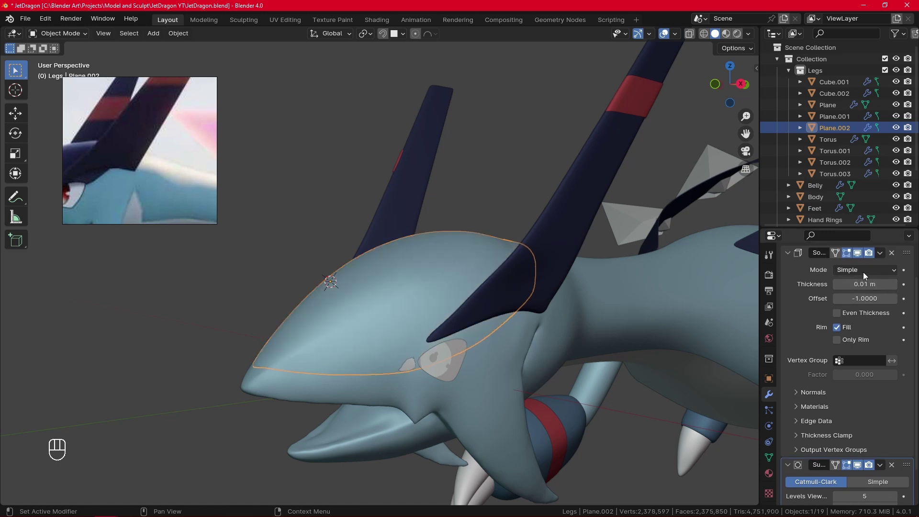
click(836, 285)
click(836, 285)
click(837, 284)
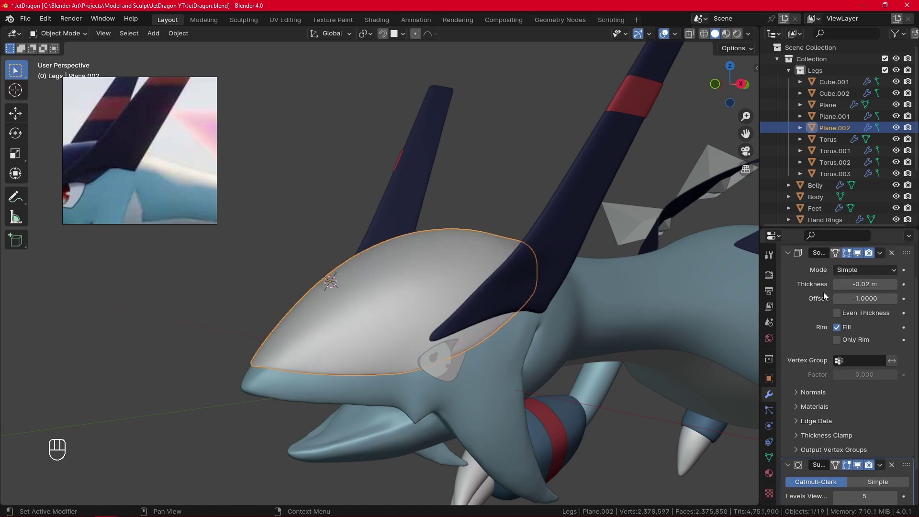
middle_drag(641, 359, 605, 381)
click(600, 424)
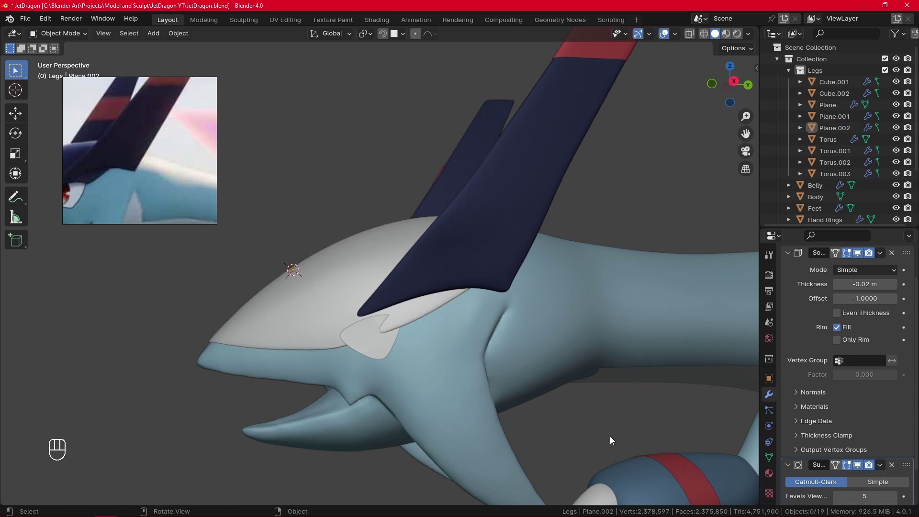
key(KP_3)
click(298, 325)
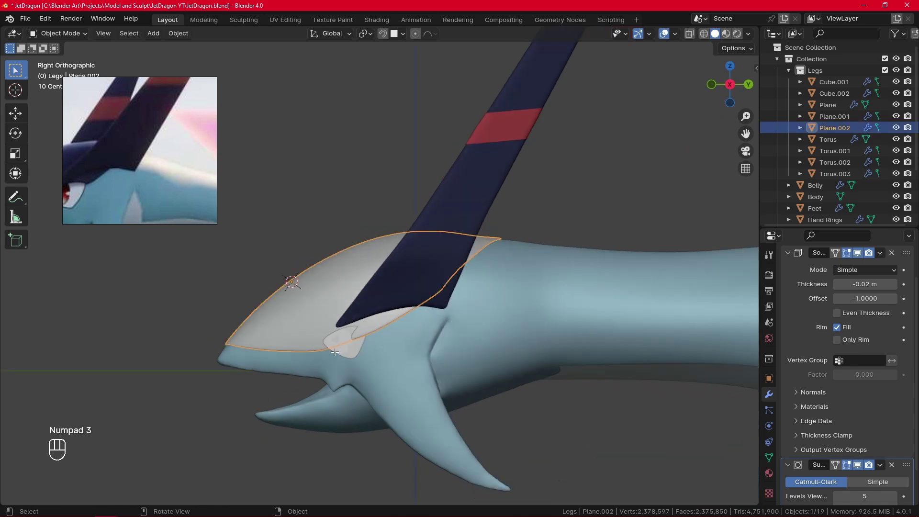
key(Tab)
key(Tab)
click(377, 468)
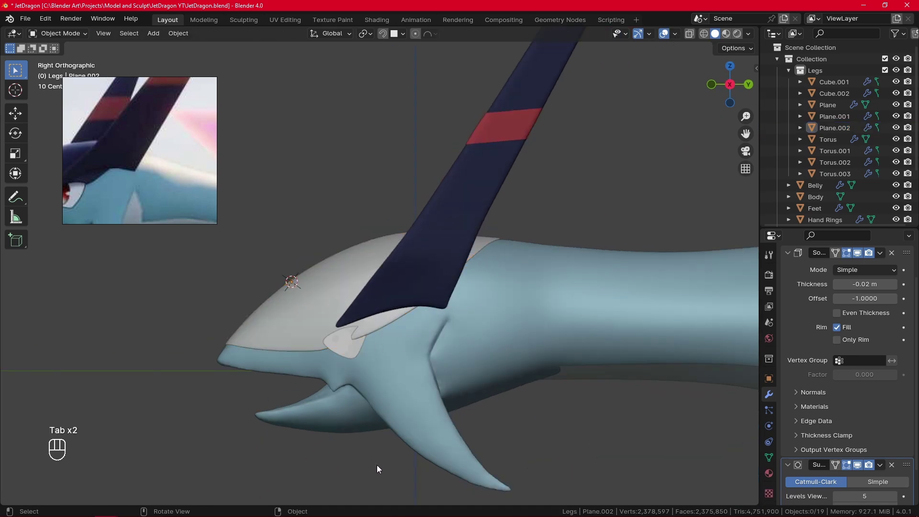
Step: Rotate the eye by about -9 degrees around the global Z axis
click(350, 354)
middle_drag(394, 320, 515, 300)
key(r)
key(x)
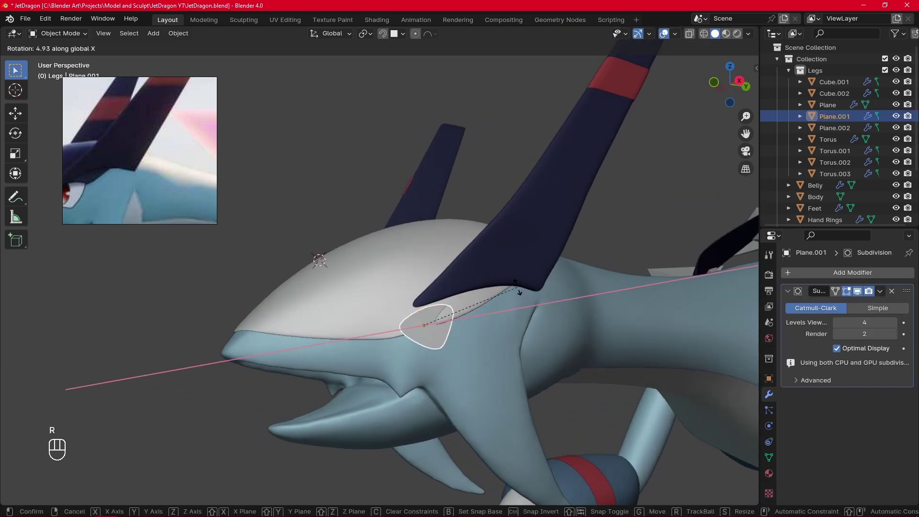
key(y)
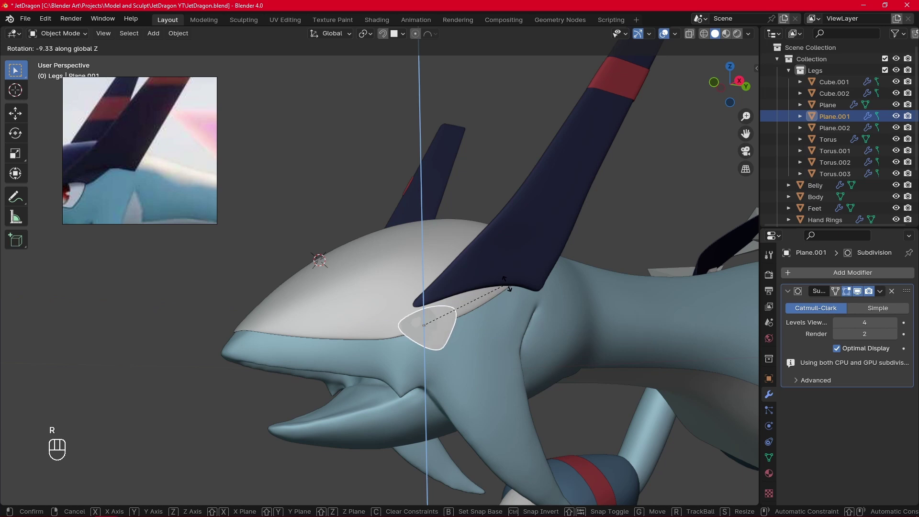
click(508, 286)
Step: Move and rotate the eye freely to fit it against the side of the head
alt+middle_drag(508, 286, 515, 321)
key(g)
click(537, 239)
key(r)
click(557, 367)
Step: In the right side view, tilt the eye and move it about 0.16 m forward and down, below the head wing's tip
key(KP_3)
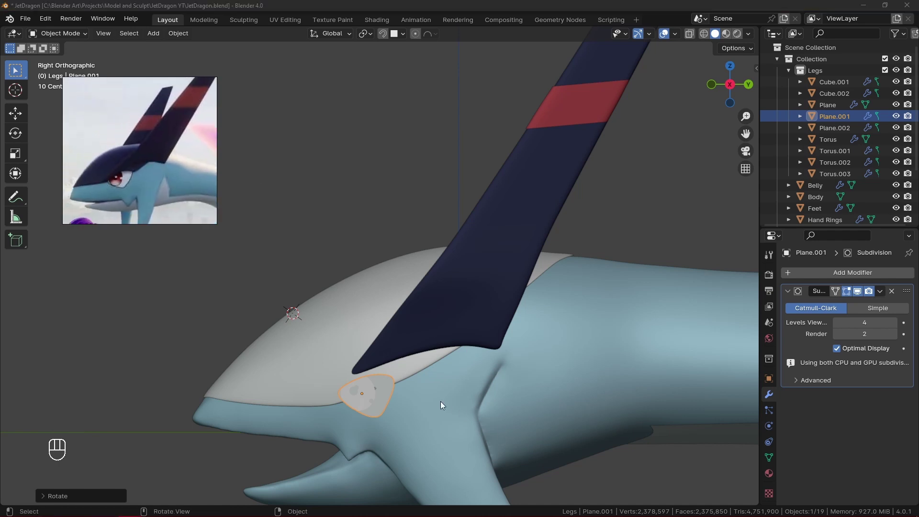
key(r)
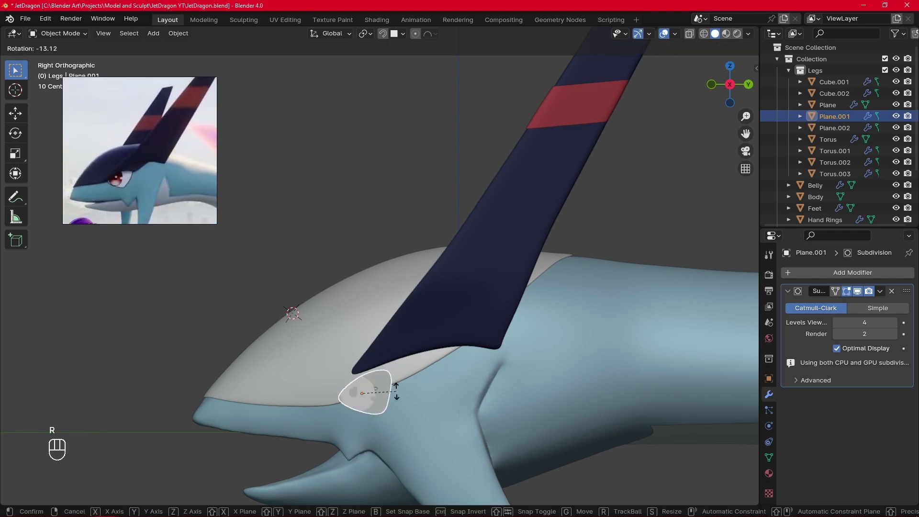
click(395, 399)
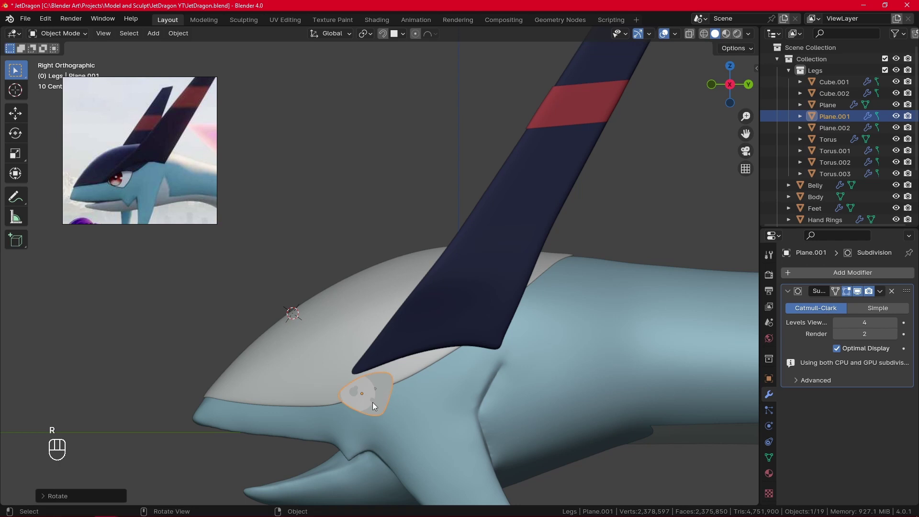
key(g)
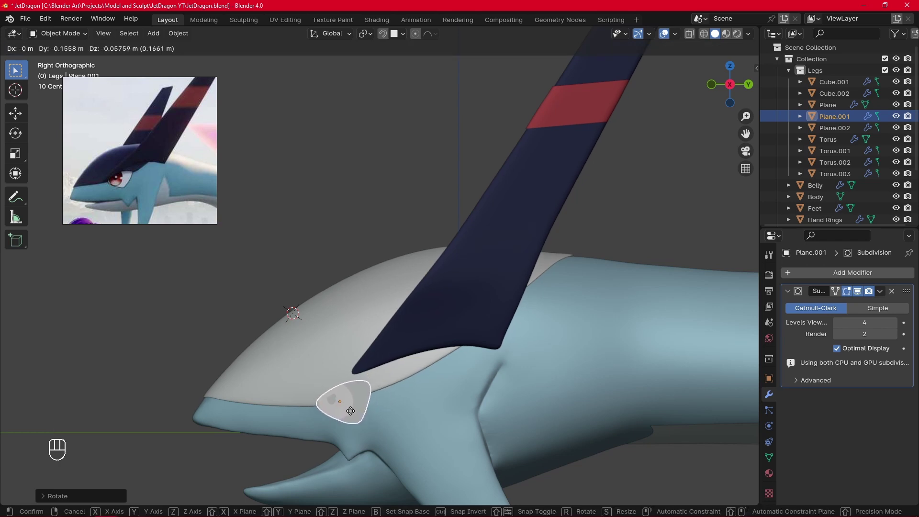
click(353, 408)
key(r)
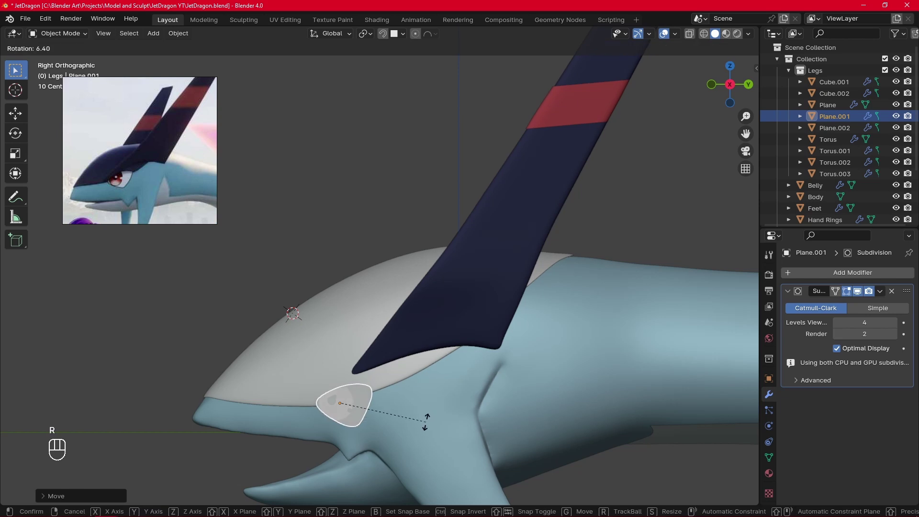
click(426, 422)
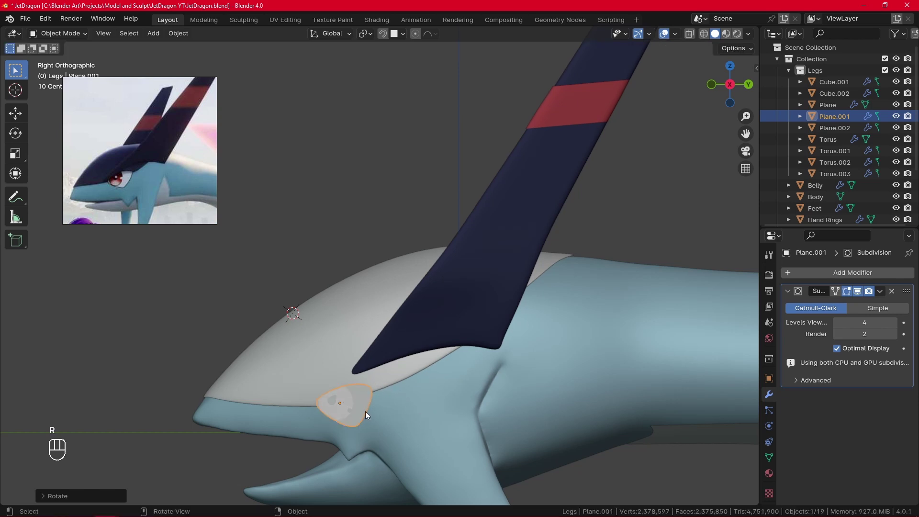
key(g)
key(z)
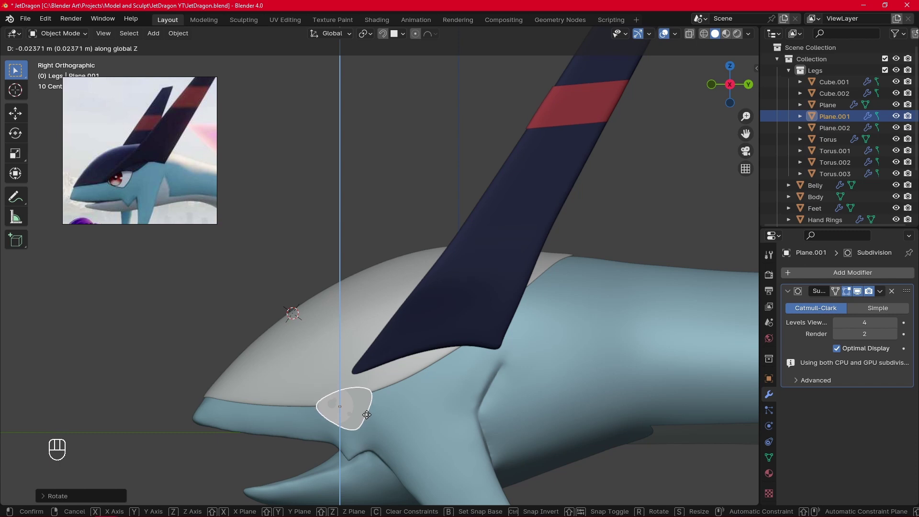
right_click(368, 413)
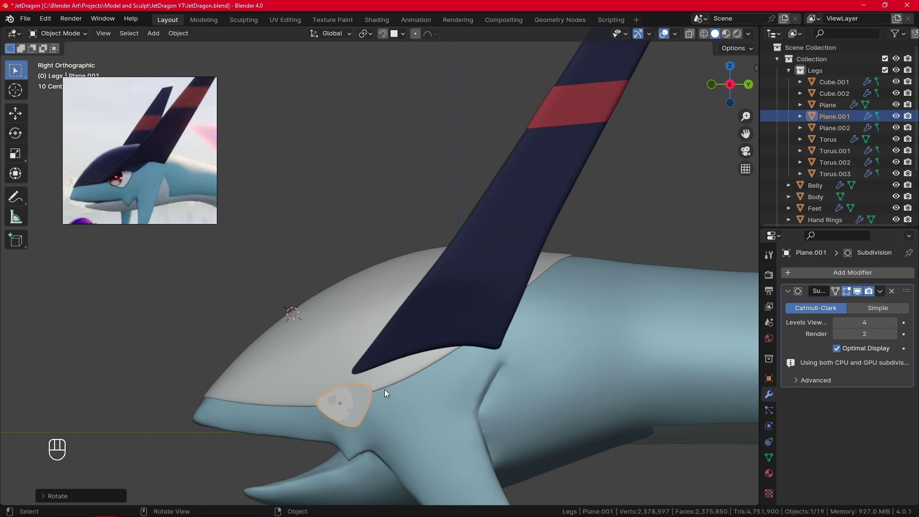
Step: Try setting the head covering's Solidify thickness to -0.03 m and -0.01 m
scroll(386, 385, down, 3)
scroll(387, 379, up, 2)
click(332, 322)
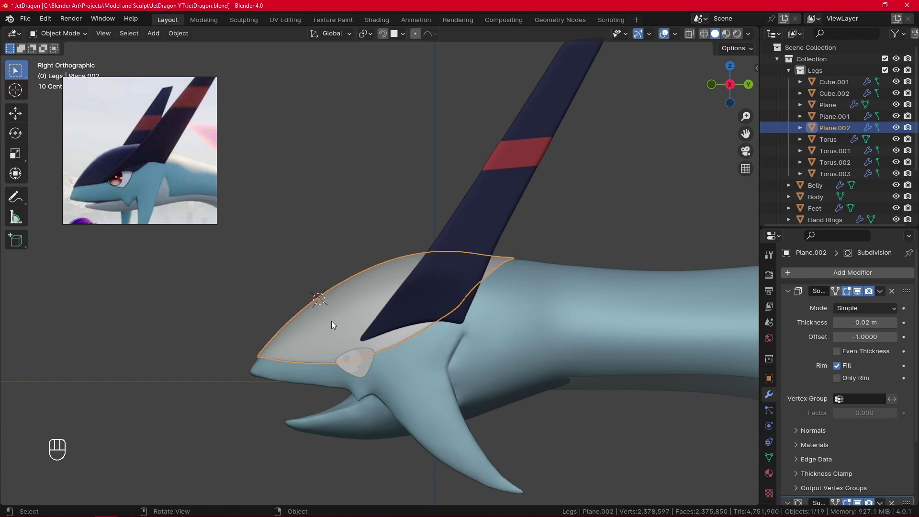
scroll(867, 476, down, 3)
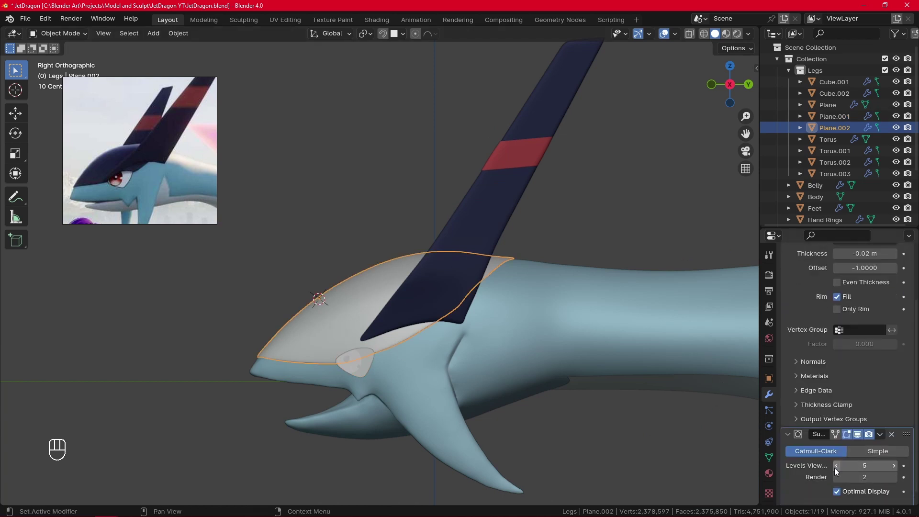
scroll(865, 397, up, 3)
click(837, 323)
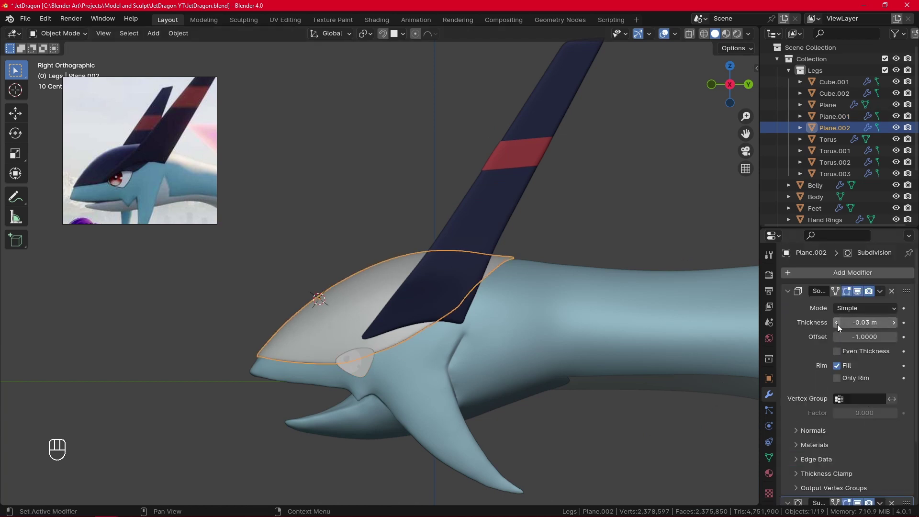
click(889, 322)
click(899, 326)
click(898, 326)
Step: Try raising the covering about 0.03 m along global Z, and try its Solidify thickness at -0.04 m
key(g)
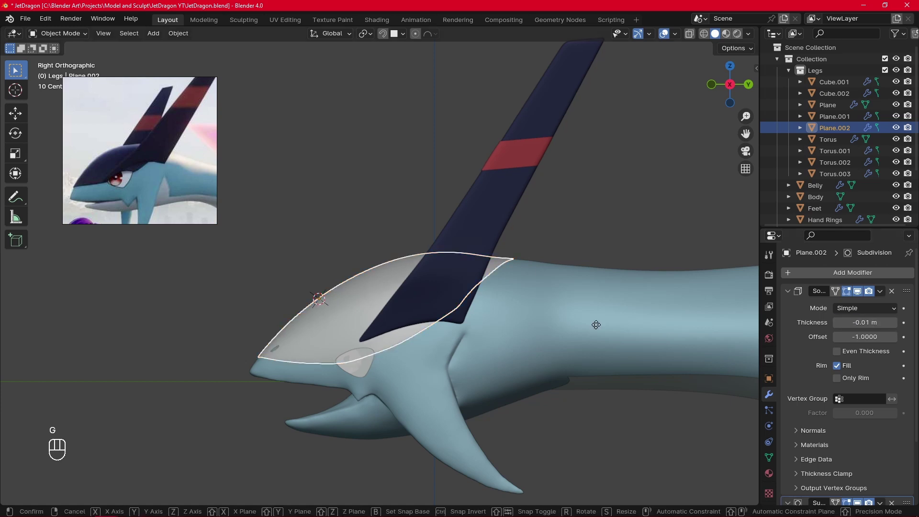
key(z)
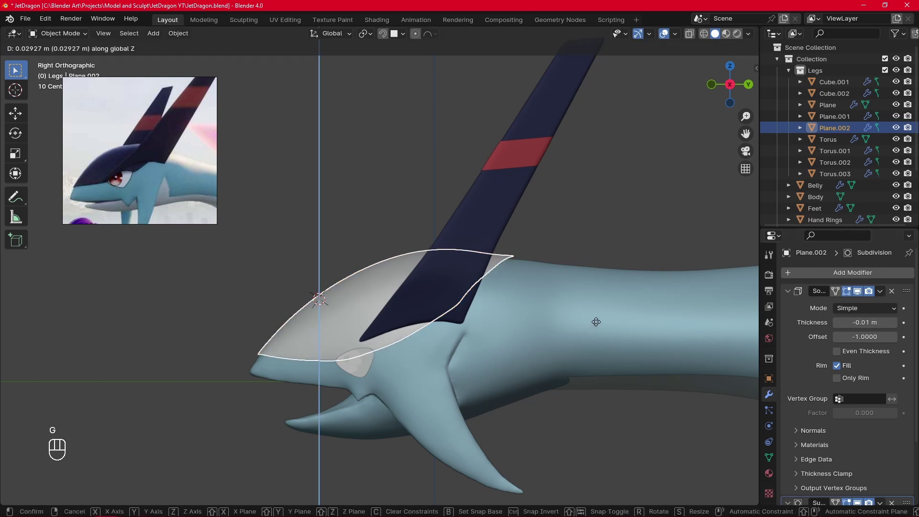
click(596, 321)
click(600, 406)
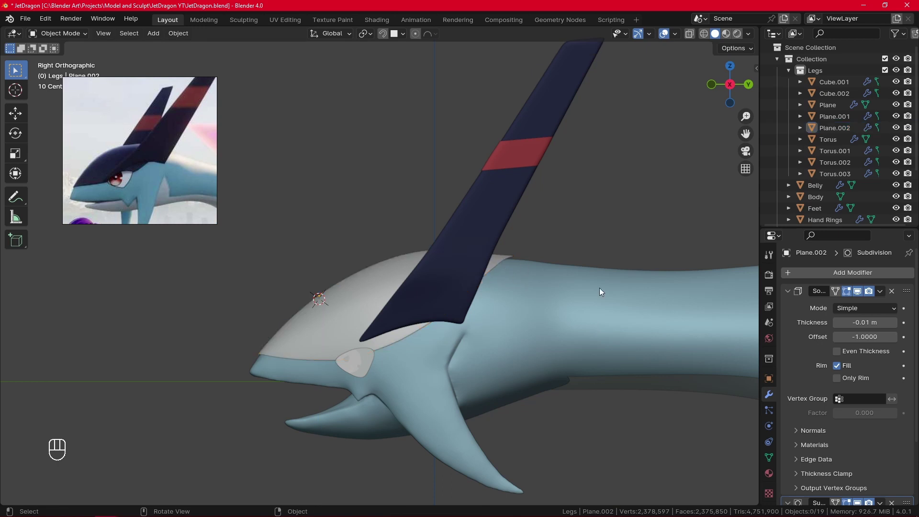
click(835, 323)
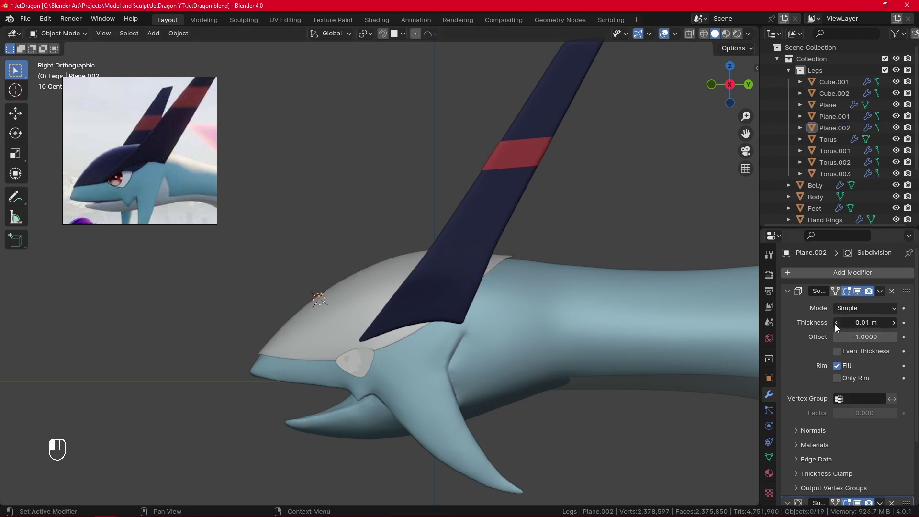
mouse_move(861, 322)
mouse_down()
mouse_move(900, 322)
mouse_move(859, 322)
mouse_up()
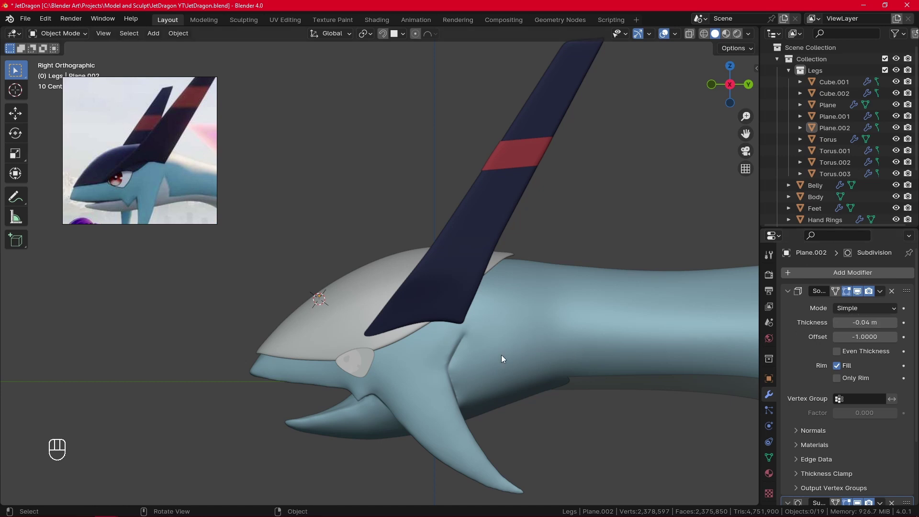
Step: Undo the latest thickness changes and the upward move of the covering
key(ctrl+z)
key(ctrl+z)
key(ctrl+z)
key(ctrl+z)
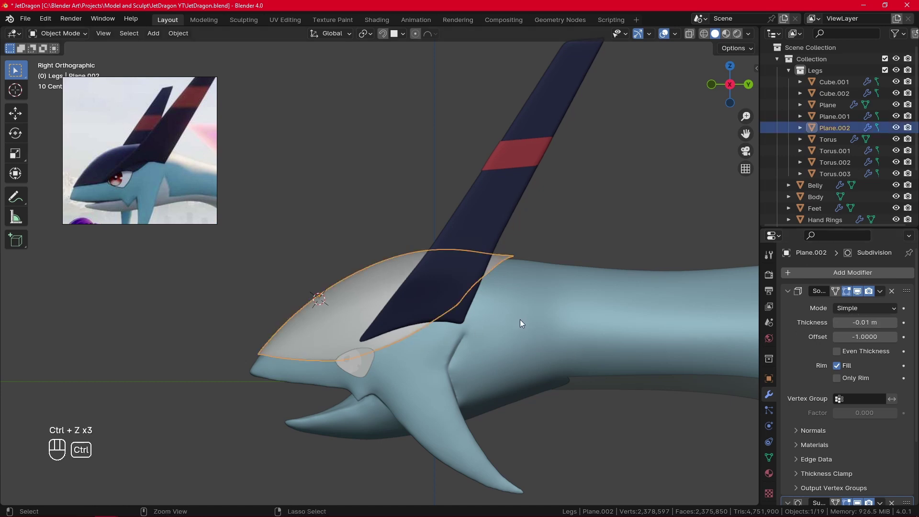
key(ctrl+z)
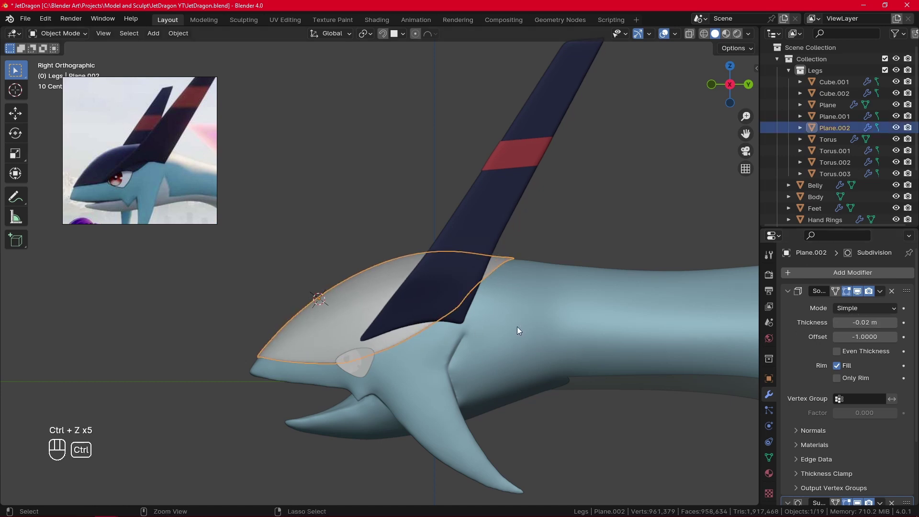
Step: Scale the eye up by about 1.1 and move it about 0.02 m forward and up against the covering
click(370, 367)
key(s)
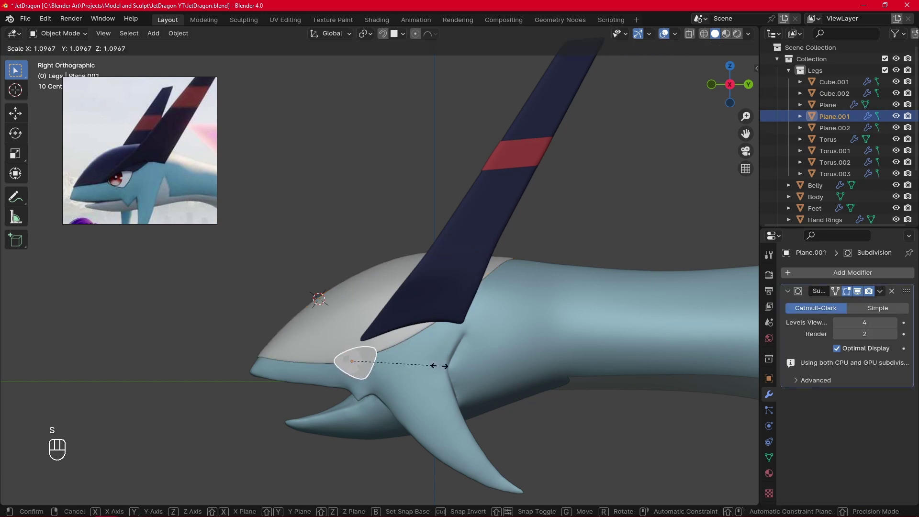
click(438, 365)
key(g)
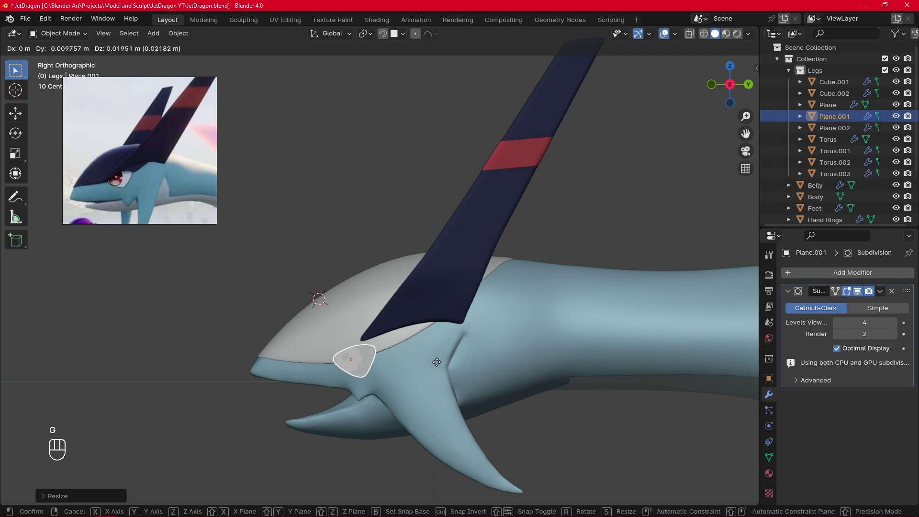
click(424, 355)
Step: Try to move a vertex of the covering's lower edge near the eye in Edit Mode
click(414, 349)
key(Tab)
middle_drag(414, 352, 135, 98)
click(413, 363)
key(g)
click(530, 354)
key(g)
right_click(569, 312)
Step: In Sculpt Mode, enlarge the Slide Relax brush radius to 74 px and stroke the covering's lower edge at the eye from the right side view
click(57, 33)
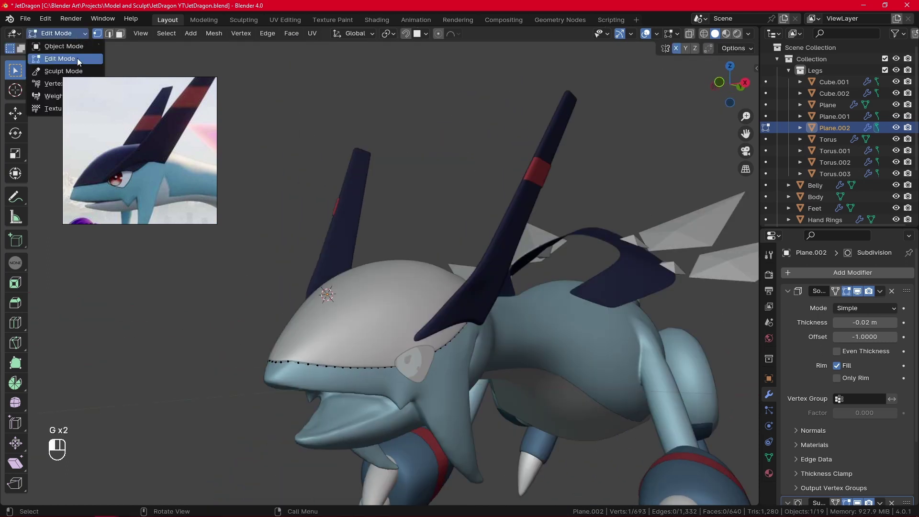
click(100, 73)
key(KP_3)
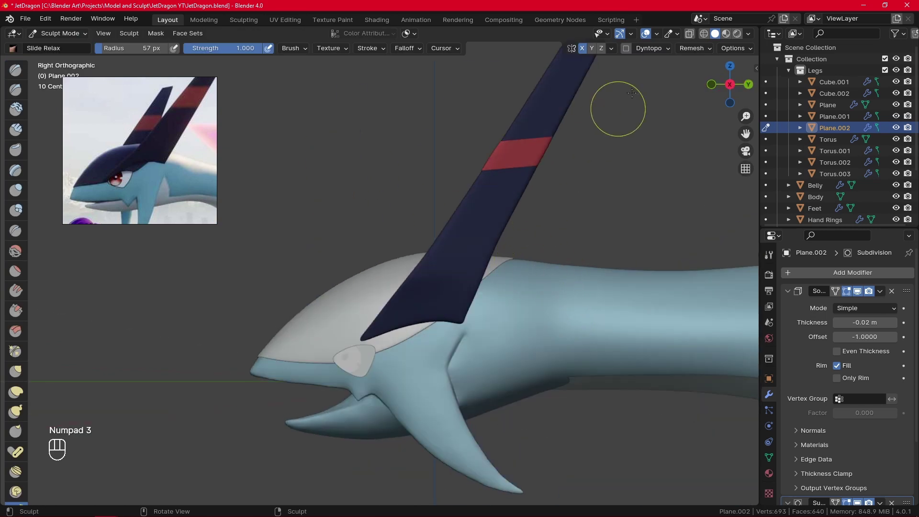
key(f)
key(f)
key(f)
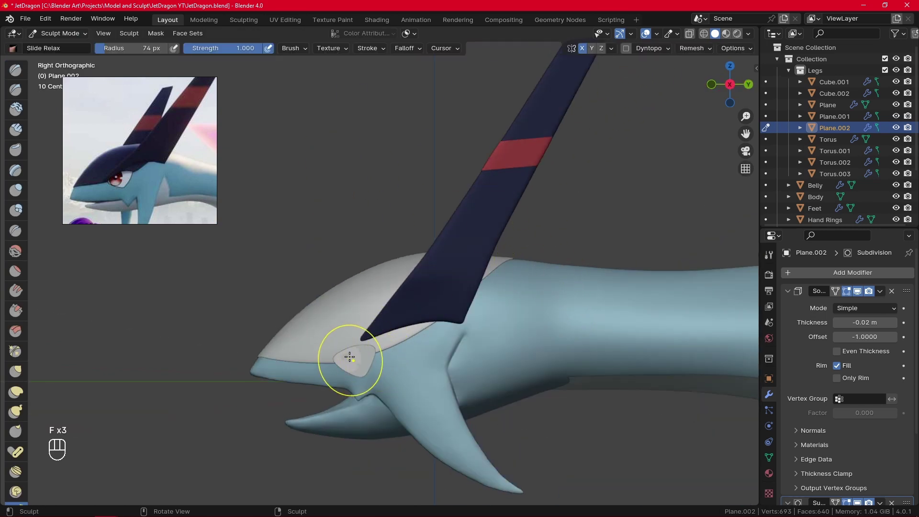
drag(349, 357, 318, 359)
Step: Use the Grab brush to adjust the covering's lower edge above the eye and below the head wing in the right side view
mouse_move(431, 324)
middle_down()
mouse_move(287, 374)
mouse_move(169, 396)
middle_up()
click(16, 371)
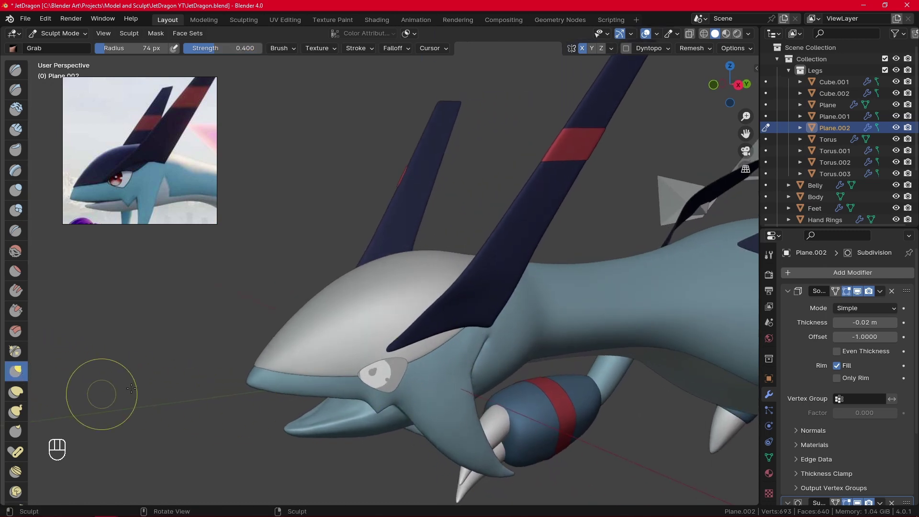
key(KP_3)
drag(369, 349, 372, 349)
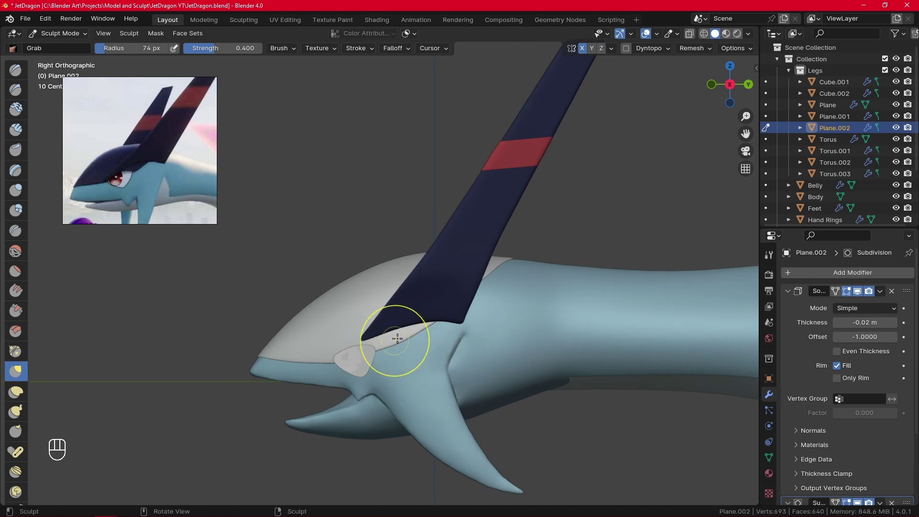
drag(424, 323, 417, 330)
Step: Reduce the Grab brush radius to 60 px and adjust the covering's lower edge from the eye toward the snout
key(f)
click(409, 329)
key(f)
click(358, 342)
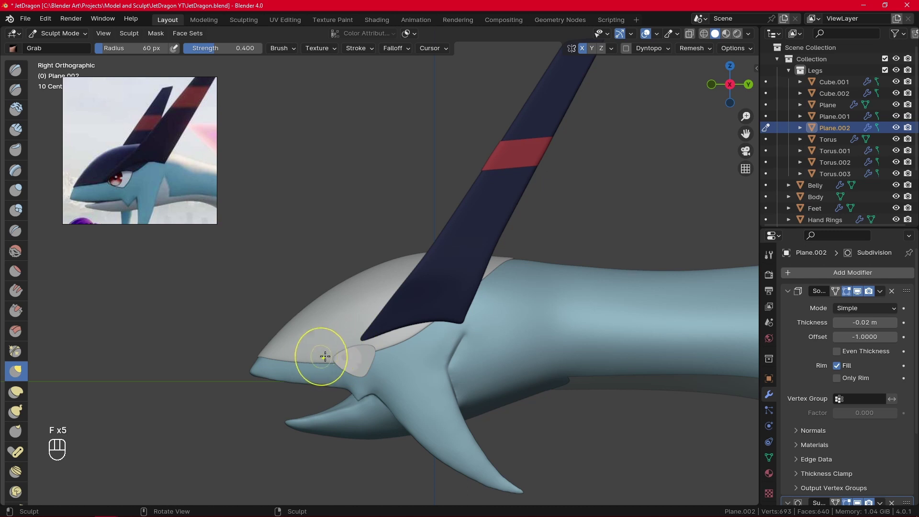
drag(331, 360, 262, 351)
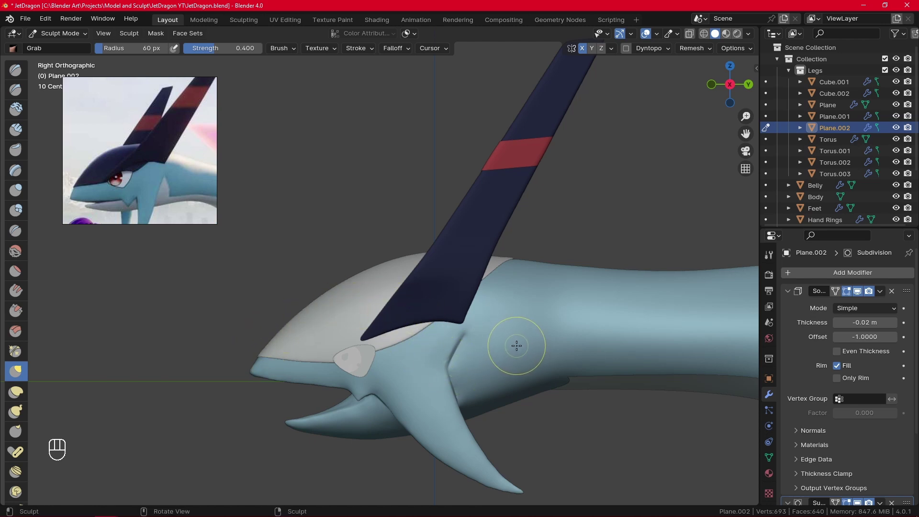
Step: Return to Object Mode and assign the existing dark blue Material.003 to the covering
click(58, 33)
click(55, 47)
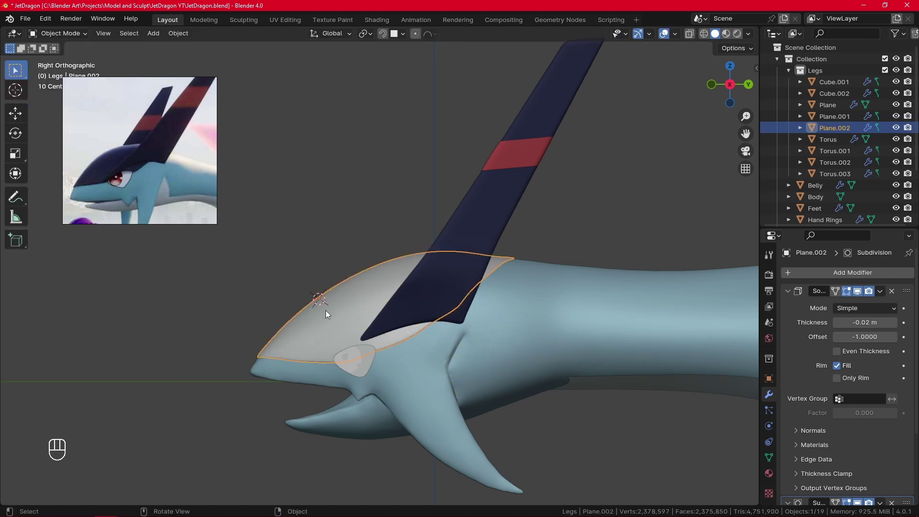
click(769, 473)
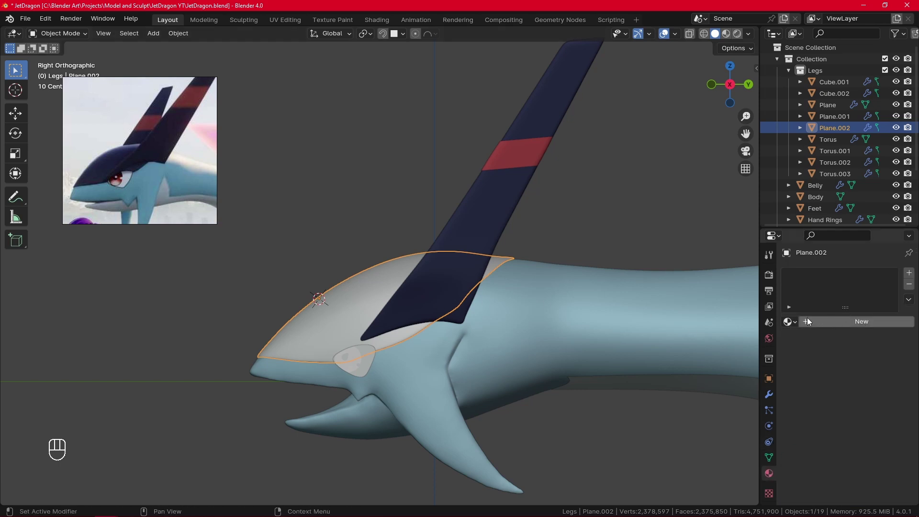
click(789, 322)
click(695, 373)
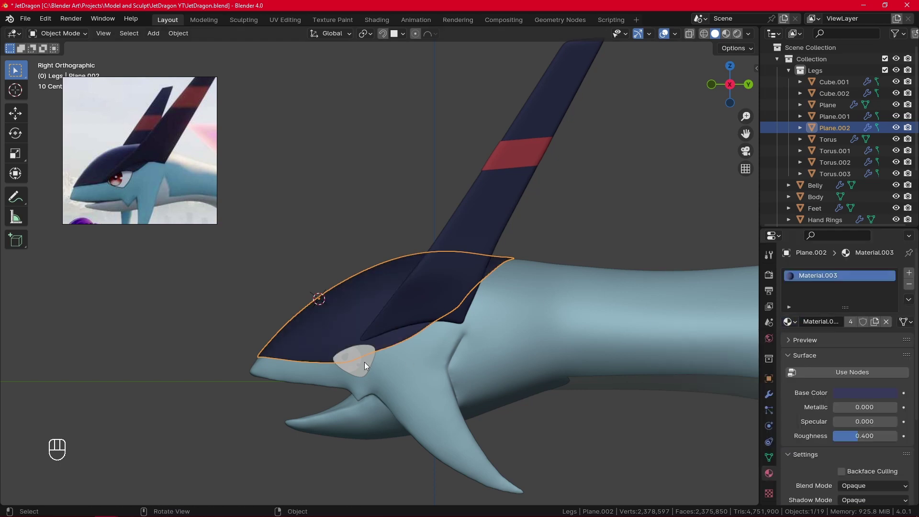
Step: Move the eye about 0.02 m back and slightly down, rotate it by about 1 degree, and deselect it
click(364, 362)
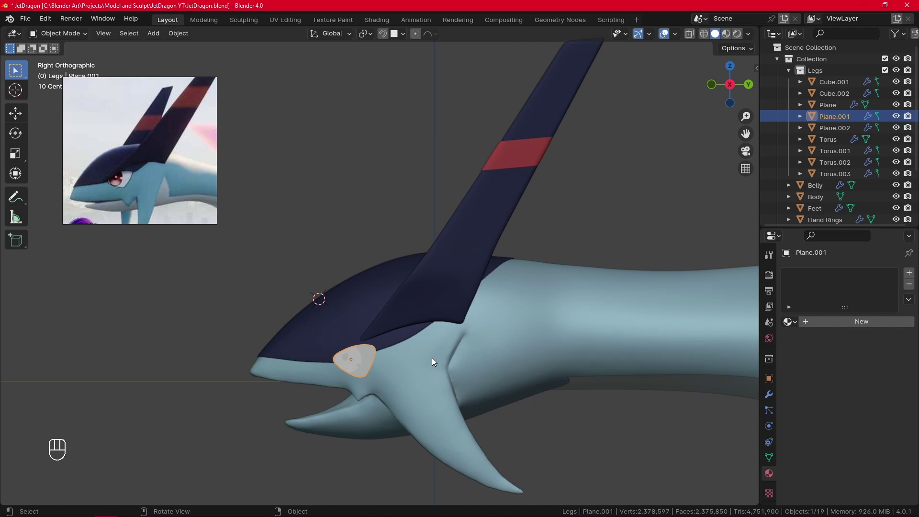
key(g)
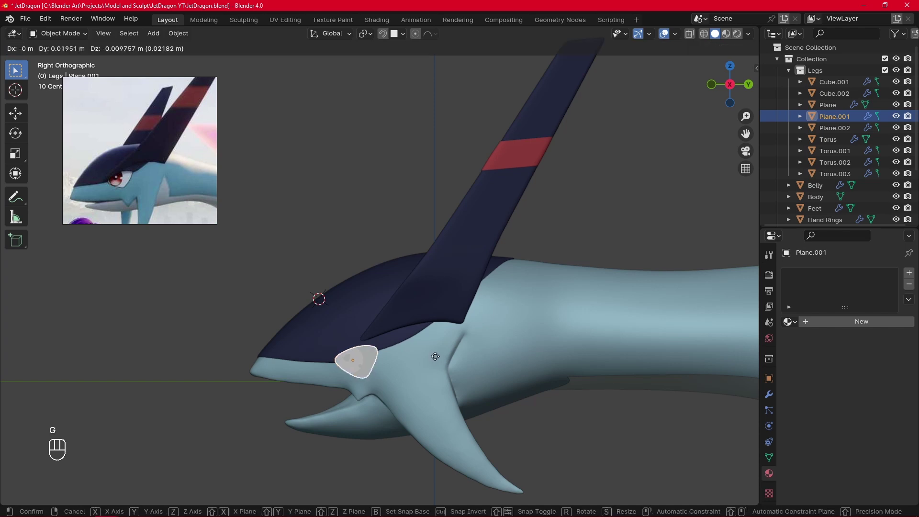
click(435, 357)
key(r)
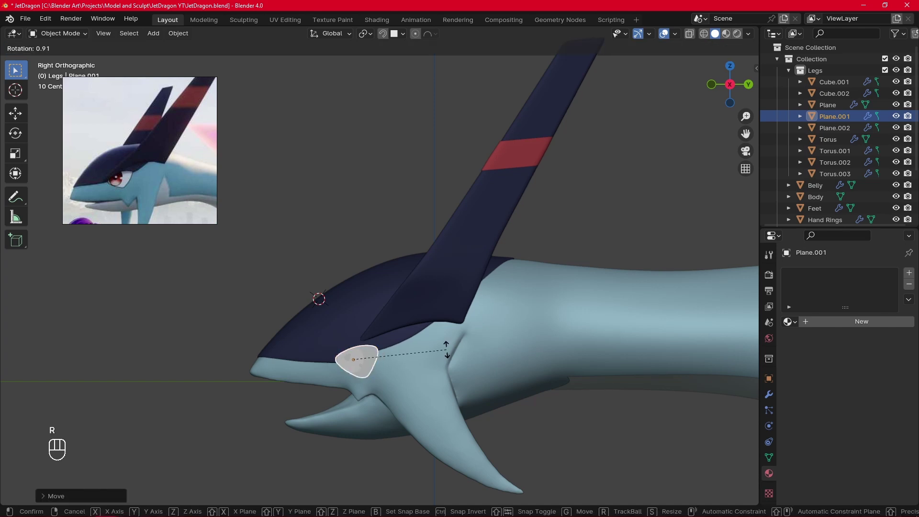
click(448, 351)
click(521, 417)
Step: Add a Mirror modifier on the X axis to the eye, with Body as the mirror object
alt+middle_drag(544, 403, 694, 368)
click(770, 394)
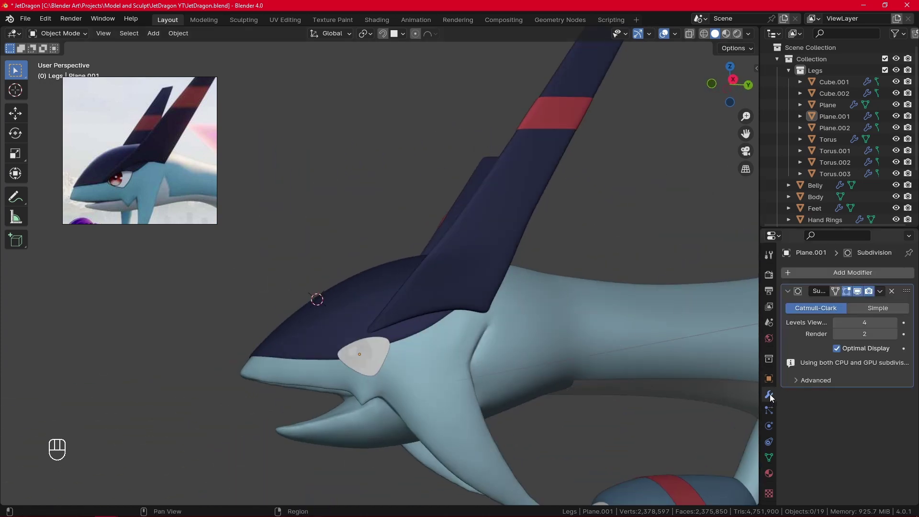
click(816, 273)
text(mi)
key(Return)
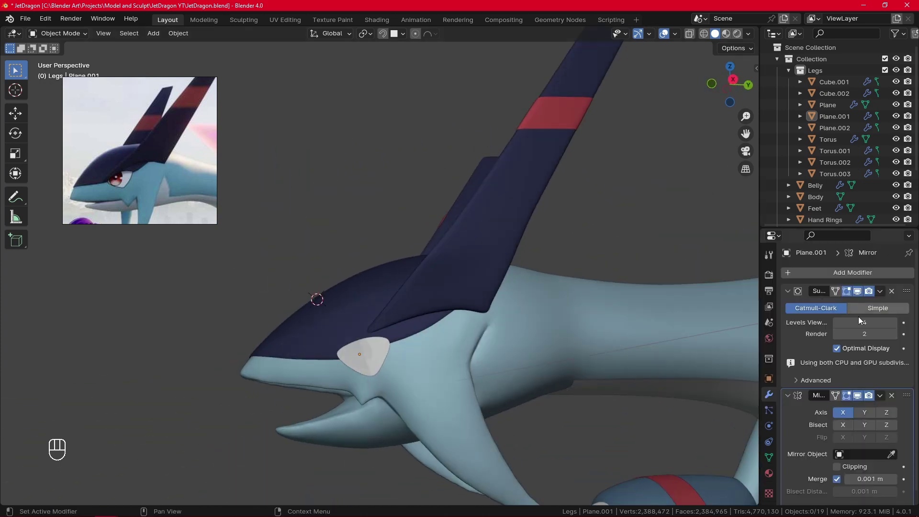
click(892, 453)
click(556, 333)
alt+middle_drag(557, 333, 494, 337)
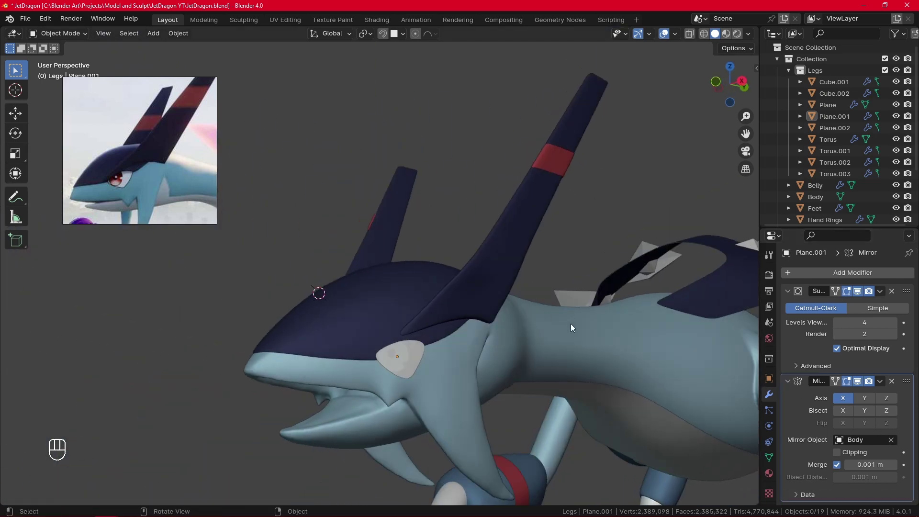
Step: Enter Edit Mode on the head wings and select the four vertices at the front tip, using X-ray to reach the hidden ones
key(KP_3)
ctrl+alt+drag(502, 332, 510, 341)
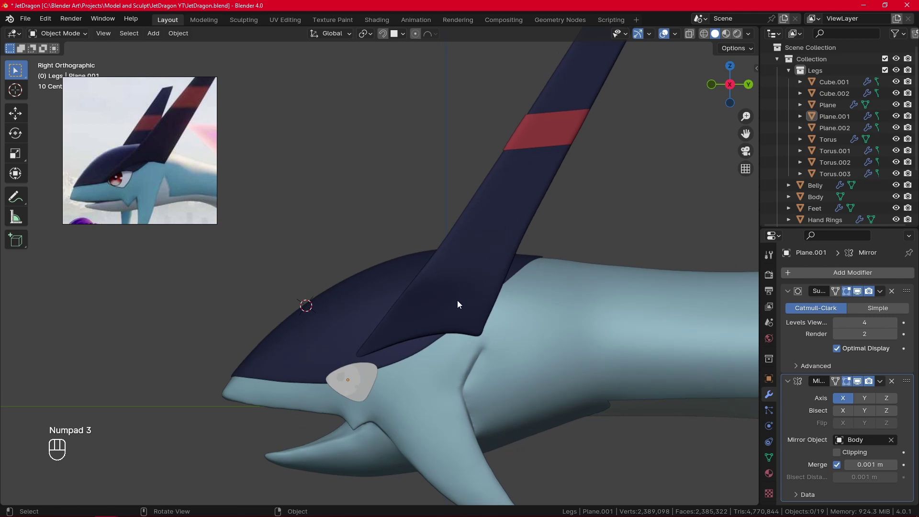
click(455, 306)
key(Tab)
alt+drag(451, 323, 477, 324)
click(383, 366)
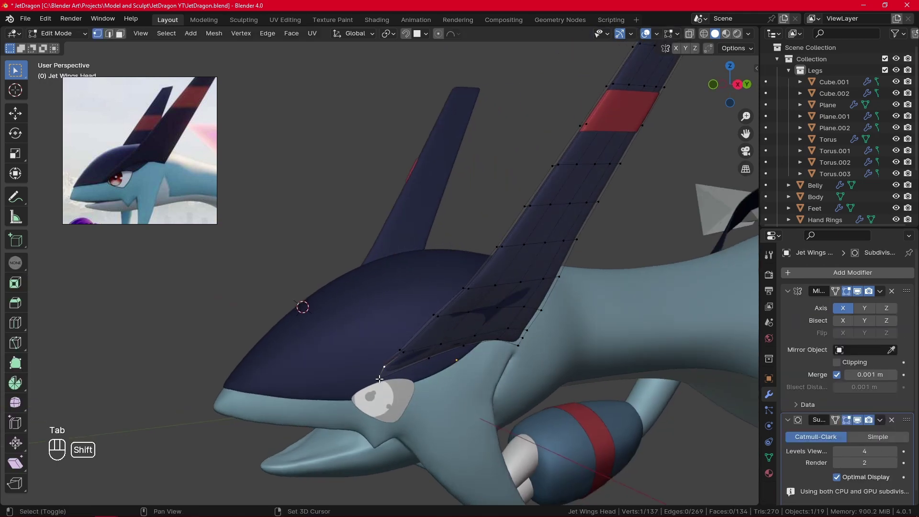
key(alt+z)
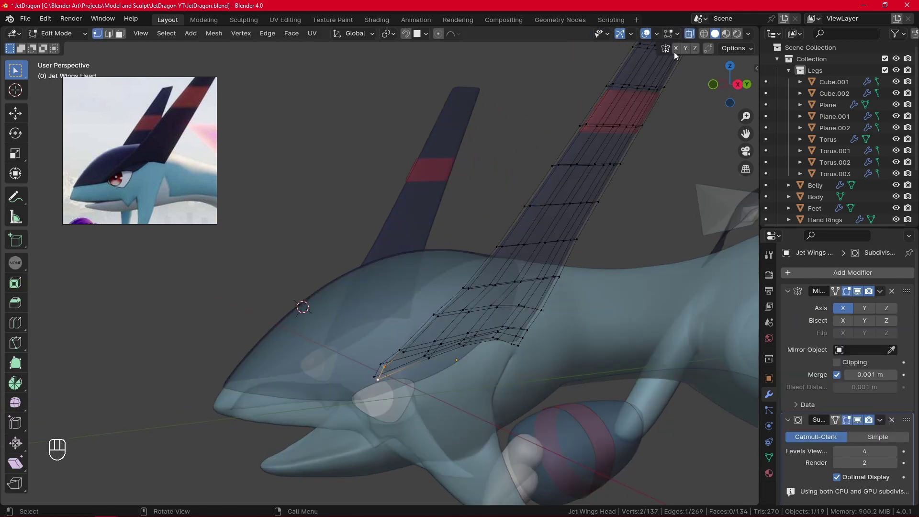
alt+middle_drag(379, 377, 403, 364)
shift+click(403, 364)
shift+click(403, 364)
click(689, 34)
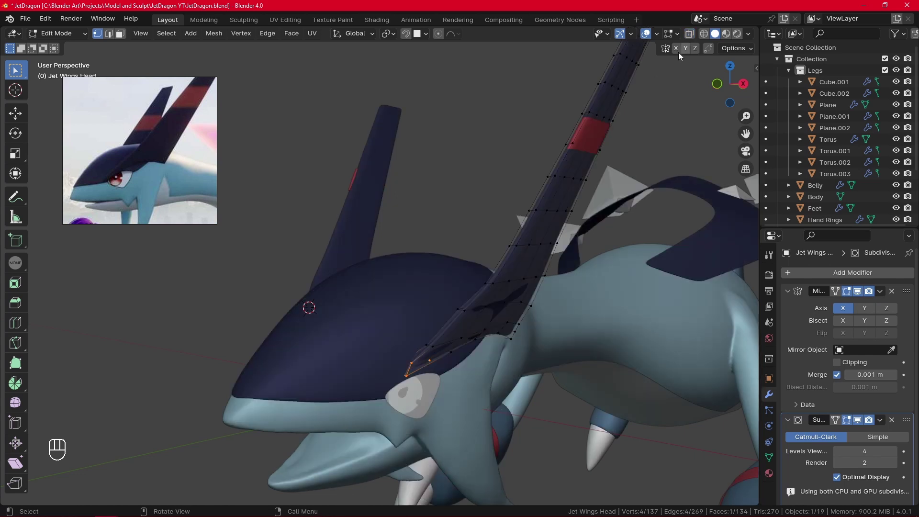
Step: In the right side view, move the wing tip vertices about 0.24 m forward and down to the eye's front corner
key(KP_3)
key(g)
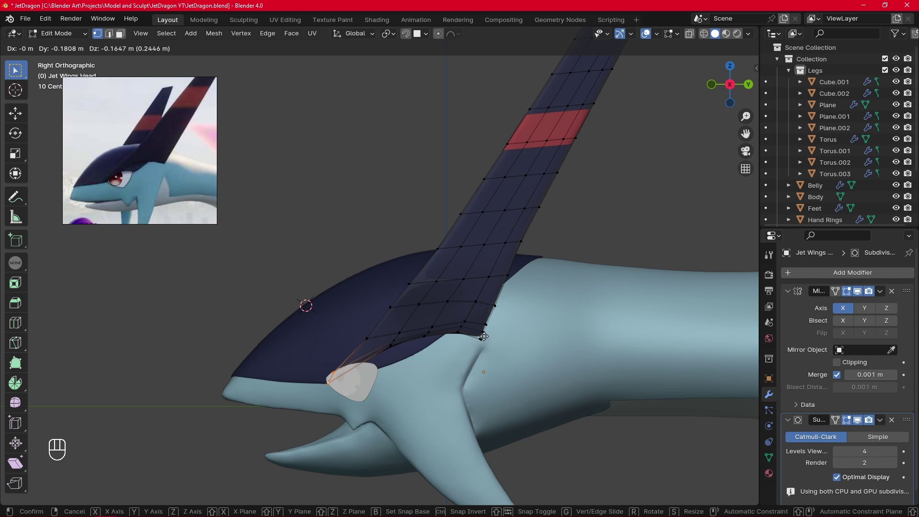
click(483, 337)
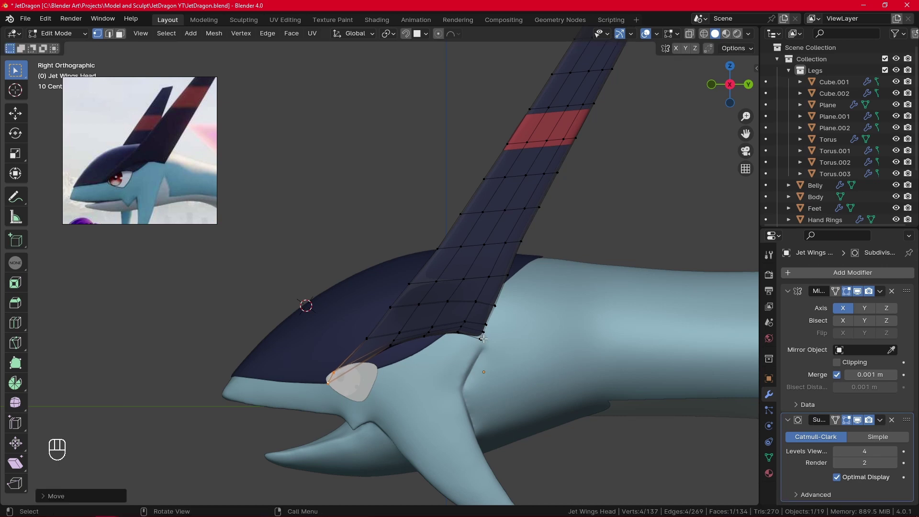
Step: Leave Edit Mode on the head wings, move the eye about 0.07 m back and slightly down, and deselect everything
click(431, 380)
key(l)
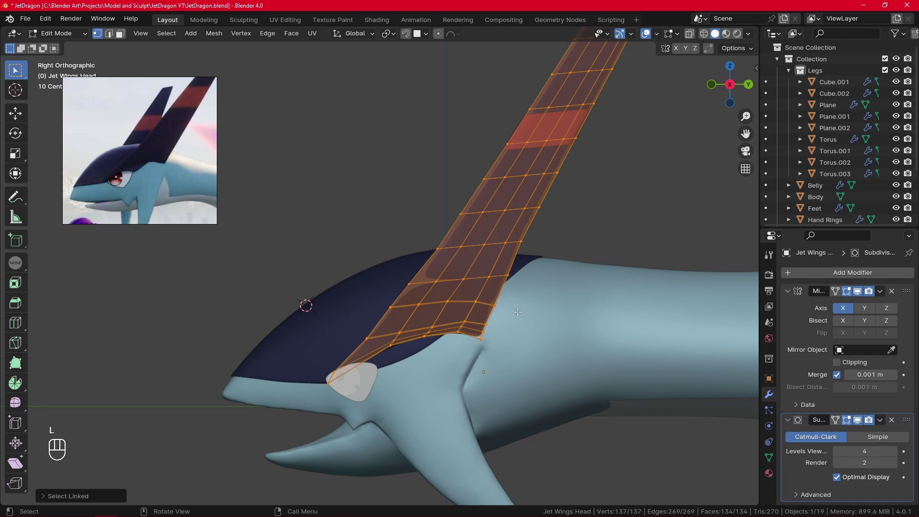
click(392, 377)
key(Tab)
click(375, 381)
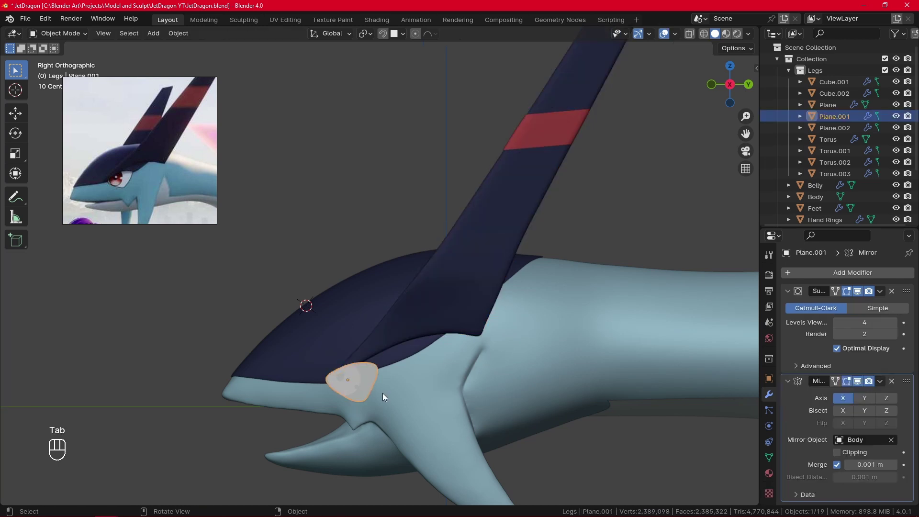
key(g)
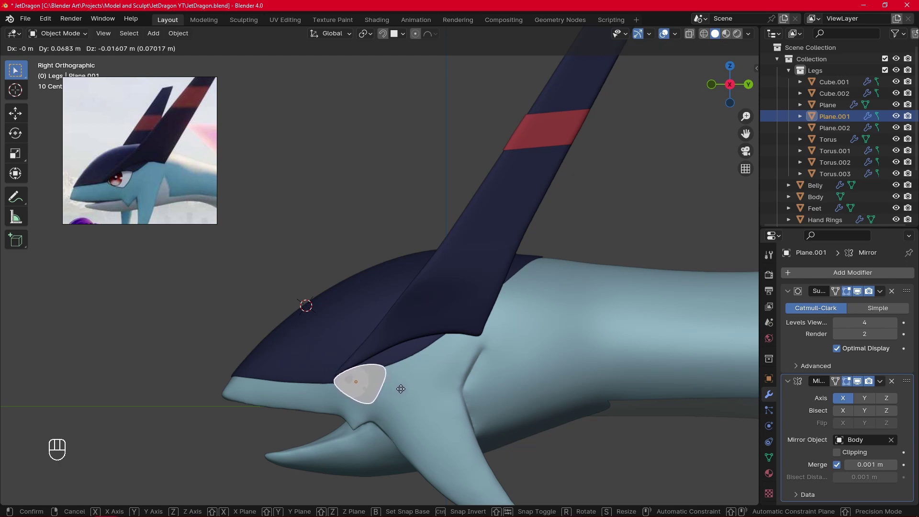
click(402, 388)
click(405, 392)
key(alt+a)
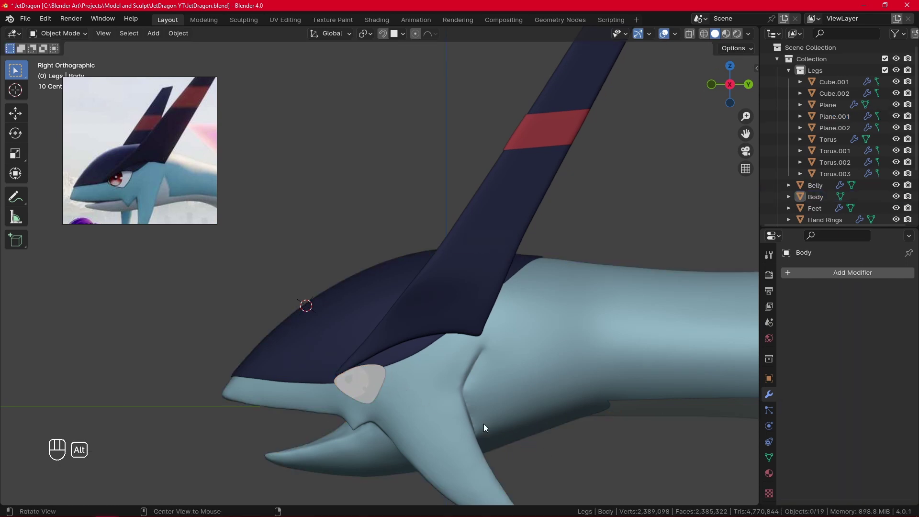
Step: In Edit Mode on the head wings, move the vertex pair just above the front tip about 0.03 m outward along X
middle_drag(484, 423, 609, 412)
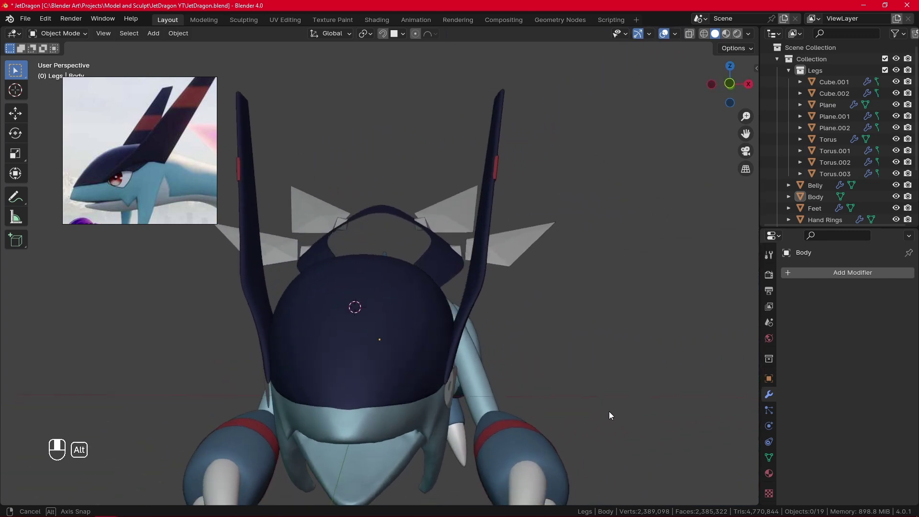
click(464, 320)
key(Tab)
mouse_move(494, 351)
alt+mouse_down()
mouse_move(472, 343)
mouse_move(489, 341)
mouse_move(494, 350)
alt+mouse_up()
click(453, 343)
shift+click(460, 343)
key(g)
key(x)
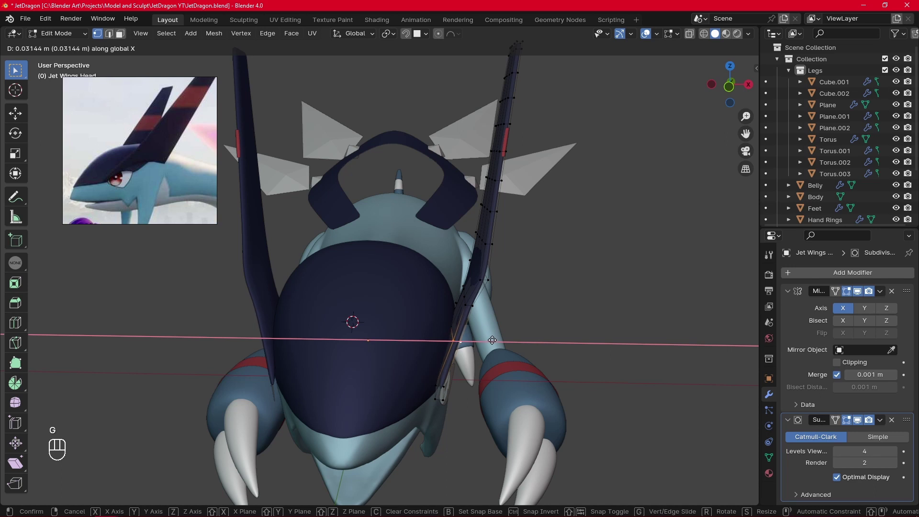
click(493, 340)
Step: Move the next wing vertices higher up the edge about 0.02 m outward along X
alt+middle_drag(492, 340, 474, 310)
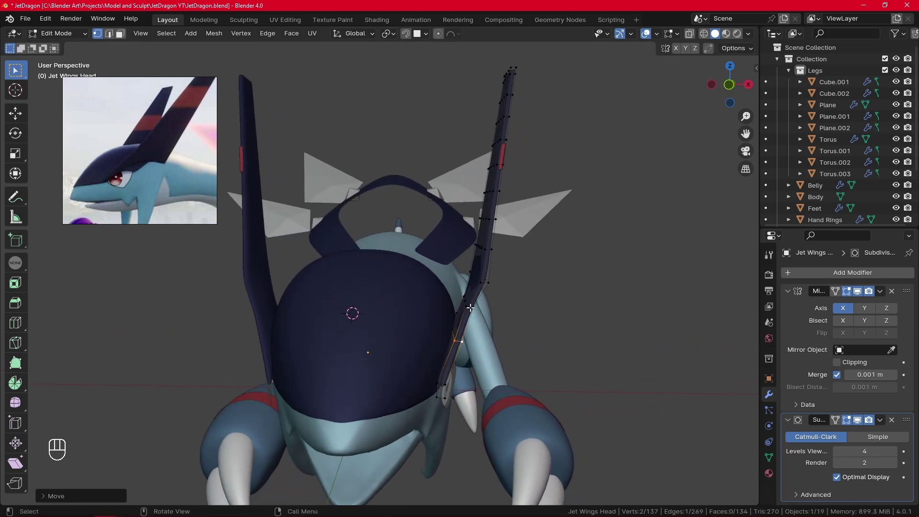
shift+click(473, 308)
key(g)
key(x)
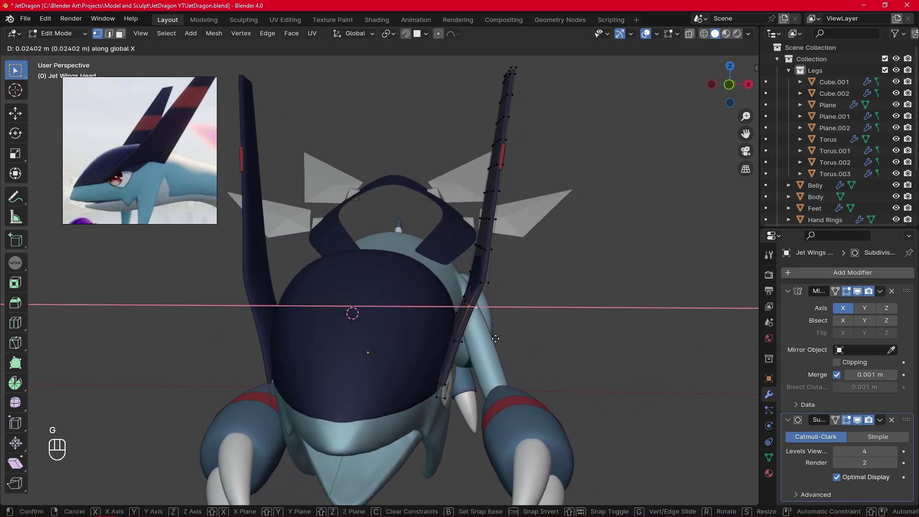
click(495, 340)
Step: Select the four vertices at the head wing's front tip beside the eye
alt+middle_drag(495, 340, 499, 329)
click(450, 388)
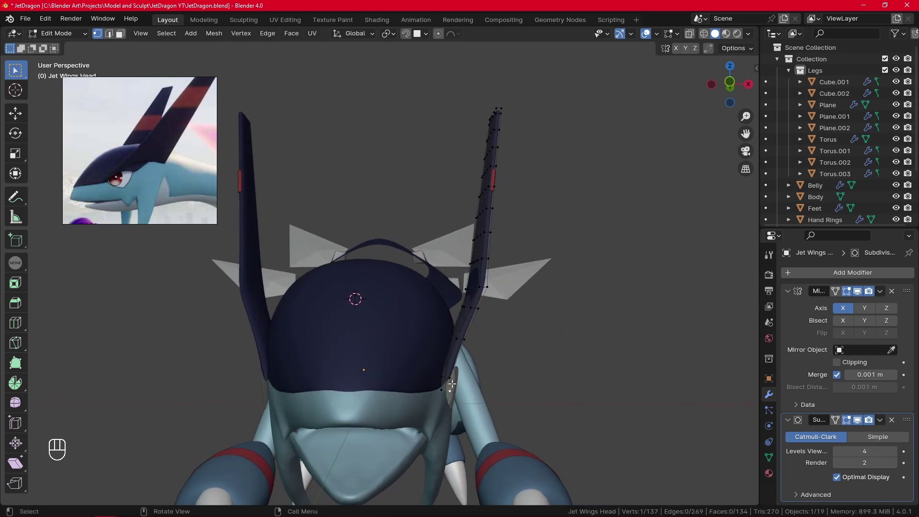
shift+click(449, 378)
key(g)
key(x)
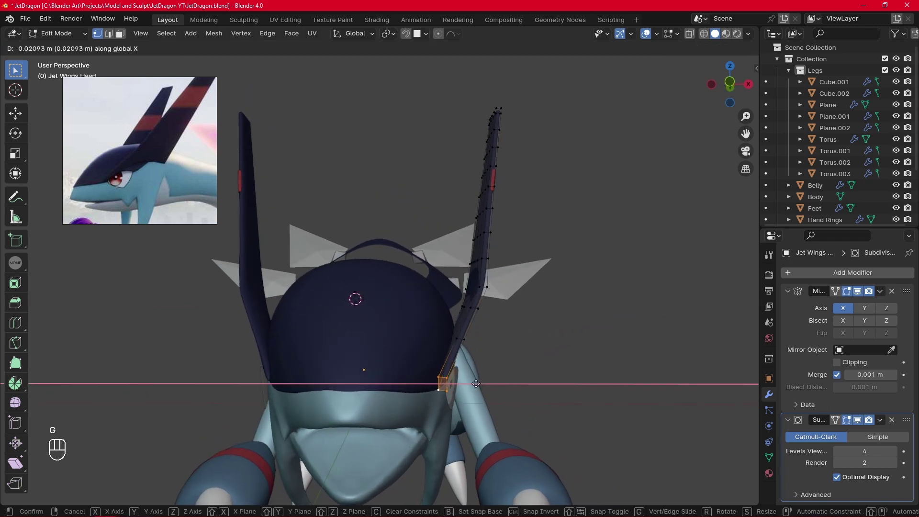
right_click(475, 385)
Step: Move the wing's front tip inward along X, rotate it by about 17 degrees from below, and leave Edit Mode
key(g)
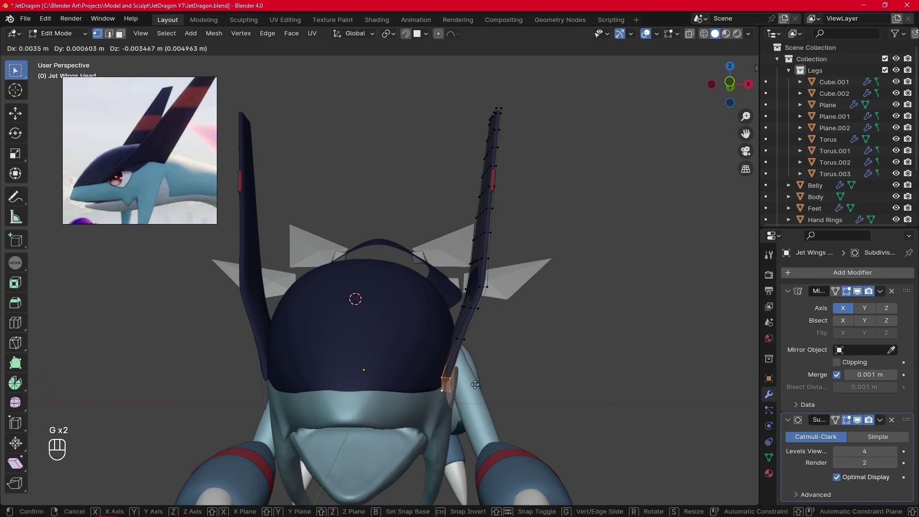
key(x)
click(469, 384)
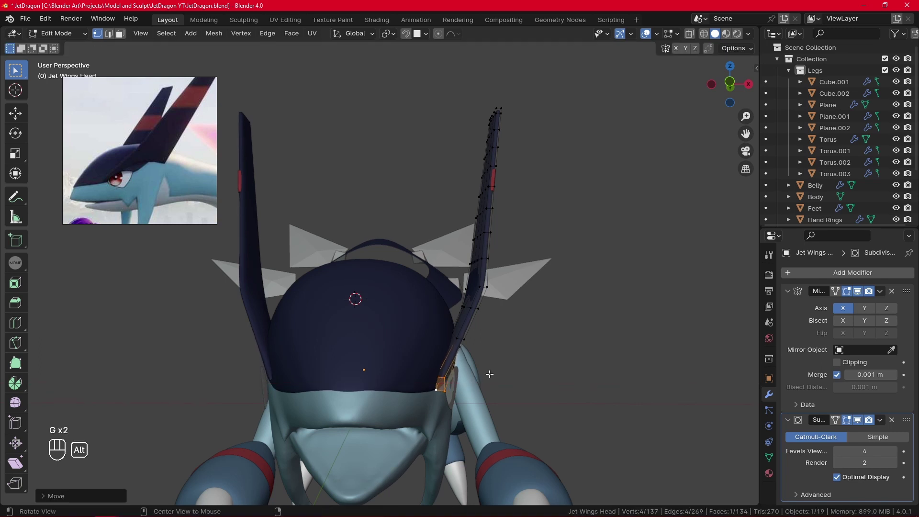
middle_drag(470, 375, 502, 322)
key(r)
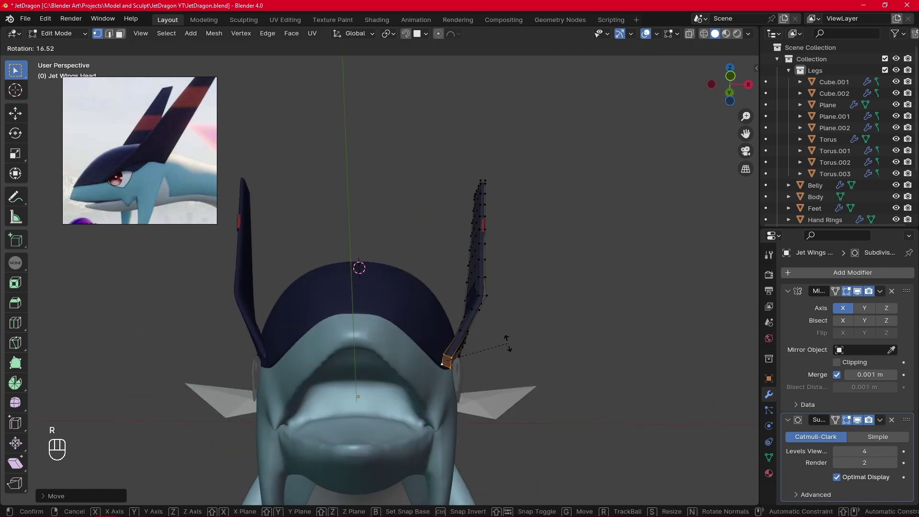
click(508, 349)
alt+drag(561, 328, 509, 319)
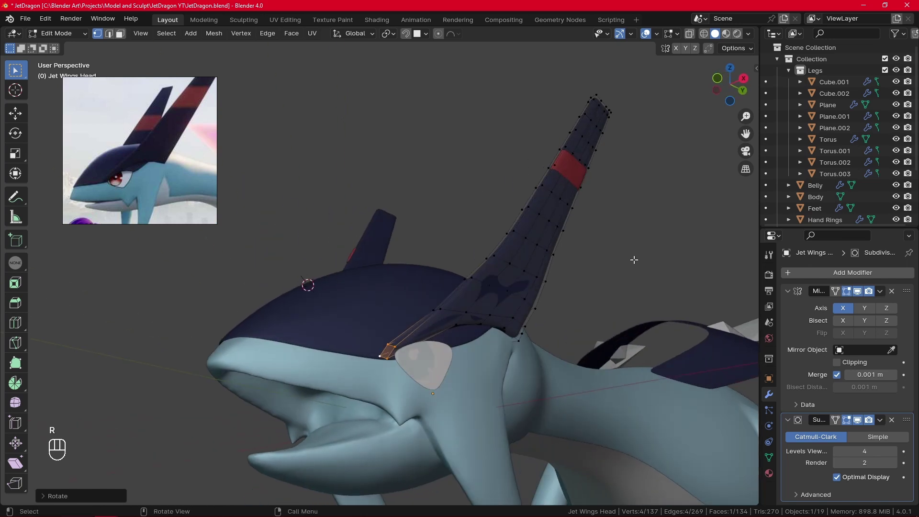
key(Tab)
alt+drag(630, 261, 587, 265)
click(632, 223)
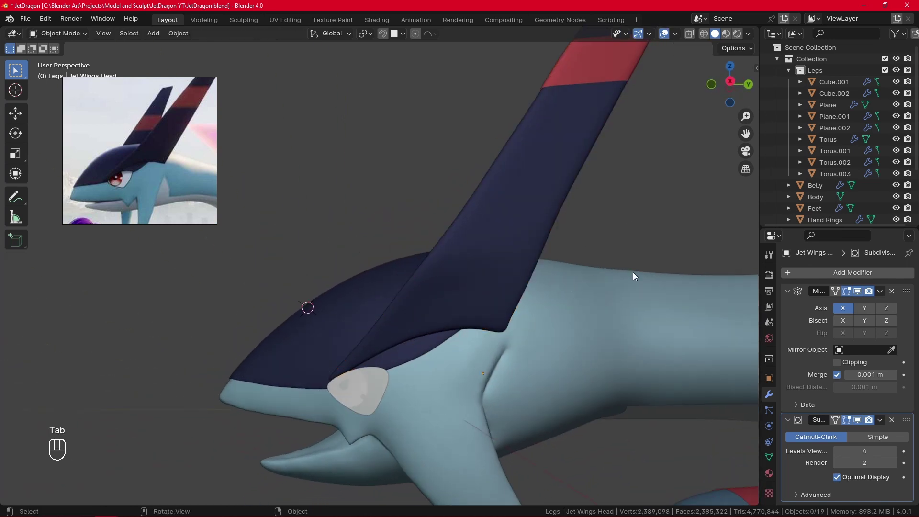
Step: Compare the head with the reference in the right side view and select the red rings on the head wings
key(KP_3)
ctrl+middle_drag(578, 224, 567, 314)
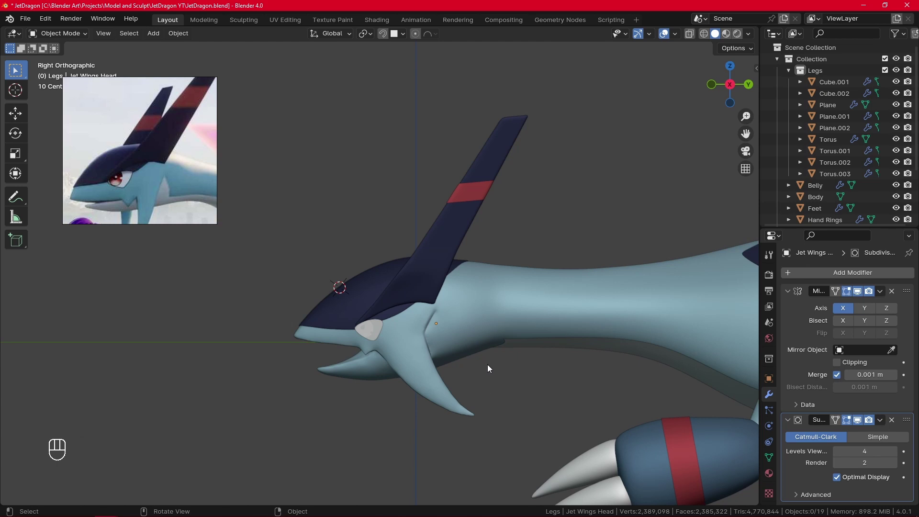
middle_drag(487, 369, 492, 229)
click(502, 211)
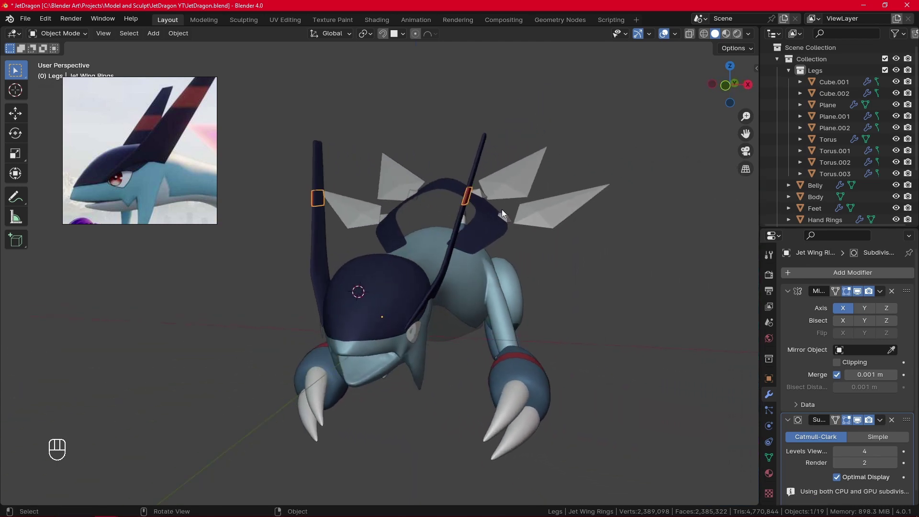
key(g)
key(x)
right_click(503, 213)
Step: In Edit Mode, move the whole mesh of the red wing rings about 0.016 m inward along X
key(Tab)
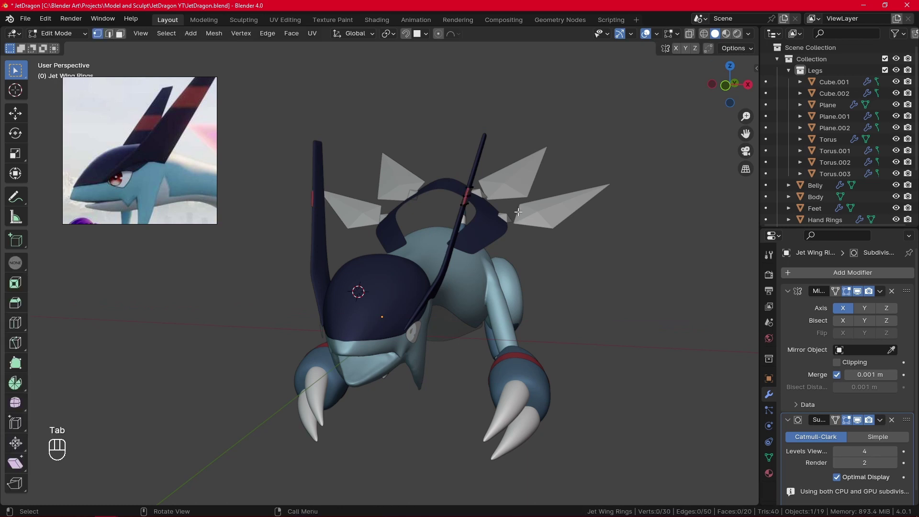
key(a)
key(g)
key(x)
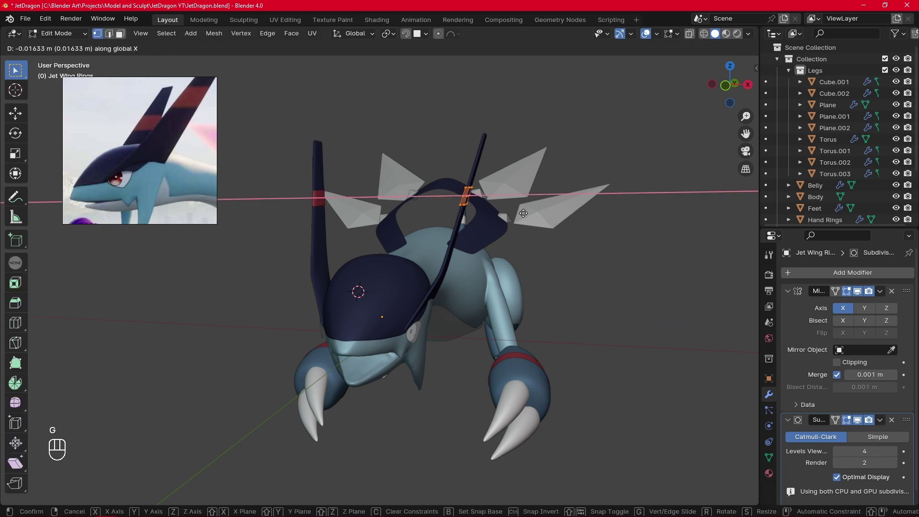
click(523, 213)
key(Tab)
Step: Fine-tune the red ring's whole mesh along X so it wraps the wing evenly, and return to Object Mode
middle_drag(587, 291, 544, 382)
ctrl+alt+middle_drag(544, 382, 508, 300)
drag(508, 300, 514, 302)
alt+middle_drag(514, 302, 498, 321)
click(364, 383)
alt+middle_drag(363, 383, 429, 372)
key(a)
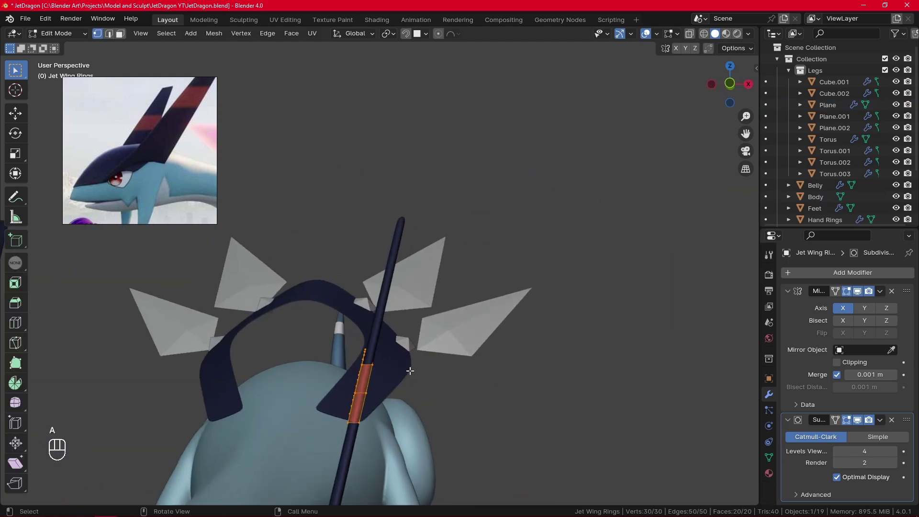
key(g)
key(x)
click(412, 371)
click(441, 399)
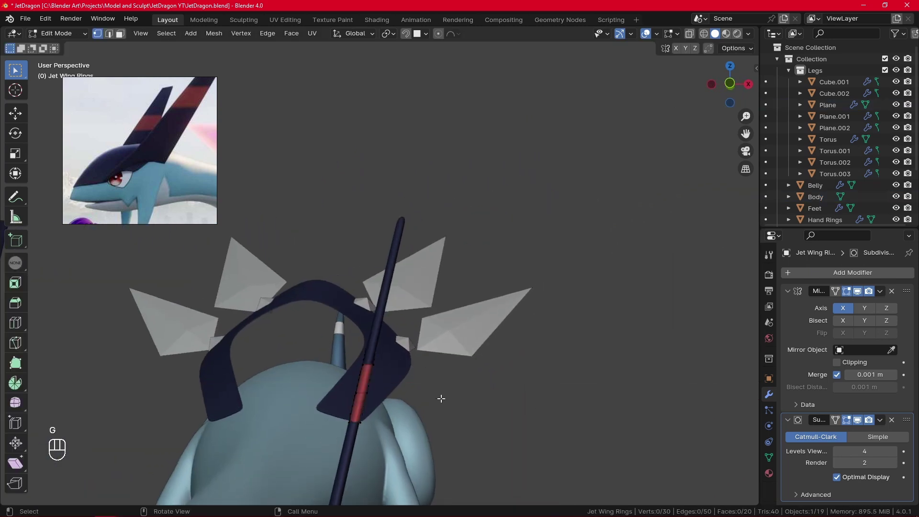
key(Tab)
Step: Enter Edit Mode on the belly and, with snapping on, adjust vertices along its neck section from below
middle_drag(610, 288, 517, 358)
alt+middle_drag(517, 358, 530, 375)
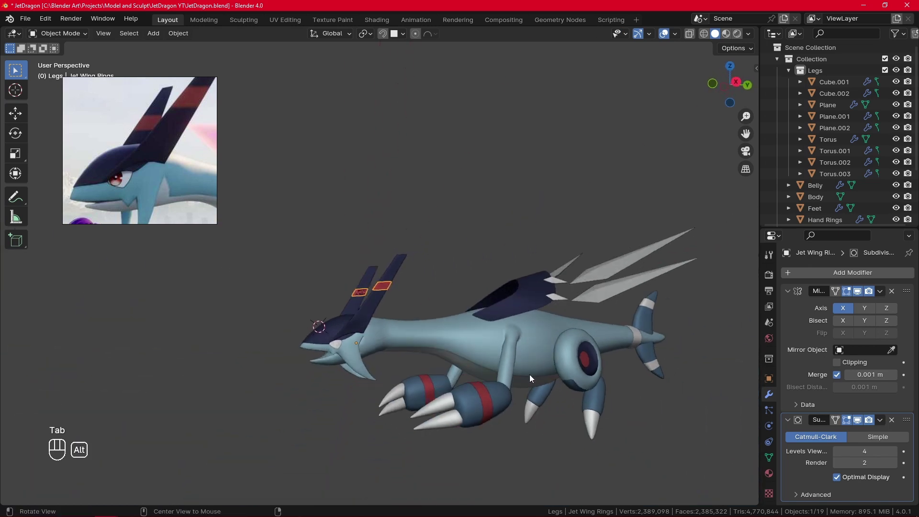
key(KP_3)
alt+shift+drag(595, 381, 470, 340)
click(366, 310)
key(Tab)
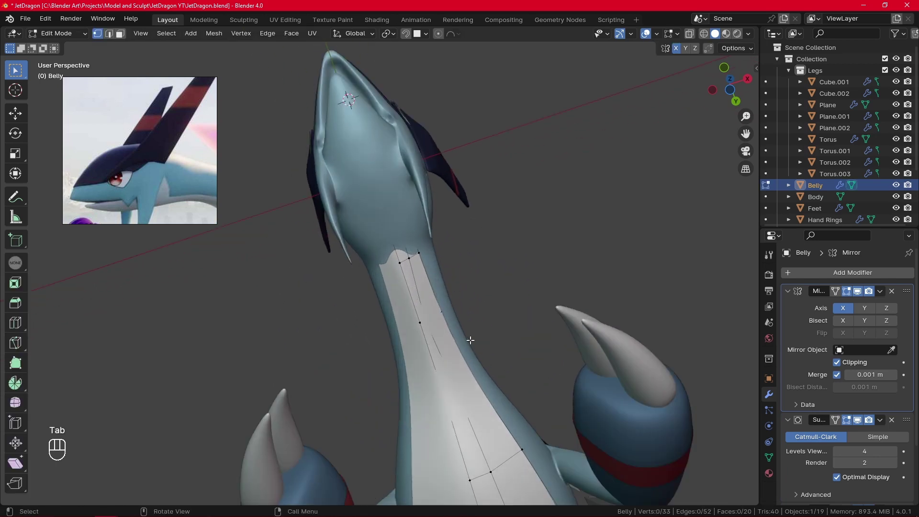
key(g)
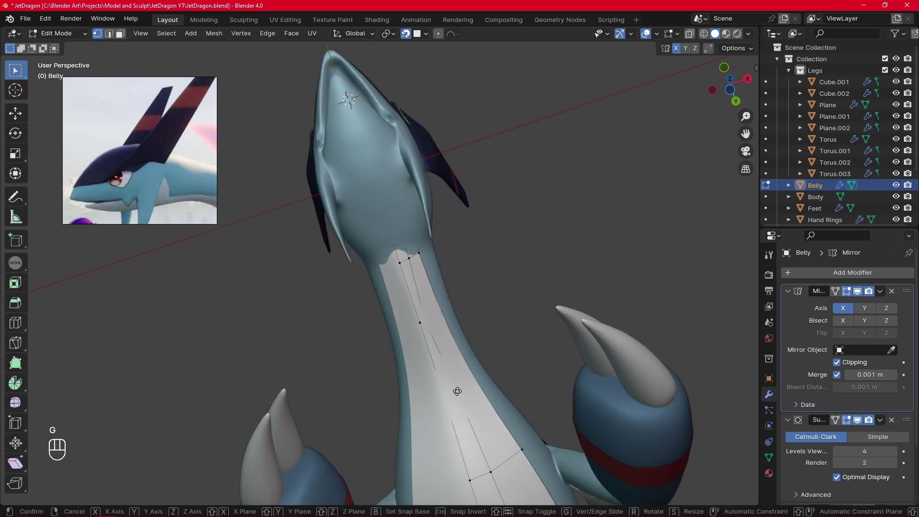
click(460, 391)
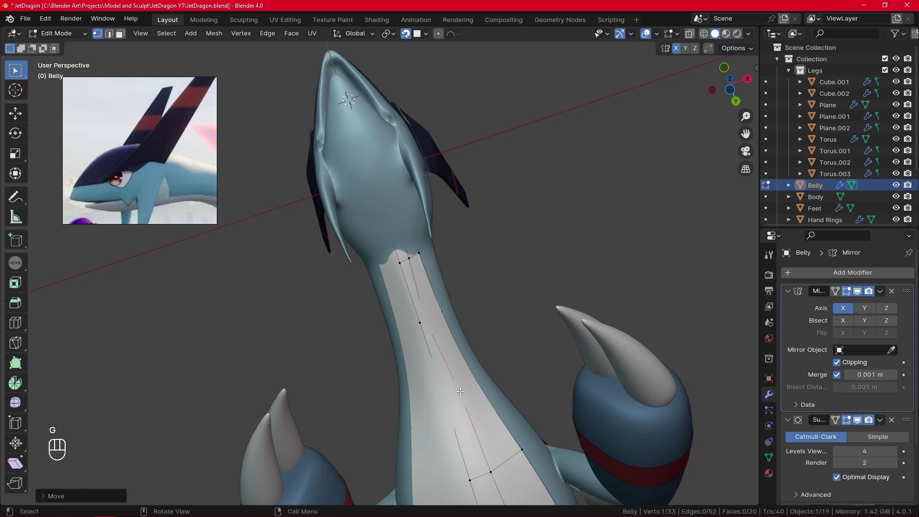
key(g)
click(476, 379)
key(g)
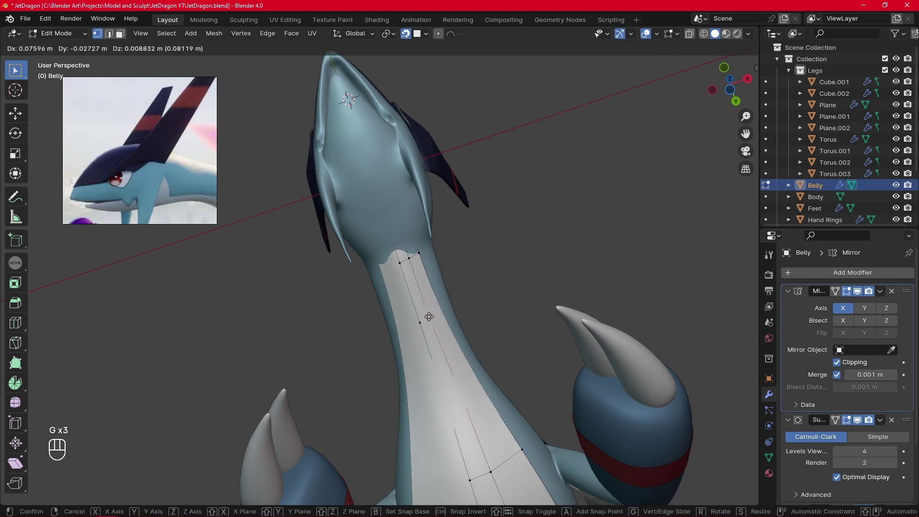
click(429, 317)
Step: Set the belly to display in front of the other objects
shift+middle_drag(429, 317, 470, 221)
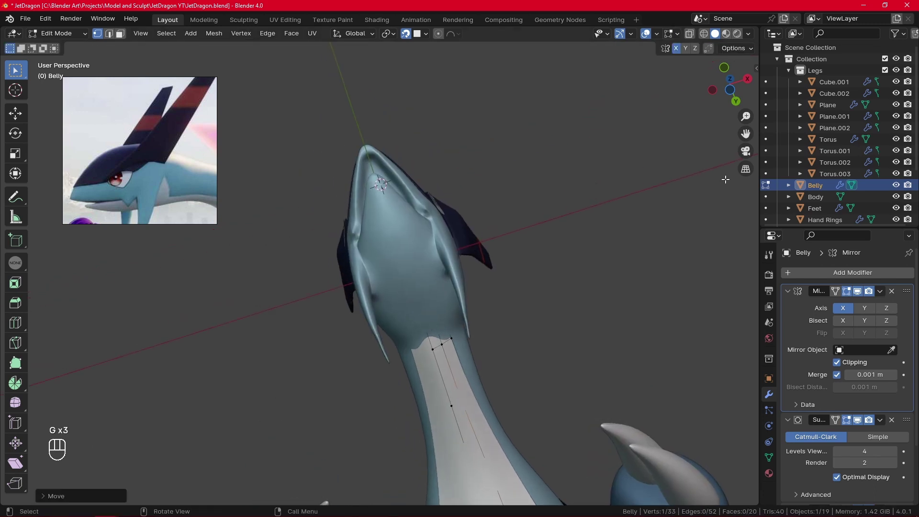
click(770, 378)
scroll(814, 374, down, 10)
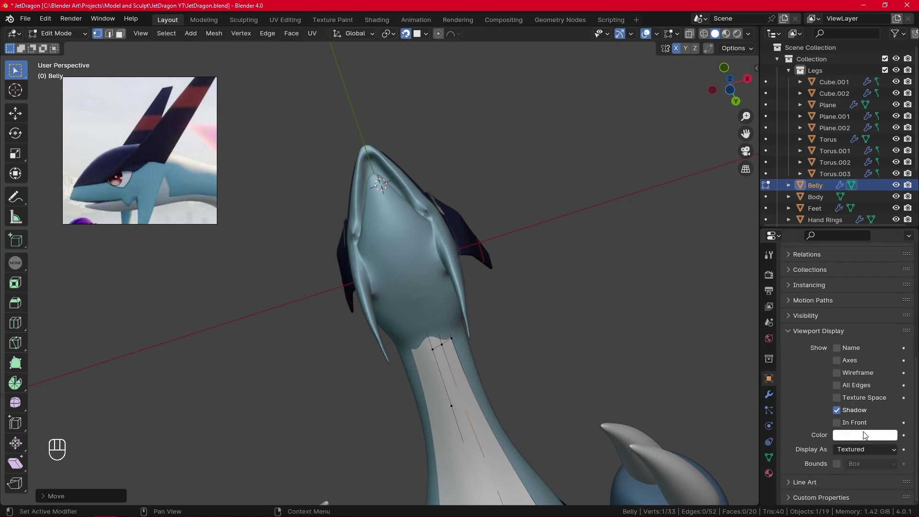
click(837, 423)
Step: Extrude the belly's front edge about 1.4 m forward under the head, and again about 0.7 m toward the lower jaw
click(430, 306)
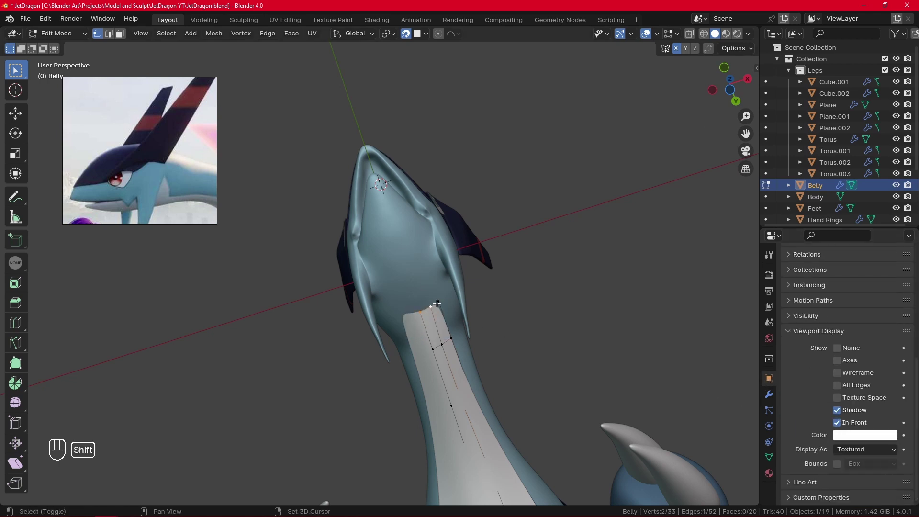
key(e)
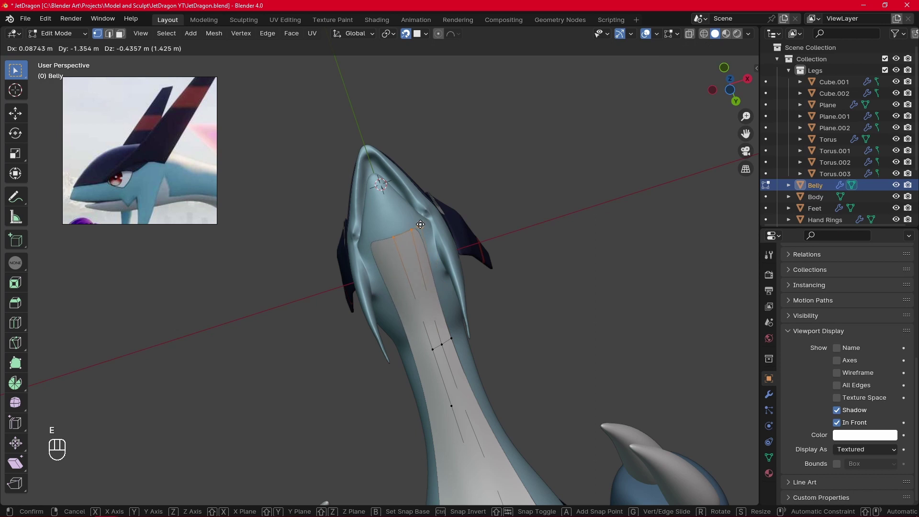
click(423, 225)
key(e)
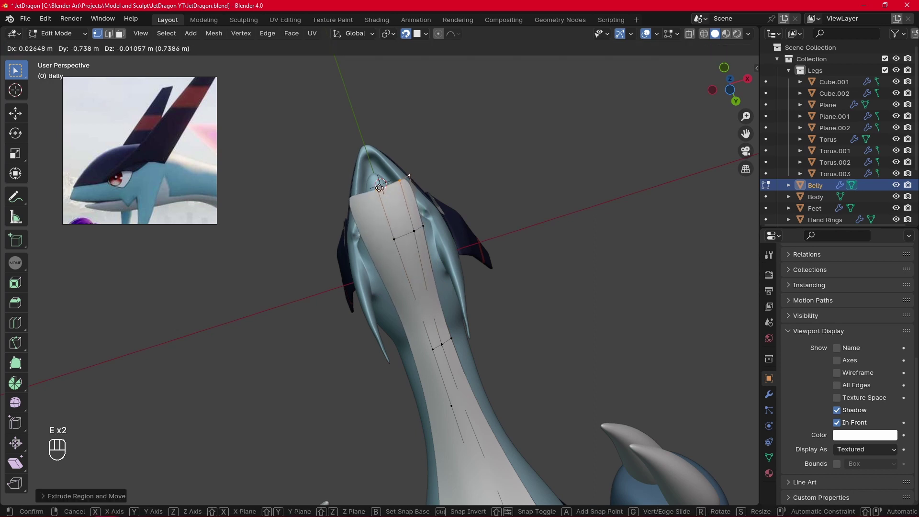
shift+click(431, 206)
Step: Move the center vertex of the belly's new front edge slightly forward and the neighboring vertex inward to round the end
shift+middle_drag(432, 206, 466, 261)
ctrl+alt+middle_drag(467, 261, 466, 206)
click(433, 244)
key(g)
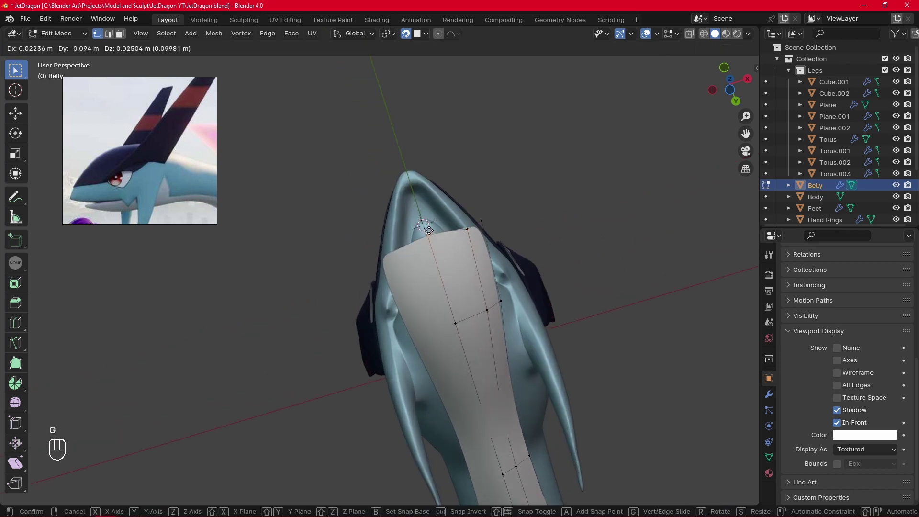
click(428, 225)
click(467, 232)
key(g)
click(445, 245)
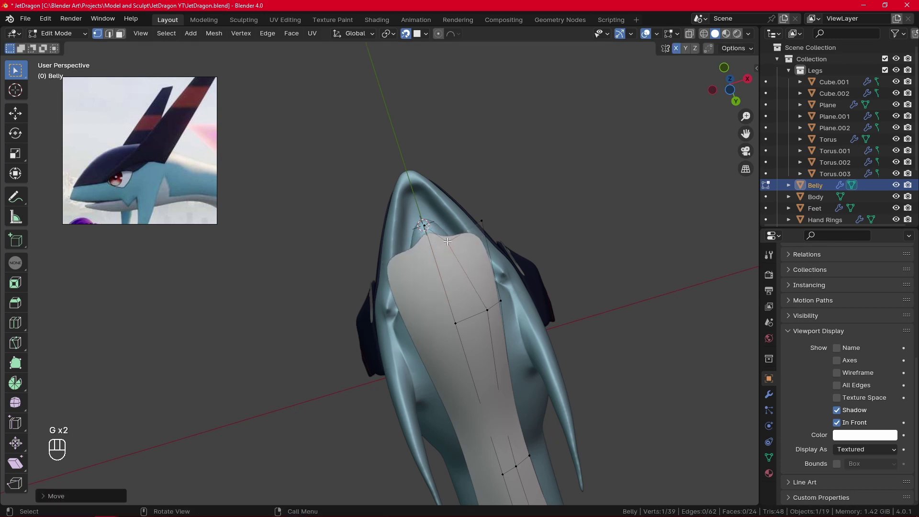
Step: Move the outer front vertex of the belly along the lower jaw to taper the end toward the jaw tip
alt+drag(445, 244, 411, 259)
click(415, 265)
key(g)
click(423, 273)
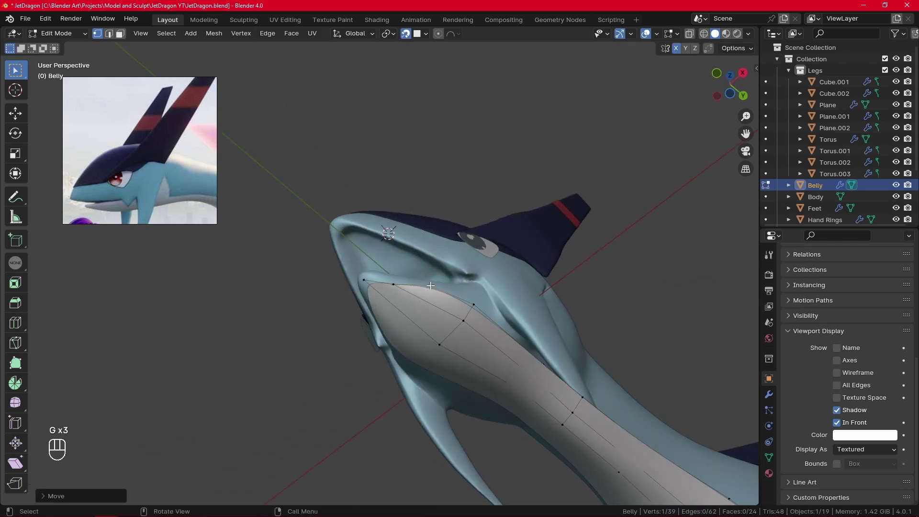
key(g)
Step: Add a loop cut across the belly strip just behind the lower jaw
middle_drag(423, 274, 491, 269)
click(452, 351)
key(ctrl+r)
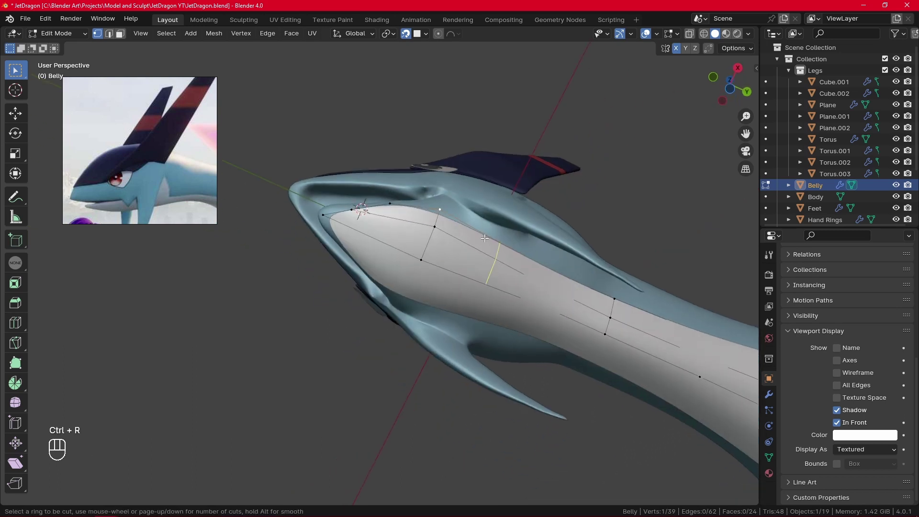
click(486, 238)
click(489, 236)
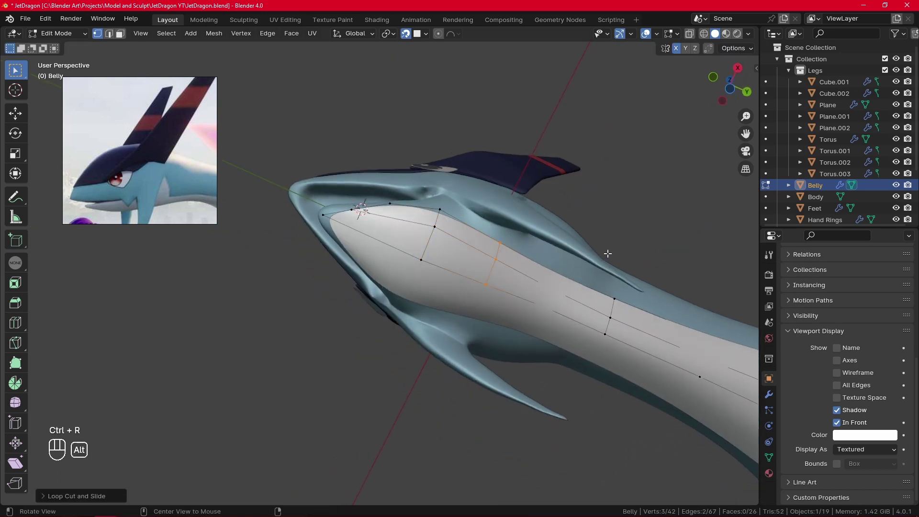
Step: Extrude the belly's side edge behind the jaw upward to start a flap on the side of the neck
alt+drag(607, 254, 495, 278)
click(508, 325)
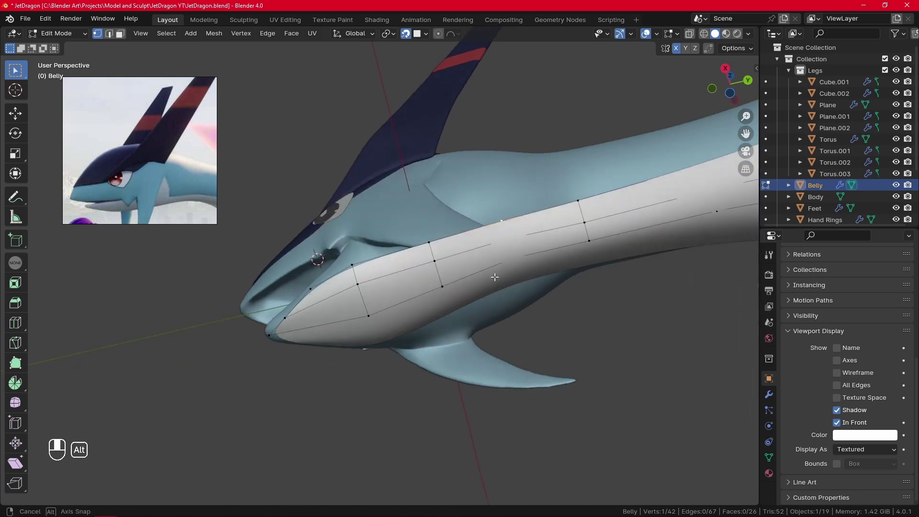
mouse_move(495, 277)
middle_down()
mouse_move(444, 237)
mouse_move(485, 268)
mouse_move(491, 287)
middle_up()
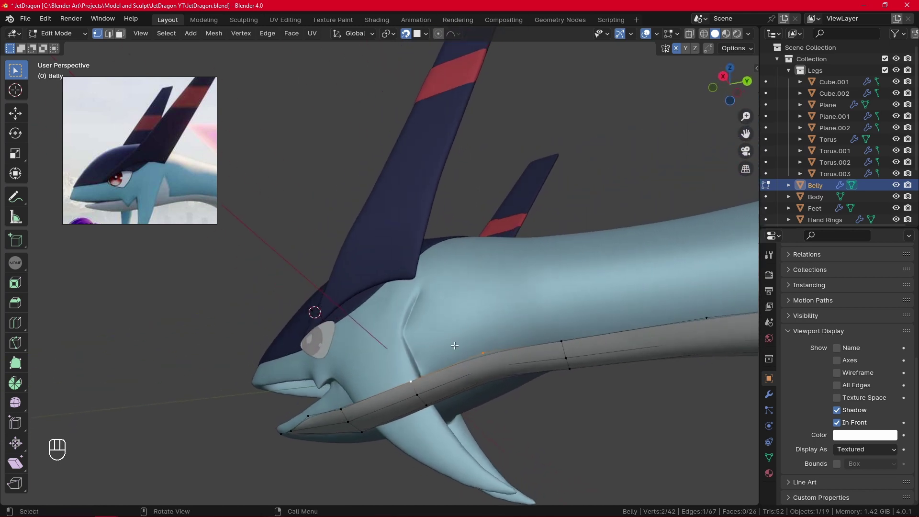
key(e)
click(496, 319)
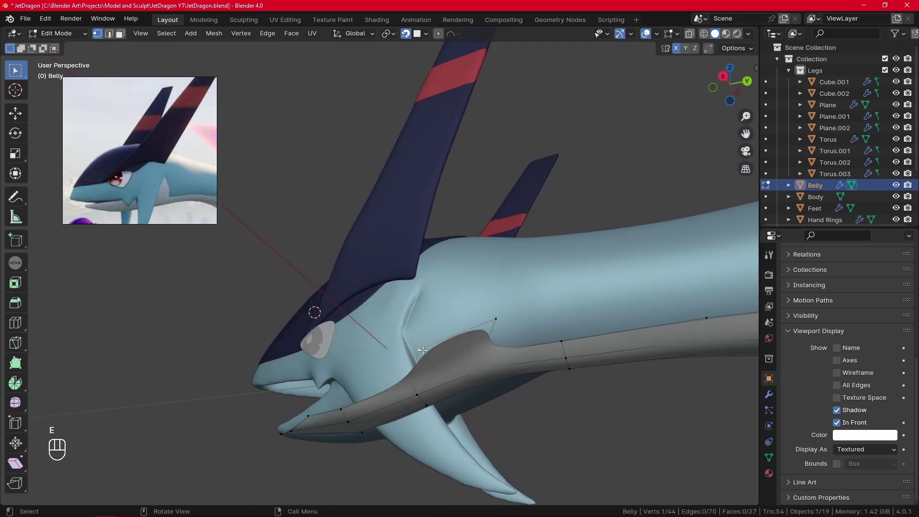
Step: Move the flap's upper front vertex and the neighboring belly vertices to fit the crease behind the cheek
key(g)
click(421, 351)
middle_drag(422, 350, 453, 405)
key(g)
click(332, 301)
key(g)
click(435, 406)
alt+middle_click(413, 374)
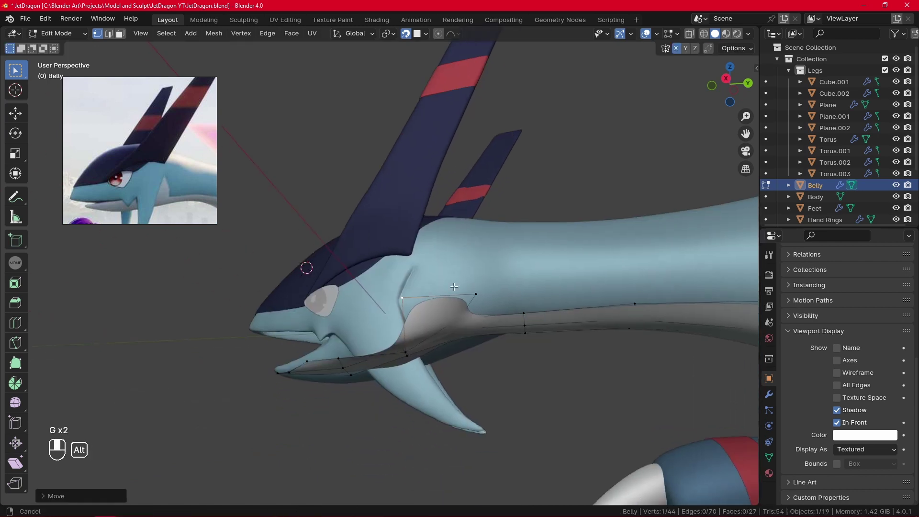
Step: Move the flap's upper rear vertex up toward the head wing's base and align the front vertex with the cheek crease
scroll(470, 330, up, 2)
click(509, 308)
middle_drag(511, 306, 531, 302)
key(g)
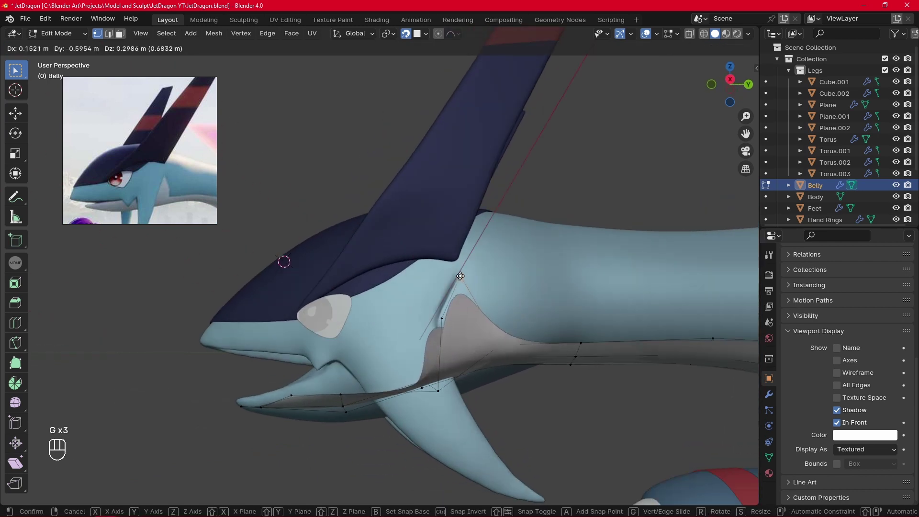
click(457, 281)
key(g)
click(450, 289)
key(g)
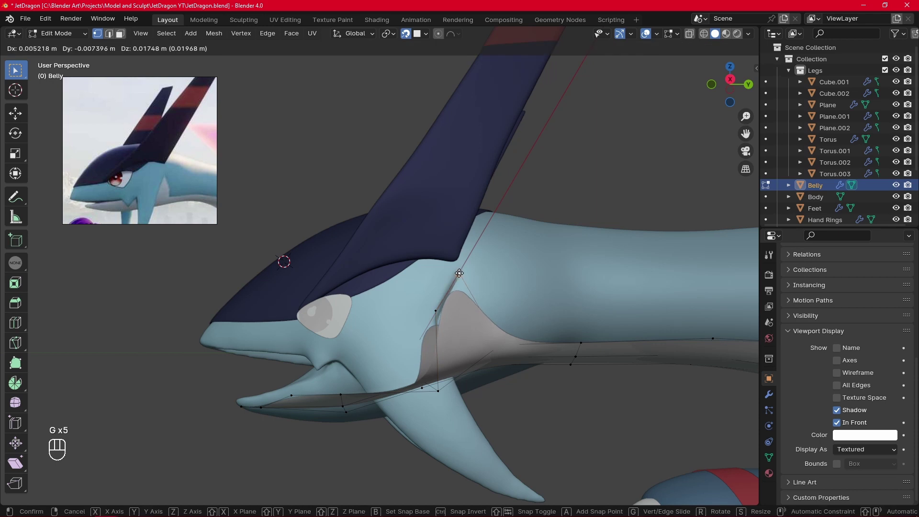
click(459, 272)
key(g)
click(457, 300)
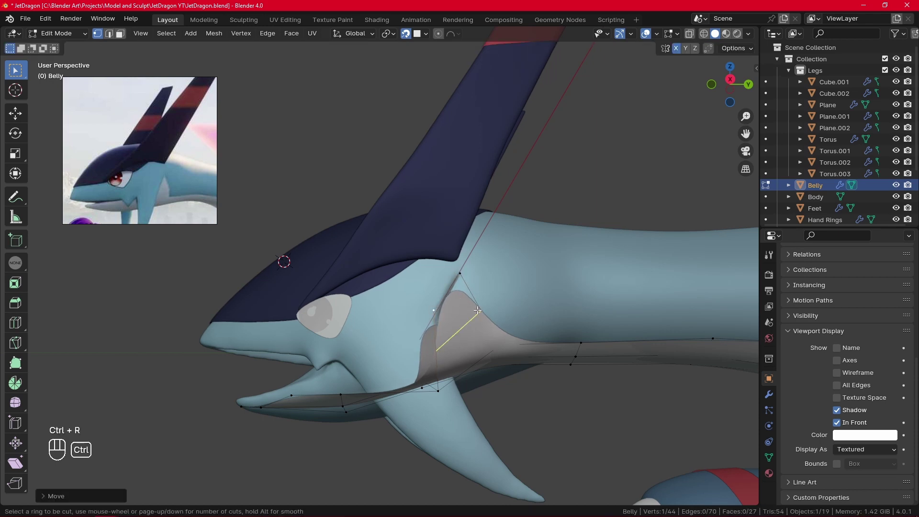
Step: Add a loop cut across the middle of the neck flap and move its rear vertex slightly inward and down
click(477, 311)
click(478, 312)
key(g)
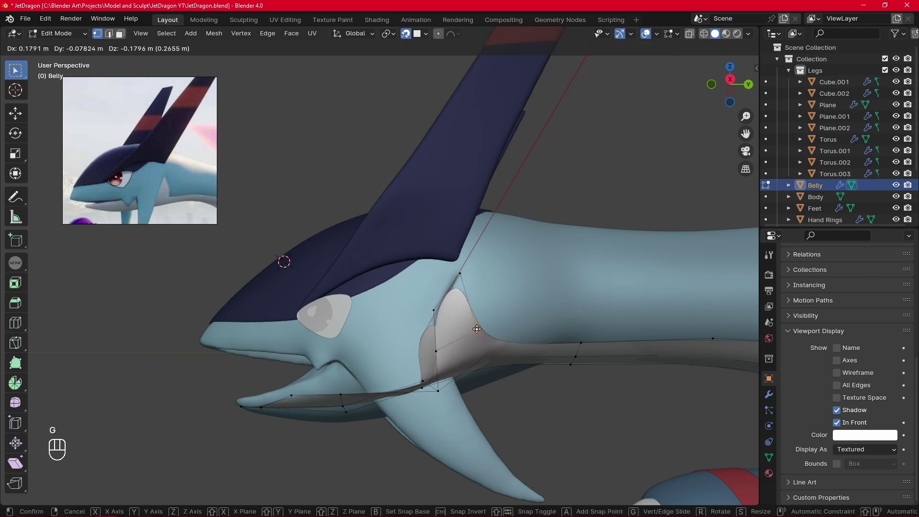
click(477, 330)
Step: Reposition the flap's lower vertices against the neck and raise its top vertex about 0.12 m toward the head wing
middle_drag(476, 329, 395, 269)
key(g)
click(362, 344)
key(g)
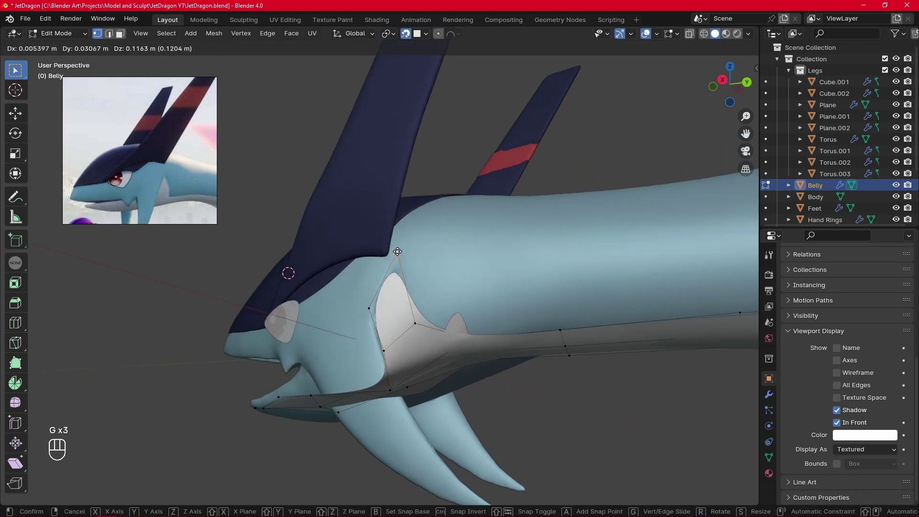
click(398, 251)
Step: Move the flap's rear vertex outward along the neck and place the top vertex at the head wing's rear corner
alt+drag(407, 282, 476, 305)
key(g)
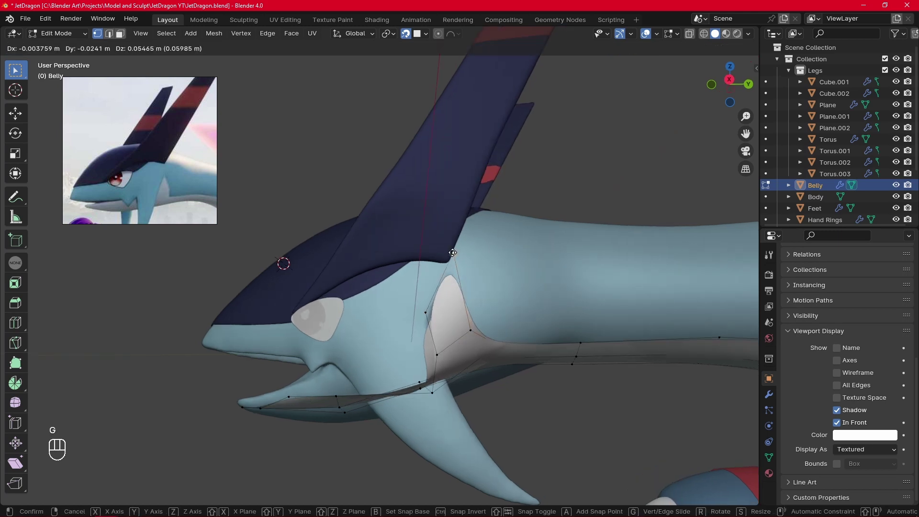
click(455, 254)
key(g)
click(454, 254)
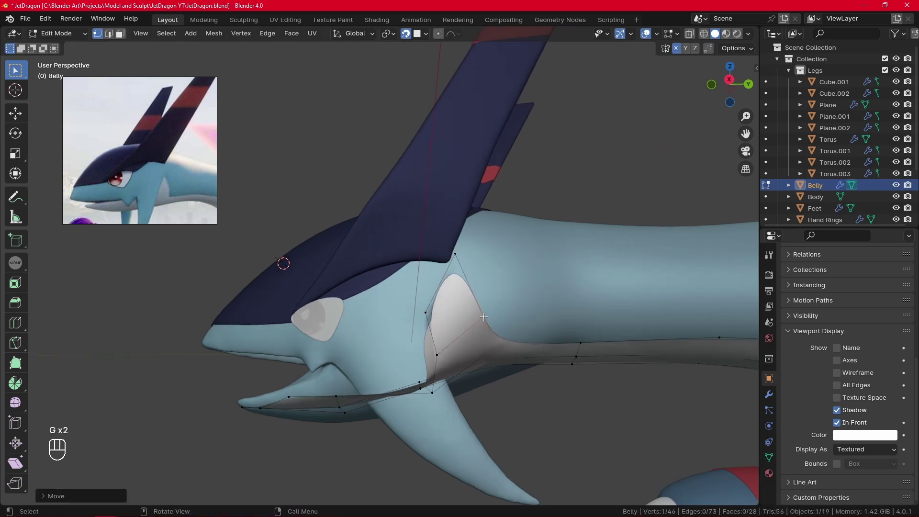
key(g)
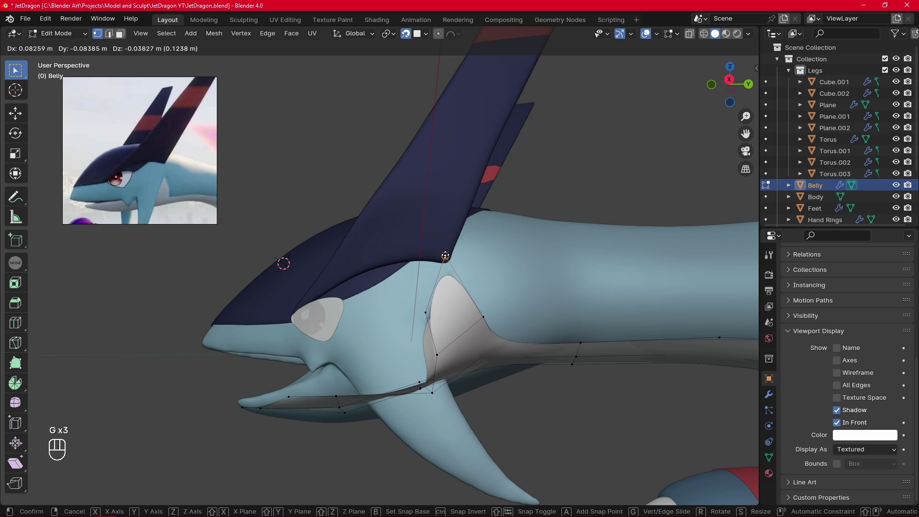
click(445, 256)
Step: Lower the flap's upper front vertex about 0.1 m along the cheek crease
middle_drag(443, 254, 418, 287)
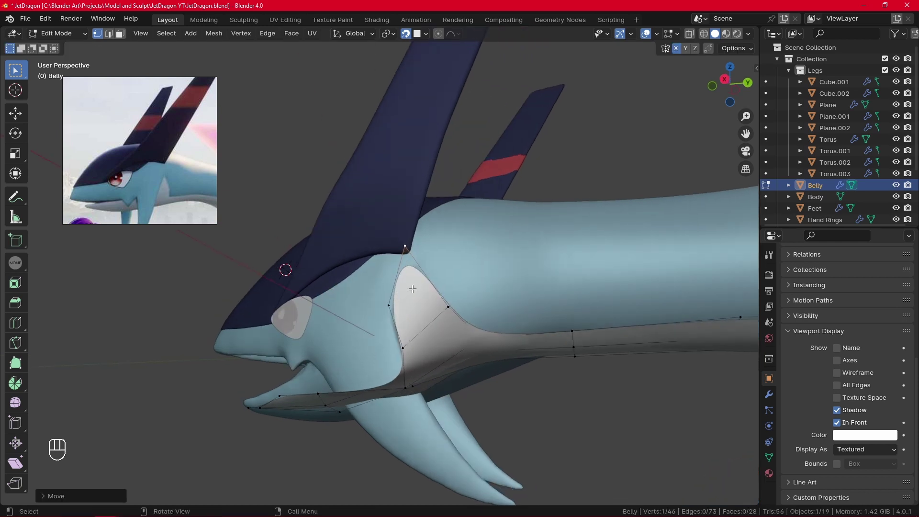
click(389, 306)
key(g)
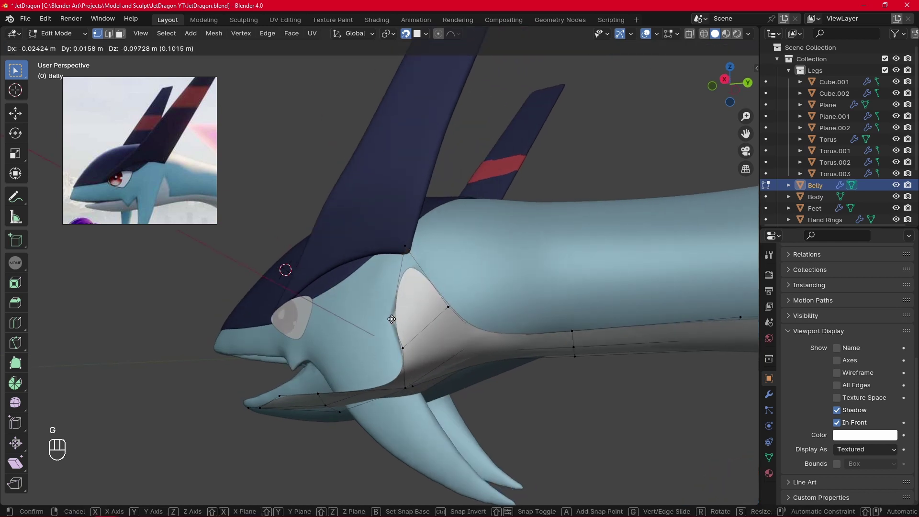
click(388, 320)
Step: Add a loop cut across the upper part of the neck flap and reposition its top and front vertices
key(ctrl+r)
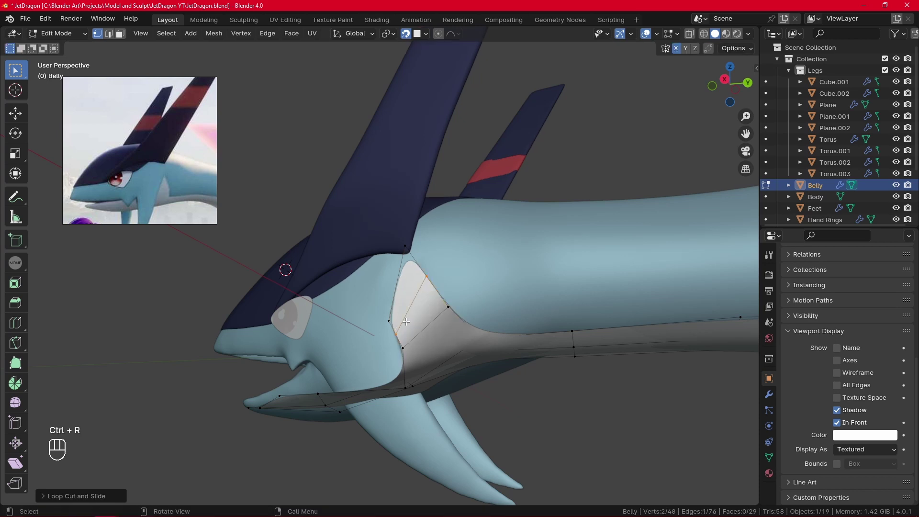
key(g)
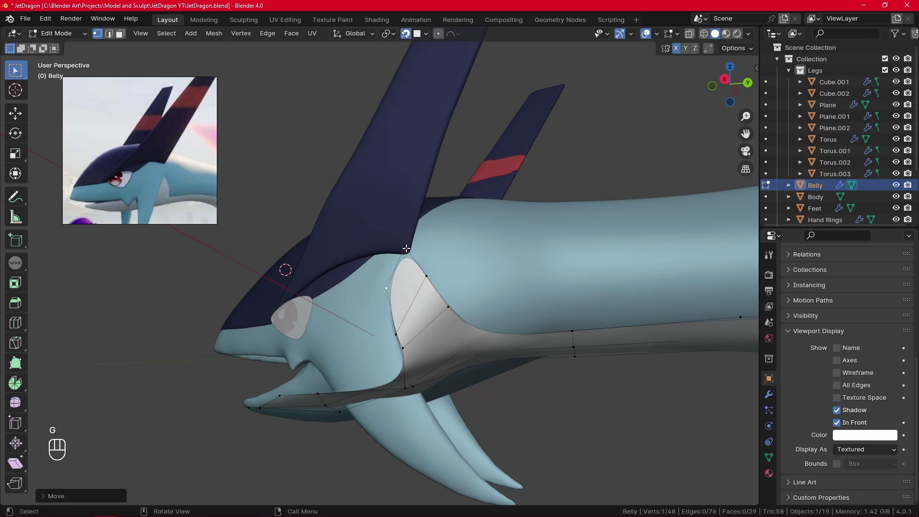
key(g)
key(g)
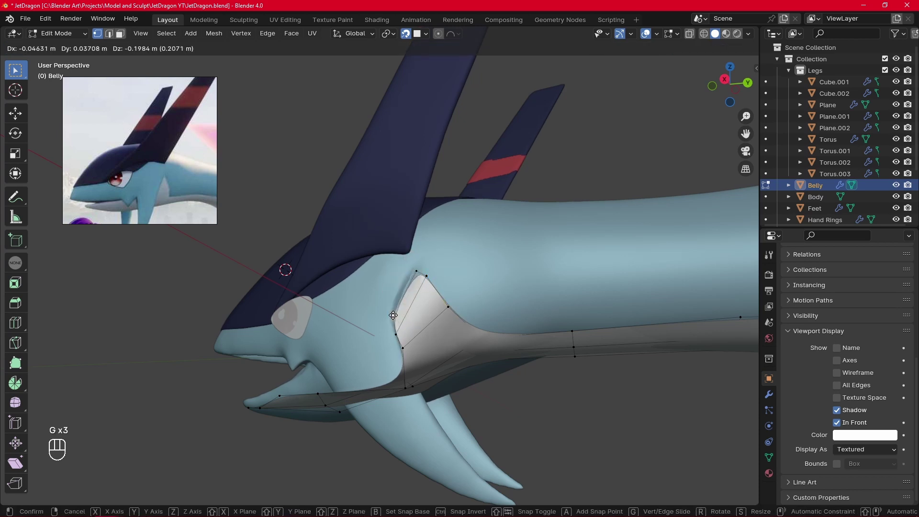
key(g)
click(391, 312)
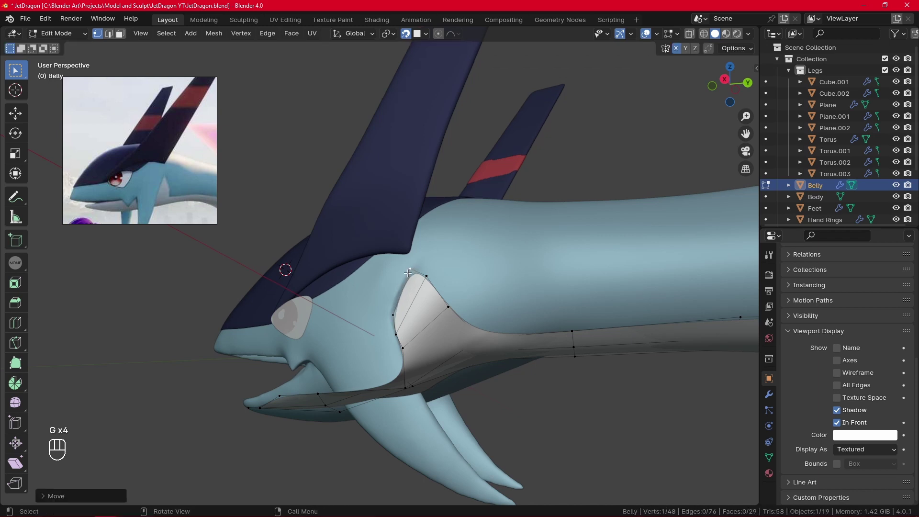
Step: Fine-tune the flap's top vertex and the two front vertices to follow the cheek crease
key(g)
click(390, 310)
key(g)
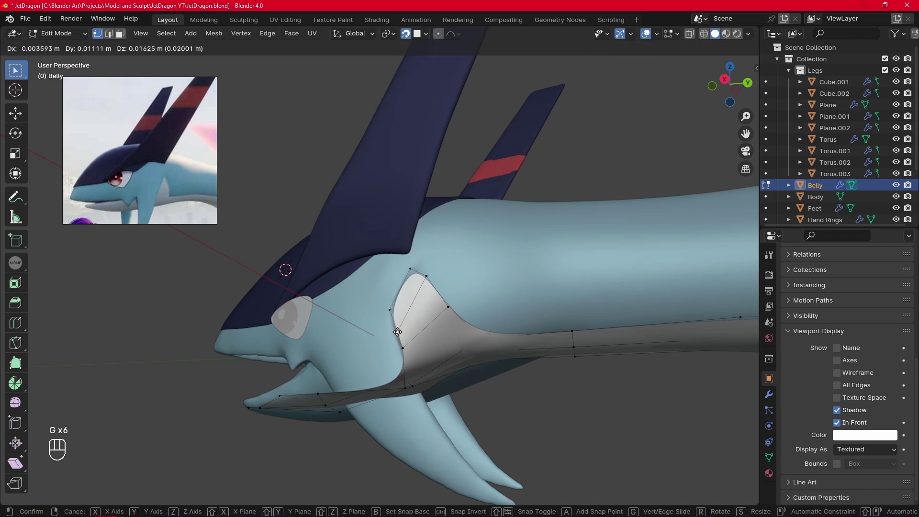
click(397, 332)
Step: Shift the flap's upper rear vertex outward and raise the top vertex about 0.1 m to the head wing's corner
middle_drag(397, 332, 459, 277)
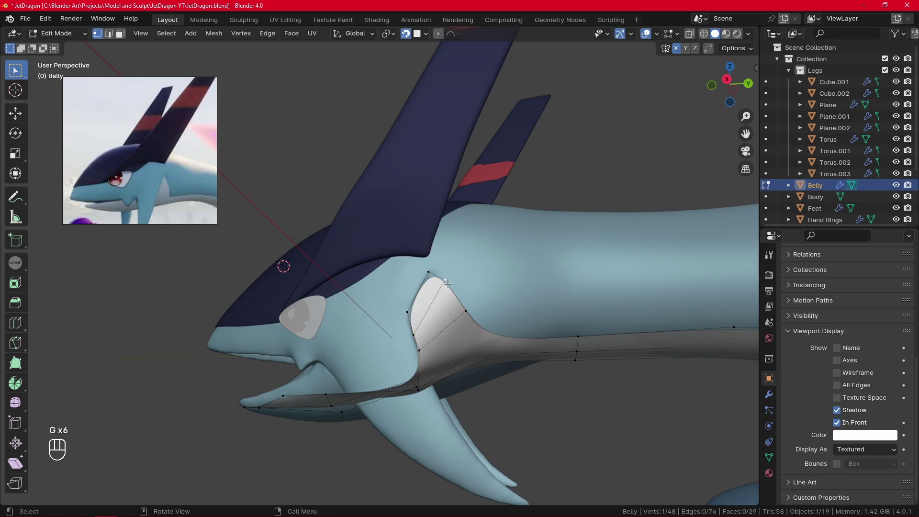
key(g)
click(450, 287)
key(g)
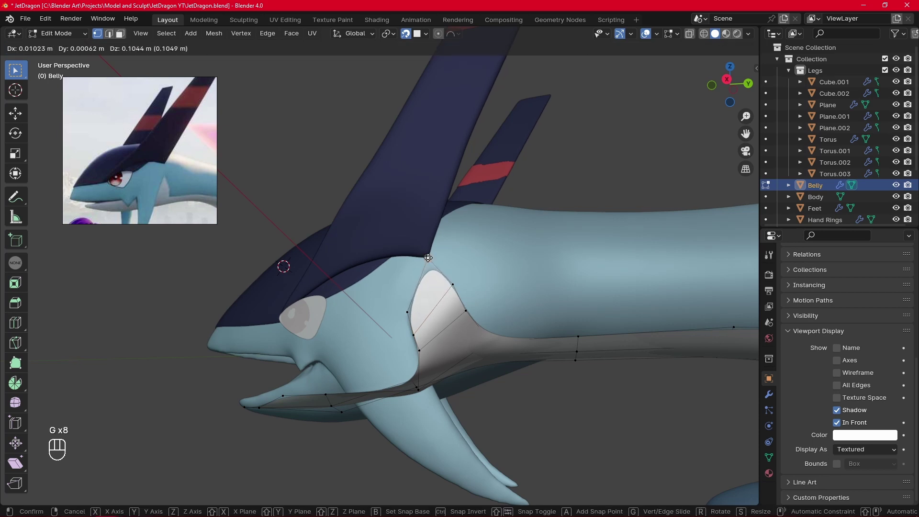
click(427, 259)
Step: Move the flap's middle rear vertex and the vertex where the flap meets the belly to smooth the rear outline
middle_drag(427, 259, 479, 294)
key(g)
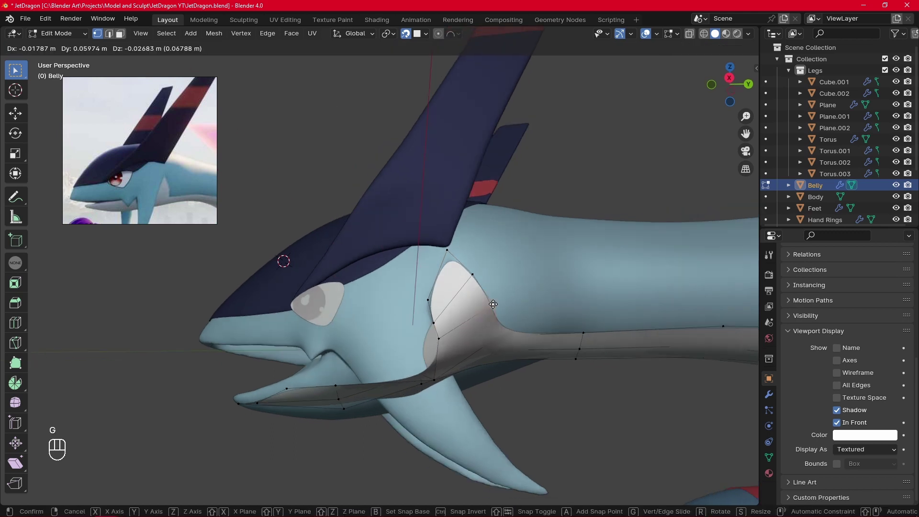
click(481, 309)
key(g)
click(536, 307)
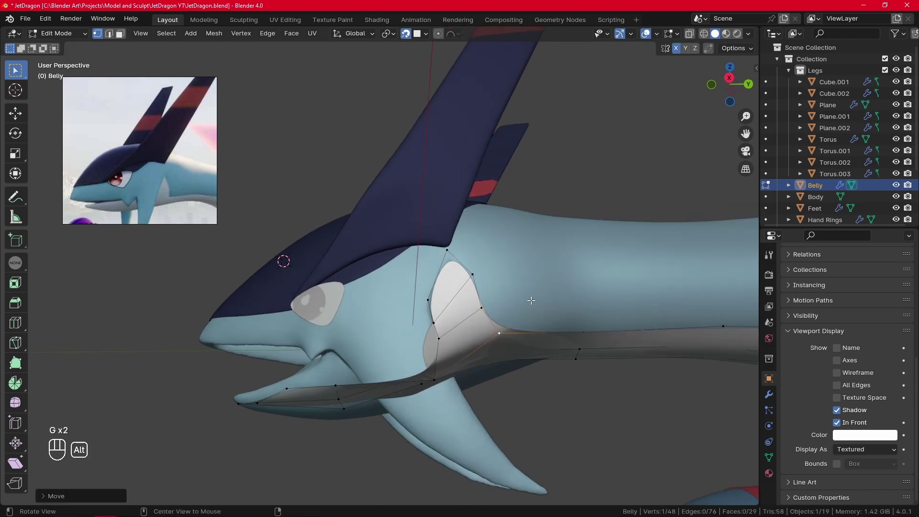
Step: In right side view, adjust the flap's lower rear corner and the vertex above it to curve the flap into the belly
middle_drag(536, 306, 566, 332)
key(KP_3)
key(g)
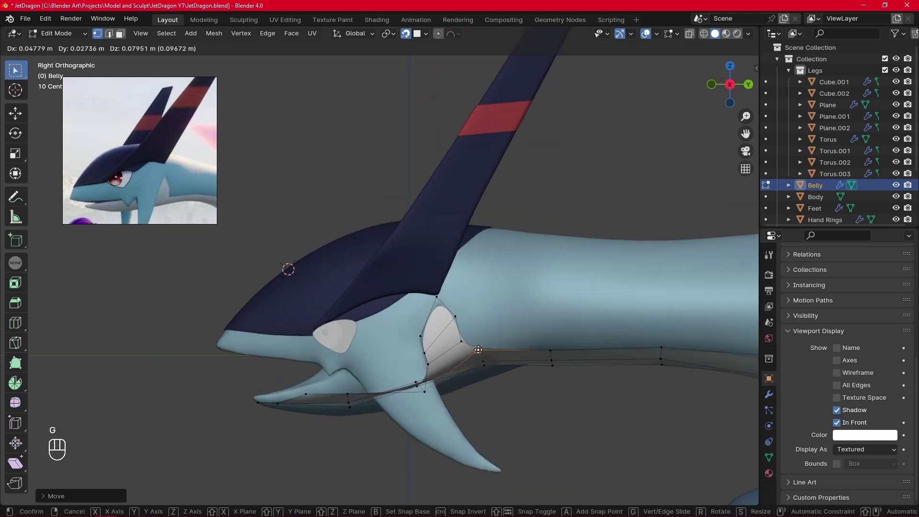
click(478, 350)
key(g)
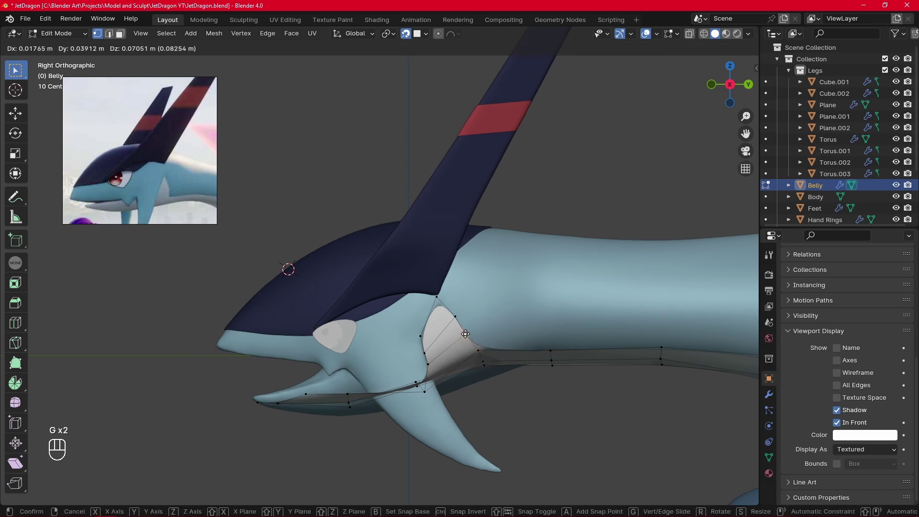
click(474, 353)
key(g)
click(474, 353)
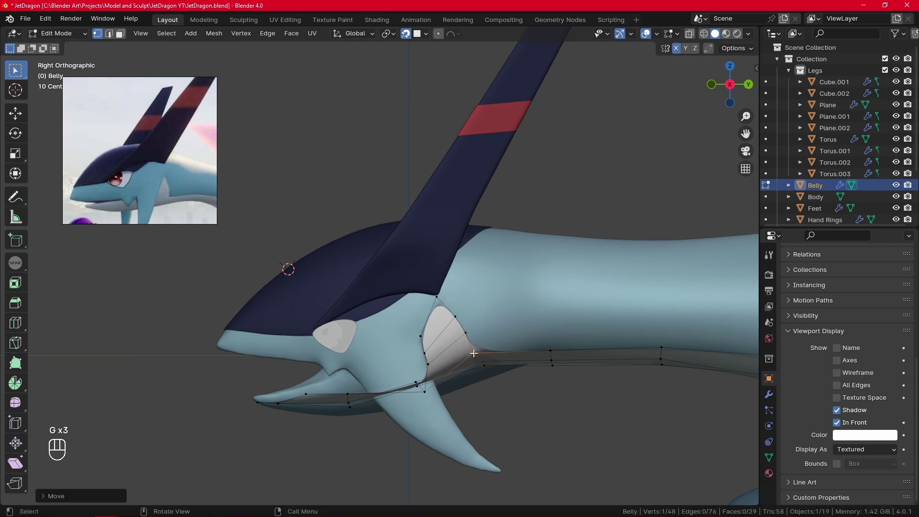
Step: Add a loop cut across the lower part of the neck flap and adjust its rear vertex to round the edge
key(ctrl+r)
click(471, 343)
right_click(472, 345)
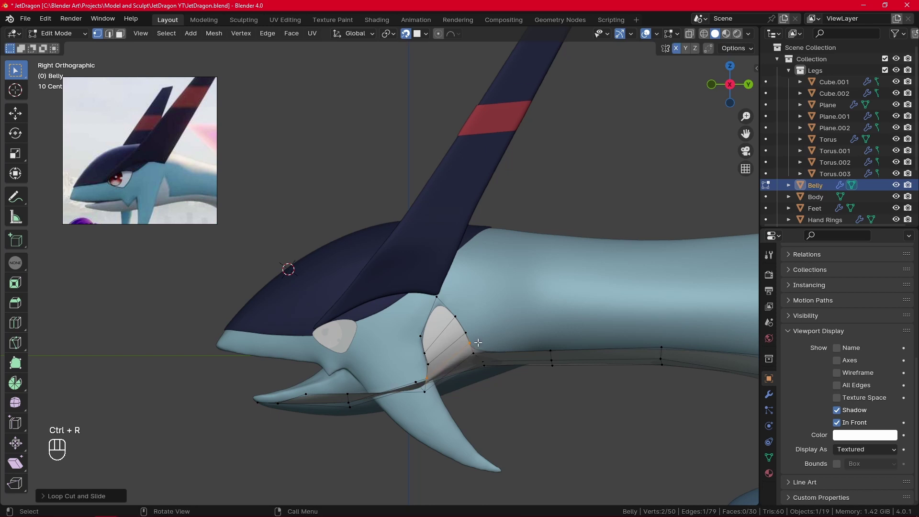
alt+drag(473, 331, 467, 306)
click(481, 314)
key(g)
click(483, 321)
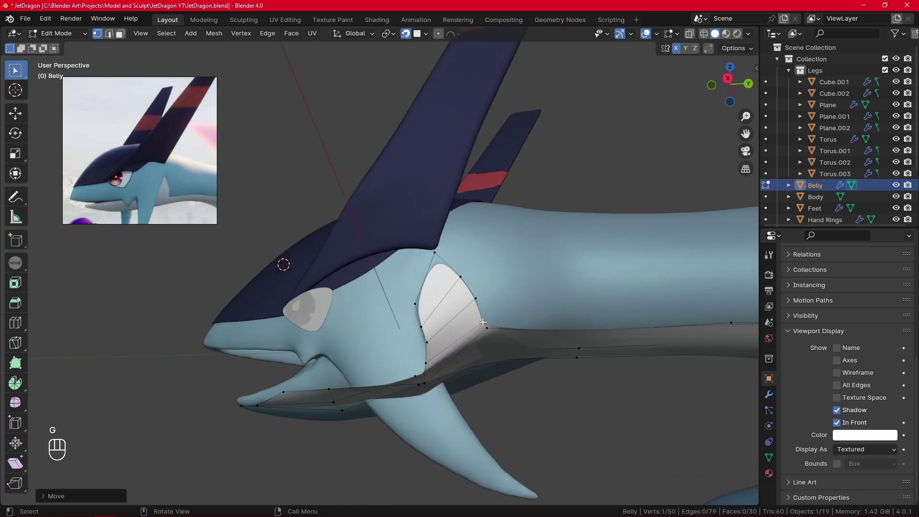
key(KP_3)
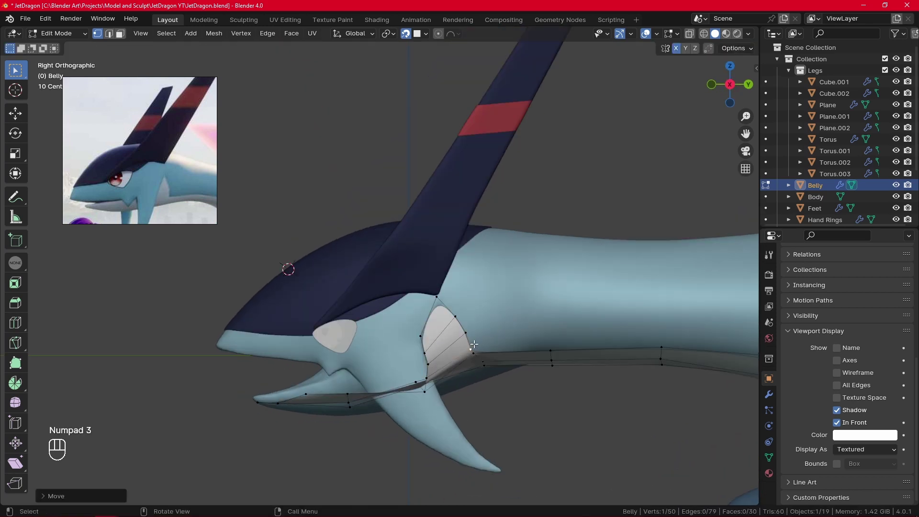
key(g)
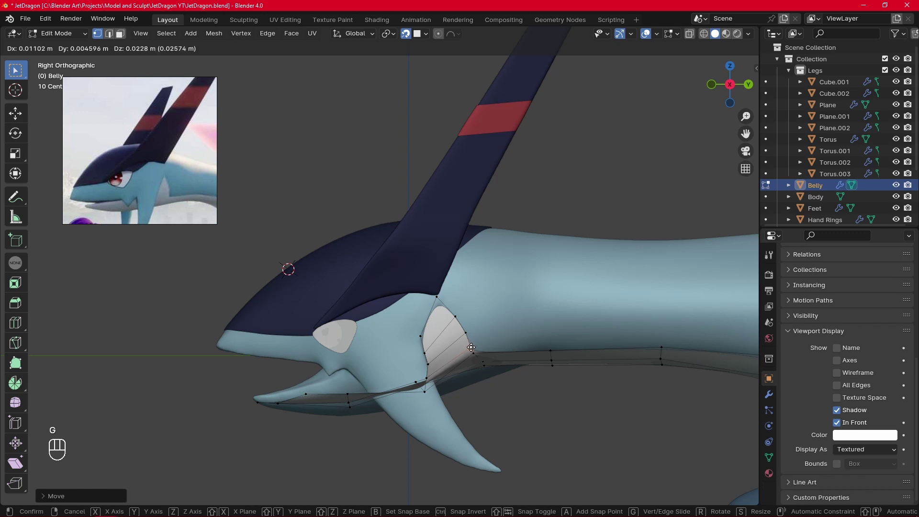
click(472, 348)
Step: Raise the belly's upper-edge vertex just behind the neck flap and adjust the flap's lower rear vertex to smooth the junction
shift+middle_drag(614, 298, 540, 274)
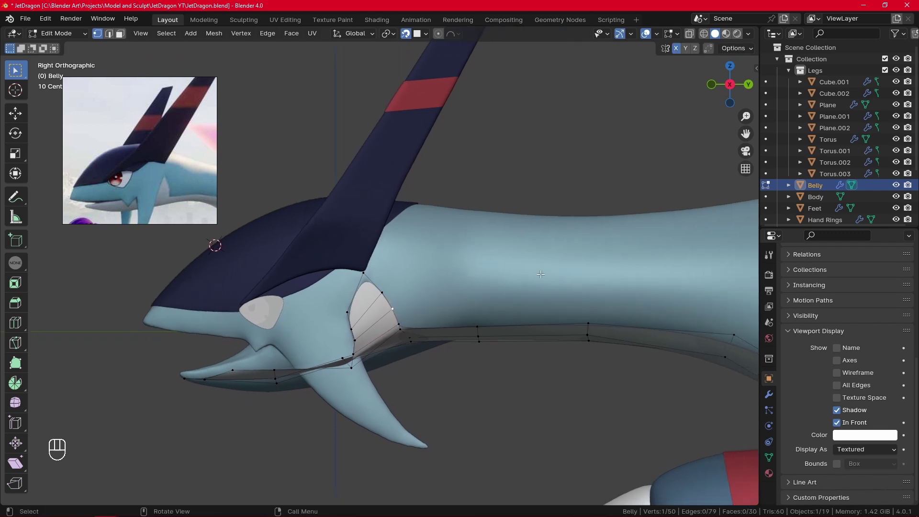
click(467, 327)
key(g)
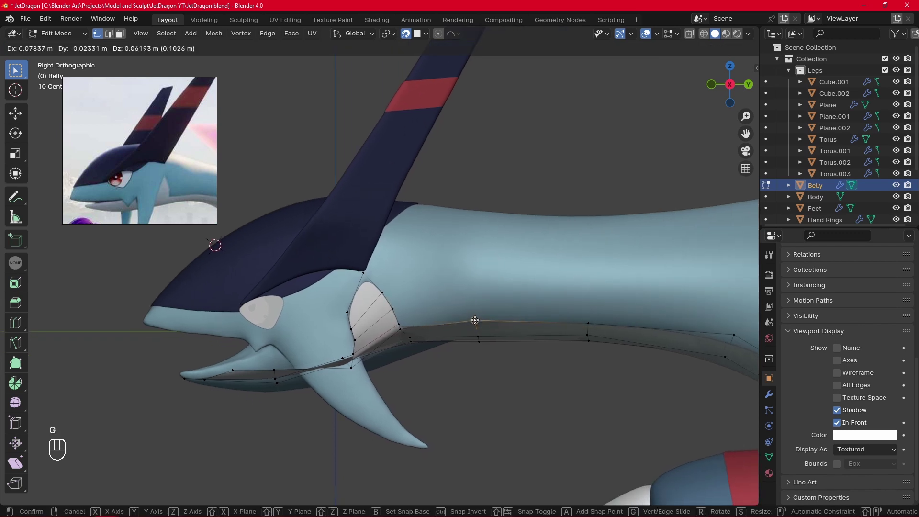
click(475, 320)
click(398, 316)
key(g)
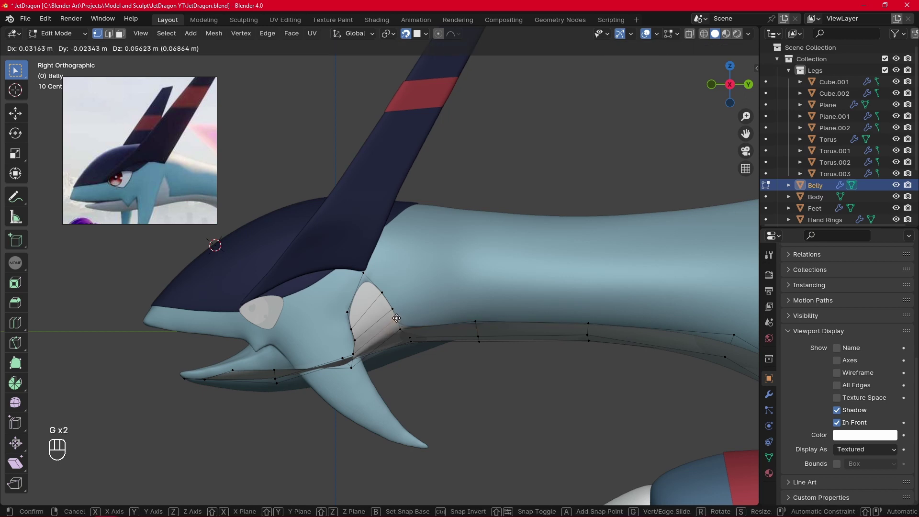
click(396, 318)
key(g)
click(401, 326)
Step: Fine-tune the next two vertices along the belly's upper edge so the border follows the neck smoothly
click(474, 320)
key(g)
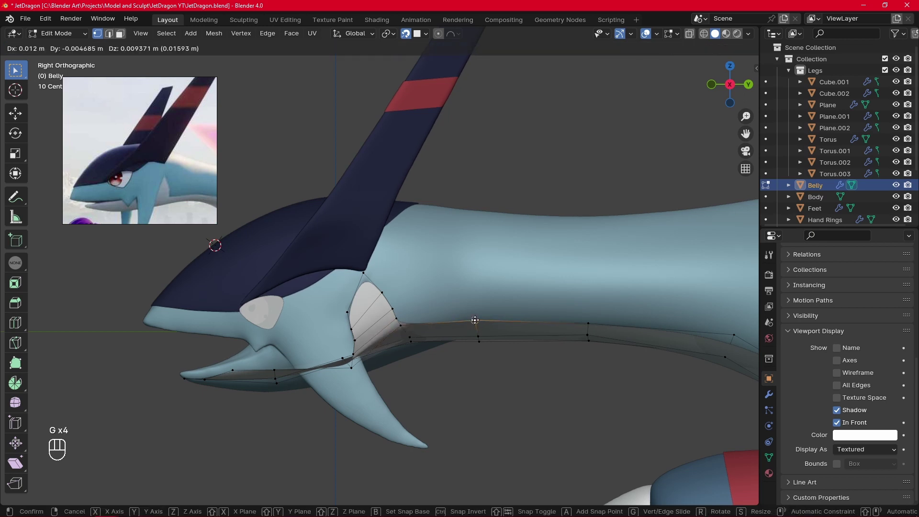
click(477, 320)
click(589, 319)
key(g)
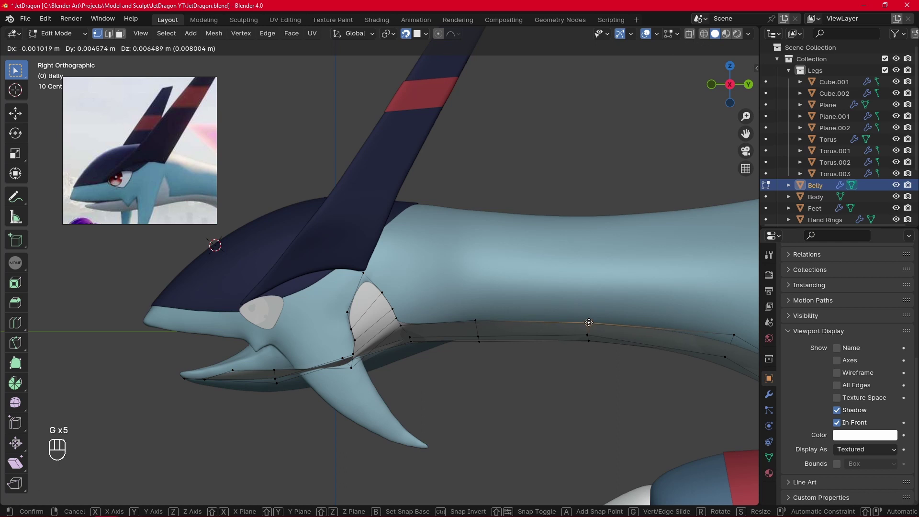
click(589, 323)
Step: Reposition the neck flap's lower front vertex and dissolve the surplus edge across the flap's base
middle_drag(565, 290, 290, 334)
key(g)
click(322, 209)
key(g)
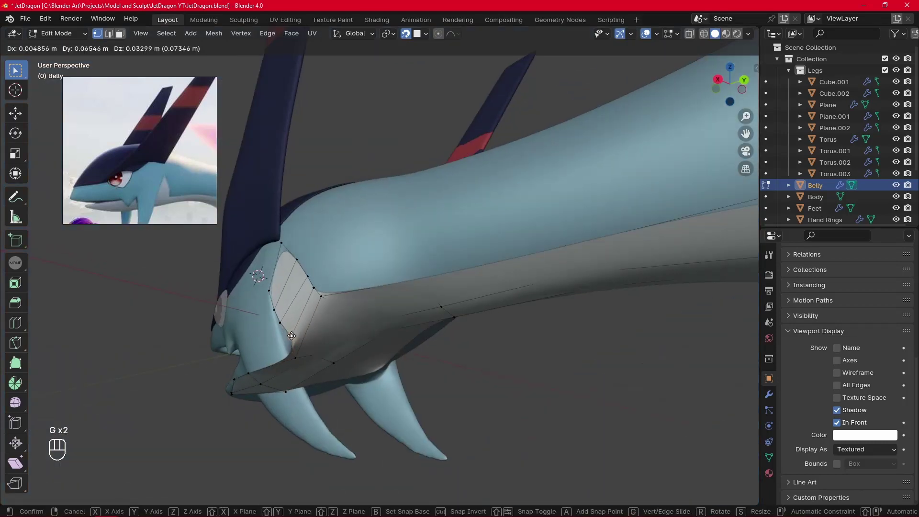
click(288, 337)
key(x)
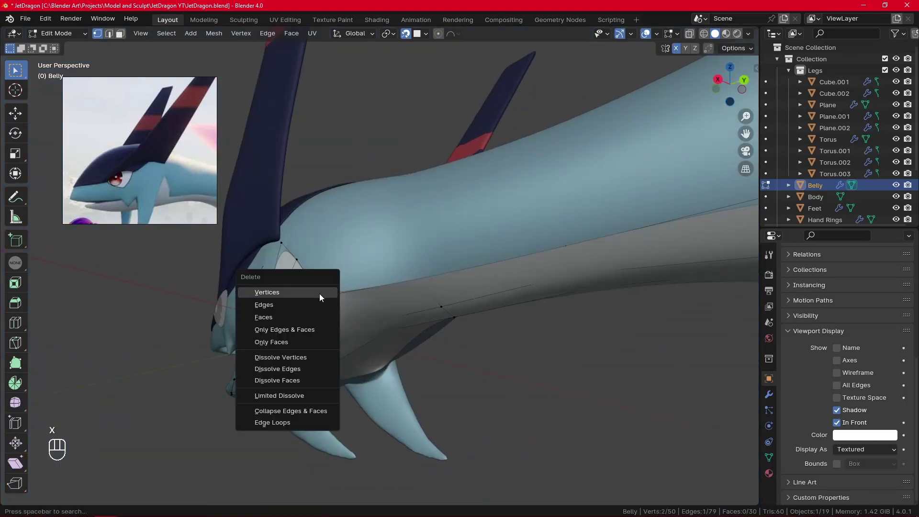
click(278, 368)
Step: From below, move the belly vertex beneath the cheek to follow the cheek's lower edge
middle_drag(278, 369, 307, 233)
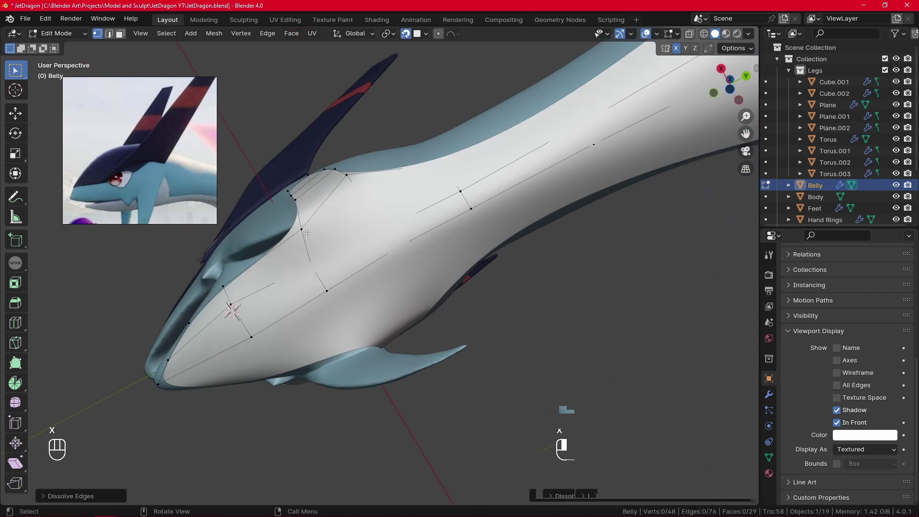
click(307, 233)
key(g)
key(g)
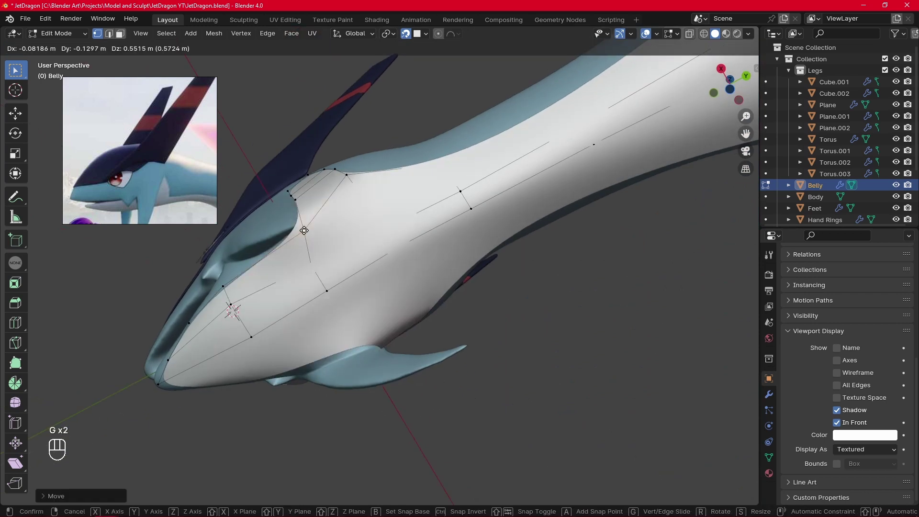
click(308, 231)
Step: In right side view, raise the belly's upper-edge vertex behind the neck flap slightly
key(KP_3)
click(496, 286)
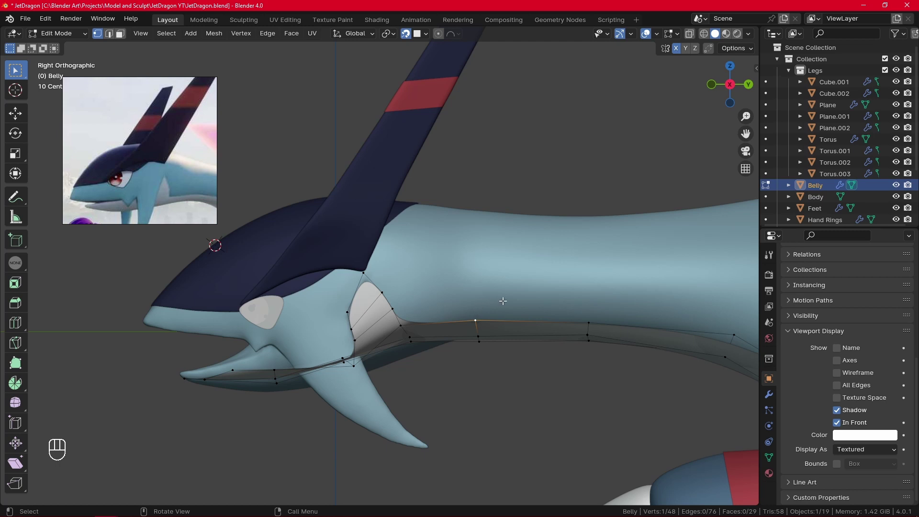
key(g)
click(477, 317)
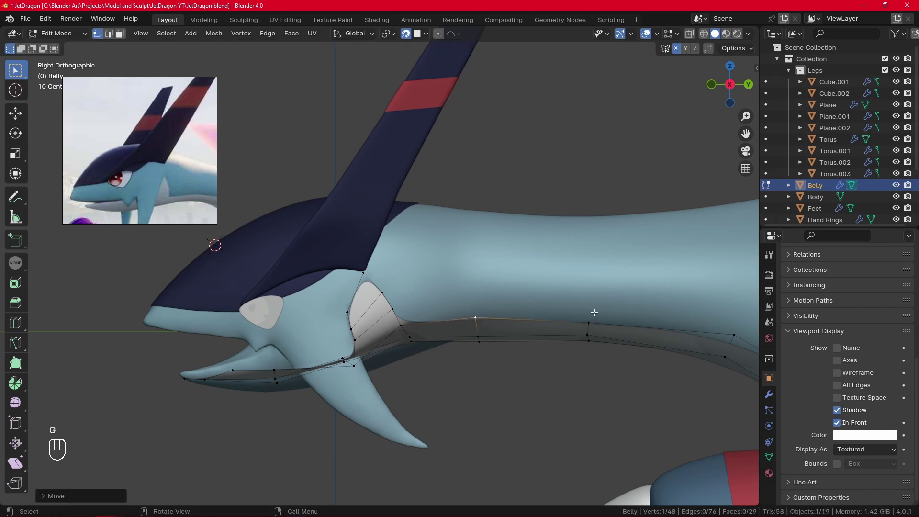
Step: From underneath, shift the inner belly vertices along the throat and neck to space the edge flow more evenly
key(Tab)
middle_drag(612, 173, 615, 286)
key(Tab)
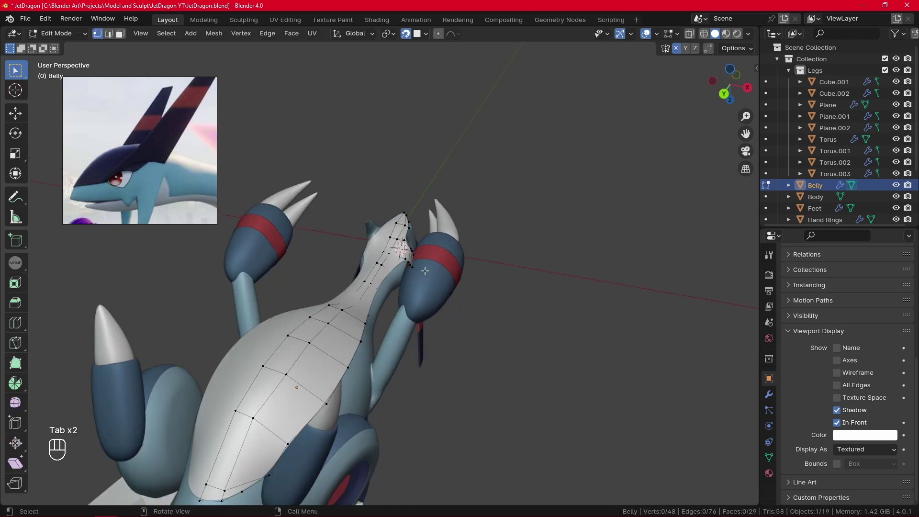
middle_drag(424, 271, 407, 279)
click(408, 278)
key(g)
click(410, 276)
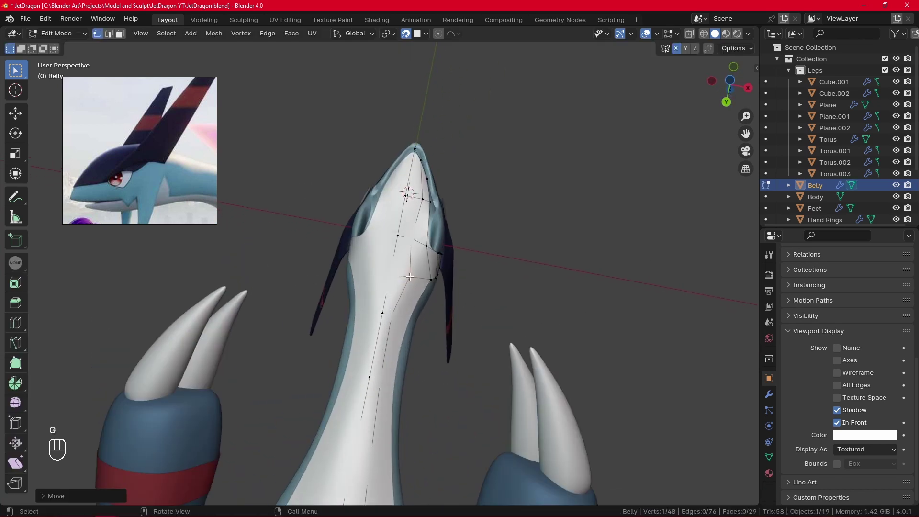
key(g)
click(398, 319)
click(385, 359)
key(g)
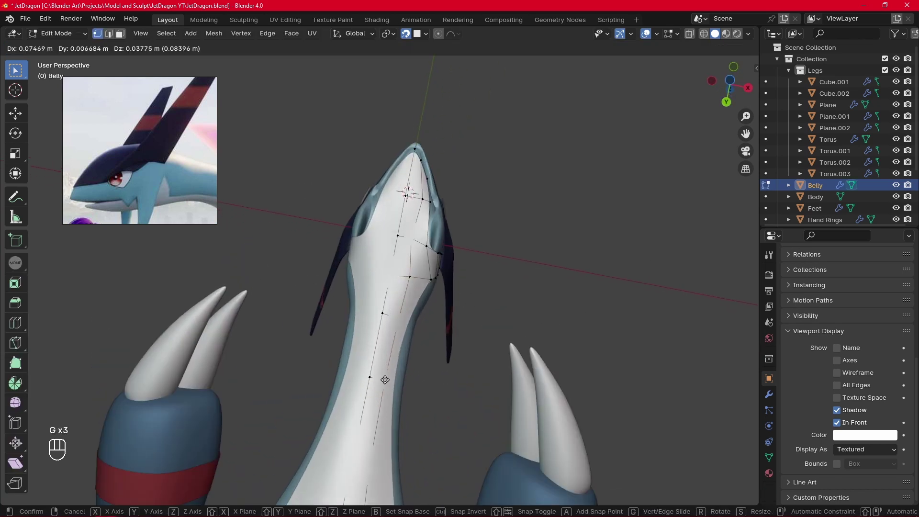
click(384, 379)
Step: Realign the inner and centreline vertices of the throat row between the cheeks
alt+drag(447, 308, 445, 347)
key(g)
click(414, 269)
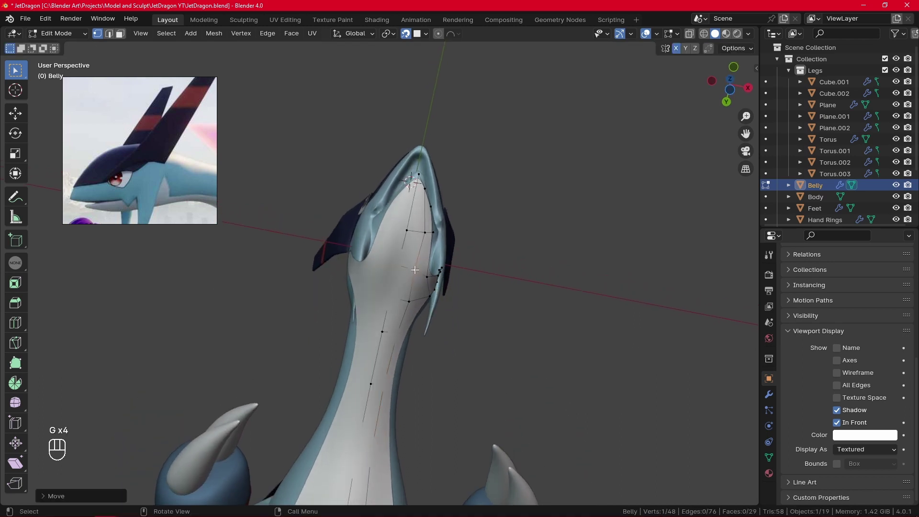
key(g)
click(401, 265)
key(g)
click(400, 266)
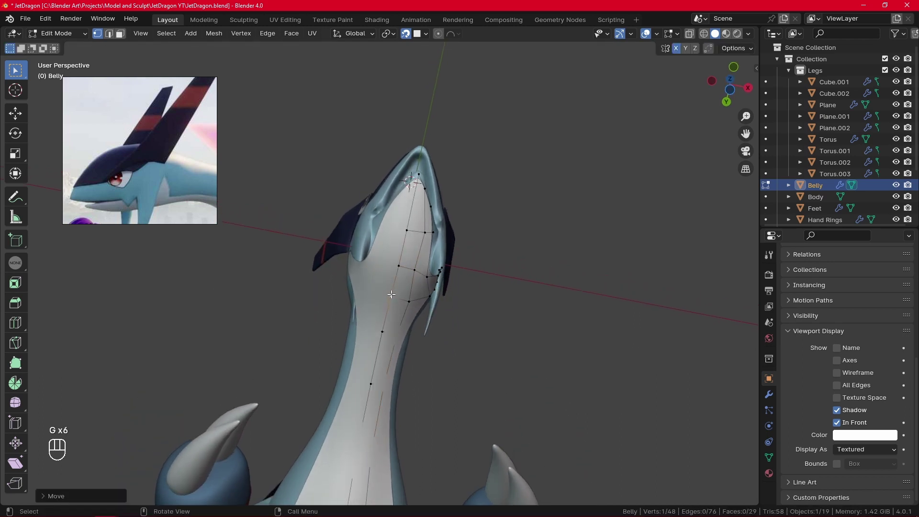
Step: Straighten the throat row by moving its middle vertex and the matching vertex in the row ahead under the jaw
middle_drag(401, 266, 412, 252)
click(411, 252)
key(g)
double_click(411, 254)
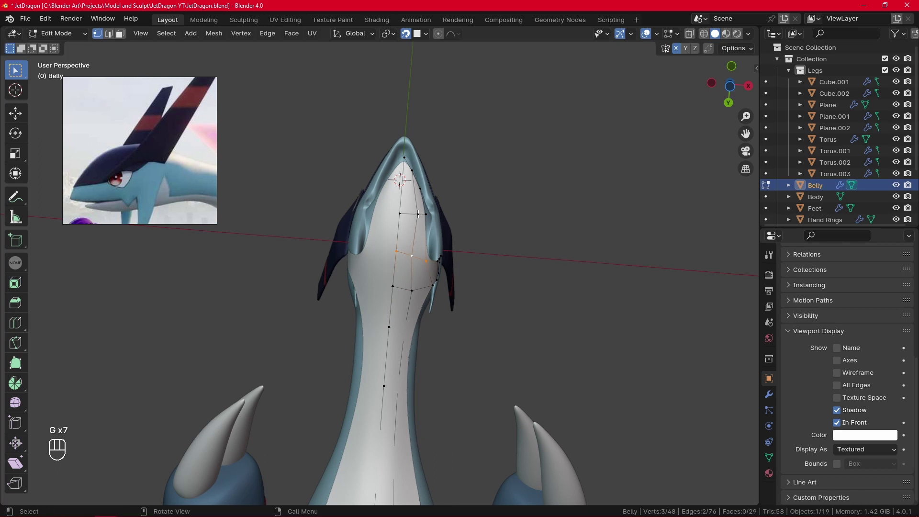
key(g)
click(416, 214)
Step: Extrude the belly's side edge under the jaw toward the mouth corner and place the new face's vertices along the cheek
scroll(411, 240, up, 3)
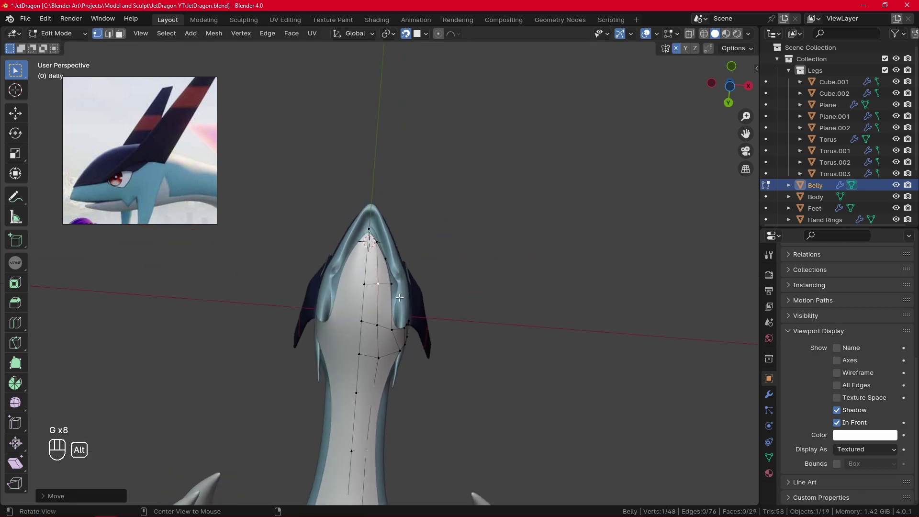
click(408, 307)
alt+drag(408, 307, 426, 311)
key(e)
click(438, 331)
click(413, 371)
key(g)
click(435, 372)
key(g)
click(447, 272)
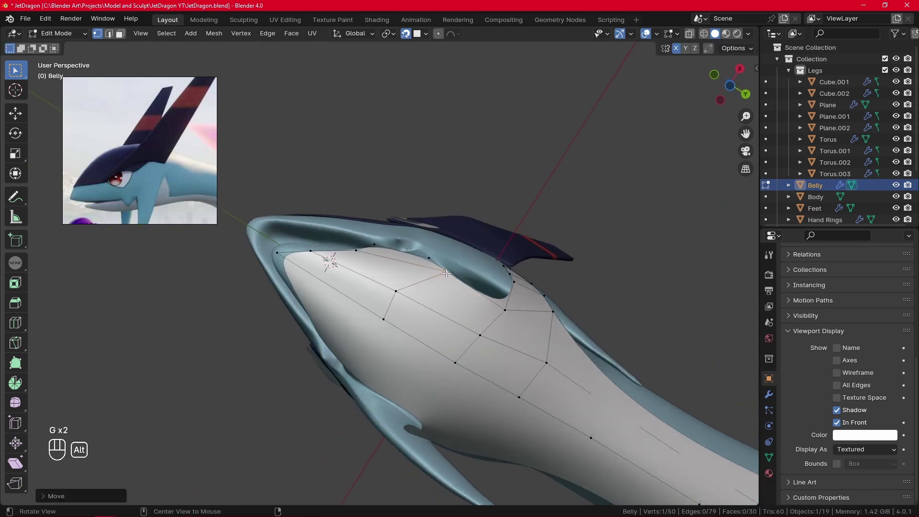
Step: Move the new face's upper vertex into the corner of the mouth where the jaw meets the cheek
middle_drag(447, 272, 415, 321)
key(g)
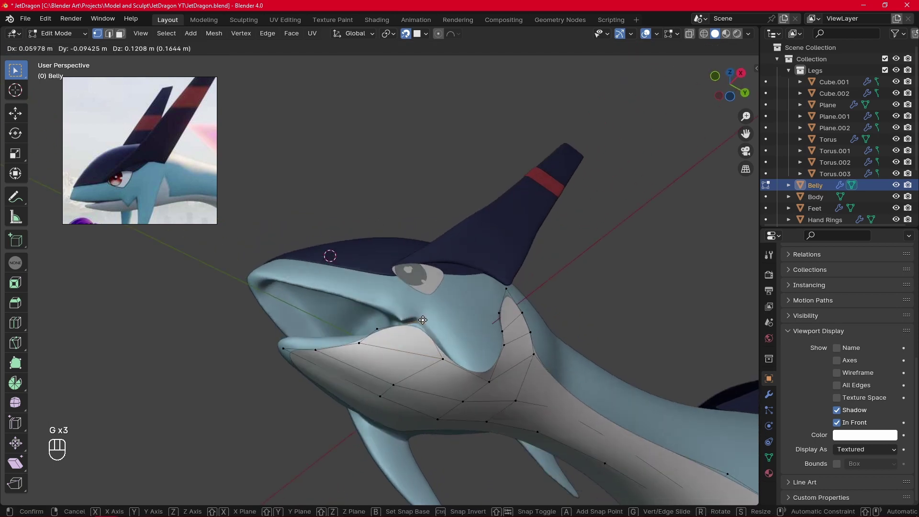
click(421, 321)
key(g)
click(410, 322)
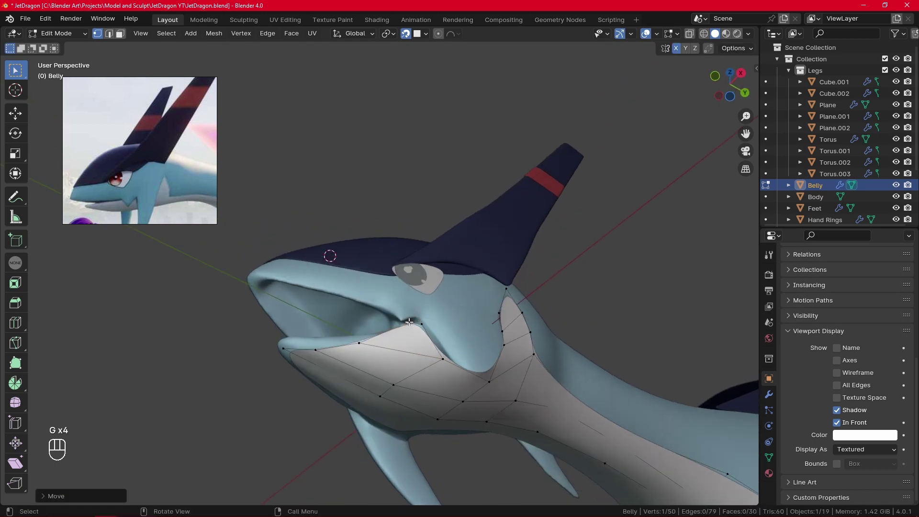
mouse_move(409, 322)
alt+mouse_down()
mouse_move(401, 341)
mouse_move(405, 306)
alt+mouse_up()
click(442, 387)
key(g)
click(434, 372)
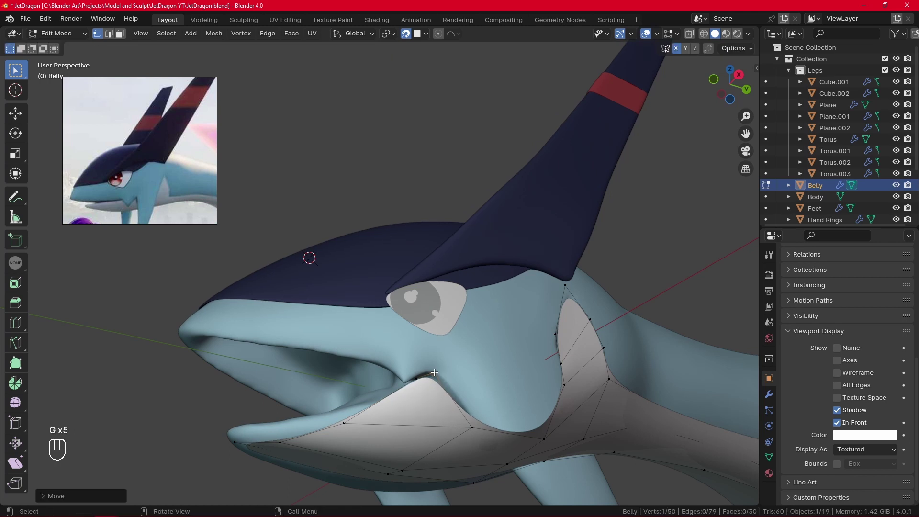
Step: Add a loop cut across the new mouth-corner face and fit the vertex ahead of it to the lower jaw's rim
middle_drag(434, 372, 358, 375)
key(g)
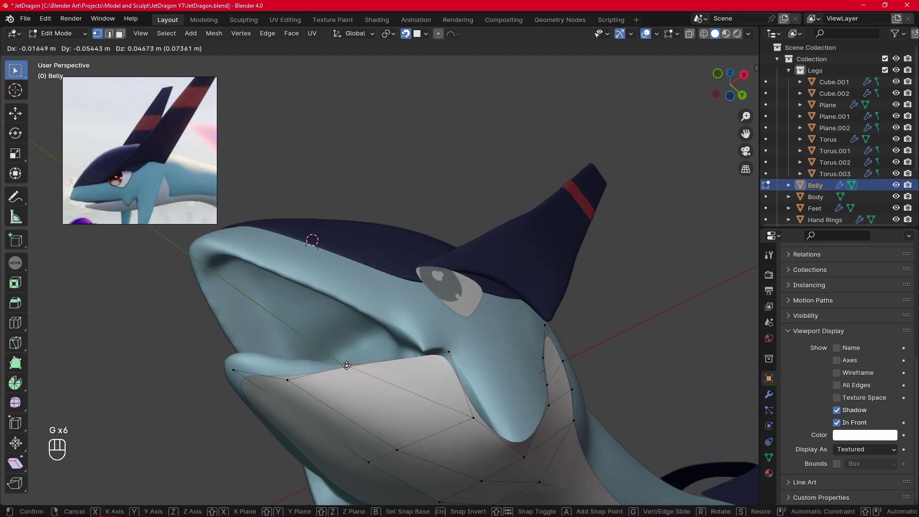
click(355, 376)
key(ctrl+r)
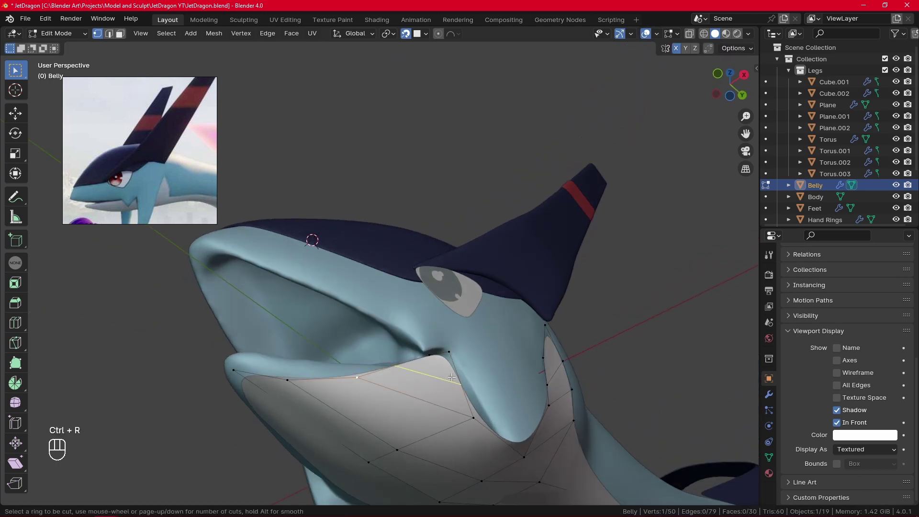
click(445, 375)
click(420, 366)
click(358, 376)
key(g)
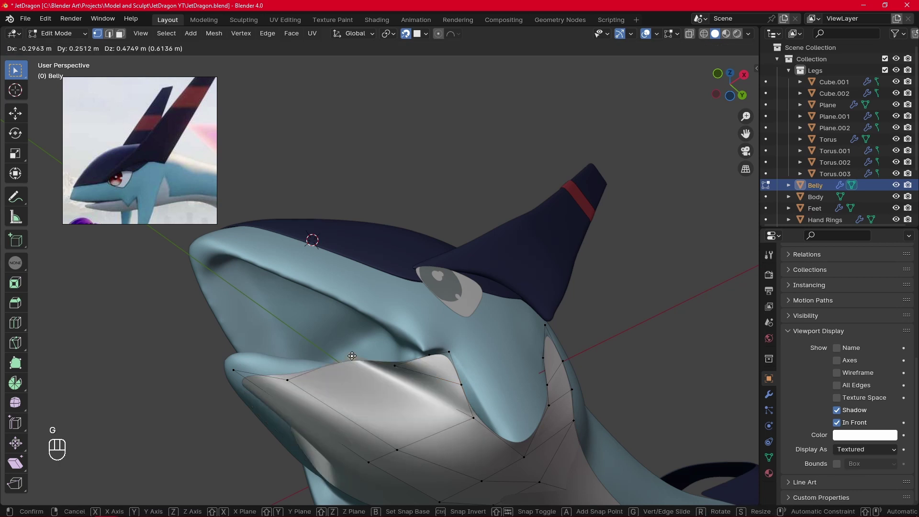
click(355, 371)
Step: Move the belly's front side vertex up onto the rim of the lower jaw
alt+shift+drag(376, 428, 430, 368)
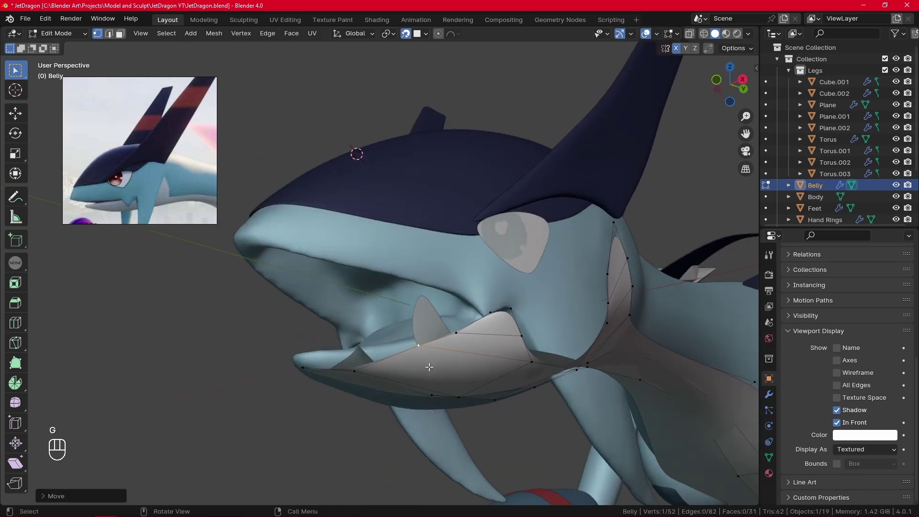
click(374, 372)
alt+drag(375, 372, 367, 327)
key(g)
click(364, 307)
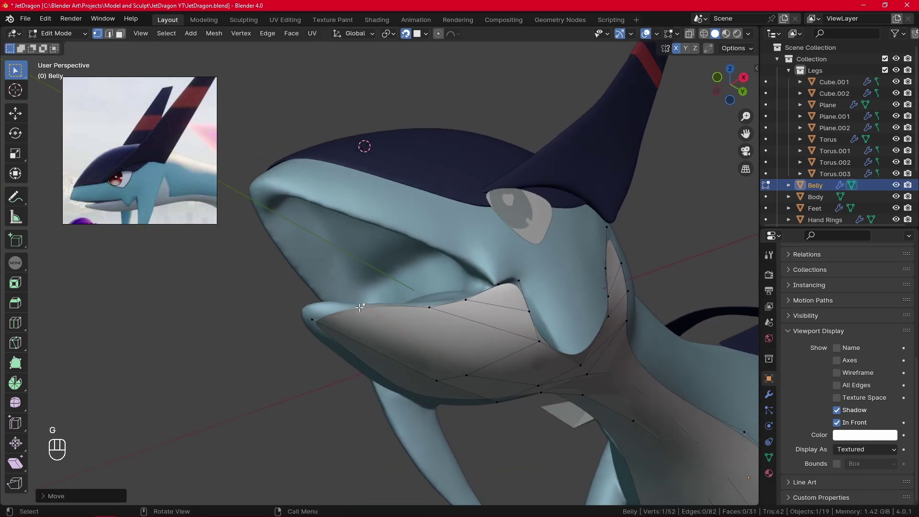
alt+middle_drag(364, 307, 456, 248)
key(g)
click(360, 314)
Step: Add a loop cut across the belly under the jaw and adjust its centre and neighbouring vertices to even the spacing
key(ctrl+r)
click(518, 232)
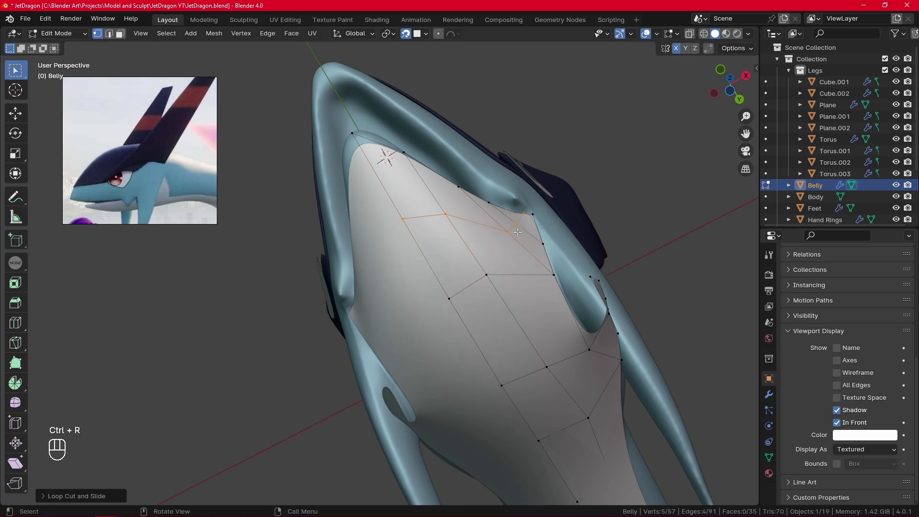
click(402, 220)
key(g)
click(407, 221)
click(449, 215)
key(g)
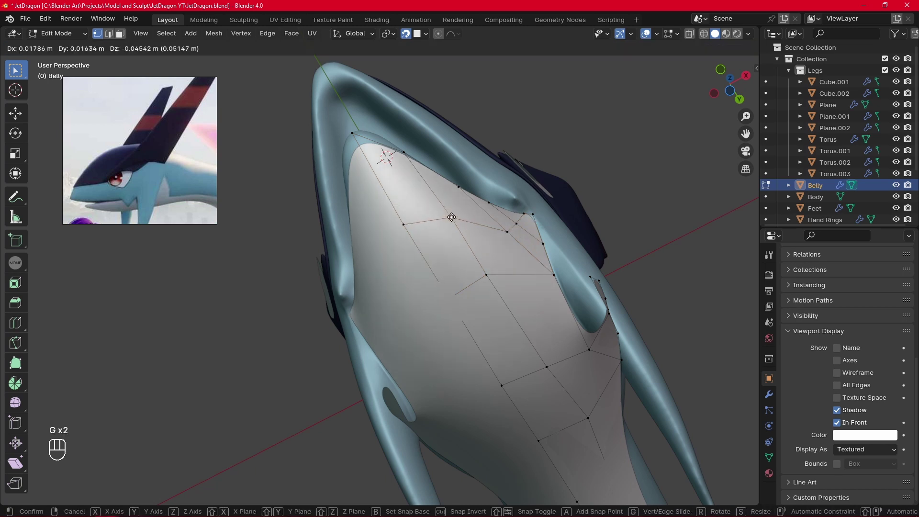
click(452, 217)
Step: Adjust the new loop's outer vertices near the mouth corner to smooth the belly's edge along the cheek
alt+middle_drag(511, 230, 523, 270)
click(496, 296)
key(g)
click(495, 294)
click(505, 277)
key(g)
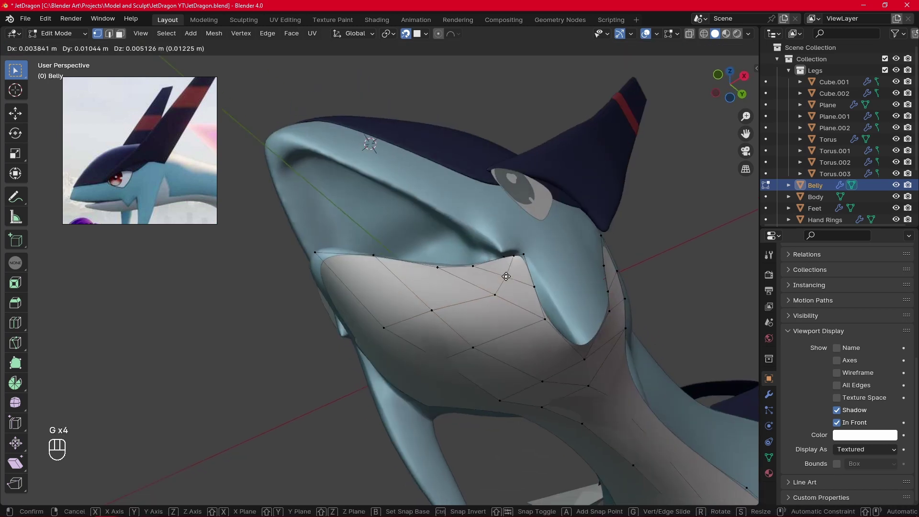
click(506, 276)
key(g)
click(518, 254)
Step: Try extruding the belly's jaw rim edge inward as a lip, scaling it to about 0.7 and repositioning it inside the mouth
alt+middle_drag(518, 255, 541, 341)
click(461, 345)
key(e)
right_click(545, 339)
key(s)
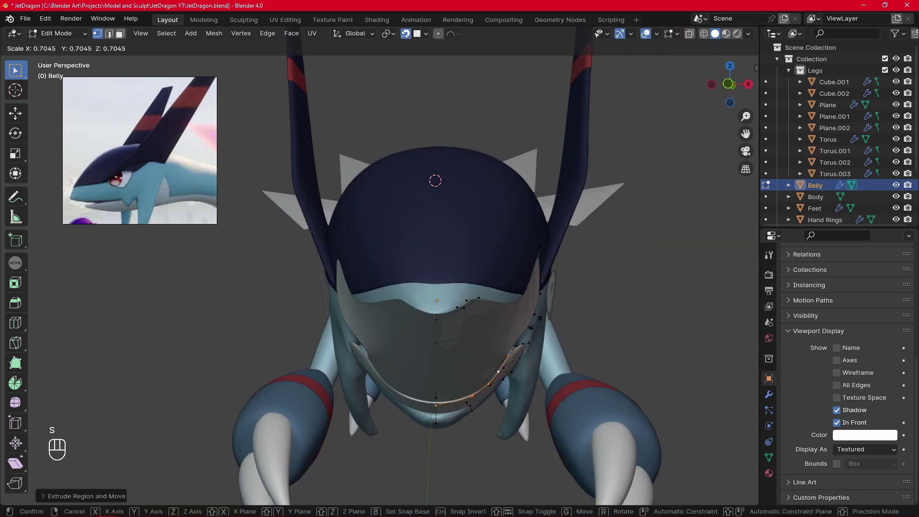
click(533, 324)
key(g)
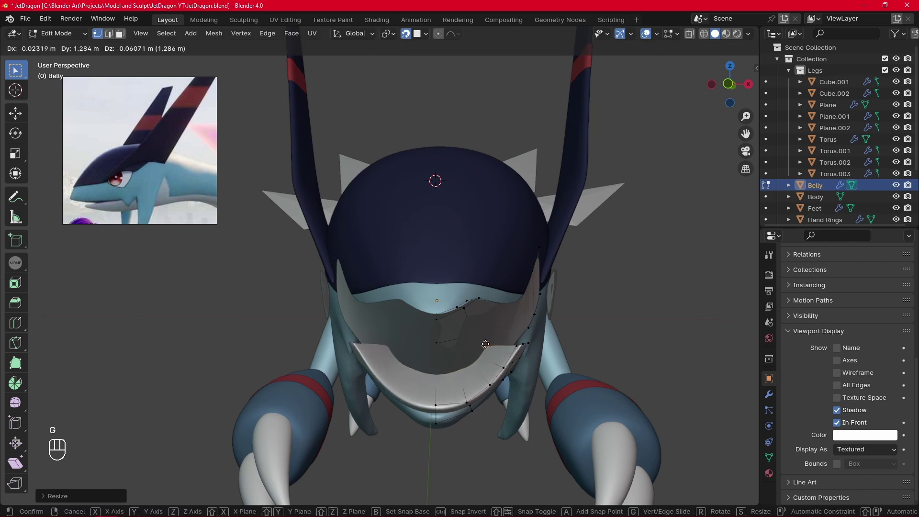
click(485, 344)
alt+middle_drag(486, 344, 492, 303)
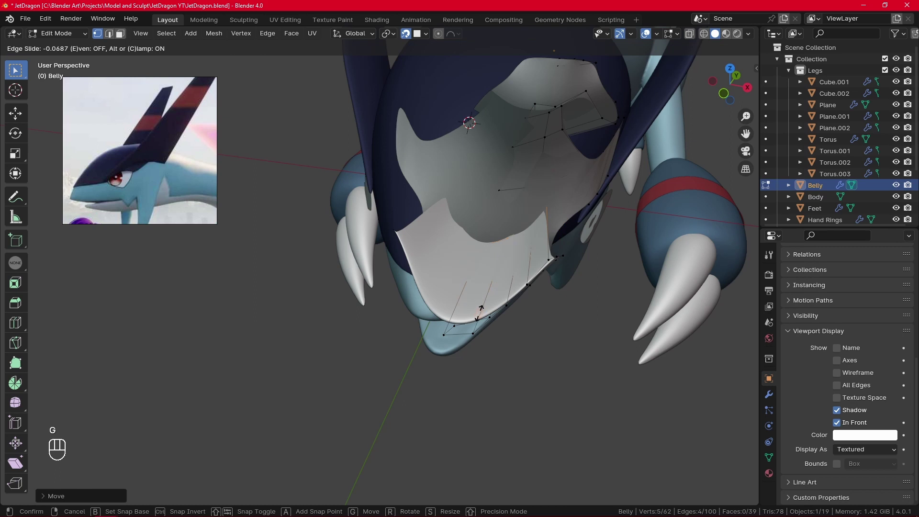
click(481, 309)
Step: Add a loop cut across the belly near the chin and move the front centre vertex toward the lower jaw's tip
middle_drag(481, 309, 499, 179)
click(526, 219)
click(524, 223)
key(ctrl+r)
click(470, 300)
click(467, 307)
key(g)
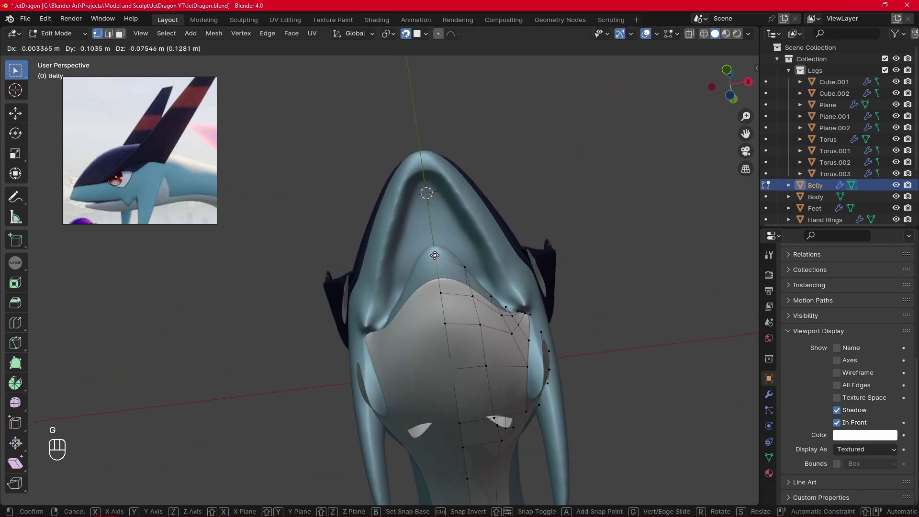
click(434, 254)
Step: Delete both vertex rows of the lip extruded inside the mouth
alt+drag(461, 234, 472, 294)
middle_drag(472, 295, 461, 292)
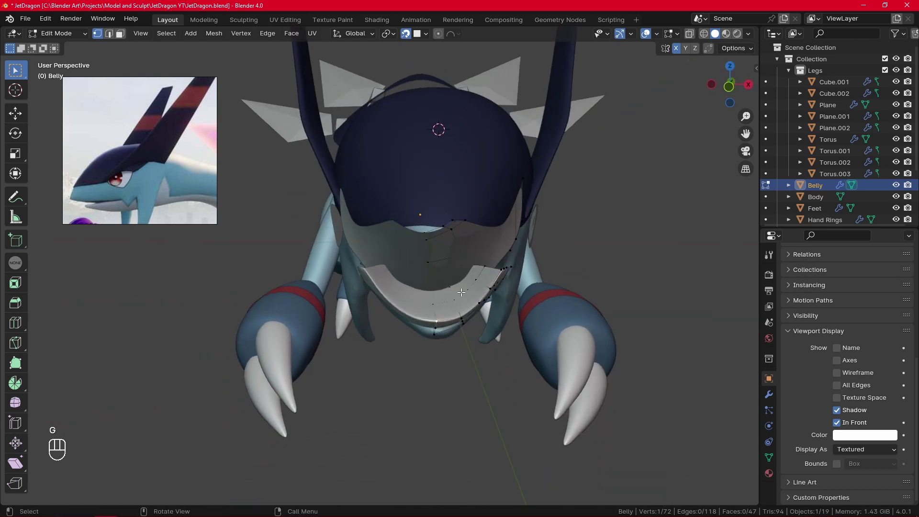
key(x)
click(415, 214)
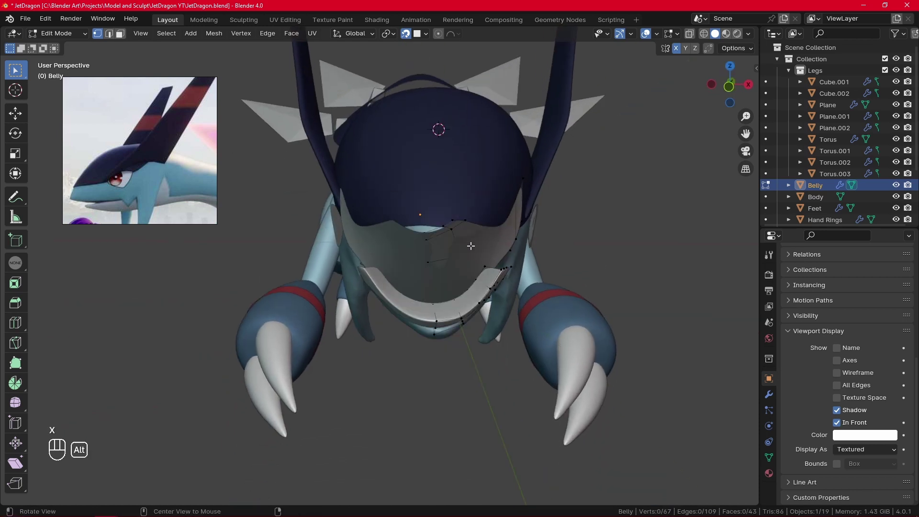
middle_drag(457, 220, 448, 279)
key(g)
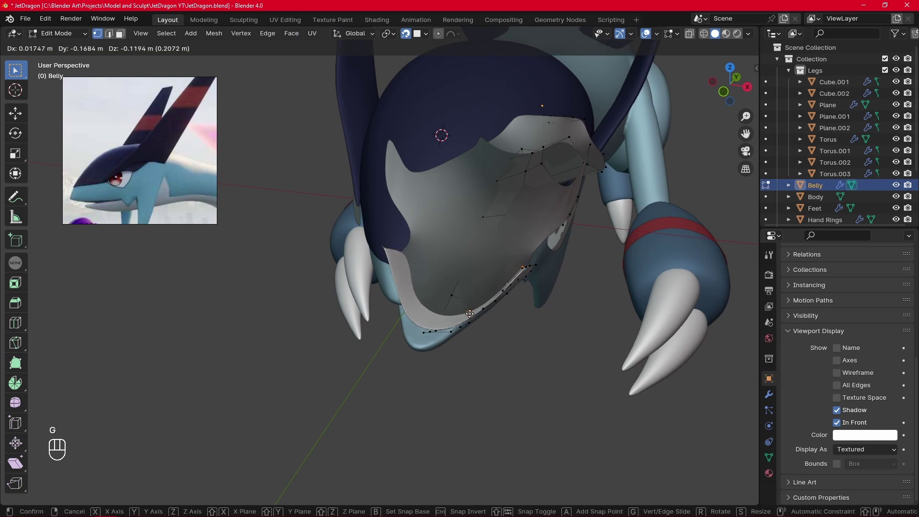
right_click(470, 286)
key(x)
click(470, 290)
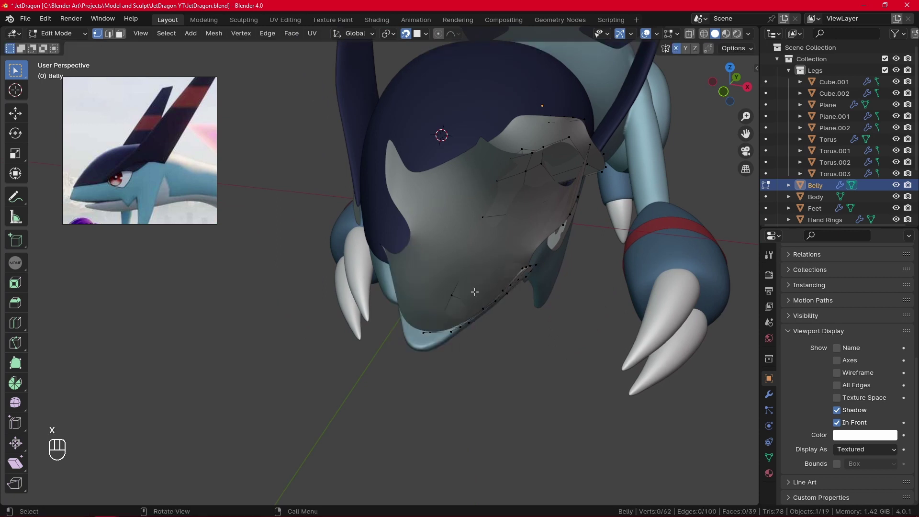
Step: Move the two frontmost vertices of the belly mesh forward beneath the lower jaw
middle_drag(476, 292, 419, 232)
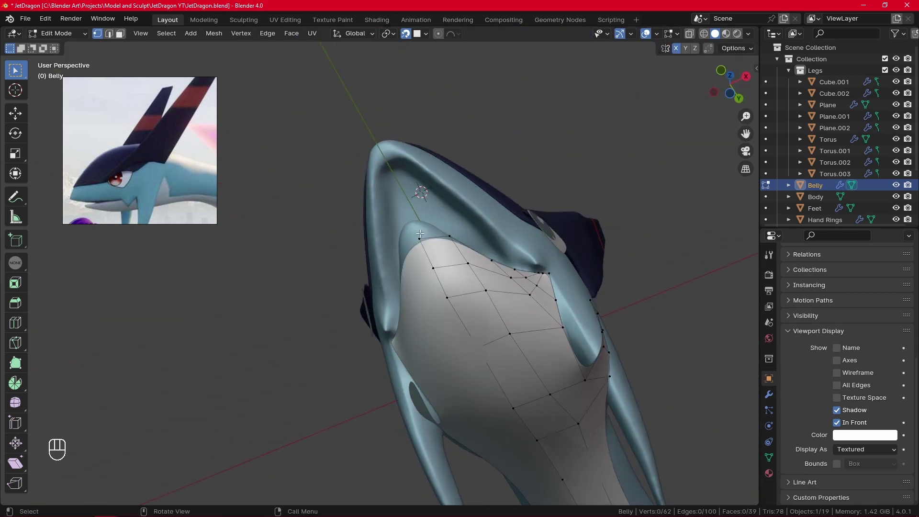
click(415, 228)
key(g)
click(434, 229)
key(g)
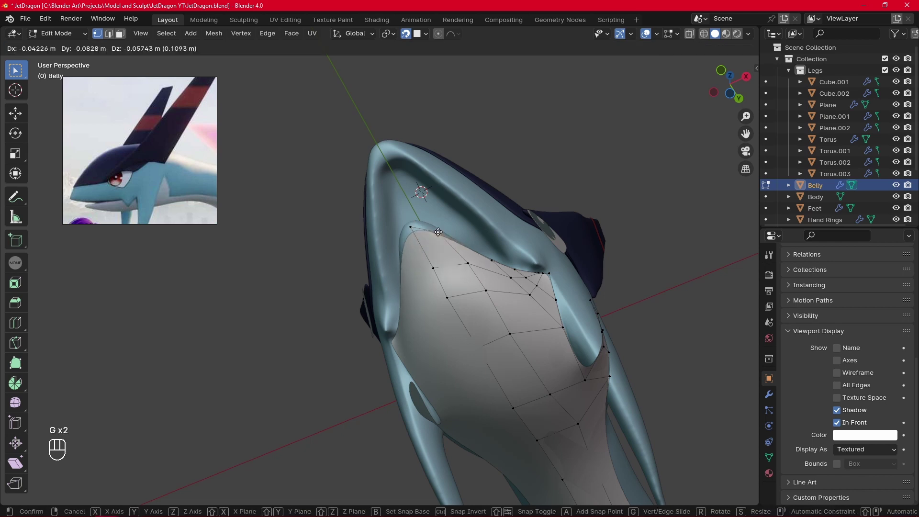
Step: Reposition the belly's throat vertices along the centre line and beside it to even out the mesh
middle_drag(434, 229, 451, 312)
key(g)
key(g)
click(451, 317)
click(473, 367)
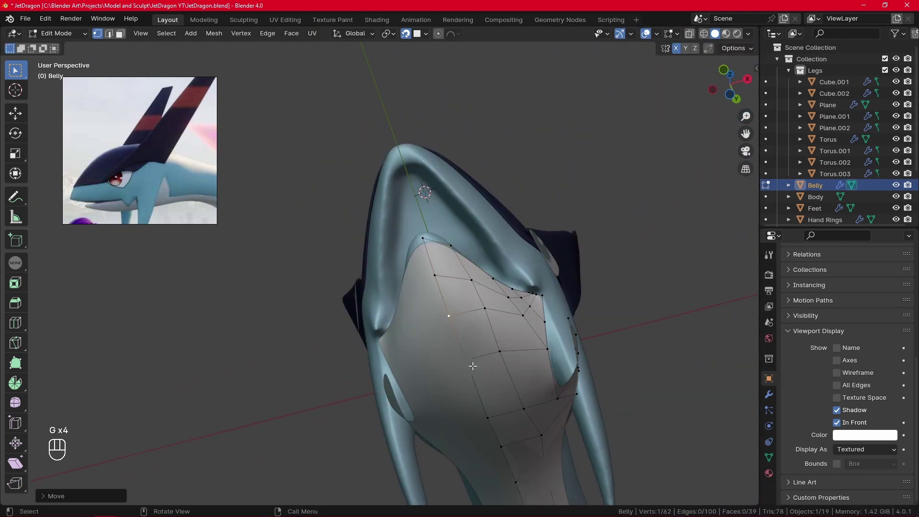
key(g)
click(470, 364)
key(g)
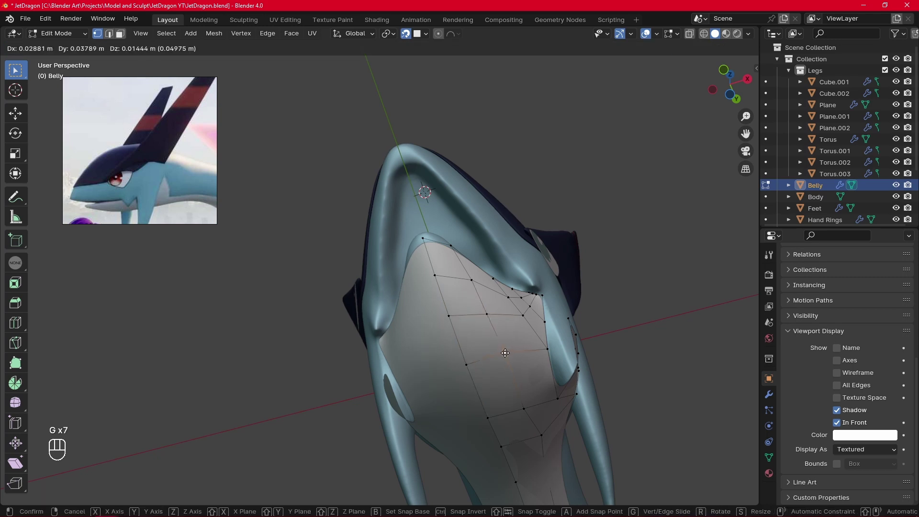
Step: Collapse the belly's Mirror and Subdivision modifiers and enable the Smooth modifier's display in Edit Mode
alt+middle_drag(506, 351, 452, 395)
alt+middle_drag(660, 229, 622, 242)
ctrl+middle_drag(622, 242, 521, 394)
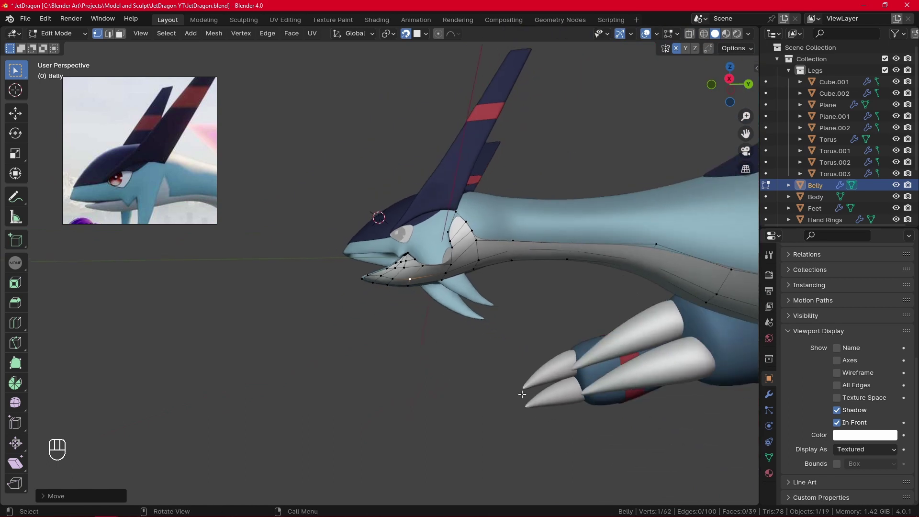
click(438, 385)
alt+middle_drag(437, 384, 362, 288)
alt+shift+middle_drag(362, 288, 400, 300)
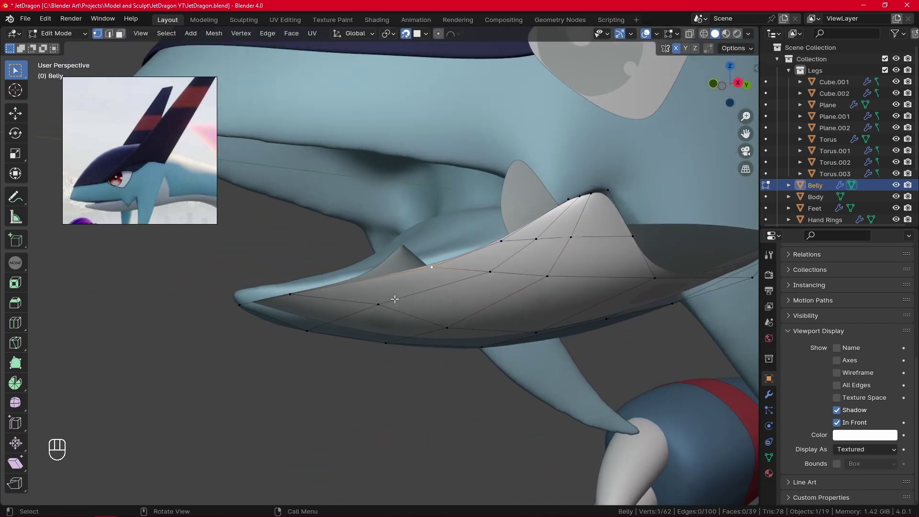
click(769, 395)
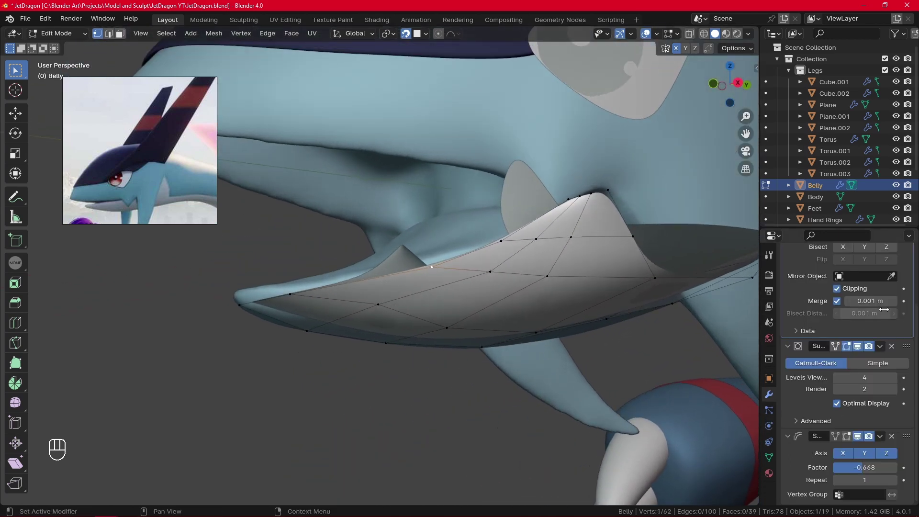
scroll(909, 320, up, 4)
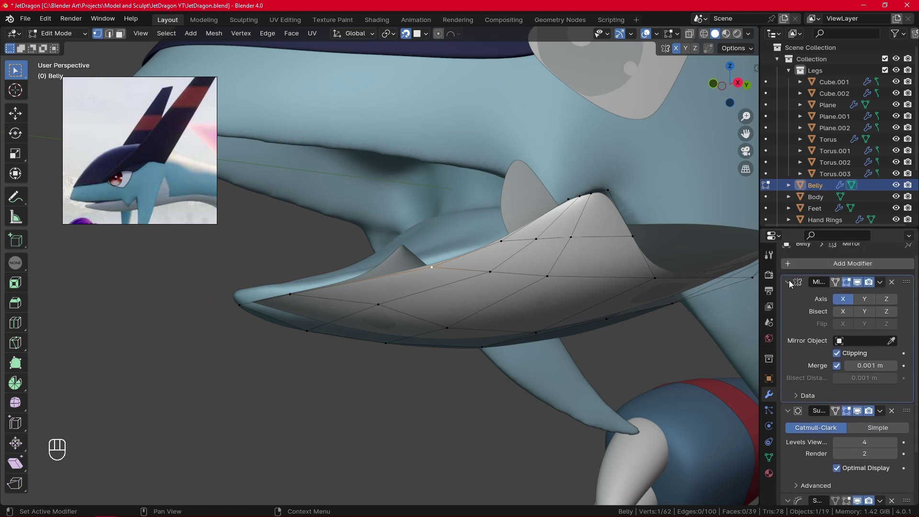
click(789, 283)
click(790, 306)
click(846, 321)
Step: Extrude the belly's upper edge from the jaw tip to the mouth corner and move it up onto the lip
alt+middle_drag(513, 355, 555, 290)
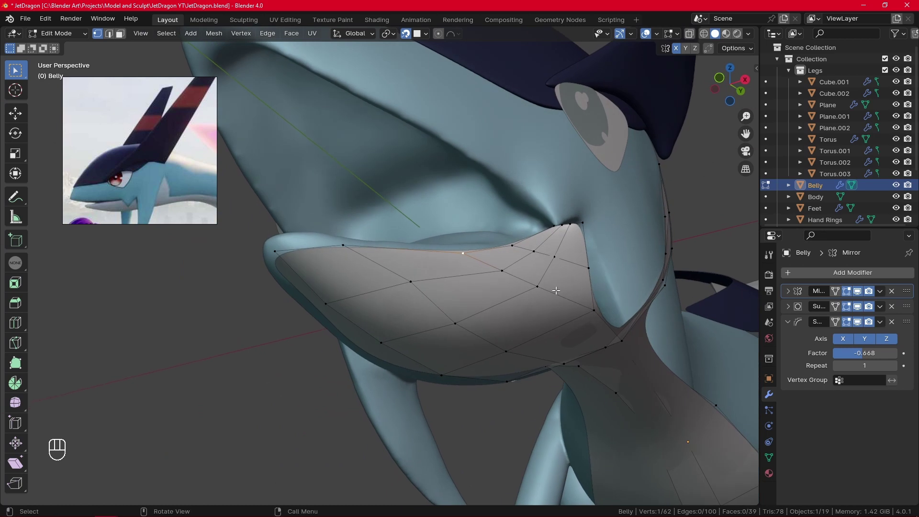
alt+middle_drag(542, 325, 538, 283)
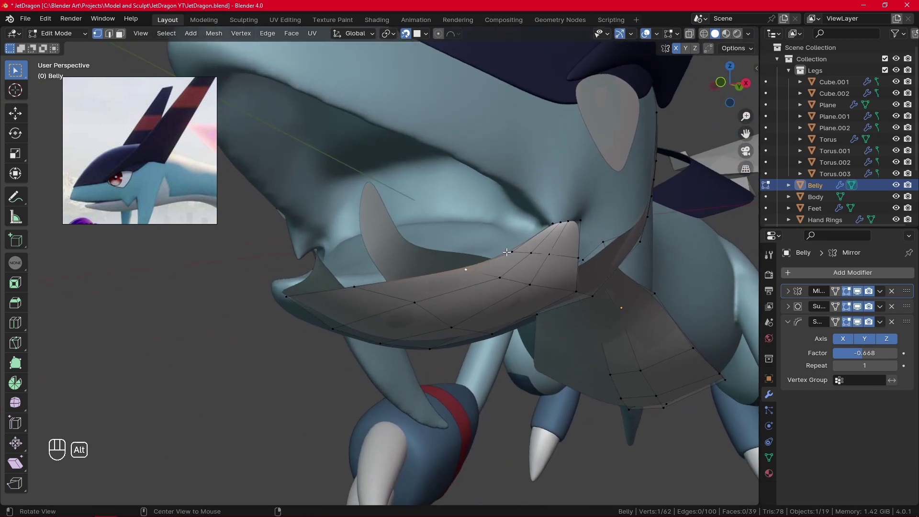
alt+middle_drag(507, 252, 386, 316)
alt+drag(553, 241, 574, 256)
ctrl+click(541, 221)
key(e)
click(528, 281)
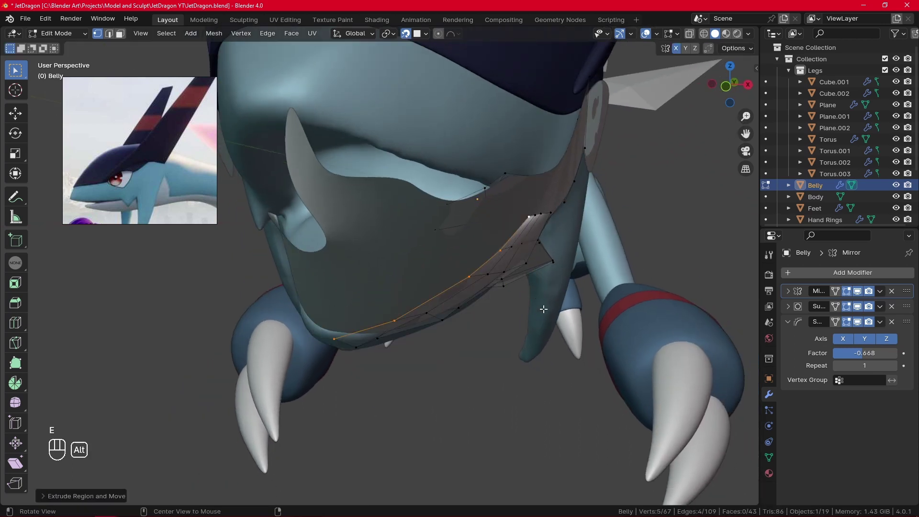
alt+middle_drag(528, 280, 406, 313)
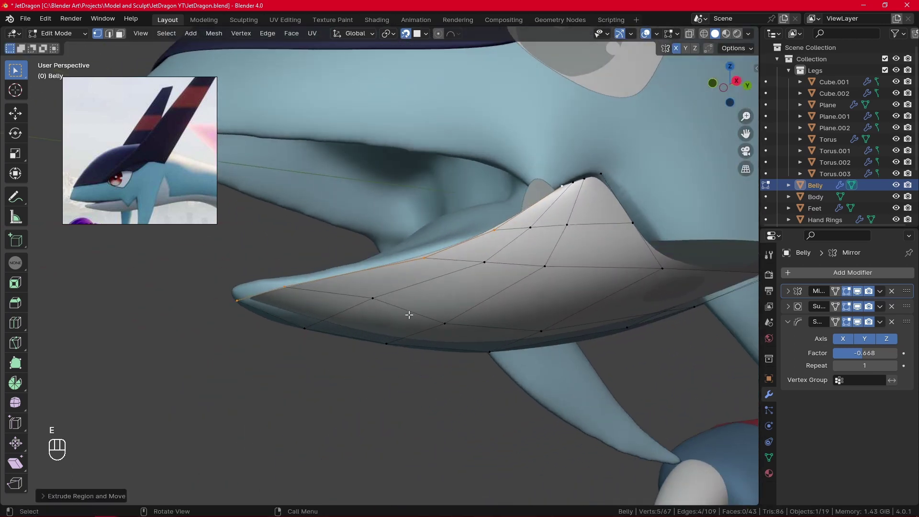
key(g)
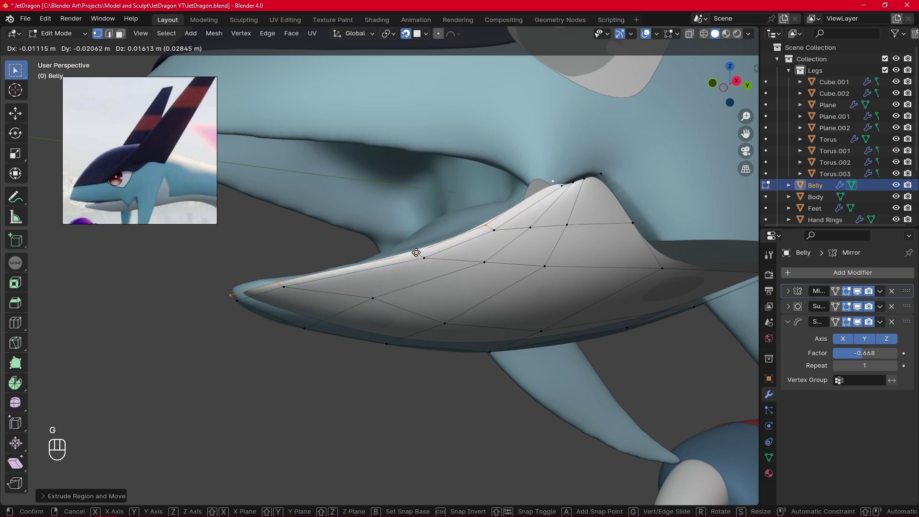
click(416, 253)
click(416, 251)
Step: Move the extruded edge's mouth-corner vertex and its neighbour inward along the lip
alt+drag(418, 253, 462, 254)
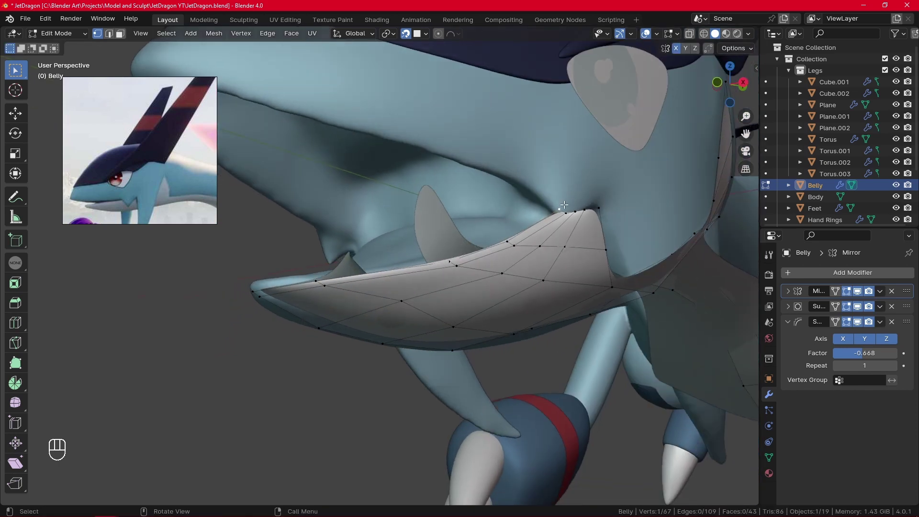
click(560, 208)
key(g)
click(552, 213)
alt+middle_drag(552, 213, 488, 248)
key(g)
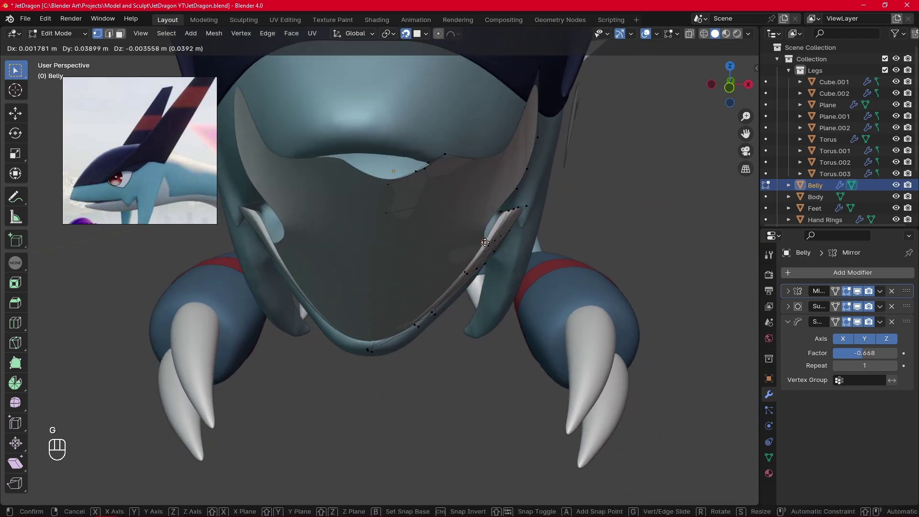
click(485, 243)
Step: Shift the extruded edge's mid-jaw vertices inward so the strip wraps over the lip
click(465, 270)
key(g)
click(461, 272)
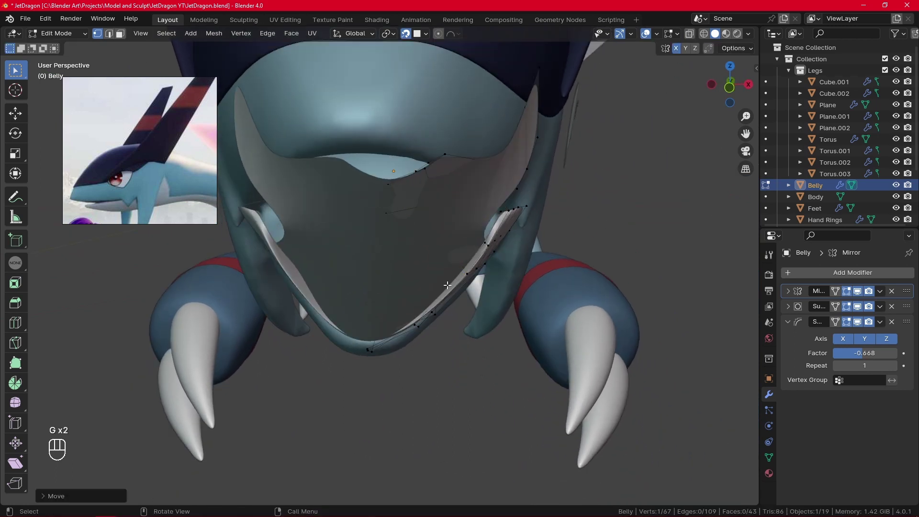
middle_drag(428, 304, 446, 215)
key(g)
click(452, 263)
key(g)
click(457, 257)
Step: Turn off the In Front viewport display for the belly
click(768, 378)
scroll(814, 383, down, 8)
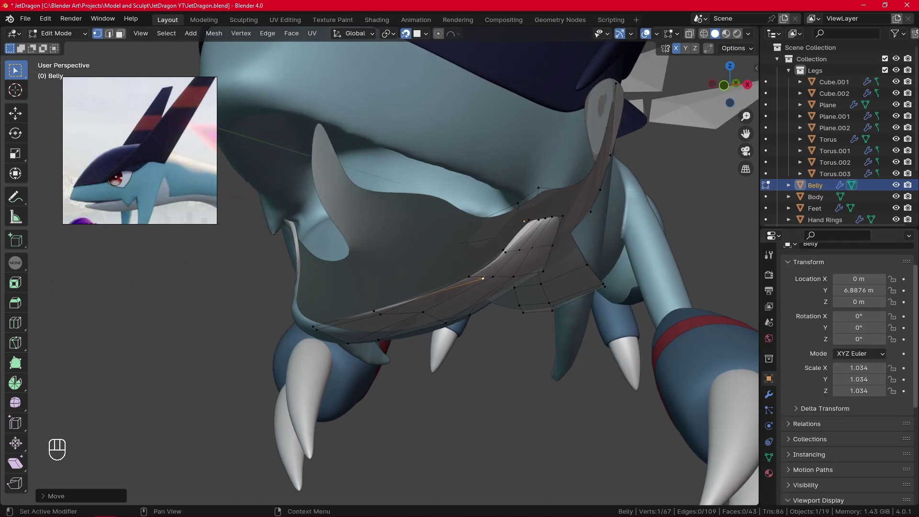
click(836, 422)
Step: Move the lip edge's middle and front side vertices inward over the lower jaw's surface
alt+drag(522, 320, 546, 353)
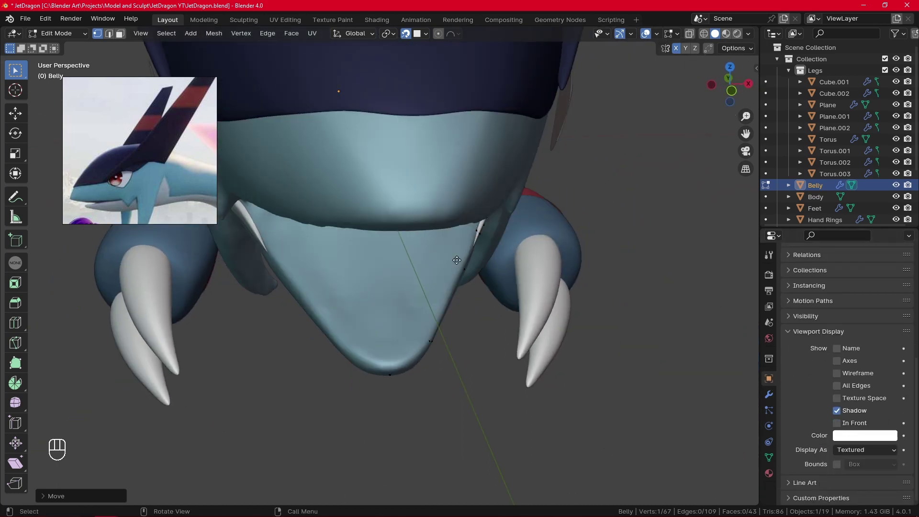
key(g)
click(455, 278)
alt+middle_drag(455, 278, 424, 320)
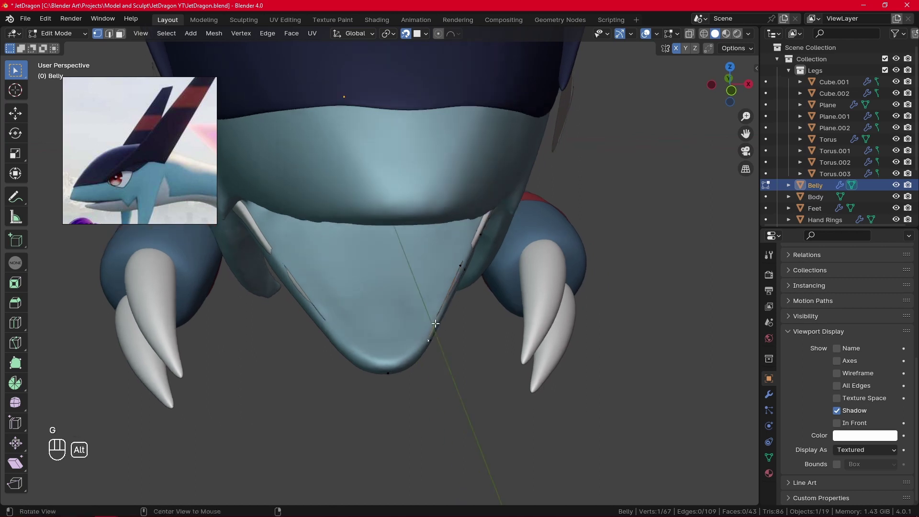
key(g)
click(425, 337)
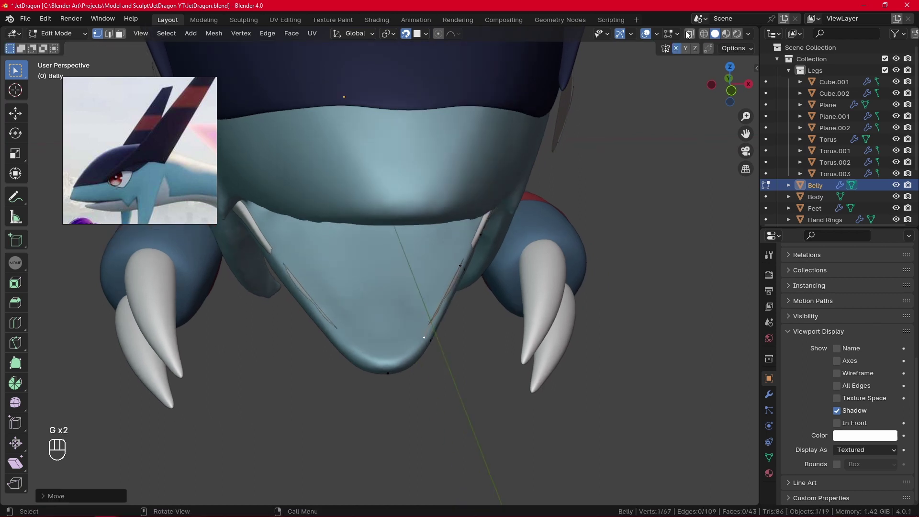
Step: Using X-ray to find it, move the lip edge's centre vertex at the jaw tip slightly upward
key(alt+z)
alt+middle_drag(424, 337, 378, 349)
click(378, 350)
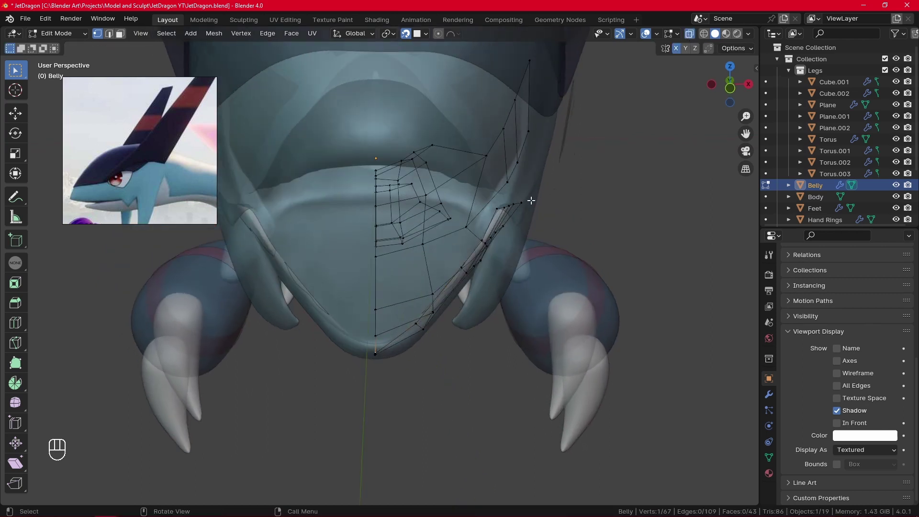
alt+middle_drag(498, 225, 321, 302)
alt+middle_drag(406, 263, 377, 351)
key(alt+z)
key(g)
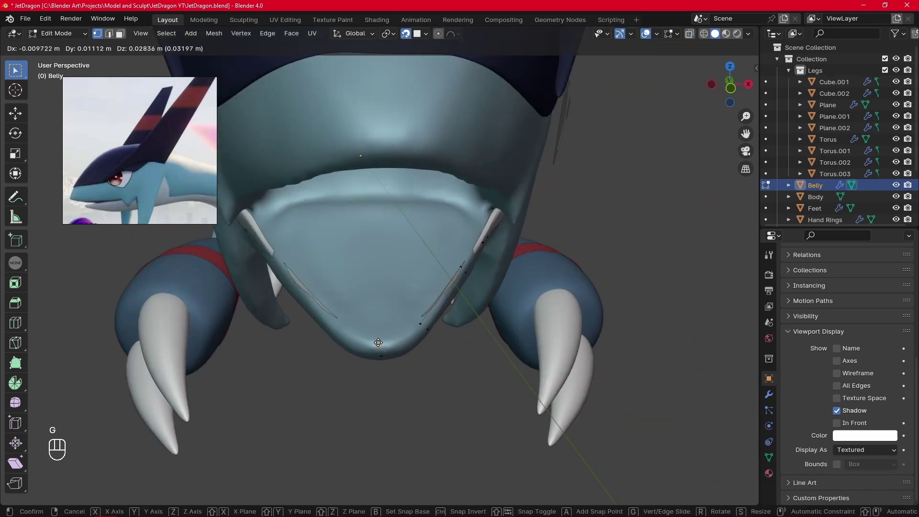
click(378, 342)
Step: Adjust the lip edge's vertex at the mouth corner, moving it slightly rearward
alt+middle_drag(497, 254, 492, 220)
key(alt+z)
key(alt+z)
key(g)
key(g)
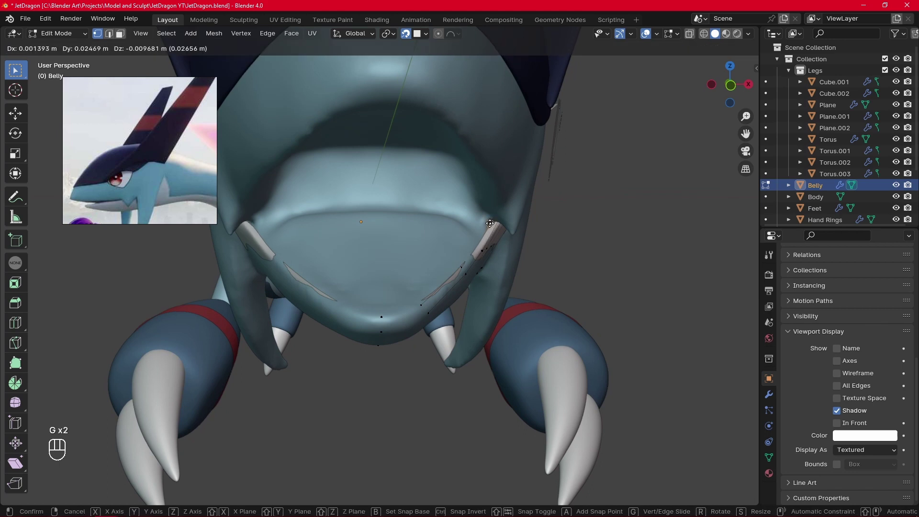
click(489, 224)
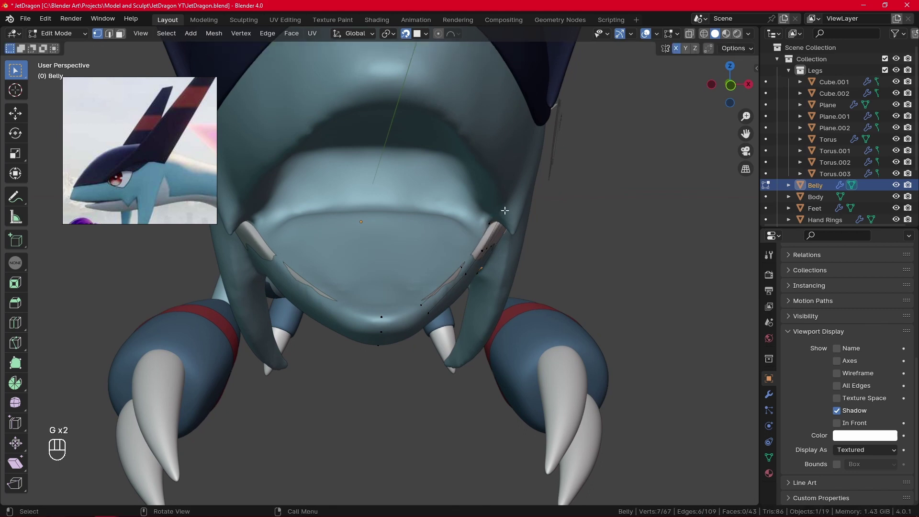
Step: With X-ray on, extrude the whole lip edge inward over the mouth floor and position the new edge
key(alt+z)
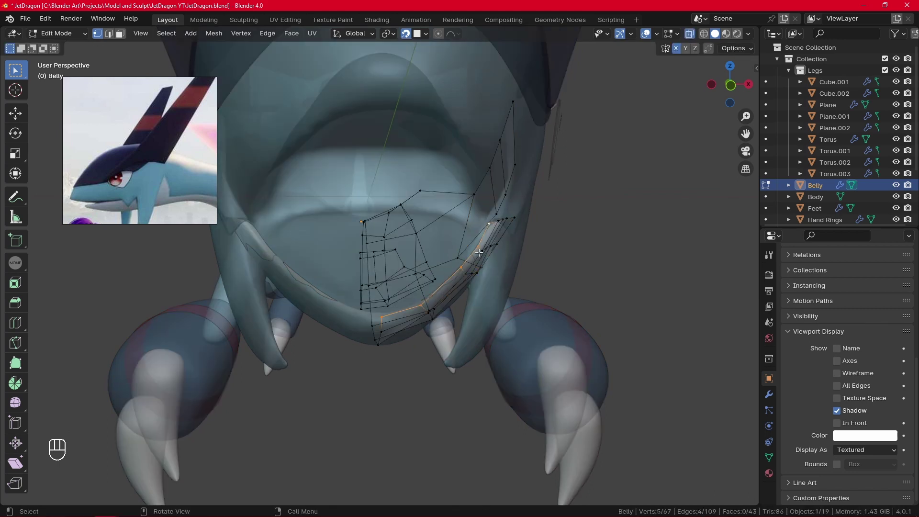
key(e)
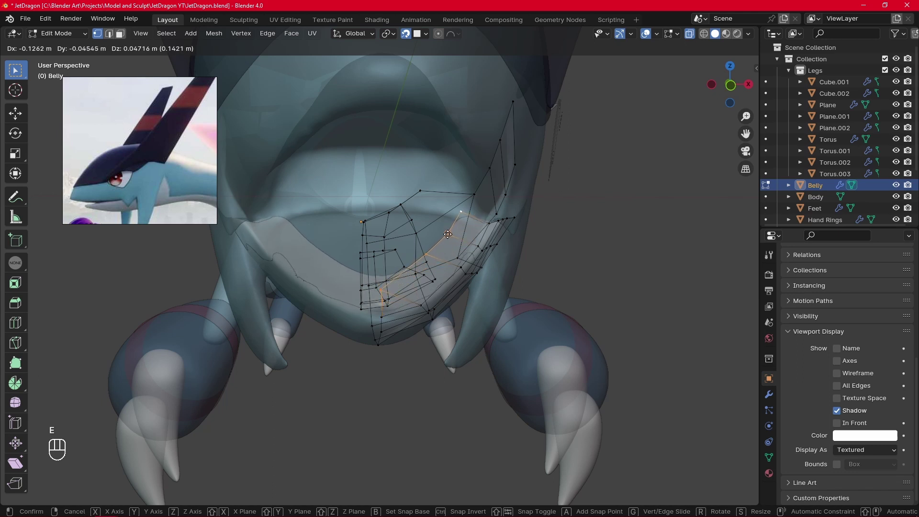
right_click(447, 235)
key(g)
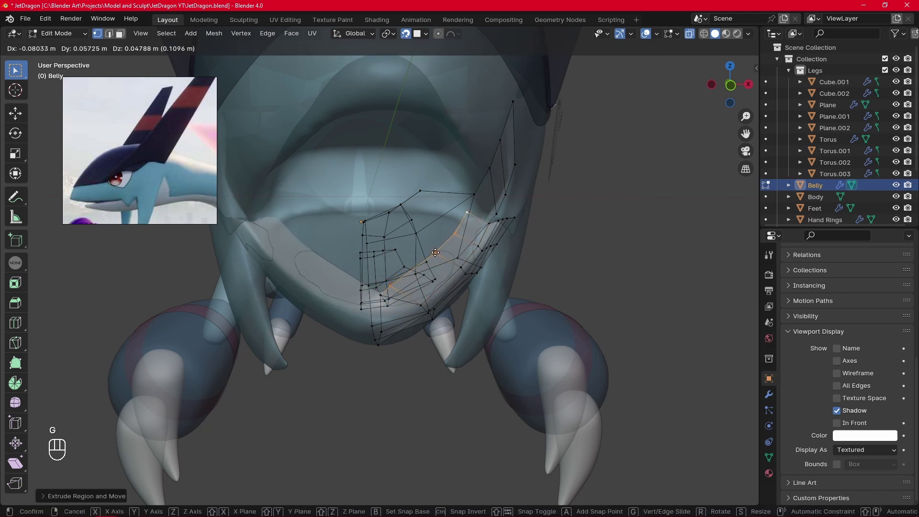
click(437, 256)
middle_drag(437, 257, 409, 208)
Step: Move the new inner edge's centre vertex toward the jaw tip with X-ray off, and switch X-ray back on
click(341, 311)
click(688, 33)
alt+drag(489, 168, 543, 186)
key(g)
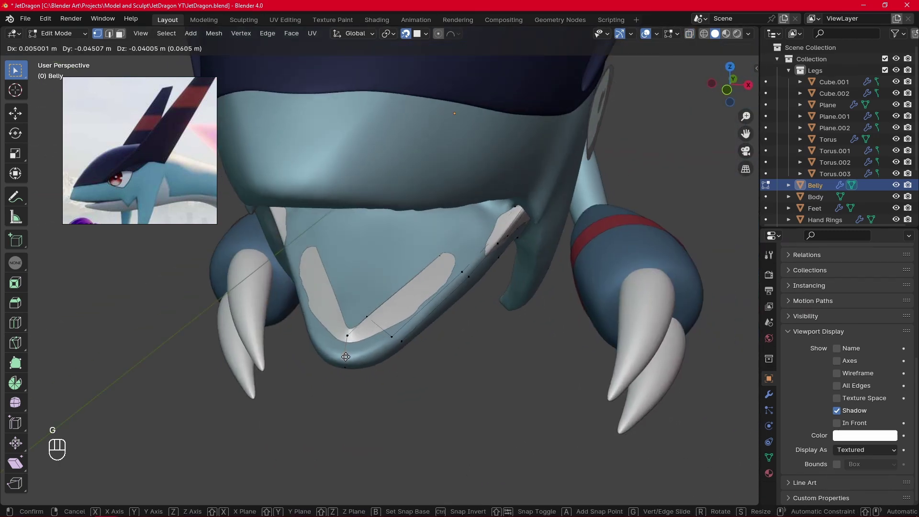
key(g)
click(346, 347)
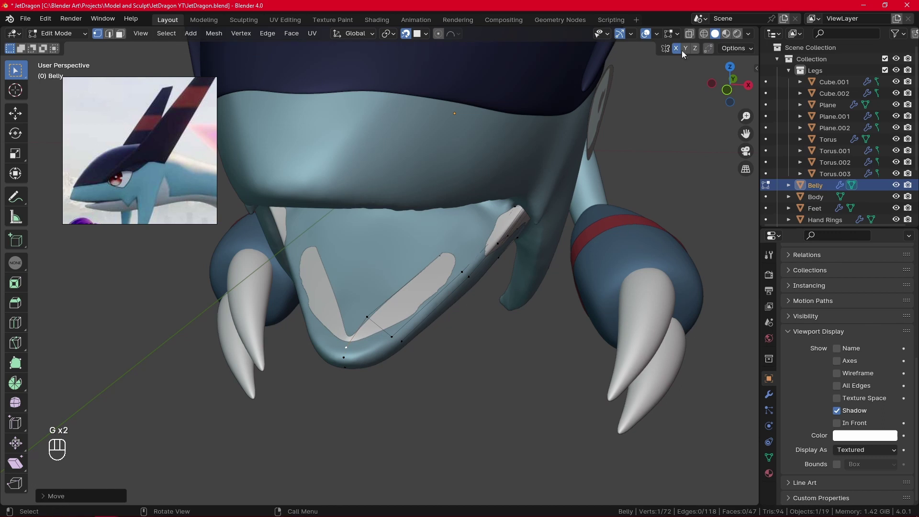
click(690, 34)
alt+middle_drag(585, 129, 397, 330)
key(ctrl+r)
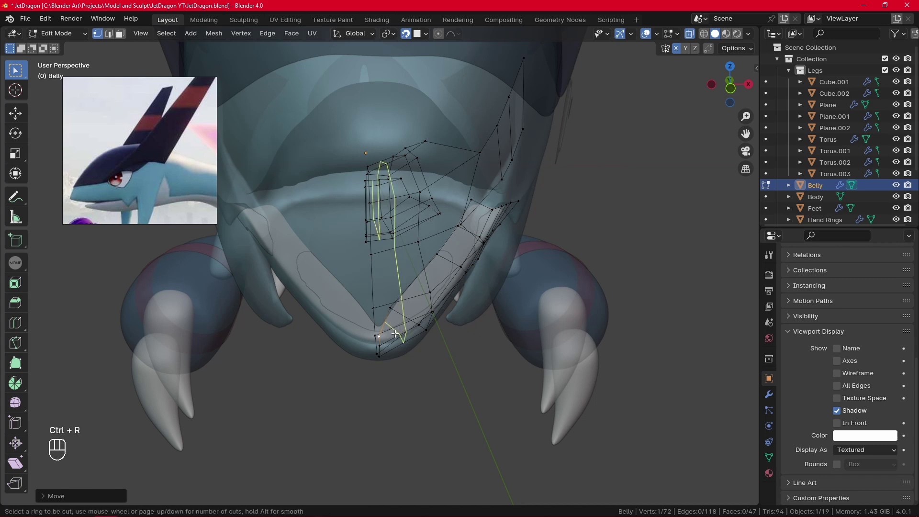
right_click(408, 346)
Step: Move the centre vertex at the jaw tip back into the mouth to round the inner edge
alt+drag(413, 348, 429, 156)
middle_drag(436, 152, 430, 356)
key(g)
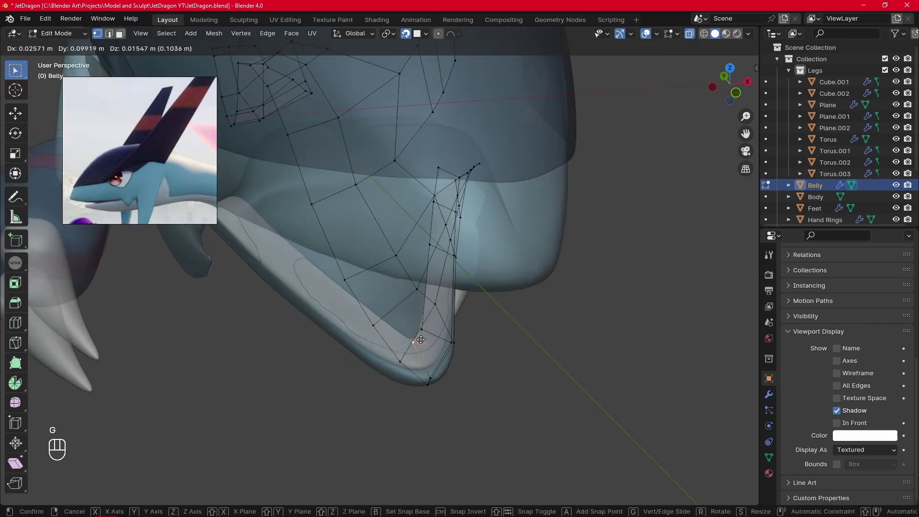
click(419, 335)
Step: Move the inner edge's end vertex into the mouth corner and turn off X-ray
alt+drag(419, 336, 467, 220)
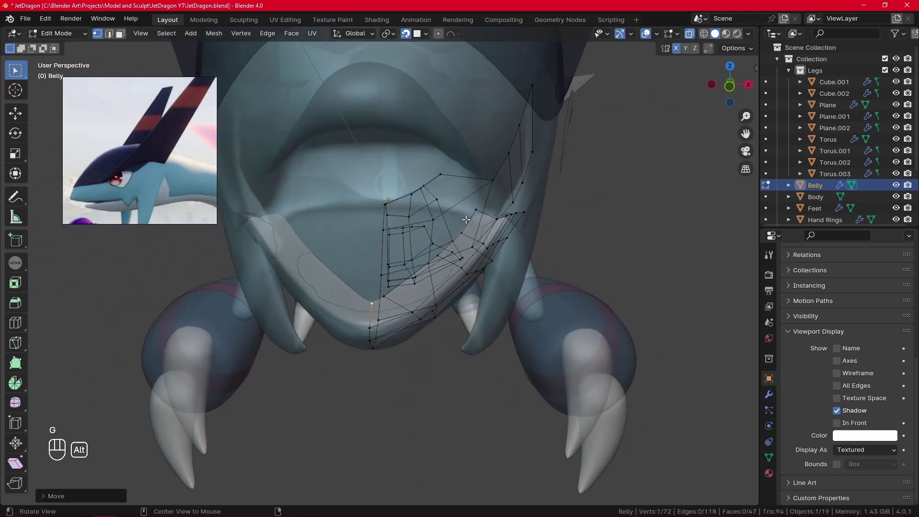
key(g)
click(487, 205)
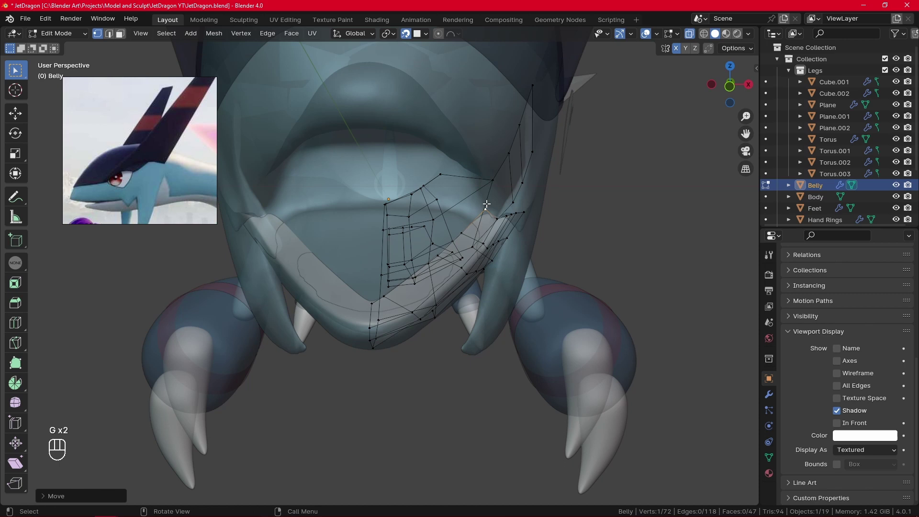
click(689, 35)
alt+drag(590, 172, 585, 185)
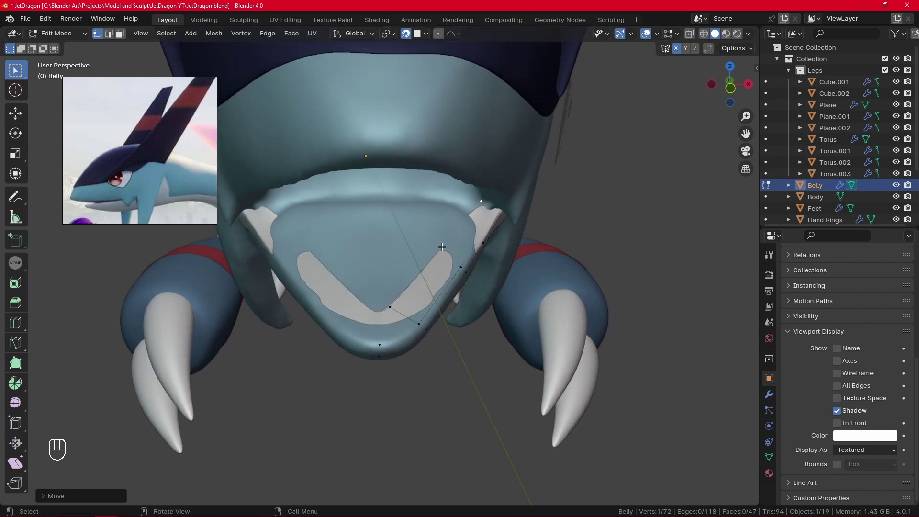
Step: With X-ray on, edge-slide the belly's whole inner mouth edge outward toward the lip by a factor of about 0.62, then turn X-ray off
click(690, 33)
shift+click(459, 226)
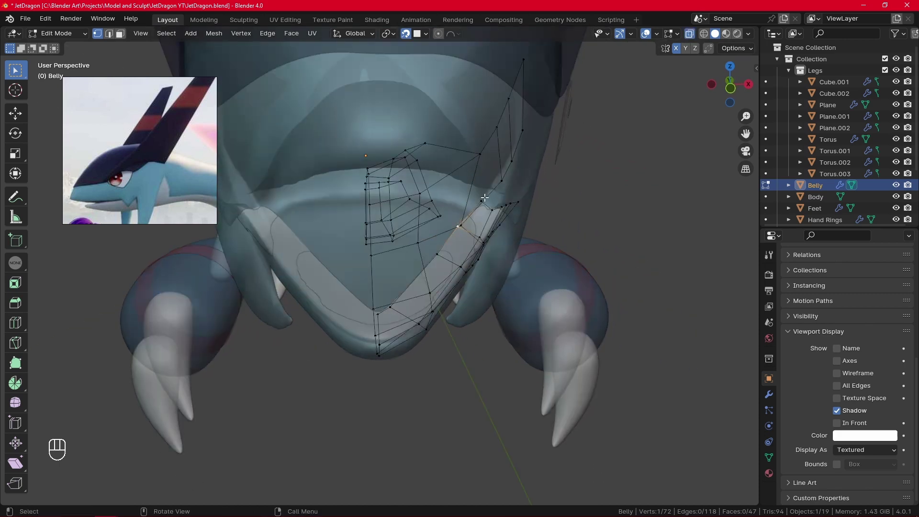
alt+drag(489, 236, 440, 256)
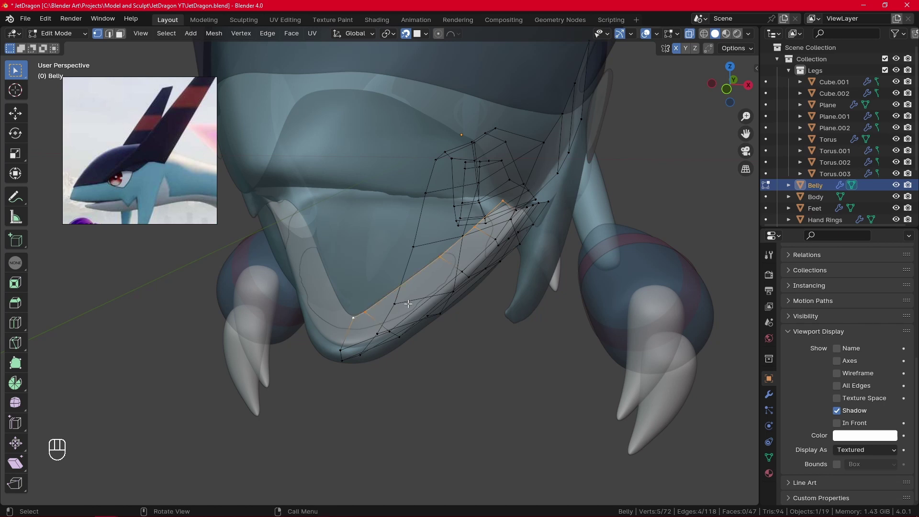
key(g)
key(g)
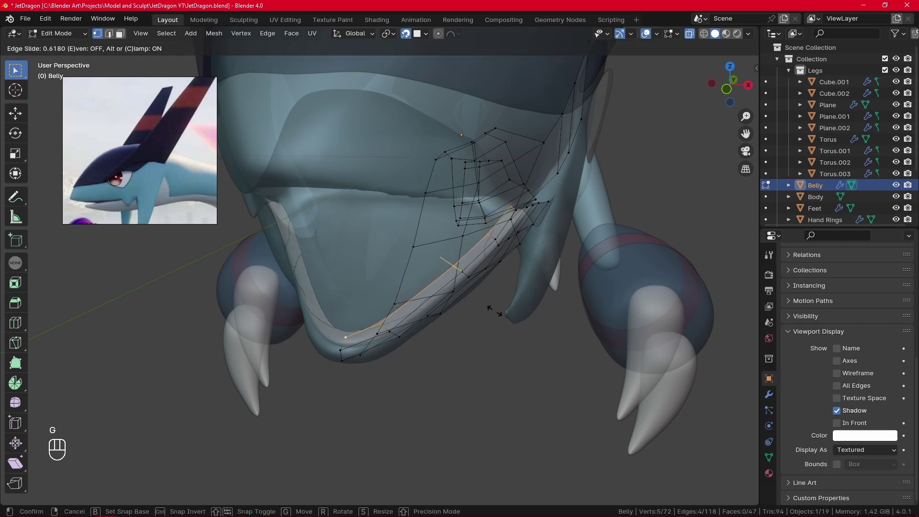
click(495, 311)
click(528, 274)
click(690, 34)
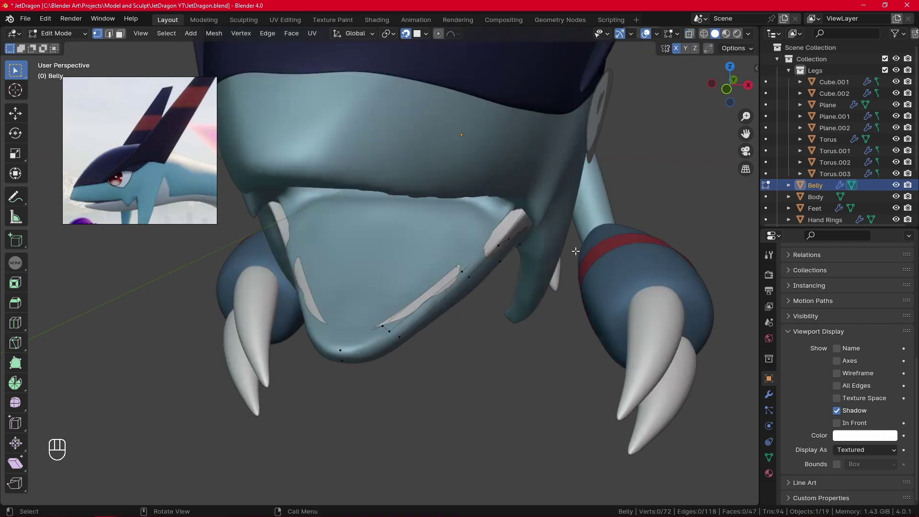
Step: Examine the belly's fit around the lower jaw in Object Mode and open its modifier settings
drag(564, 204, 411, 408)
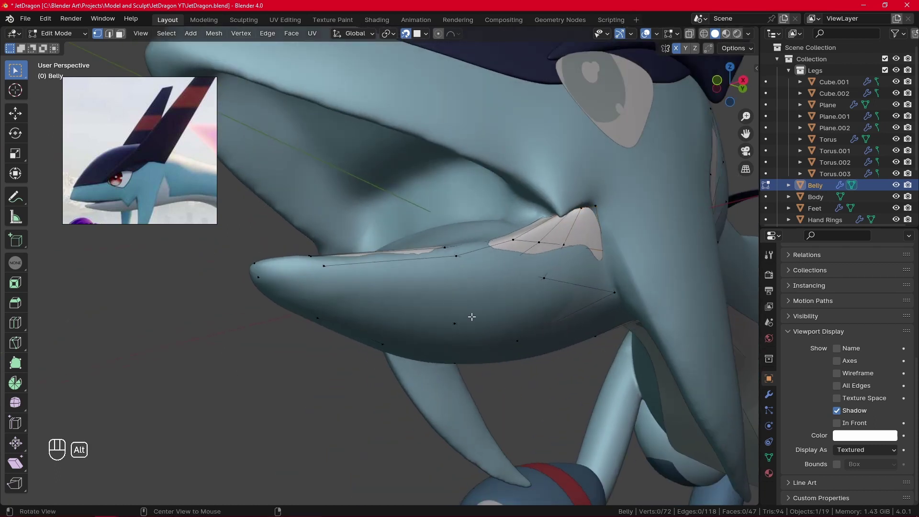
alt+drag(472, 317, 537, 410)
key(Tab)
ctrl+alt+drag(582, 335, 588, 395)
click(769, 394)
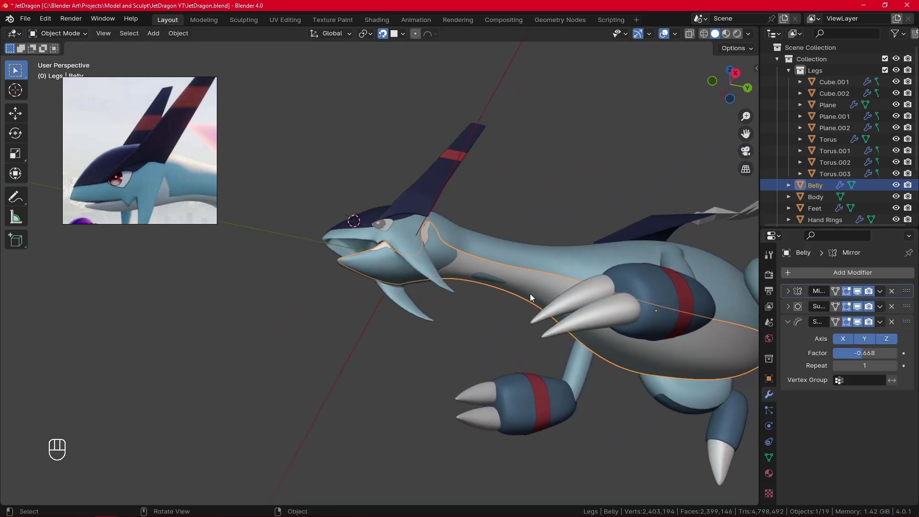
Step: With snapping off, move the entire belly mesh down along Z by about 0.057 m and deselect it
key(Tab)
alt+drag(530, 298, 553, 281)
key(a)
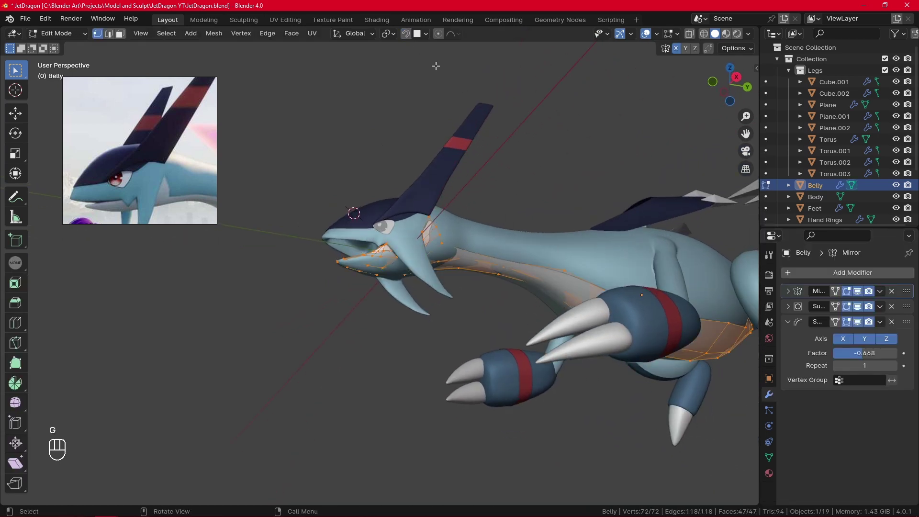
alt+drag(550, 191, 549, 198)
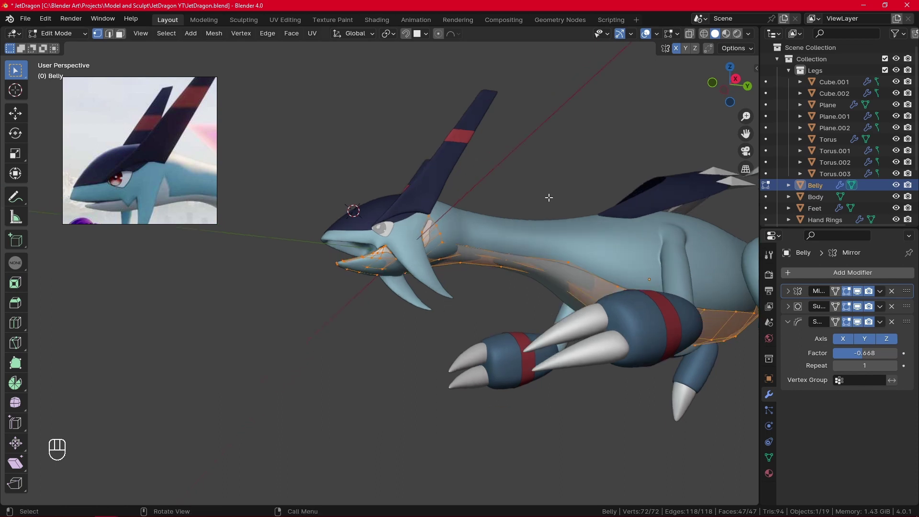
key(g)
key(y)
key(z)
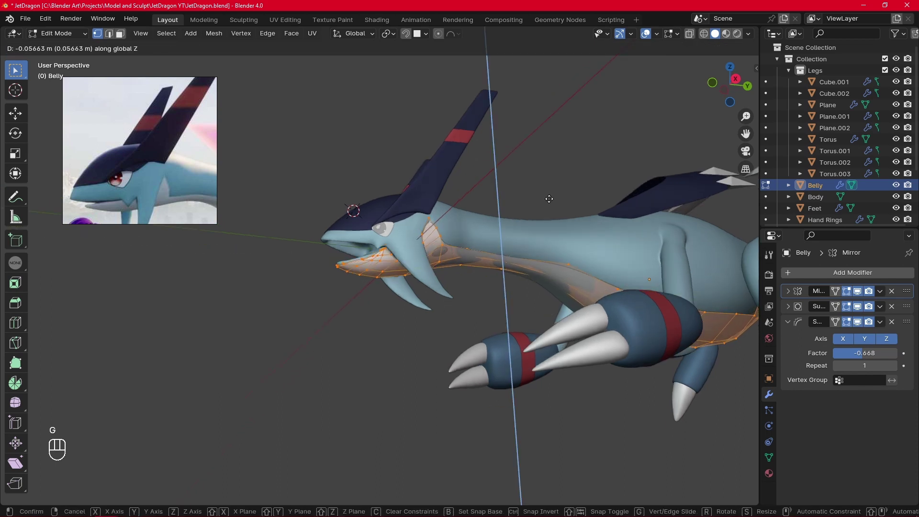
click(549, 199)
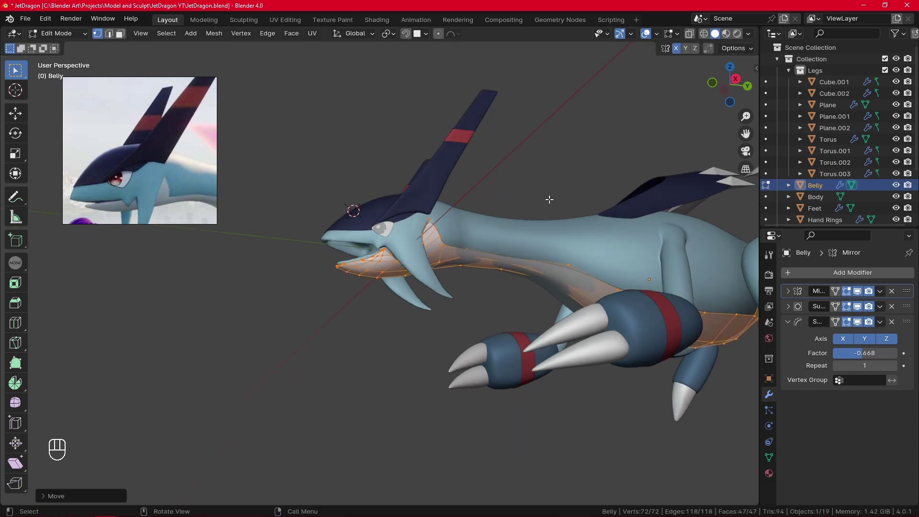
key(alt+a)
Step: In the right side view with X-ray on, select the belly's lower-jaw section and raise it along Z by about 0.049 m
alt+drag(541, 199, 428, 215)
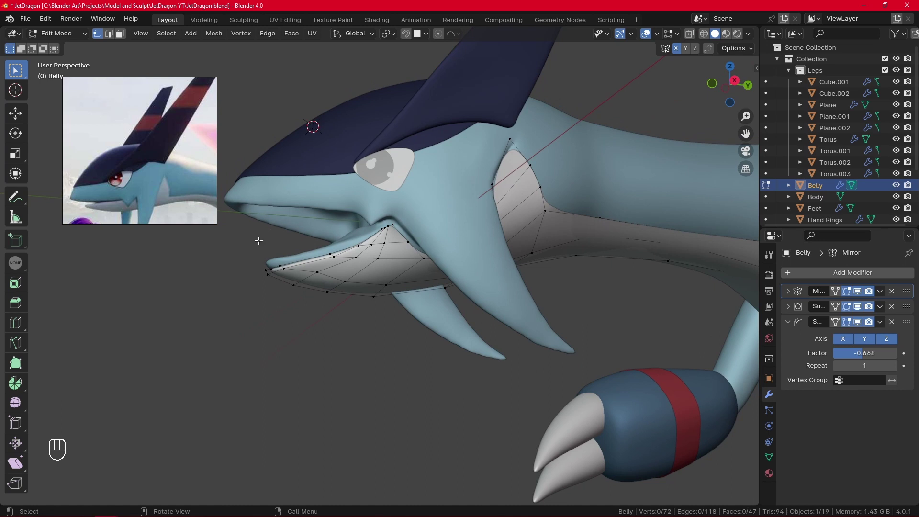
key(KP_3)
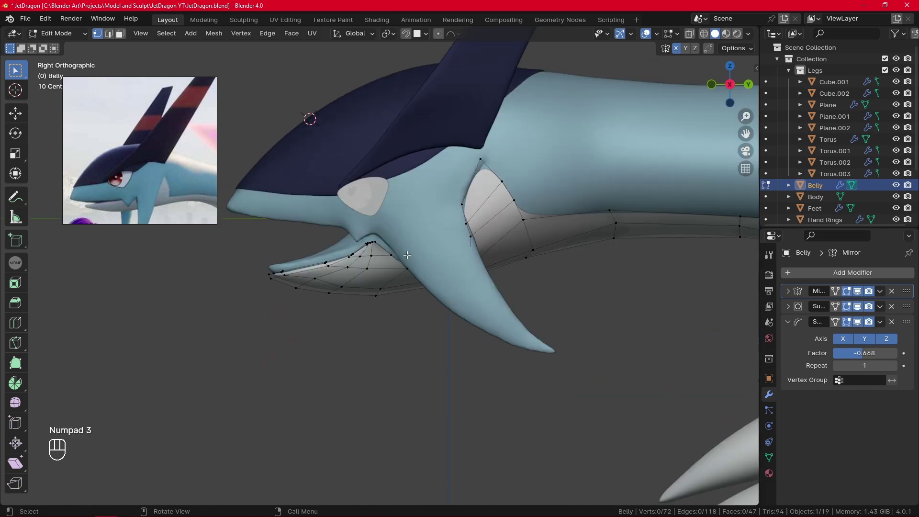
click(690, 34)
shift+drag(264, 181, 415, 370)
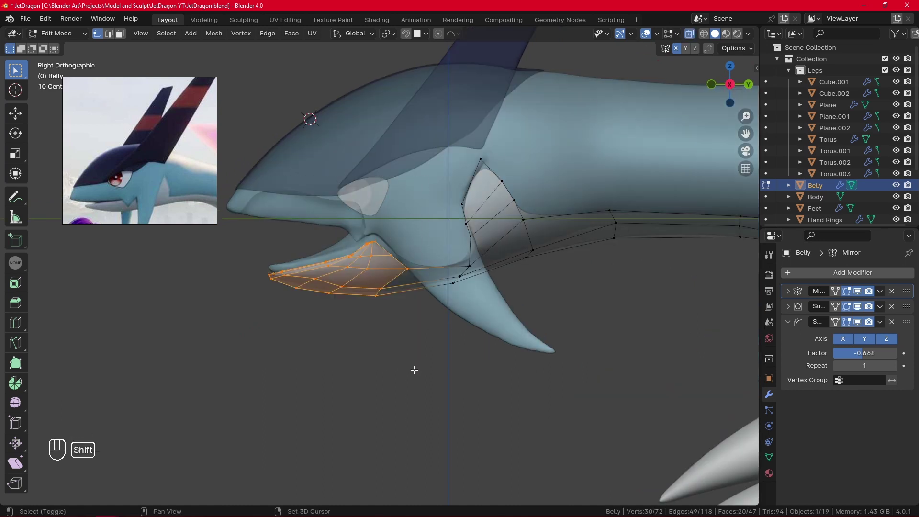
key(g)
key(y)
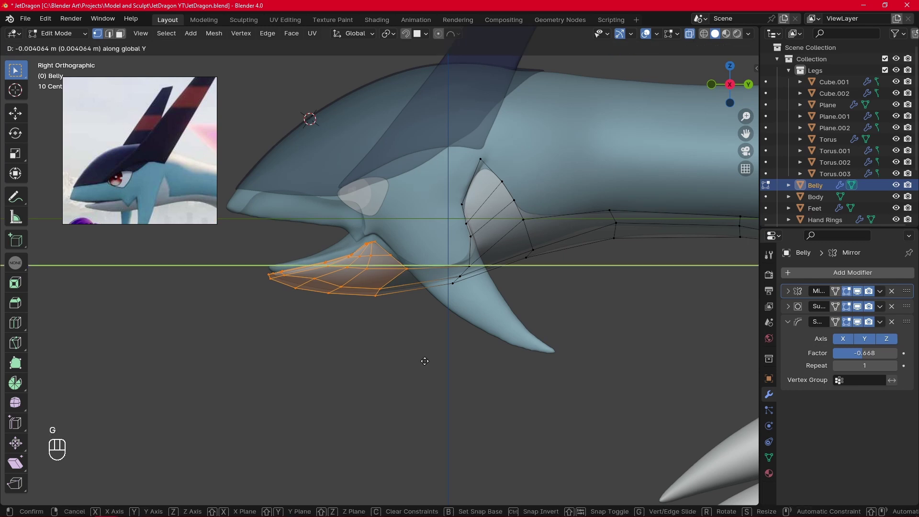
key(z)
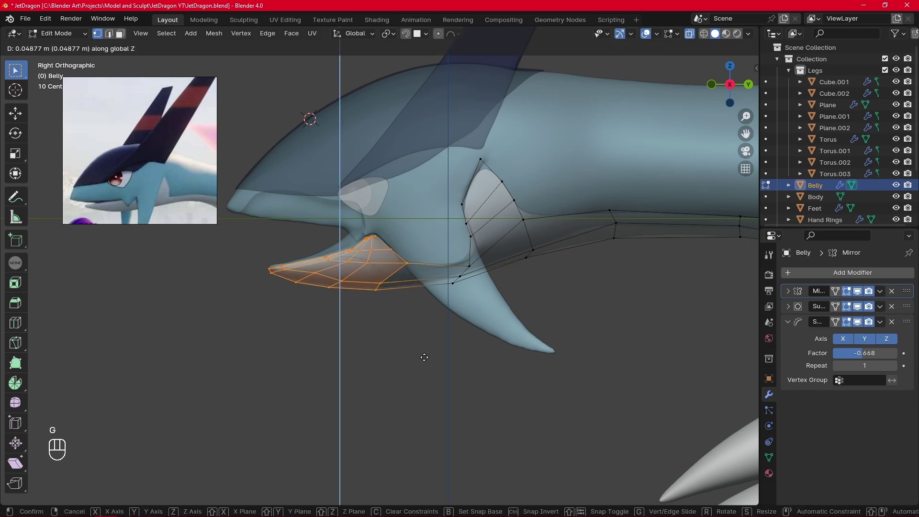
click(424, 356)
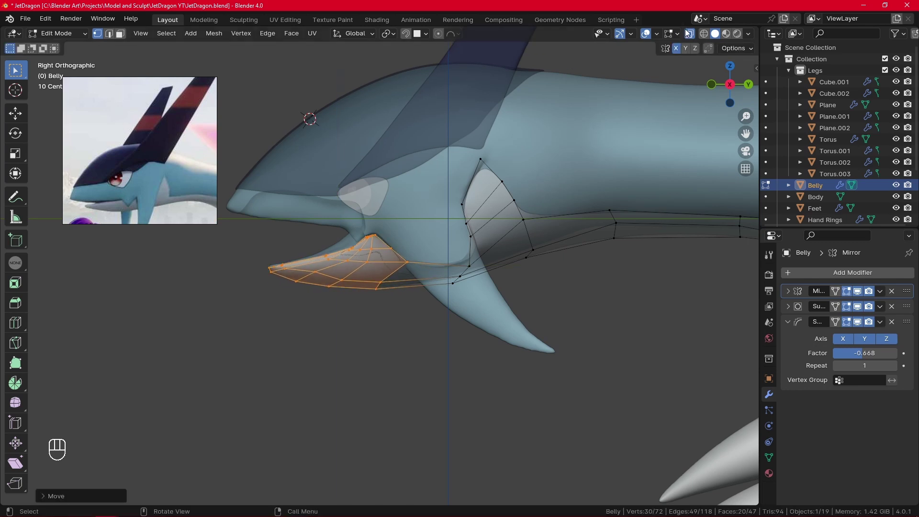
middle_drag(598, 120, 554, 158)
key(s)
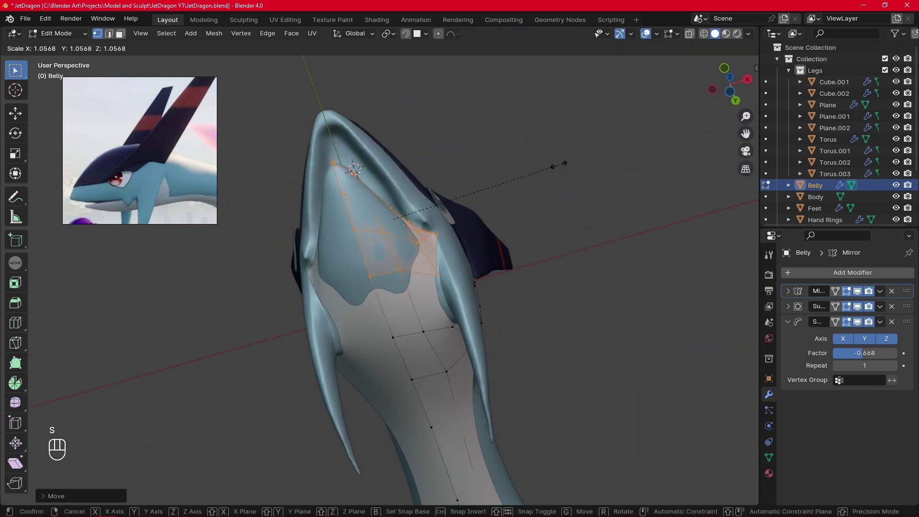
right_click(615, 151)
alt+middle_drag(519, 207, 484, 265)
key(s)
right_click(476, 289)
key(g)
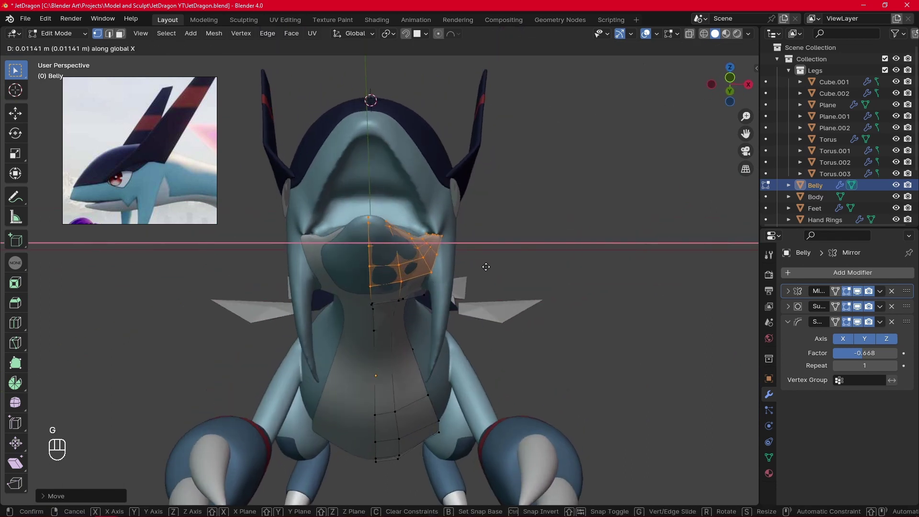
right_click(485, 269)
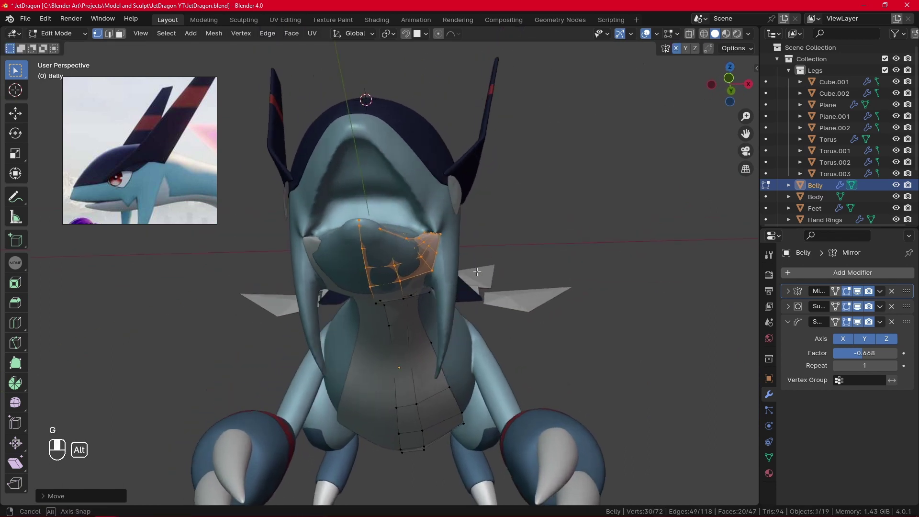
alt+middle_drag(486, 269, 408, 247)
key(r)
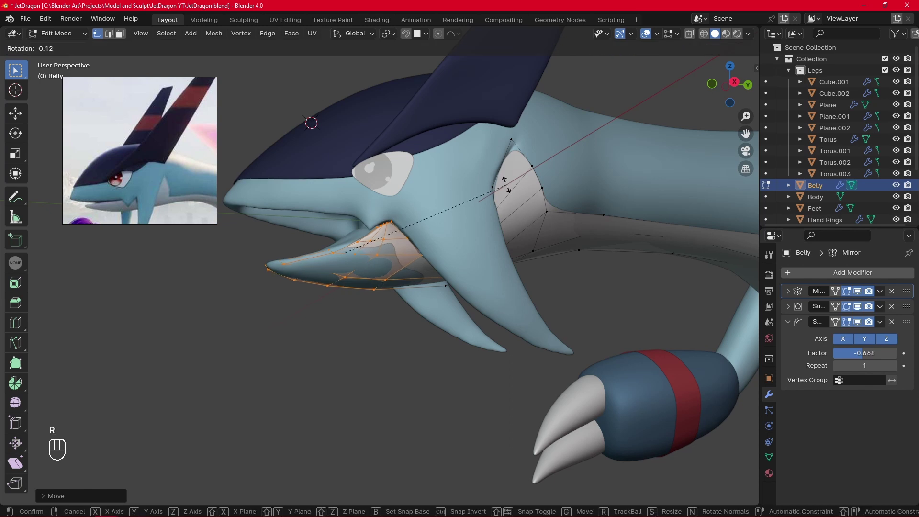
right_click(506, 185)
Step: Lower the belly's lower-jaw section along Z by about 0.042 m and fatten it by about 0.008 m
key(g)
key(y)
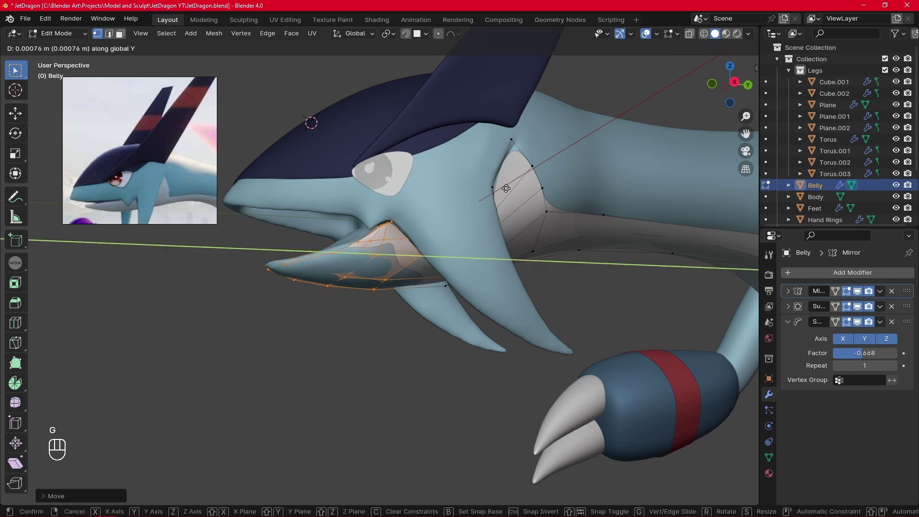
key(z)
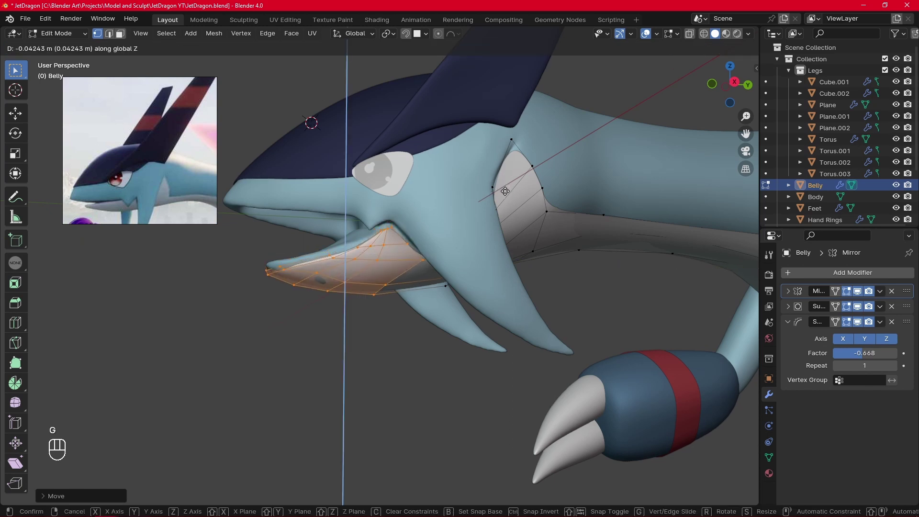
click(505, 192)
key(alt+s)
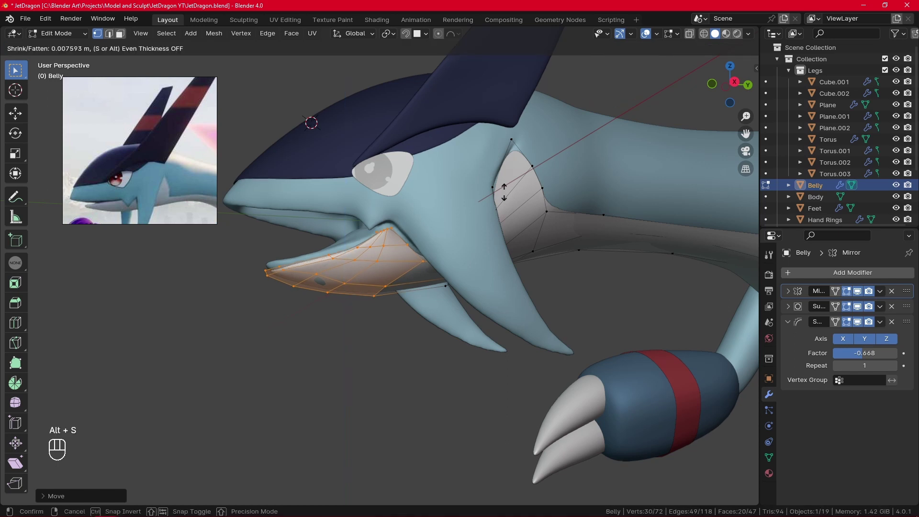
click(506, 192)
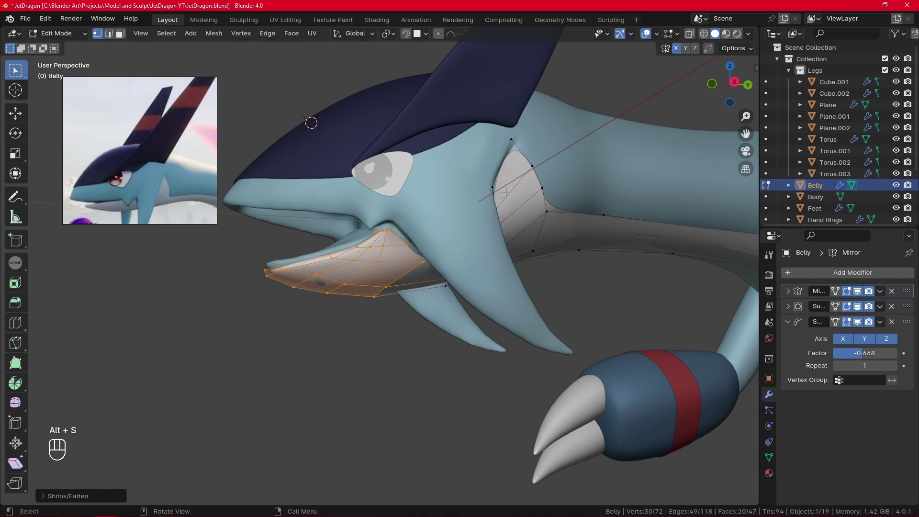
Step: Nudge the lower-jaw section and fatten it further so it comes out over the jaw's blue surface
key(g)
middle_drag(506, 191, 550, 160)
click(505, 187)
key(alt+s)
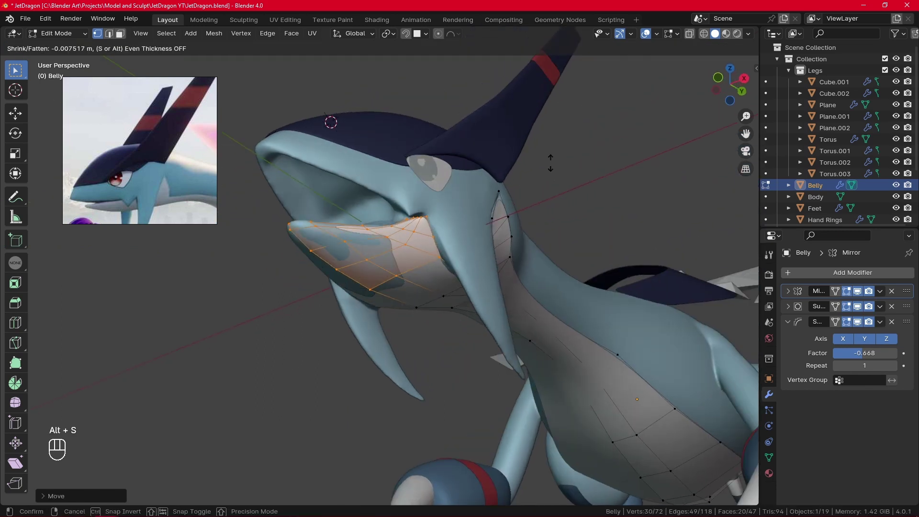
right_click(490, 221)
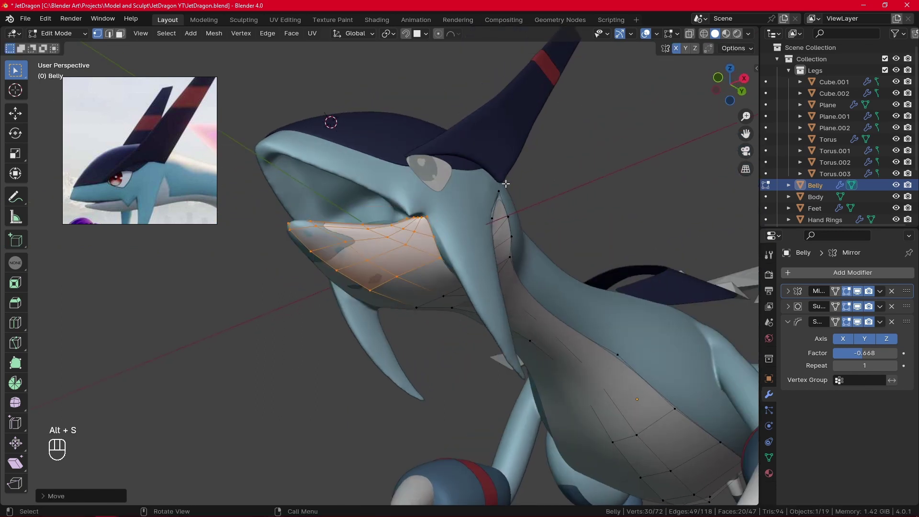
middle_drag(486, 227, 501, 231)
key(alt+s)
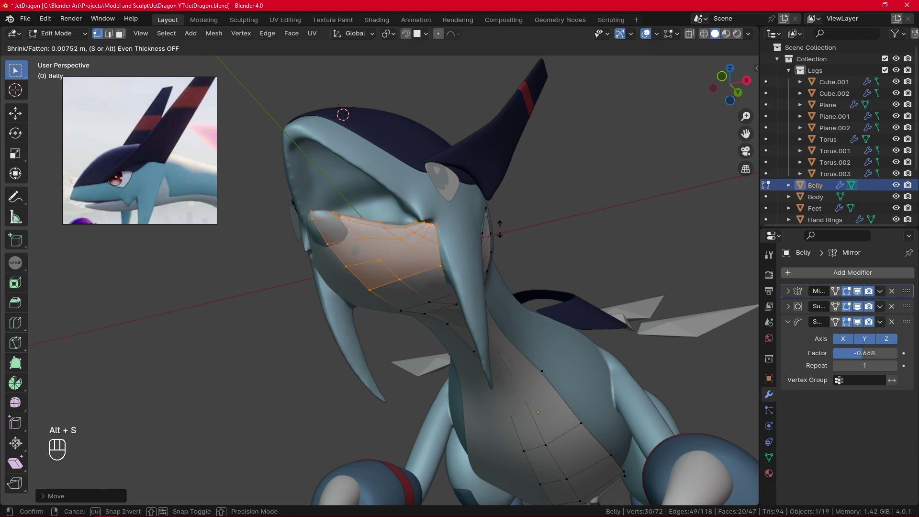
click(500, 226)
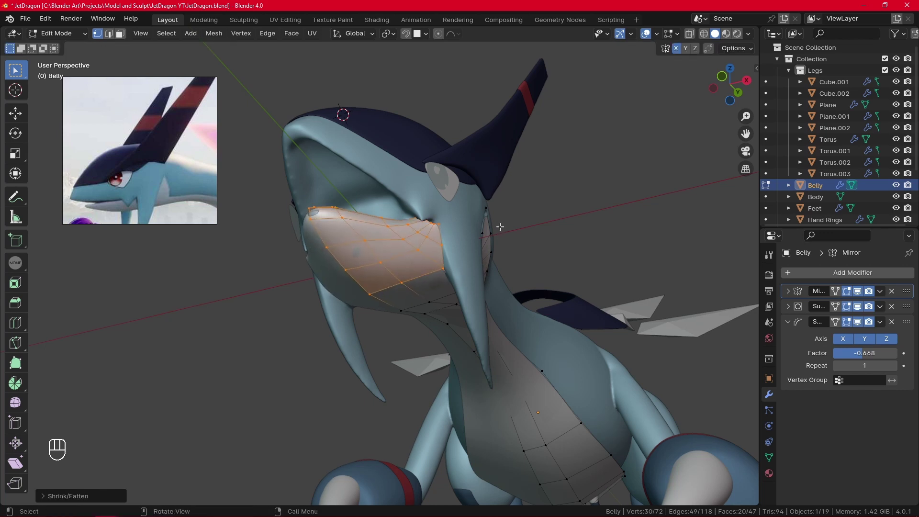
mouse_move(499, 226)
middle_down()
mouse_move(490, 237)
mouse_move(540, 193)
mouse_move(564, 123)
mouse_move(608, 215)
mouse_move(652, 246)
mouse_move(500, 226)
middle_up()
key(alt+s)
click(492, 237)
Step: With snapping on, reposition the belly's centre vertex on the underside just behind the jaw tip
middle_drag(572, 232, 474, 241)
middle_drag(351, 219, 365, 205)
key(g)
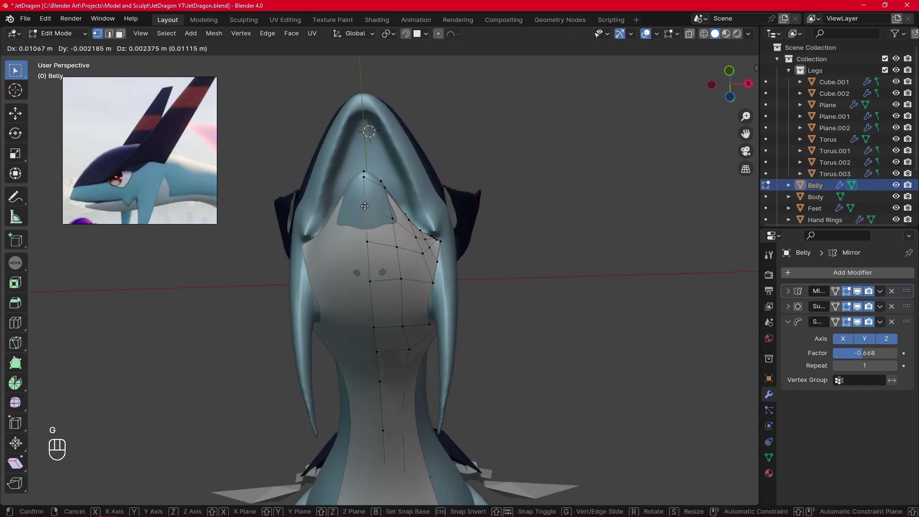
click(365, 207)
alt+drag(365, 207, 314, 227)
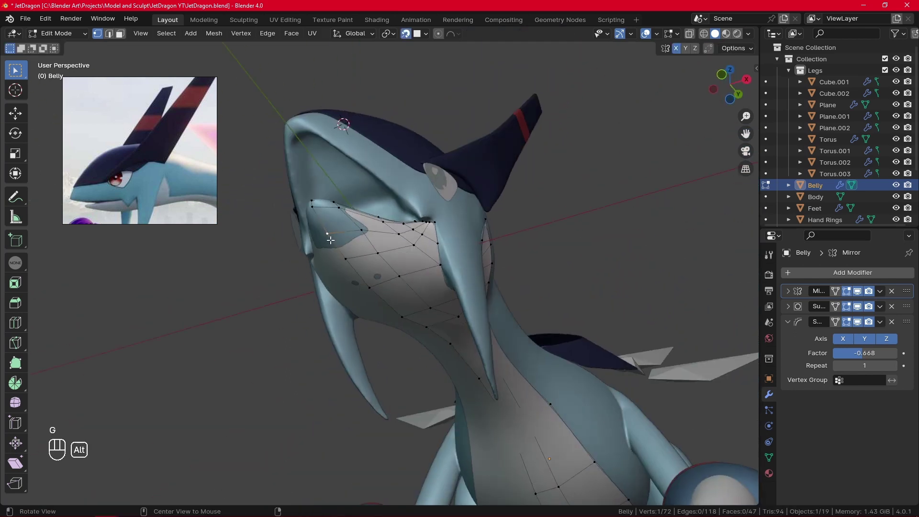
middle_drag(330, 240, 352, 204)
key(g)
click(352, 204)
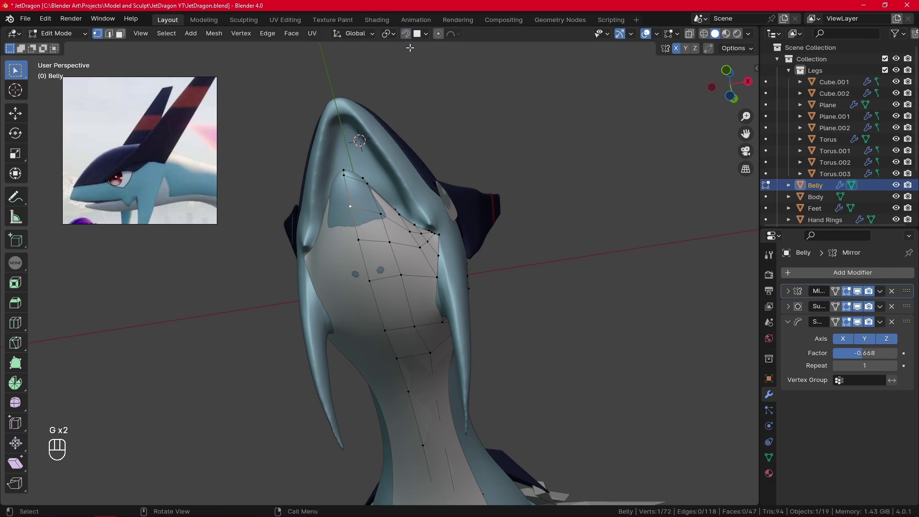
Step: With snapping off, move the centre vertex behind the jaw tip along Z to bring it out of the jaw
alt+middle_drag(410, 48, 357, 180)
key(g)
key(y)
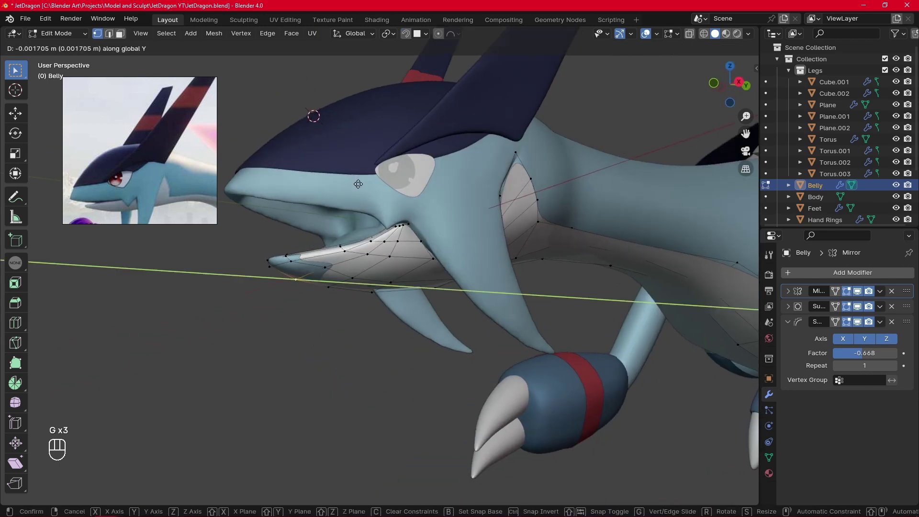
key(z)
click(359, 184)
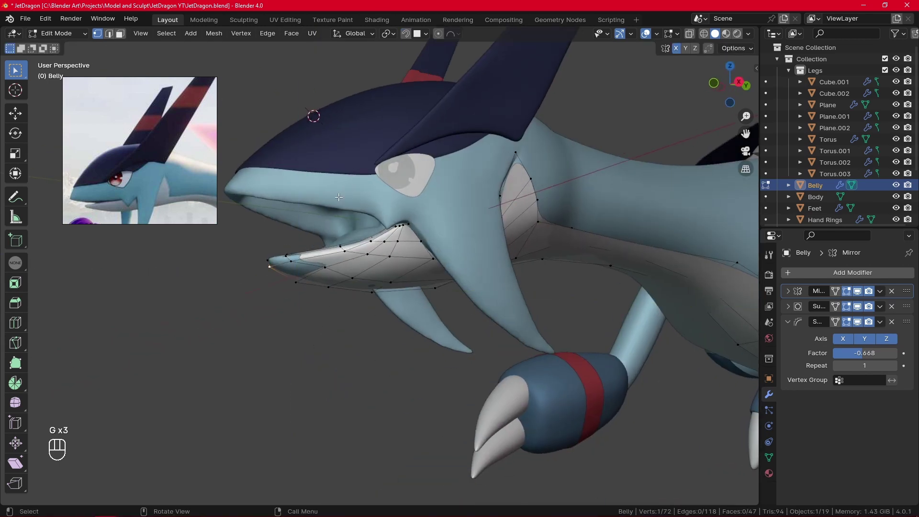
Step: Move the belly's foremost vertex at the jaw tip down along Z by about 0.06 m
key(g)
key(x)
key(z)
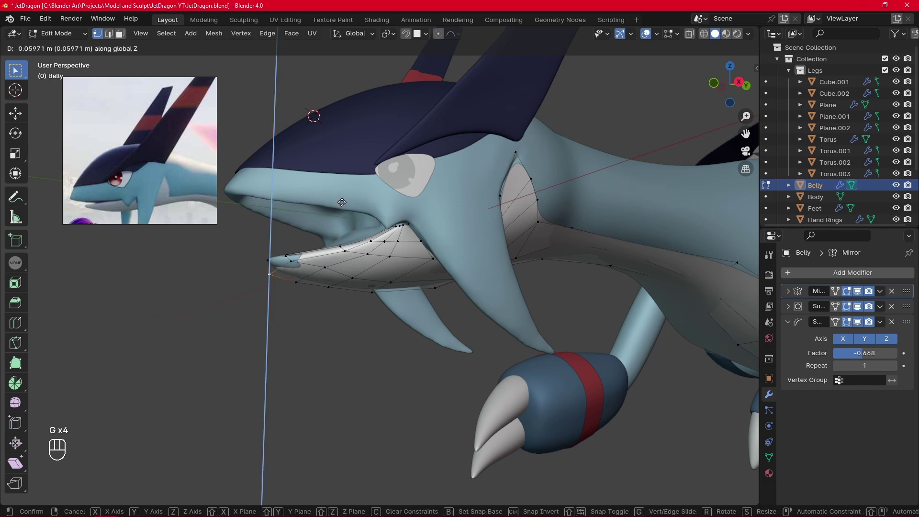
click(342, 200)
alt+drag(342, 201, 435, 230)
click(391, 158)
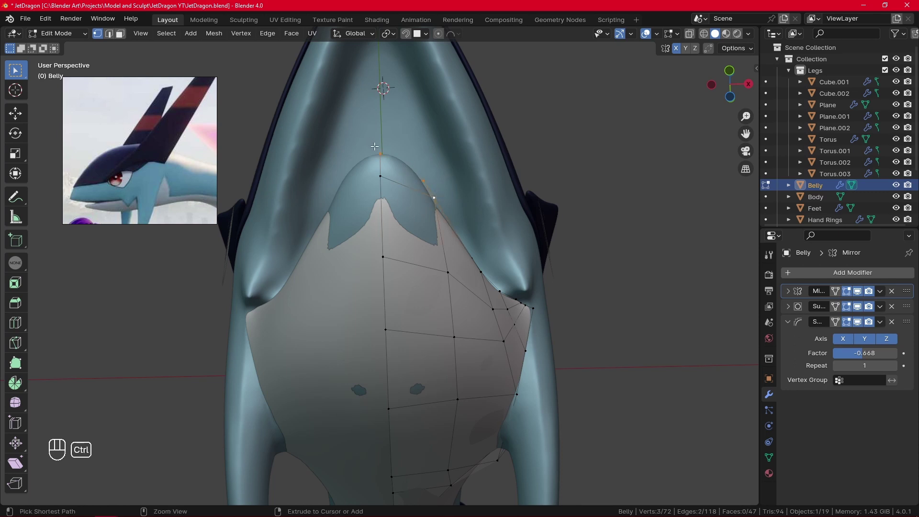
key(g)
key(x)
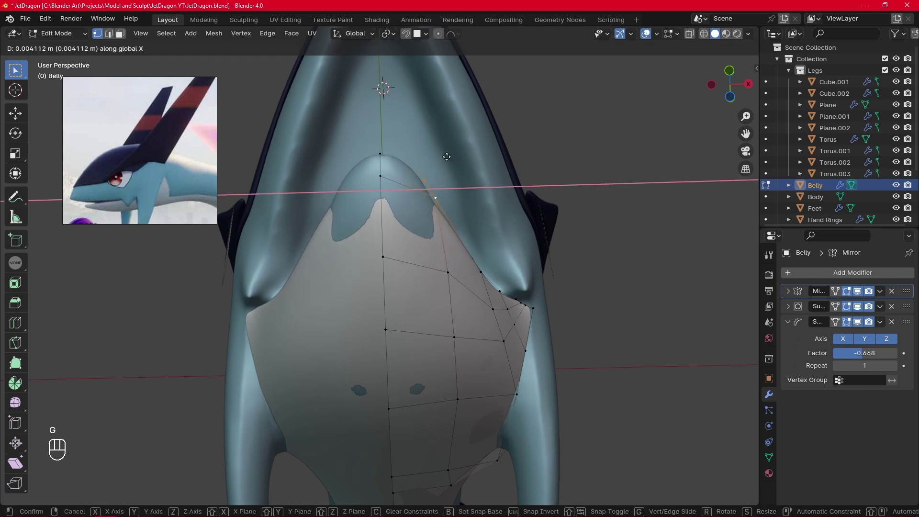
click(444, 159)
Step: Add a lengthwise loop cut to the belly midway between its centre line and the neighbouring edge loop
key(ctrl+r)
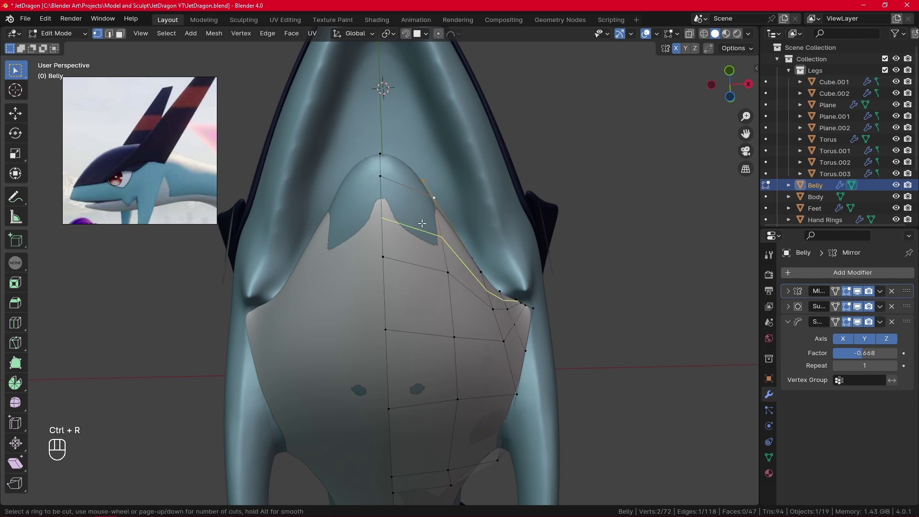
click(404, 173)
click(405, 173)
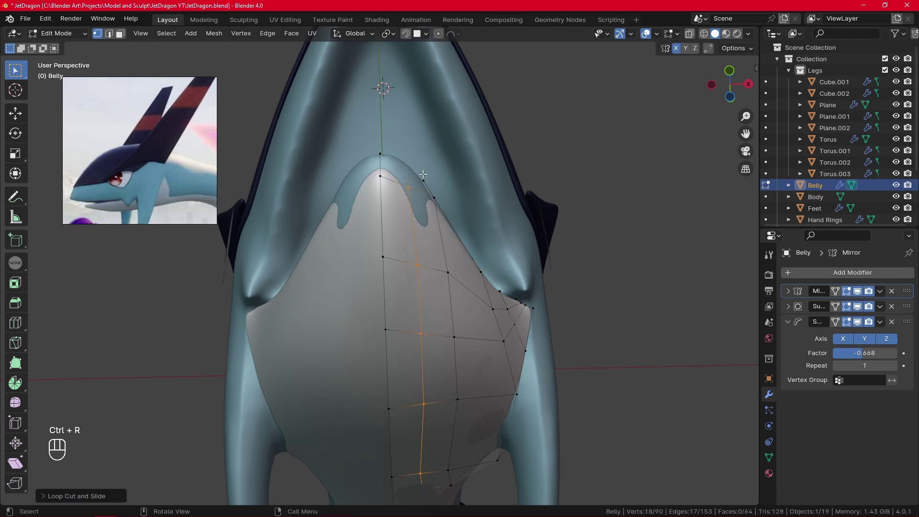
ctrl+alt+middle_drag(407, 176, 433, 195)
click(397, 207)
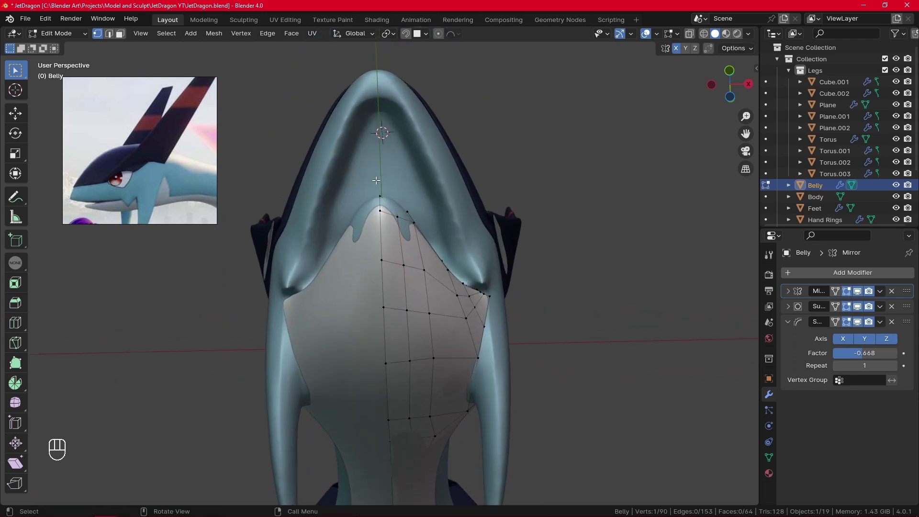
key(g)
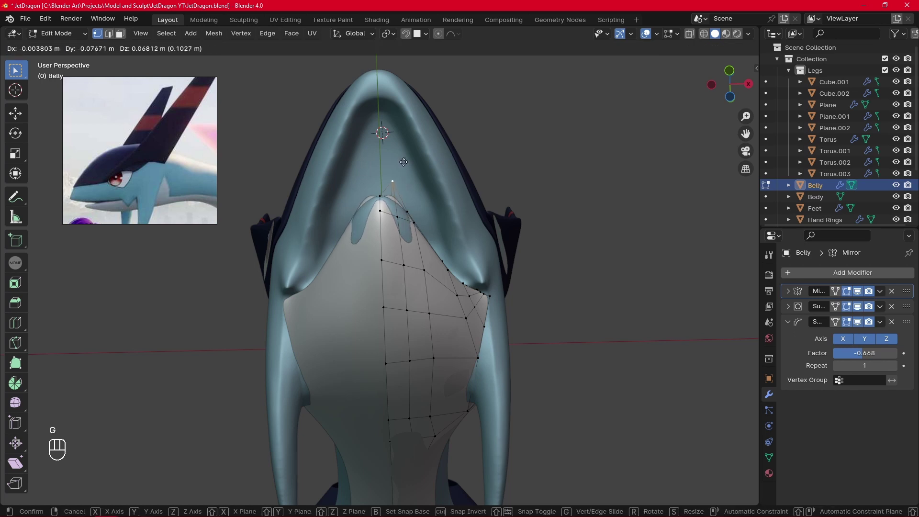
right_click(411, 210)
Step: Select the belly's front-end vertices at the jaw tip with X-ray and move them forward by about 0.04 m
click(688, 36)
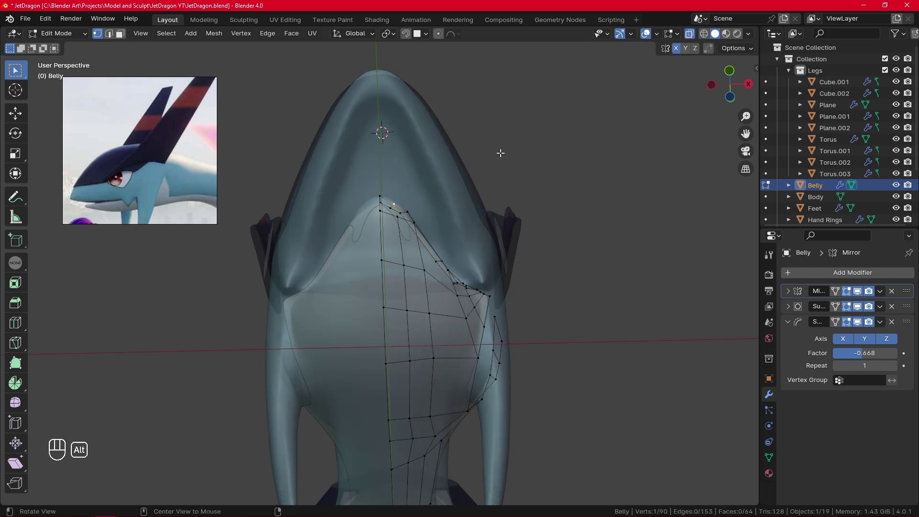
alt+drag(499, 152, 437, 251)
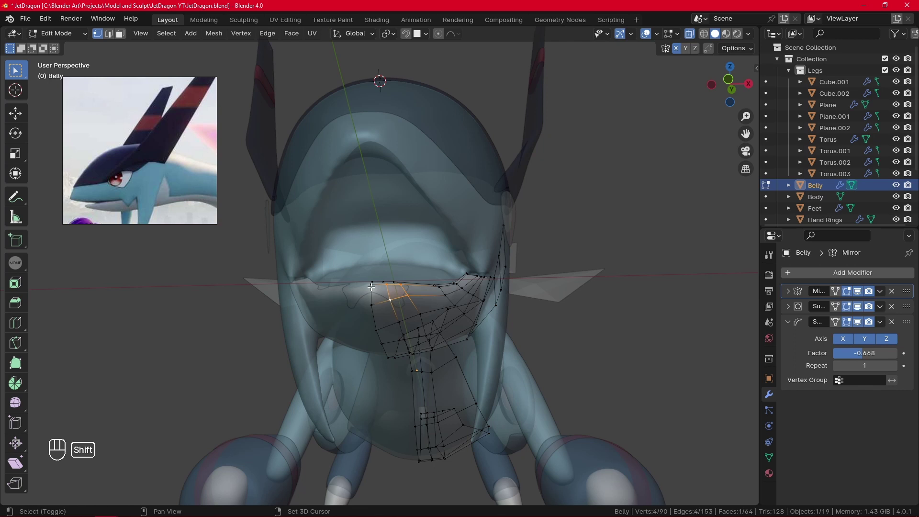
key(alt+z)
middle_drag(663, 44, 442, 150)
key(g)
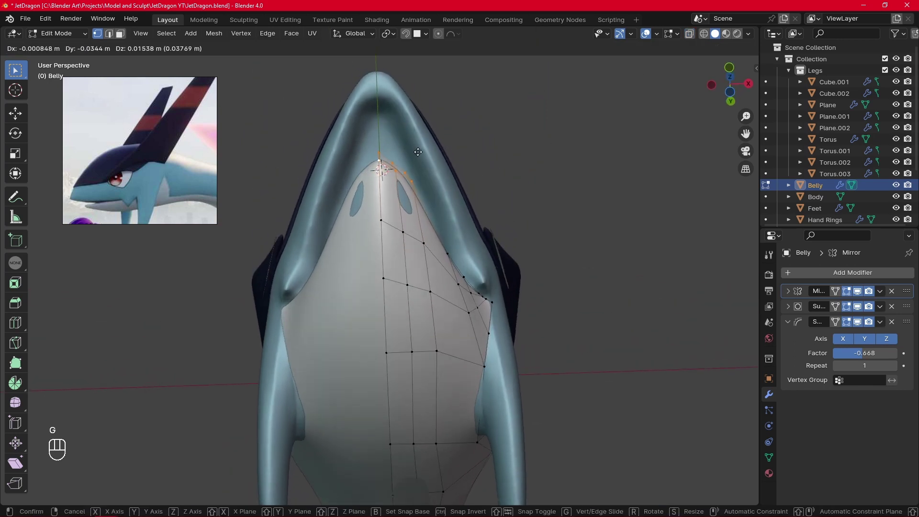
click(418, 152)
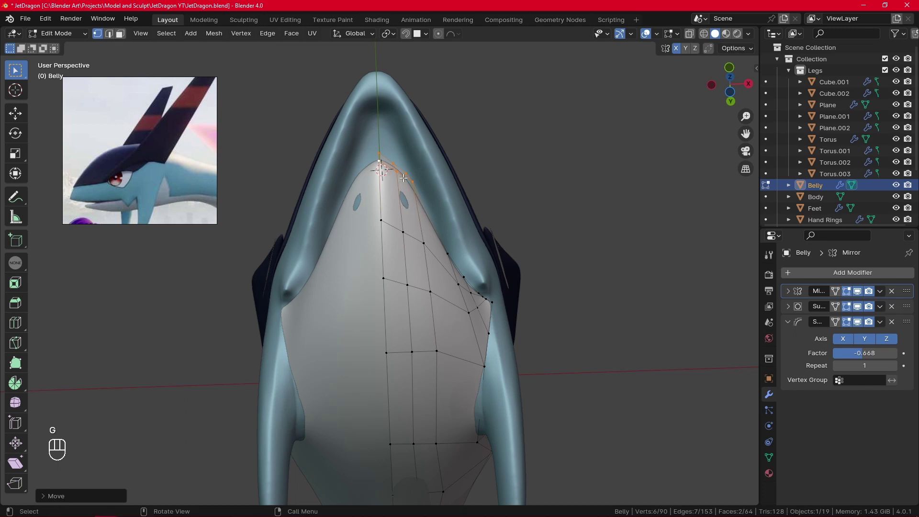
Step: Nudge the belly's rim vertices beside the jaw tip upward so the mesh covers the front of the lower lip
click(398, 173)
middle_drag(411, 189, 323, 294)
key(g)
click(403, 233)
key(g)
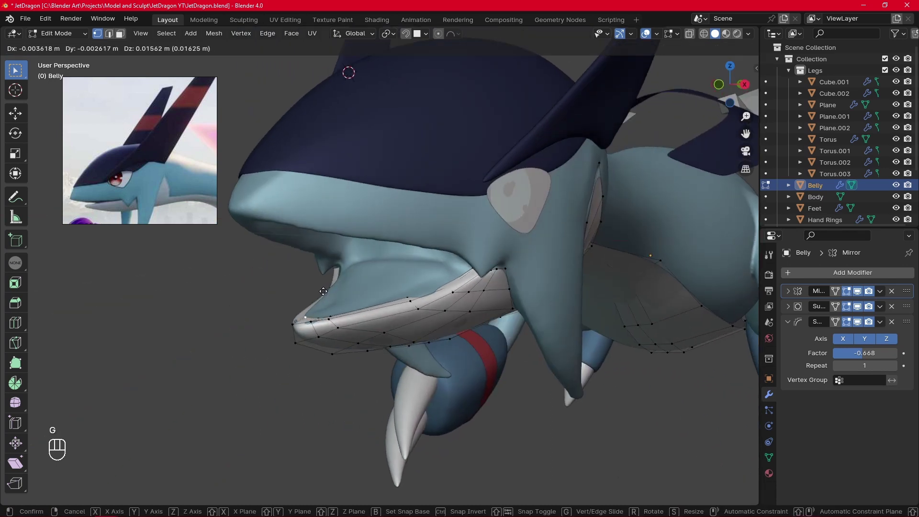
click(324, 291)
middle_drag(347, 283, 389, 312)
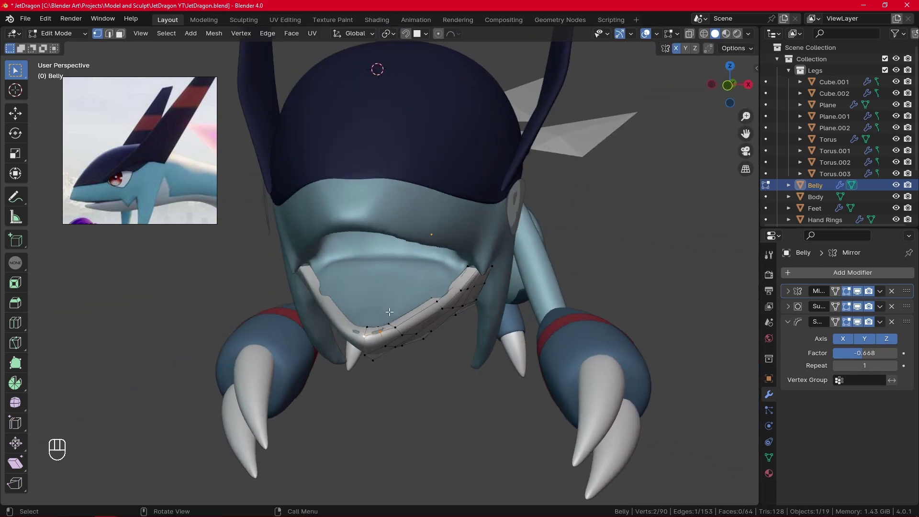
key(g)
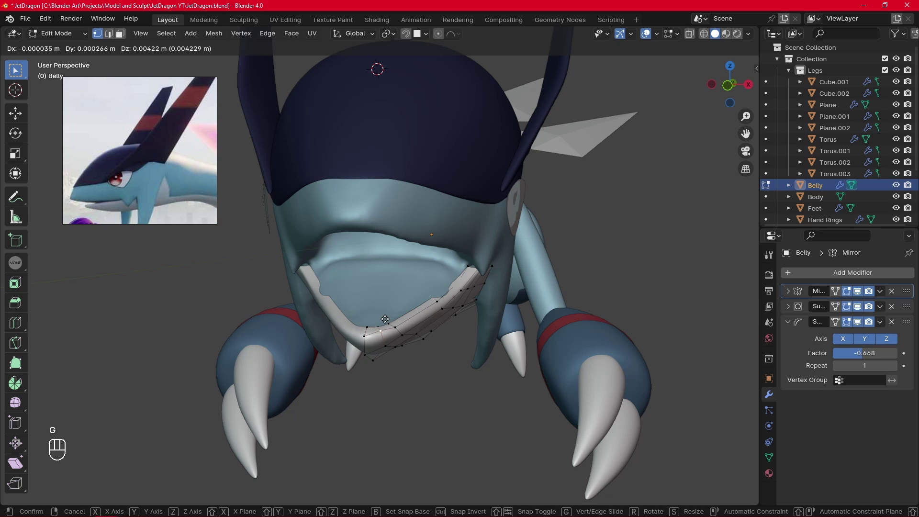
click(386, 319)
Step: Reposition the belly's rim vertices along the side of the lower jaw to cover the lip evenly up to the mouth corner
alt+middle_drag(386, 320, 459, 283)
key(g)
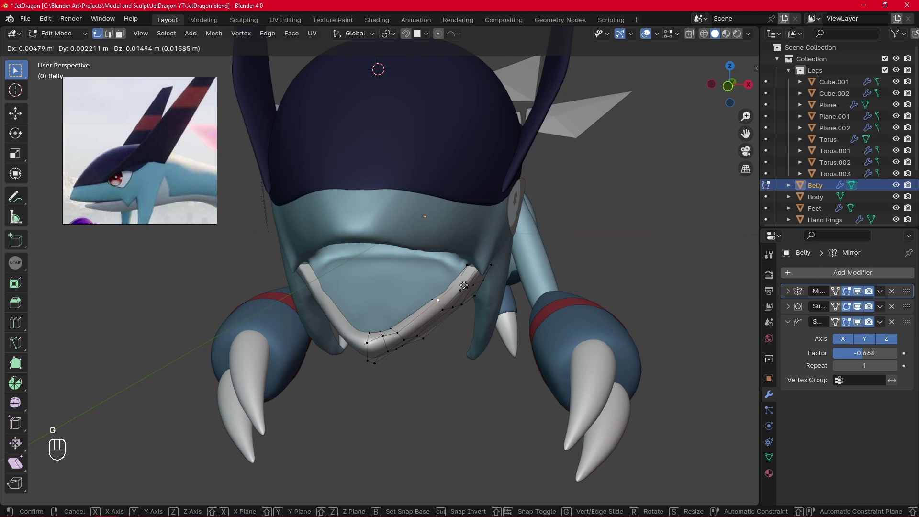
click(464, 285)
alt+middle_drag(464, 285, 382, 272)
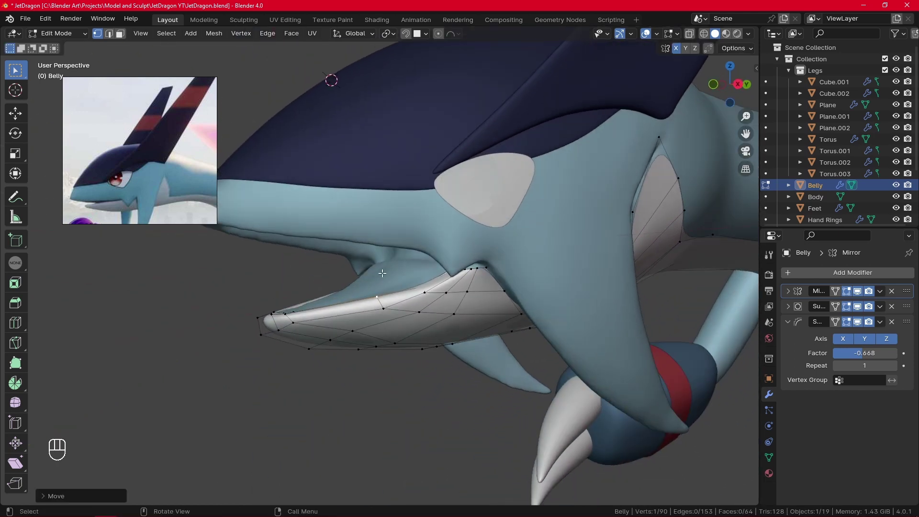
key(g)
click(381, 280)
click(429, 283)
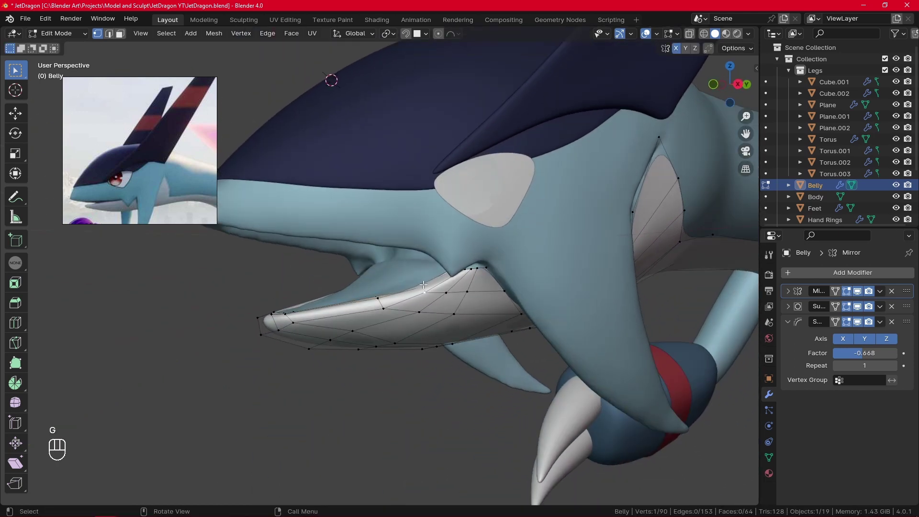
key(g)
click(424, 286)
alt+middle_drag(424, 286, 551, 303)
key(Tab)
key(Tab)
Step: Reposition belly vertices along the underside of the jaw and throat to smooth the profile, and return to Object Mode
alt+middle_drag(472, 324, 393, 237)
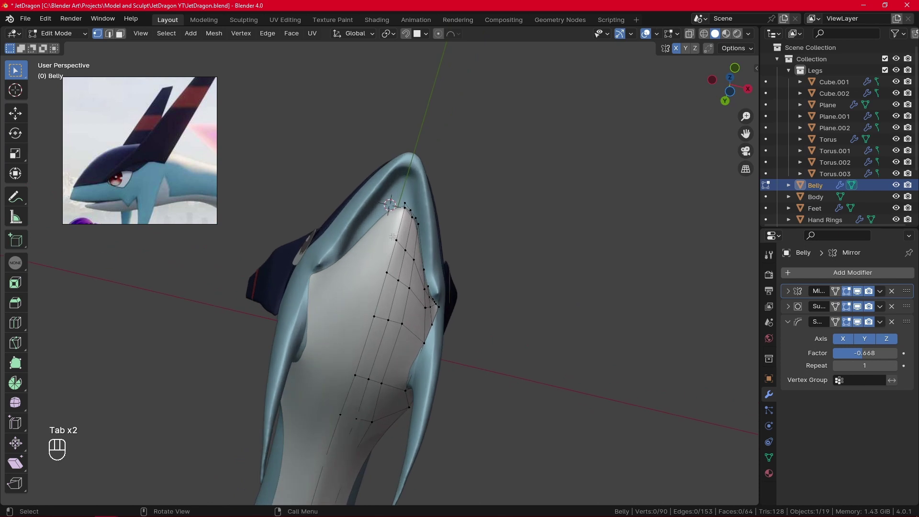
ctrl+click(373, 316)
alt+middle_drag(374, 316, 464, 282)
key(g)
click(488, 325)
click(386, 240)
key(g)
click(389, 244)
key(g)
click(352, 232)
key(Tab)
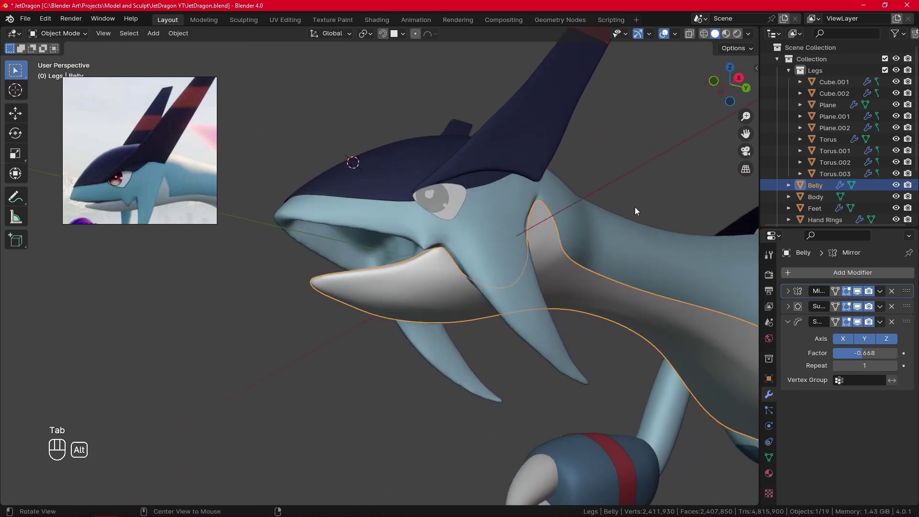
Step: Try placing the belly's Subdivision modifier below Smooth, and restore the original modifier order
alt+middle_drag(634, 207, 557, 317)
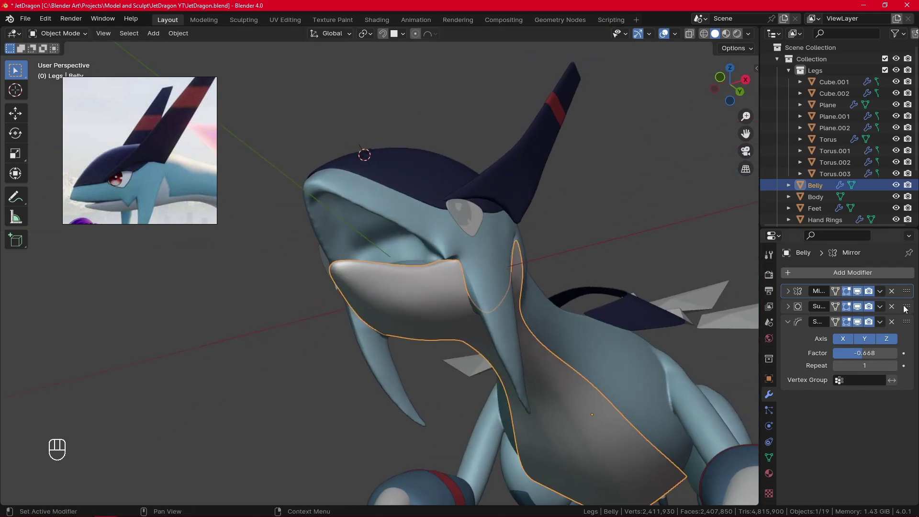
mouse_move(906, 309)
mouse_down()
mouse_move(907, 285)
mouse_move(903, 369)
mouse_move(902, 311)
mouse_up()
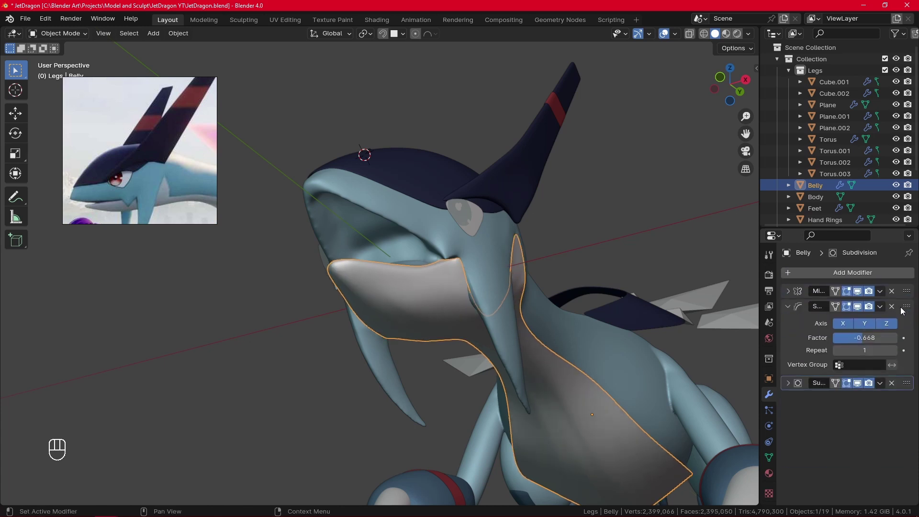
drag(907, 383, 906, 309)
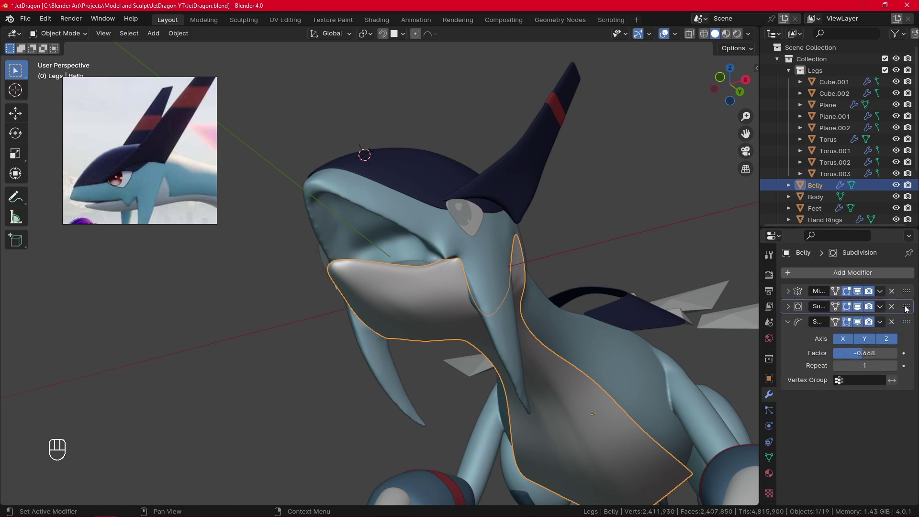
Step: Apply the Belly's Mirror, Subdivision and Smooth modifiers
alt+middle_drag(550, 306, 595, 257)
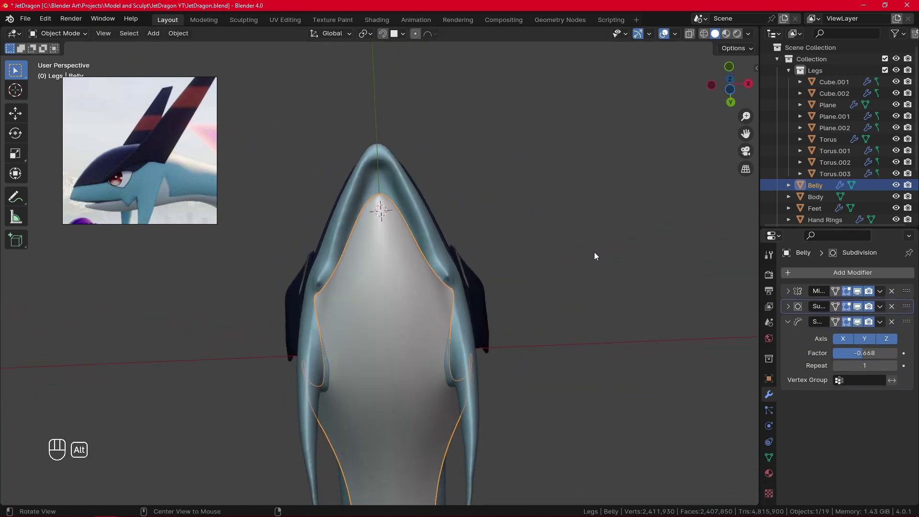
click(880, 291)
click(879, 302)
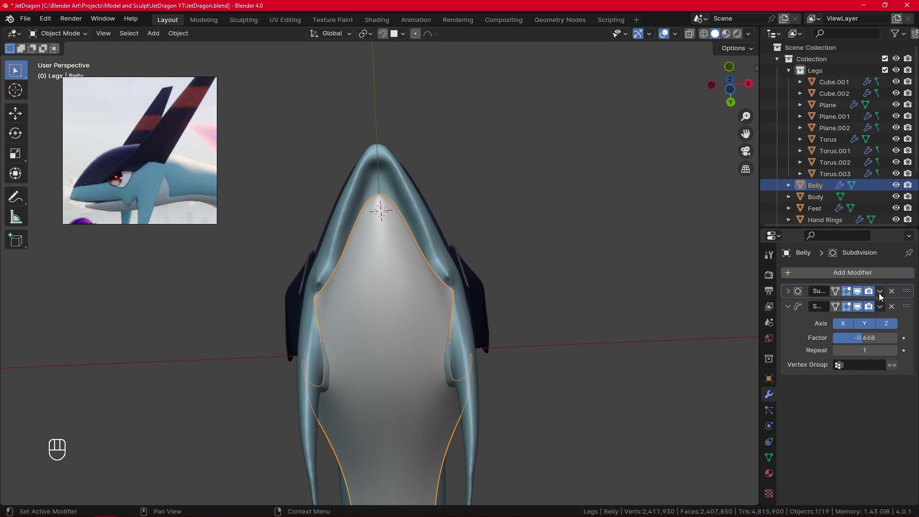
click(879, 291)
click(877, 302)
click(879, 291)
click(879, 302)
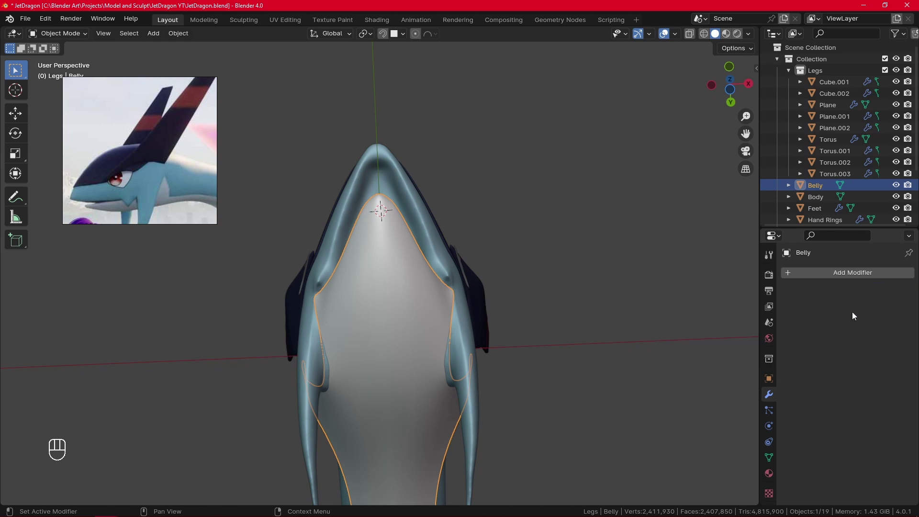
Step: Switch the Belly object to Sculpt Mode
ctrl+alt+middle_drag(574, 364, 490, 446)
click(495, 434)
click(462, 256)
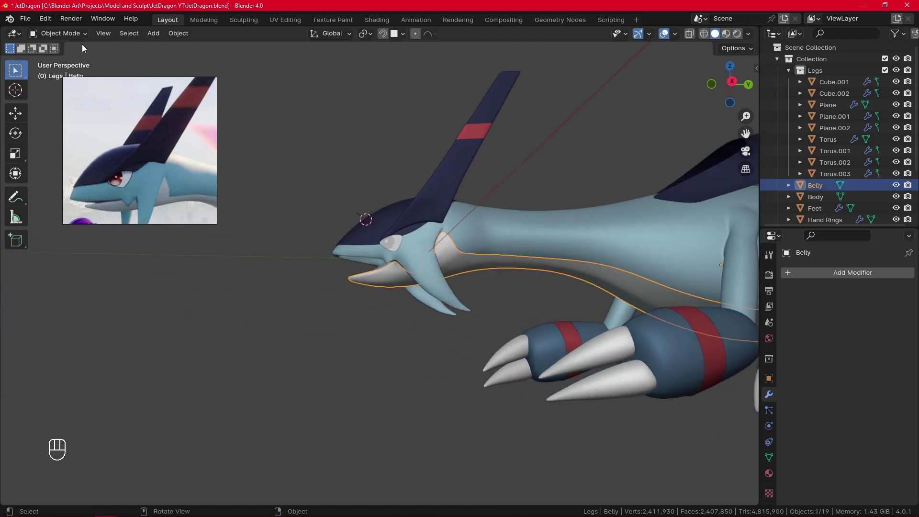
click(57, 33)
click(57, 71)
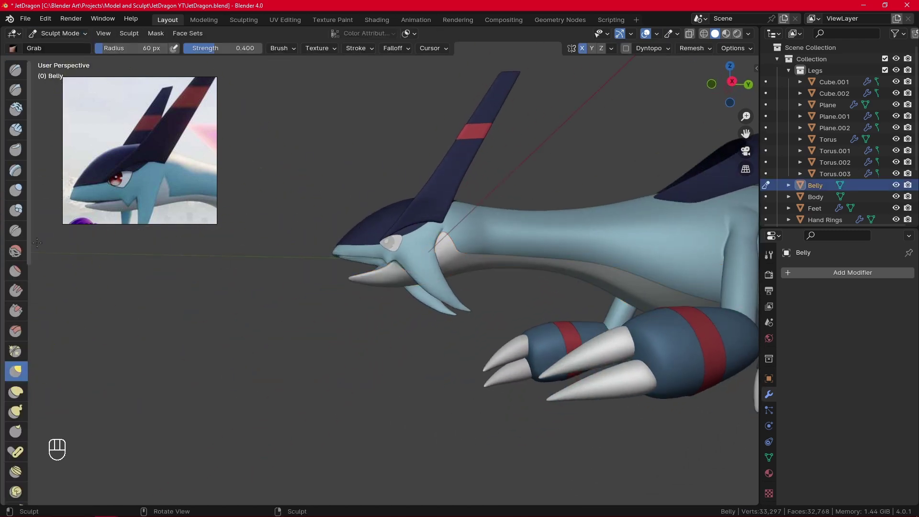
click(357, 48)
mouse_move(289, 48)
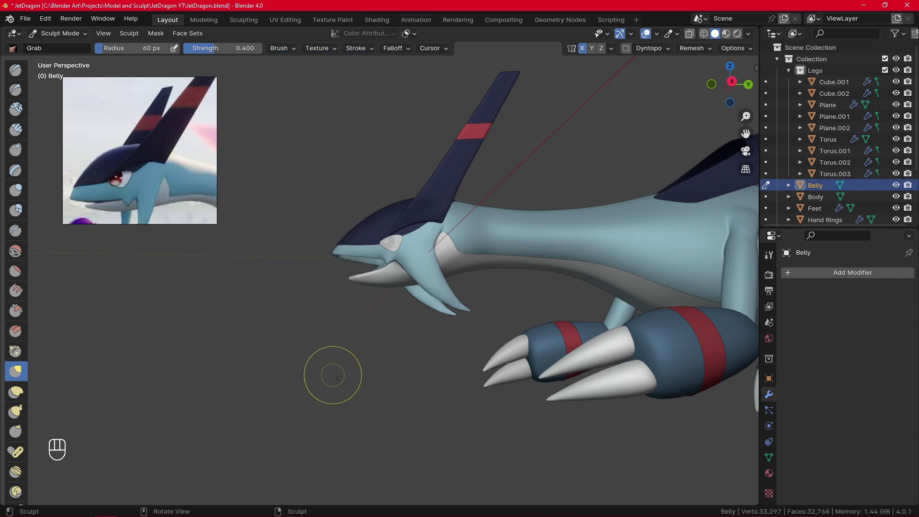
Step: Try smoothing the belly's surface under the lower jaw, and undo the last stroke
middle_drag(389, 431, 512, 277)
shift+drag(511, 276, 430, 277)
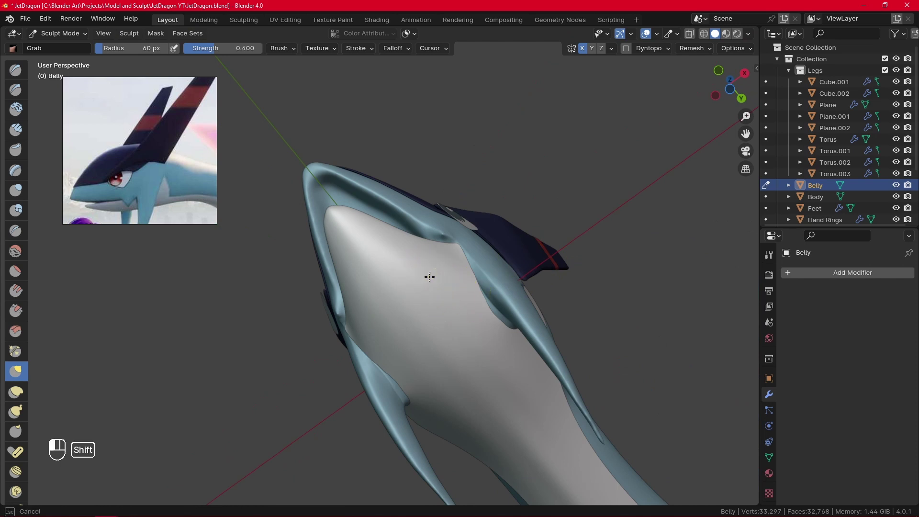
shift+drag(494, 341, 493, 342)
key(ctrl+z)
Step: Smooth the belly's surface beneath the lower jaw and throat with the Smooth brush, undoing an unwanted stroke
click(16, 251)
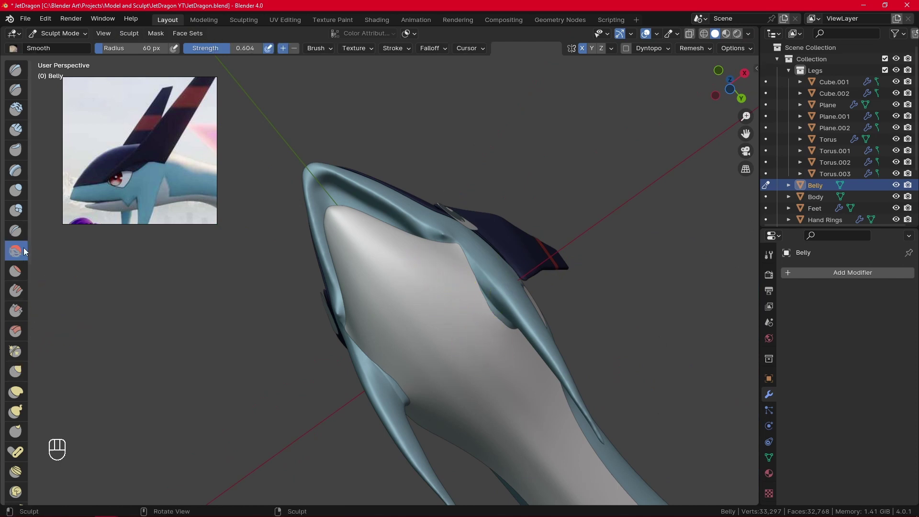
click(389, 50)
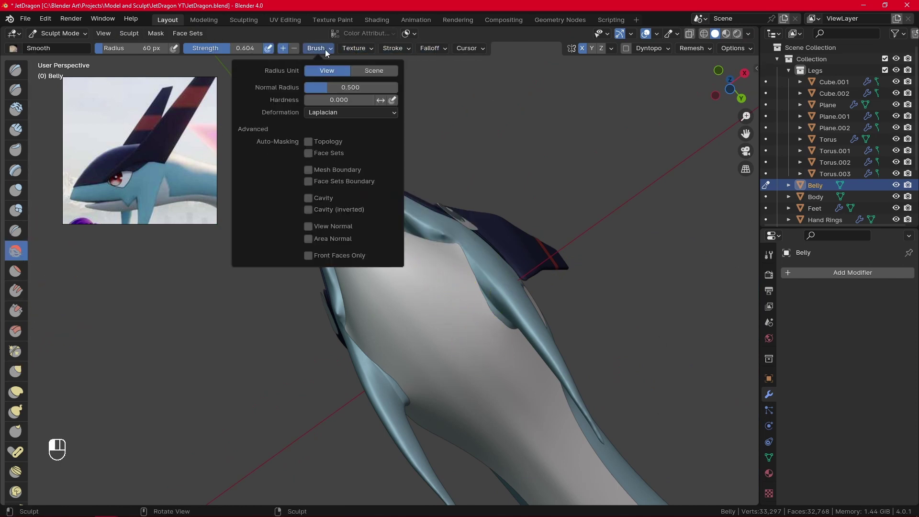
mouse_move(334, 50)
alt+drag(437, 290, 431, 298)
drag(399, 266, 479, 328)
drag(403, 263, 464, 322)
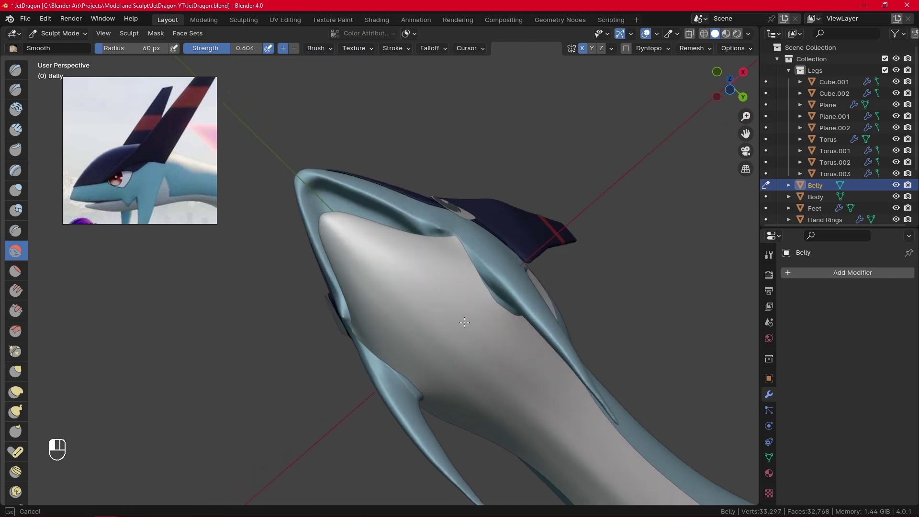
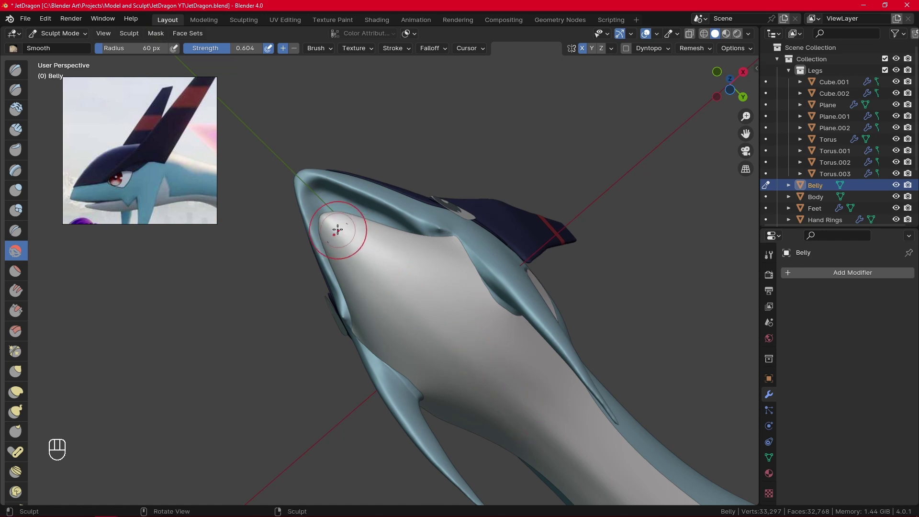
key(ctrl+z)
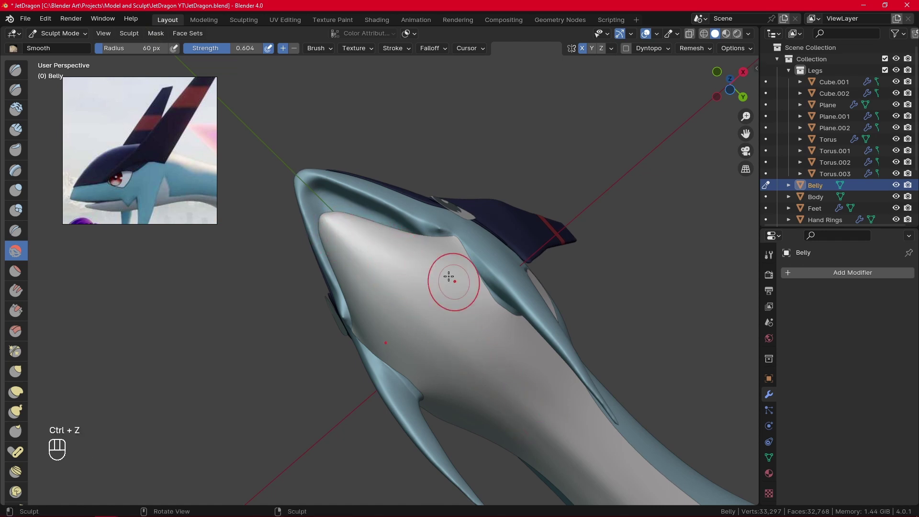
mouse_move(449, 276)
mouse_down()
mouse_move(519, 341)
mouse_move(437, 337)
mouse_up()
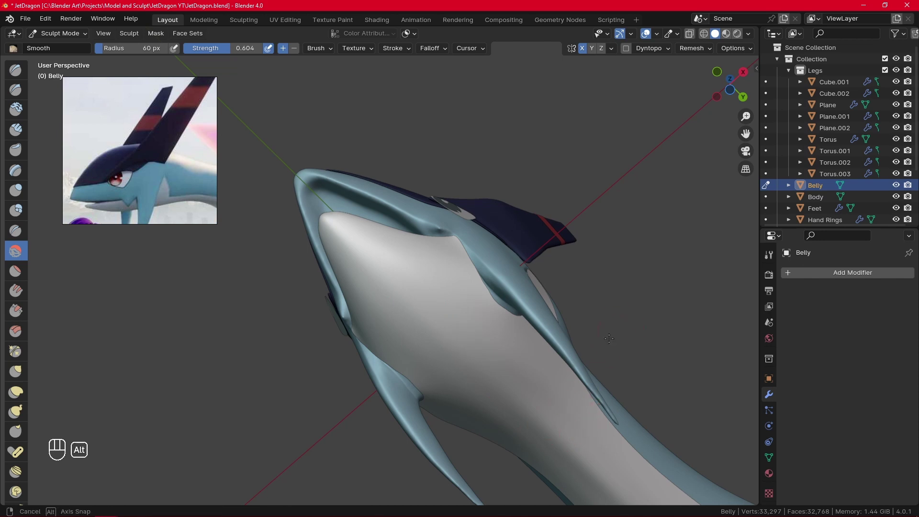
middle_drag(472, 338, 428, 307)
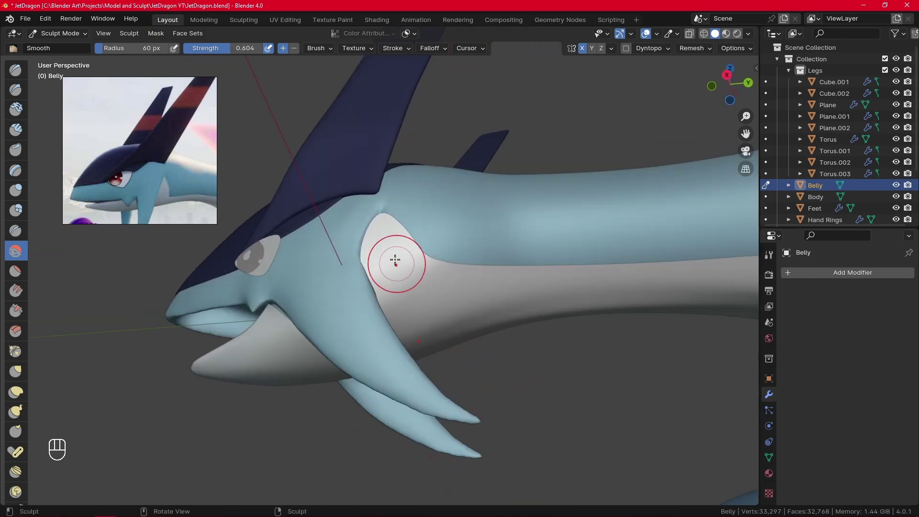
Step: Smooth the belly surface behind the cheek fin, undoing the first stroke and redoing it further down
drag(394, 260, 455, 289)
key(ctrl+z)
drag(396, 262, 447, 316)
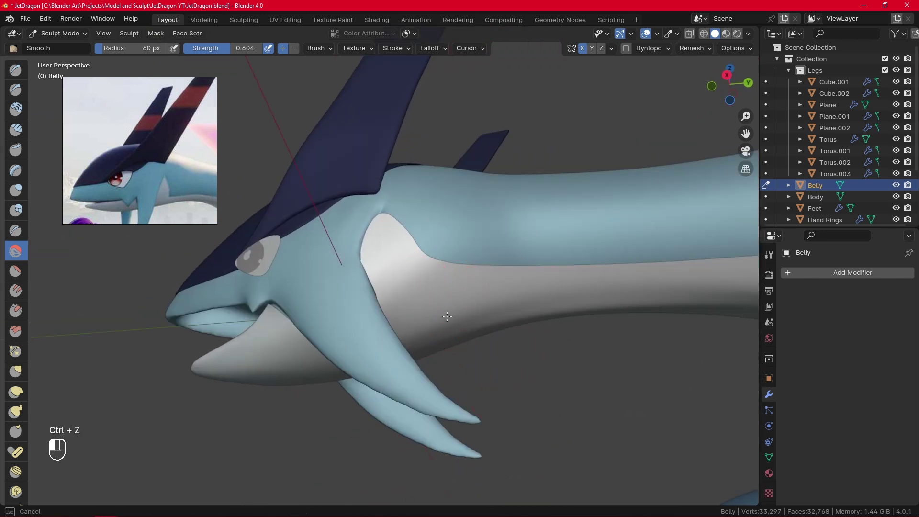
drag(540, 291, 546, 288)
mouse_move(546, 287)
alt+mouse_down()
mouse_move(595, 213)
mouse_move(569, 192)
alt+mouse_up()
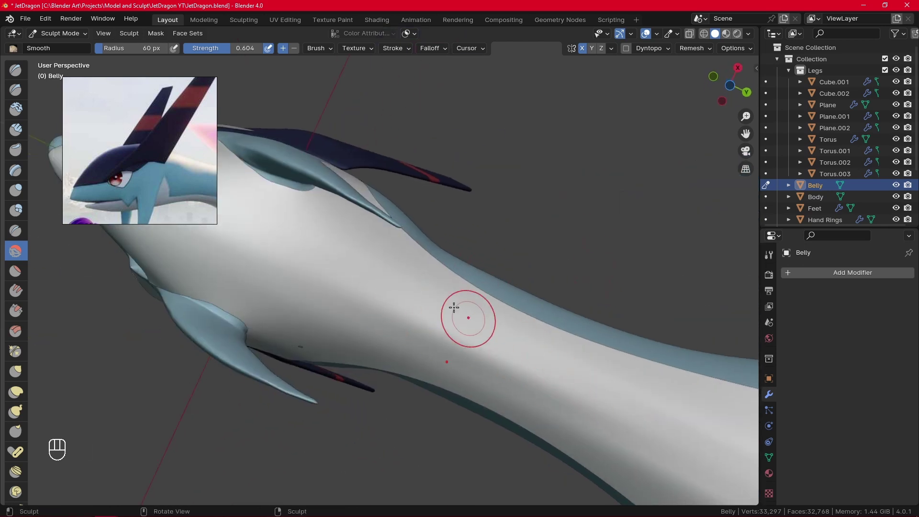
Step: Enlarge the Smooth brush to 71 px and smooth along the underside of the belly towards the tail
shift+middle_drag(627, 389, 476, 350)
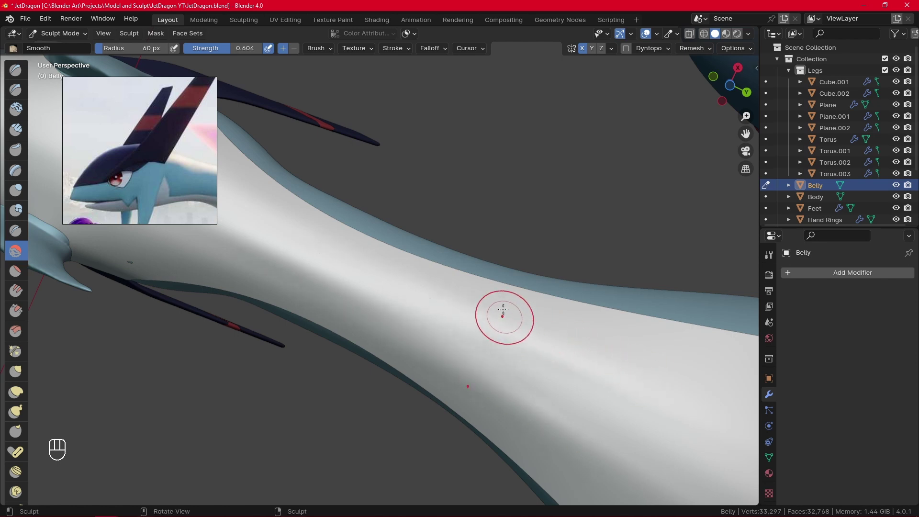
mouse_move(498, 307)
ctrl+alt+mouse_down()
mouse_move(534, 345)
mouse_move(501, 343)
ctrl+alt+mouse_up()
key(f)
click(542, 343)
shift+middle_drag(501, 342, 397, 273)
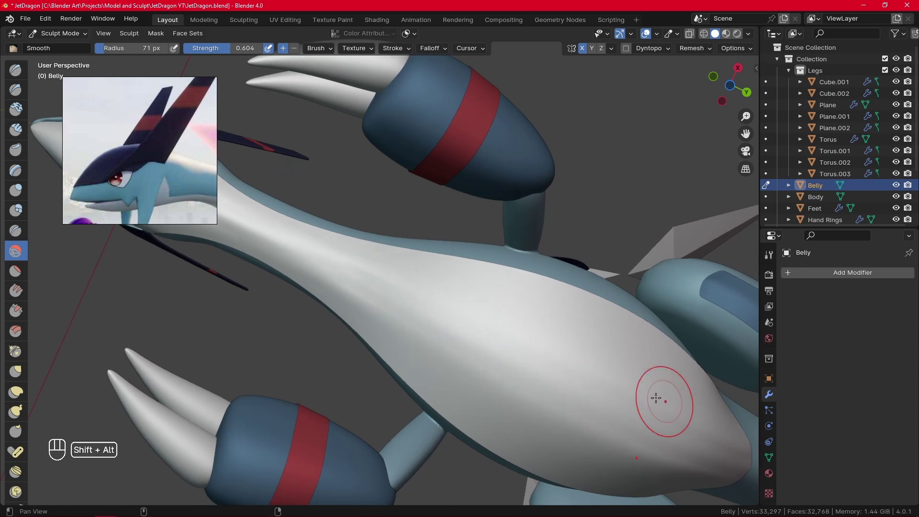
mouse_move(658, 399)
alt+shift+mouse_down()
mouse_move(414, 301)
mouse_move(510, 356)
alt+shift+mouse_up()
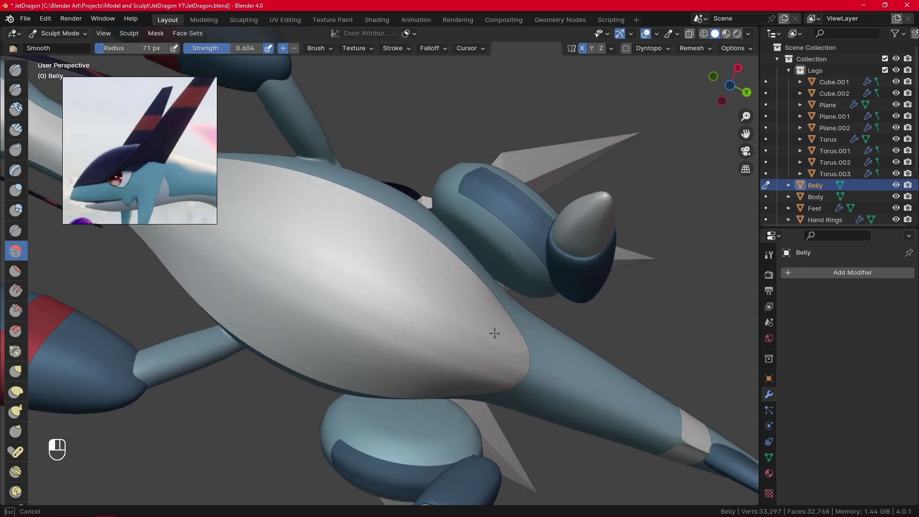
Step: Apply Smooth Vertices to the entire Belly mesh in Edit Mode and return to Sculpt Mode
key(Tab)
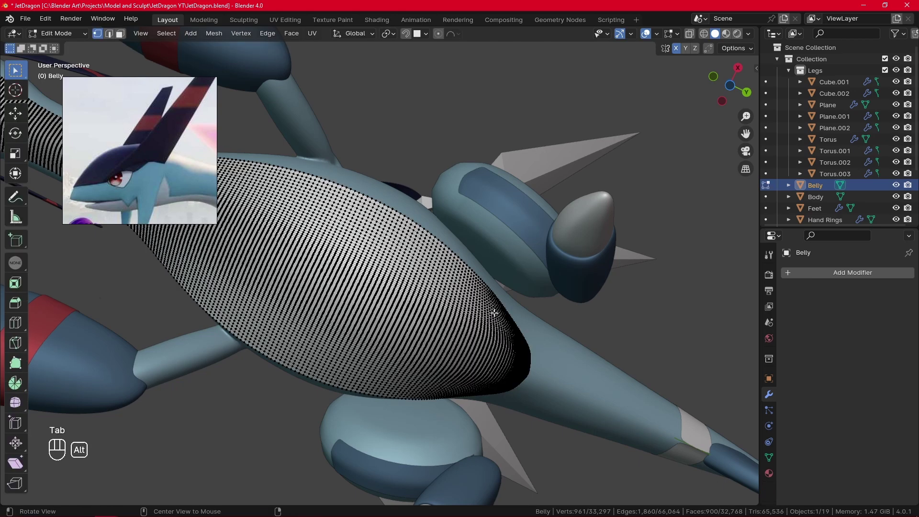
mouse_move(494, 313)
middle_down()
mouse_move(544, 322)
mouse_move(512, 338)
middle_up()
key(Tab)
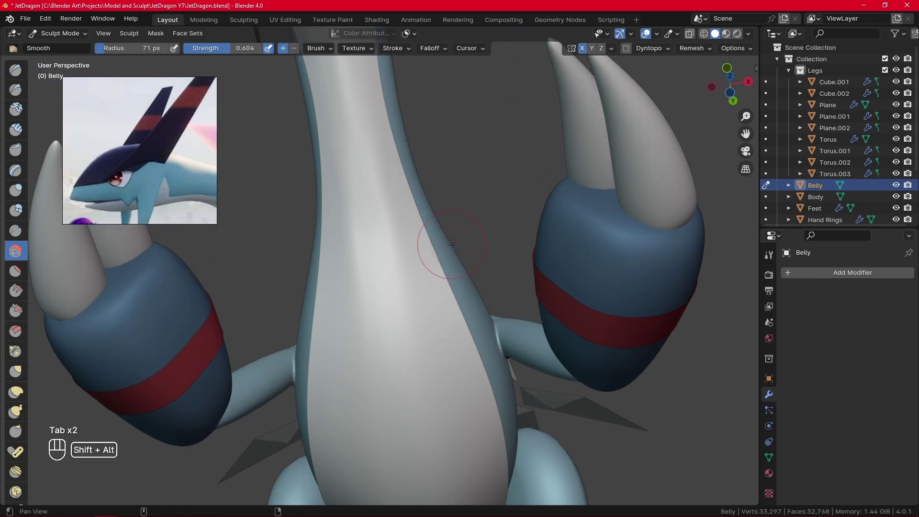
middle_drag(453, 245, 476, 317)
key(Tab)
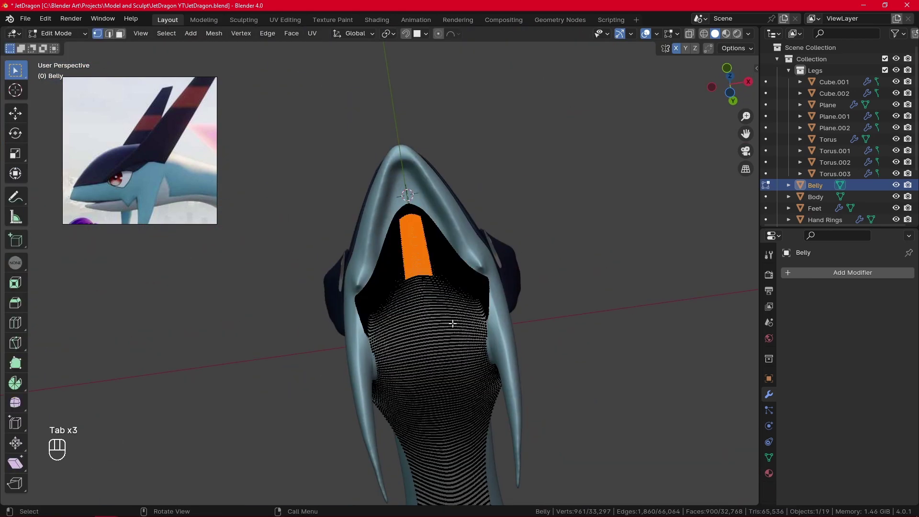
key(a)
right_click(453, 321)
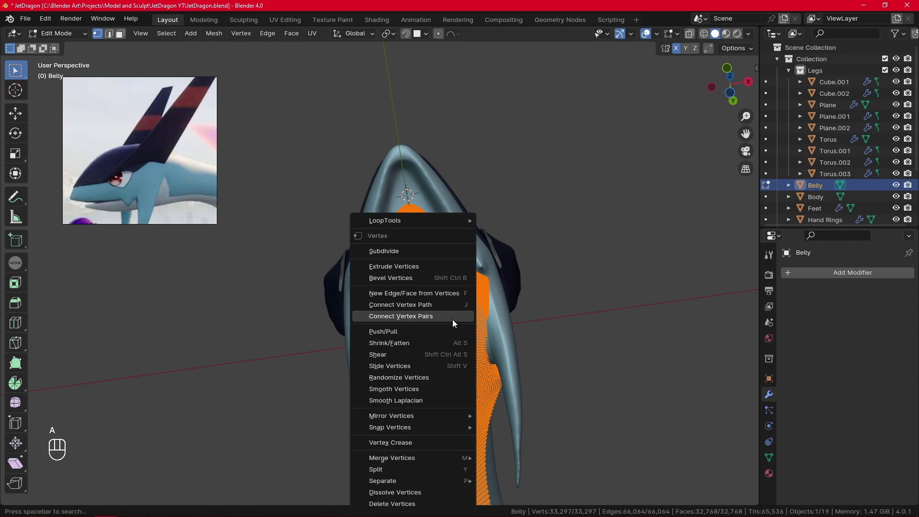
click(447, 390)
key(Tab)
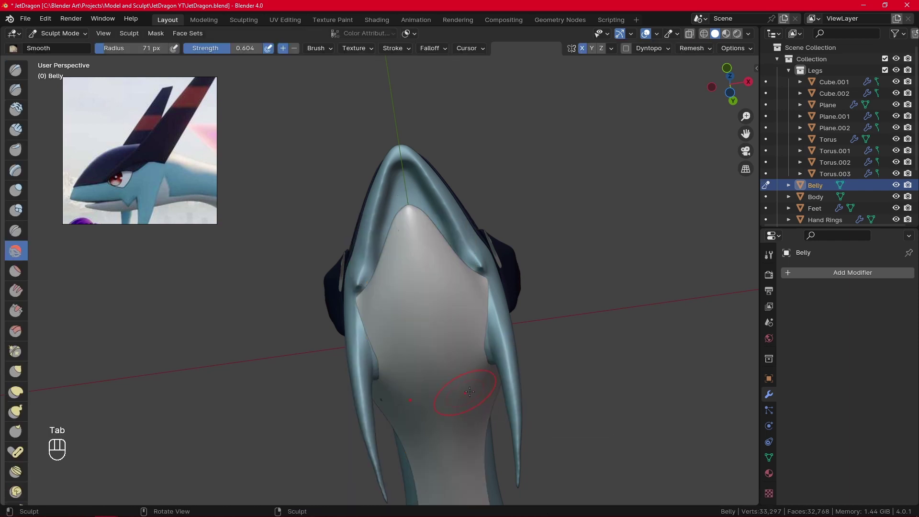
Step: Apply Smooth Vertices twice more to all the belly's vertices, ending in Sculpt Mode
mouse_move(512, 399)
alt+shift+mouse_down()
mouse_move(488, 181)
mouse_move(476, 252)
alt+shift+mouse_up()
key(Tab)
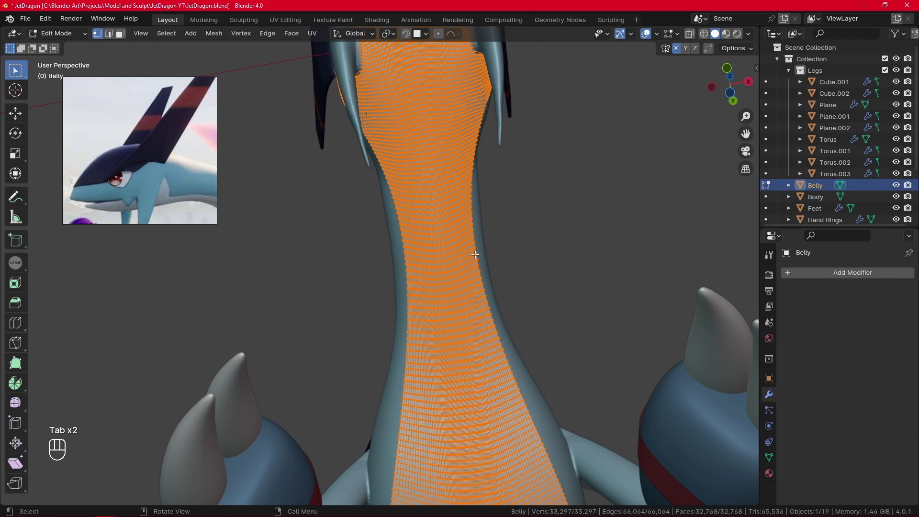
right_click(476, 254)
click(476, 254)
key(Tab)
key(Tab)
right_click(477, 255)
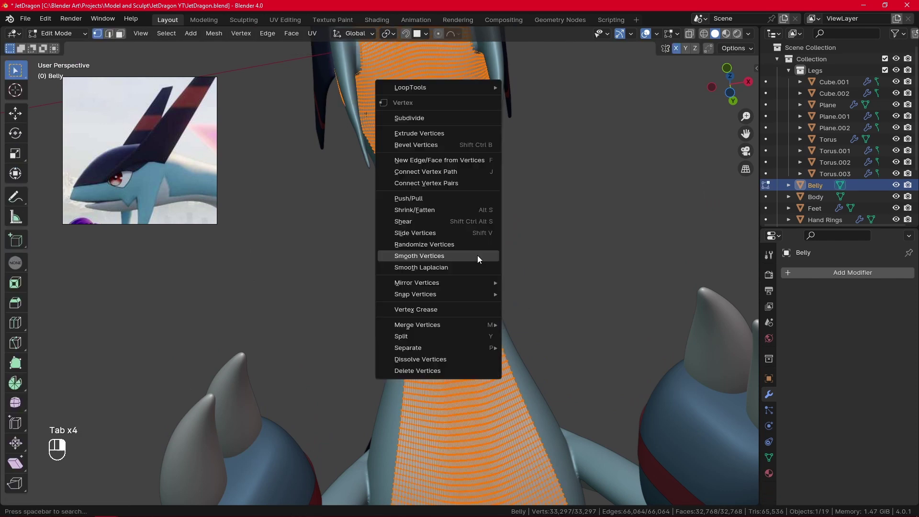
click(477, 254)
key(Tab)
Step: Adjust the belly's edge around the head with the Grab brush at 46 px and smooth it behind the cheek fin
mouse_move(529, 220)
ctrl+alt+mouse_down()
mouse_move(543, 391)
mouse_move(537, 268)
mouse_move(517, 206)
mouse_move(499, 307)
ctrl+alt+mouse_up()
click(17, 371)
mouse_move(539, 282)
mouse_down()
mouse_move(507, 278)
mouse_move(438, 305)
mouse_move(425, 320)
mouse_up()
key(f)
click(496, 279)
drag(292, 387, 294, 386)
alt+shift+drag(342, 333, 488, 197)
mouse_move(445, 276)
alt+mouse_down()
mouse_move(480, 246)
mouse_move(459, 254)
alt+mouse_up()
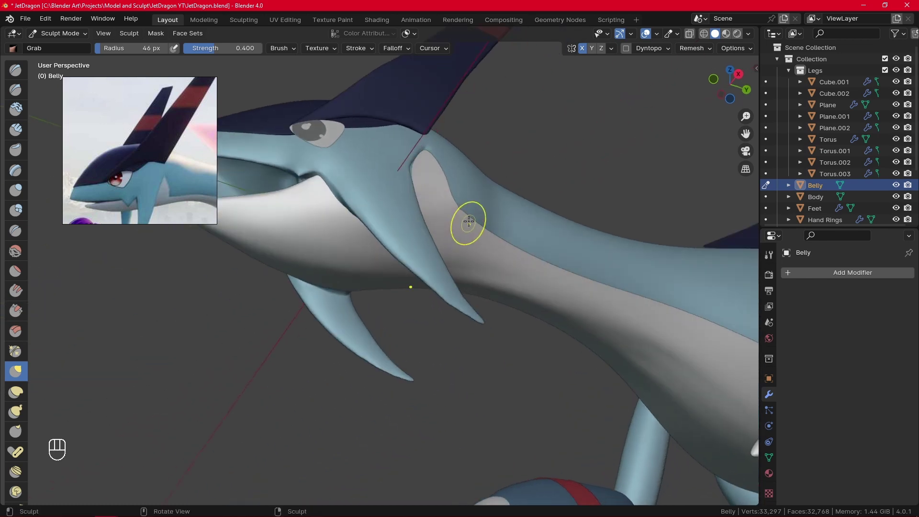
shift+drag(445, 208, 450, 235)
middle_drag(450, 235, 516, 199)
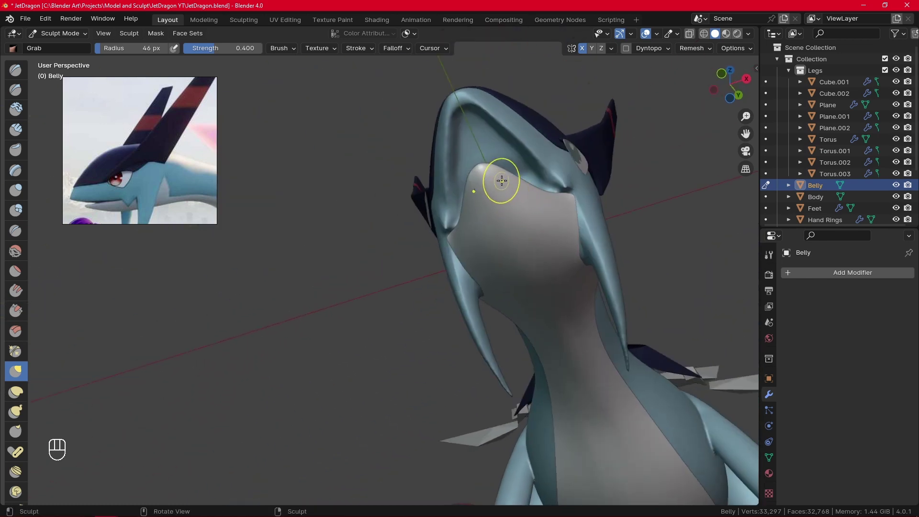
Step: Switch to Object Mode, clear the selection and check the head and belly in the right side view
mouse_move(599, 175)
alt+mouse_down()
mouse_move(521, 208)
mouse_move(537, 386)
alt+mouse_up()
key(Tab)
key(Tab)
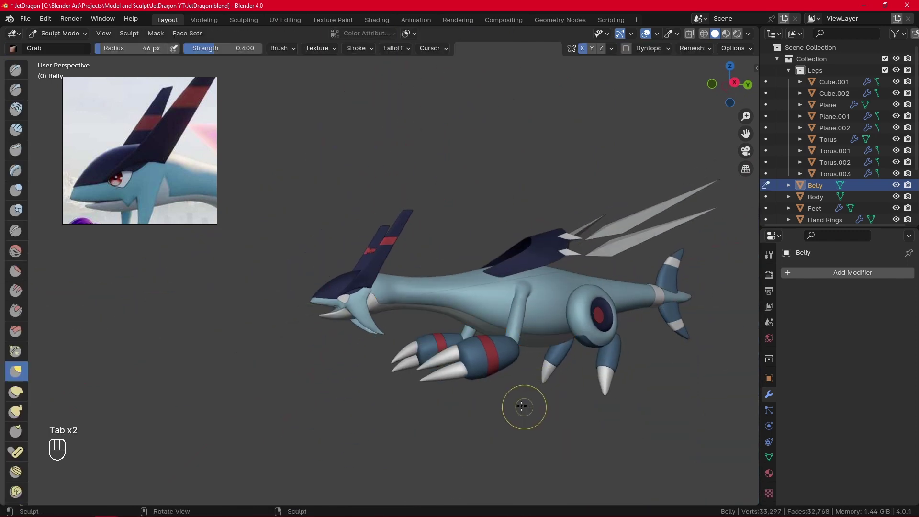
click(79, 34)
click(80, 46)
click(527, 424)
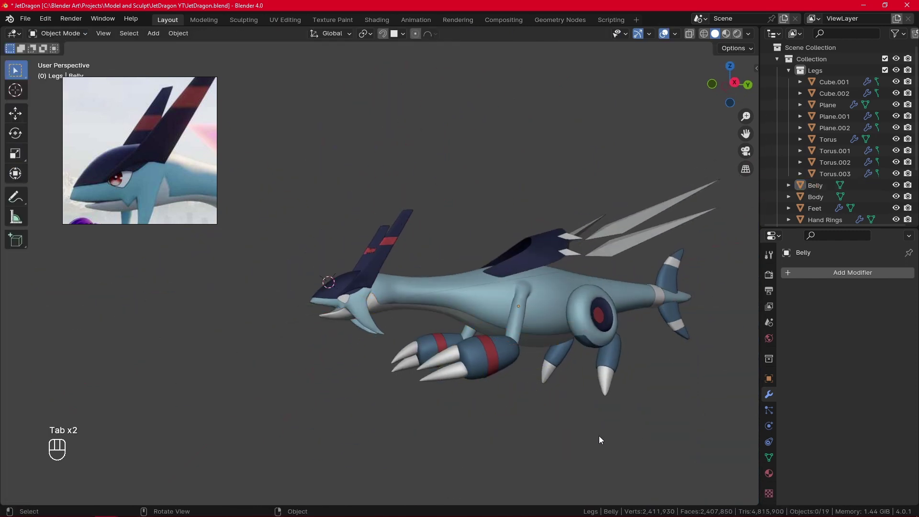
key(KP_3)
scroll(476, 427, up, 5)
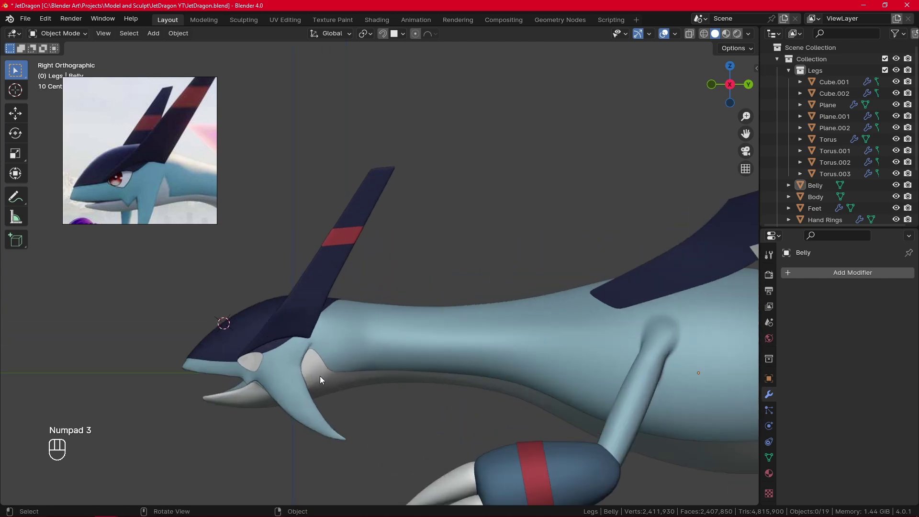
Step: Return the Belly to Sculpt Mode and sharpen the white patch's upper tip behind the cheek fin with a 27 px Grab brush
click(340, 395)
ctrl+alt+drag(371, 415, 382, 365)
alt+shift+drag(382, 365, 376, 293)
key(Tab)
click(56, 33)
click(67, 68)
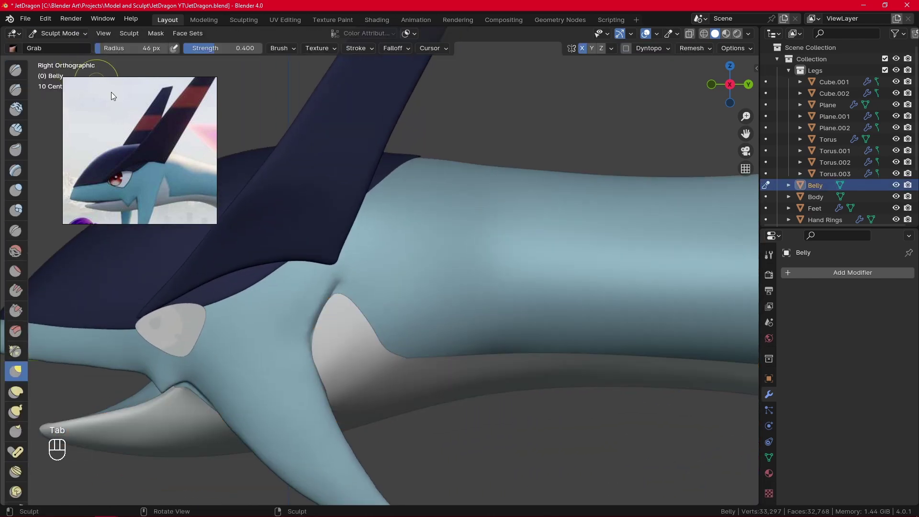
key(f)
click(337, 294)
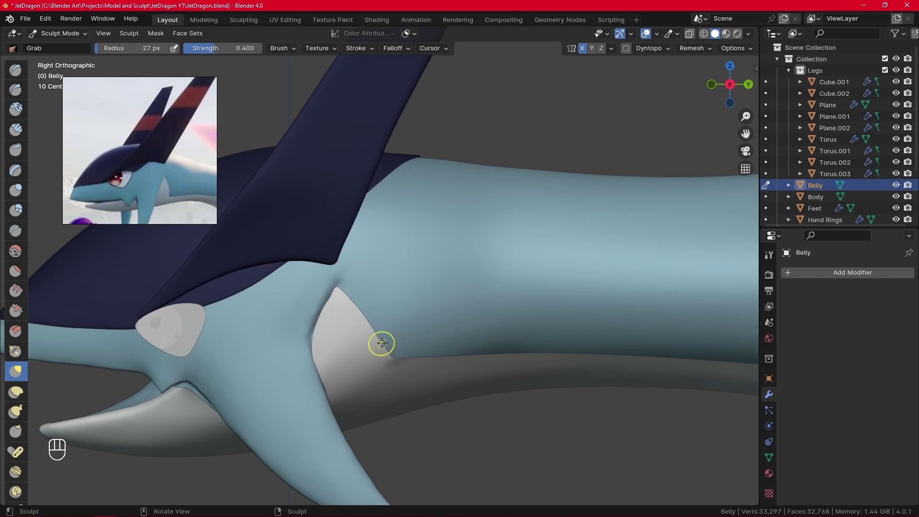
Step: Refine the rear corner of the white patch with a 20 px Grab brush and smoothing, undoing the last stroke
shift+drag(391, 354, 395, 363)
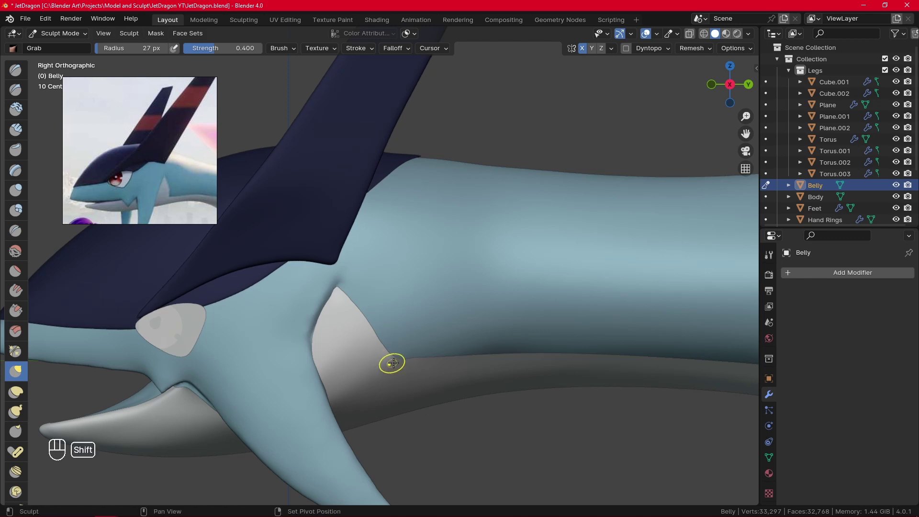
key(f)
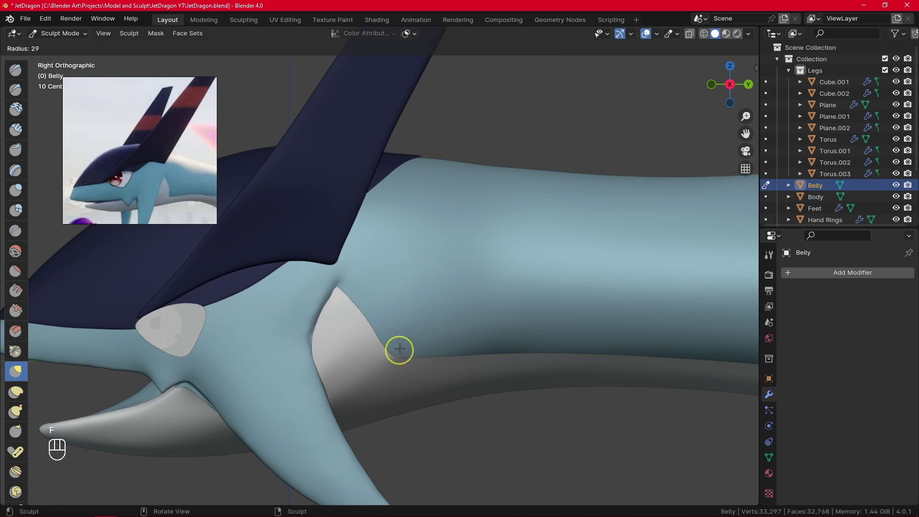
click(399, 349)
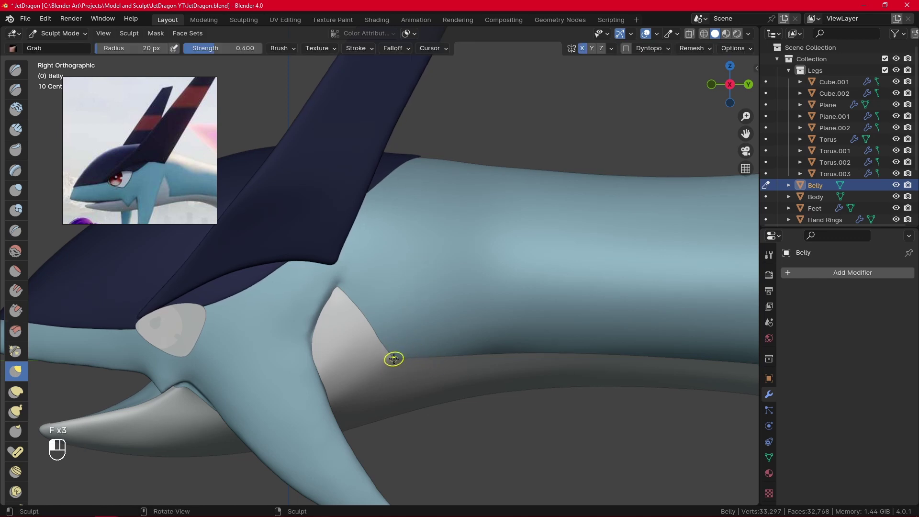
mouse_move(375, 338)
shift+mouse_down()
mouse_move(387, 361)
mouse_move(433, 367)
shift+mouse_up()
mouse_move(500, 271)
alt+mouse_down()
mouse_move(475, 257)
mouse_move(474, 375)
alt+mouse_up()
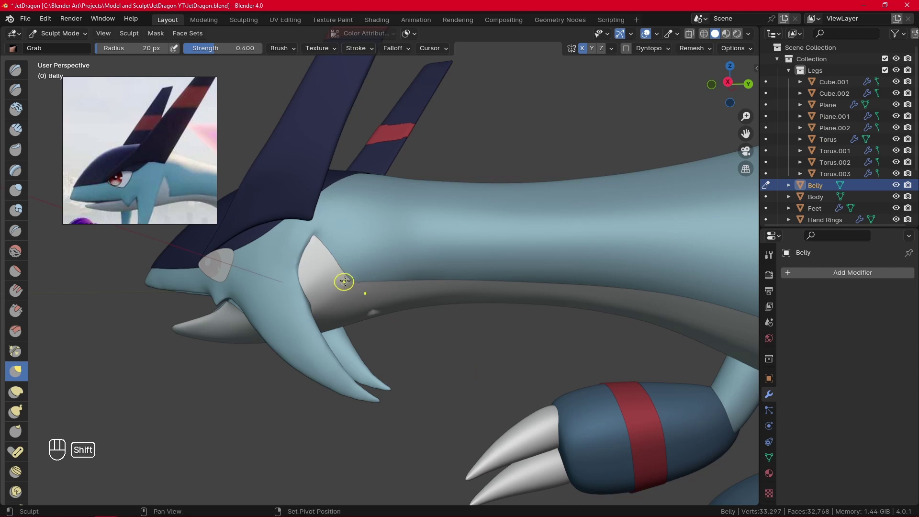
key(ctrl+z)
Step: Try to pull the belly's lip peak up under the mouth corner with the Grab brush at 47 px, and undo the strokes
key(KP_3)
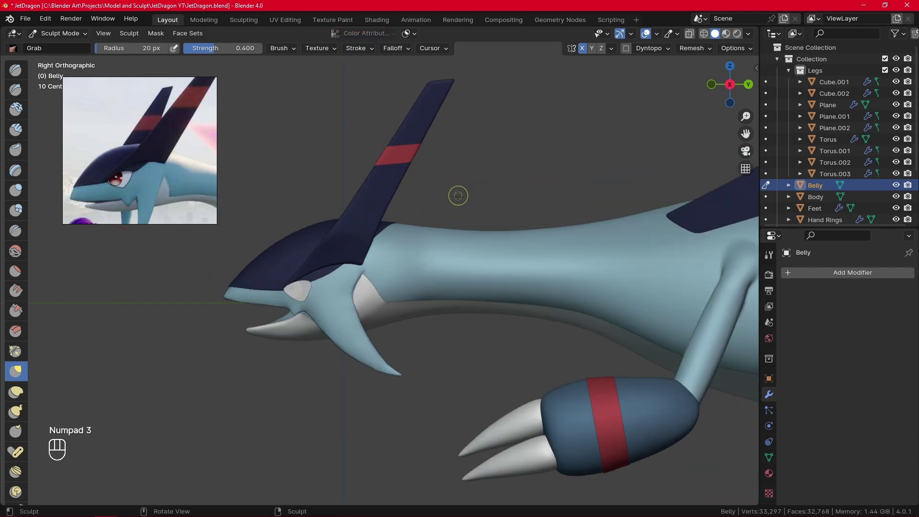
shift+middle_drag(328, 334, 406, 240)
key(f)
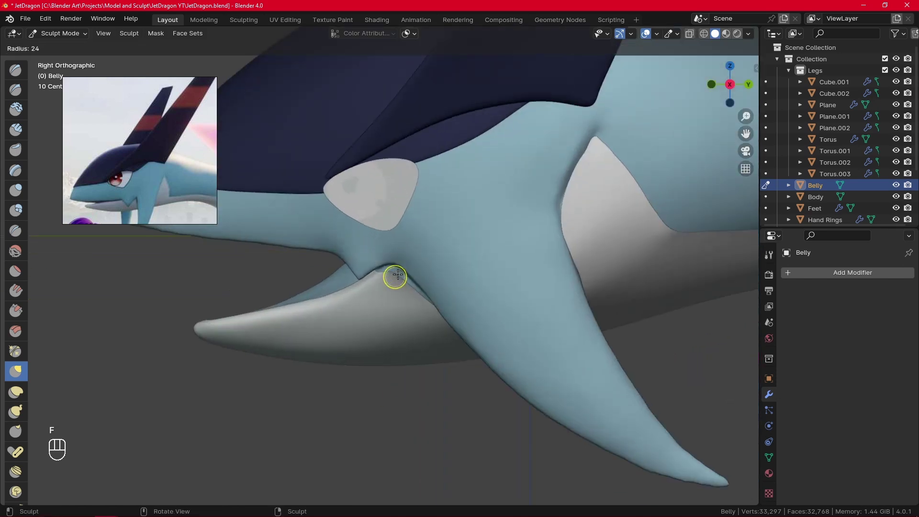
key(f)
click(410, 269)
drag(396, 268, 413, 278)
mouse_move(413, 280)
mouse_down()
mouse_move(419, 292)
mouse_move(391, 264)
mouse_up()
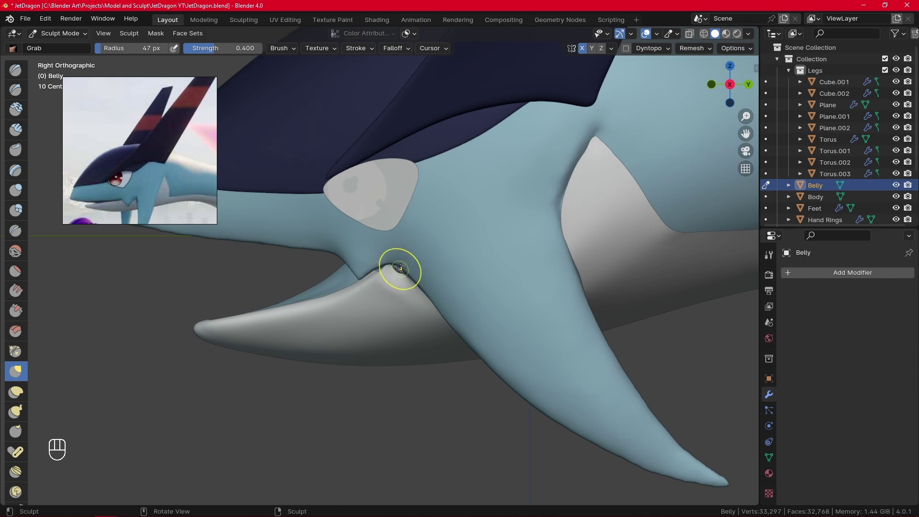
key(ctrl+z)
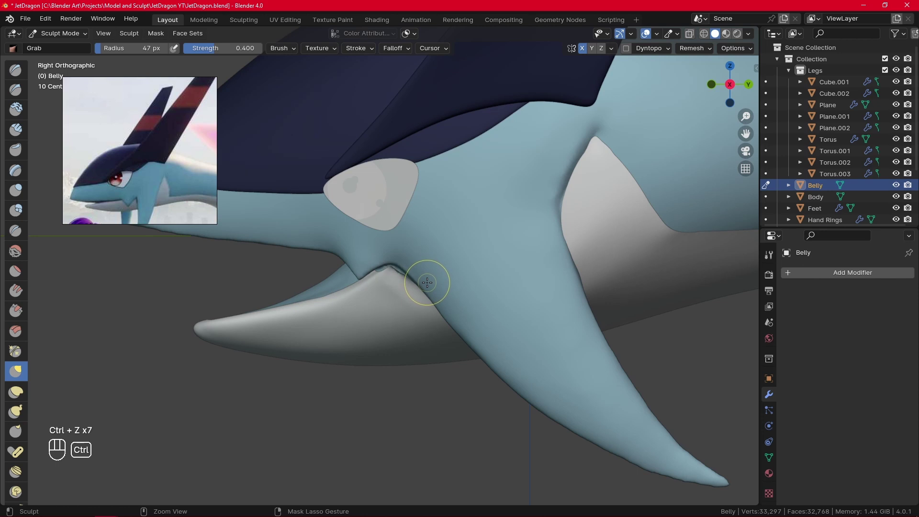
key(ctrl+z)
key(ctrl+z)
scroll(427, 283, up, 4)
mouse_move(439, 287)
mouse_down()
mouse_move(471, 200)
mouse_move(456, 378)
mouse_up()
key(ctrl+z)
Step: Pull the belly's lip peak up against the mouth corner with the Elastic Deform brush at 68 px
alt+shift+drag(496, 244, 440, 367)
mouse_move(461, 330)
ctrl+alt+mouse_down()
mouse_move(488, 246)
mouse_move(481, 251)
ctrl+alt+mouse_up()
click(17, 391)
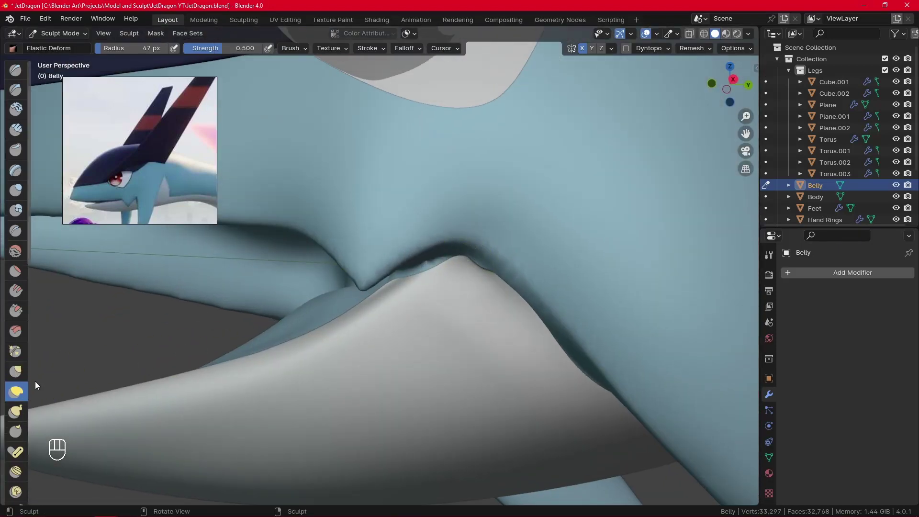
key(f)
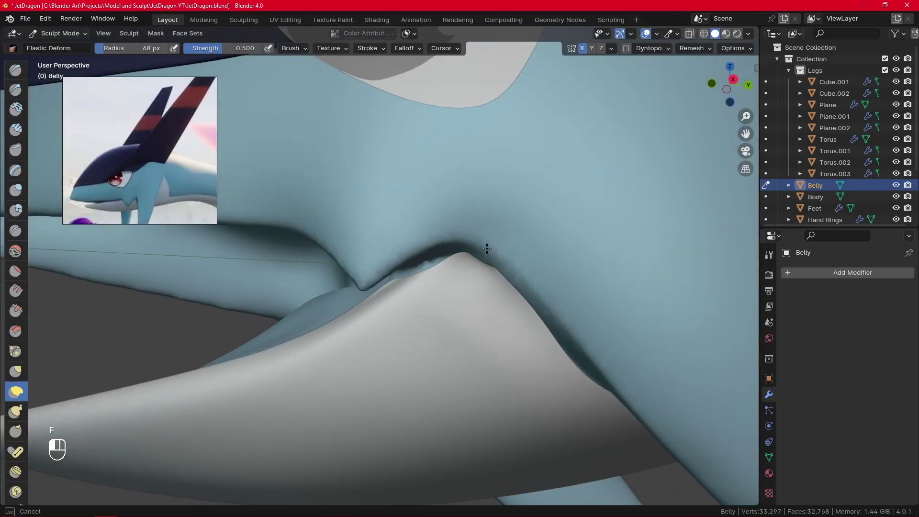
drag(487, 248, 485, 247)
drag(431, 266, 448, 238)
mouse_move(406, 274)
mouse_down()
mouse_move(428, 253)
mouse_move(458, 245)
mouse_up()
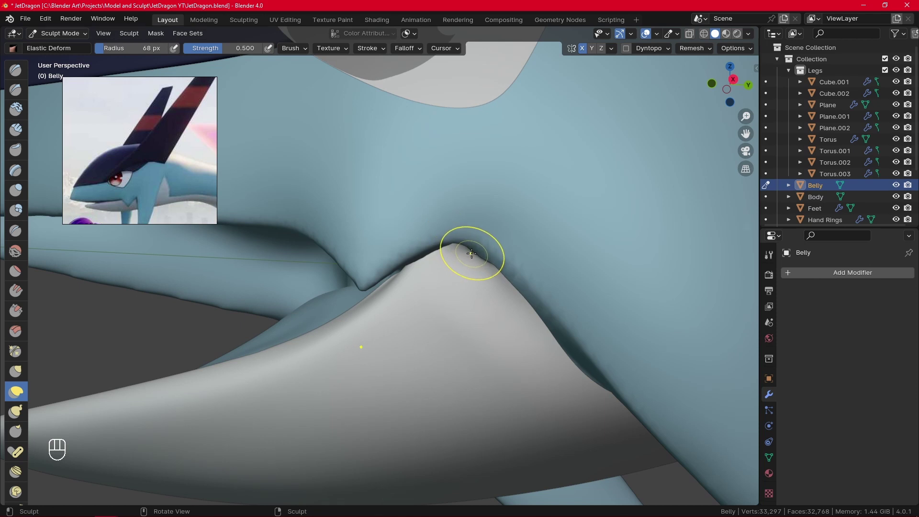
Step: Reduce the brush radius to 21 px and smooth the lip peak below the eye in the right side view
key(KP_3)
key(f)
click(363, 375)
alt+shift+middle_drag(363, 373, 399, 318)
ctrl+alt+middle_drag(400, 318, 399, 297)
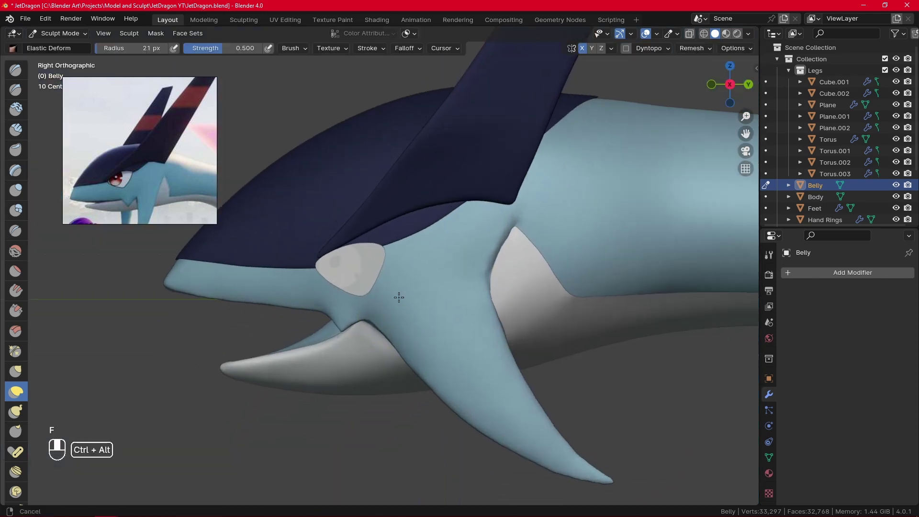
scroll(398, 298, up, 1)
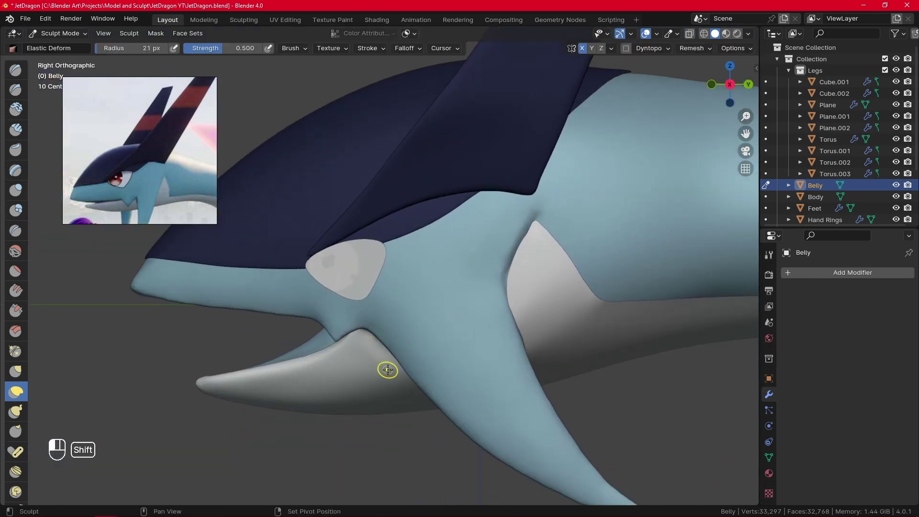
shift+drag(388, 369, 369, 338)
Step: Switch the Belly from Sculpt Mode back to Object Mode
mouse_move(547, 192)
ctrl+alt+middle_down()
mouse_move(554, 248)
mouse_move(540, 332)
mouse_move(426, 382)
ctrl+alt+middle_up()
mouse_move(522, 275)
ctrl+alt+middle_down()
mouse_move(552, 406)
mouse_move(531, 400)
ctrl+alt+middle_up()
click(56, 33)
click(52, 45)
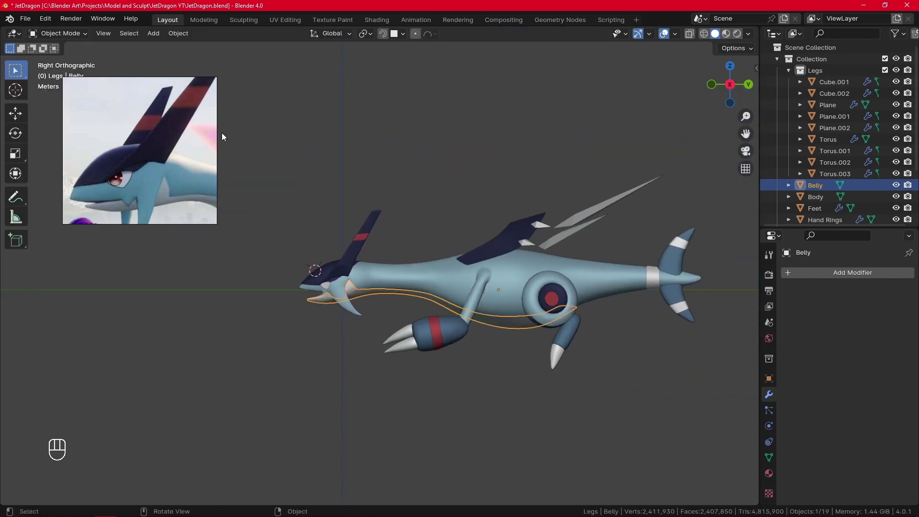
Step: Select the eye object Plane.001 and rotate it slightly in the right side view
alt+shift+middle_drag(459, 390, 502, 277)
click(502, 276)
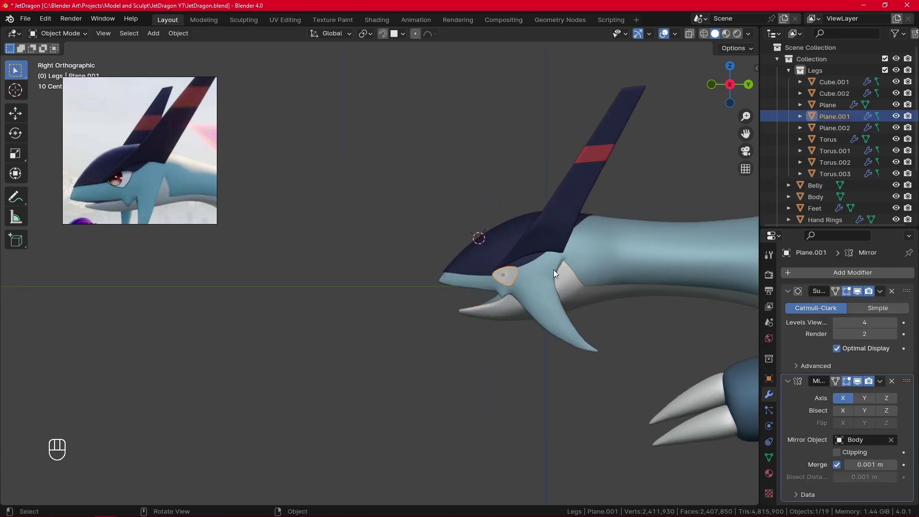
key(r)
click(554, 264)
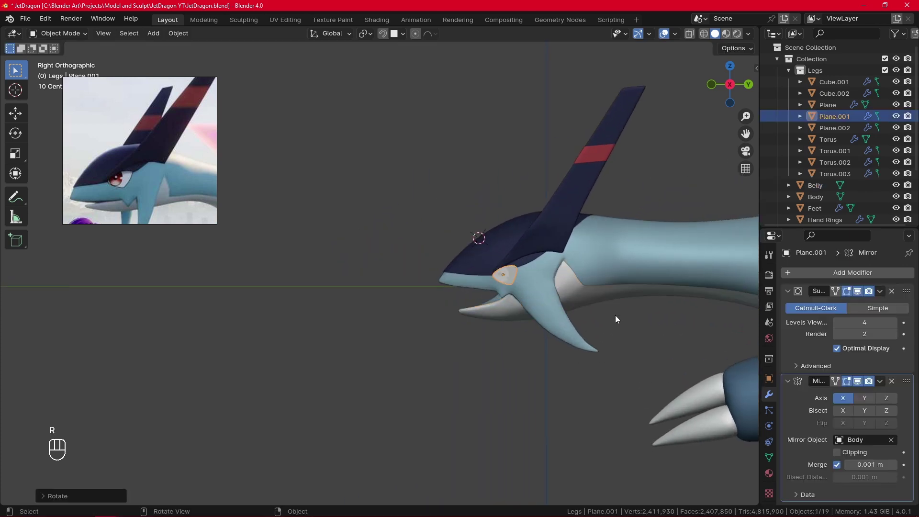
Step: Select the eye Plane.001 together with the Jet Wings Head object in the right side view
click(617, 319)
alt+shift+middle_drag(617, 351, 591, 363)
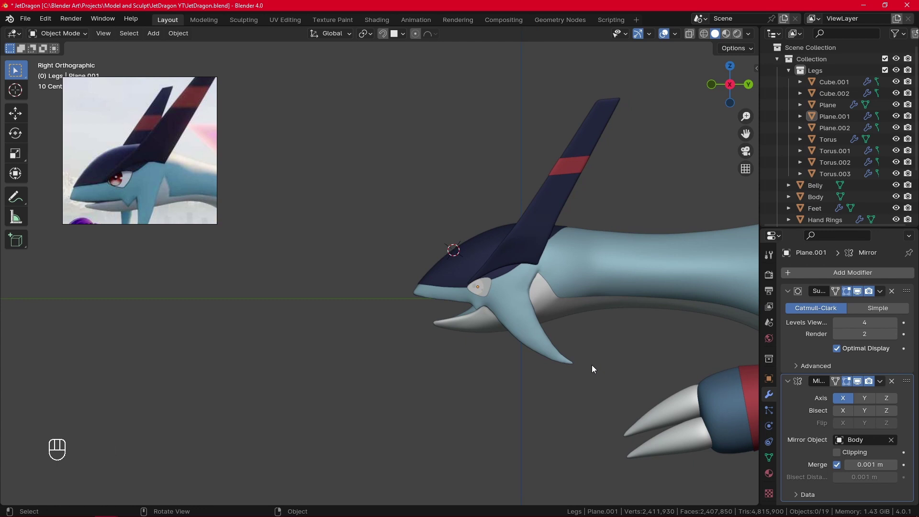
click(484, 284)
shift+click(524, 246)
key(g)
key(y)
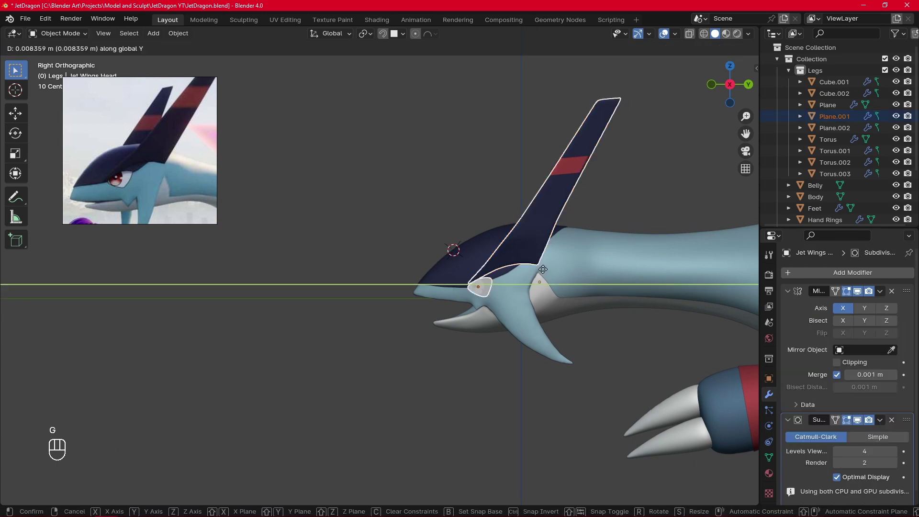
right_click(543, 267)
Step: Add the red wing rings to the selection and raise the eye, head wings and rings about 0.075 m along global Z
shift+click(573, 166)
key(g)
key(y)
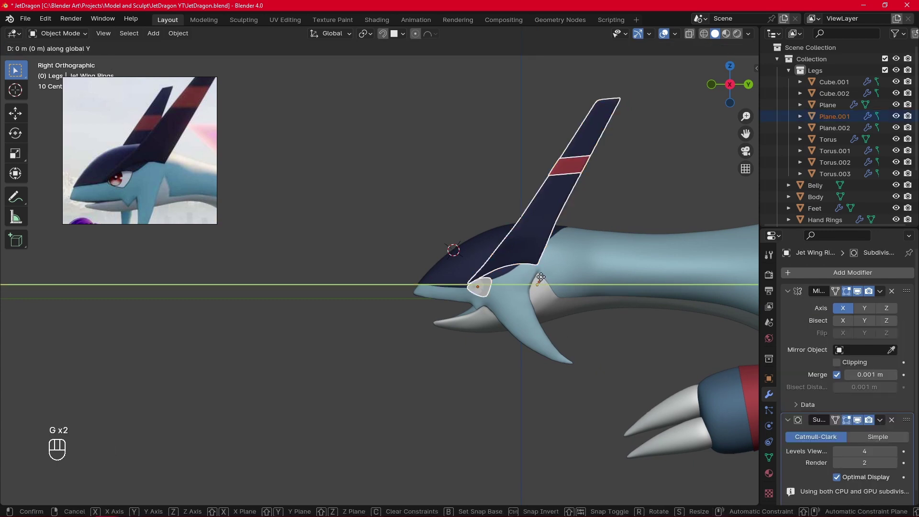
key(z)
middle_drag(541, 274, 541, 273)
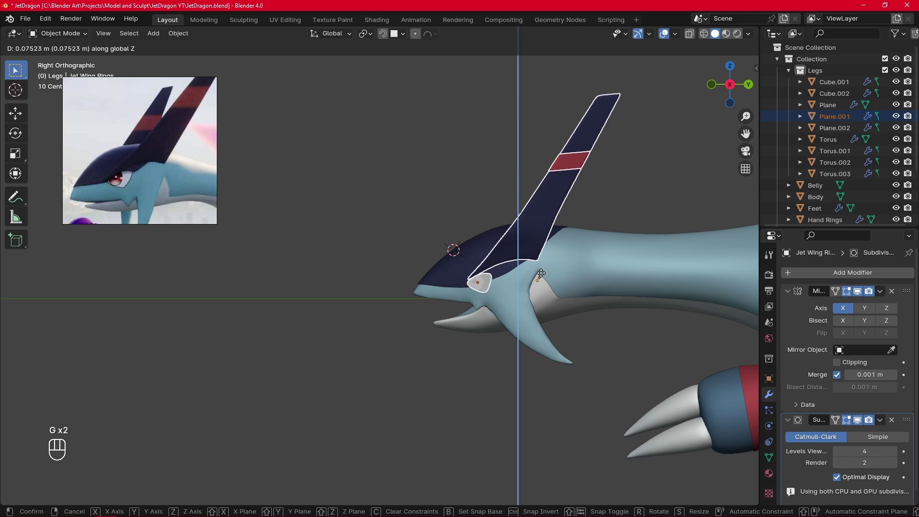
click(541, 273)
click(596, 335)
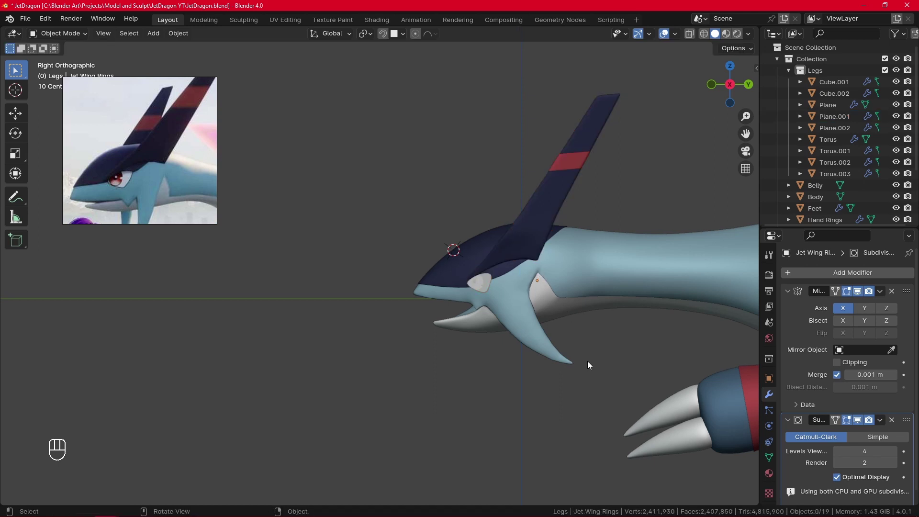
Step: Assign the existing red Material.004 to the back-wing spikes, Cube.002, to match the reference
alt+shift+drag(588, 366, 474, 418)
scroll(495, 272, up, 1)
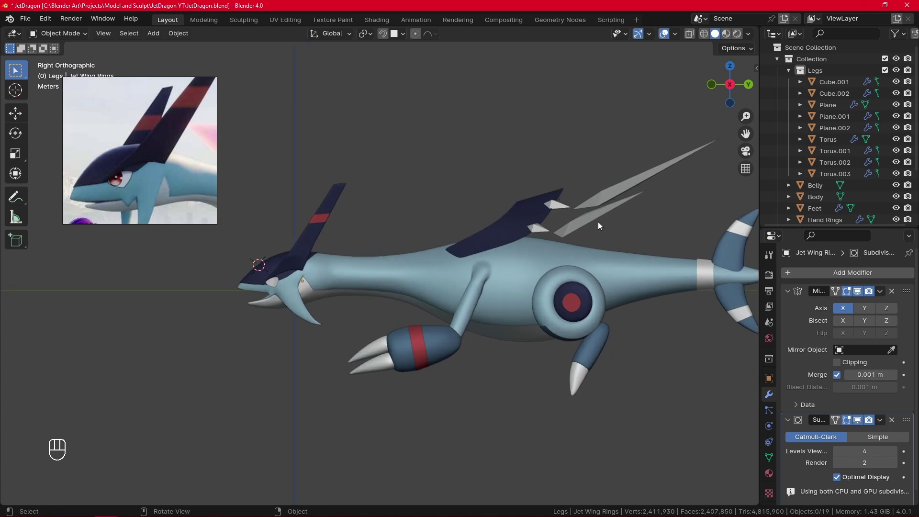
click(535, 231)
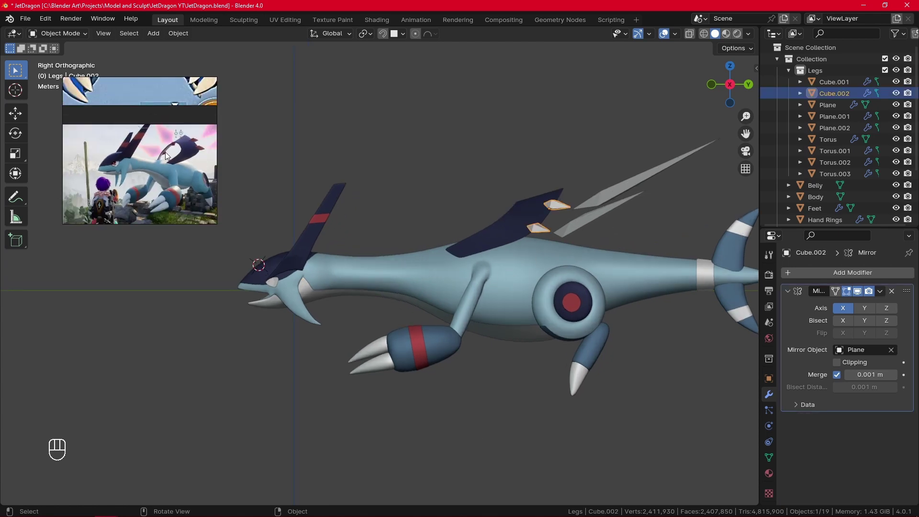
scroll(200, 150, down, 7)
scroll(176, 157, down, 1)
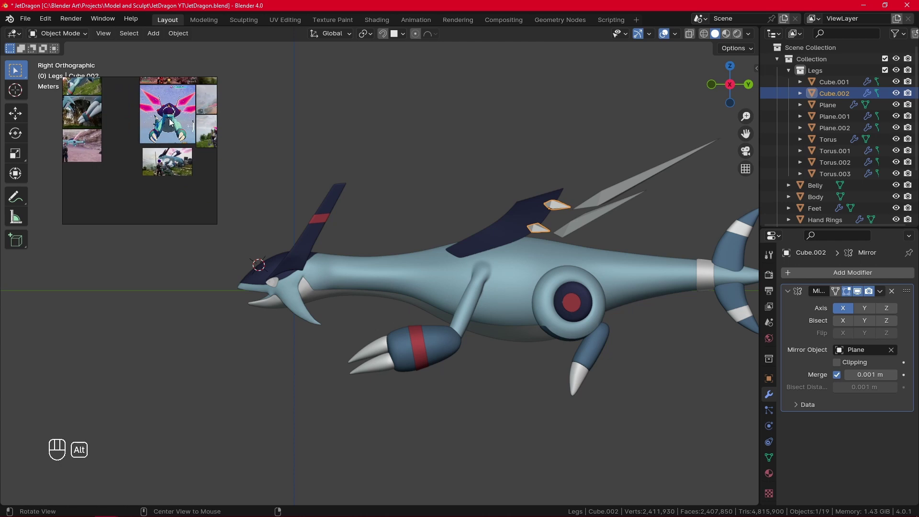
alt+drag(178, 111, 162, 149)
scroll(162, 150, up, 3)
click(593, 220)
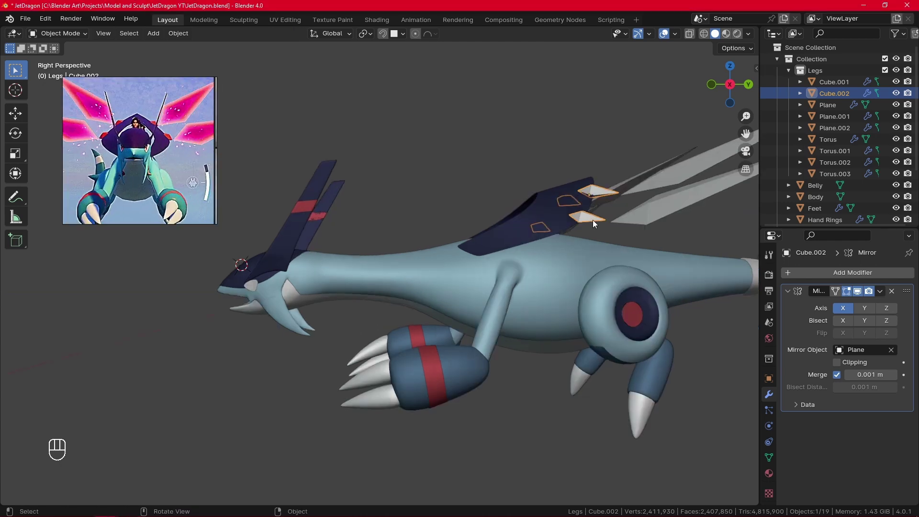
click(769, 473)
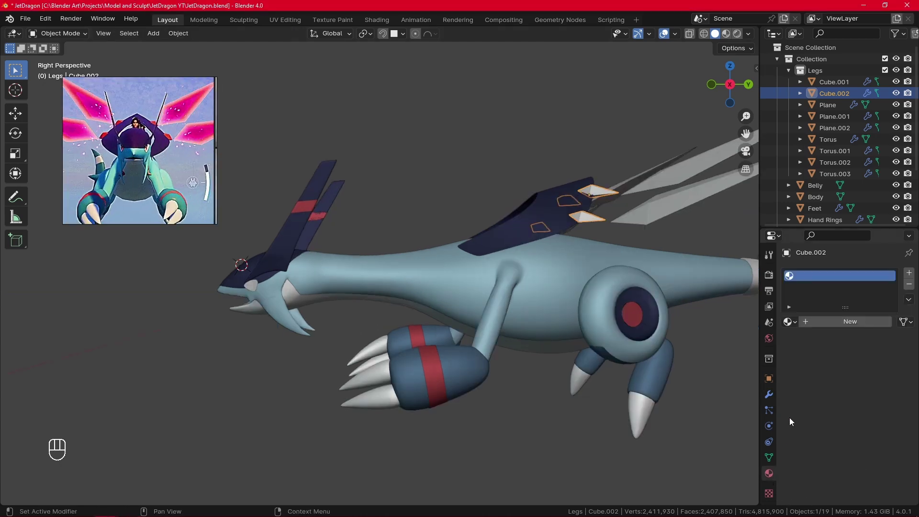
click(789, 321)
click(717, 381)
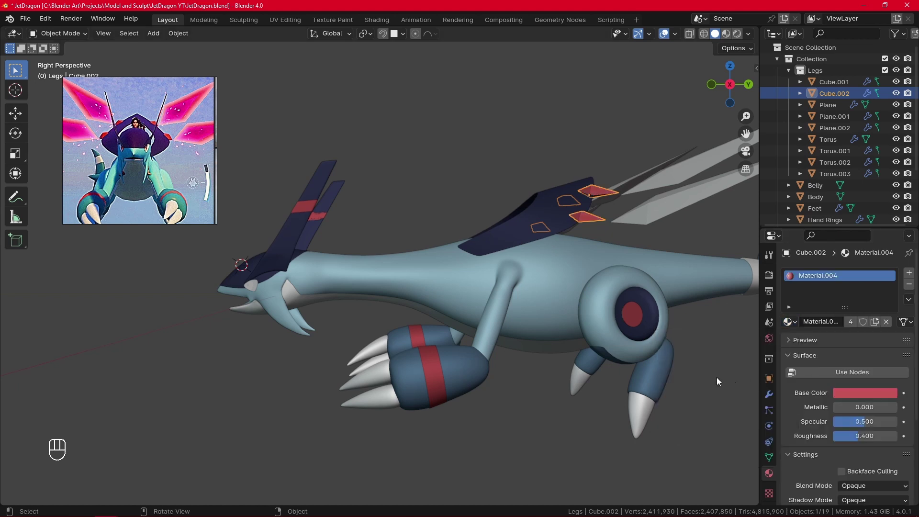
Step: Examine the reference images of the head and eye and compare them with the model's eye area
scroll(679, 347, down, 2)
scroll(266, 298, up, 2)
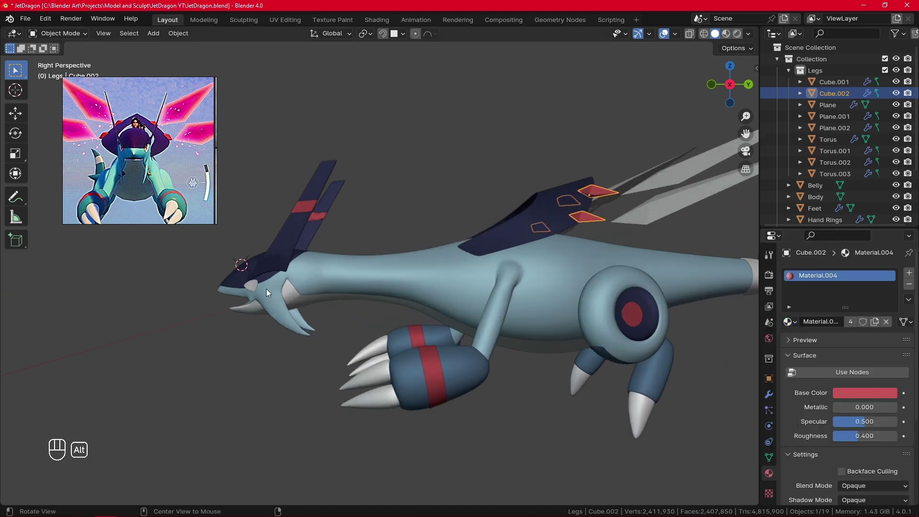
alt+middle_click(266, 288)
scroll(113, 169, down, 4)
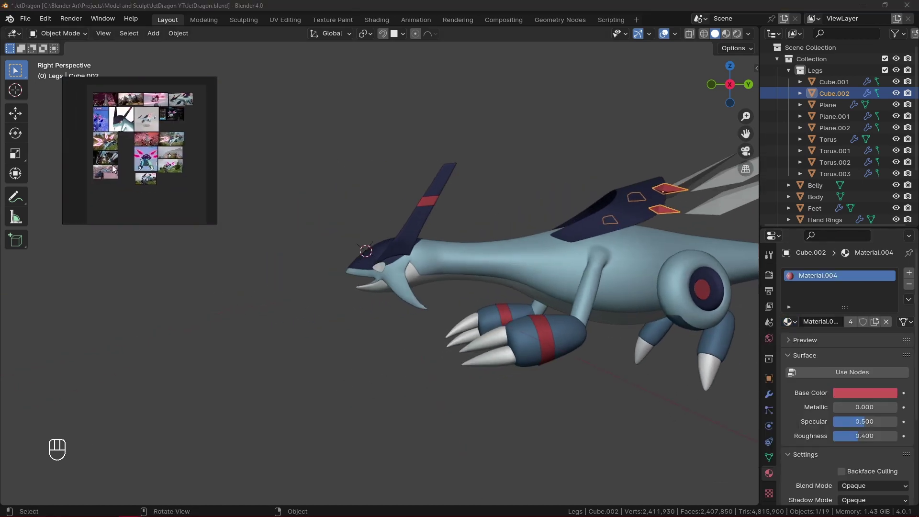
scroll(115, 168, up, 10)
middle_drag(185, 182, 133, 172)
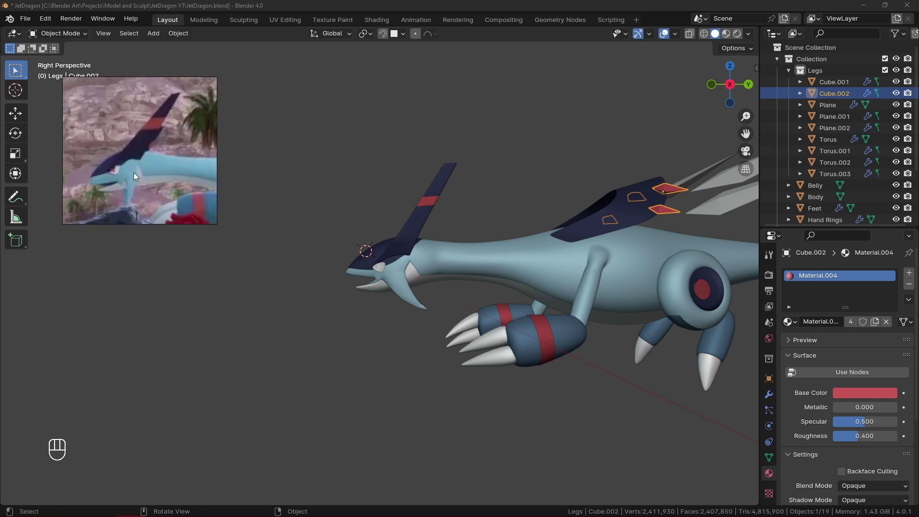
scroll(134, 172, down, 5)
middle_drag(120, 114, 122, 180)
scroll(145, 167, up, 1)
middle_drag(142, 125, 128, 181)
scroll(182, 123, down, 5)
scroll(157, 177, up, 8)
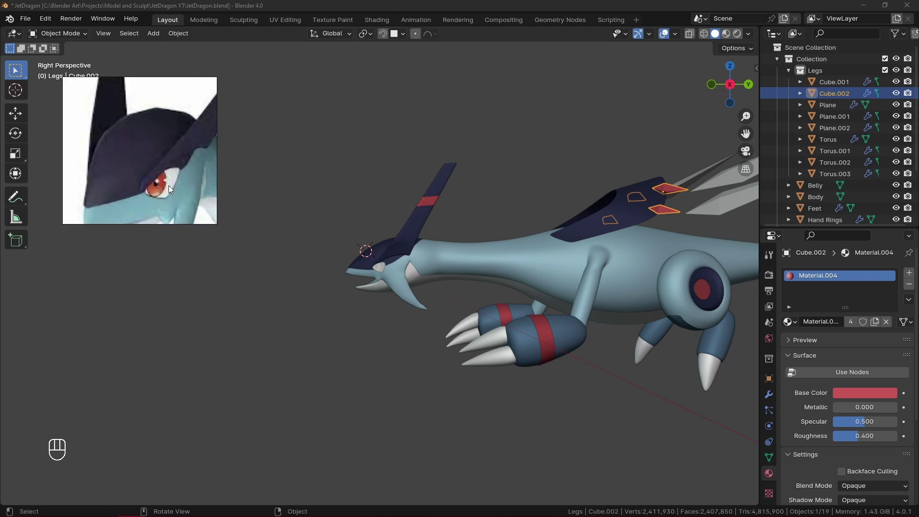
scroll(172, 186, down, 3)
scroll(344, 274, up, 6)
click(393, 273)
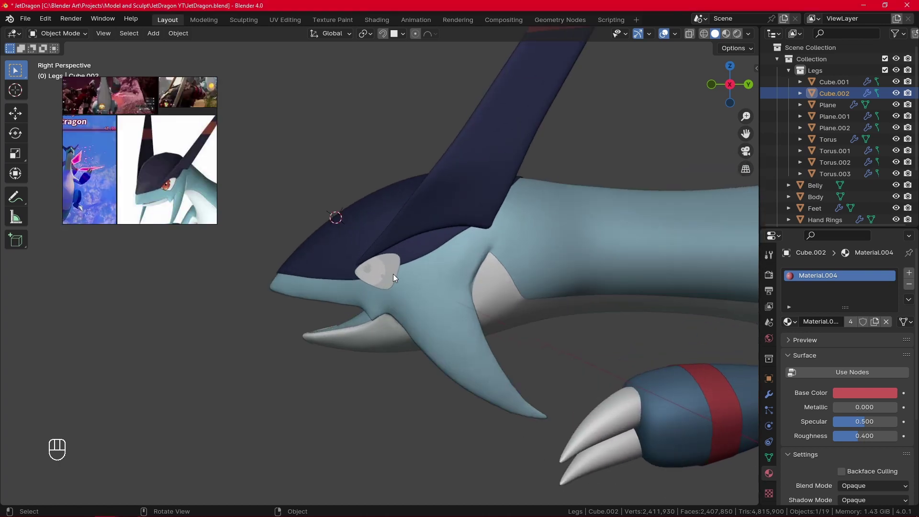
scroll(393, 274, up, 4)
Step: Select the gray wing blades, Cube.001, and create a new node-based material for them in the Shading workspace
ctrl+alt+drag(649, 182, 654, 208)
click(653, 209)
alt+shift+drag(608, 266, 455, 333)
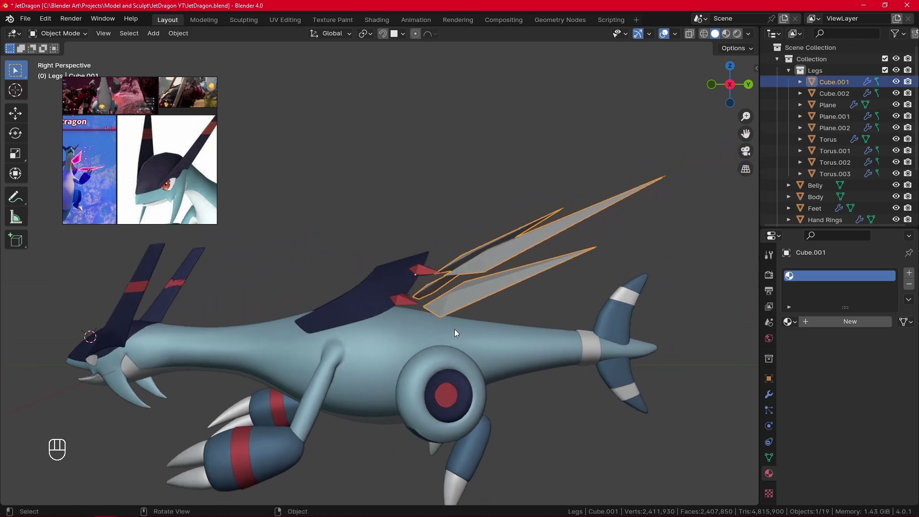
click(369, 19)
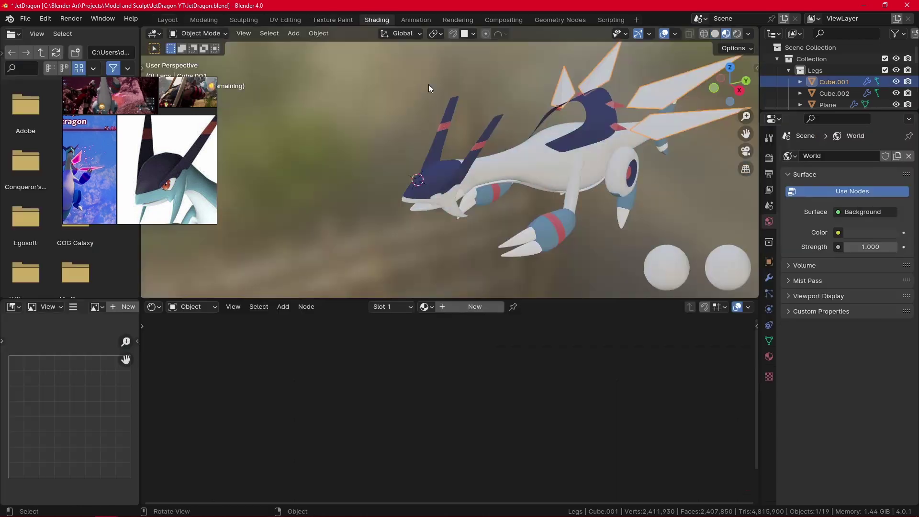
mouse_move(554, 251)
alt+mouse_down()
mouse_move(400, 293)
mouse_move(622, 147)
alt+mouse_up()
alt+shift+drag(588, 226, 553, 188)
click(464, 308)
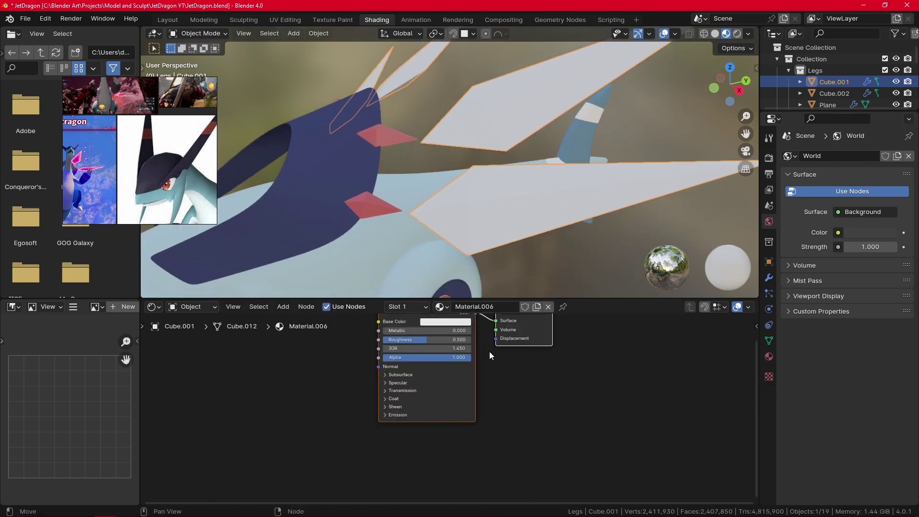
click(536, 453)
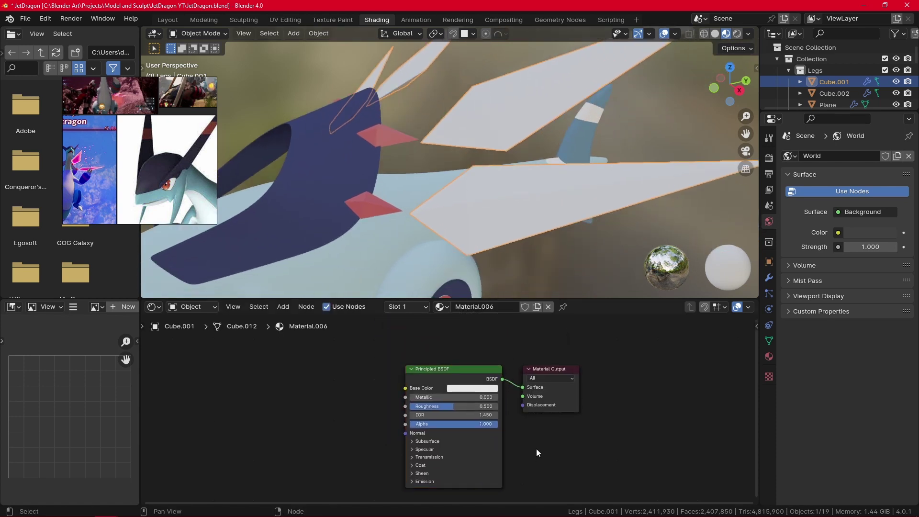
Step: Replace the wing blade material's Principled BSDF with an Emission node placed beside the Material Output
click(487, 366)
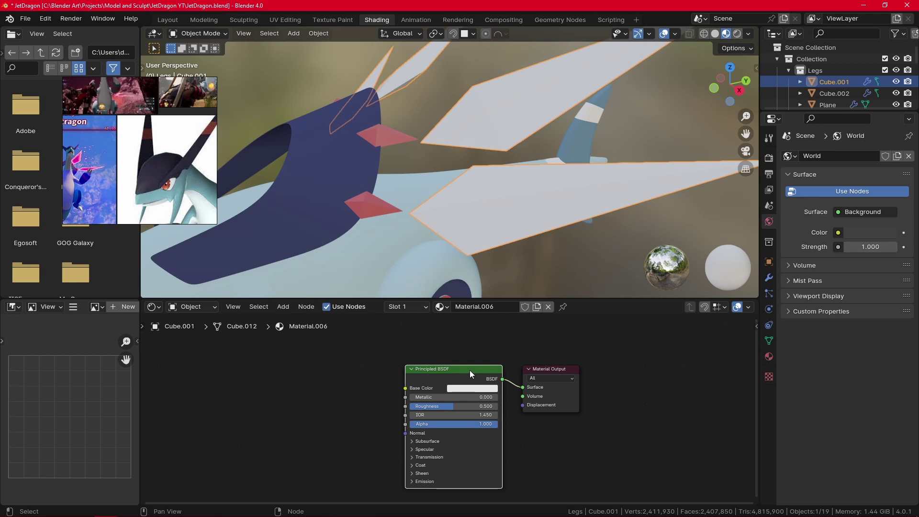
key(x)
key(shift+a)
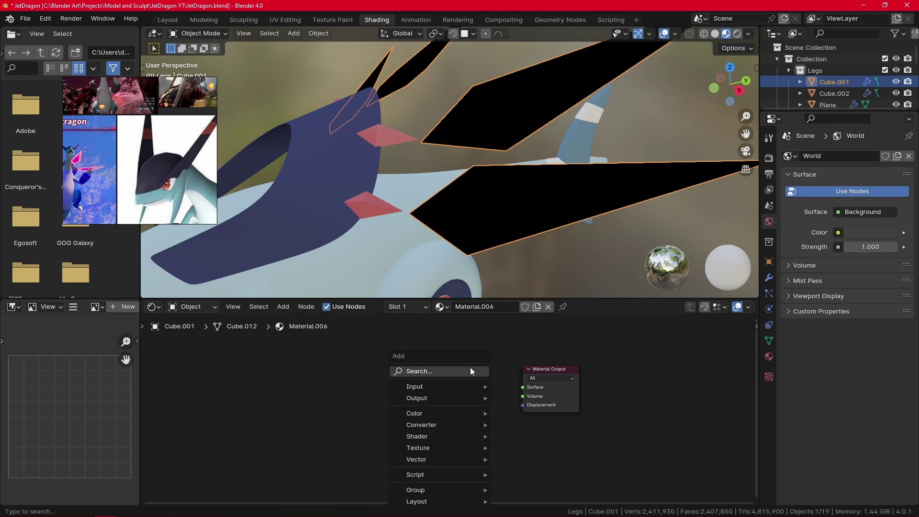
text(emio)
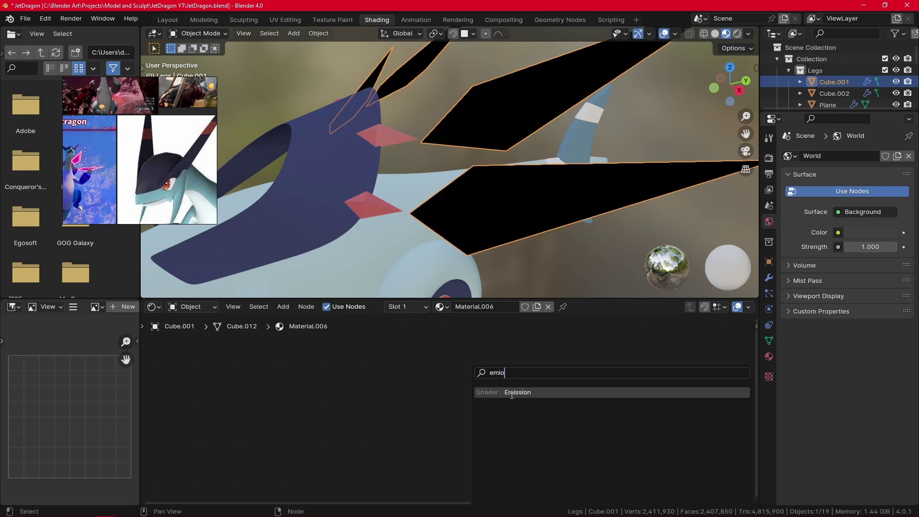
click(511, 392)
click(440, 377)
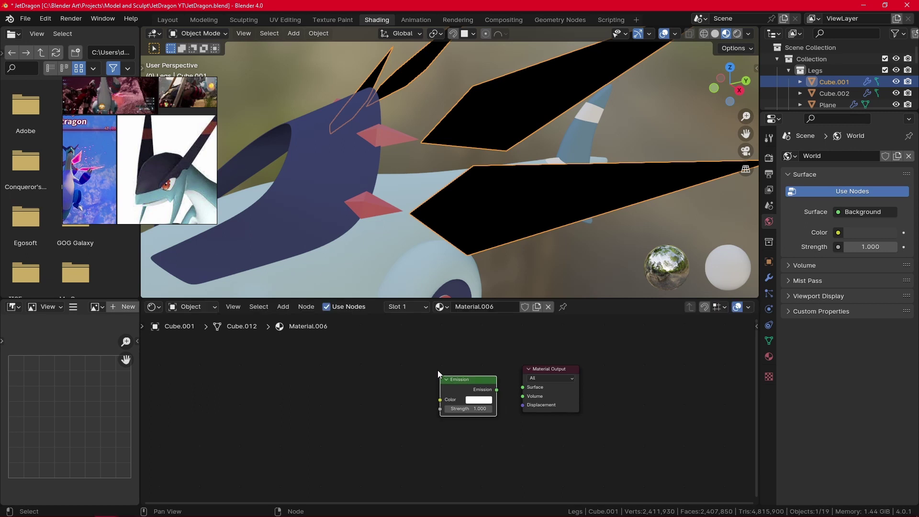
Step: Add a Color Ramp node before the Emission node
click(386, 385)
key(shift+a)
click(387, 373)
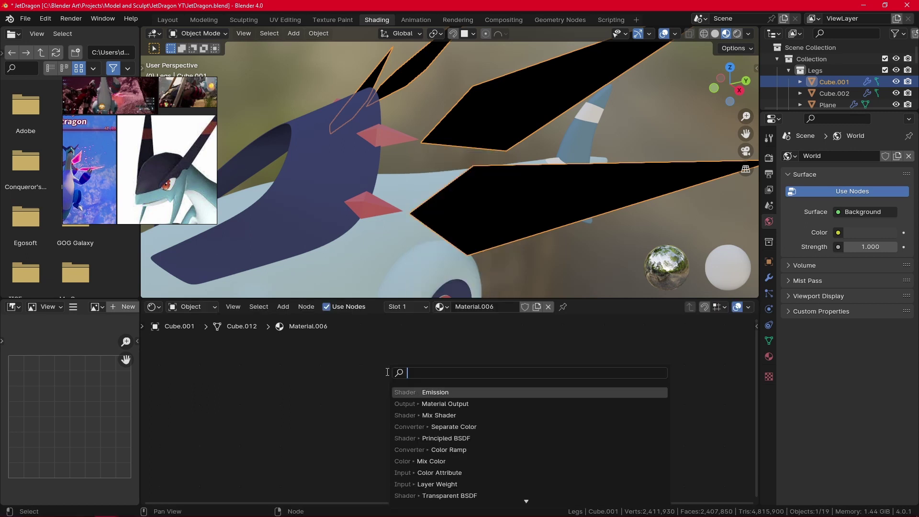
text(colo)
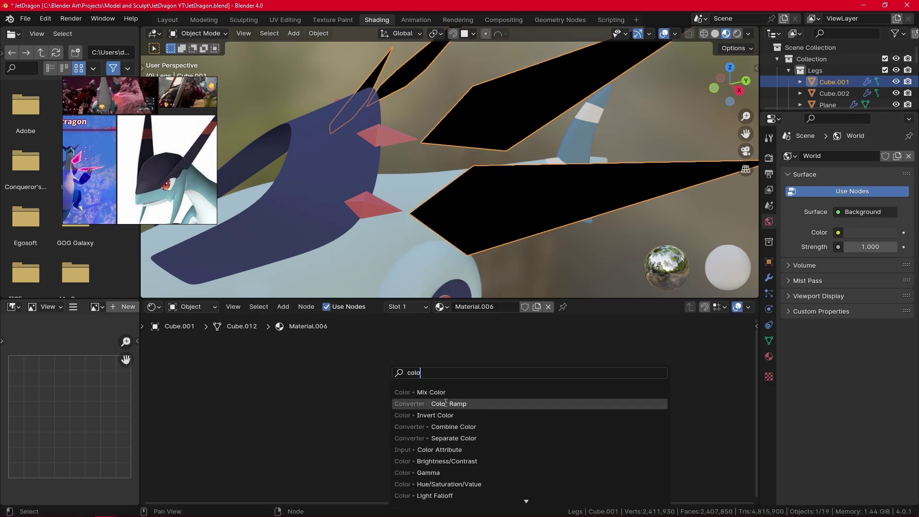
click(437, 403)
click(320, 355)
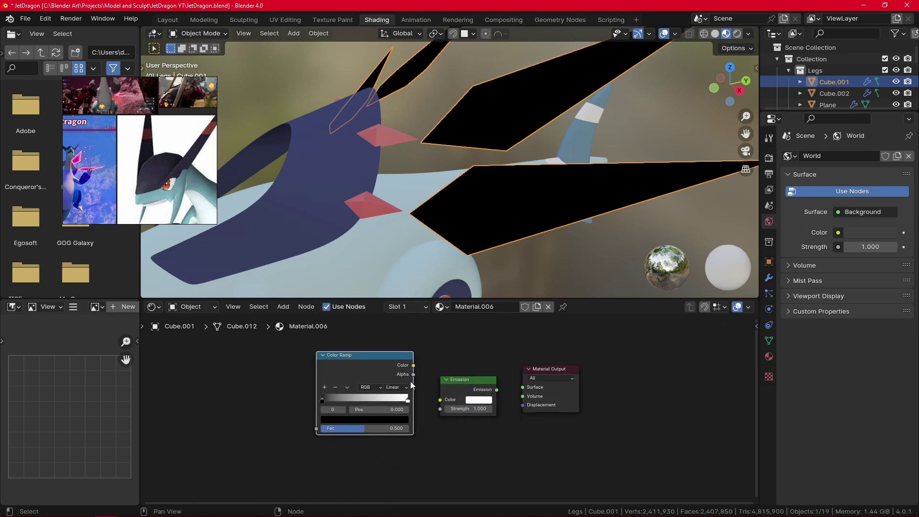
Step: Add a Layer Weight node before the Color Ramp
key(shift+a)
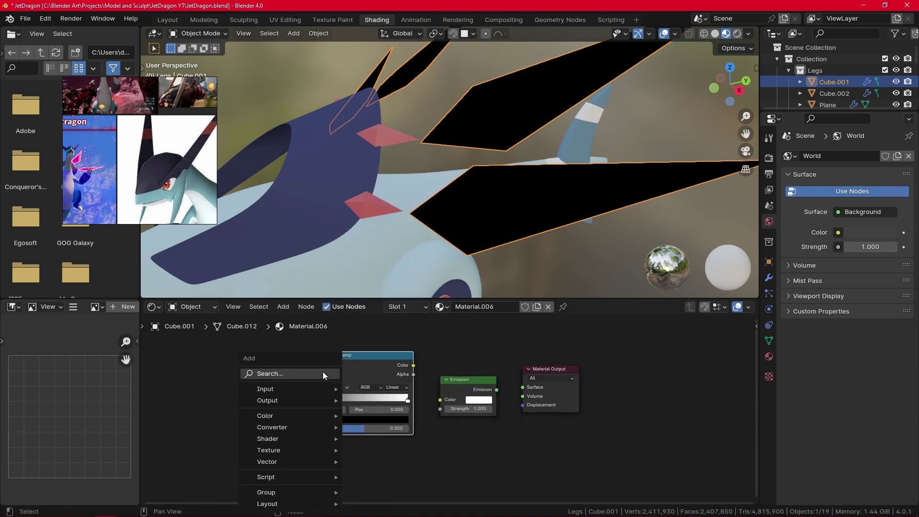
click(323, 371)
text(lay)
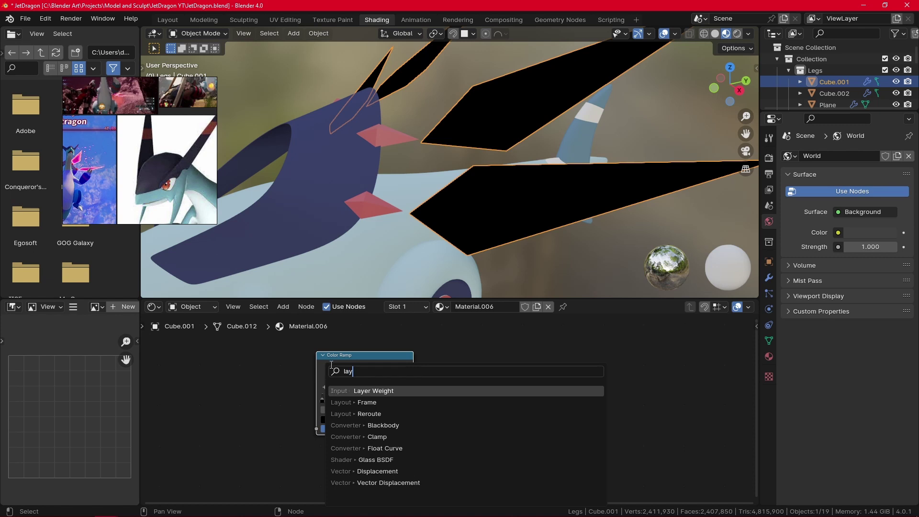
click(366, 392)
click(243, 352)
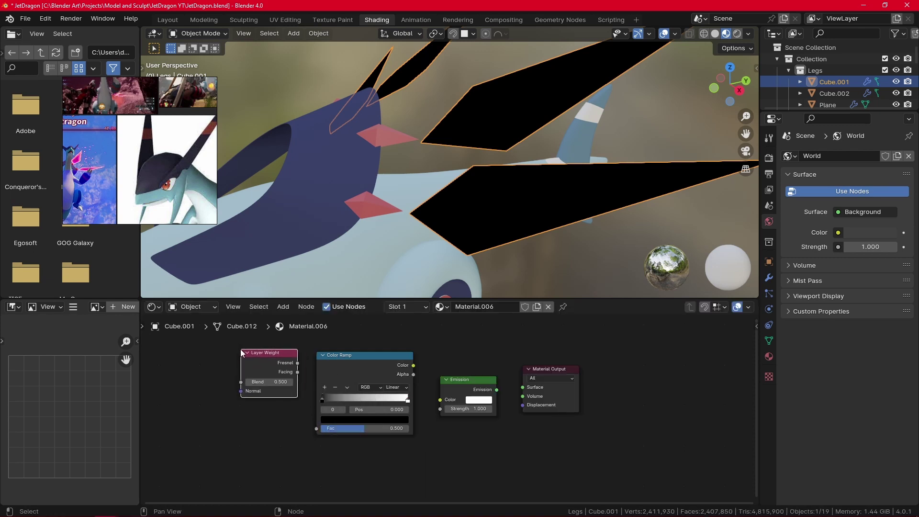
Step: Add a Mix Color node below the Color Ramp
key(shift+a)
click(383, 373)
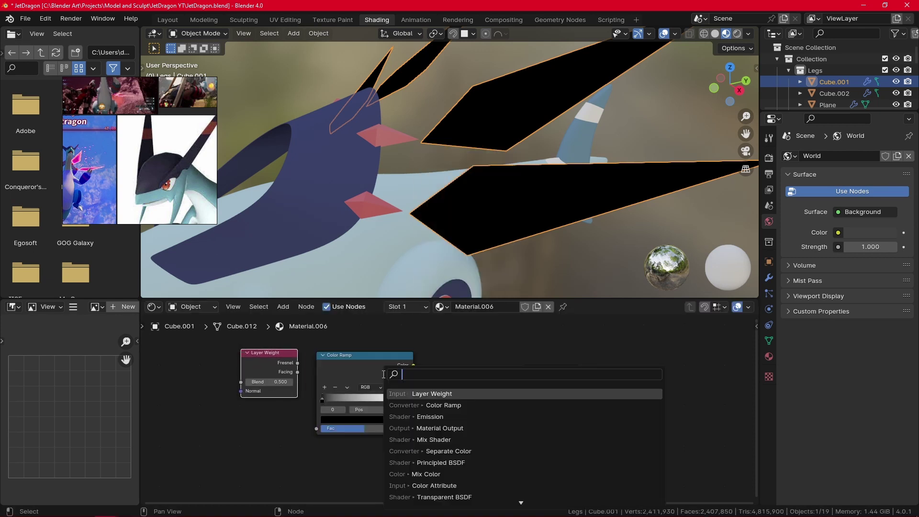
text(mix)
key(Return)
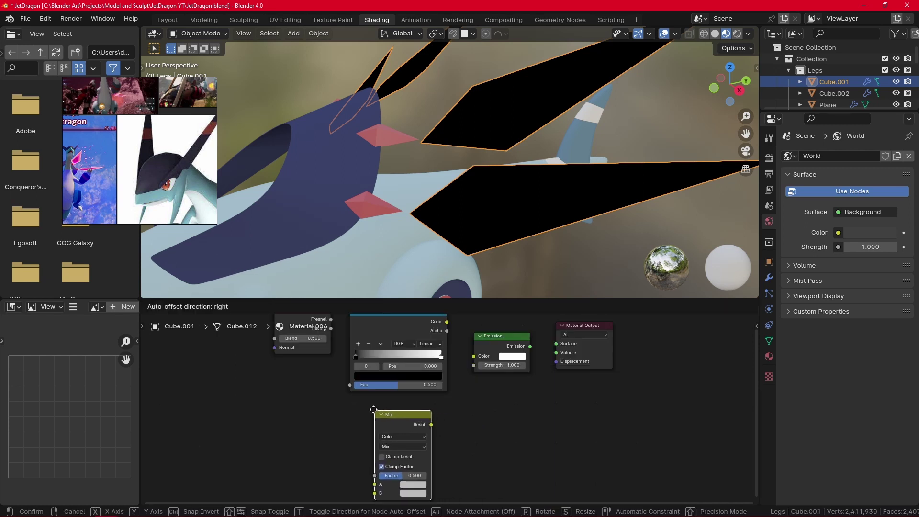
click(371, 410)
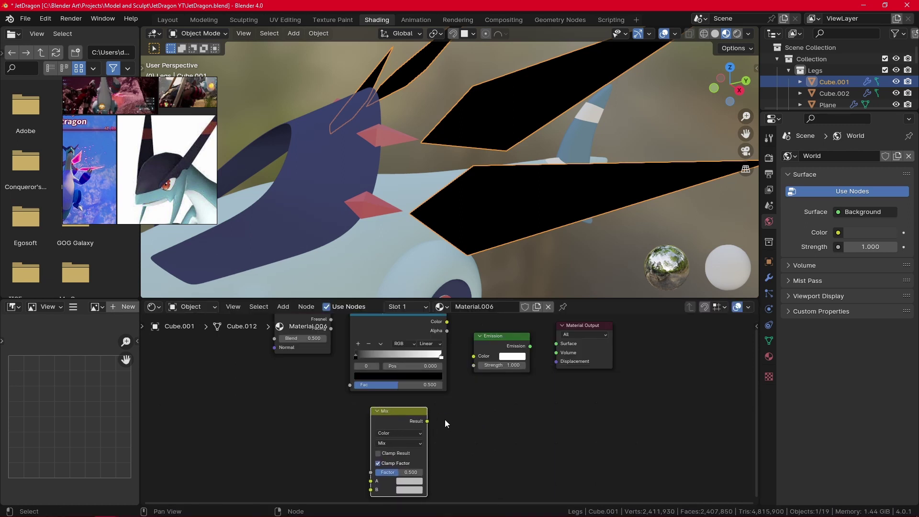
Step: Add a Vector Math node beside the Mix node
key(shift+a)
click(435, 376)
text(mul)
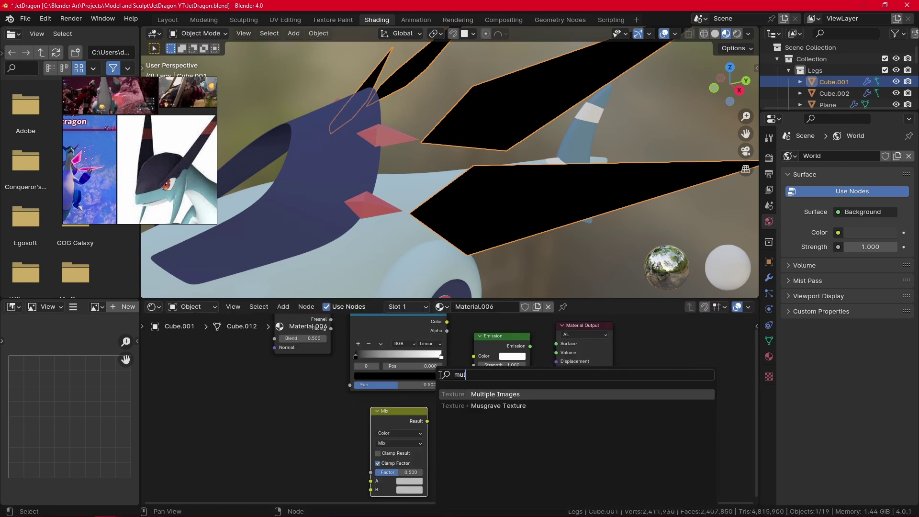
key(BackSpace)
key(BackSpace)
key(BackSpace)
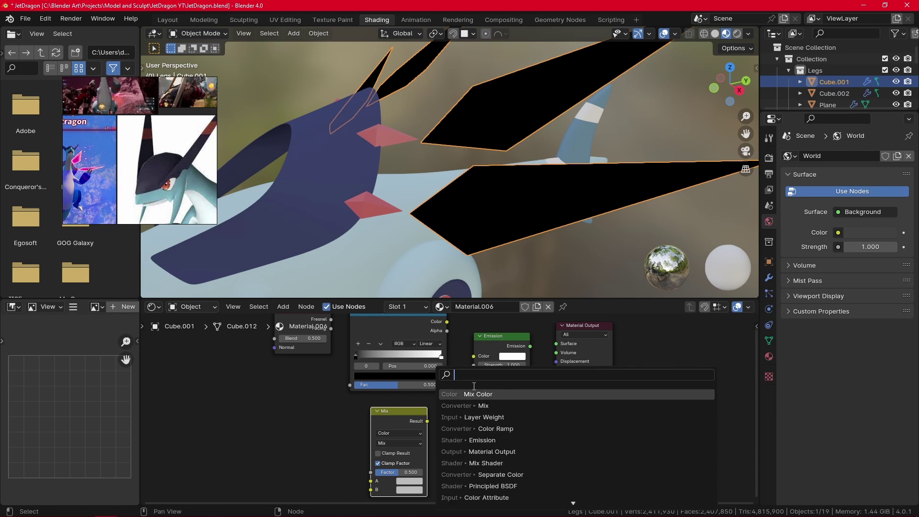
text(math)
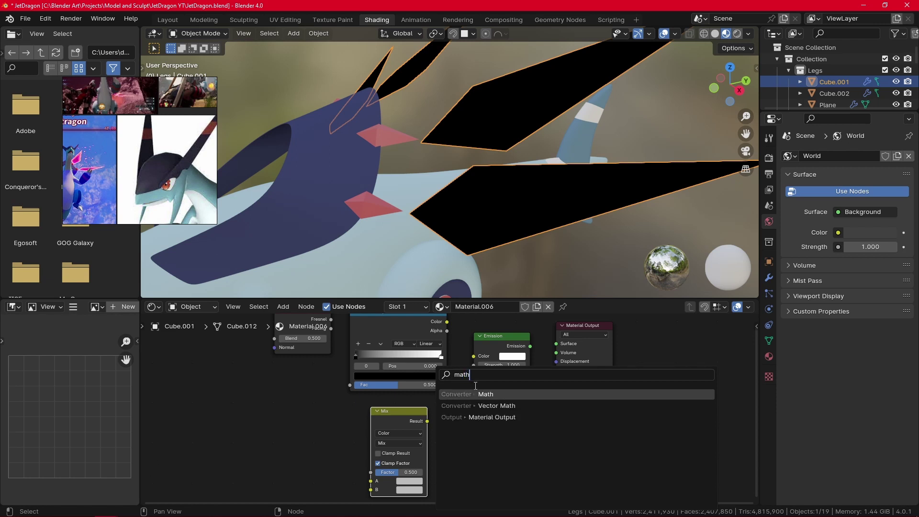
click(491, 406)
click(296, 386)
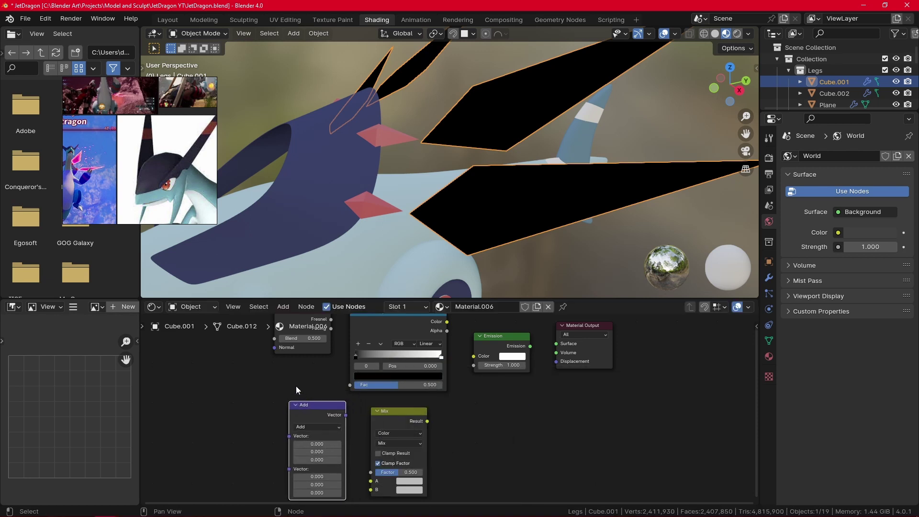
Step: Add a Math node, delete the Vector Math node, and place the Math node just before the Mix node
key(shift+a)
text(mat)
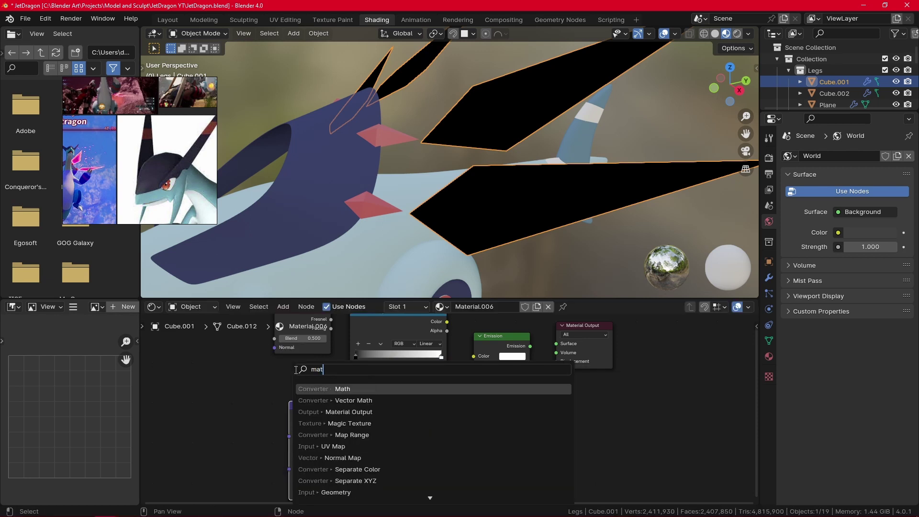
text(h)
click(329, 388)
click(228, 396)
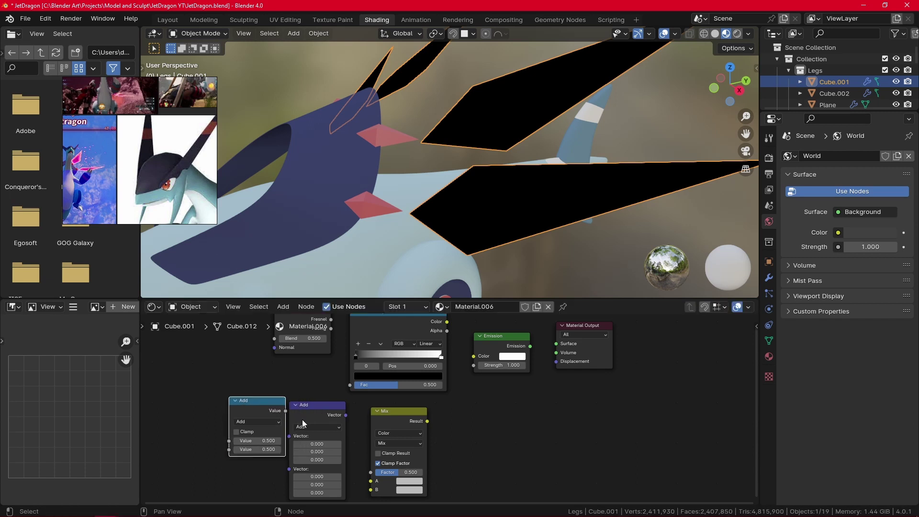
click(302, 419)
key(x)
drag(269, 400, 325, 409)
Step: Add a Fresnel node before the Math node
key(shift+a)
text(fr)
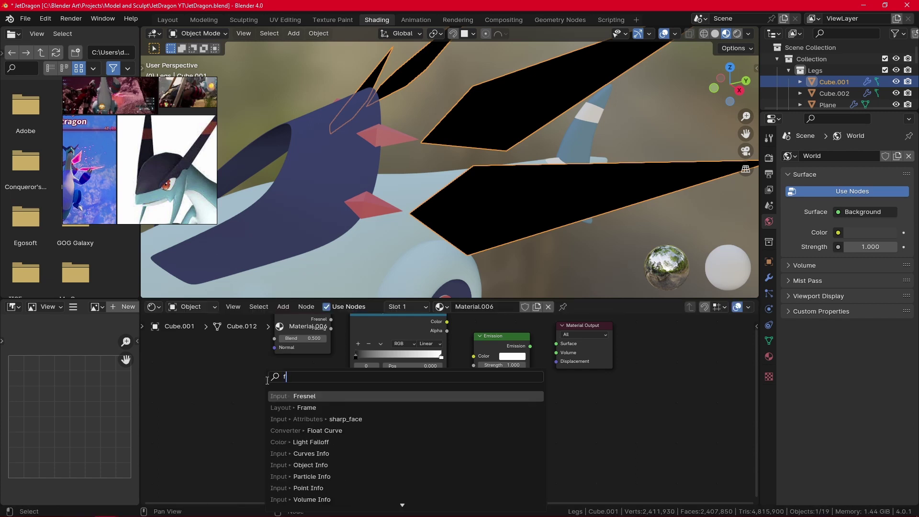
key(Return)
click(197, 382)
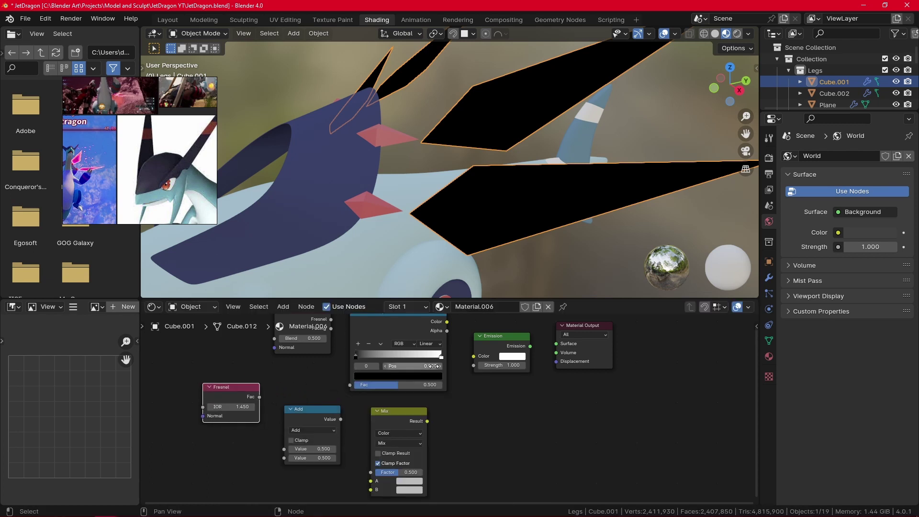
Step: Link Layer Weight Facing through the Color Ramp to the Emission Color, and the Emission output to the Material Output's Surface
middle_drag(532, 354, 522, 381)
click(521, 377)
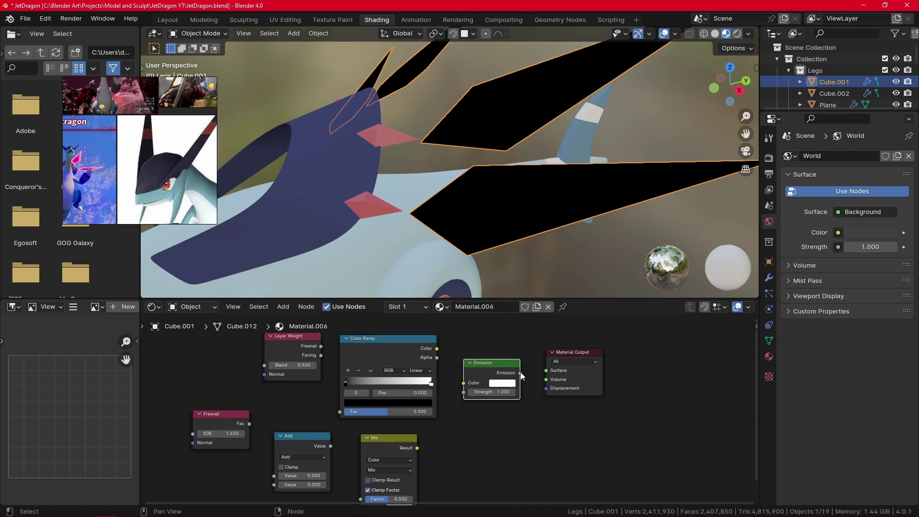
drag(521, 373, 555, 373)
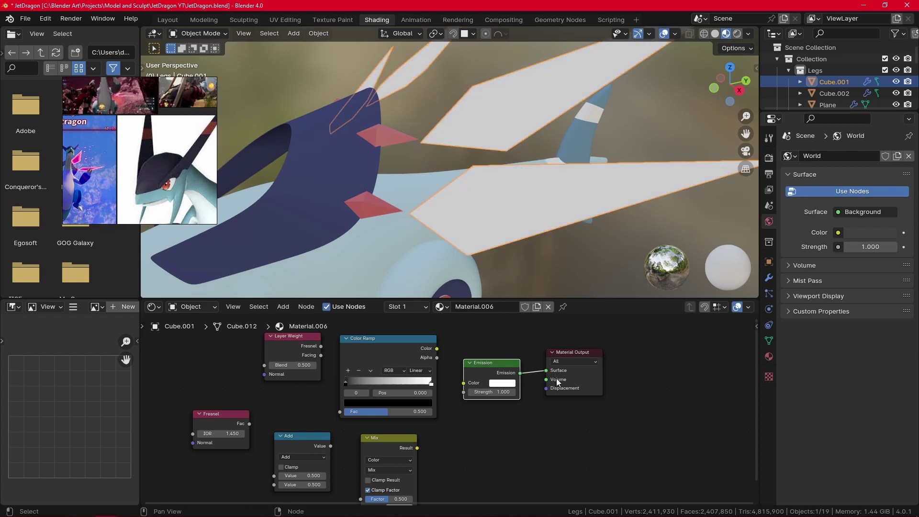
drag(437, 348, 469, 382)
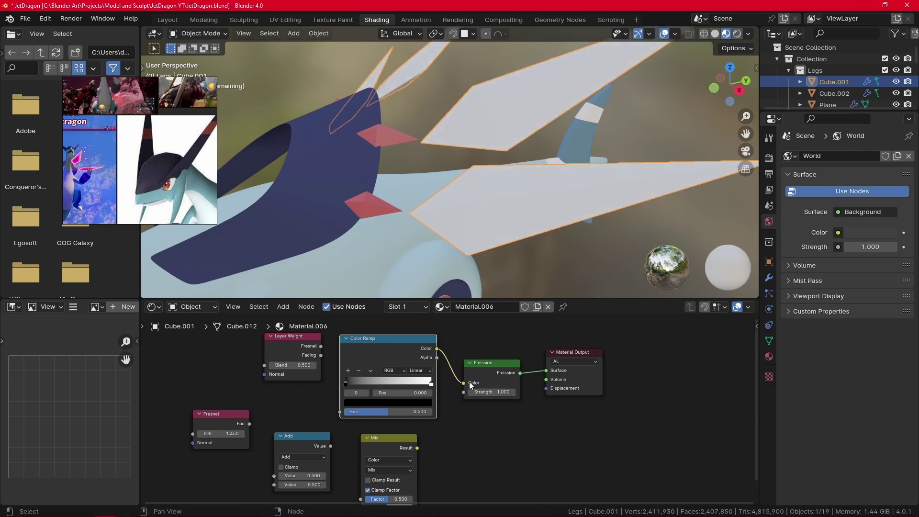
drag(321, 355, 324, 367)
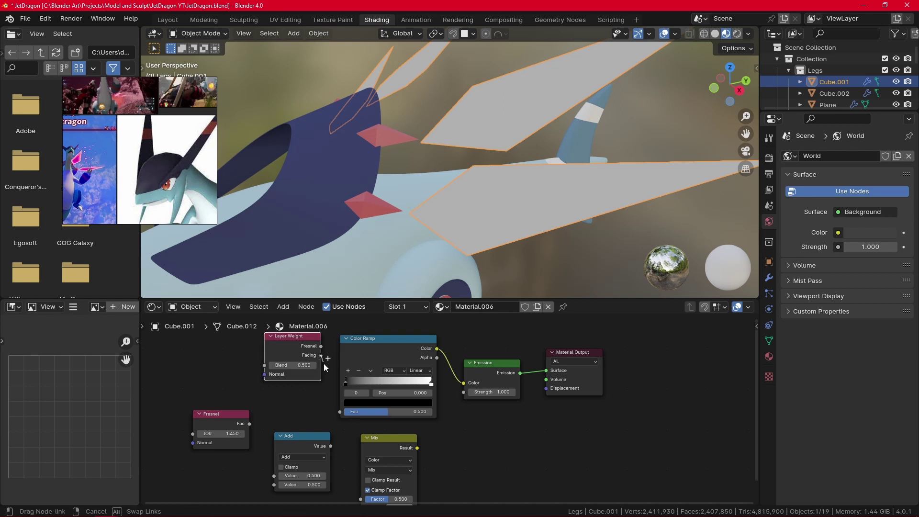
drag(339, 412, 340, 412)
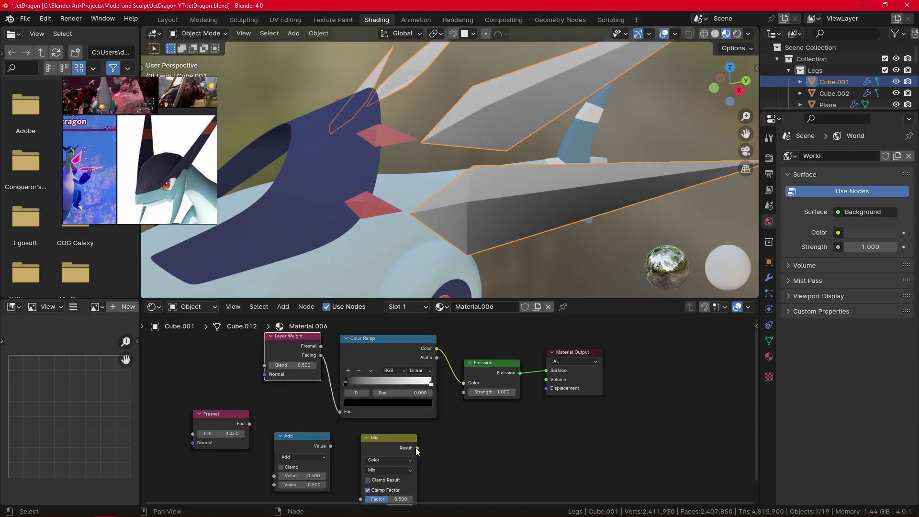
Step: Link Fresnel through the Math node and Mix input A to the Emission Strength, with the math operation set to Multiply Add
drag(416, 447, 463, 392)
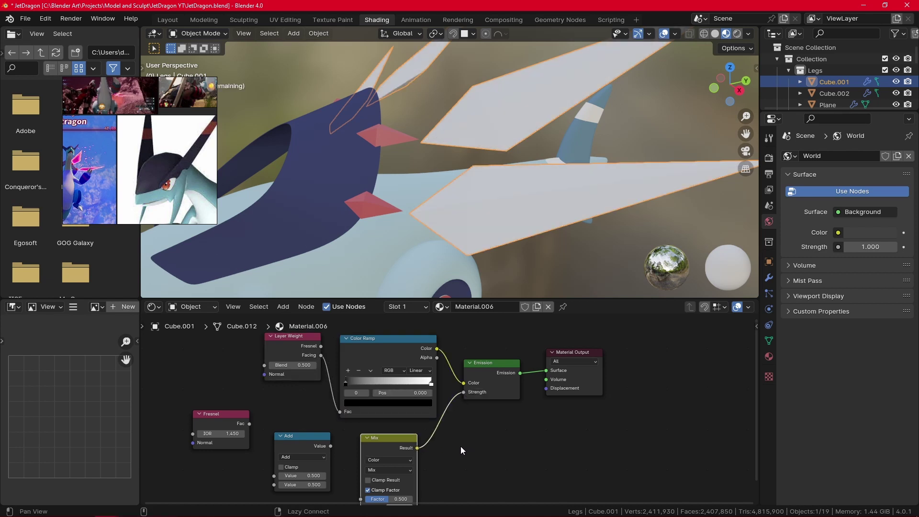
middle_drag(461, 446, 535, 426)
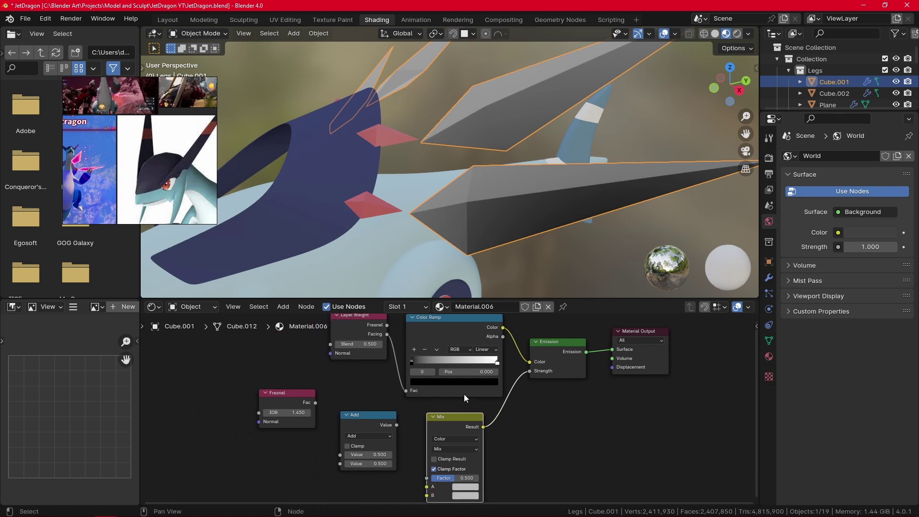
drag(397, 425, 427, 450)
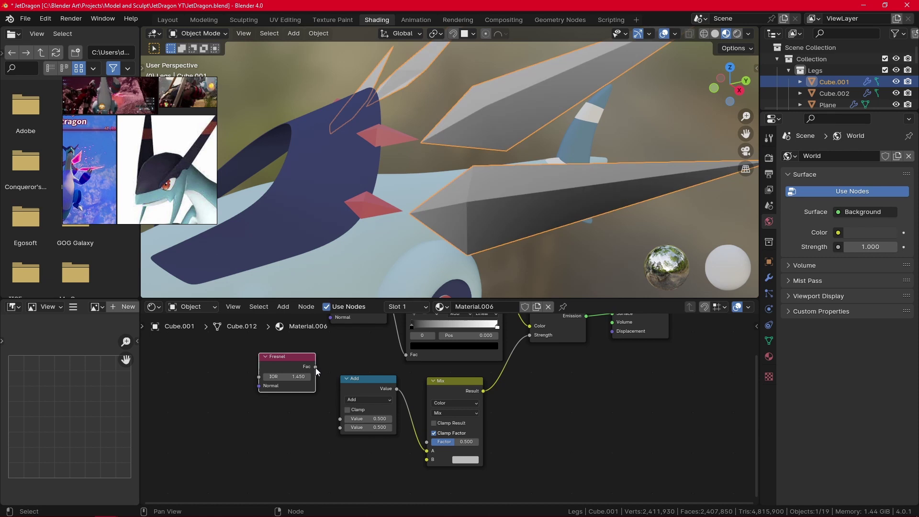
drag(315, 368, 341, 419)
click(366, 399)
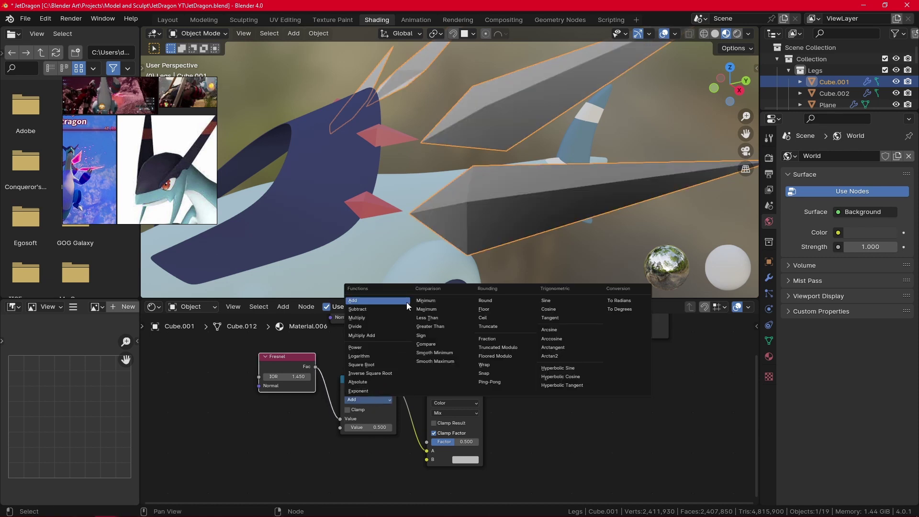
click(392, 335)
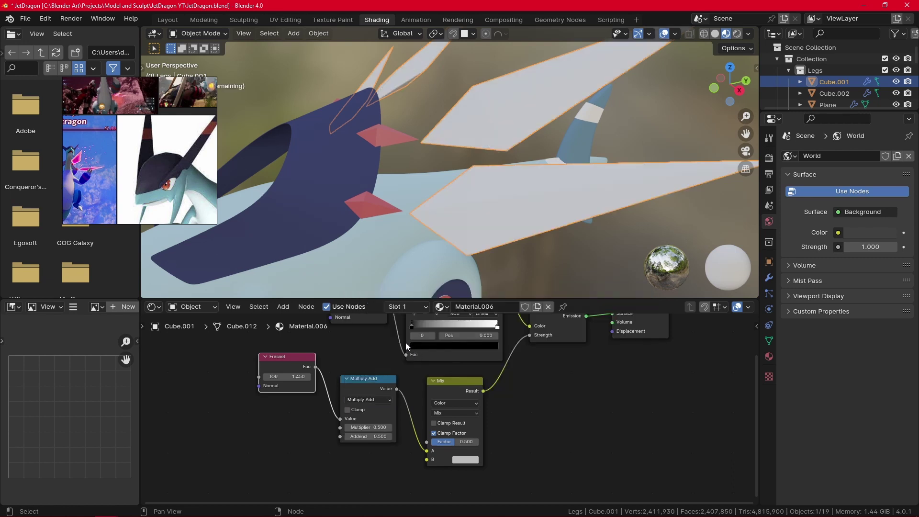
Step: Move the Color Ramp's white stop to about 0.56 and recolor it a vivid magenta pink
alt+drag(464, 353, 475, 401)
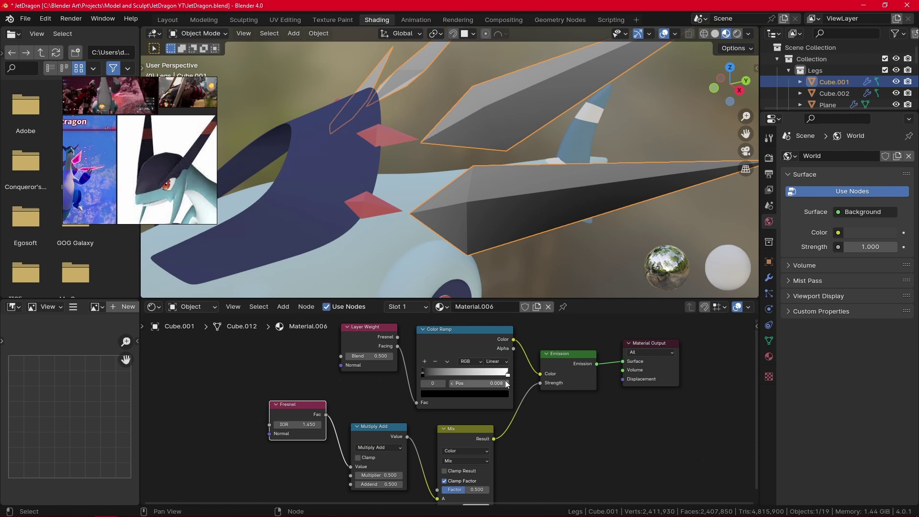
drag(508, 373, 469, 374)
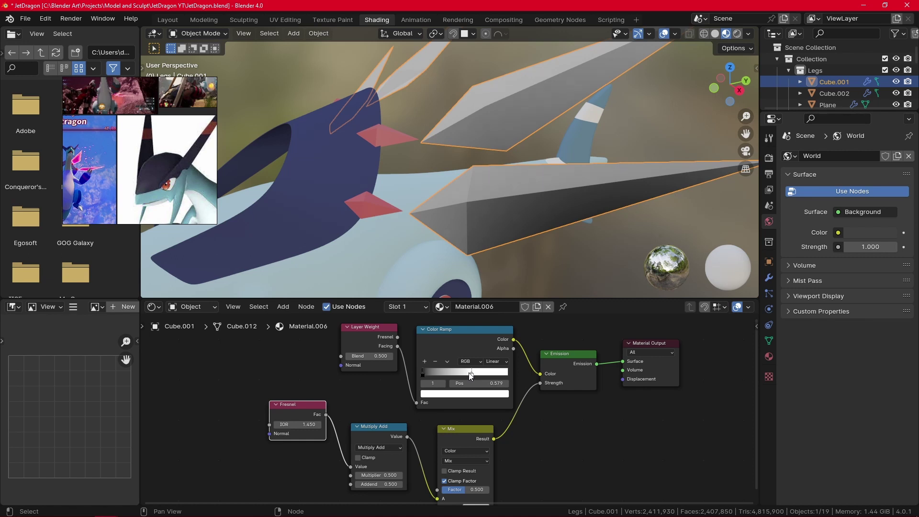
drag(468, 372, 468, 373)
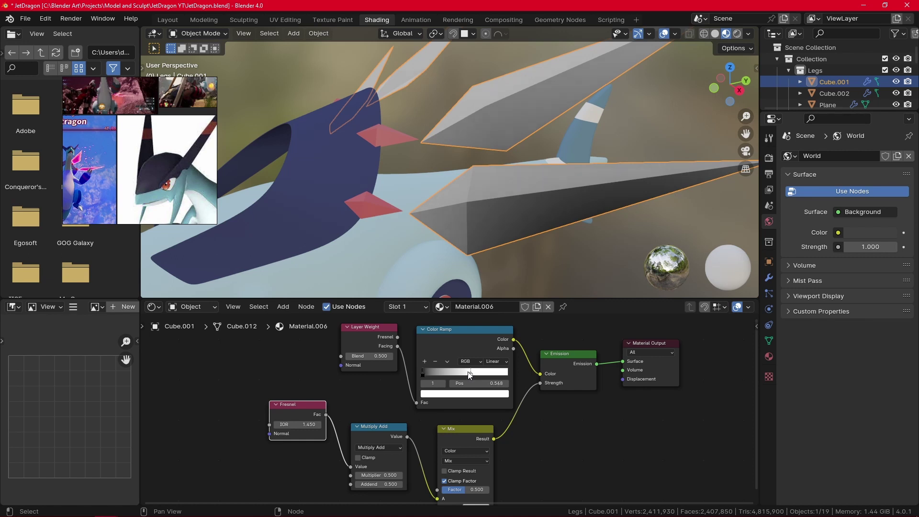
click(481, 394)
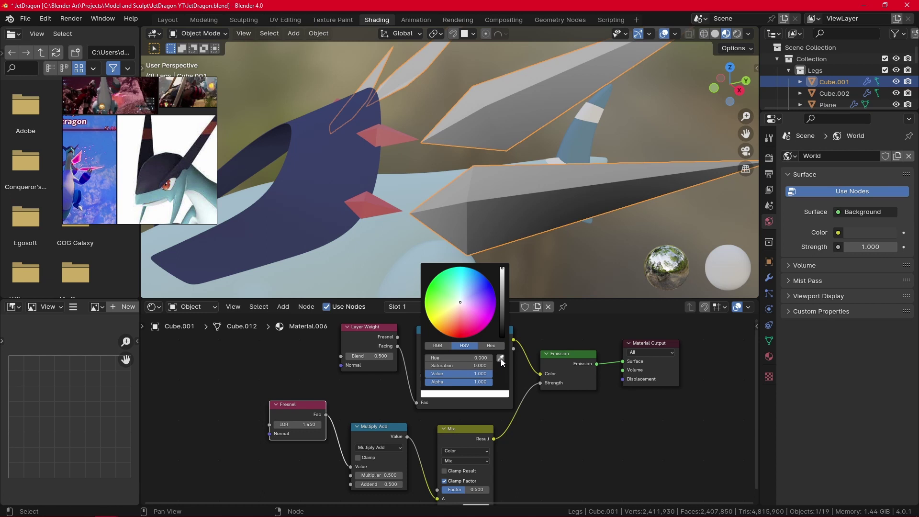
mouse_move(476, 312)
mouse_down()
mouse_move(481, 326)
mouse_move(479, 318)
mouse_up()
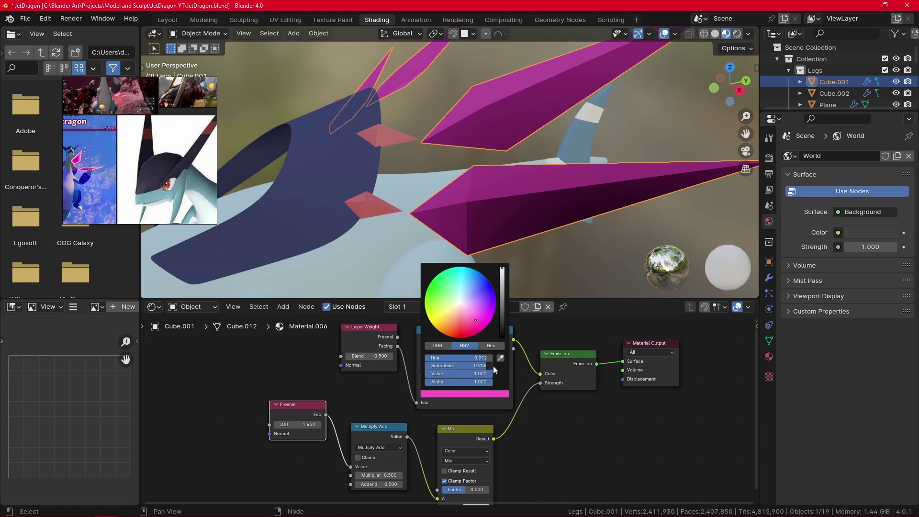
drag(494, 366, 500, 366)
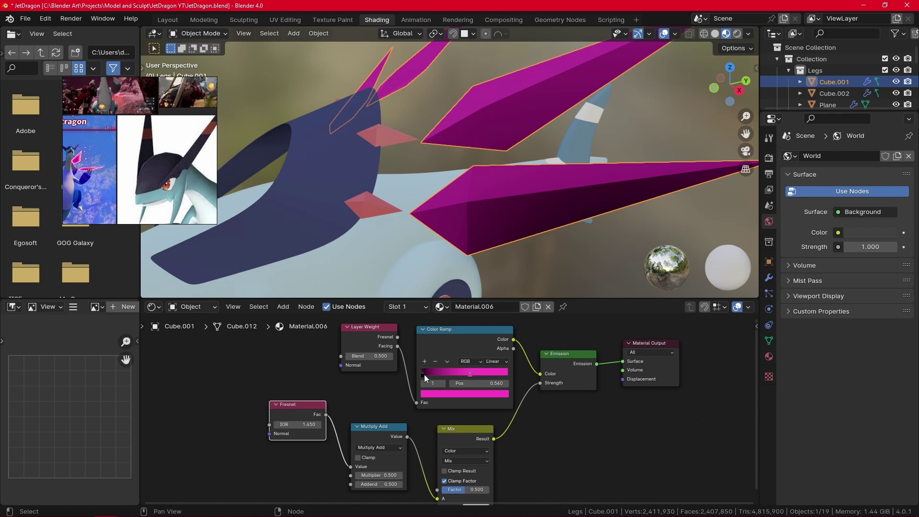
Step: Recolor the Color Ramp's black stop to a bright pinkish red
click(423, 375)
click(467, 393)
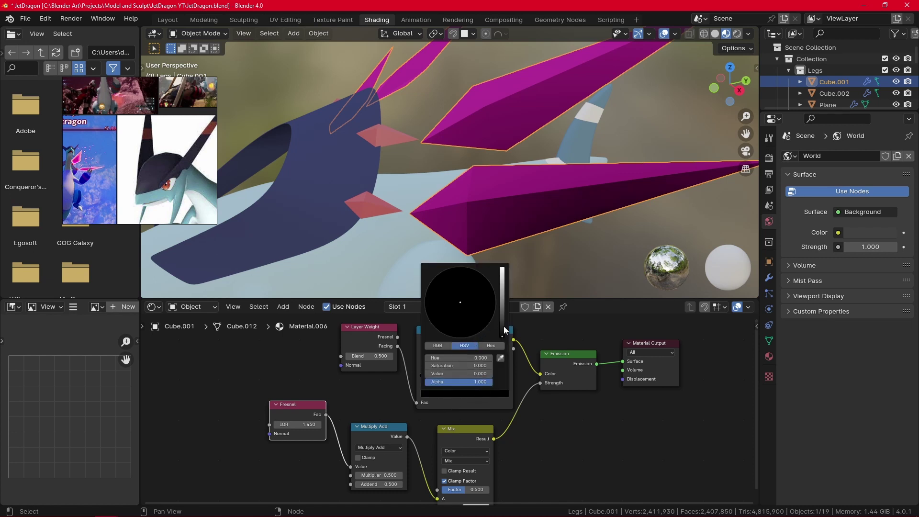
drag(503, 326, 503, 268)
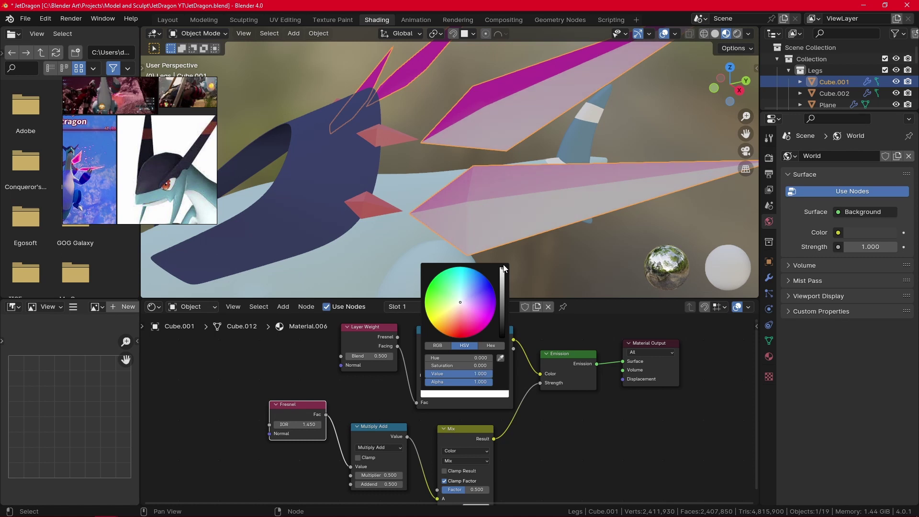
drag(470, 307, 464, 330)
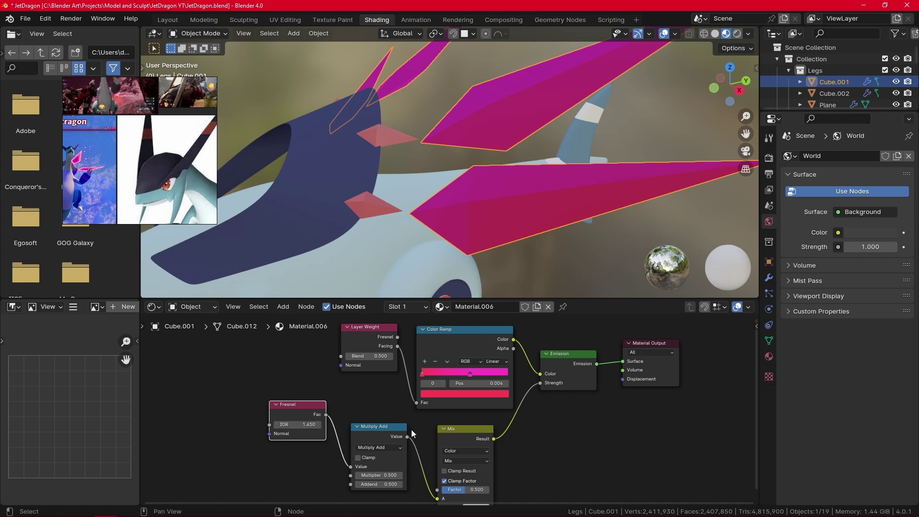
Step: Set the Multiply Add node's Multiplier to 8 and Addend to 0.6
double_click(397, 475)
text(8)
key(Return)
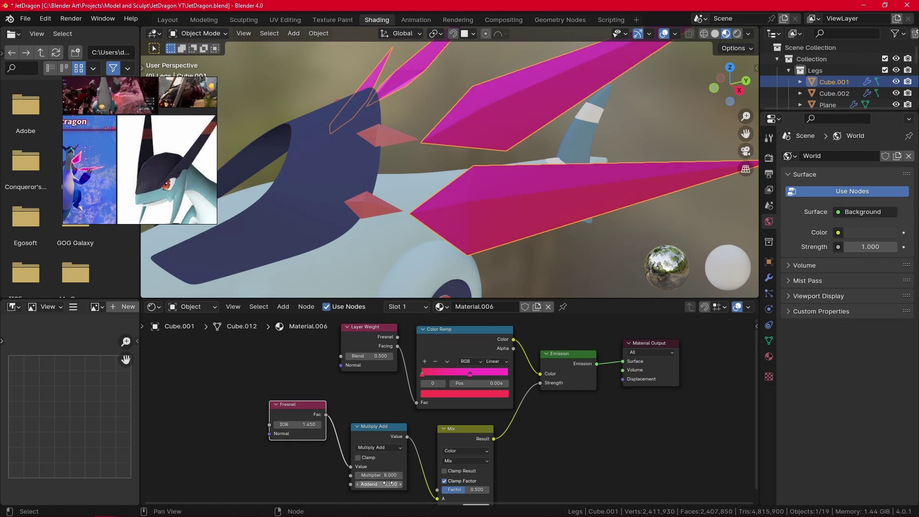
double_click(389, 484)
text(0.6)
key(Return)
Step: Apply smooth shading to the back-wing blades
right_click(522, 216)
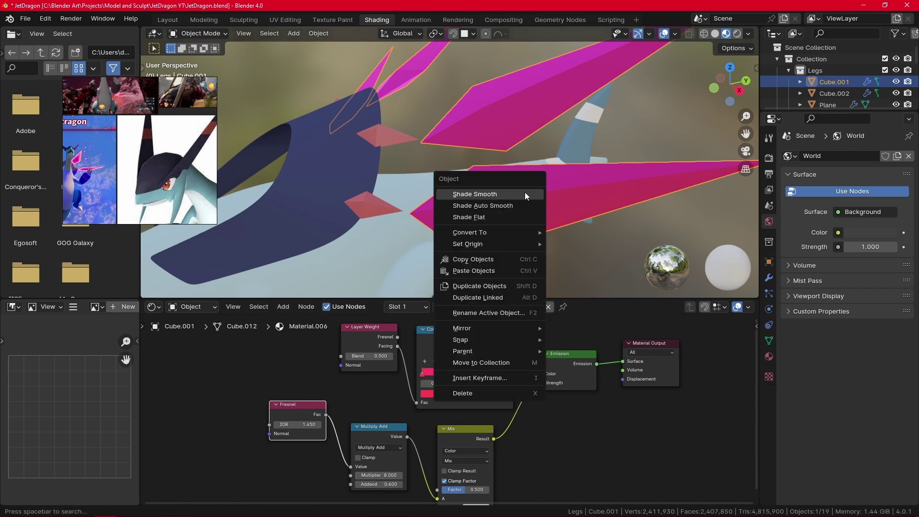
click(525, 194)
middle_drag(526, 200, 556, 225)
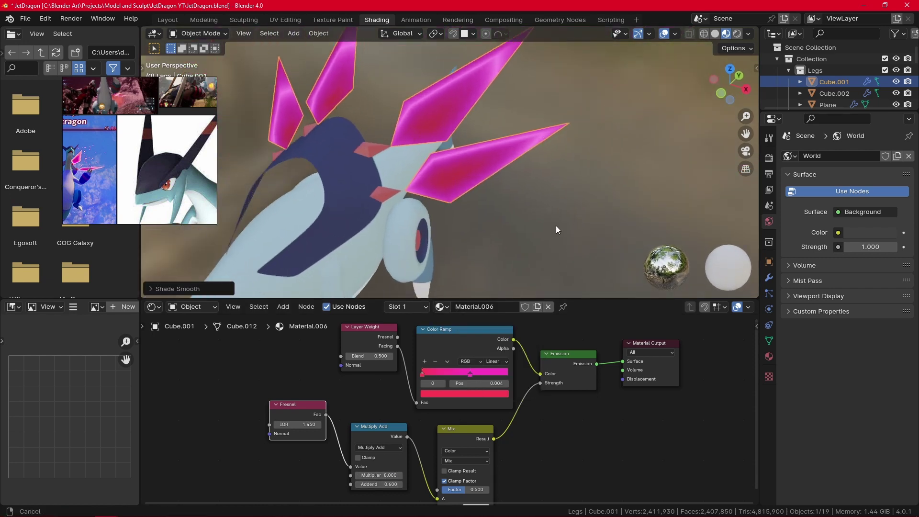
scroll(553, 223, up, 2)
Step: Set the Mix node's Factor to about 0.583 and the Layer Weight Blend to 0.3
middle_drag(562, 446, 556, 410)
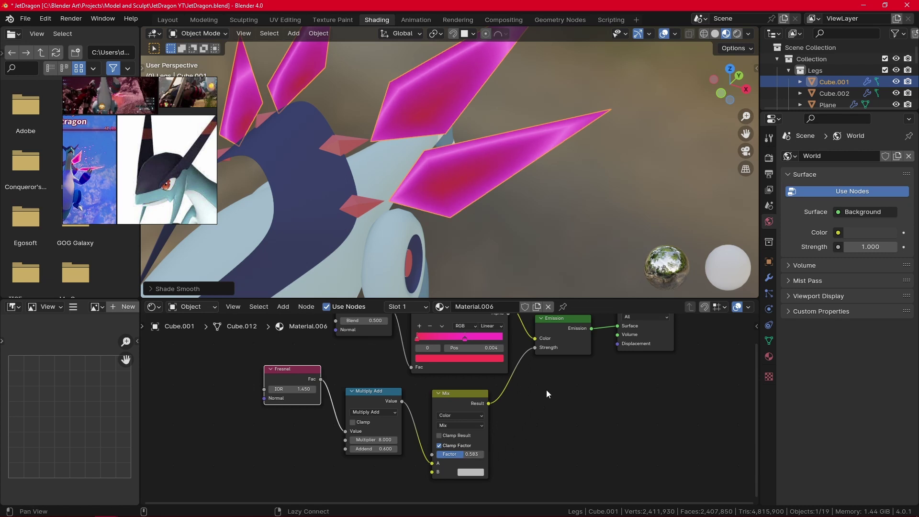
middle_drag(546, 389, 537, 442)
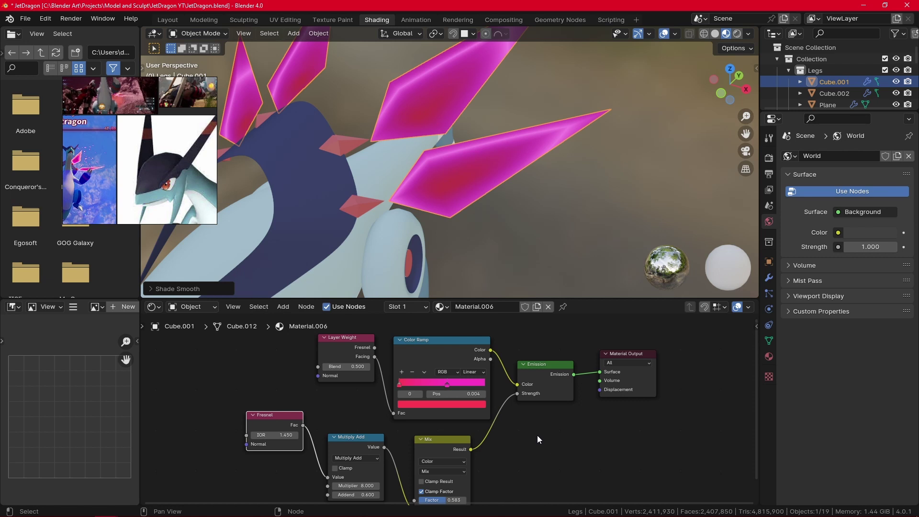
click(324, 367)
click(325, 366)
Step: Assign the existing red Material.004 to the dragon's unshaded eye object
middle_drag(509, 224, 557, 259)
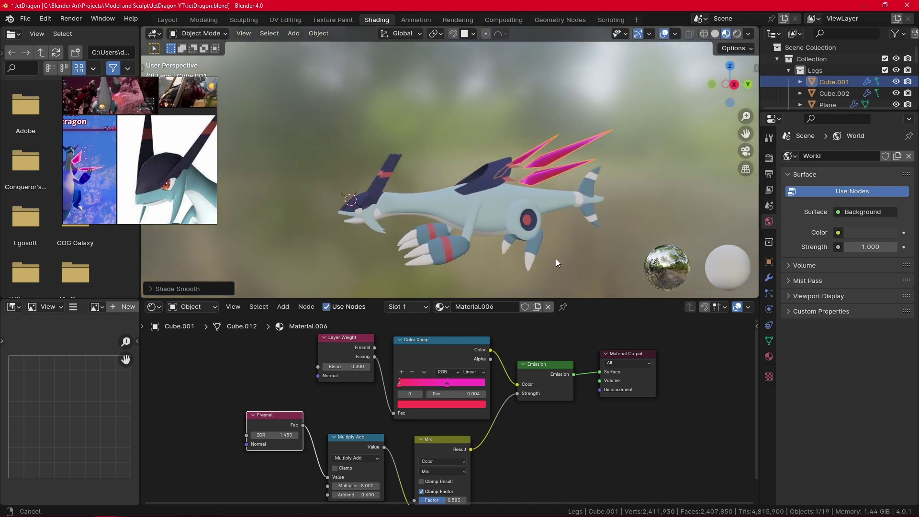
click(378, 214)
scroll(415, 154, up, 7)
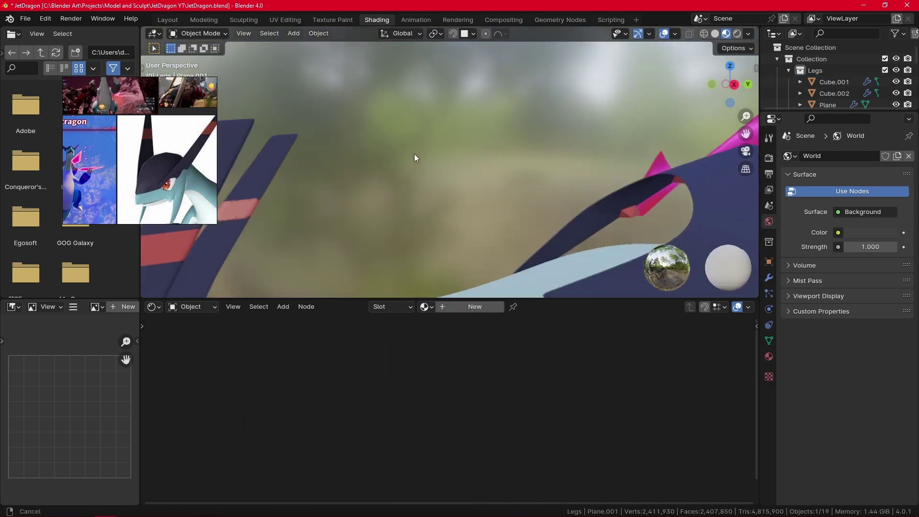
shift+middle_drag(423, 208, 618, 125)
click(426, 306)
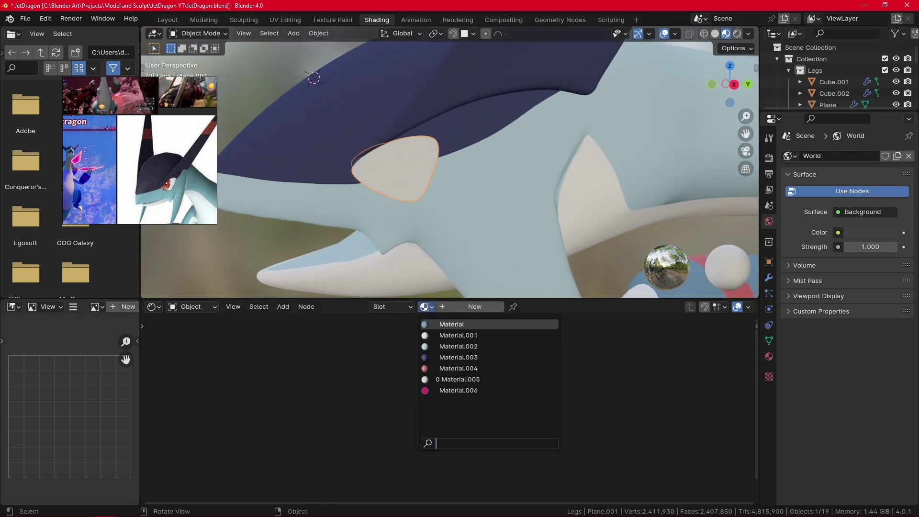
click(456, 368)
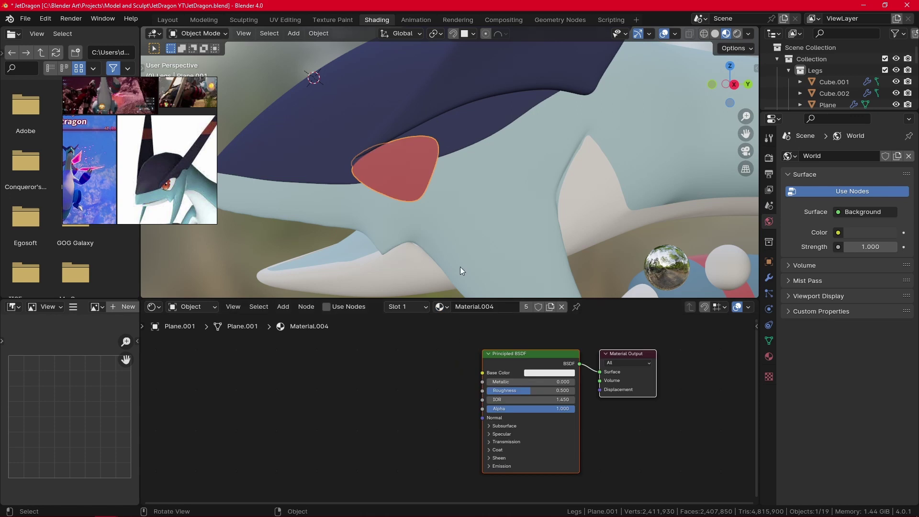
Step: Add a second material slot to the eye mesh in Edit Mode with a new white material that does not use nodes
key(Tab)
ctrl+middle_drag(496, 195, 516, 201)
click(769, 357)
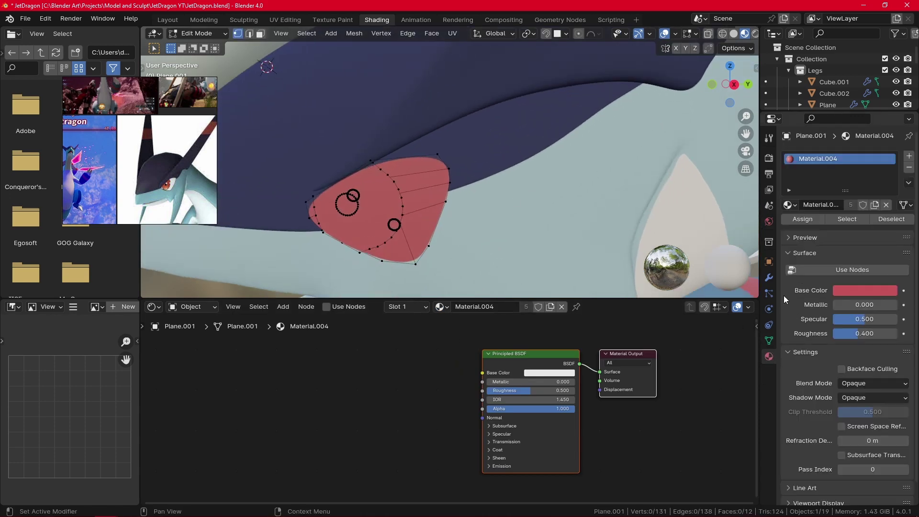
click(909, 156)
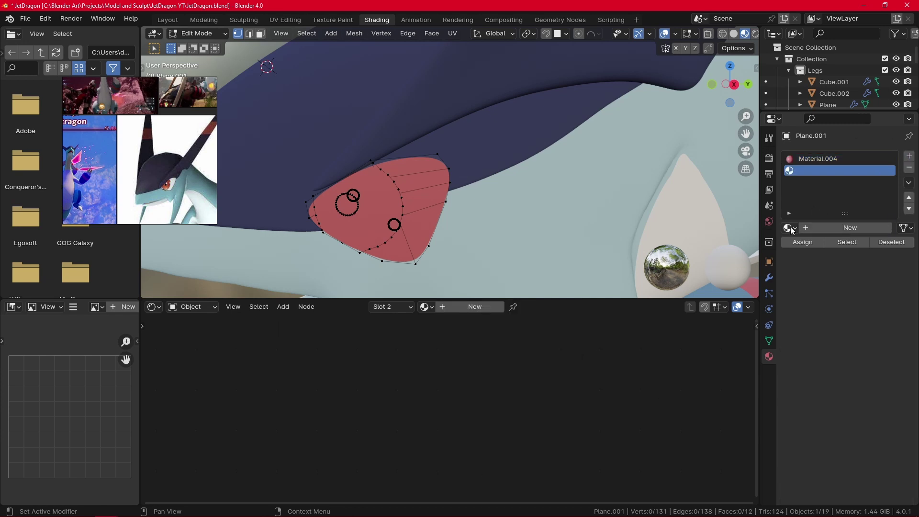
click(788, 227)
click(860, 226)
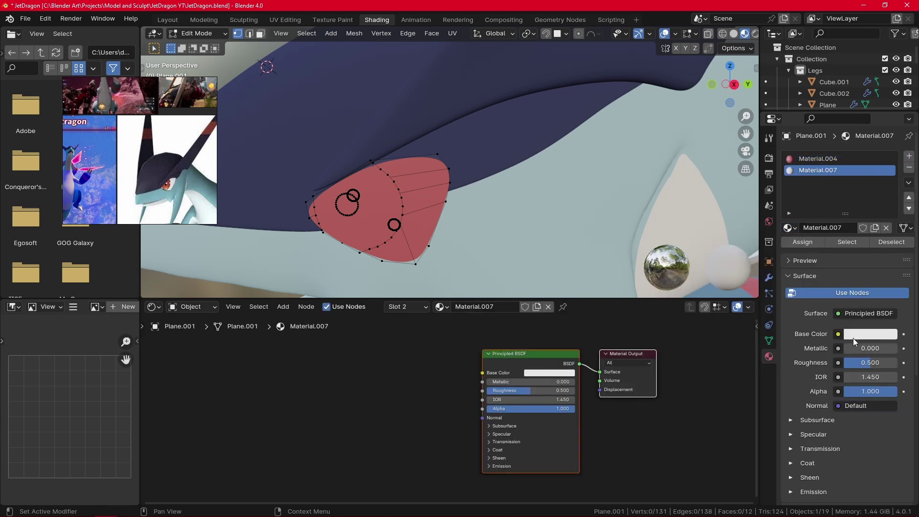
click(863, 291)
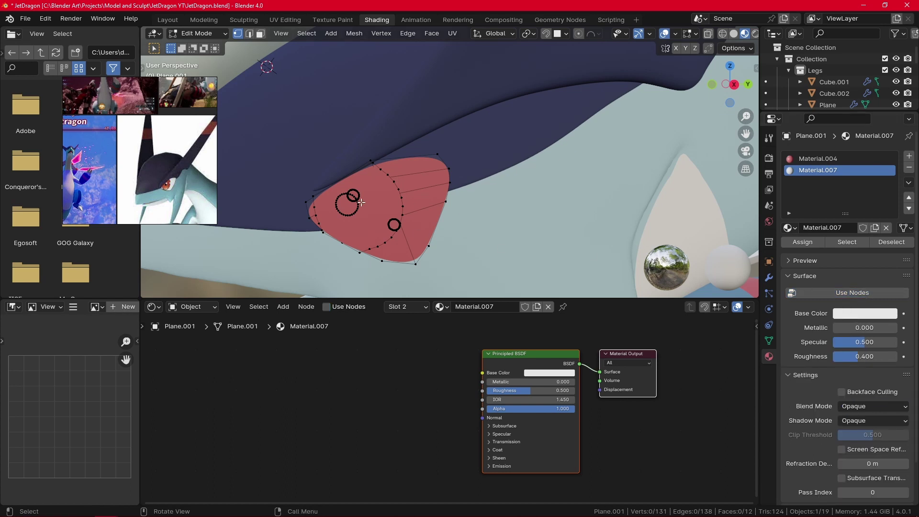
Step: Assign the new white material to the eye's outer white area and its two small round highlights, leaving the iris and pupil out
key(l)
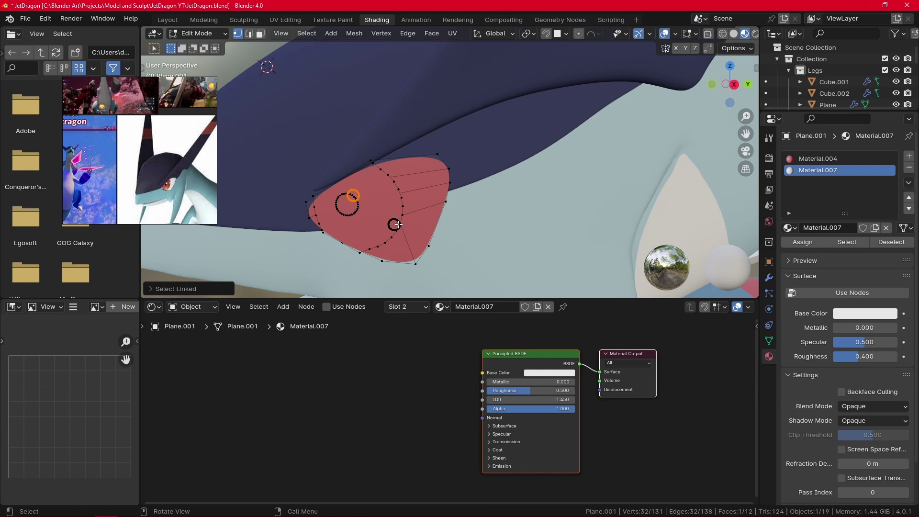
key(l)
key(l)
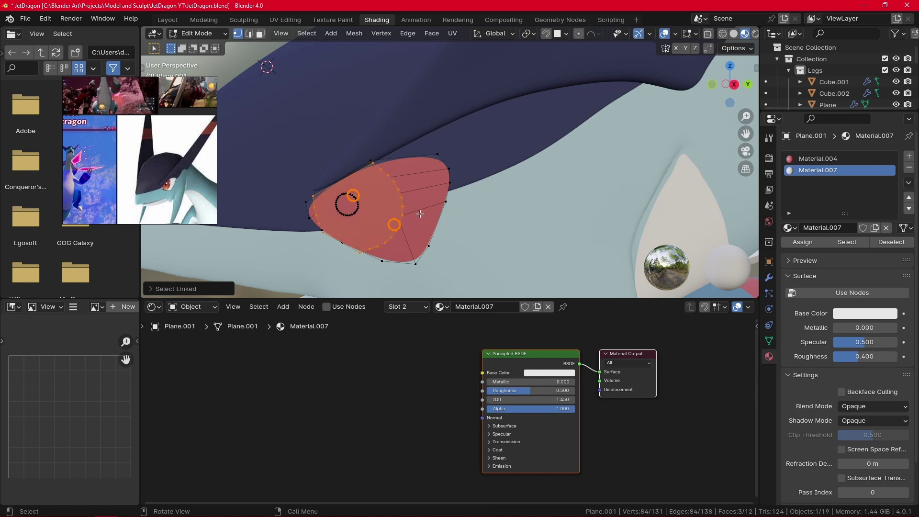
key(ctrl+z)
key(l)
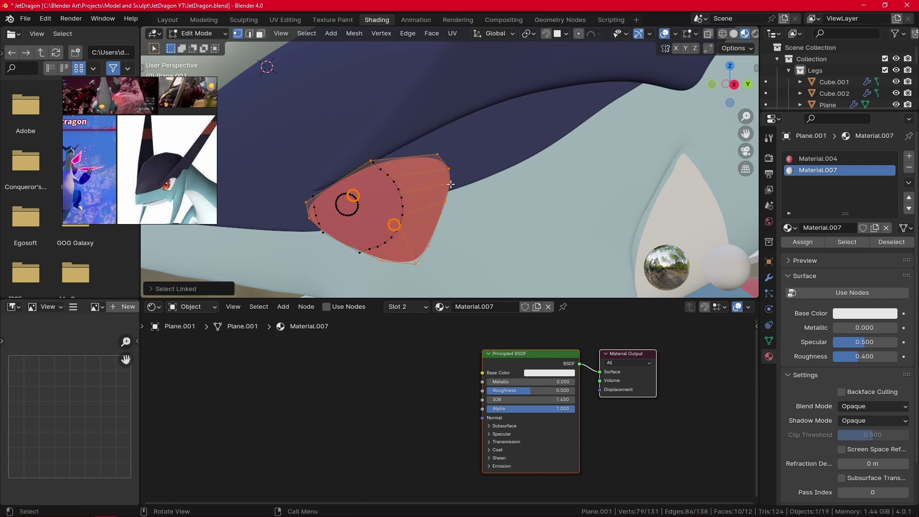
click(803, 242)
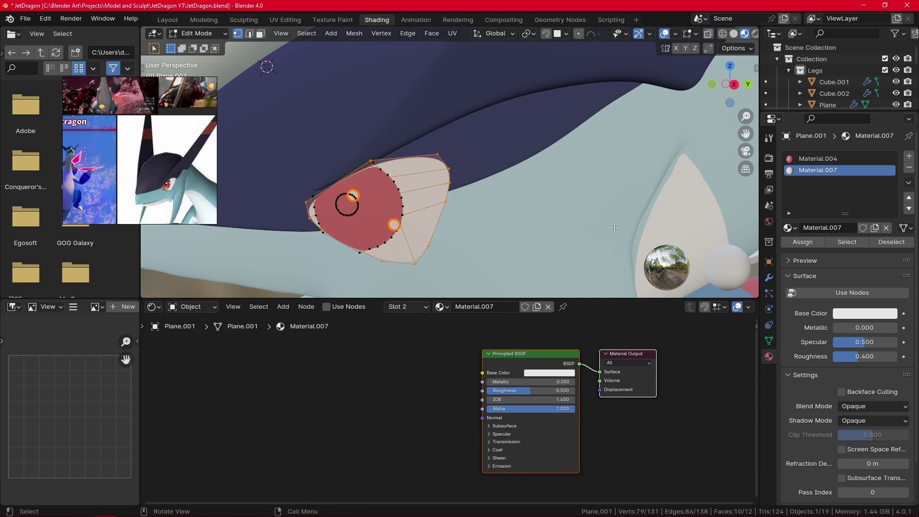
Step: Add a third material slot to the eye with a new material, turn off its nodes and make its base color black
middle_drag(452, 220, 393, 224)
click(393, 224)
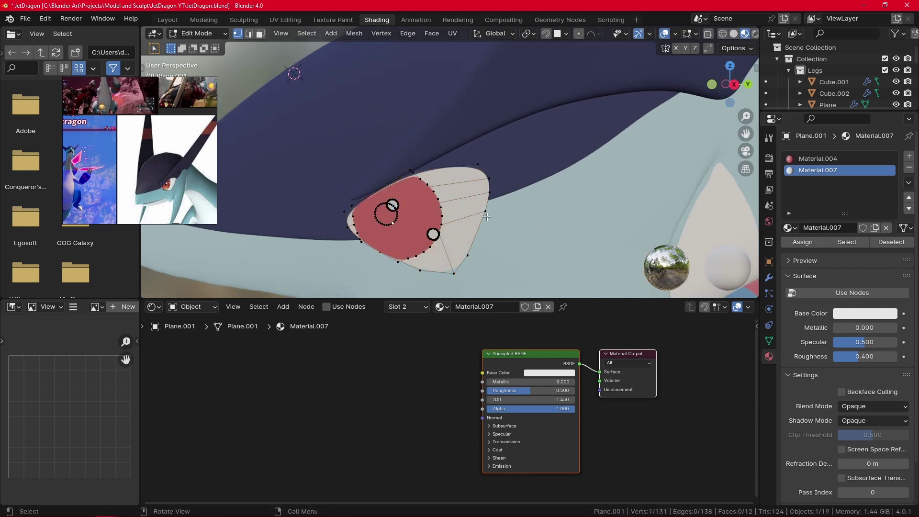
click(909, 156)
click(813, 229)
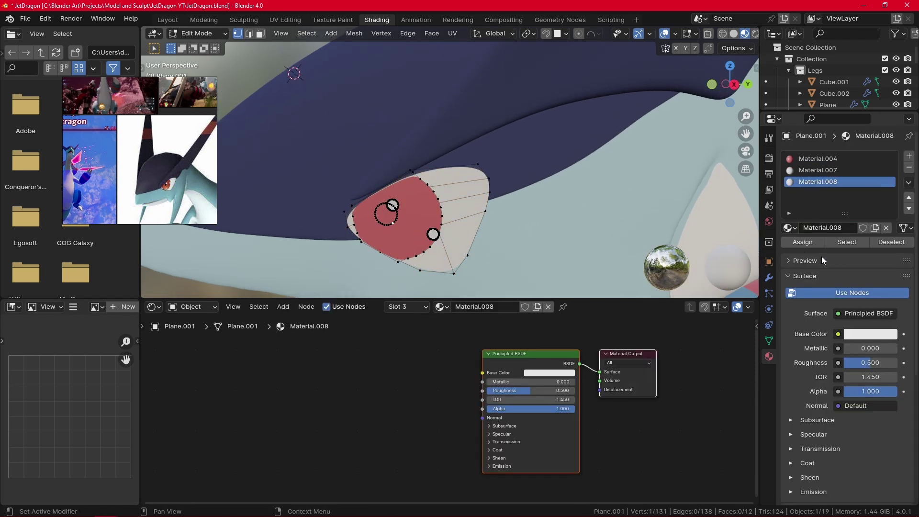
click(843, 297)
click(865, 313)
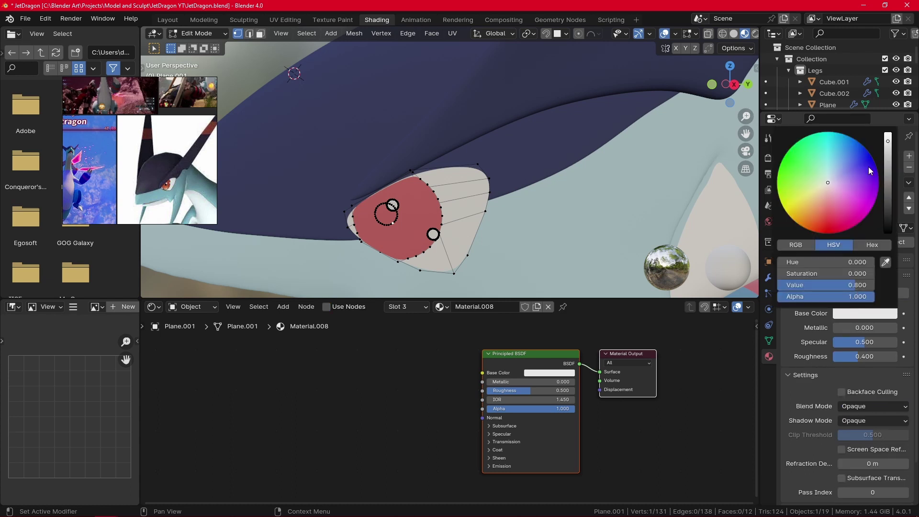
drag(889, 163, 878, 254)
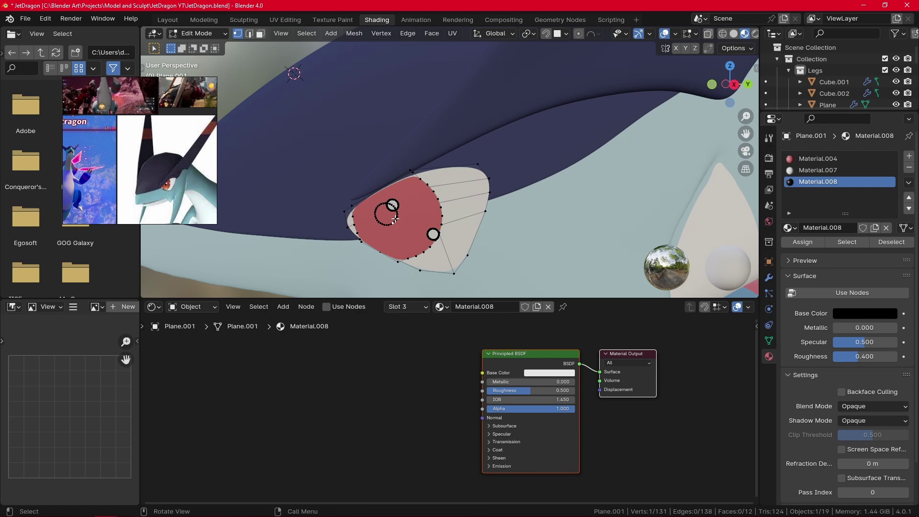
Step: Assign the black material to the linked pupil circle and return to Object Mode
key(ctrl+l)
click(812, 242)
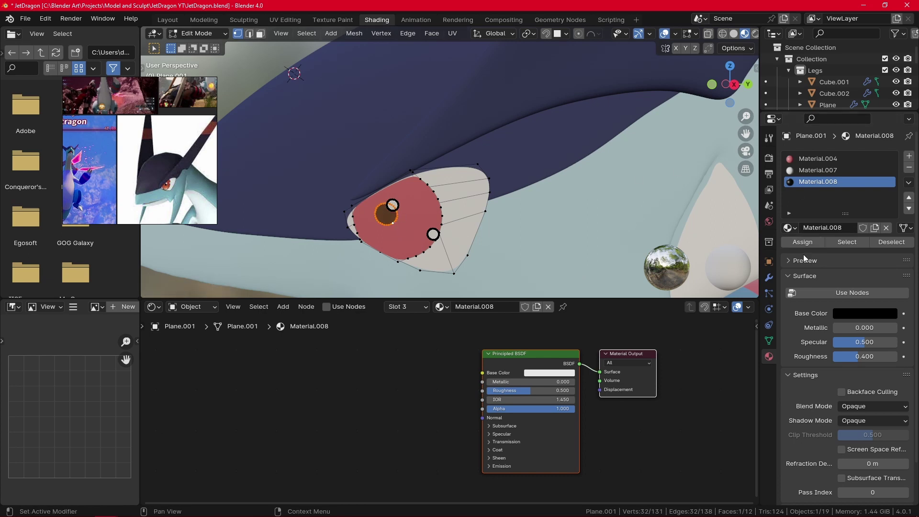
click(556, 252)
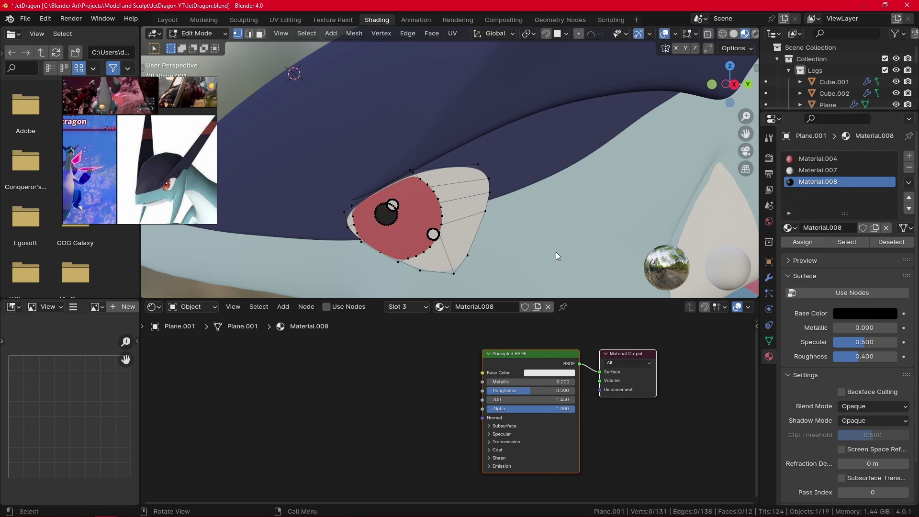
scroll(556, 252, down, 5)
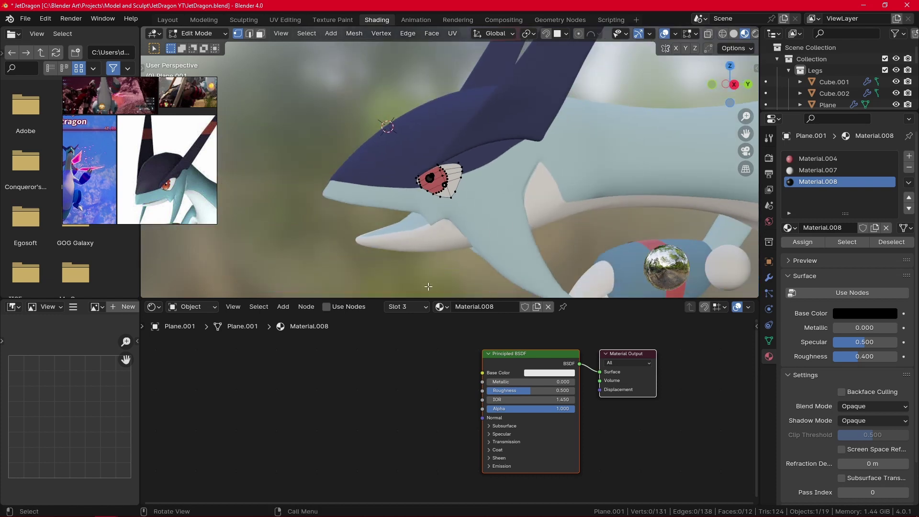
key(Tab)
Step: Select the dragon's body and rename its light blue Material.002 to Body
middle_drag(530, 237, 640, 168)
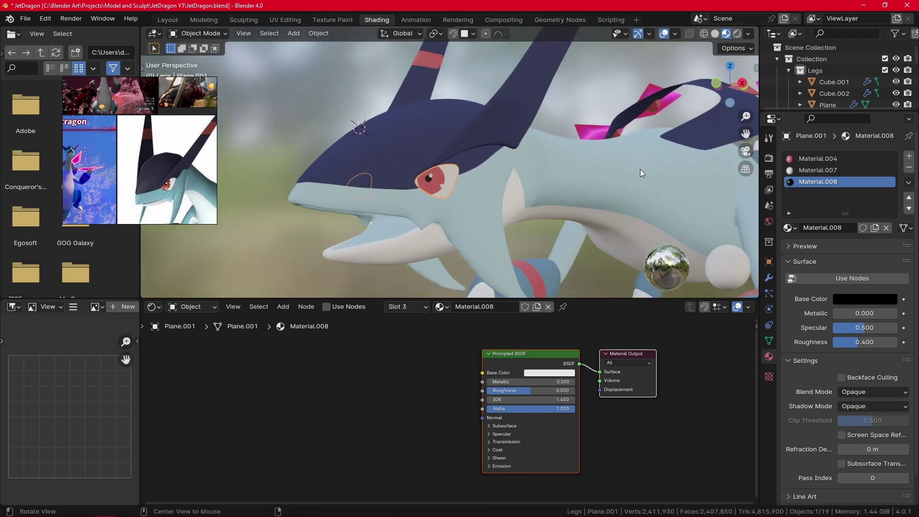
scroll(630, 261, down, 4)
middle_drag(533, 245, 513, 231)
click(376, 177)
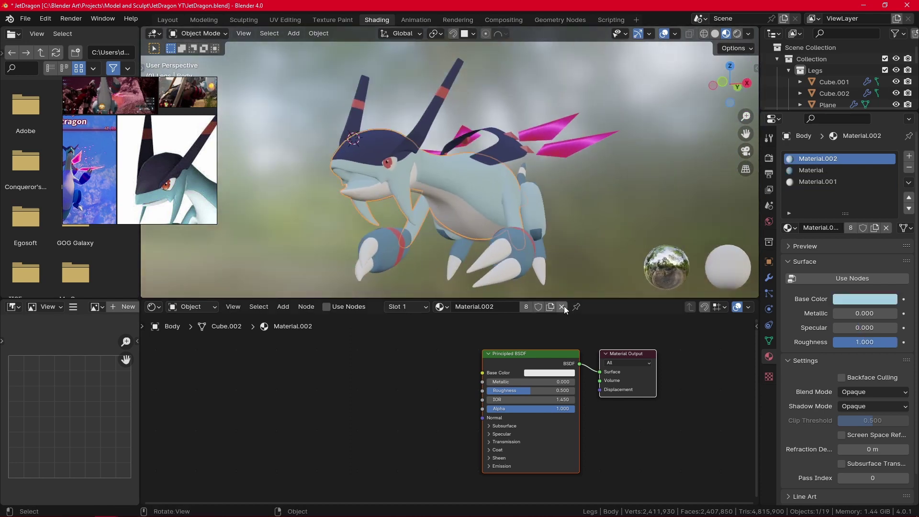
double_click(814, 158)
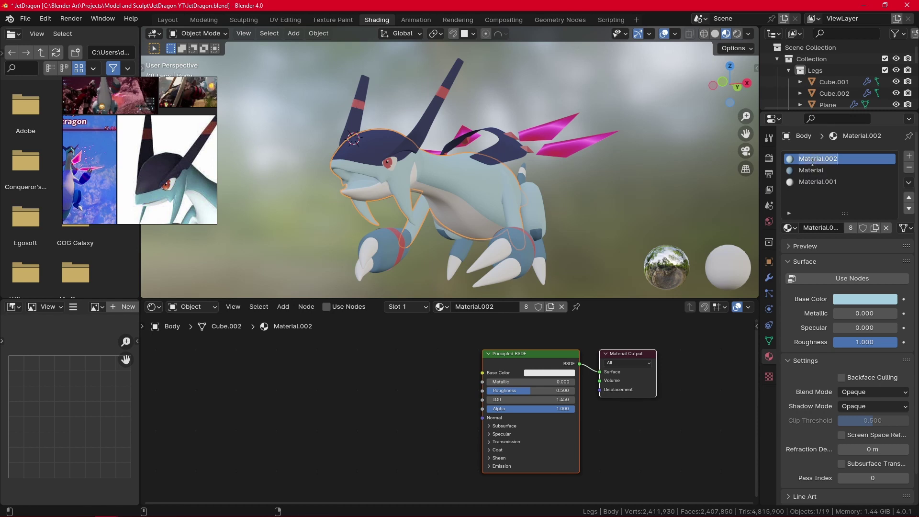
text(Body)
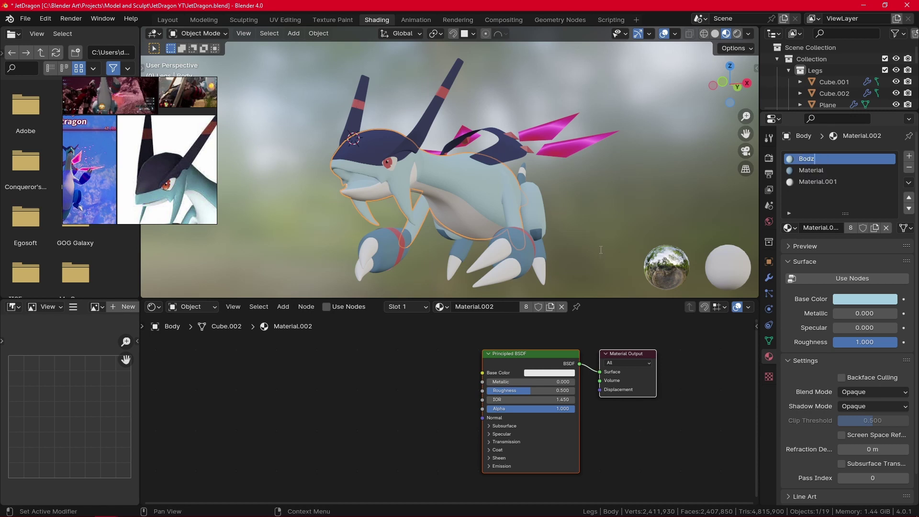
key(Return)
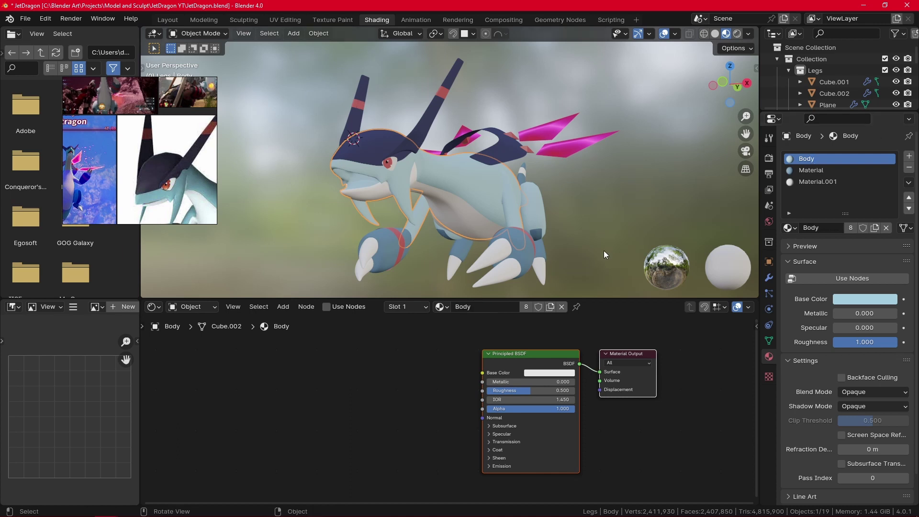
Step: Add a Color Attribute node to the Body material and place it beside the Principled BSDF node
click(455, 418)
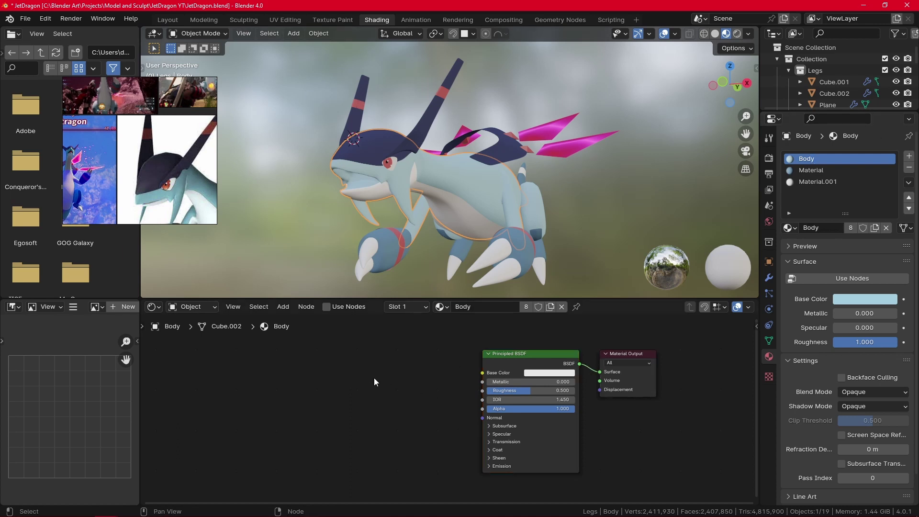
key(shift+a)
click(378, 375)
text(colo)
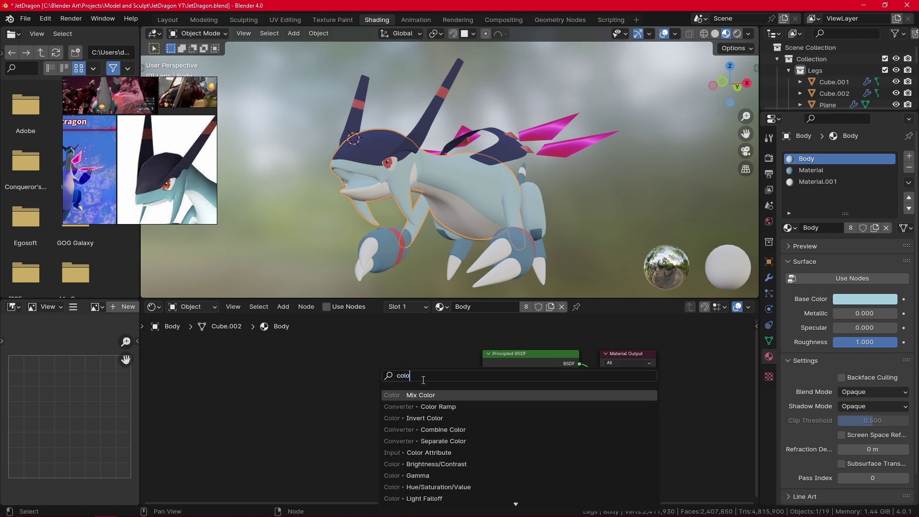
text(r at)
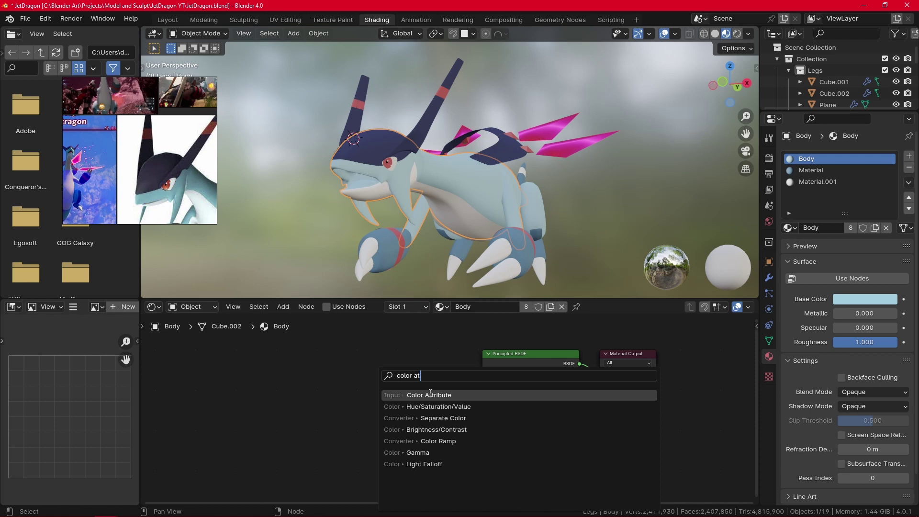
click(430, 395)
click(362, 362)
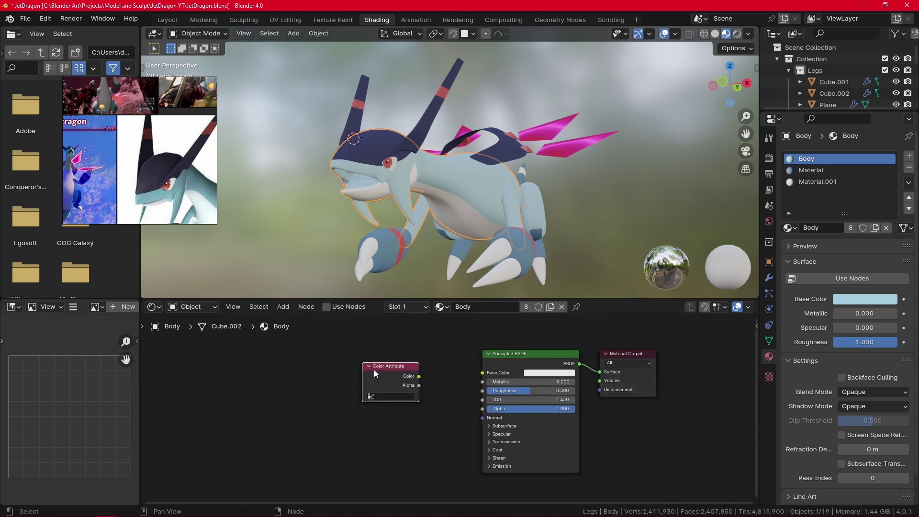
Step: Add a Color Ramp node below the Color Attribute node and move both farther away from the Principled BSDF
click(406, 432)
key(shift+a)
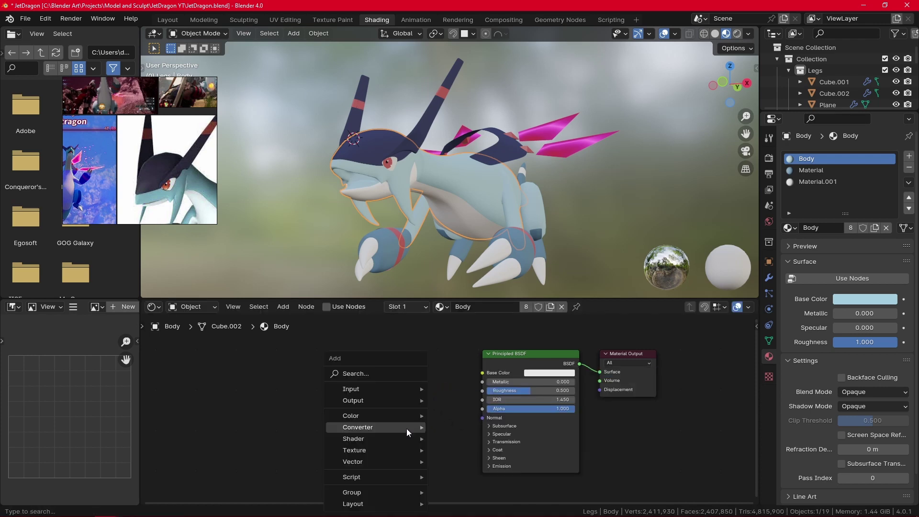
click(392, 374)
text(color )
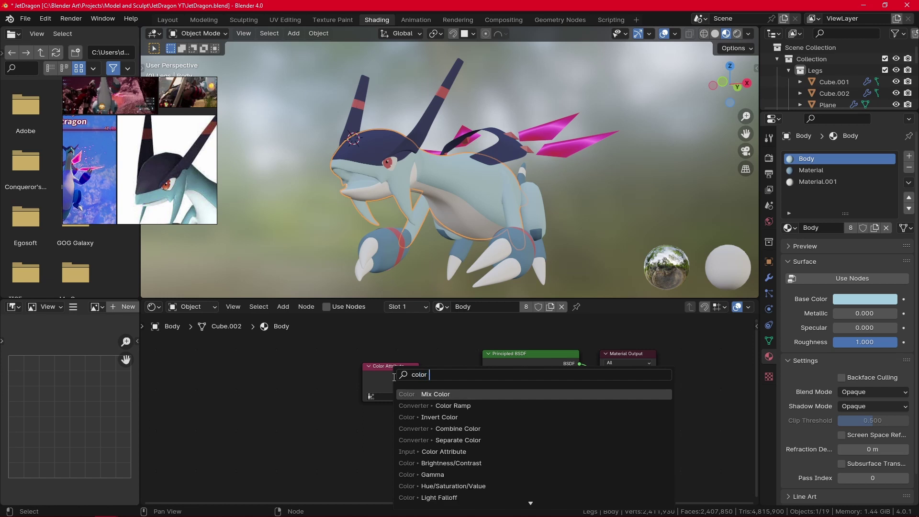
text(ramp)
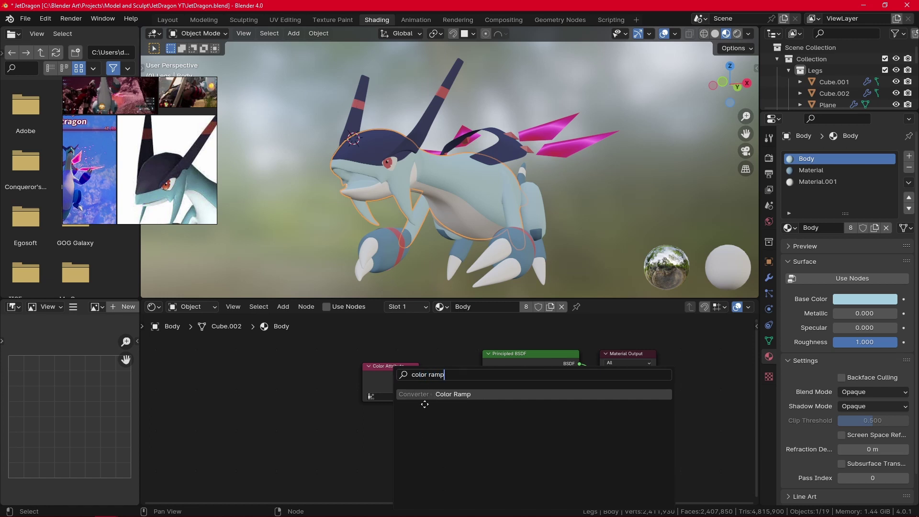
key(Return)
click(349, 411)
alt+drag(438, 362, 435, 343)
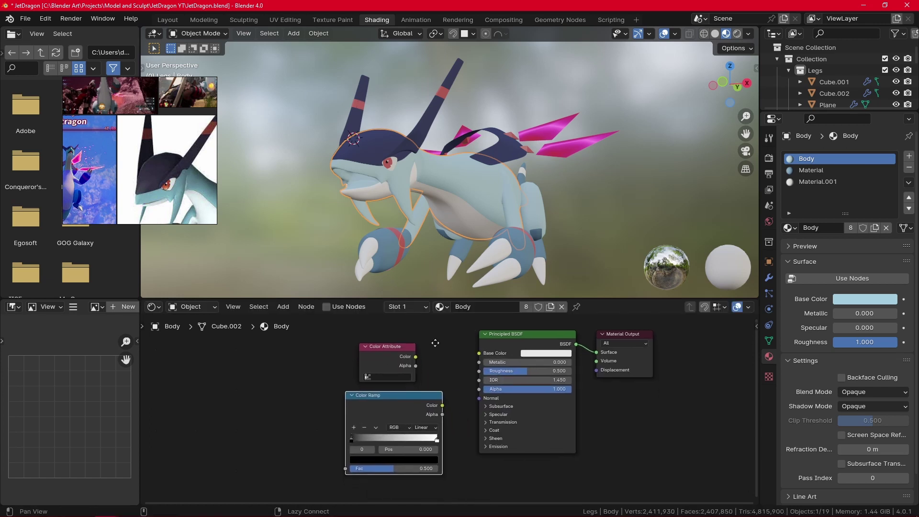
middle_drag(435, 342, 436, 343)
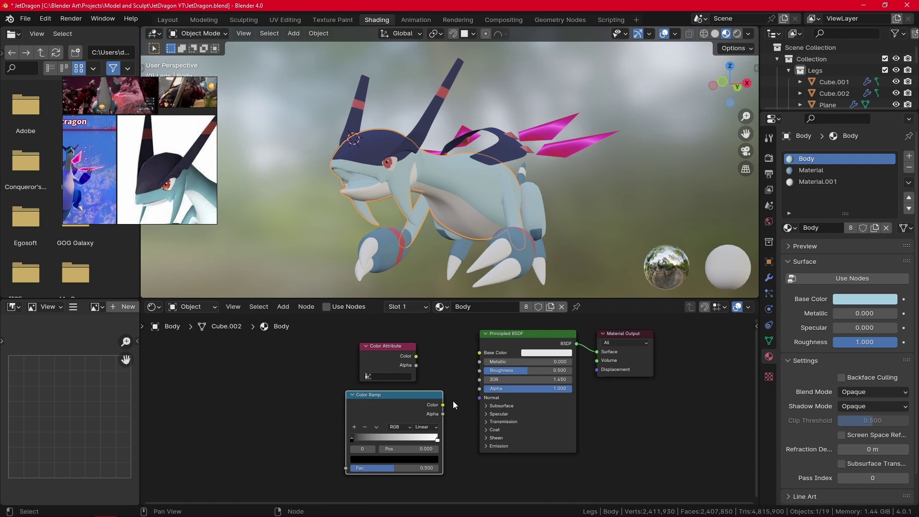
shift+click(389, 354)
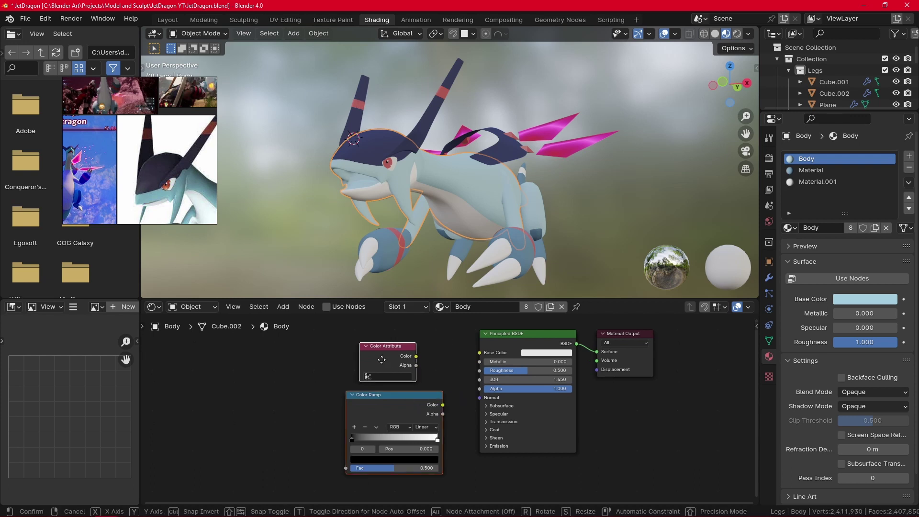
drag(384, 360, 332, 356)
Step: Add a Mix Color node to the Body material and place it between the Color Ramp and Principled BSDF nodes
click(415, 382)
key(shift+a)
click(411, 374)
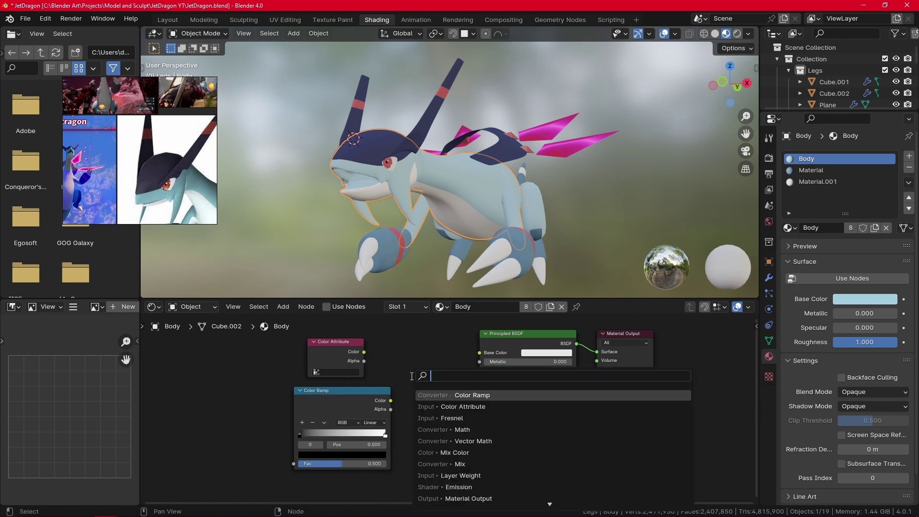
text(mul)
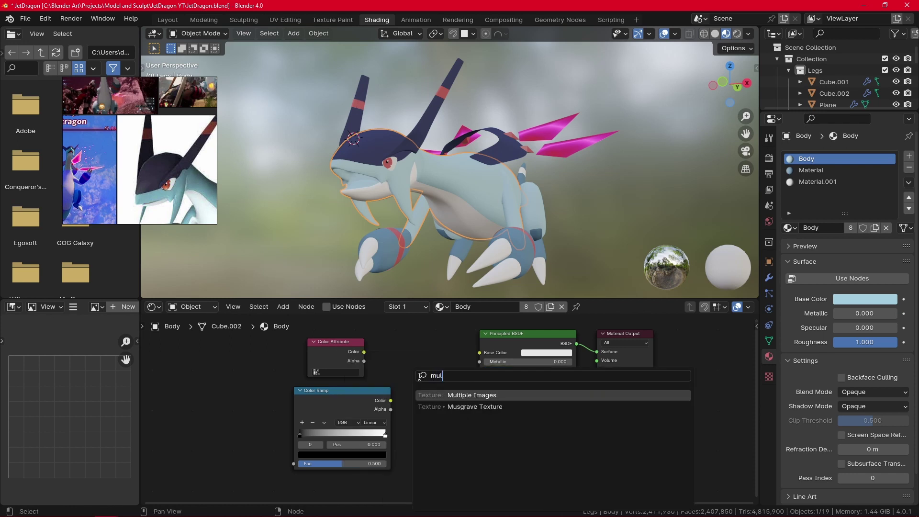
key(BackSpace)
key(BackSpace)
key(BackSpace)
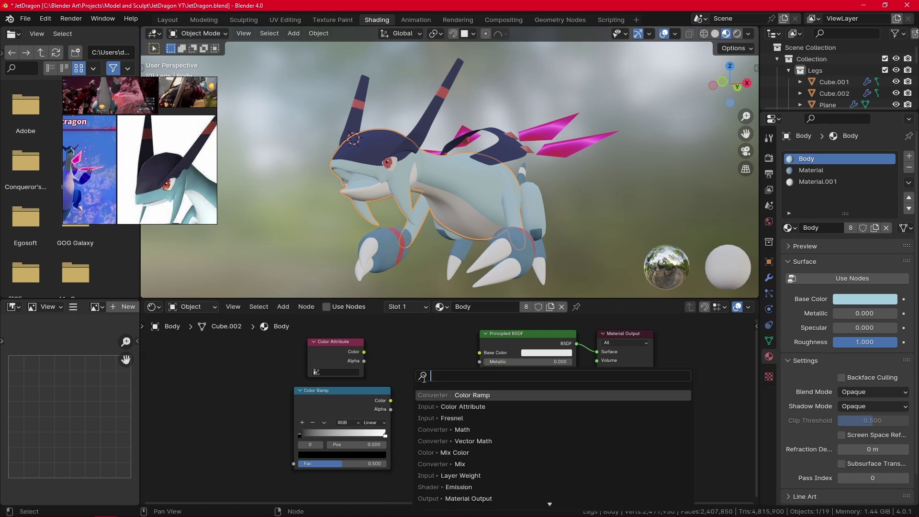
text(mic)
click(454, 395)
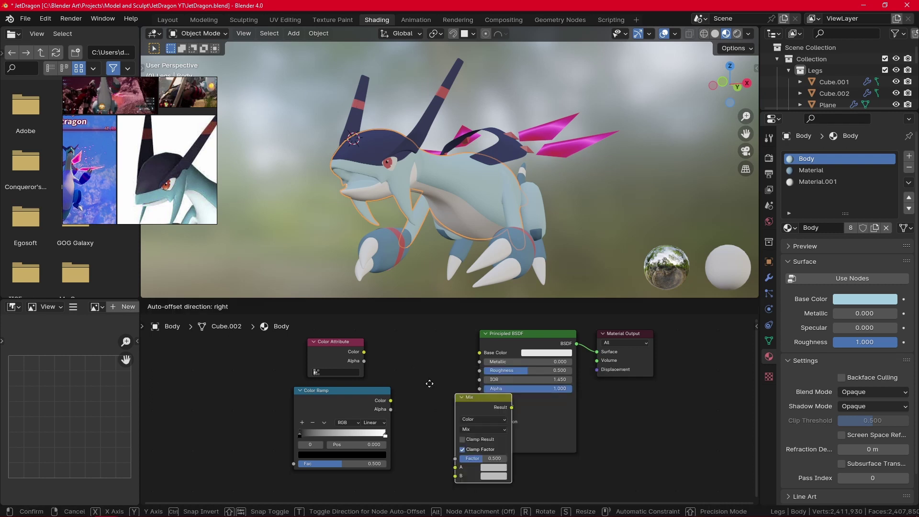
click(409, 374)
click(436, 395)
click(436, 395)
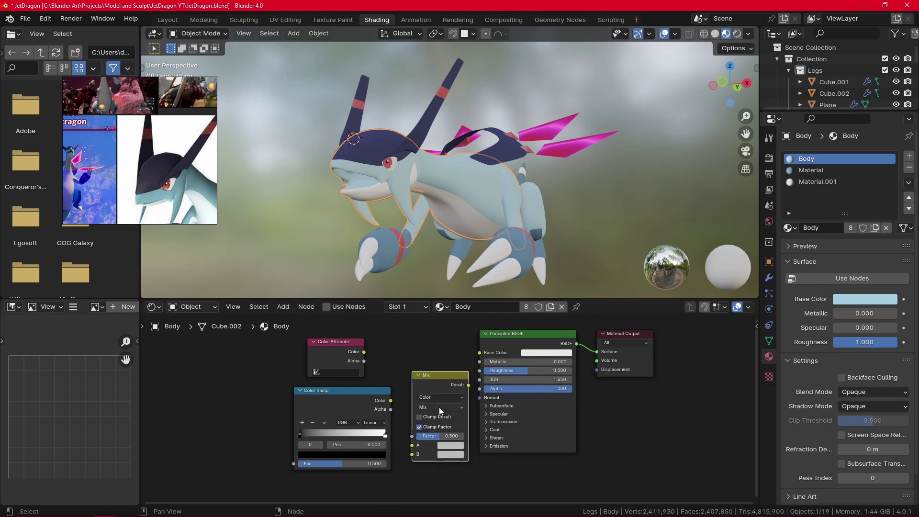
Step: Set the Mix node to Multiply with factor 1.000 and connect the Color Attribute to A and the Color Ramp to B
click(438, 407)
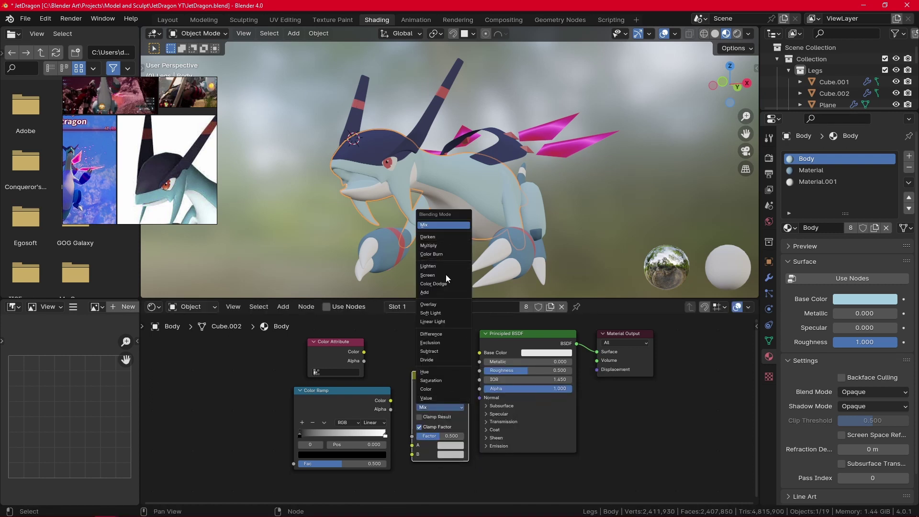
click(444, 246)
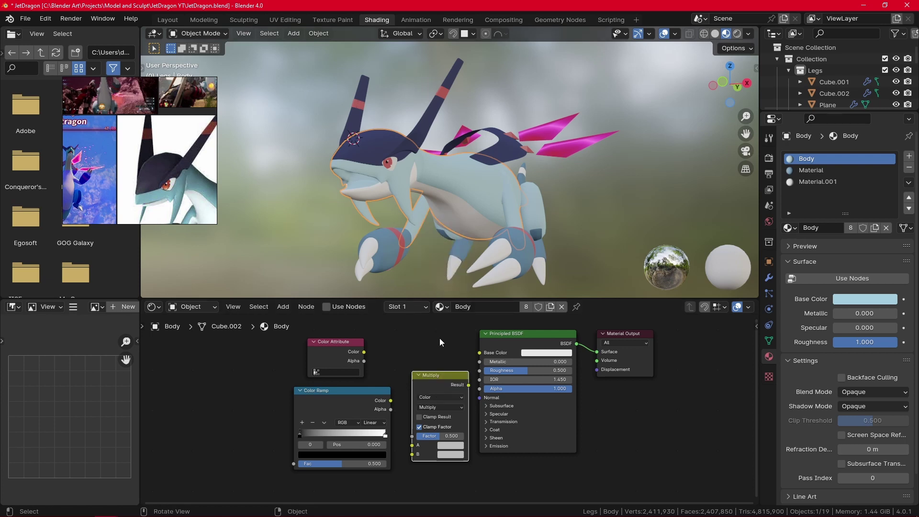
drag(364, 352, 475, 439)
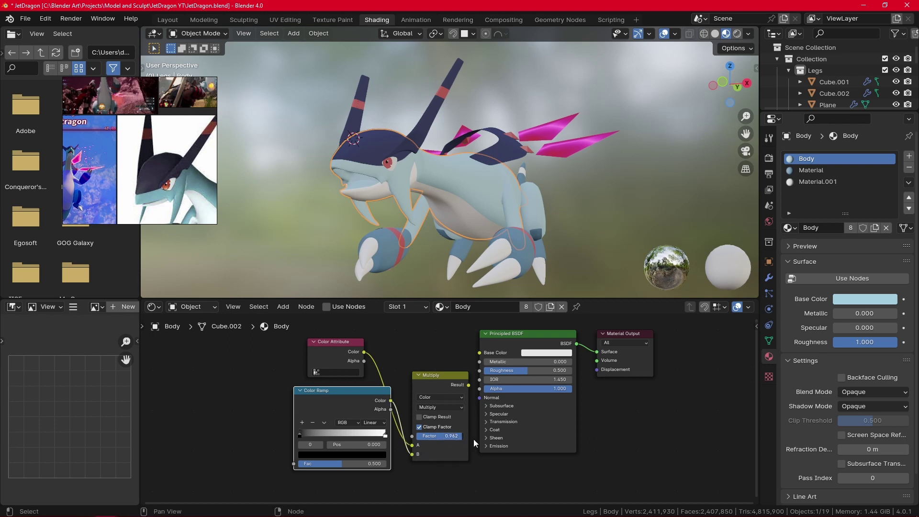
Step: Sample the dragon's shaded body color from the material preview into both Color Ramp stops
click(323, 455)
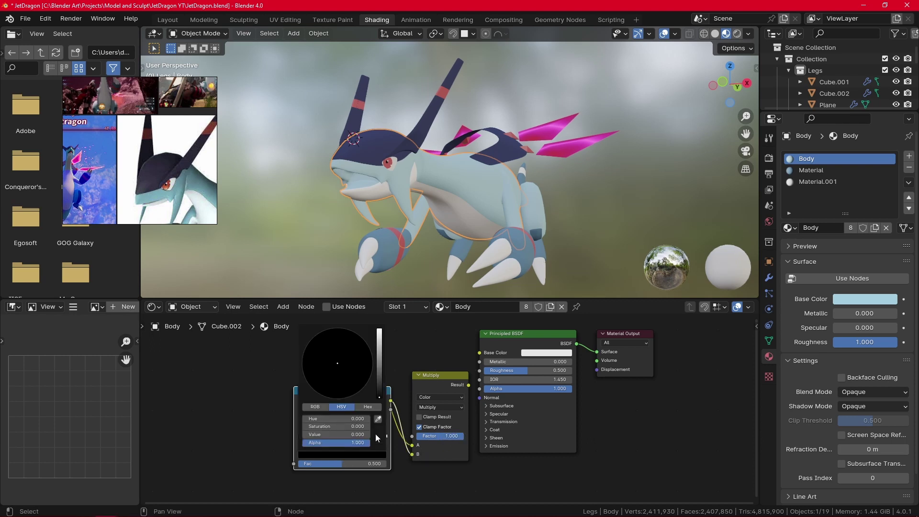
drag(379, 396, 379, 363)
click(377, 419)
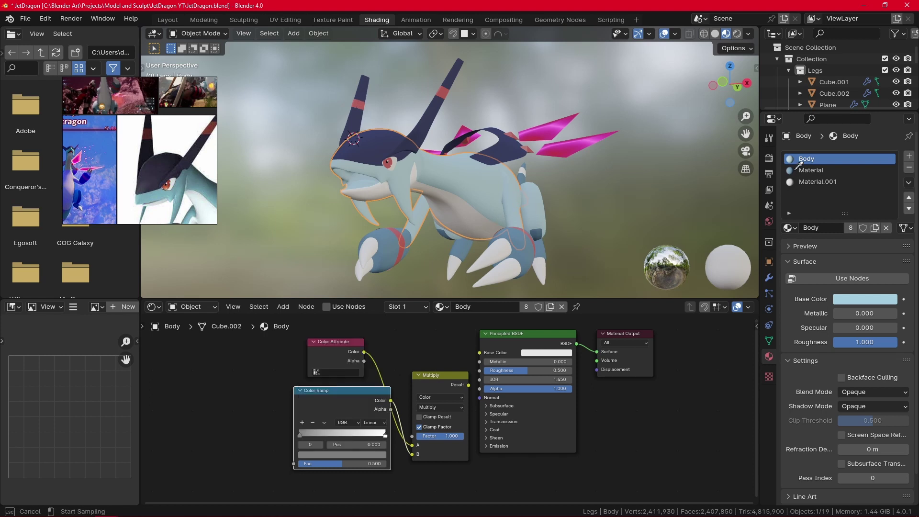
click(486, 178)
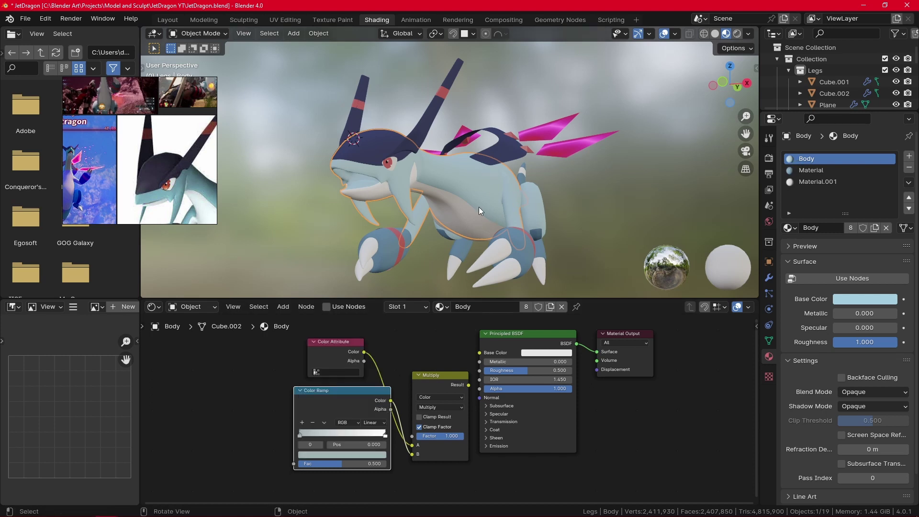
click(385, 435)
click(378, 455)
click(378, 419)
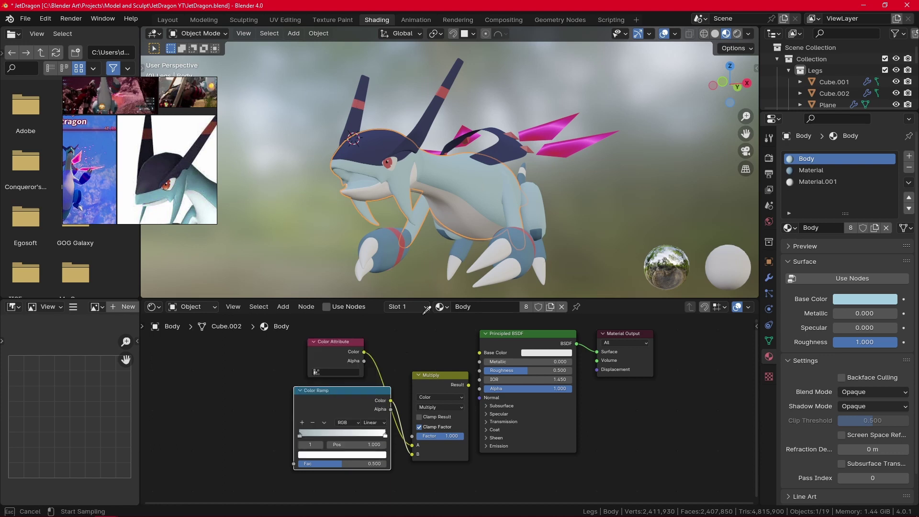
click(489, 190)
Step: Switch the 3D viewport to Solid shading with Flat lighting
click(748, 34)
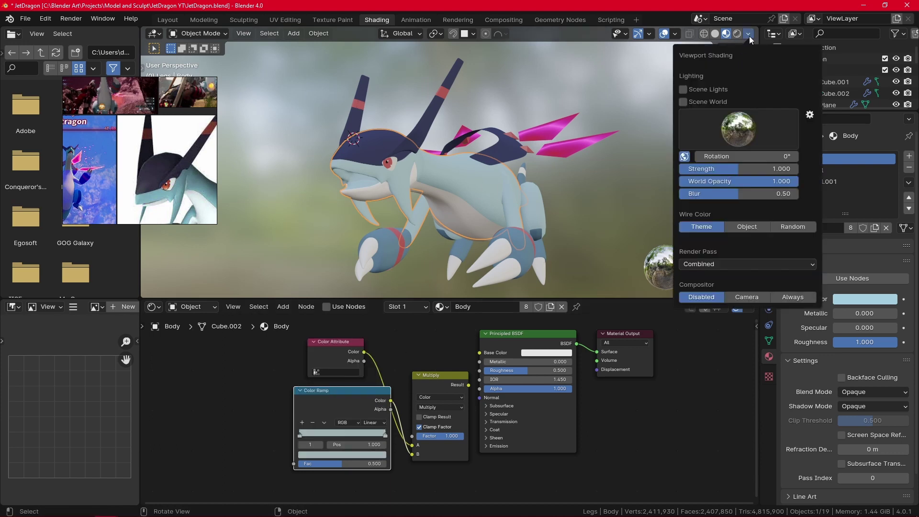
click(716, 34)
click(749, 34)
click(774, 87)
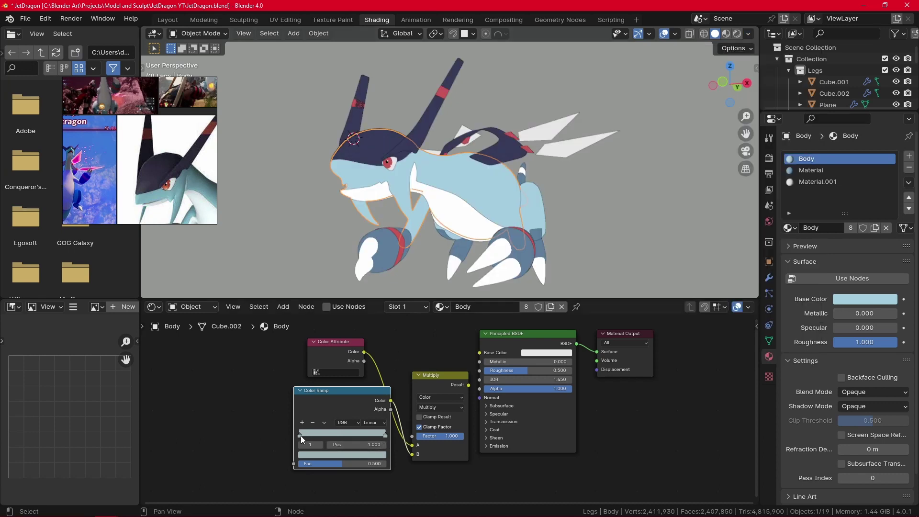
Step: Sample the flat light blue of the dragon's body into both Color Ramp stops
click(324, 456)
click(378, 421)
click(492, 186)
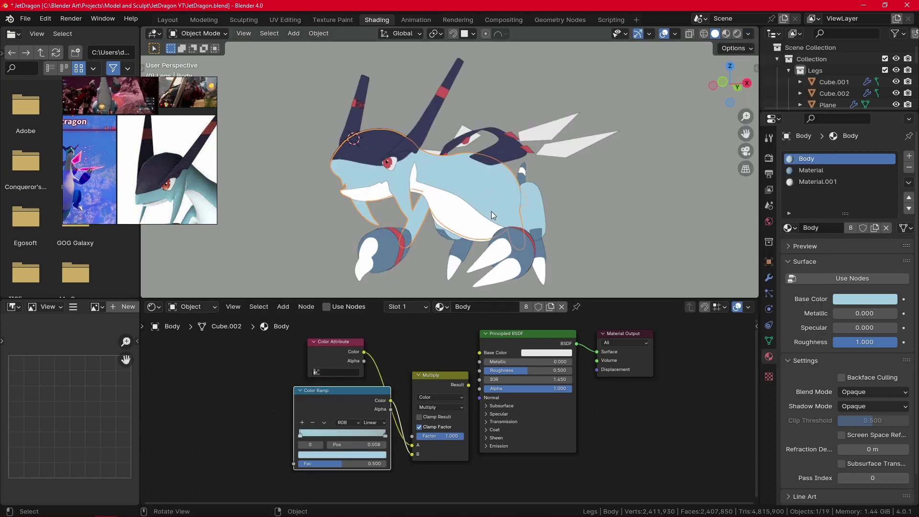
click(385, 436)
click(377, 455)
key(ctrl+v)
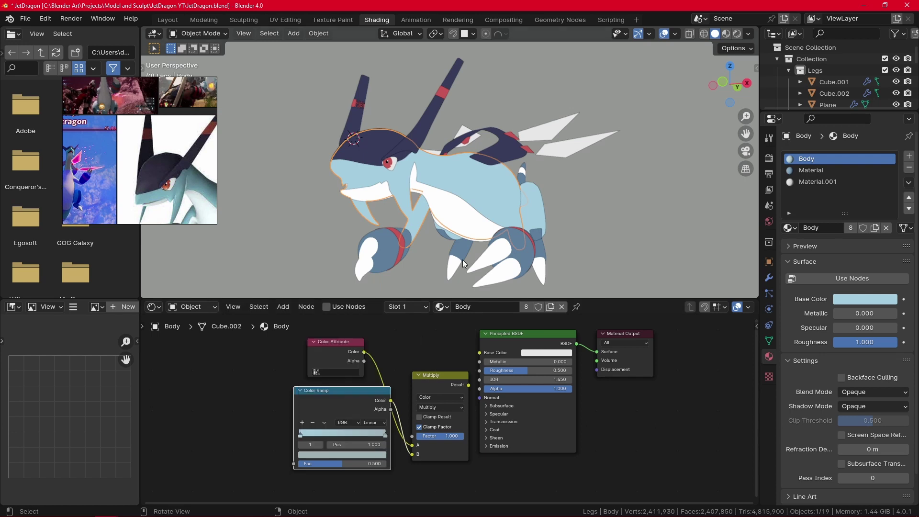
click(381, 455)
click(378, 421)
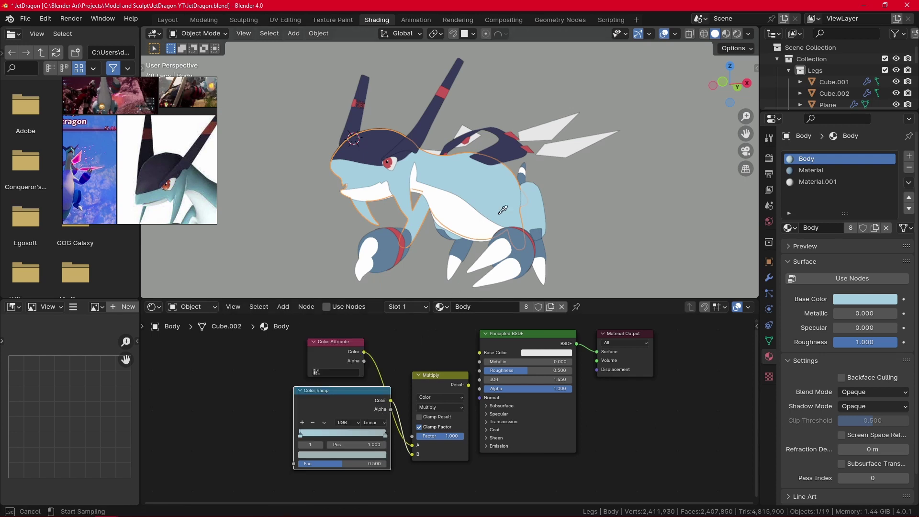
click(497, 203)
Step: Restore Studio lighting and Material Preview in the viewport, and move the Color Ramp node farther from the Multiply node
middle_drag(539, 292, 599, 206)
click(748, 33)
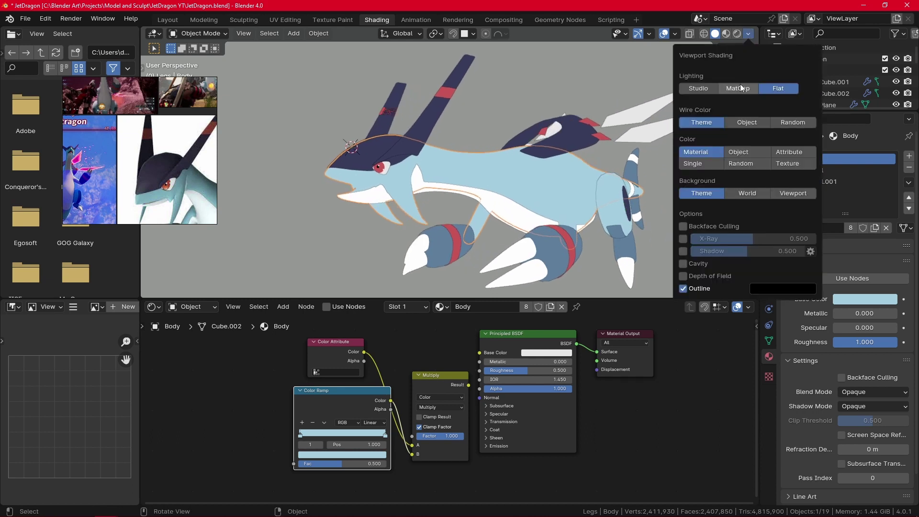
click(699, 88)
click(726, 33)
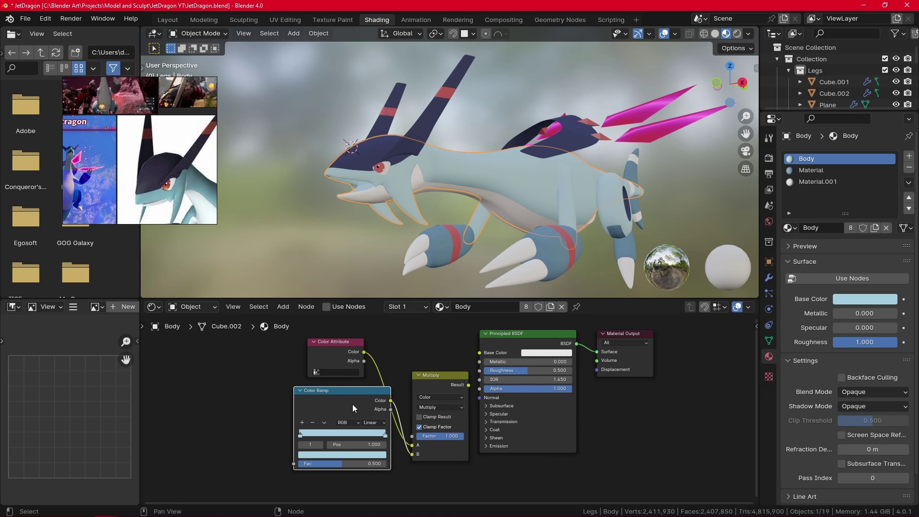
drag(353, 404, 325, 404)
click(341, 355)
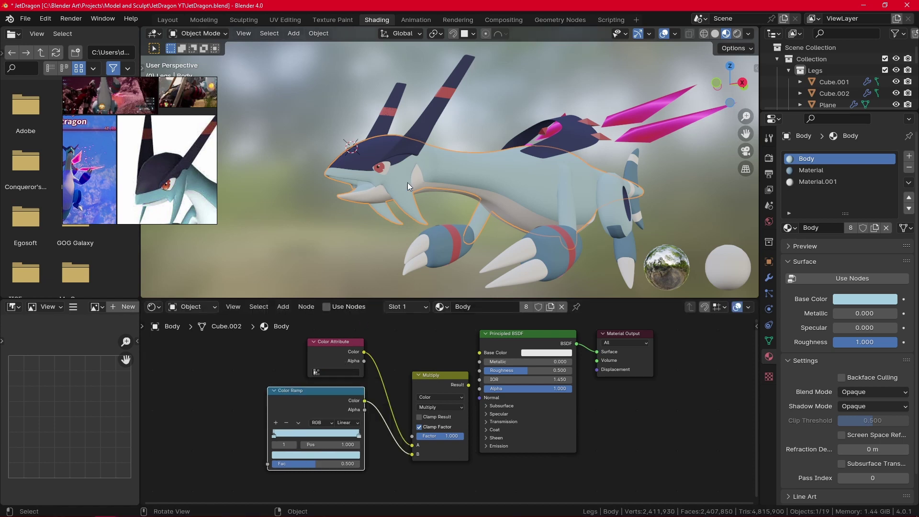
Step: Switch to the Layout workspace and isolate the dragon's body in Local View
click(168, 19)
mouse_move(297, 201)
middle_down()
mouse_move(336, 257)
mouse_move(416, 242)
mouse_move(418, 257)
middle_up()
key(KP_Divide)
middle_drag(337, 240, 470, 238)
scroll(488, 228, up, 4)
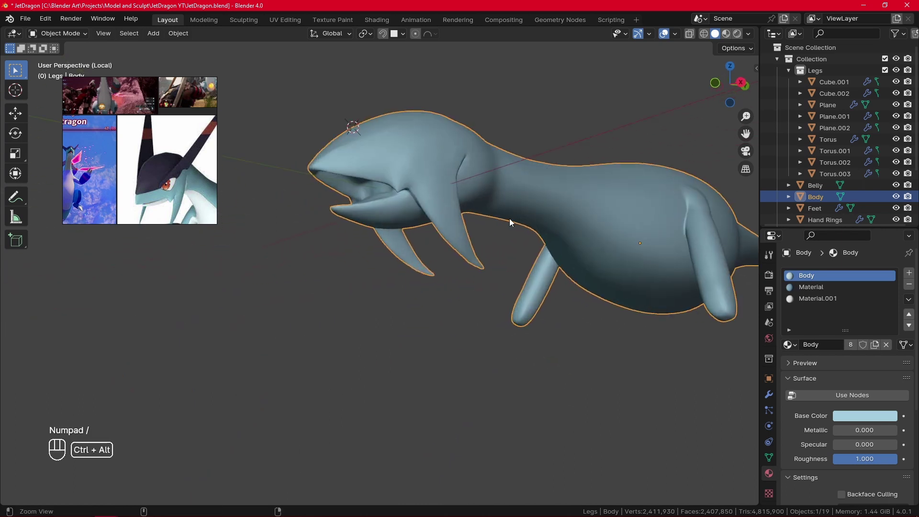
Step: Save the JetDragon.blend file
click(84, 34)
click(26, 19)
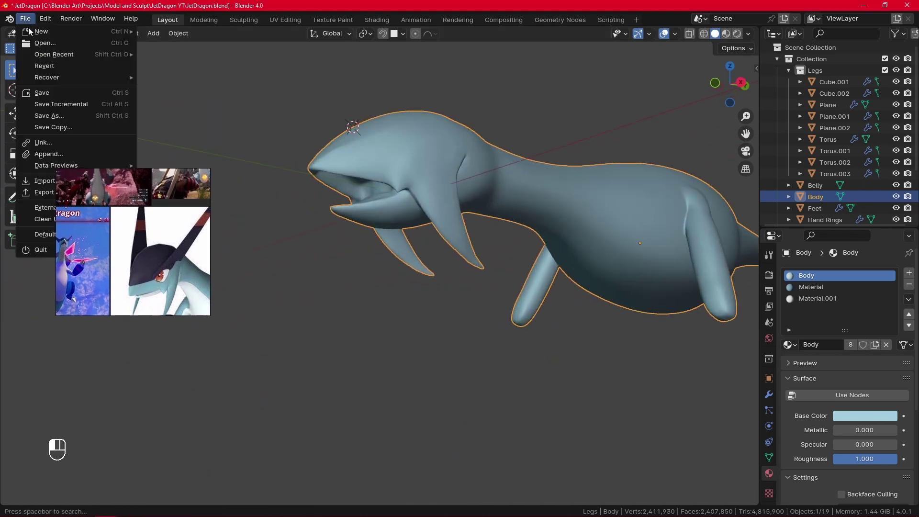
click(57, 92)
Step: Put the body in Vertex Paint mode and face the open mouth
click(59, 34)
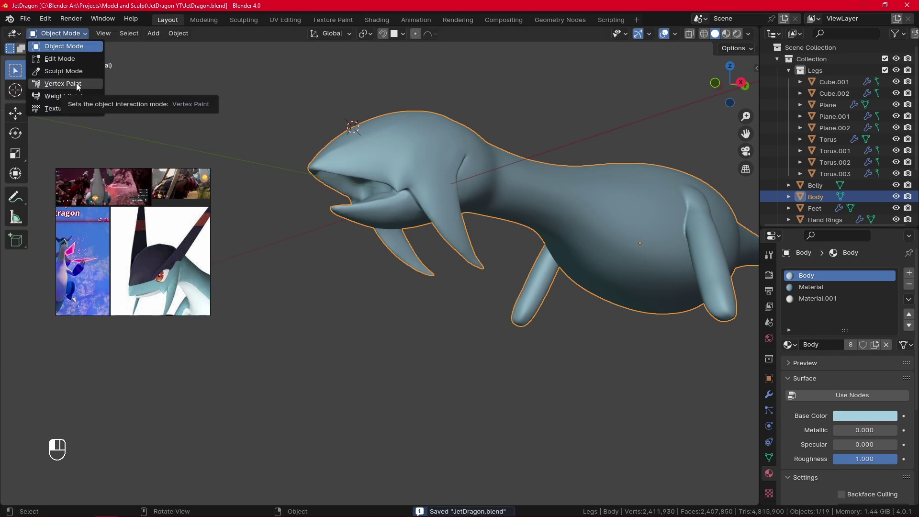
click(77, 86)
middle_drag(460, 353, 443, 386)
ctrl+alt+middle_drag(443, 386, 448, 339)
alt+middle_drag(546, 313, 530, 279)
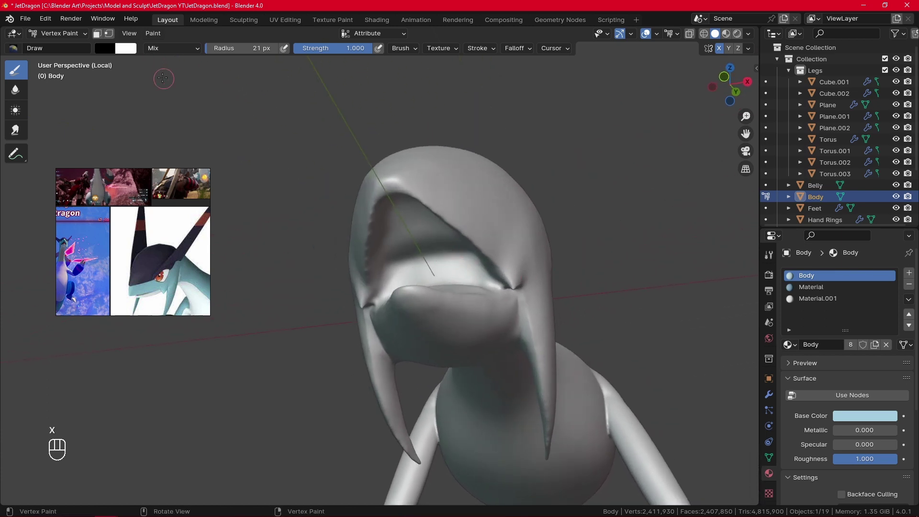
Step: Set the vertex paint brush color to a dark red for the mouth interior
click(106, 48)
drag(196, 175, 171, 249)
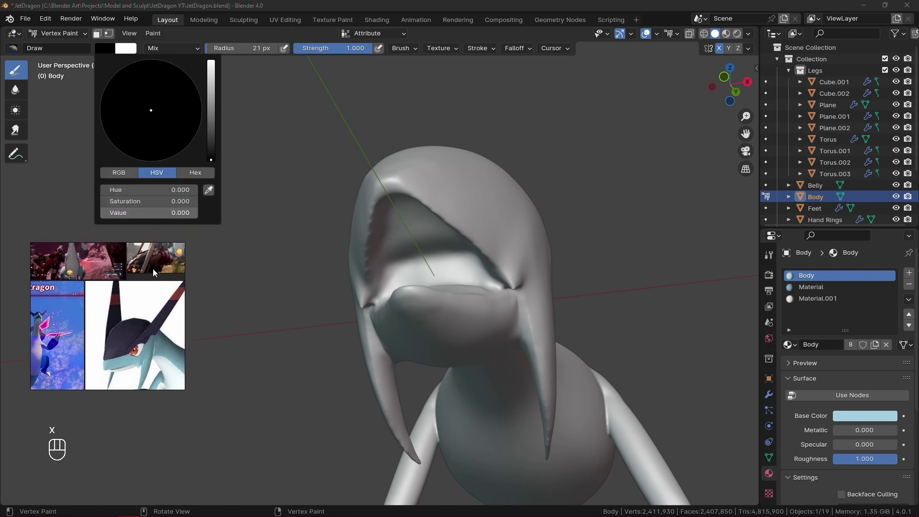
click(211, 149)
click(151, 153)
drag(150, 154, 151, 149)
drag(211, 143, 212, 131)
Step: Set the brush radius to 44 px and paint the palate and back of the mouth dark red
mouse_move(402, 206)
alt+middle_down()
mouse_move(555, 191)
mouse_move(529, 269)
alt+middle_up()
key(f)
click(566, 192)
alt+middle_drag(529, 269, 518, 274)
mouse_move(452, 251)
mouse_down()
mouse_move(463, 274)
mouse_move(424, 235)
mouse_move(429, 223)
mouse_move(471, 291)
mouse_up()
mouse_move(474, 291)
alt+middle_down()
mouse_move(458, 301)
mouse_move(422, 287)
alt+middle_up()
mouse_move(371, 324)
mouse_down()
mouse_move(427, 366)
mouse_move(400, 345)
mouse_move(380, 362)
mouse_up()
mouse_move(379, 359)
alt+middle_down()
mouse_move(343, 344)
mouse_move(410, 348)
mouse_move(407, 327)
alt+middle_up()
alt+middle_drag(407, 327, 390, 327)
mouse_move(335, 322)
mouse_down()
mouse_move(322, 313)
mouse_move(352, 359)
mouse_move(297, 312)
mouse_move(322, 281)
mouse_up()
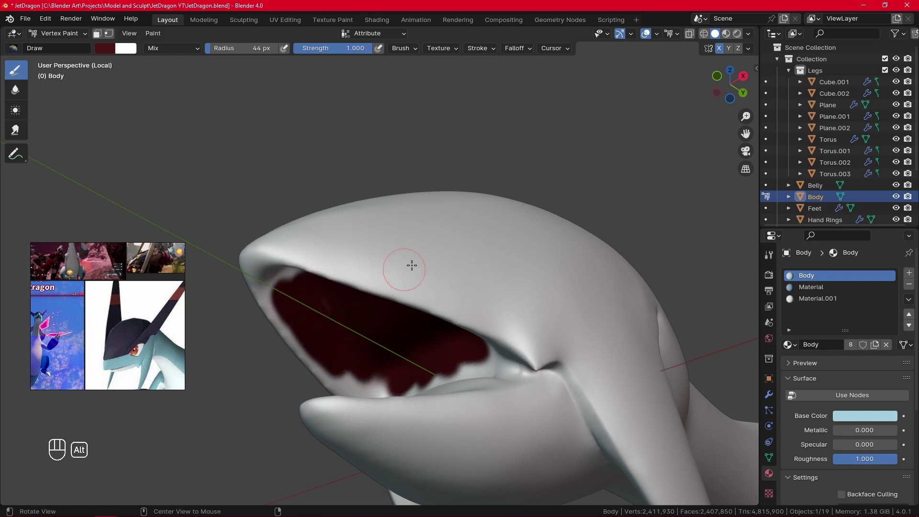
Step: Extend the dark red paint to the front and side edges of the upper jaw's interior
mouse_move(412, 265)
alt+mouse_down()
mouse_move(484, 222)
mouse_move(492, 240)
mouse_move(492, 209)
alt+mouse_up()
mouse_move(488, 184)
mouse_down()
mouse_move(484, 172)
mouse_move(469, 178)
mouse_up()
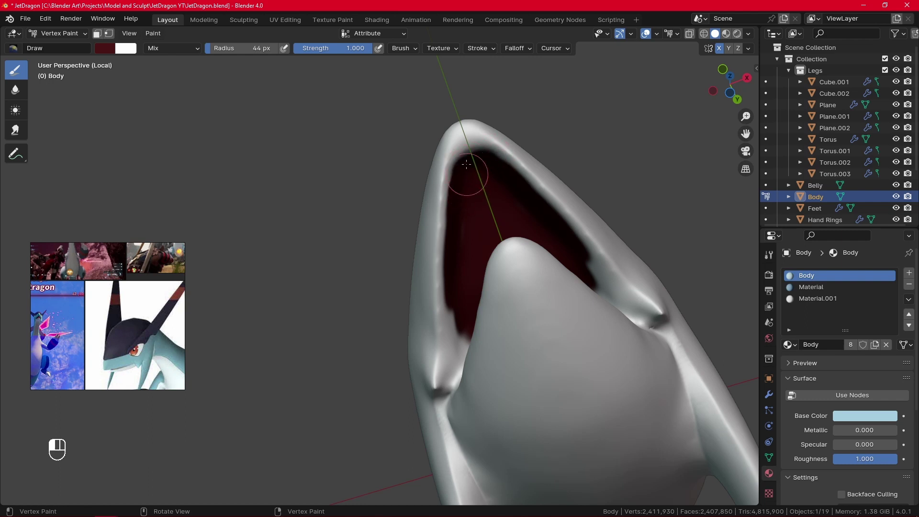
drag(484, 155, 487, 163)
mouse_move(498, 202)
alt+mouse_down()
mouse_move(550, 329)
mouse_move(507, 239)
alt+mouse_up()
mouse_move(507, 240)
alt+mouse_down()
mouse_move(441, 249)
mouse_move(482, 395)
mouse_move(430, 422)
mouse_move(474, 433)
mouse_move(423, 447)
mouse_move(482, 445)
mouse_move(488, 431)
mouse_move(605, 365)
mouse_move(625, 386)
mouse_move(646, 349)
alt+mouse_up()
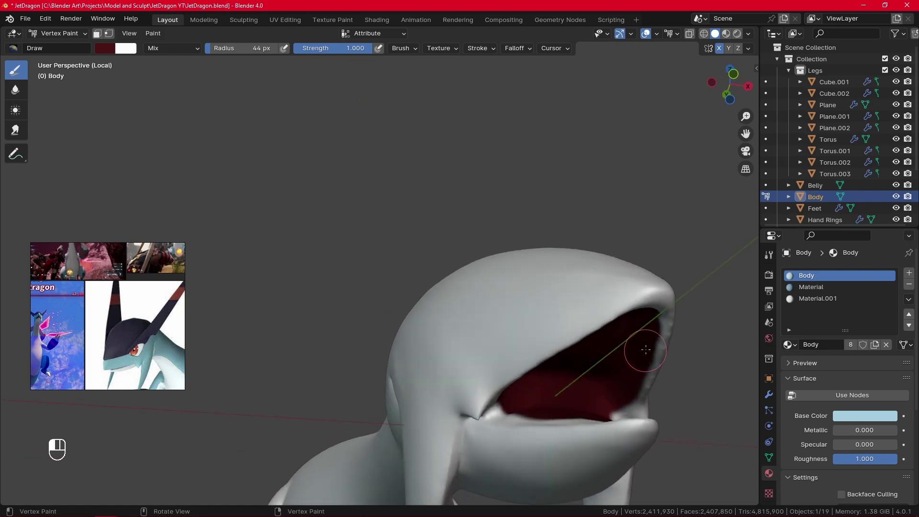
Step: Paint the floor of the lower jaw and the inner mouth corners dark red
mouse_move(615, 388)
alt+mouse_down()
mouse_move(536, 308)
mouse_move(479, 354)
mouse_move(455, 312)
mouse_move(420, 322)
mouse_move(412, 393)
mouse_move(373, 326)
mouse_move(354, 345)
mouse_move(330, 312)
mouse_move(409, 407)
mouse_move(349, 347)
mouse_move(314, 291)
alt+mouse_up()
alt+drag(387, 313, 378, 293)
alt+drag(355, 254, 345, 261)
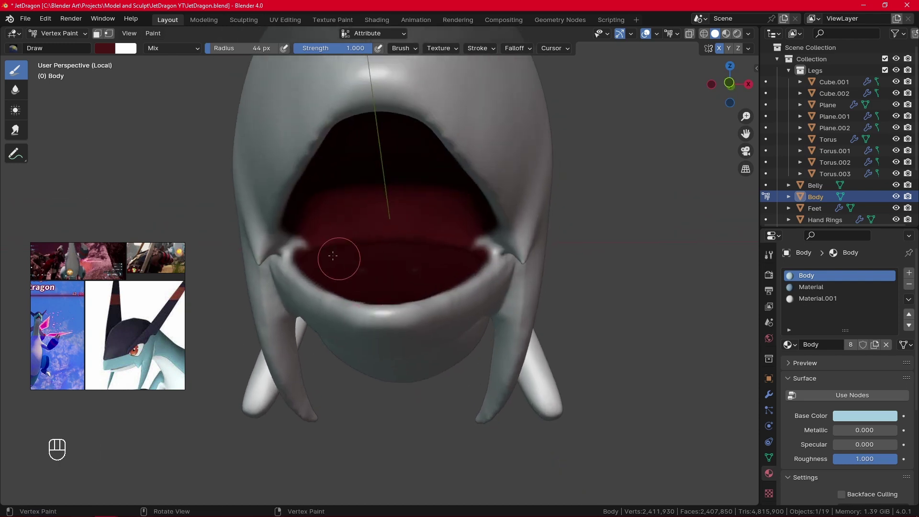
mouse_move(305, 237)
mouse_down()
mouse_move(303, 253)
mouse_move(293, 229)
mouse_up()
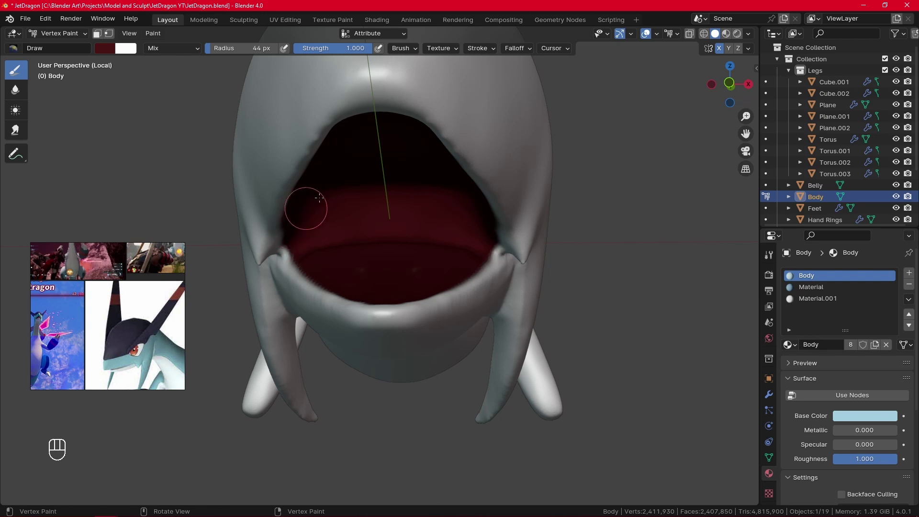
Step: Paint the dark red closer to the upper jaw's inner lip, from the snout back toward the mouth corner
mouse_move(319, 197)
alt+mouse_down()
mouse_move(408, 309)
mouse_move(461, 250)
mouse_move(425, 352)
mouse_move(349, 380)
mouse_move(332, 376)
mouse_move(488, 357)
mouse_move(495, 222)
mouse_move(474, 256)
mouse_move(529, 362)
alt+mouse_up()
mouse_move(528, 361)
ctrl+alt+mouse_down()
mouse_move(486, 274)
mouse_move(443, 269)
ctrl+alt+mouse_up()
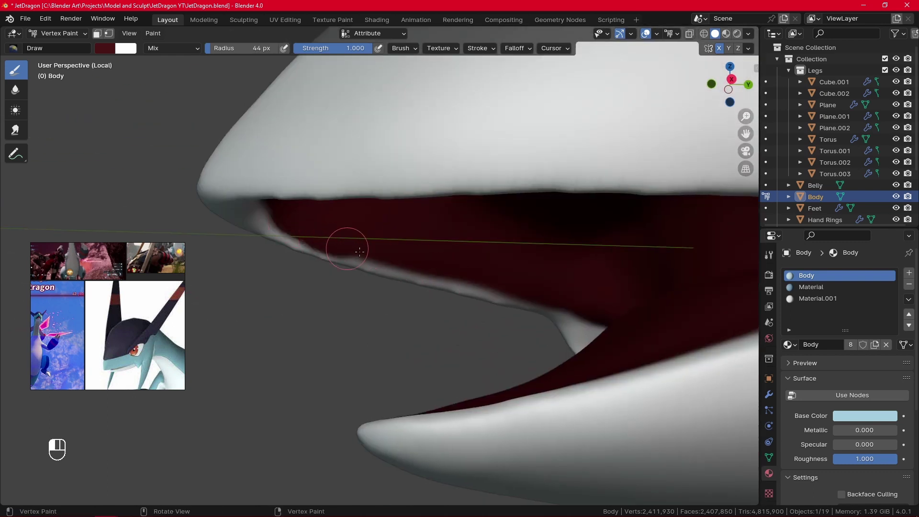
drag(360, 252, 608, 316)
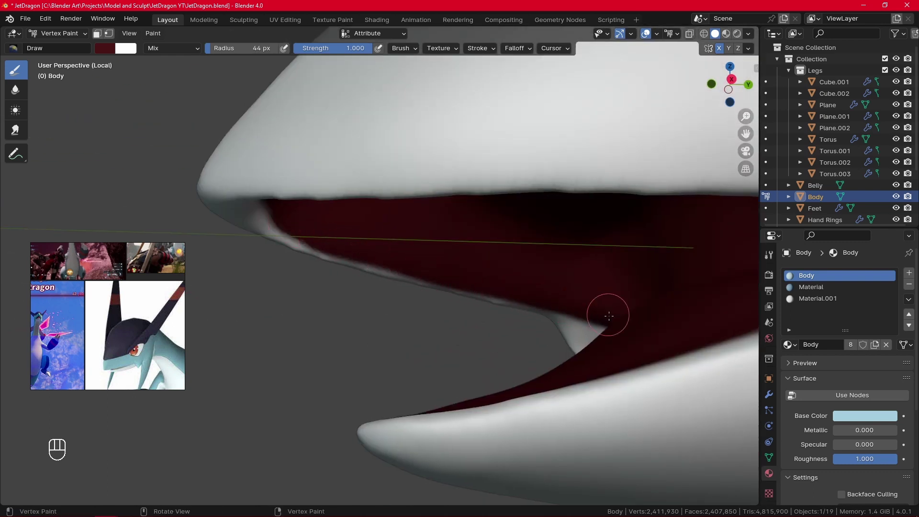
Step: Refine the dark red paint along the inner rim of the lower jaw, up to its tip
alt+drag(396, 257, 438, 316)
mouse_move(438, 316)
alt+mouse_down()
mouse_move(321, 199)
mouse_move(246, 164)
mouse_move(277, 201)
mouse_move(236, 179)
mouse_move(256, 200)
mouse_move(327, 222)
alt+mouse_up()
mouse_move(460, 247)
alt+mouse_down()
mouse_move(554, 270)
mouse_move(389, 217)
alt+mouse_up()
alt+drag(389, 217, 459, 249)
mouse_move(604, 389)
alt+shift+mouse_down()
mouse_move(544, 325)
mouse_move(514, 331)
alt+shift+mouse_up()
mouse_move(455, 354)
mouse_down()
mouse_move(465, 370)
mouse_move(430, 349)
mouse_move(417, 357)
mouse_move(468, 309)
mouse_move(522, 369)
mouse_up()
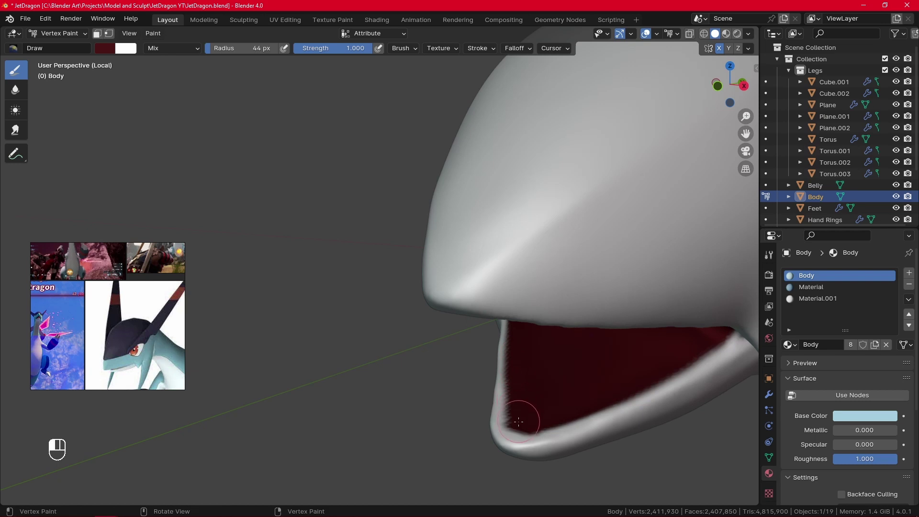
Step: Return the body to Object Mode and view the mouth from the side
click(85, 32)
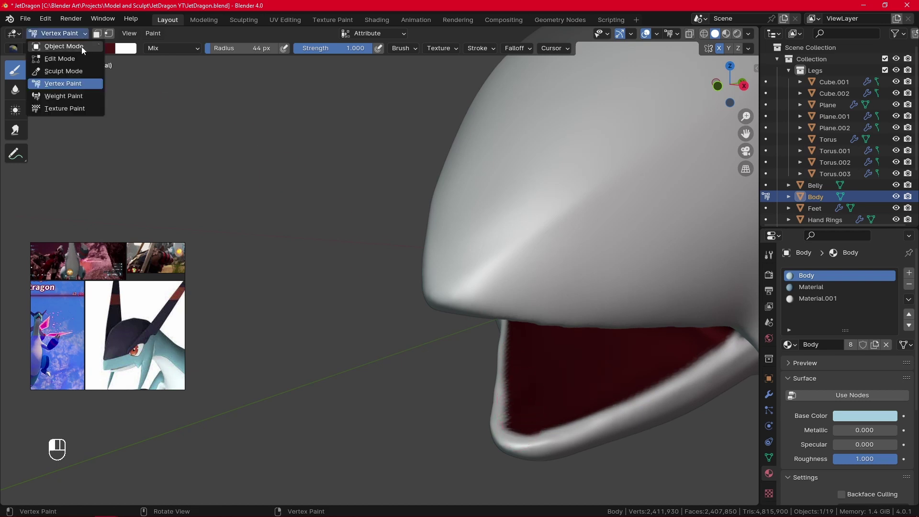
click(82, 47)
alt+drag(375, 205, 403, 212)
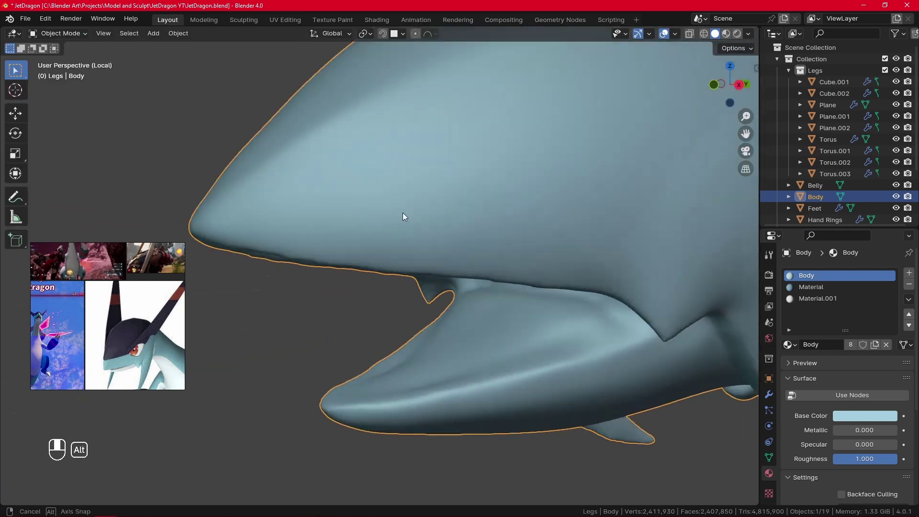
Step: In the Shading workspace, set the body's Color Attribute node to Attribute and connect the Multiply result to the Principled BSDF base color
click(385, 19)
click(344, 371)
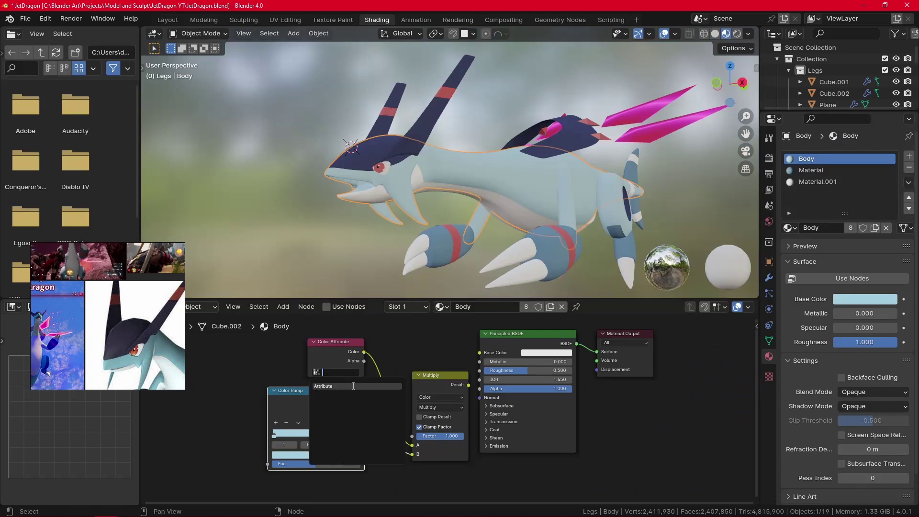
click(357, 387)
scroll(481, 237, up, 6)
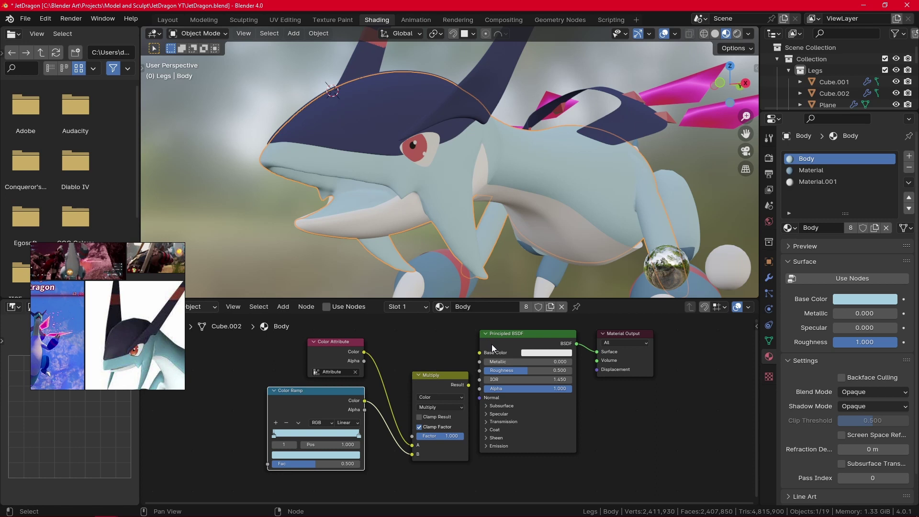
drag(468, 385, 480, 353)
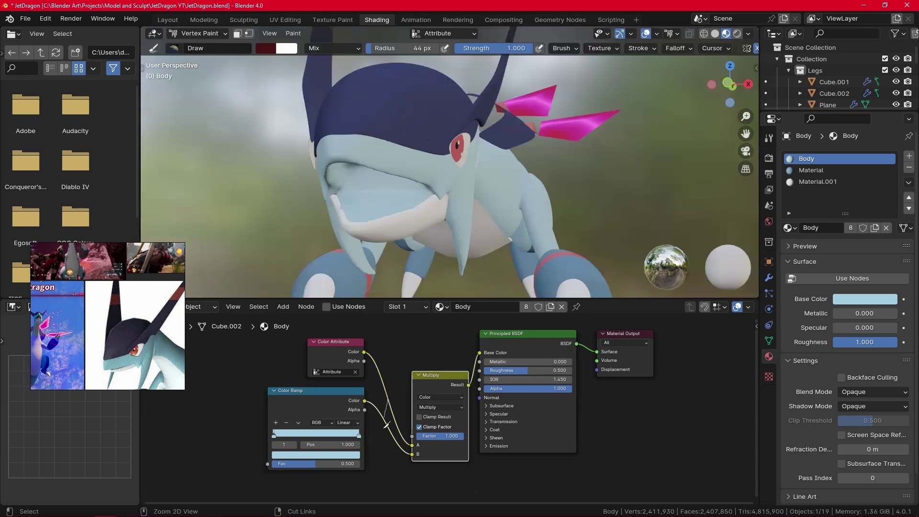
Step: Swap the Multiply inputs so the Color Ramp feeds A and the Color Attribute feeds B
ctrl+right_drag(384, 400, 388, 416)
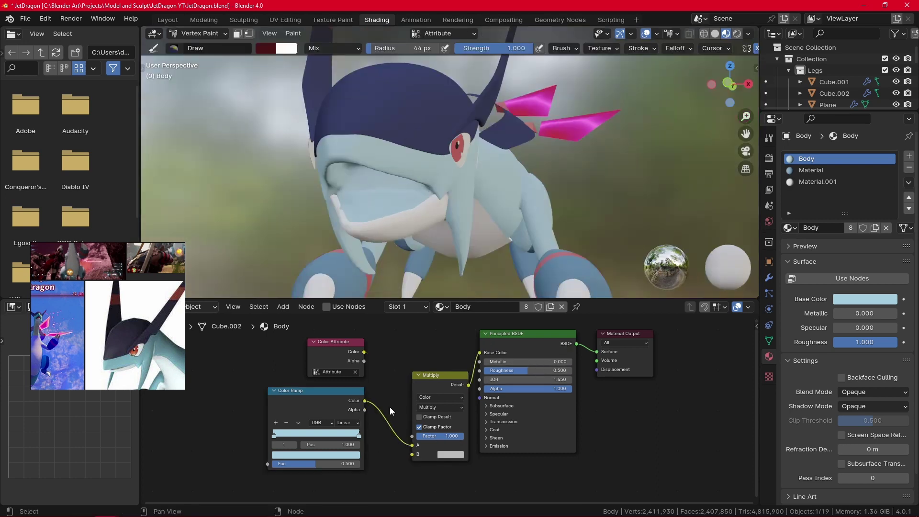
drag(364, 351, 412, 453)
middle_drag(375, 383, 375, 429)
Step: Enable nodes on the Body material and show the dragon in Material Preview shading
click(714, 33)
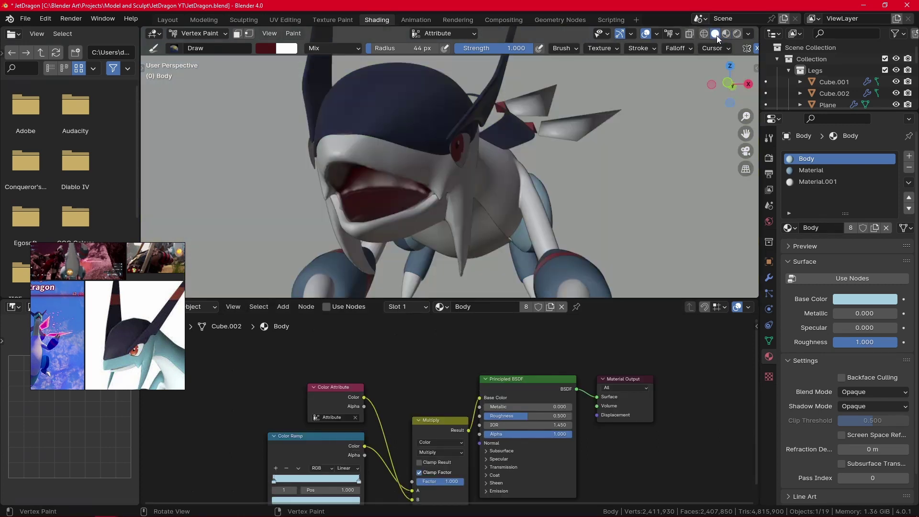
middle_drag(565, 144, 624, 140)
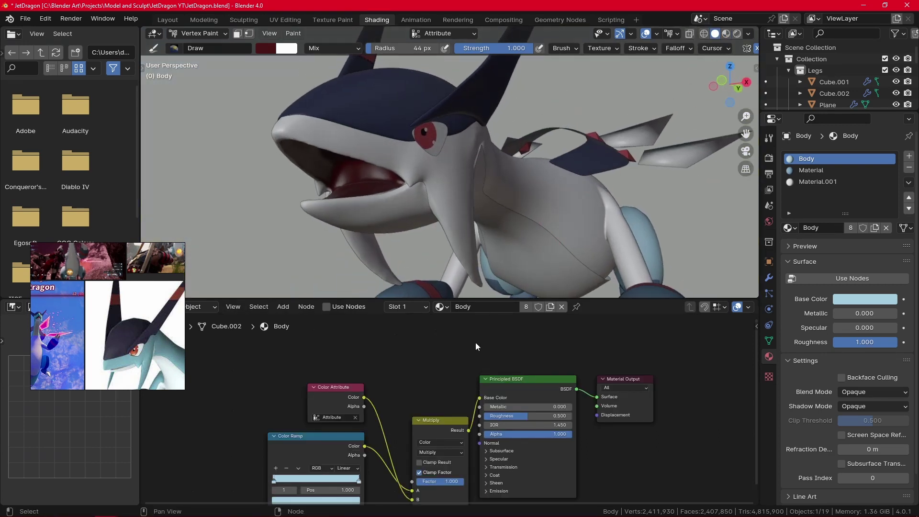
middle_drag(476, 378, 494, 332)
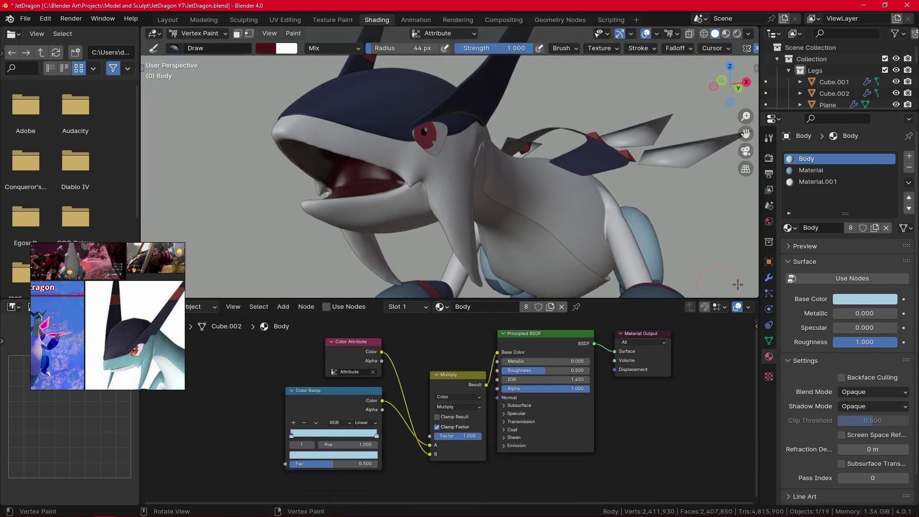
click(849, 279)
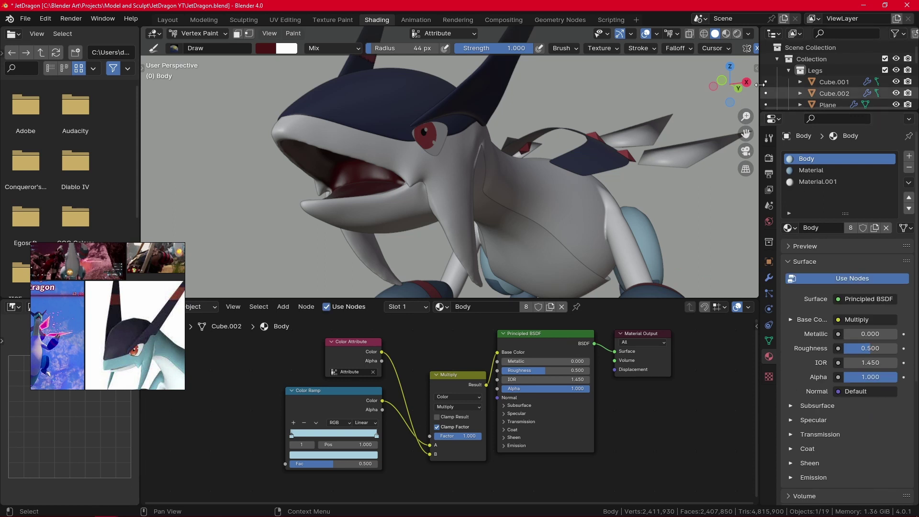
click(727, 34)
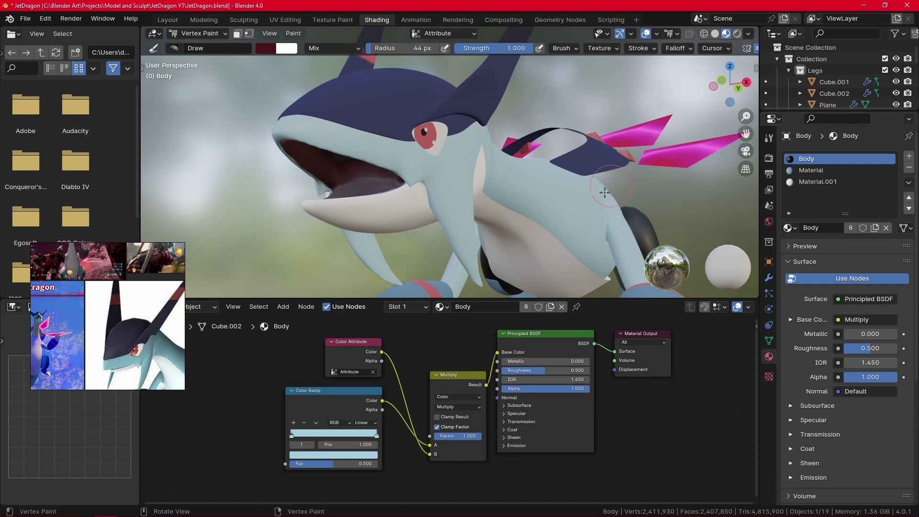
mouse_move(604, 192)
middle_down()
mouse_move(555, 201)
mouse_move(525, 242)
mouse_move(535, 260)
middle_up()
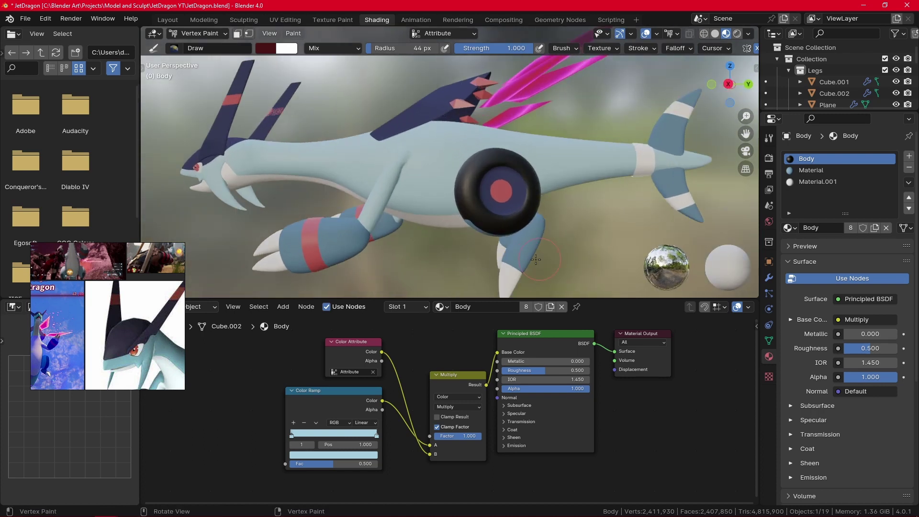
Step: Return to Object Mode and replace the Body material on the hip torus with the existing material named Material
click(188, 34)
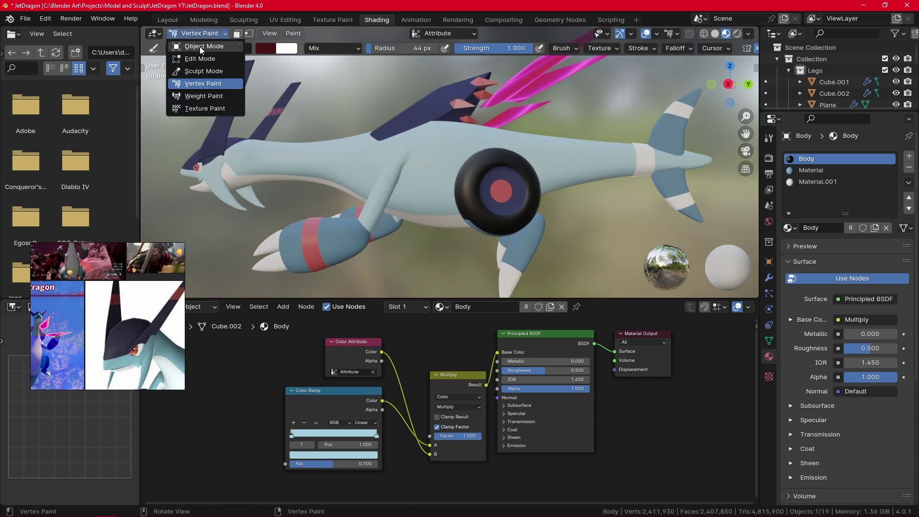
click(200, 47)
click(524, 176)
click(526, 178)
middle_drag(561, 224, 604, 206)
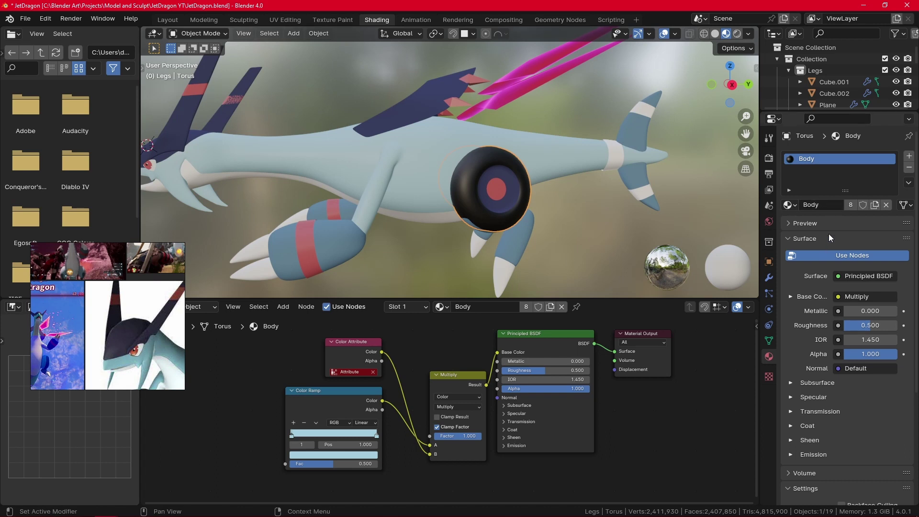
click(439, 306)
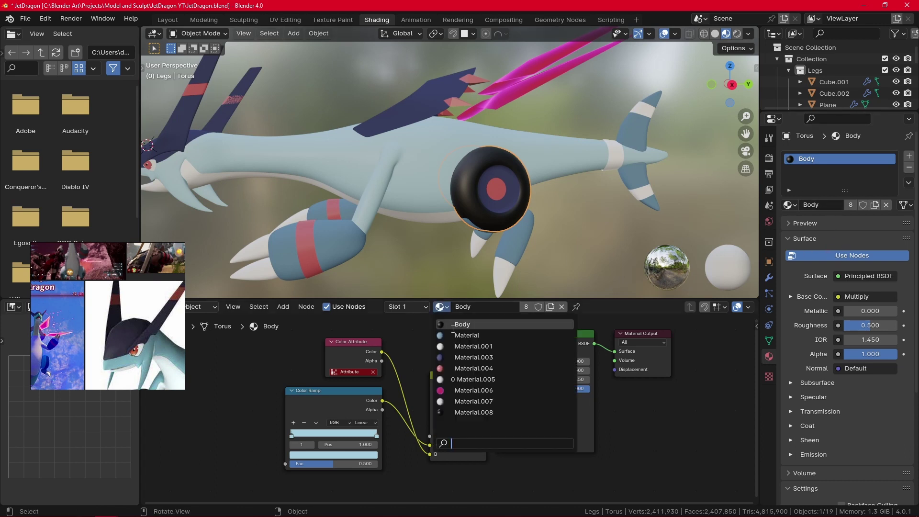
click(467, 335)
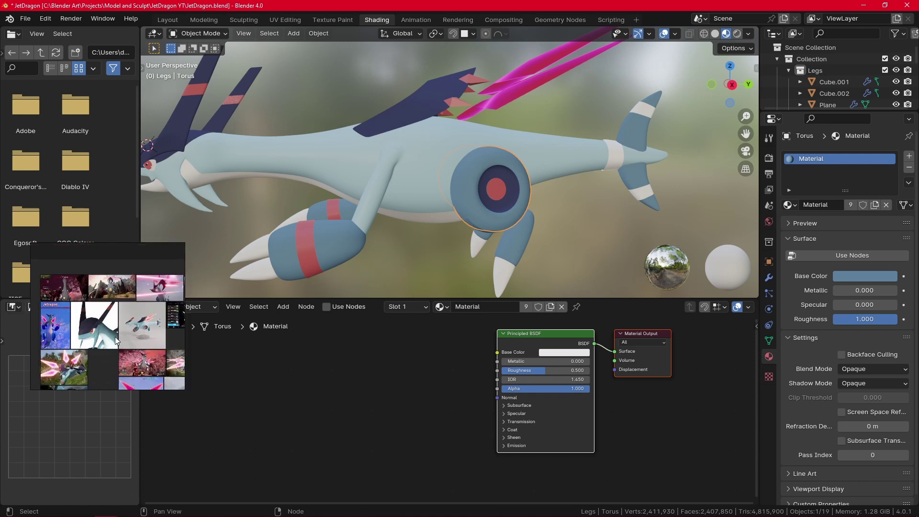
click(441, 307)
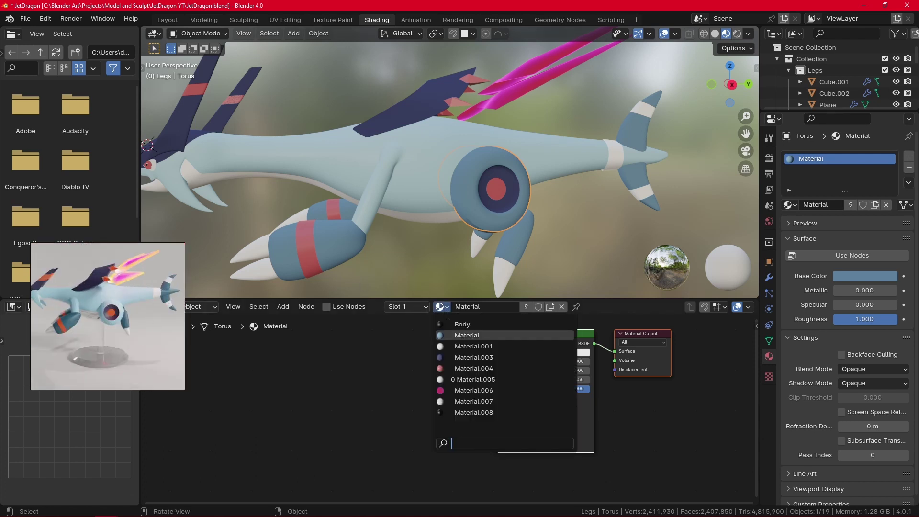
click(467, 336)
Step: Add a second material slot with a new material to the torus and turn off its nodes
click(909, 155)
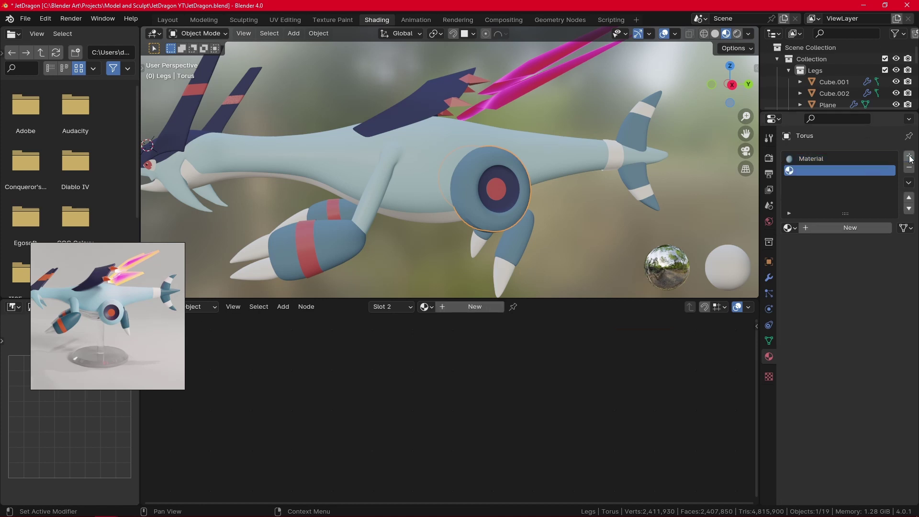
click(850, 229)
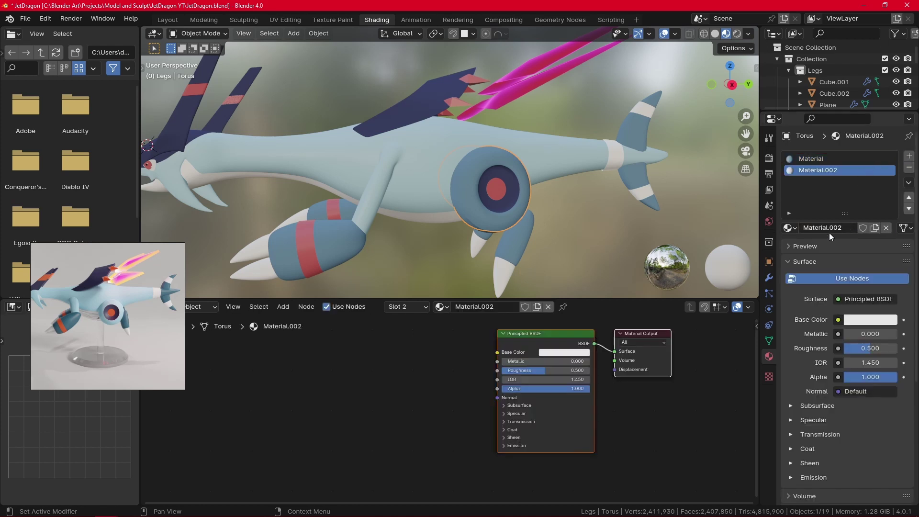
click(840, 279)
Step: Switch the viewport to solid shading with flat lighting and sample the body's light blue as the new material's base color
click(858, 298)
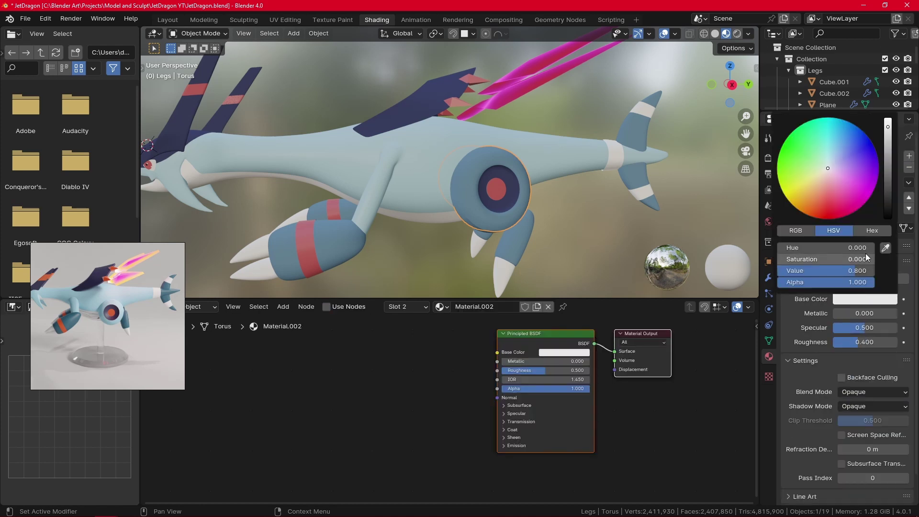
click(749, 33)
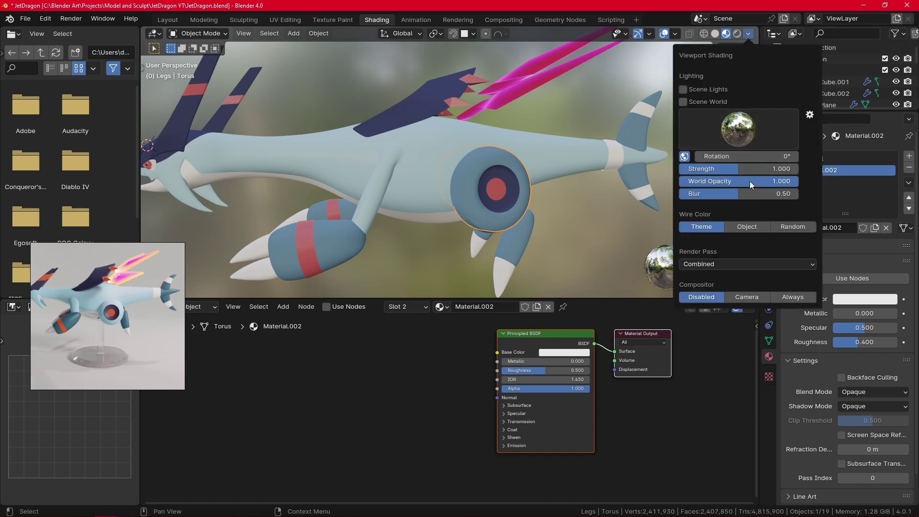
click(717, 33)
click(750, 34)
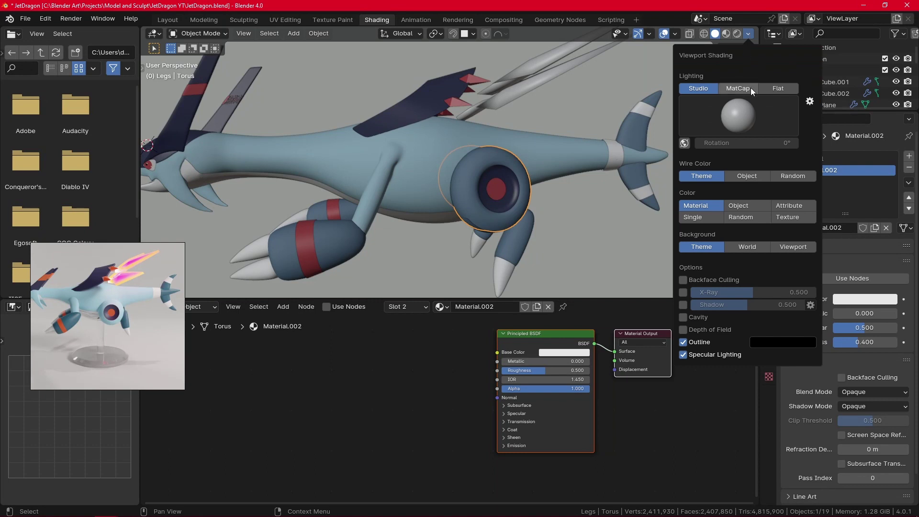
click(768, 89)
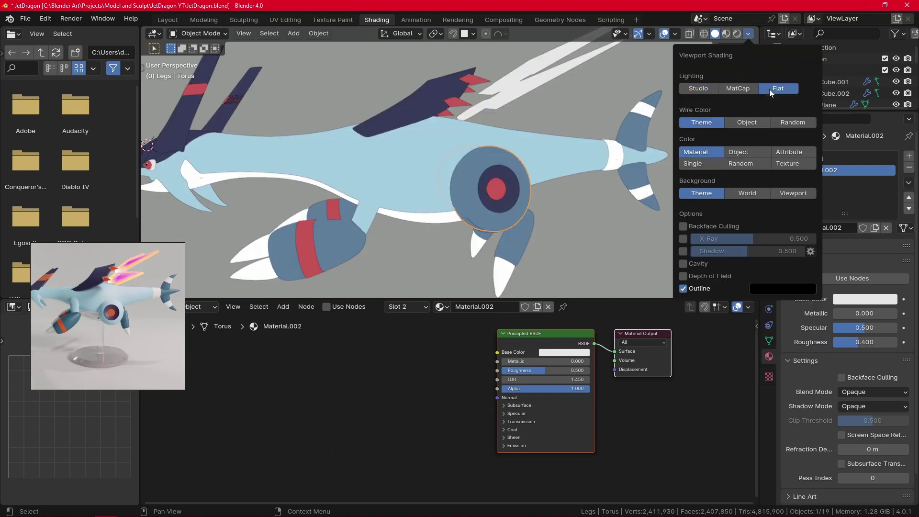
click(864, 300)
click(886, 248)
click(565, 161)
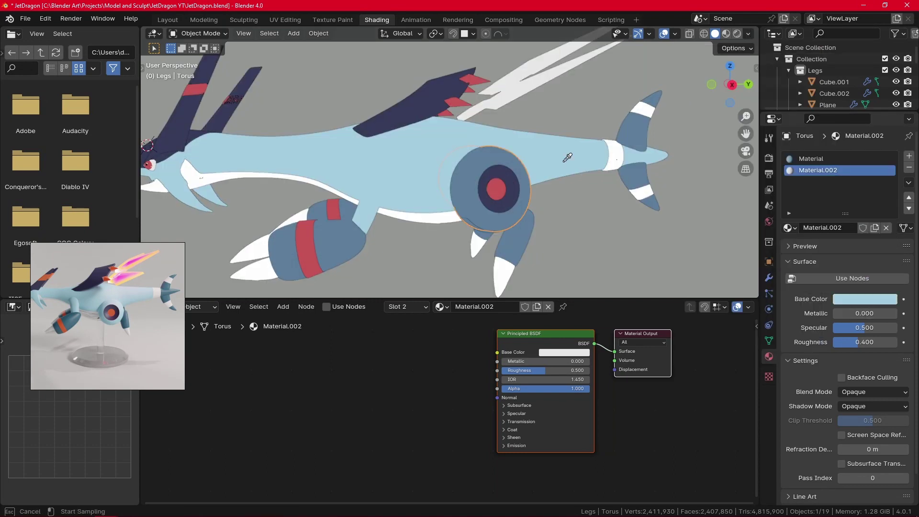
Step: Assign Material.002 to all faces of the torus and return to Material Preview in Object Mode
middle_drag(564, 162, 634, 218)
scroll(617, 215, up, 4)
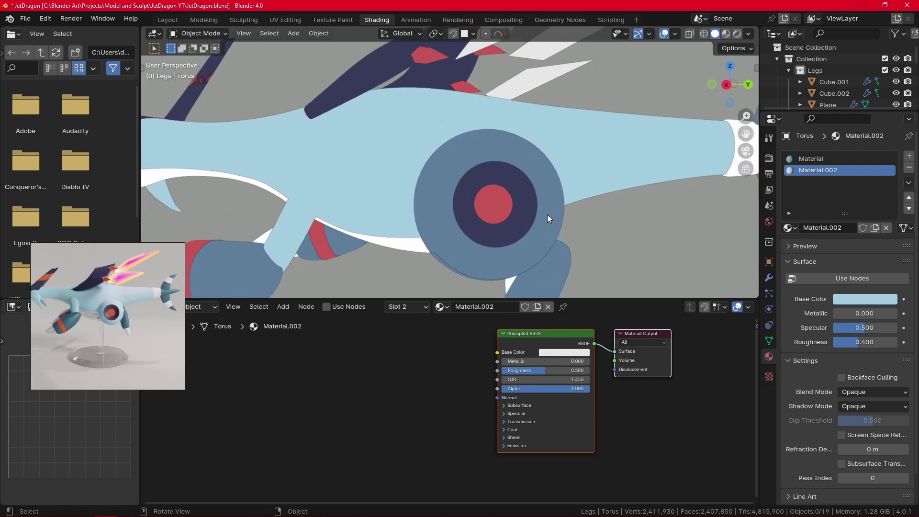
key(Tab)
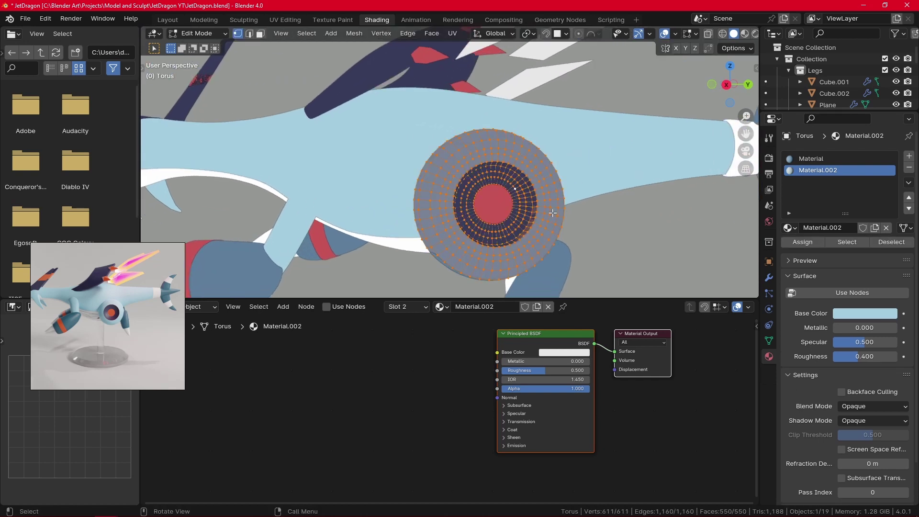
click(802, 243)
scroll(604, 237, down, 3)
key(Tab)
mouse_move(604, 236)
middle_down()
mouse_move(643, 218)
mouse_move(613, 230)
middle_up()
click(728, 35)
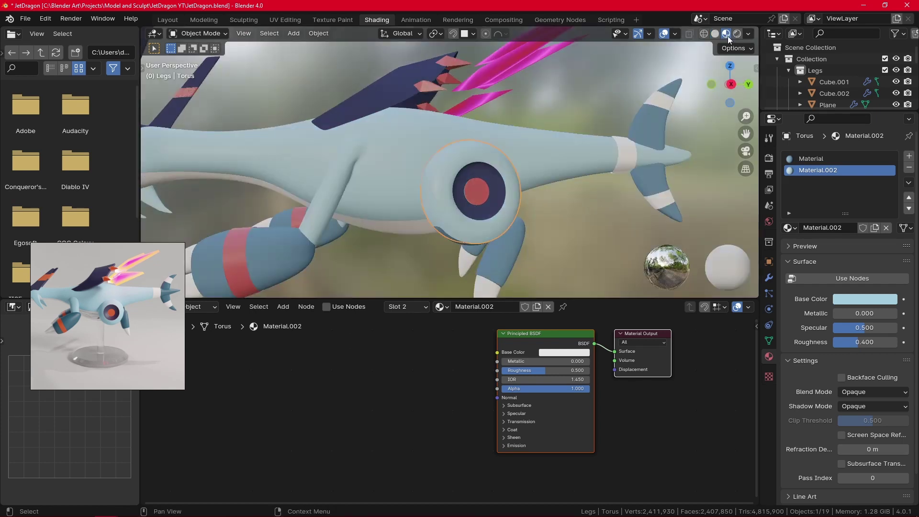
Step: Compare the dragon's body and torus colors with the side-view game screenshot among the reference images
click(749, 35)
scroll(108, 332, down, 4)
scroll(88, 359, up, 3)
click(90, 356)
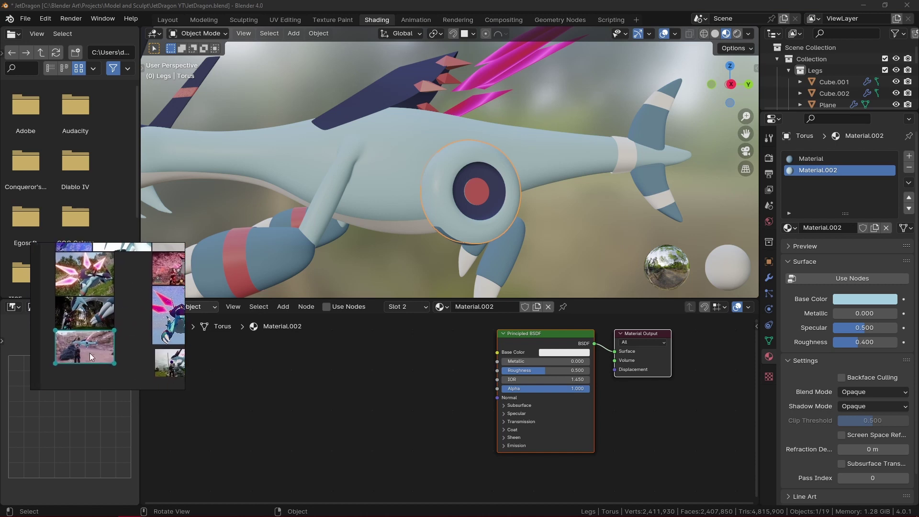
scroll(90, 353, up, 5)
scroll(402, 189, down, 5)
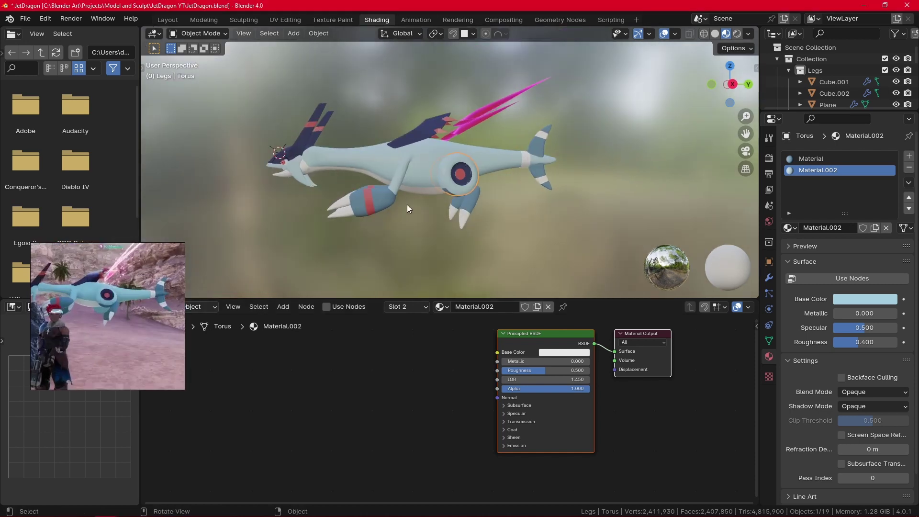
scroll(566, 193, up, 5)
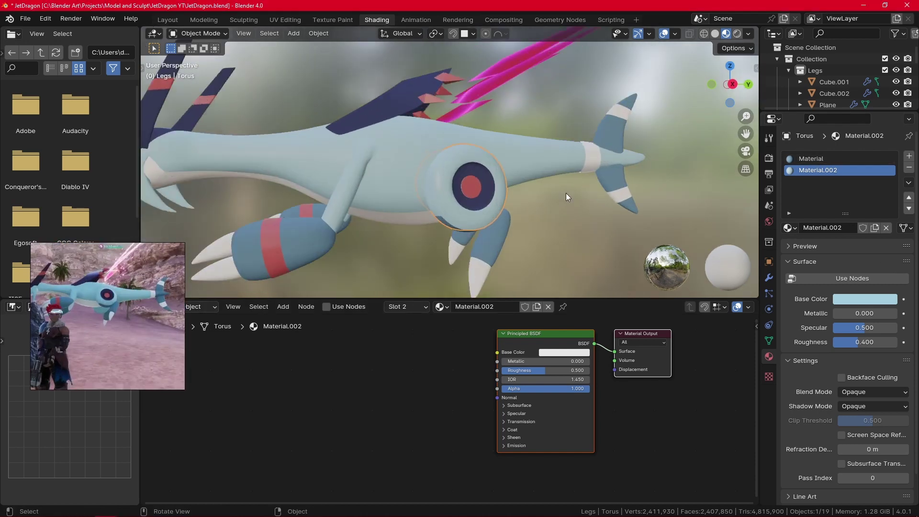
Step: Select the body and raise the saturation of its Color Ramp's light blue toward a stronger cyan
click(390, 208)
scroll(444, 339, down, 1)
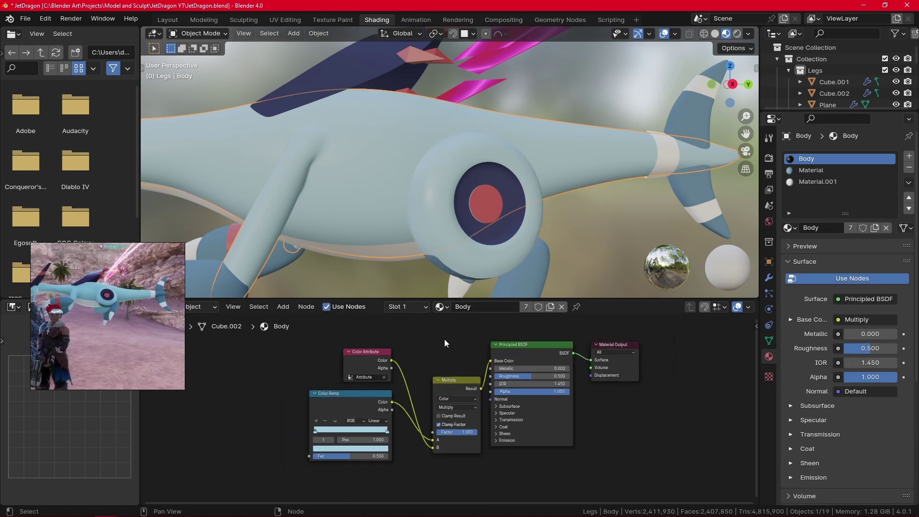
scroll(404, 234, down, 5)
middle_drag(409, 213, 332, 223)
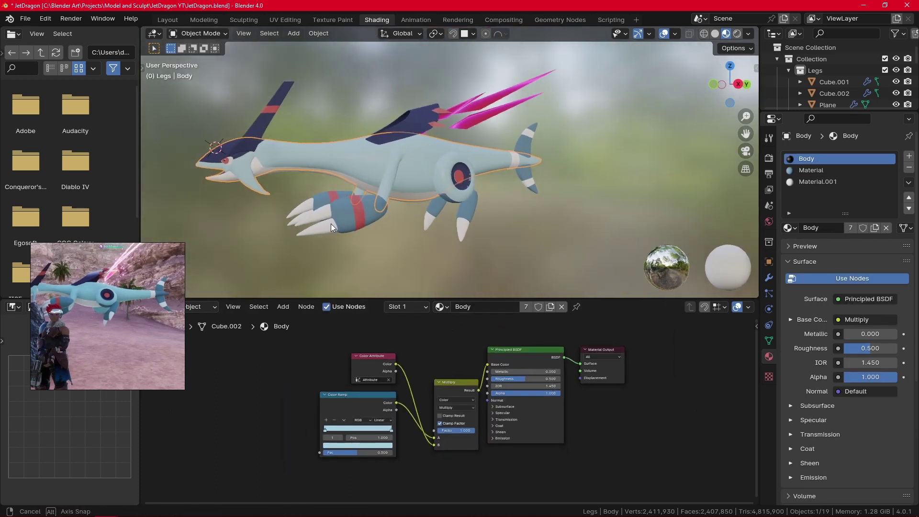
click(347, 446)
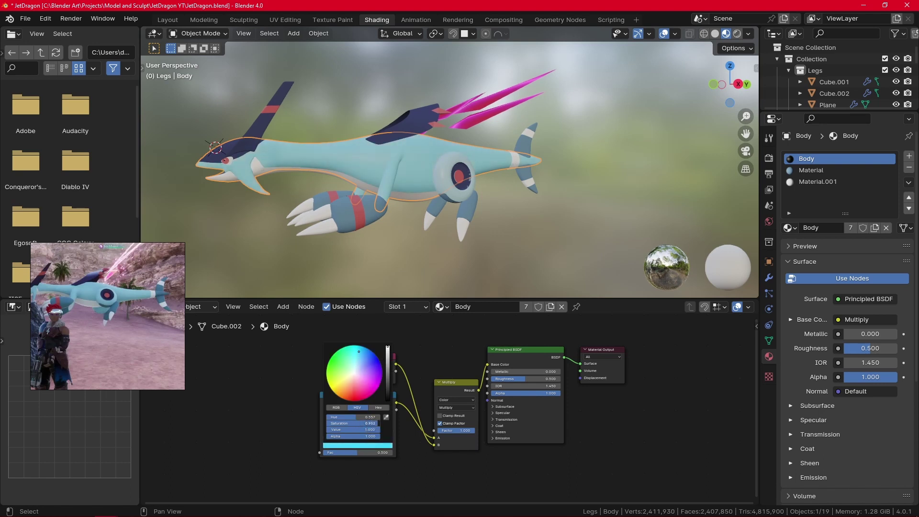
click(375, 423)
Step: Set the torus material's base color saturation to 0.936 and its Specular to 0
click(441, 180)
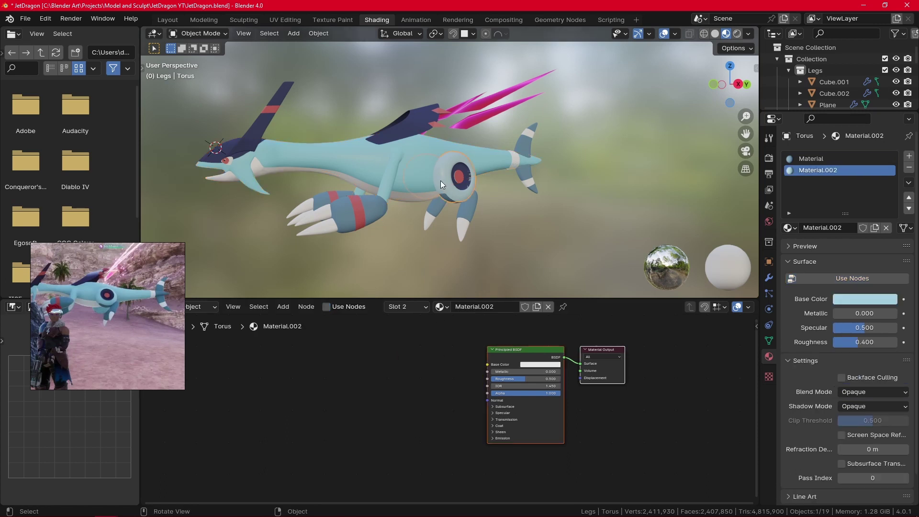
scroll(441, 180, up, 3)
click(872, 301)
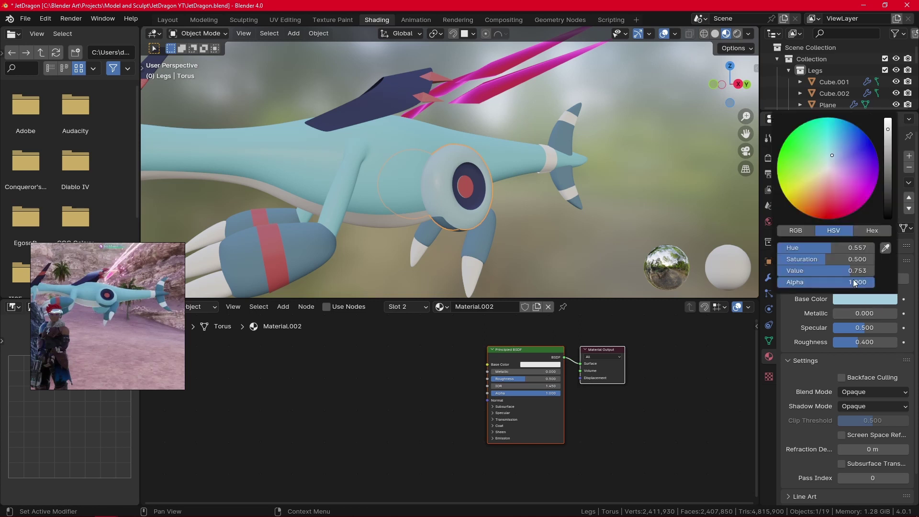
key(Return)
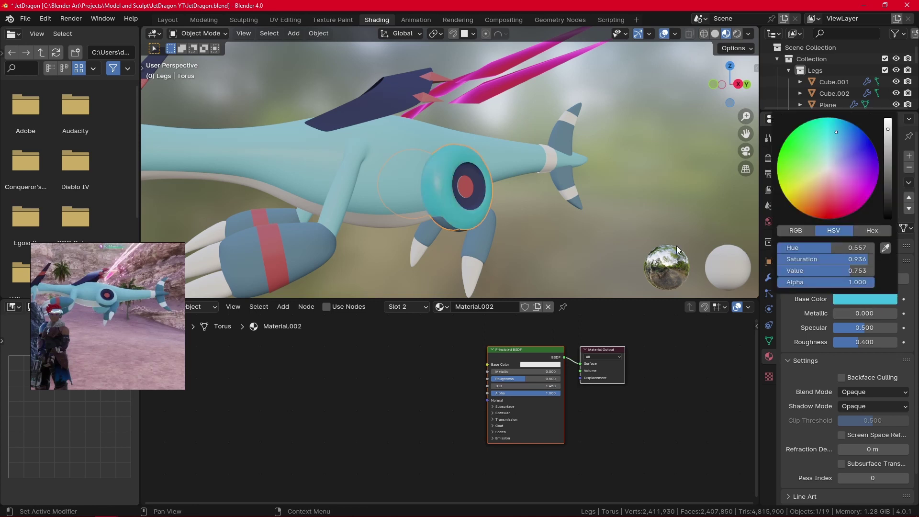
click(837, 299)
drag(859, 328, 827, 327)
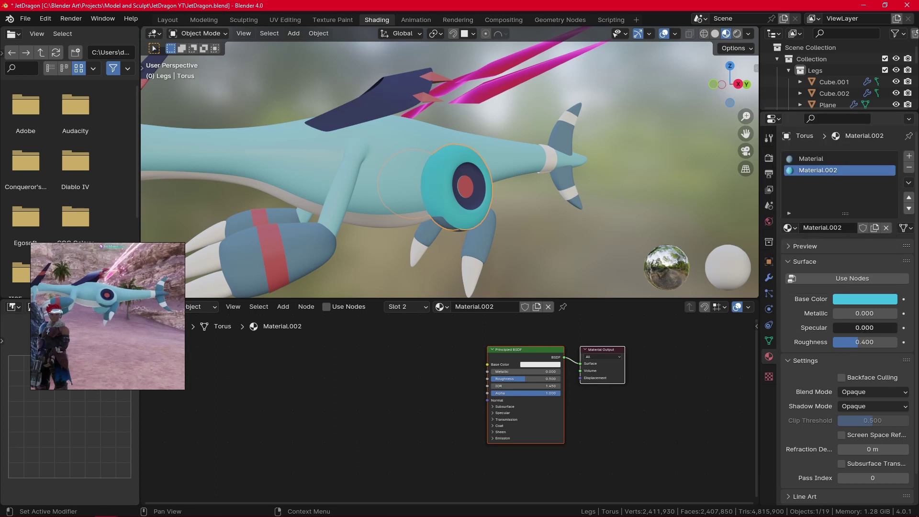
Step: Select the dragon's body and set its Principled BSDF Roughness to 0.6
click(395, 185)
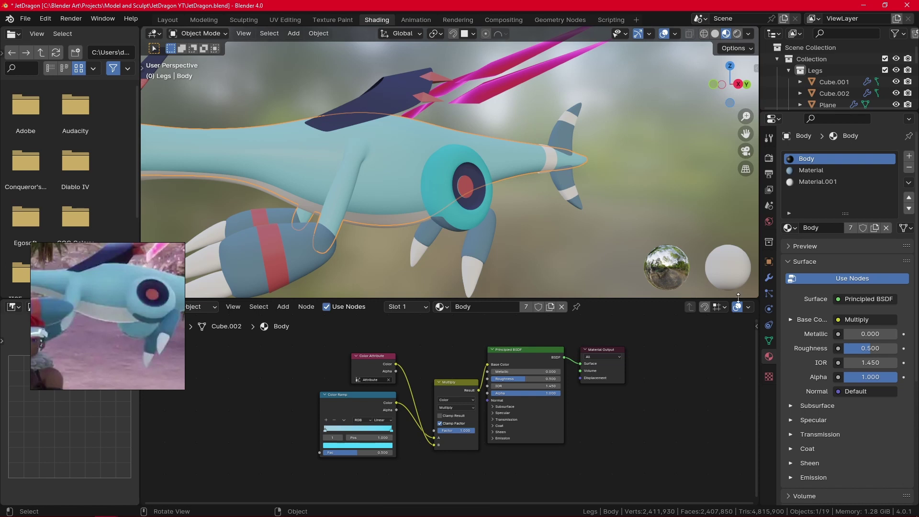
scroll(354, 223, up, 4)
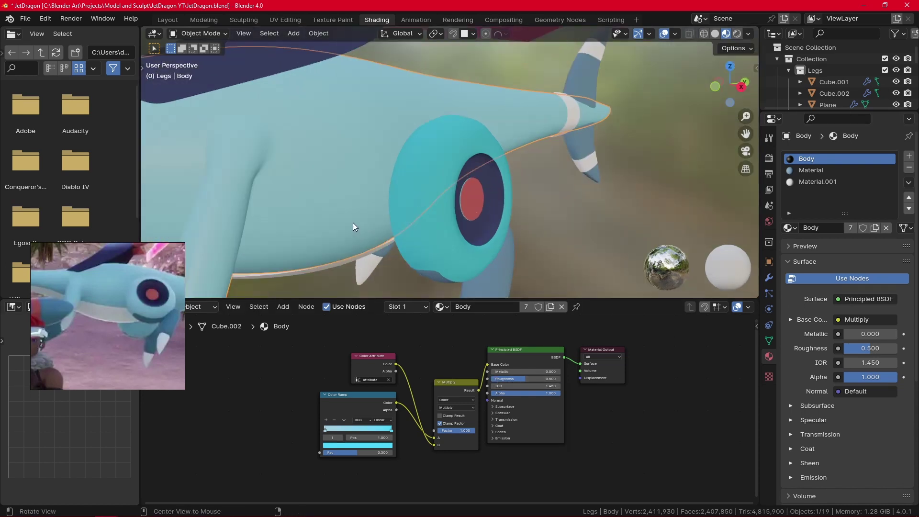
middle_drag(352, 222, 370, 235)
shift+middle_drag(369, 234, 559, 225)
drag(532, 379, 537, 379)
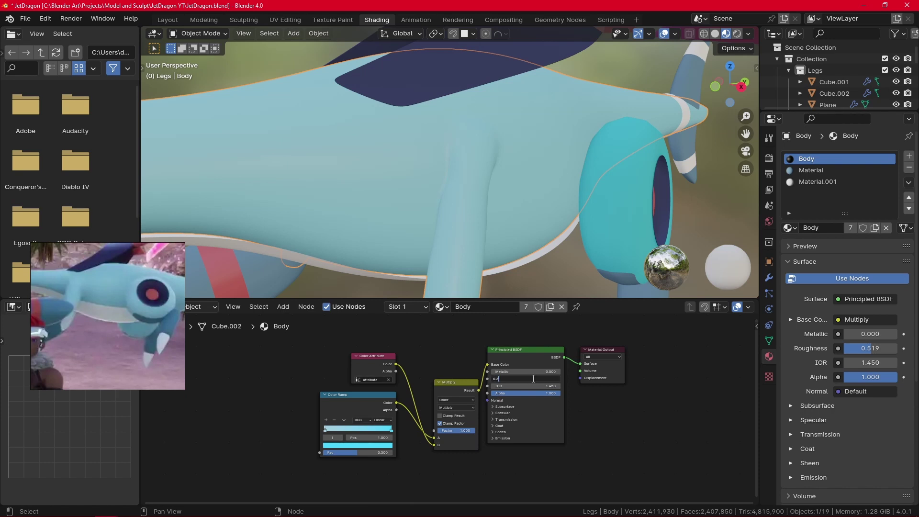
Step: Delete the paler first stop of the body's Color Ramp and lower the remaining cyan's saturation to about 0.83
click(326, 430)
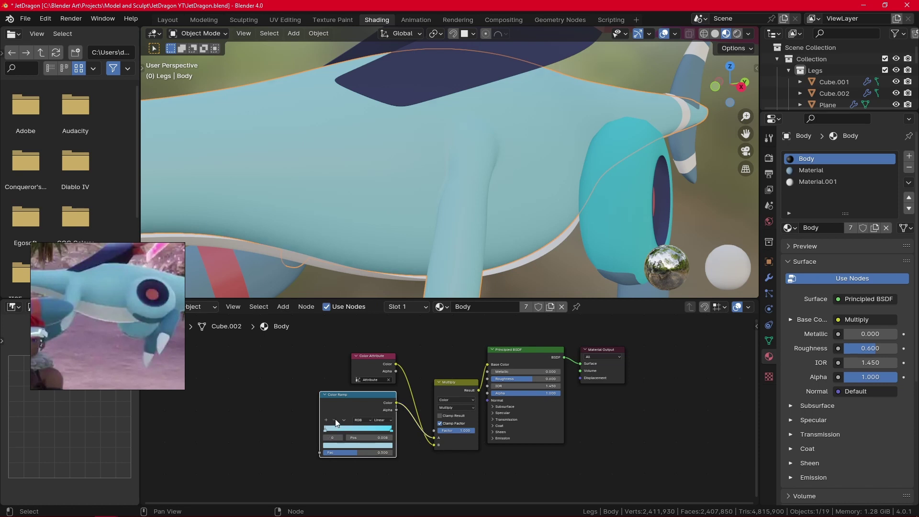
drag(334, 423, 417, 422)
scroll(556, 249, down, 3)
middle_drag(571, 233, 489, 235)
click(392, 445)
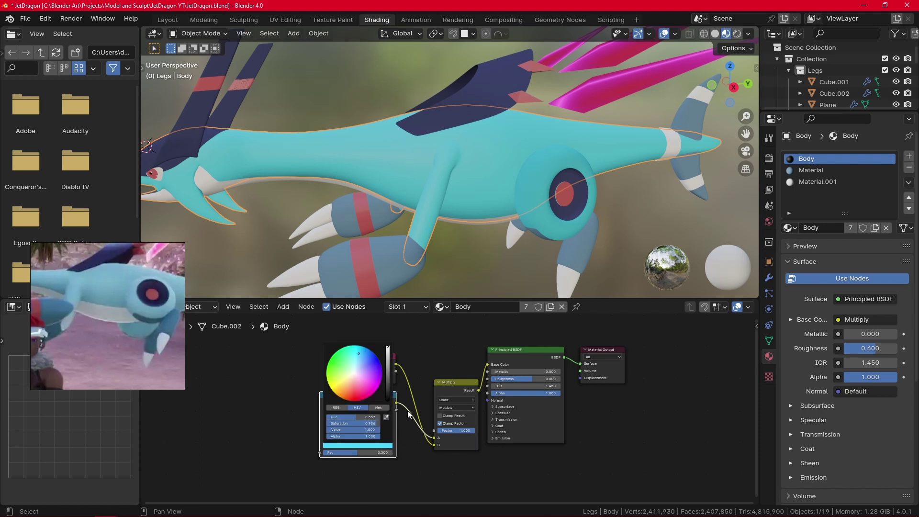
drag(359, 356, 358, 358)
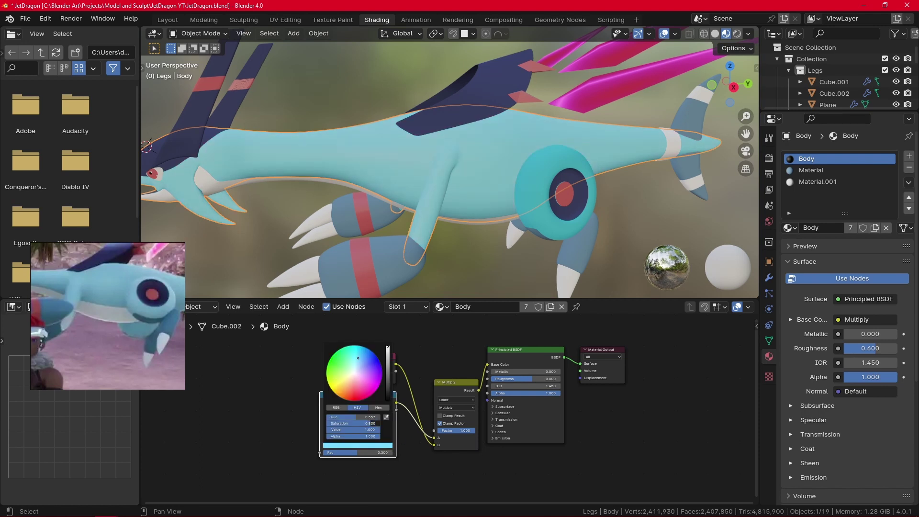
Step: Try to copy the body ramp's saturation into the base color of the torus material
click(371, 423)
key(ctrl+c)
click(562, 214)
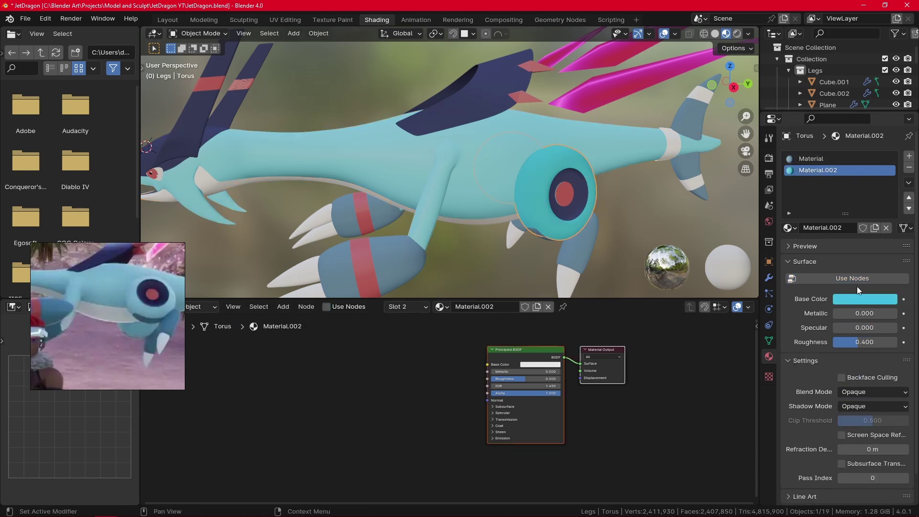
click(846, 301)
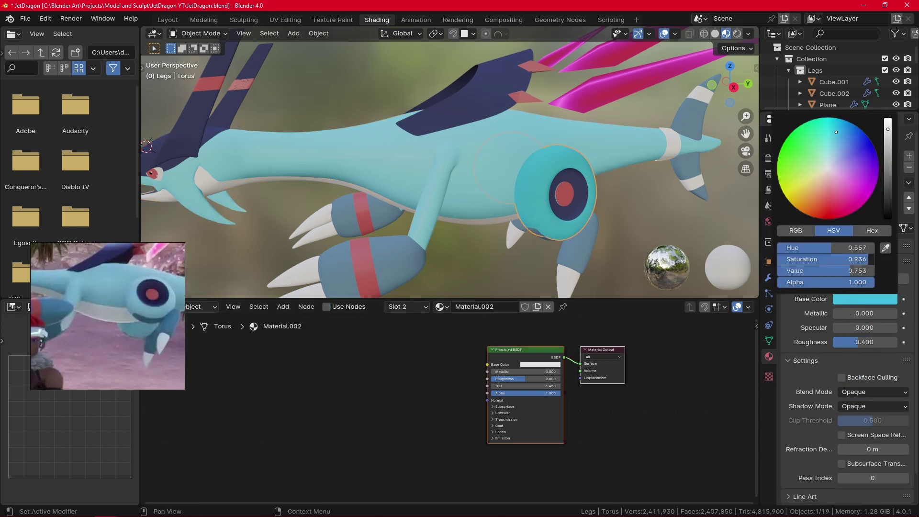
click(854, 257)
key(ctrl+v)
key(Return)
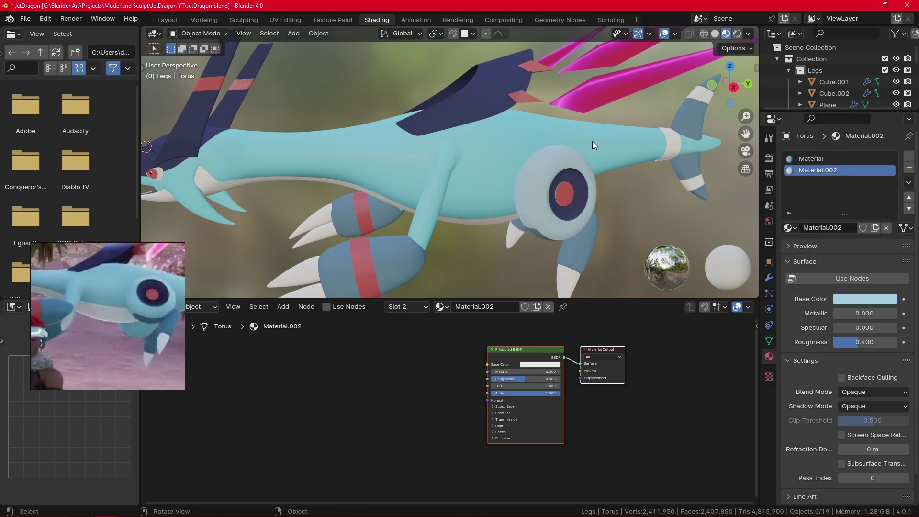
Step: Copy the saturation 0.829691 from the body's Color Ramp color into the base color of the torus's Material.002
click(593, 142)
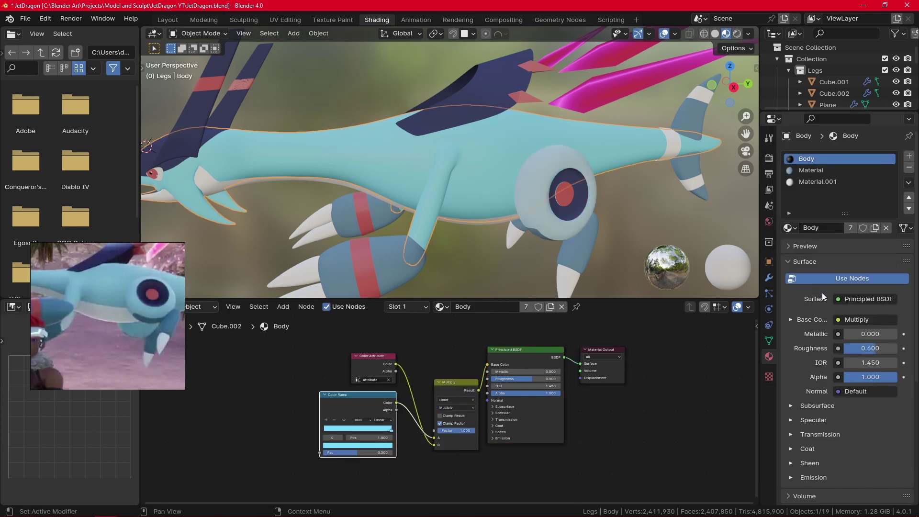
click(377, 429)
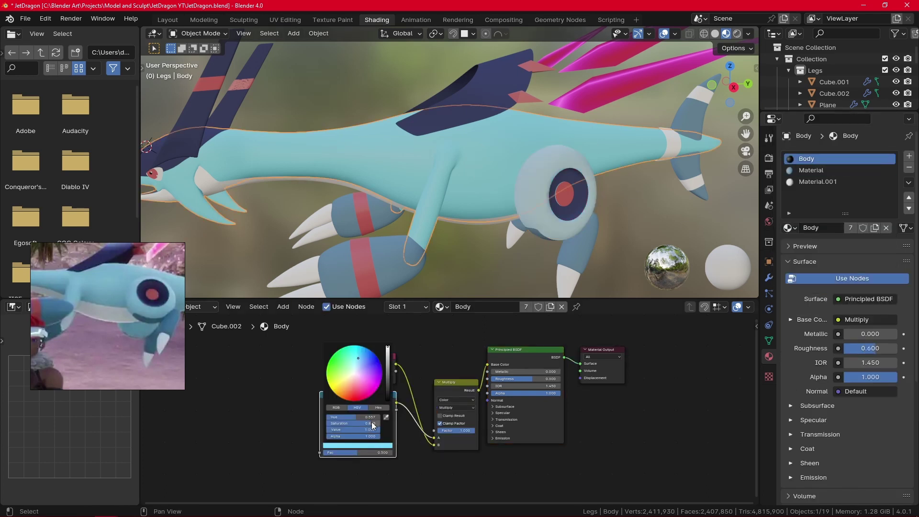
click(372, 424)
key(ctrl+c)
key(Escape)
click(544, 215)
click(838, 299)
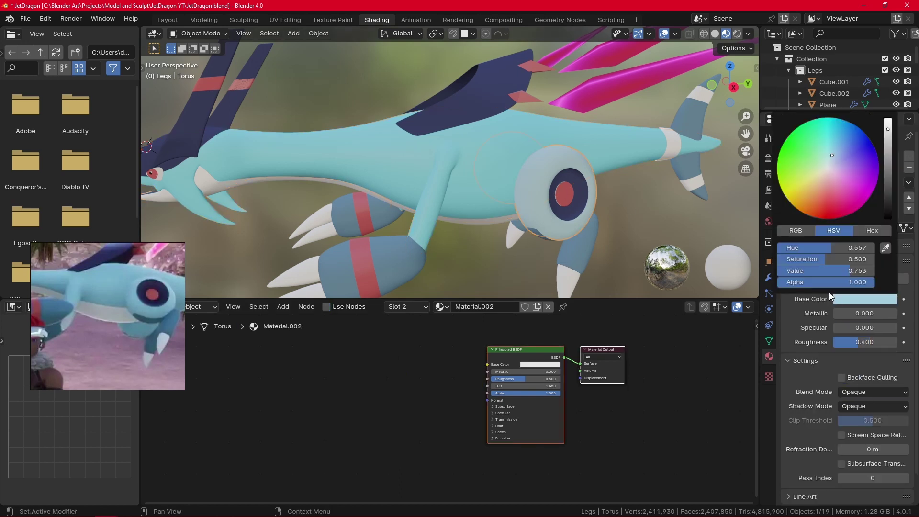
click(841, 262)
key(ctrl+v)
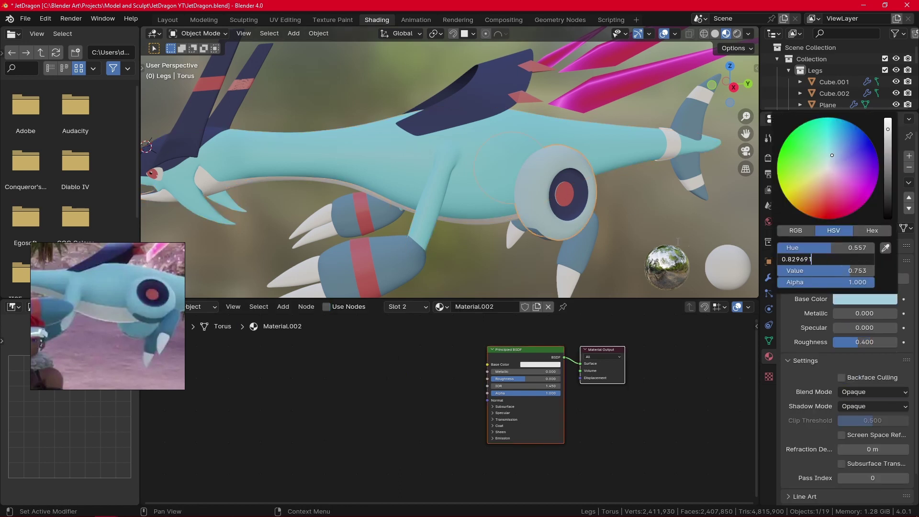
key(Return)
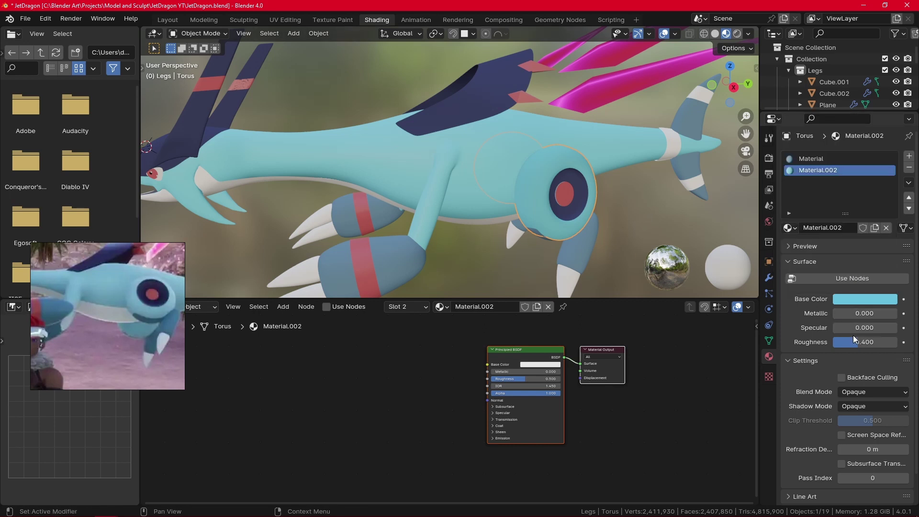
Step: Try a Roughness of 0.539 on the torus material and compare it with the hands and the torus's inner disc
drag(864, 343, 875, 343)
scroll(378, 184, down, 4)
click(378, 214)
middle_drag(378, 214, 372, 159)
scroll(545, 209, up, 5)
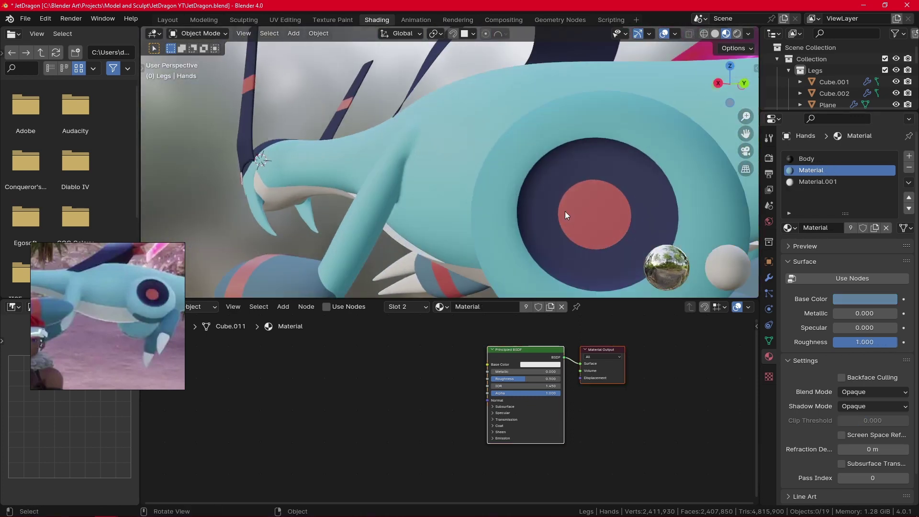
click(545, 209)
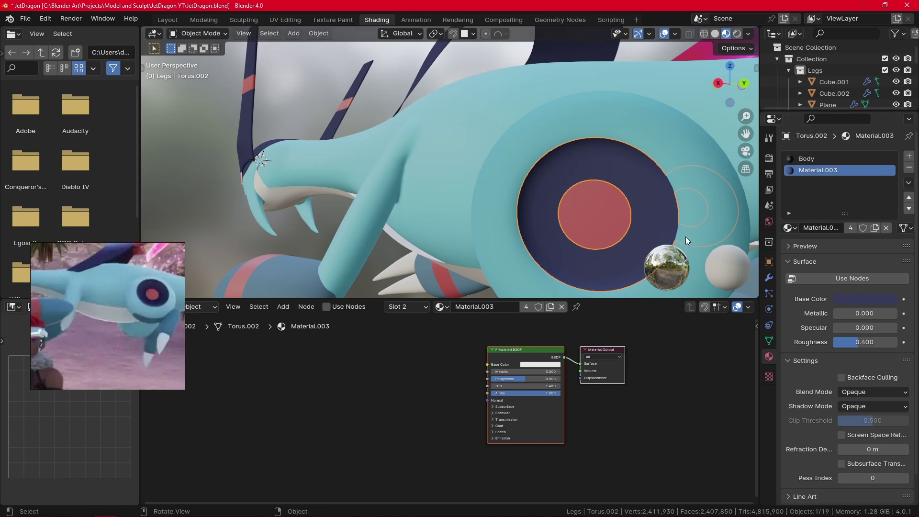
click(600, 216)
Step: Select the outer torus and set its material's Roughness to 0.4
click(708, 195)
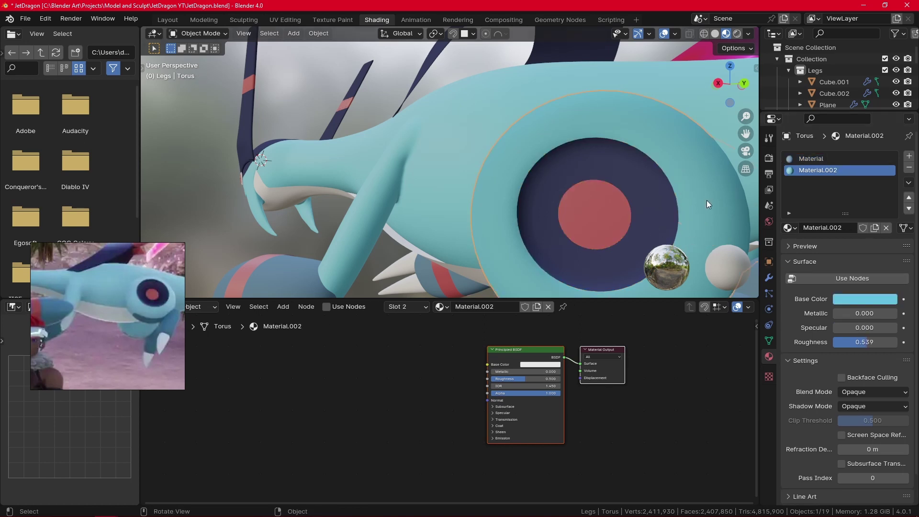
scroll(708, 200, down, 4)
text(0.4)
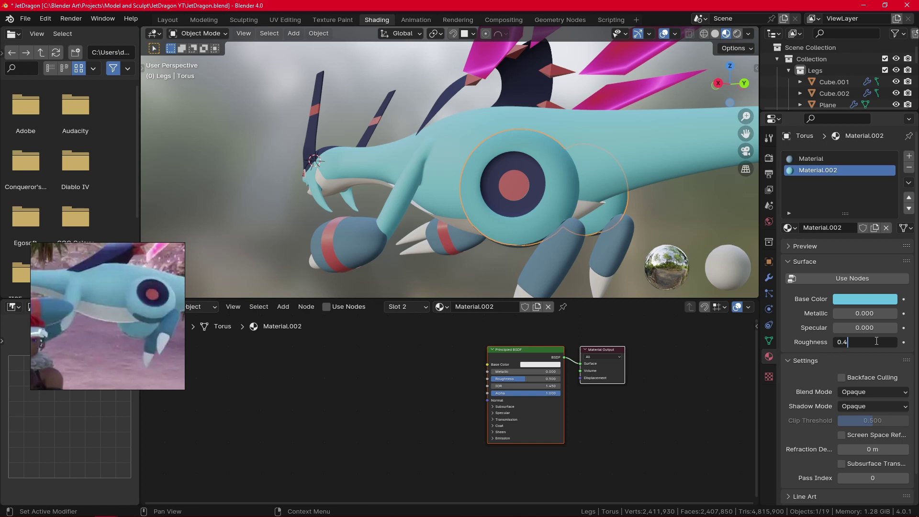
key(Return)
Step: Select the feet and set the Roughness of their blue material to 0.4
click(662, 153)
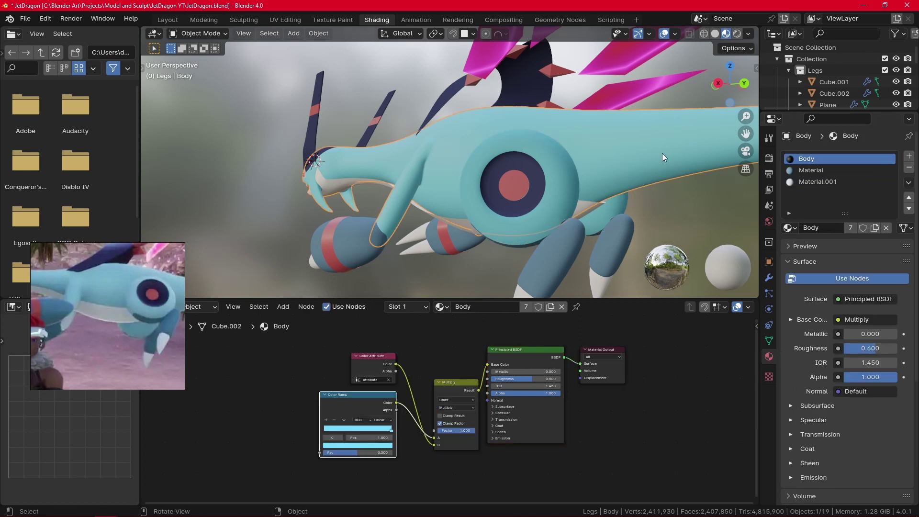
click(587, 260)
scroll(587, 260, down, 3)
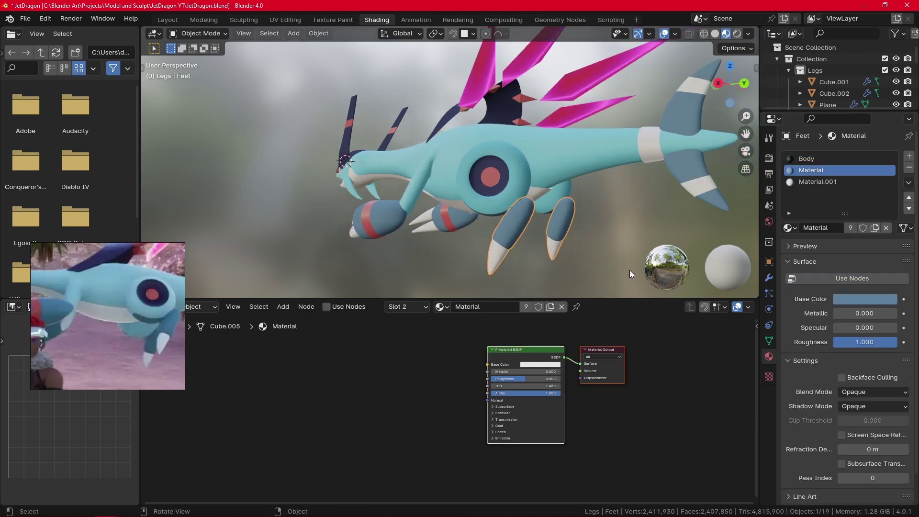
click(860, 342)
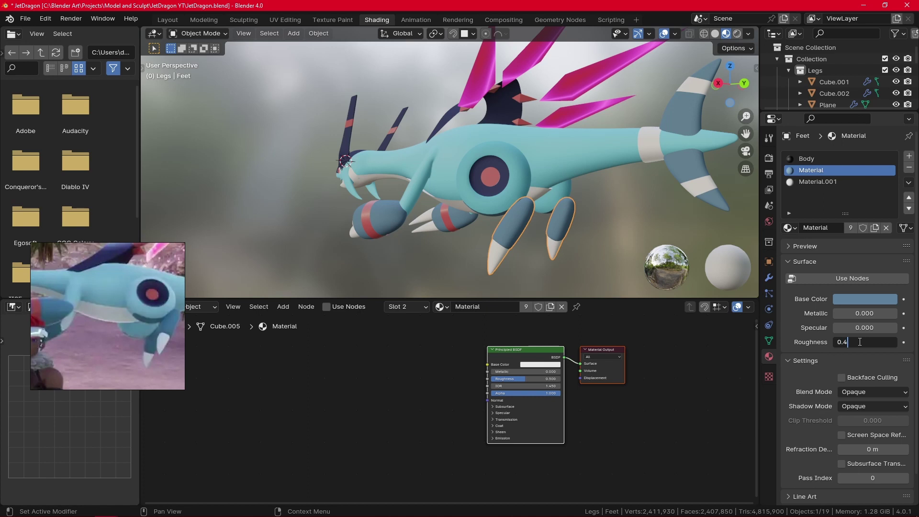
scroll(602, 280, up, 2)
scroll(579, 226, down, 2)
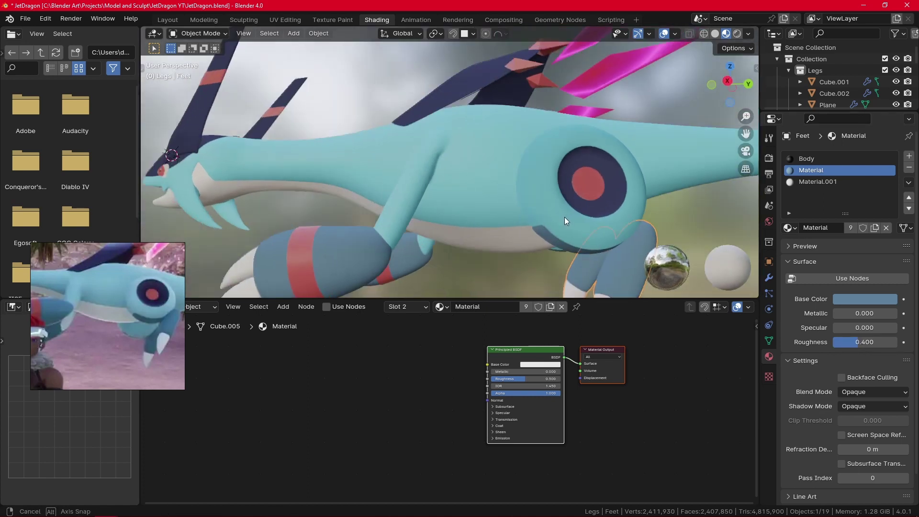
Step: Select the hand rings and lower the Specular of their red Material.004
click(365, 237)
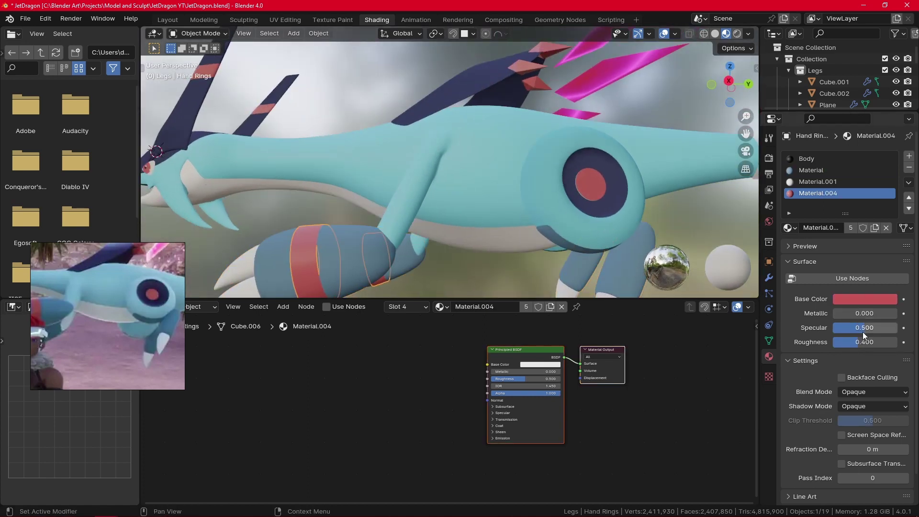
drag(865, 327, 835, 328)
middle_drag(515, 189, 469, 206)
Step: Check the material settings of the head wings and eye, and examine the mouth interior from the front
click(212, 106)
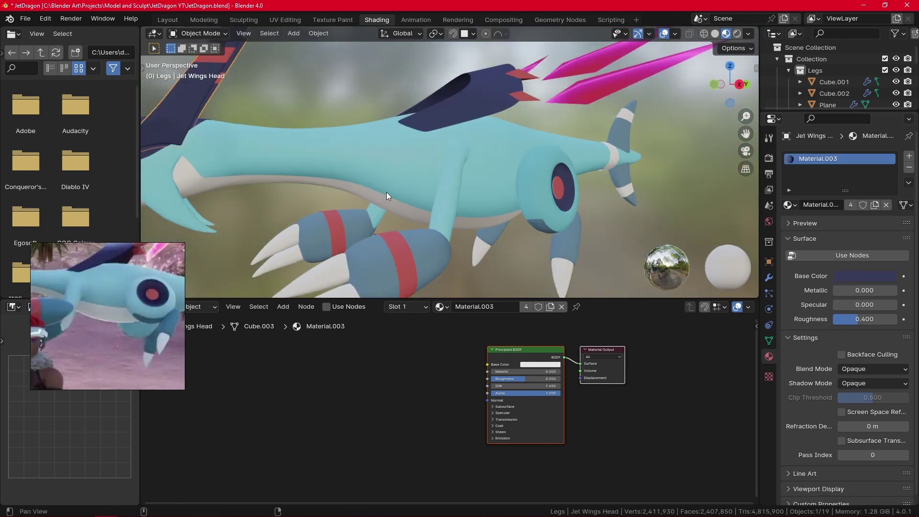
shift+middle_drag(387, 192, 526, 228)
click(413, 176)
scroll(427, 175, up, 4)
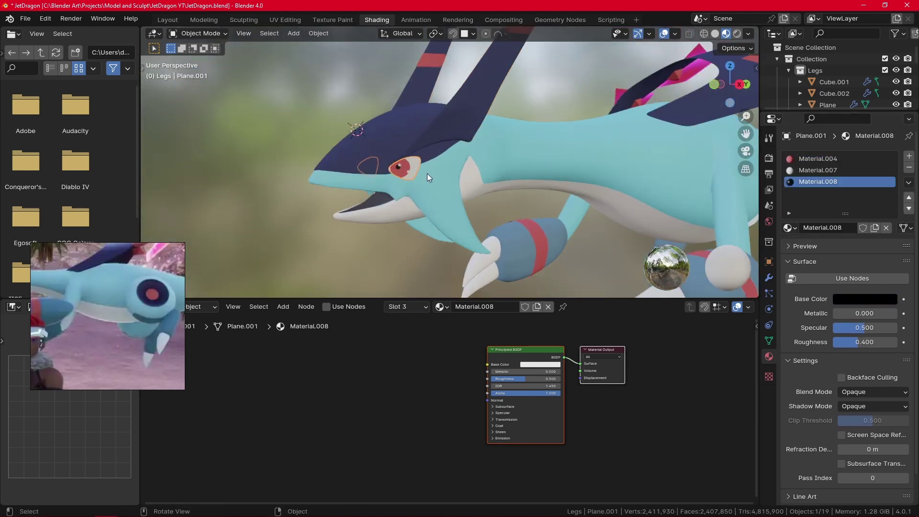
scroll(428, 176, down, 2)
scroll(428, 175, down, 1)
middle_drag(390, 223, 503, 239)
scroll(518, 230, up, 6)
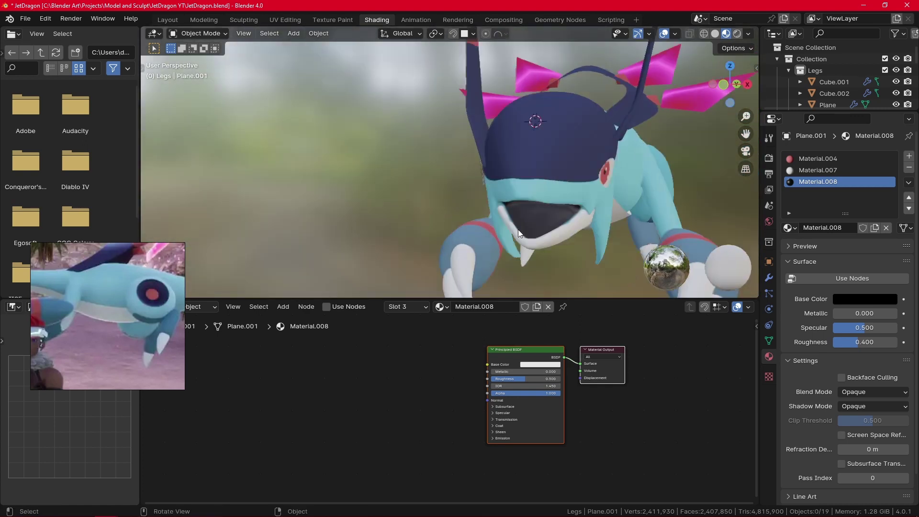
shift+middle_drag(577, 245, 526, 210)
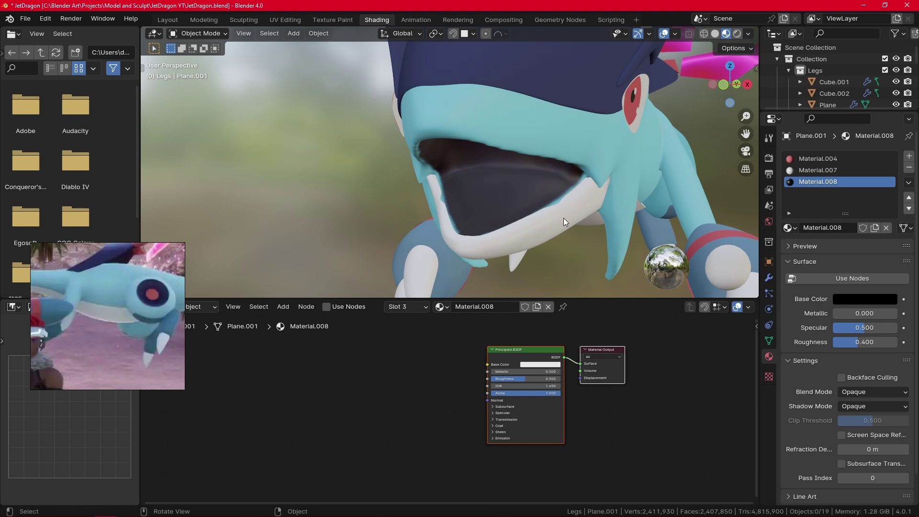
Step: Open the body in Vertex Paint mode in the Layout workspace and inspect the painted mouth interior
click(509, 188)
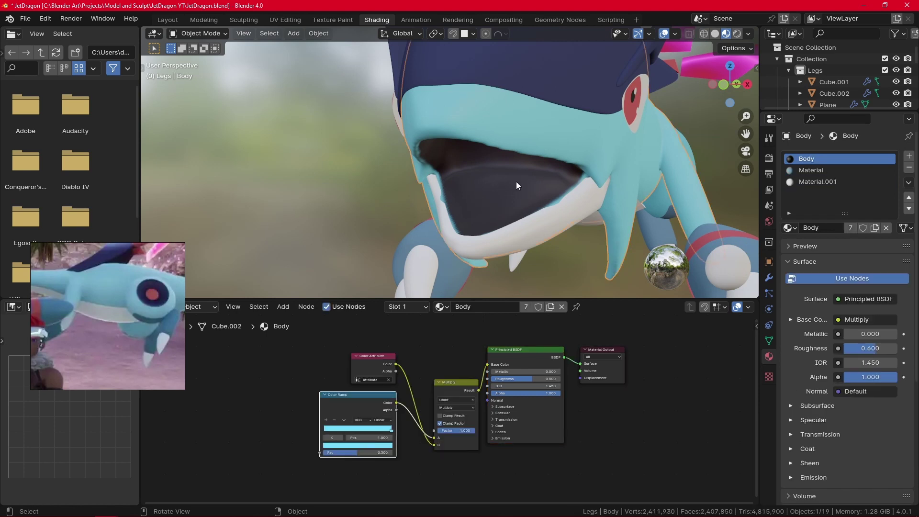
scroll(516, 182, down, 3)
click(167, 20)
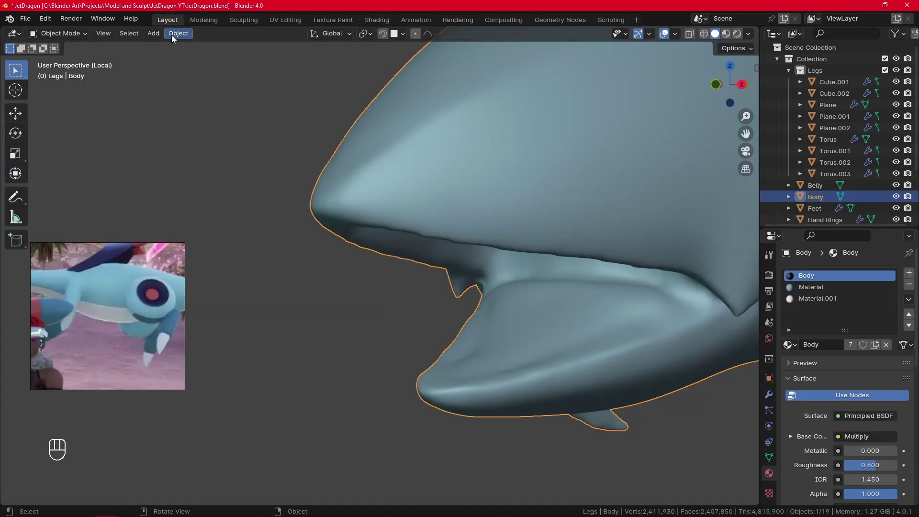
click(57, 33)
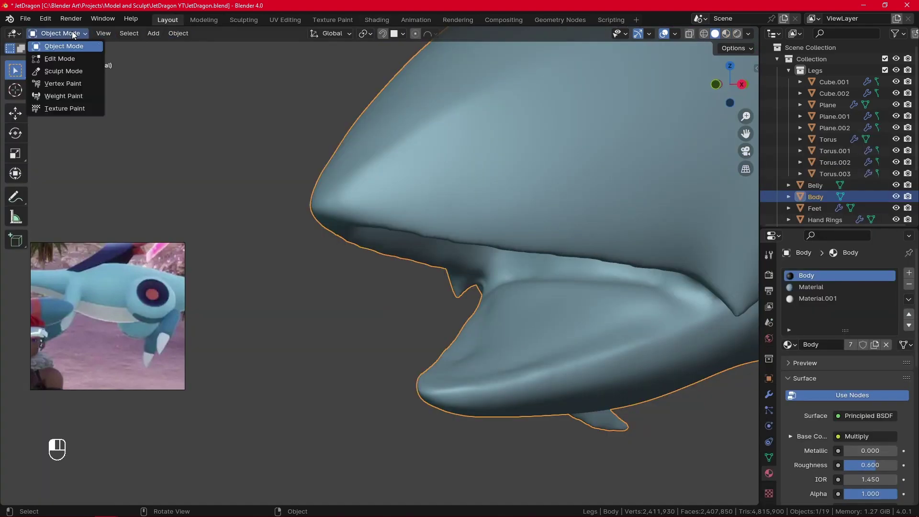
click(85, 83)
alt+drag(483, 287, 527, 306)
alt+shift+drag(527, 307, 517, 240)
ctrl+alt+drag(539, 335, 544, 304)
mouse_move(495, 228)
mouse_down()
mouse_move(589, 352)
mouse_move(537, 309)
mouse_move(484, 218)
mouse_up()
mouse_move(524, 297)
alt+mouse_down()
mouse_move(545, 273)
mouse_move(439, 257)
alt+mouse_up()
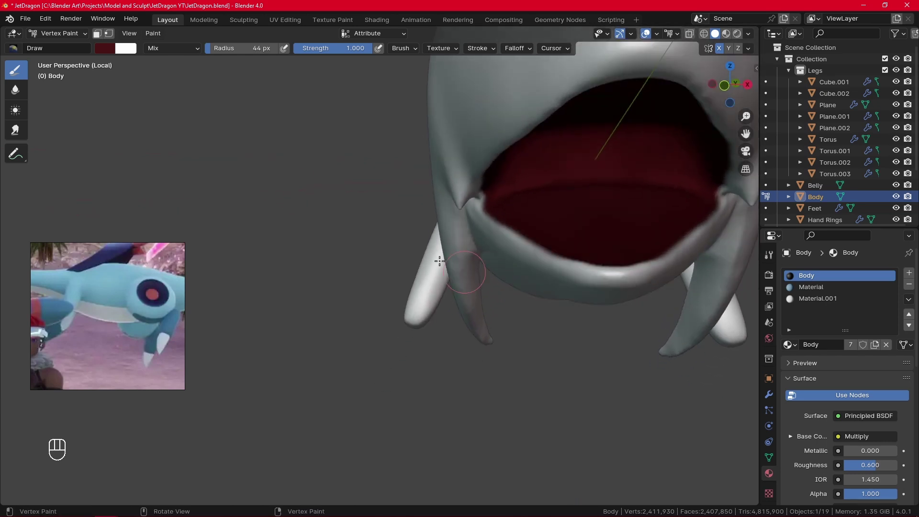
Step: Return the body to Object Mode and go back to the Shading workspace
click(71, 32)
click(78, 59)
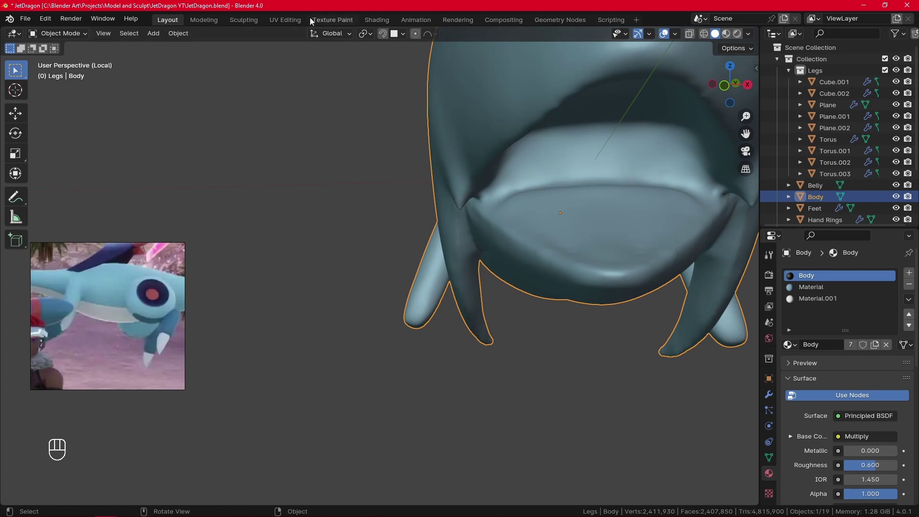
click(364, 19)
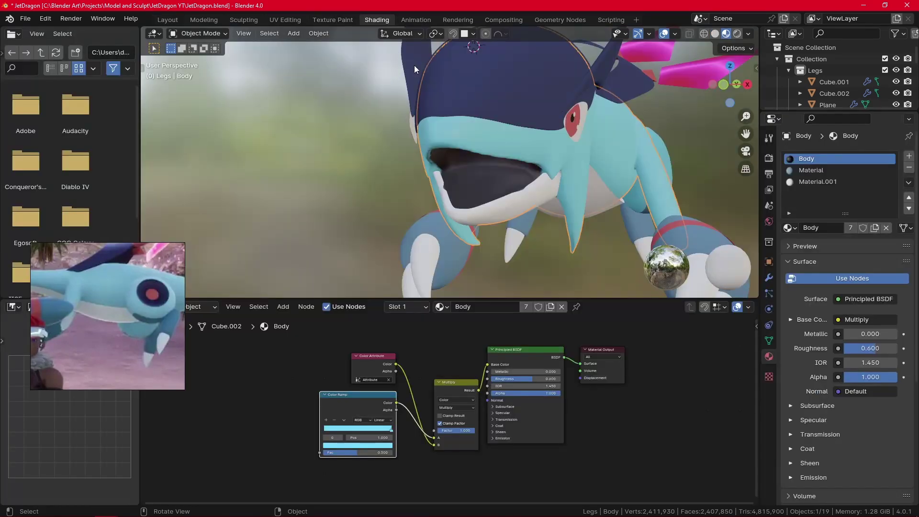
Step: Open the Belly mesh along the lower jaw in Sculpt Mode, with brush tools shown and the 3D viewport widened over the file browser
mouse_move(596, 231)
alt+mouse_down()
mouse_move(568, 222)
mouse_move(526, 246)
mouse_move(555, 218)
alt+mouse_up()
click(582, 220)
key(Tab)
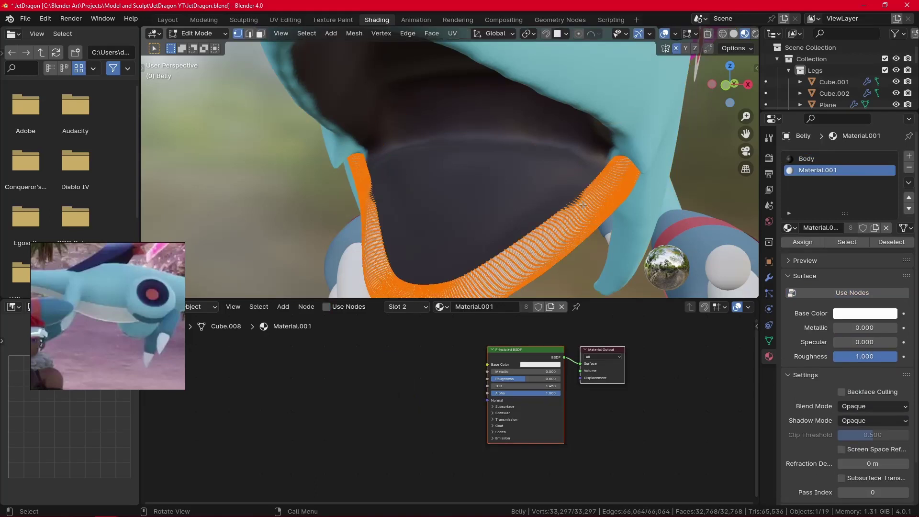
key(Tab)
key(Tab)
key(Tab)
click(185, 35)
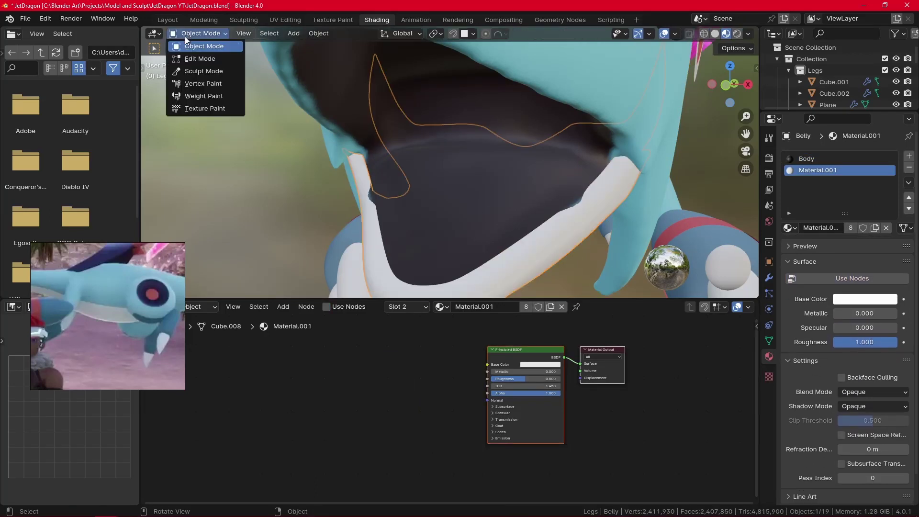
click(204, 72)
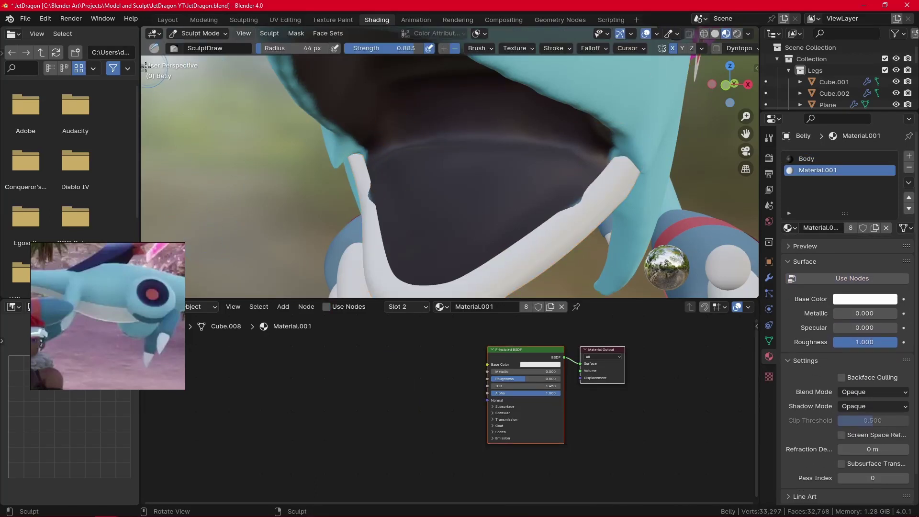
drag(144, 70, 165, 106)
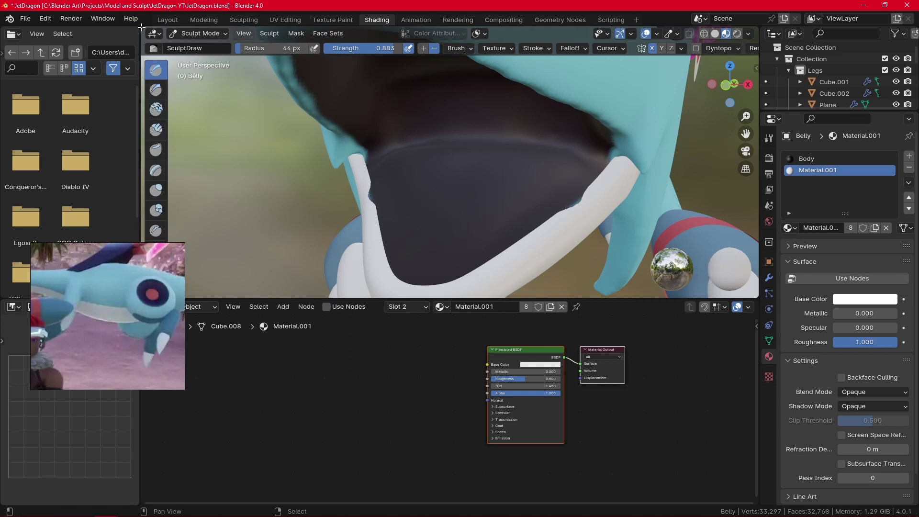
drag(134, 27, 122, 33)
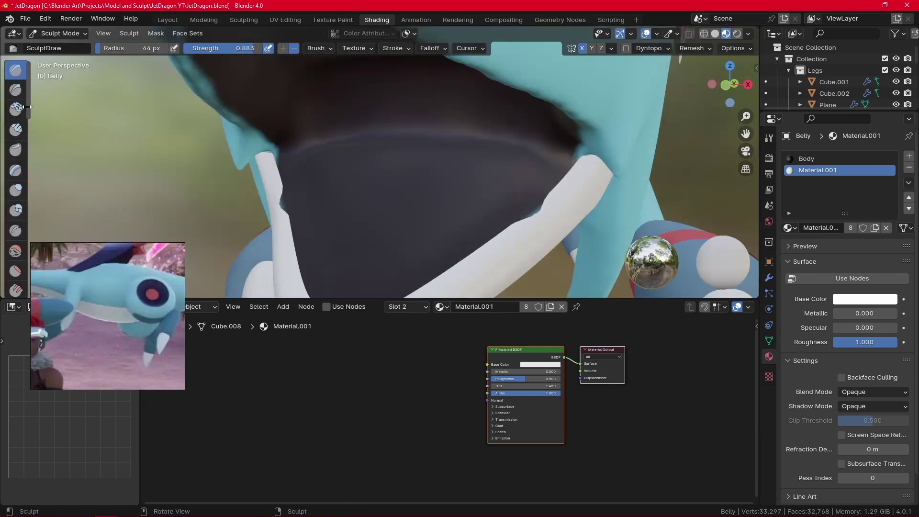
Step: Even out the notches in the belly's lower jaw rim using a 62 px Grab brush and return to Object Mode
scroll(20, 143, down, 5)
click(15, 214)
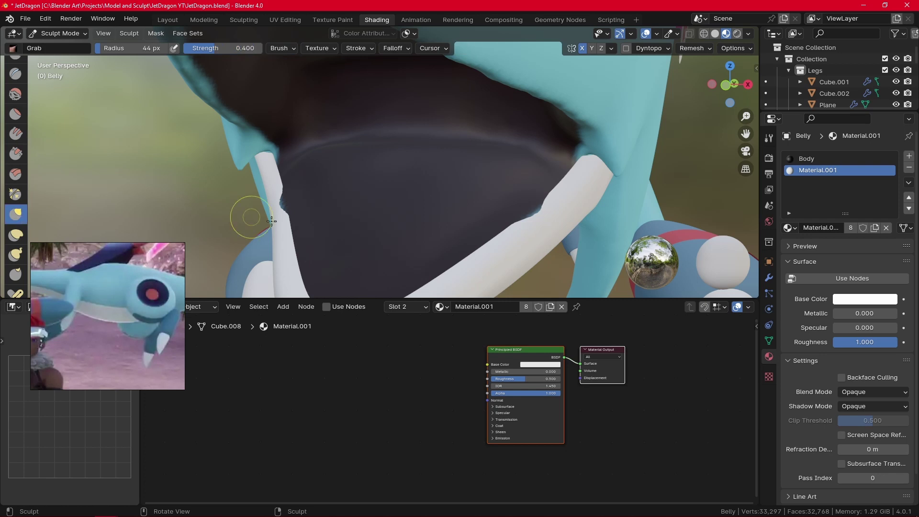
key(f)
click(316, 222)
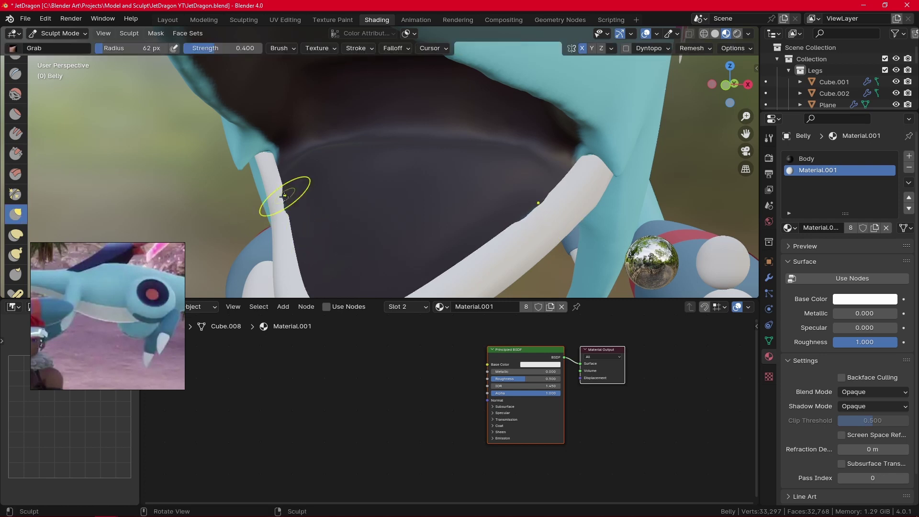
drag(290, 203, 289, 204)
drag(285, 210, 285, 196)
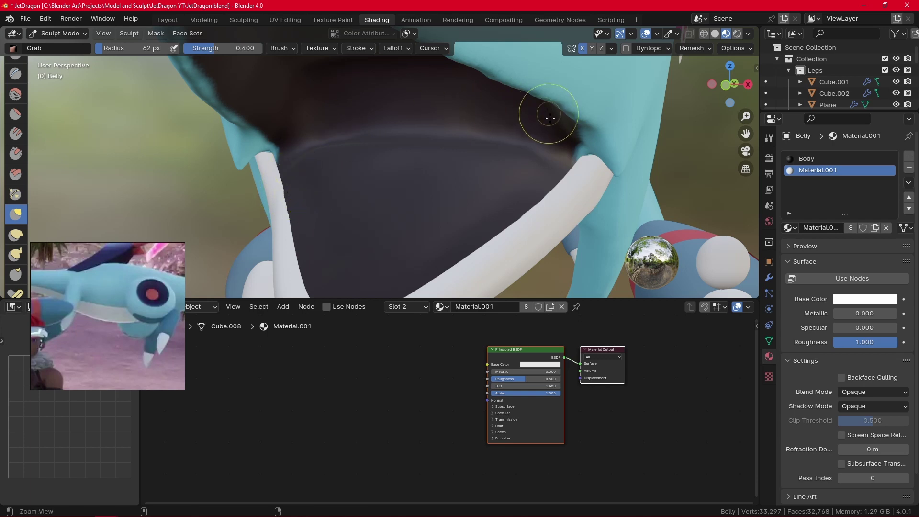
ctrl+alt+drag(548, 114, 537, 234)
middle_drag(552, 213, 268, 138)
click(57, 33)
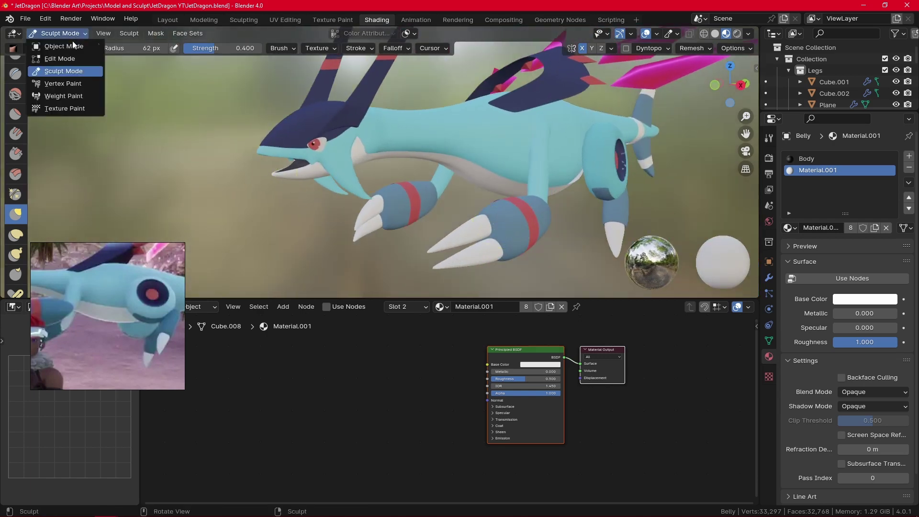
click(50, 42)
Step: Select the dark ring Torus.002 on the hind leg and examine its Visibility and Viewport Display settings
click(335, 248)
middle_drag(598, 213, 316, 253)
click(467, 190)
middle_drag(469, 191, 478, 245)
scroll(478, 245, up, 3)
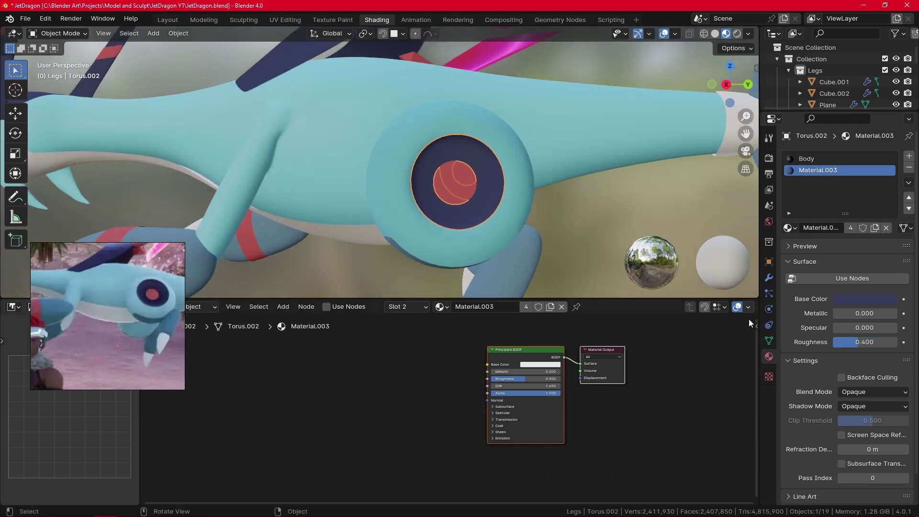
click(768, 261)
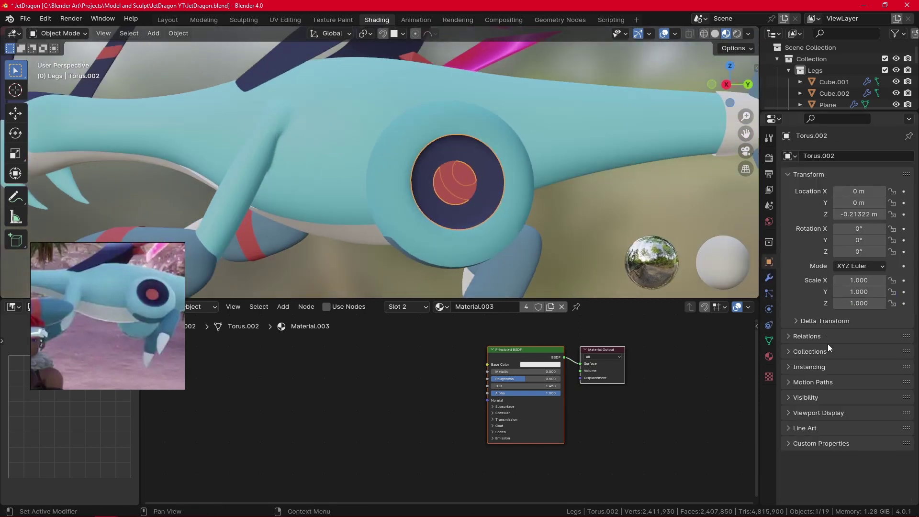
click(830, 395)
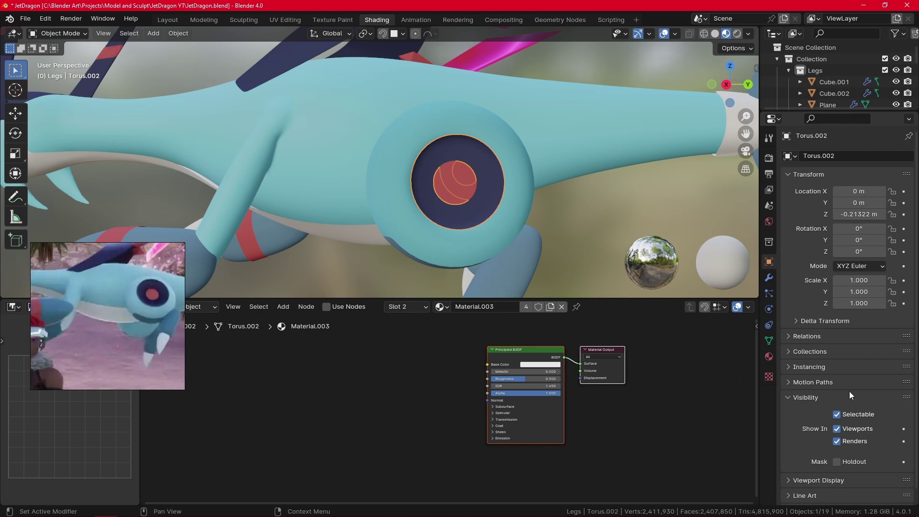
click(842, 396)
click(845, 413)
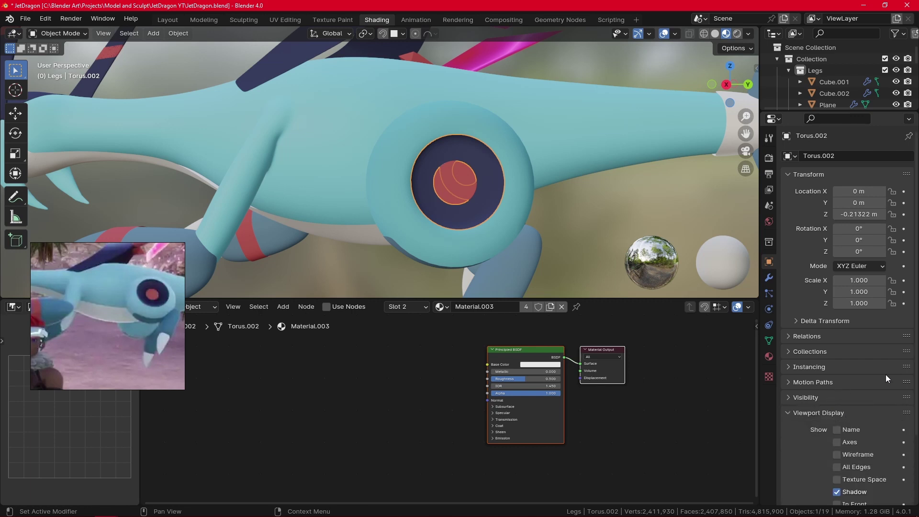
scroll(886, 379, down, 3)
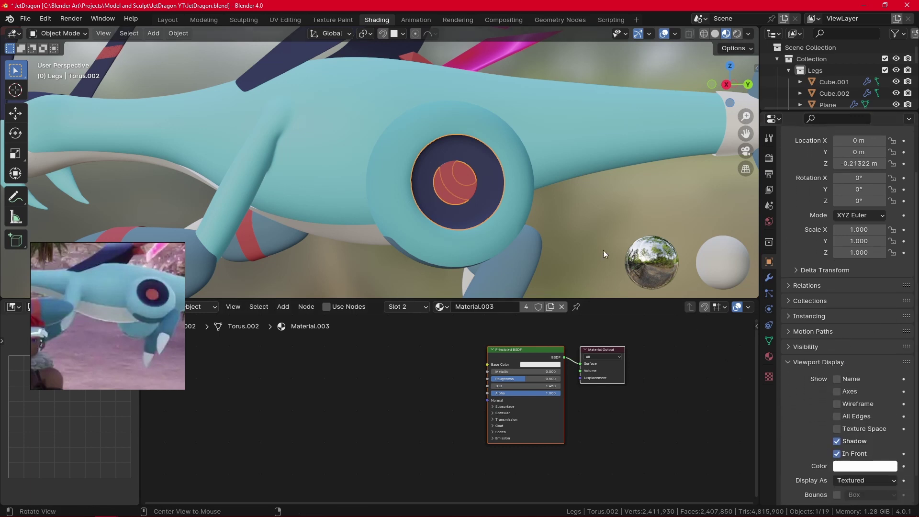
Step: Select the white tail ring and check its In Front display setting
scroll(603, 250, down, 7)
alt+drag(538, 230, 498, 215)
click(497, 158)
scroll(610, 173, up, 4)
shift+middle_drag(634, 180, 551, 176)
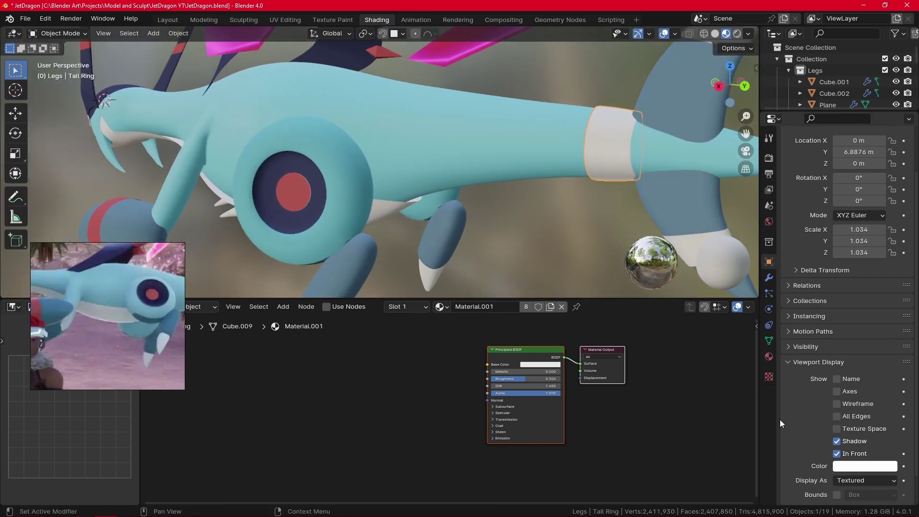
Step: Sculpt the rear edge of the belly beside the hind legs using the Grab brush at 87 px radius
mouse_move(495, 222)
middle_down()
mouse_move(426, 189)
mouse_move(449, 134)
mouse_move(415, 189)
mouse_move(396, 176)
middle_up()
click(414, 189)
click(81, 35)
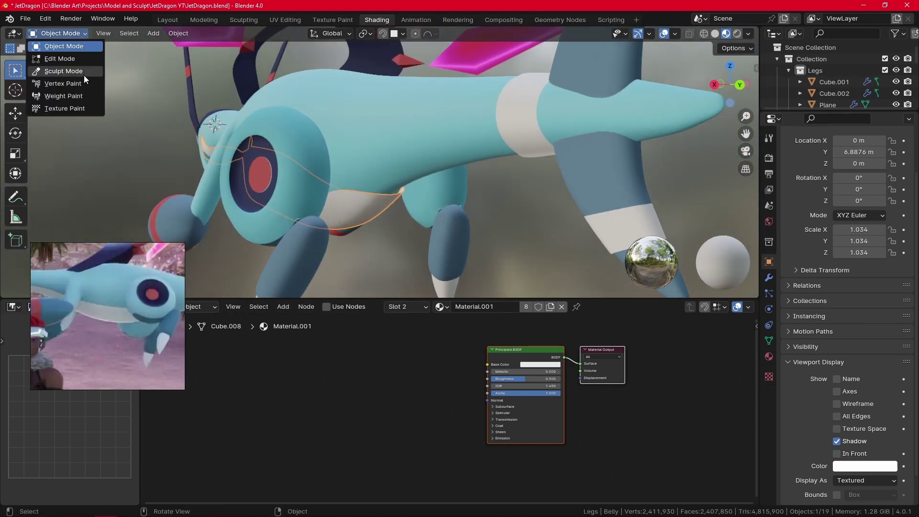
click(64, 71)
scroll(403, 207, up, 3)
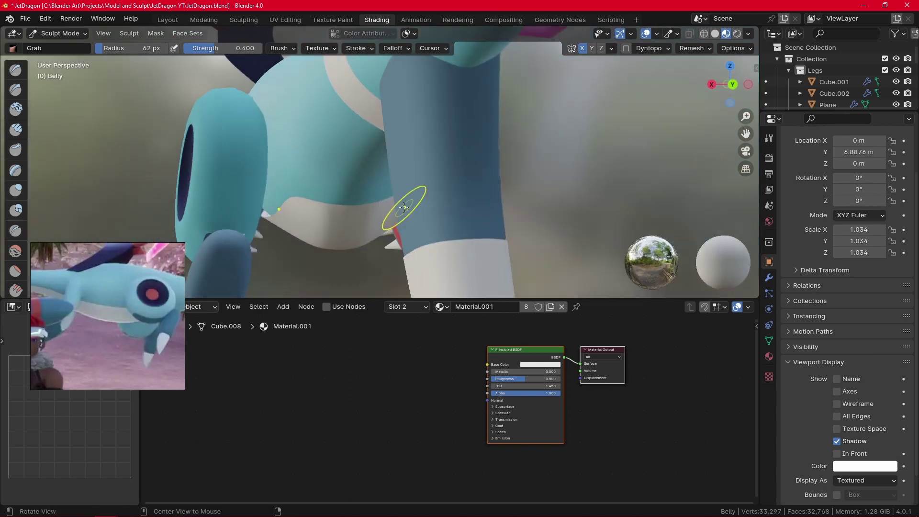
key(f)
click(418, 206)
mouse_move(418, 206)
alt+mouse_down()
mouse_move(427, 209)
mouse_move(399, 194)
alt+mouse_up()
drag(391, 201, 389, 203)
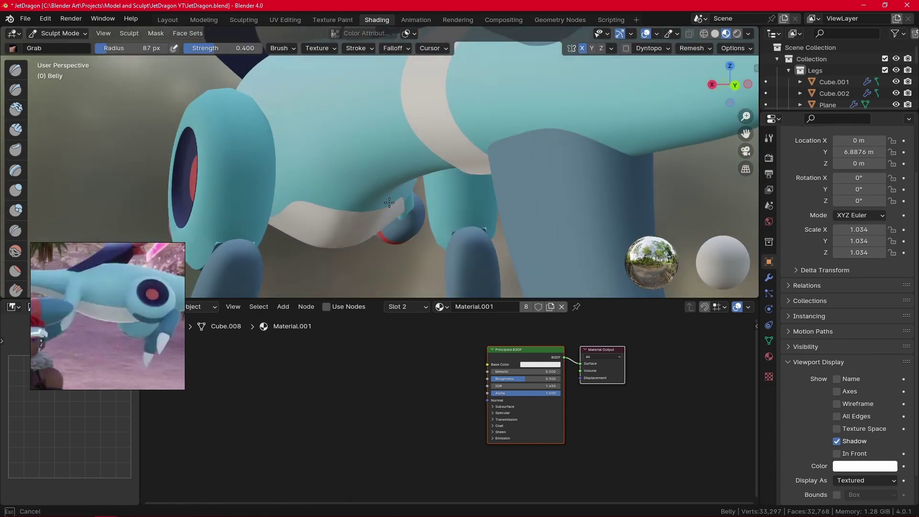
mouse_move(389, 202)
middle_down()
mouse_move(402, 213)
mouse_move(431, 199)
middle_up()
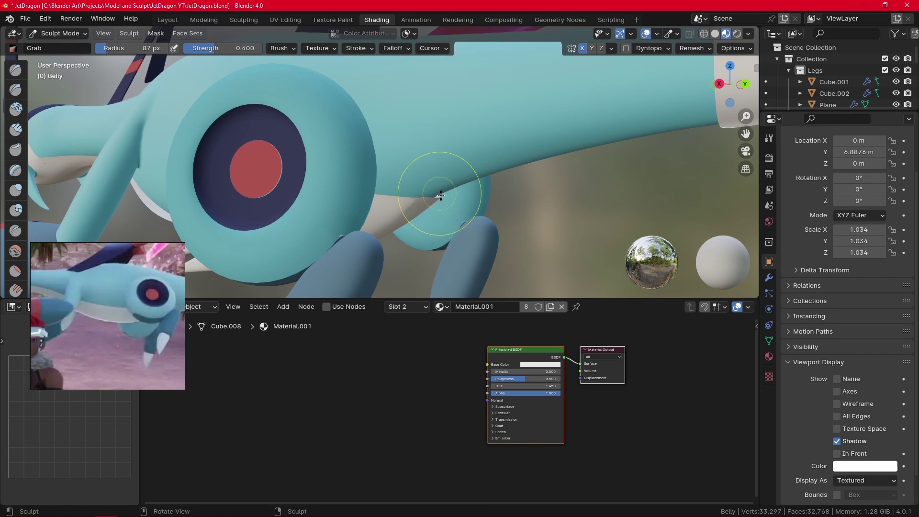
Step: Adjust the belly's edge on the neck behind the head with a 53 px Grab brush and return to Object Mode
middle_drag(441, 197, 529, 175)
ctrl+alt+drag(523, 156, 468, 206)
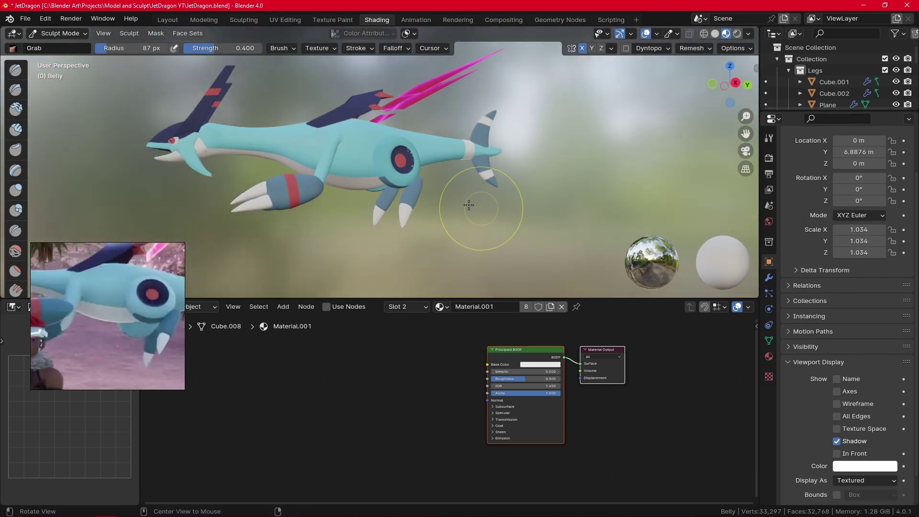
ctrl+alt+drag(162, 159, 222, 175)
ctrl+middle_drag(221, 175, 242, 179)
mouse_move(242, 179)
shift+middle_down()
mouse_move(345, 189)
mouse_move(388, 205)
shift+middle_up()
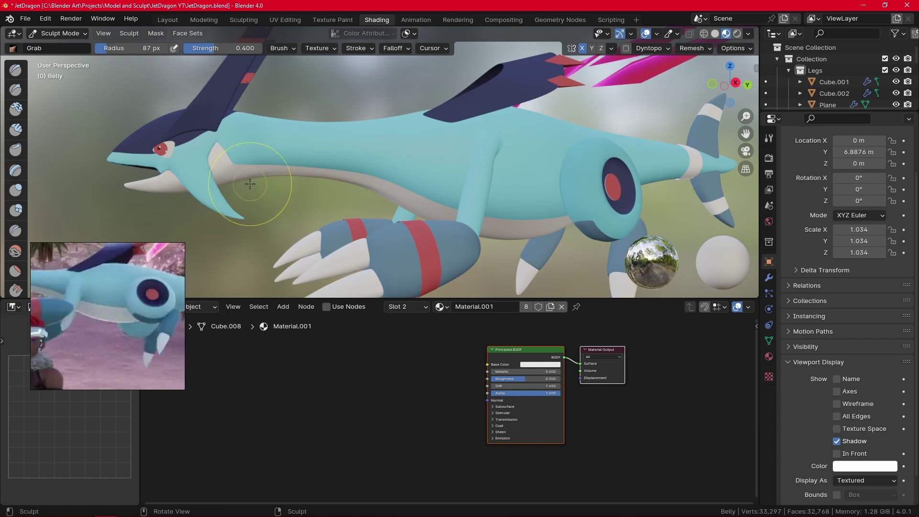
key(f)
click(238, 190)
drag(236, 173, 237, 171)
scroll(237, 171, down, 5)
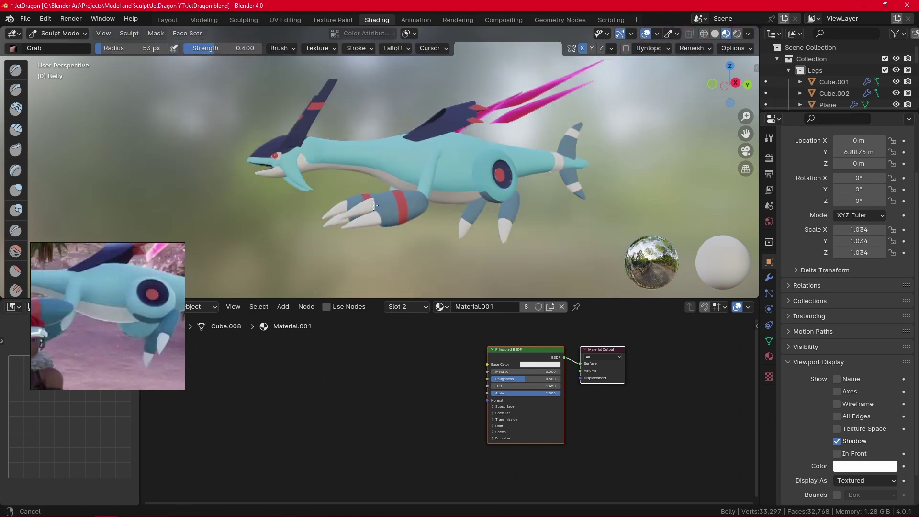
click(70, 34)
click(76, 45)
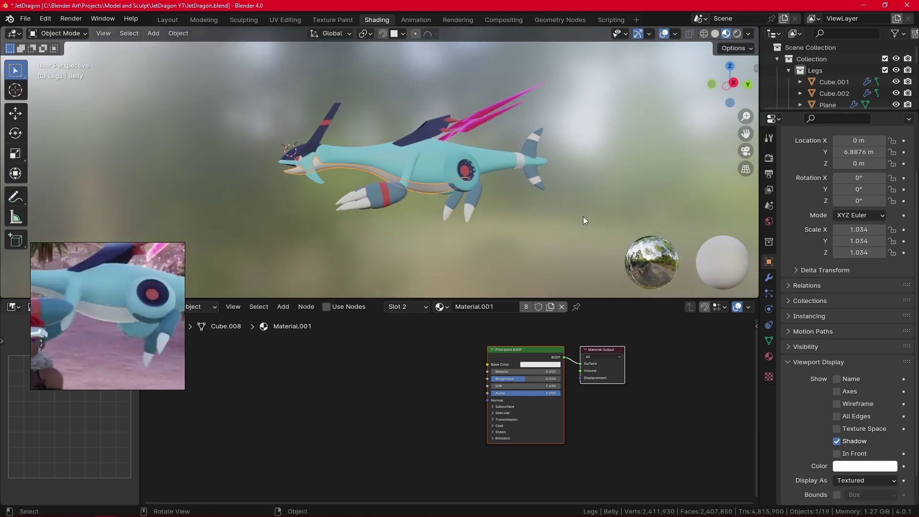
Step: Set the 3D viewport's Clip Start to 0.1 m and hide the sidebar with nothing selected
scroll(572, 226, up, 6)
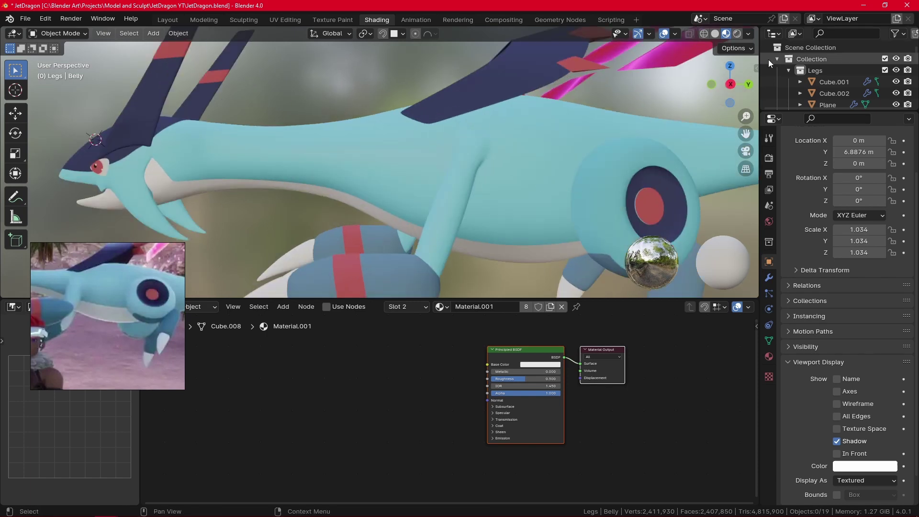
click(756, 69)
click(754, 175)
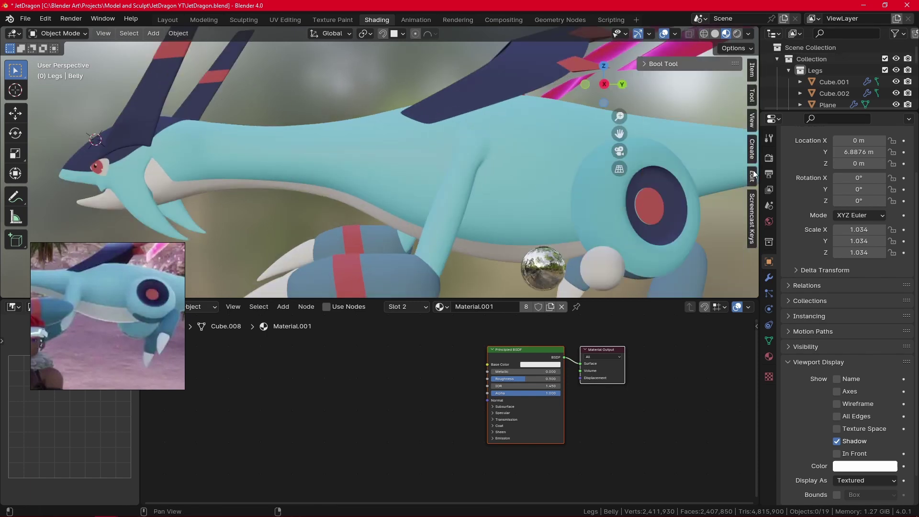
click(752, 120)
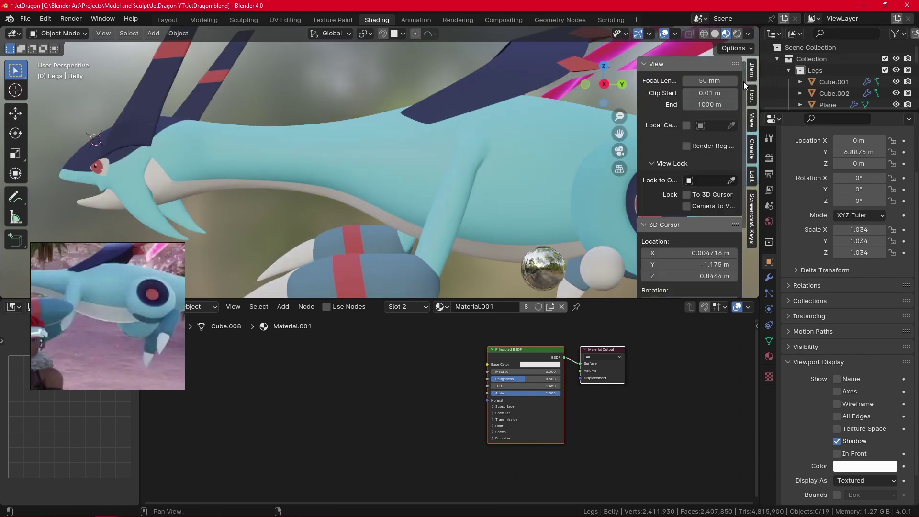
scroll(743, 84, down, 1)
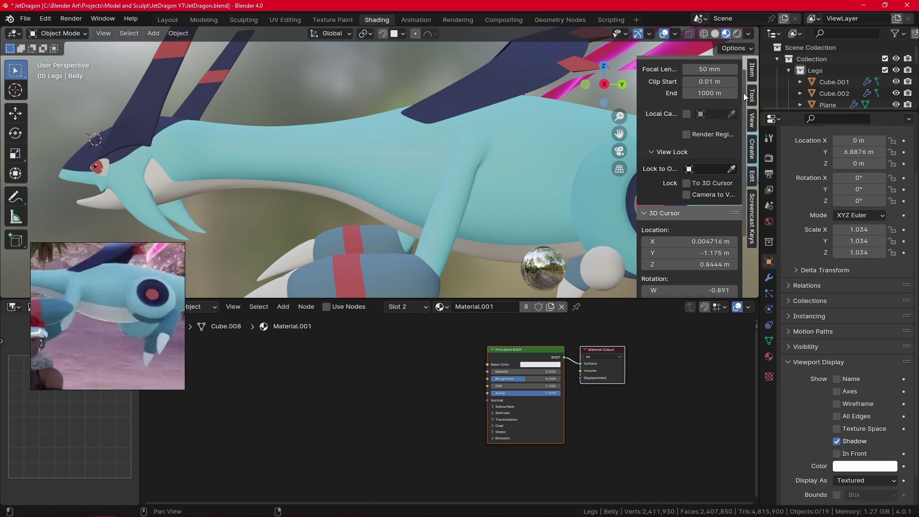
click(698, 81)
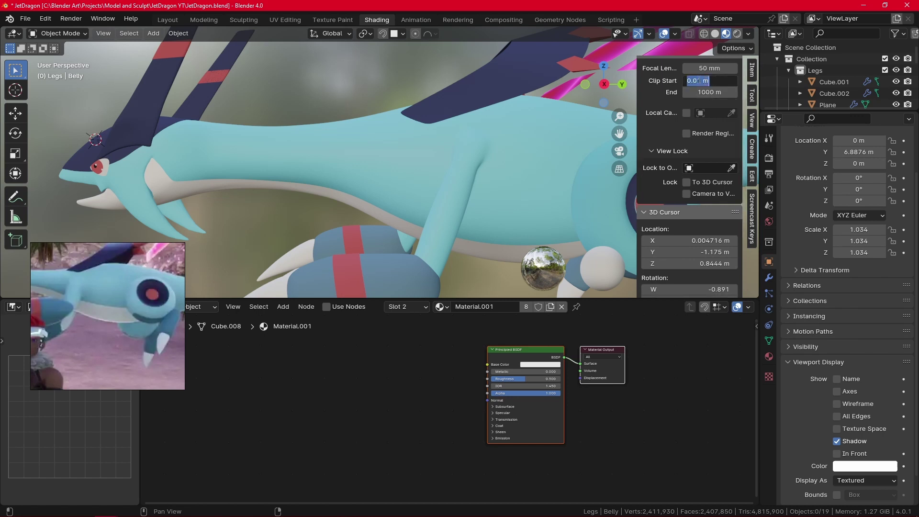
key(BackSpace)
key(Return)
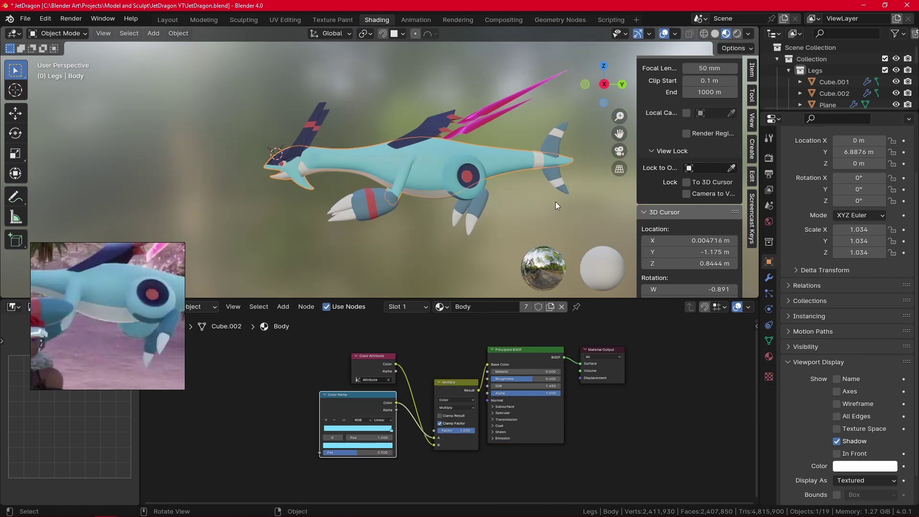
click(534, 221)
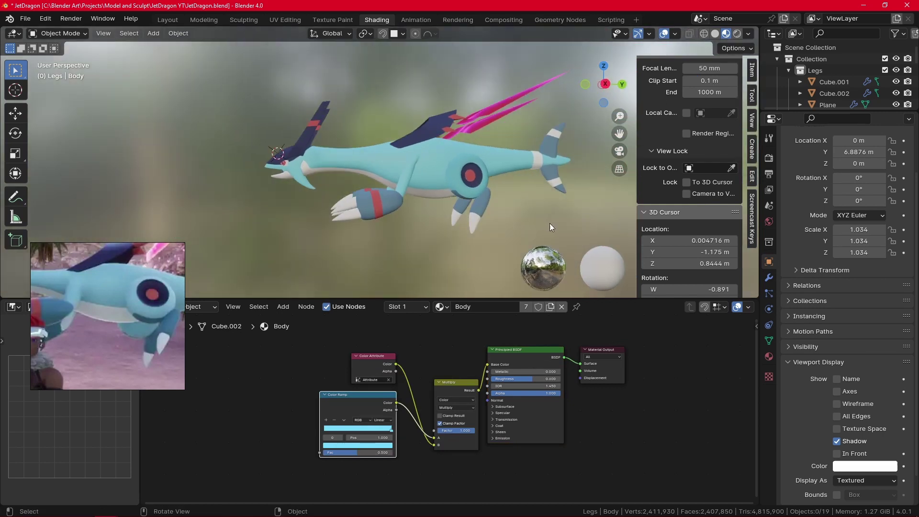
key(n)
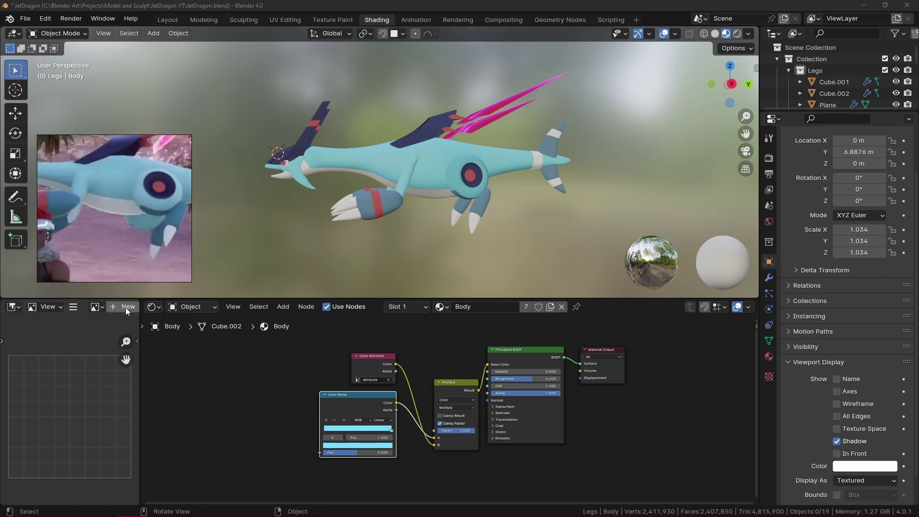
Step: Enlarge the 3D viewport over the node editor and hide its overlays and gizmos to view the whole dragon
drag(149, 298, 149, 491)
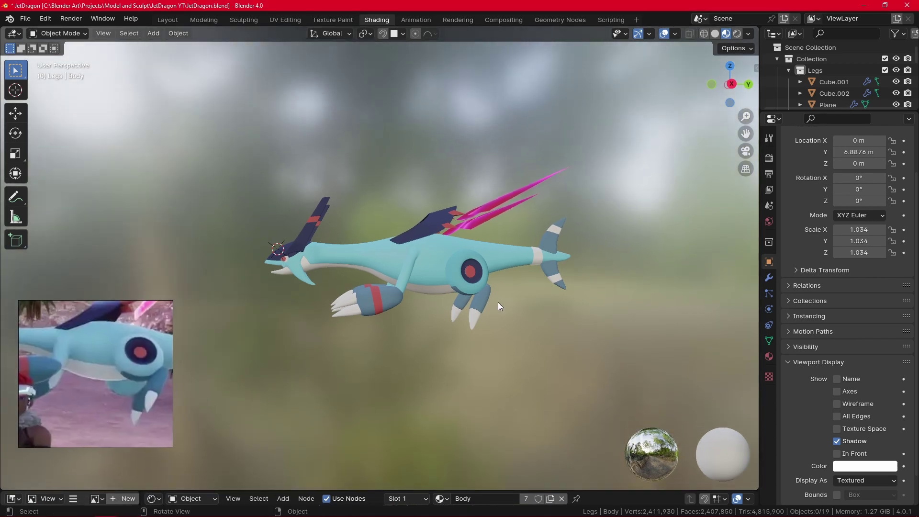
click(665, 36)
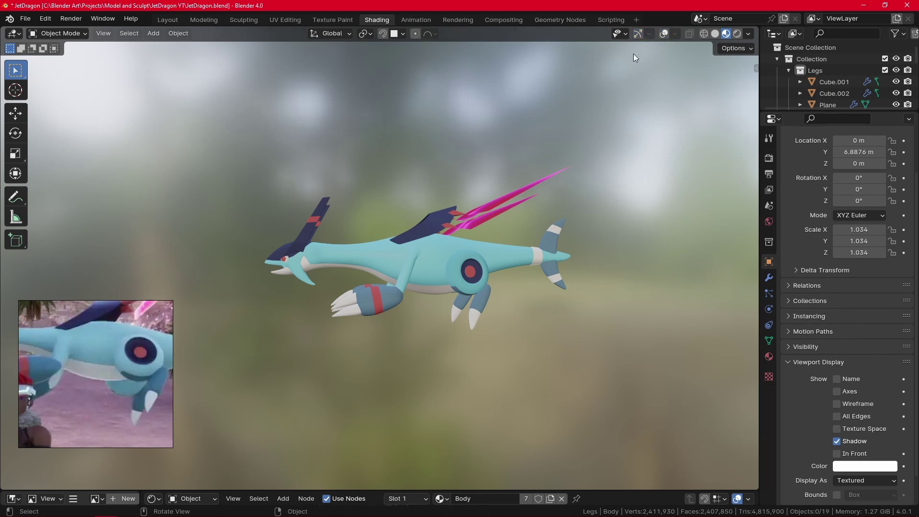
middle_drag(464, 349, 582, 359)
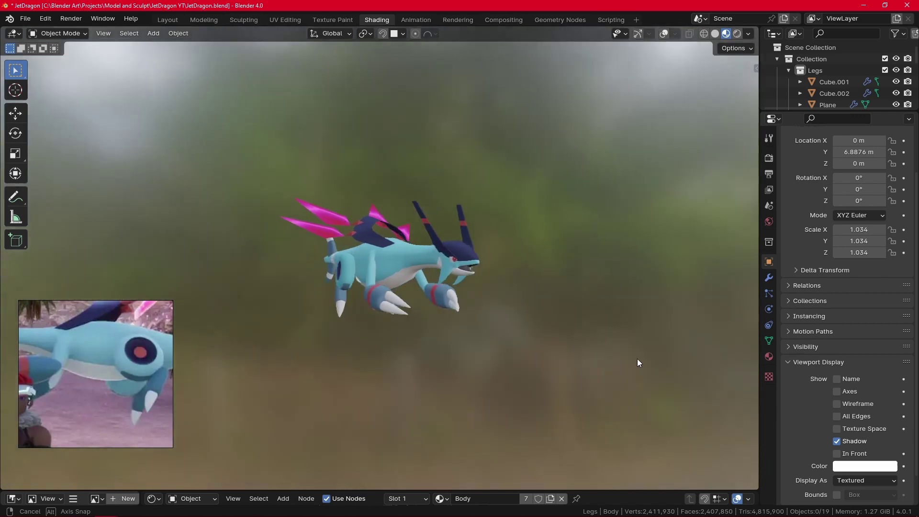